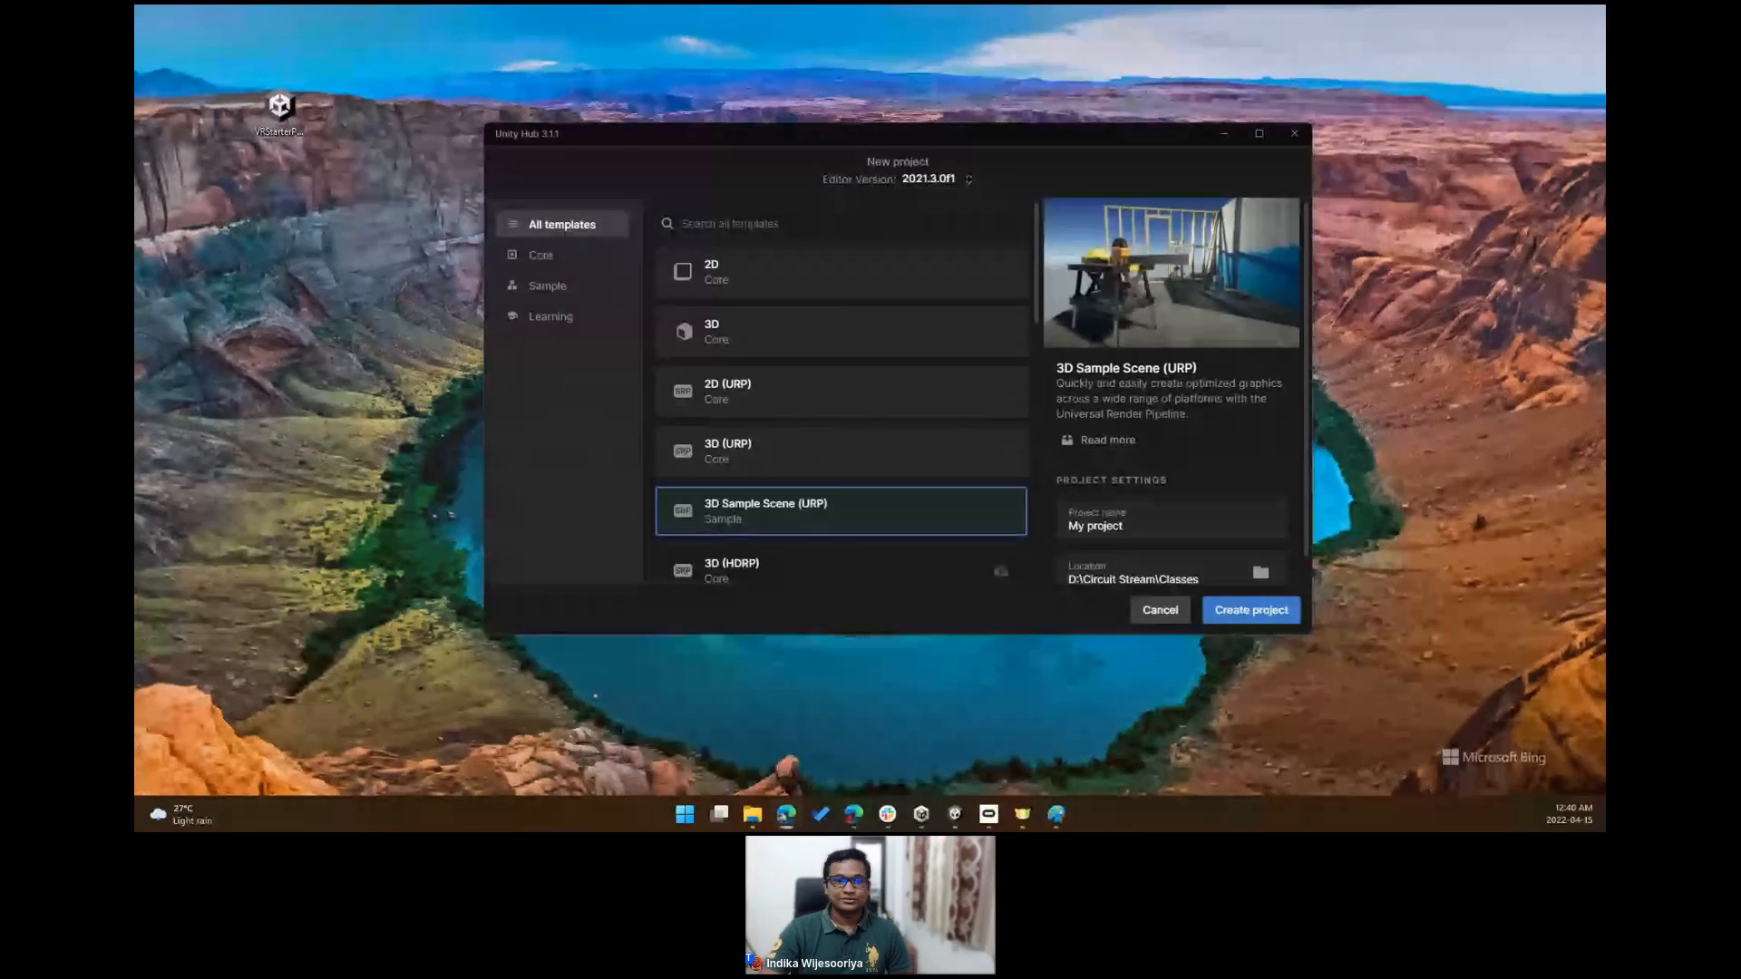
# - Switch to the browser and download VRStarterPack.unitypackage from the Starter Package release page on GitHub
pyautogui.moveTo(826, 7); pyautogui.dragTo(826, 173)
pyautogui.doubleClick(828, 179)
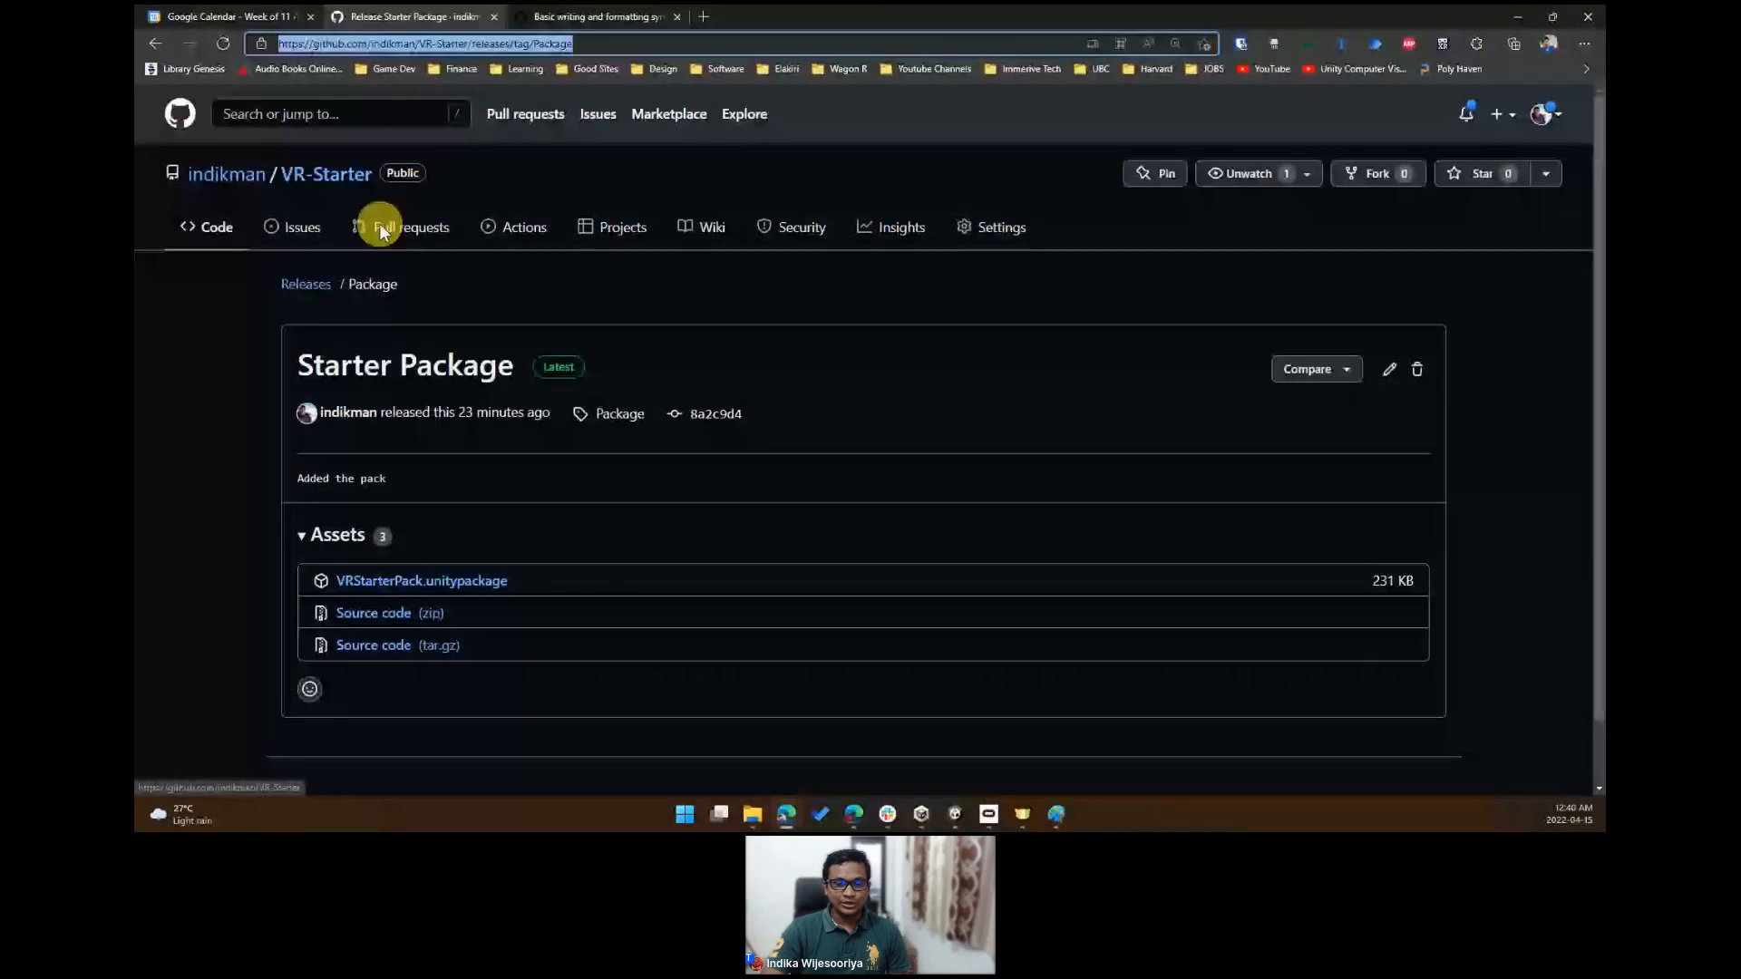
pyautogui.scroll(-1, 283, 549)
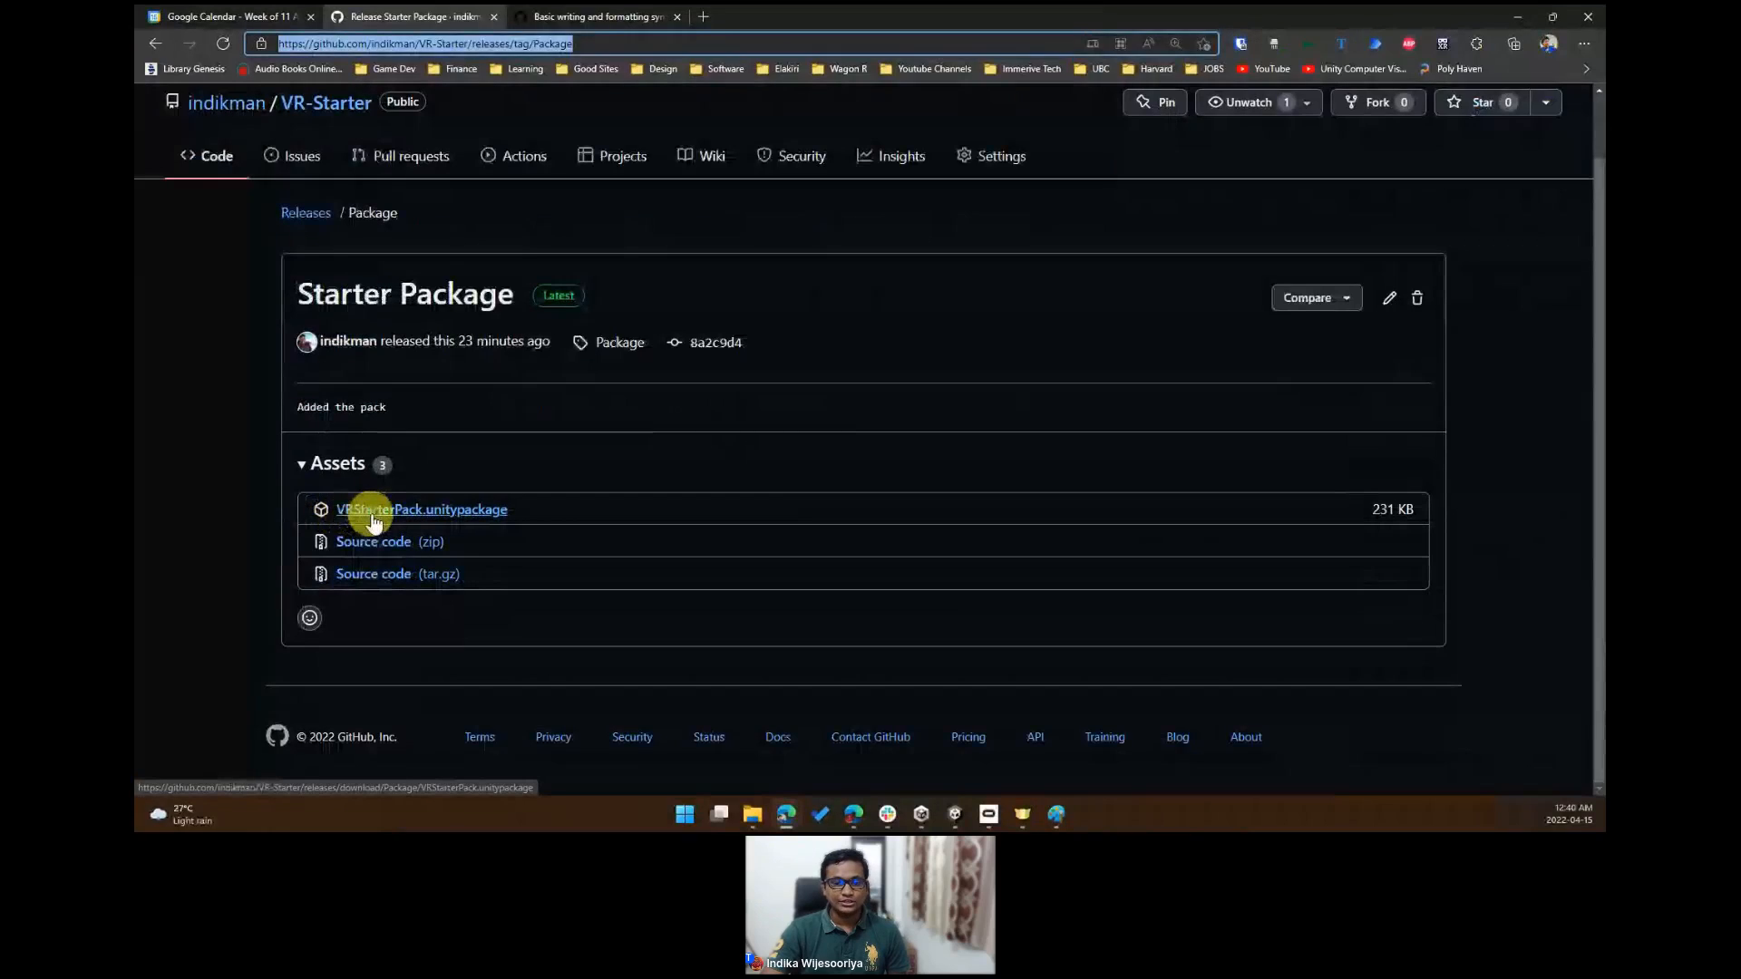
pyautogui.click(487, 512)
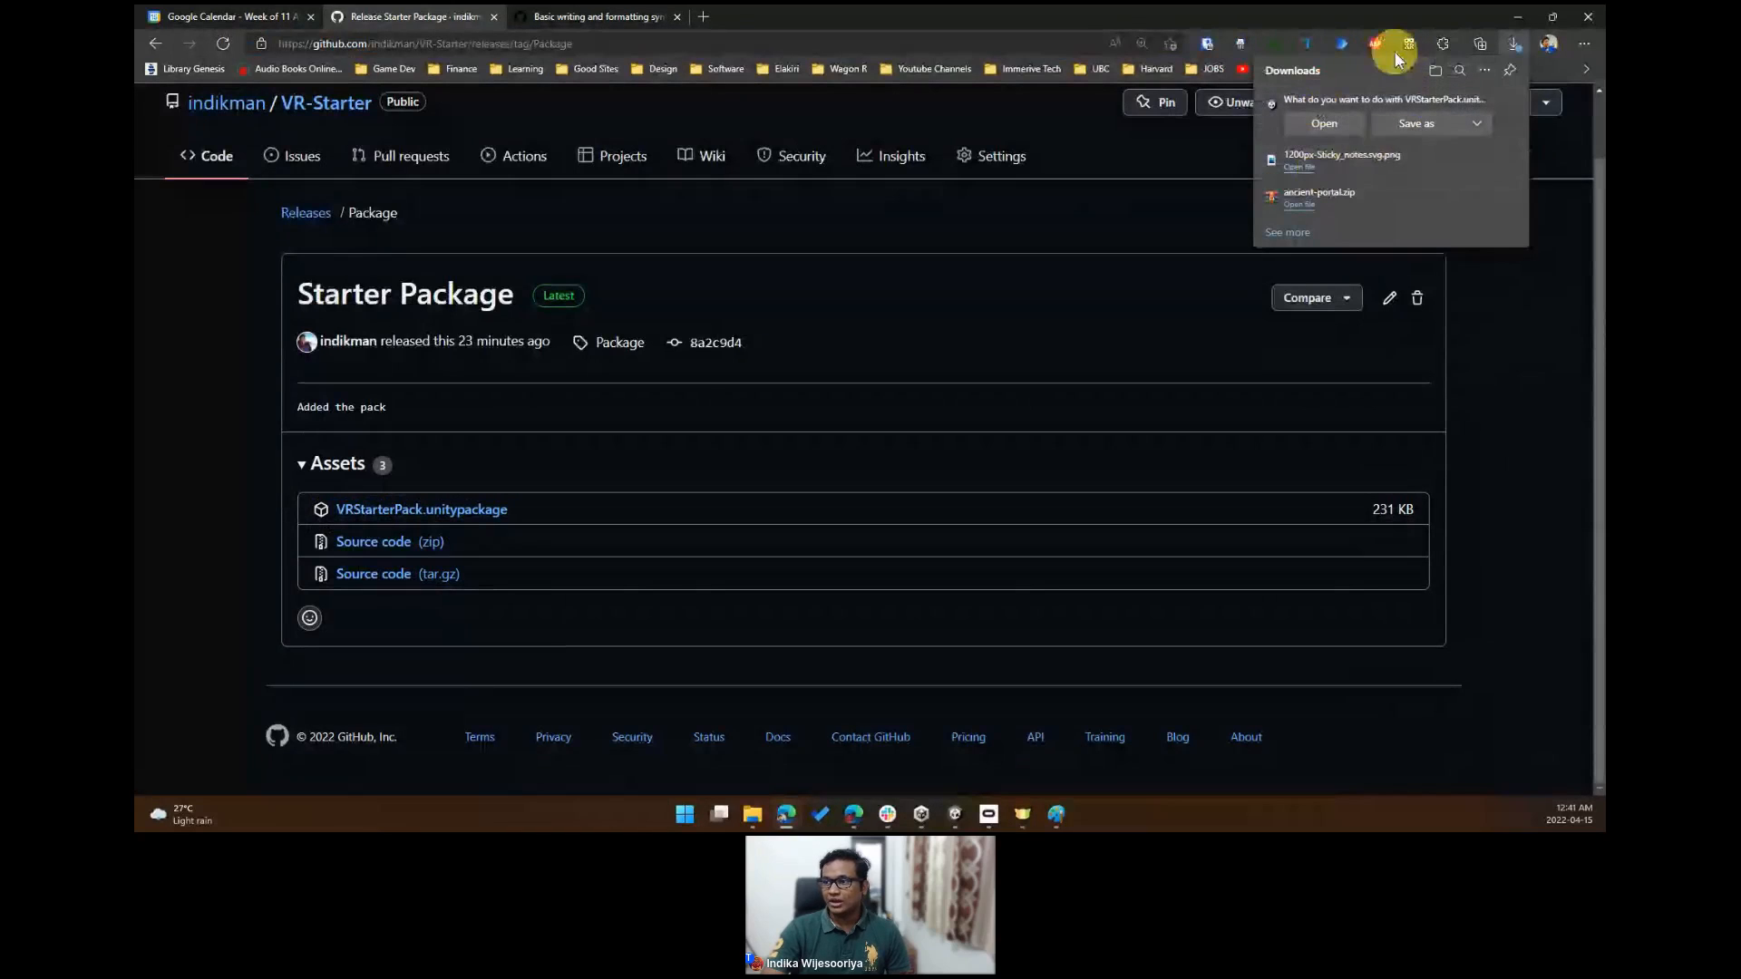
pyautogui.click(1517, 16)
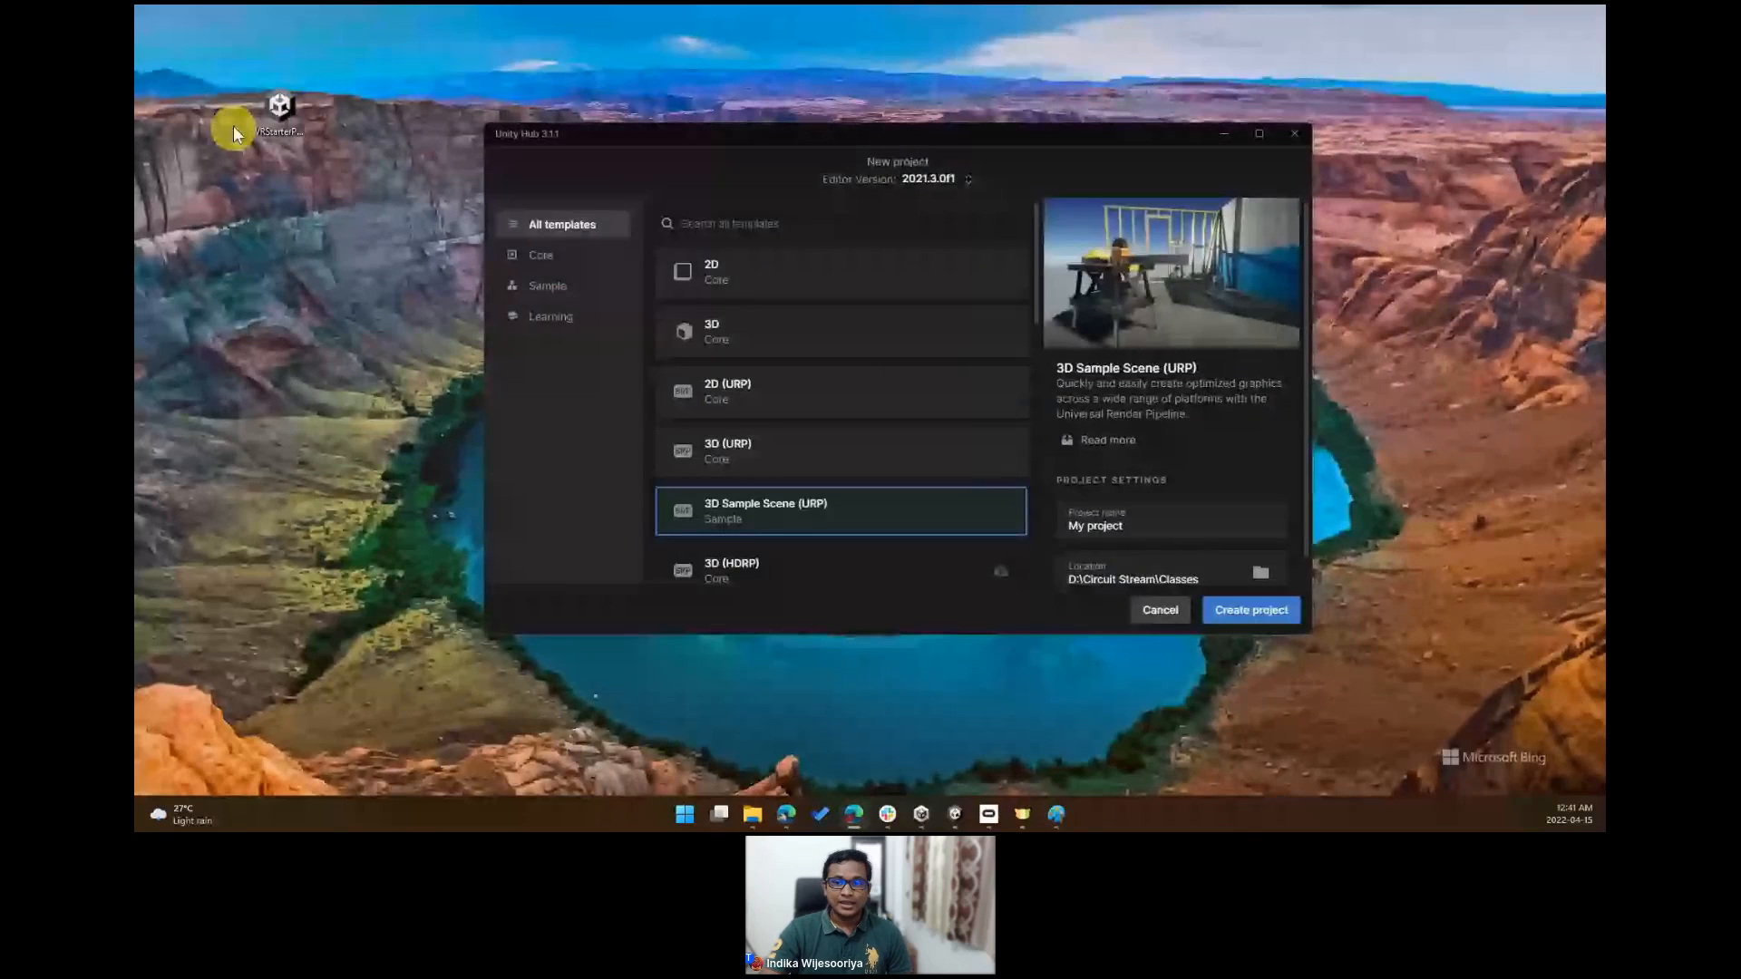
# - Close the new project dialog to return to the Unity Hub project list
pyautogui.moveTo(682, 128); pyautogui.dragTo(698, 121)
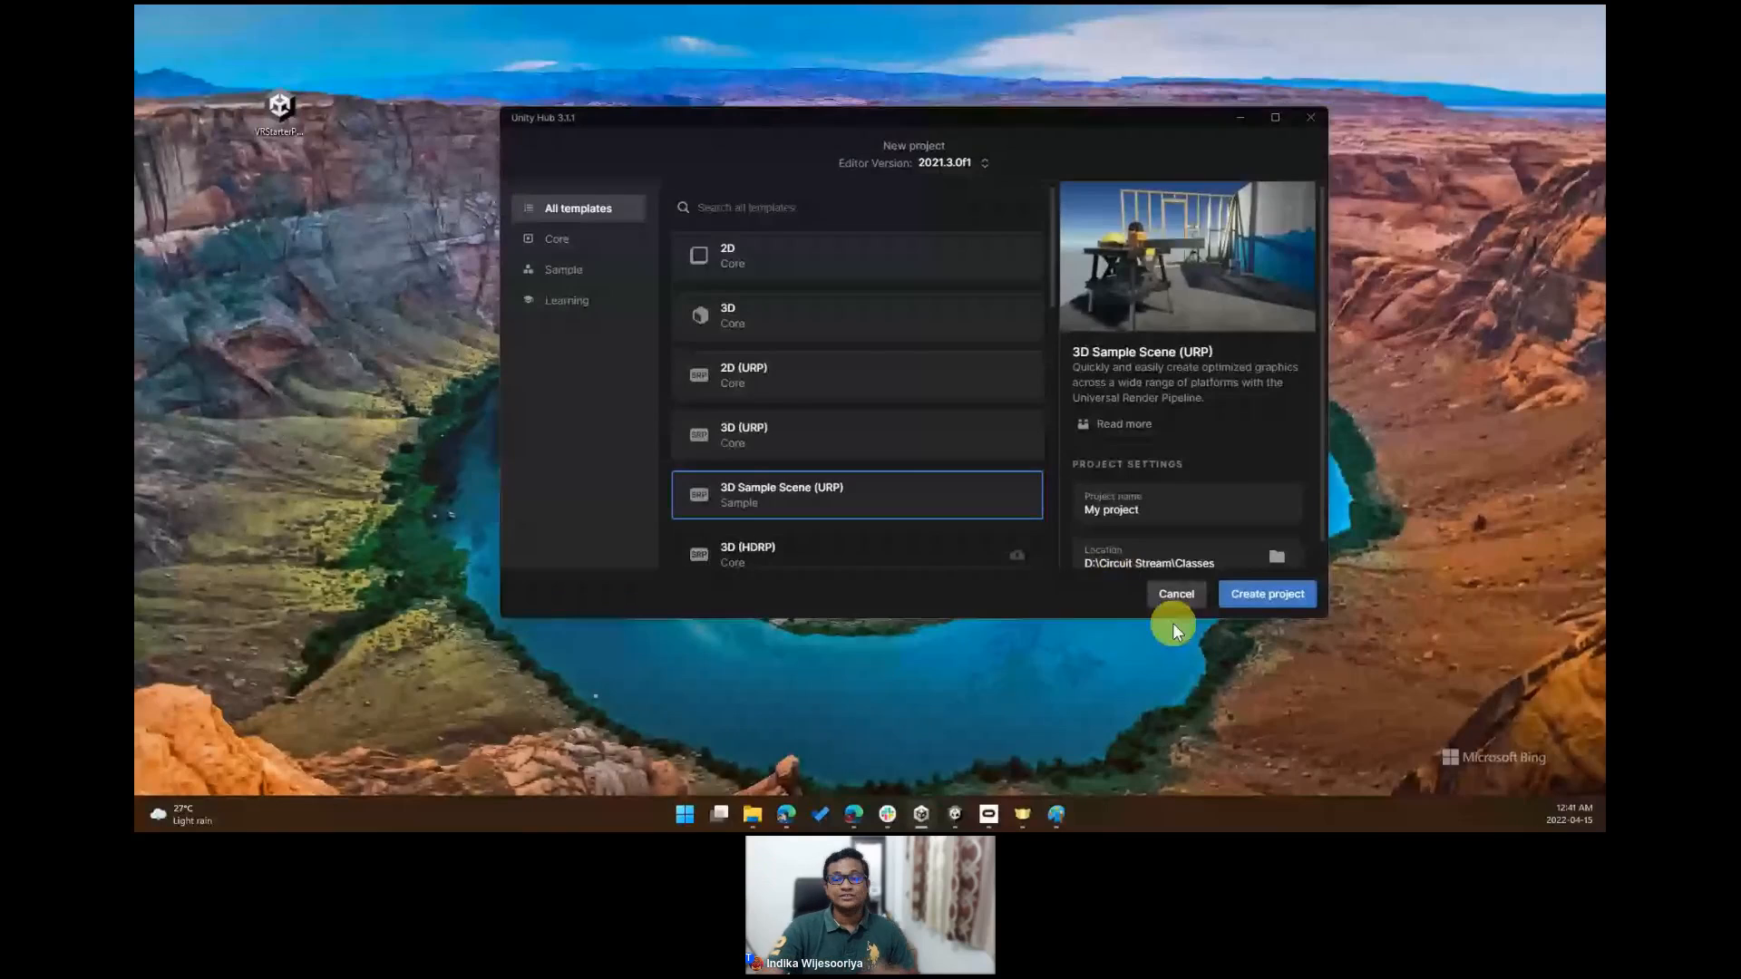
pyautogui.click(1174, 598)
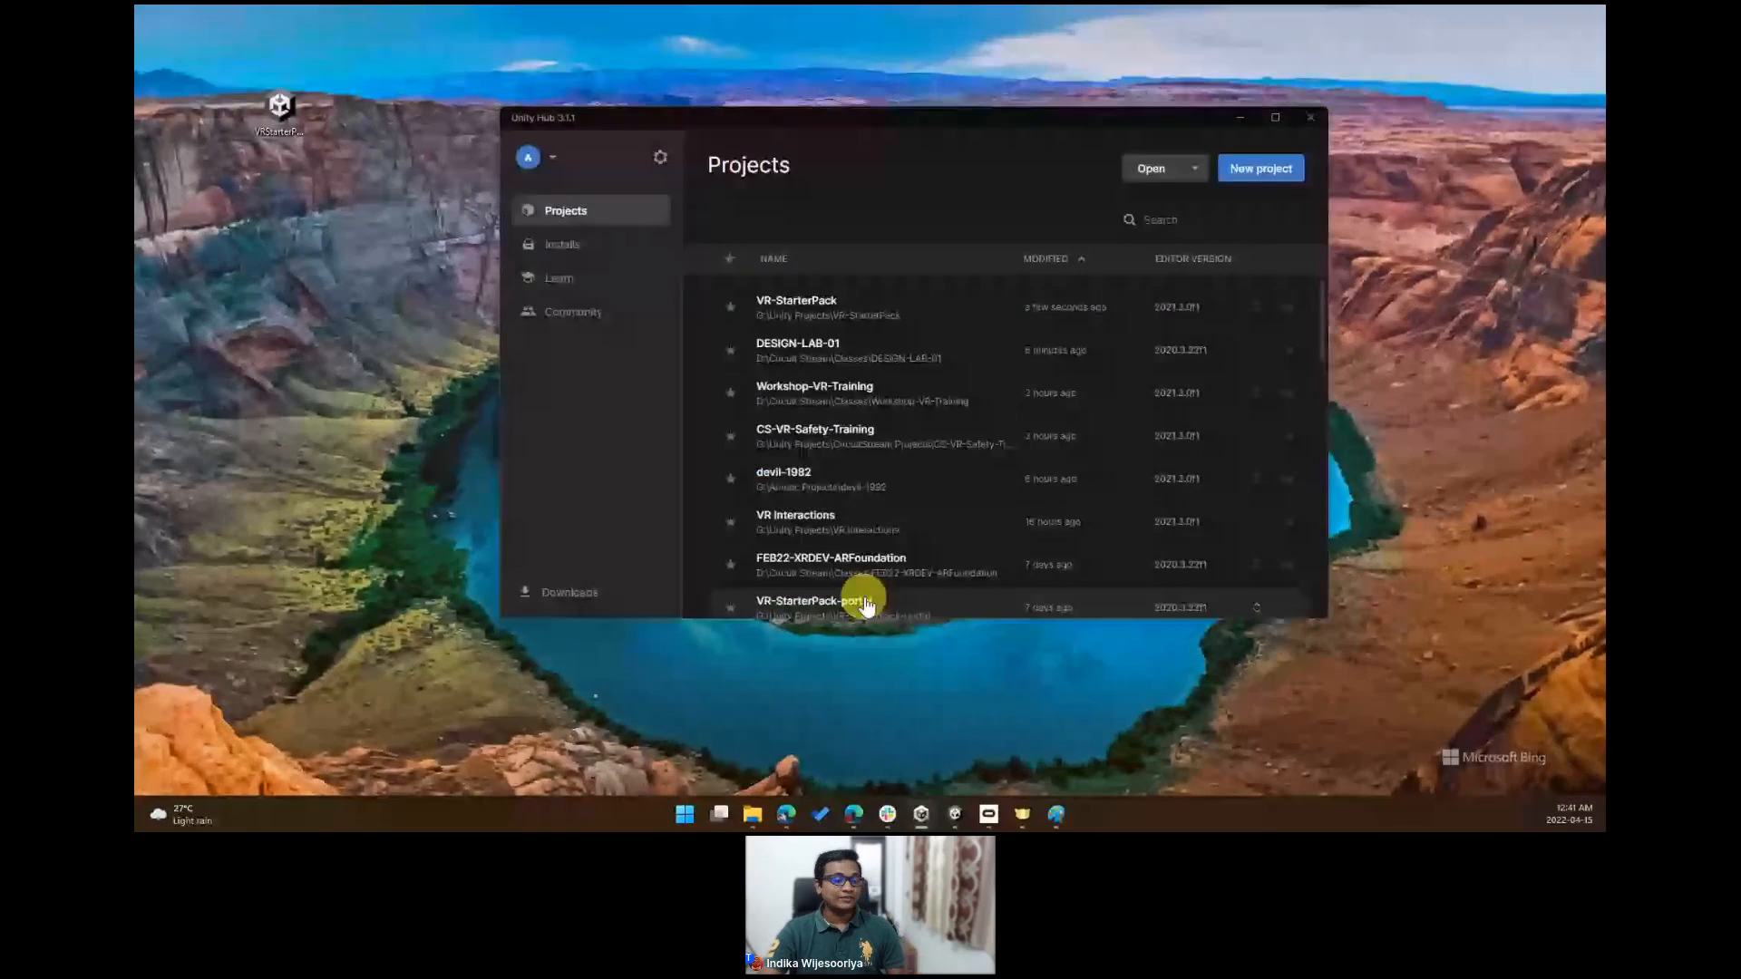
pyautogui.moveTo(763, 121); pyautogui.dragTo(750, 152)
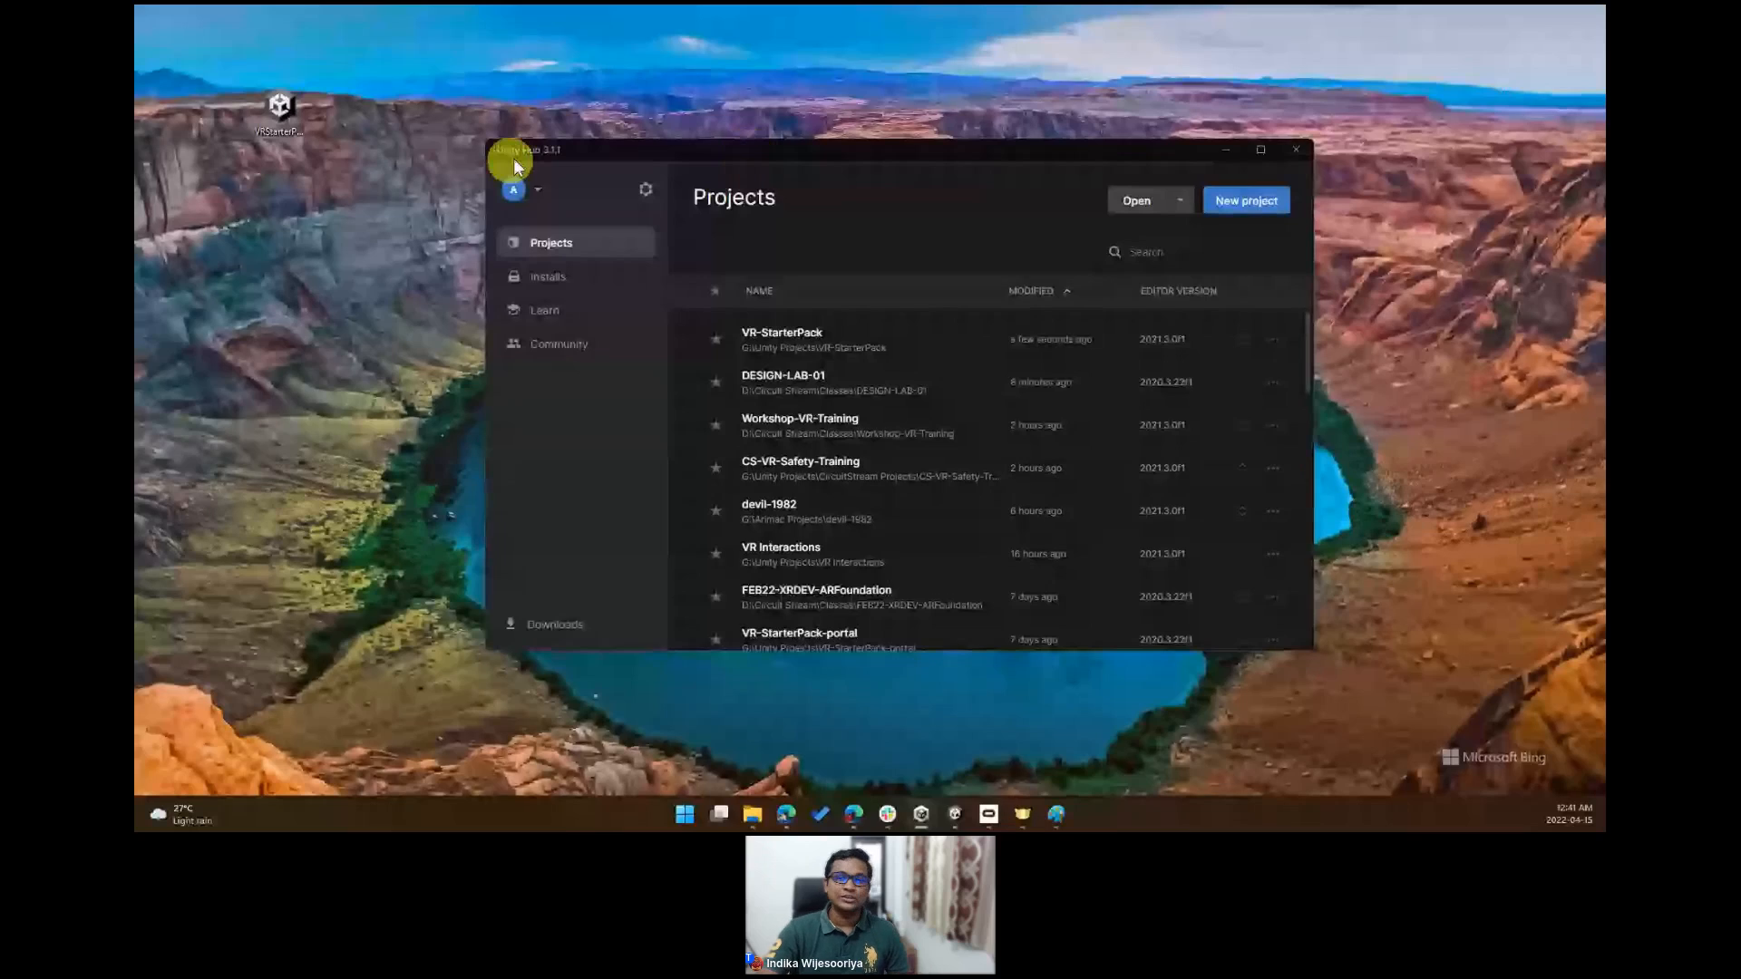
pyautogui.moveTo(612, 151); pyautogui.dragTo(586, 134)
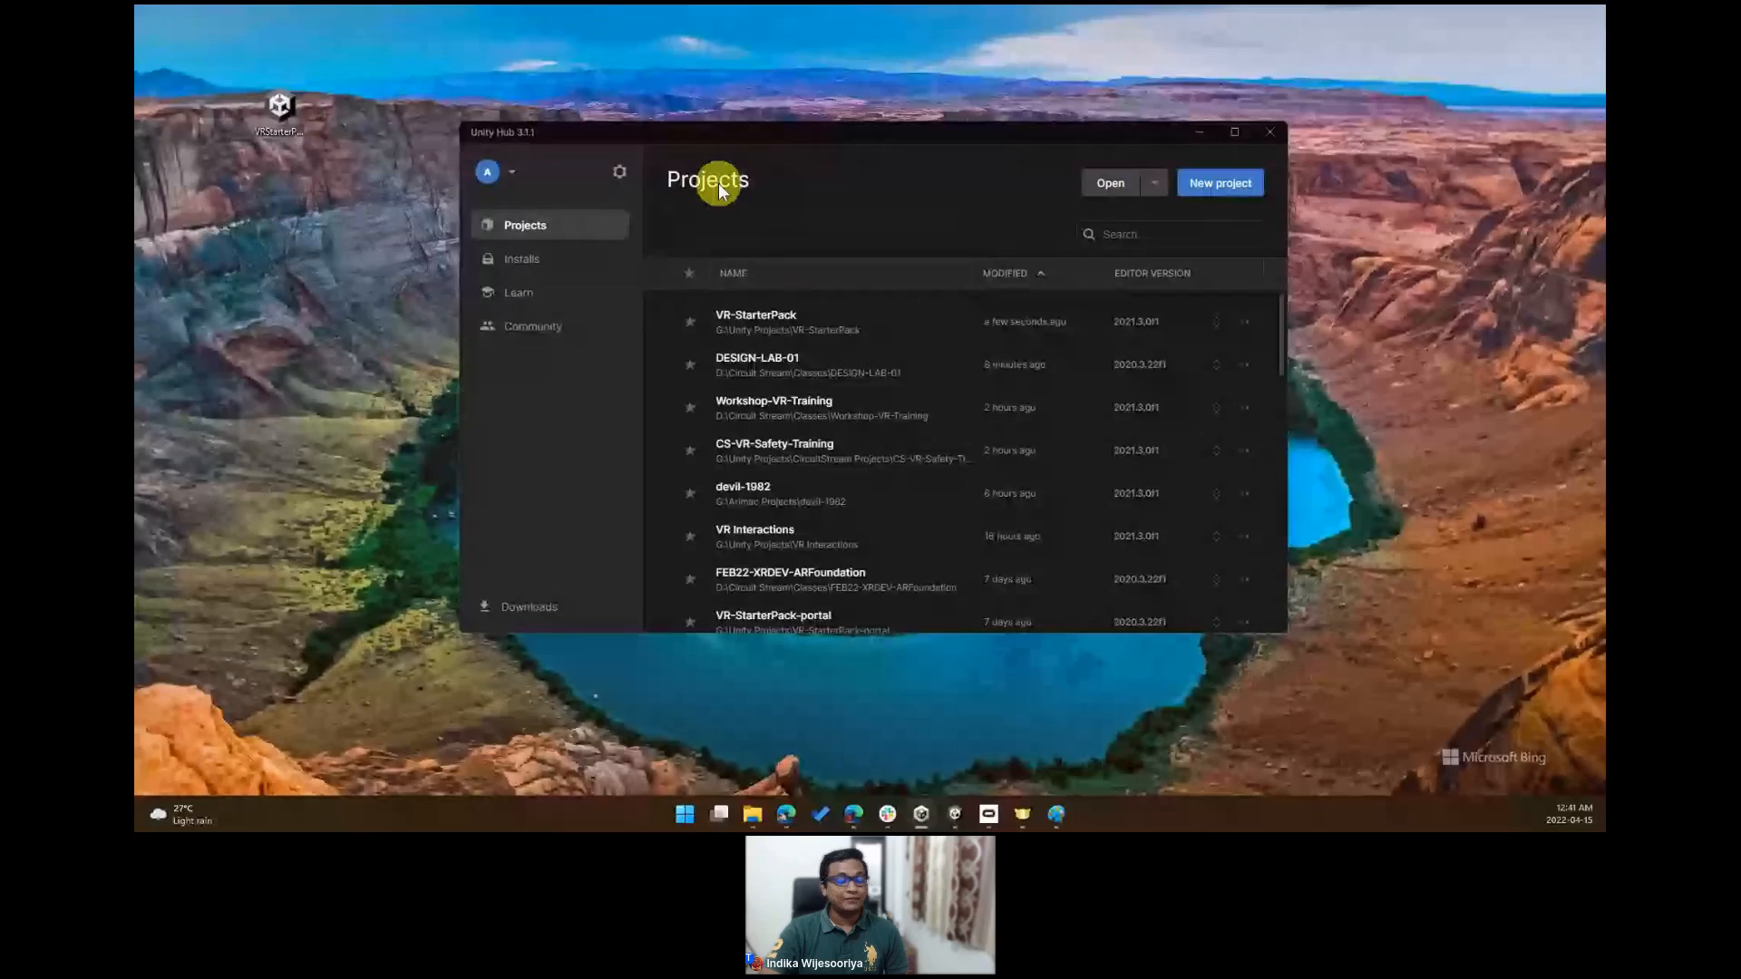
pyautogui.moveTo(596, 142); pyautogui.dragTo(590, 128)
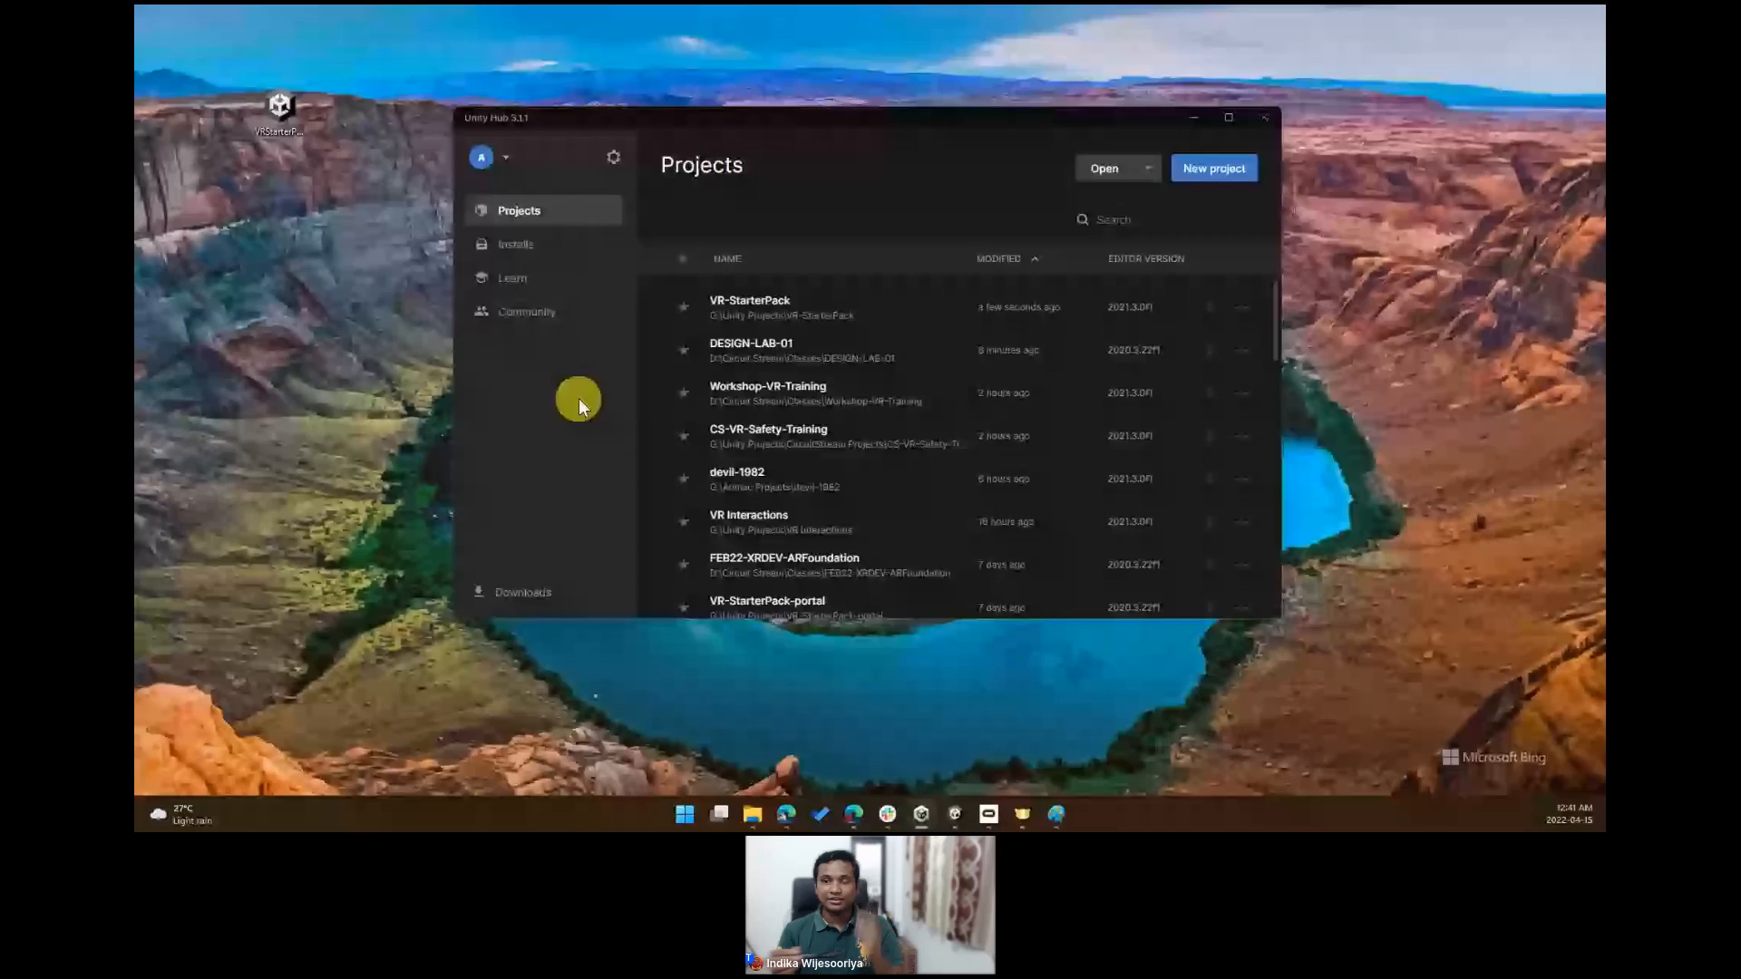
# - Review the installed Unity editor versions, then return to the projects list
pyautogui.click(539, 249)
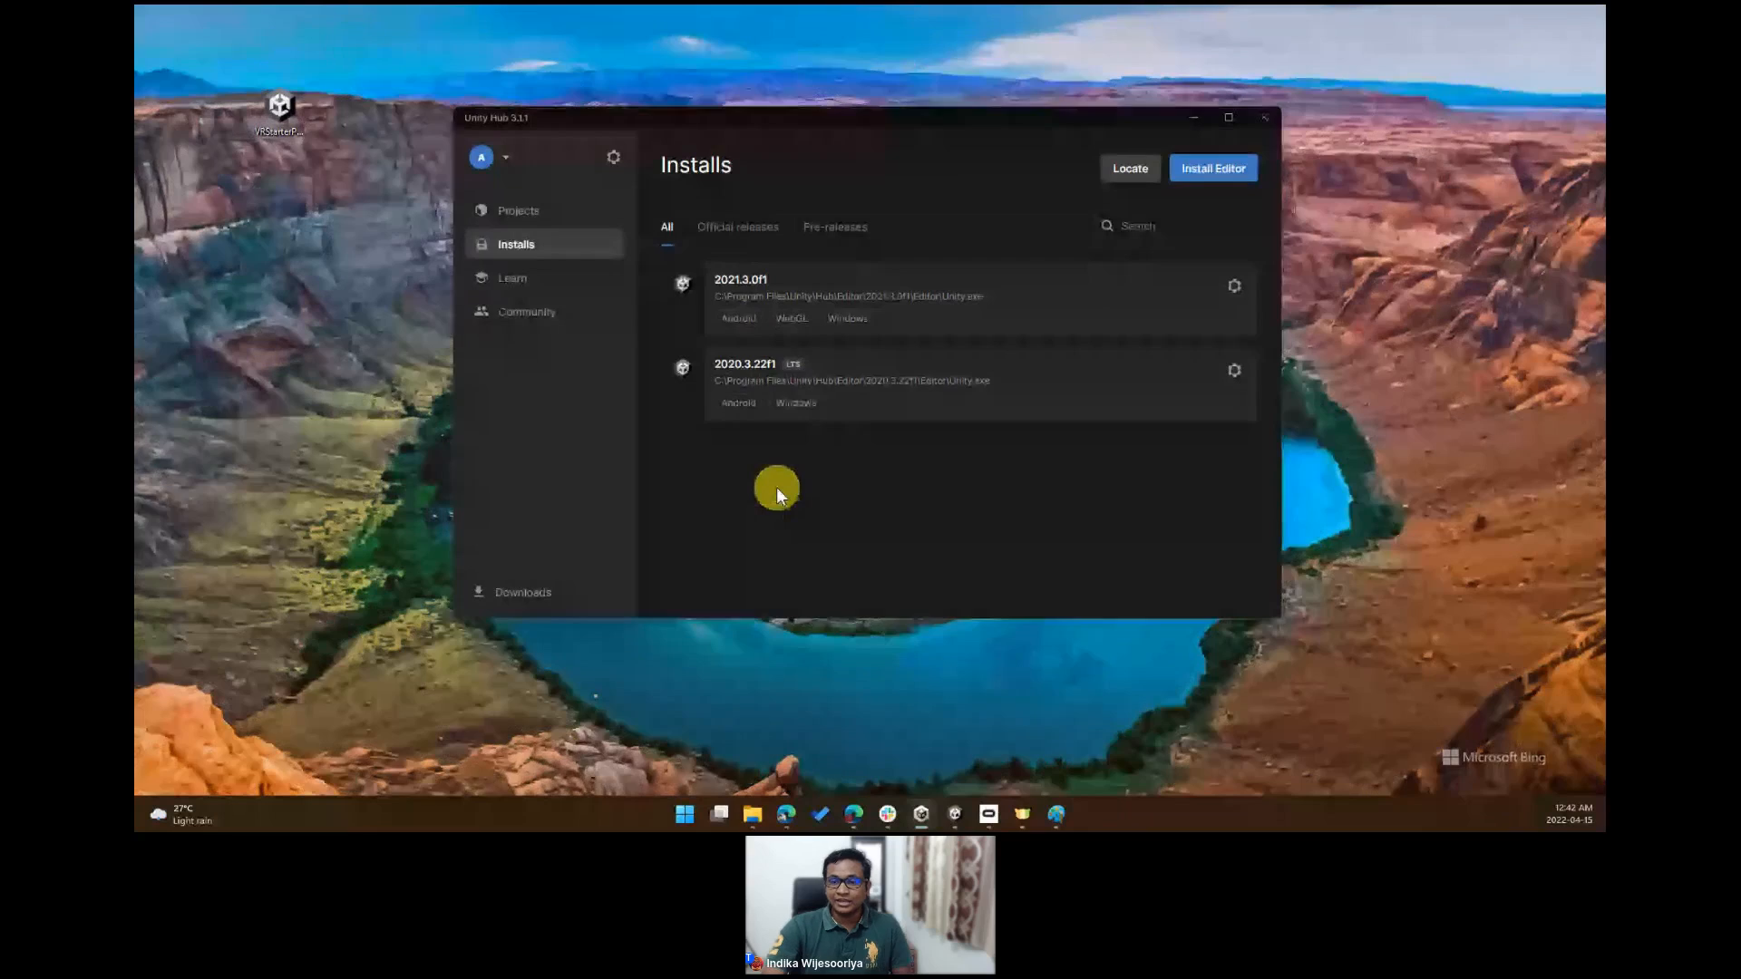
pyautogui.moveTo(917, 124); pyautogui.dragTo(811, 114)
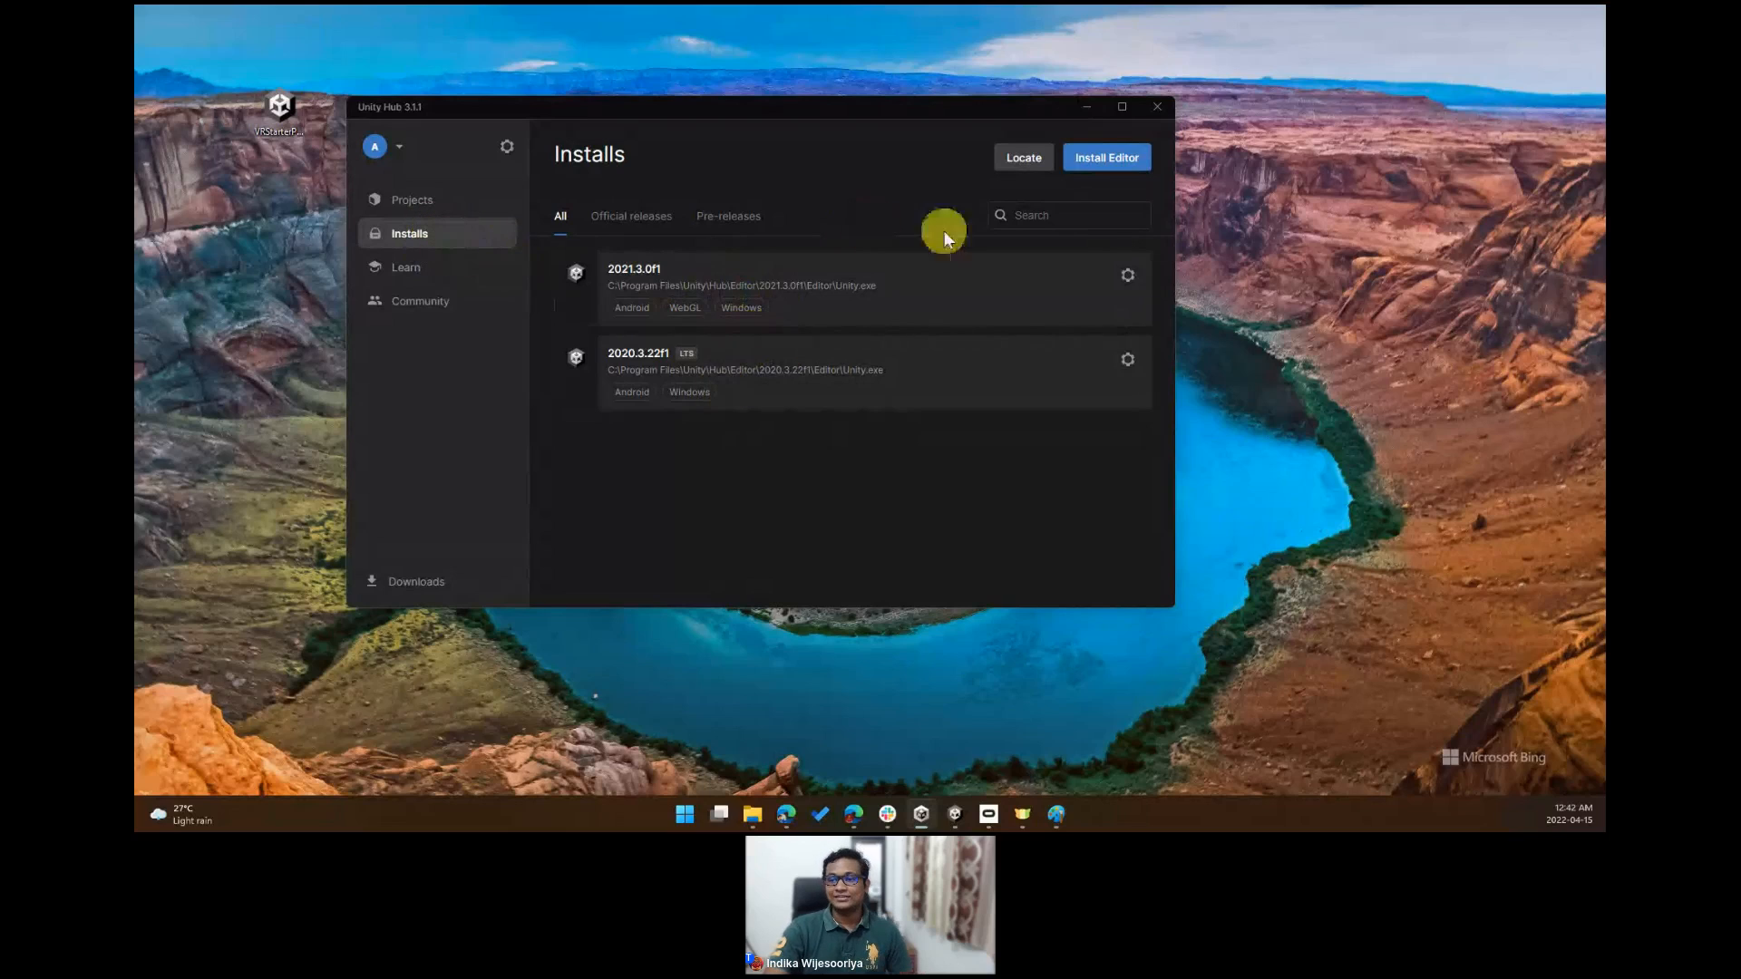
pyautogui.moveTo(1003, 105); pyautogui.dragTo(1032, 127)
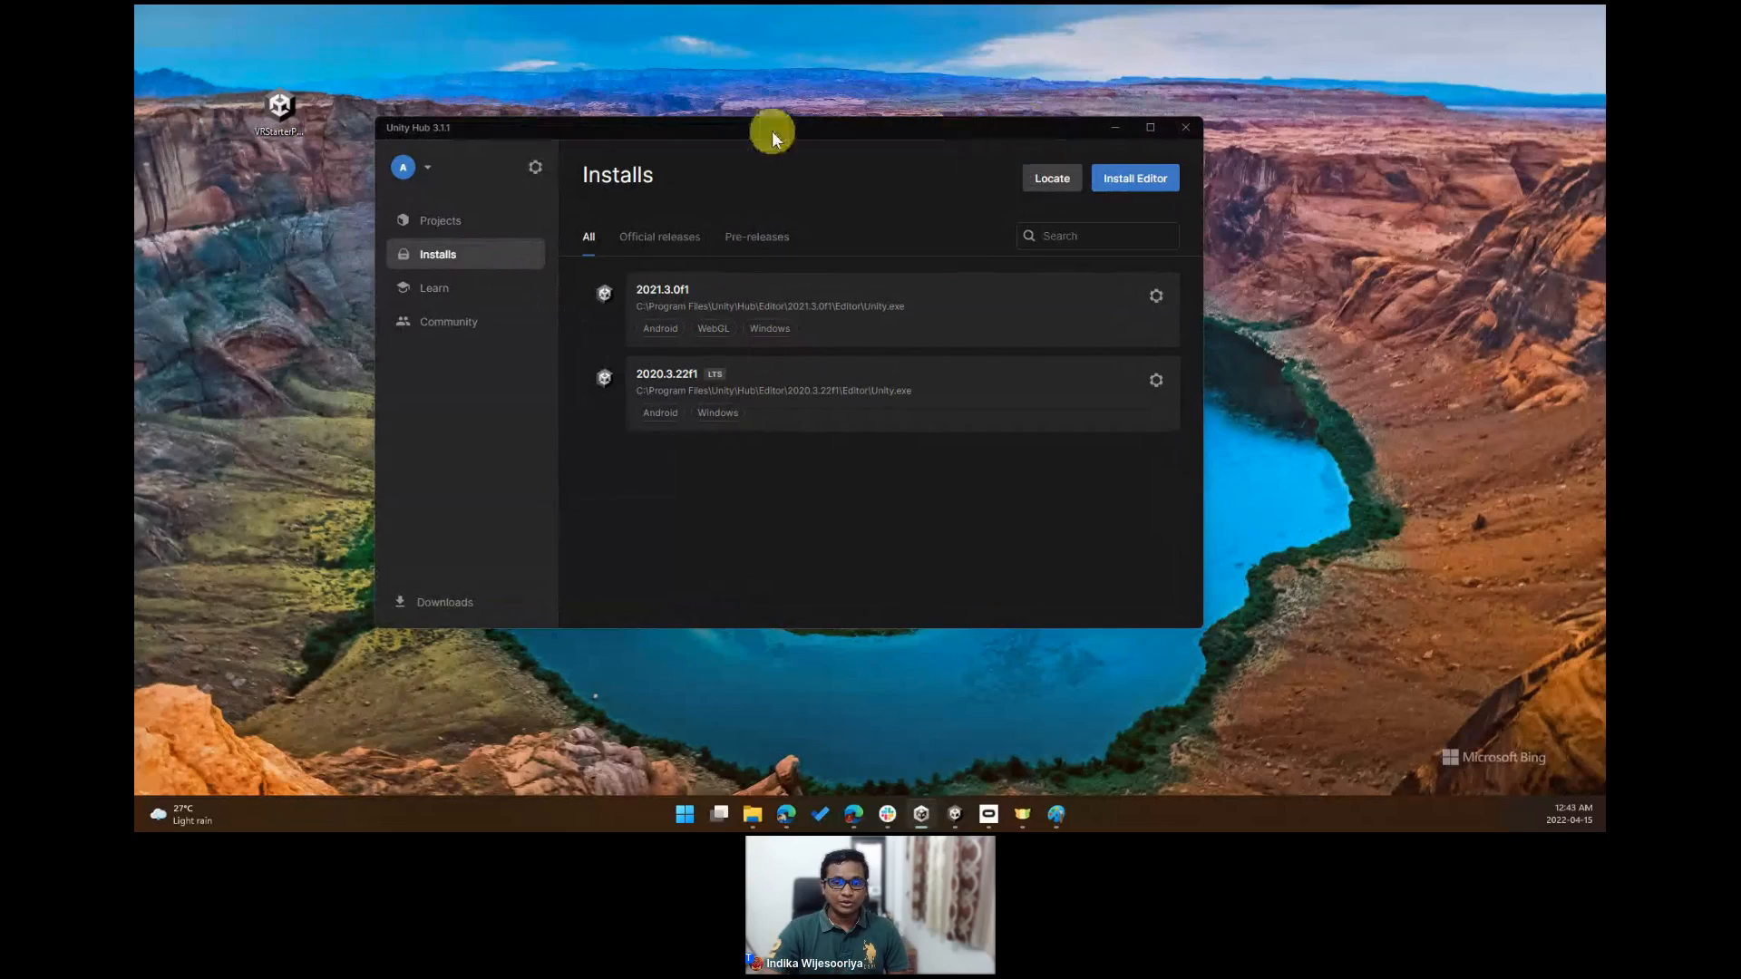
pyautogui.click(443, 223)
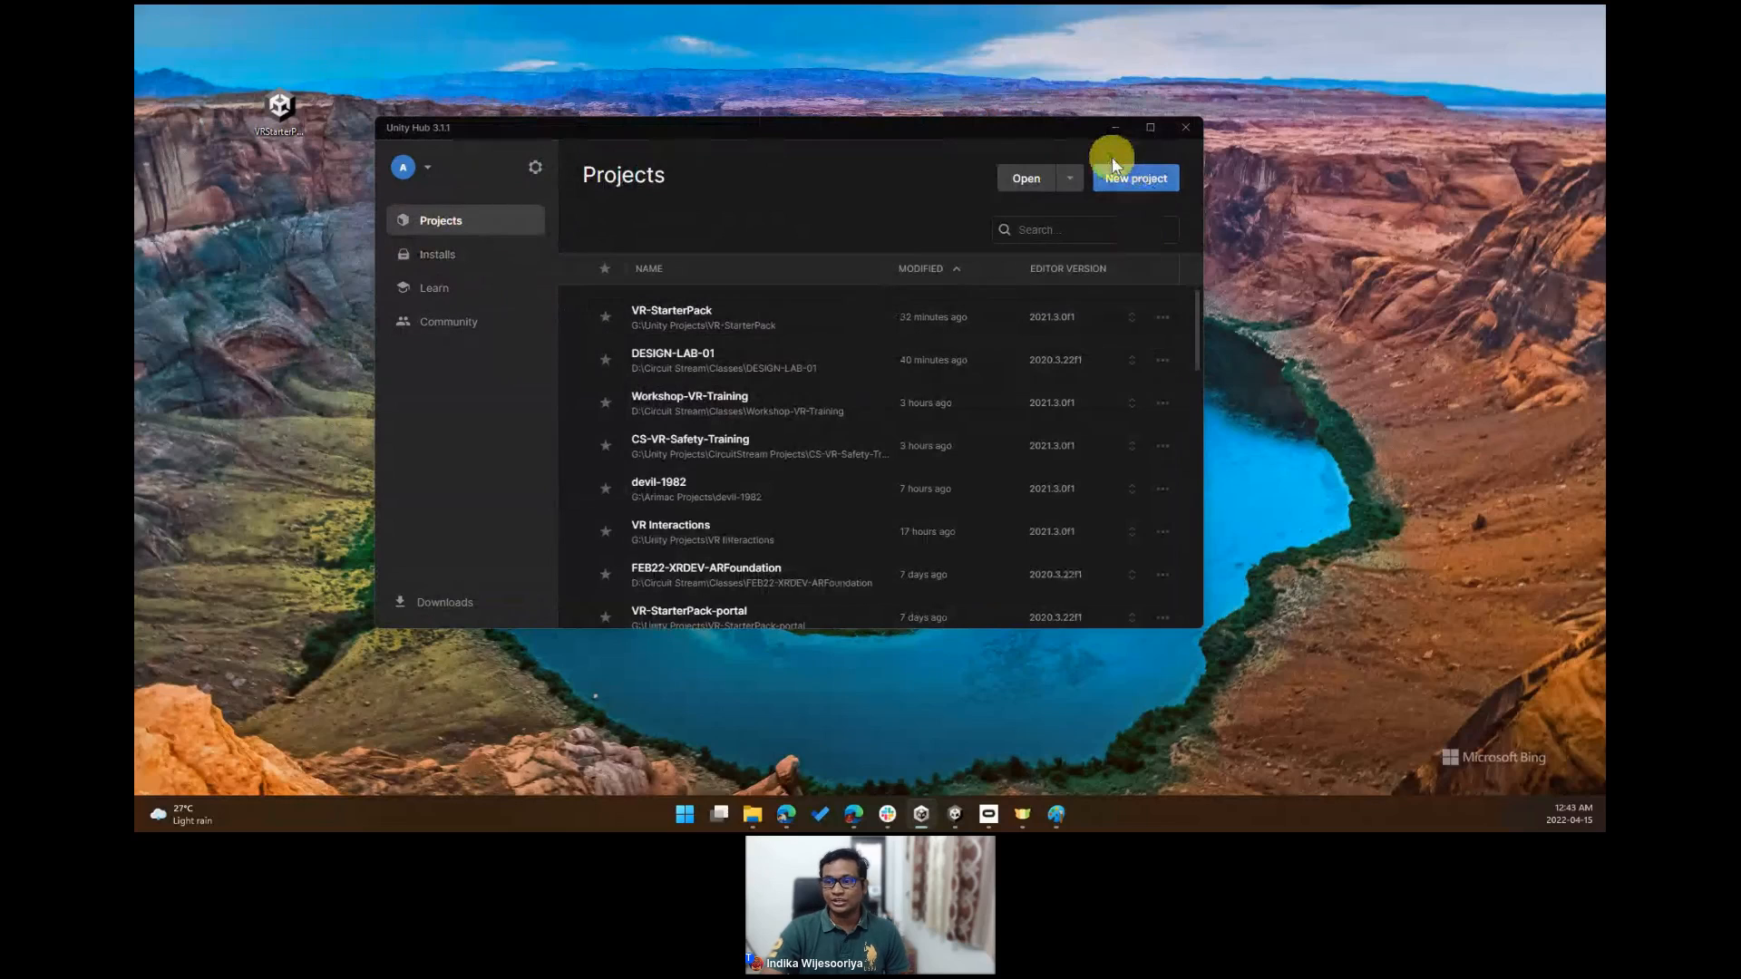
# - Start a new project and set its editor version to 2021.3.0f1
pyautogui.click(1134, 181)
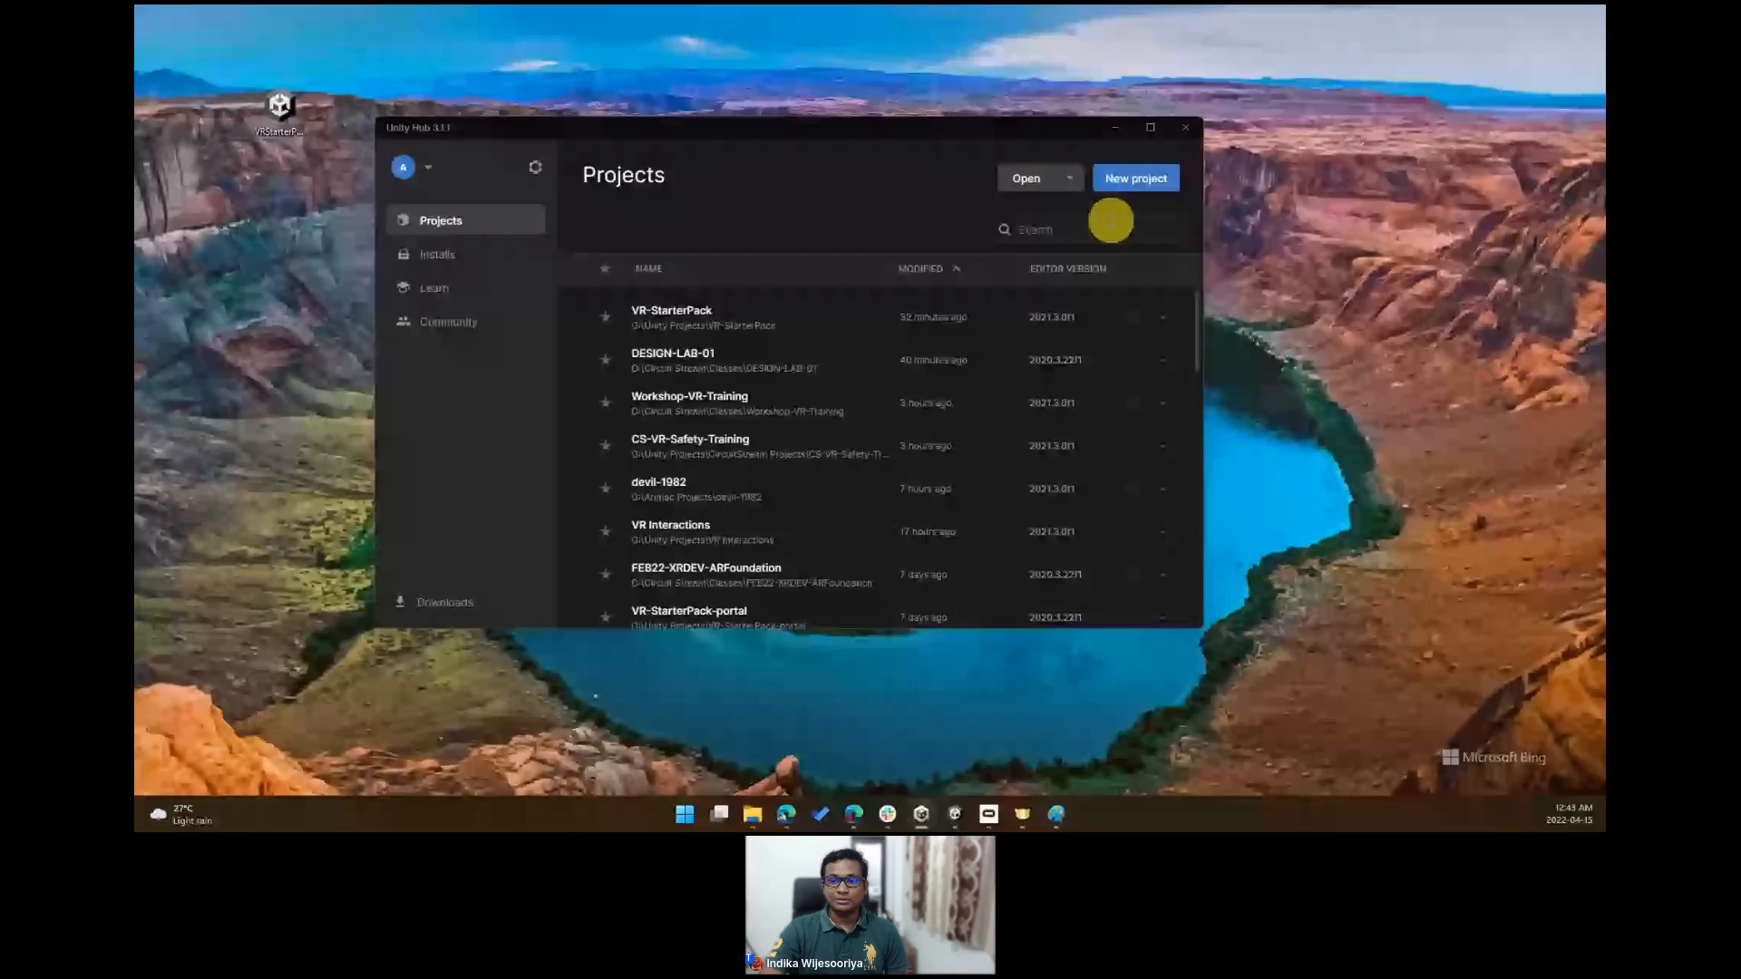
pyautogui.click(1118, 185)
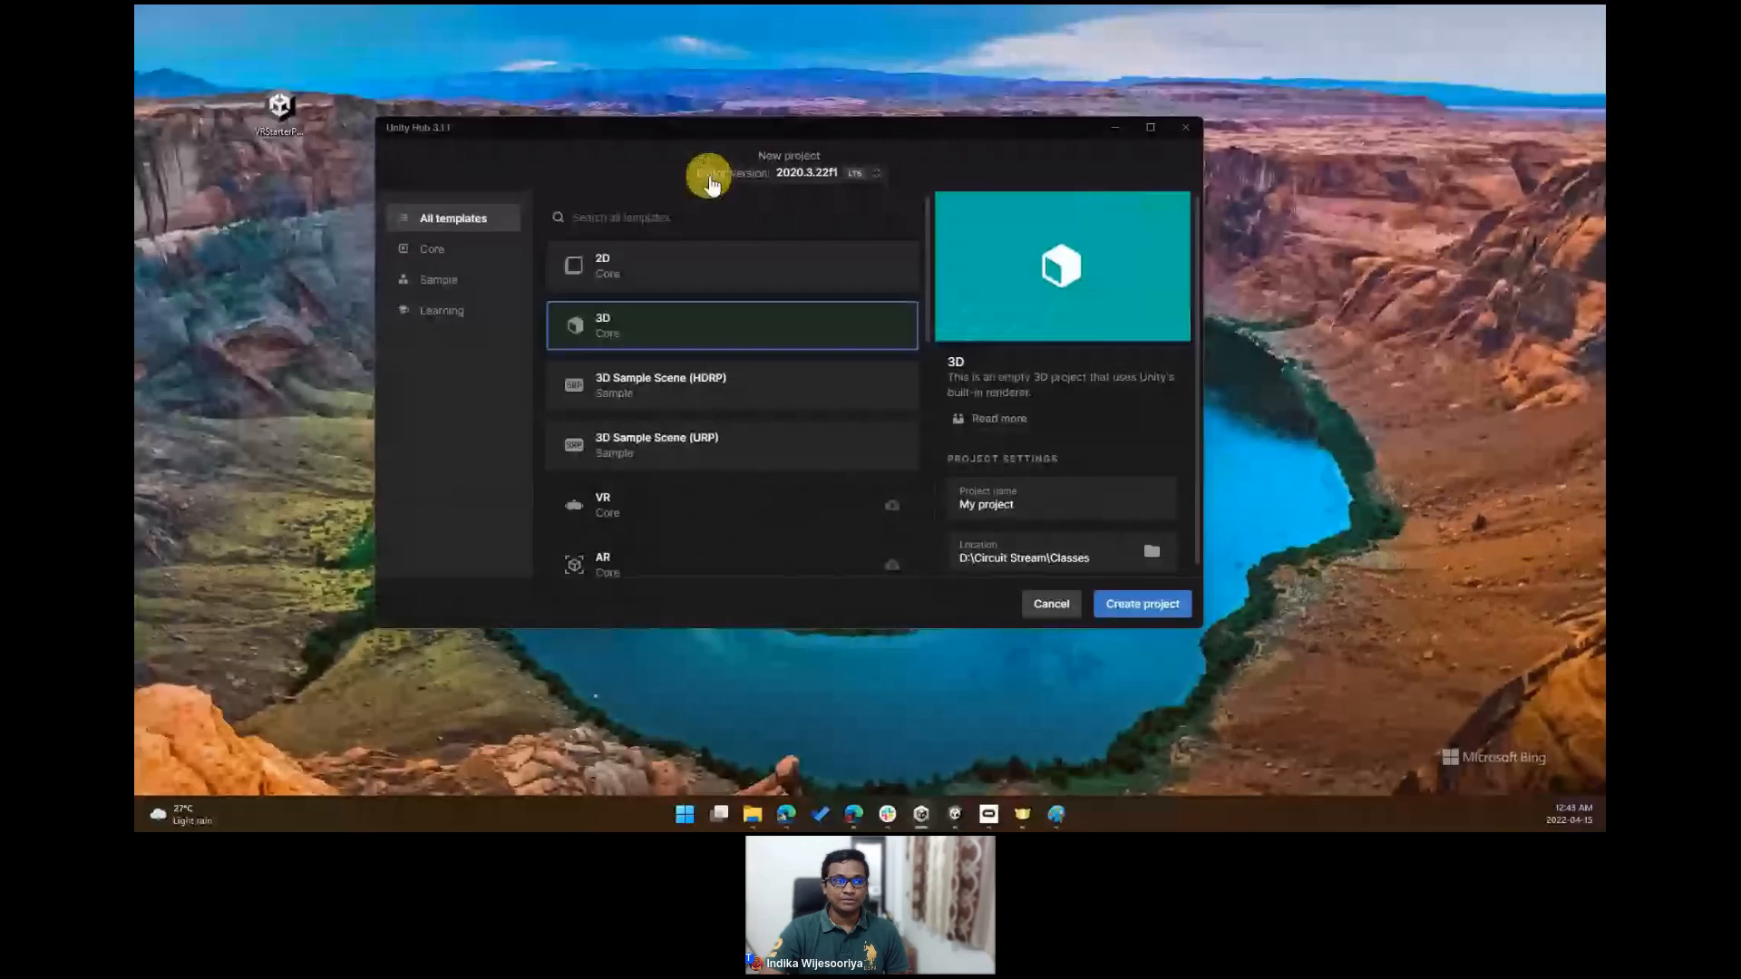
pyautogui.click(823, 174)
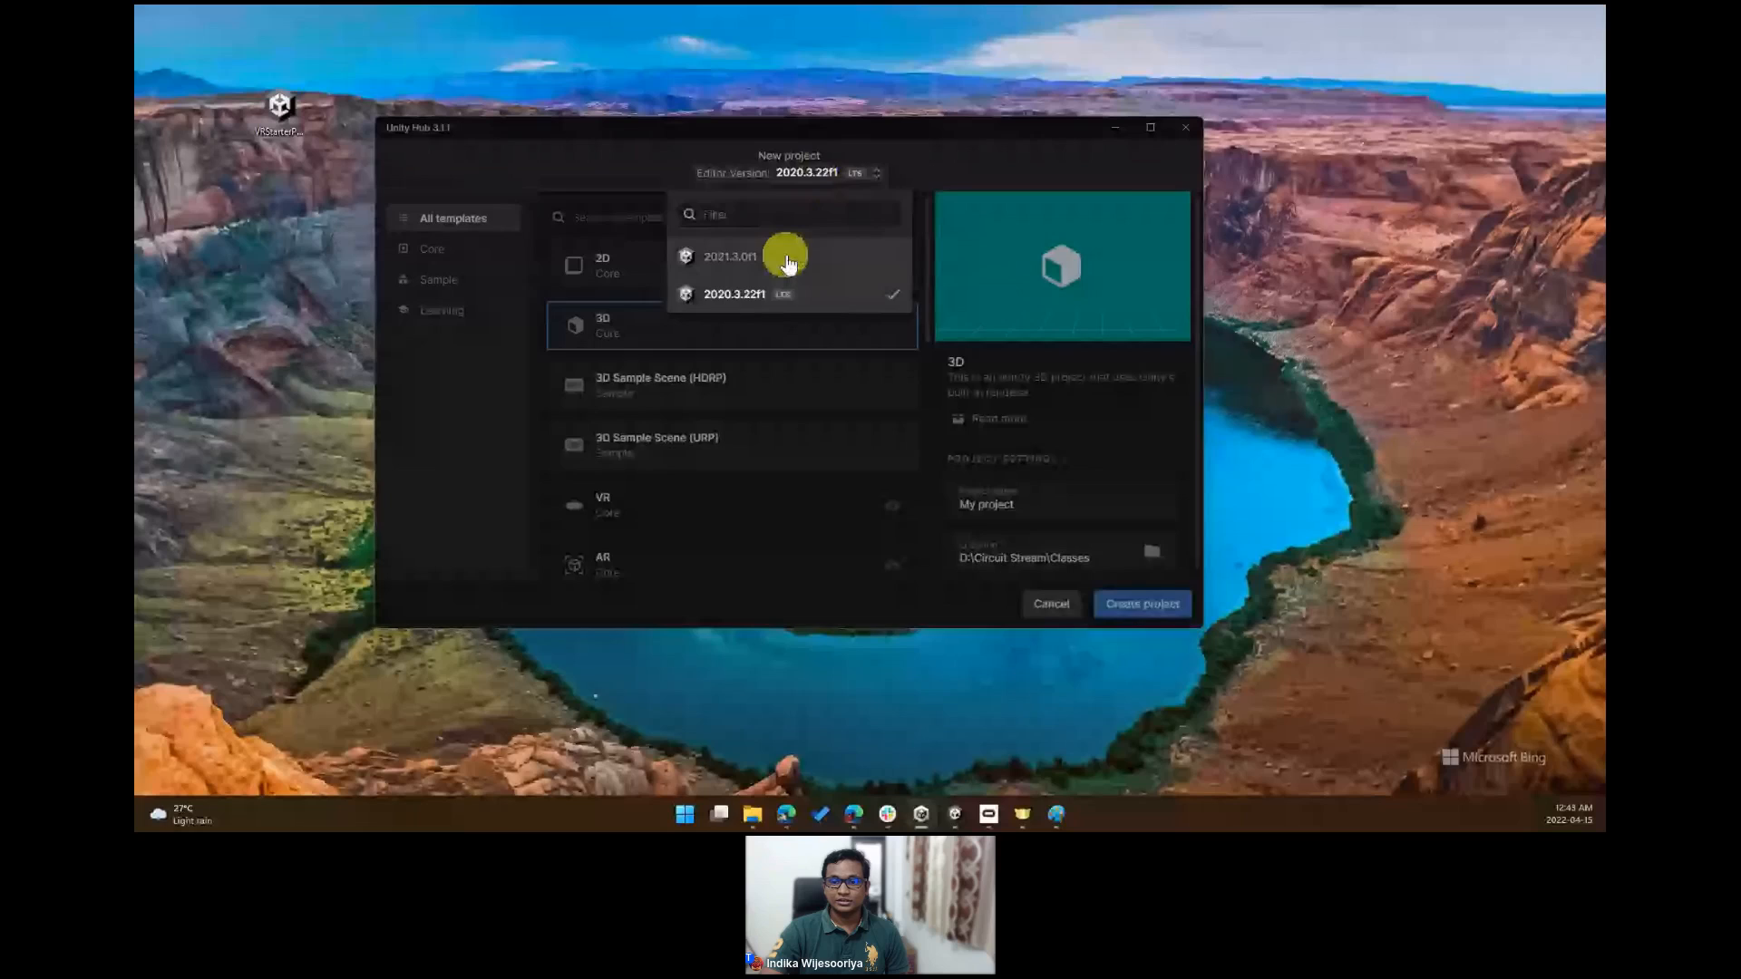
pyautogui.click(785, 259)
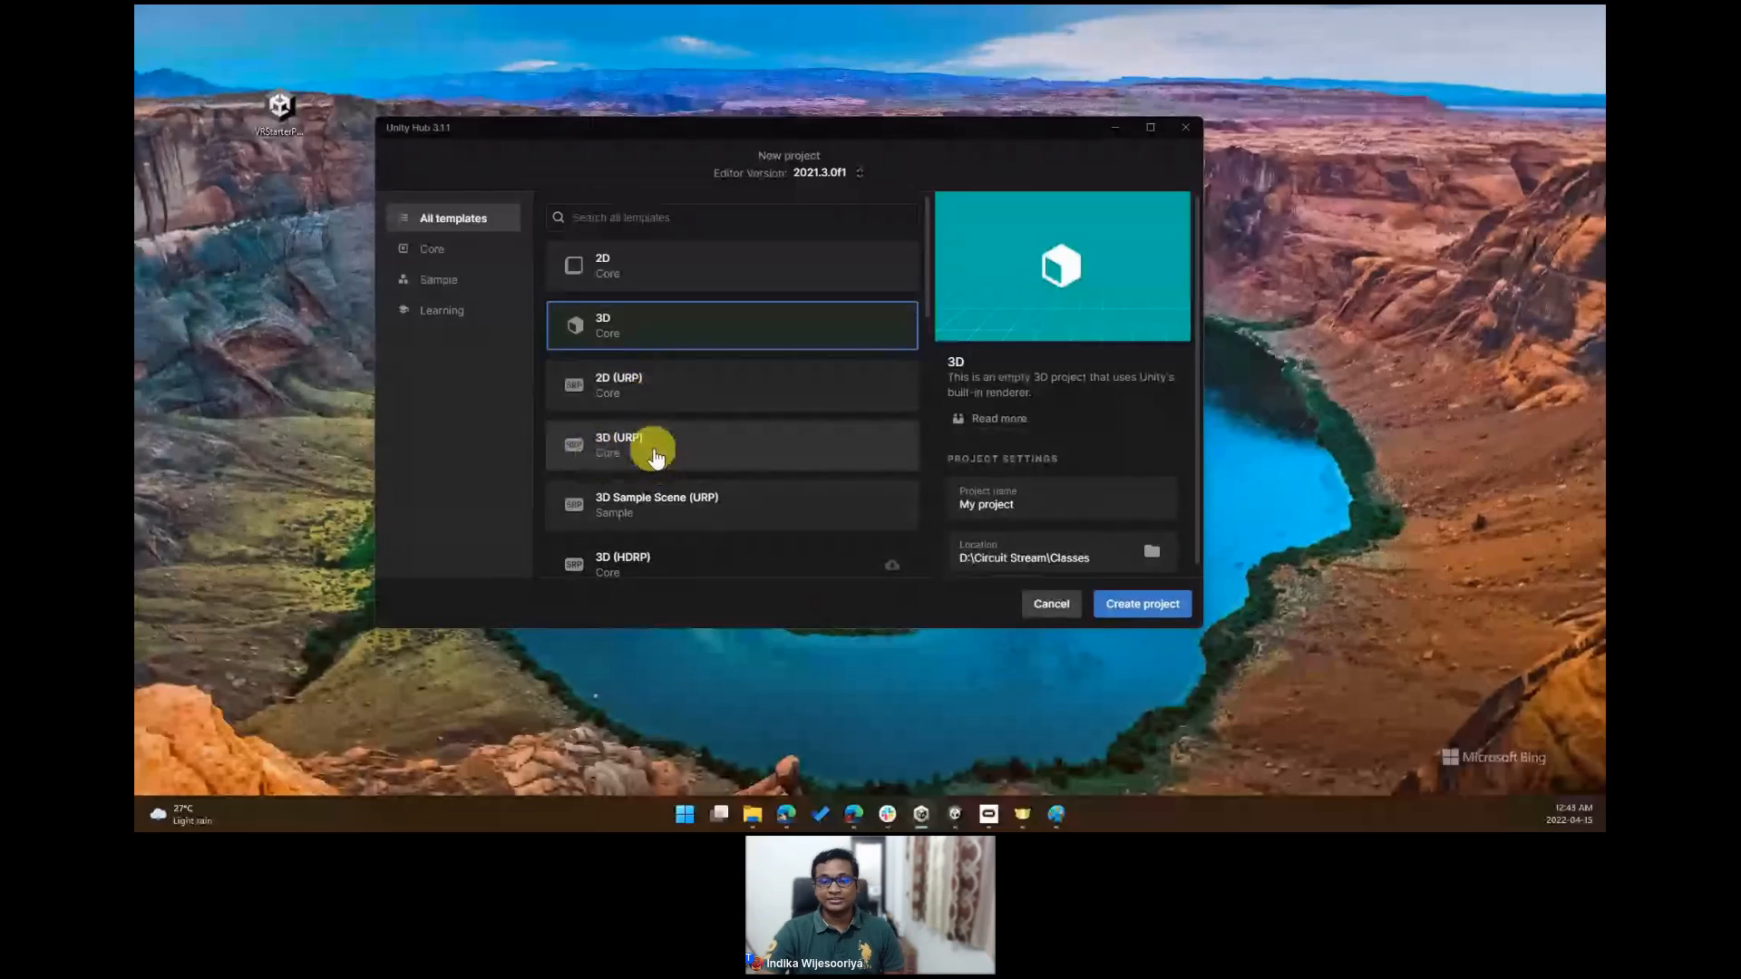
# - Browse the list of available project templates
pyautogui.scroll(-1, 656, 455)
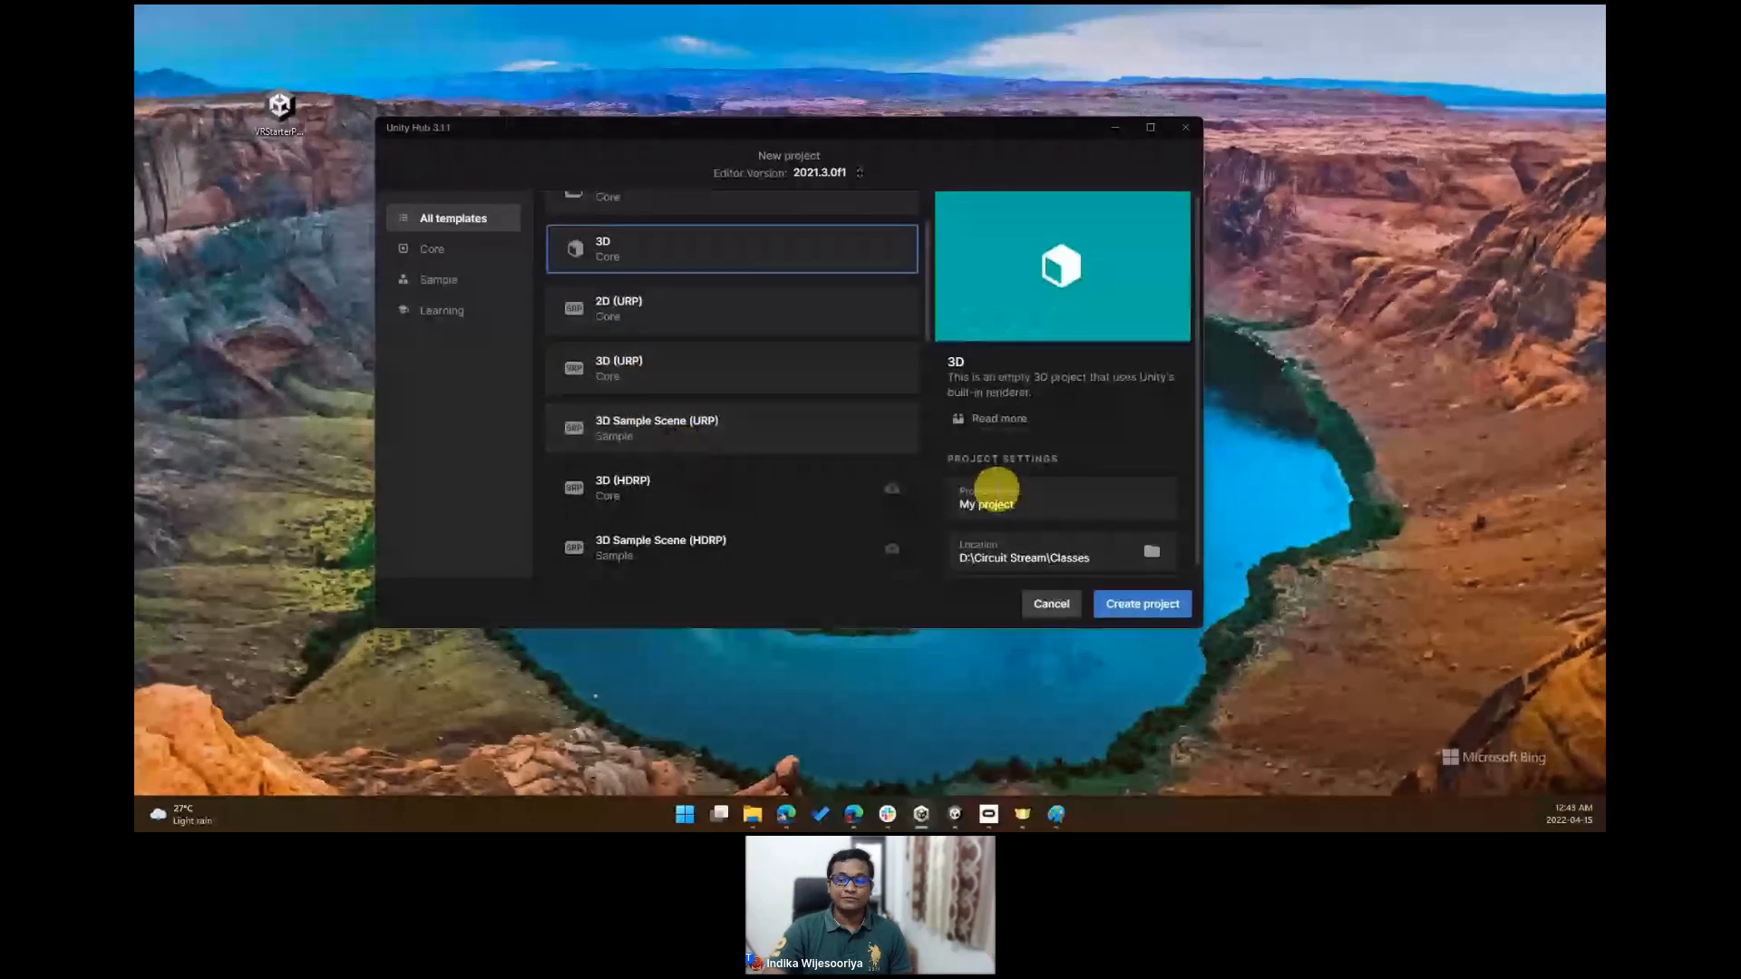
pyautogui.scroll(-1, 686, 419)
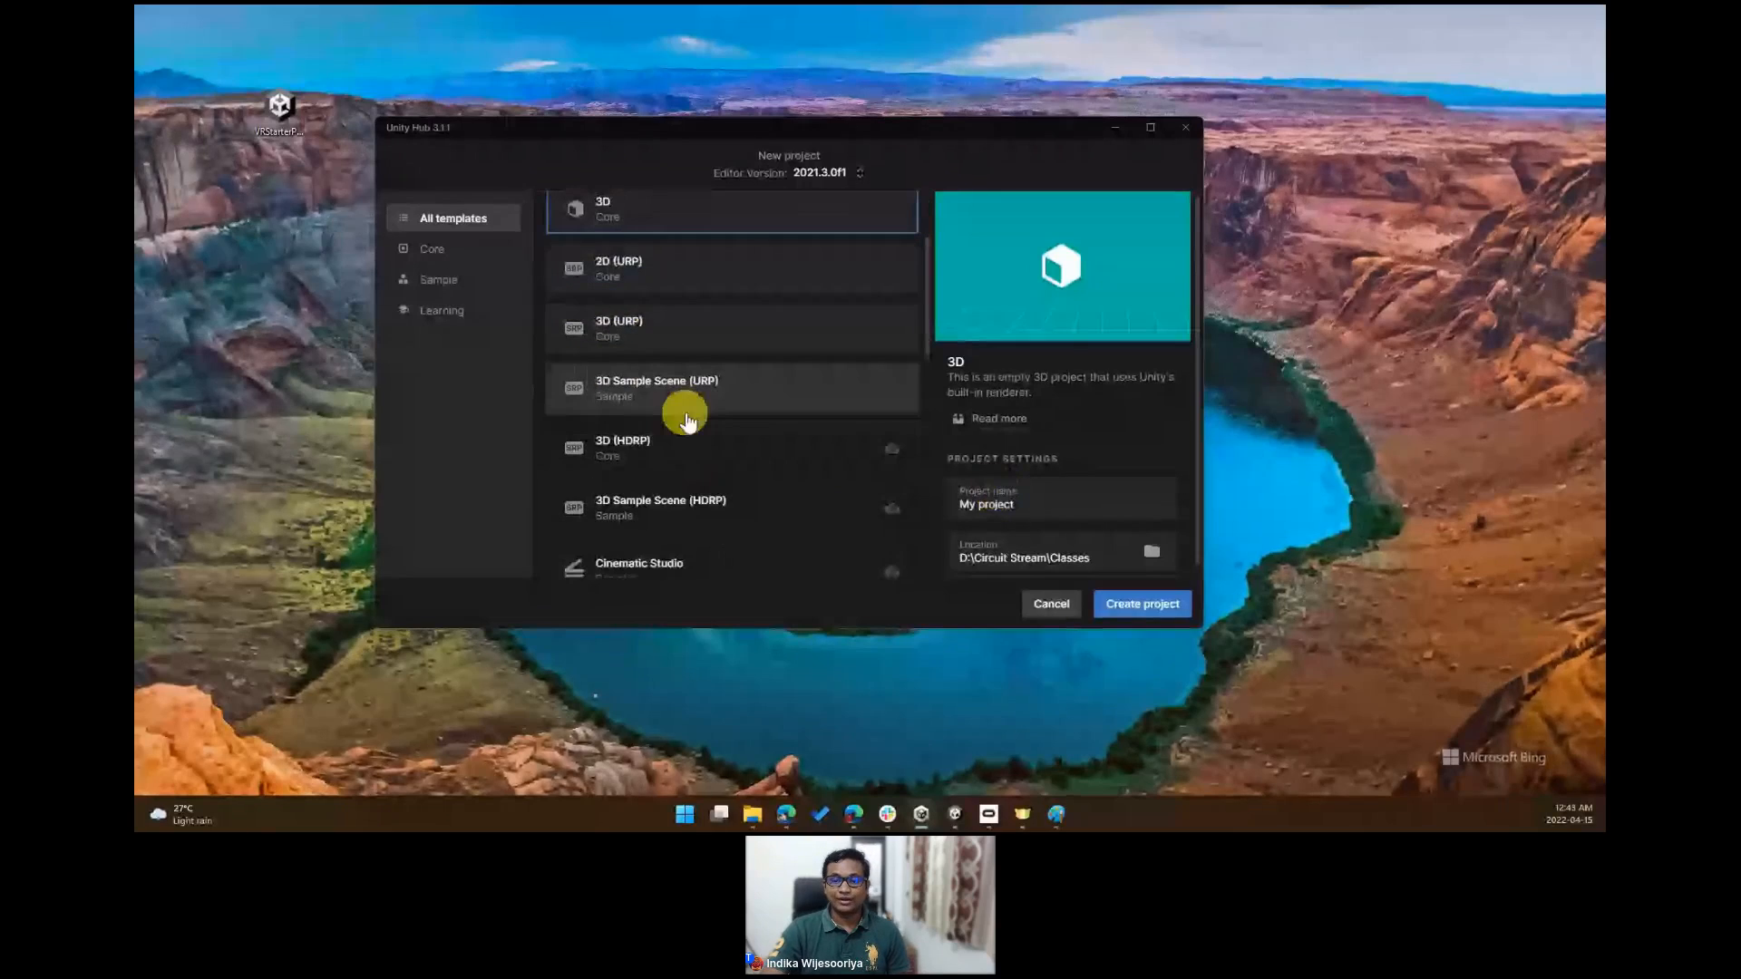
pyautogui.scroll(-2, 687, 419)
pyautogui.scroll(-5, 823, 428)
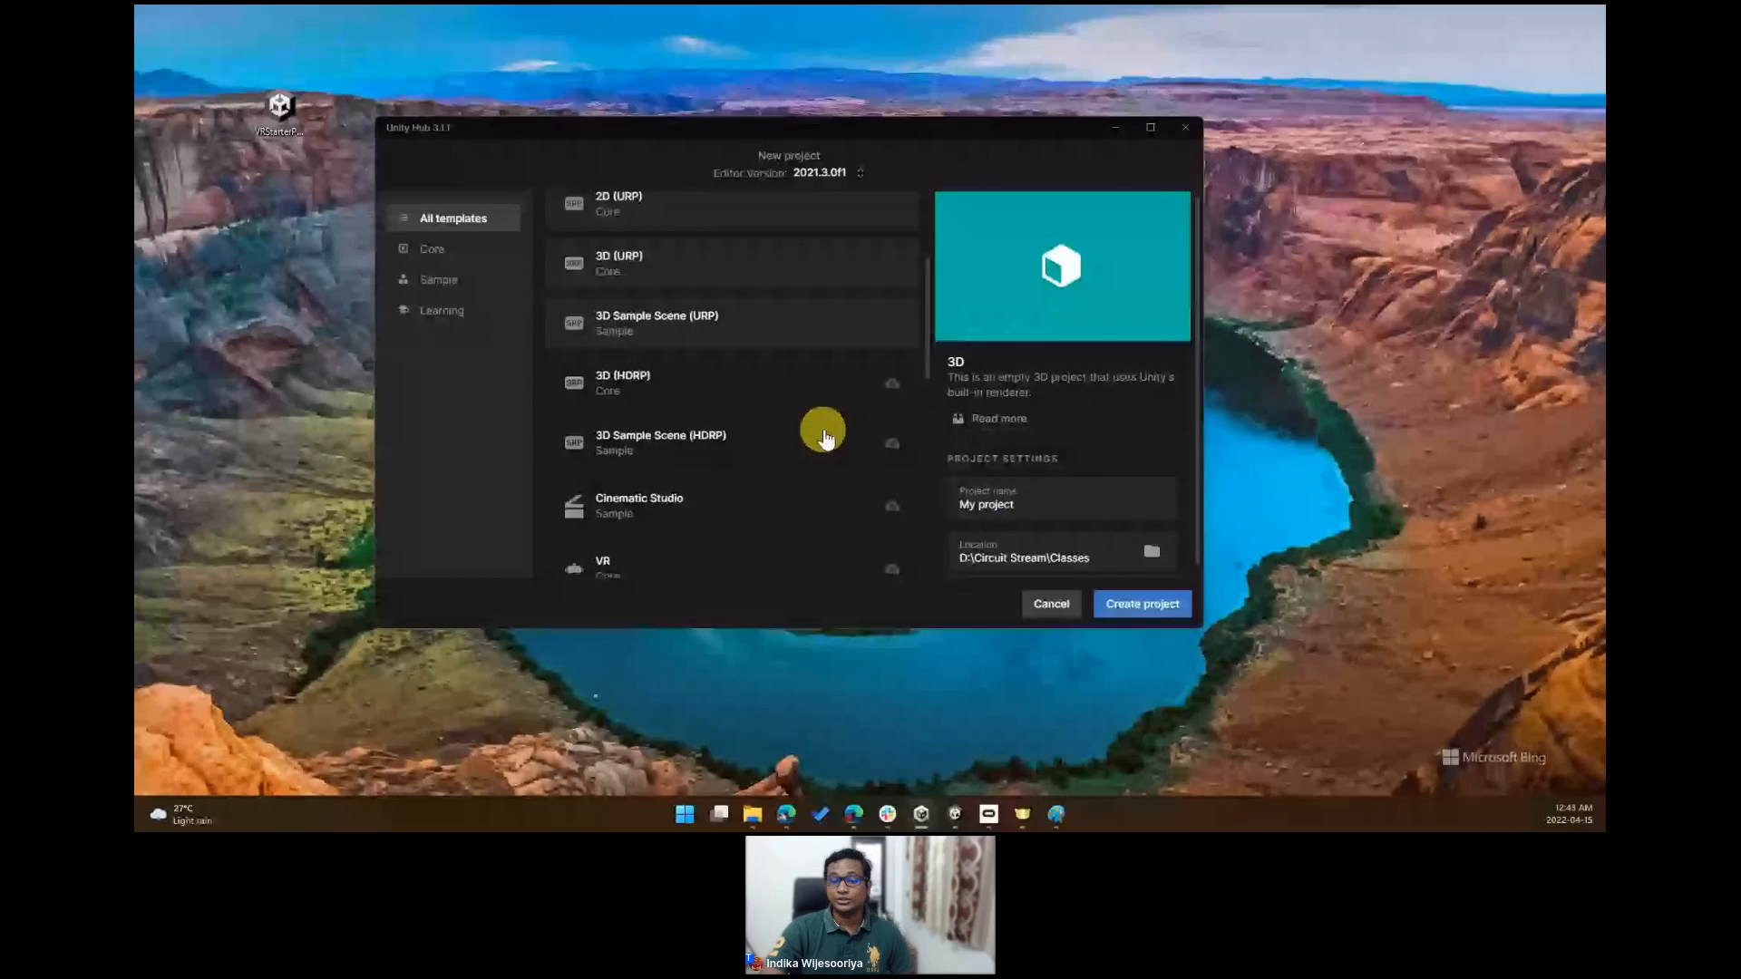
pyautogui.scroll(-2, 825, 438)
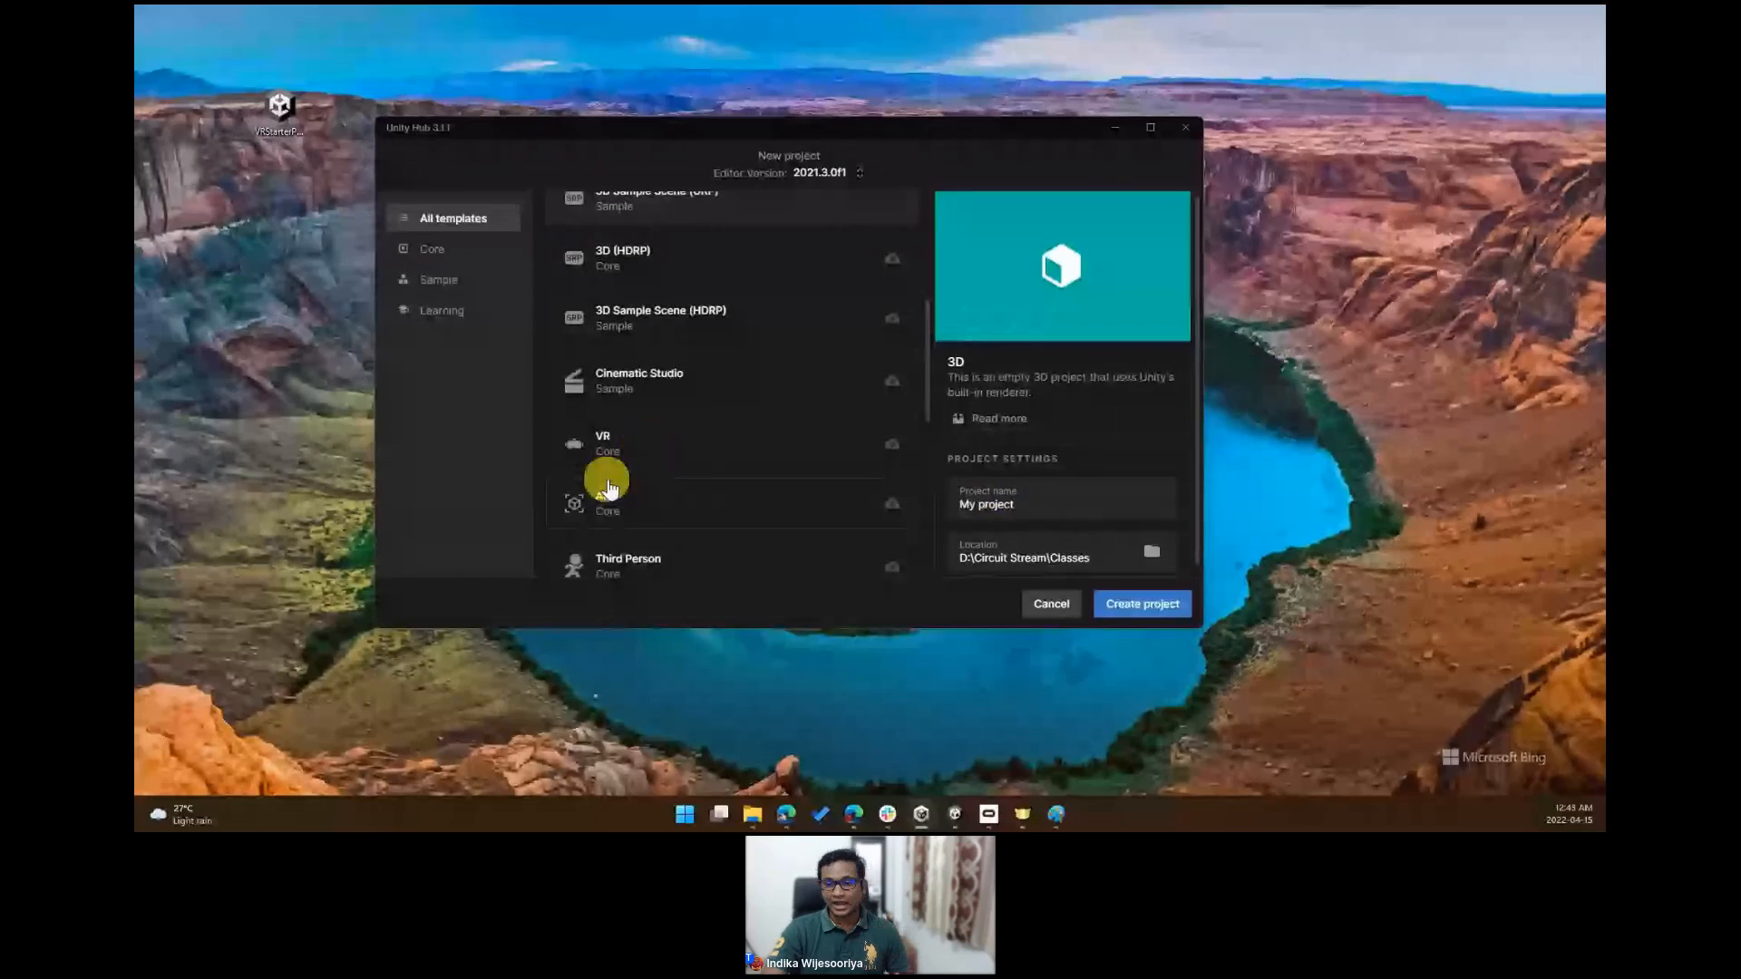
pyautogui.scroll(4, 769, 472)
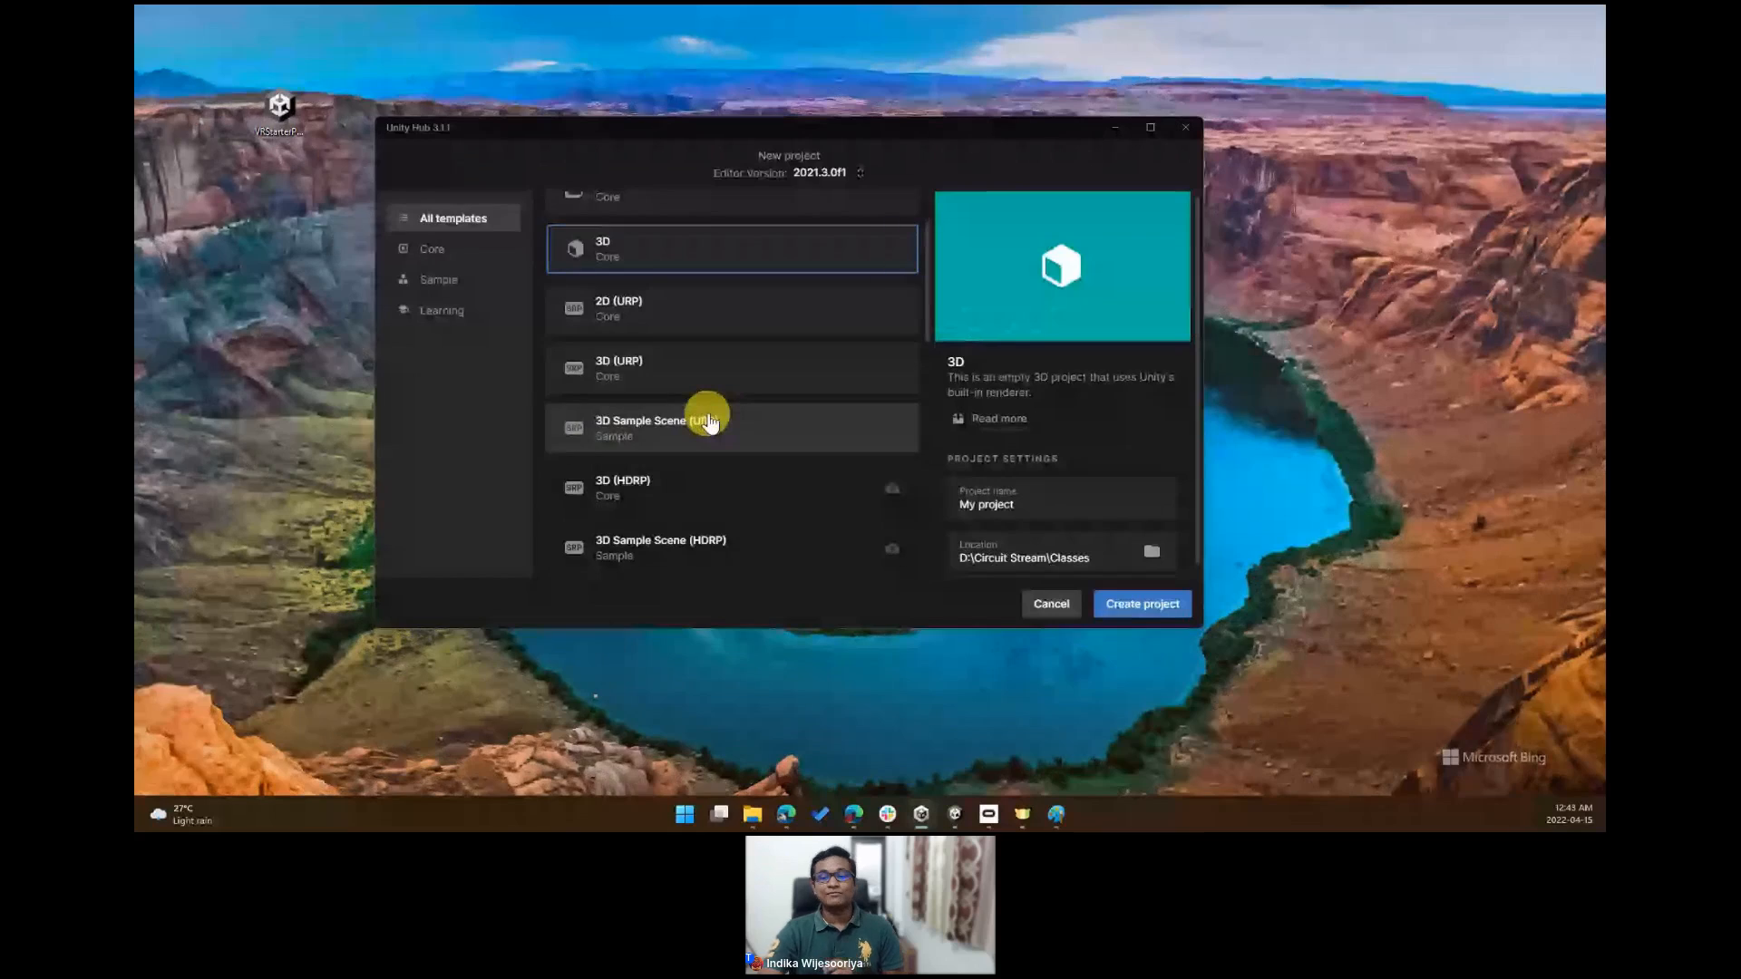
pyautogui.scroll(1, 796, 302)
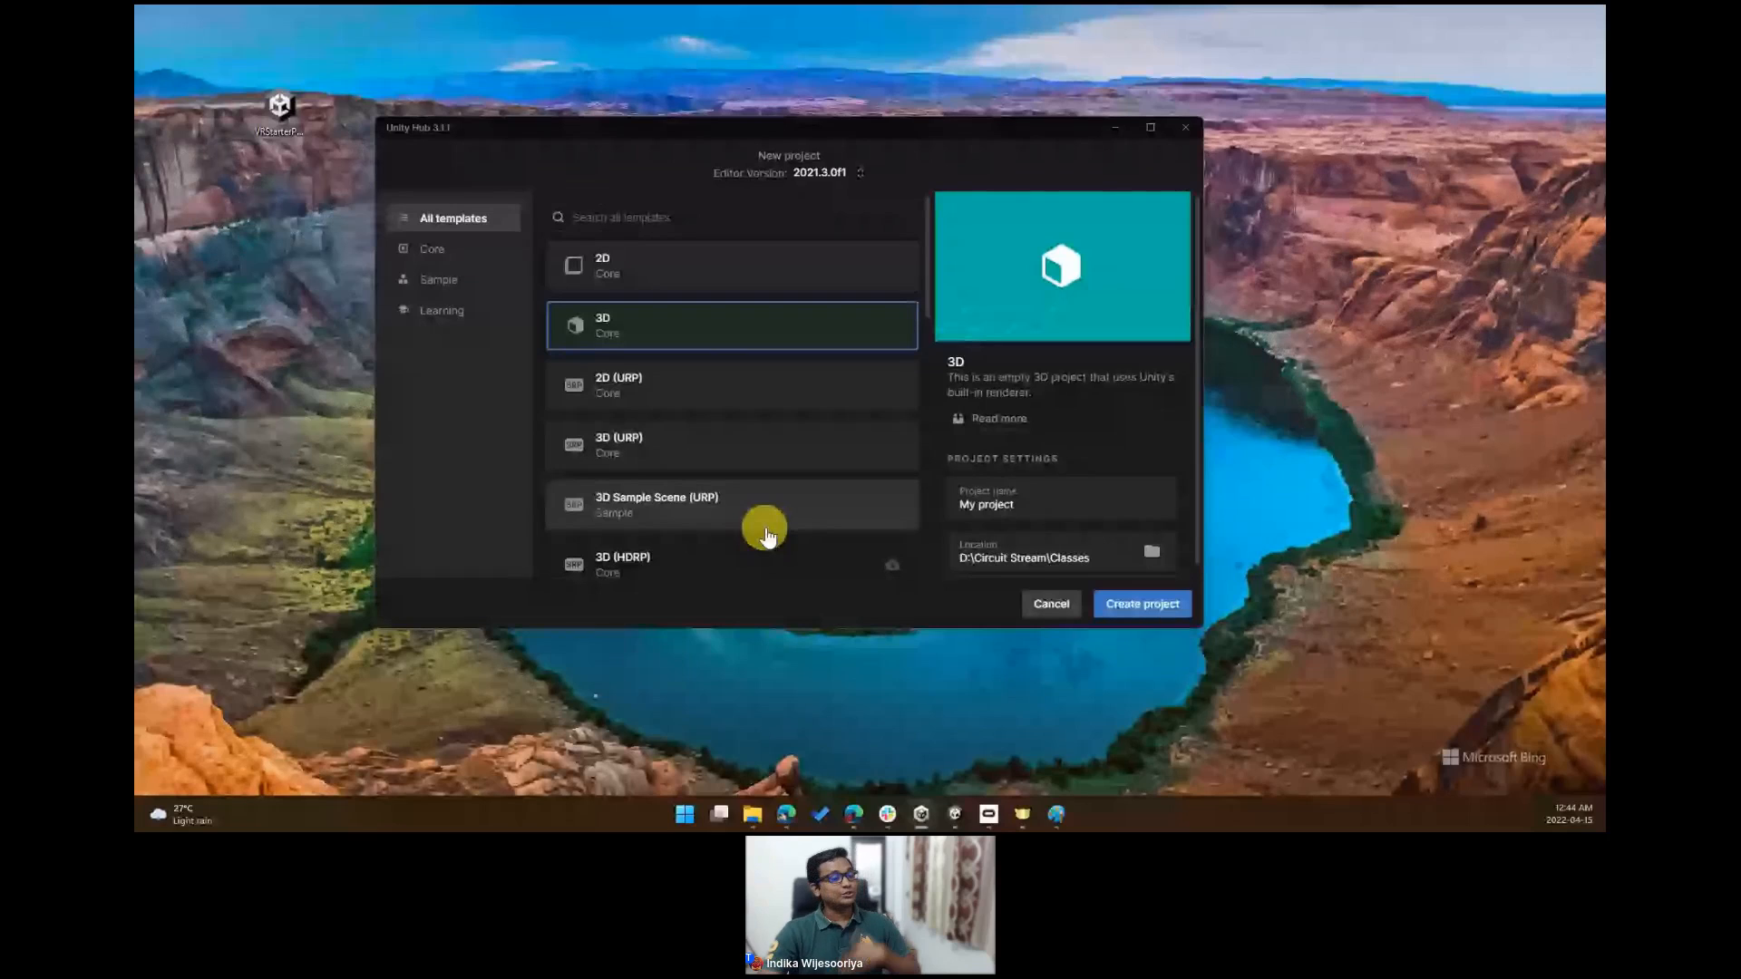
# - Choose the 3D Sample Scene (URP) template for the new project
pyautogui.click(625, 511)
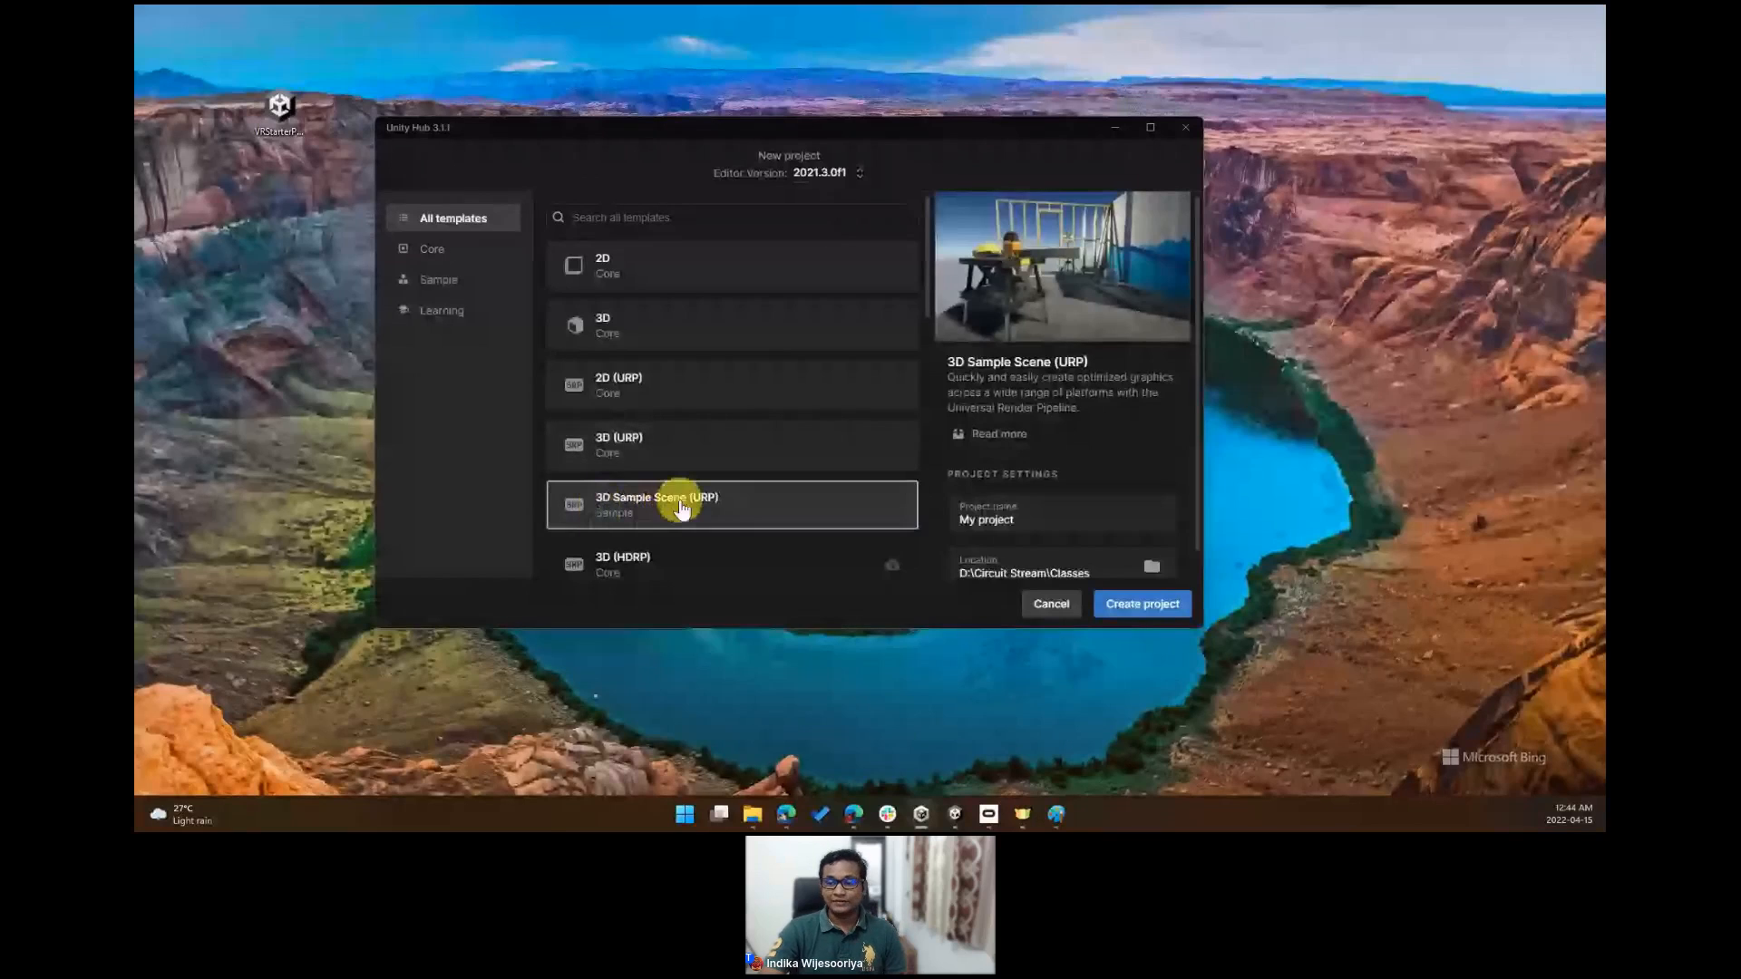
pyautogui.scroll(-1, 842, 502)
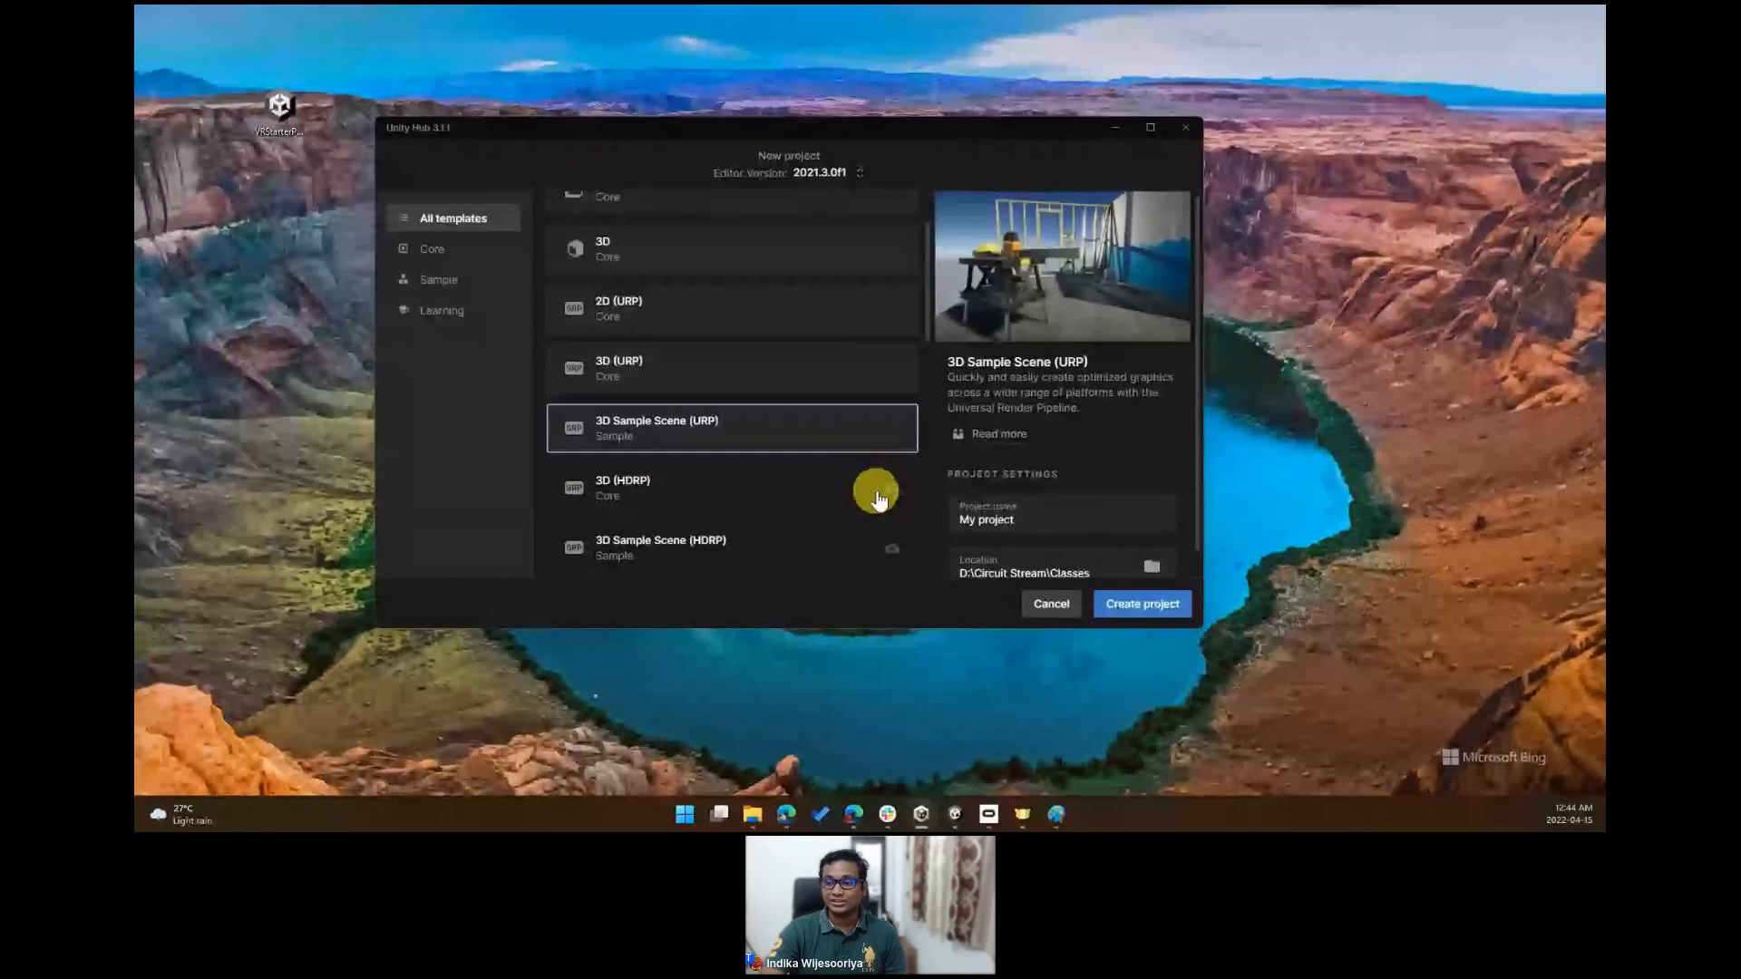
pyautogui.click(870, 490)
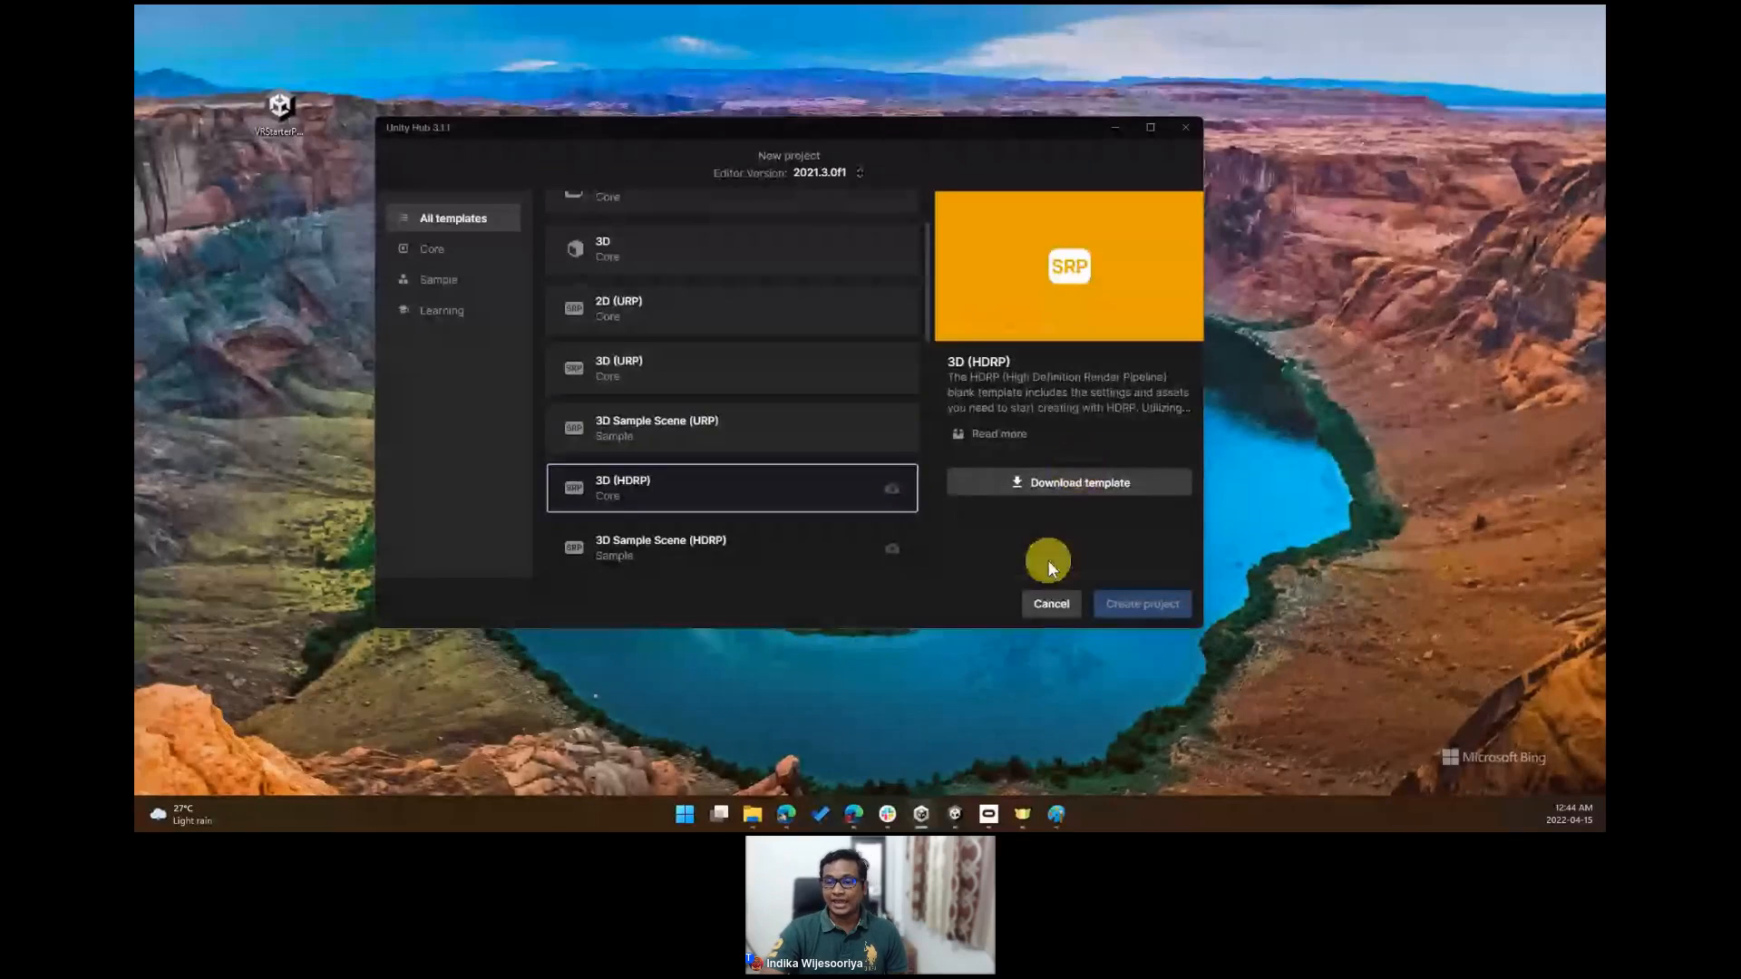
pyautogui.click(766, 437)
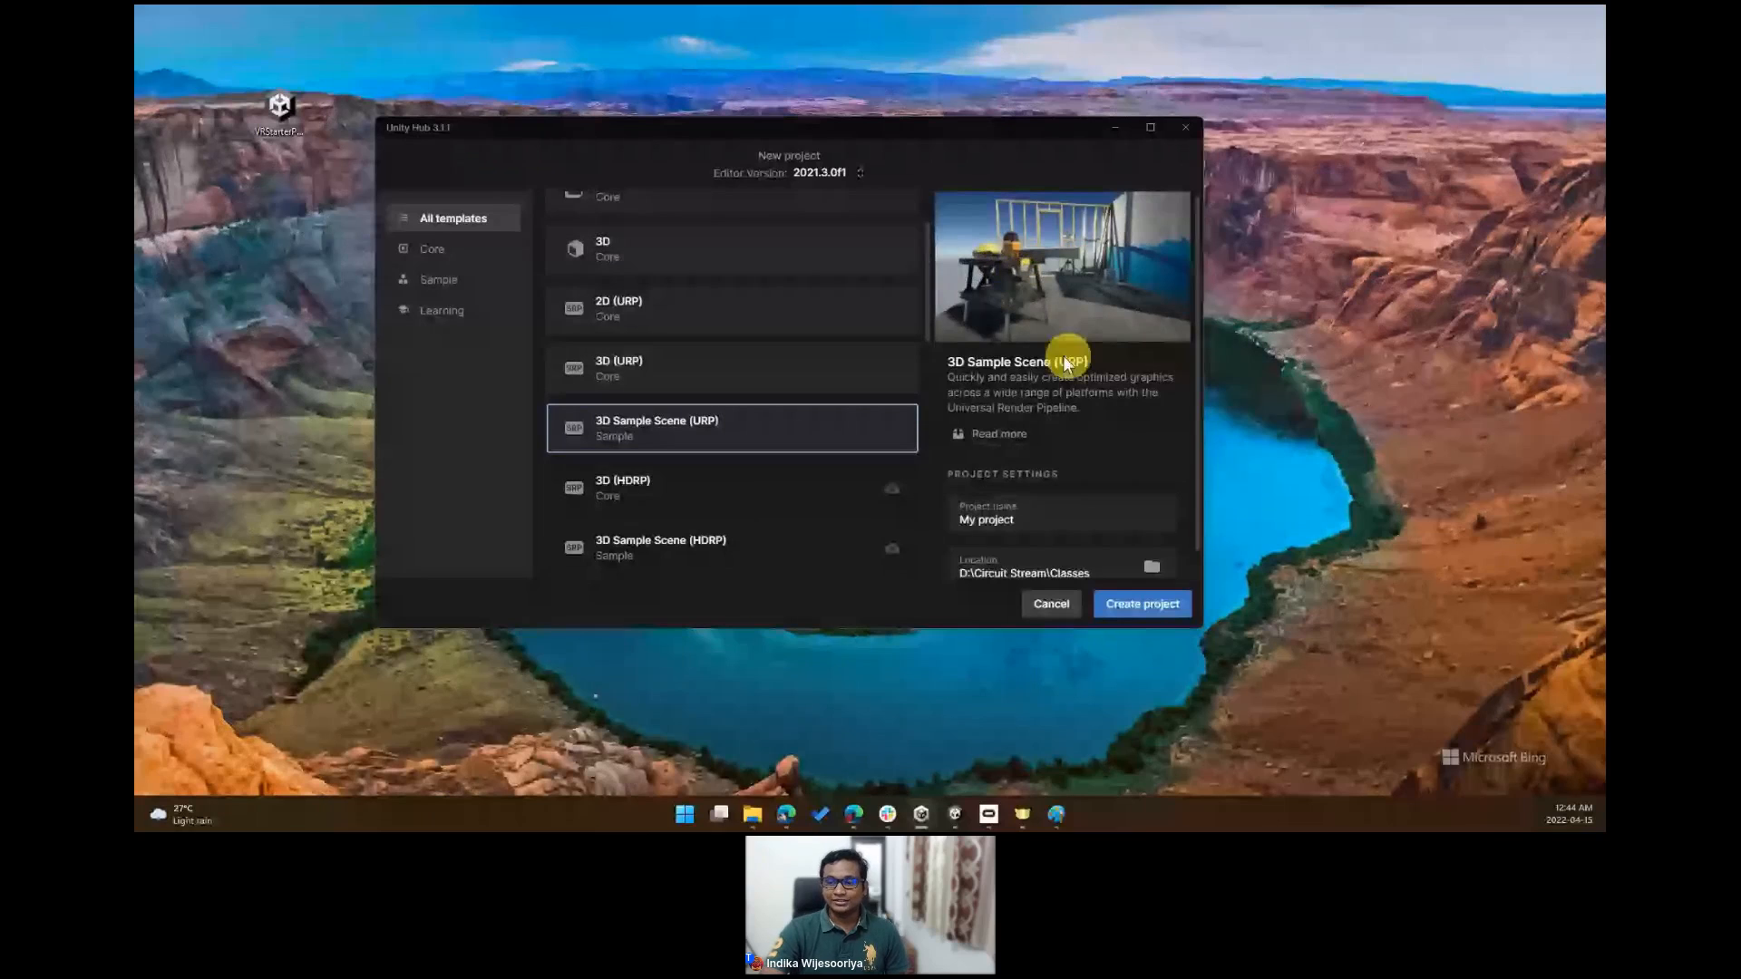
pyautogui.scroll(-1, 1073, 384)
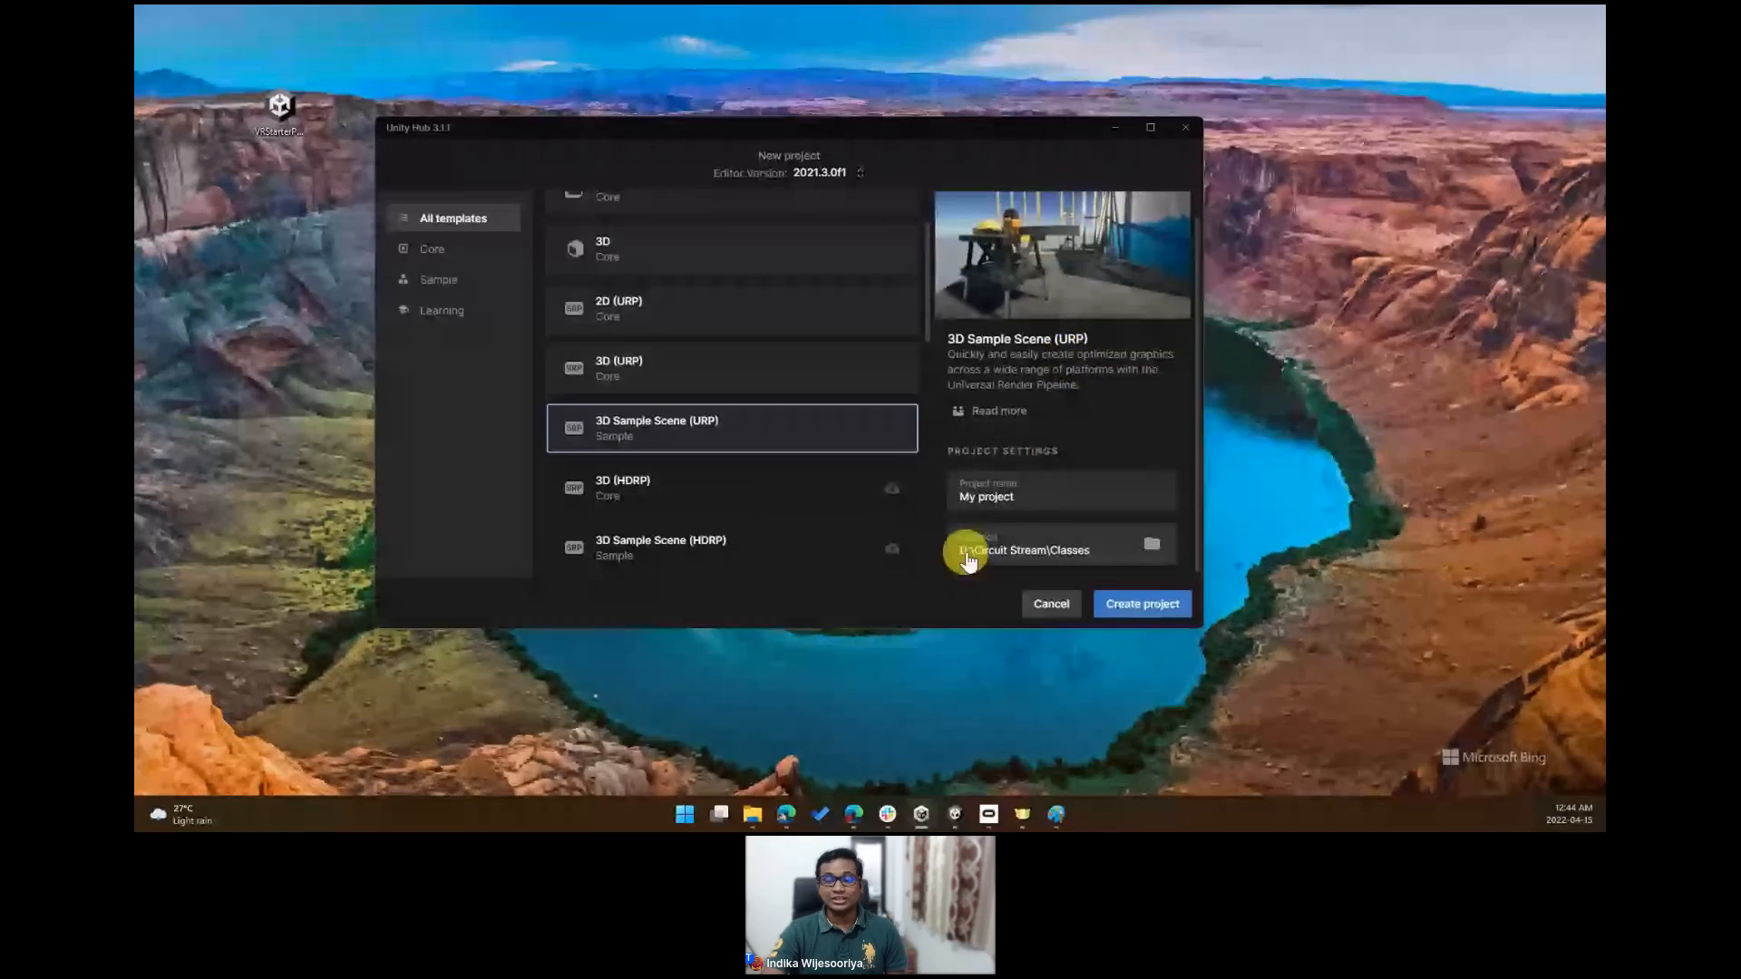
# - Rename the project as VR-Training-Sim
pyautogui.click(1041, 490)
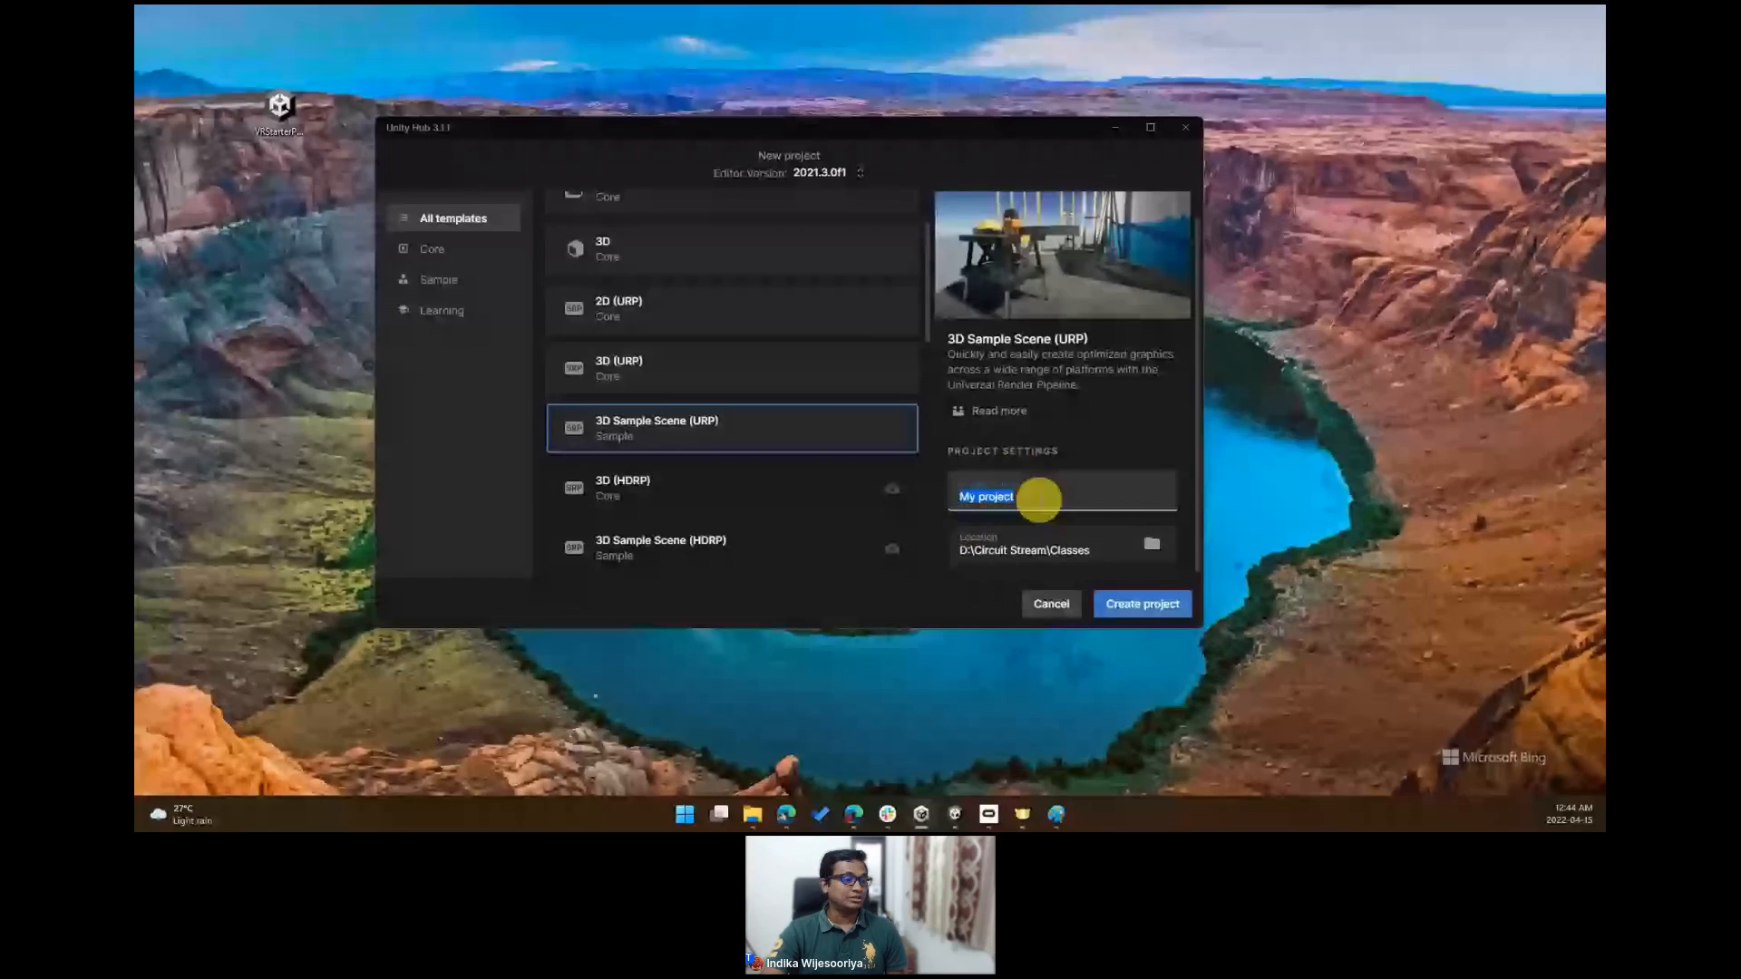
pyautogui.click(1020, 479)
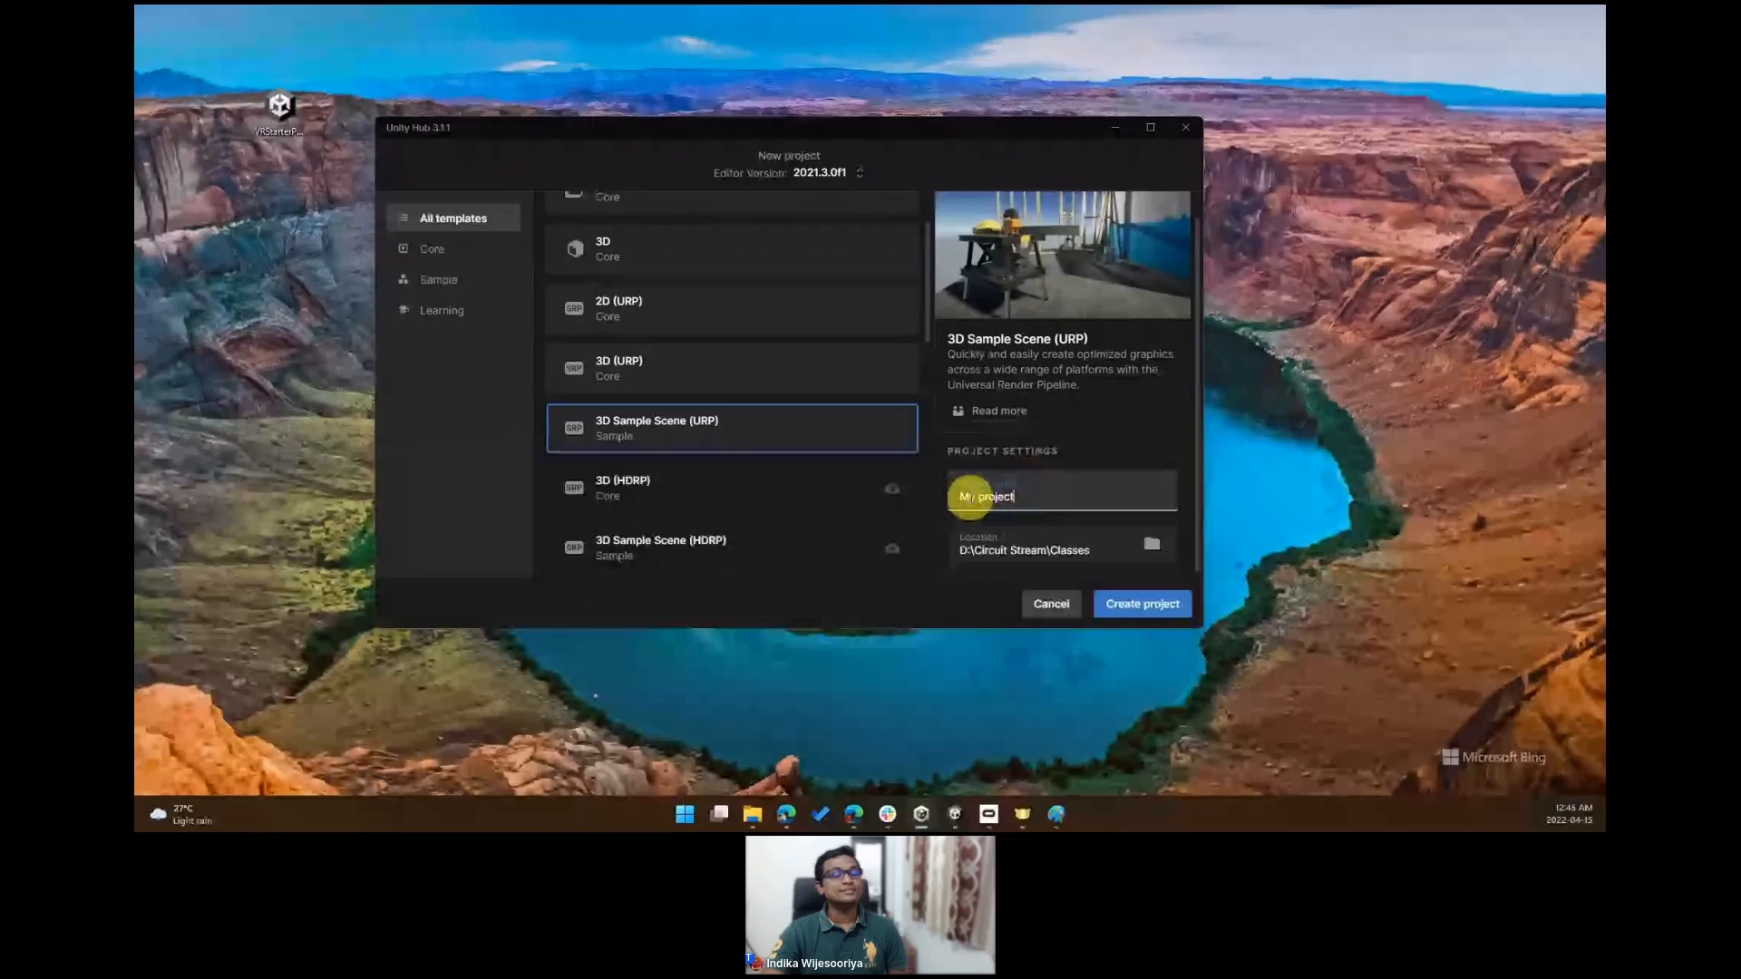
pyautogui.moveTo(1026, 501); pyautogui.dragTo(981, 478)
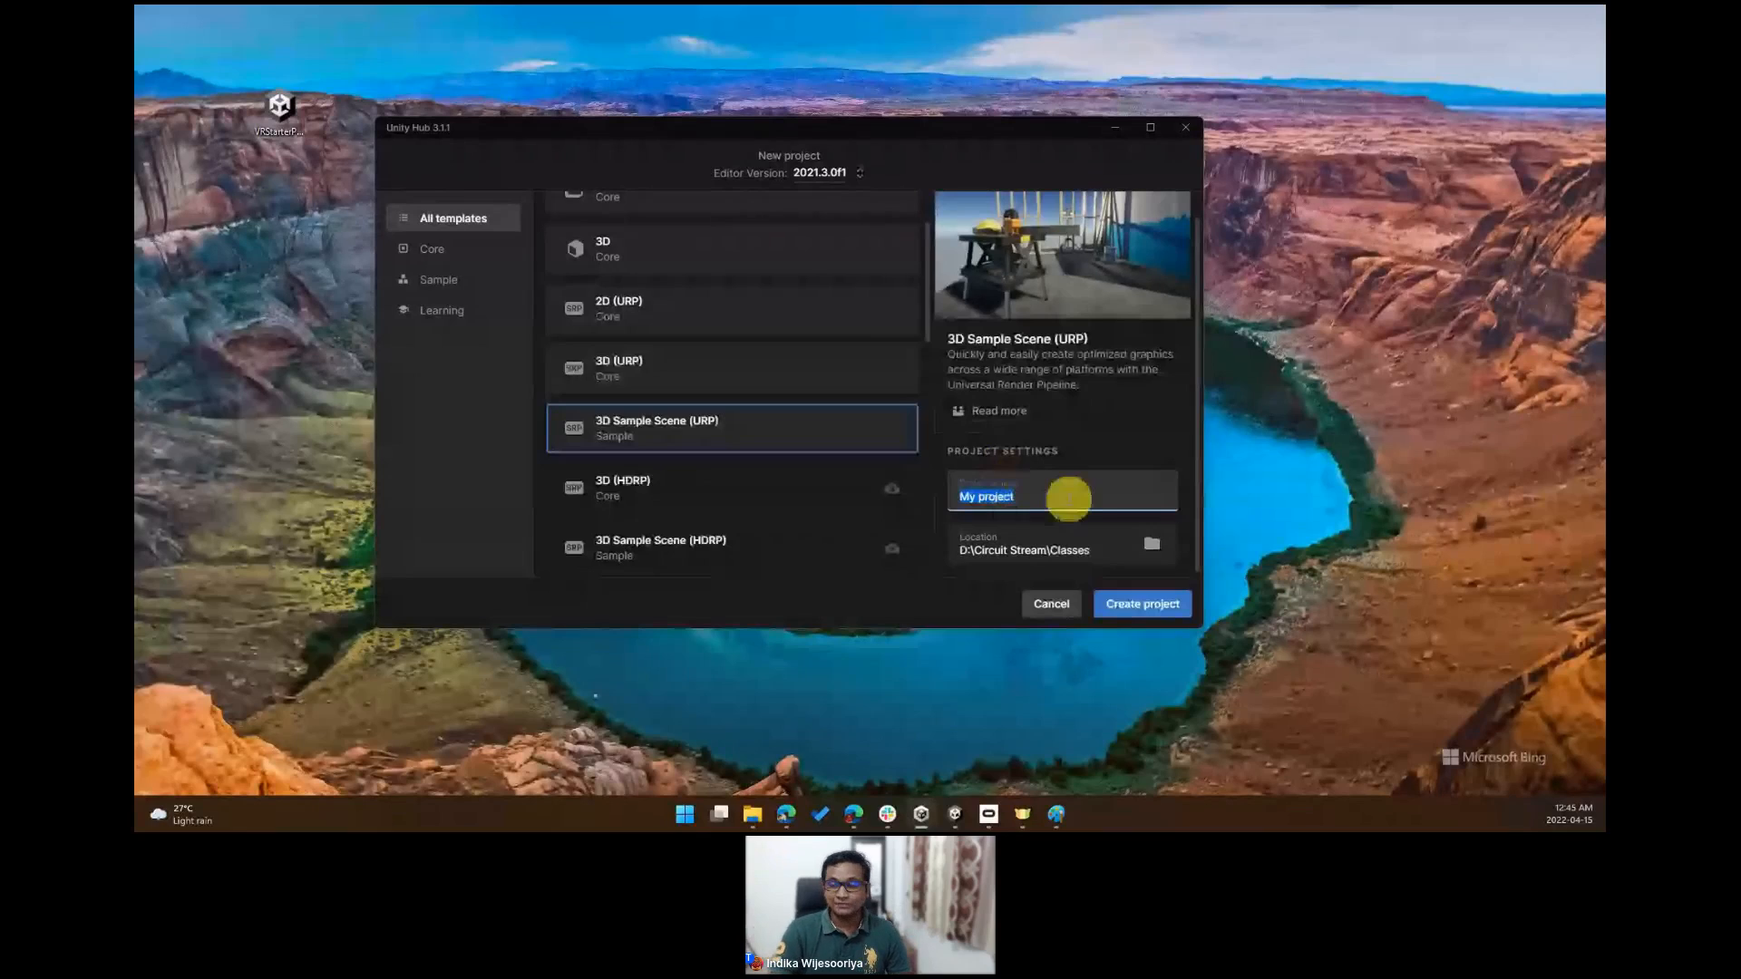
pyautogui.write('VR-Training-')
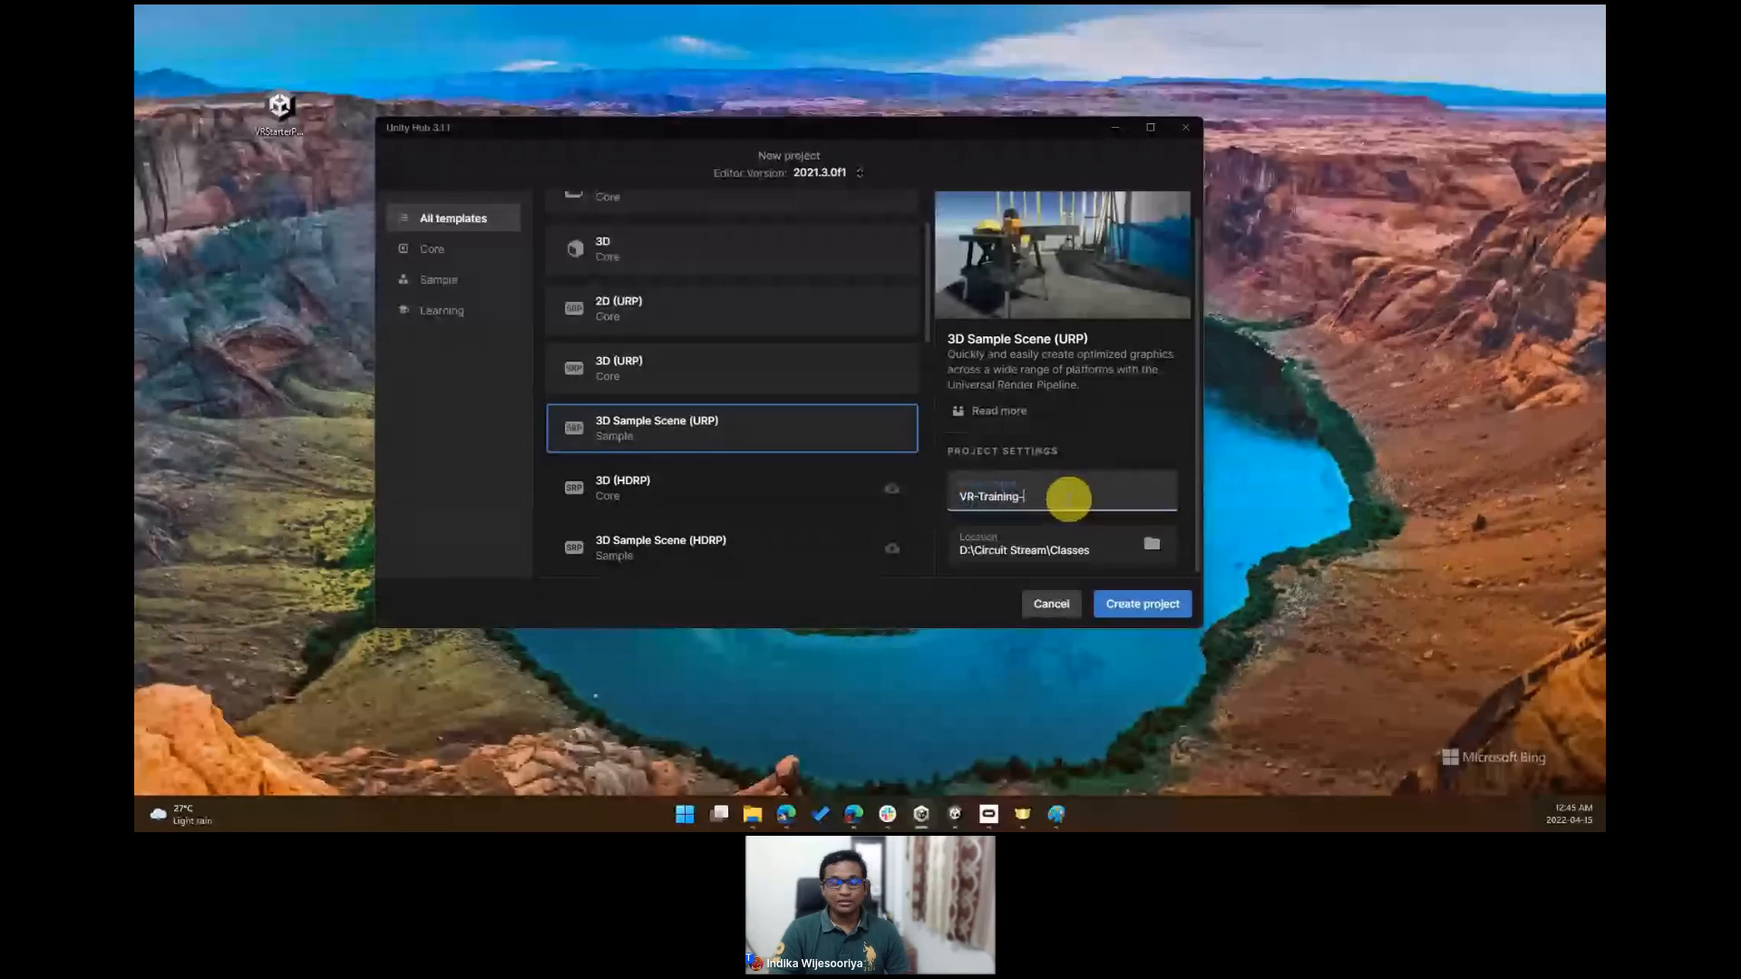
pyautogui.write('Sim')
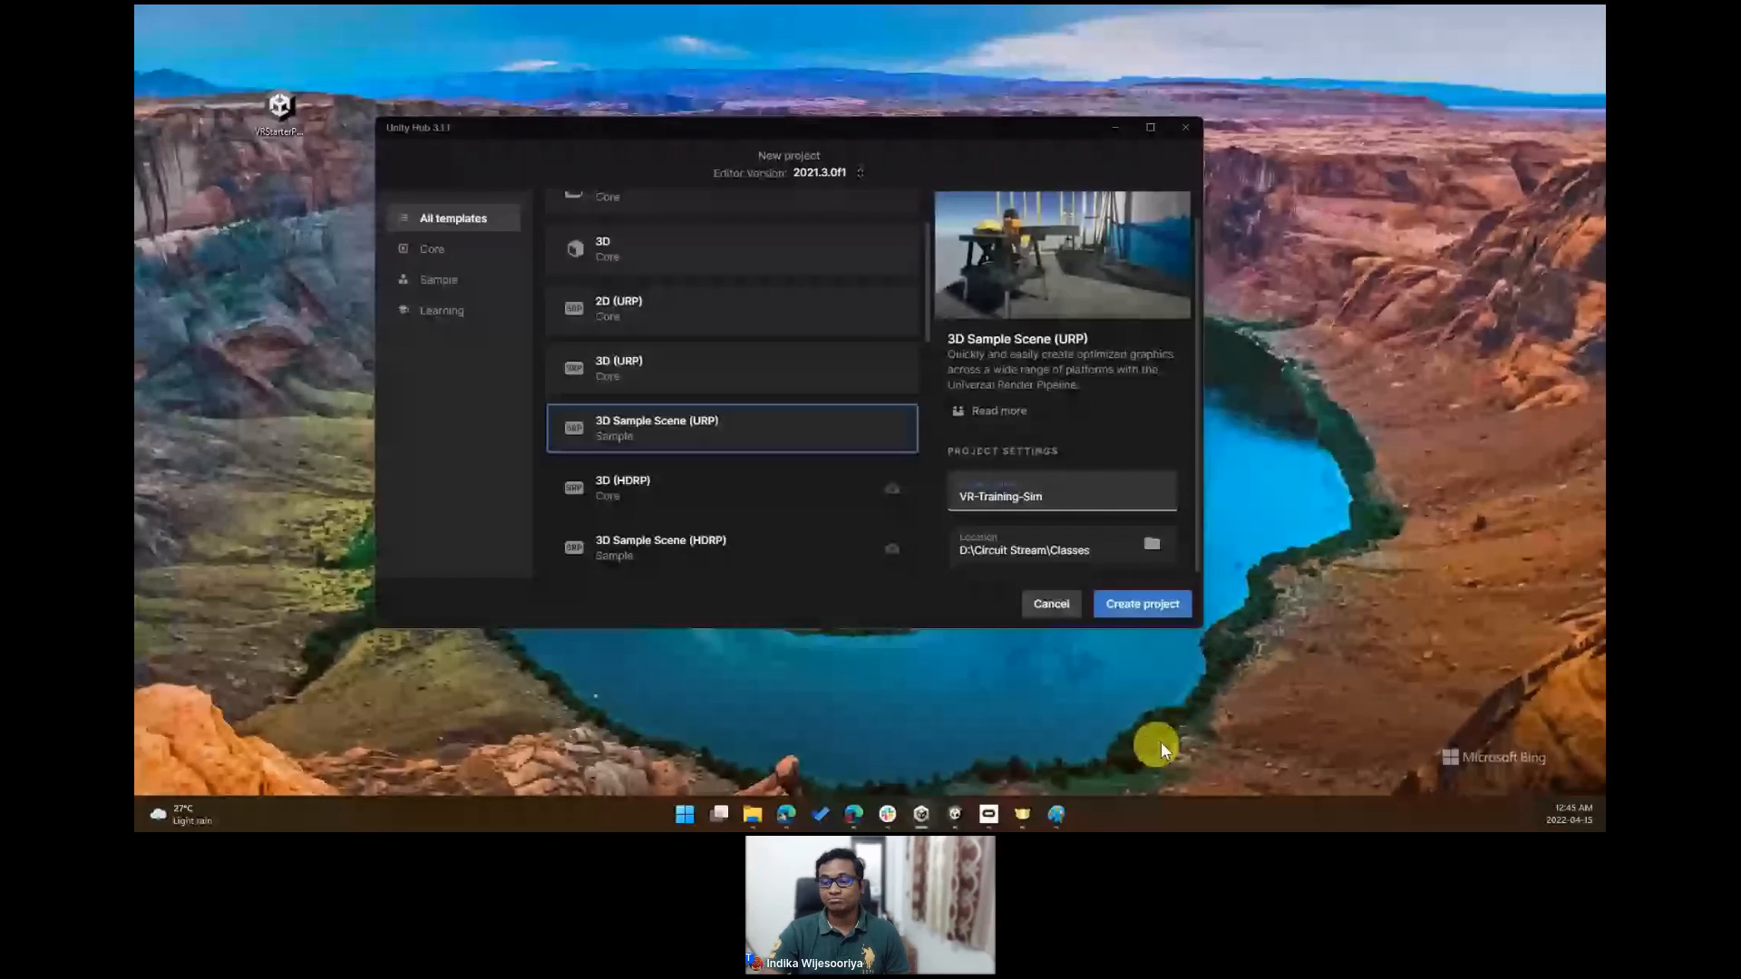
# - Switch to the already running Unity editor window showing the sample scene
pyautogui.click(957, 816)
pyautogui.click(1038, 735)
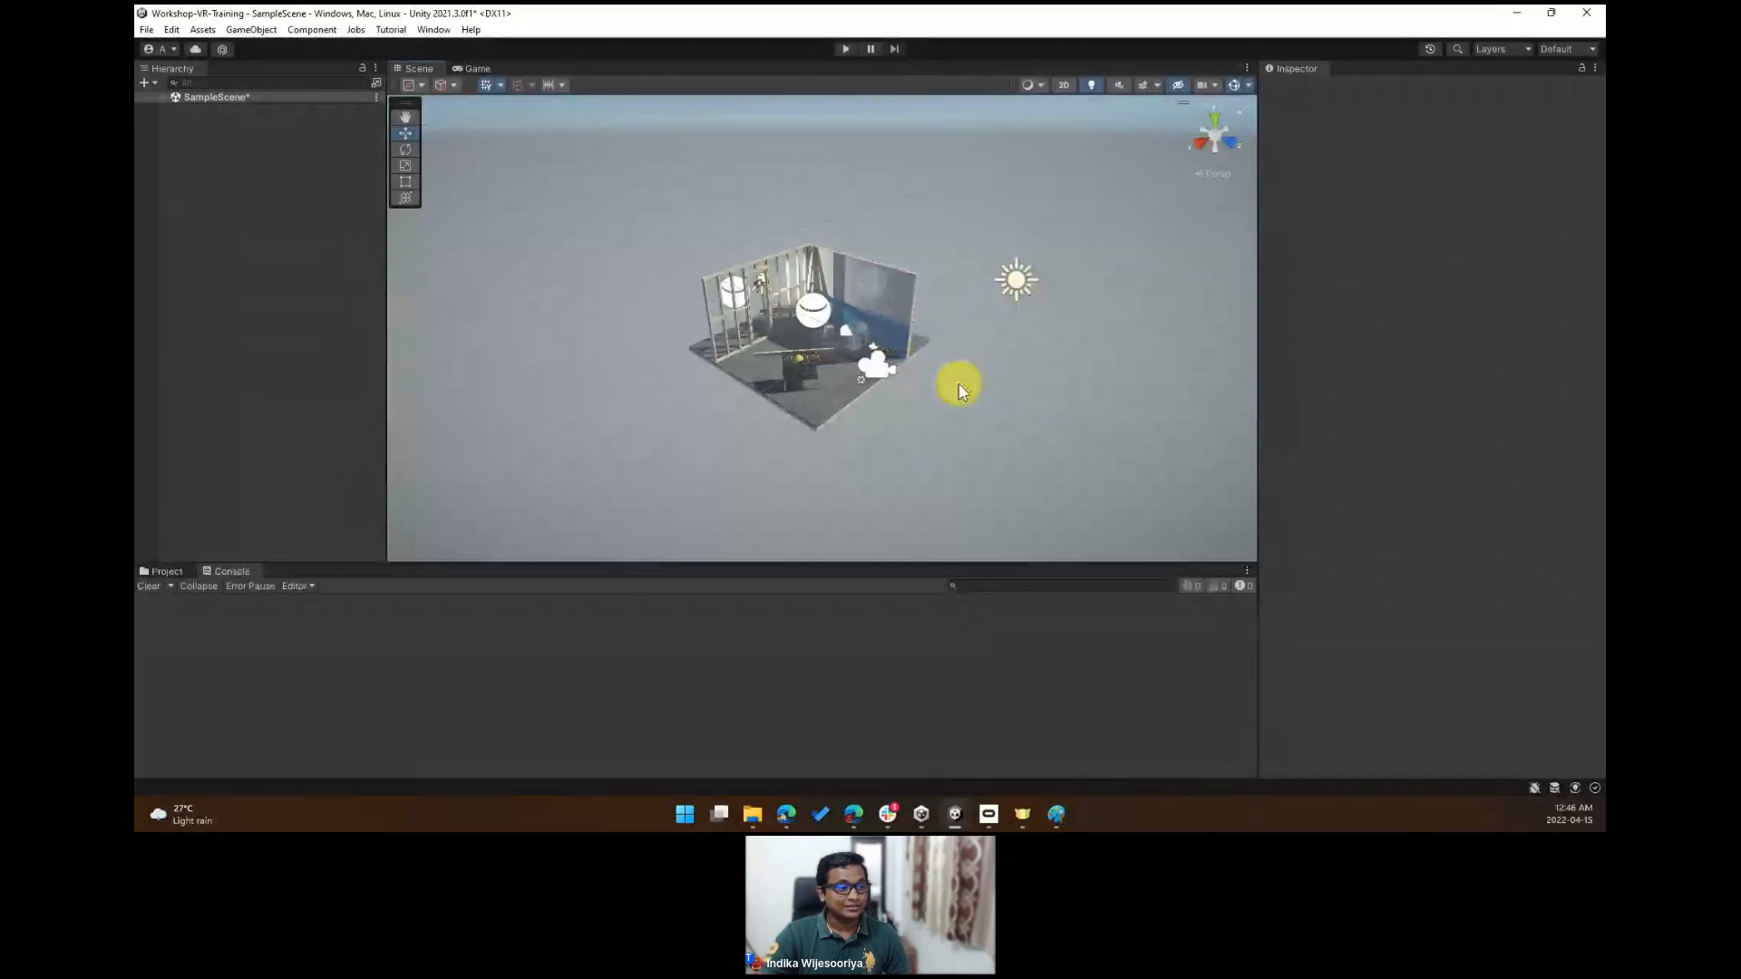
pyautogui.moveTo(967, 370); pyautogui.dragTo(968, 370, button='right')
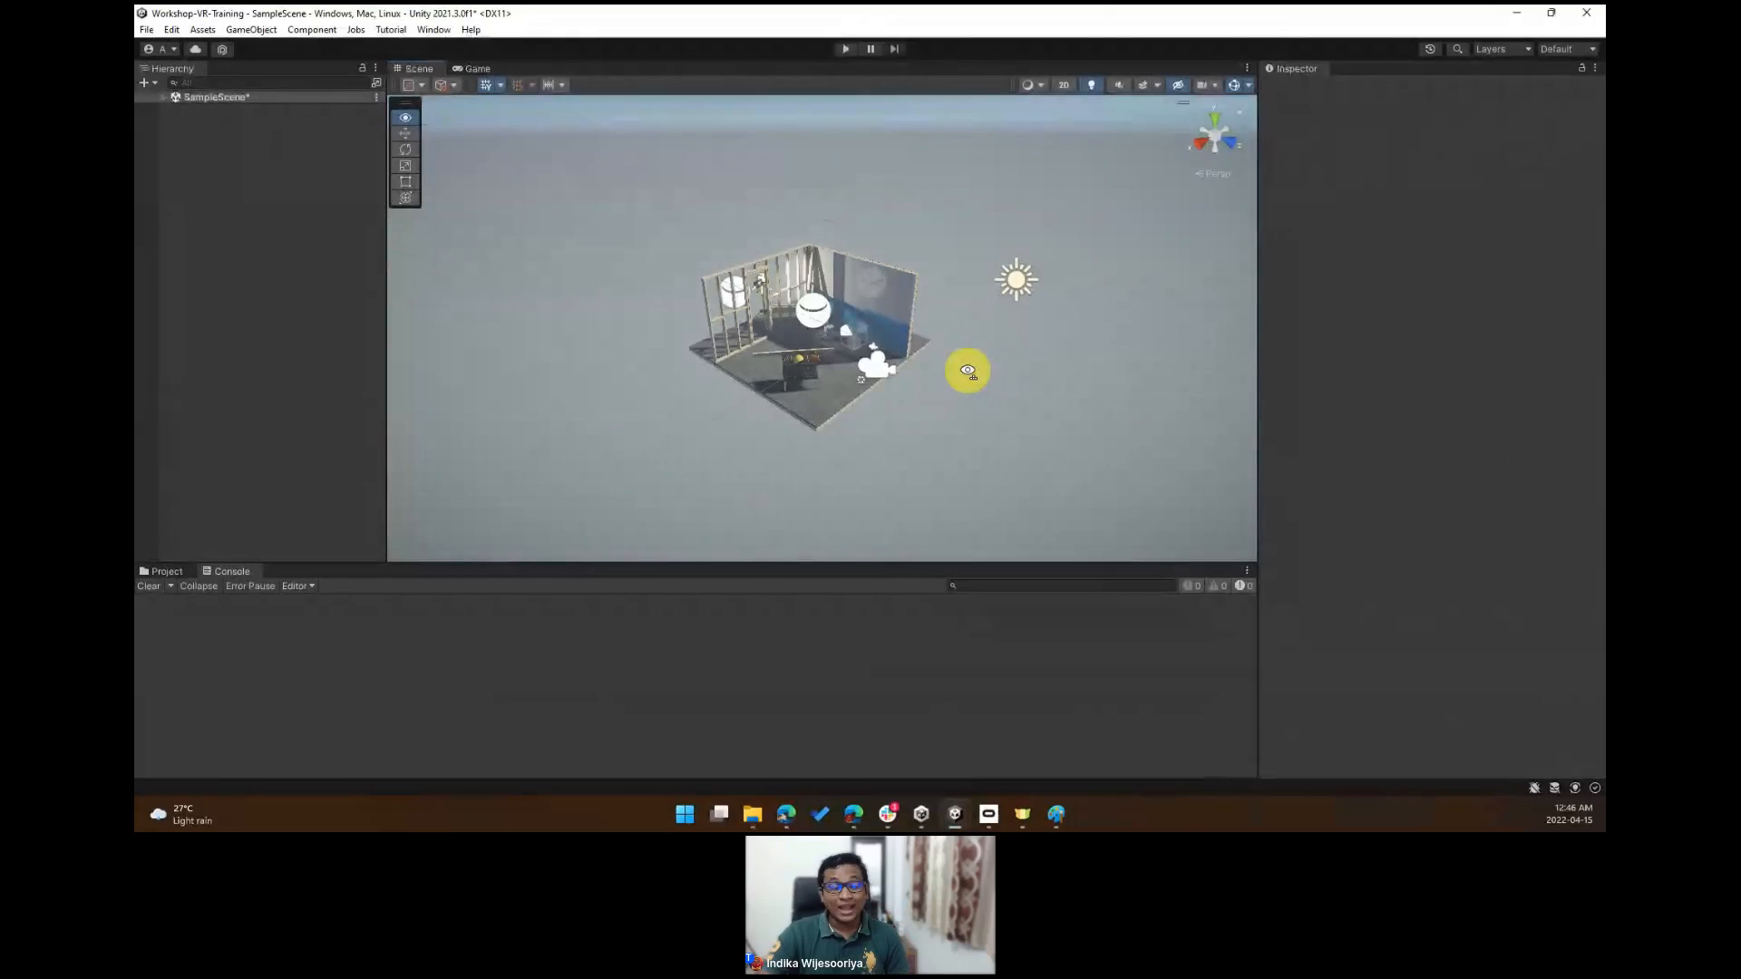
# - Orbit and pan around the sample scene to examine the room from different angles
pyautogui.moveTo(968, 370); pyautogui.dragTo(1062, 364, button='right')
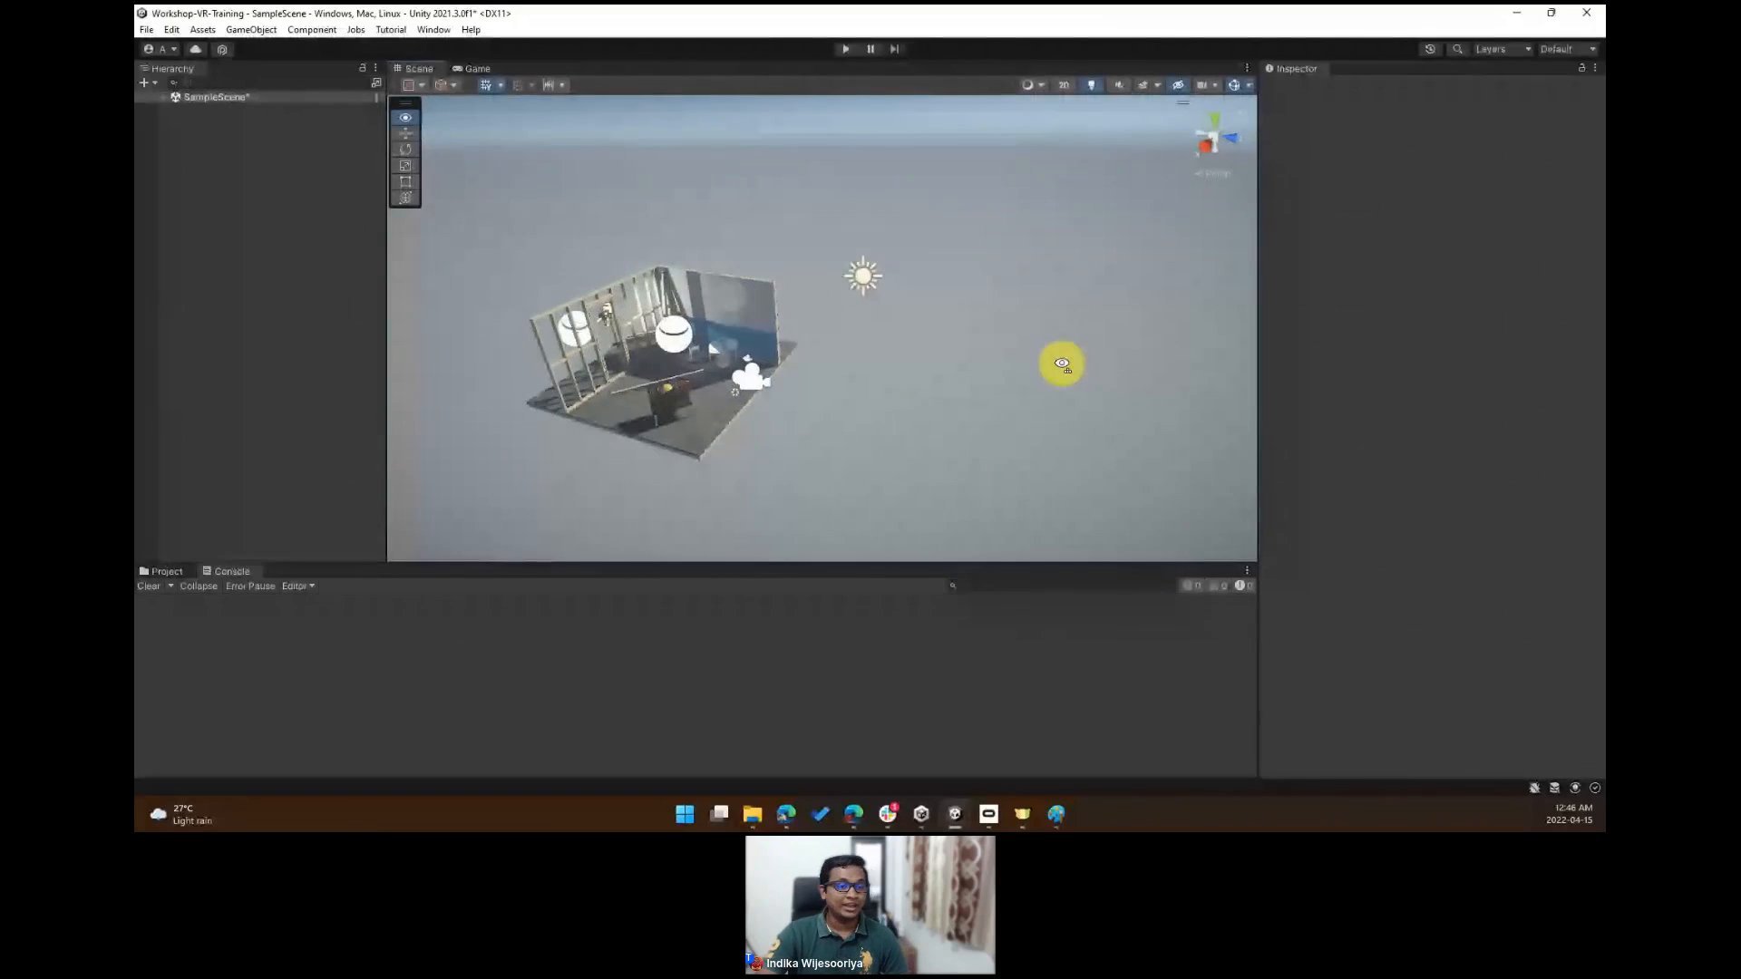
pyautogui.moveTo(1062, 364); pyautogui.dragTo(933, 360, button='right')
pyautogui.moveTo(986, 365); pyautogui.dragTo(931, 367, button='right')
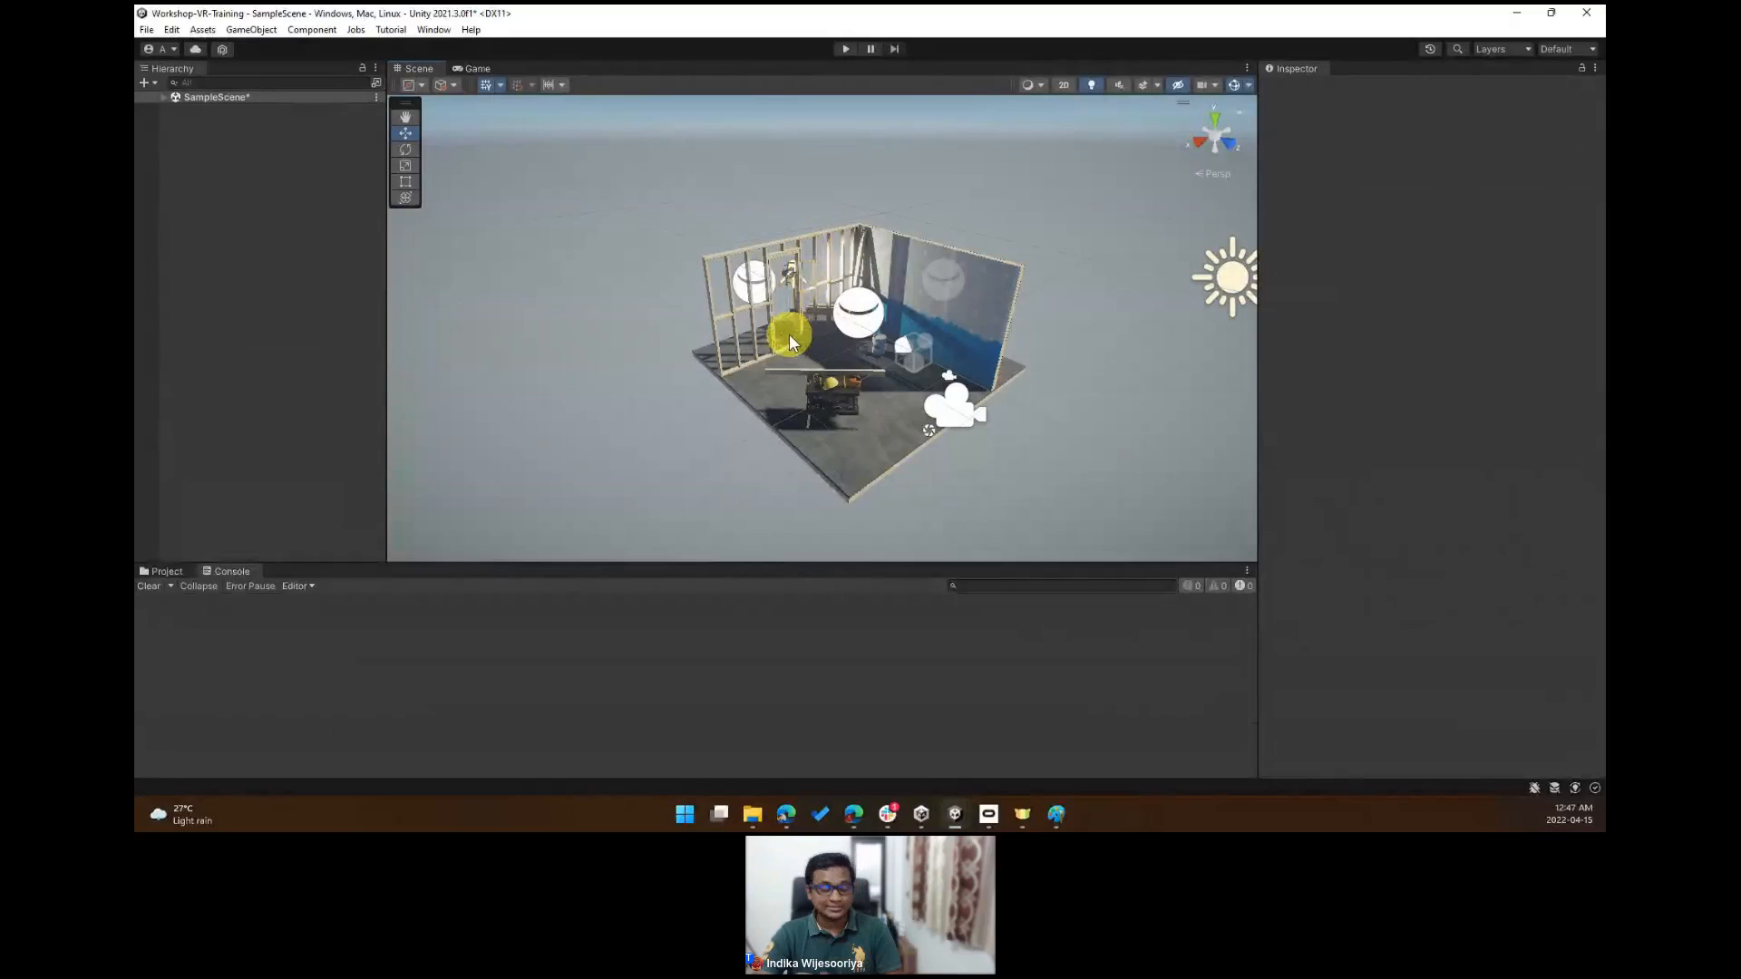
pyautogui.keyDown('alt'); pyautogui.moveTo(805, 349); pyautogui.dragTo(809, 344); pyautogui.keyUp('alt')
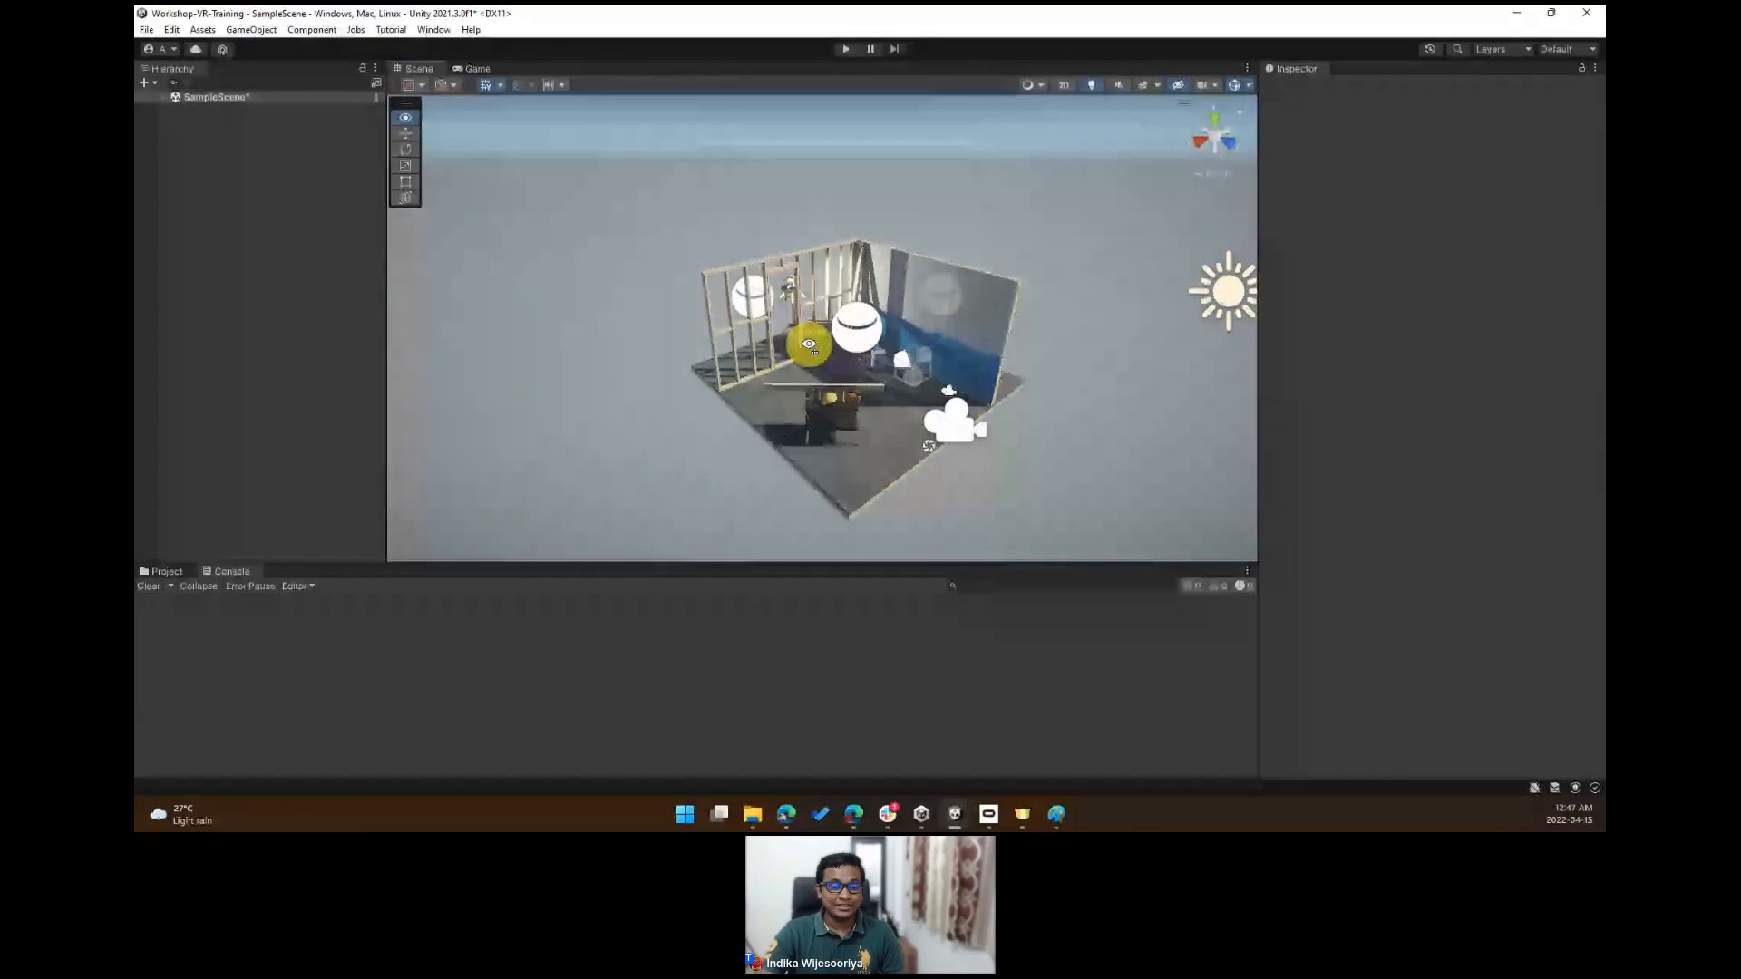
pyautogui.press('e')
pyautogui.moveTo(809, 345); pyautogui.dragTo(809, 345, button='right')
pyautogui.press('q')
pyautogui.press('e')
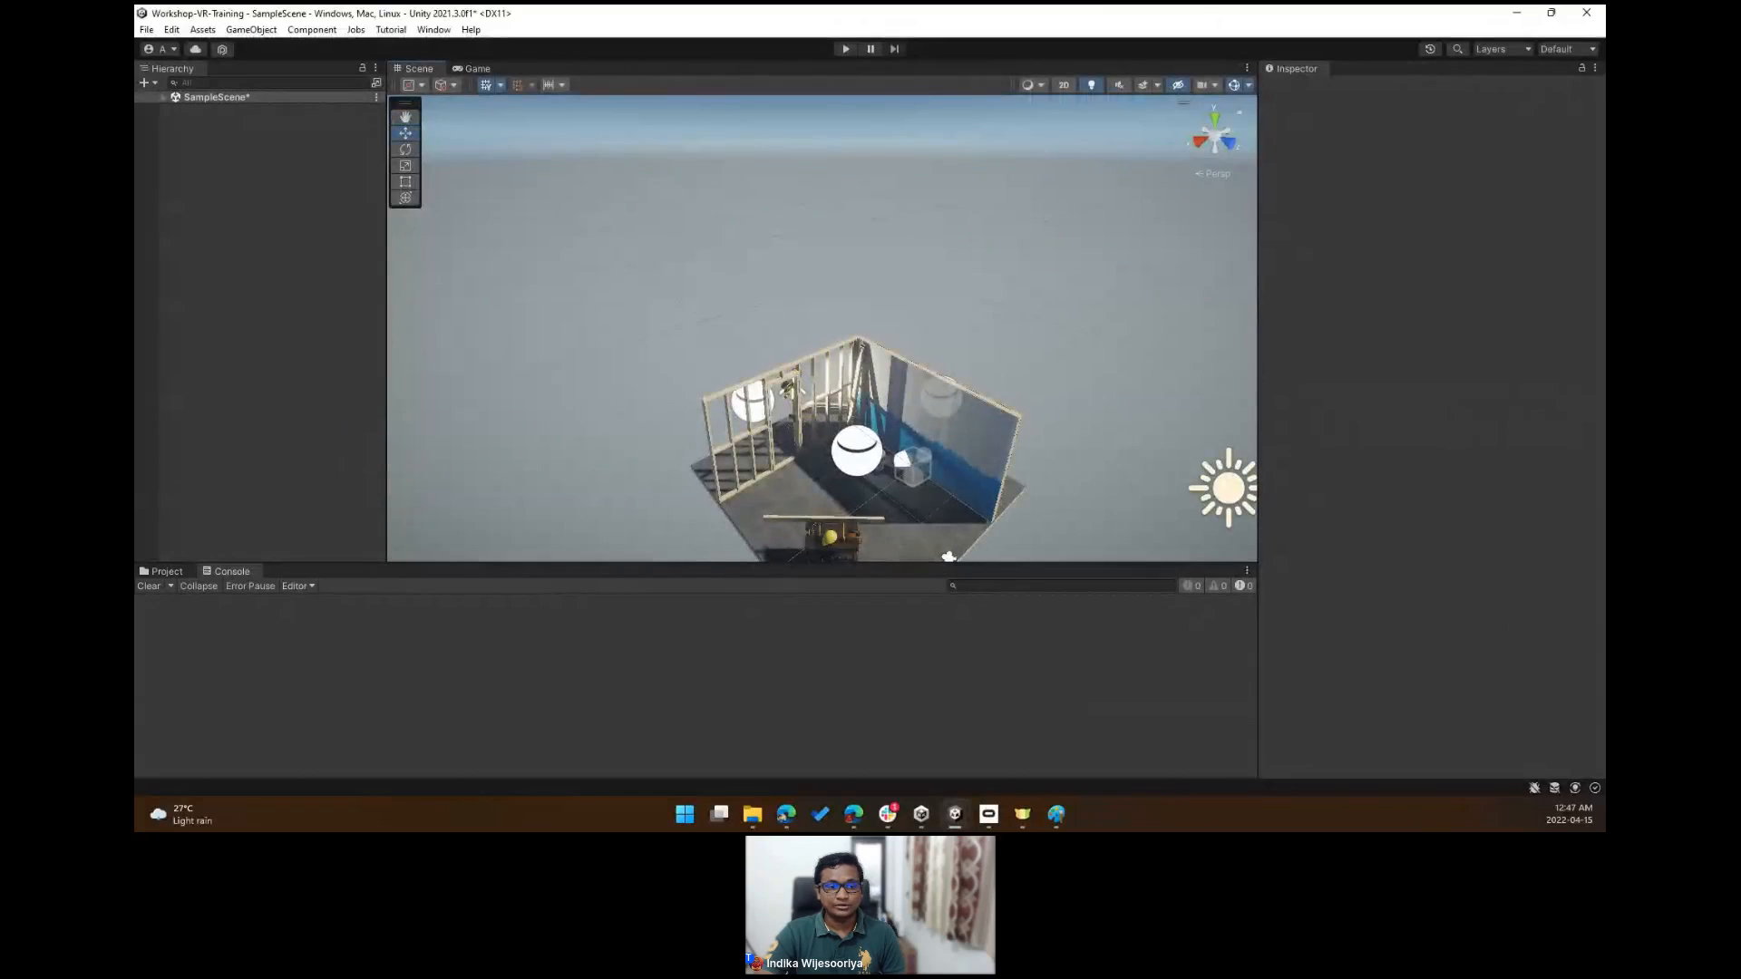
pyautogui.moveTo(595, 459); pyautogui.dragTo(838, 360, button='right')
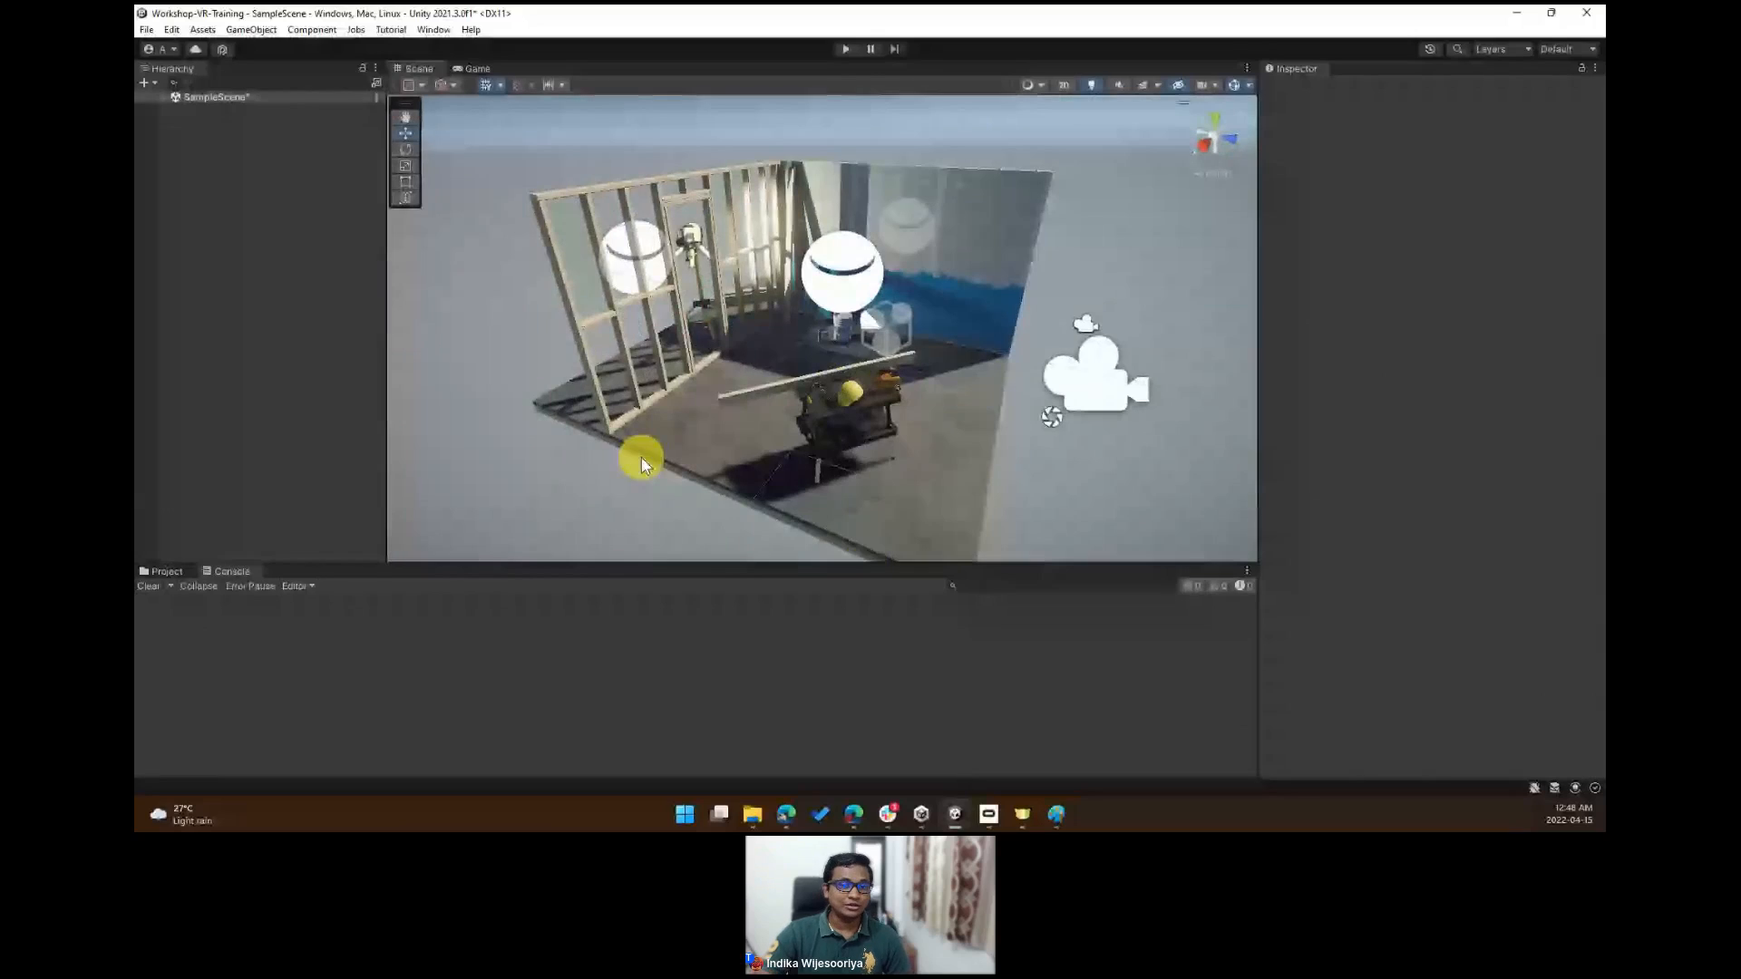
# - Expand the SampleScene hierarchy and inspect the Main Camera, Directional Light and Example Assets objects
pyautogui.click(165, 98)
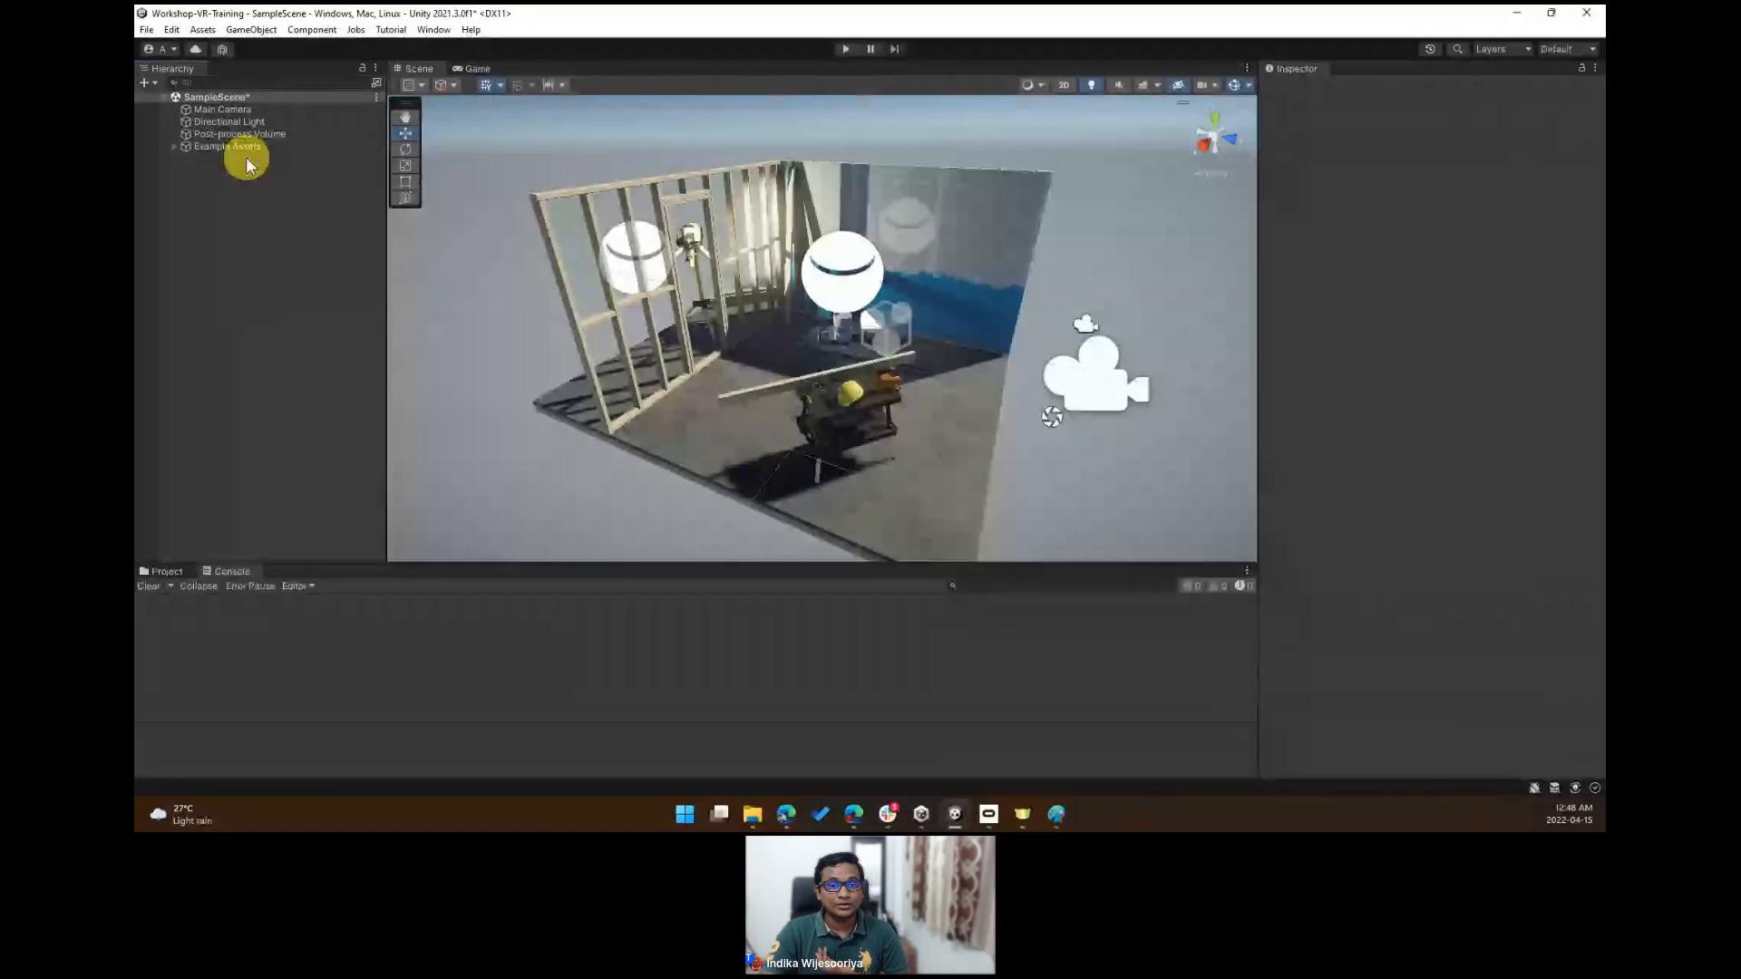
pyautogui.click(257, 111)
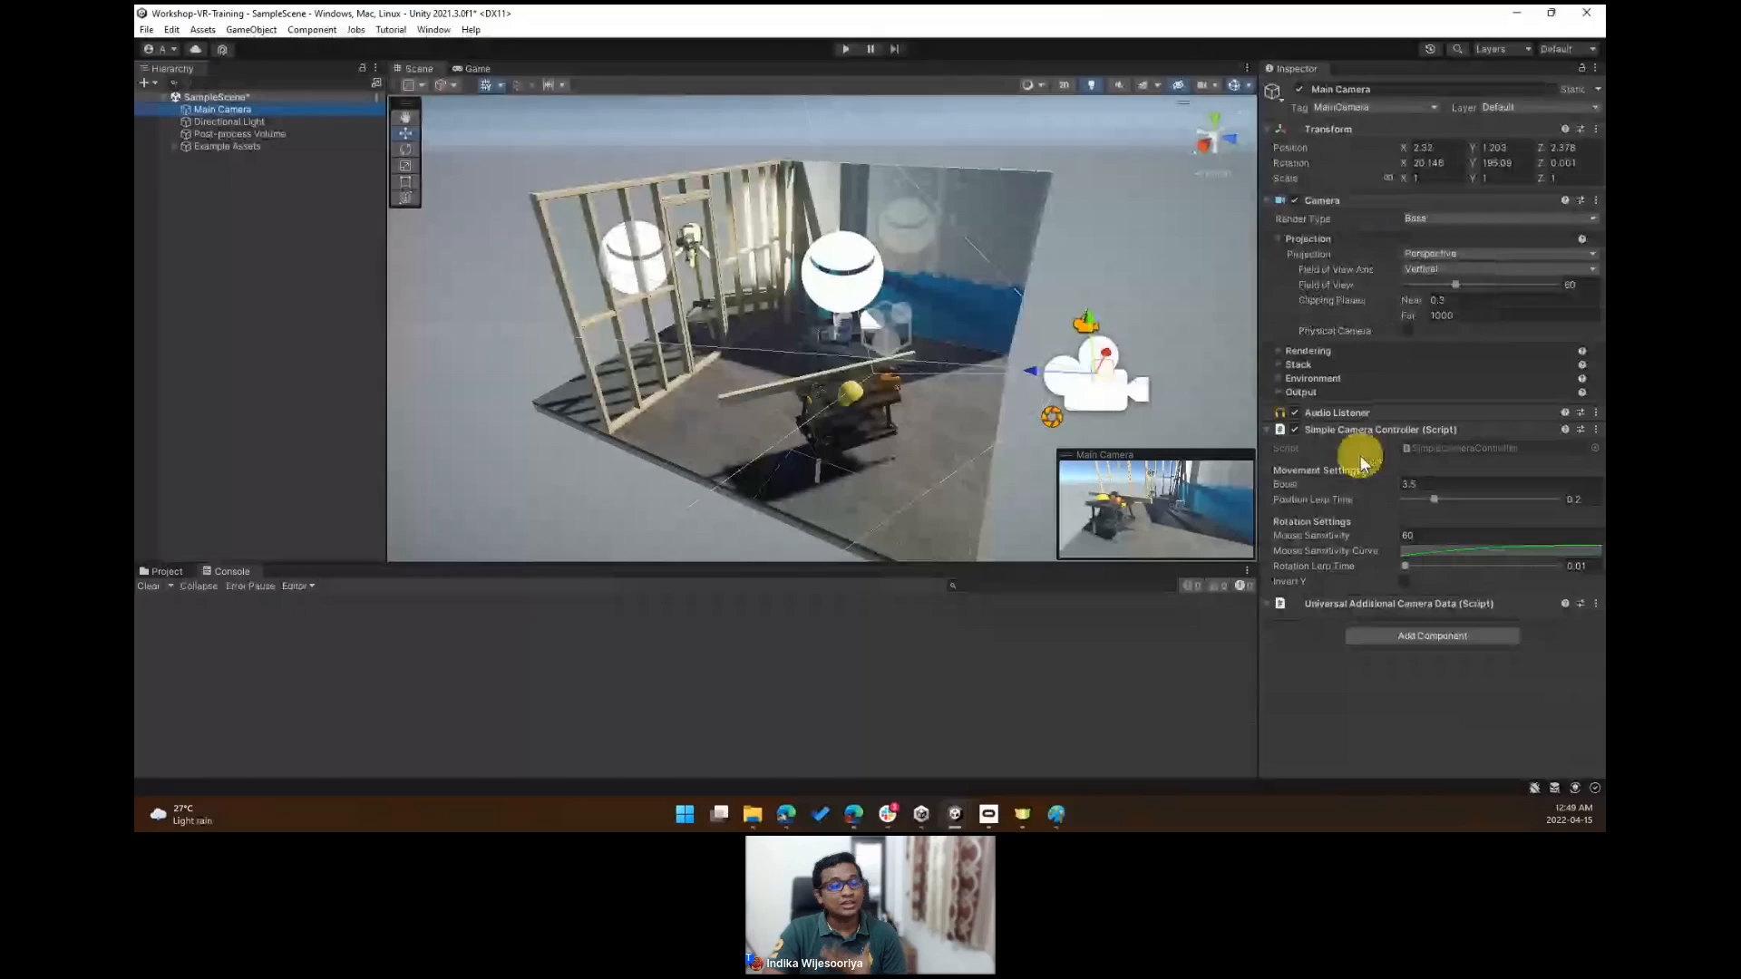
pyautogui.click(1439, 637)
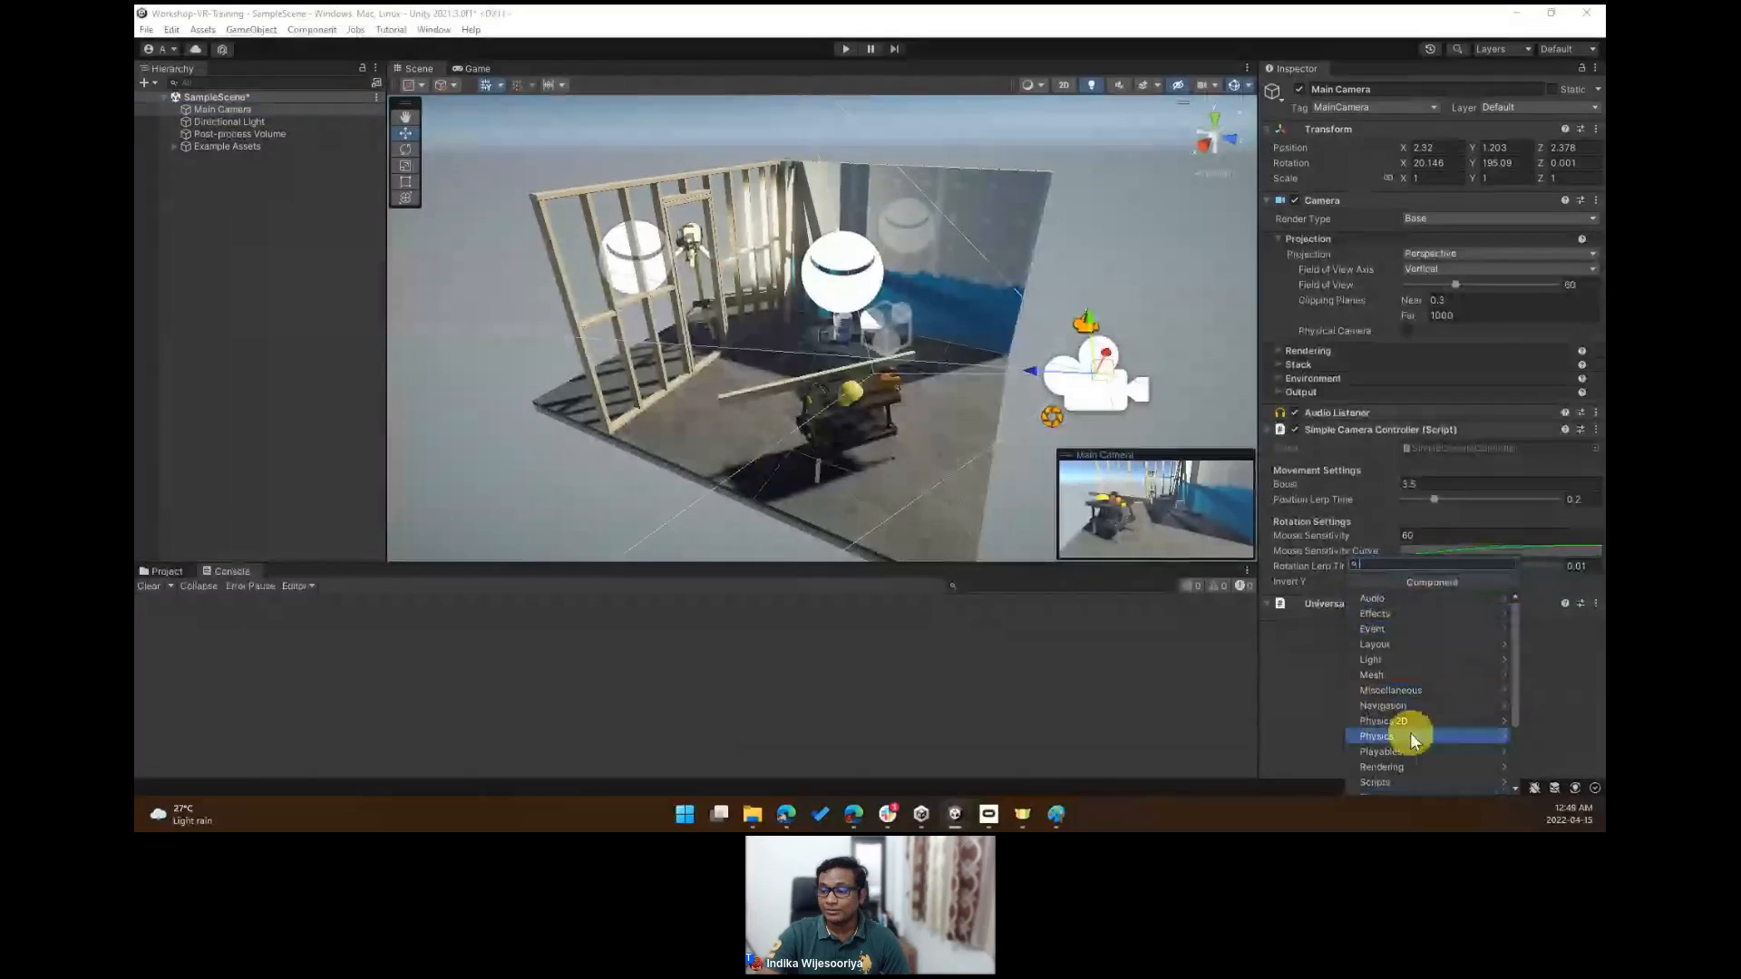
pyautogui.click(1548, 644)
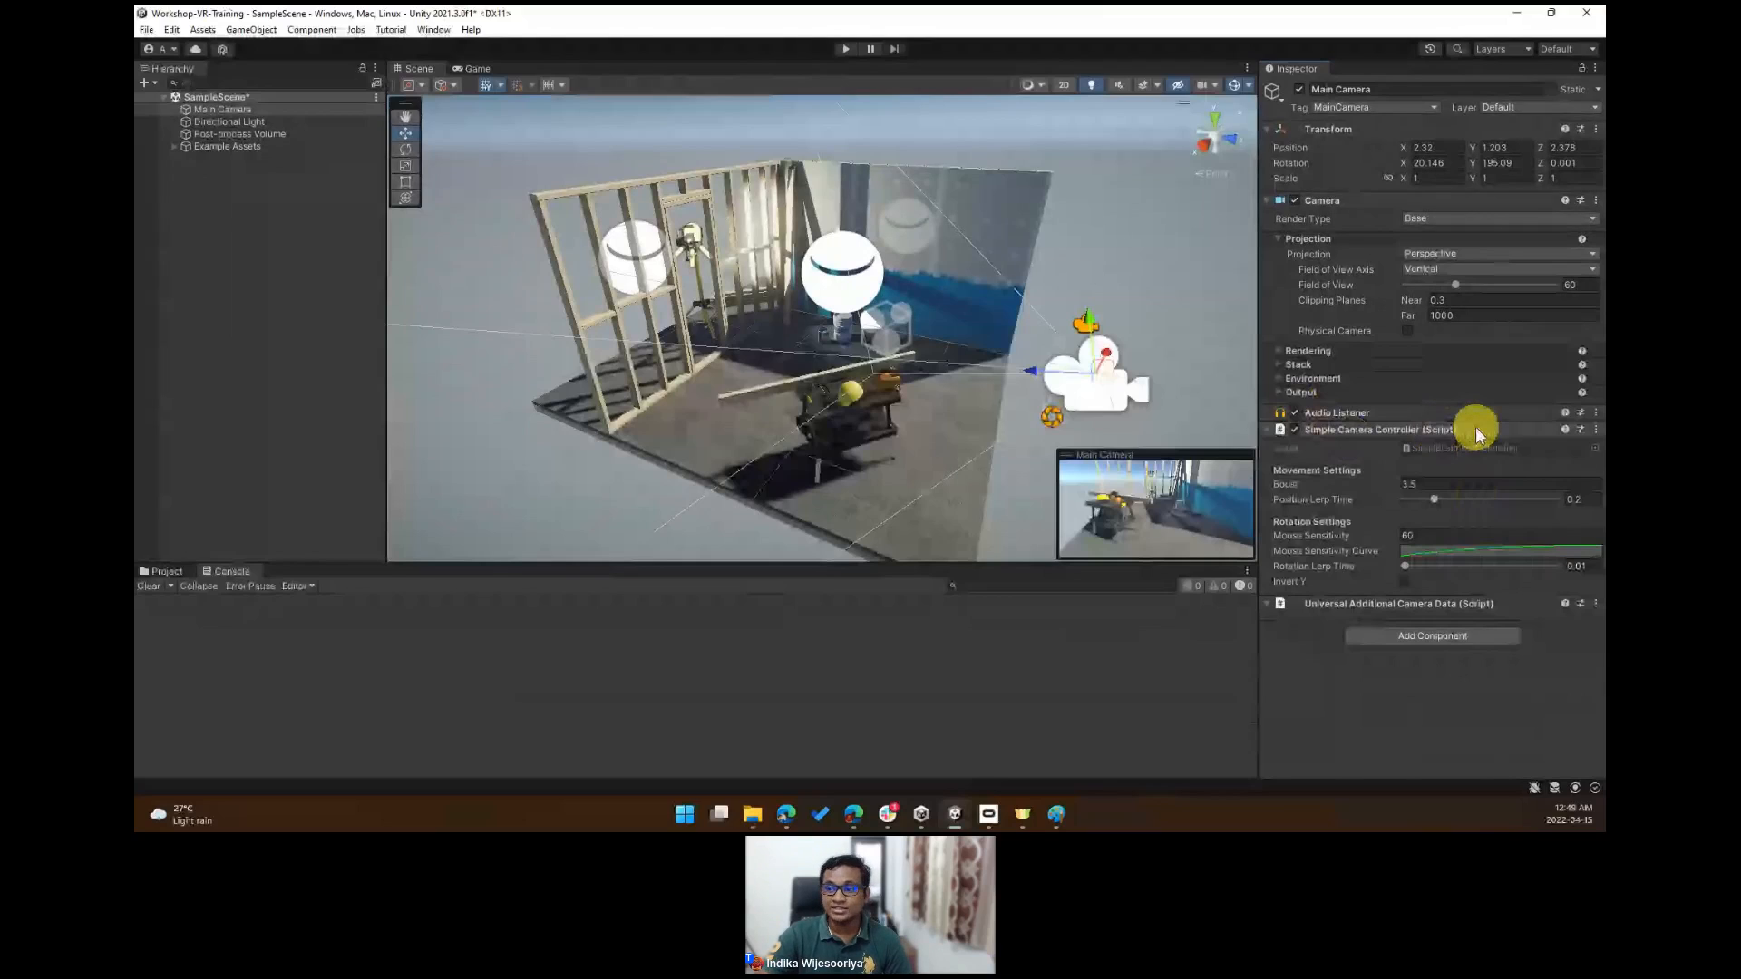
pyautogui.click(265, 125)
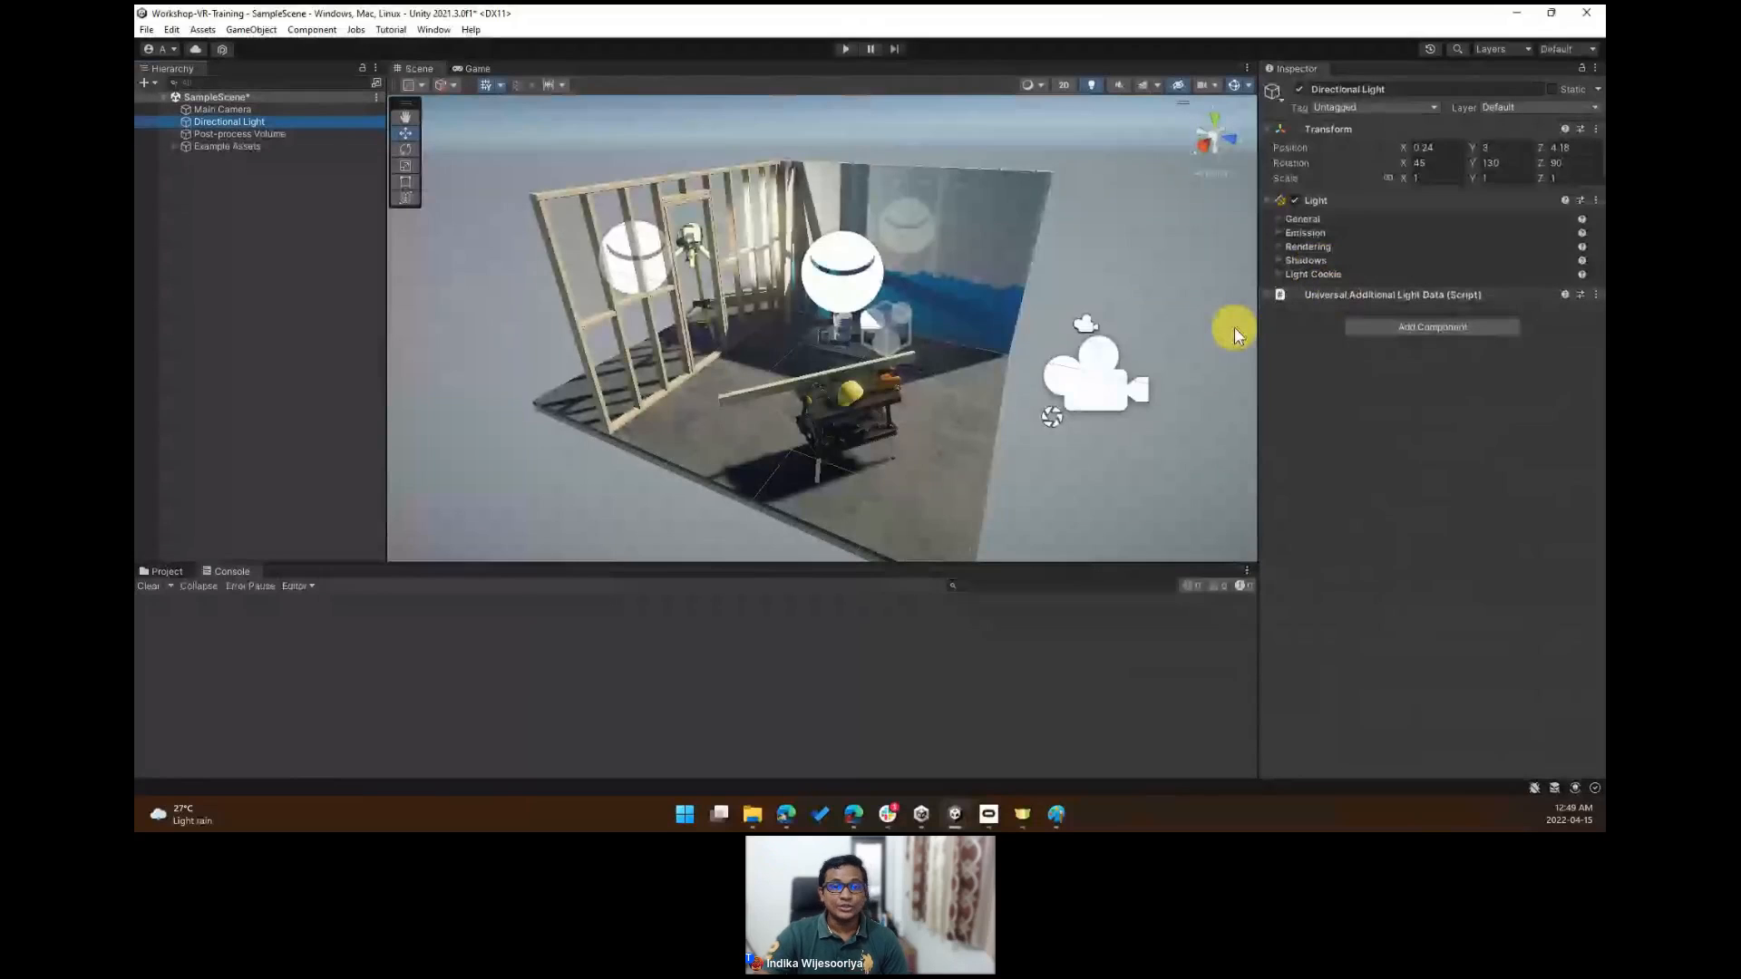
pyautogui.click(232, 147)
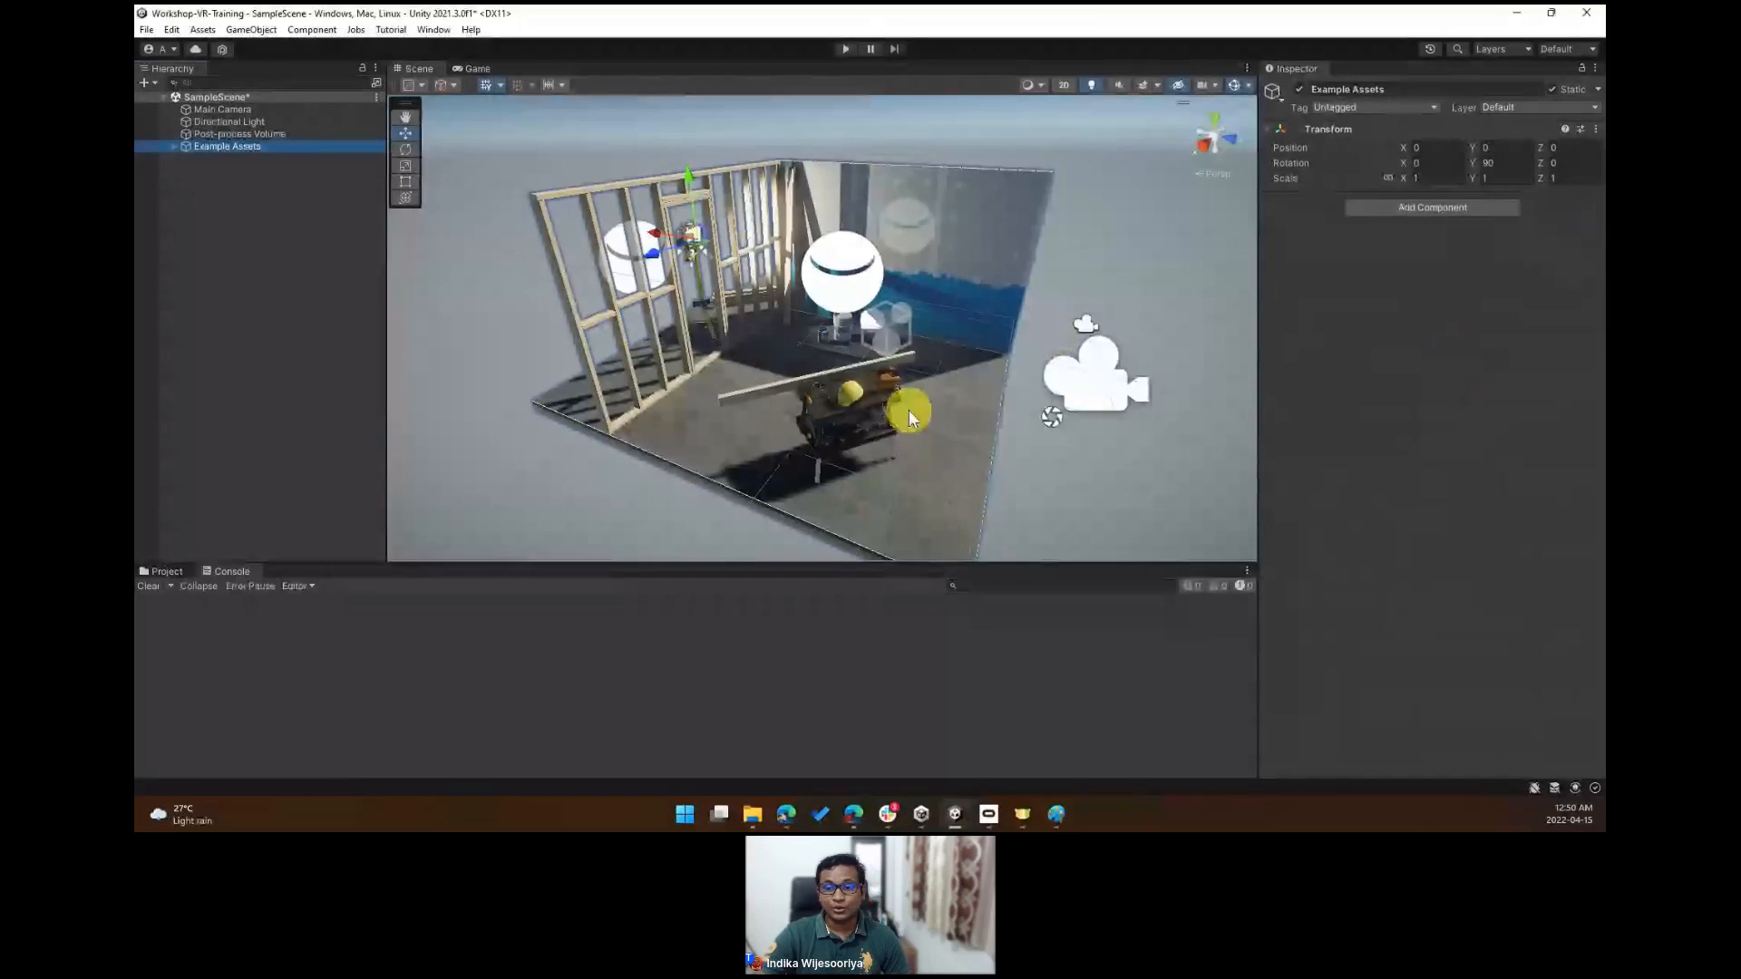
pyautogui.scroll(-5, 910, 417)
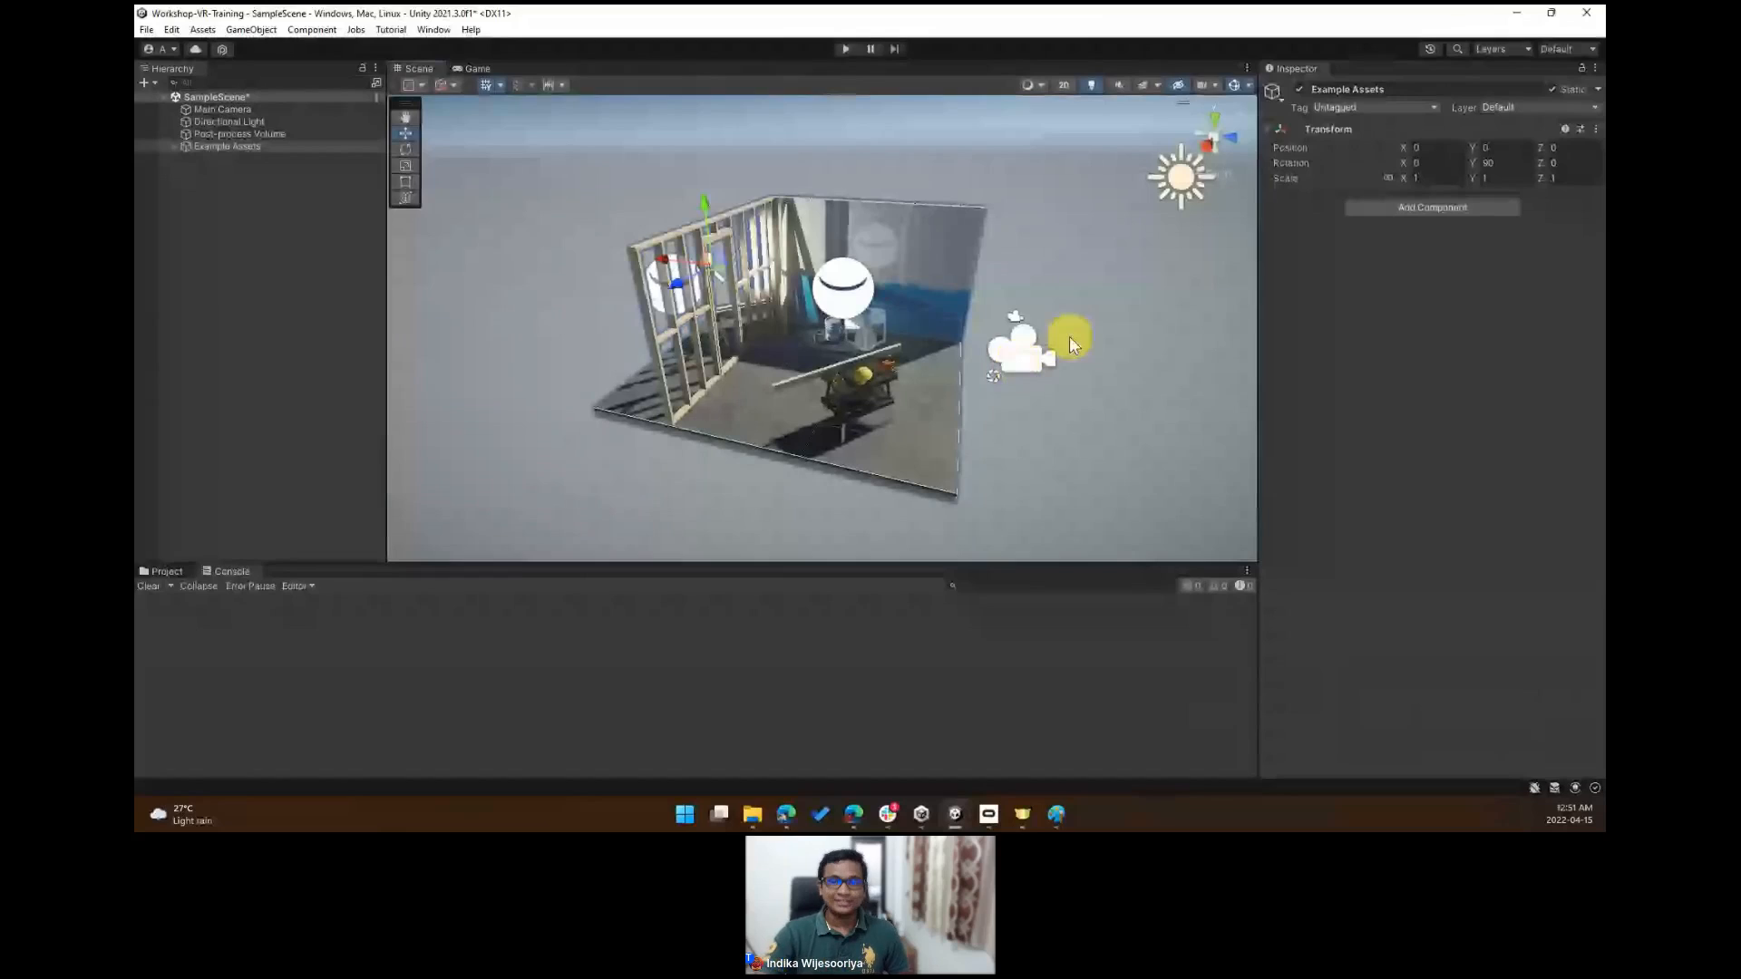
# - Save the scene
pyautogui.hotkey('ctrl', 's')
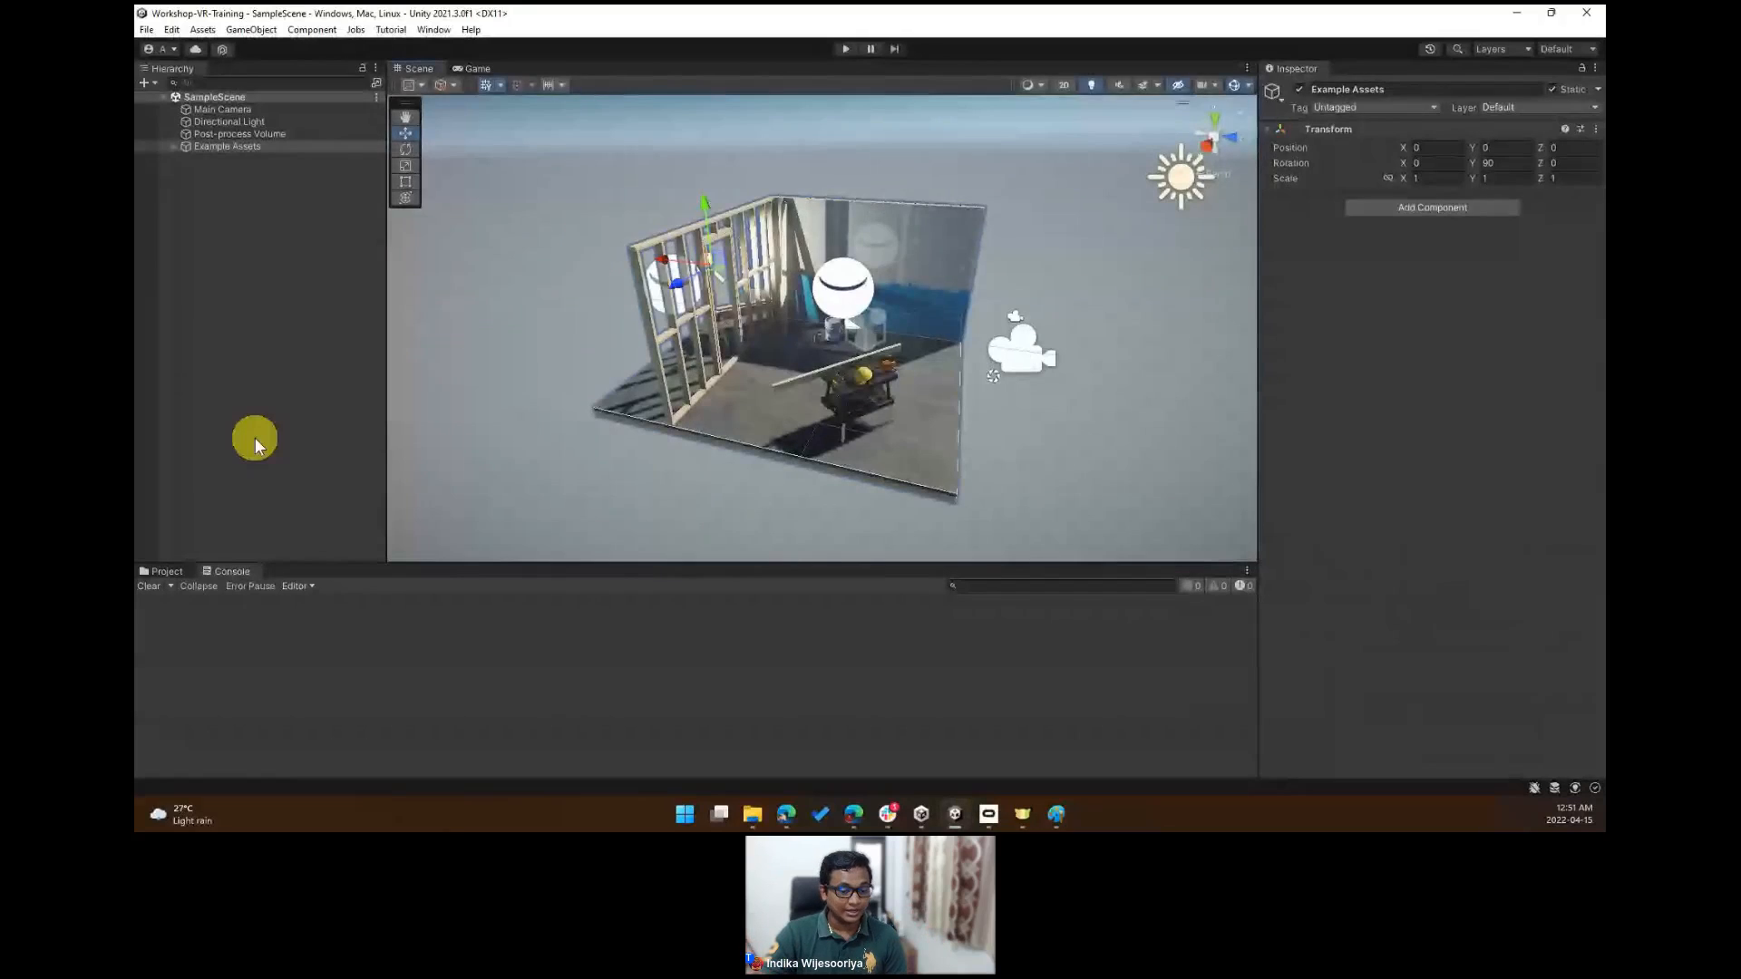
pyautogui.hotkey('alt', 'Tab')
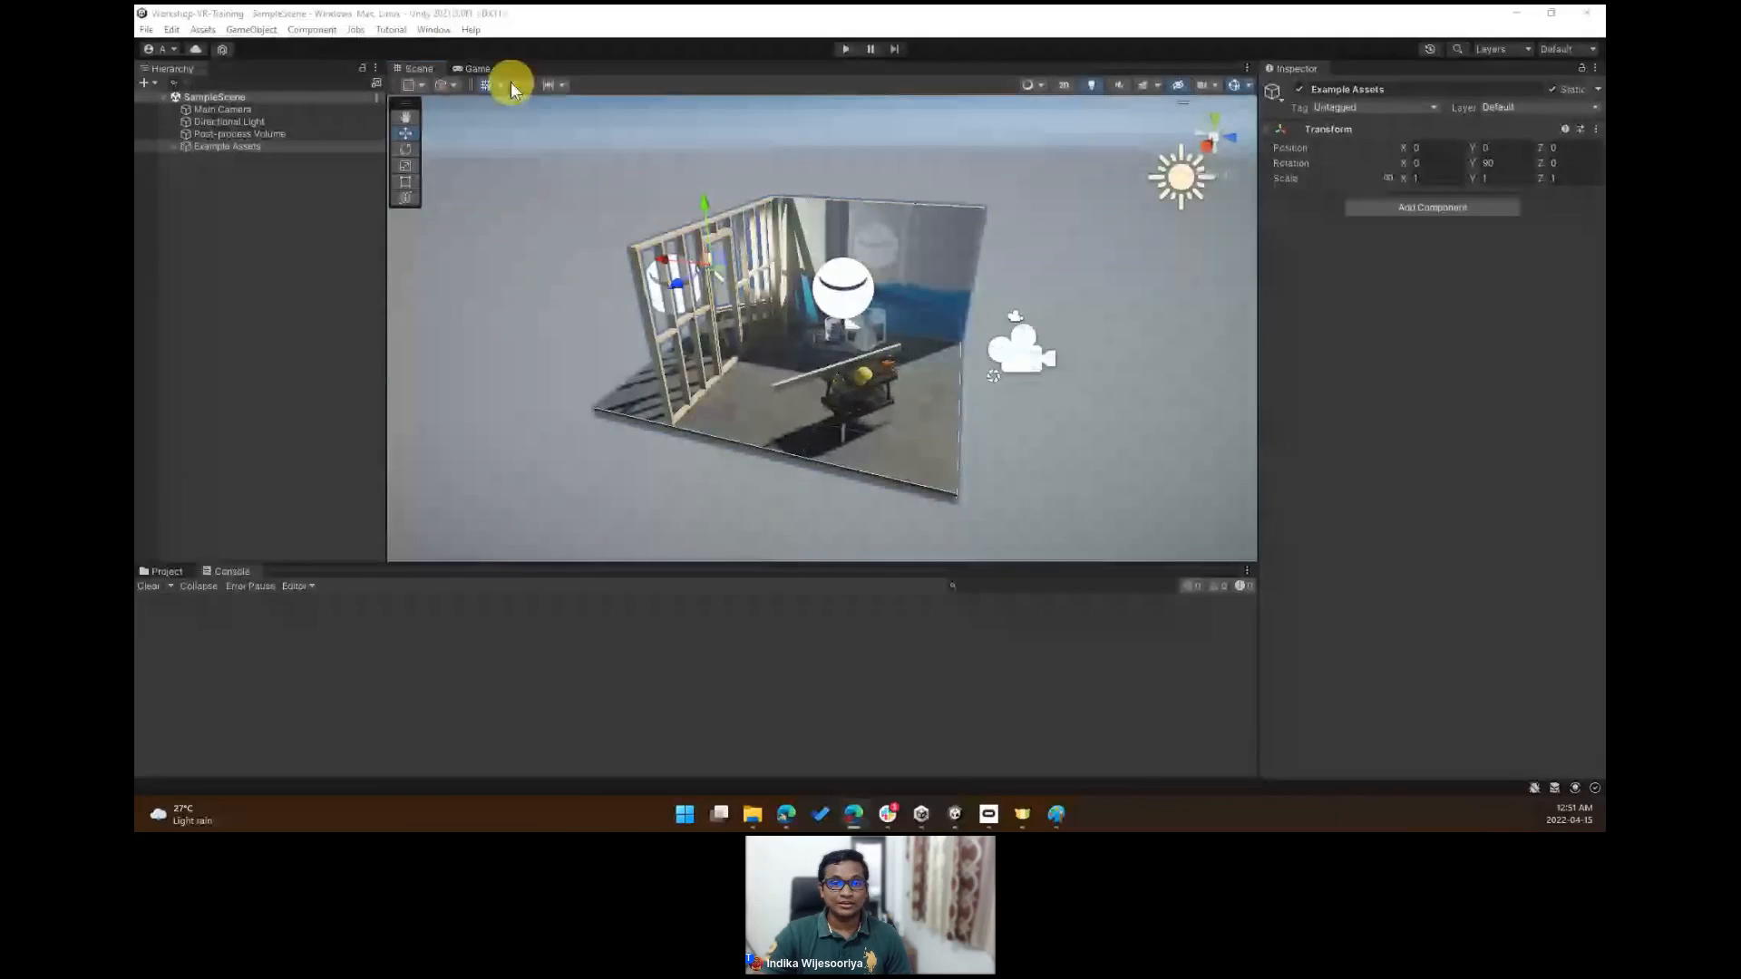
# - Open the Package Manager window
pyautogui.click(426, 30)
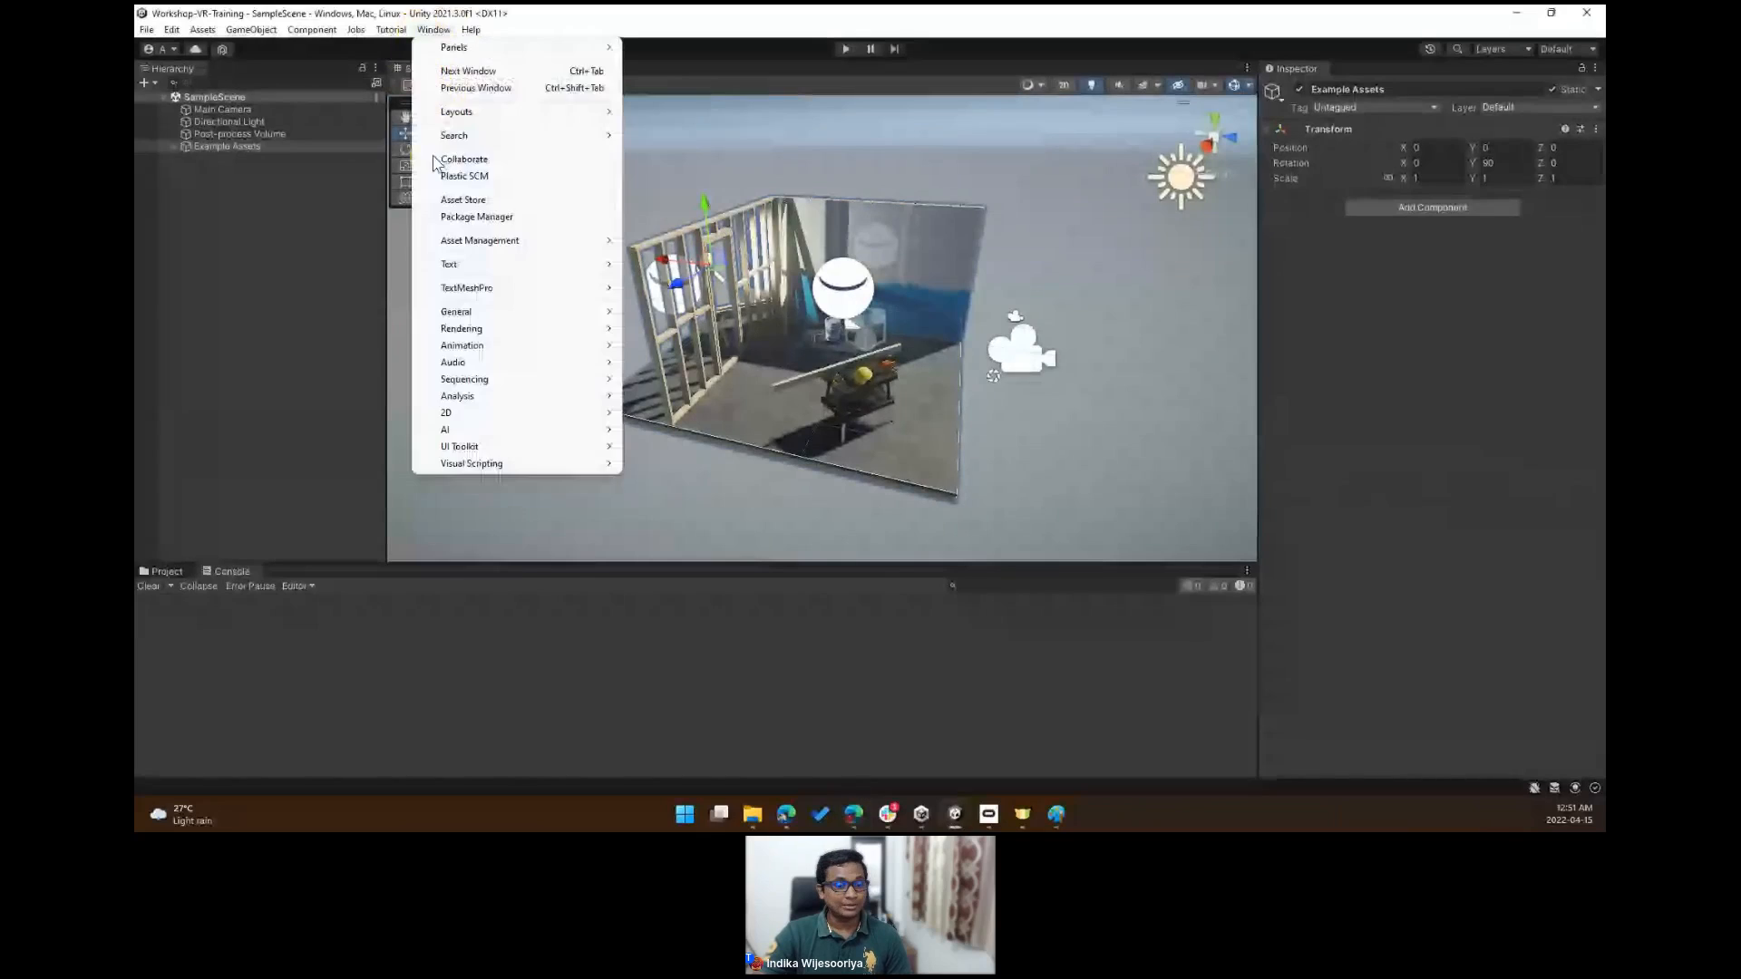
pyautogui.click(513, 221)
pyautogui.click(651, 138)
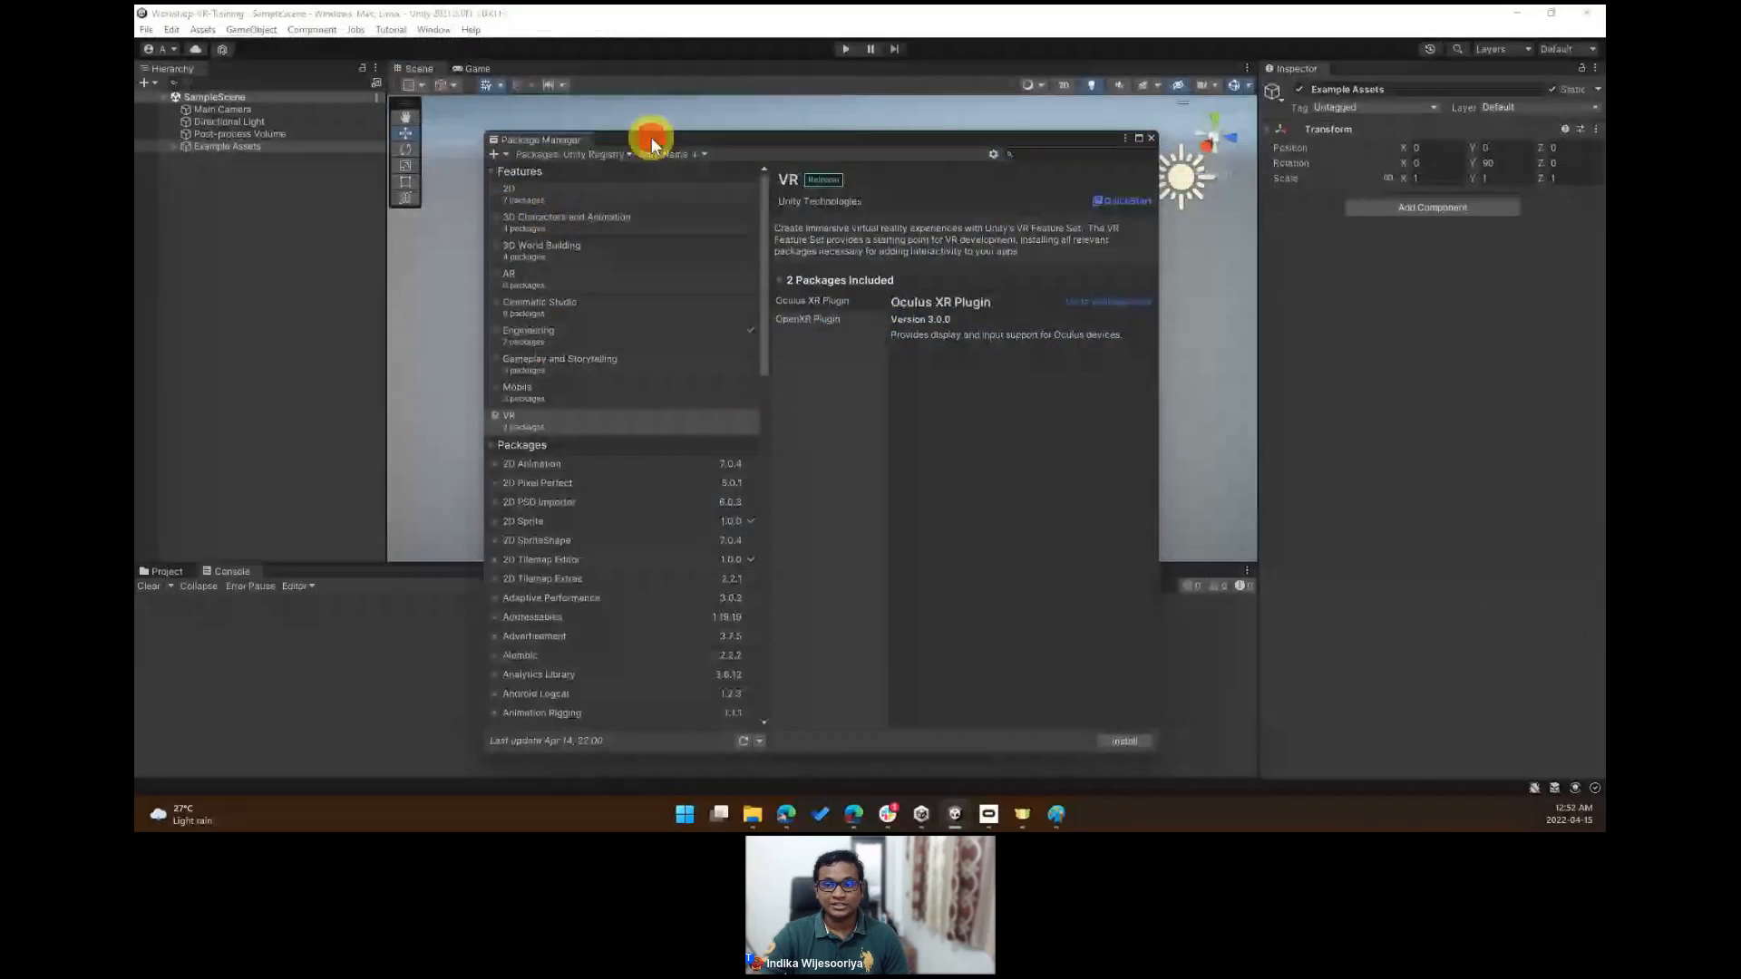
pyautogui.moveTo(651, 138); pyautogui.dragTo(630, 75)
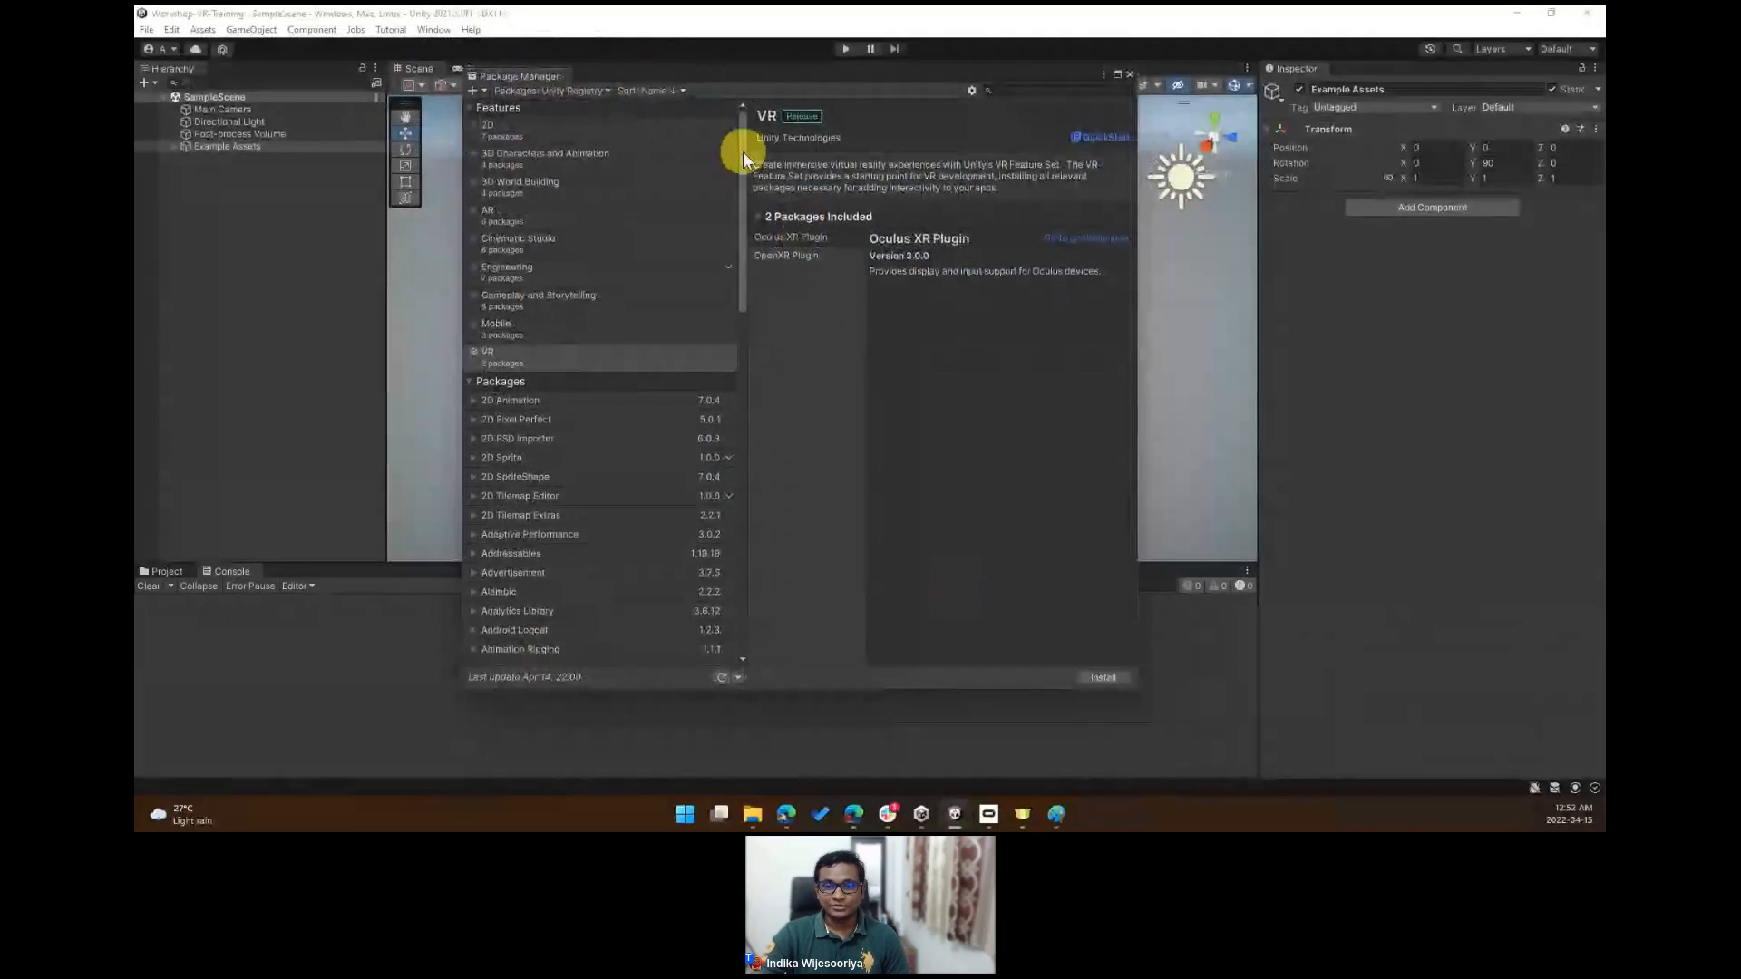
# - Review the packages already in the project, then return to the Unity Registry list
pyautogui.click(584, 87)
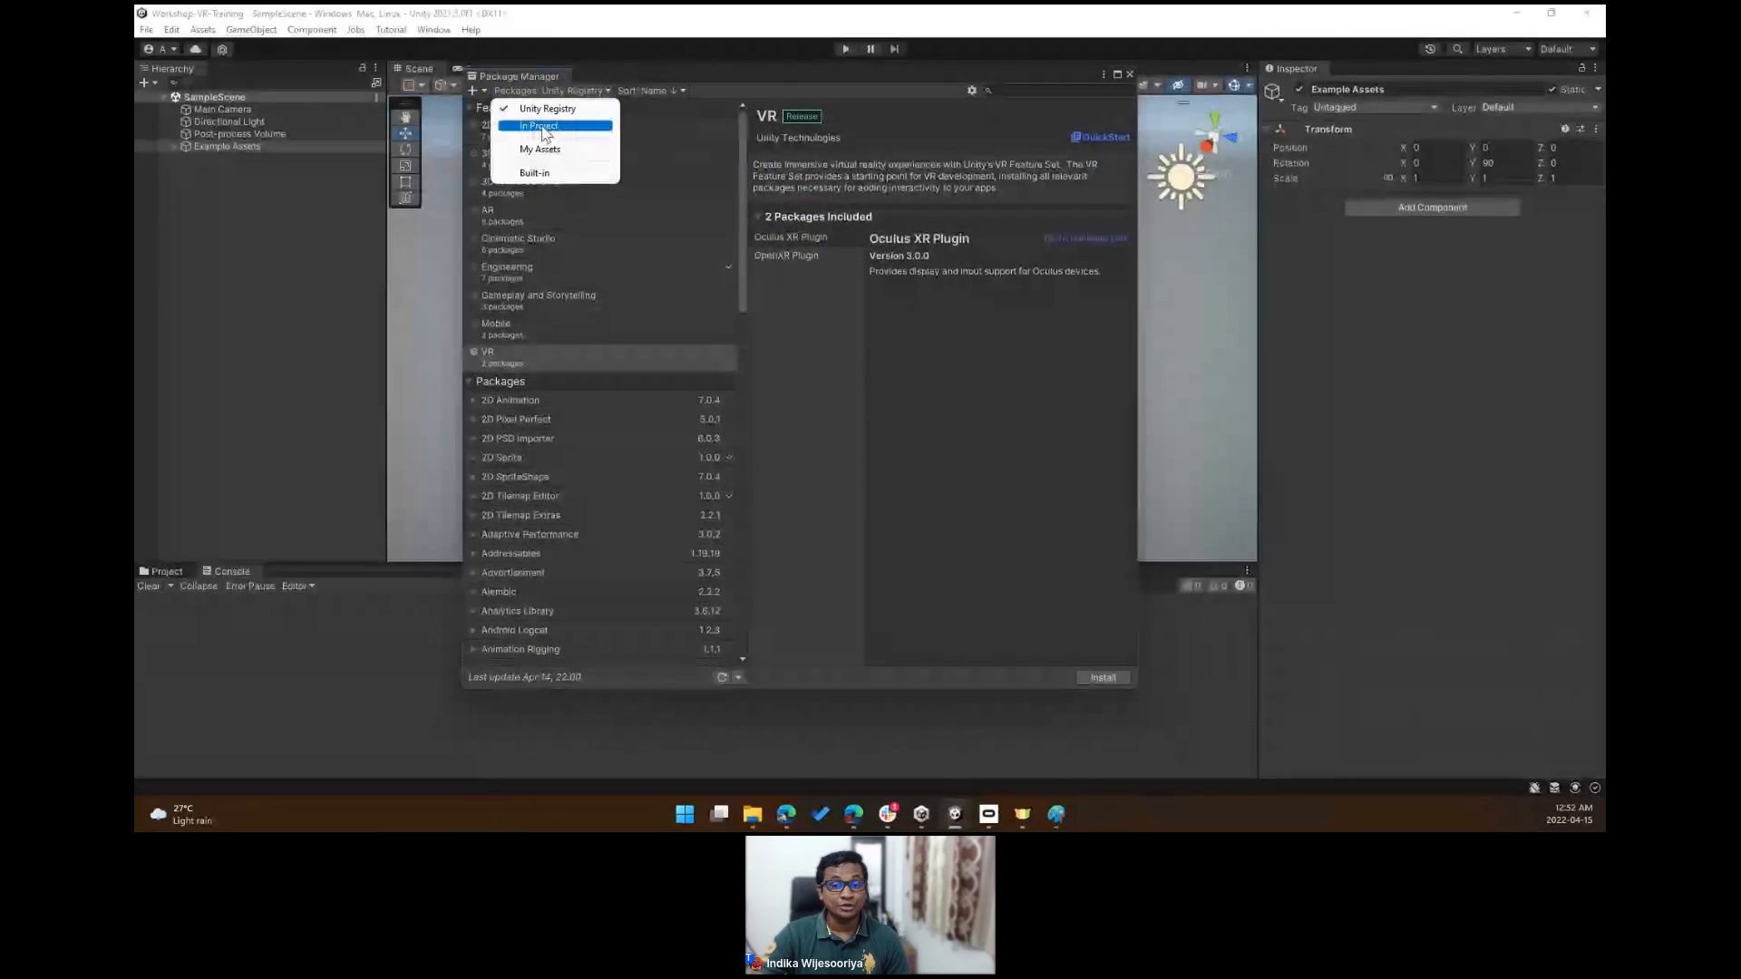
pyautogui.click(545, 127)
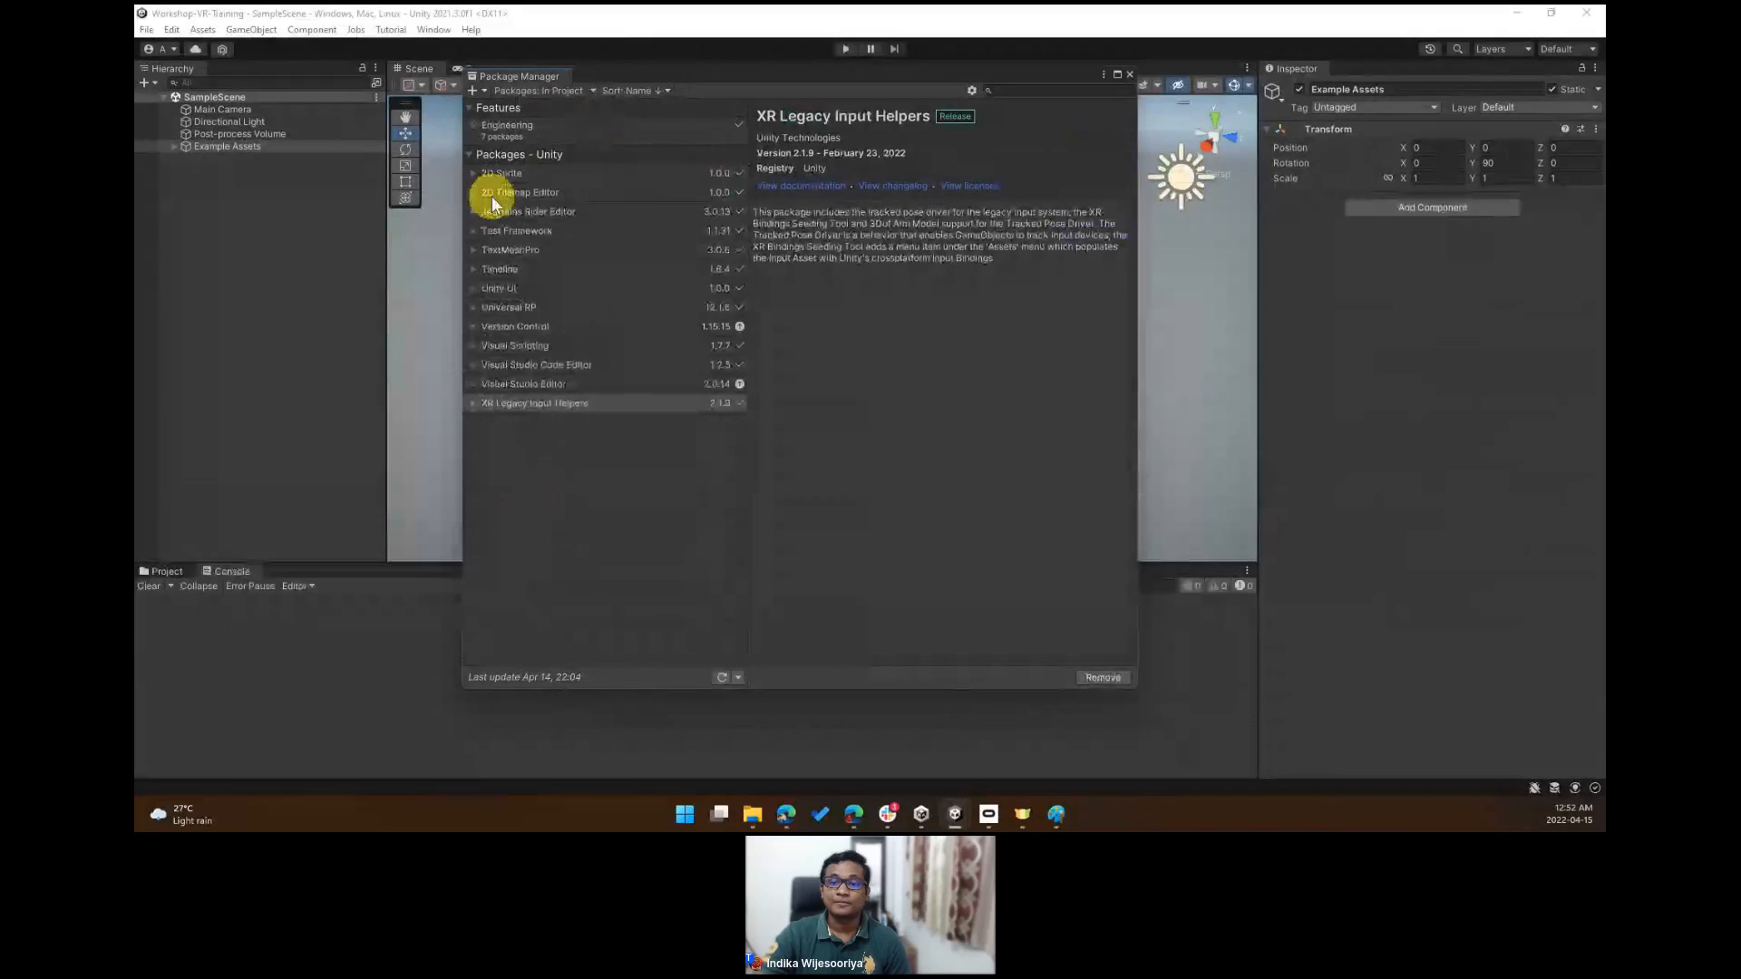
pyautogui.click(541, 94)
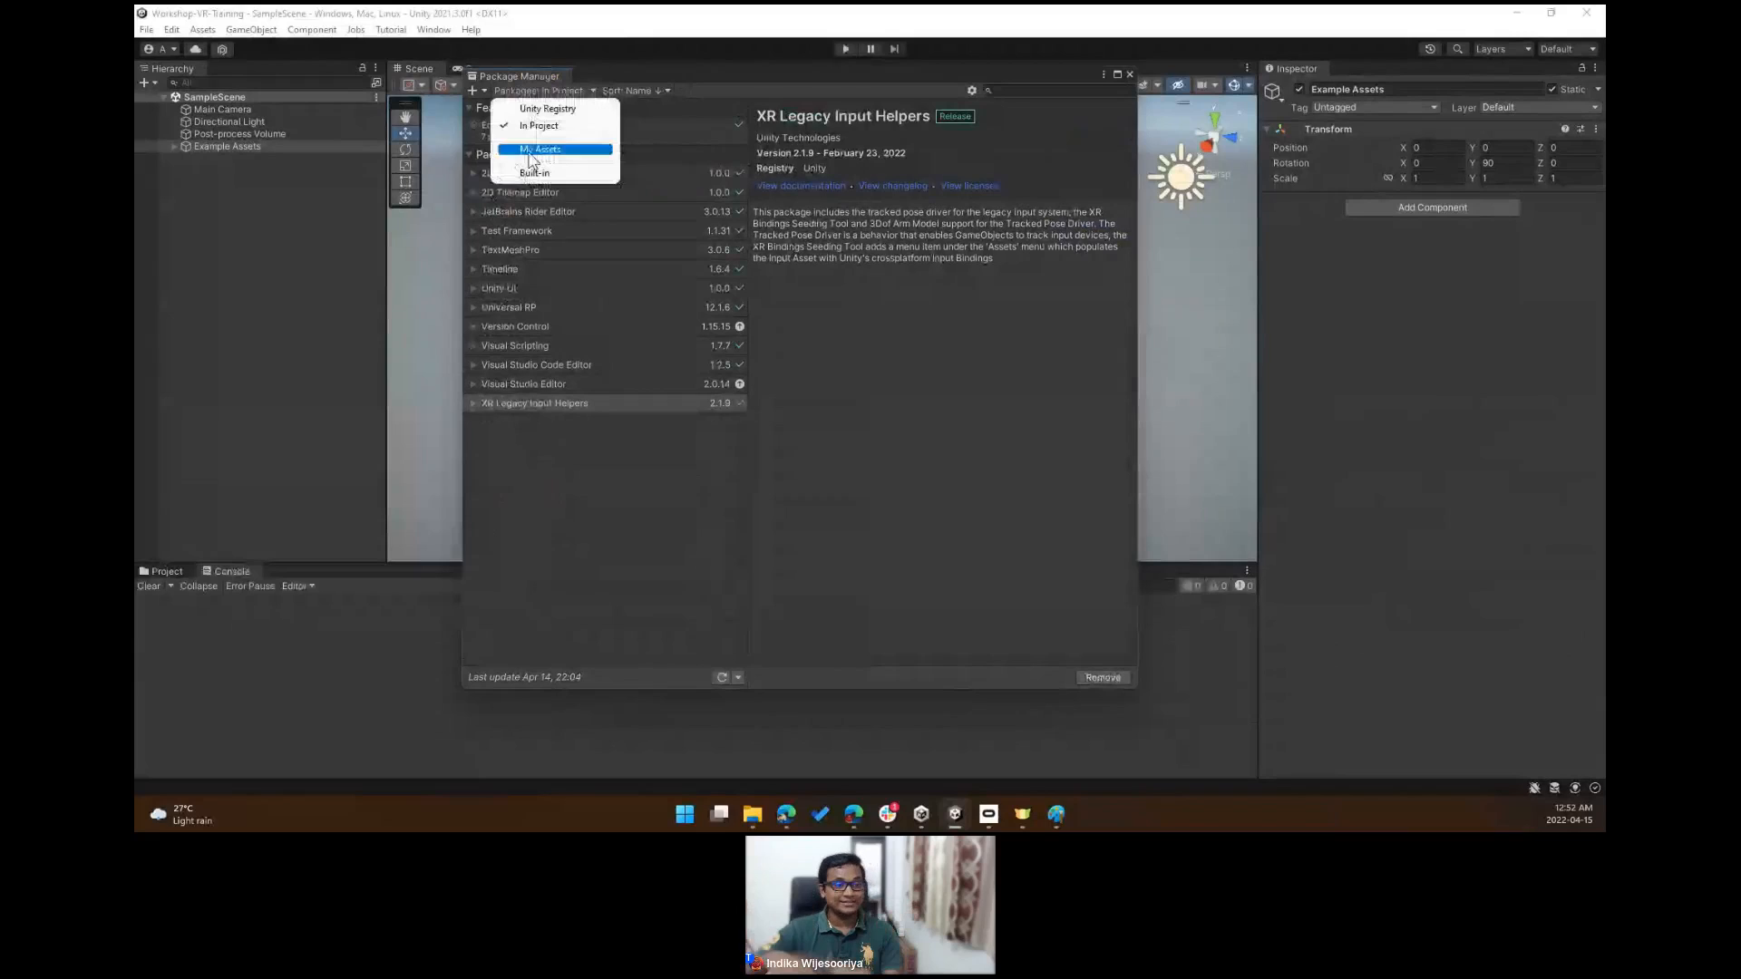
pyautogui.click(552, 114)
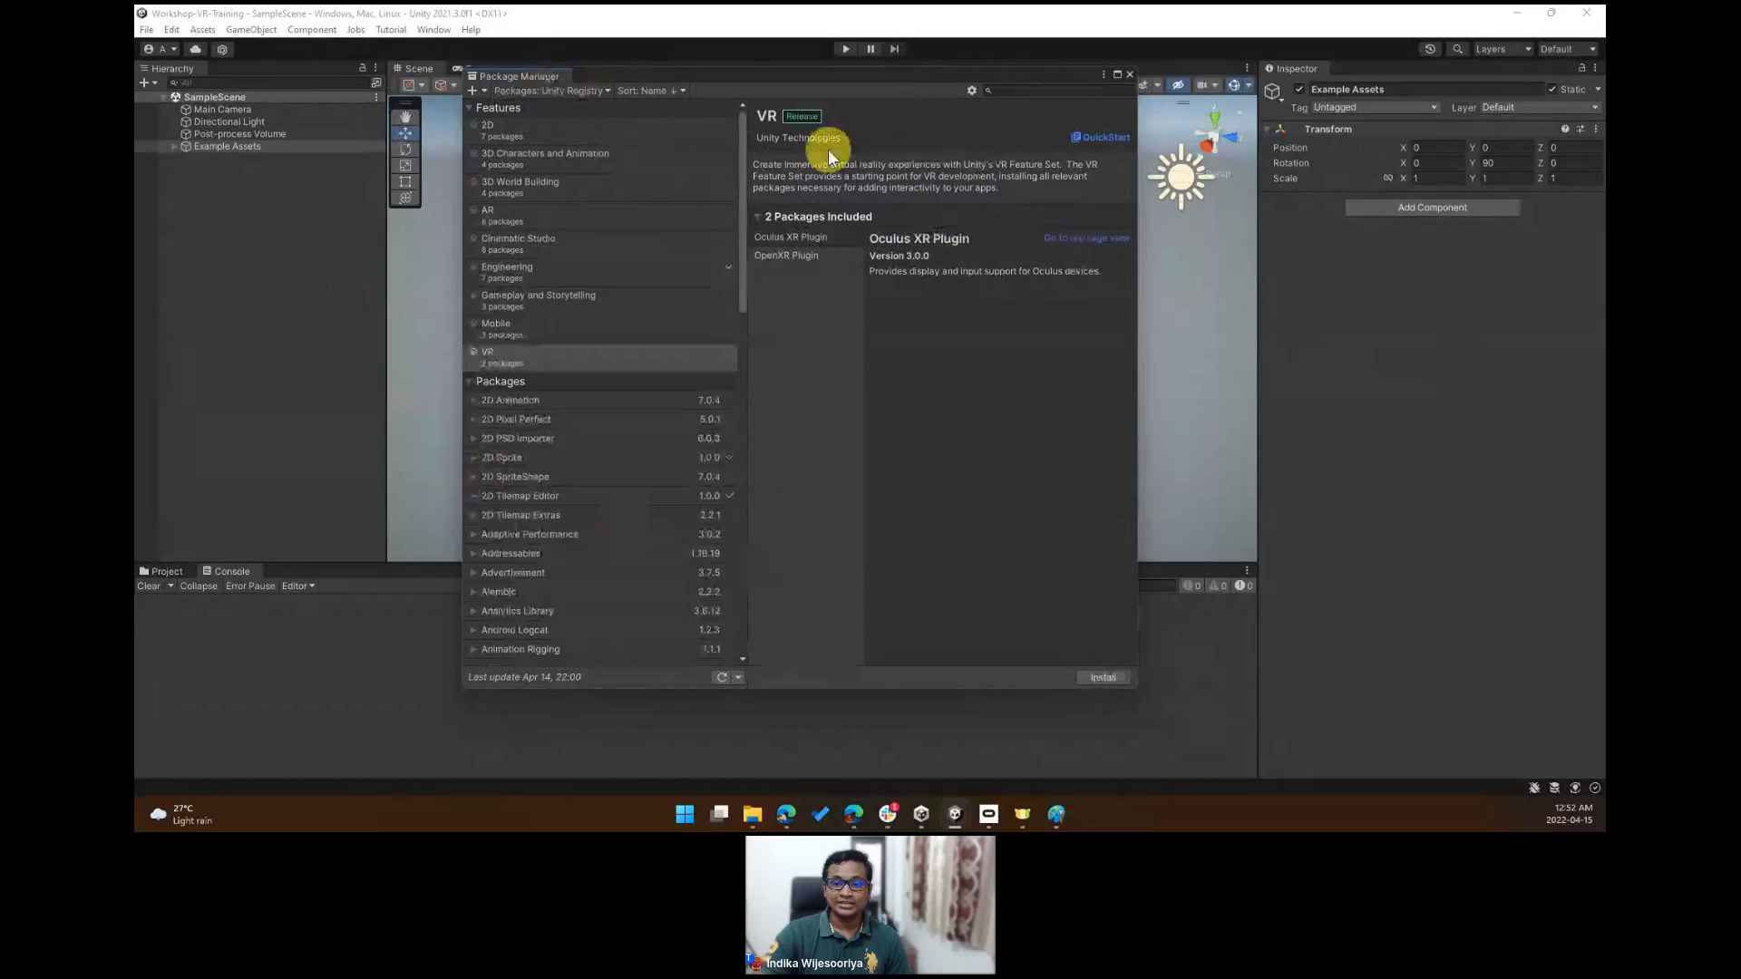
# - Select the VR feature set and review its included plugins
pyautogui.moveTo(759, 77); pyautogui.dragTo(724, 119)
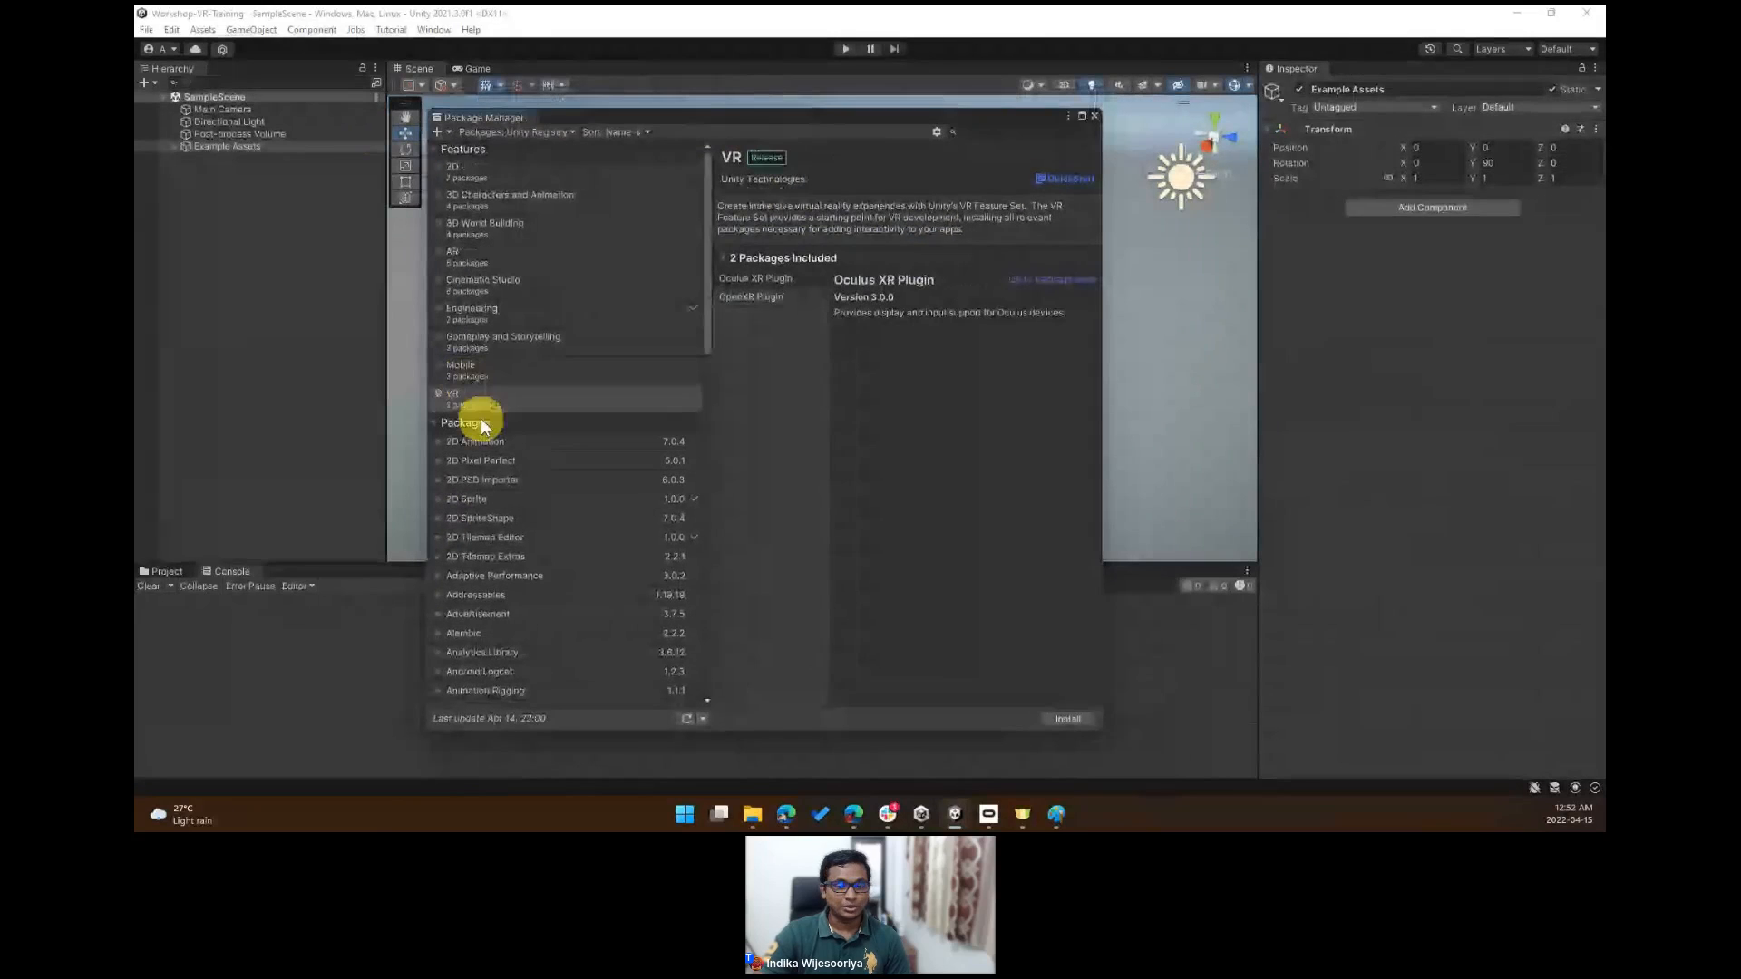
pyautogui.click(458, 399)
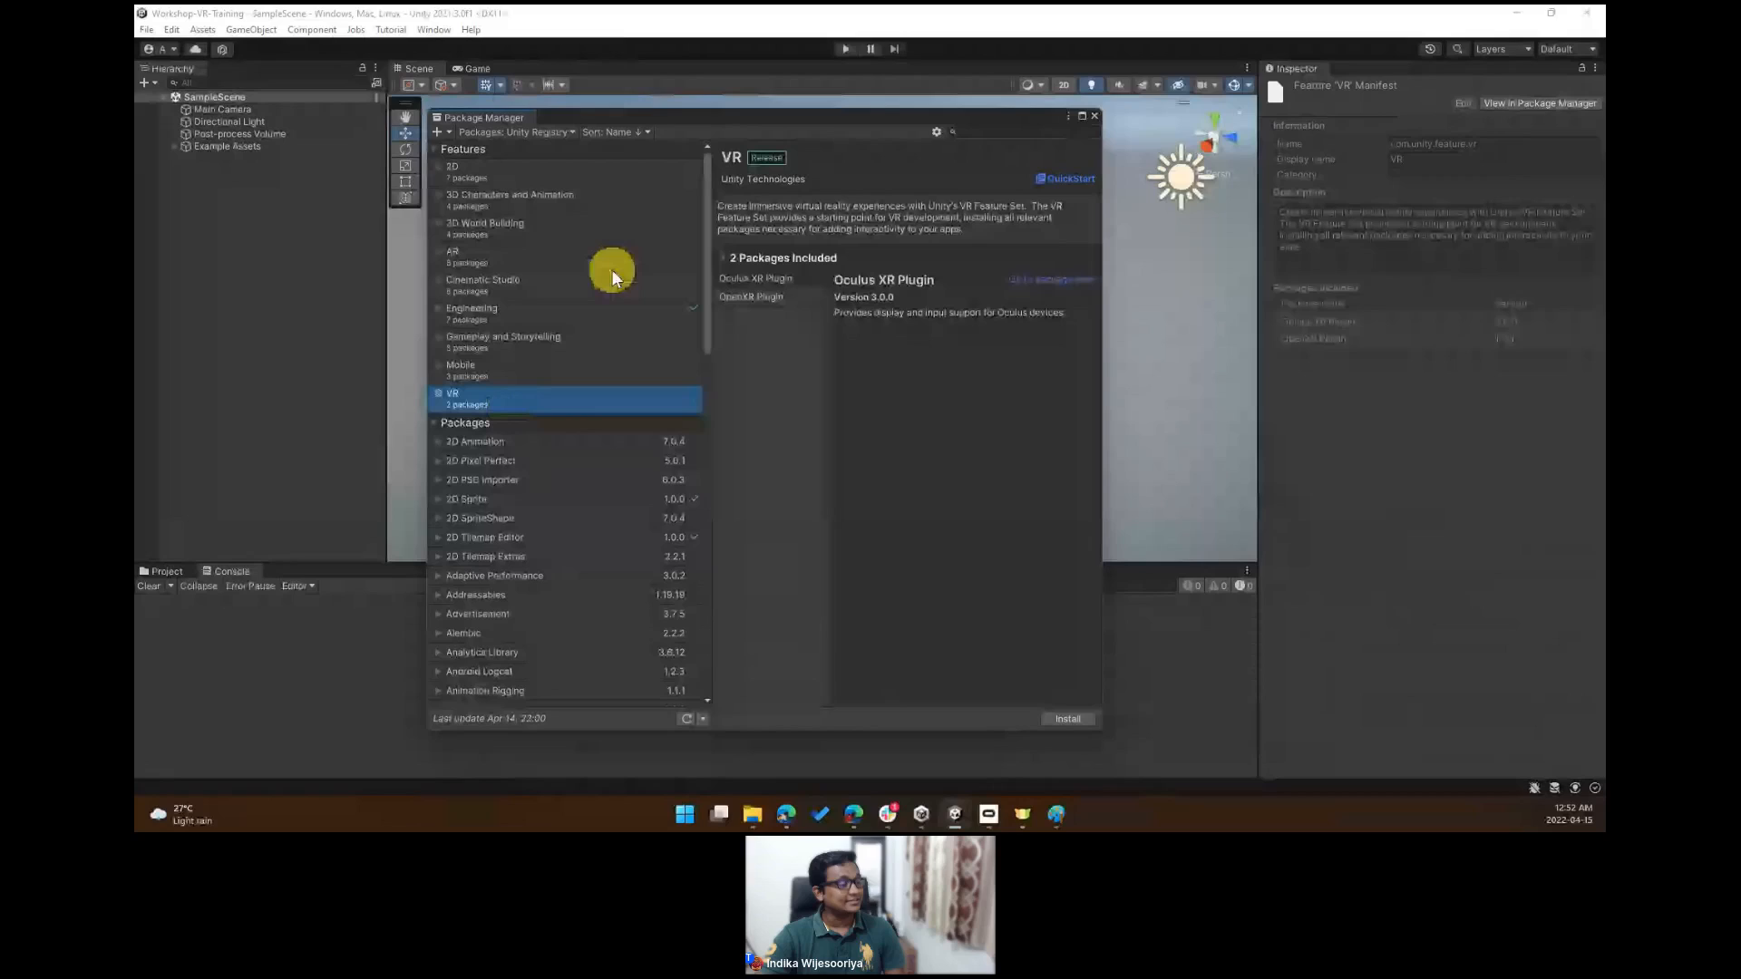
pyautogui.click(771, 297)
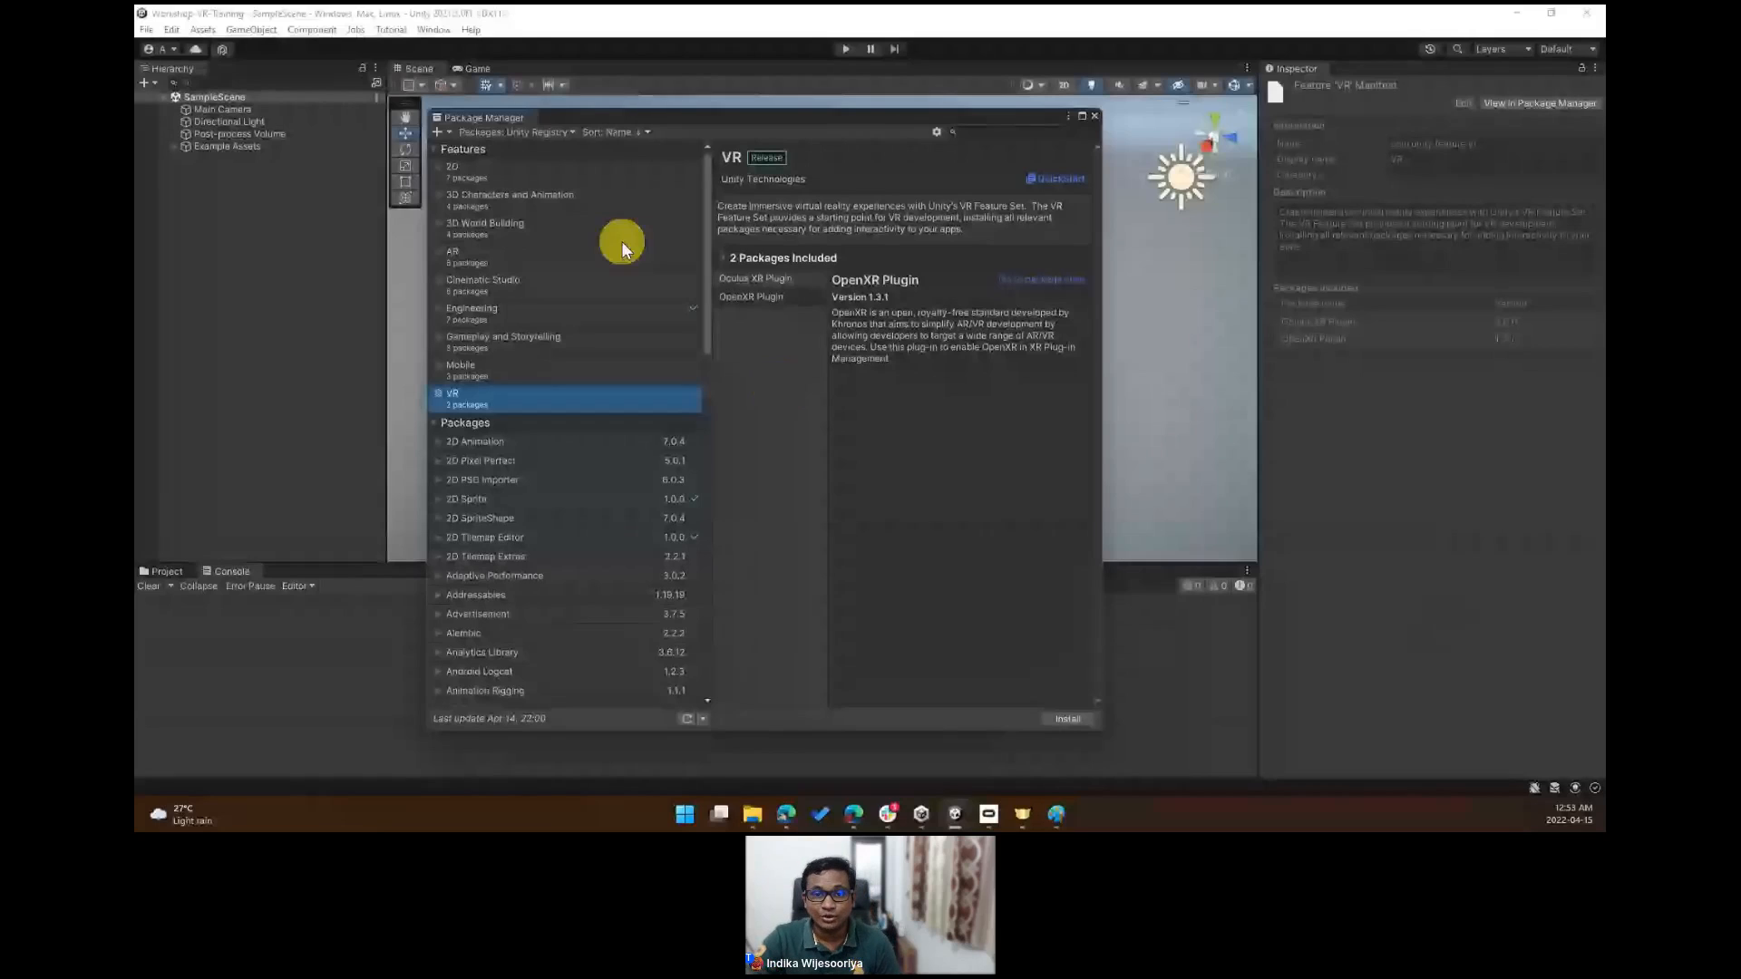
pyautogui.click(434, 30)
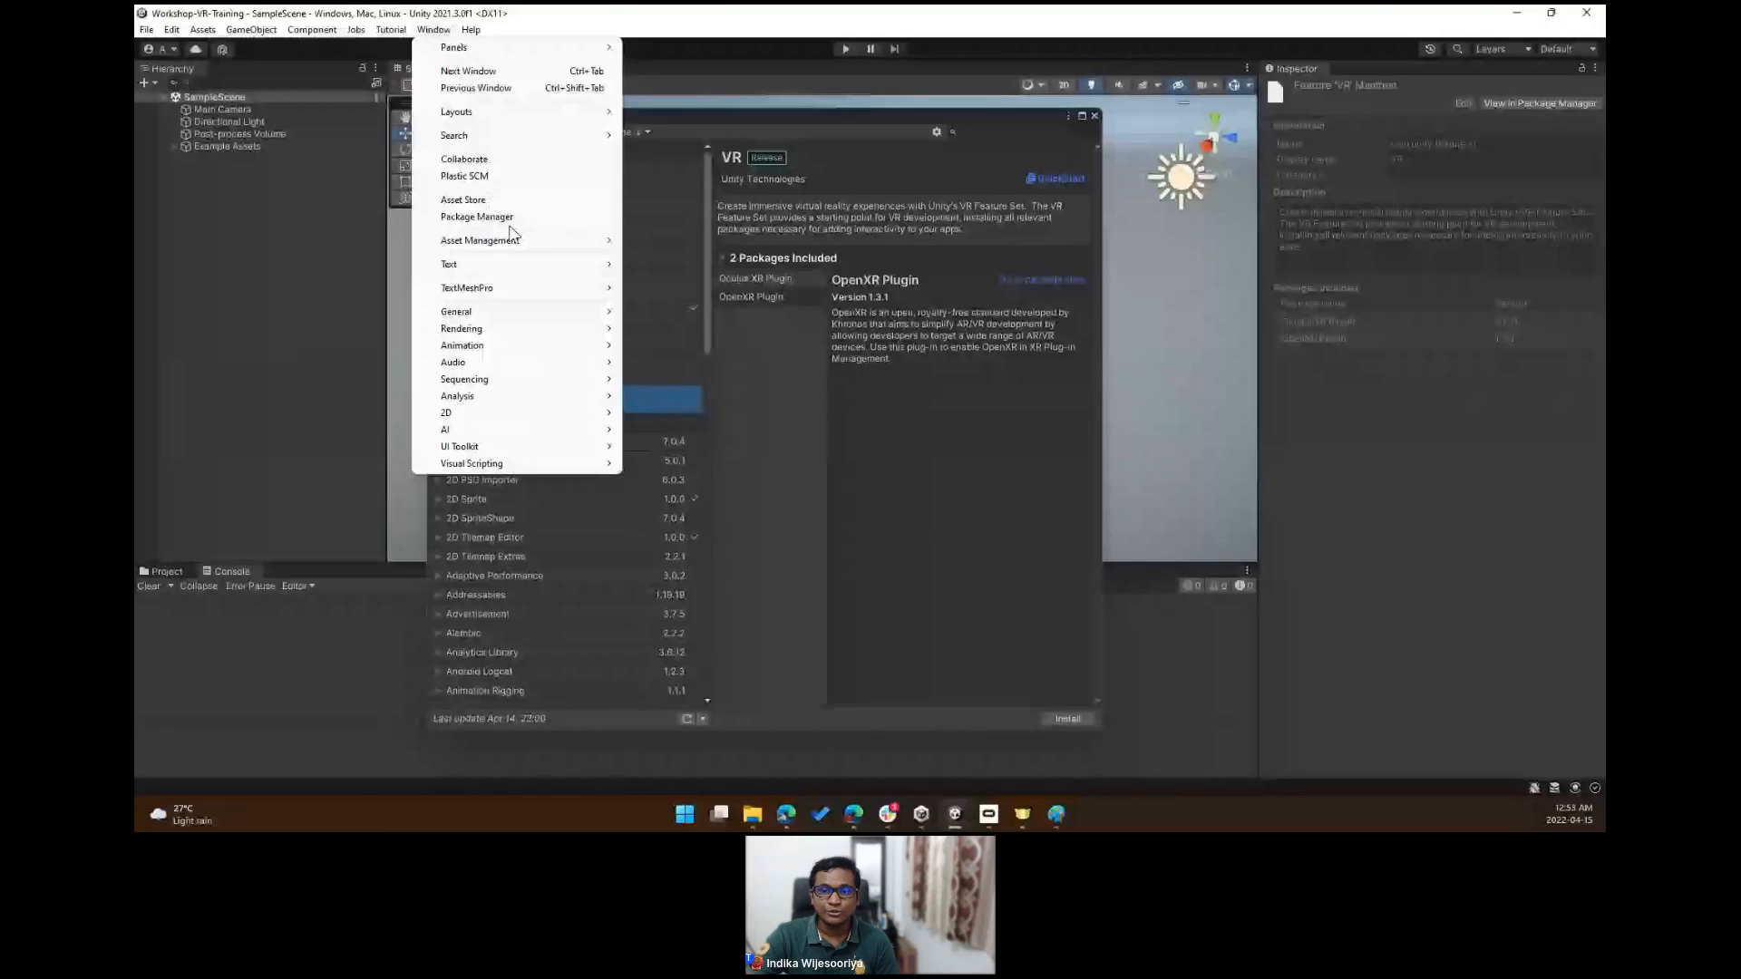
pyautogui.click(534, 214)
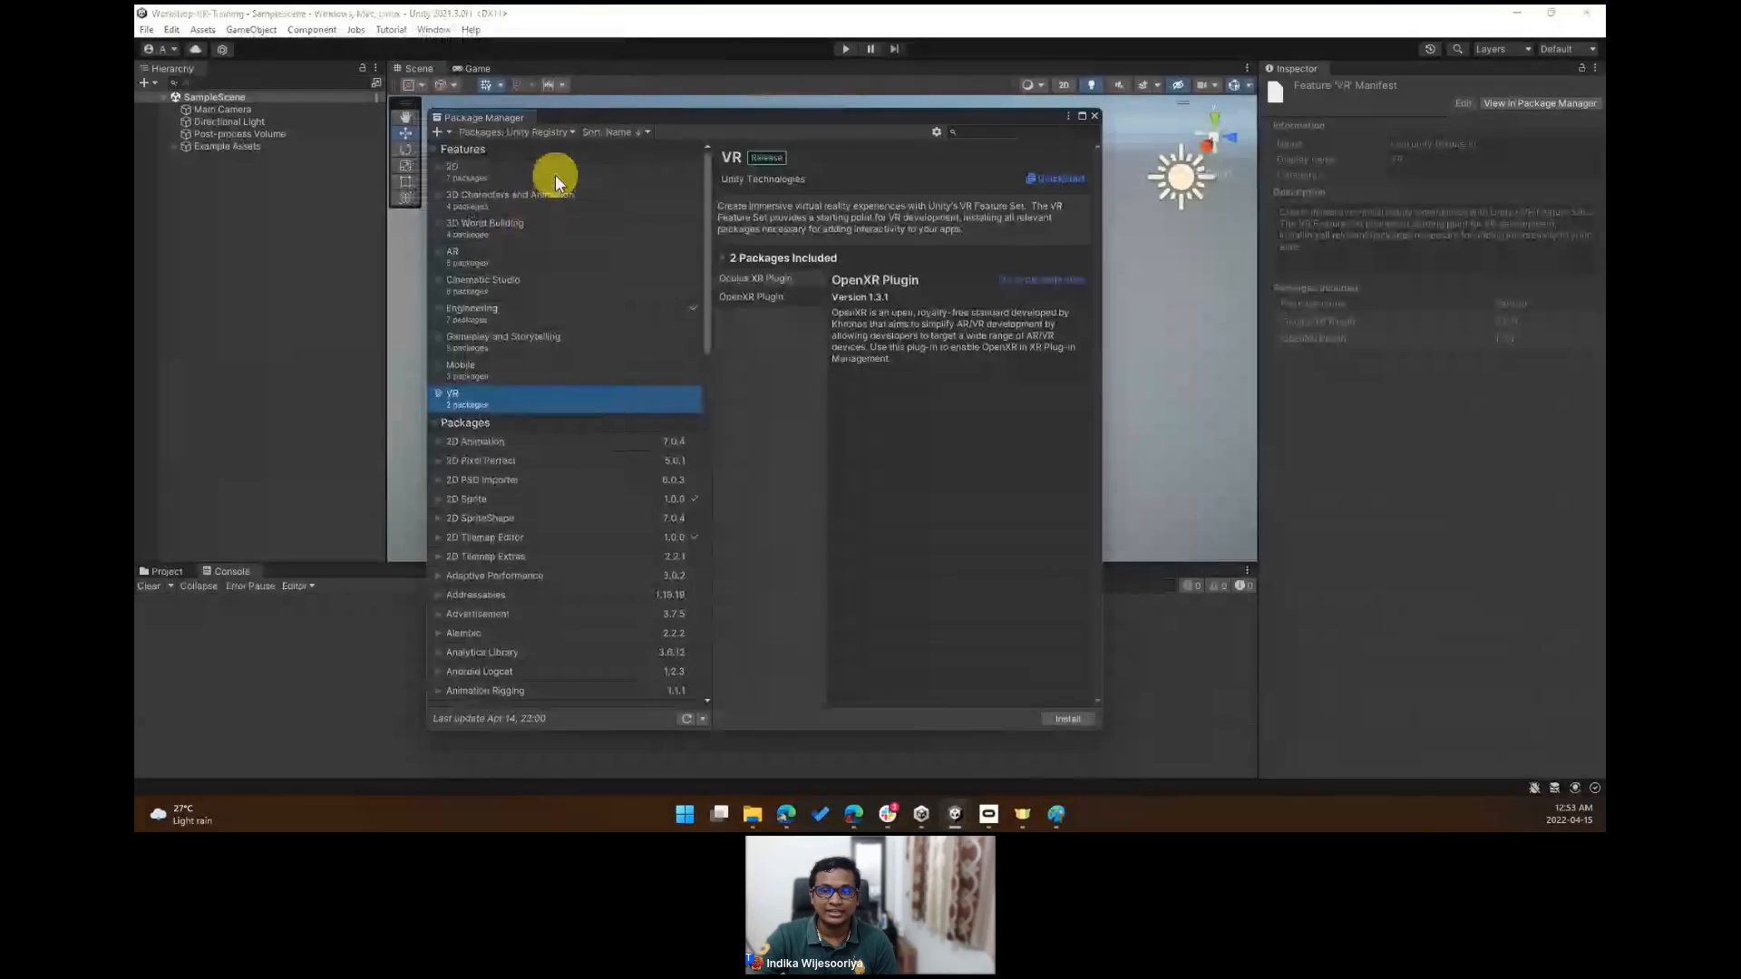
pyautogui.click(487, 136)
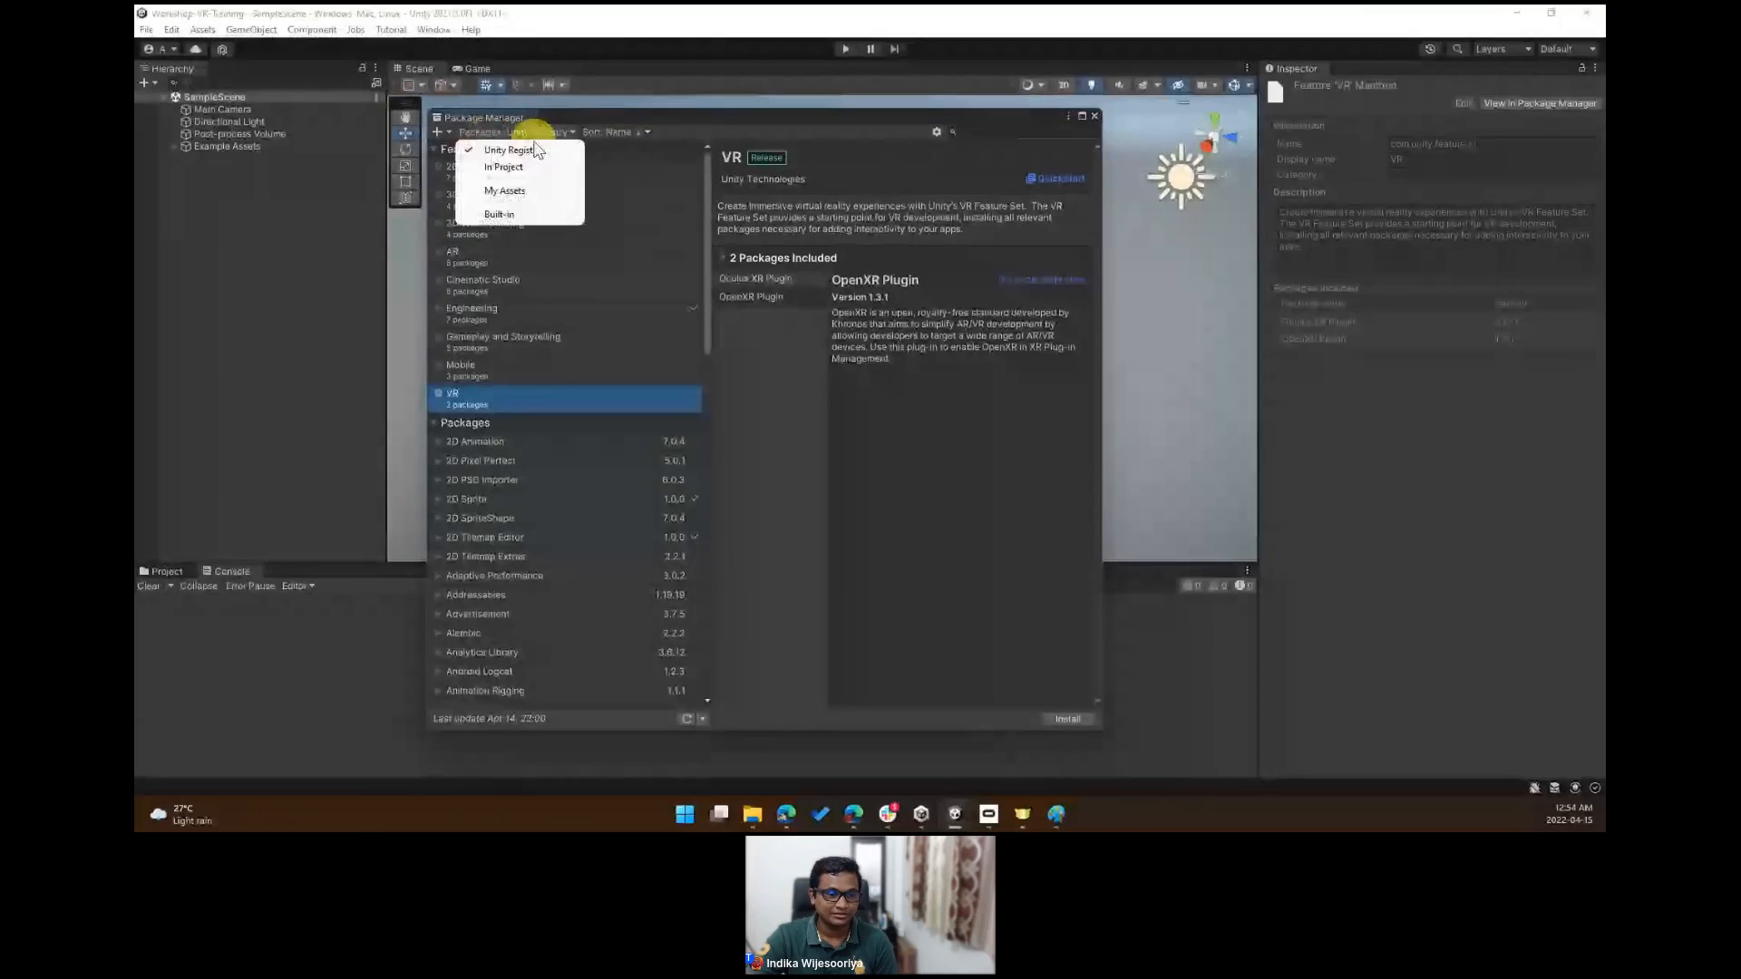
pyautogui.click(793, 448)
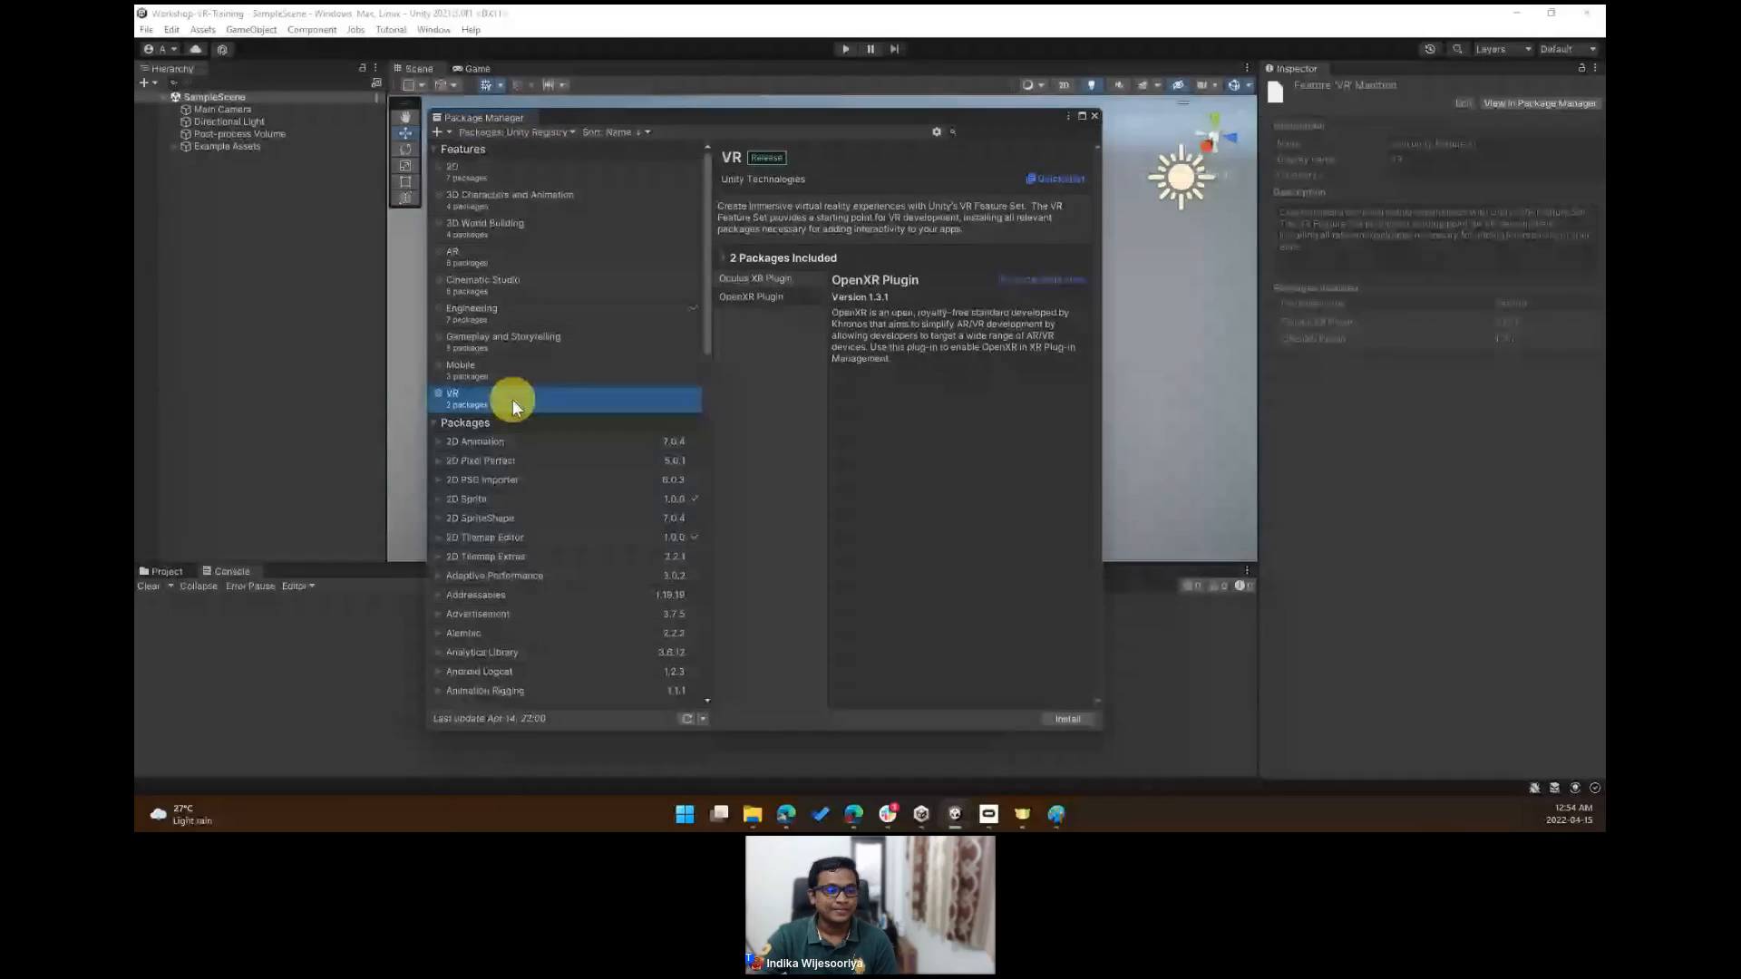
# - Review the Oculus XR Plugin and OpenXR Plugin entries included in the VR feature set
pyautogui.click(751, 277)
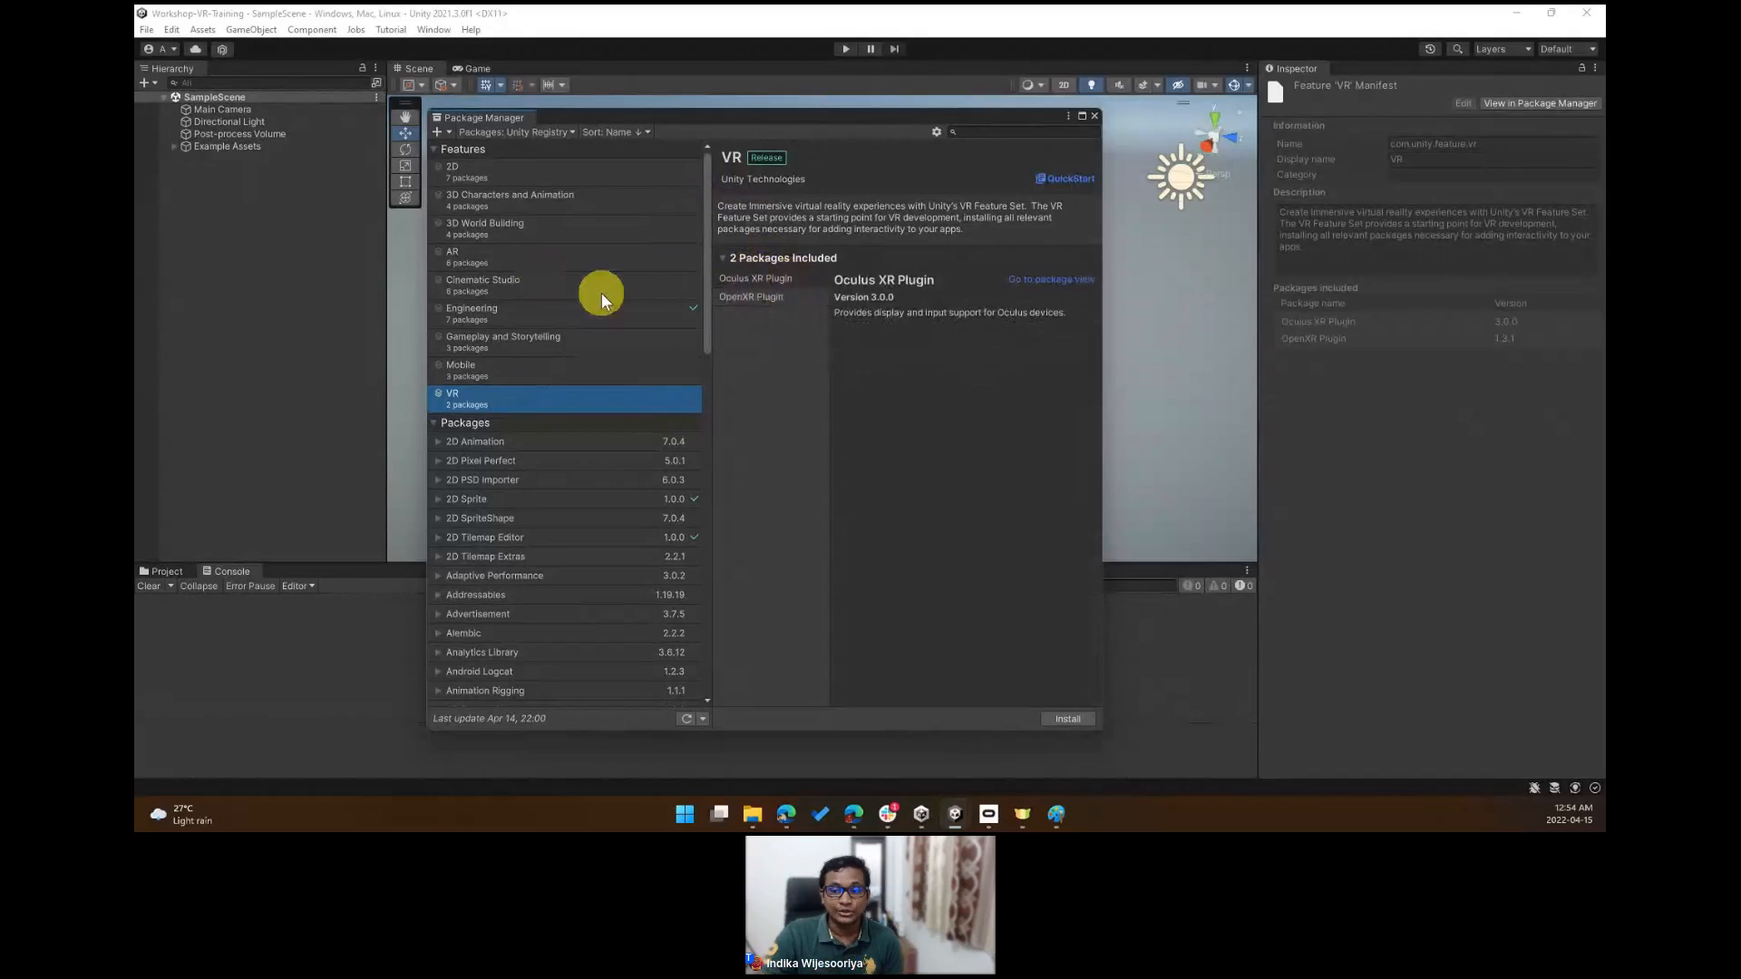
pyautogui.click(749, 298)
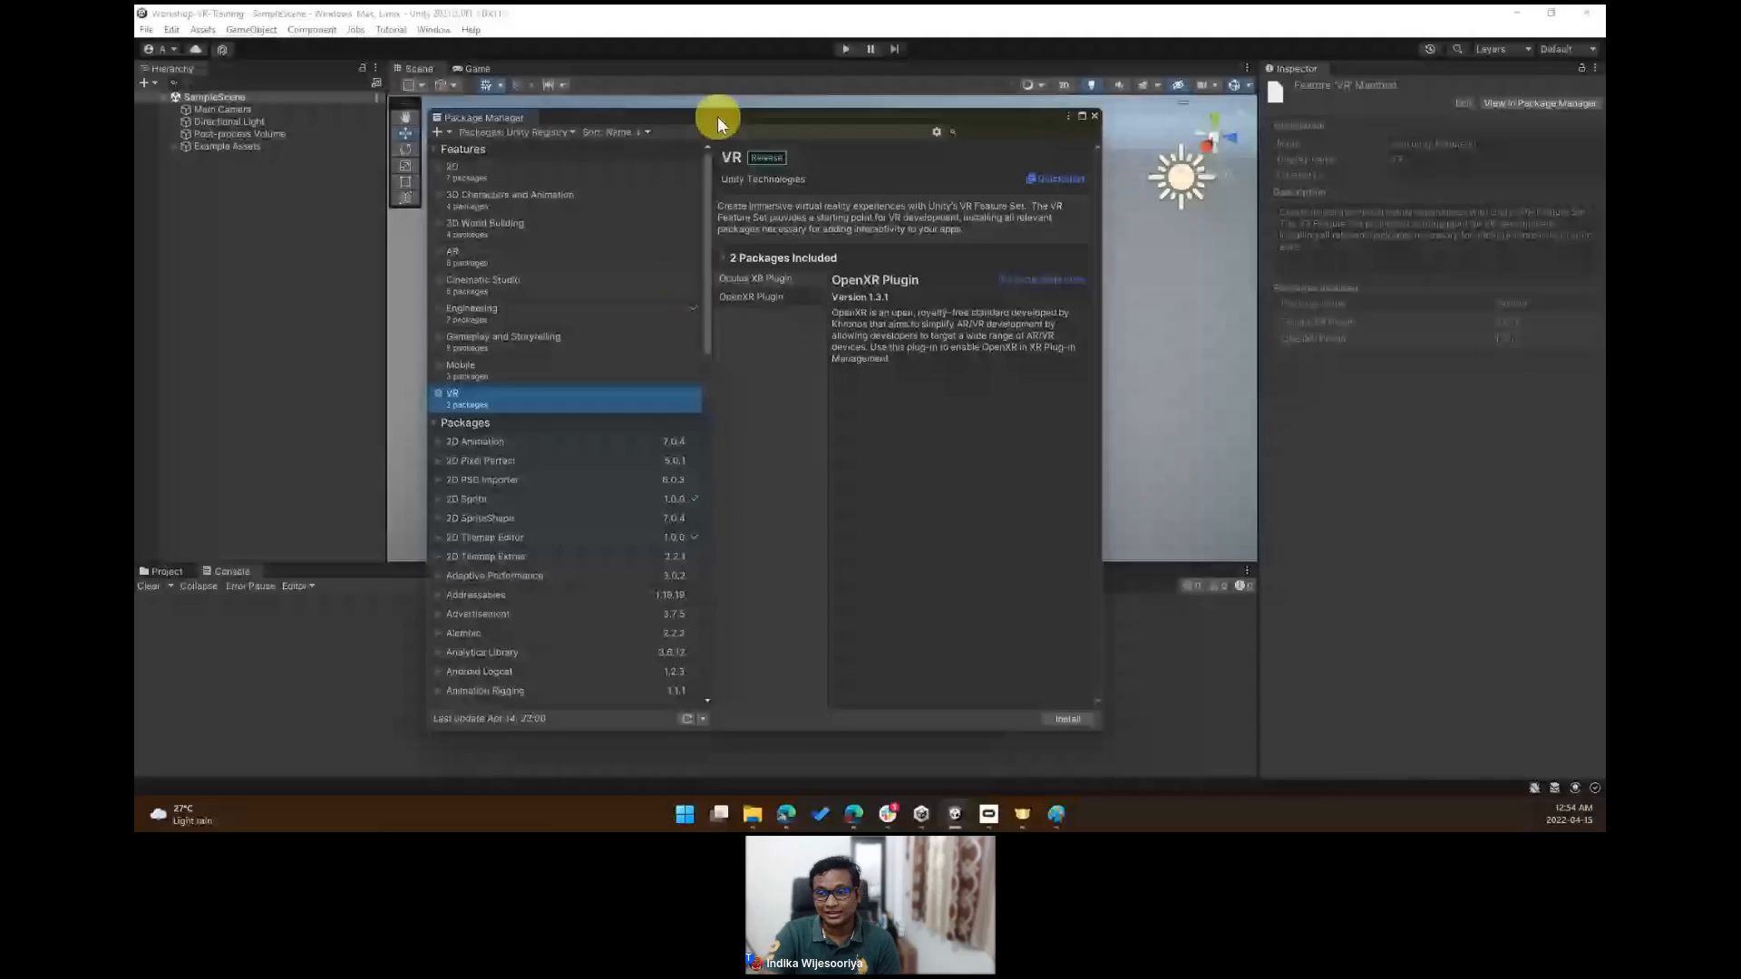
pyautogui.moveTo(717, 117); pyautogui.dragTo(700, 115)
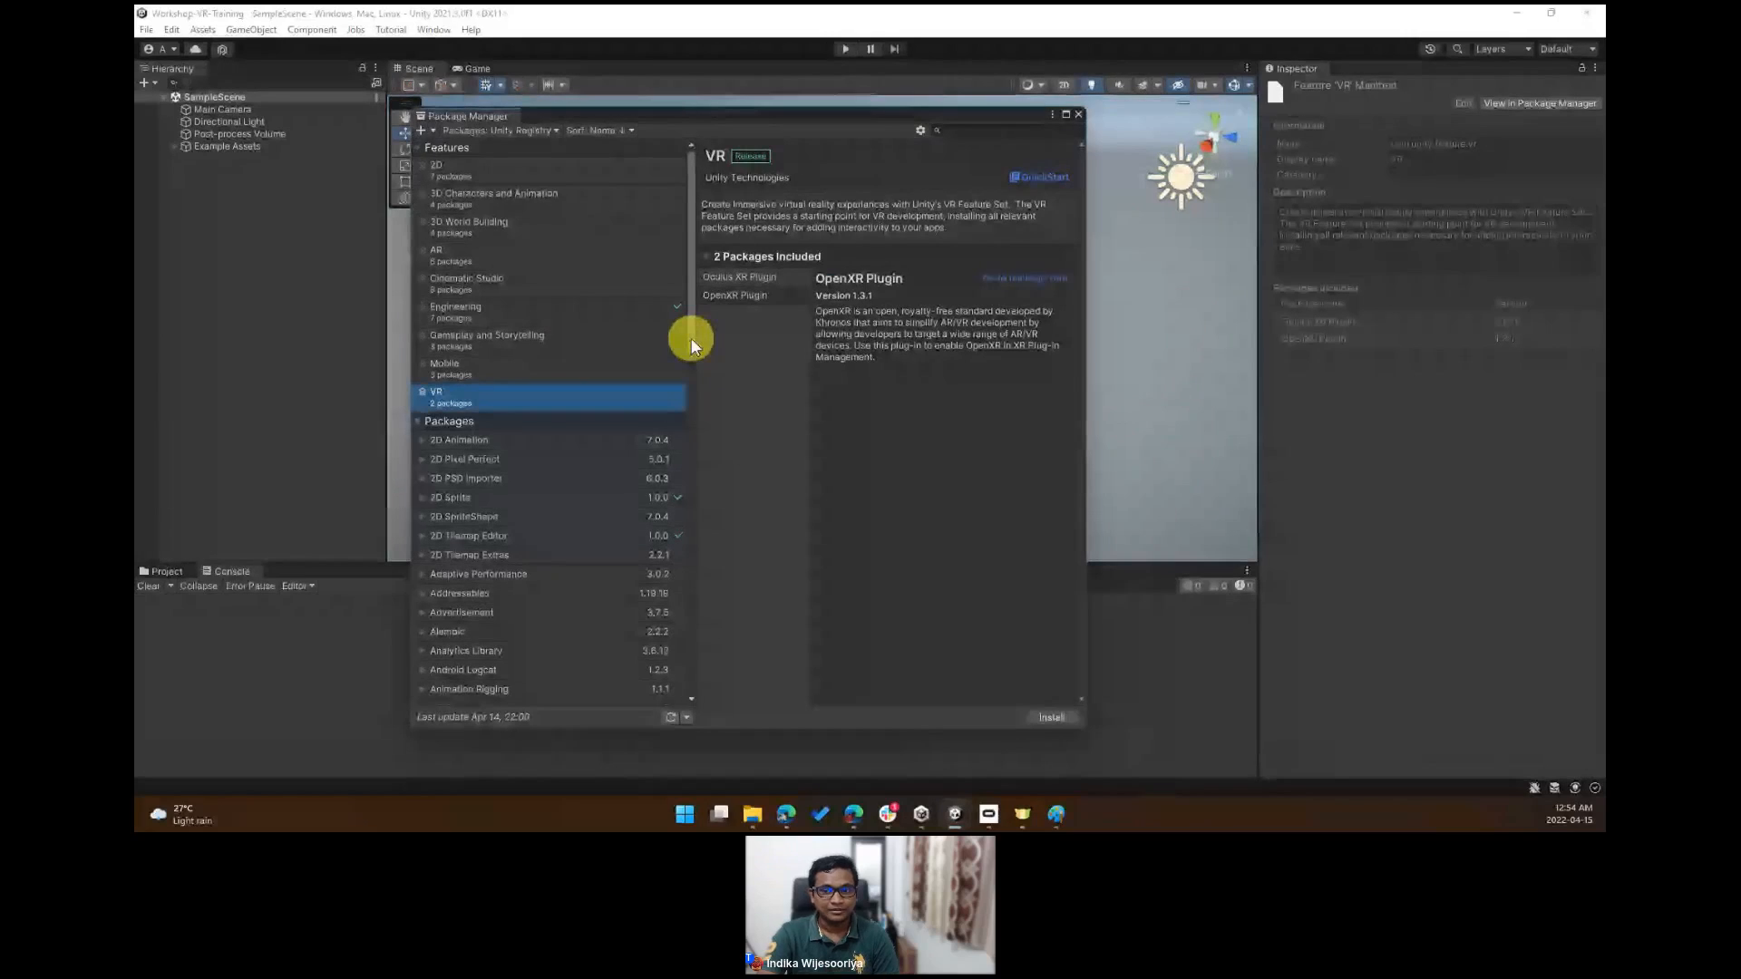
pyautogui.click(758, 279)
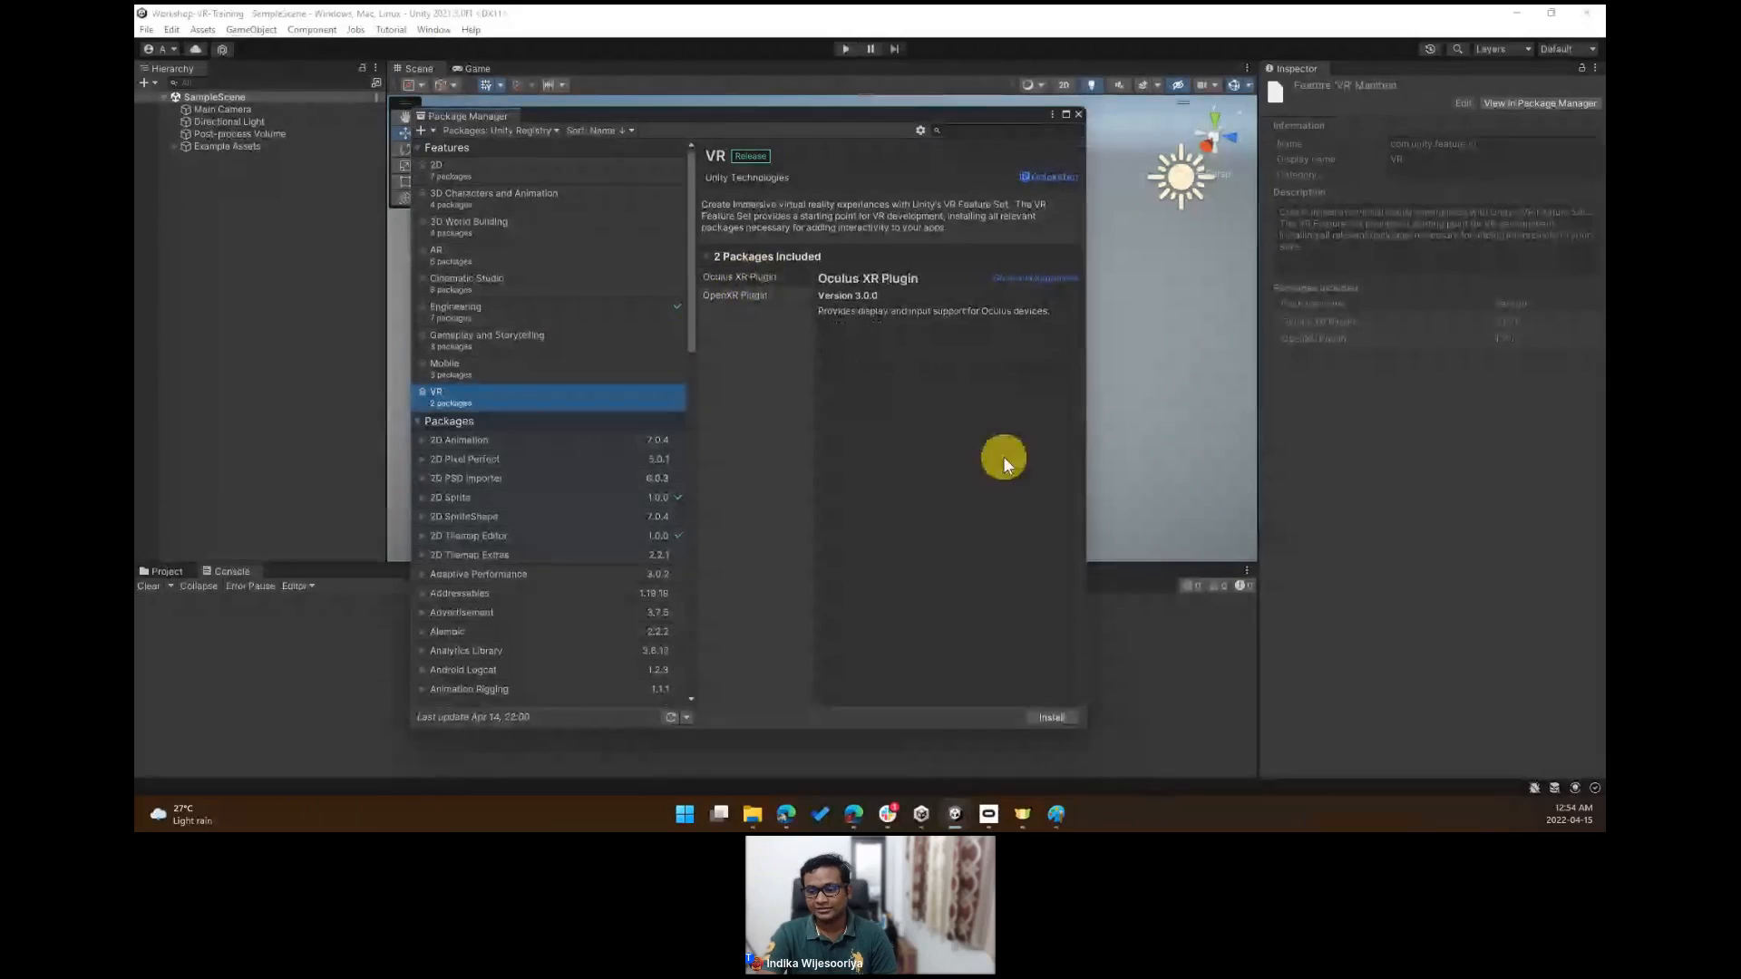
# - Install the VR feature set and accept enabling the new input system backends, restarting the editor
pyautogui.click(1052, 719)
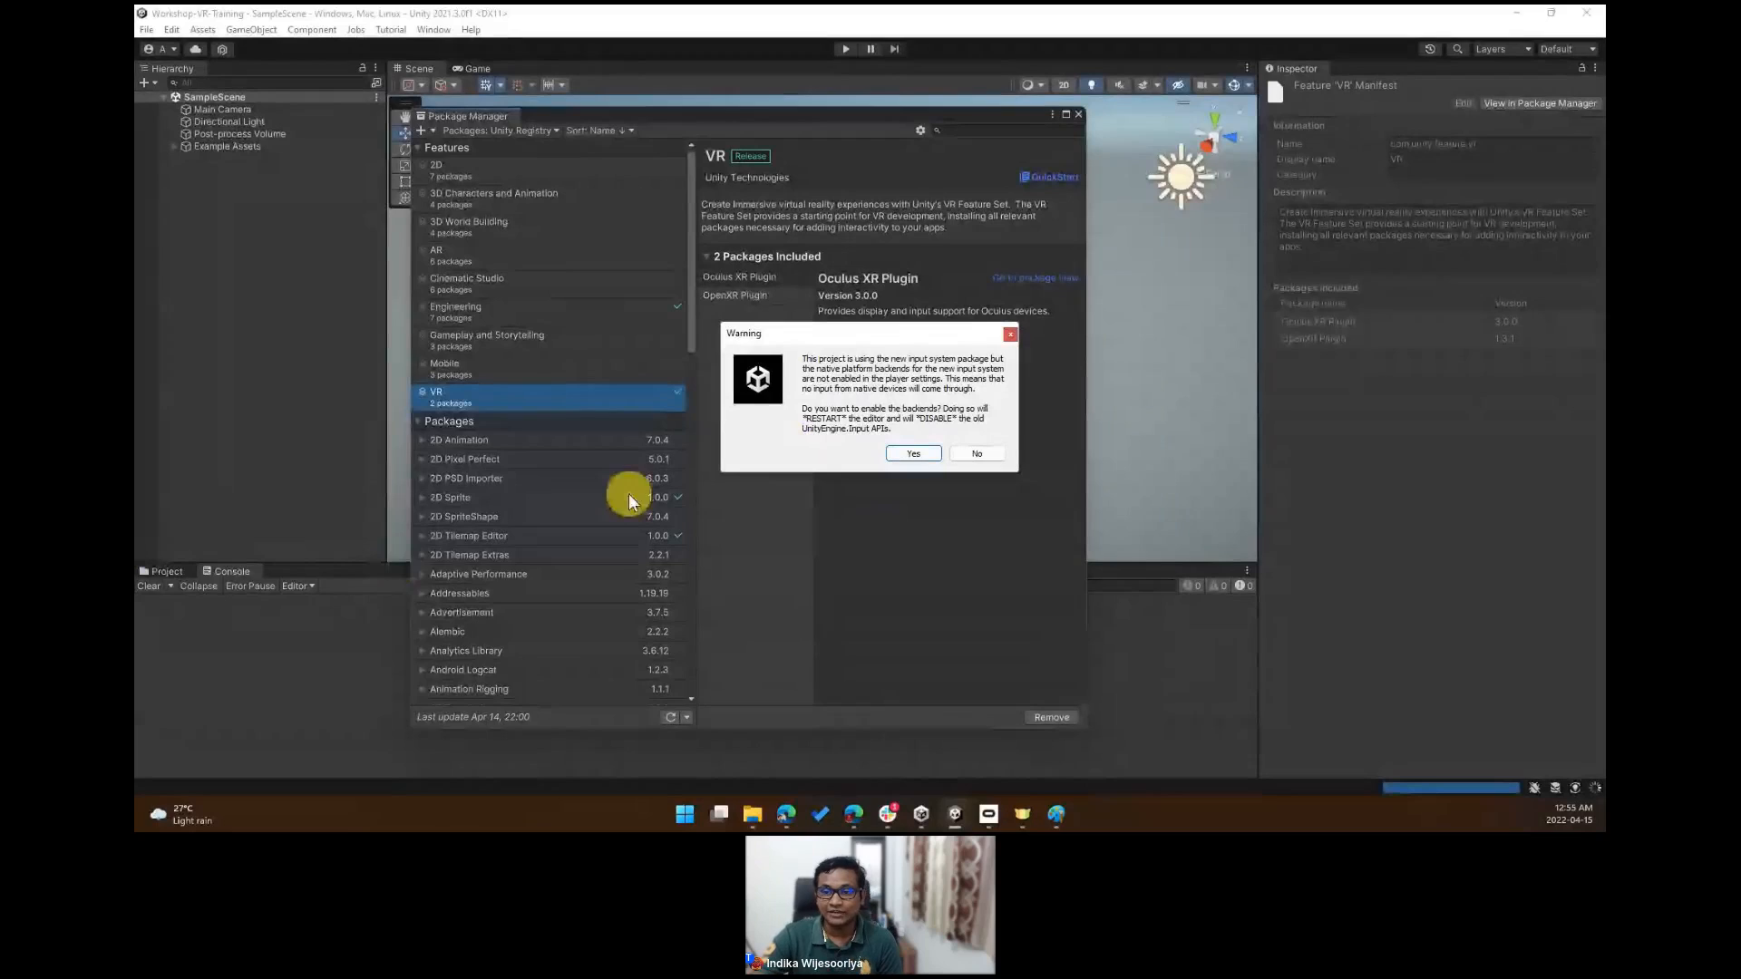
pyautogui.moveTo(766, 333); pyautogui.dragTo(656, 338)
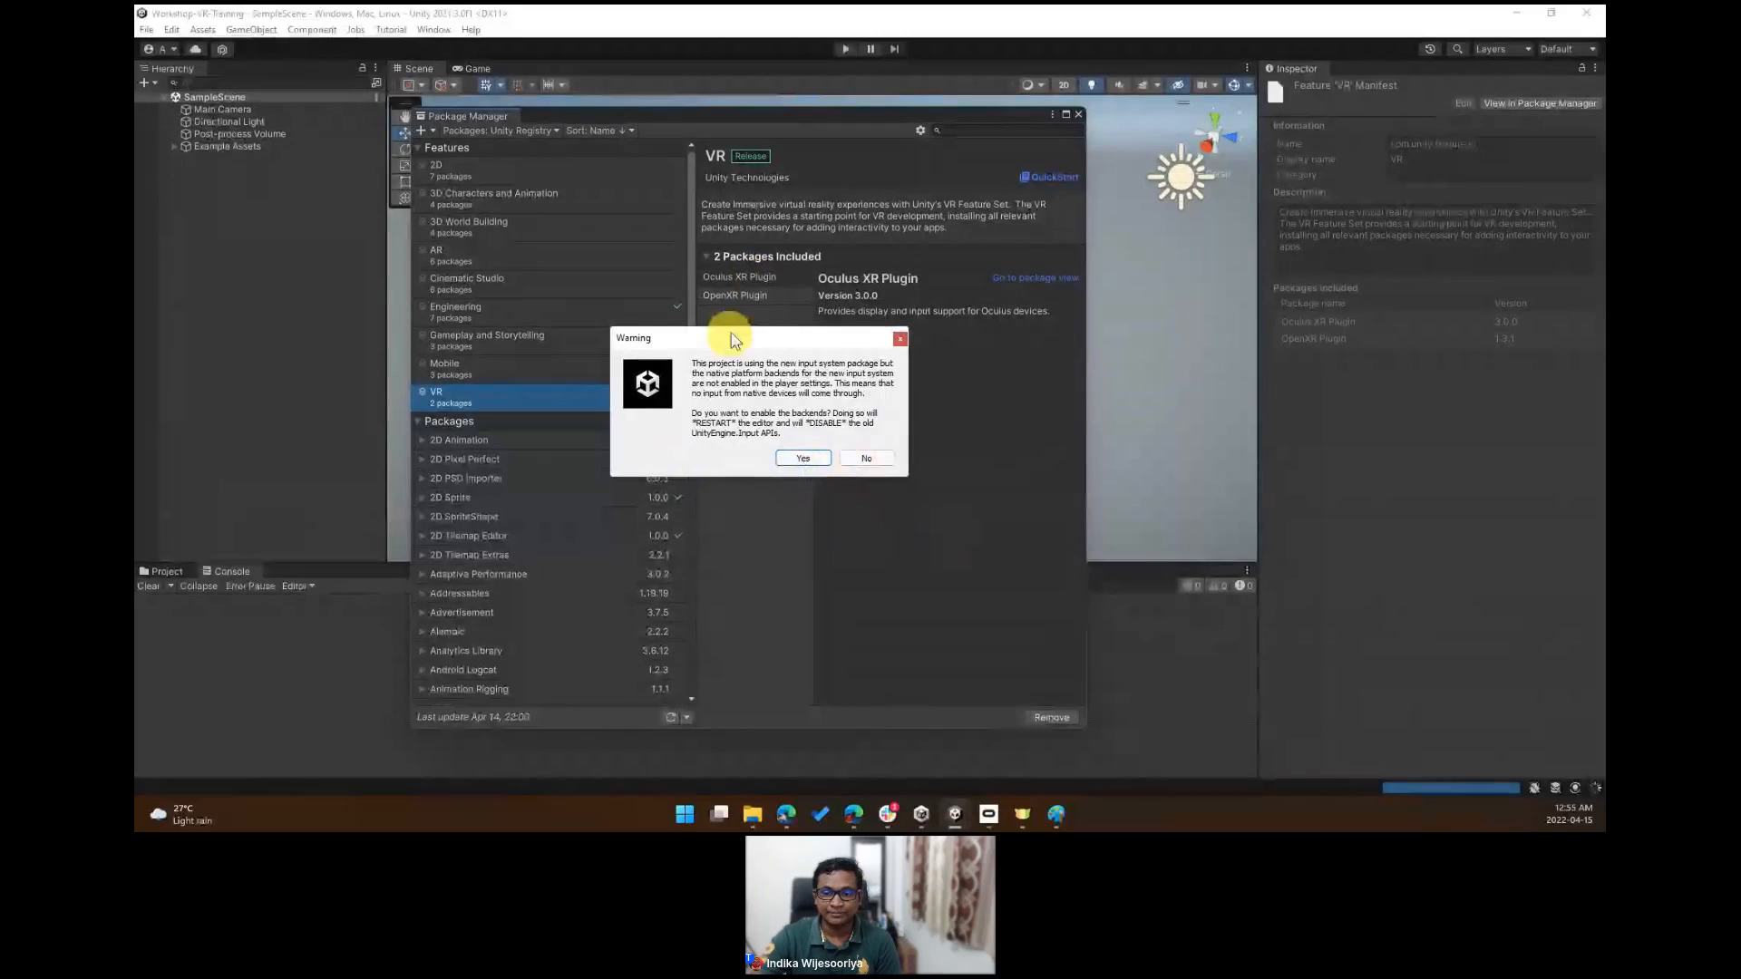
pyautogui.moveTo(735, 340); pyautogui.dragTo(876, 336)
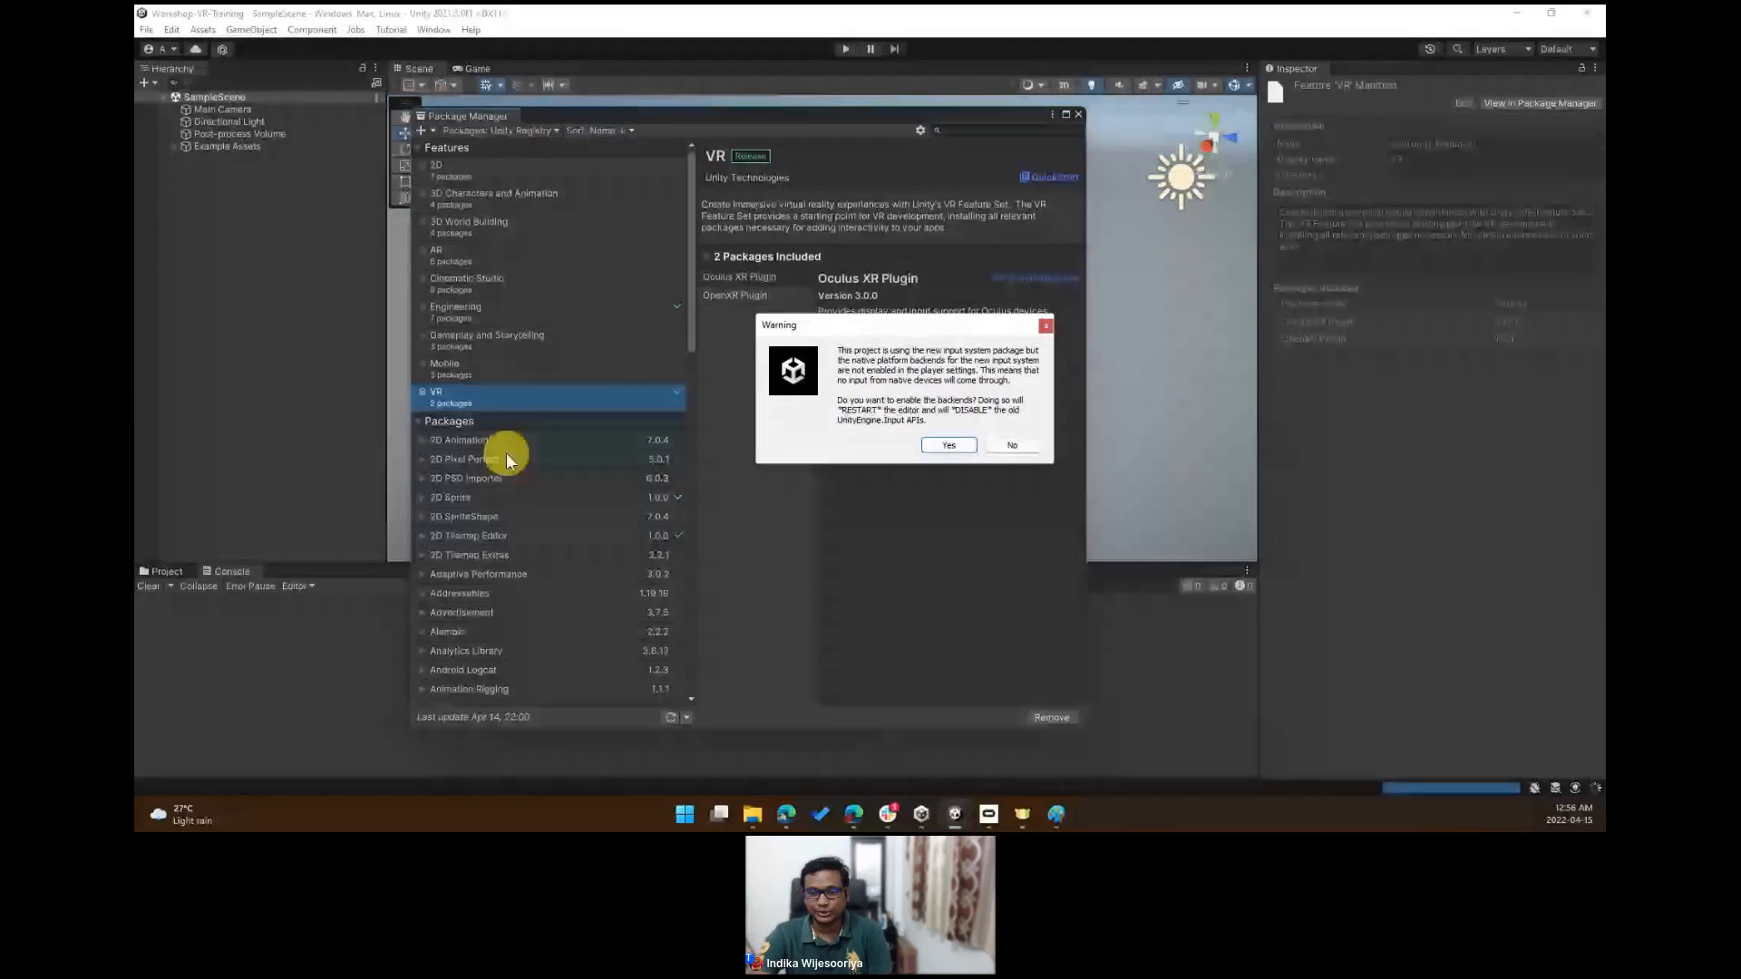
pyautogui.click(820, 334)
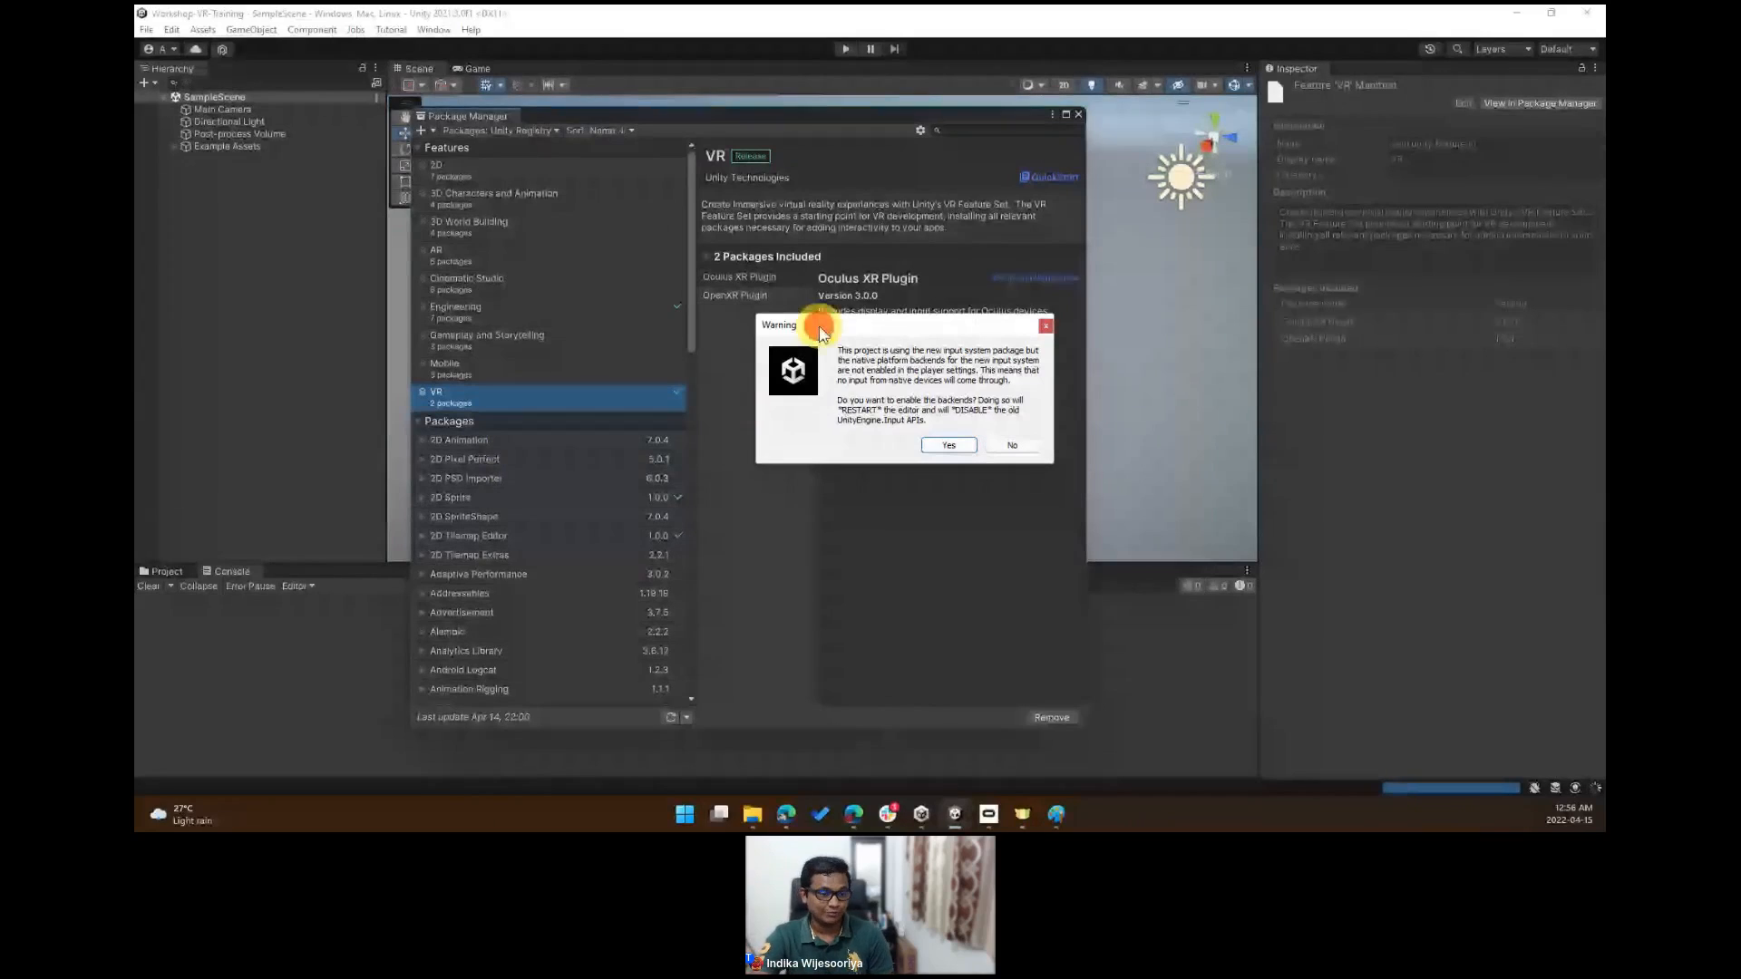
pyautogui.moveTo(821, 334); pyautogui.dragTo(784, 338)
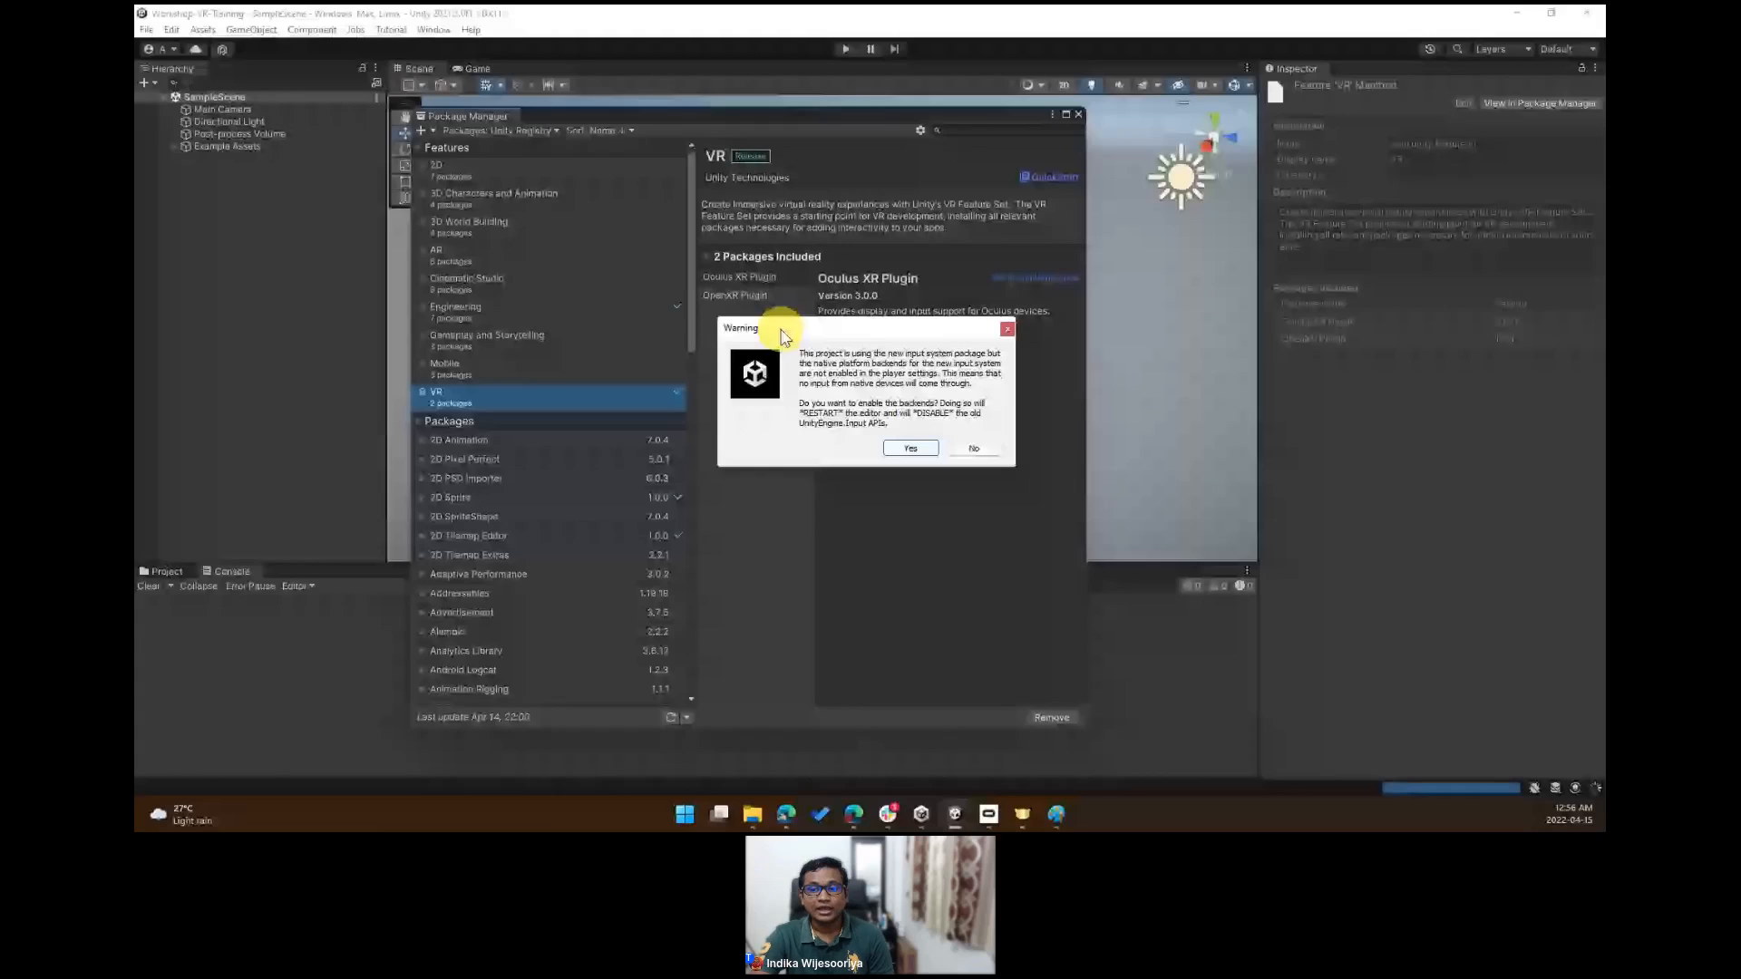
pyautogui.moveTo(783, 337); pyautogui.dragTo(700, 264)
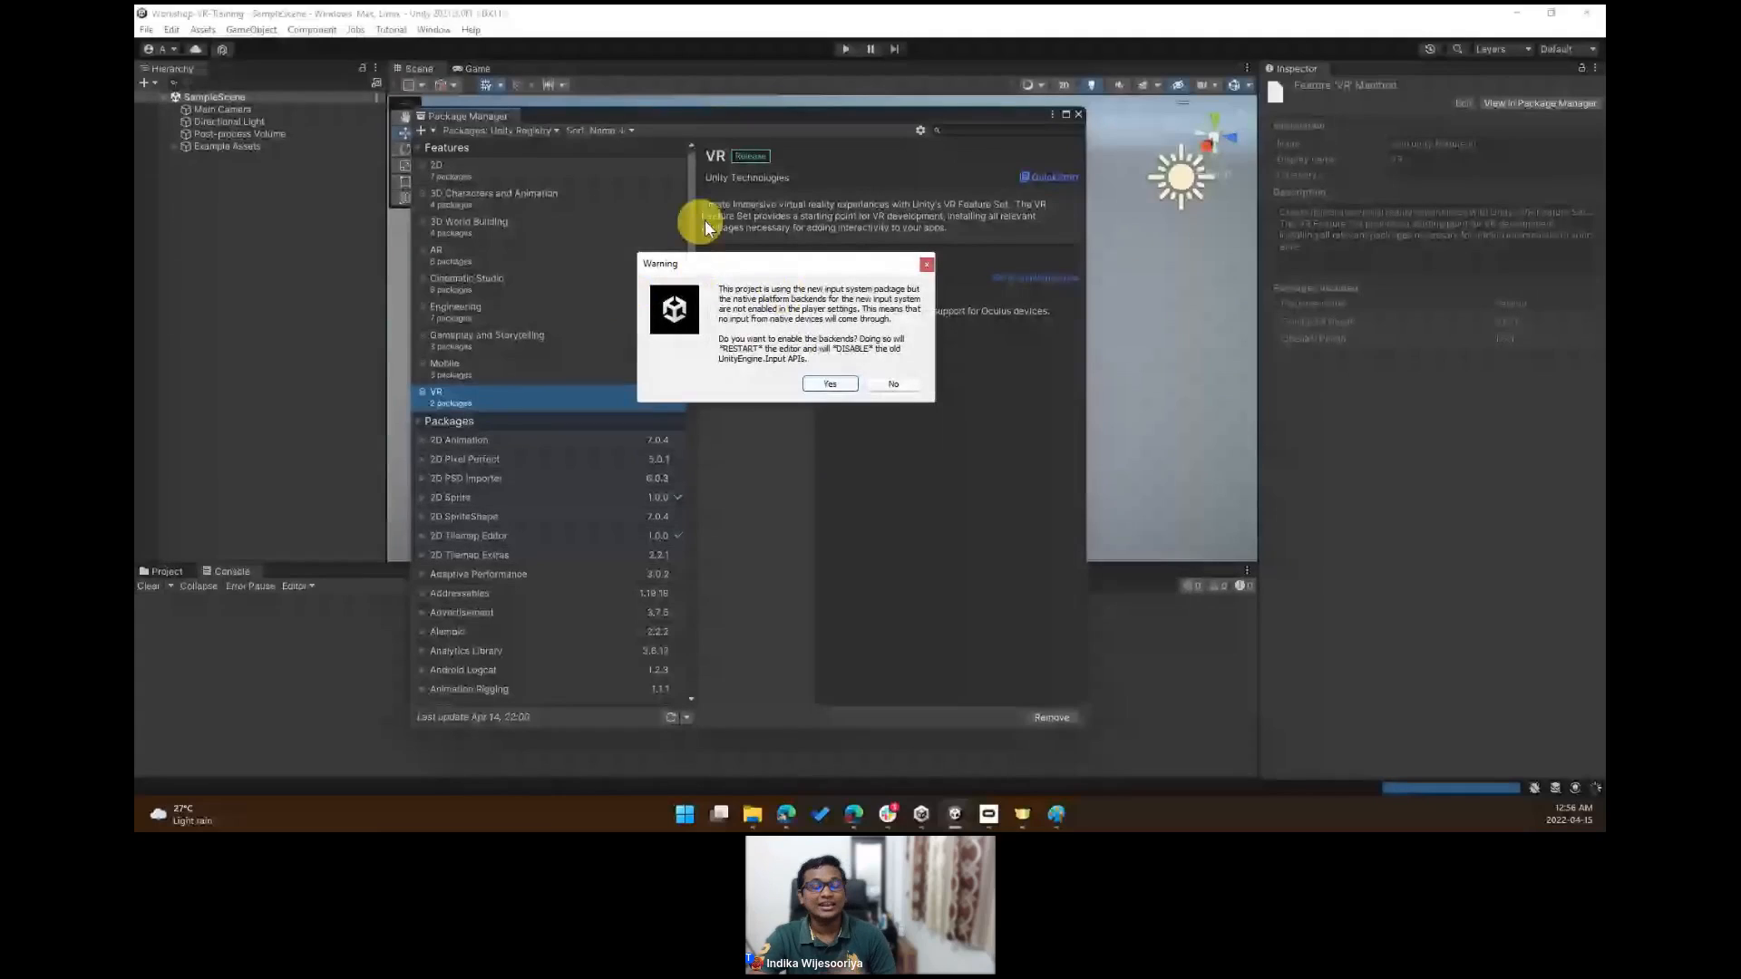
pyautogui.click(827, 384)
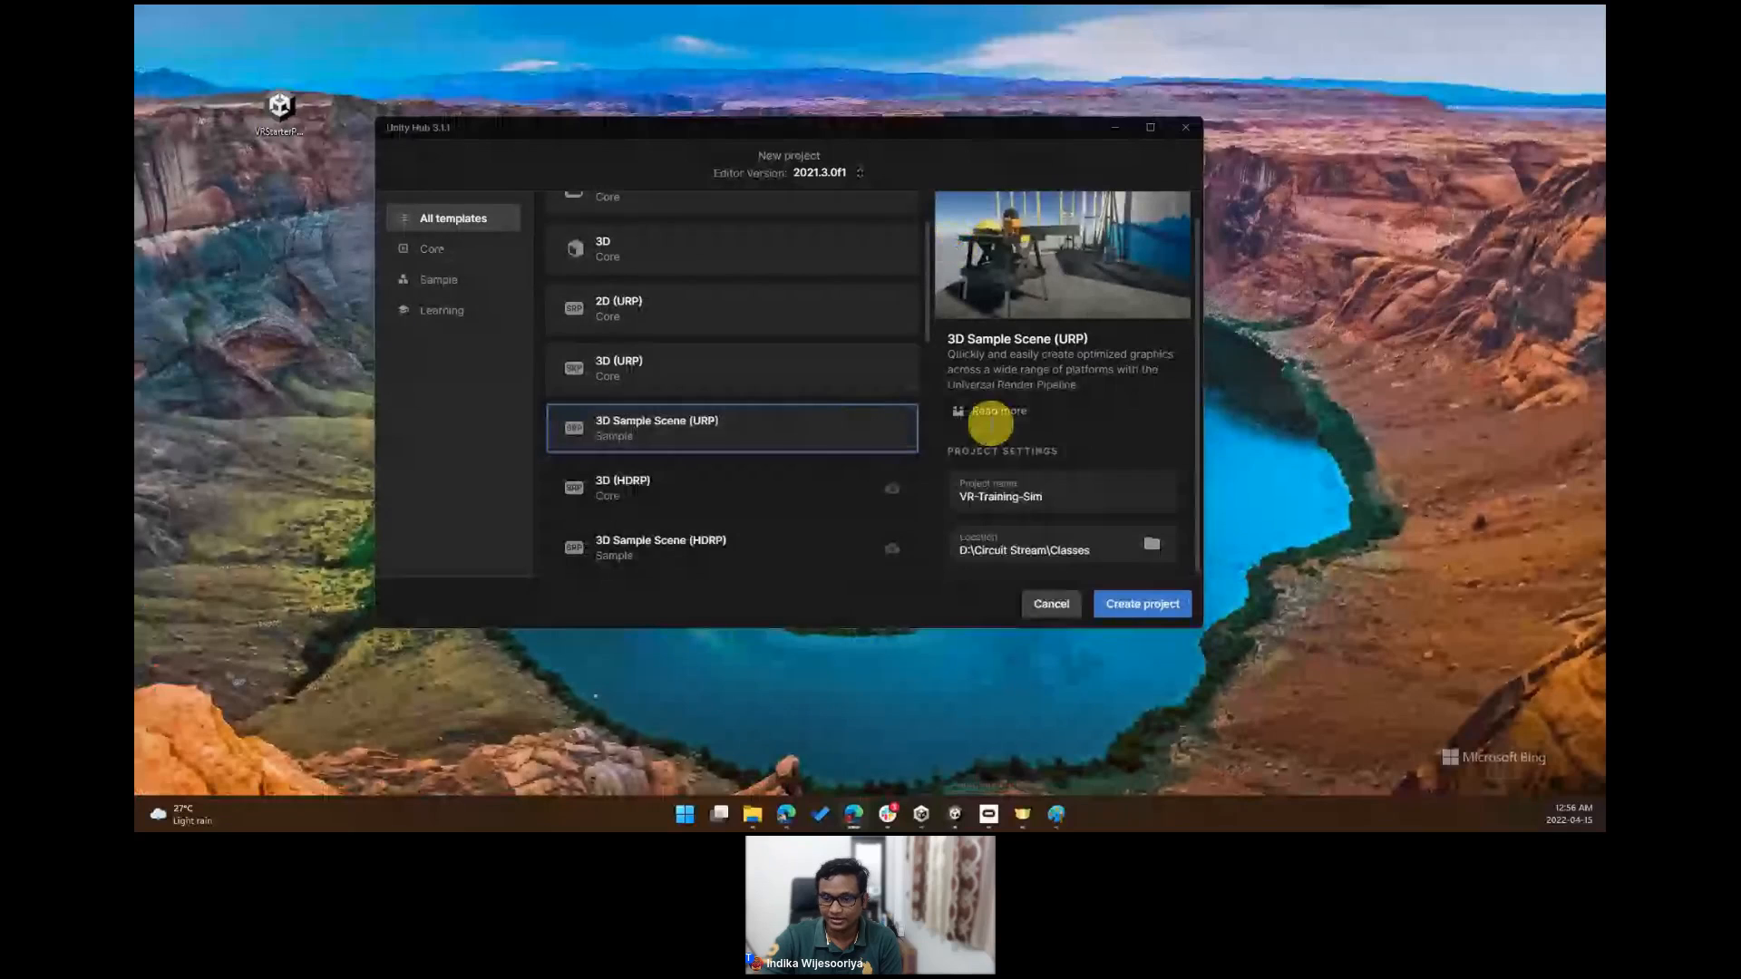
# - Reopen the VR feature set in the Package Manager and expand its included packages
pyautogui.moveTo(949, 828)
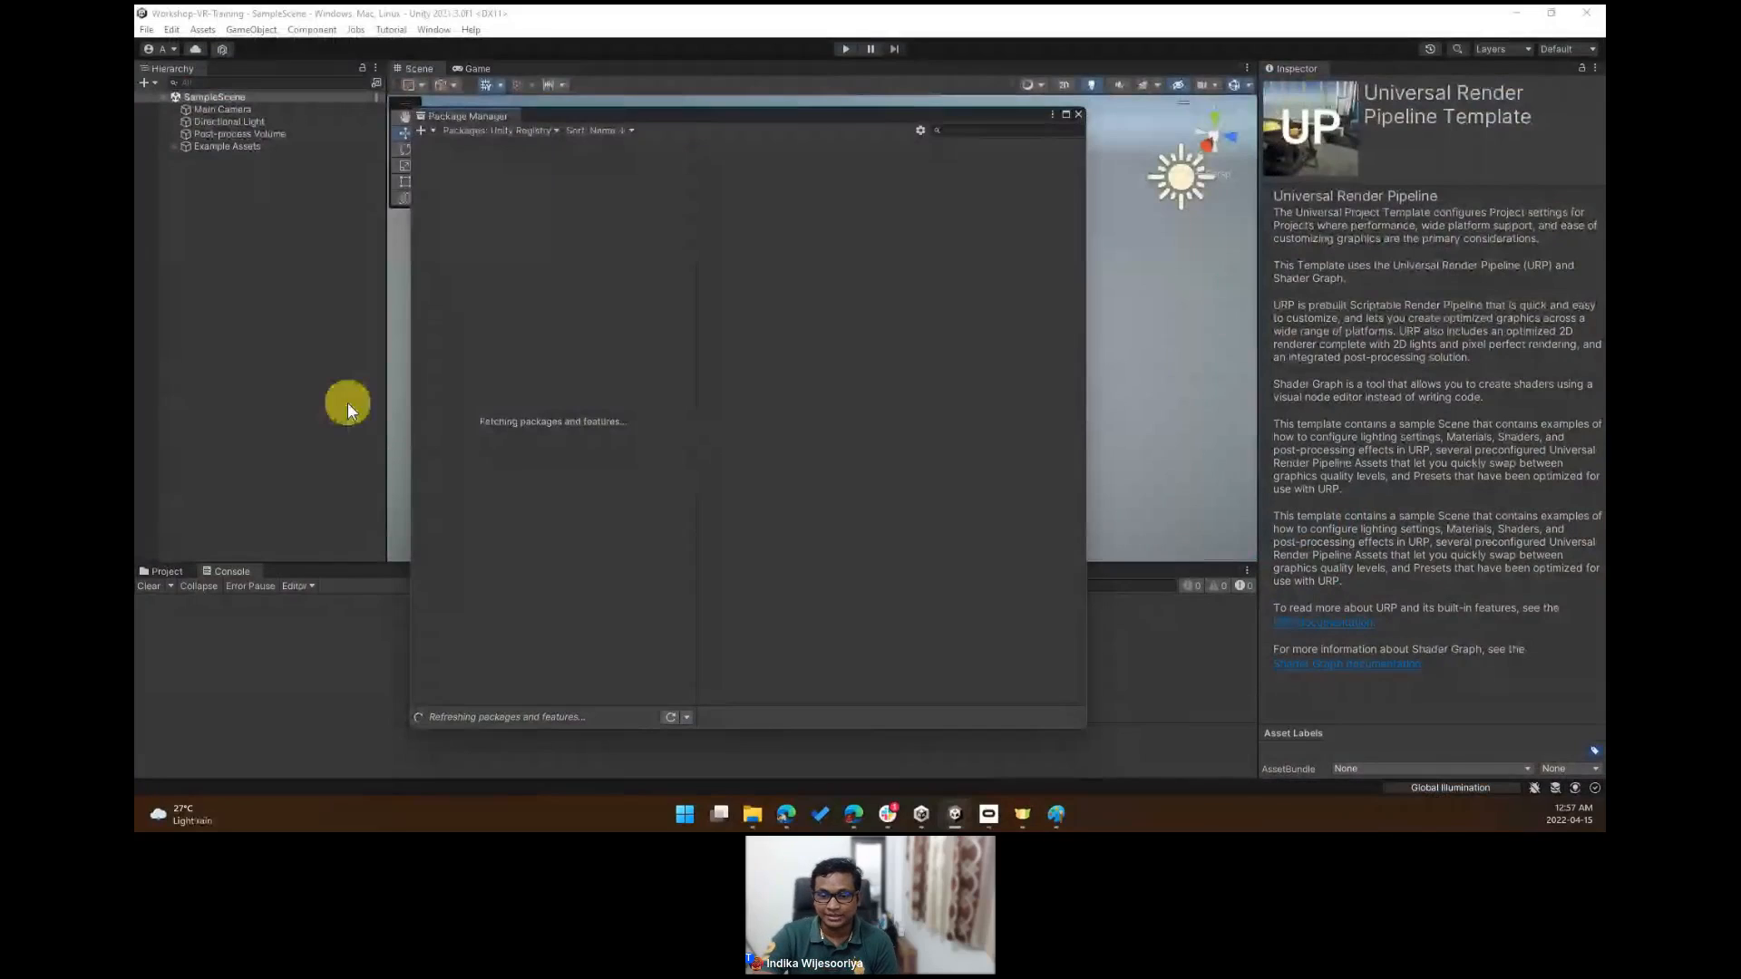
pyautogui.moveTo(627, 116)
pyautogui.mouseDown()
pyautogui.moveTo(614, 74)
pyautogui.moveTo(541, 104)
pyautogui.moveTo(645, 100)
pyautogui.mouseUp()
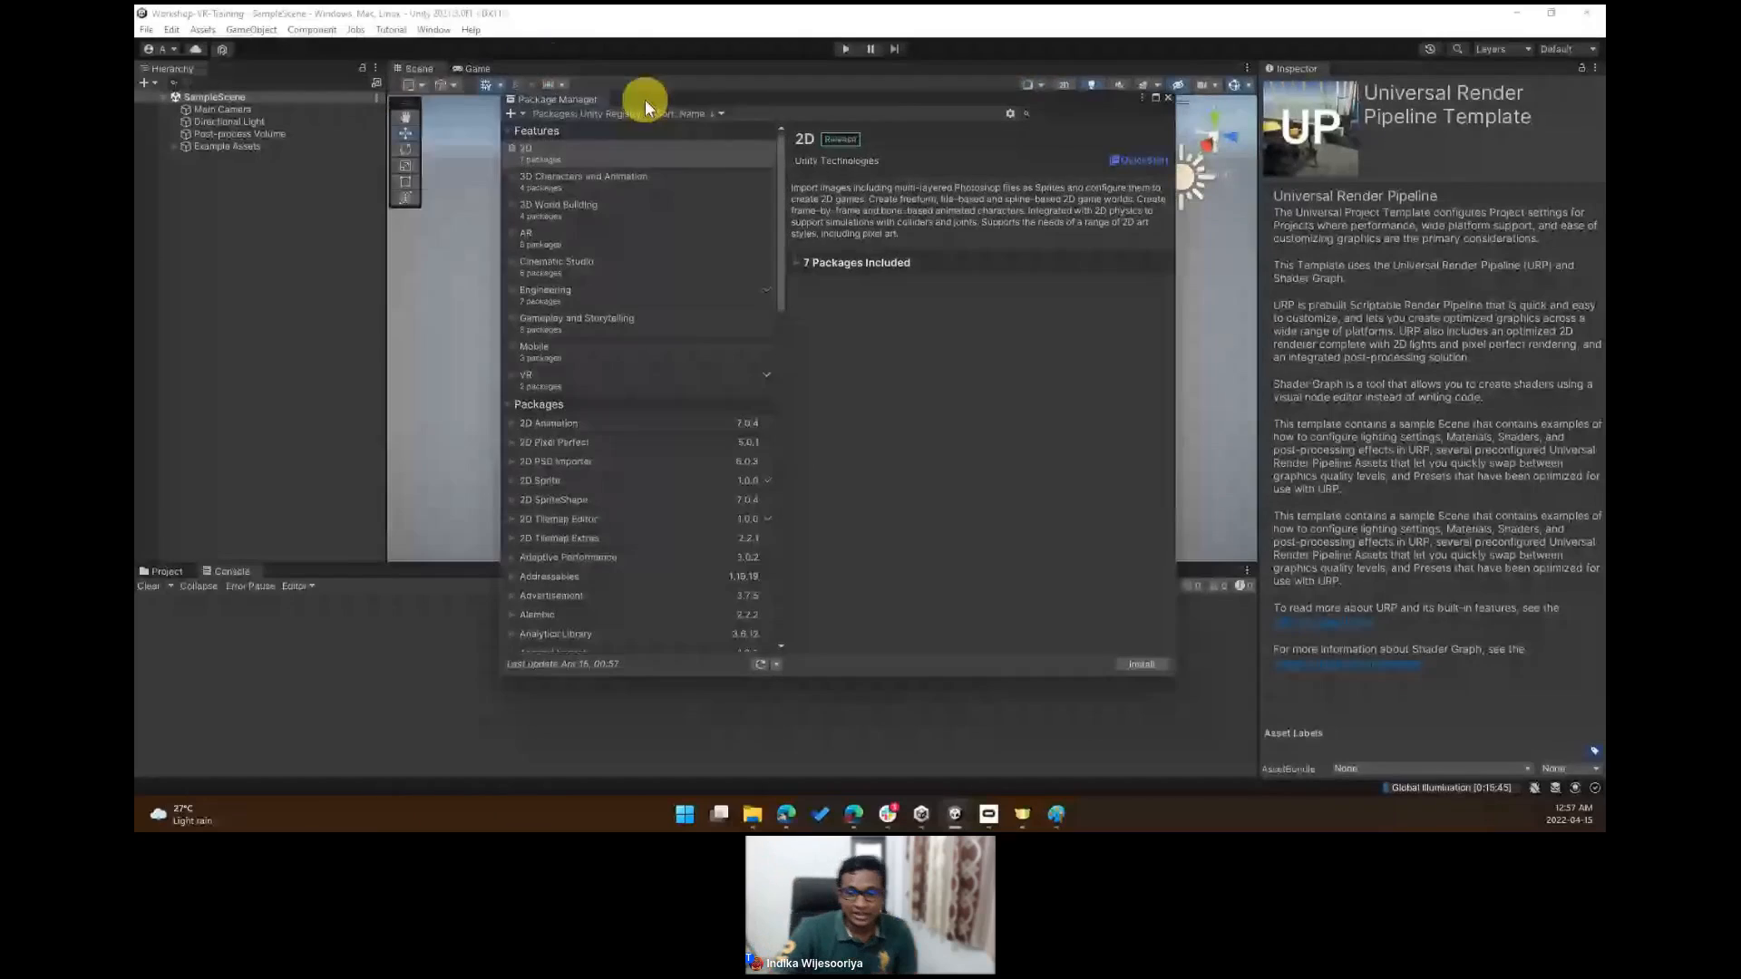
pyautogui.click(644, 377)
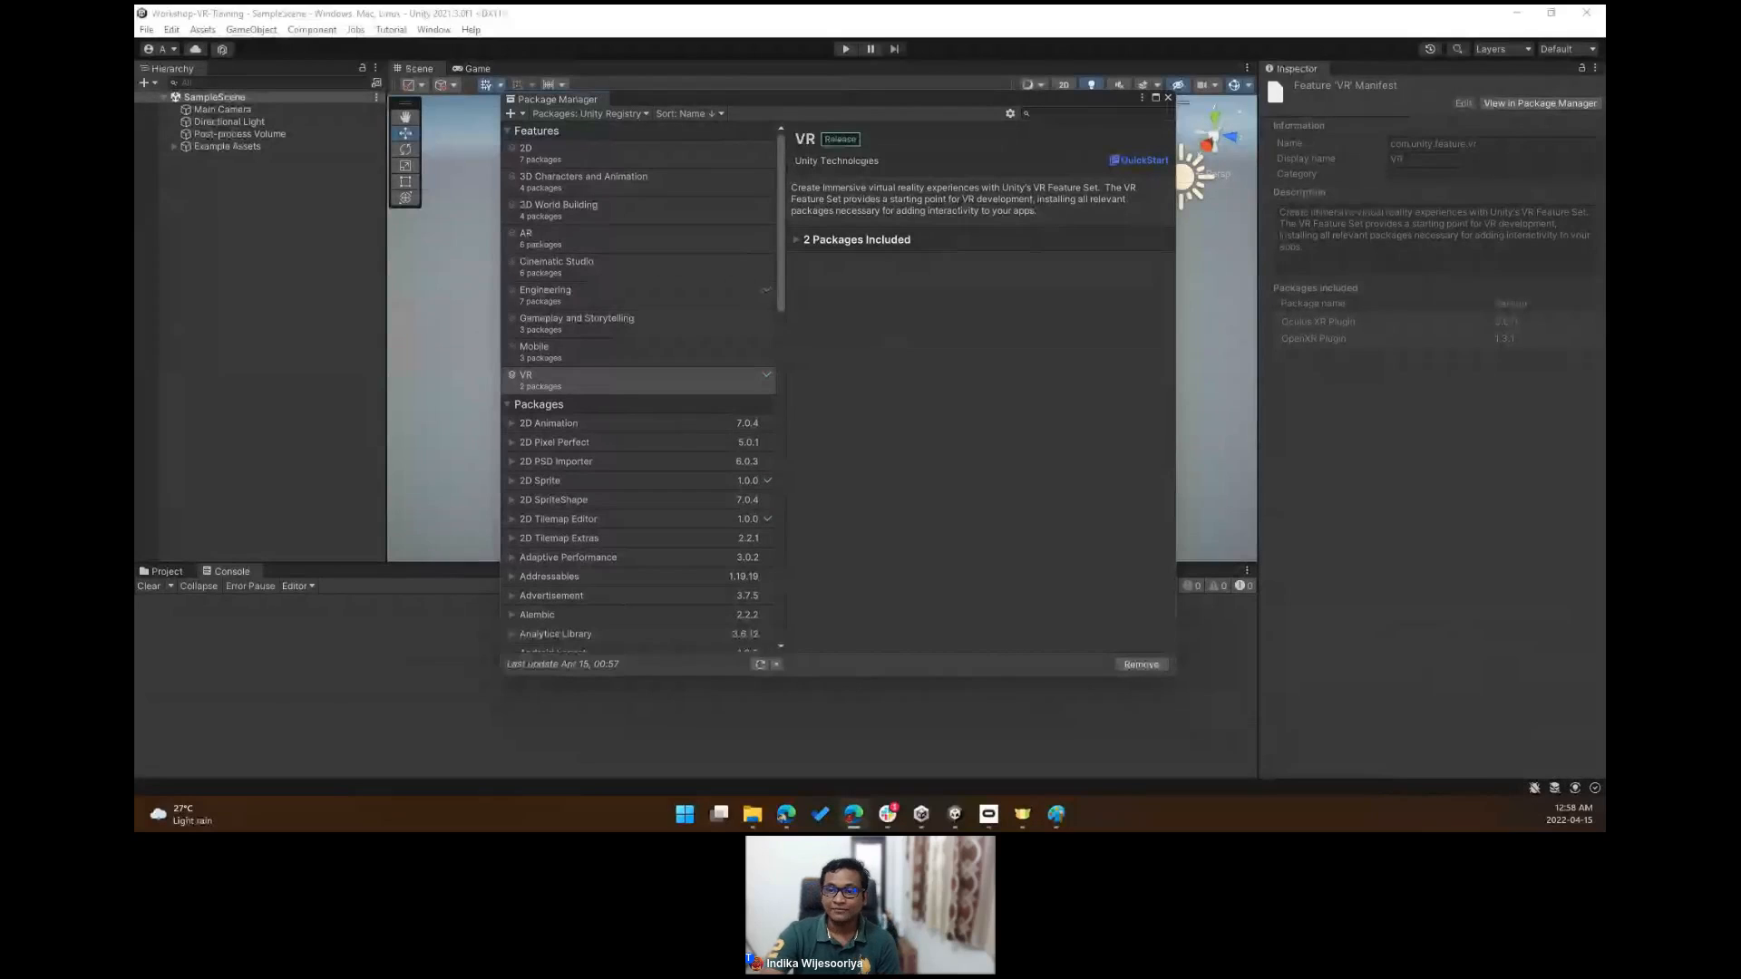
pyautogui.click(797, 240)
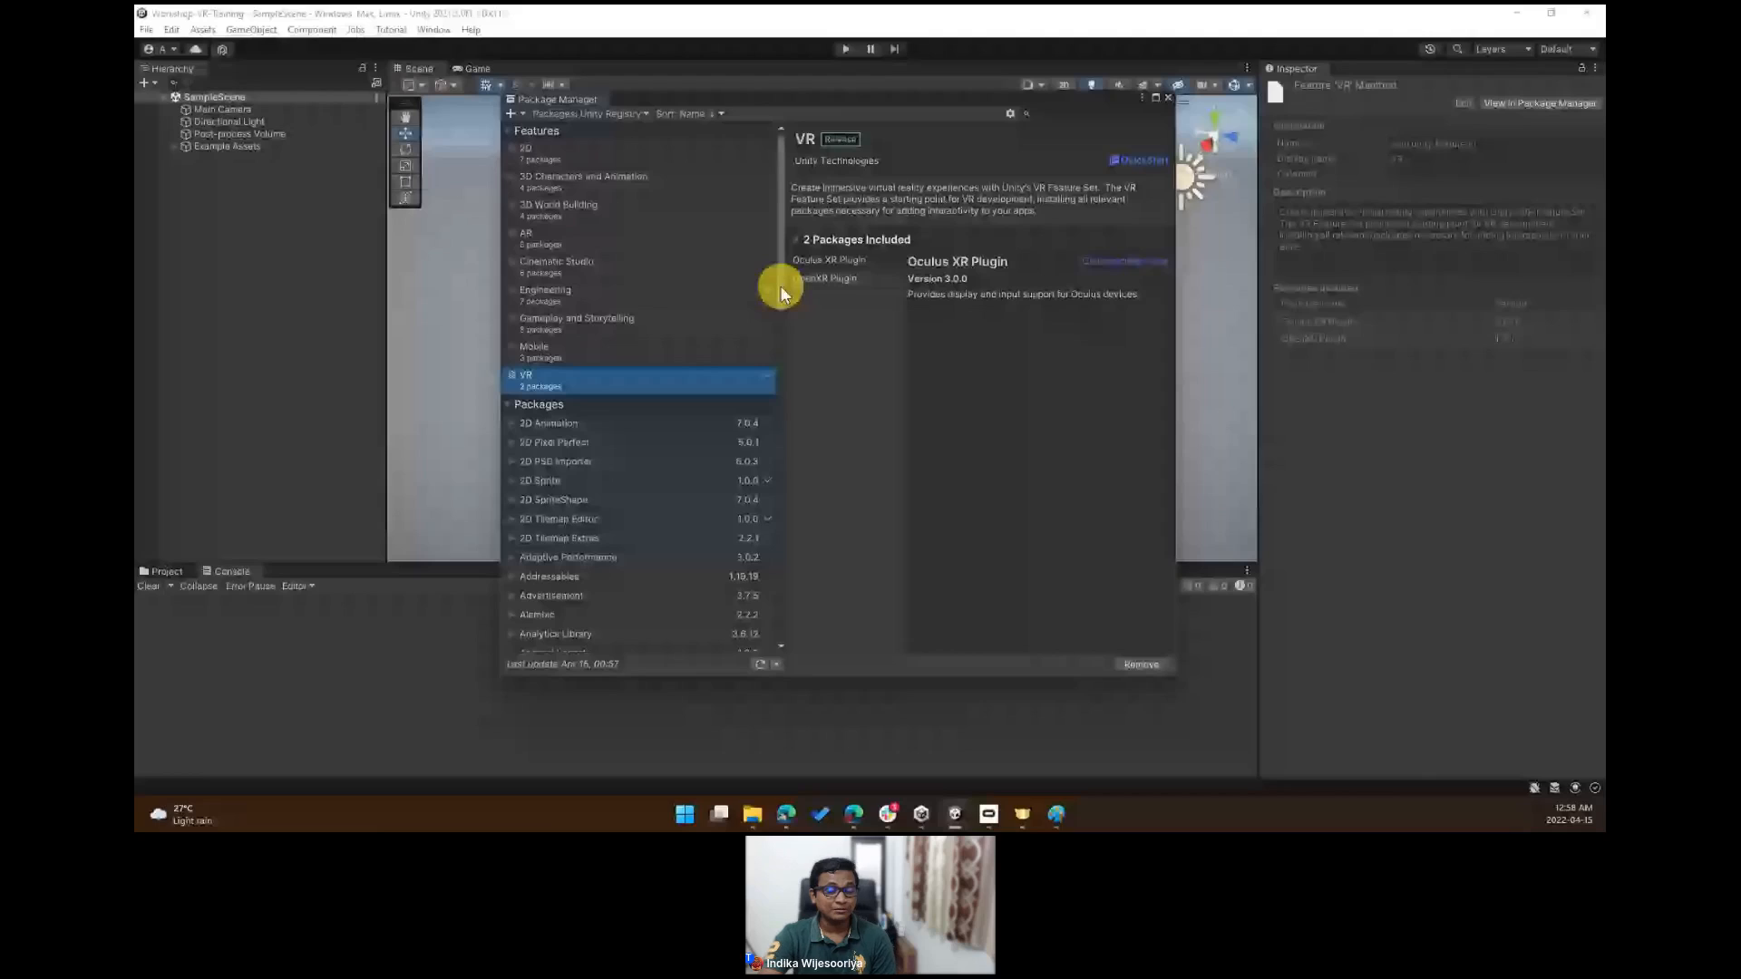
# - Scroll through the Unity Registry packages and inspect WebGL Publisher and XR Plugin Management
pyautogui.scroll(-3, 784, 295)
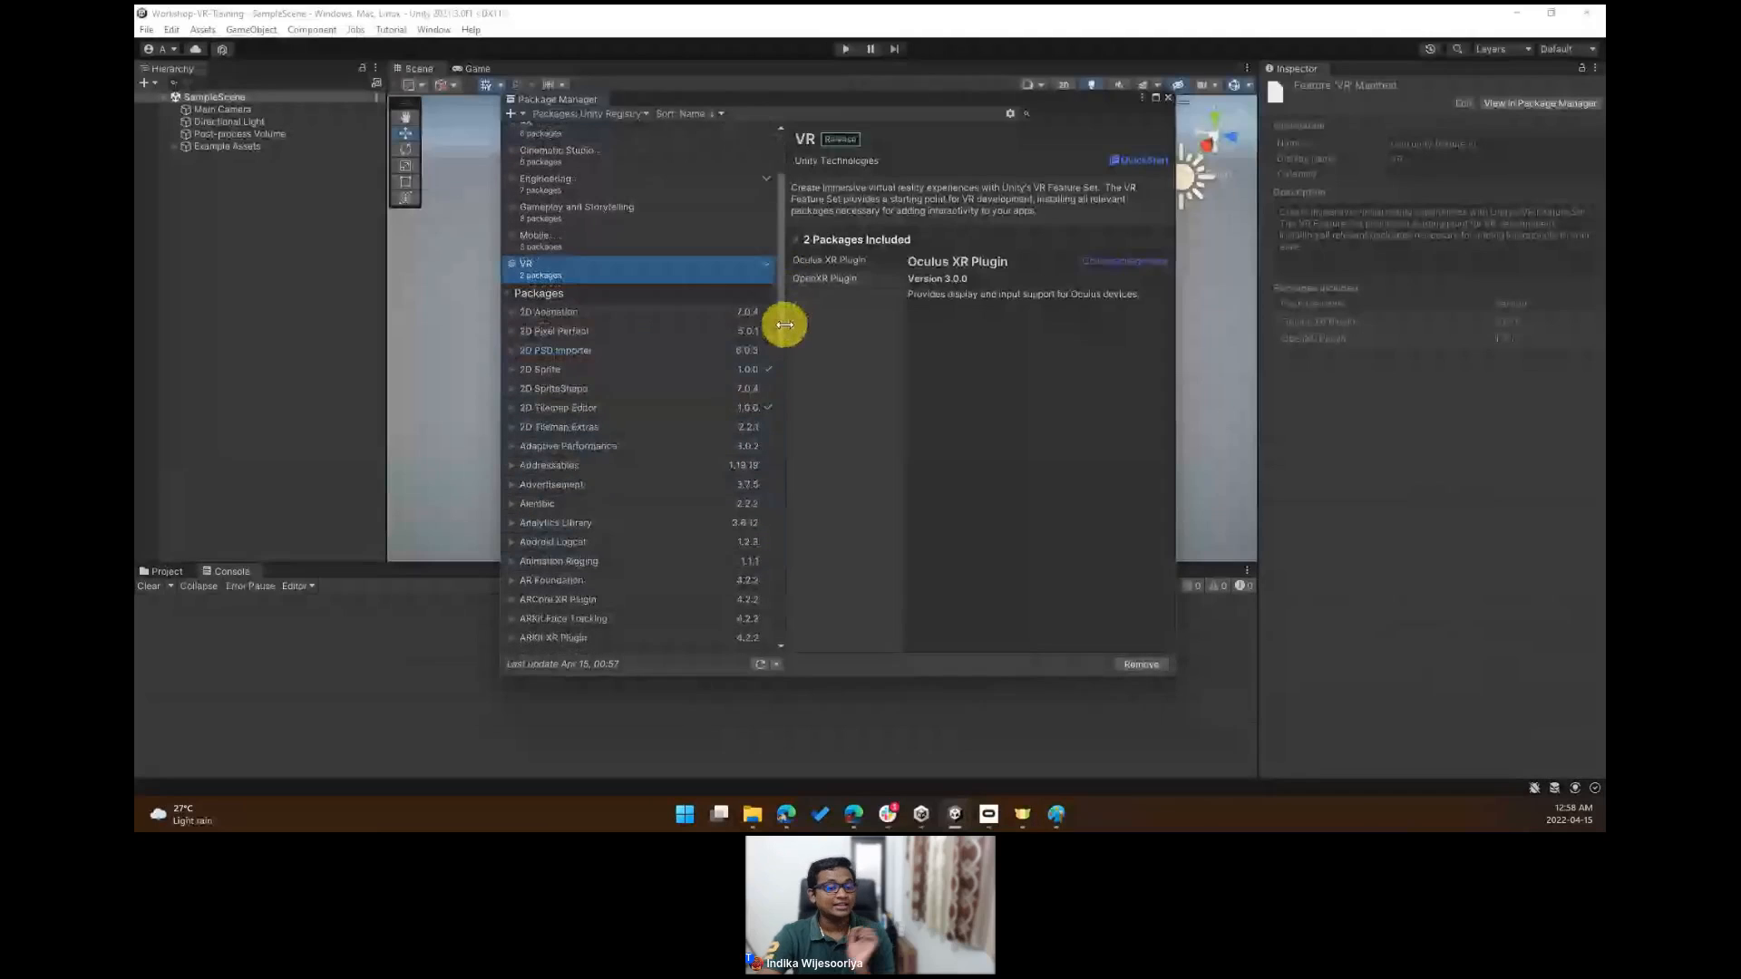
pyautogui.scroll(-1, 785, 326)
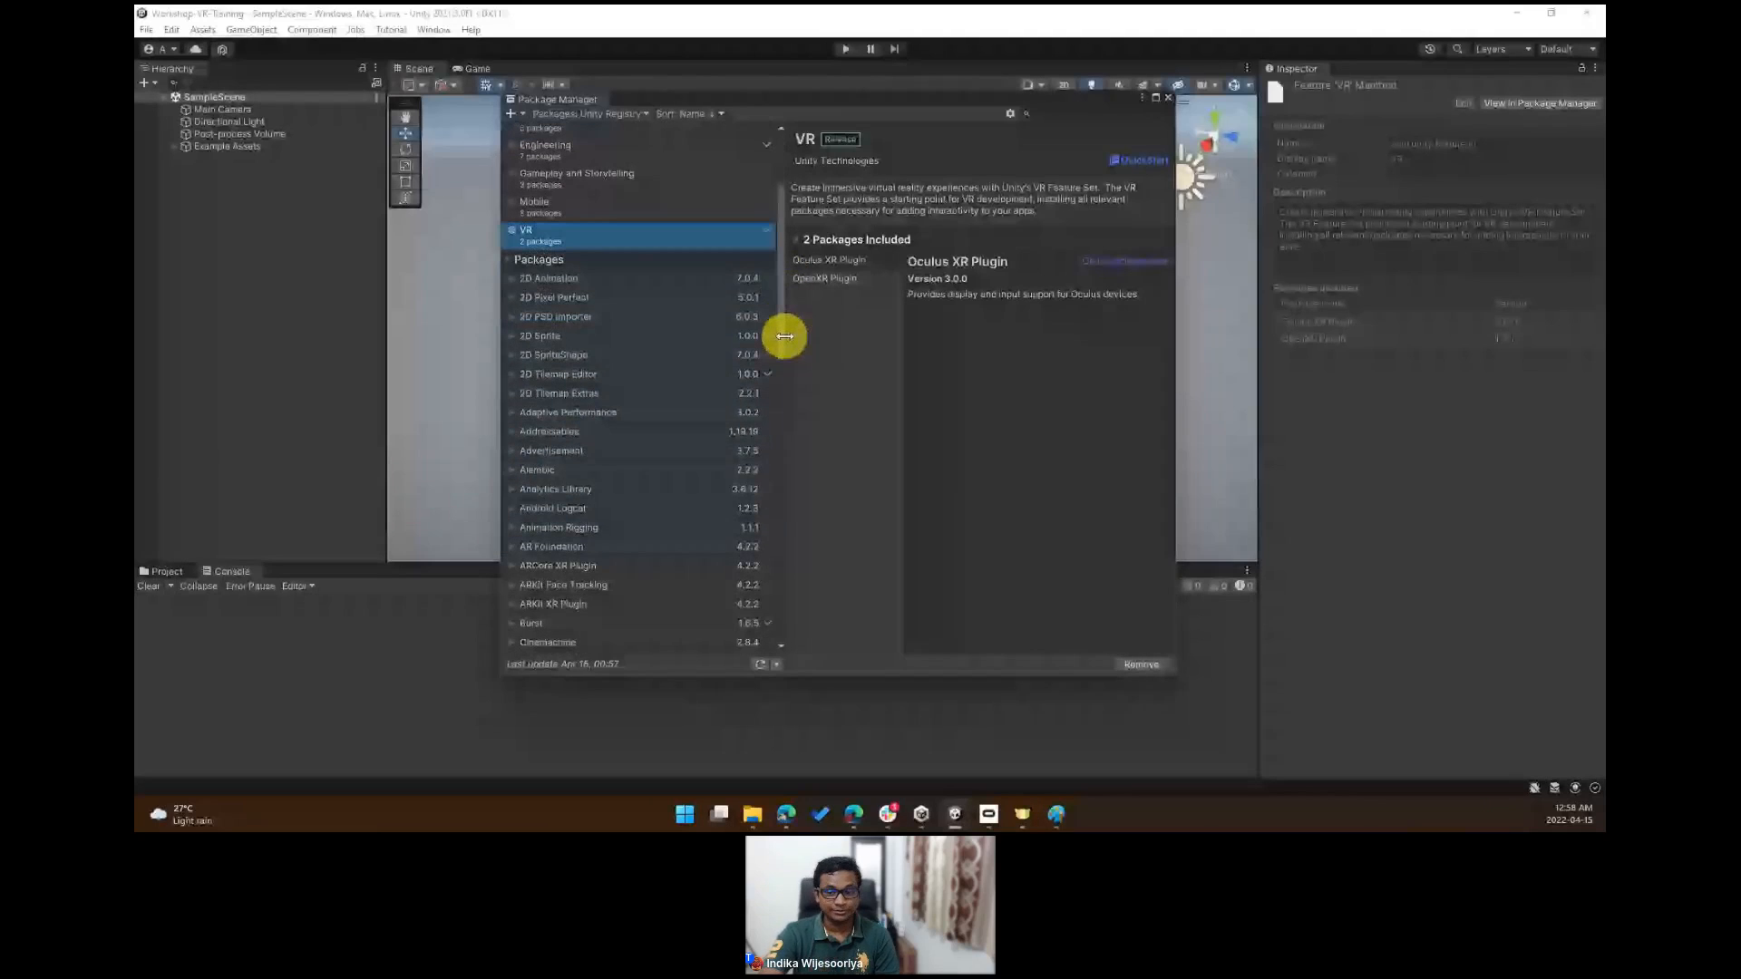
pyautogui.scroll(-1, 785, 336)
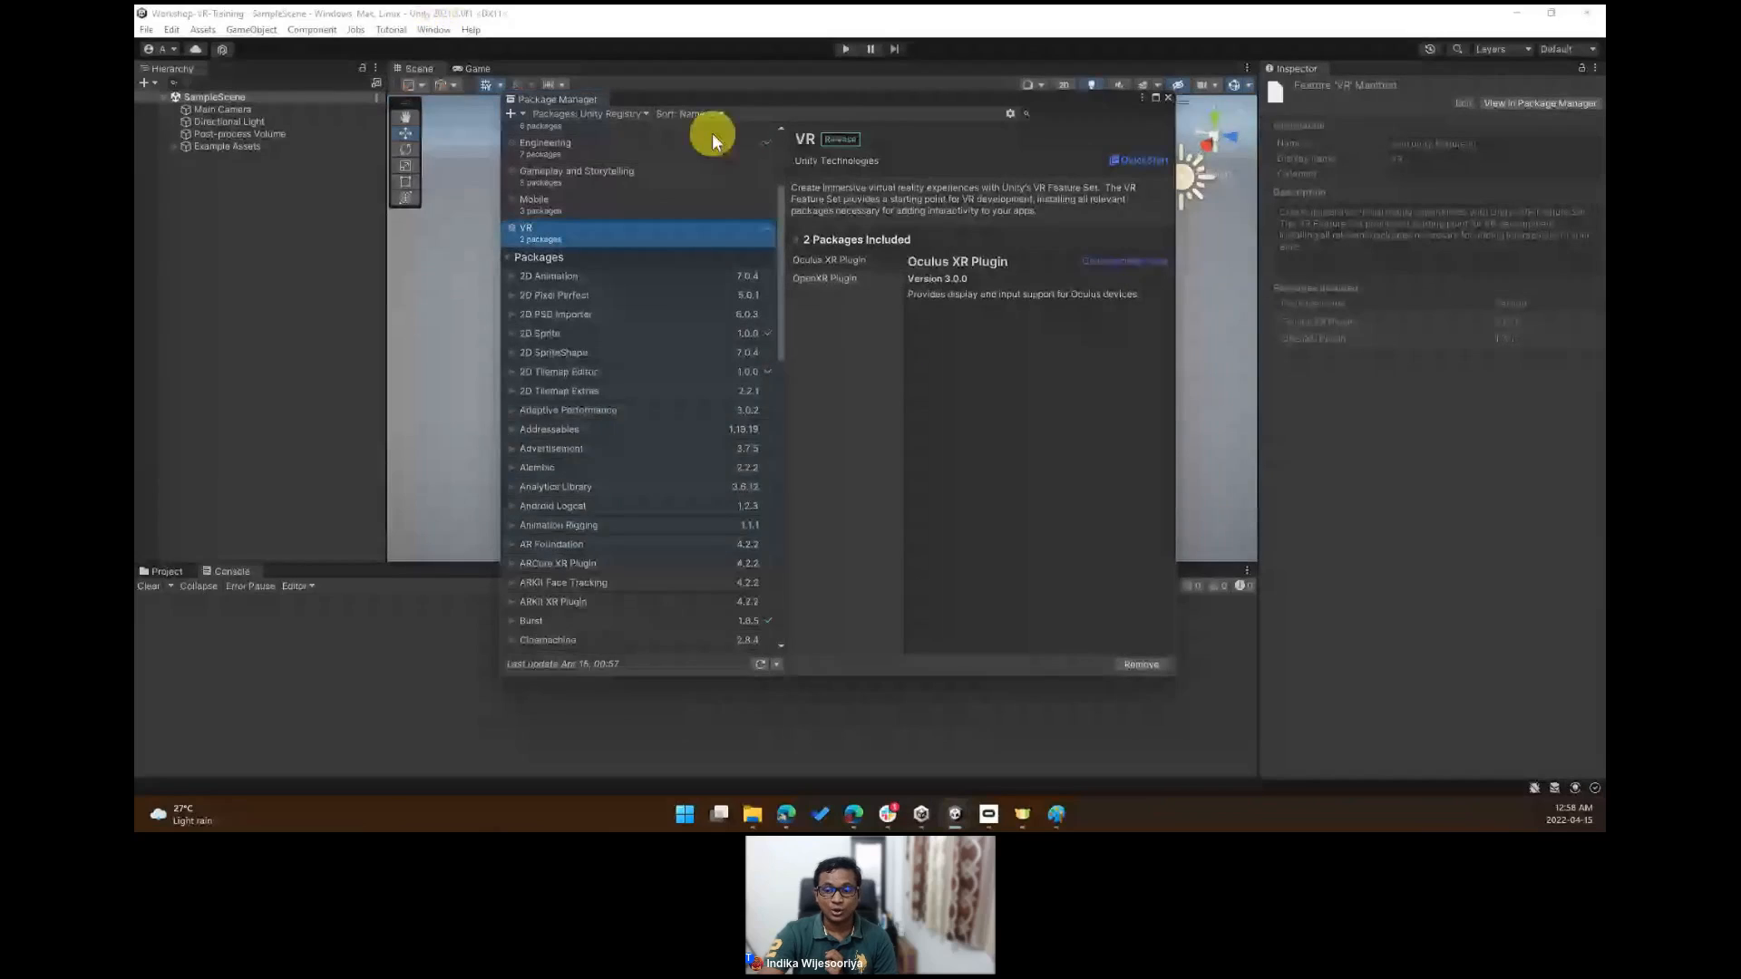
pyautogui.moveTo(778, 214); pyautogui.dragTo(776, 526)
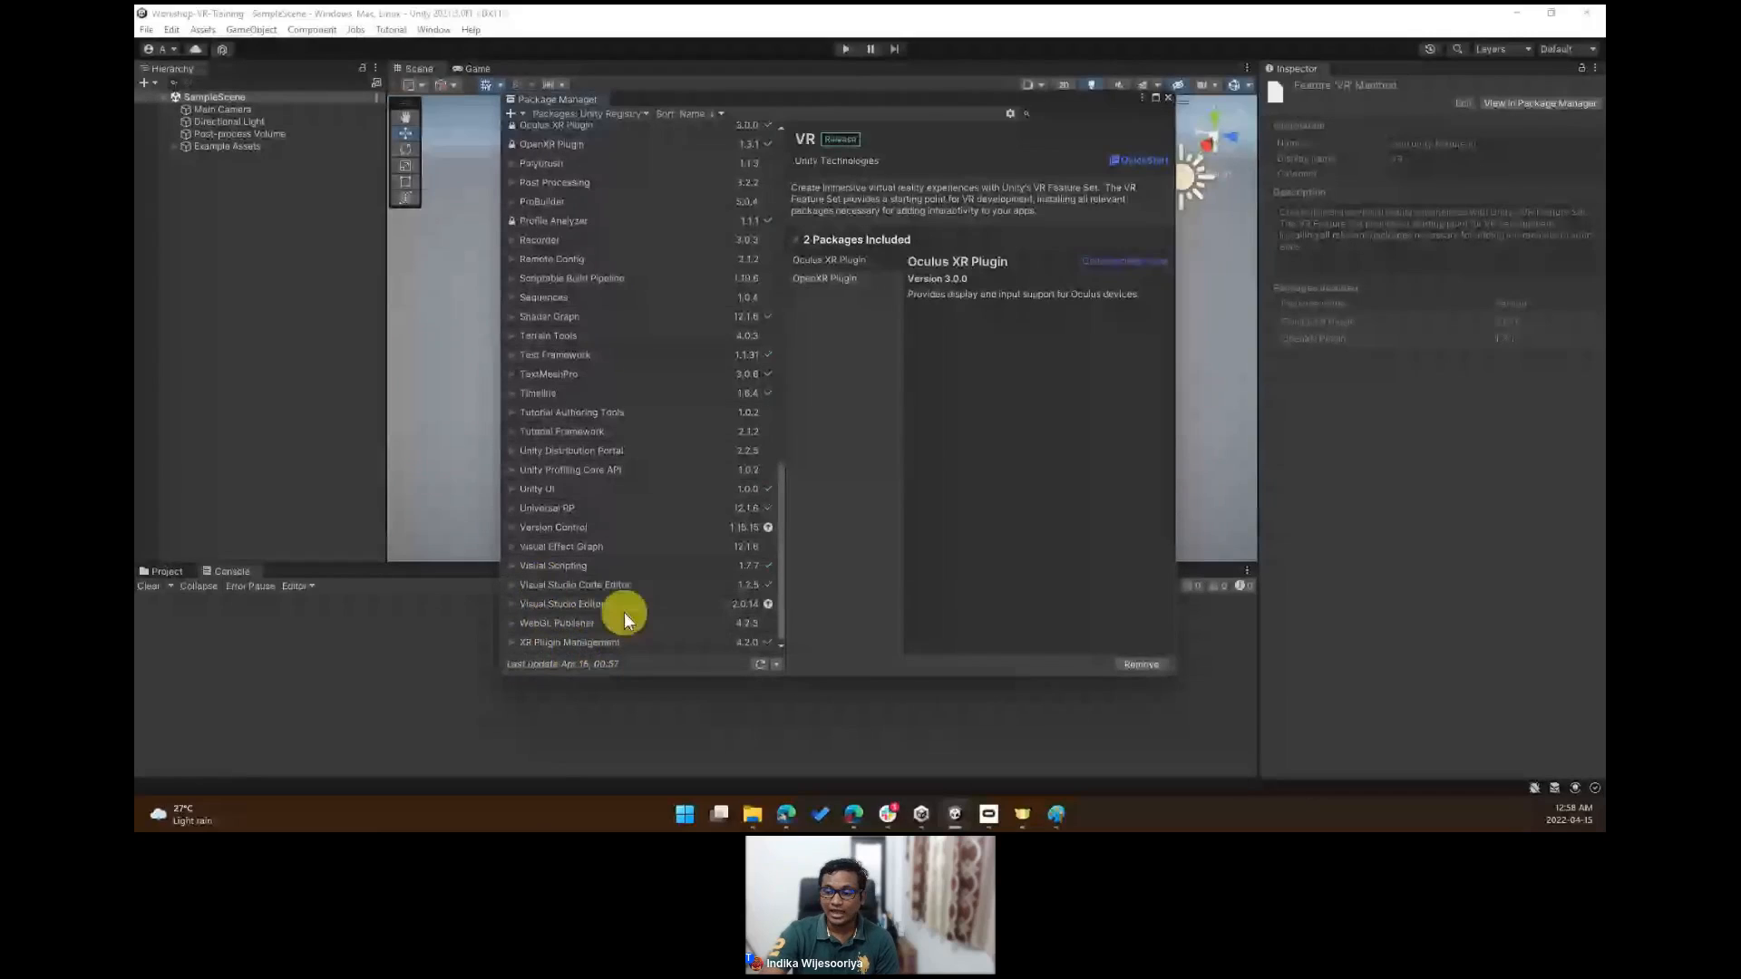
pyautogui.click(543, 625)
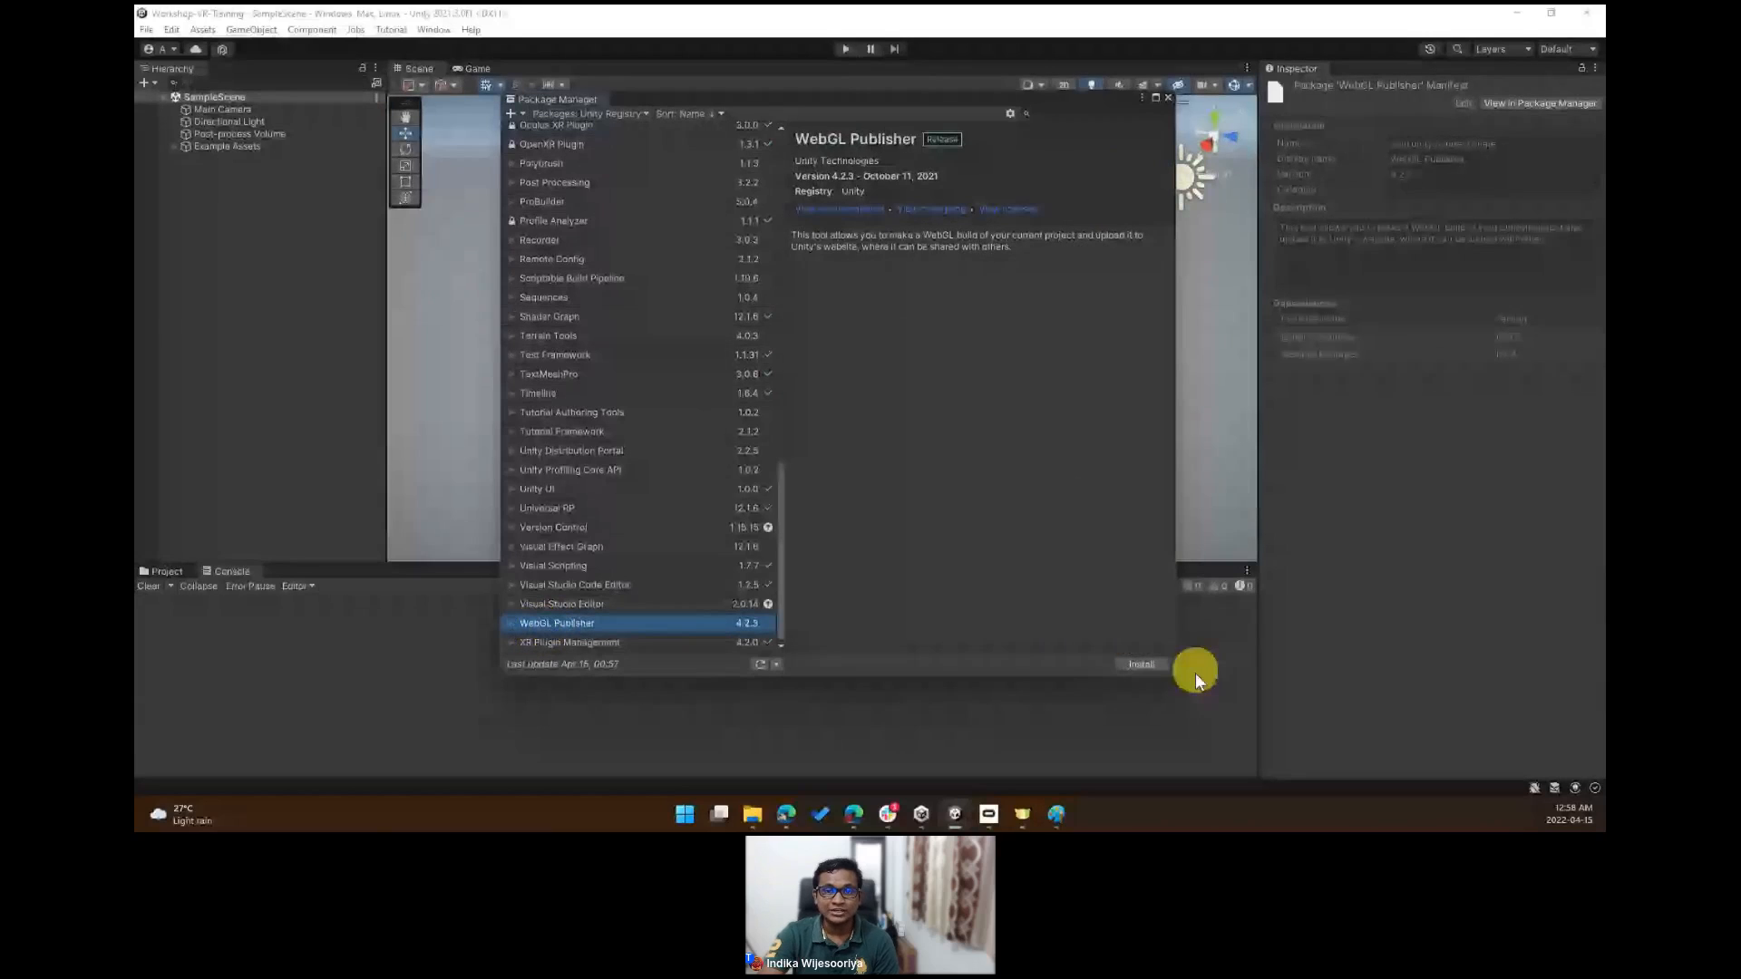
pyautogui.click(595, 644)
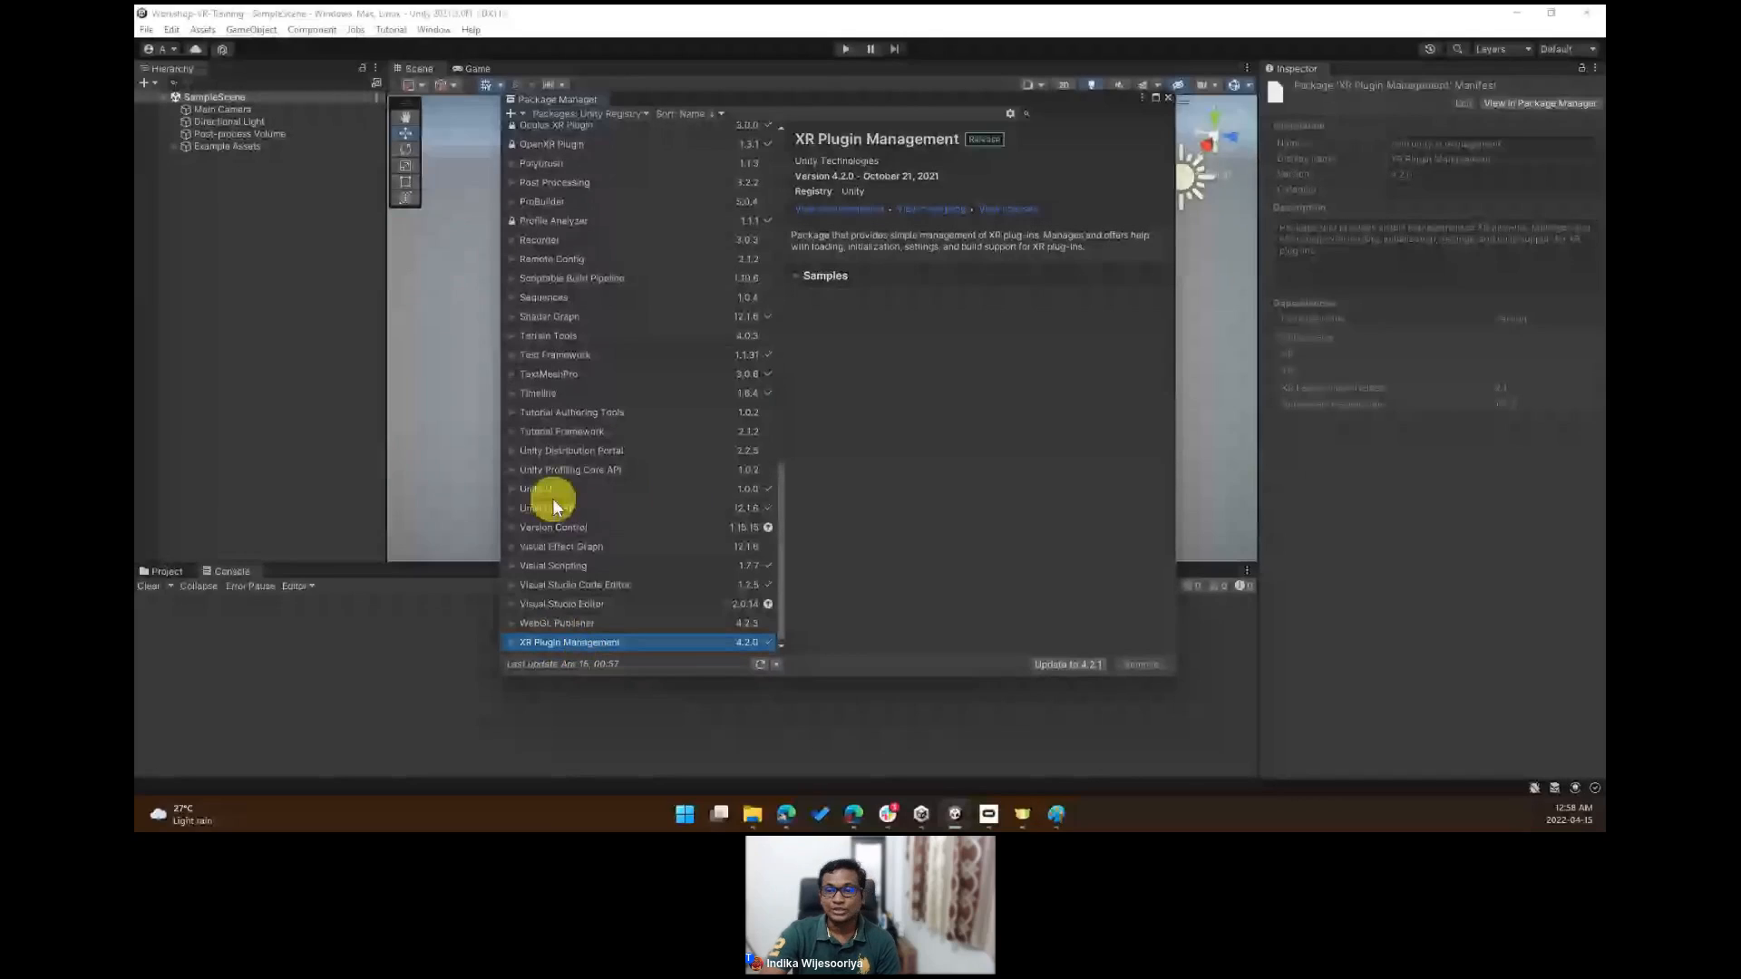
pyautogui.moveTo(819, 98); pyautogui.dragTo(740, 85)
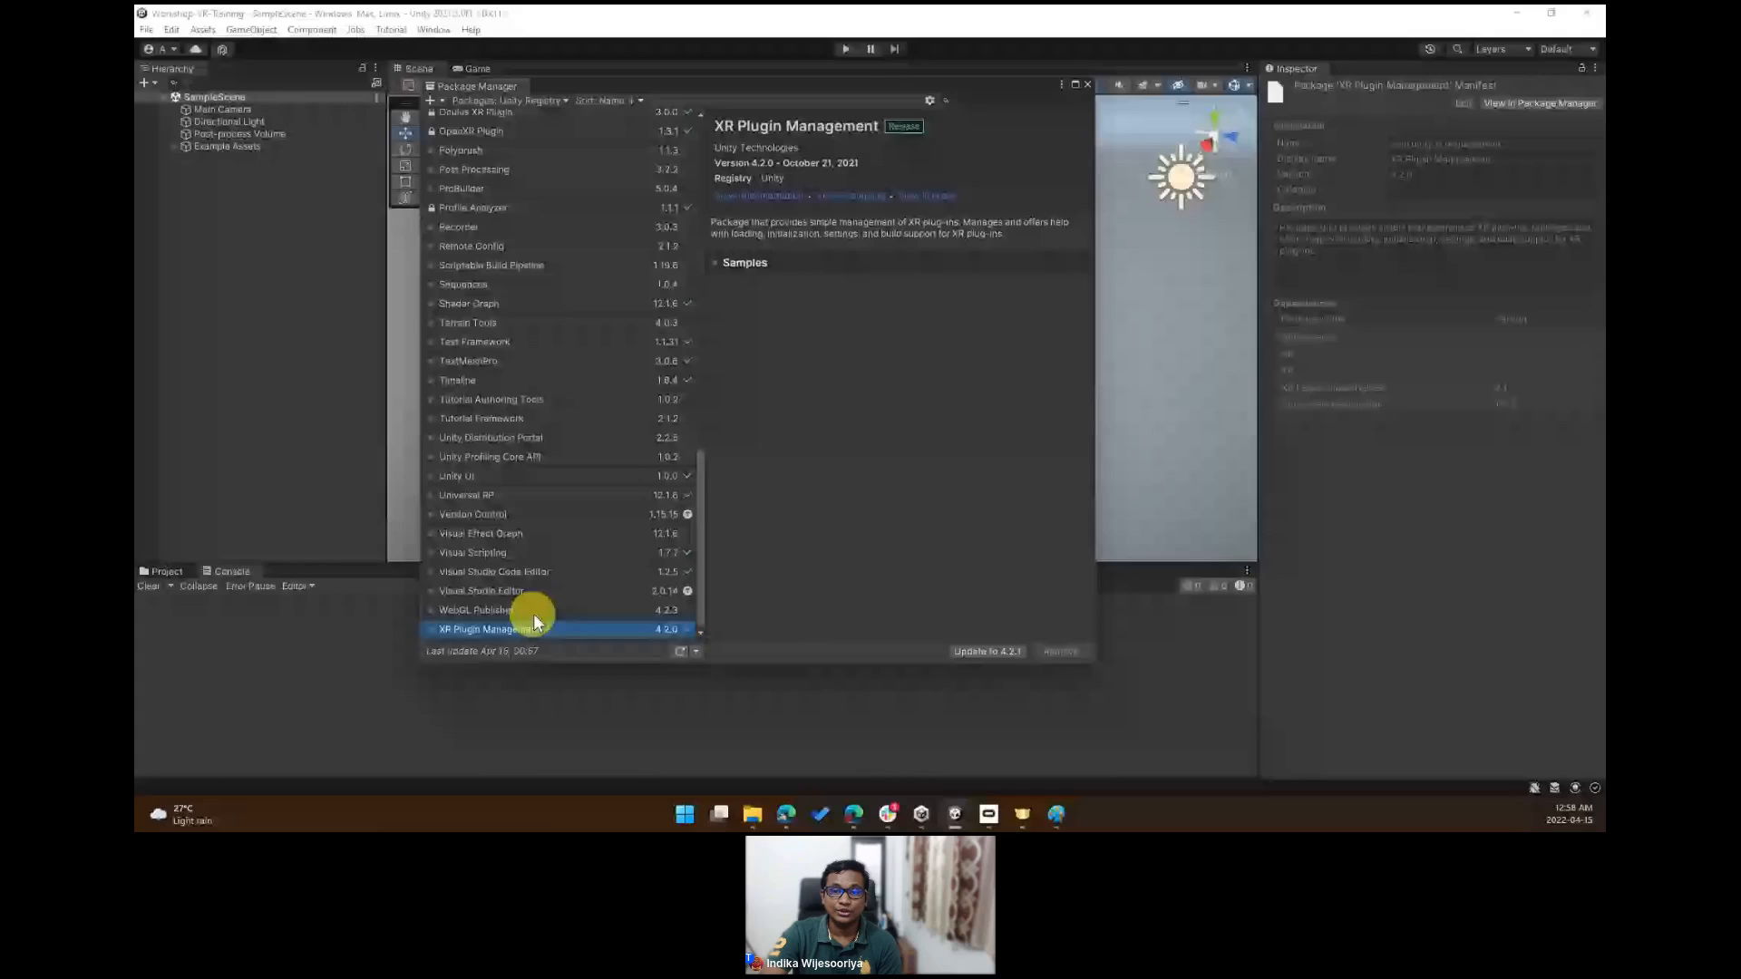
# - Try to add the package com.xr.interaction.toolkit by name
pyautogui.click(431, 100)
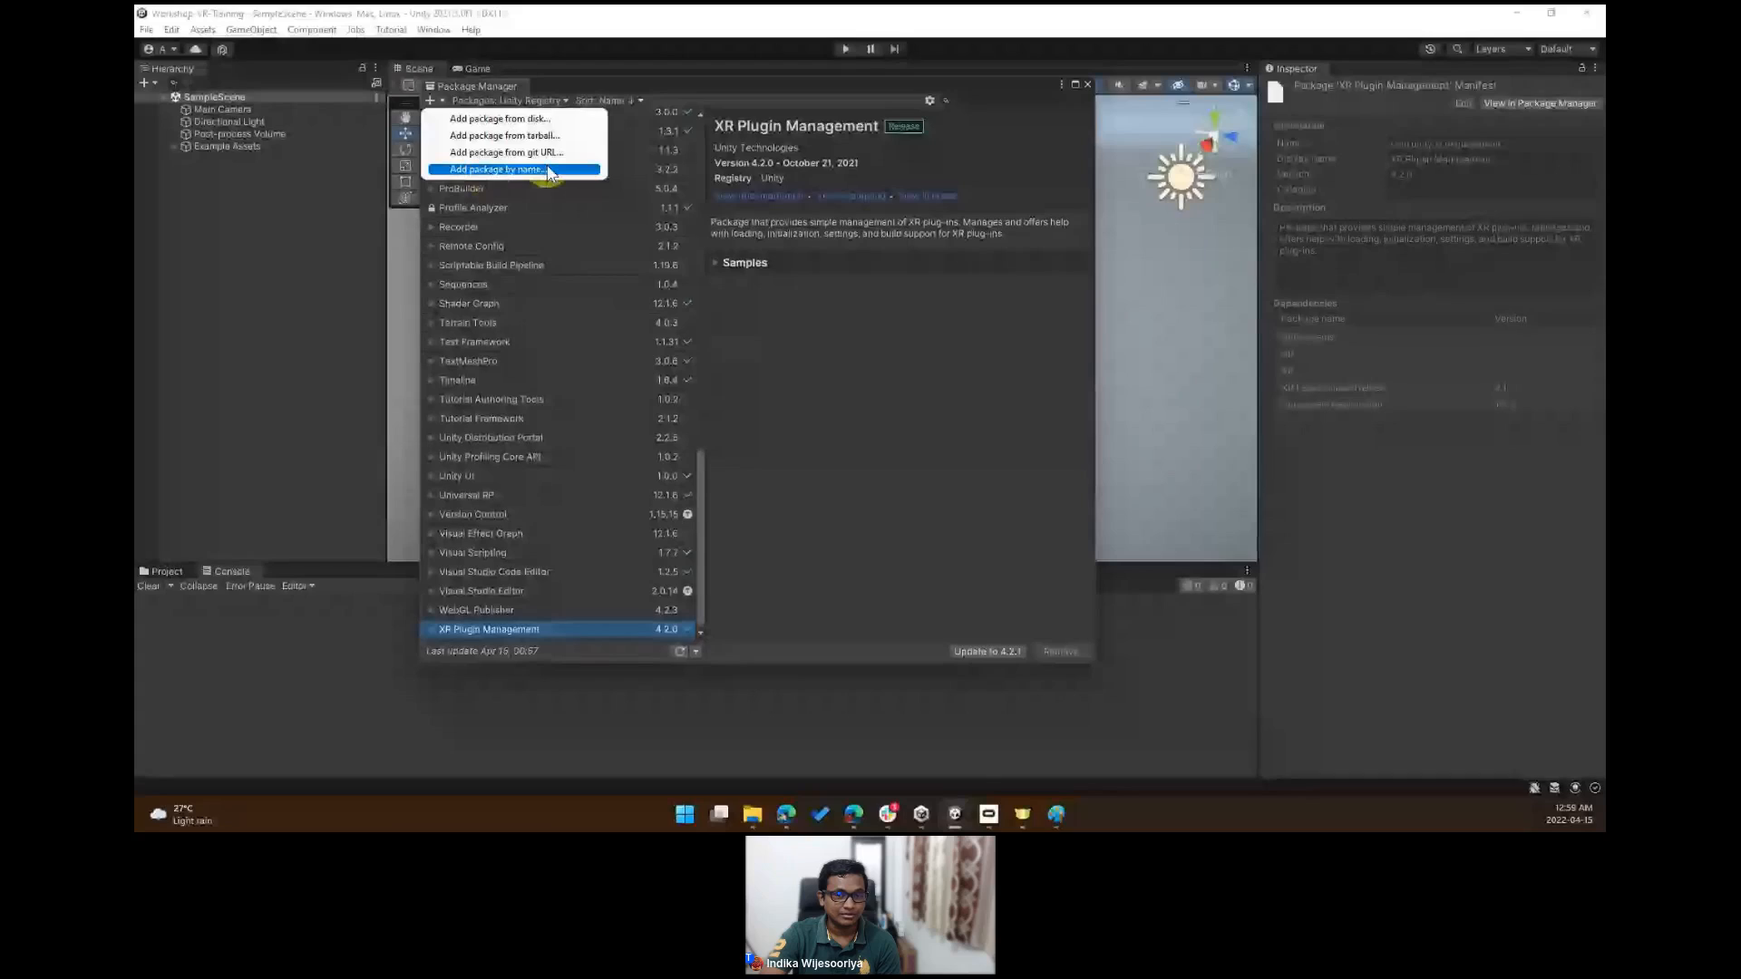
pyautogui.click(851, 443)
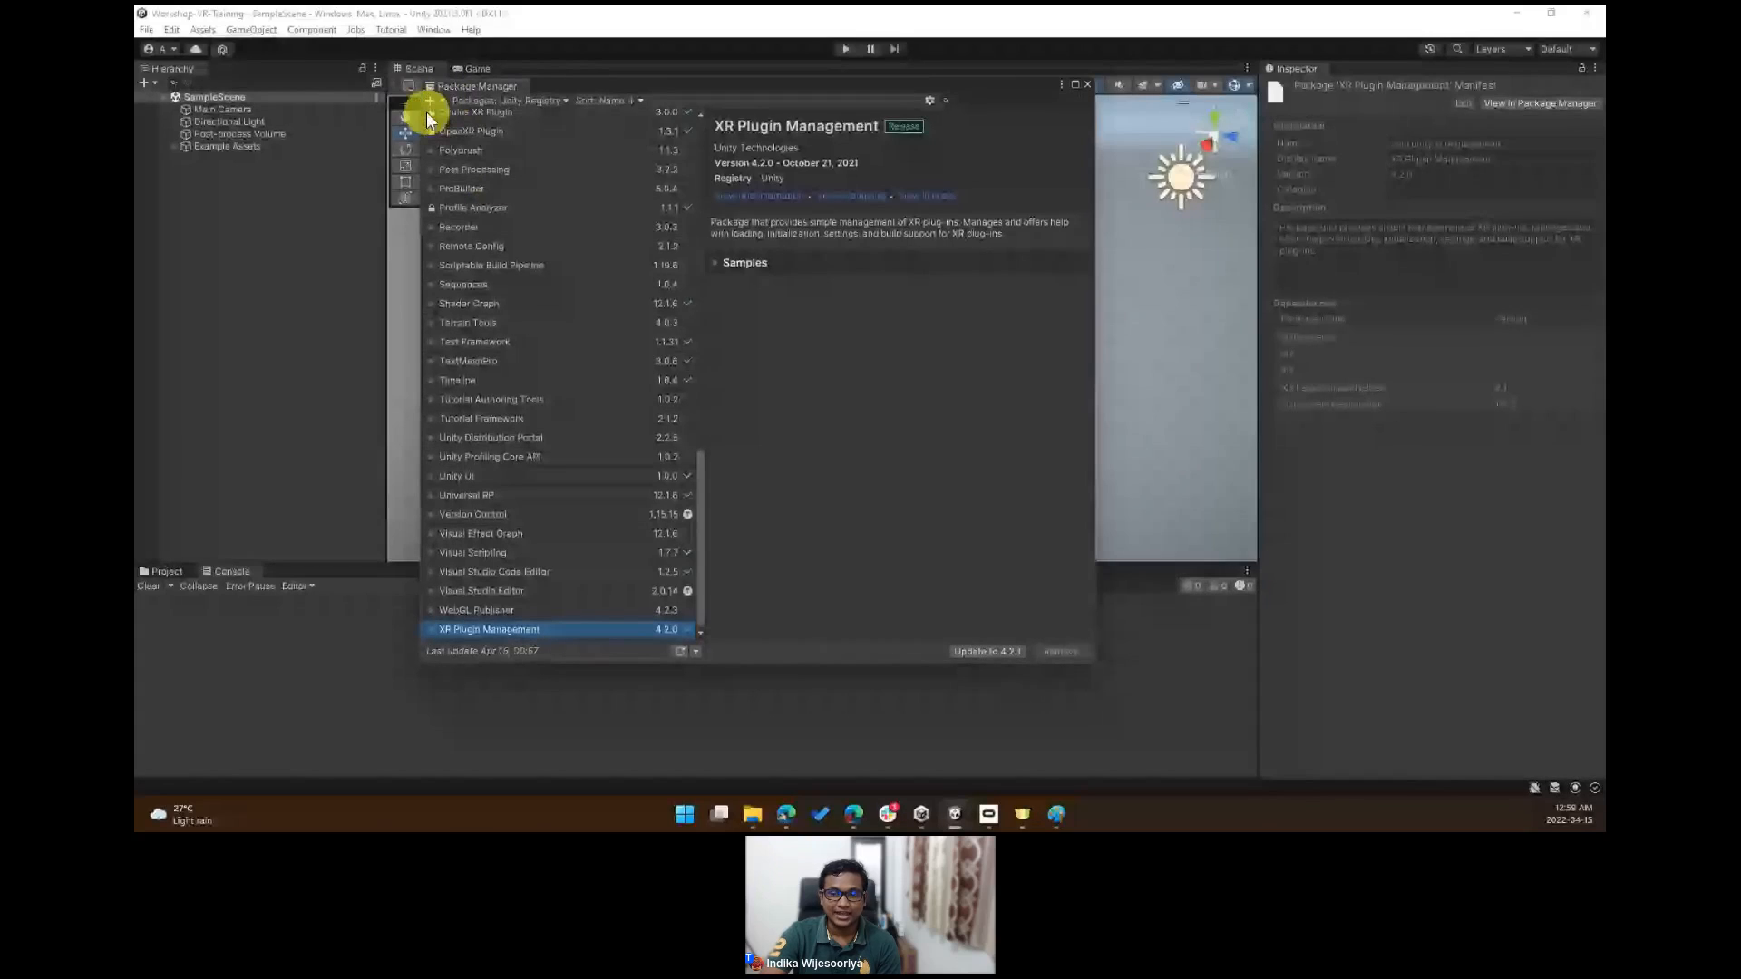
pyautogui.click(428, 102)
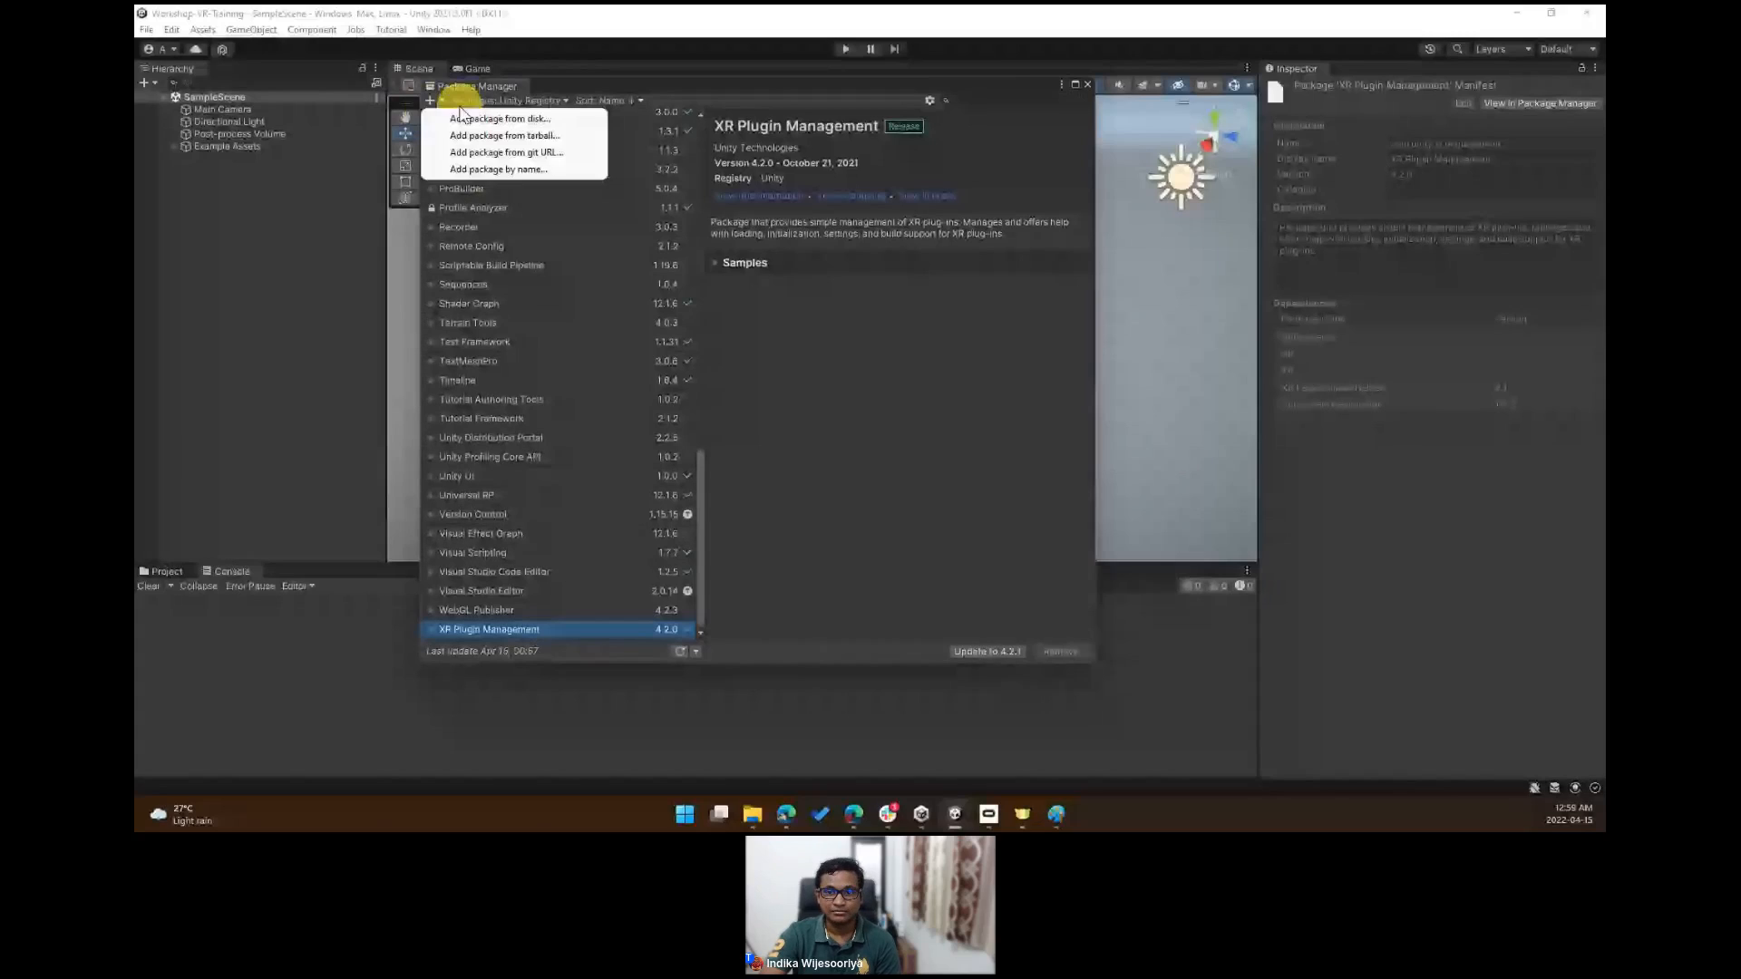
pyautogui.click(477, 168)
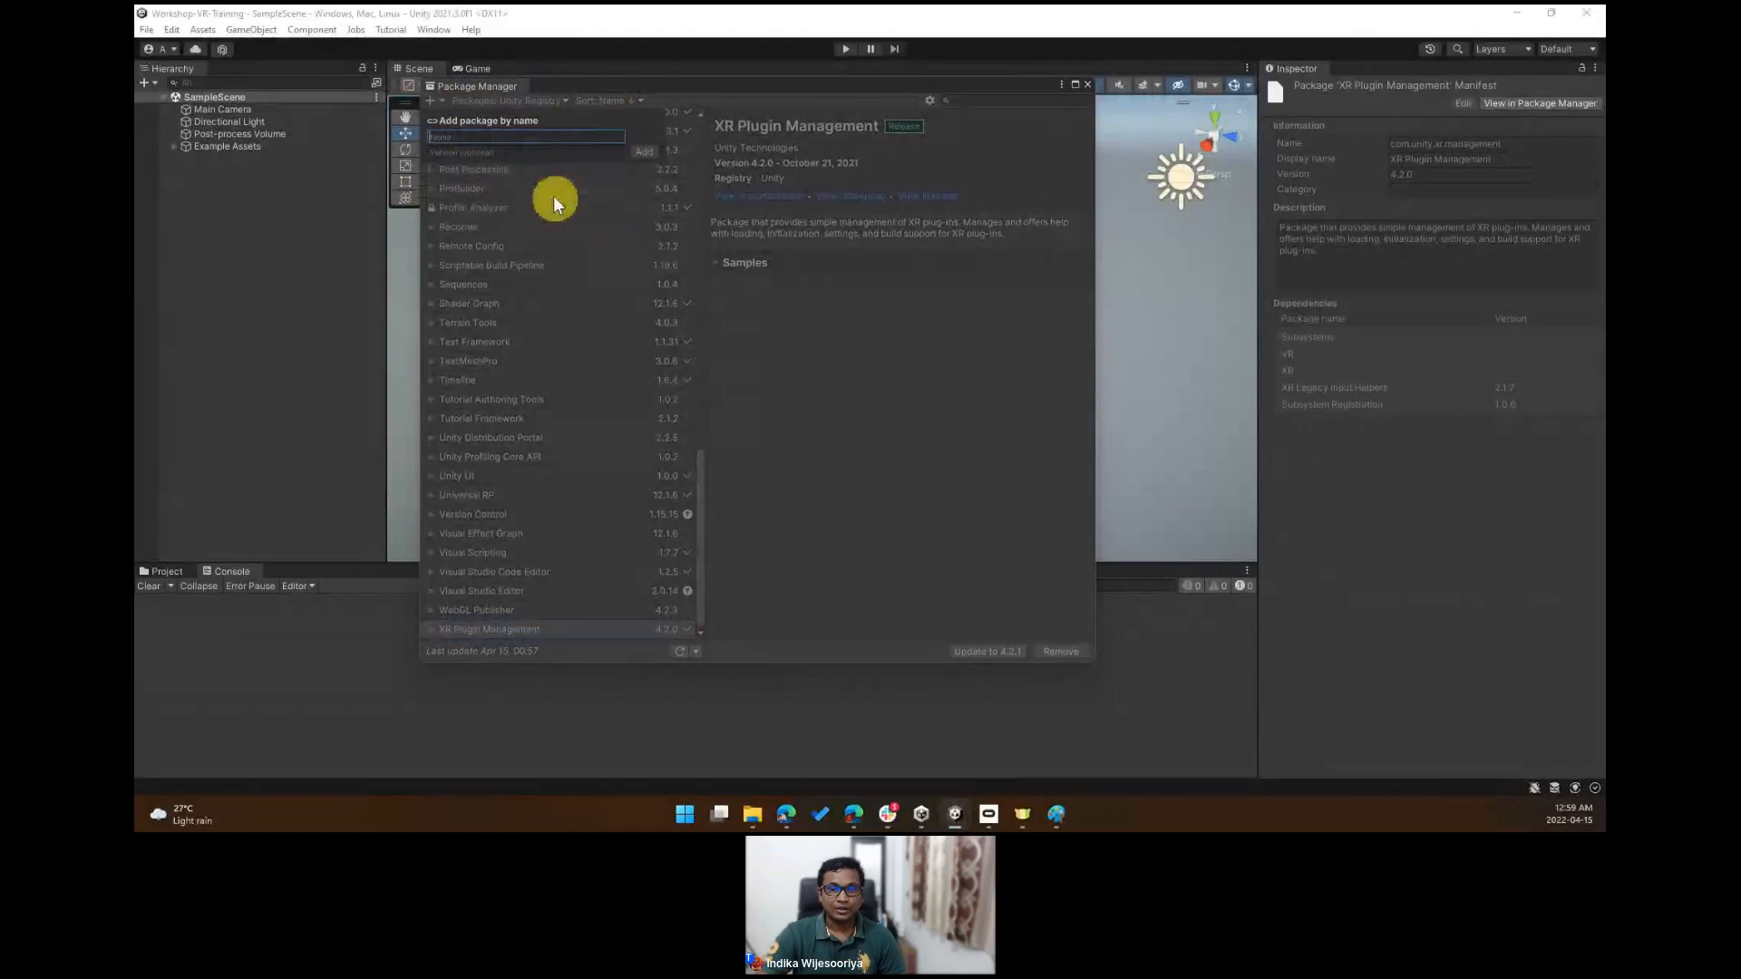
pyautogui.write('com')
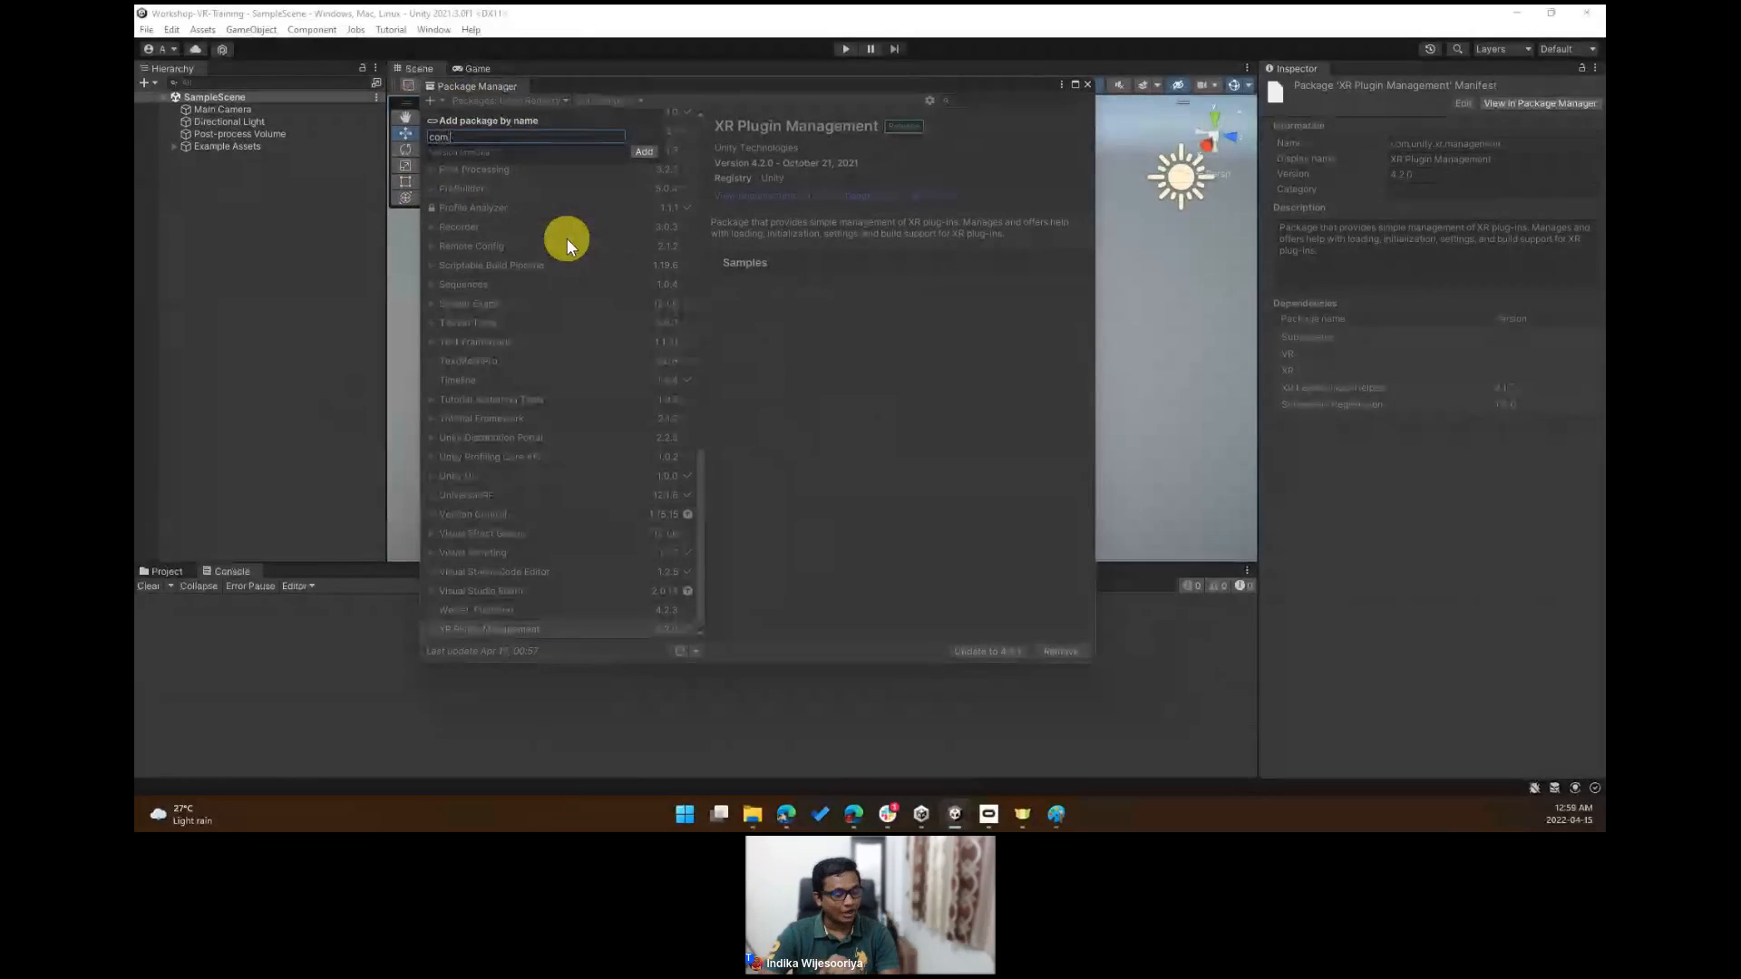
pyautogui.write('.xr')
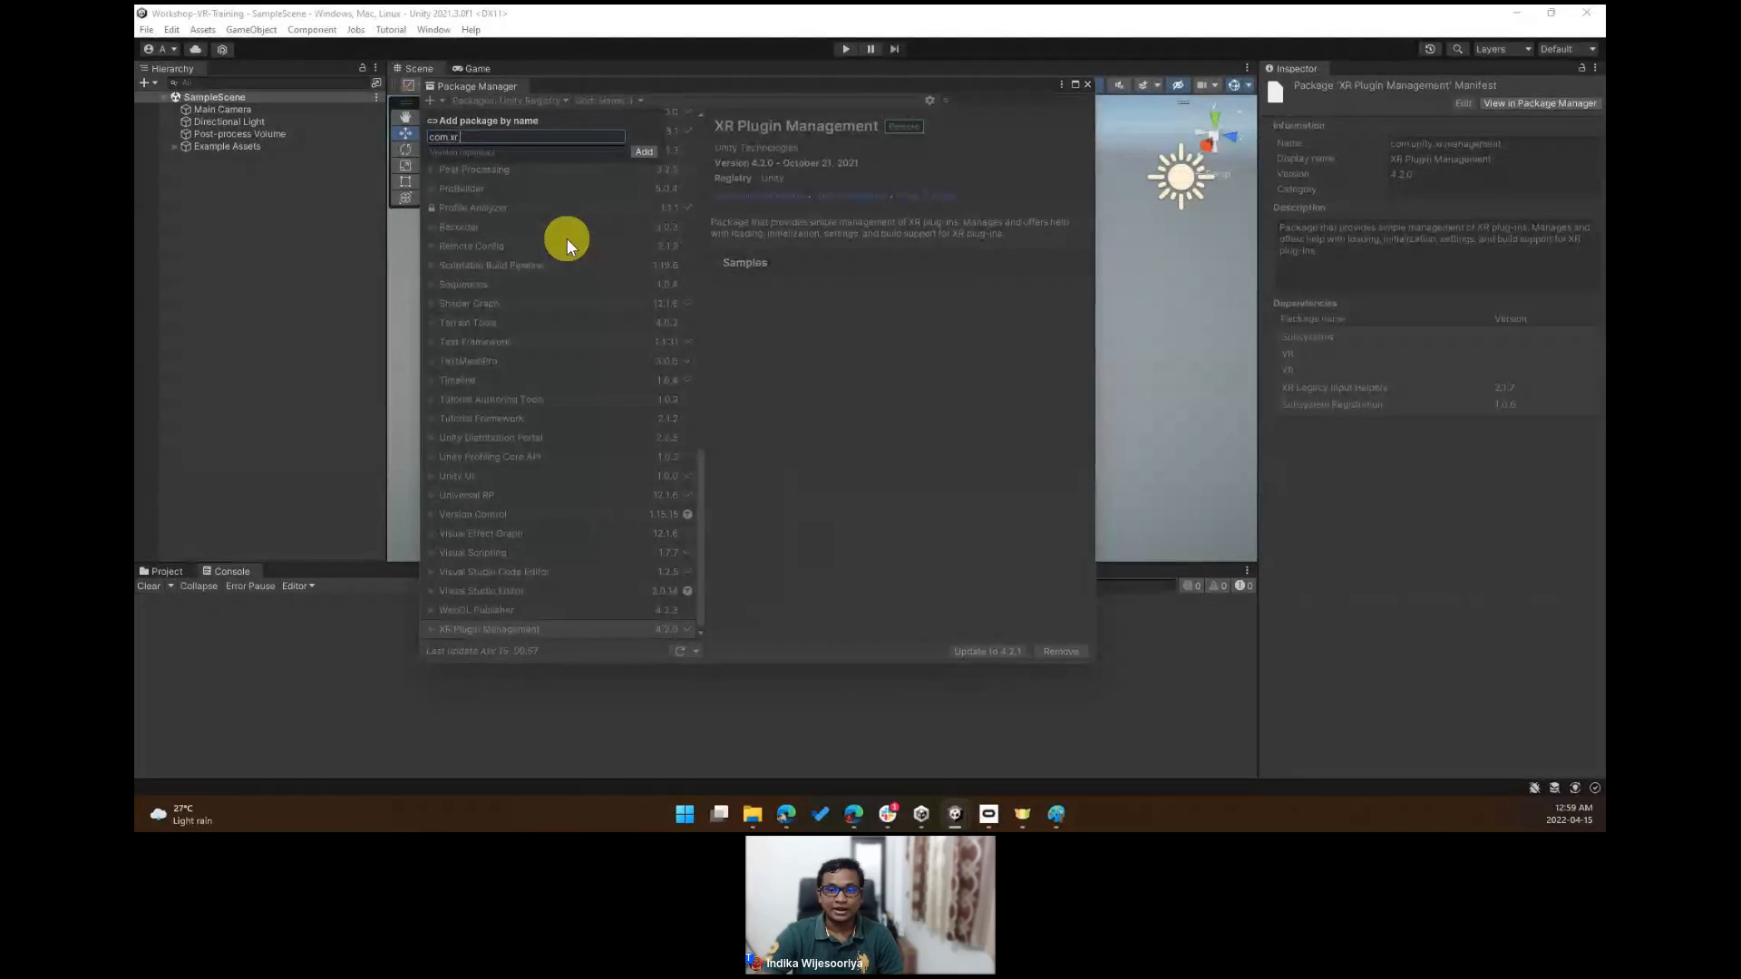
pyautogui.write('.interac')
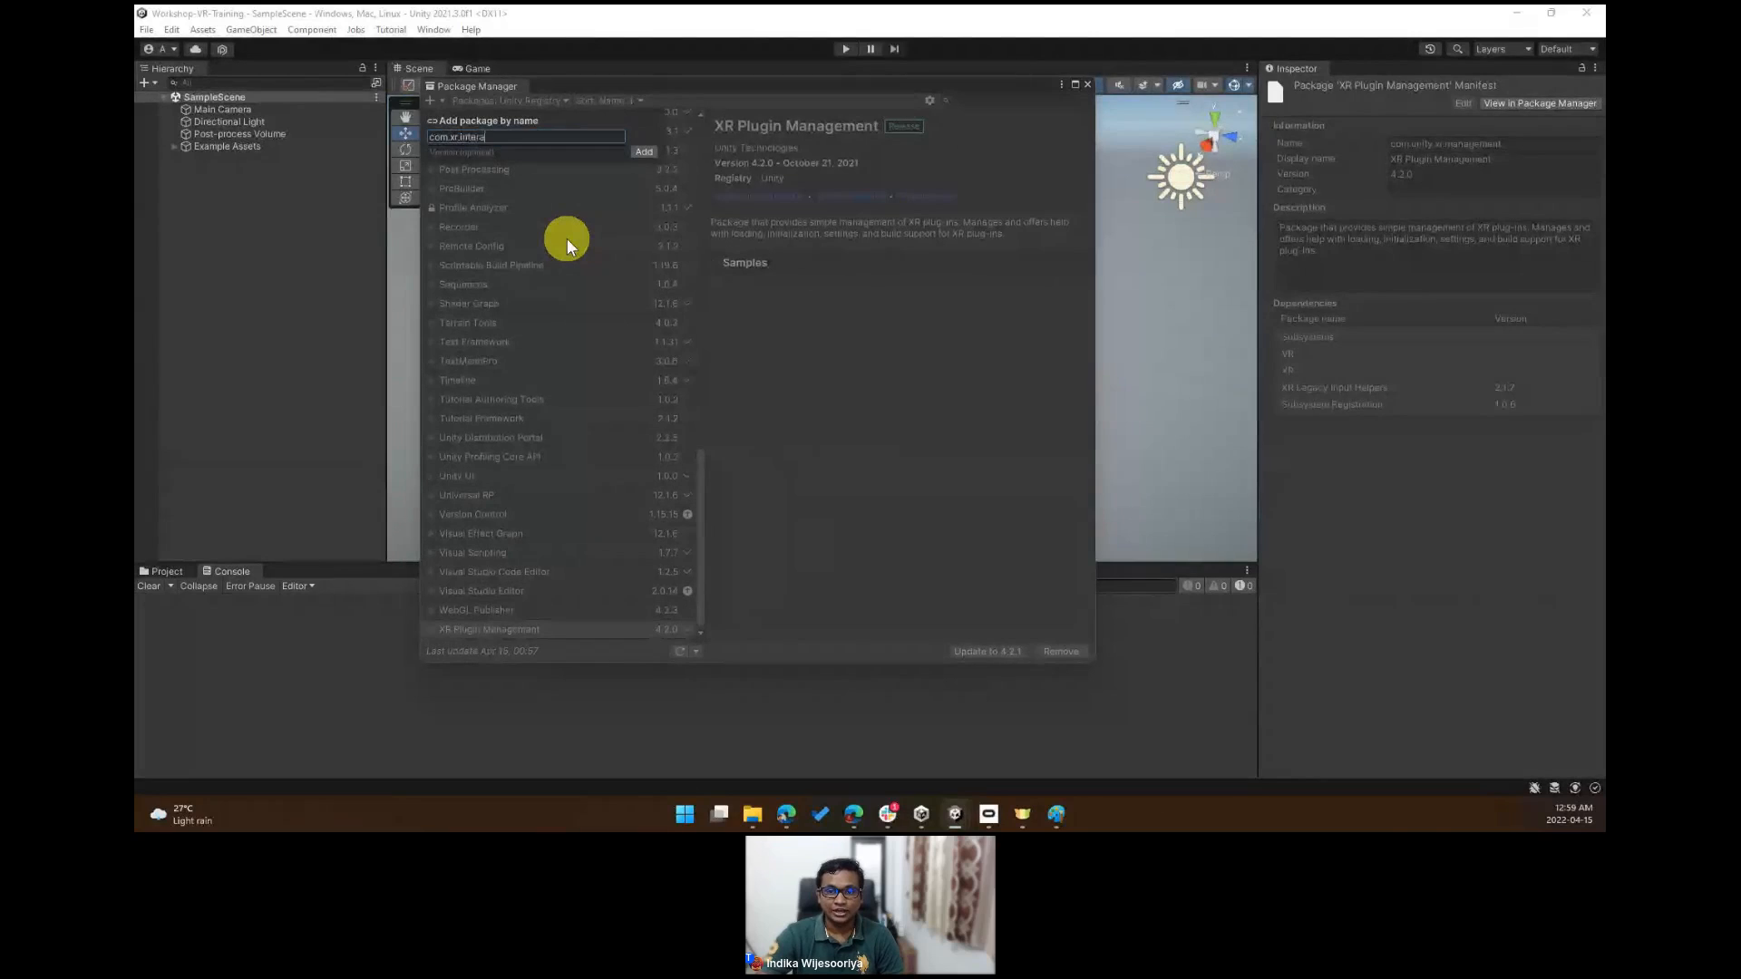
pyautogui.write('tion.toolki')
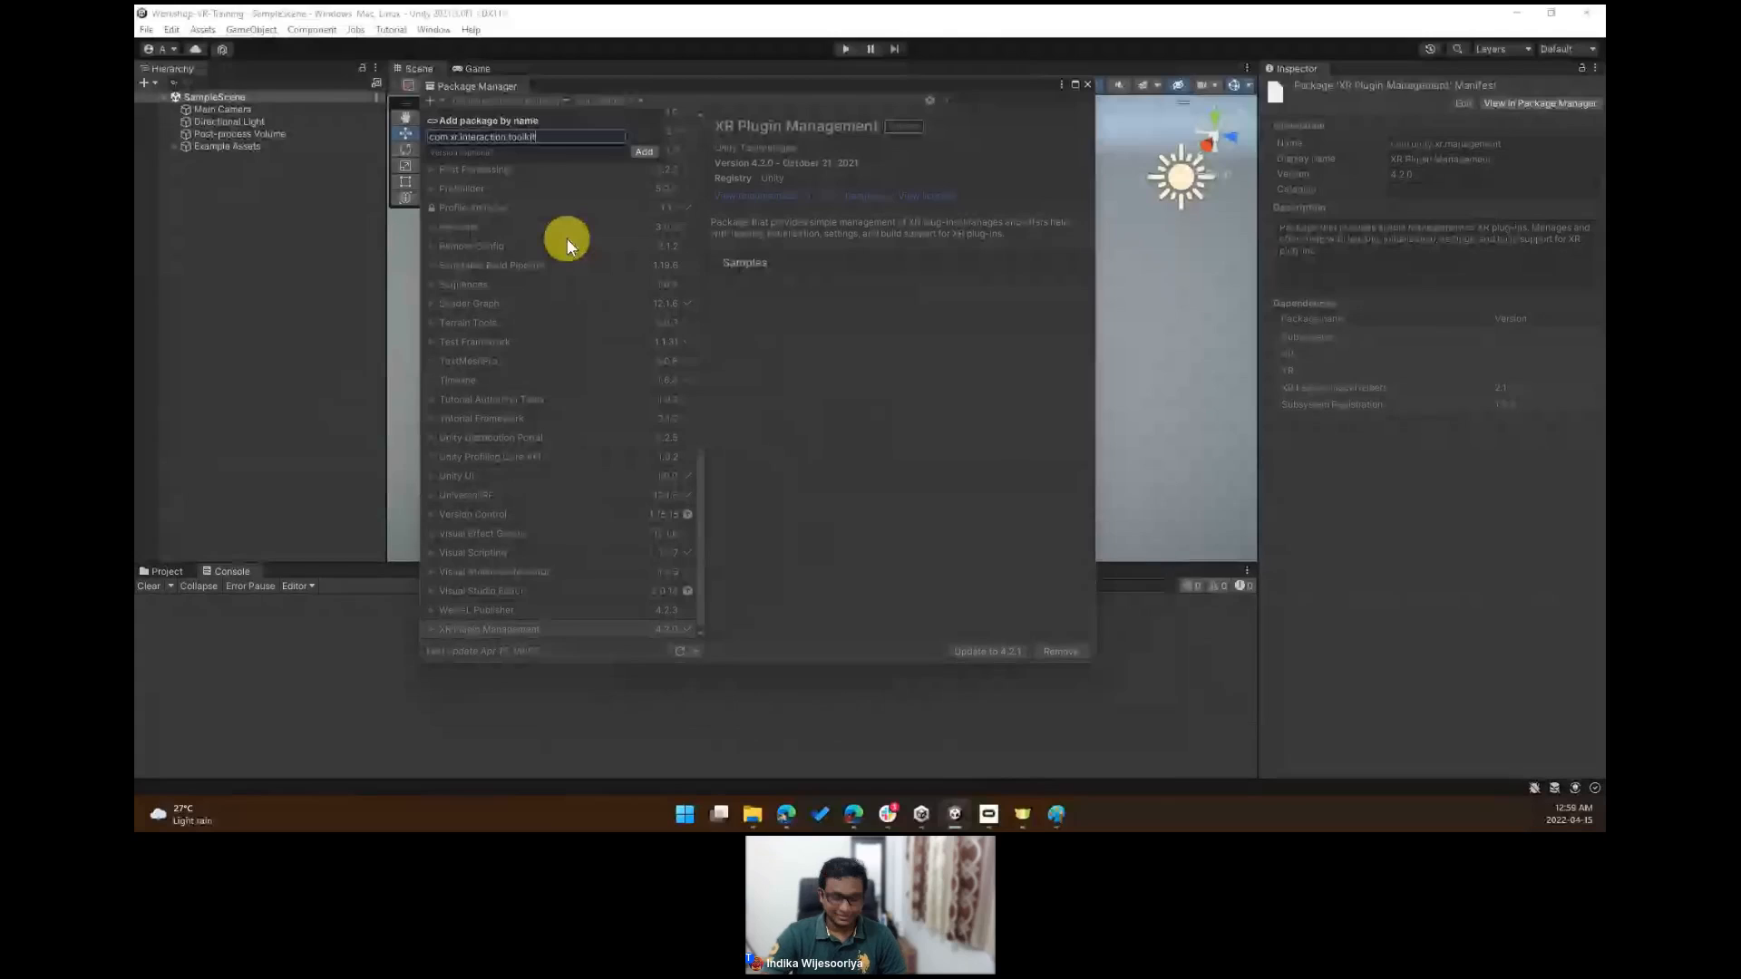
pyautogui.write('t')
pyautogui.hotkey('ctrl', 'a')
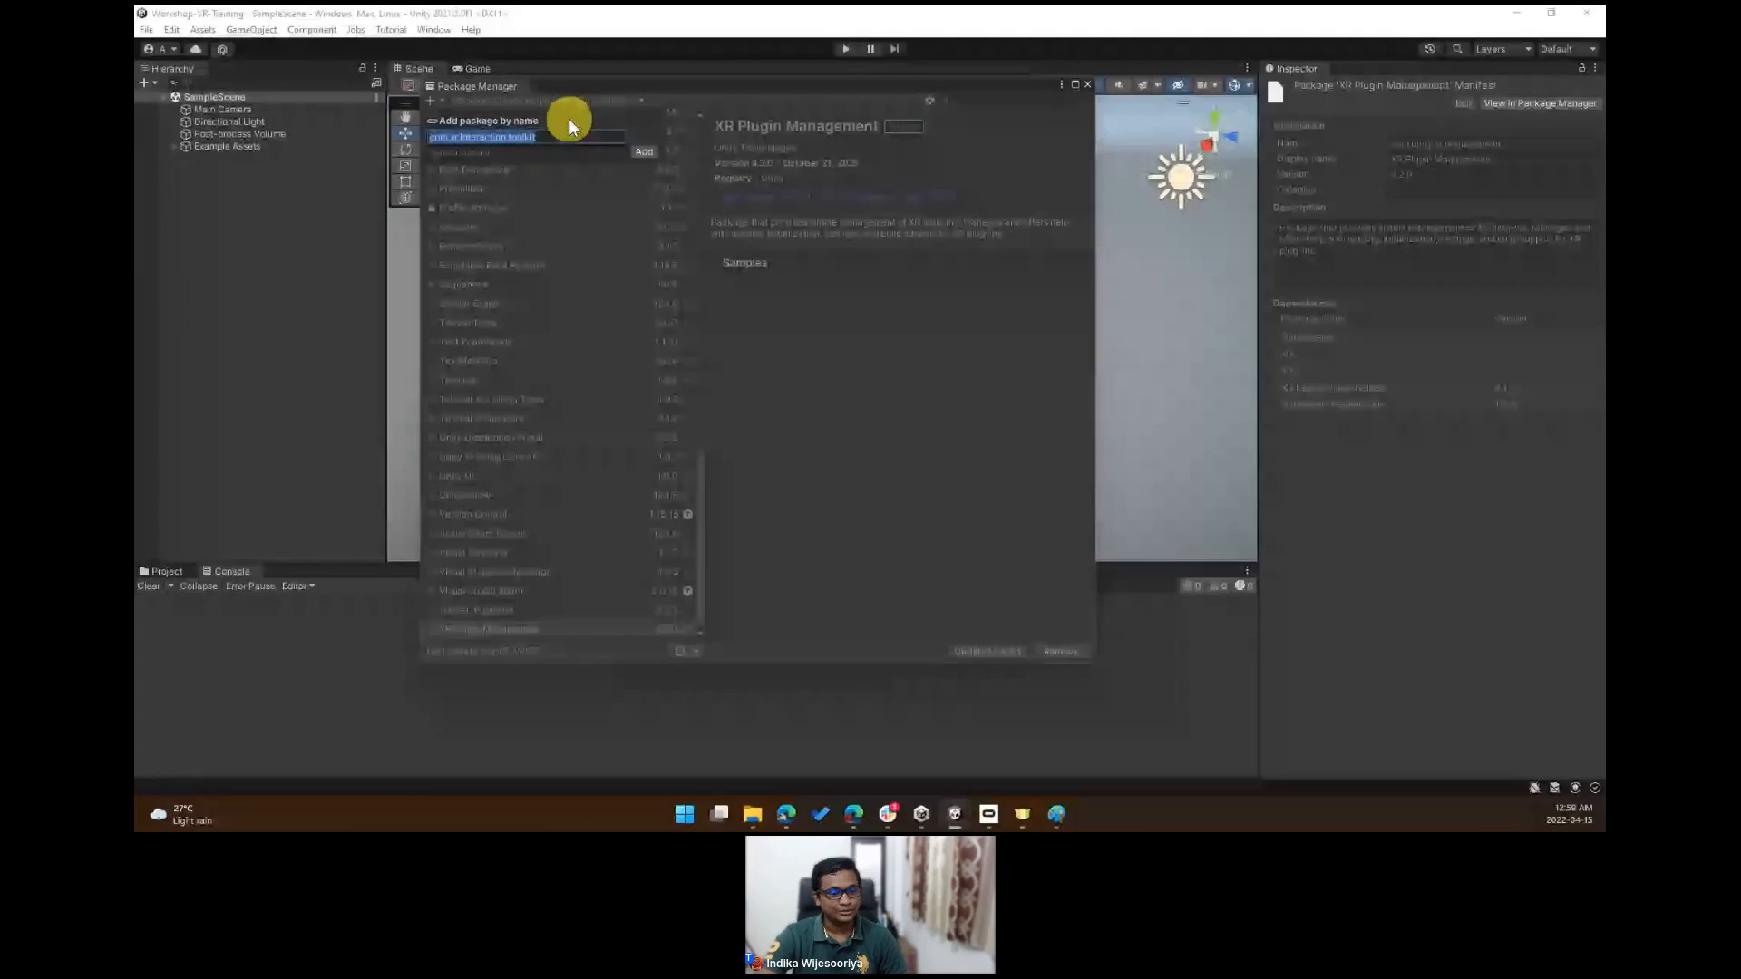
pyautogui.click(639, 148)
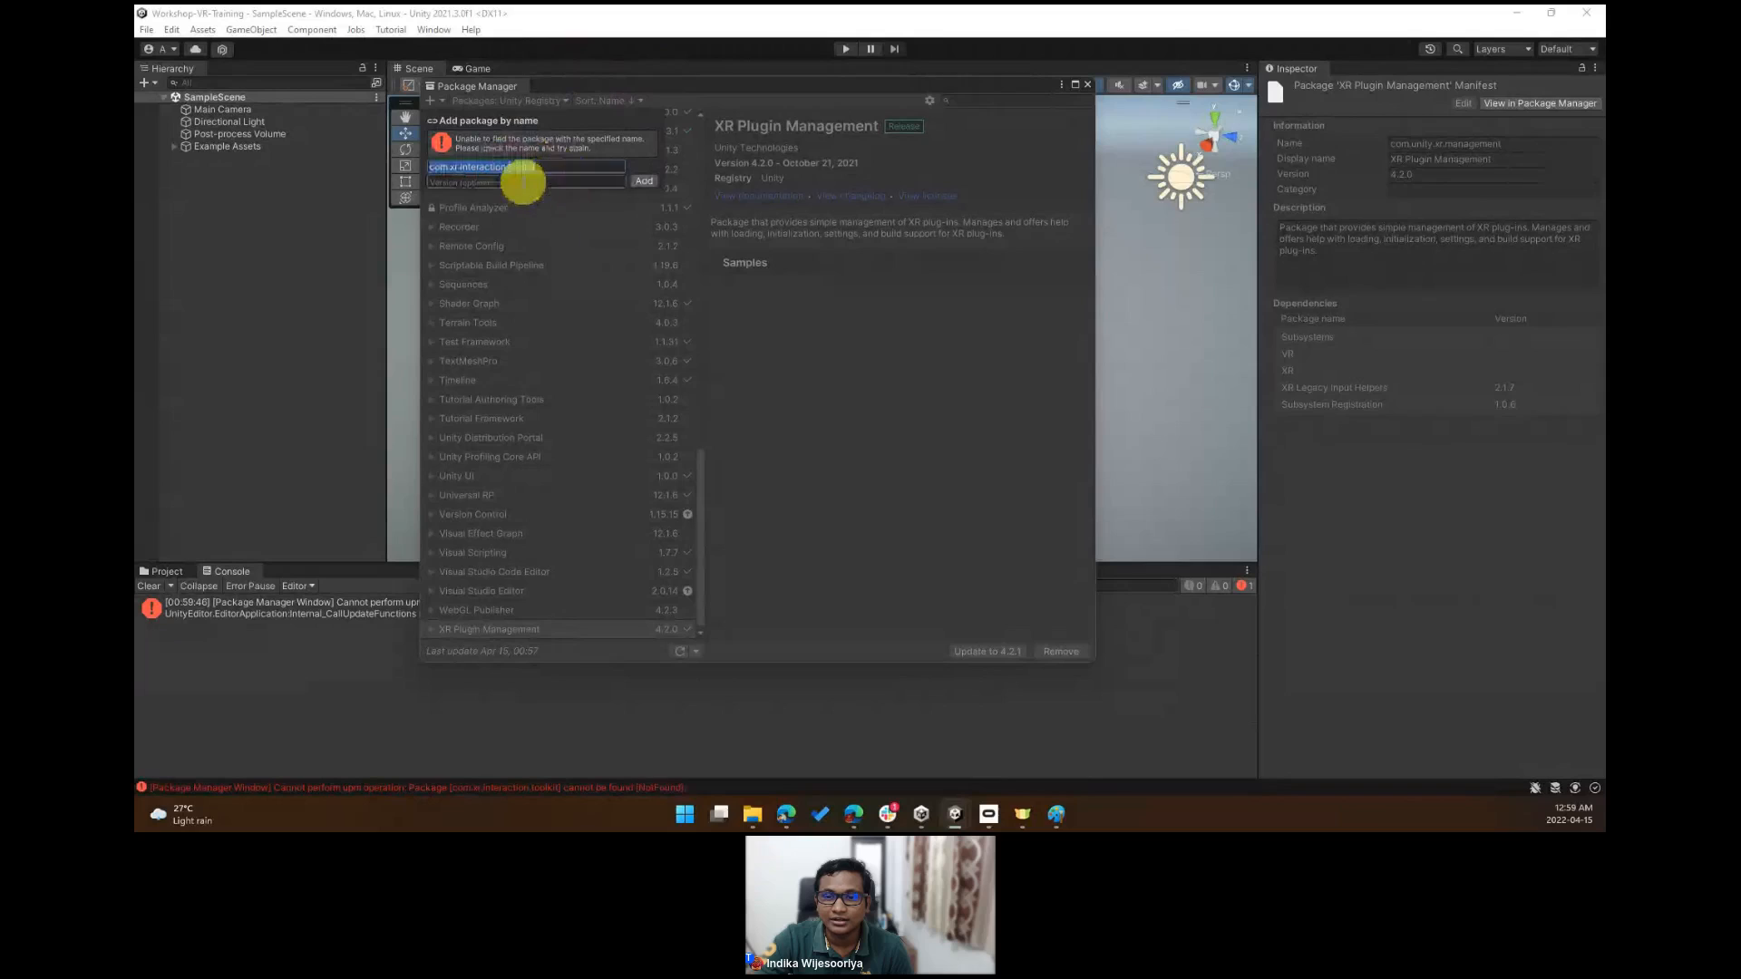
# - Retry adding the package by name after trimming the entered package name
pyautogui.press('Return')
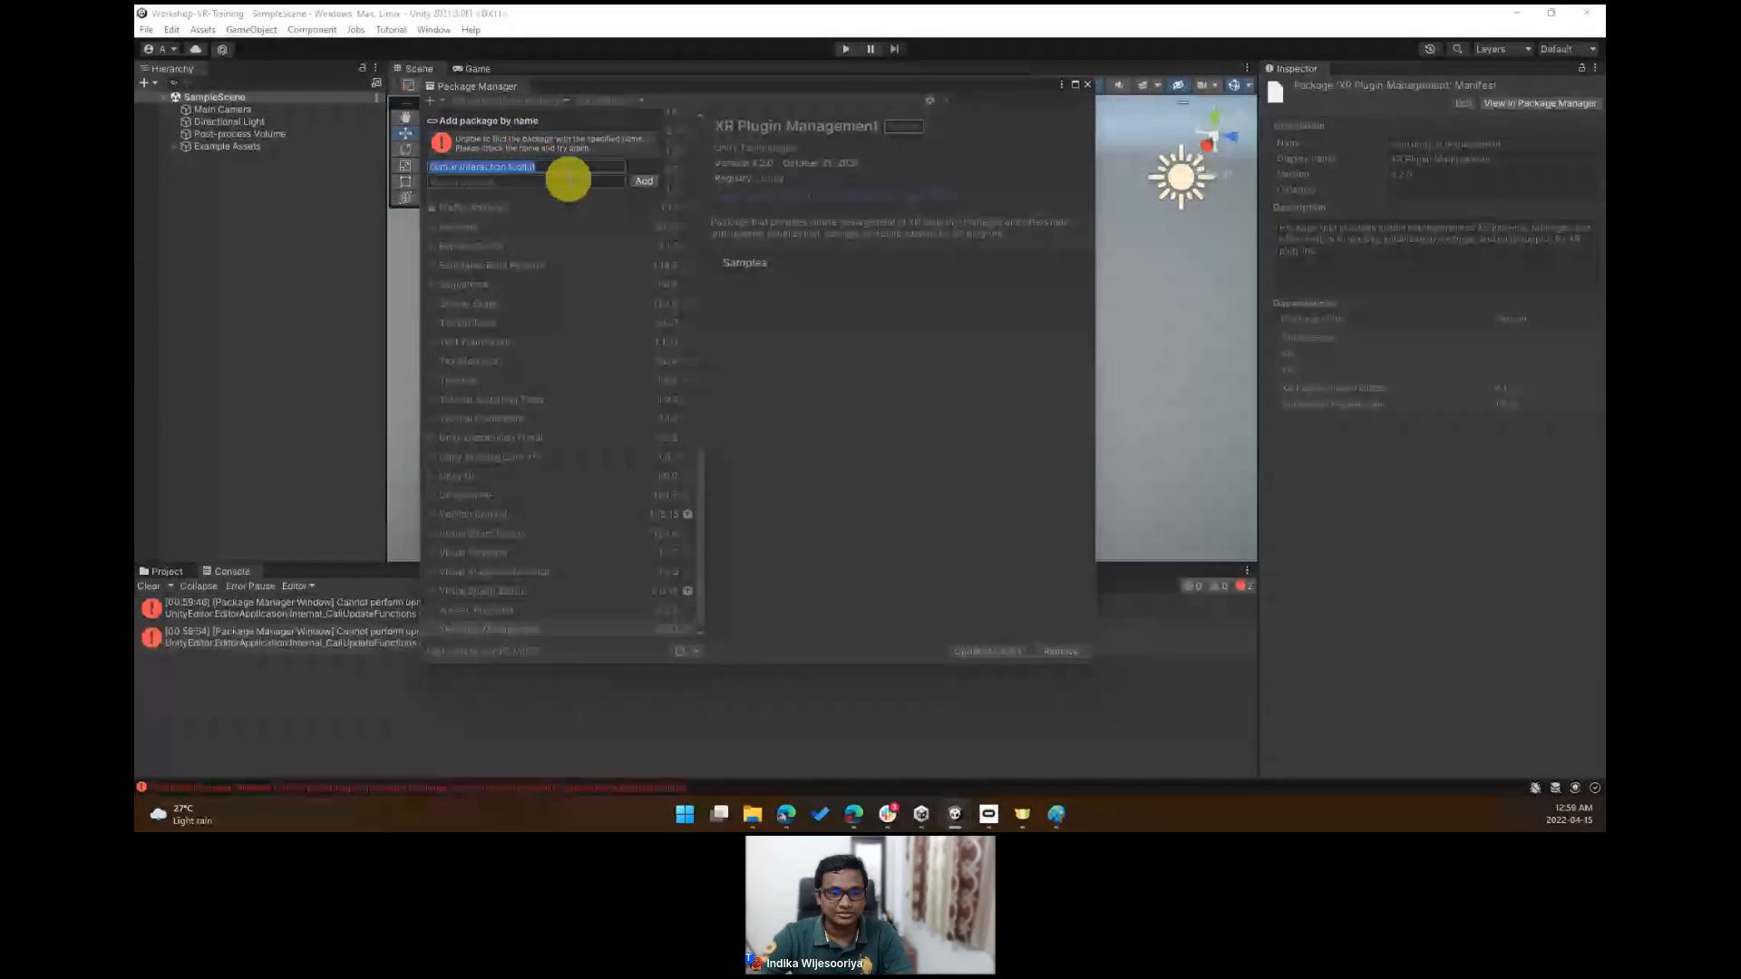
pyautogui.doubleClick(519, 167)
pyautogui.press('BackSpace')
pyautogui.press('BackSpace')
pyautogui.click(646, 182)
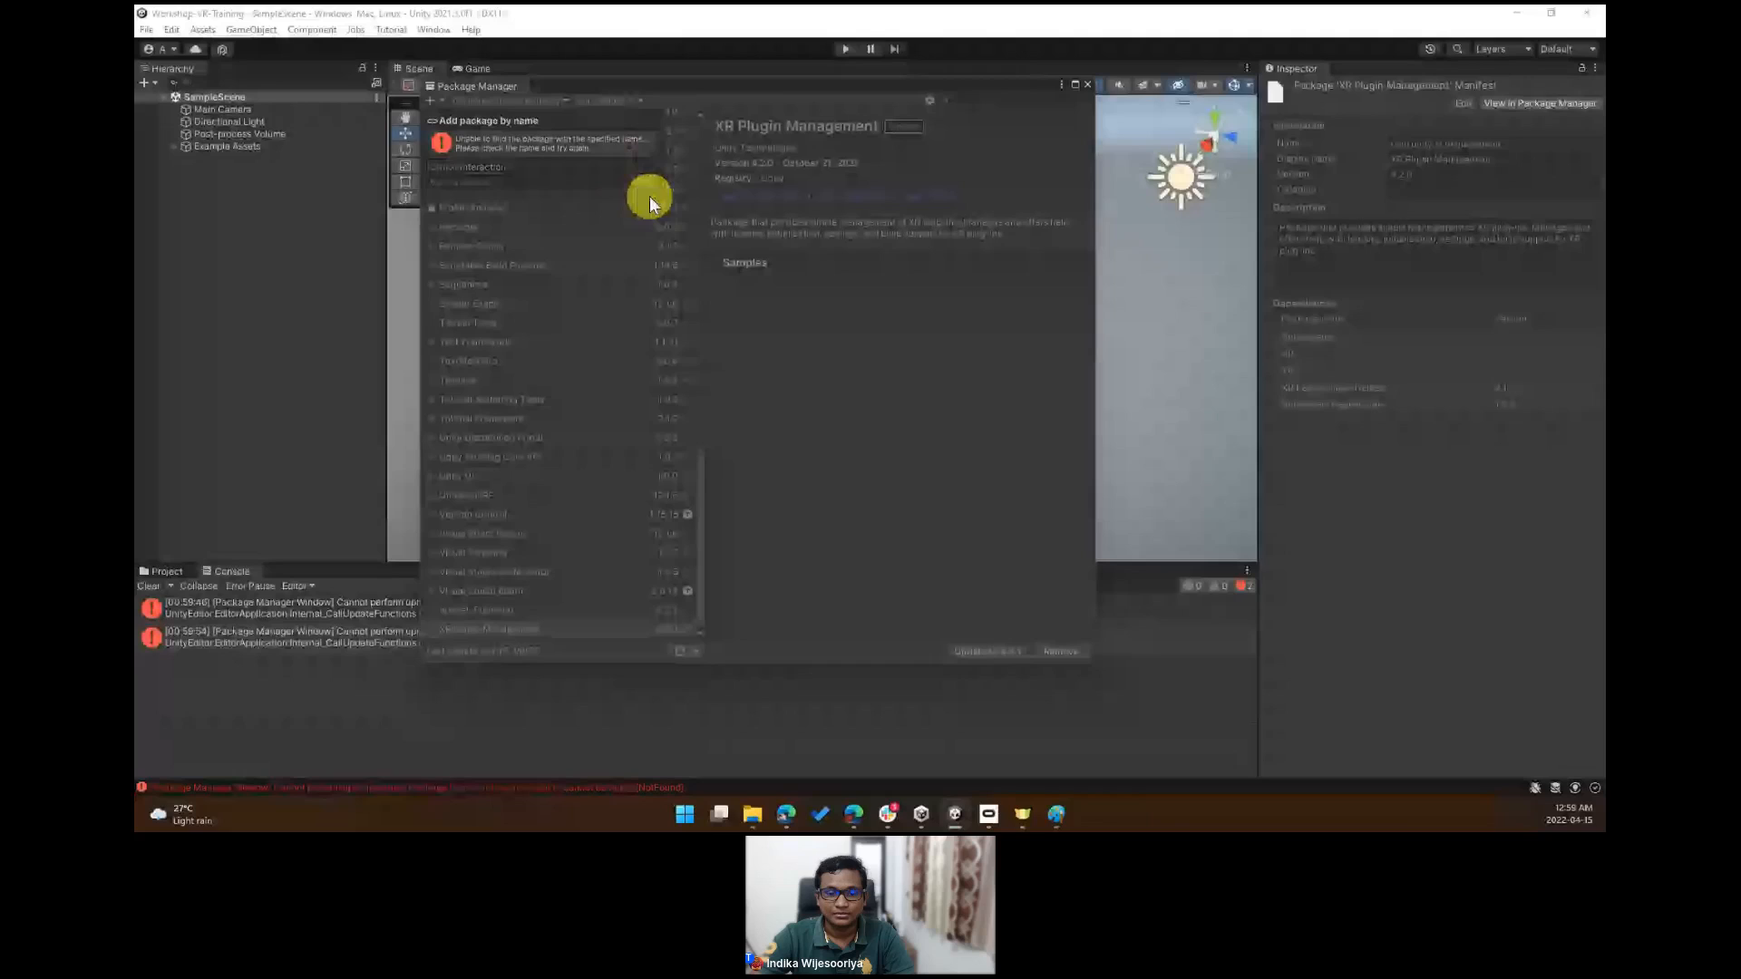
pyautogui.moveTo(701, 82)
pyautogui.mouseDown()
pyautogui.moveTo(907, 99)
pyautogui.moveTo(907, 84)
pyautogui.moveTo(694, 83)
pyautogui.mouseUp()
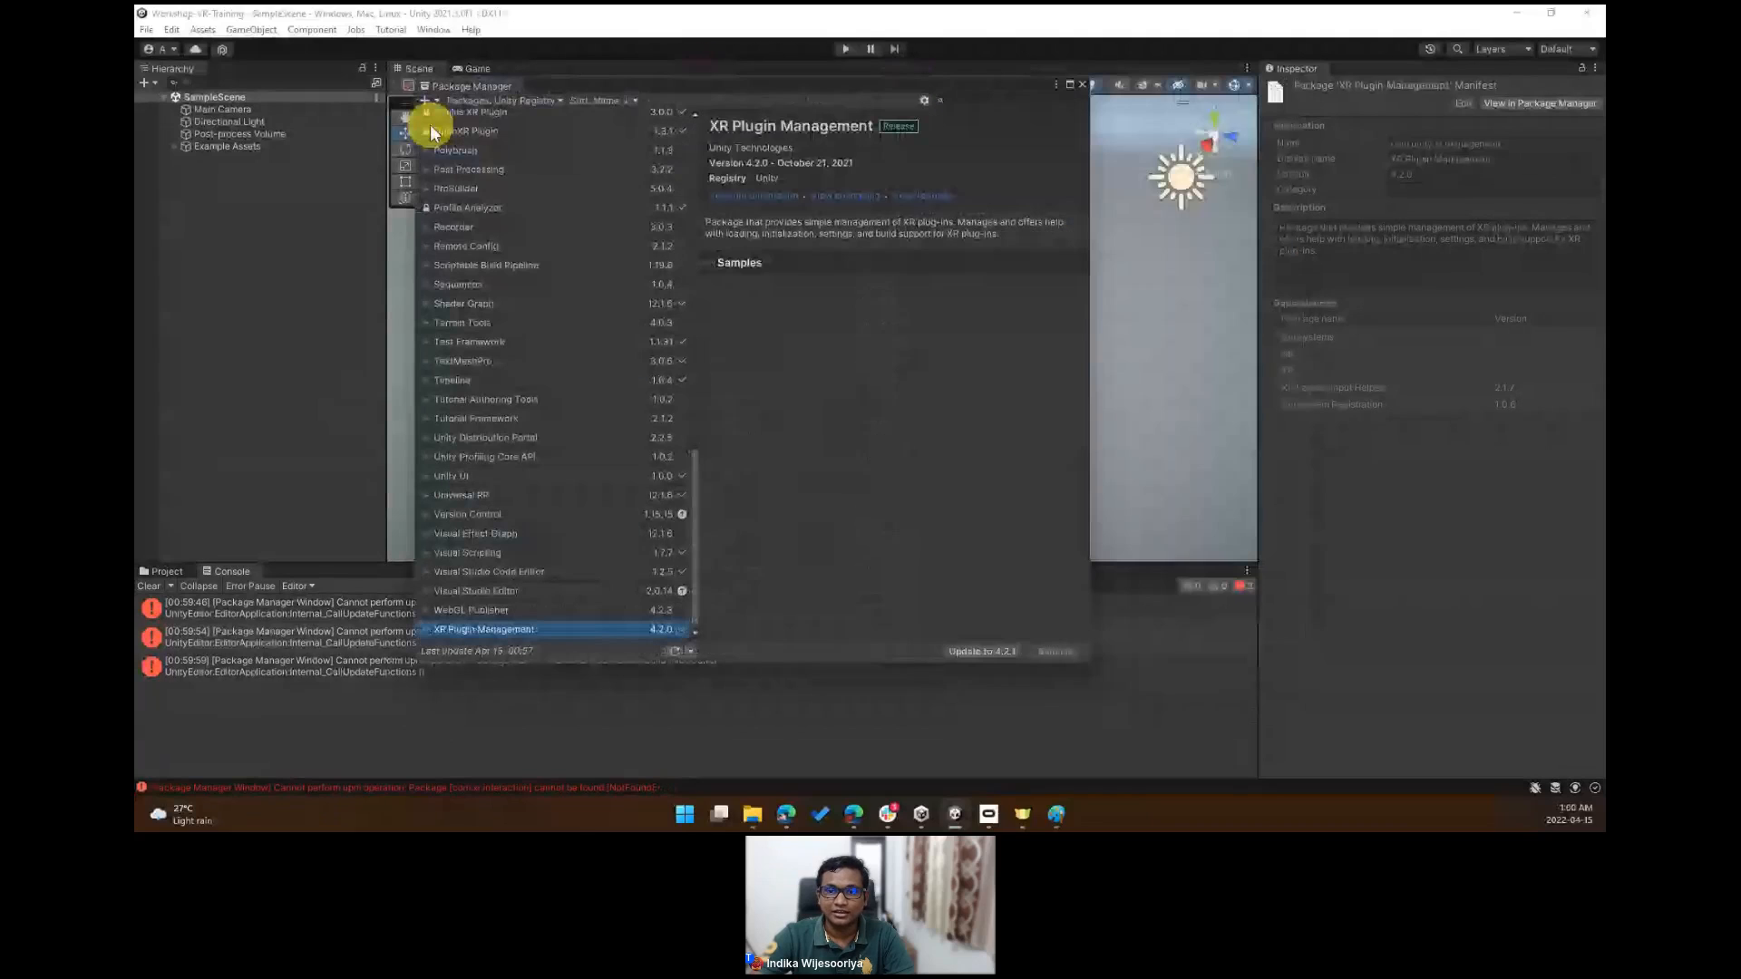
# - Try once more to add the package com.xr.interaction.toolkit by name
pyautogui.click(428, 100)
pyautogui.click(497, 170)
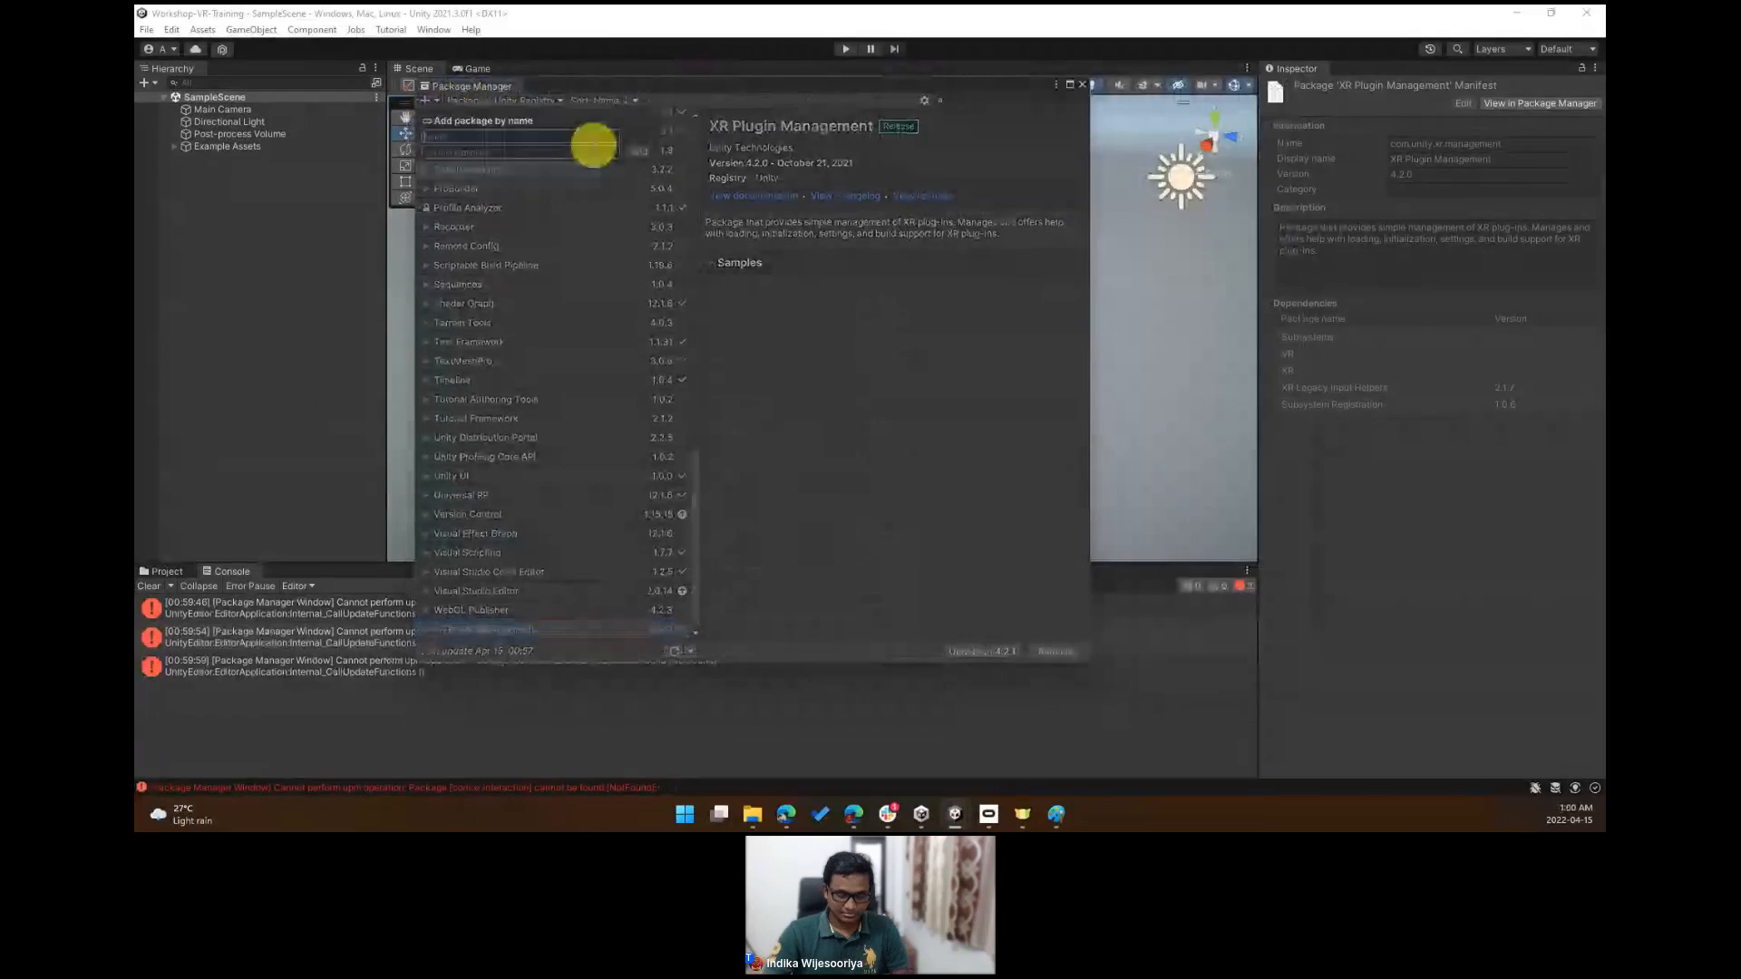
pyautogui.write('co')
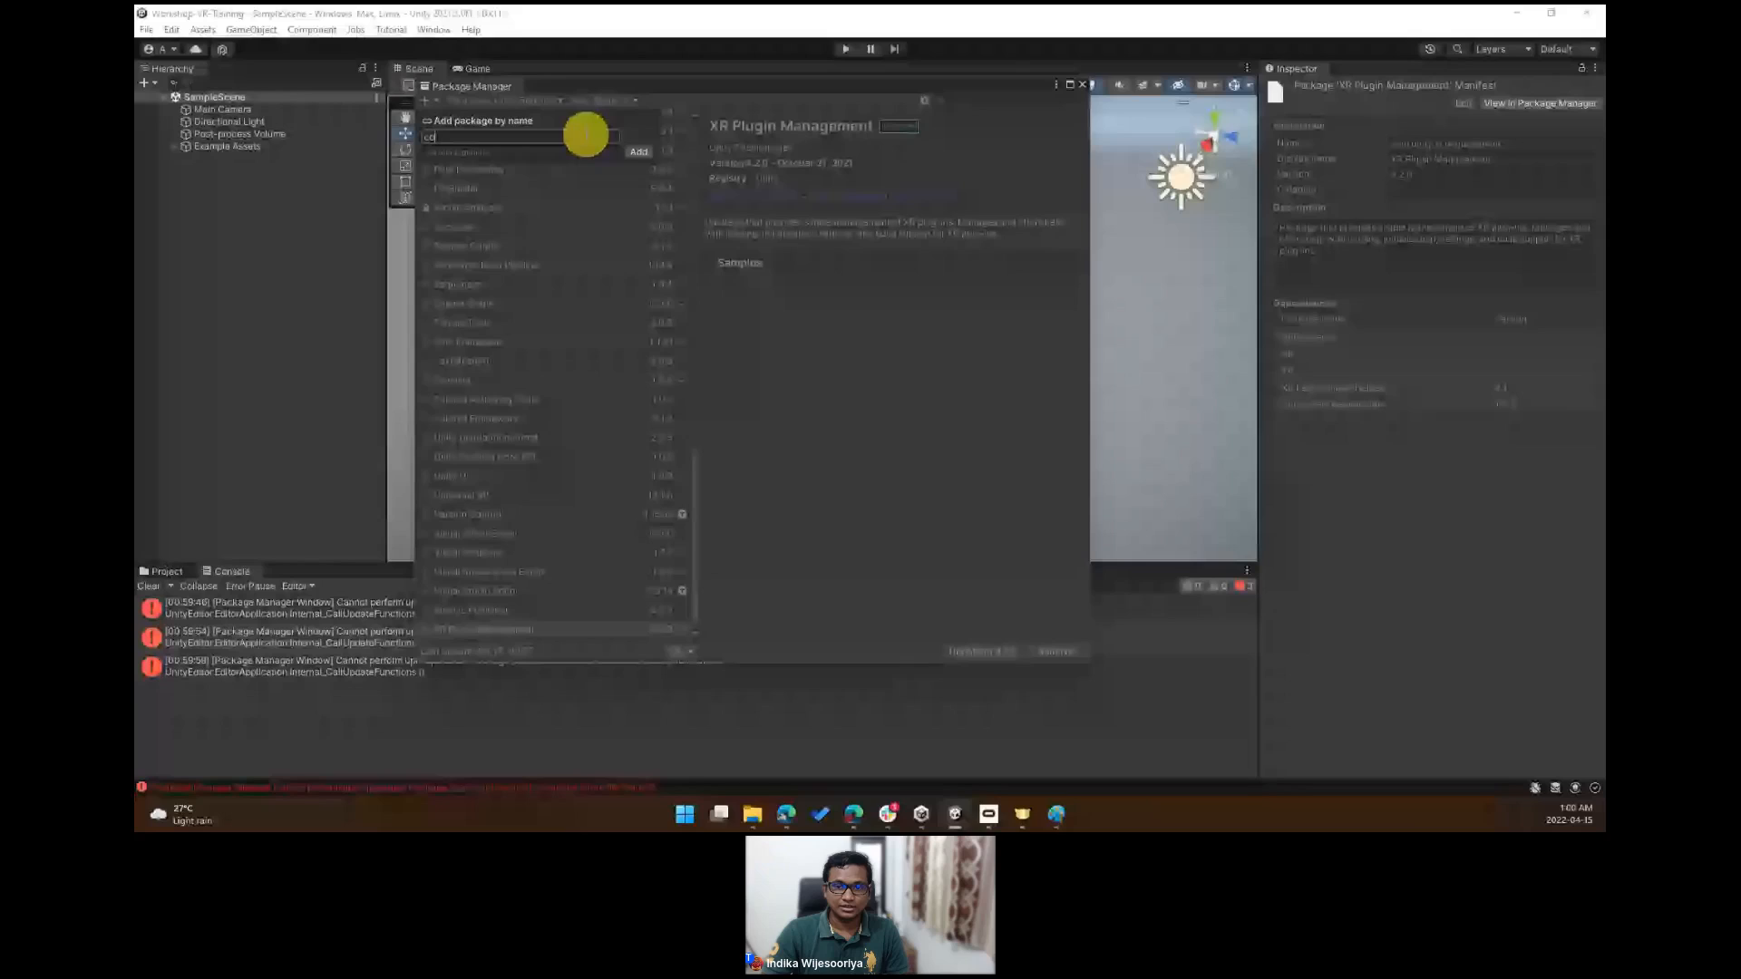
pyautogui.write('m.xr.interactio')
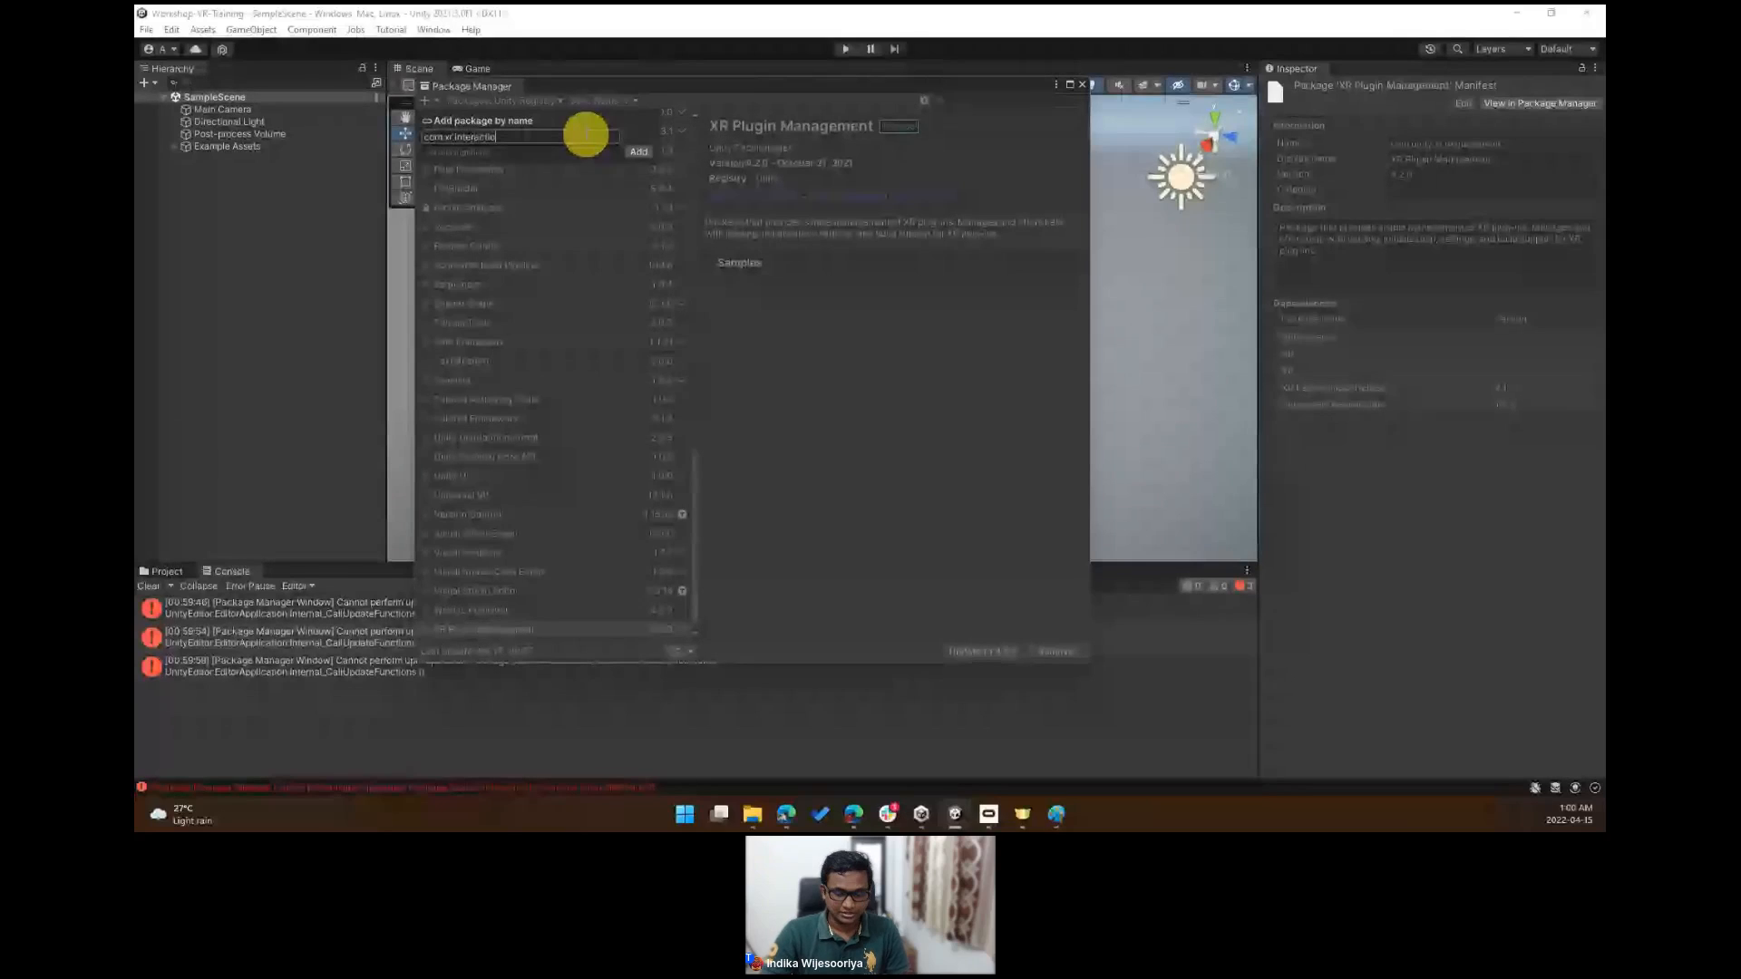
pyautogui.write('n.toolkit')
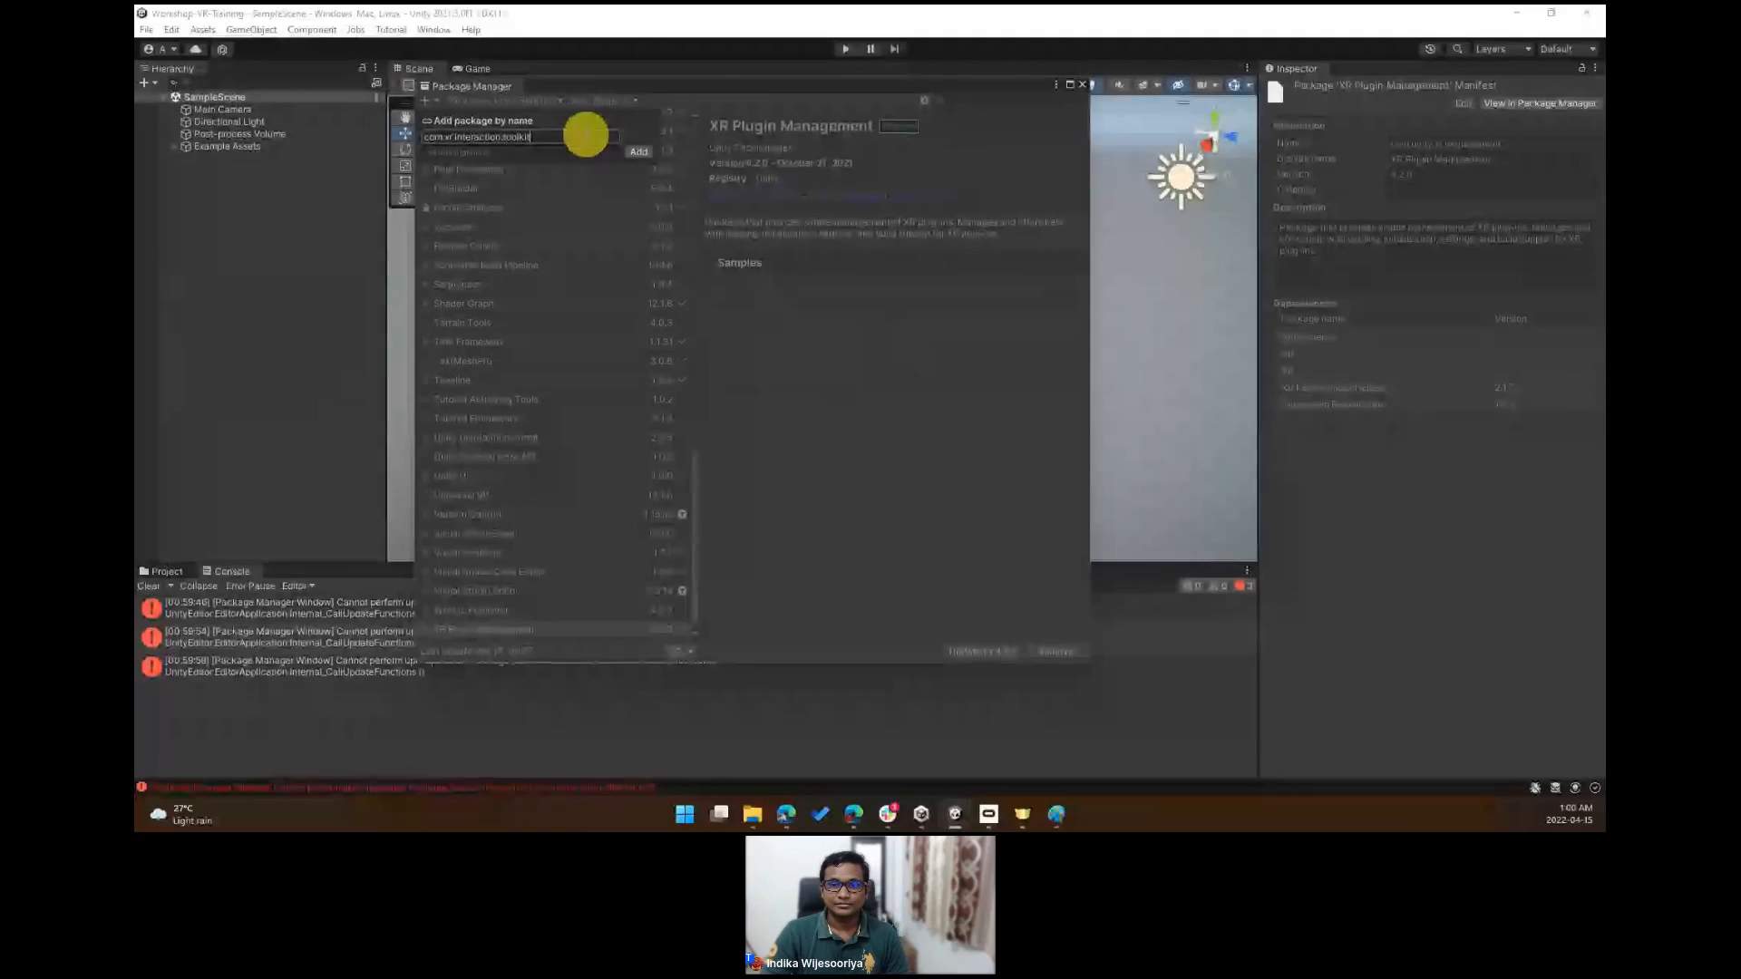
pyautogui.press('Return')
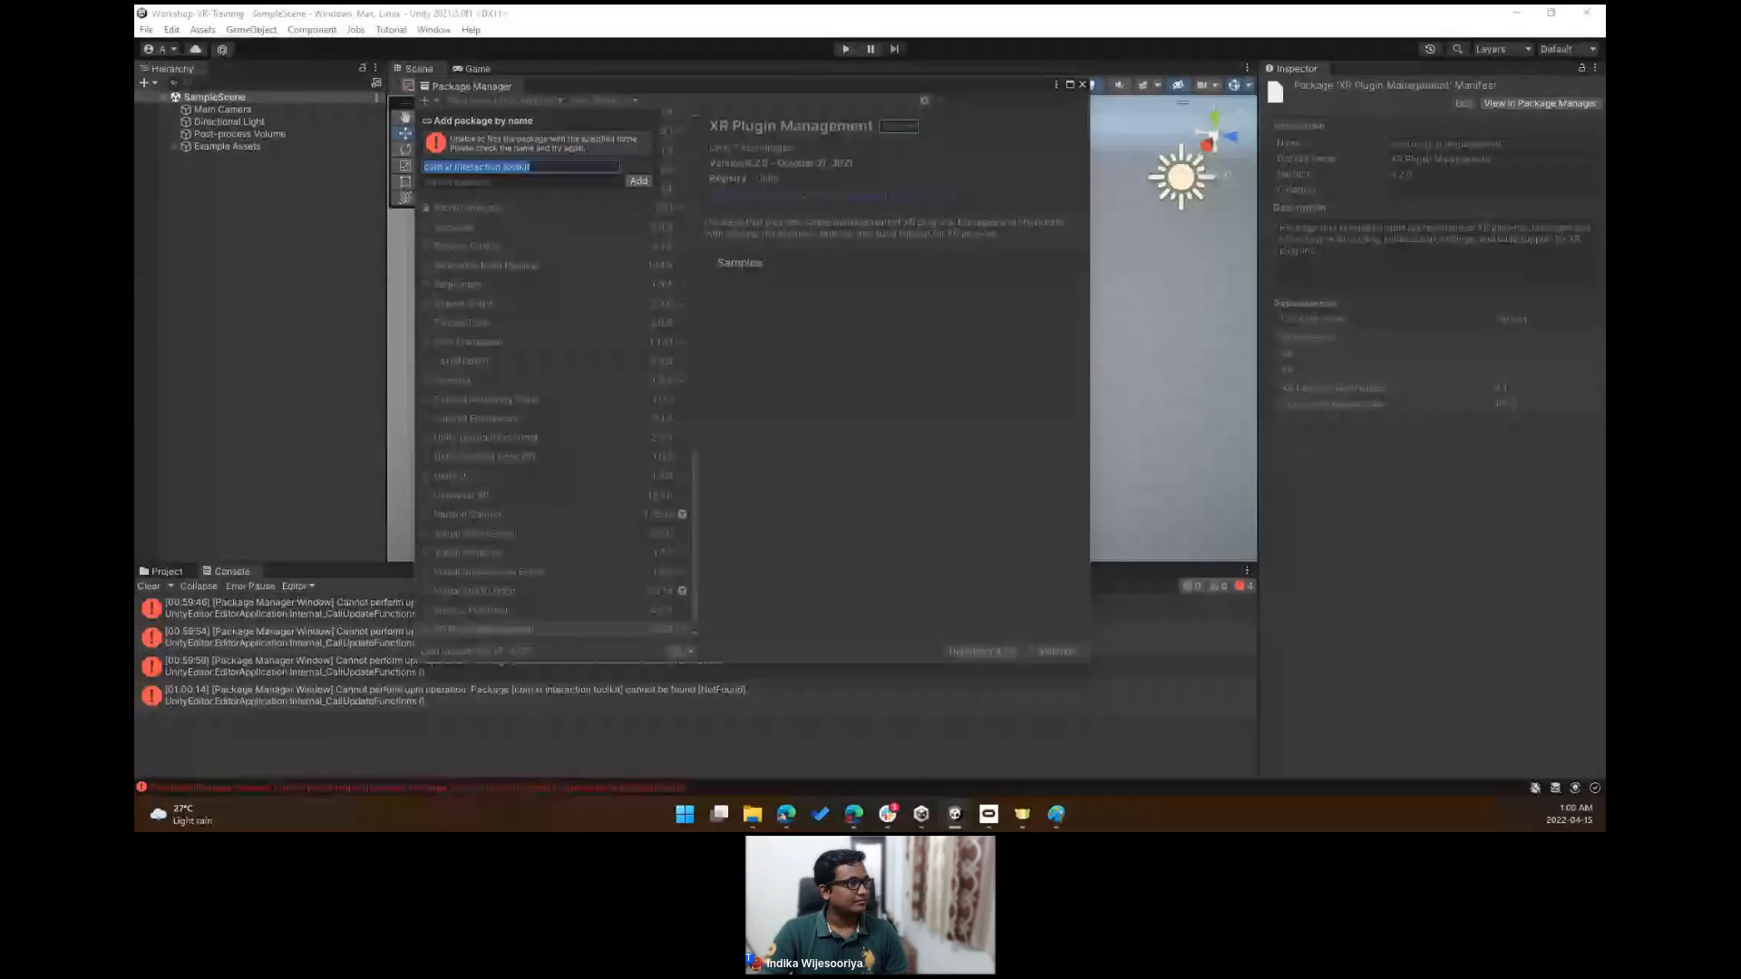
# - Add the package com.unity.xr.interaction.toolkit by name, pasting the copied name and correcting it
pyautogui.hotkey('alt', 'Tab')
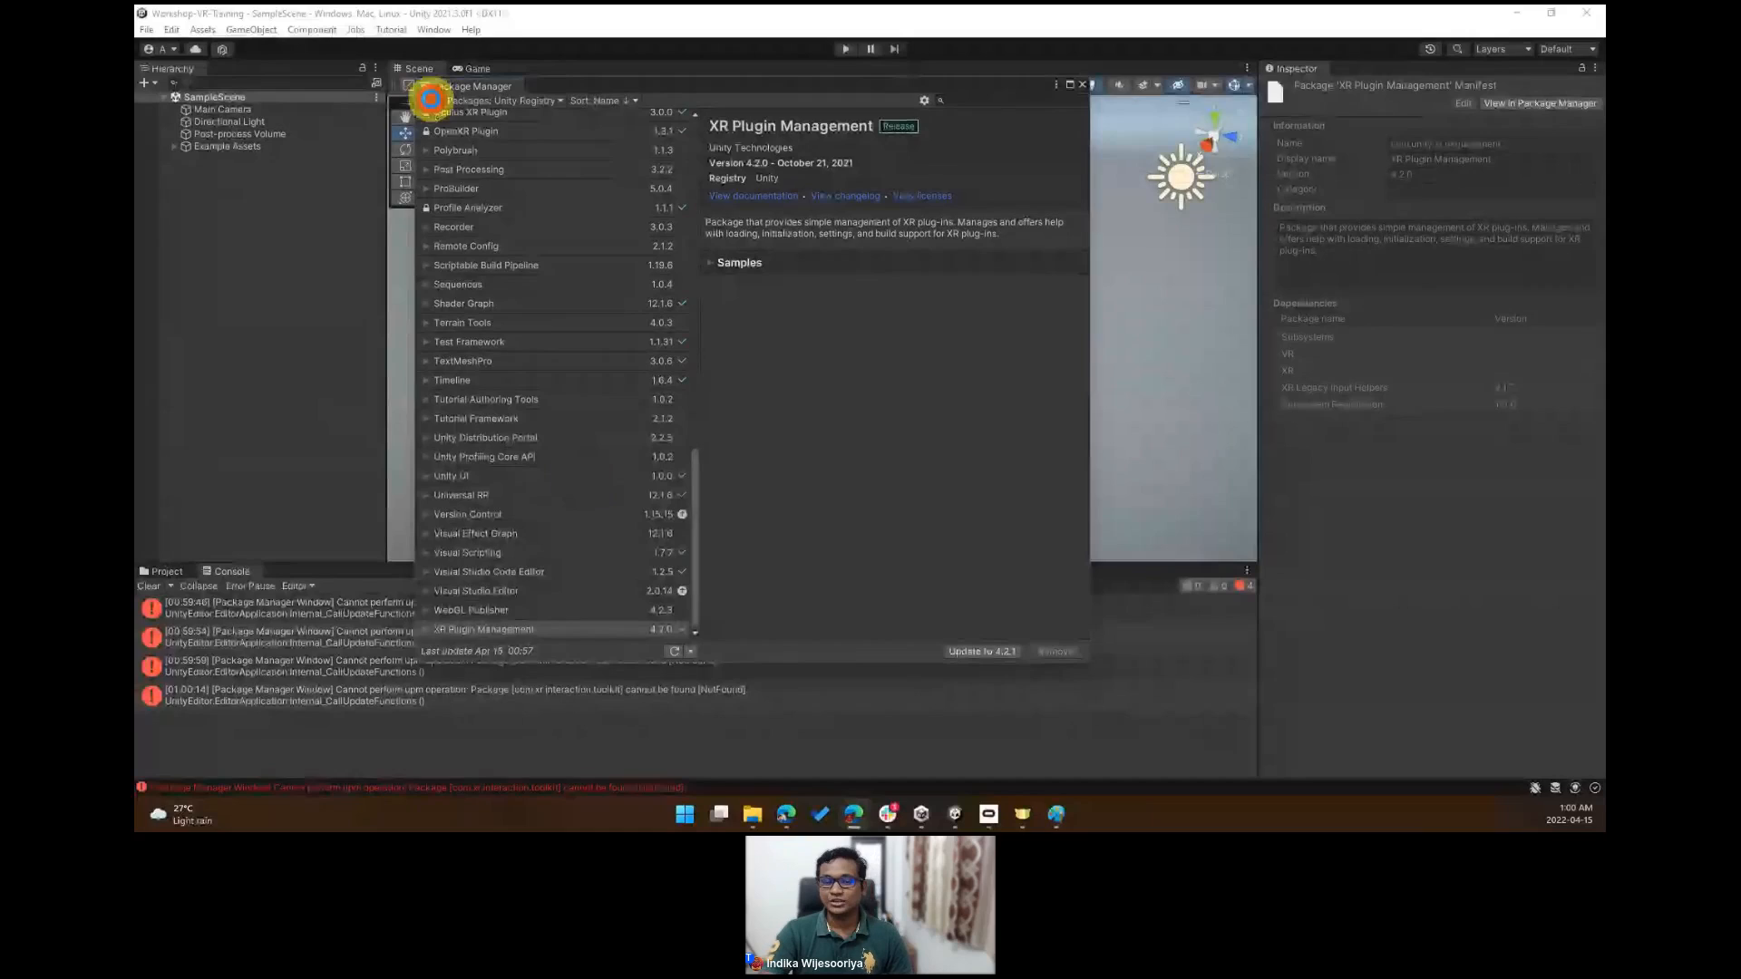
pyautogui.click(425, 100)
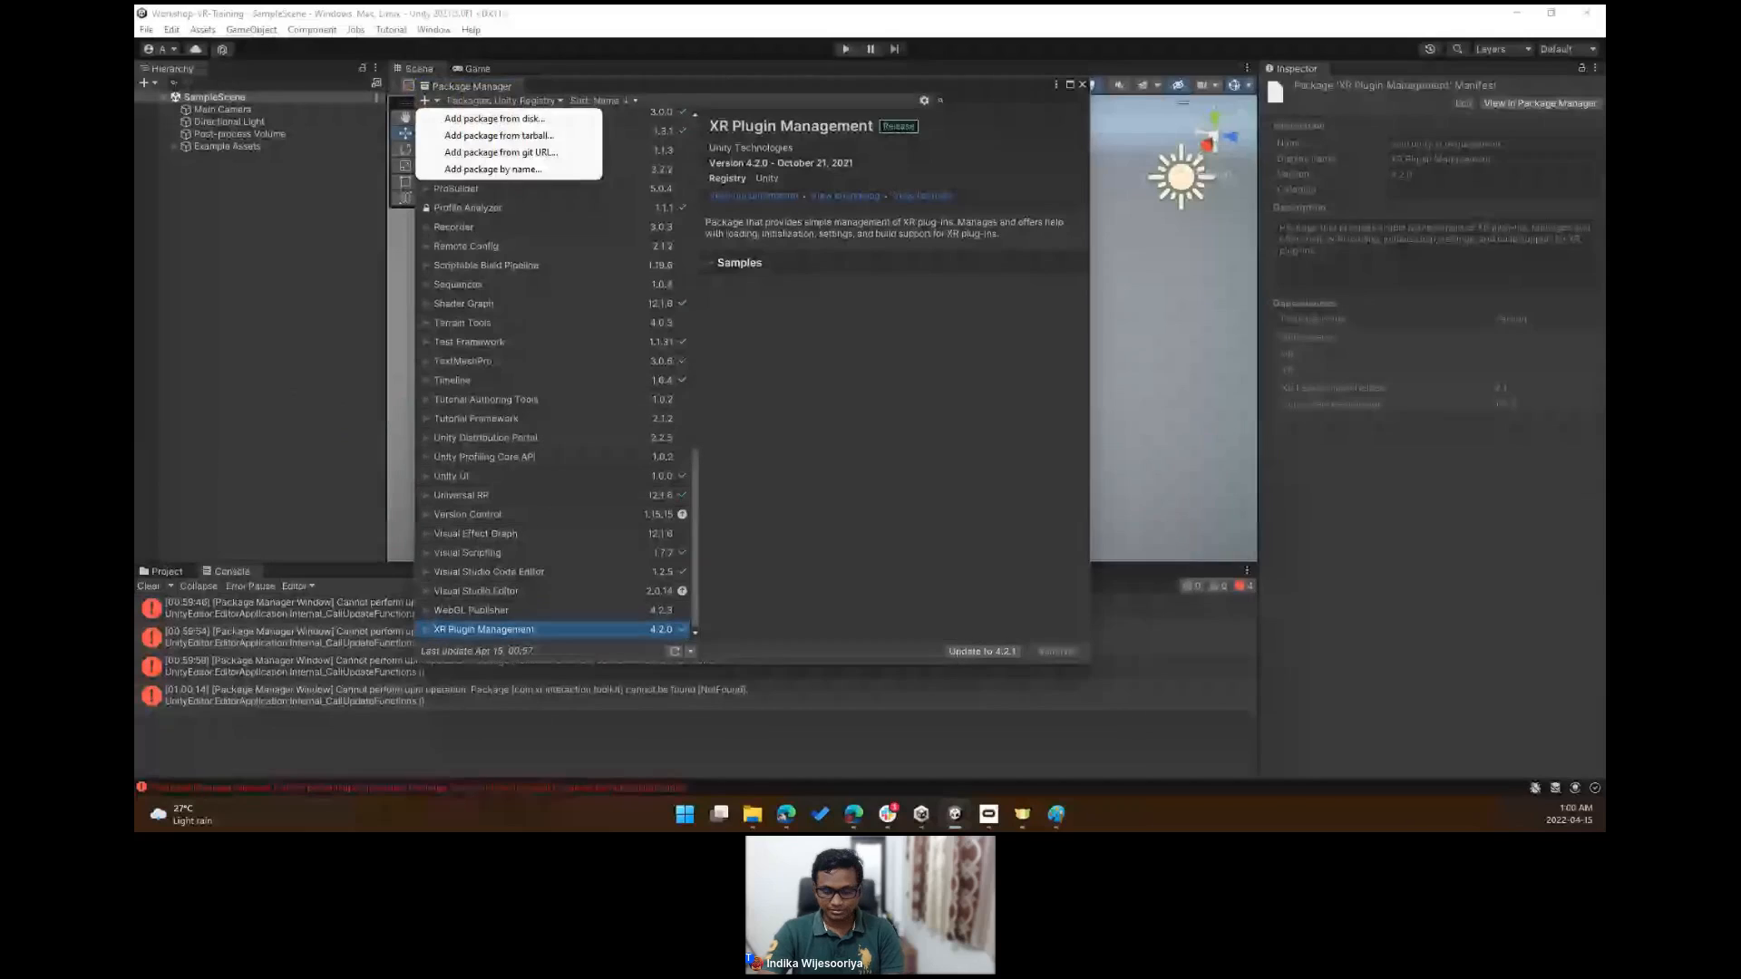
pyautogui.hotkey('alt', 'Tab')
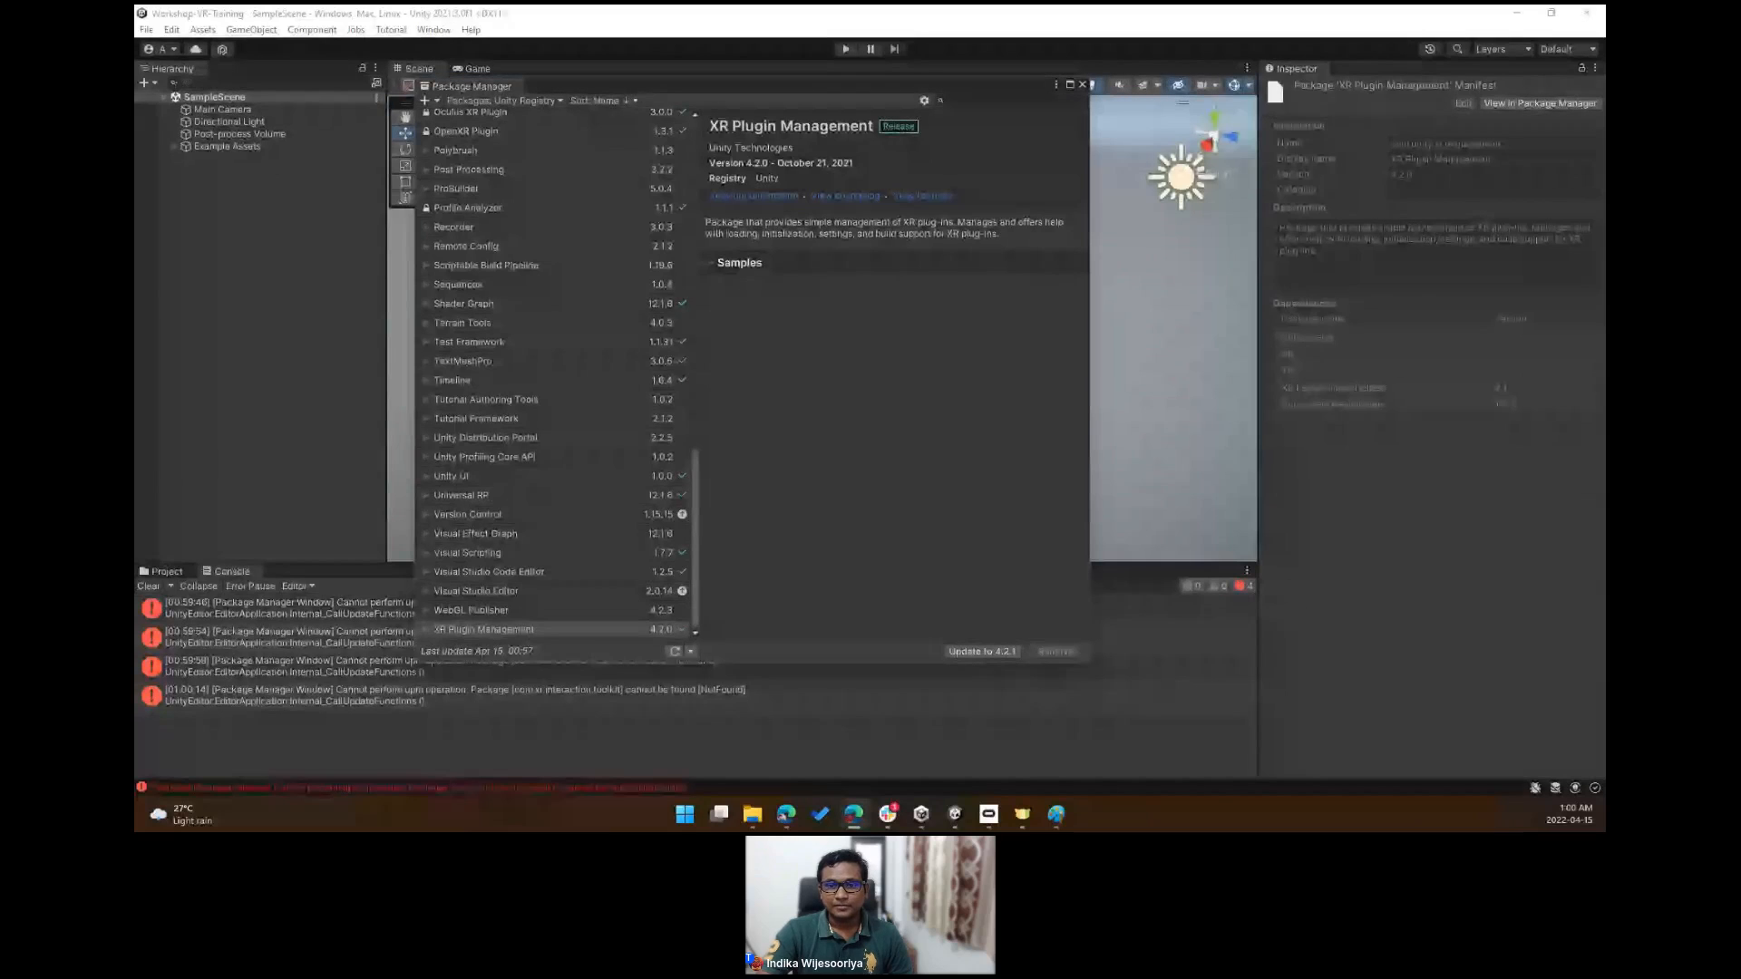
pyautogui.click(428, 99)
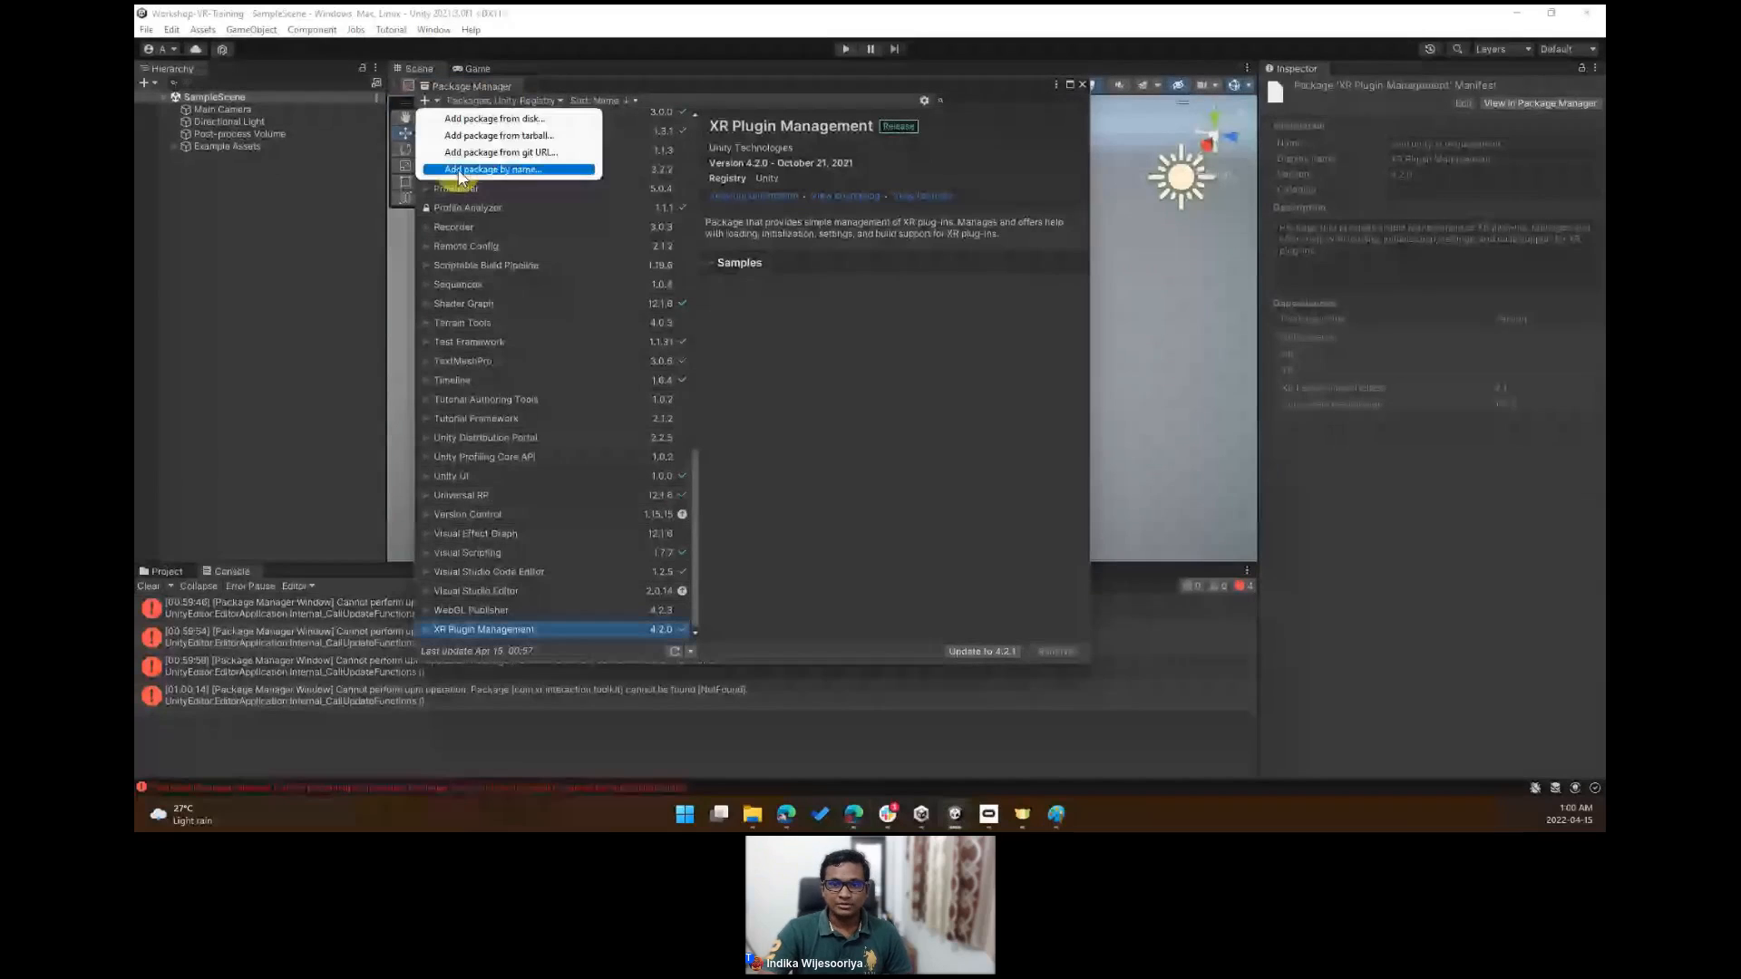
pyautogui.click(581, 166)
pyautogui.write('com.unity.xr.interaction.toolkit')
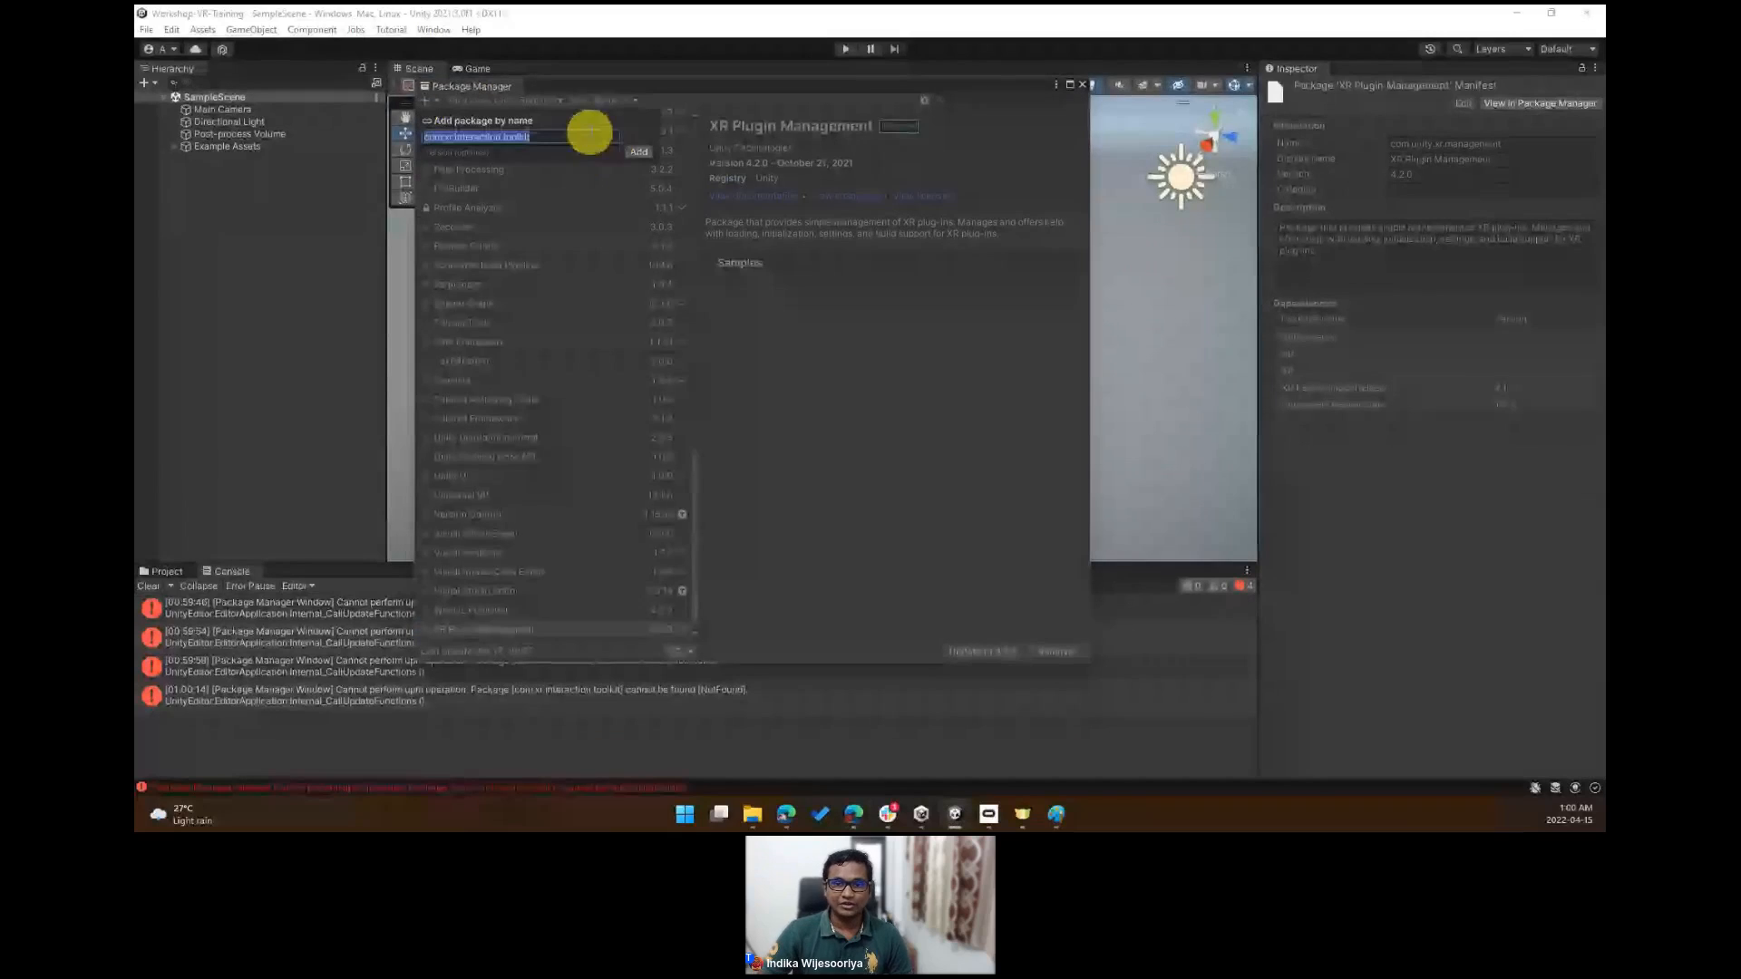
pyautogui.click(590, 136)
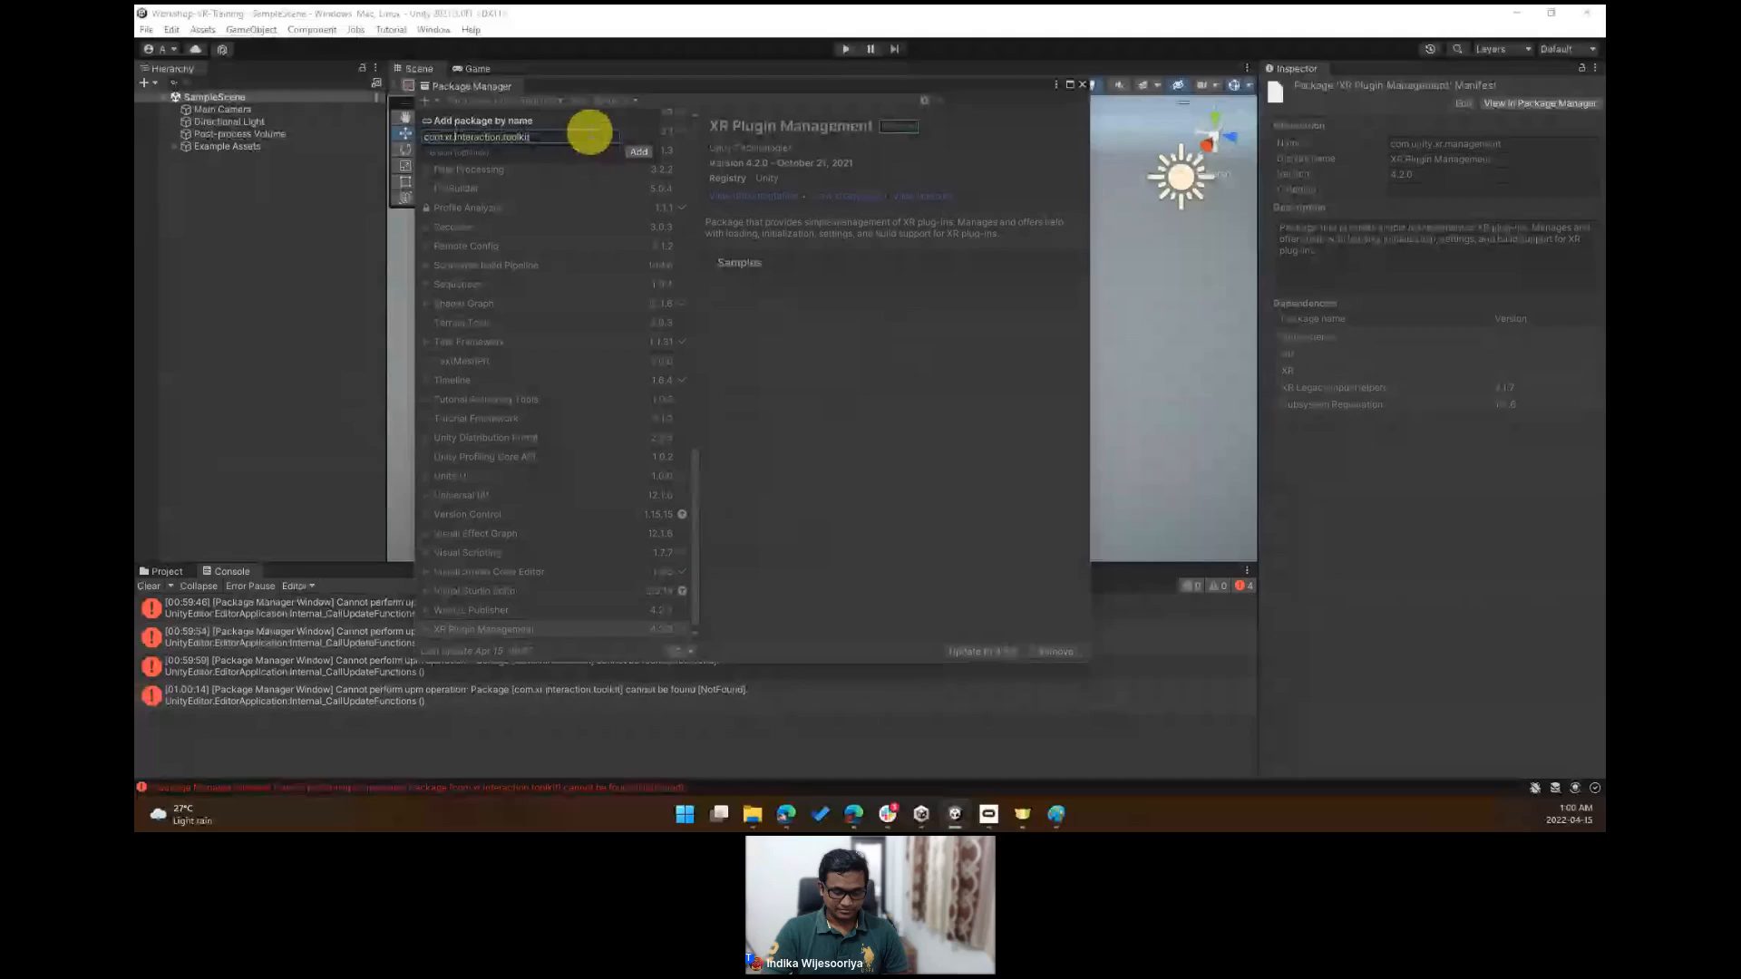
pyautogui.write('unity.')
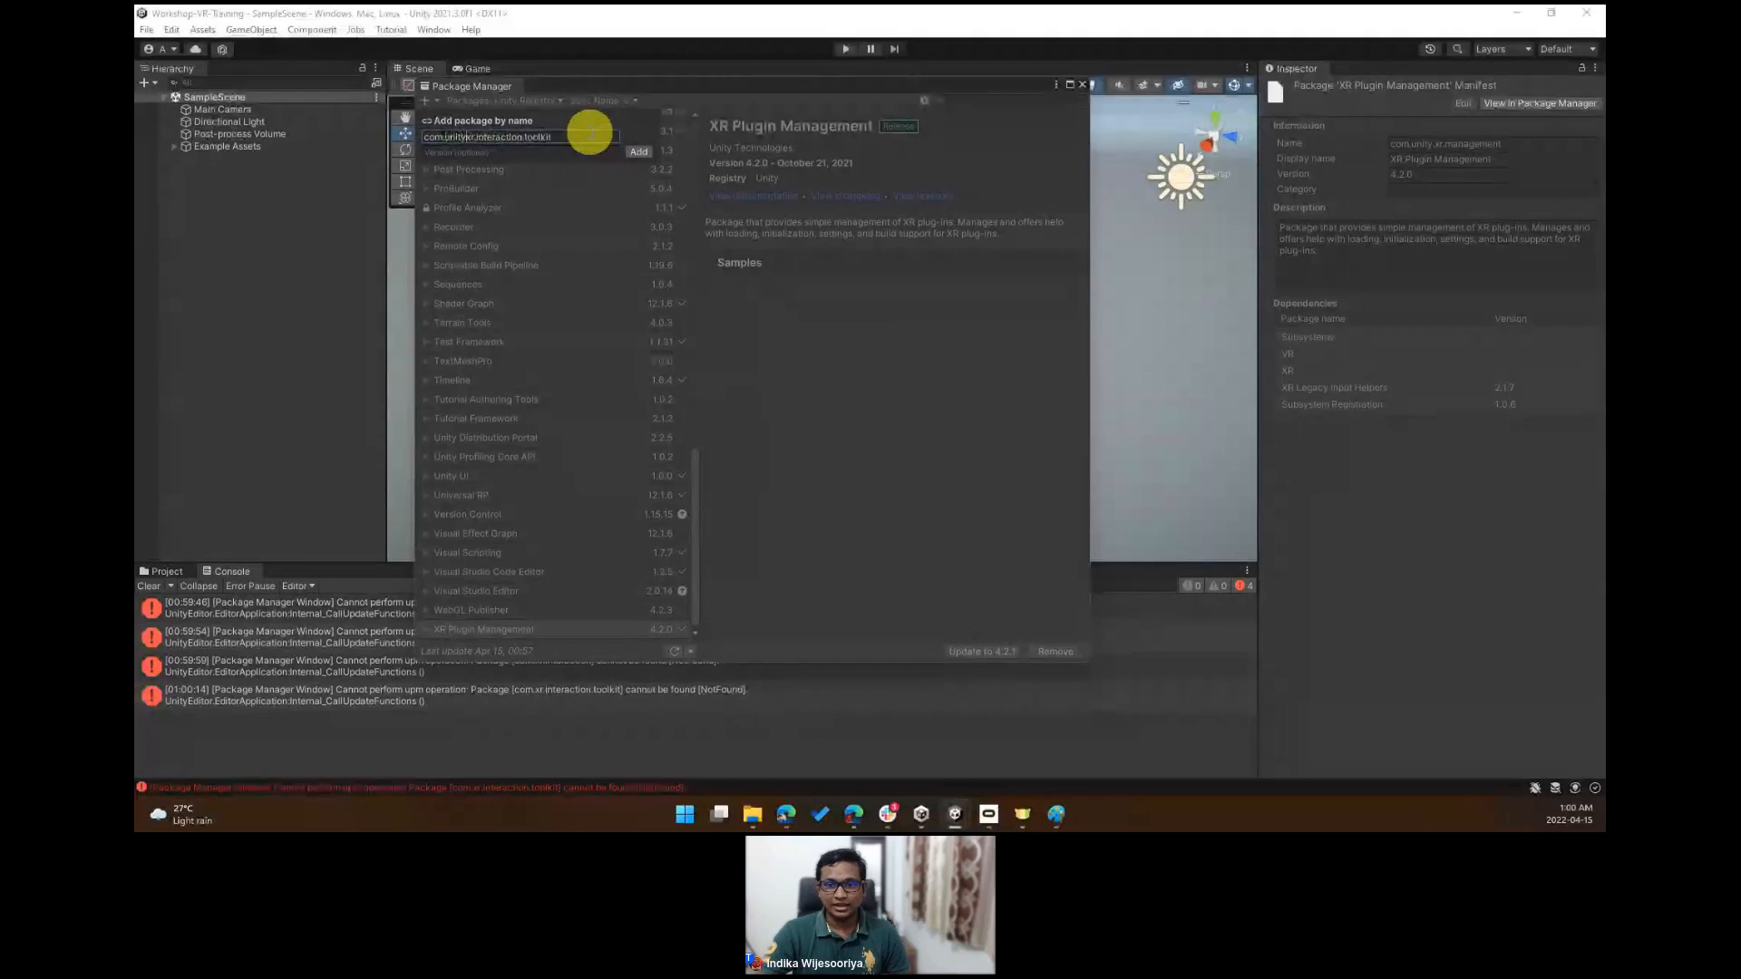
pyautogui.click(642, 150)
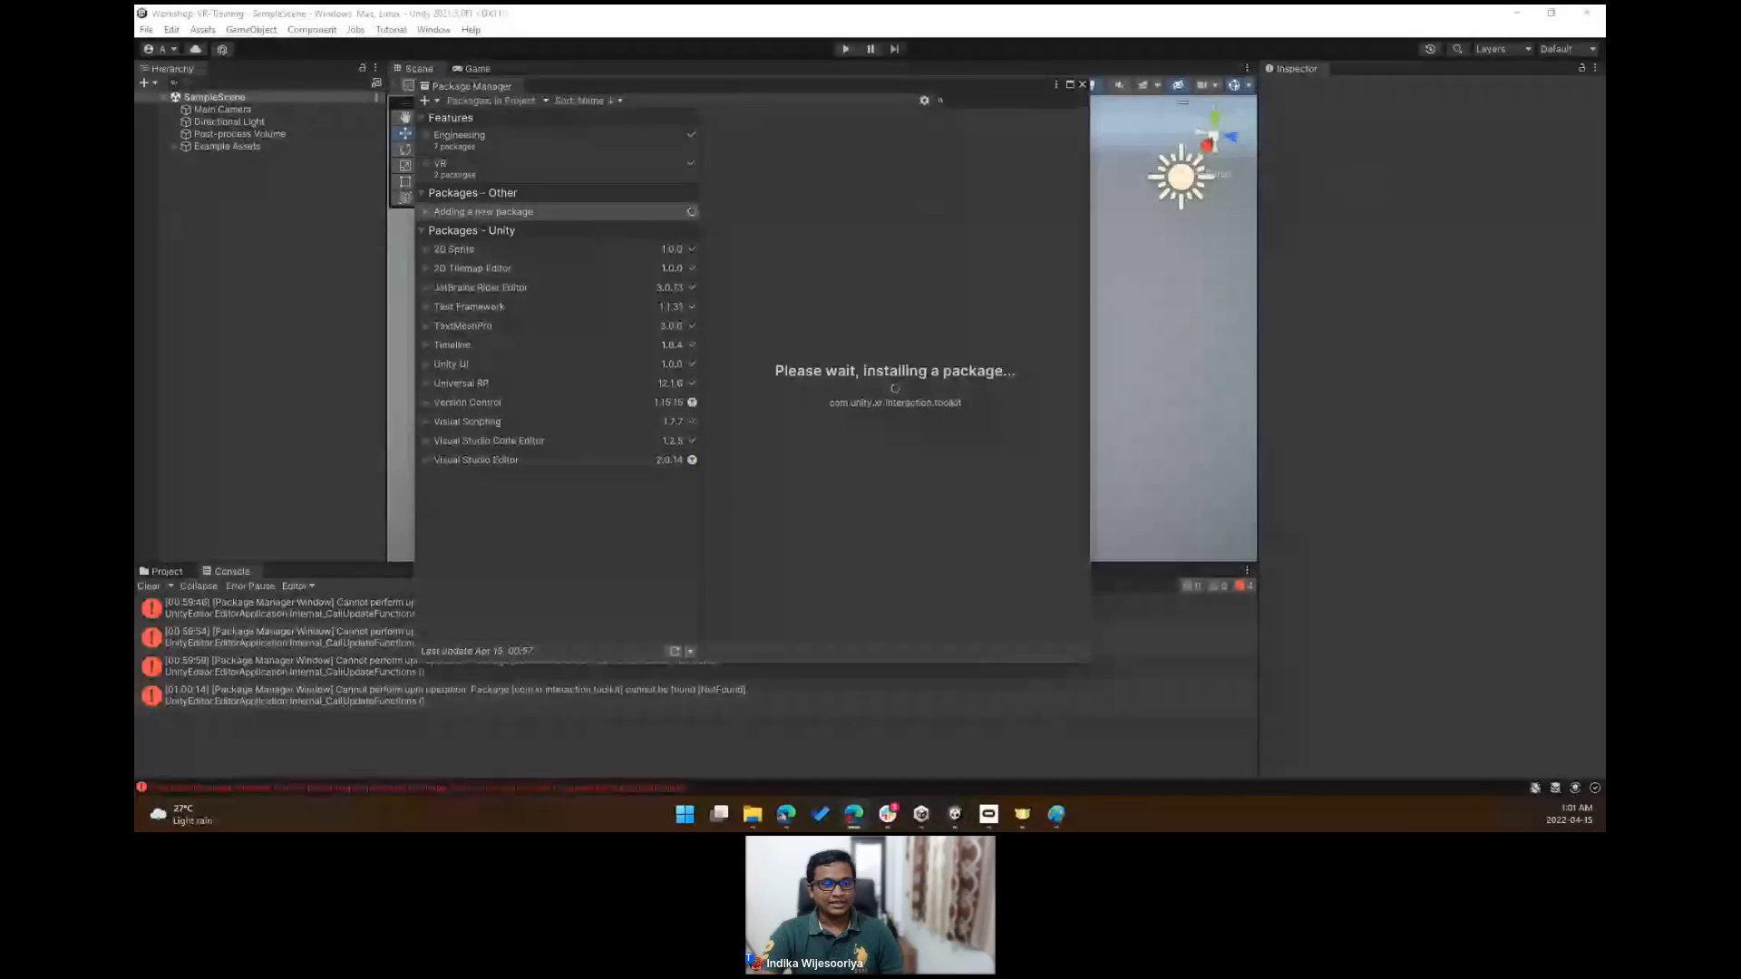
# - Accept the XR InteractionLayerMask update after the toolkit installs
pyautogui.click(429, 101)
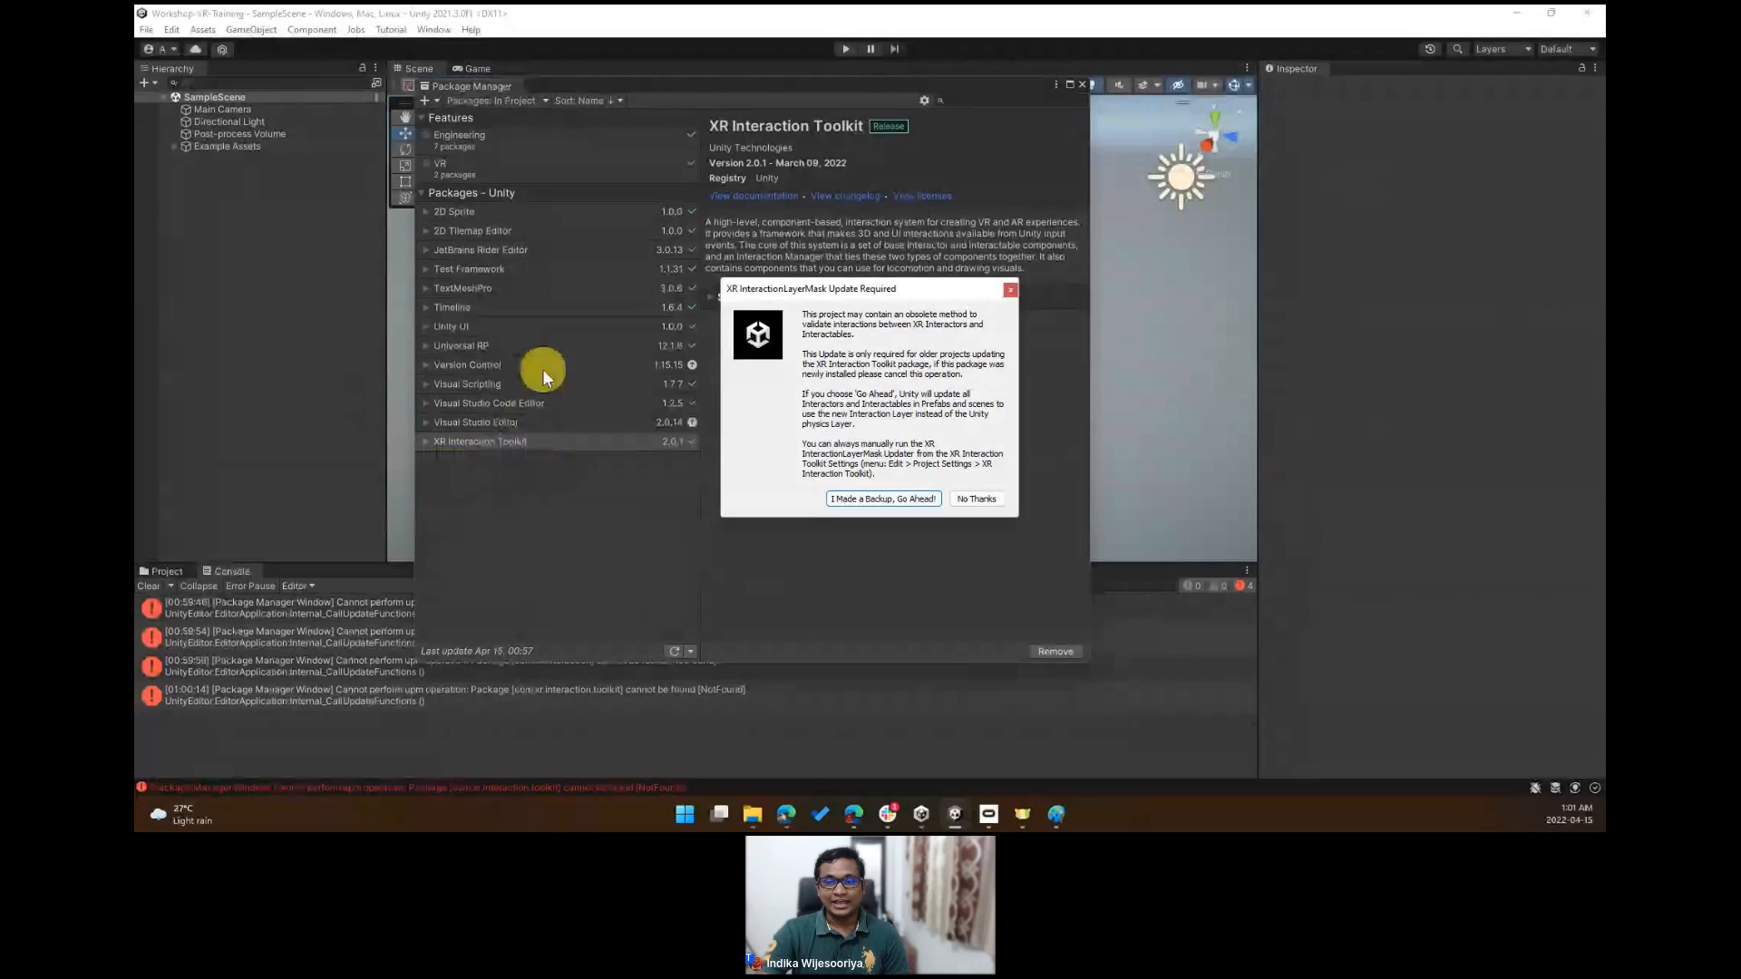
pyautogui.moveTo(768, 290)
pyautogui.mouseDown()
pyautogui.moveTo(749, 323)
pyautogui.moveTo(693, 233)
pyautogui.mouseUp()
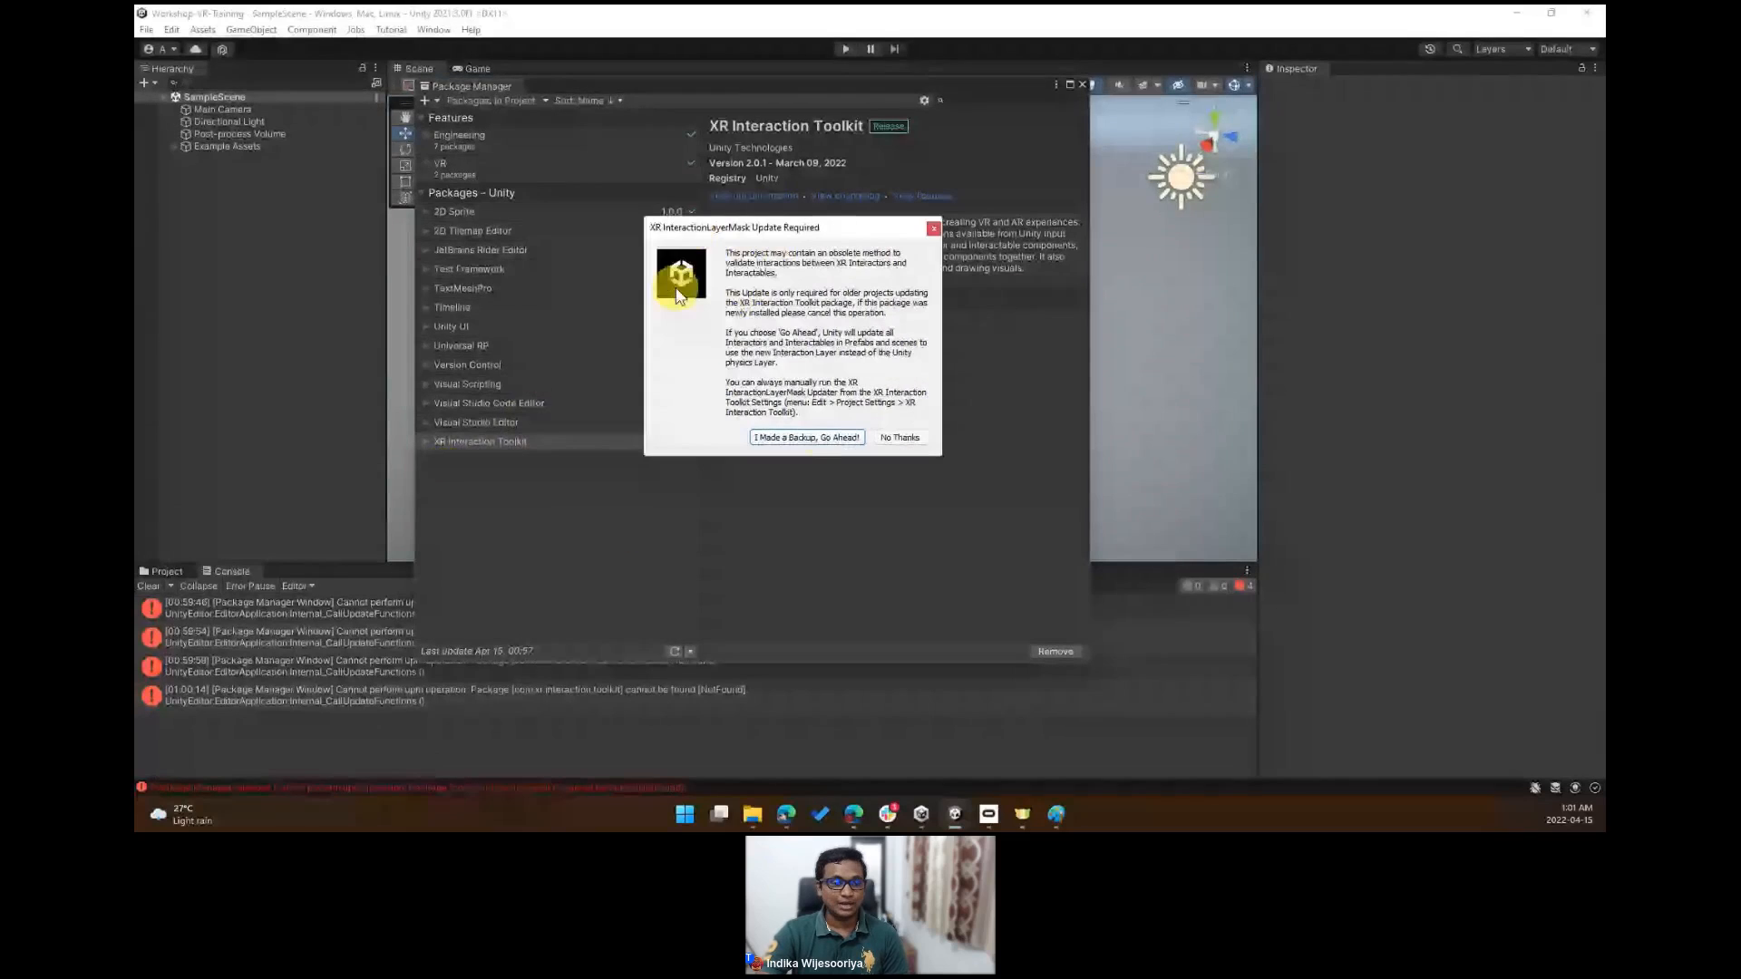
pyautogui.click(767, 441)
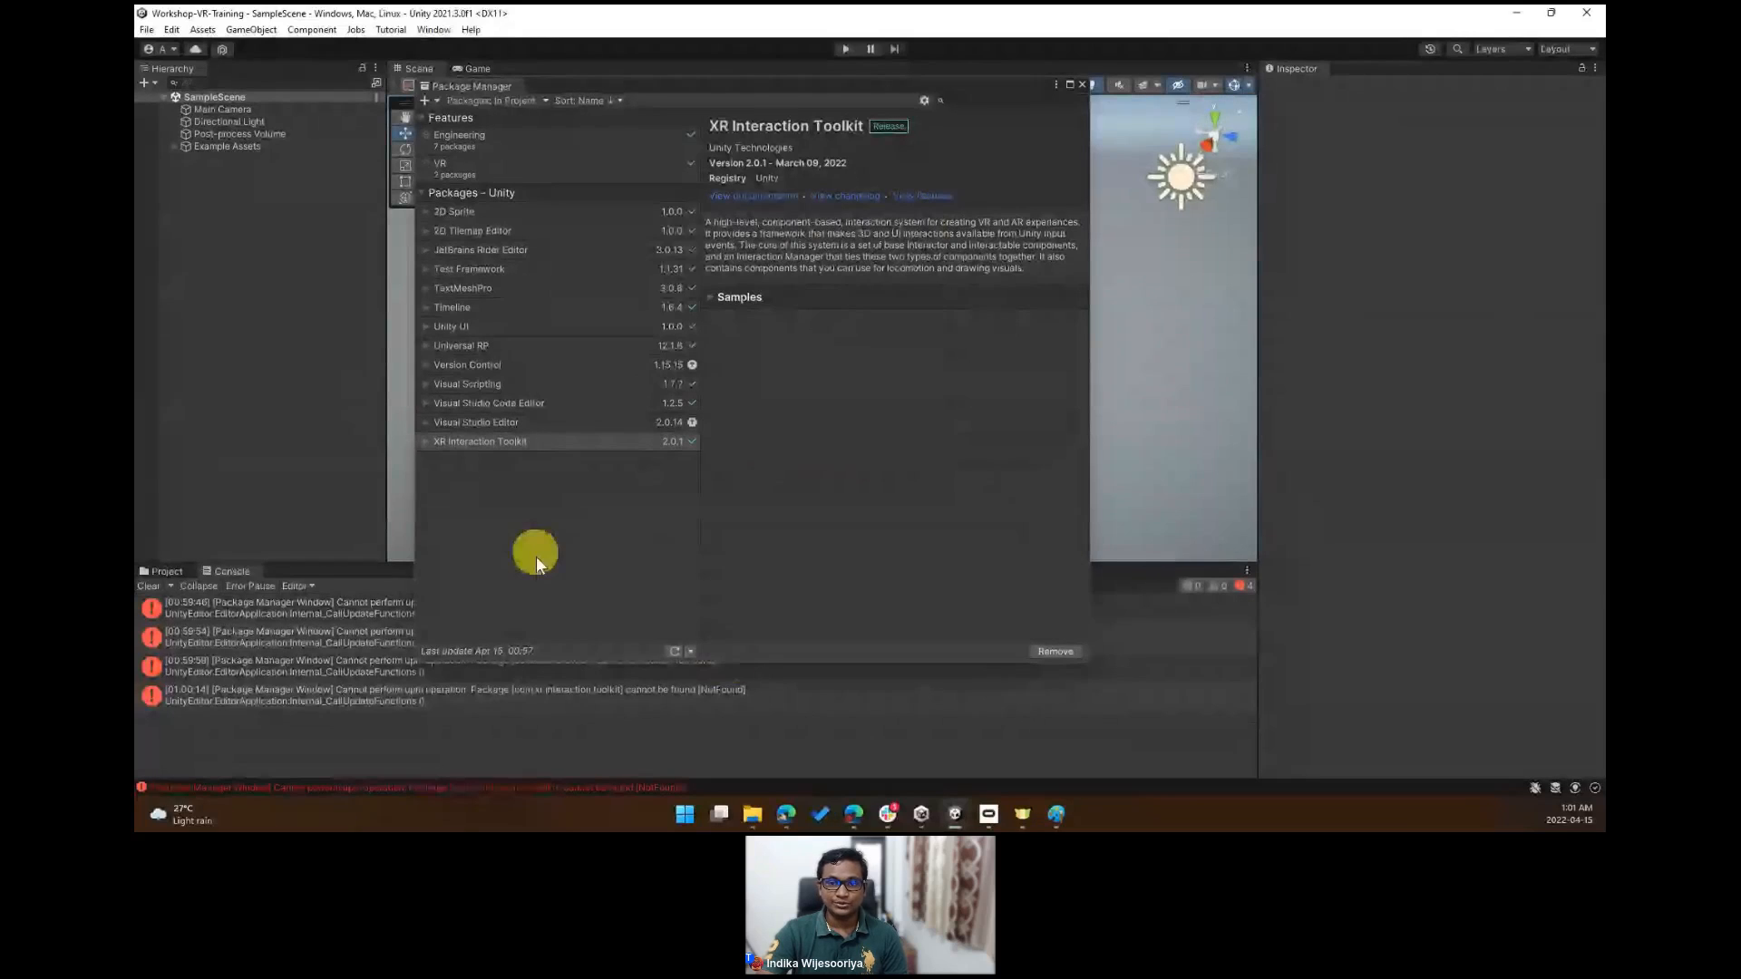
# - Expand the XR Interaction Toolkit's samples list in the Package Manager
pyautogui.click(492, 100)
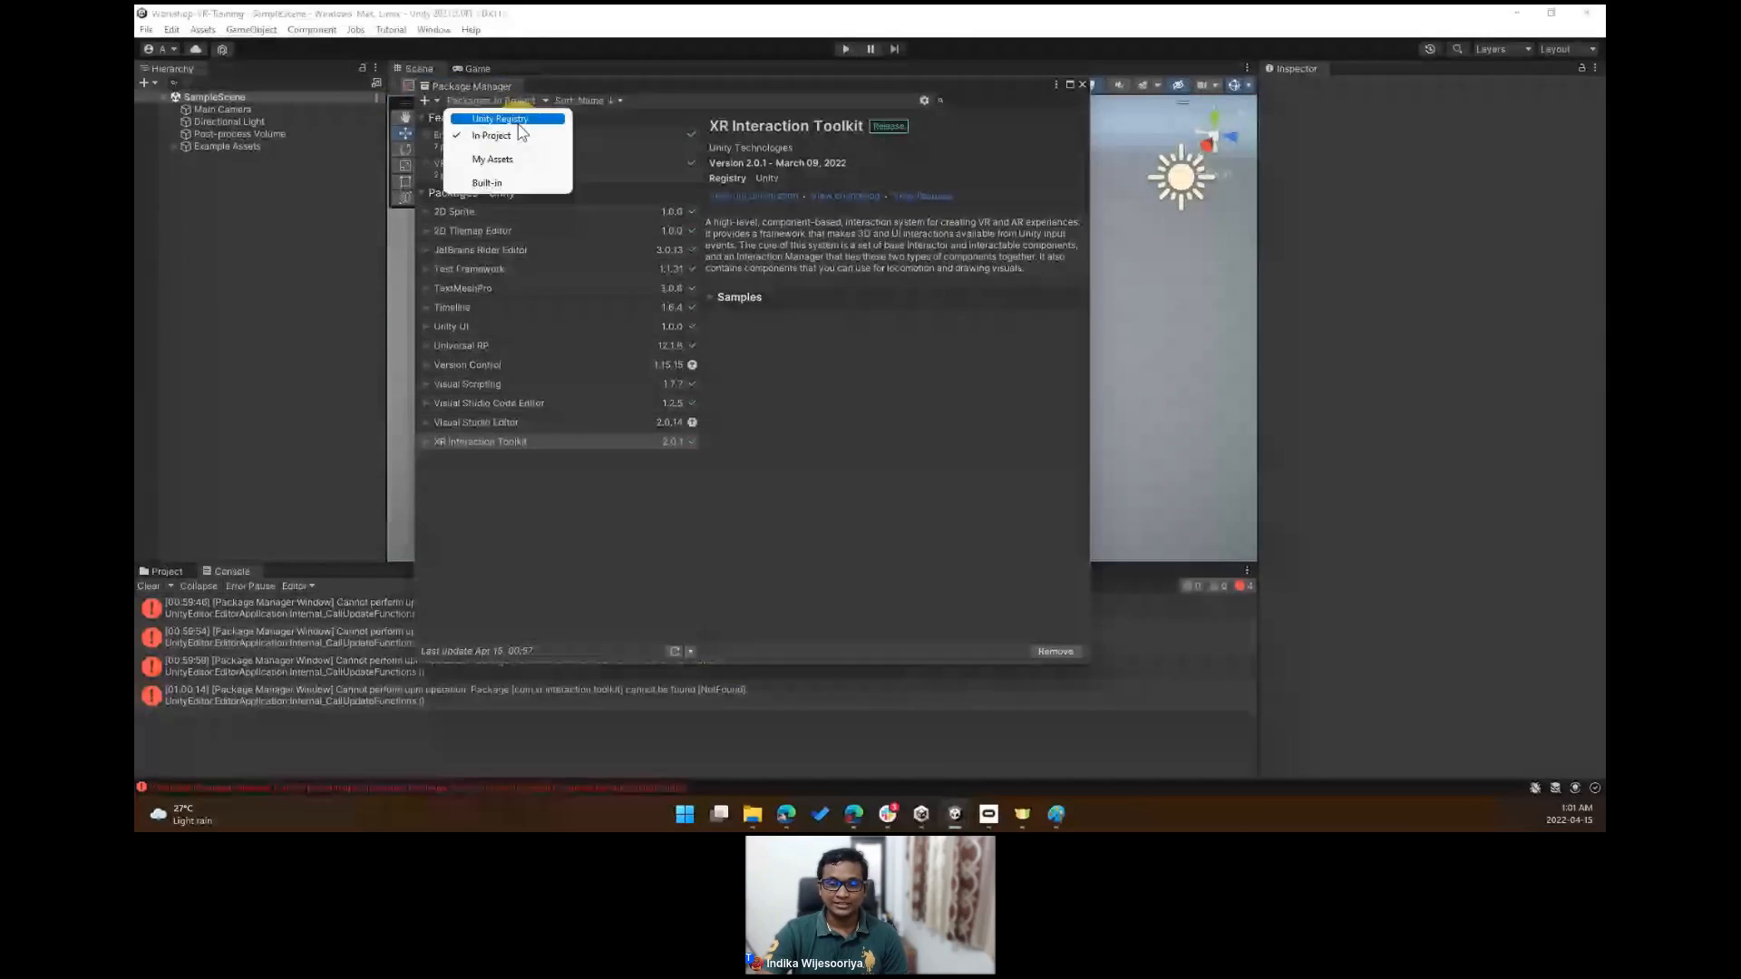
pyautogui.click(562, 473)
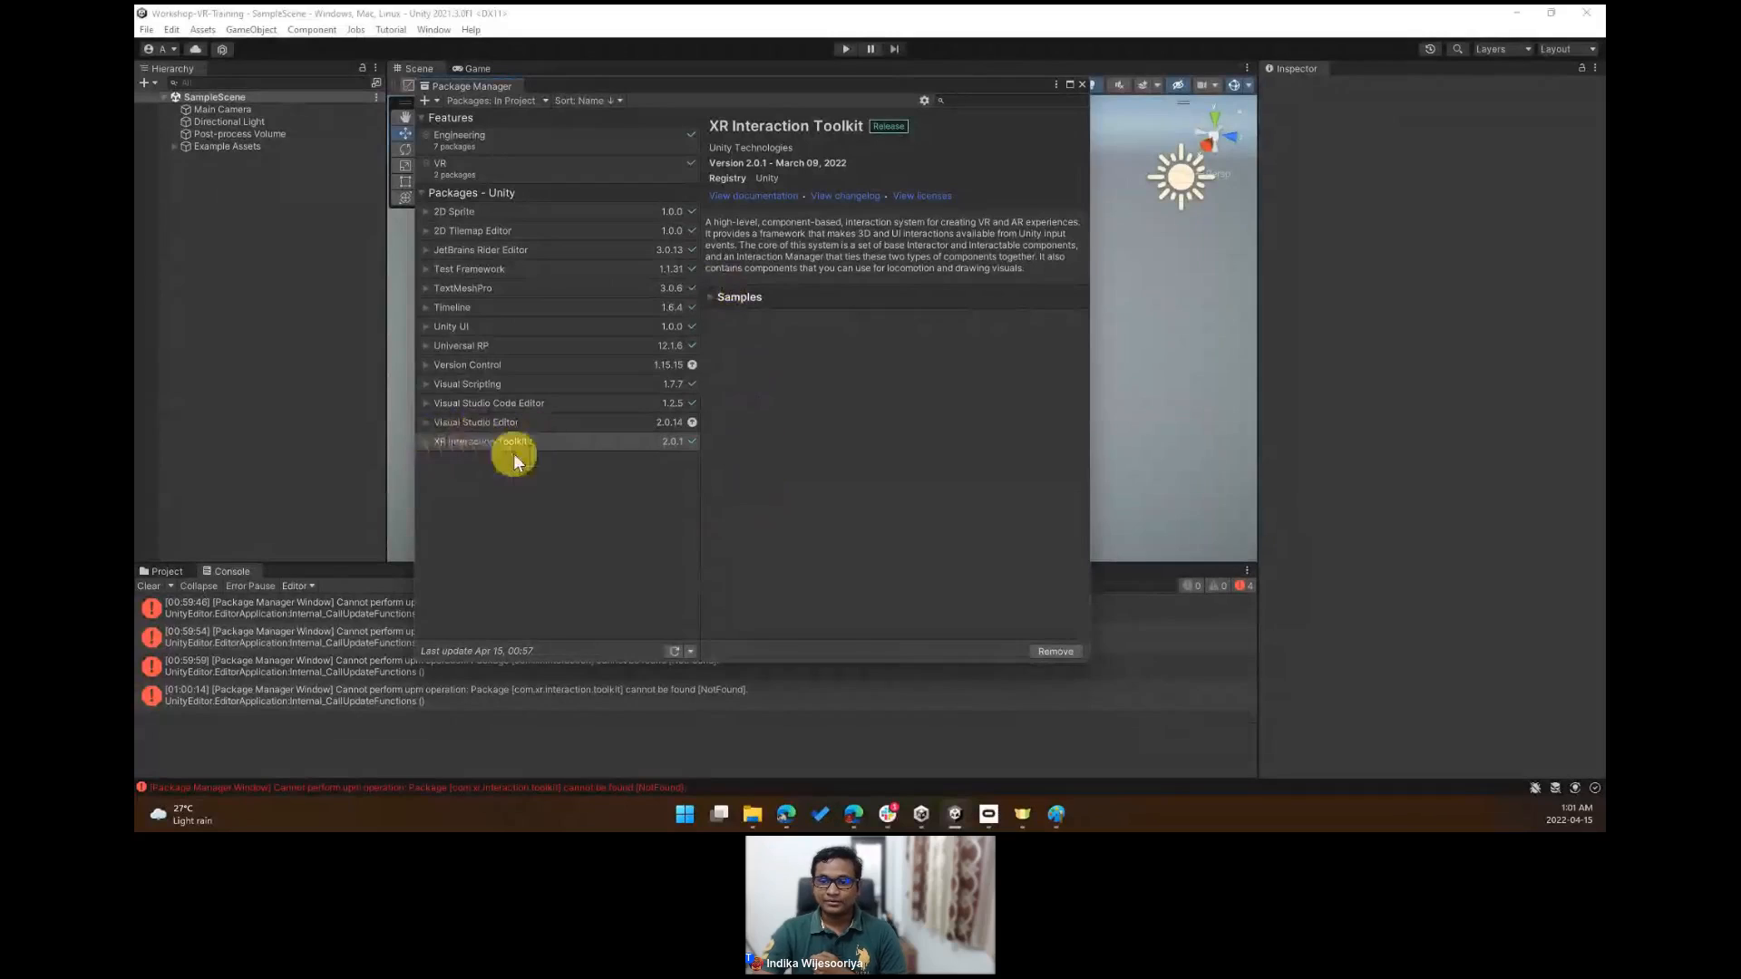
pyautogui.click(711, 297)
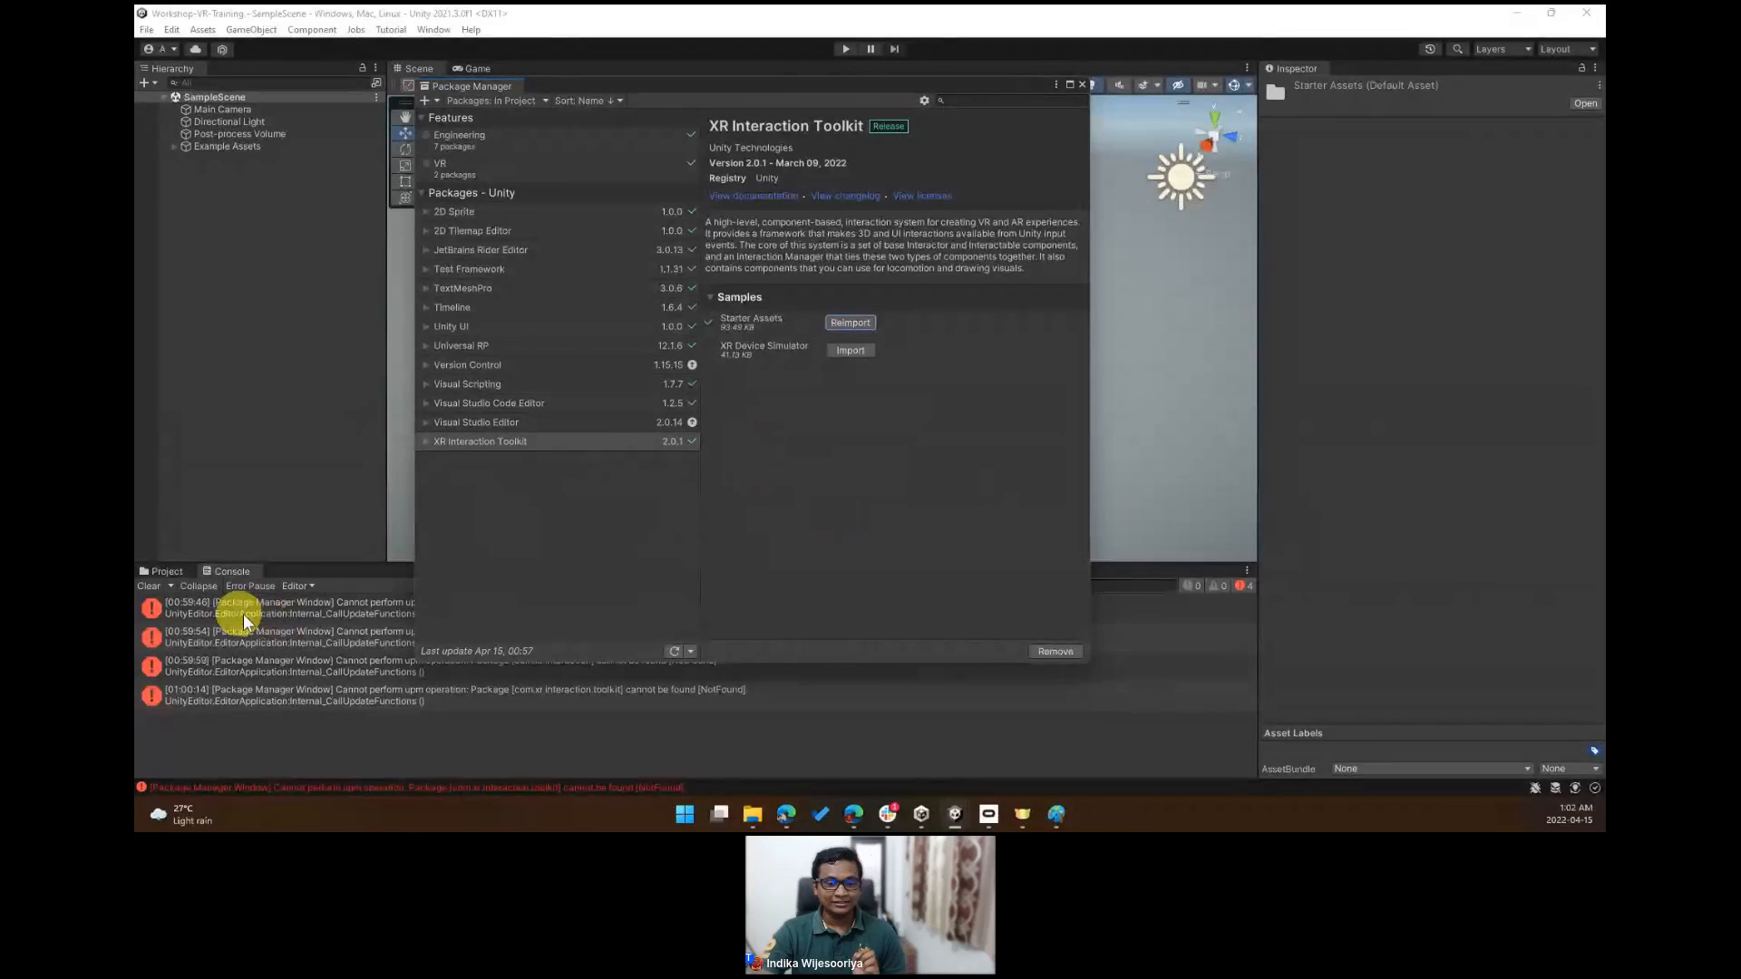
# - Clear the console errors and switch to the Project browser
pyautogui.click(151, 586)
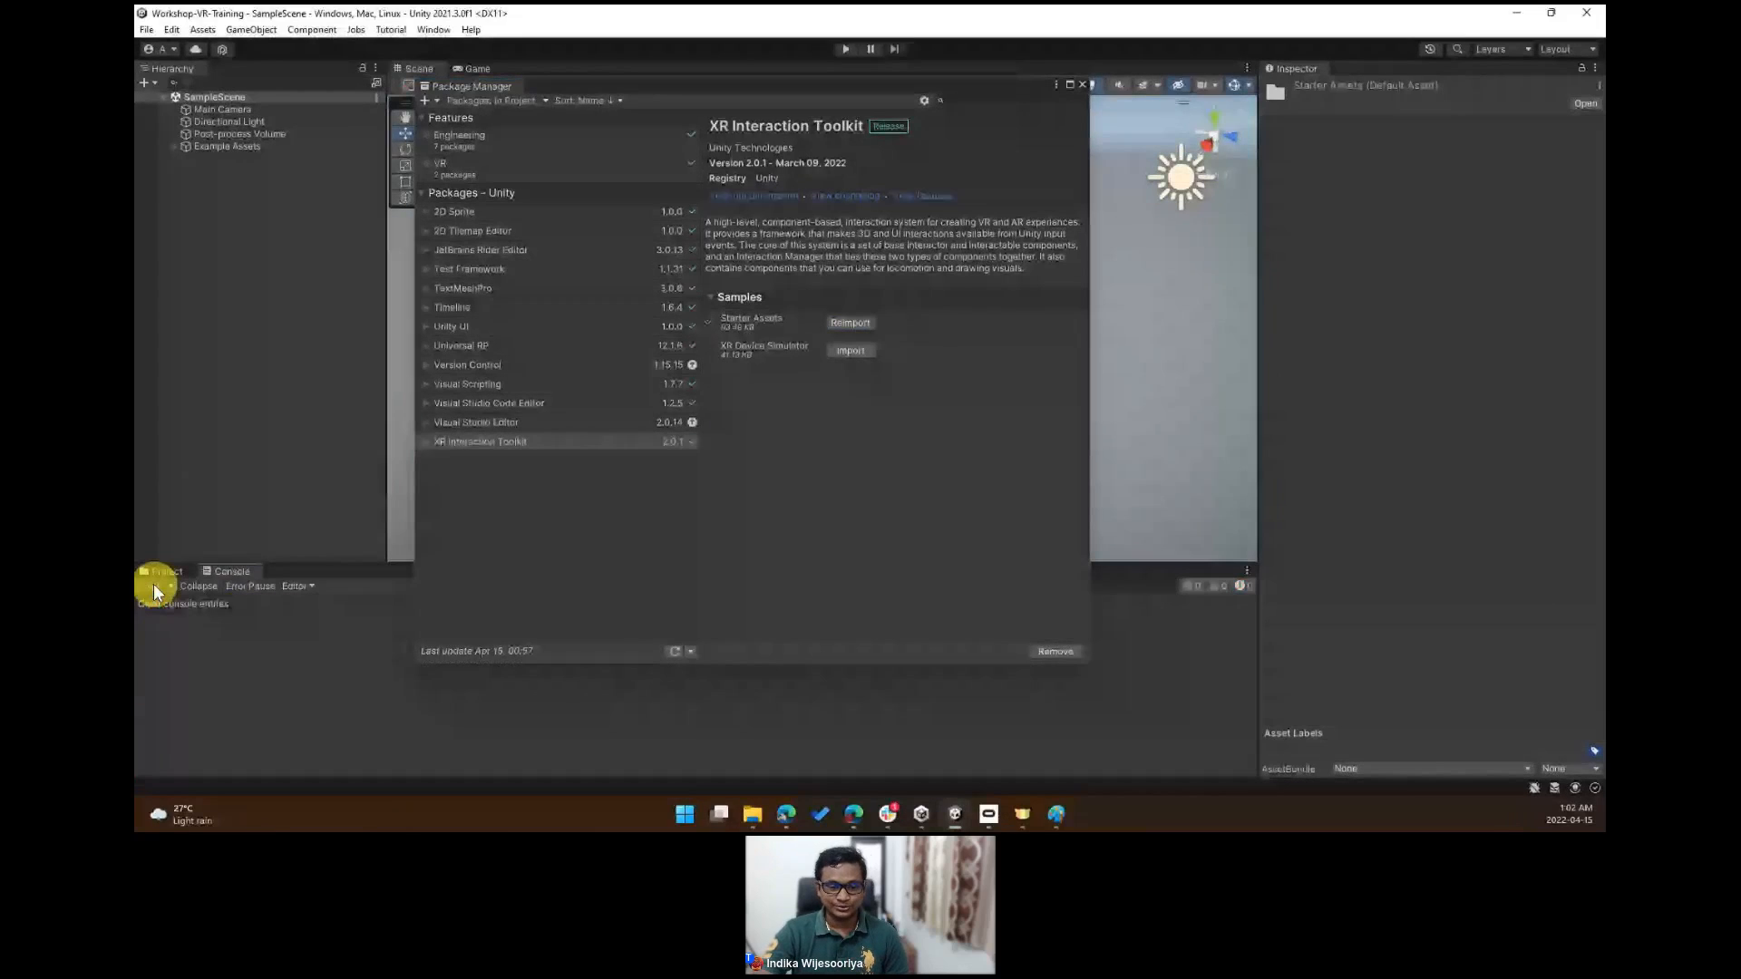
pyautogui.click(175, 571)
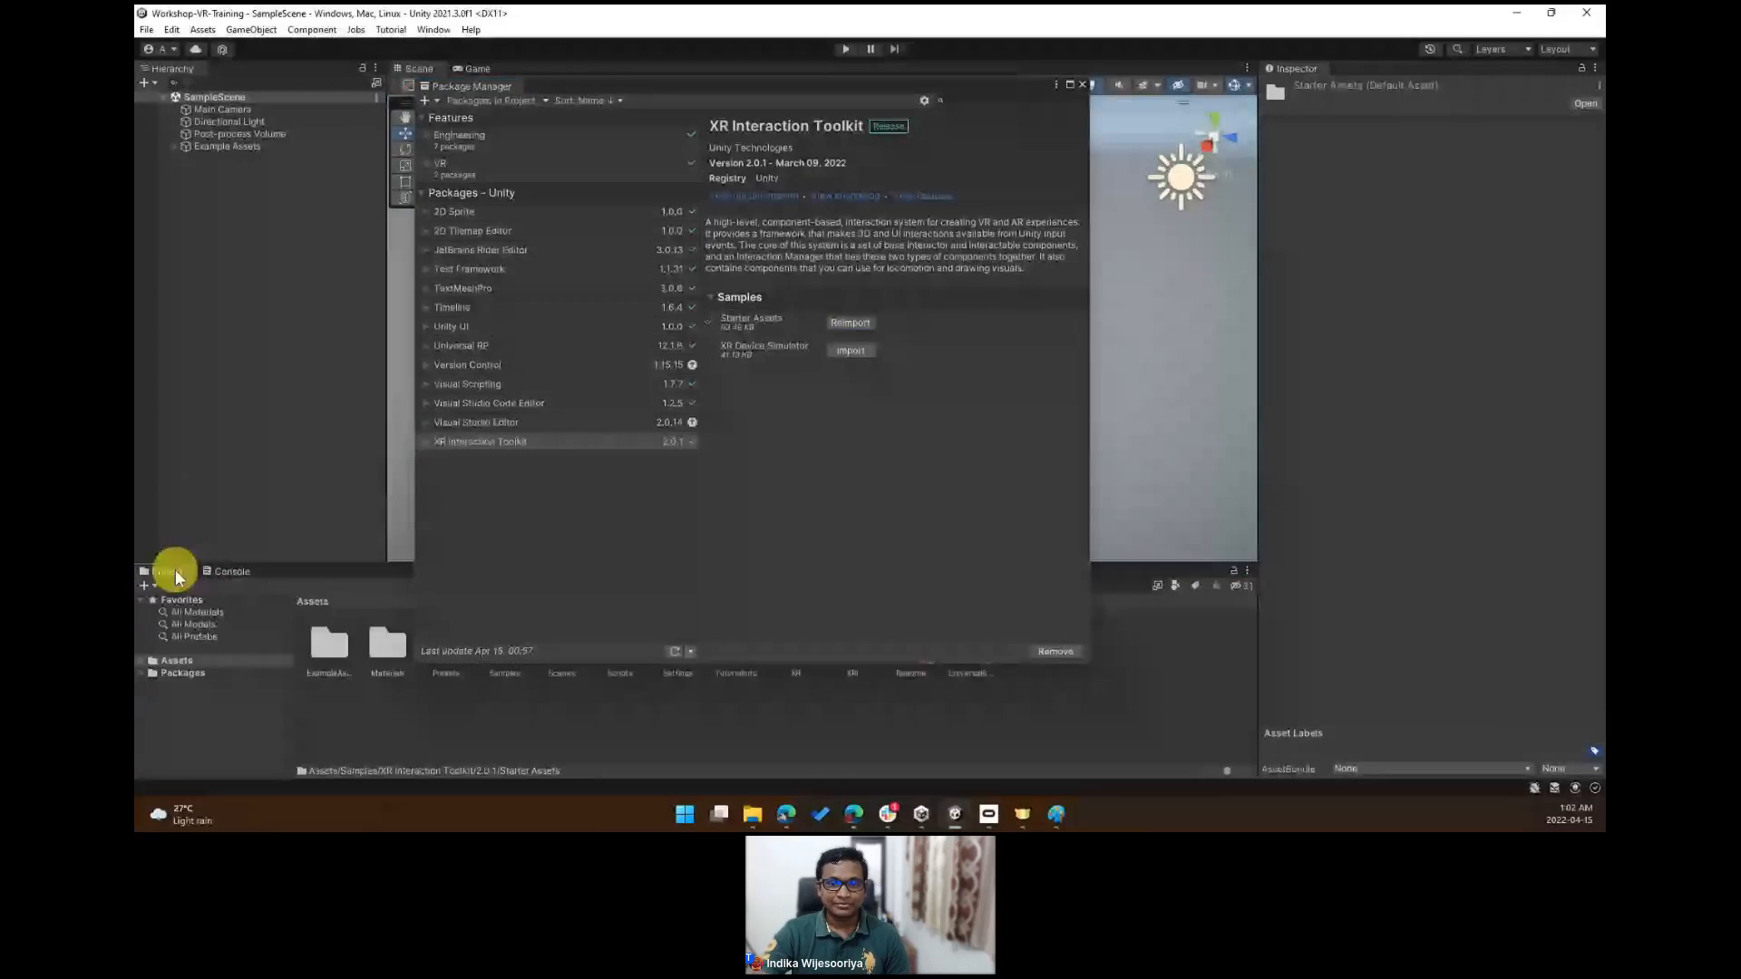
# - Show the Assets folder in Explorer and inspect the project's Packages folder with manifest.json
pyautogui.rightClick(236, 662)
pyautogui.click(282, 254)
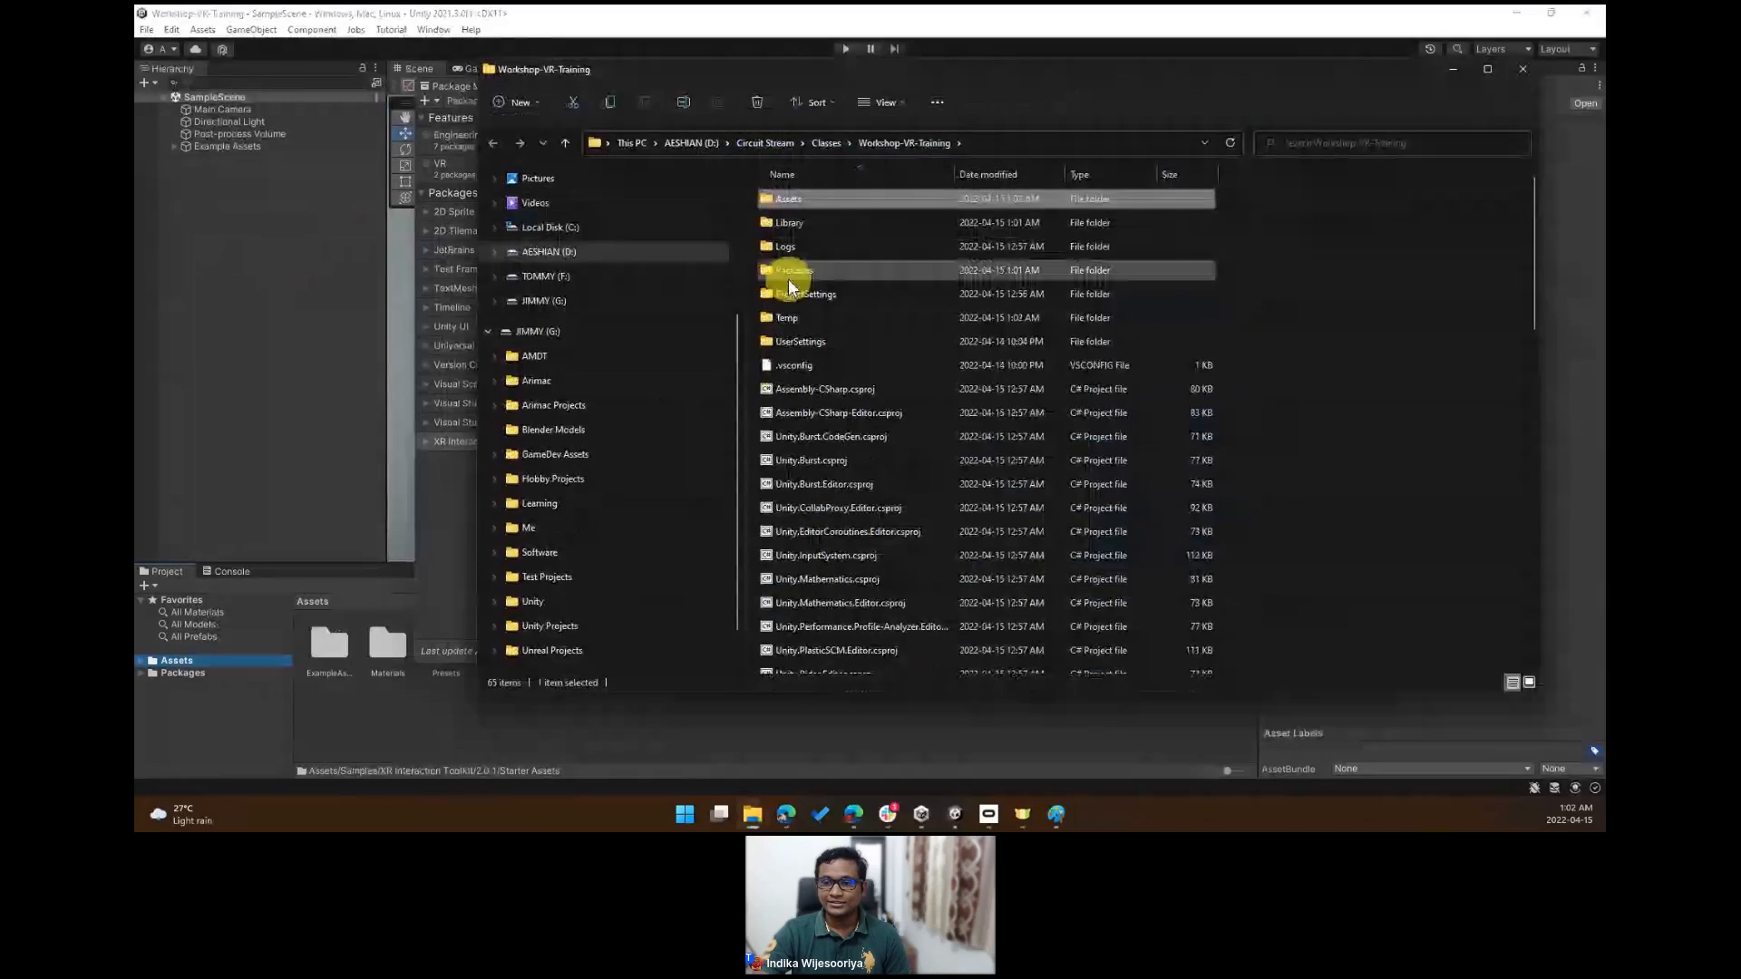
pyautogui.doubleClick(785, 272)
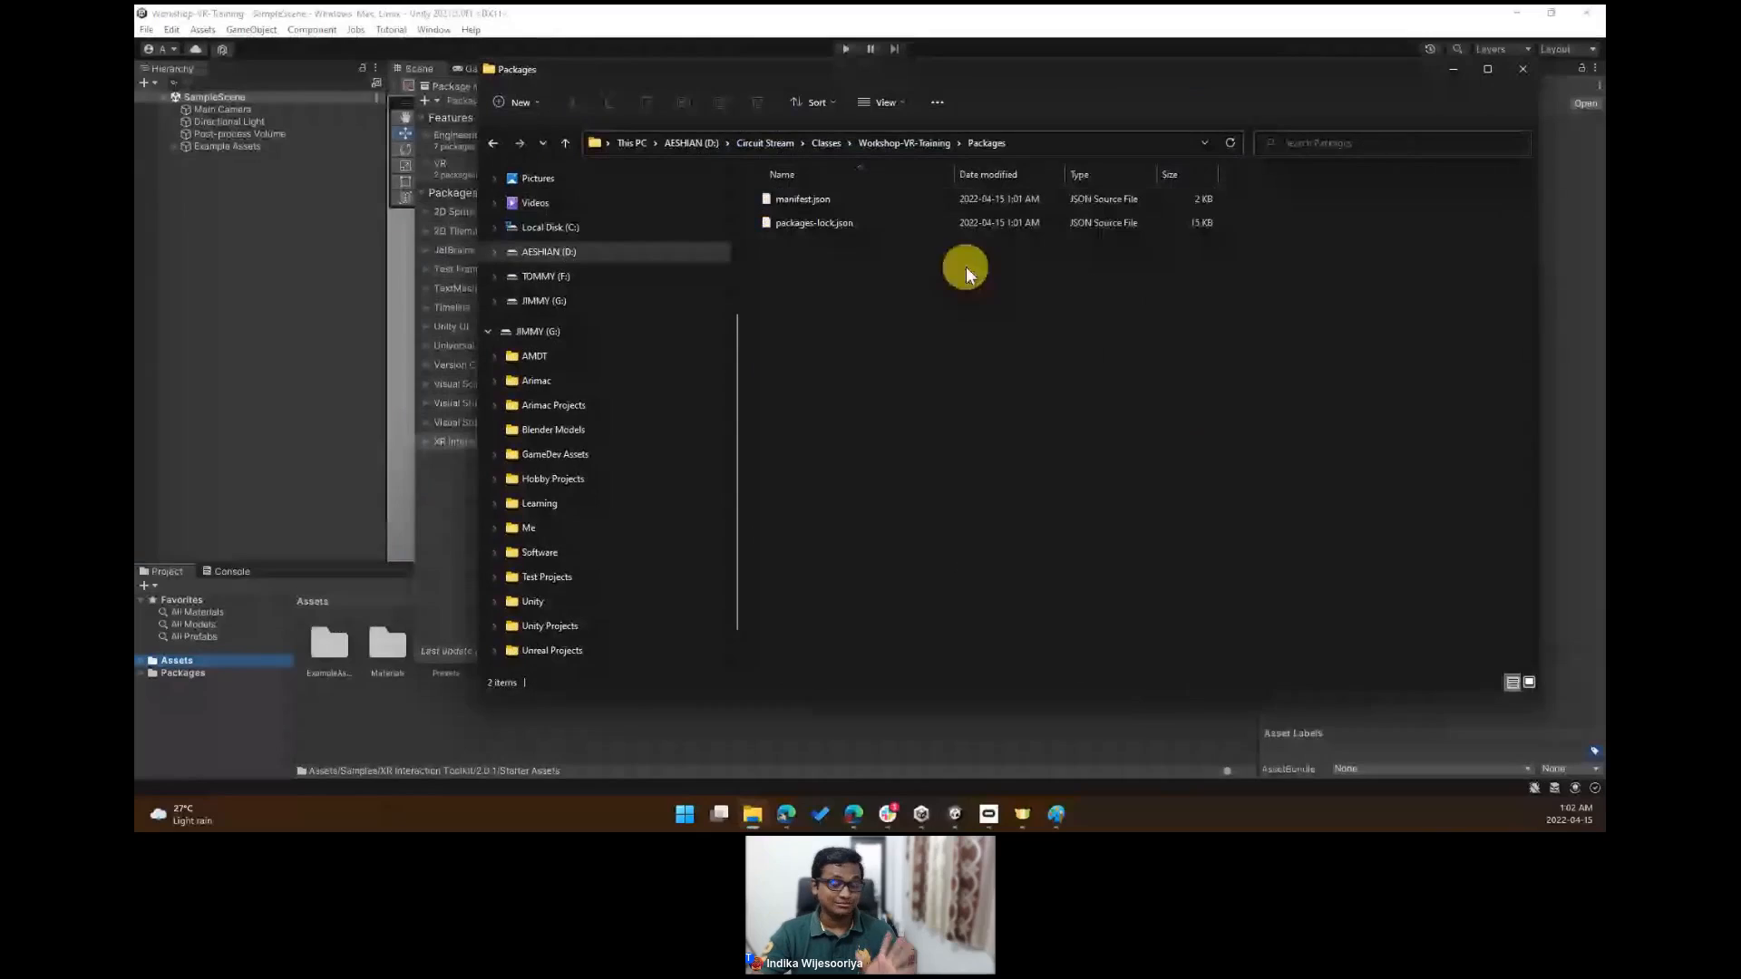
pyautogui.click(886, 205)
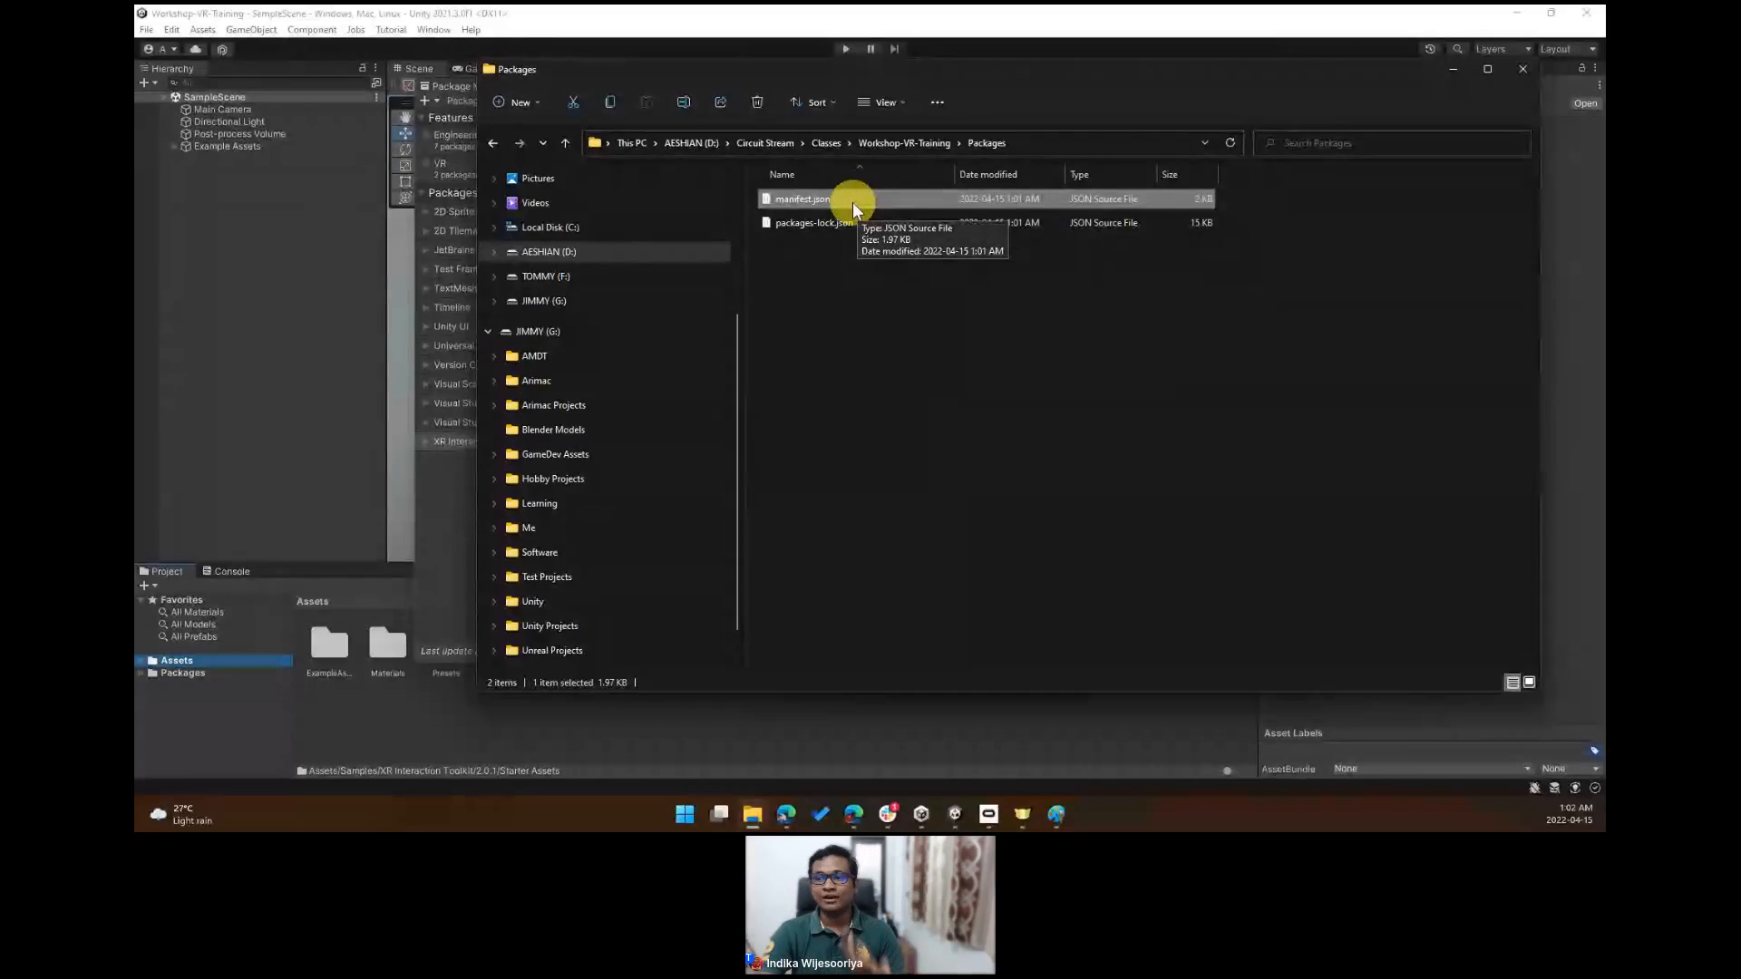
pyautogui.moveTo(1158, 72); pyautogui.dragTo(987, 131)
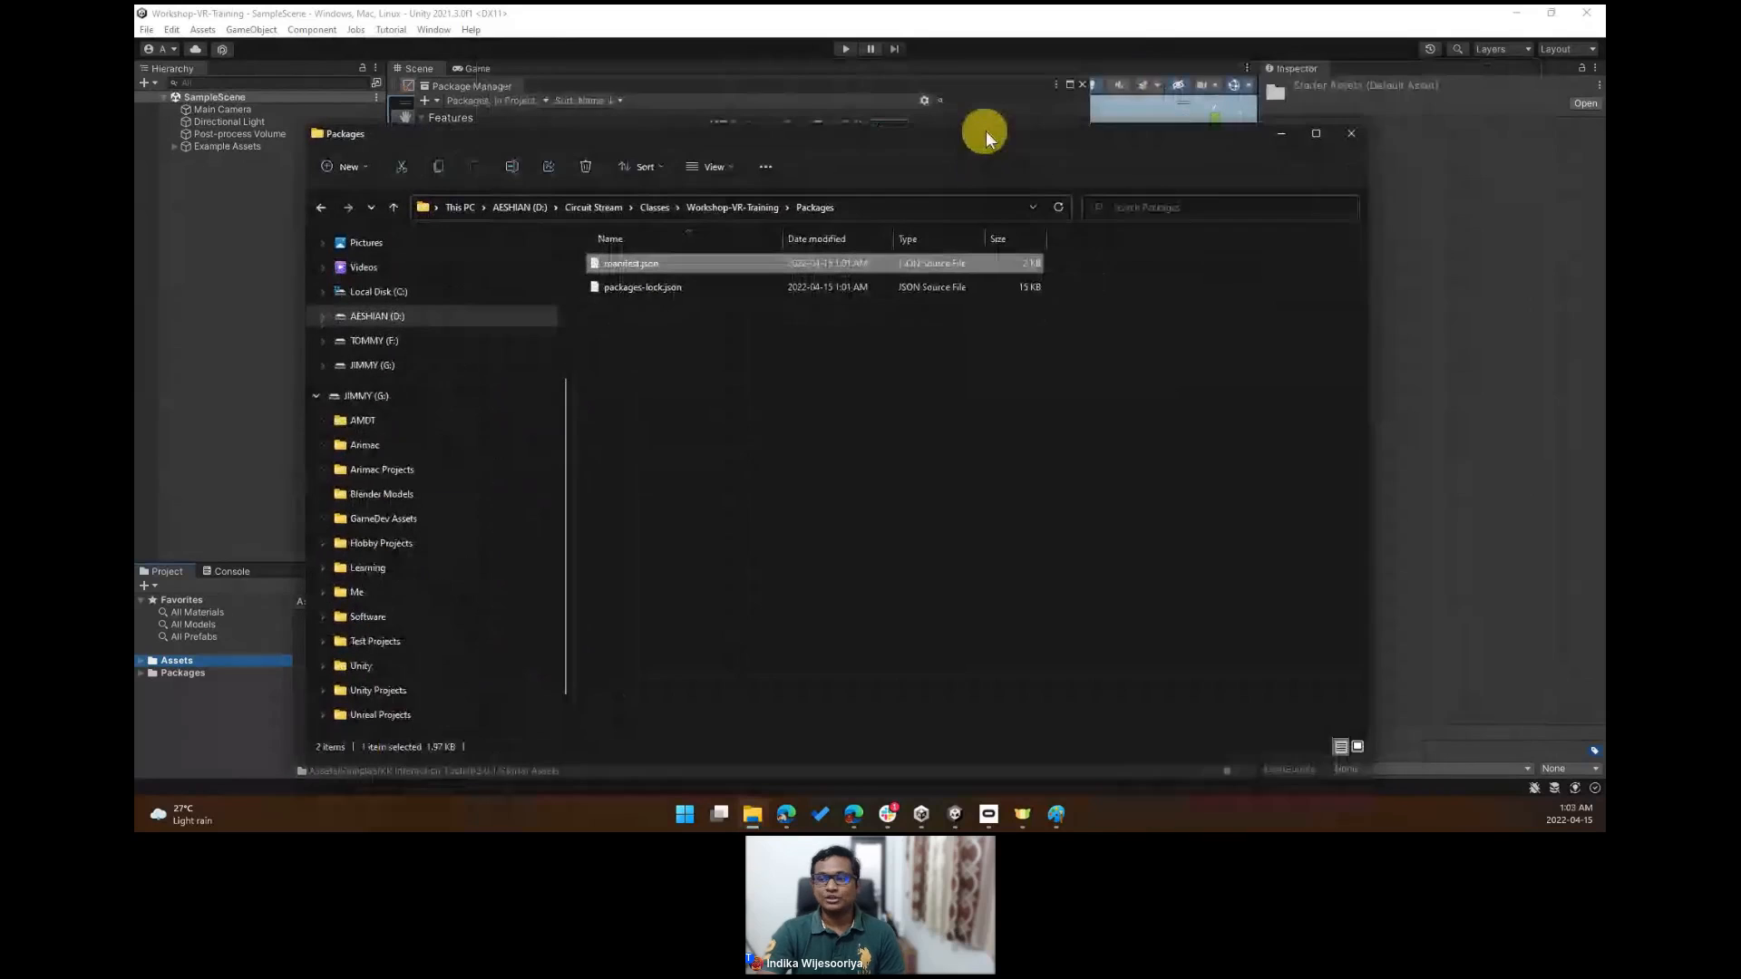
pyautogui.click(1282, 134)
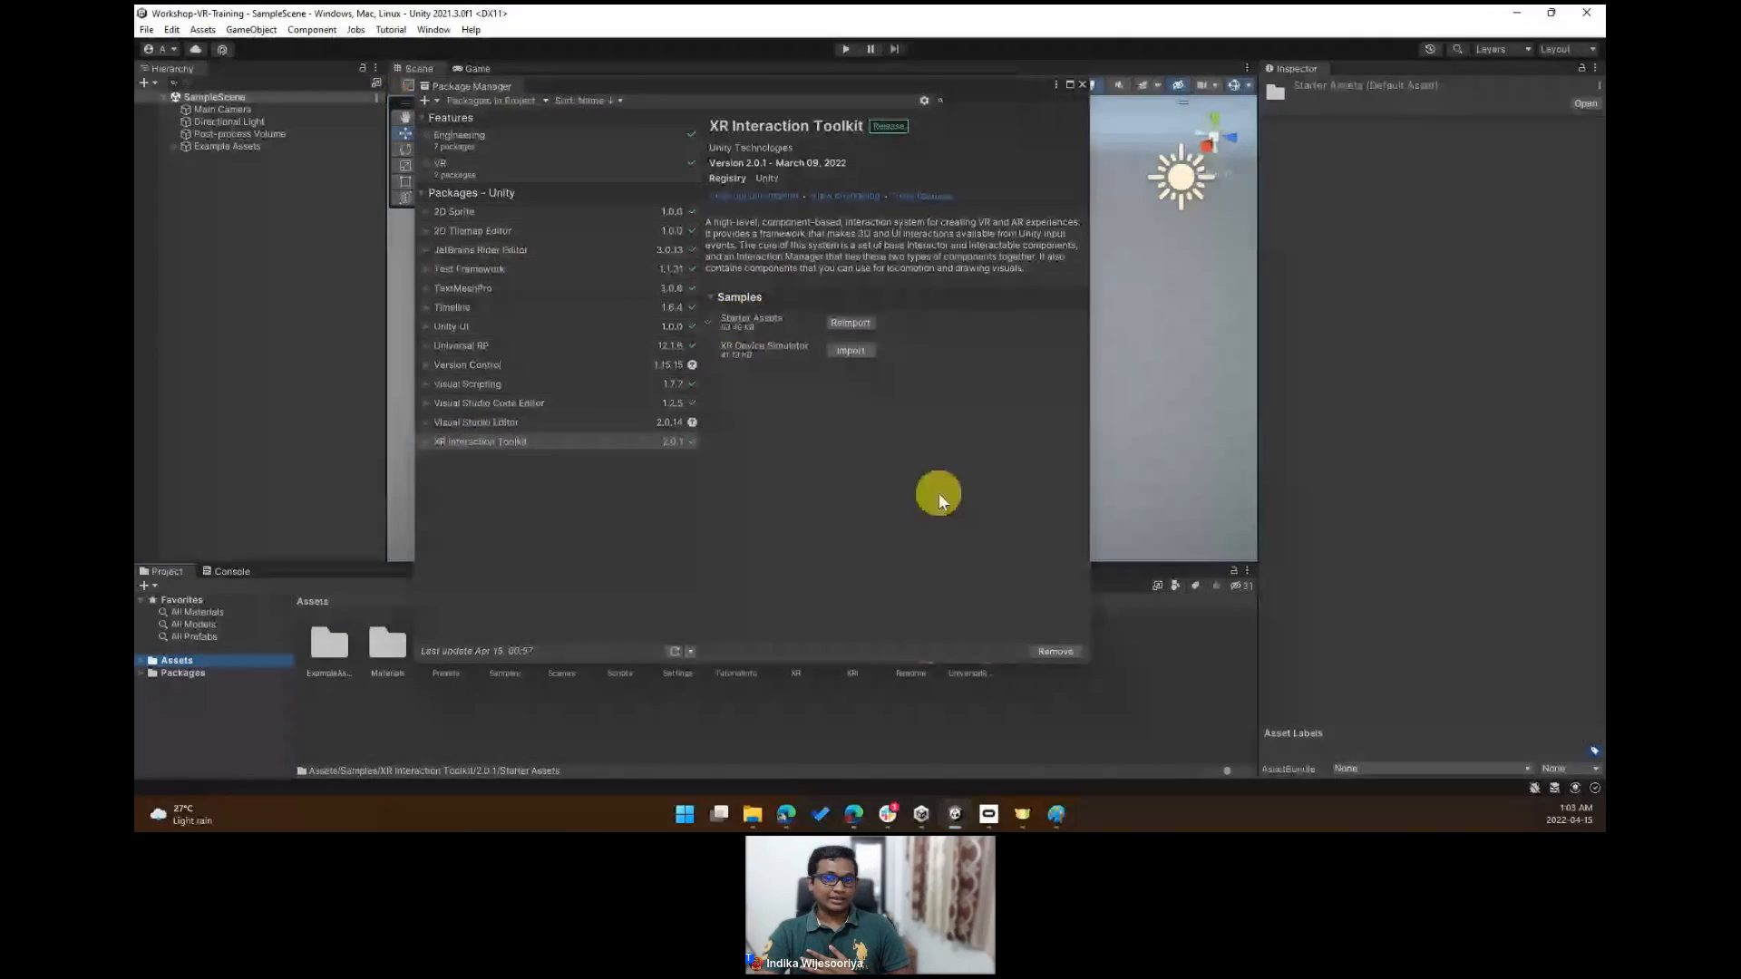
# - Close the Package Manager and open the XR Plug-in Management page of Project Settings
pyautogui.click(1084, 85)
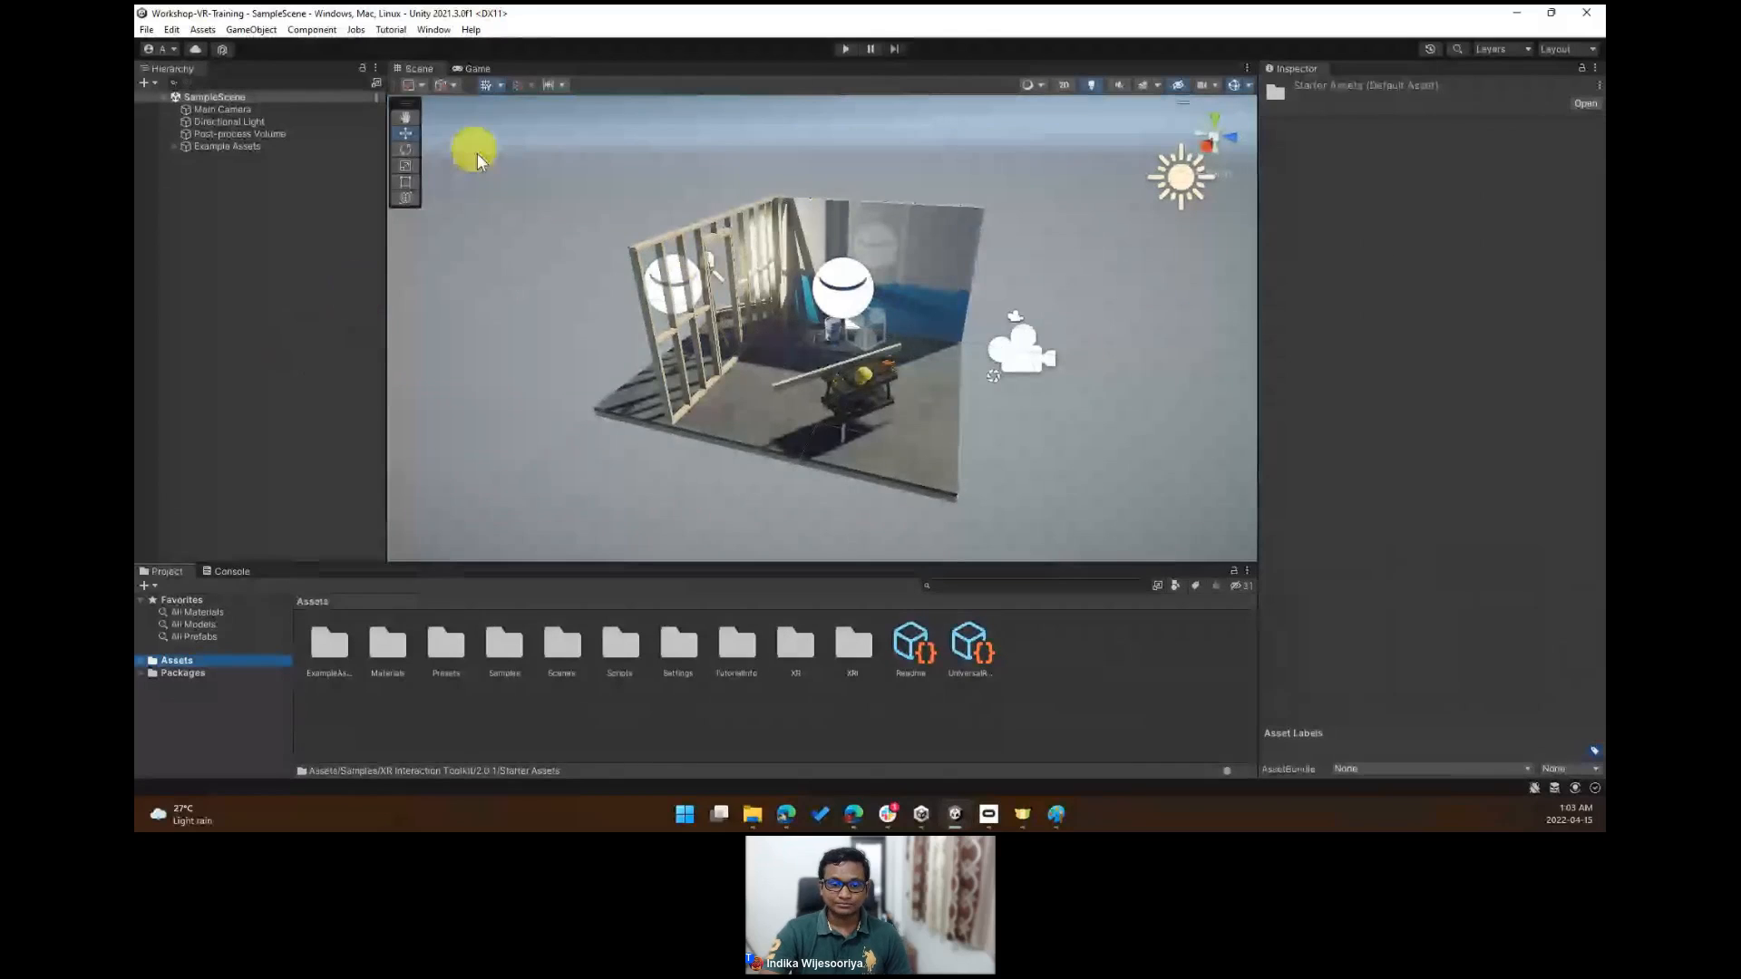
pyautogui.click(301, 33)
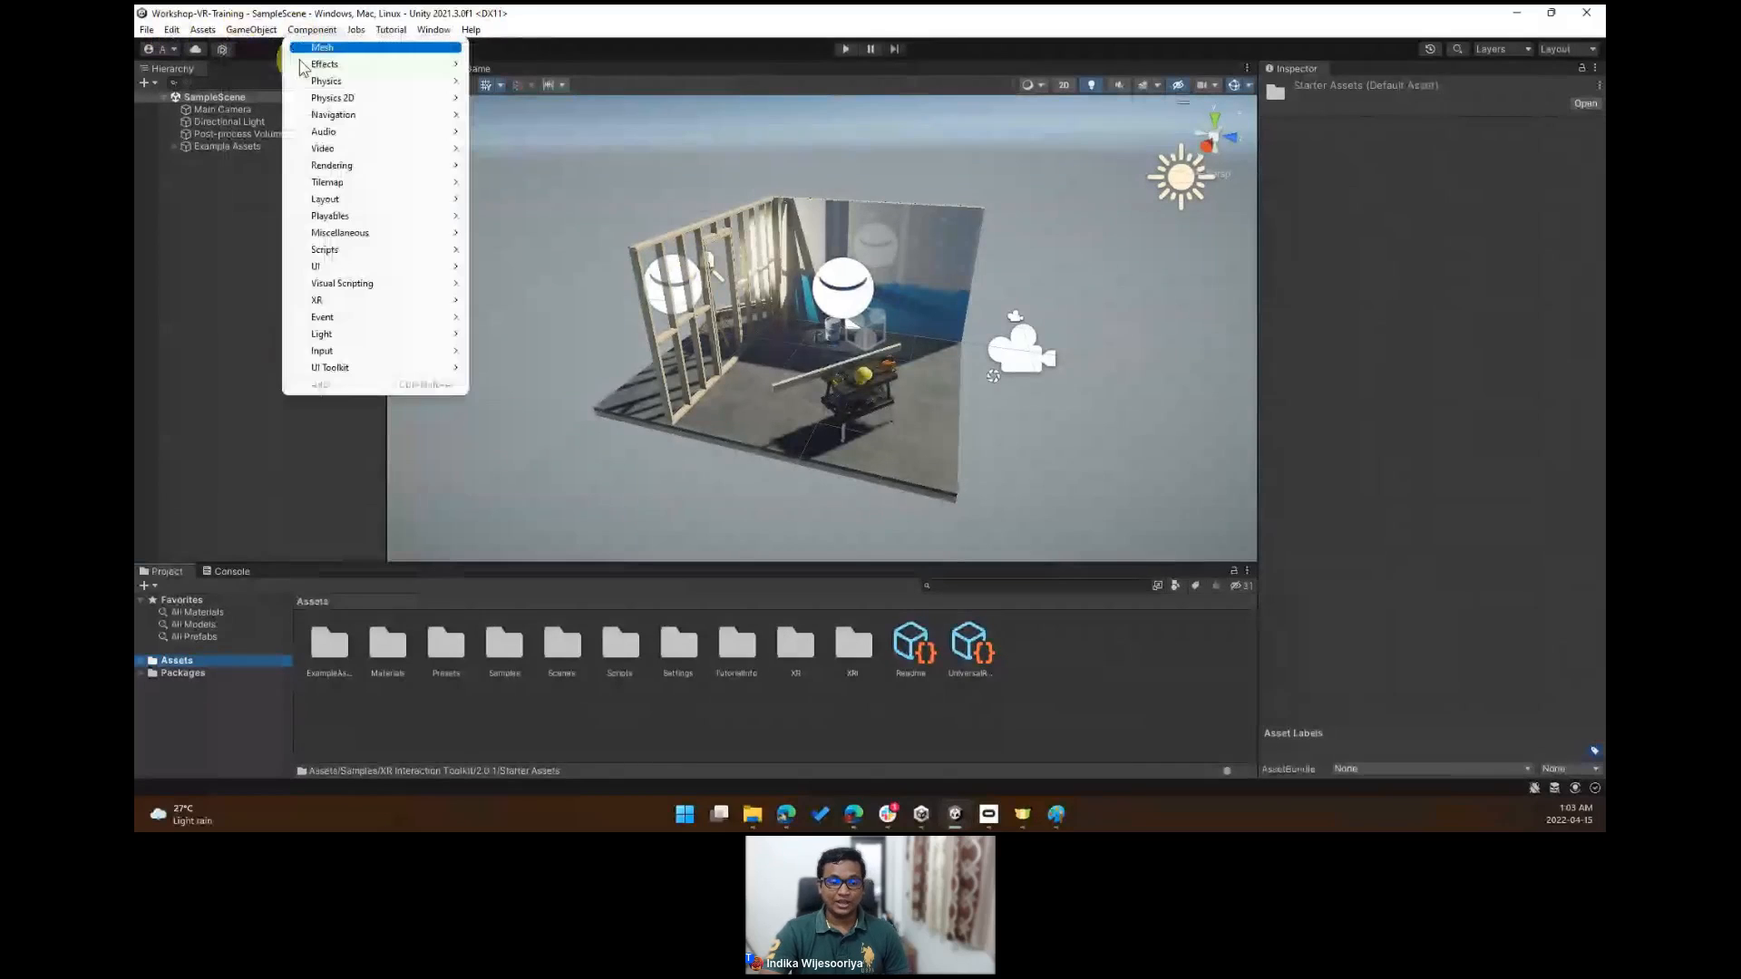
pyautogui.click(172, 30)
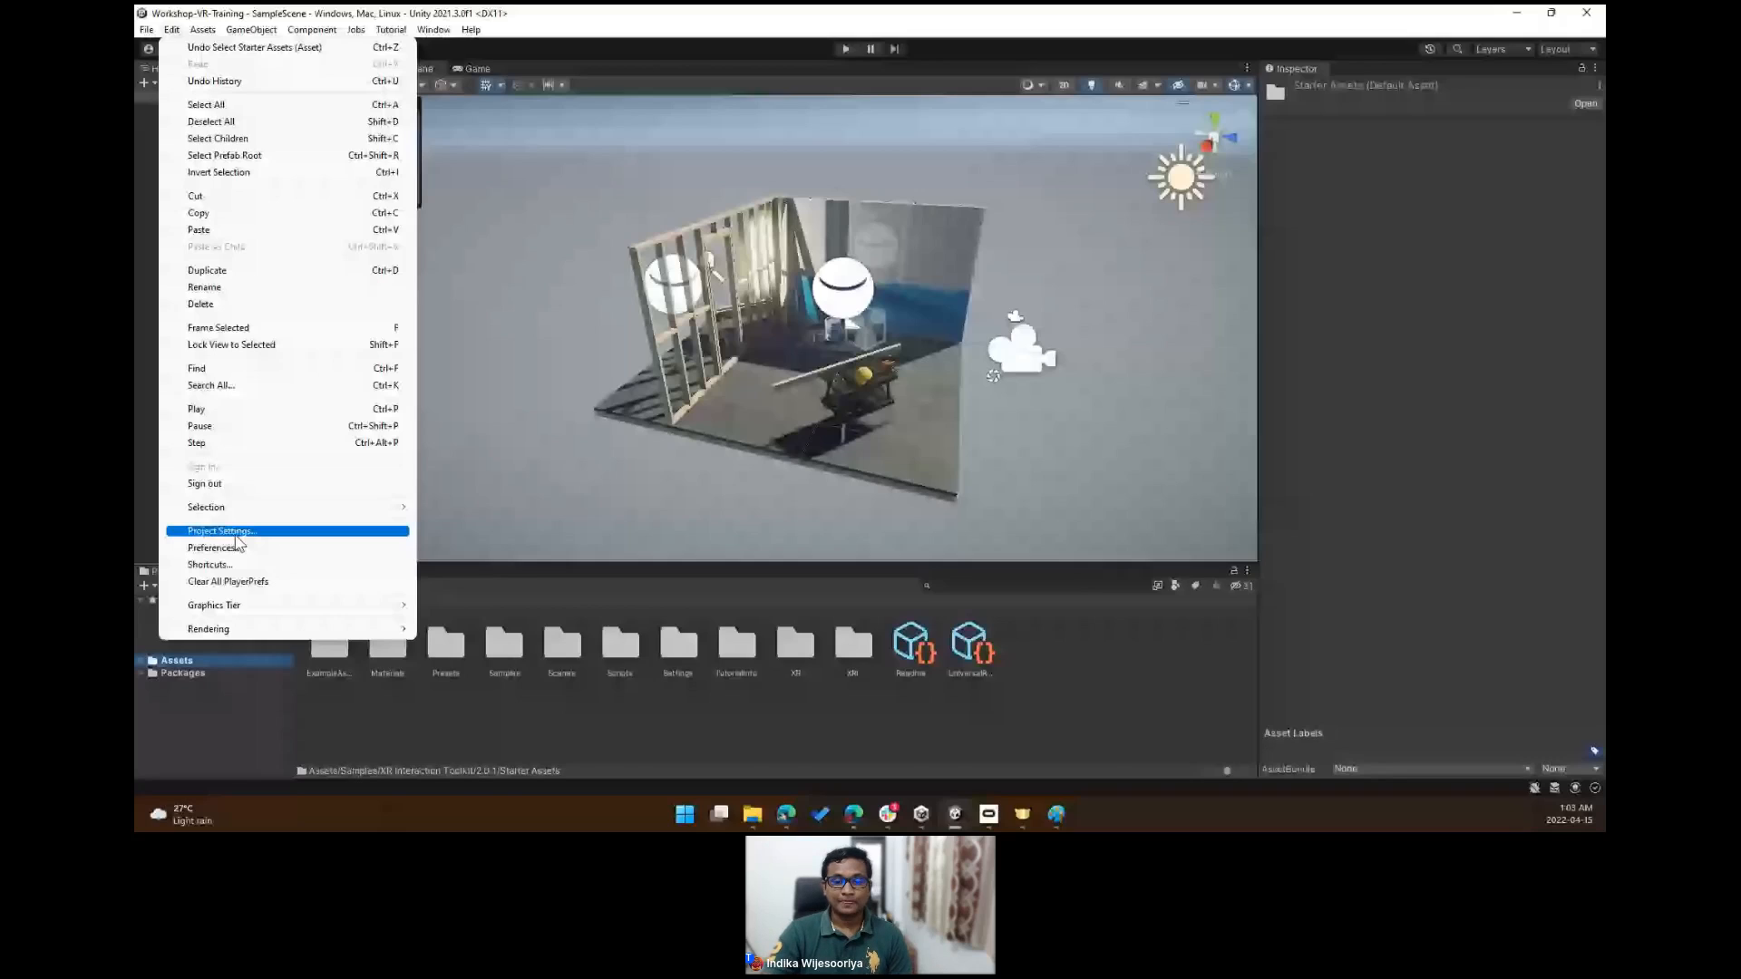
pyautogui.click(222, 531)
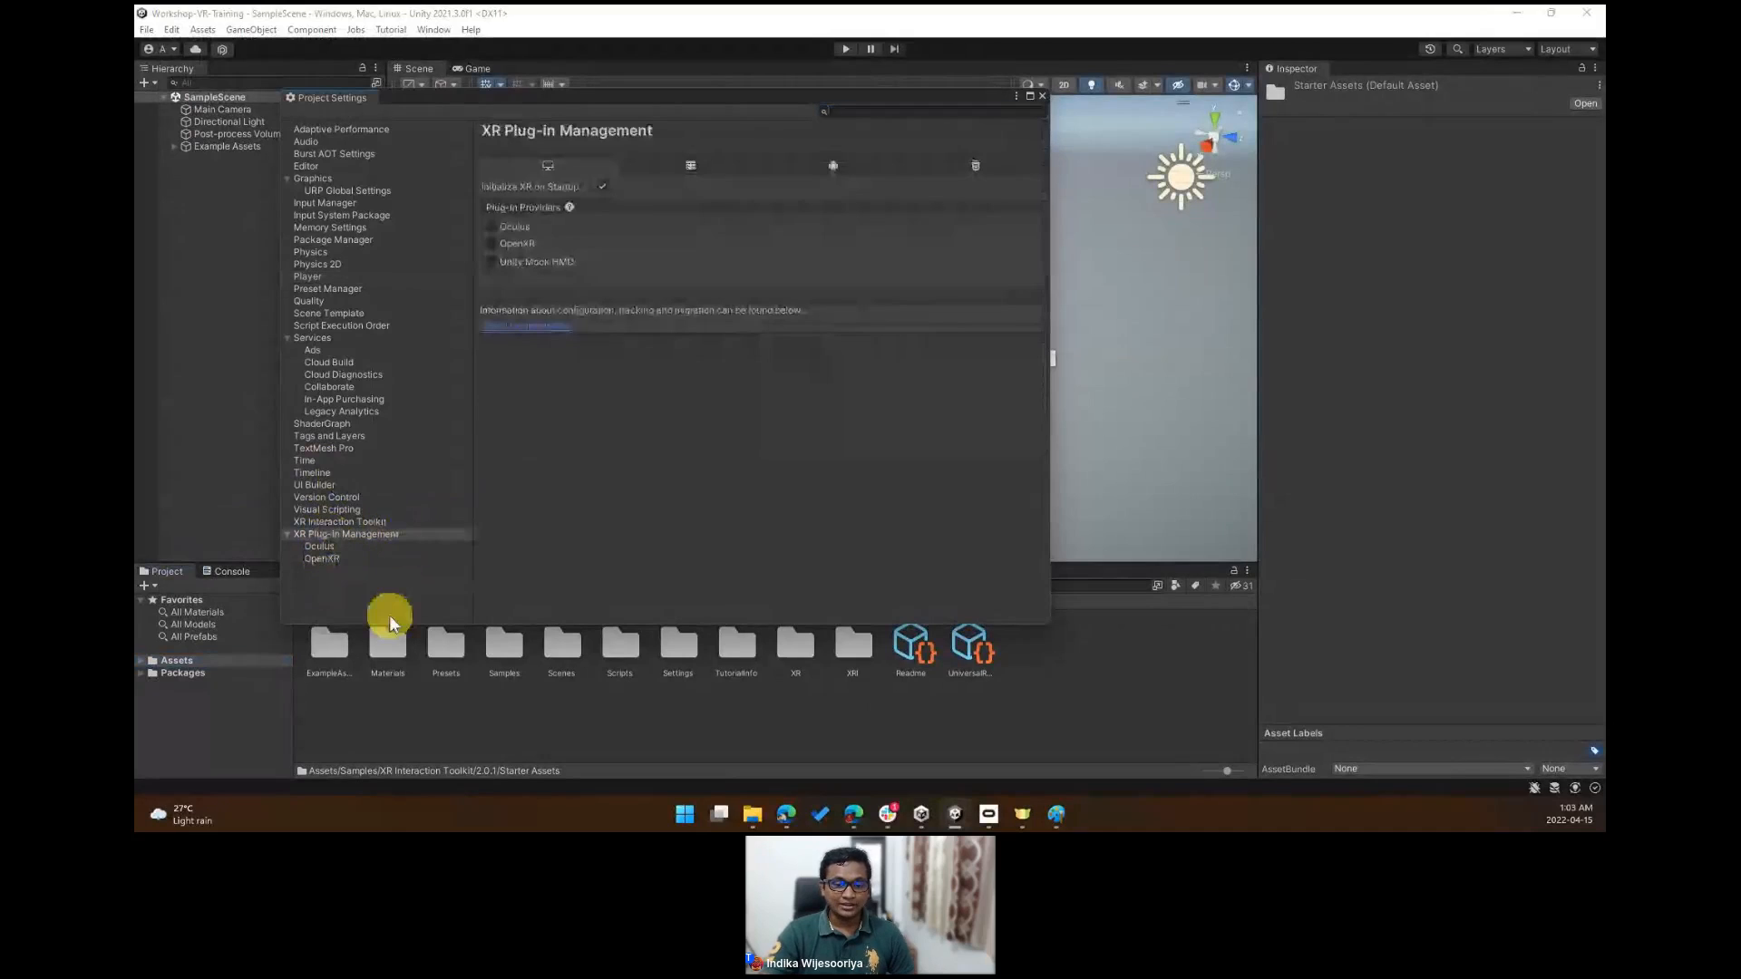
pyautogui.click(324, 557)
pyautogui.click(331, 535)
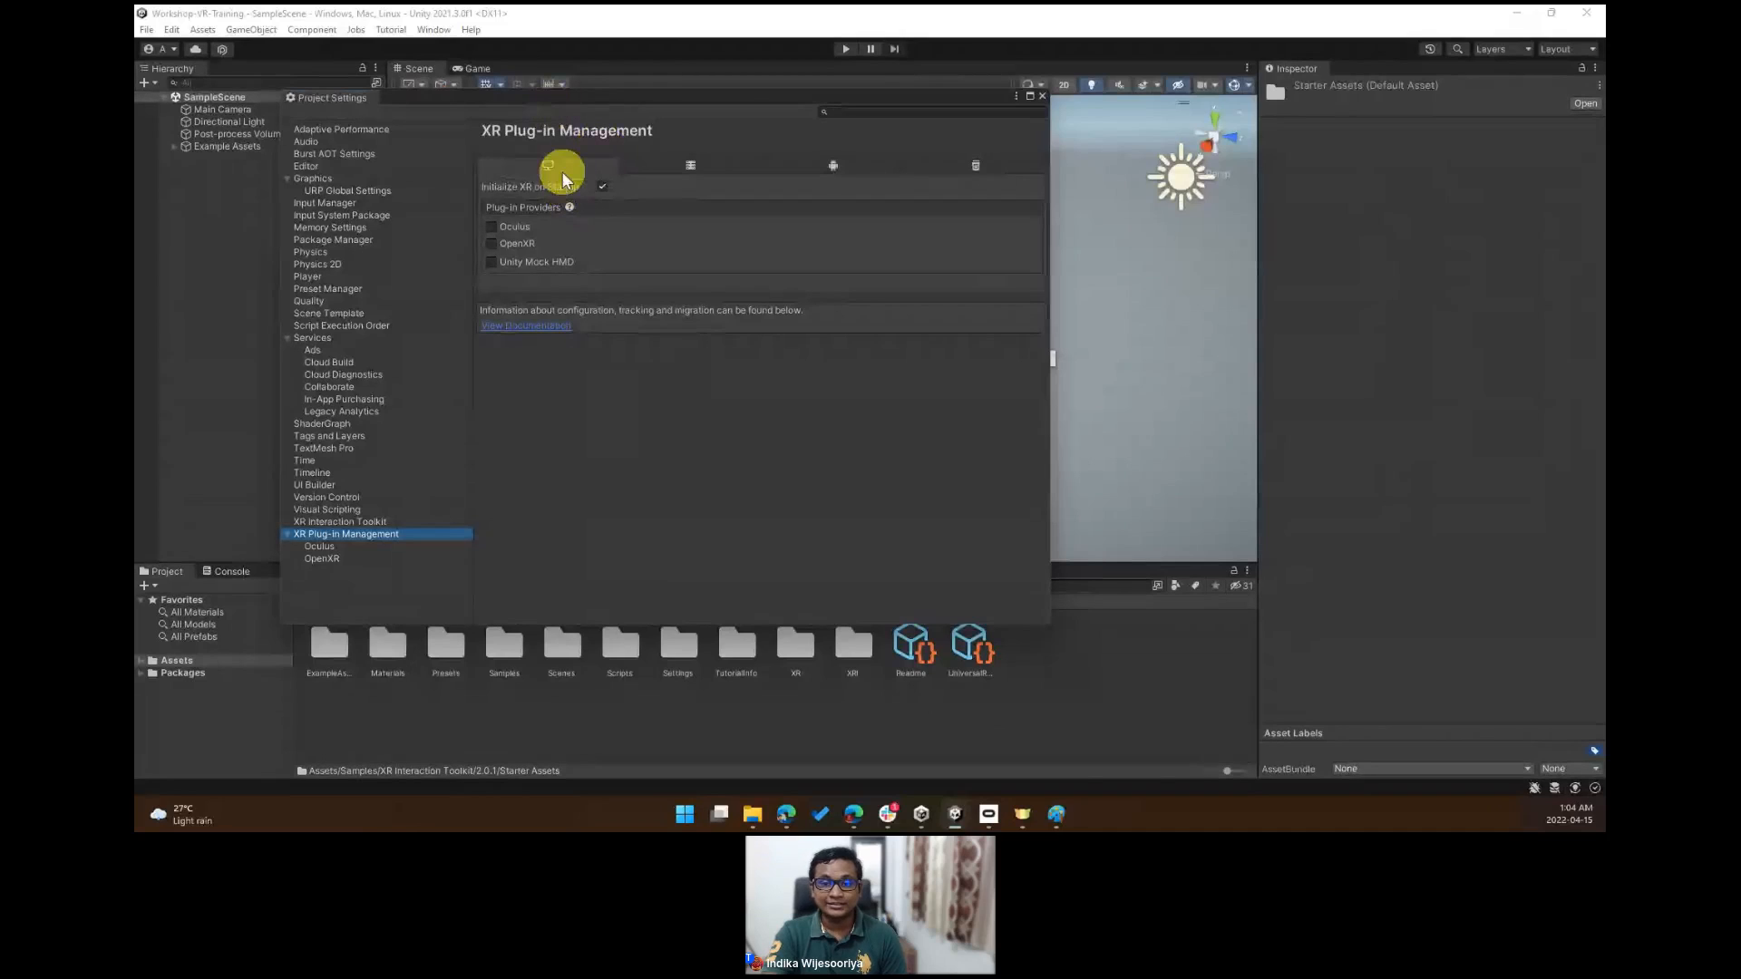
# - Enable Oculus as the standalone plug-in provider and open the Android platform's provider settings
pyautogui.click(490, 226)
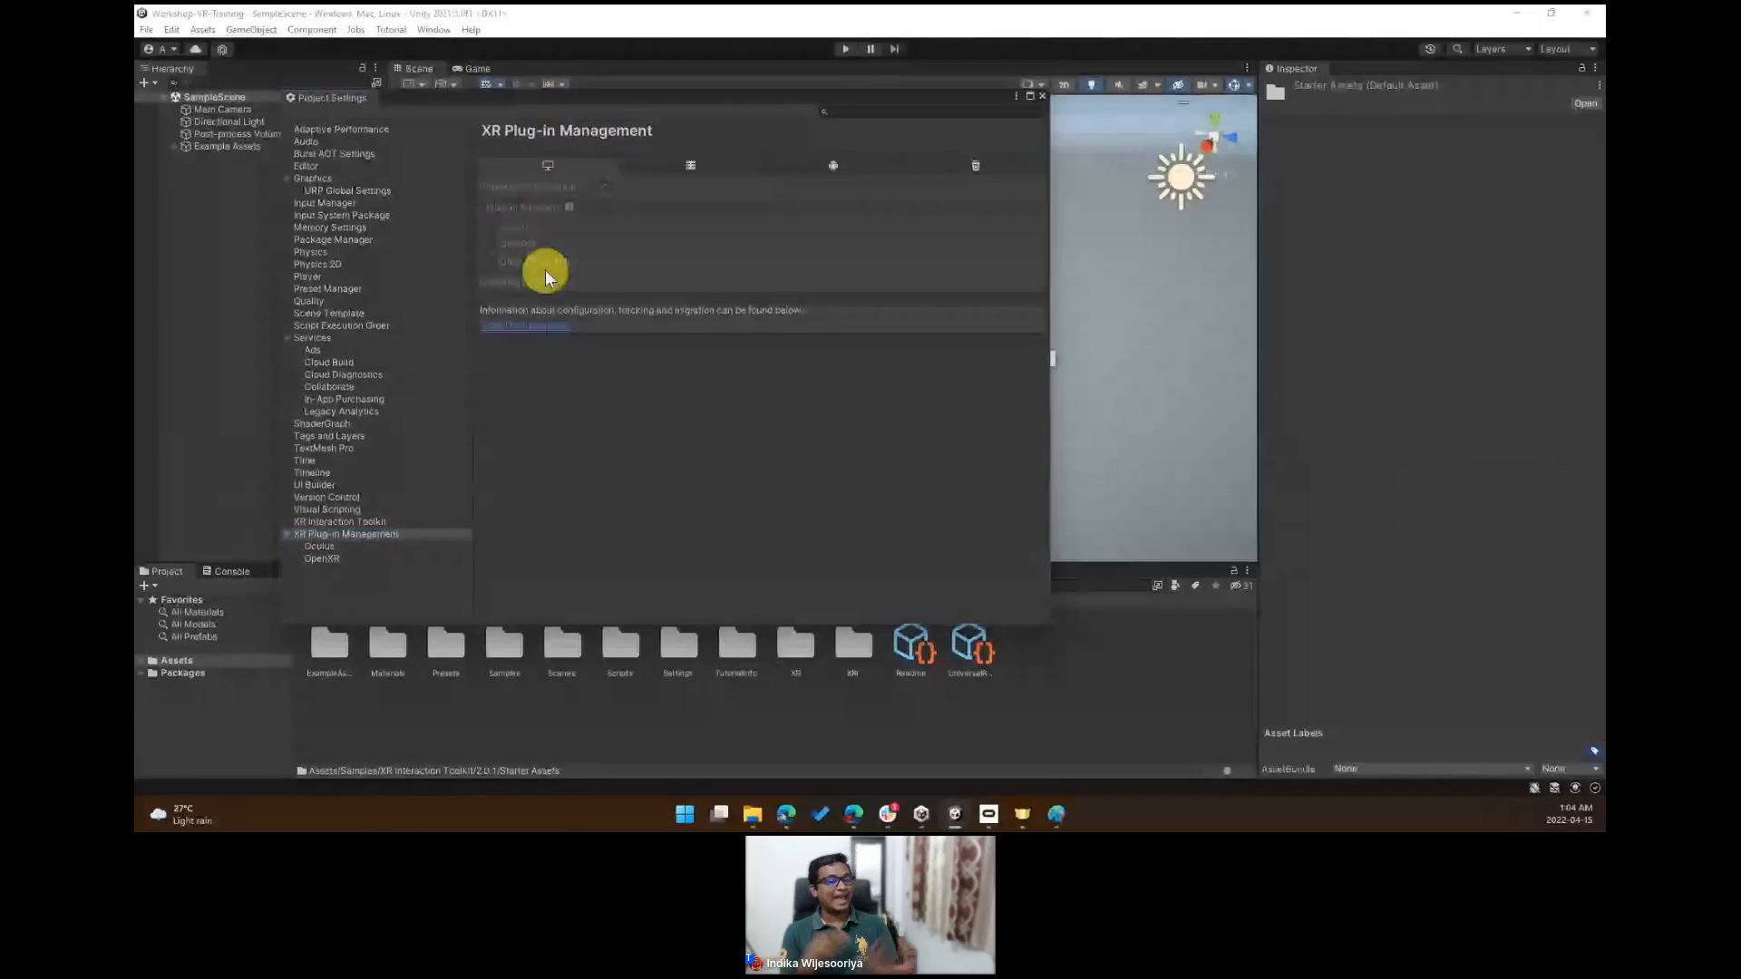
pyautogui.click(583, 329)
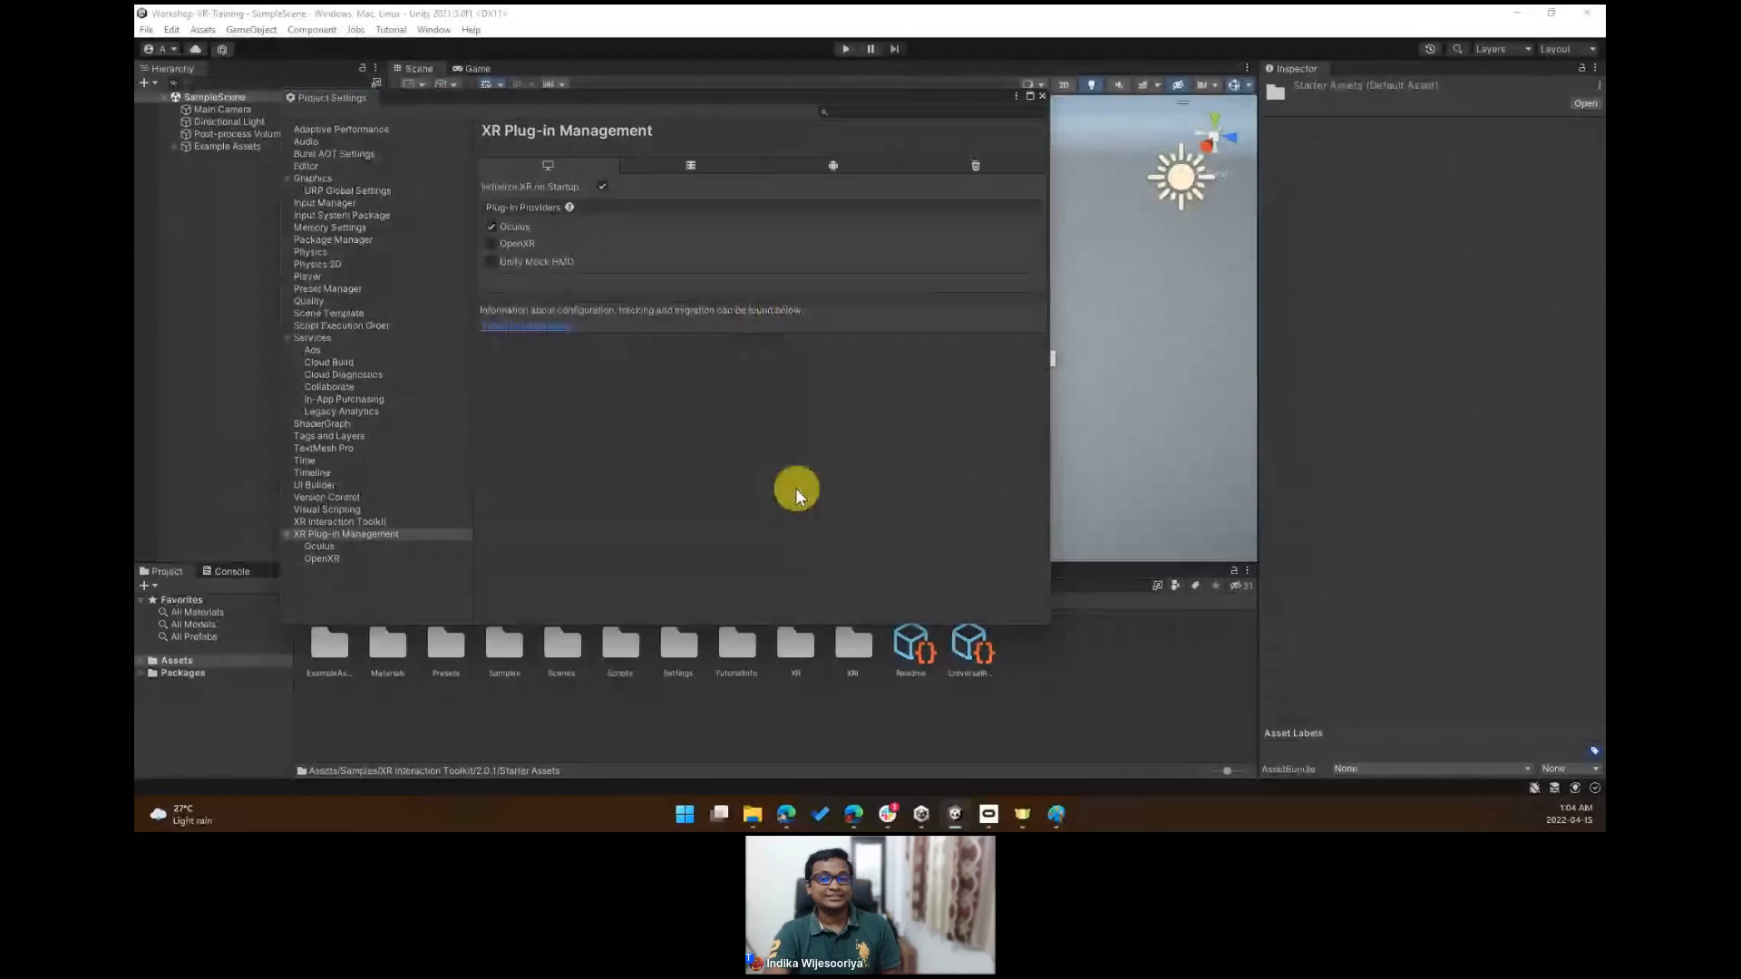
pyautogui.click(811, 165)
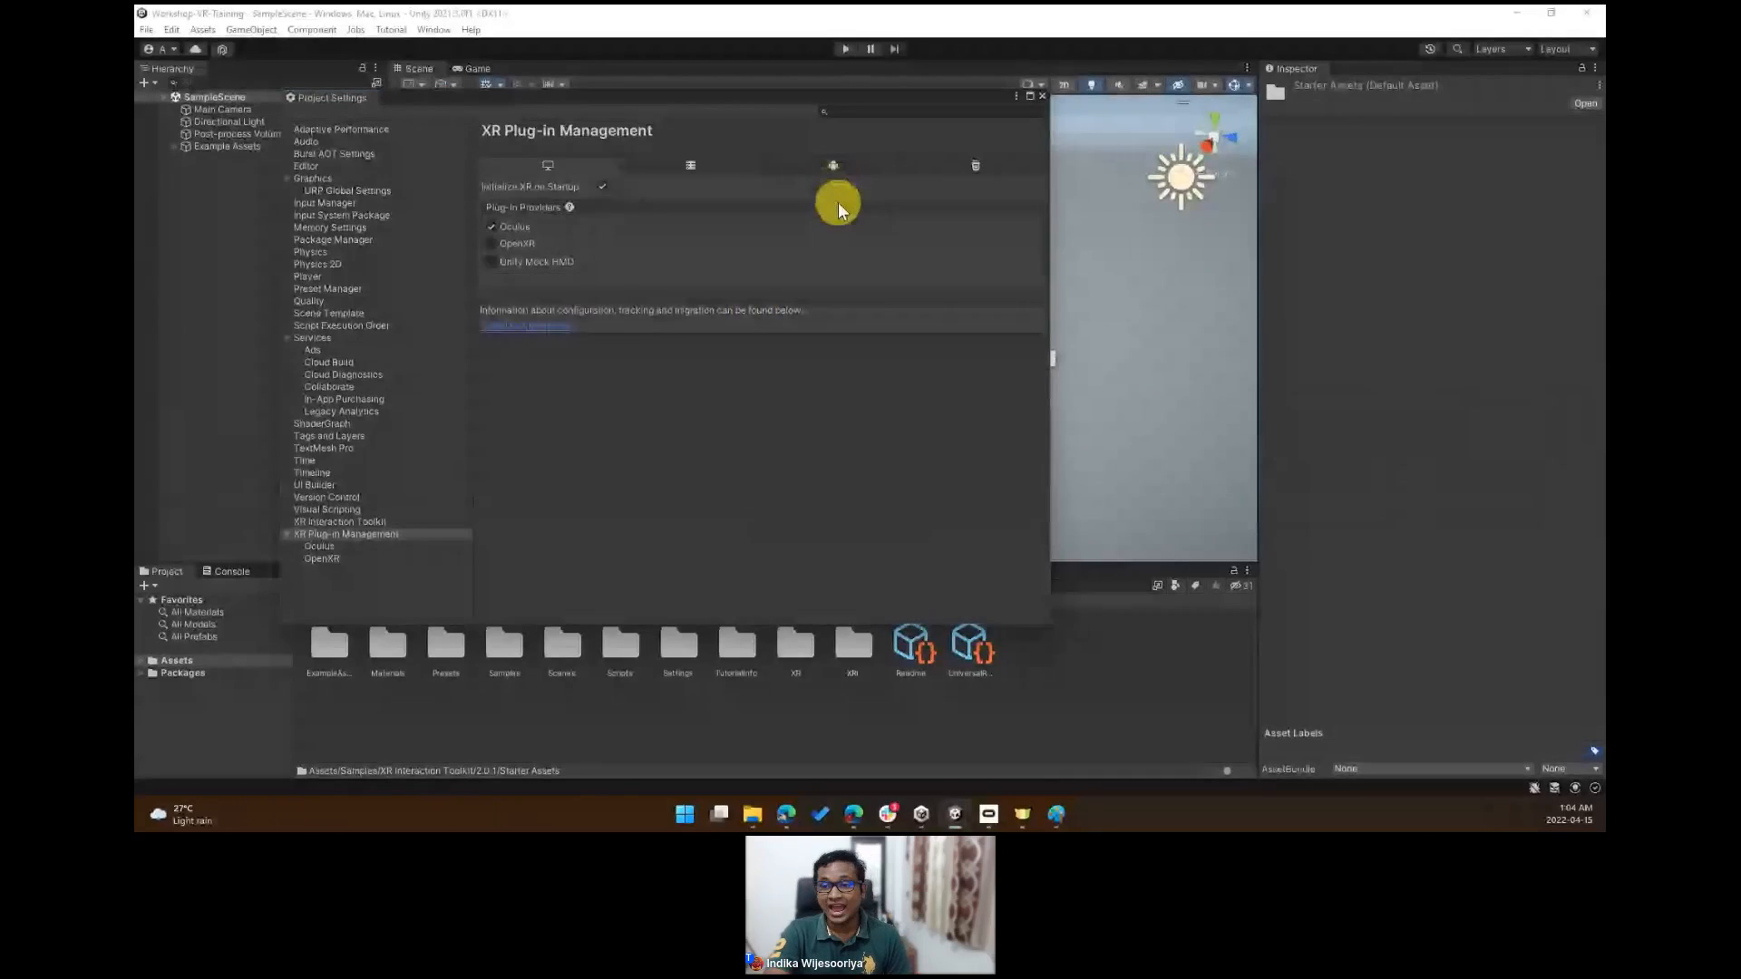
pyautogui.click(844, 161)
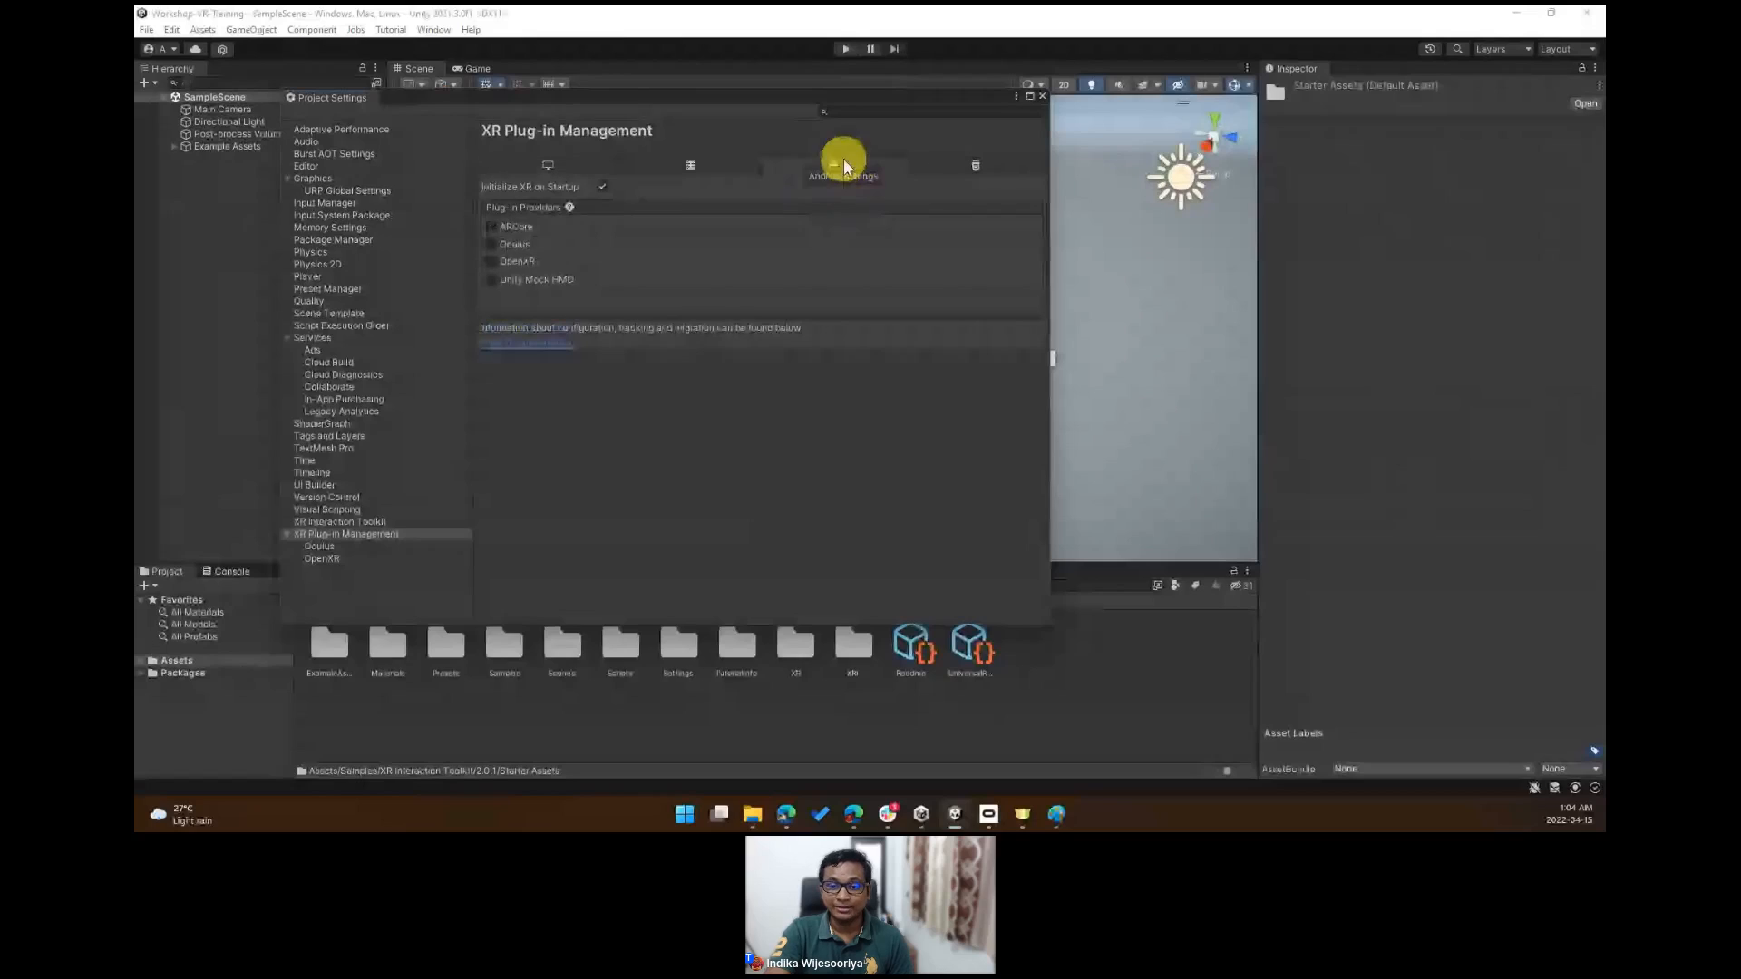
# - Enable Oculus as the Android plug-in provider, compare it with the standalone tab, and close Project Settings
pyautogui.click(490, 244)
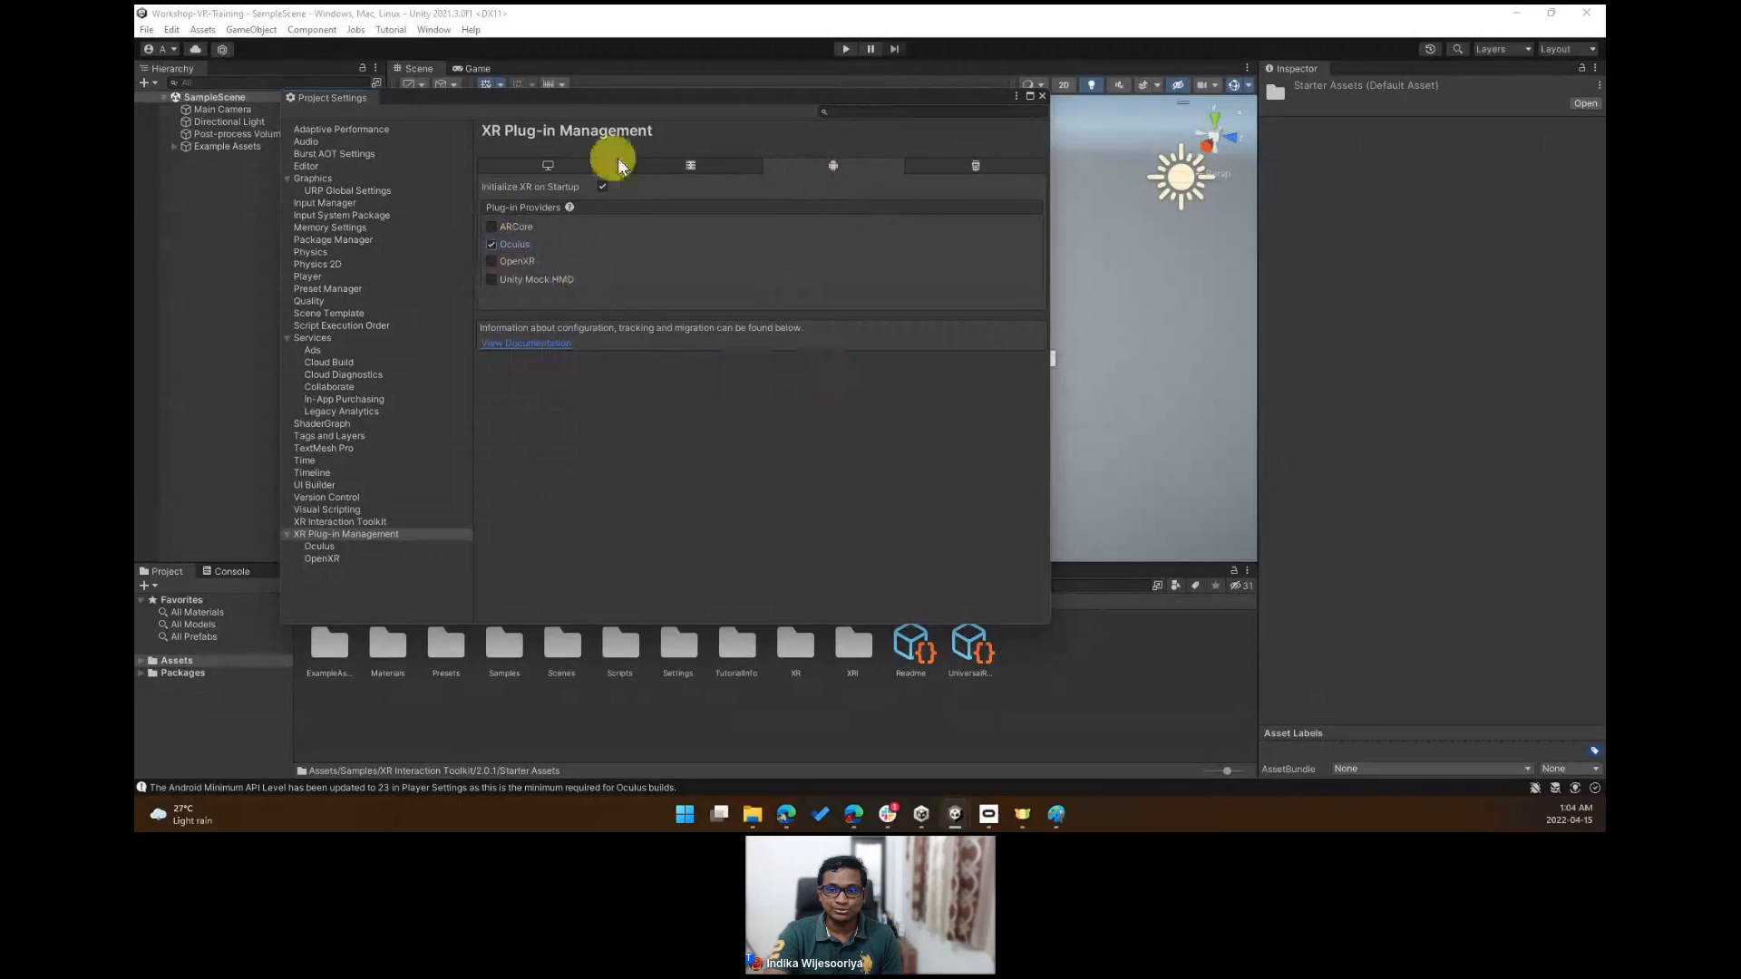
pyautogui.click(559, 168)
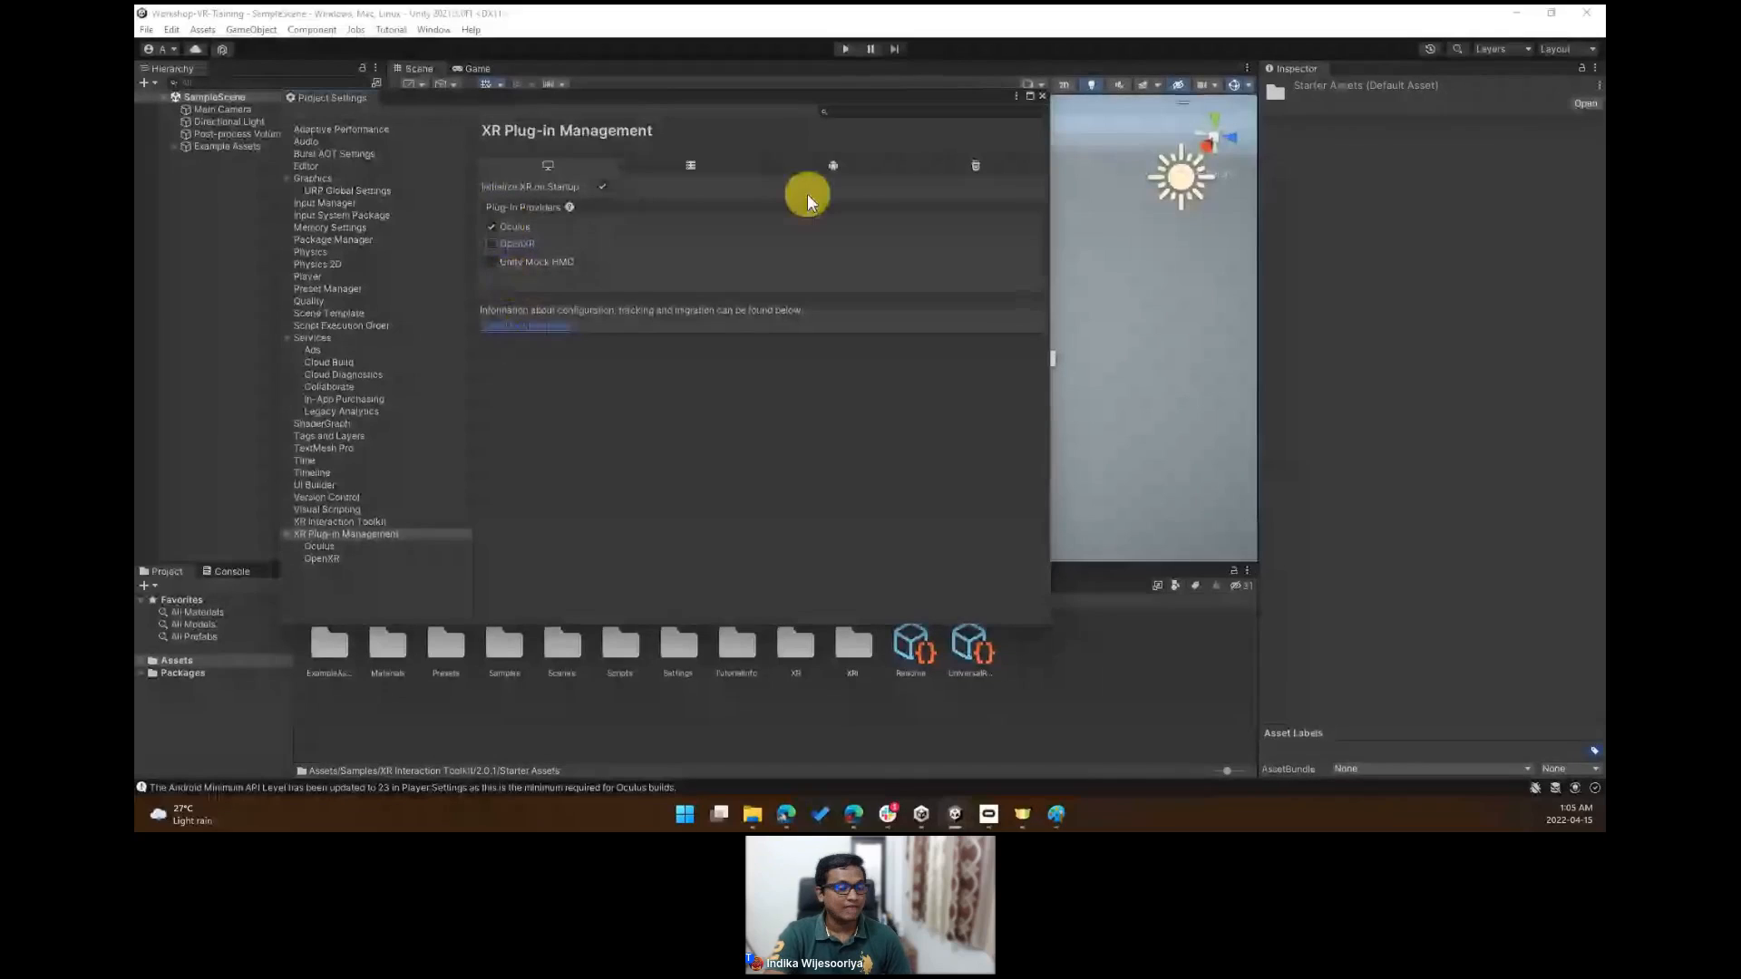
pyautogui.click(811, 169)
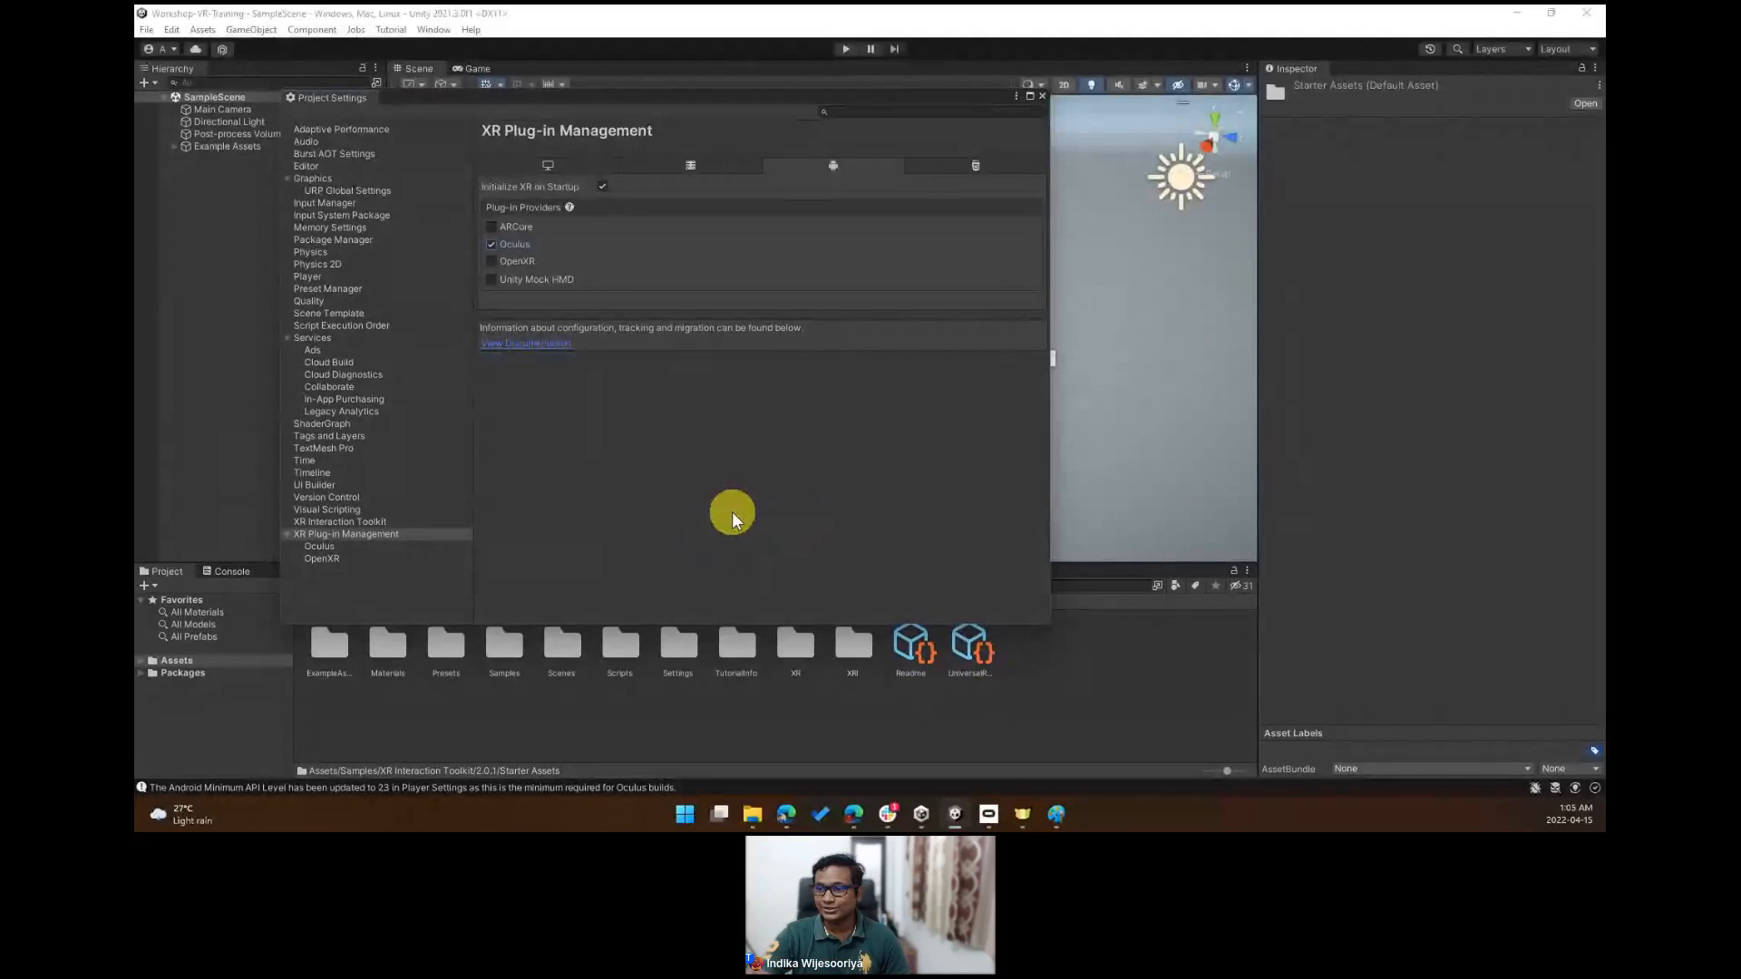
pyautogui.click(1043, 96)
pyautogui.keyDown('alt'); pyautogui.moveTo(937, 202); pyautogui.dragTo(896, 354); pyautogui.keyUp('alt')
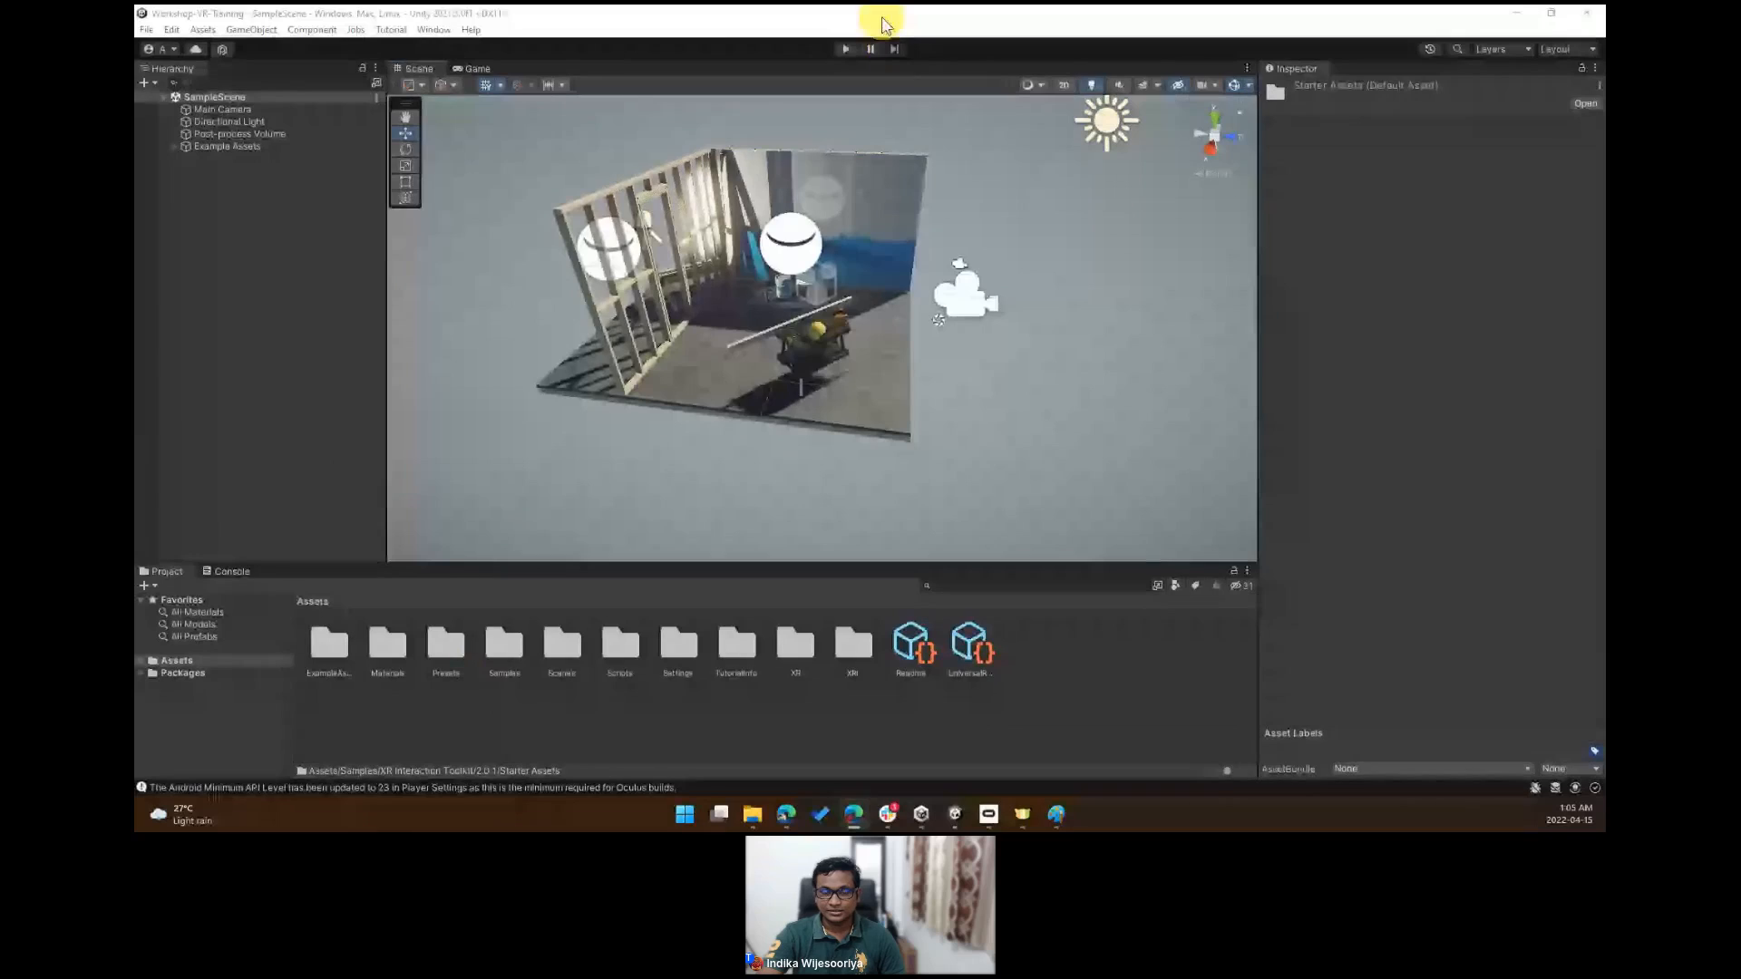
# - Import the VRStarterPack Unity package from the desktop with all its items into the project
pyautogui.moveTo(884, 24); pyautogui.dragTo(1097, 69)
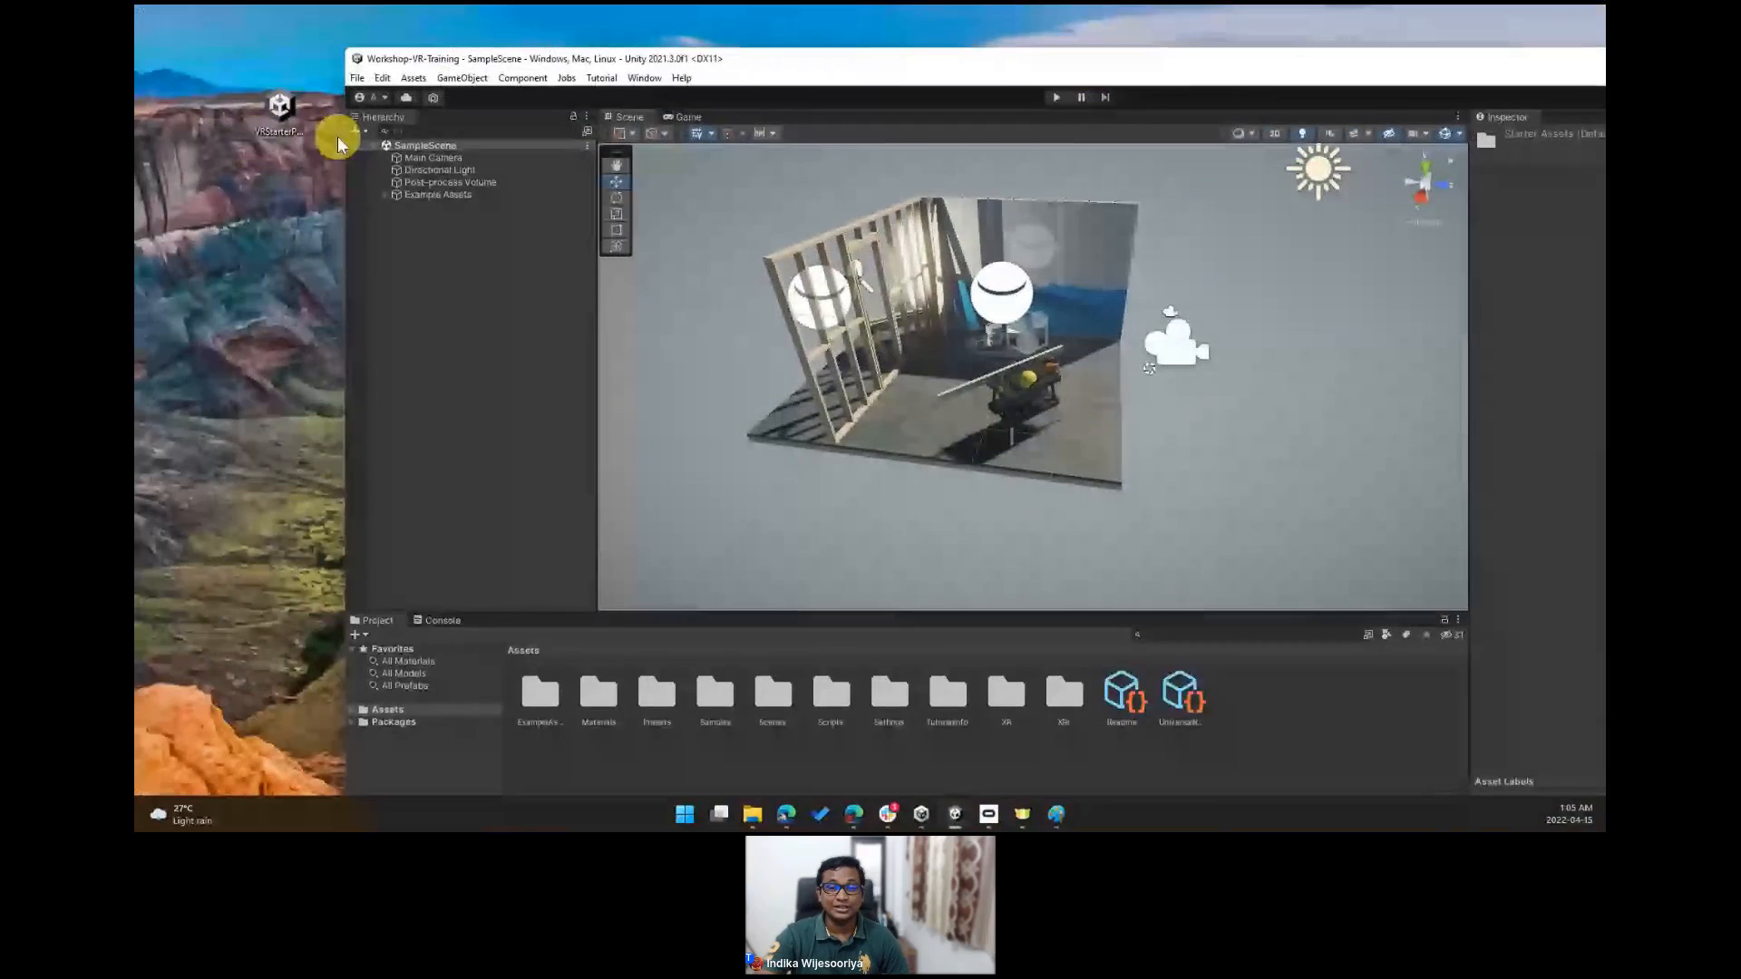
pyautogui.doubleClick(279, 105)
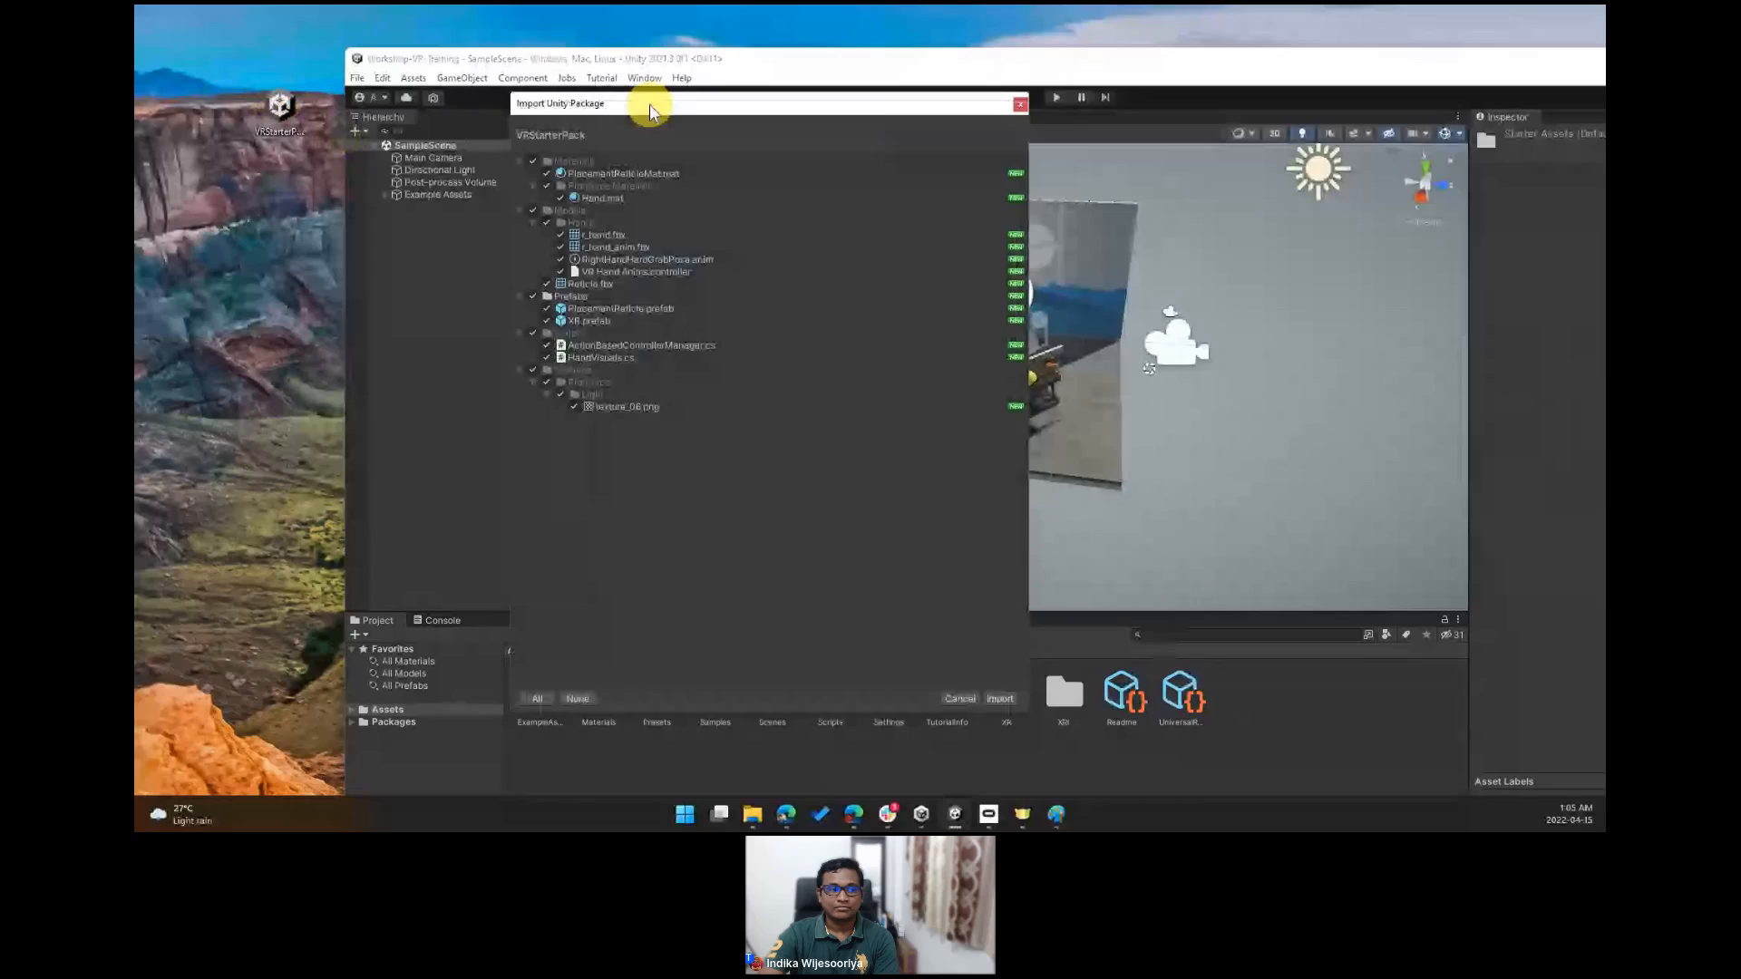
pyautogui.moveTo(649, 103); pyautogui.dragTo(849, 191)
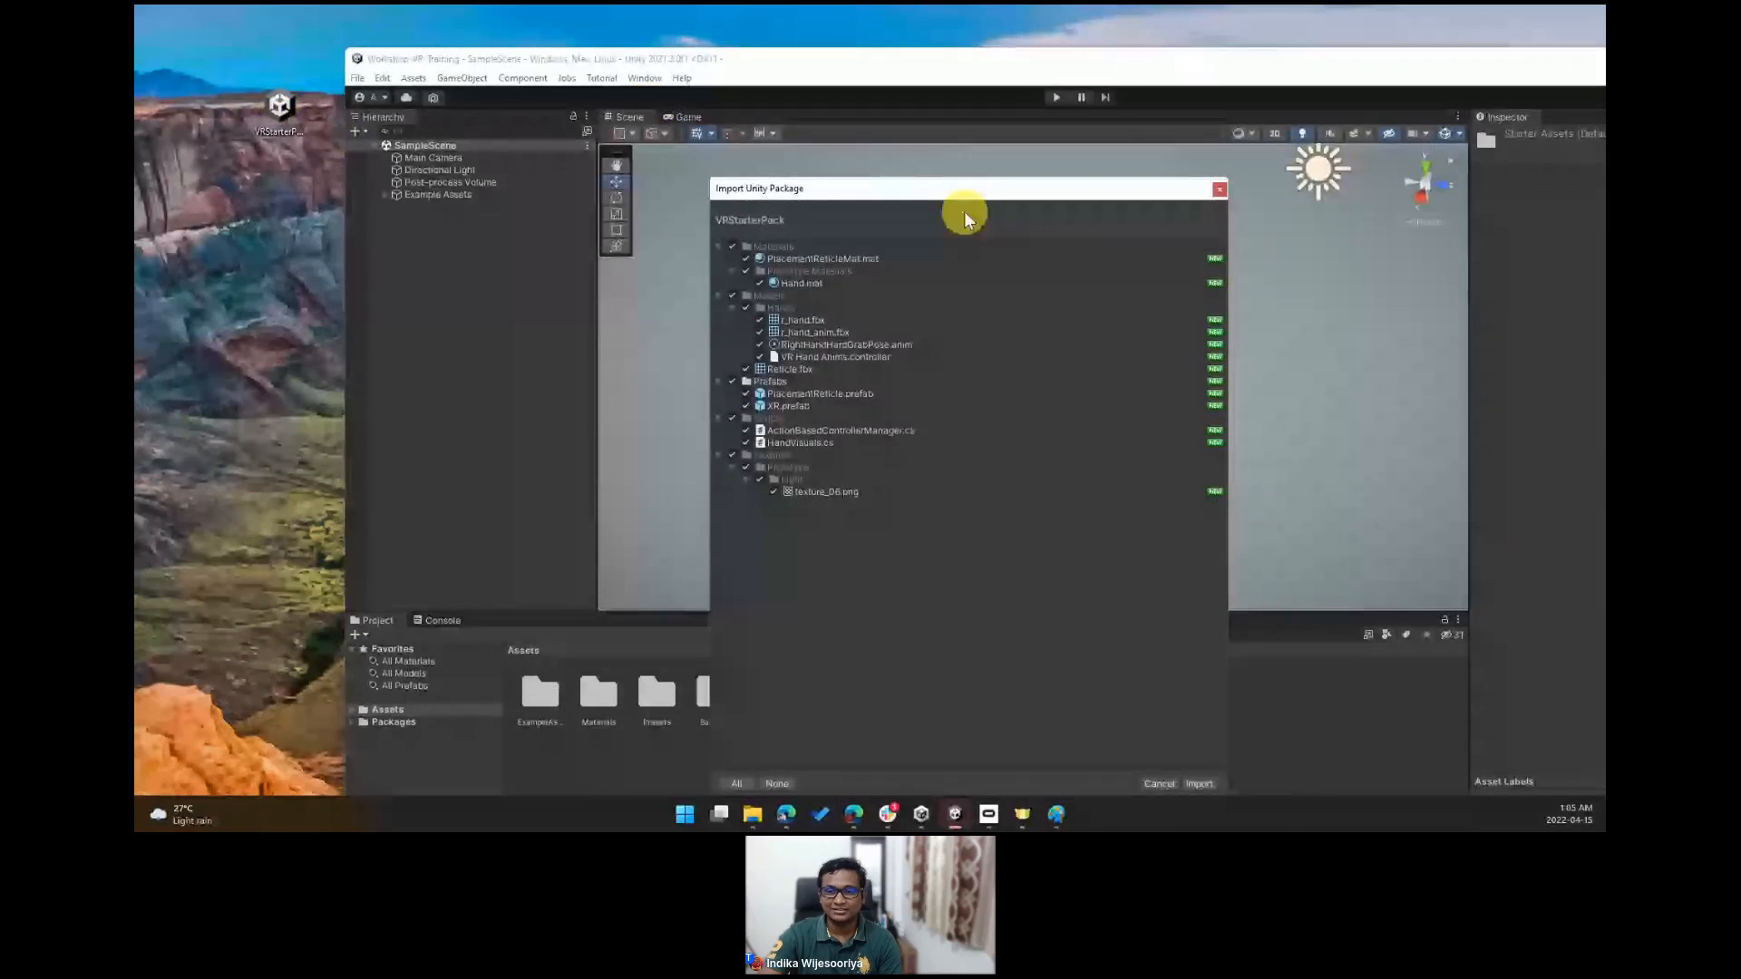
pyautogui.moveTo(830, 194); pyautogui.dragTo(757, 82)
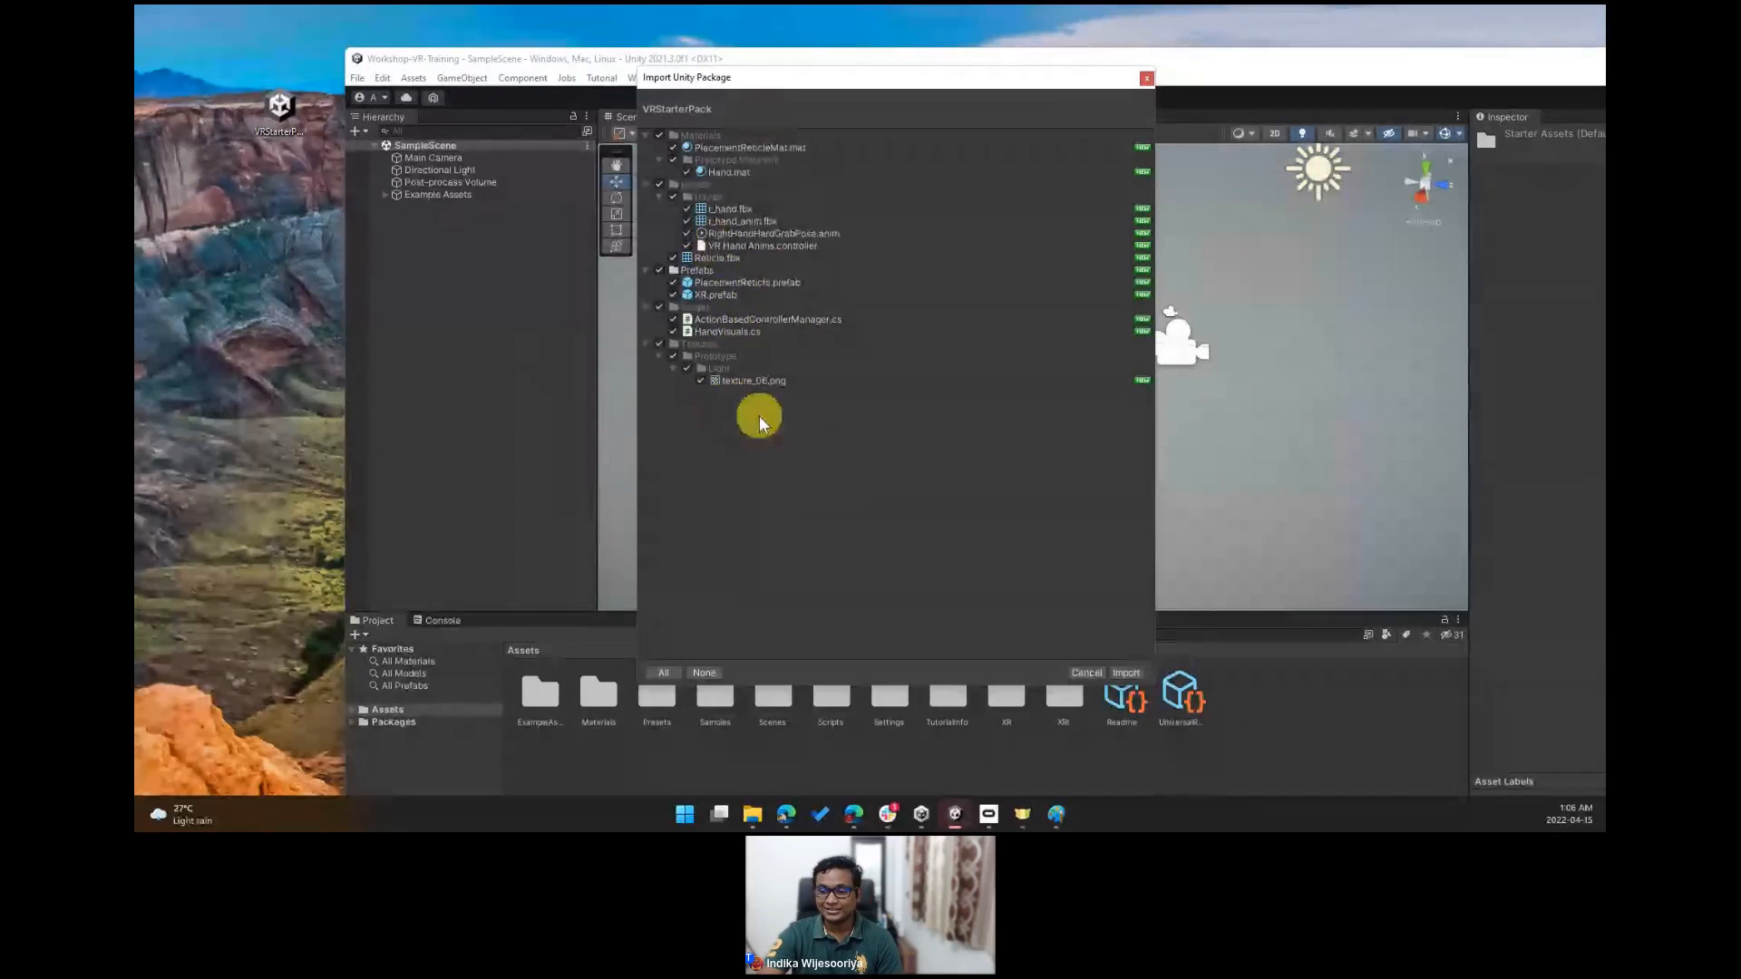
pyautogui.click(1128, 674)
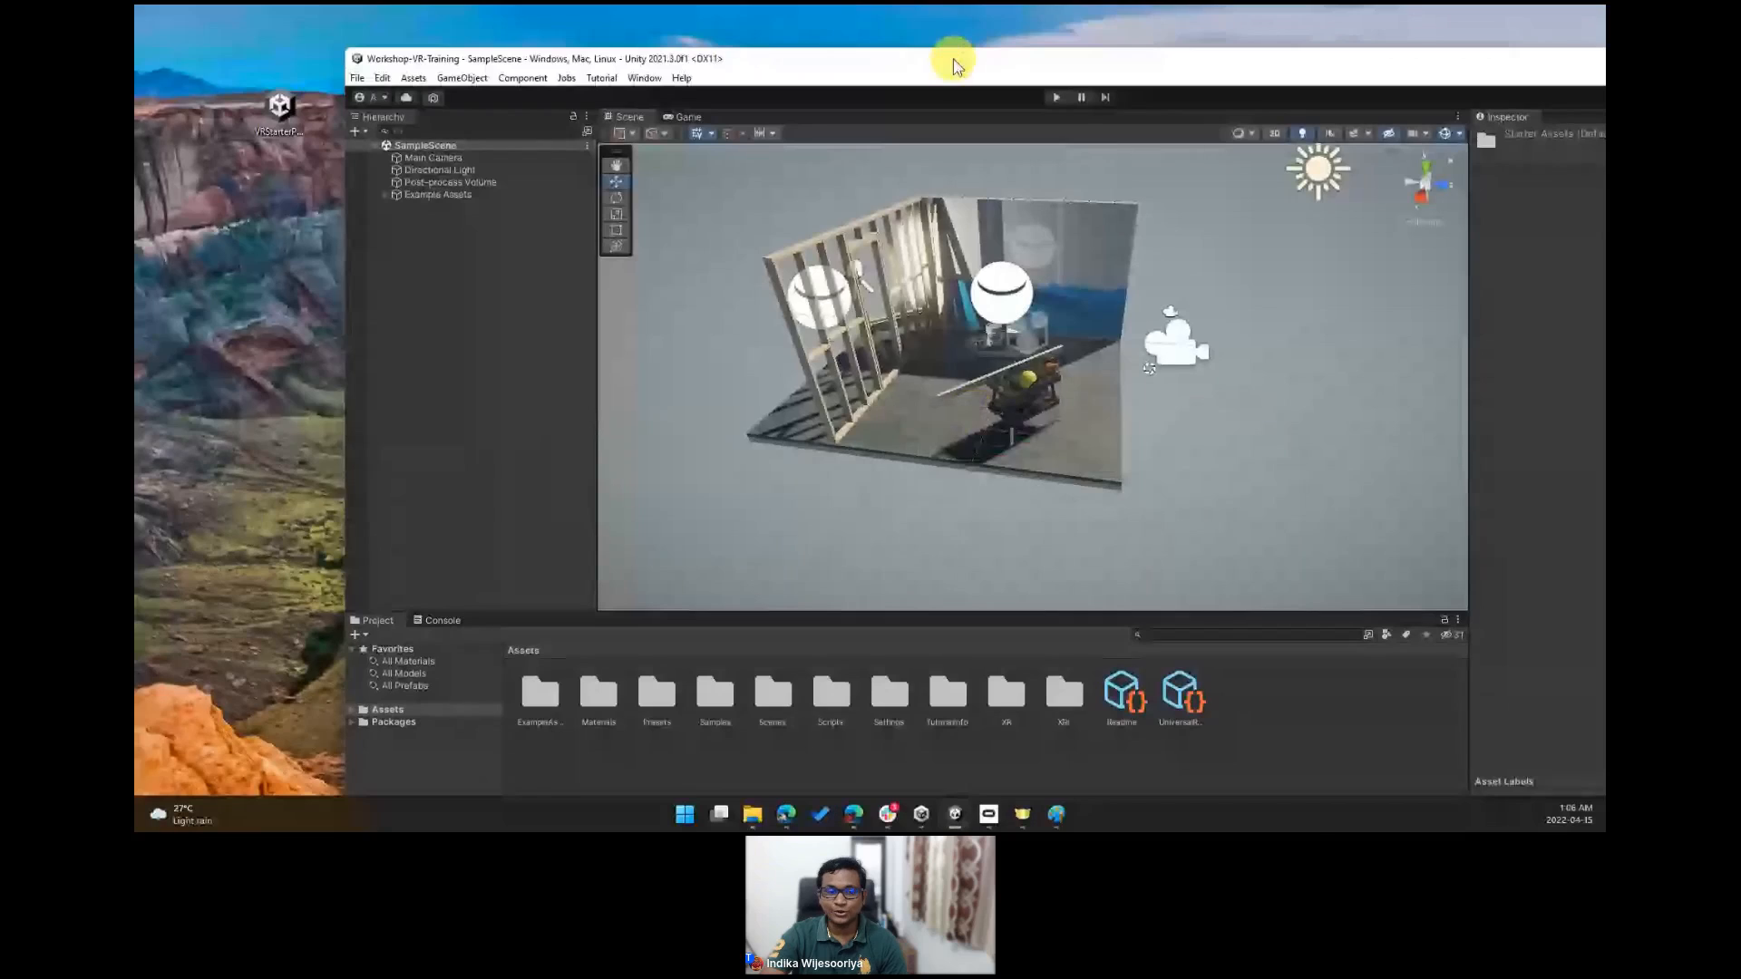
pyautogui.moveTo(982, 74); pyautogui.dragTo(782, 4)
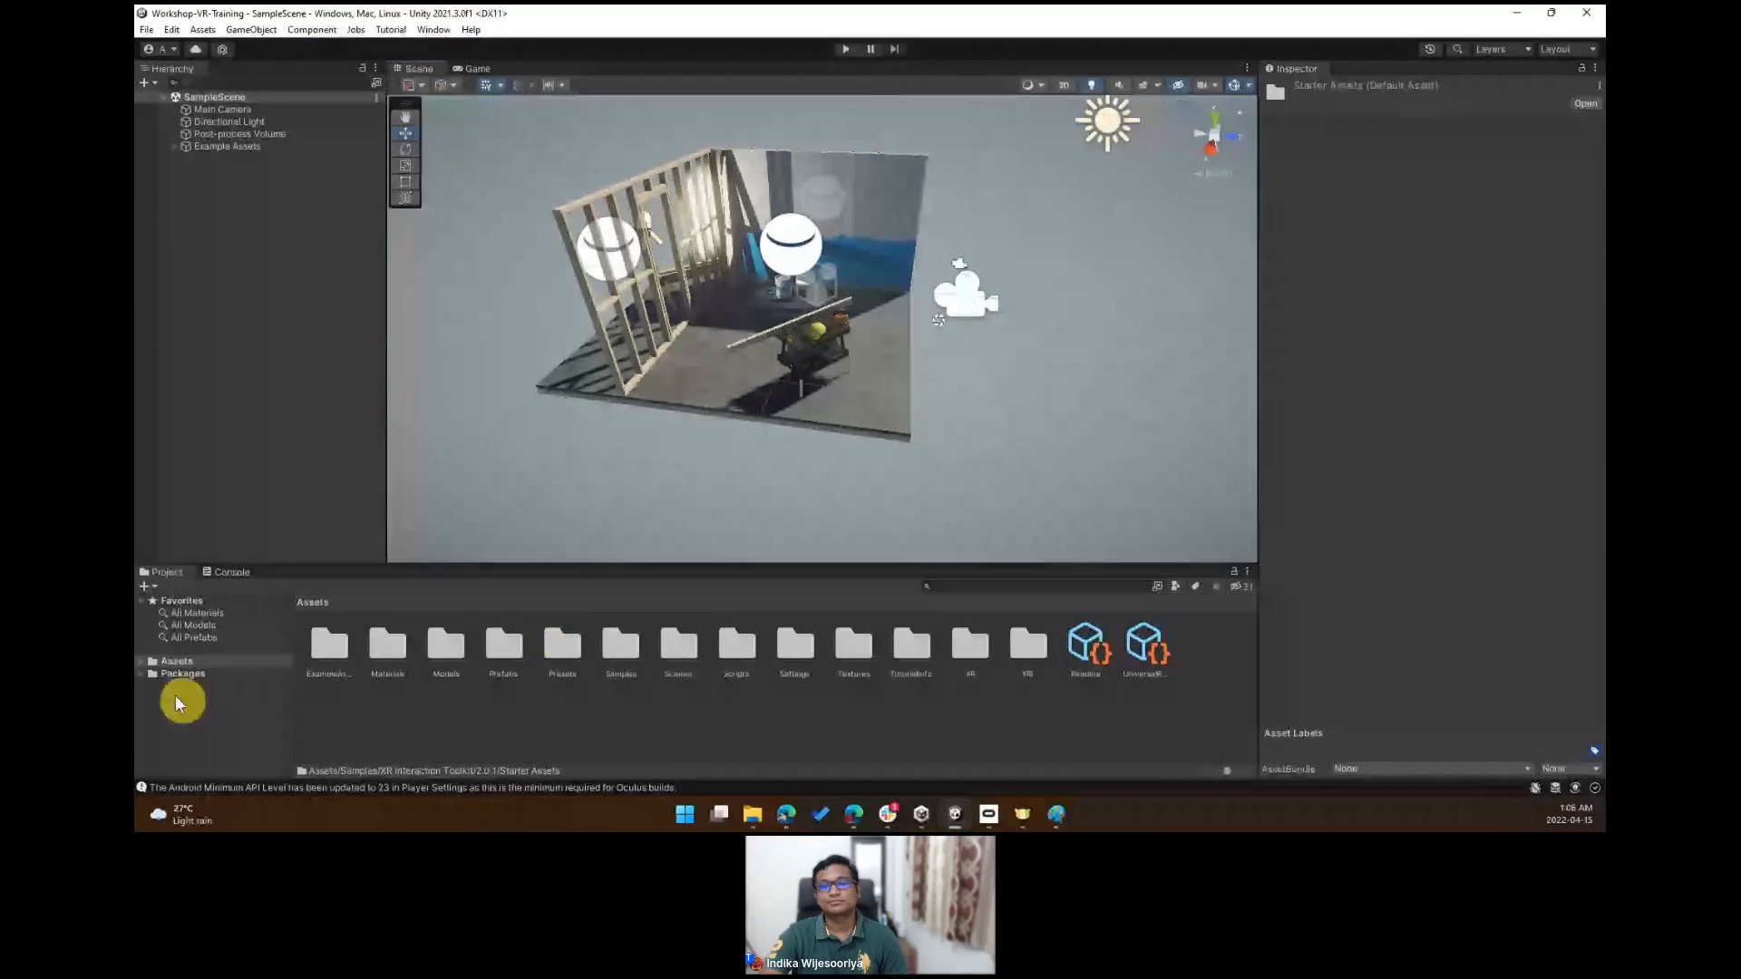
# - Switch to Paint and sketch a slanted panel outline with a brush
pyautogui.click(1061, 818)
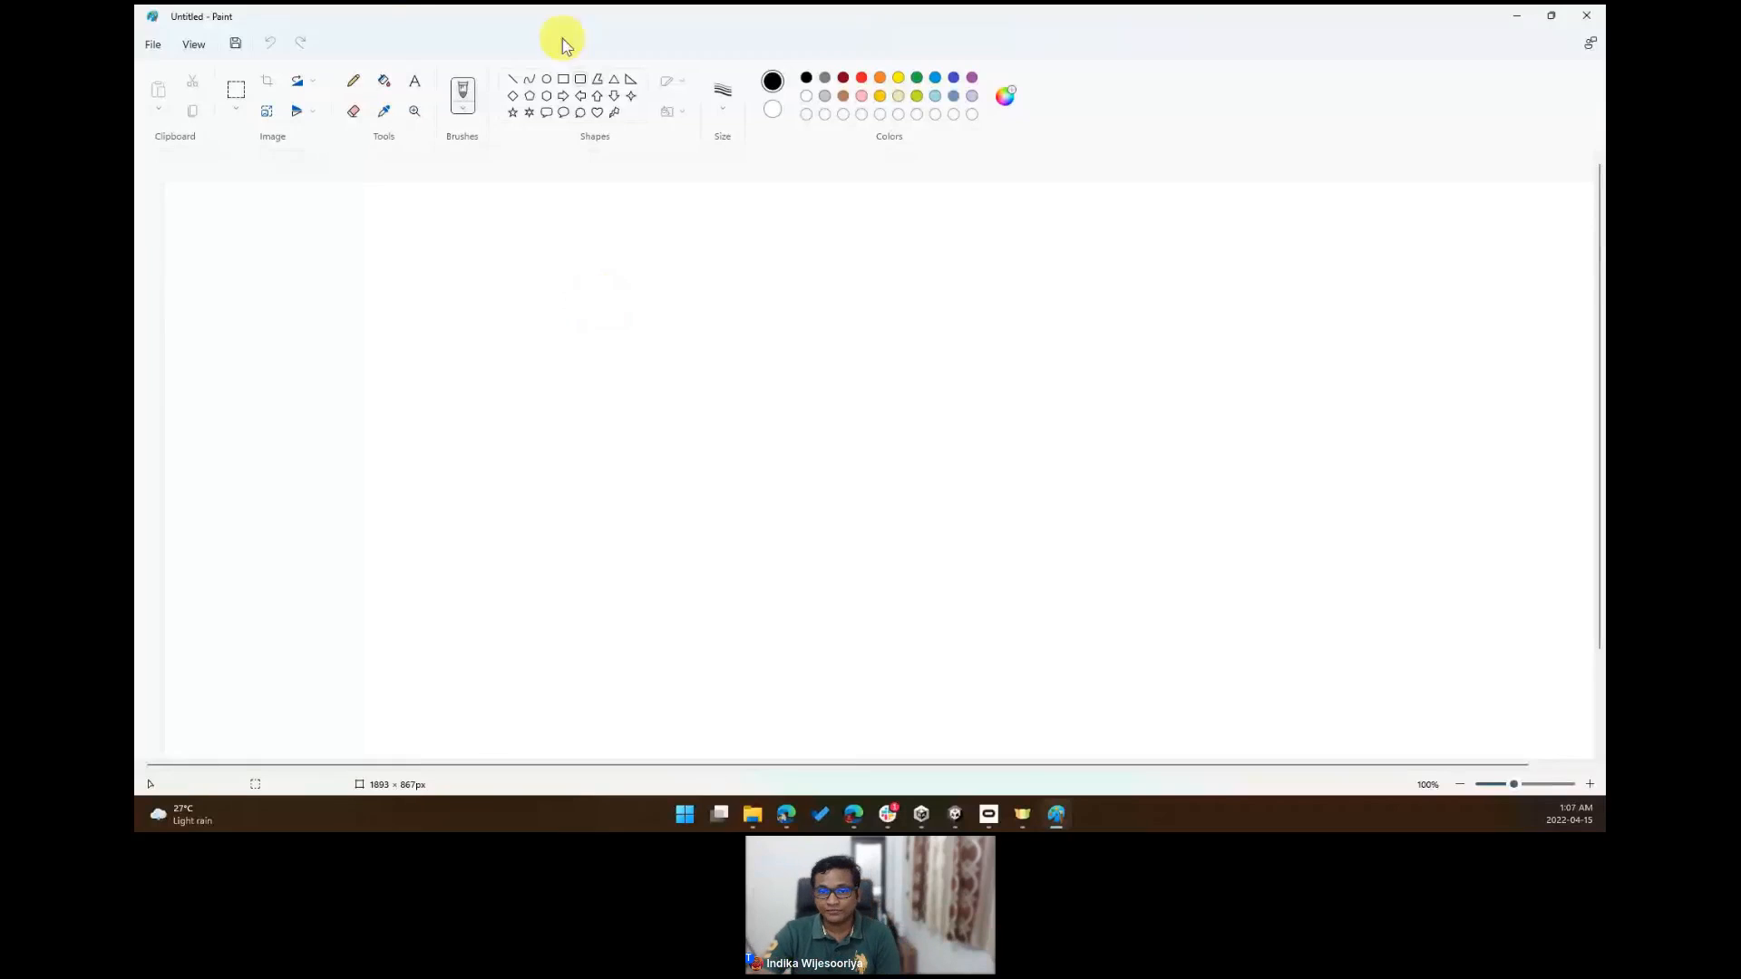
pyautogui.click(463, 91)
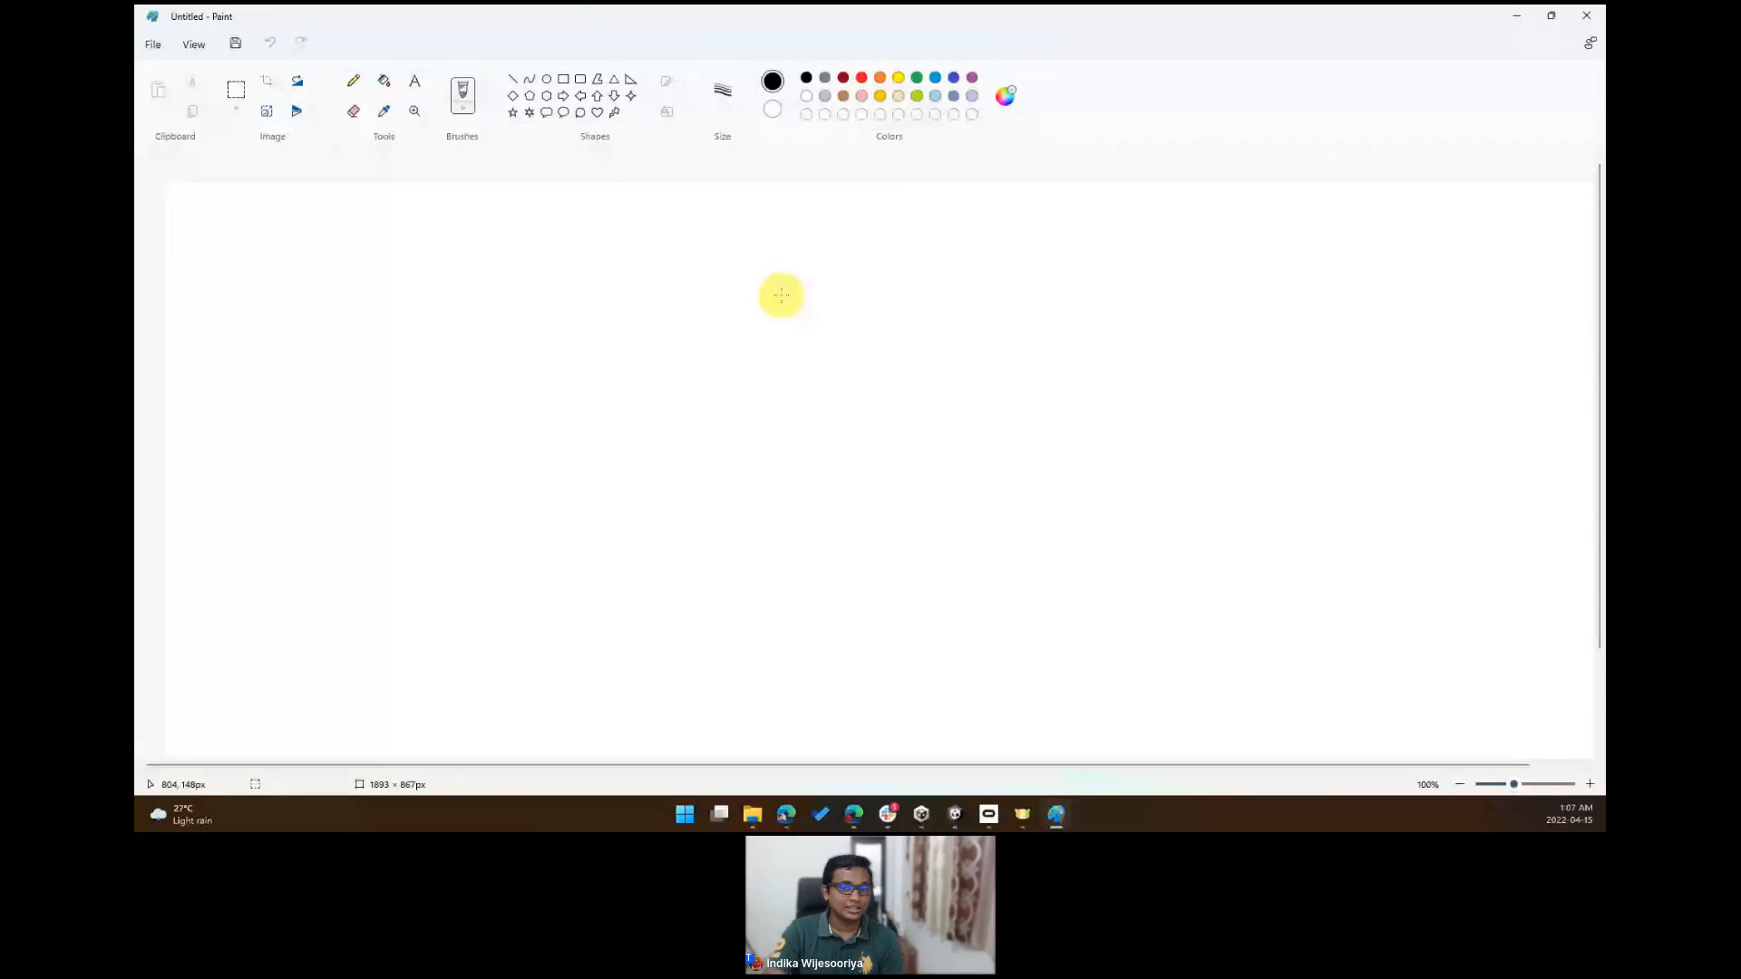
pyautogui.moveTo(735, 246); pyautogui.dragTo(735, 464)
pyautogui.moveTo(735, 247)
pyautogui.mouseDown()
pyautogui.moveTo(913, 283)
pyautogui.moveTo(987, 362)
pyautogui.moveTo(989, 524)
pyautogui.moveTo(739, 453)
pyautogui.mouseUp()
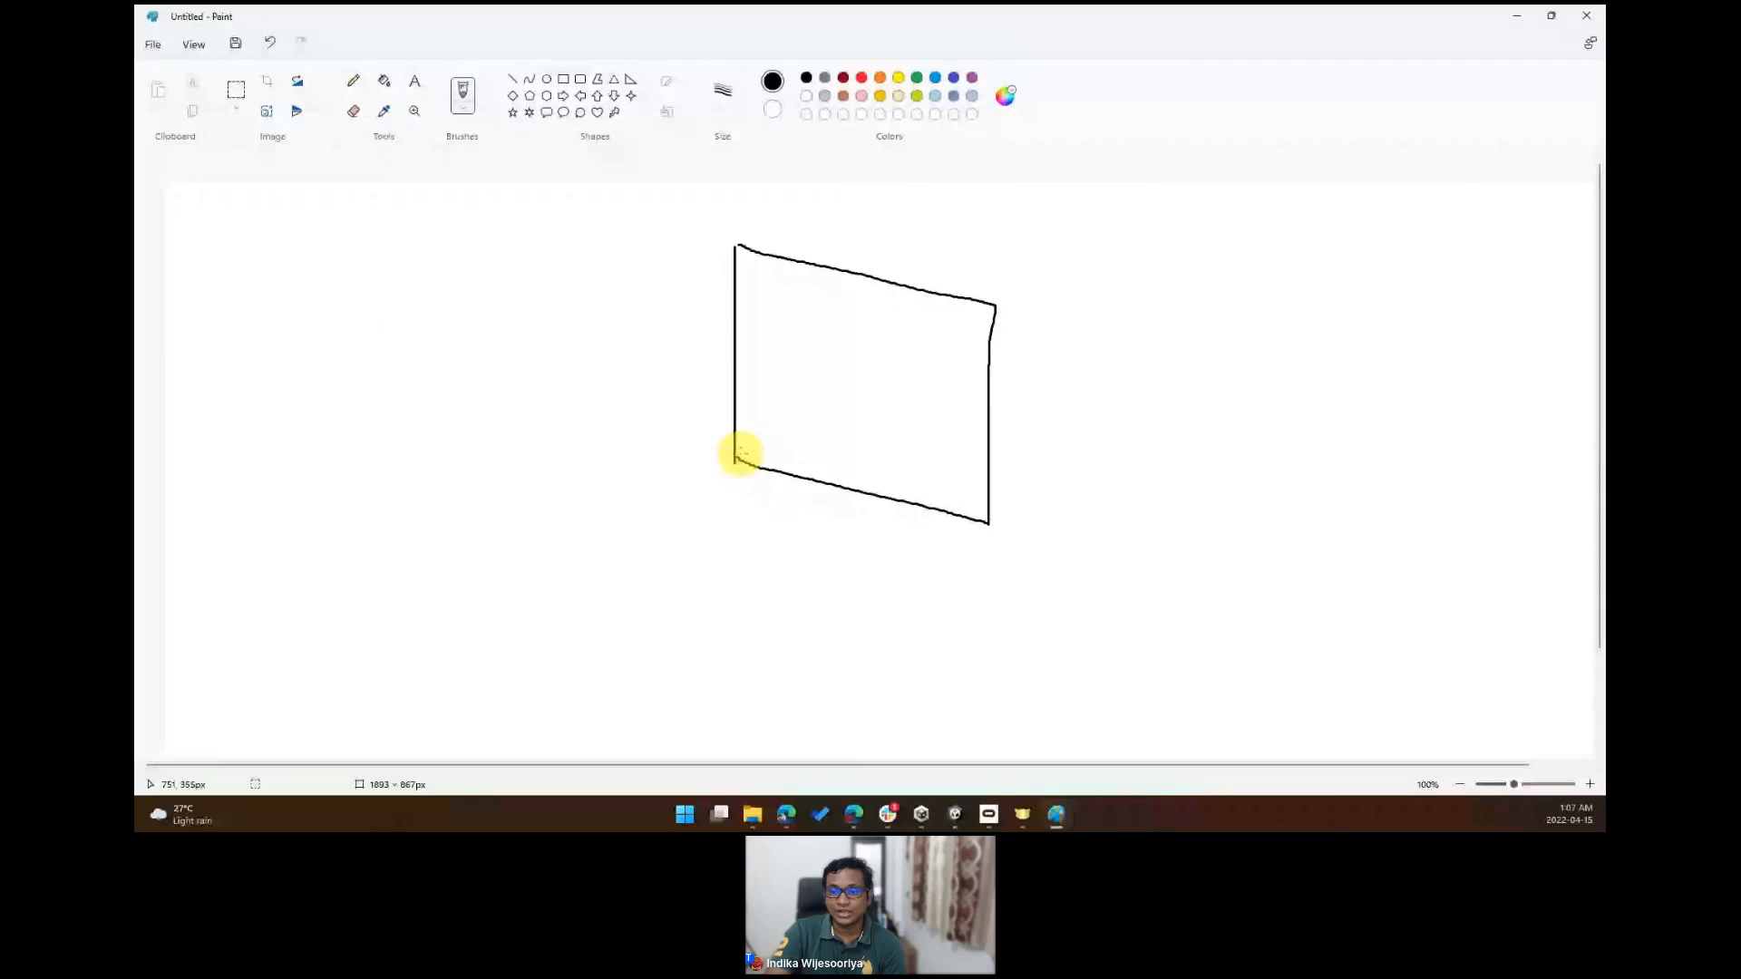
# - Write four numbered list entries, 1) to 4), as squiggly lines inside the panel
pyautogui.moveTo(758, 276); pyautogui.dragTo(880, 304)
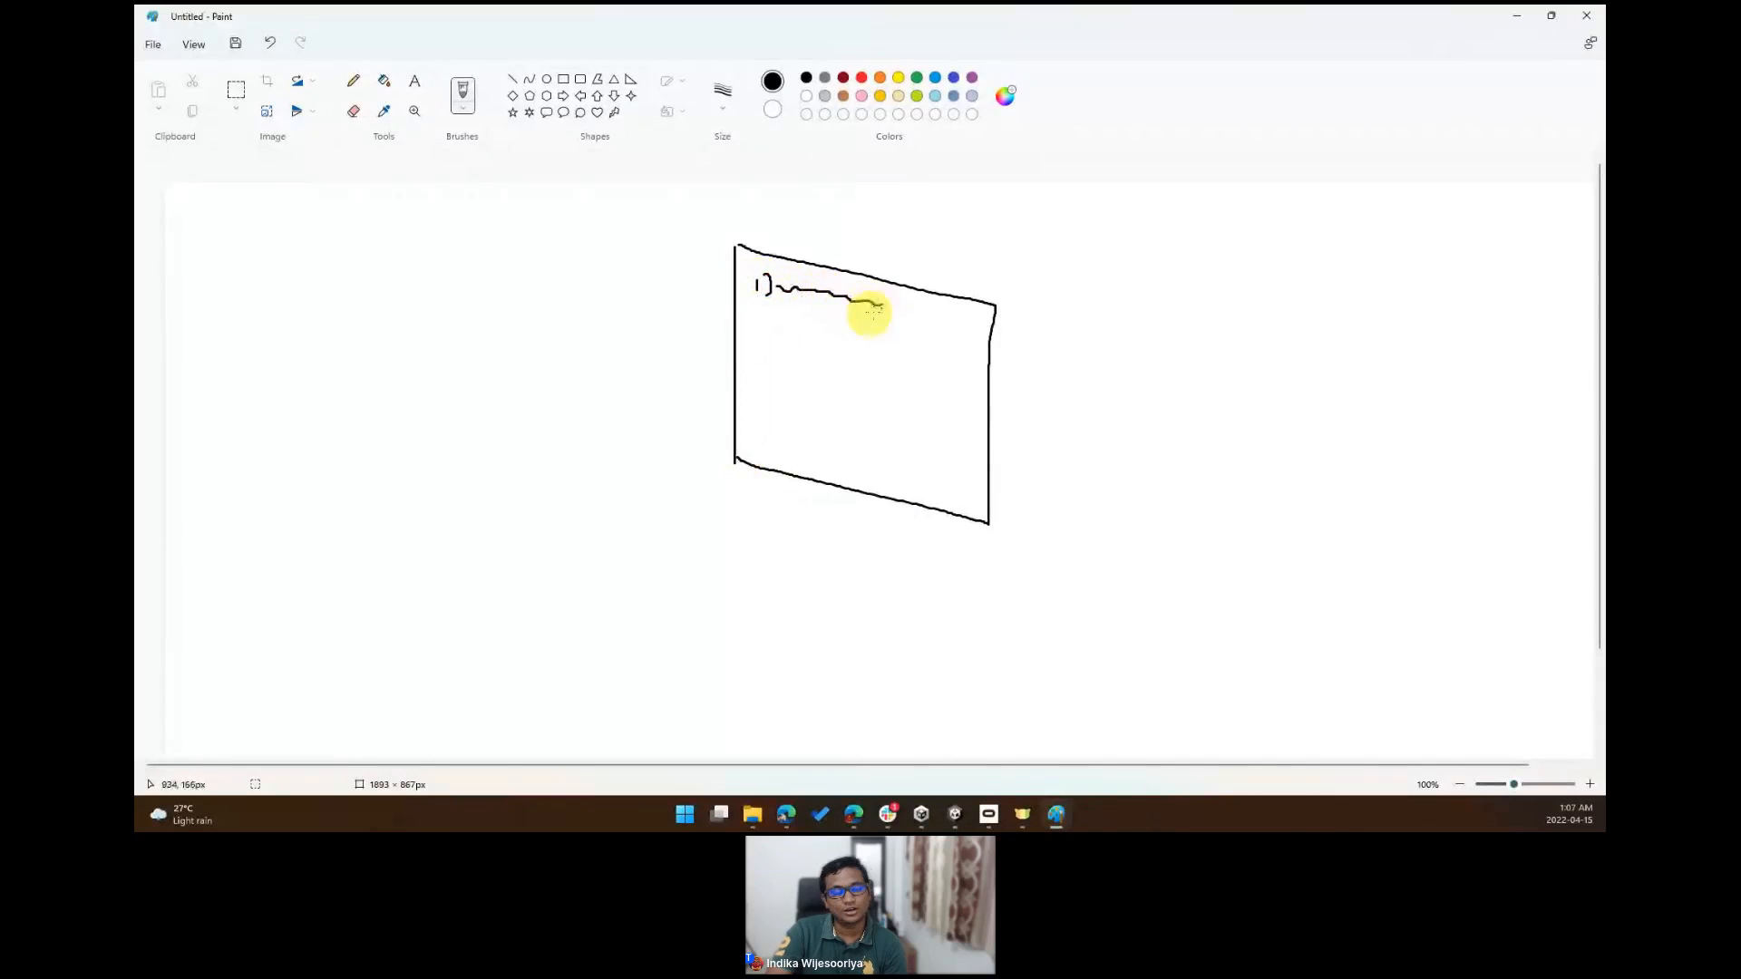
pyautogui.moveTo(755, 321); pyautogui.dragTo(769, 333)
pyautogui.moveTo(781, 333); pyautogui.dragTo(873, 343)
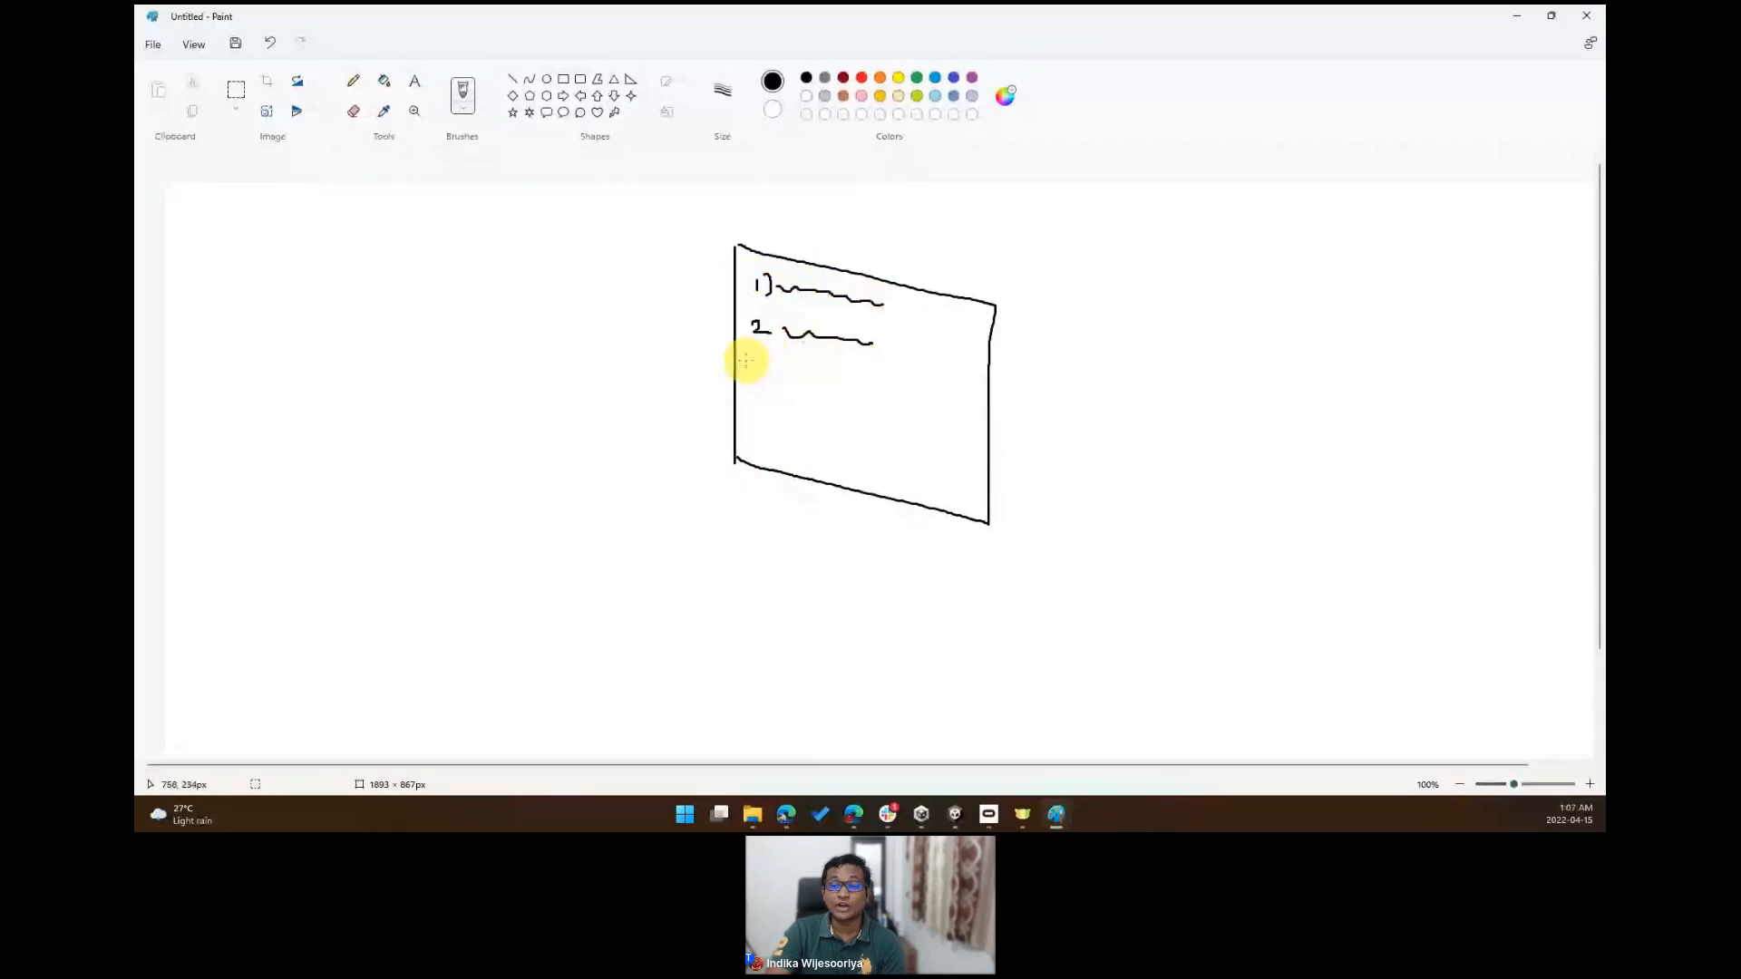
pyautogui.moveTo(765, 312)
pyautogui.mouseDown()
pyautogui.moveTo(752, 385)
pyautogui.moveTo(864, 380)
pyautogui.moveTo(768, 390)
pyautogui.mouseUp()
pyautogui.moveTo(753, 410); pyautogui.dragTo(757, 439)
pyautogui.moveTo(765, 413)
pyautogui.mouseDown()
pyautogui.moveTo(769, 437)
pyautogui.moveTo(875, 436)
pyautogui.mouseUp()
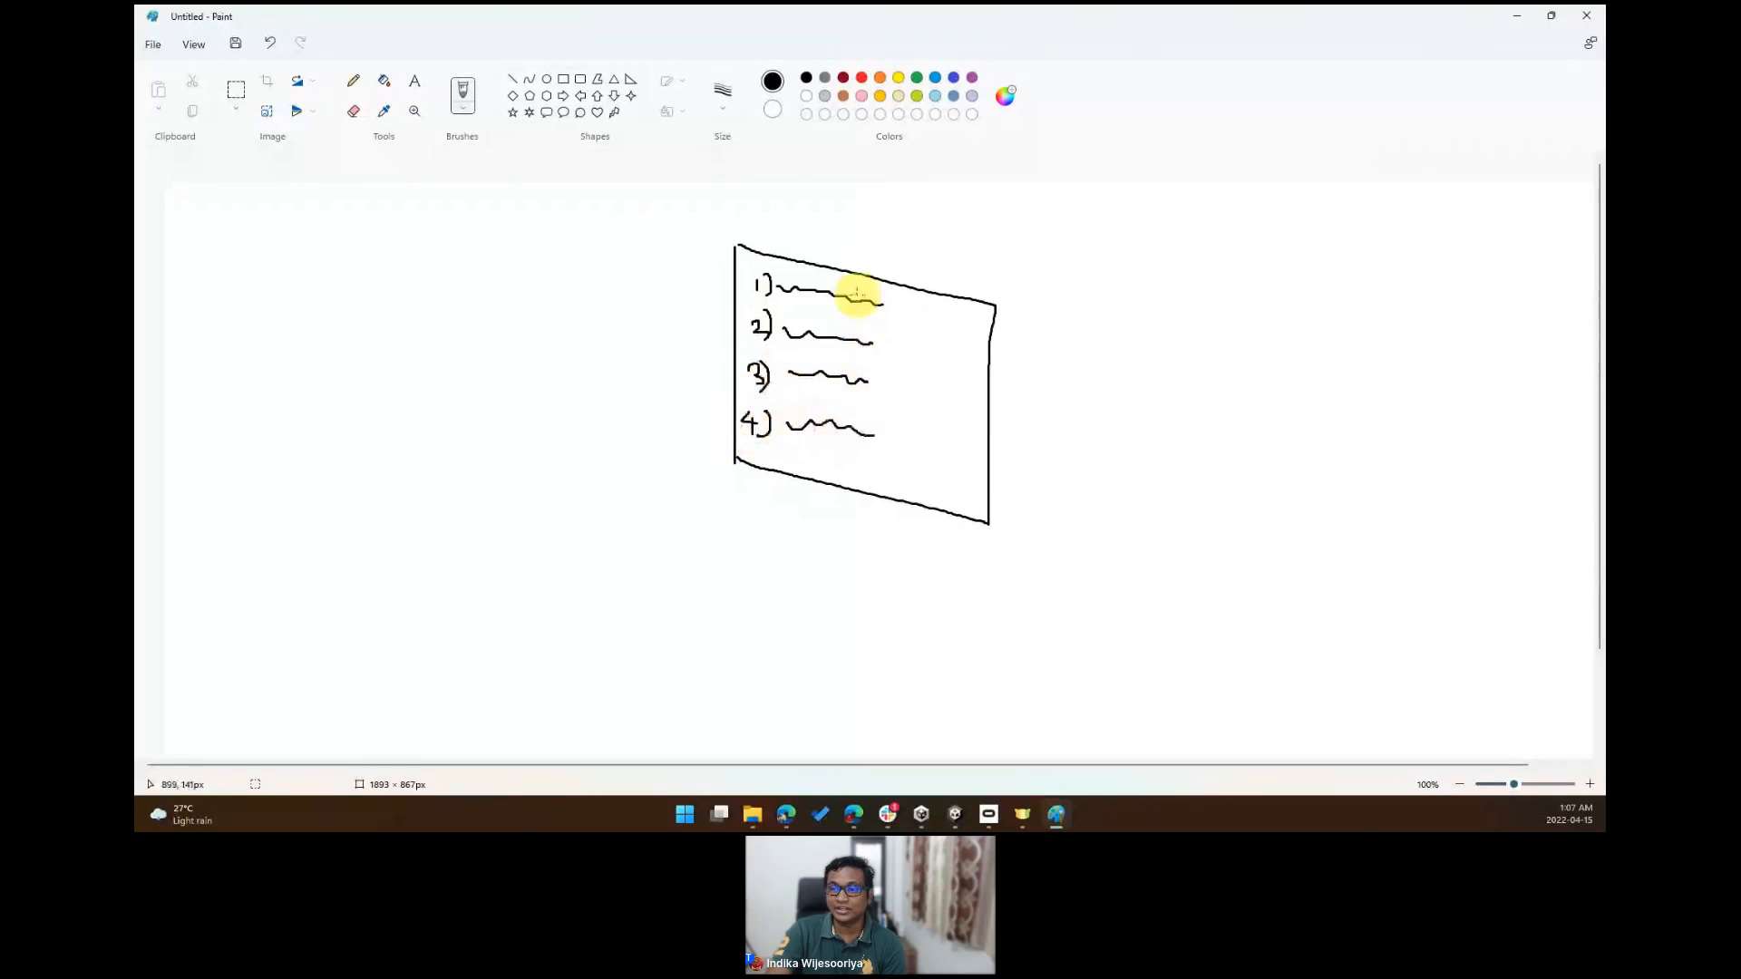
# - Draw green check marks beside each of the four list entries
pyautogui.click(917, 77)
pyautogui.moveTo(895, 303); pyautogui.dragTo(918, 288)
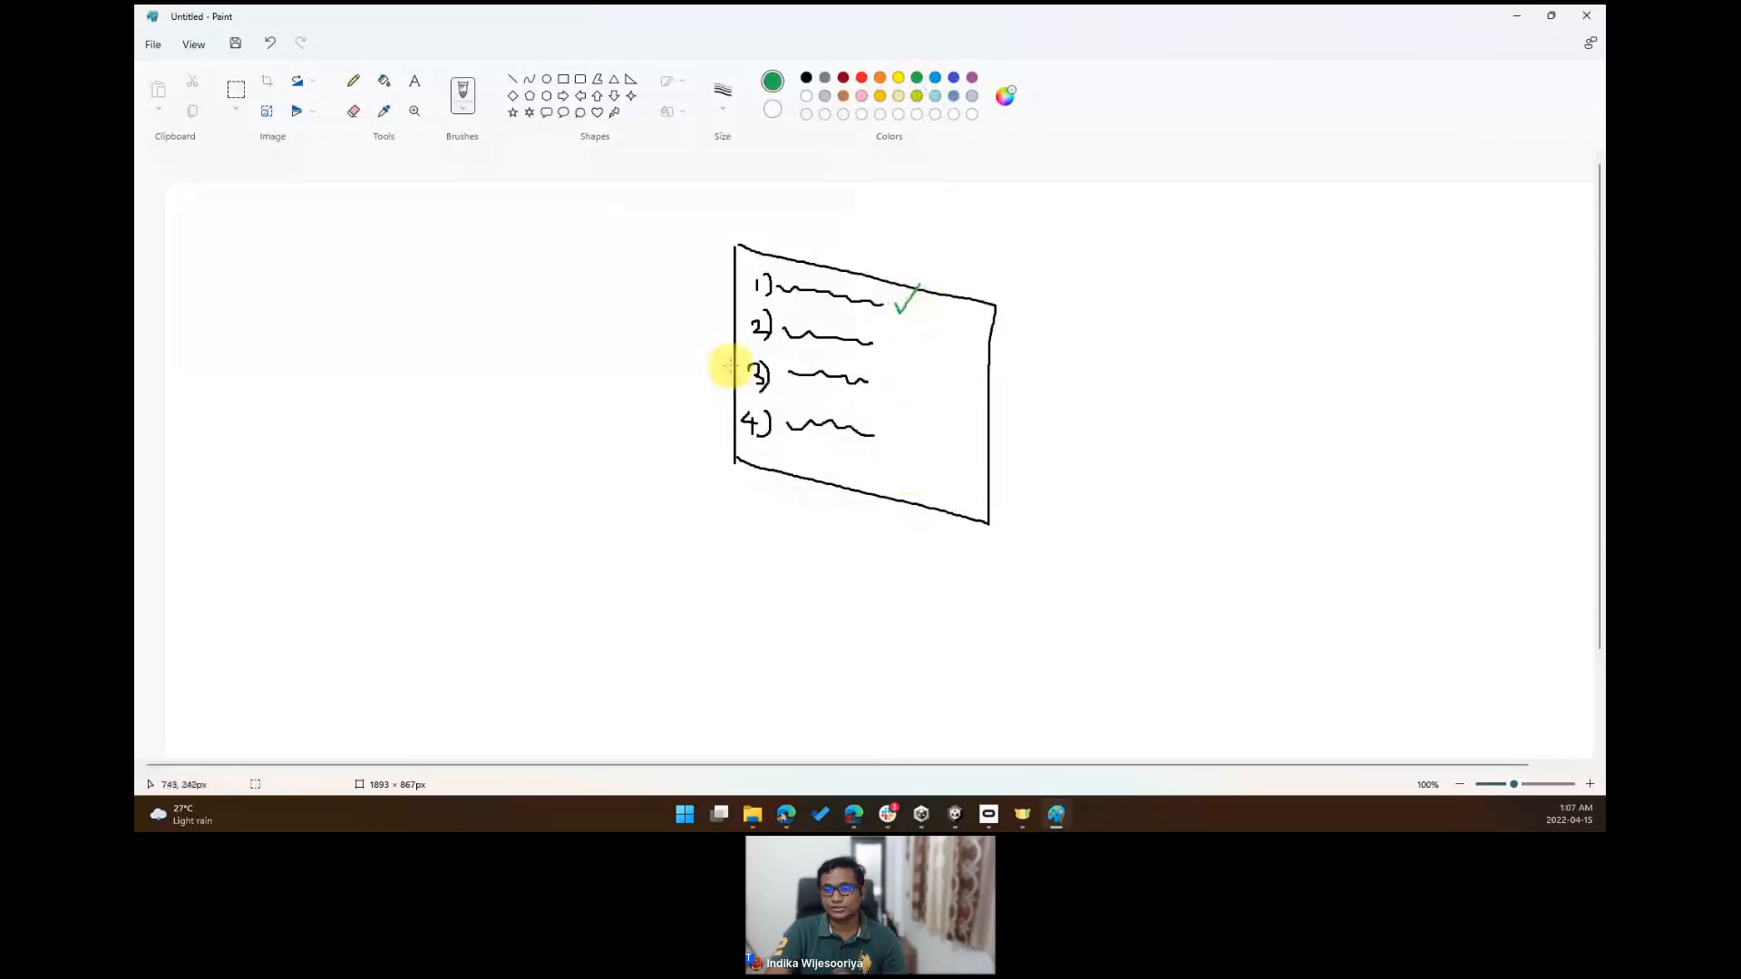
pyautogui.moveTo(876, 337)
pyautogui.mouseDown()
pyautogui.moveTo(905, 335)
pyautogui.moveTo(917, 363)
pyautogui.mouseUp()
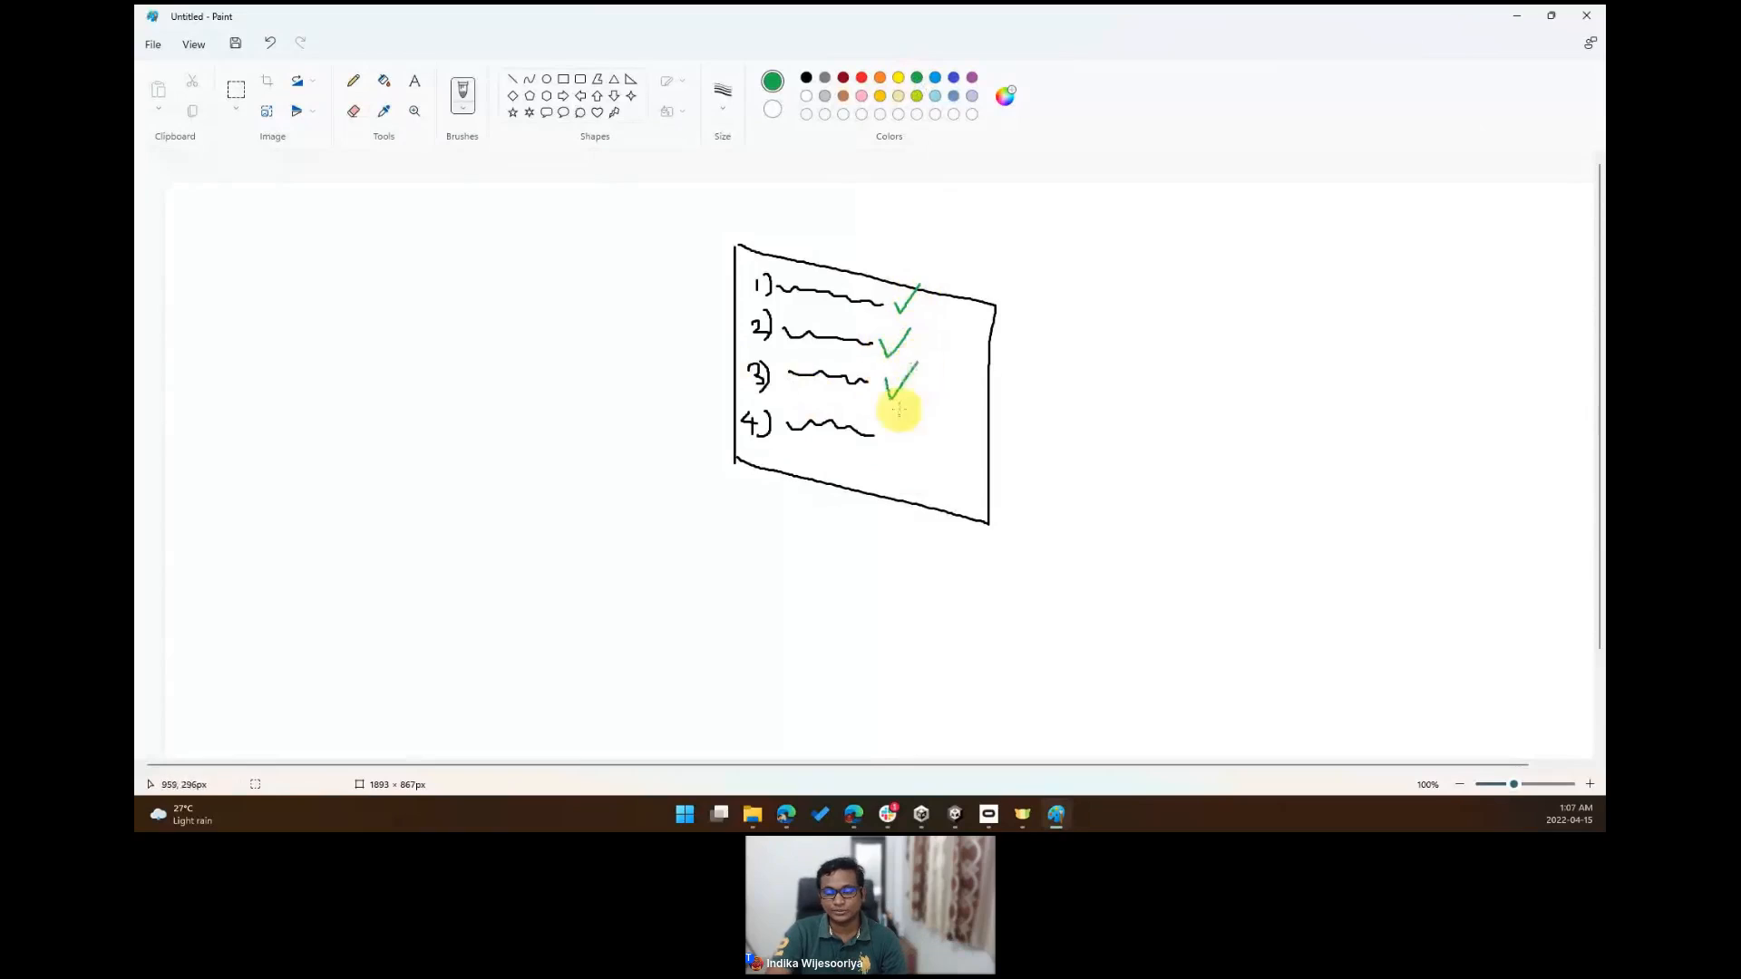
pyautogui.moveTo(886, 424); pyautogui.dragTo(916, 400)
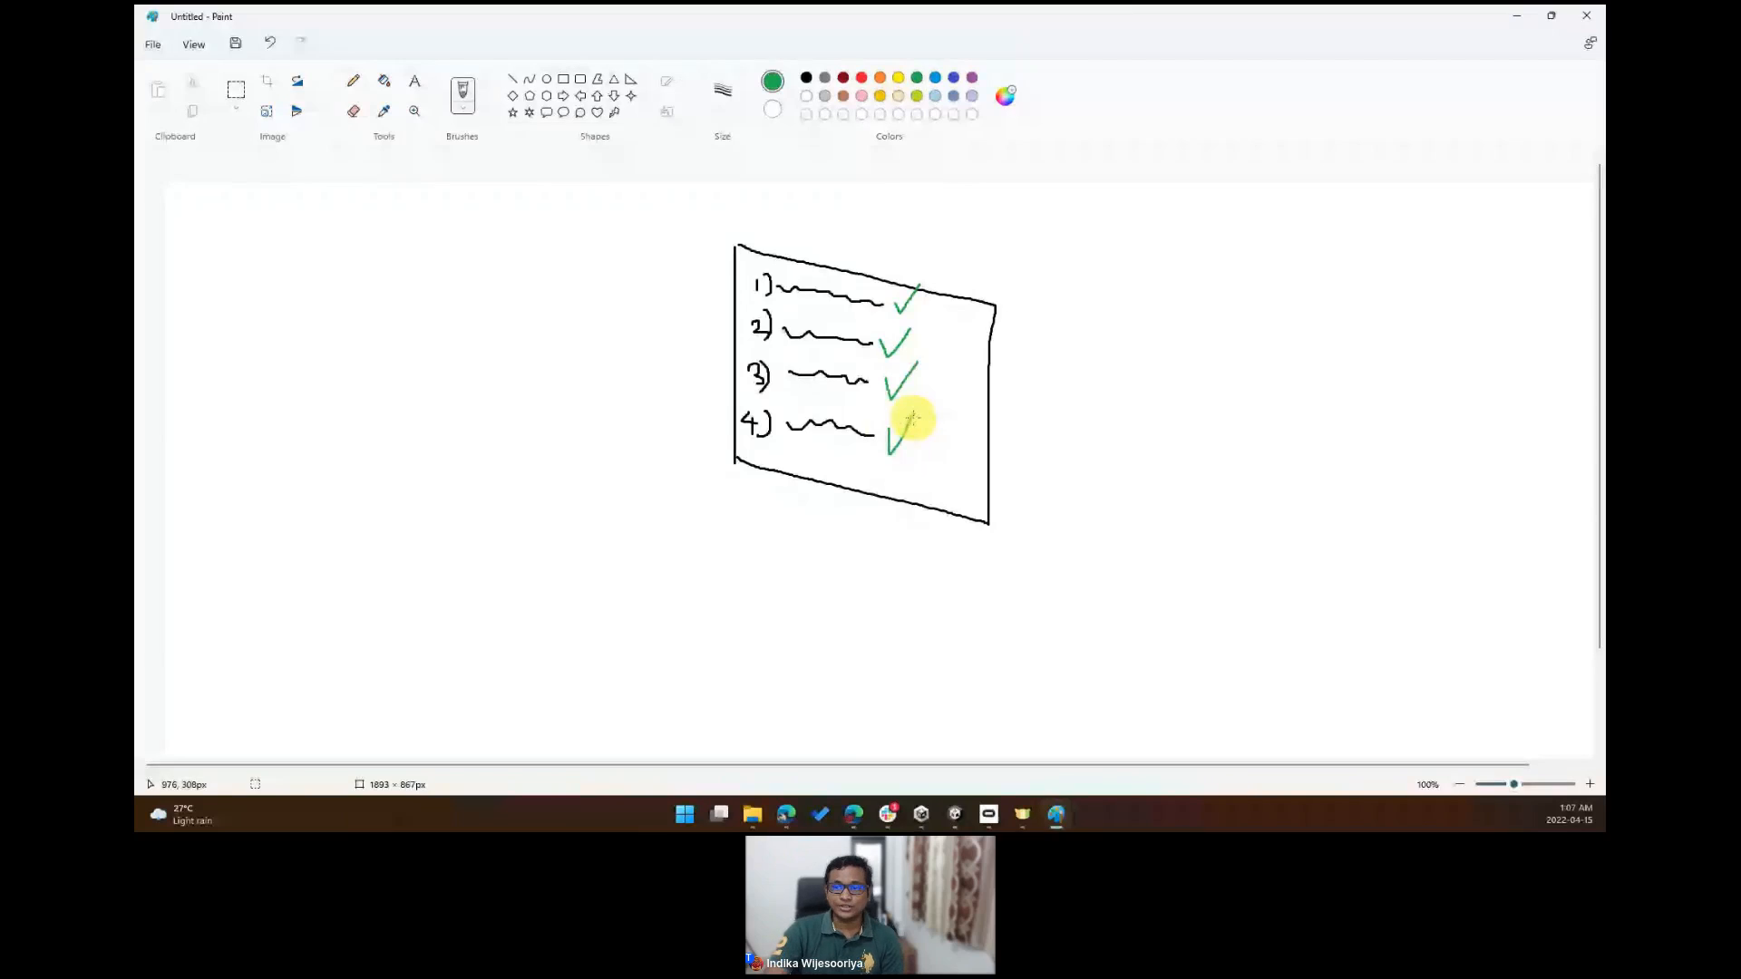
# - Switch back to black and add the text "Interactor" on the canvas's left side
pyautogui.click(806, 77)
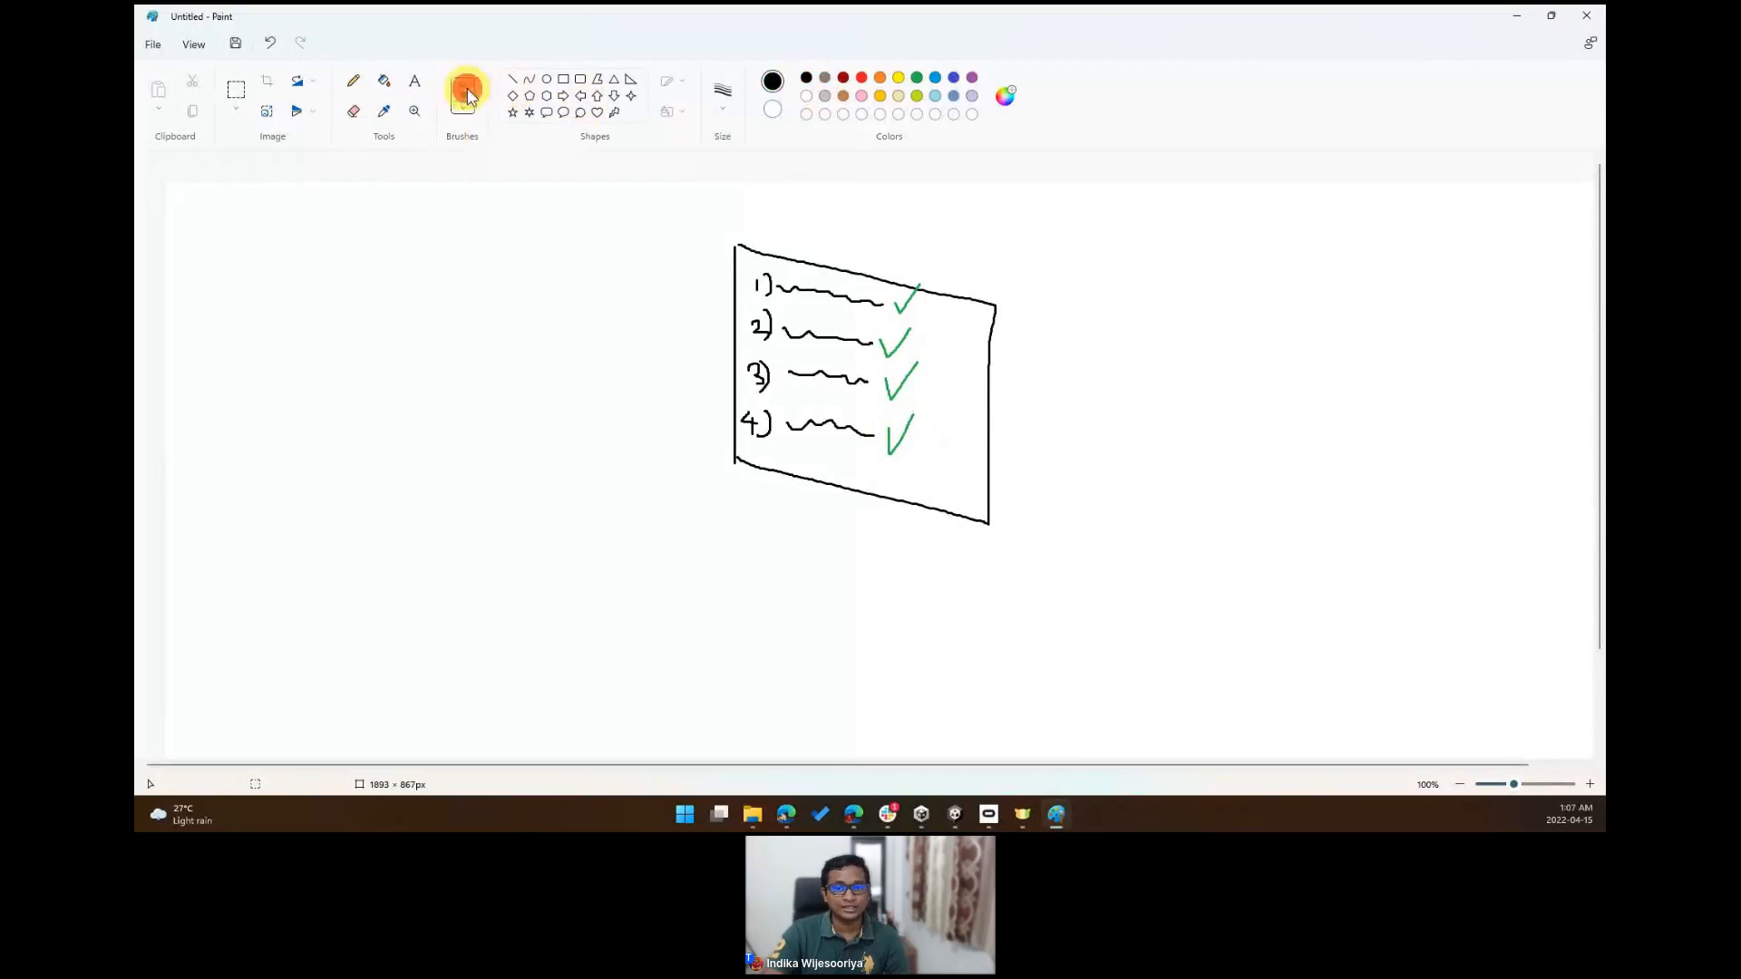
pyautogui.click(416, 83)
pyautogui.click(209, 336)
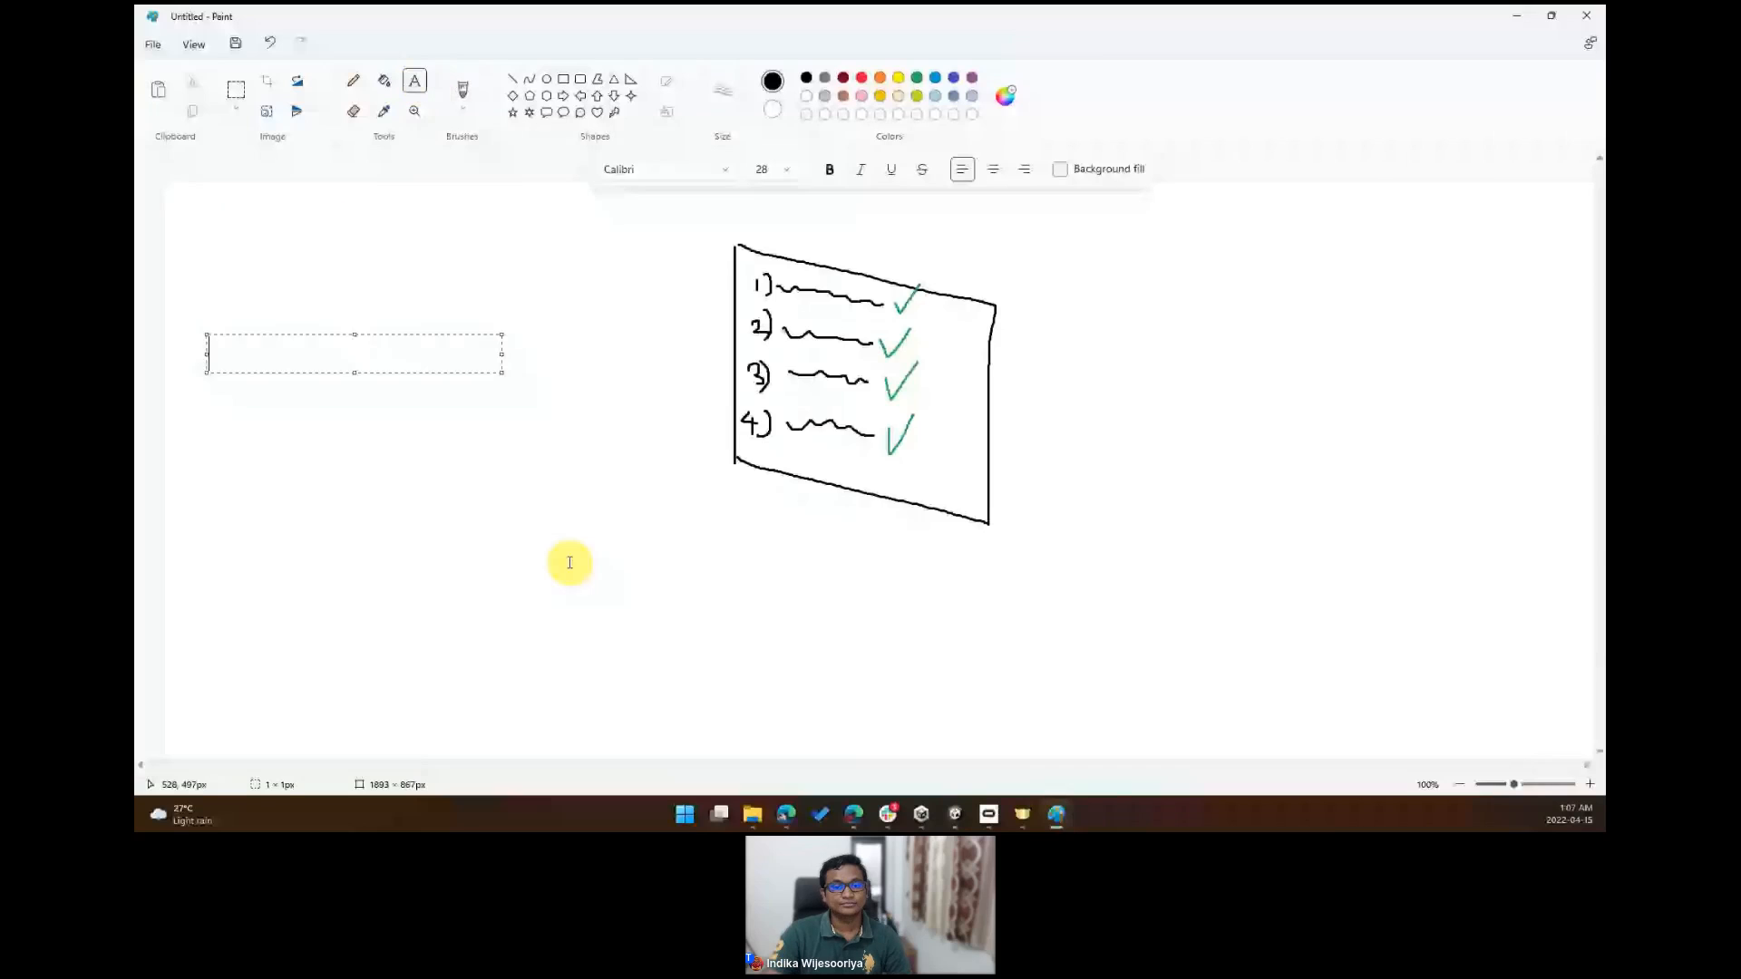
pyautogui.write('Interactor')
pyautogui.click(566, 562)
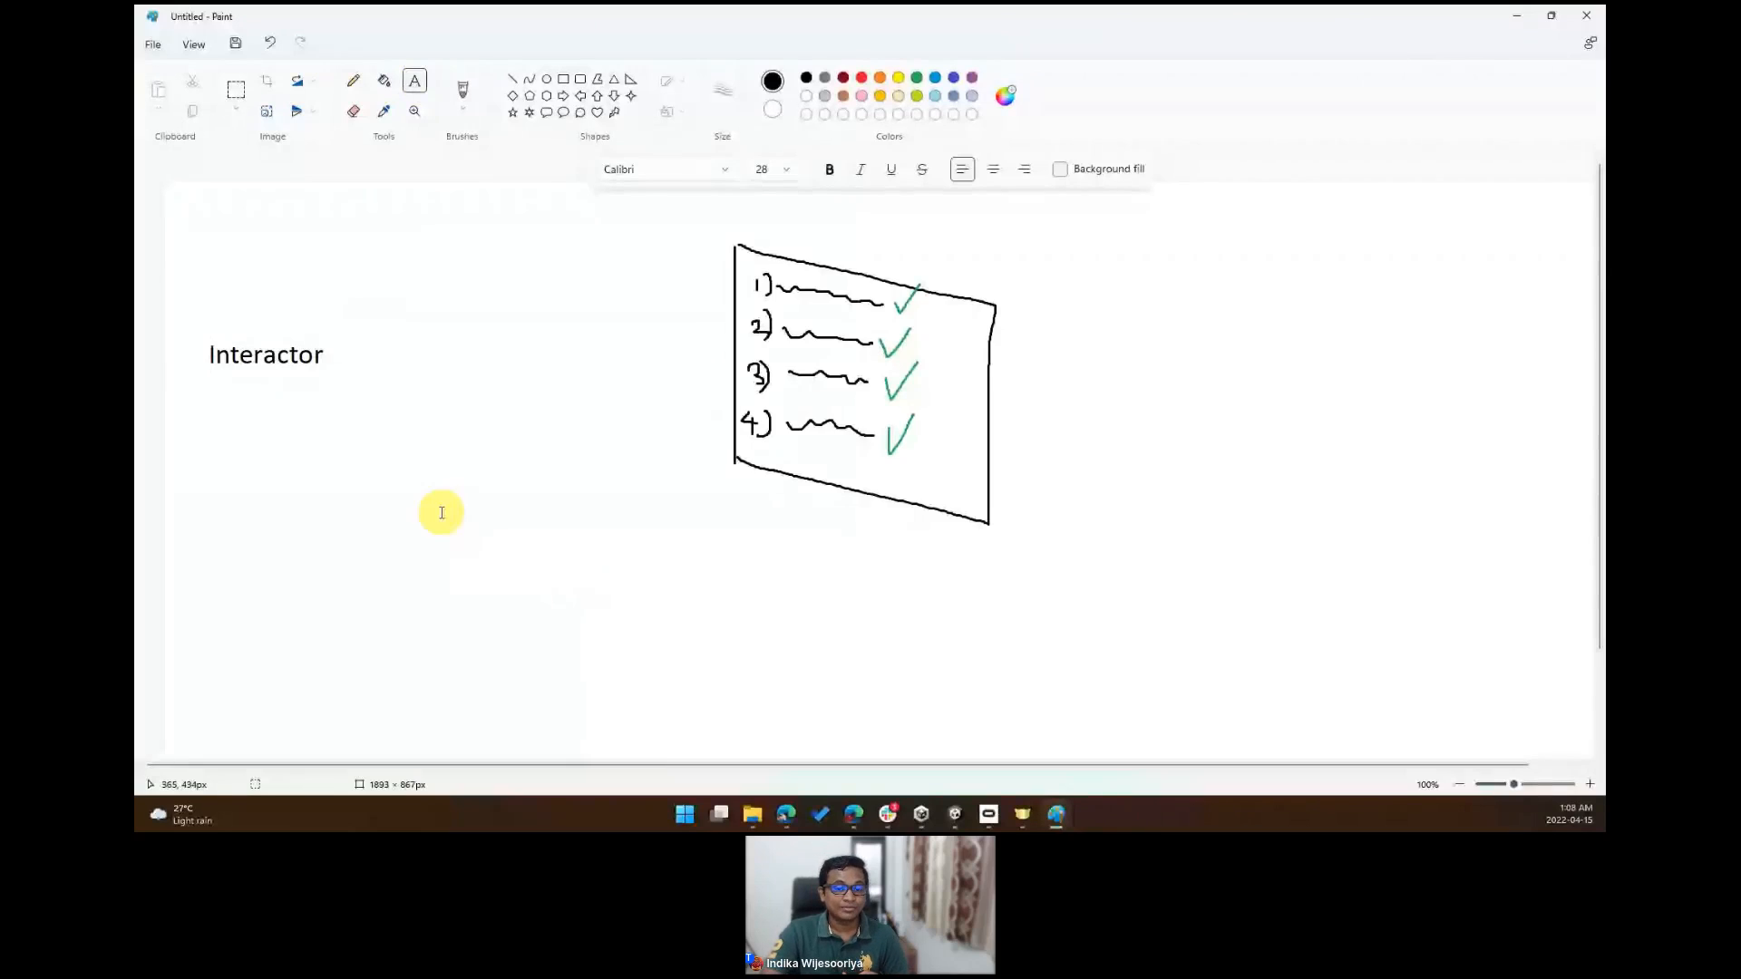
# - Add the text "Interactable" below "Interactor"
pyautogui.click(214, 481)
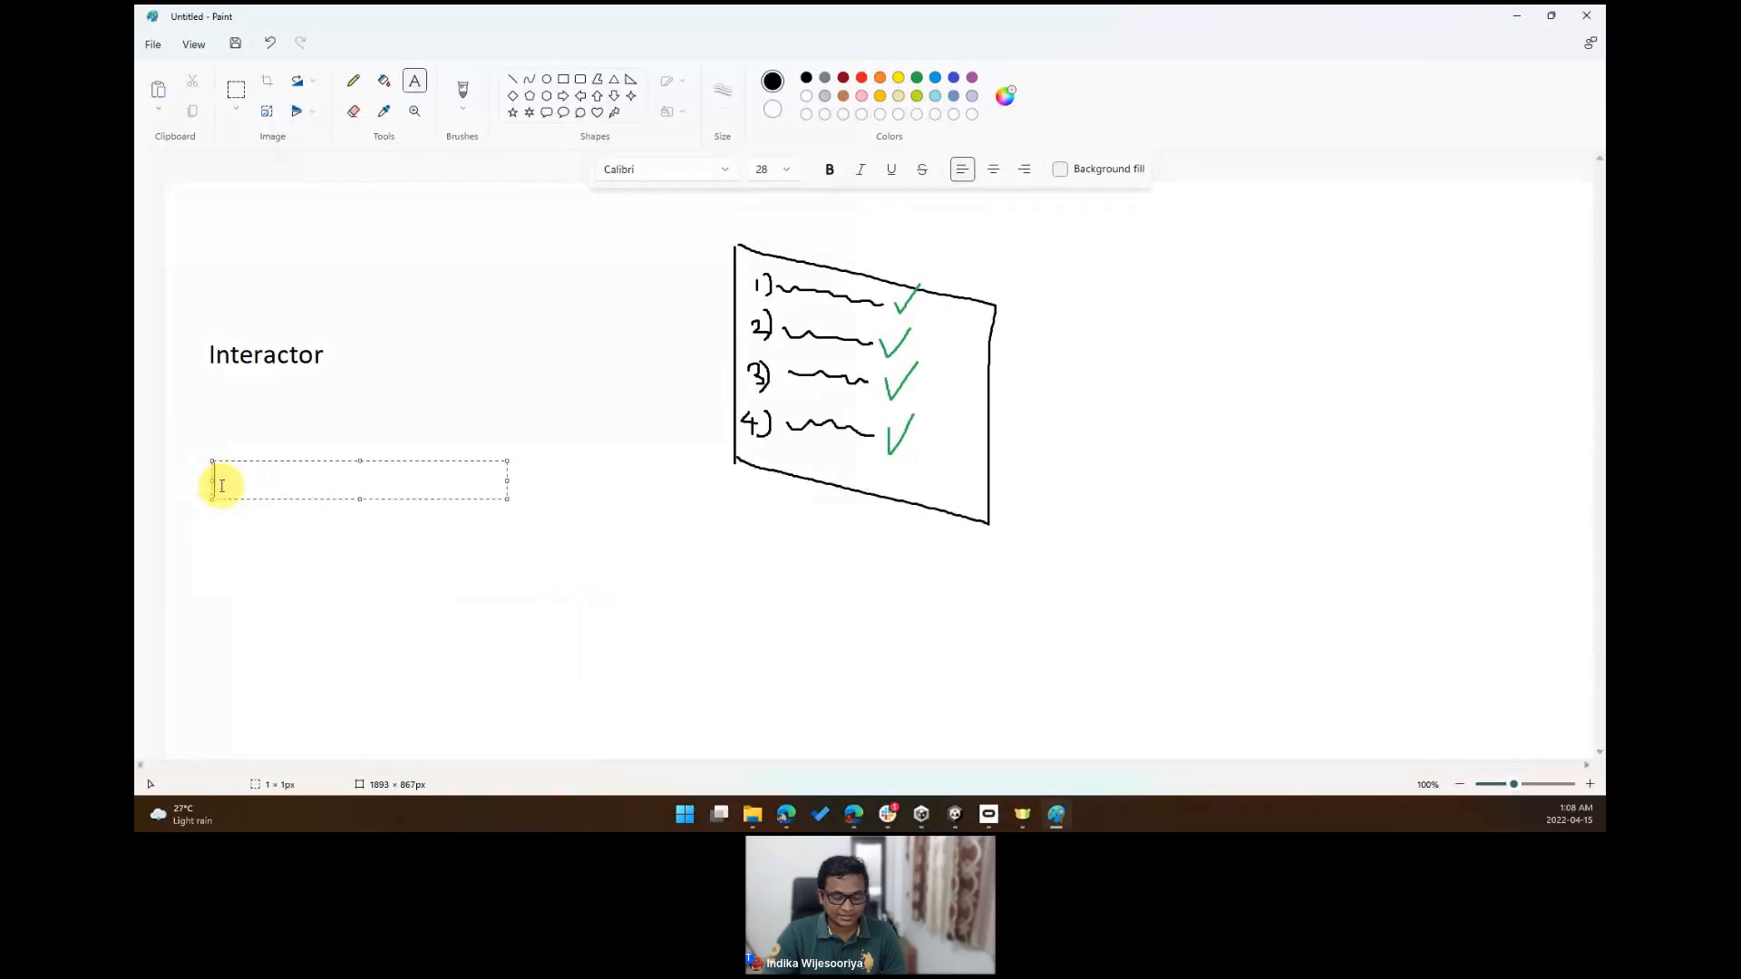
pyautogui.write('Interactable')
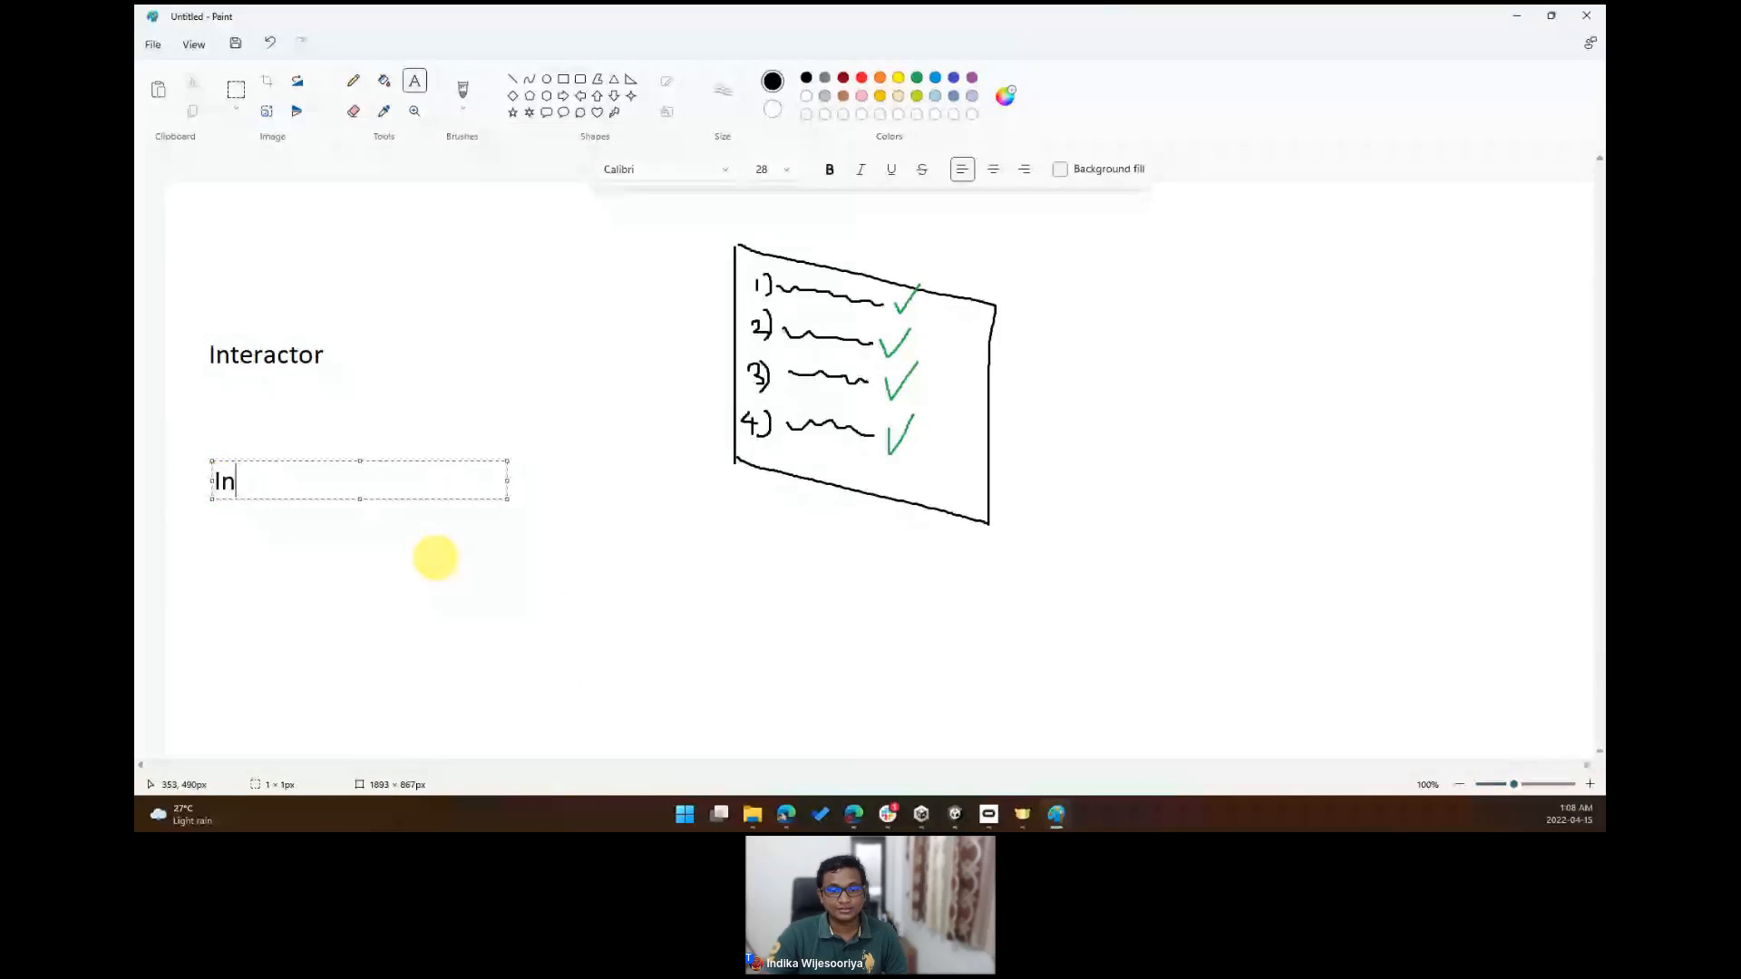
pyautogui.click(497, 576)
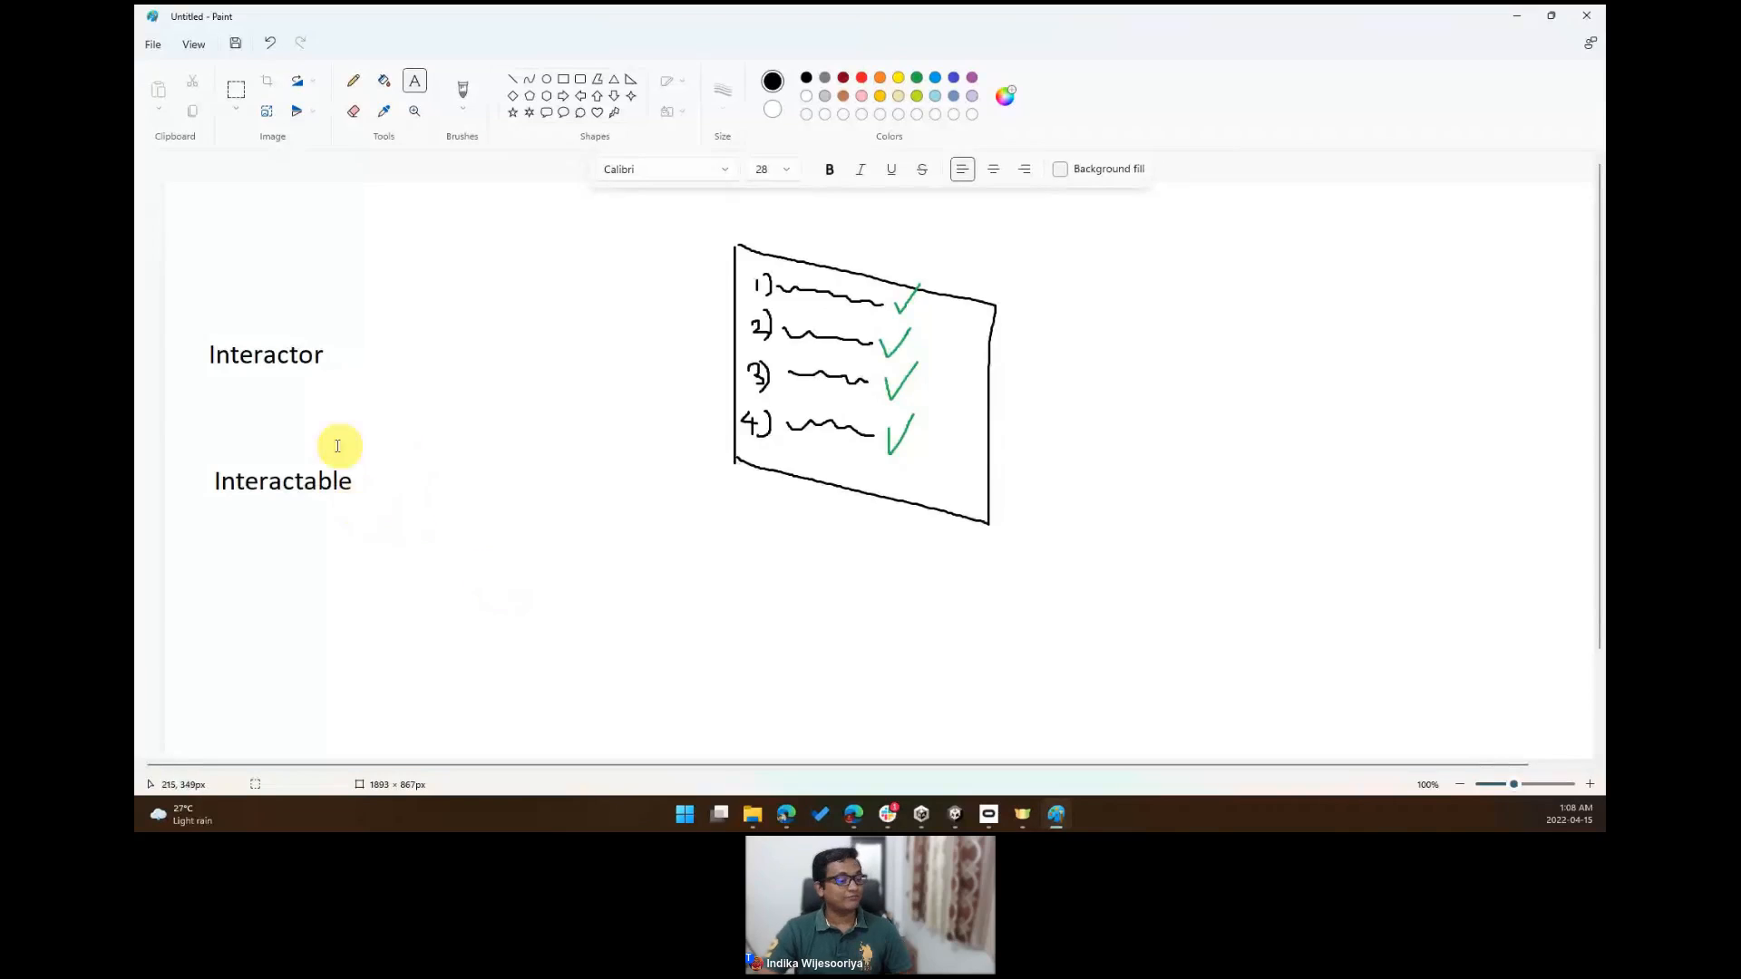
# - Add the text "Grab interactable" to the right of "Interactable"
pyautogui.click(397, 455)
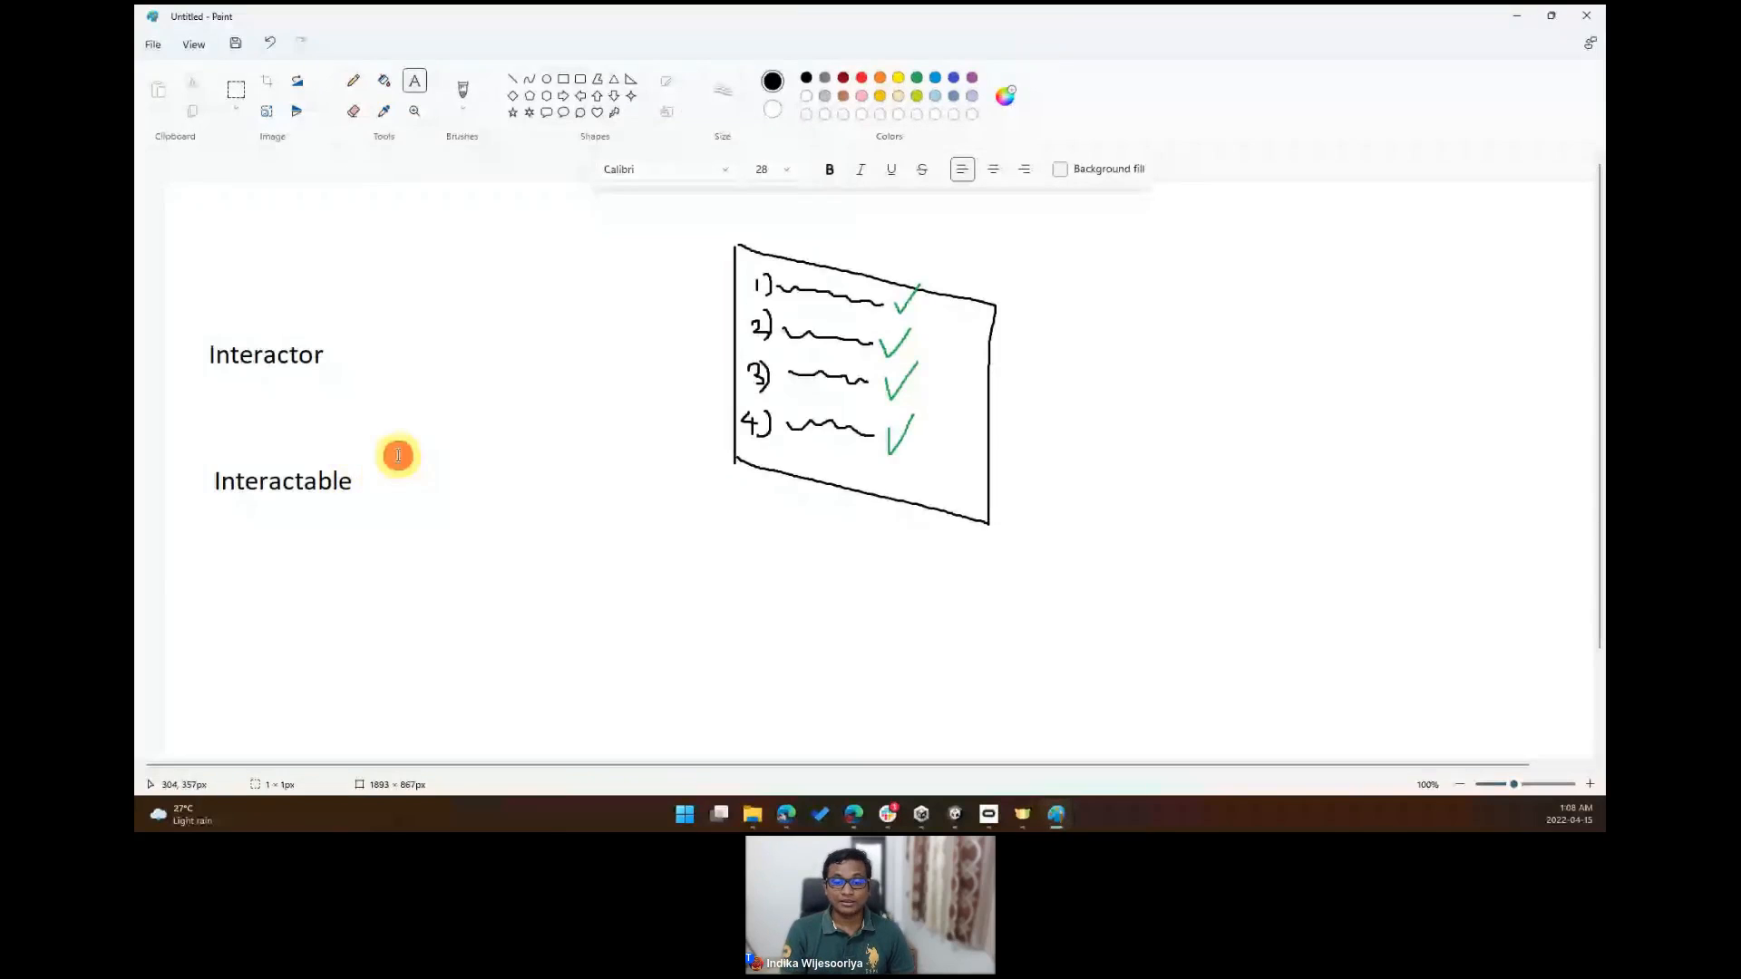
pyautogui.write('Gra')
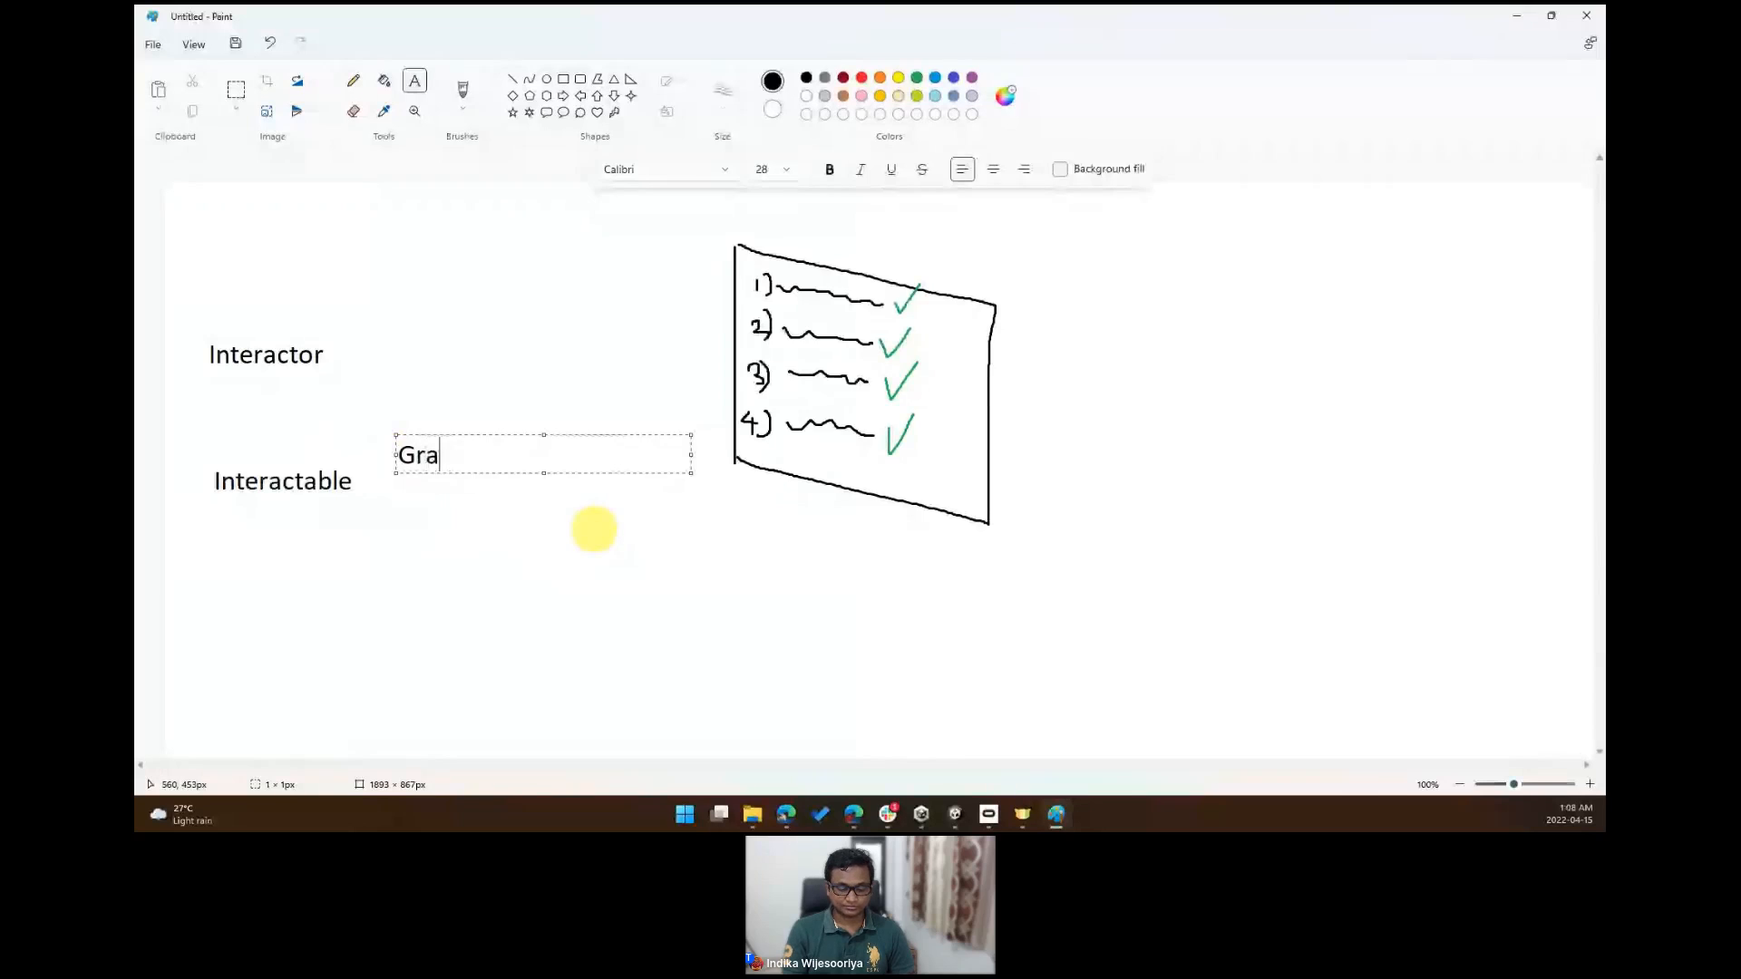
pyautogui.write('b interac')
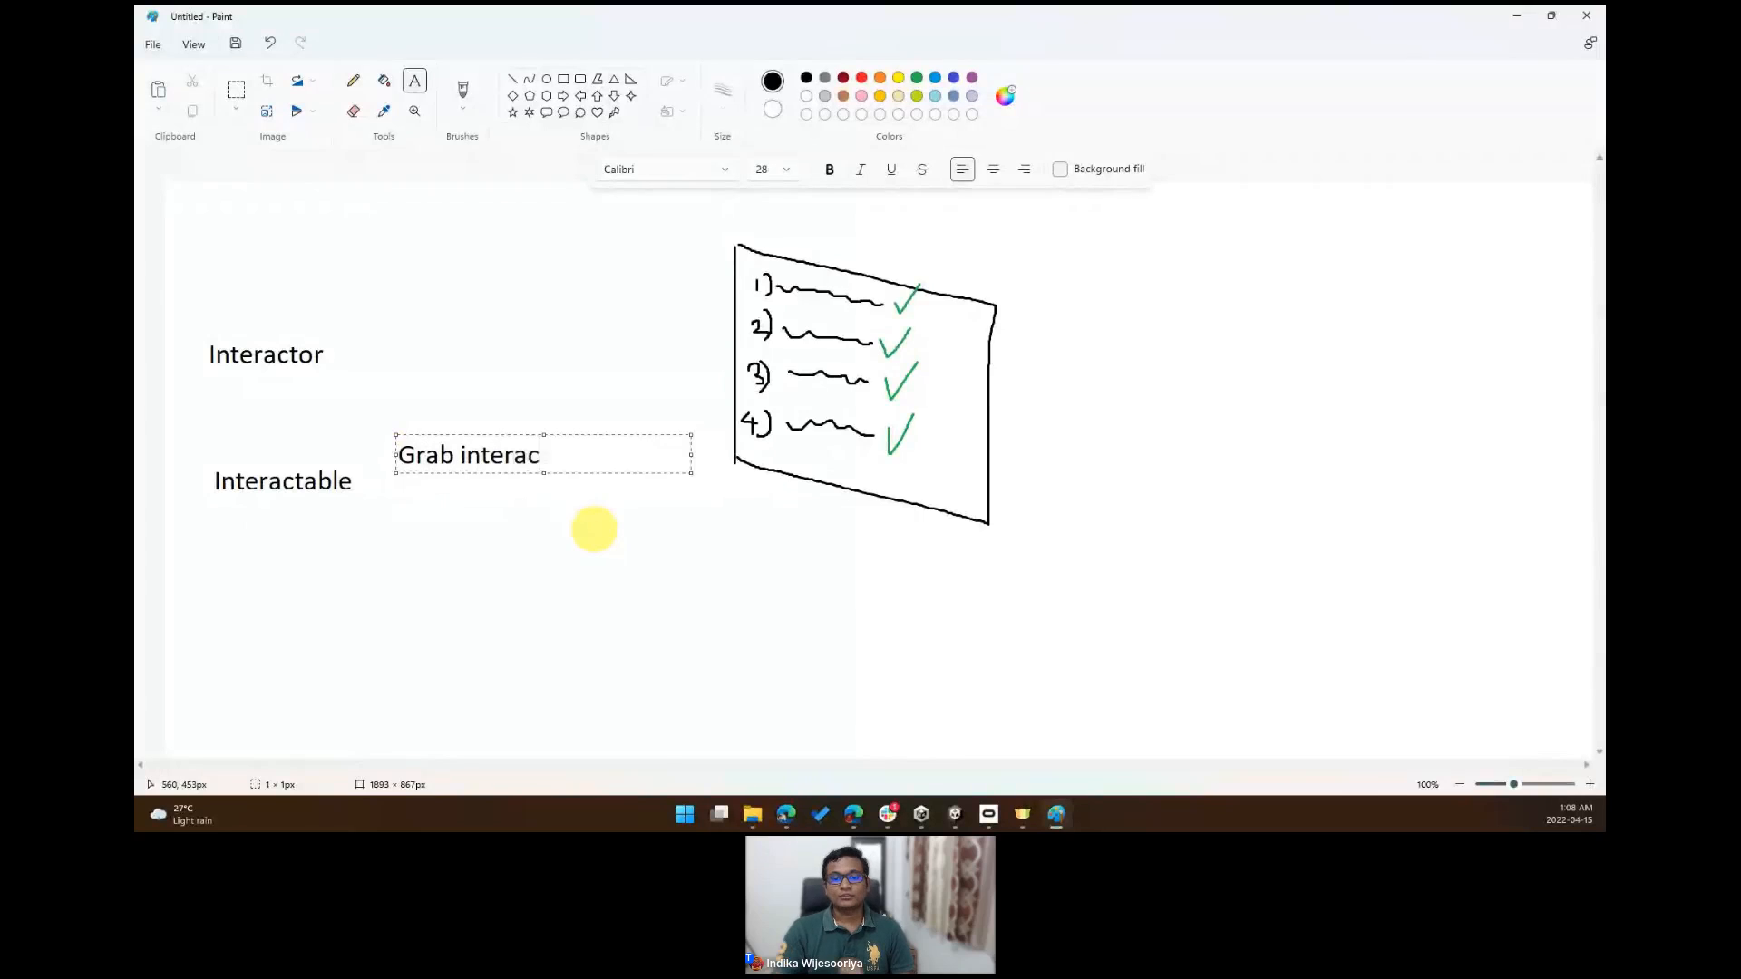
pyautogui.write('table')
pyautogui.click(594, 530)
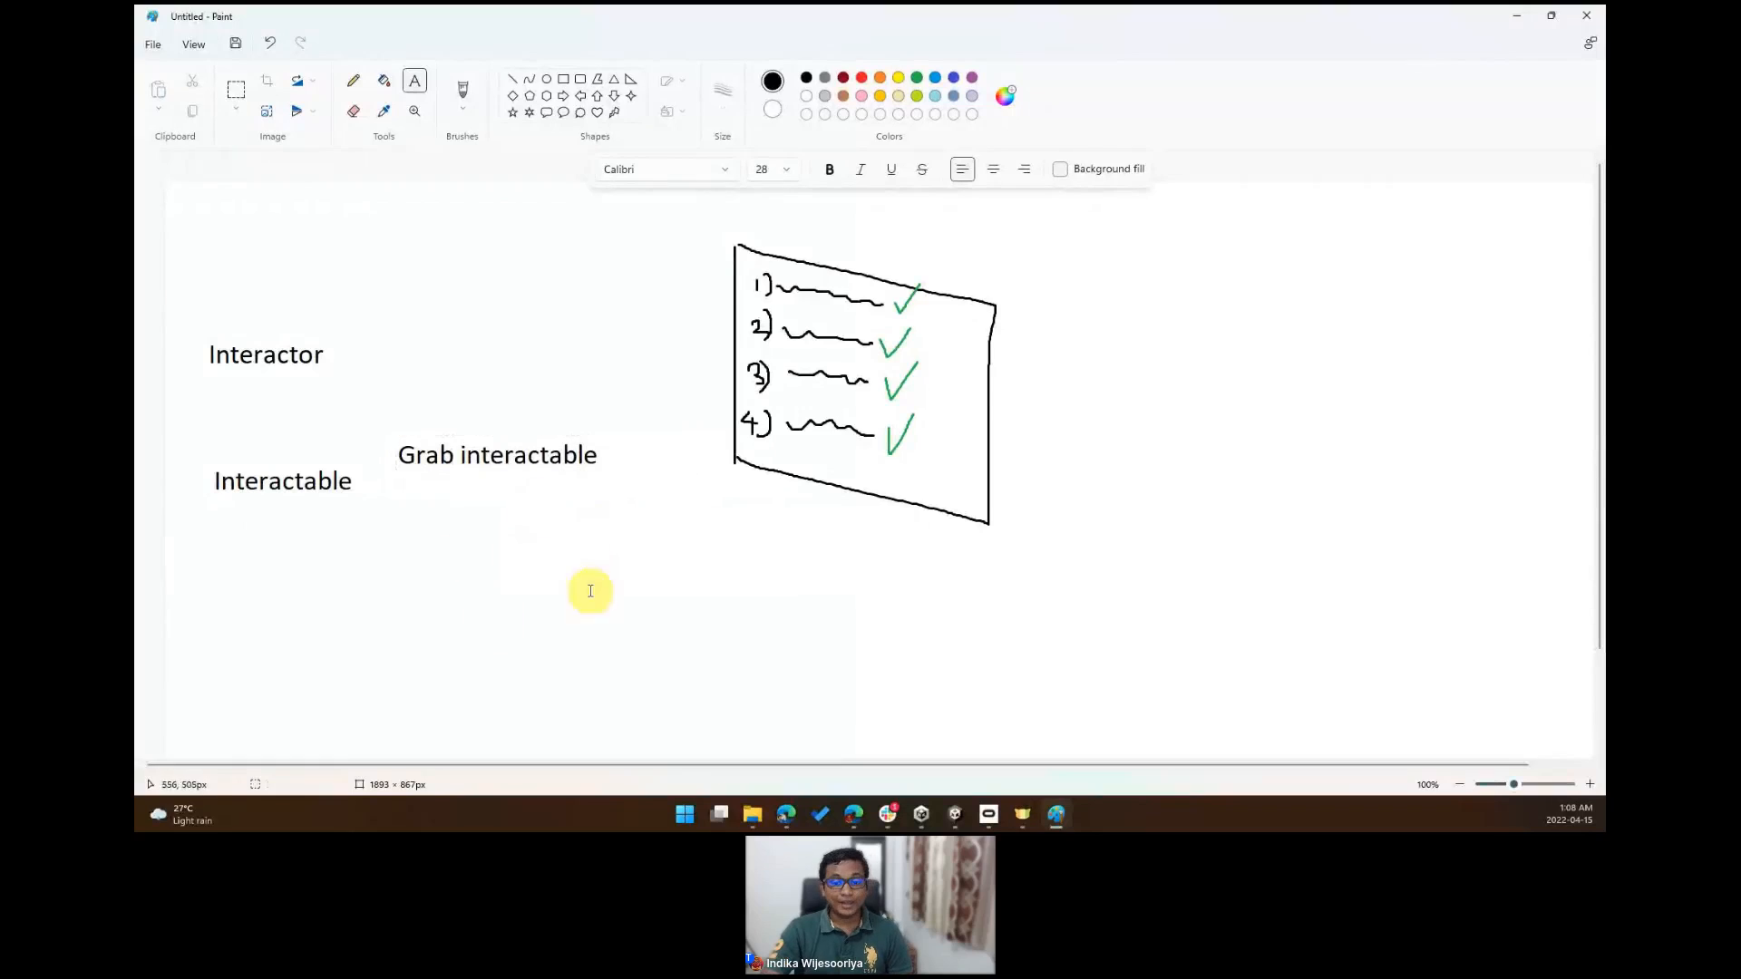
# - Add the text "Simple interactable" below "Grab interactable"
pyautogui.click(400, 504)
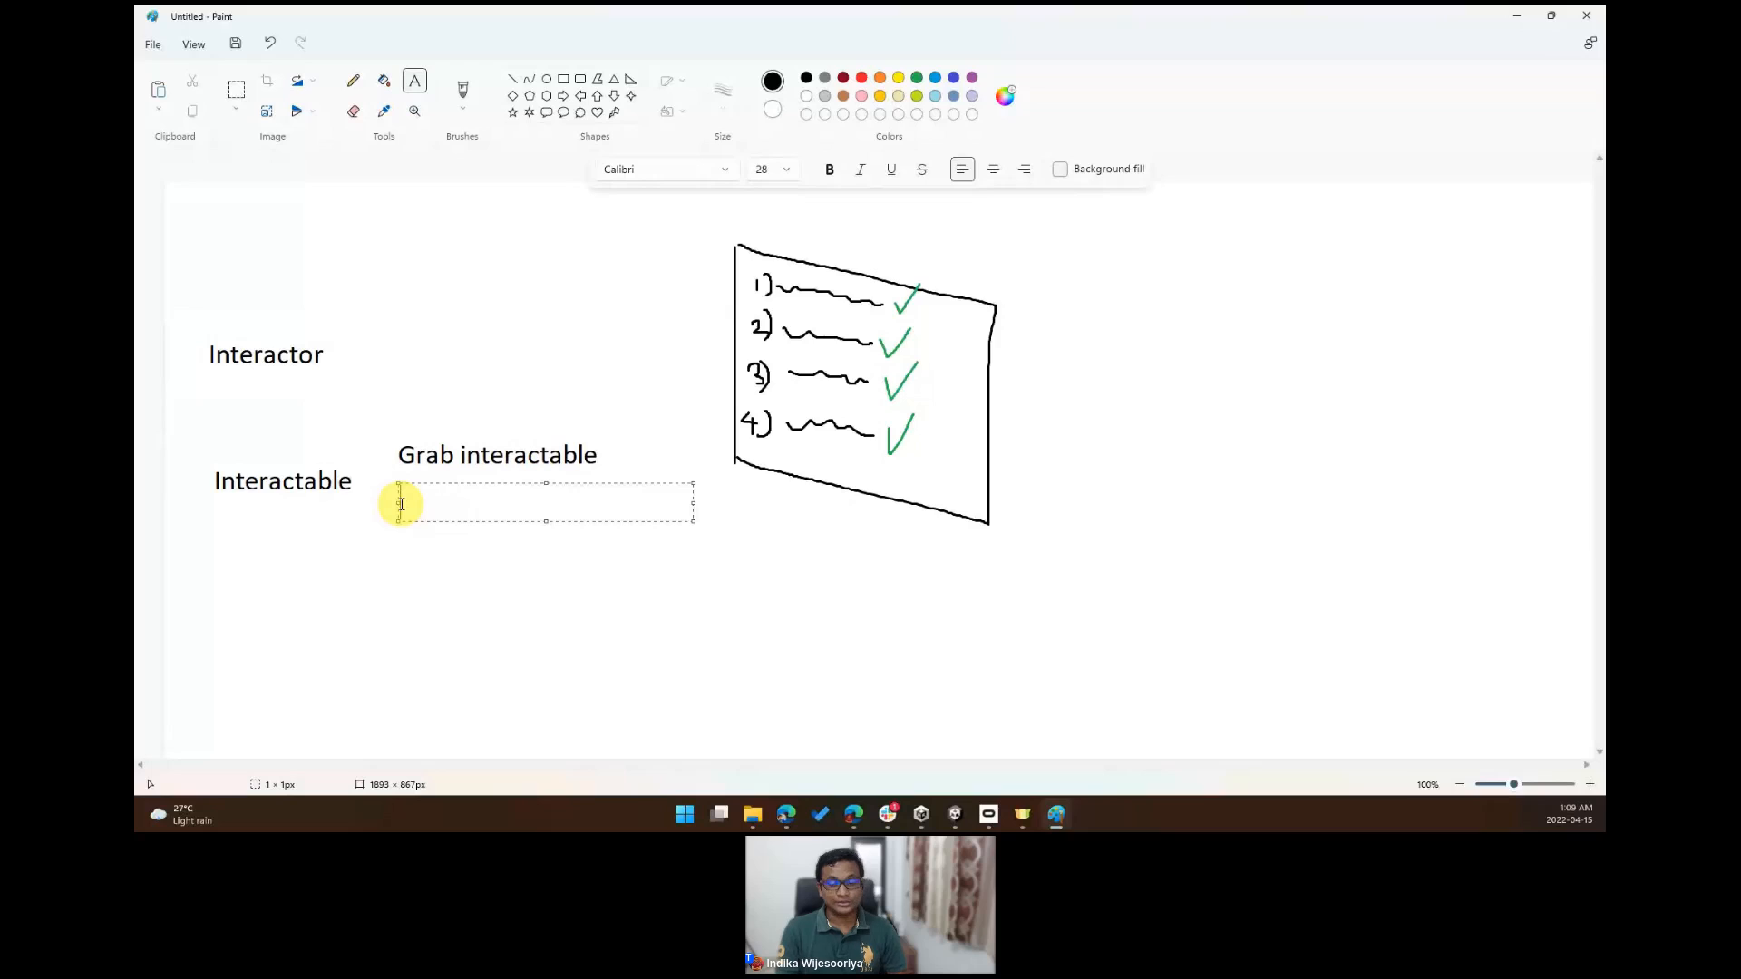
pyautogui.write('Simple ')
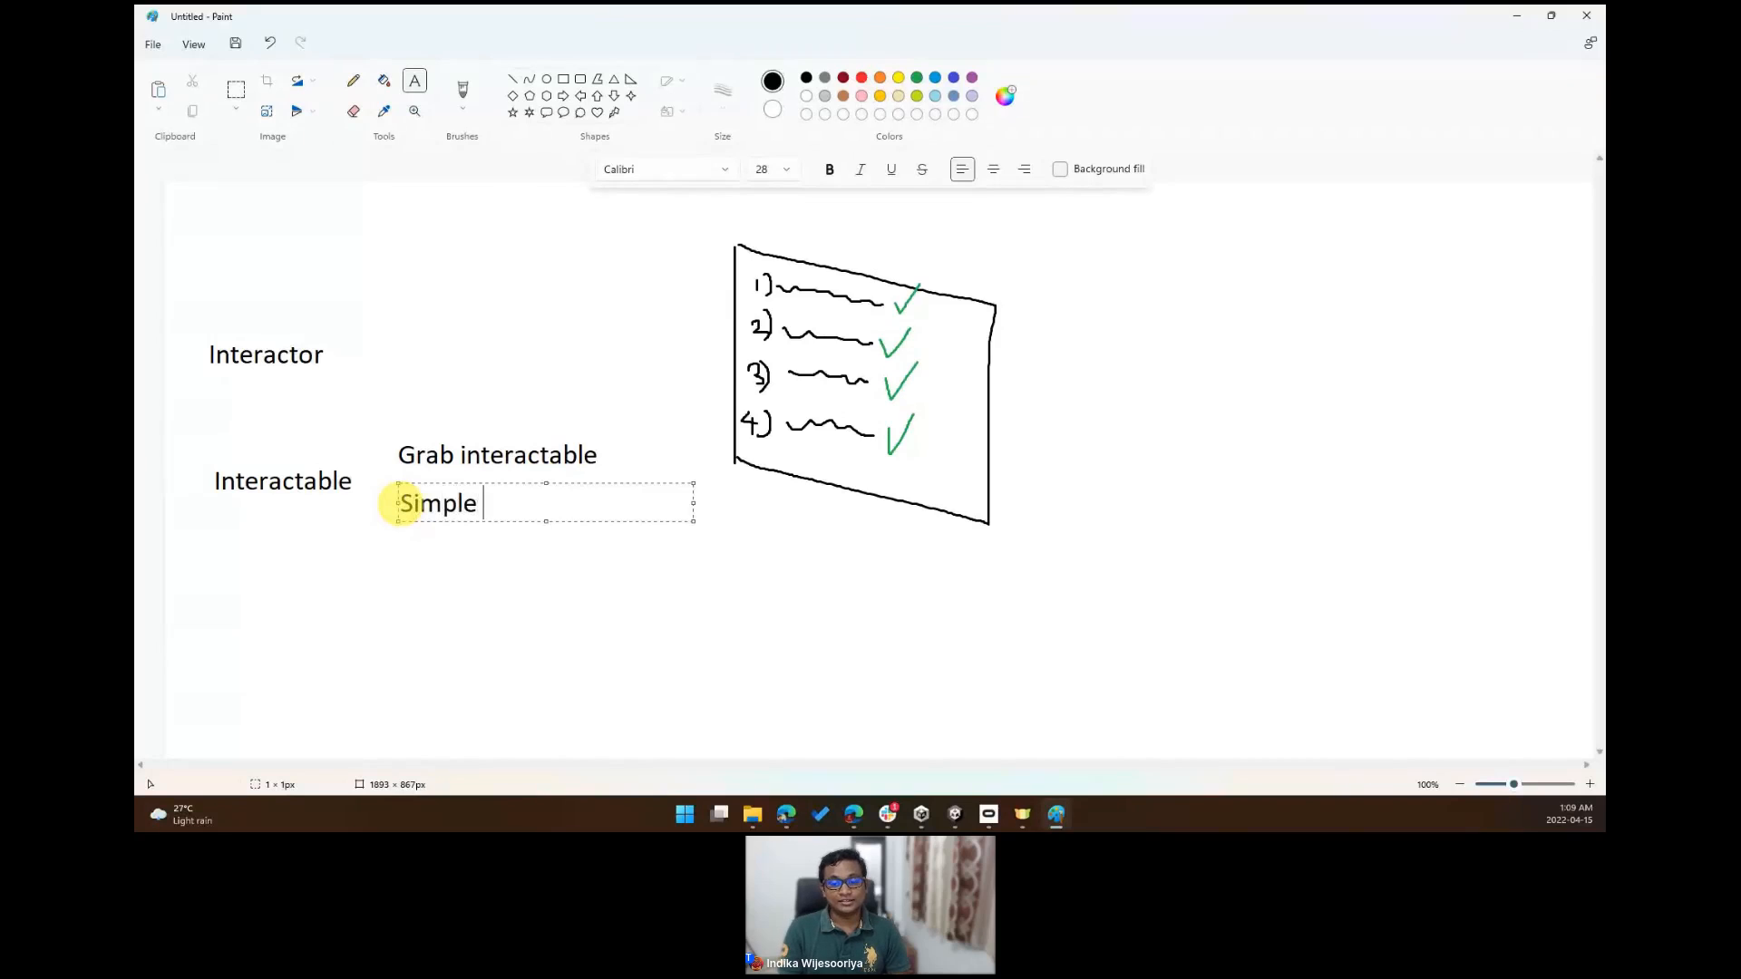
pyautogui.write('interactable')
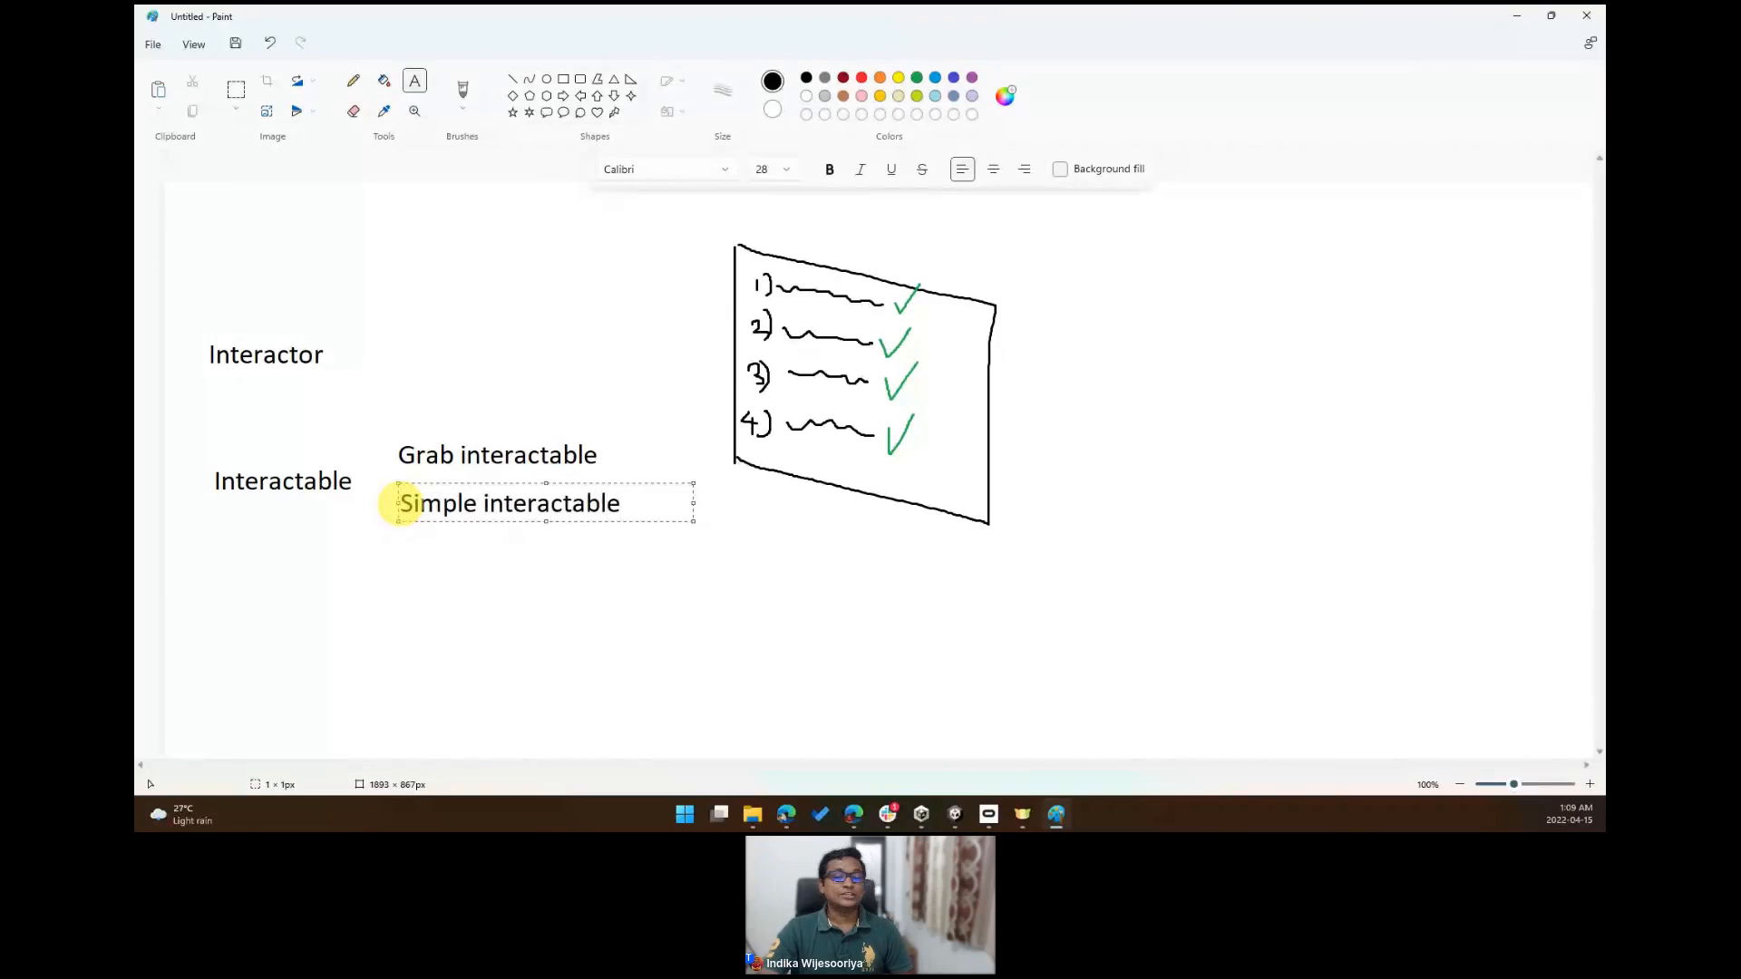
pyautogui.click(401, 502)
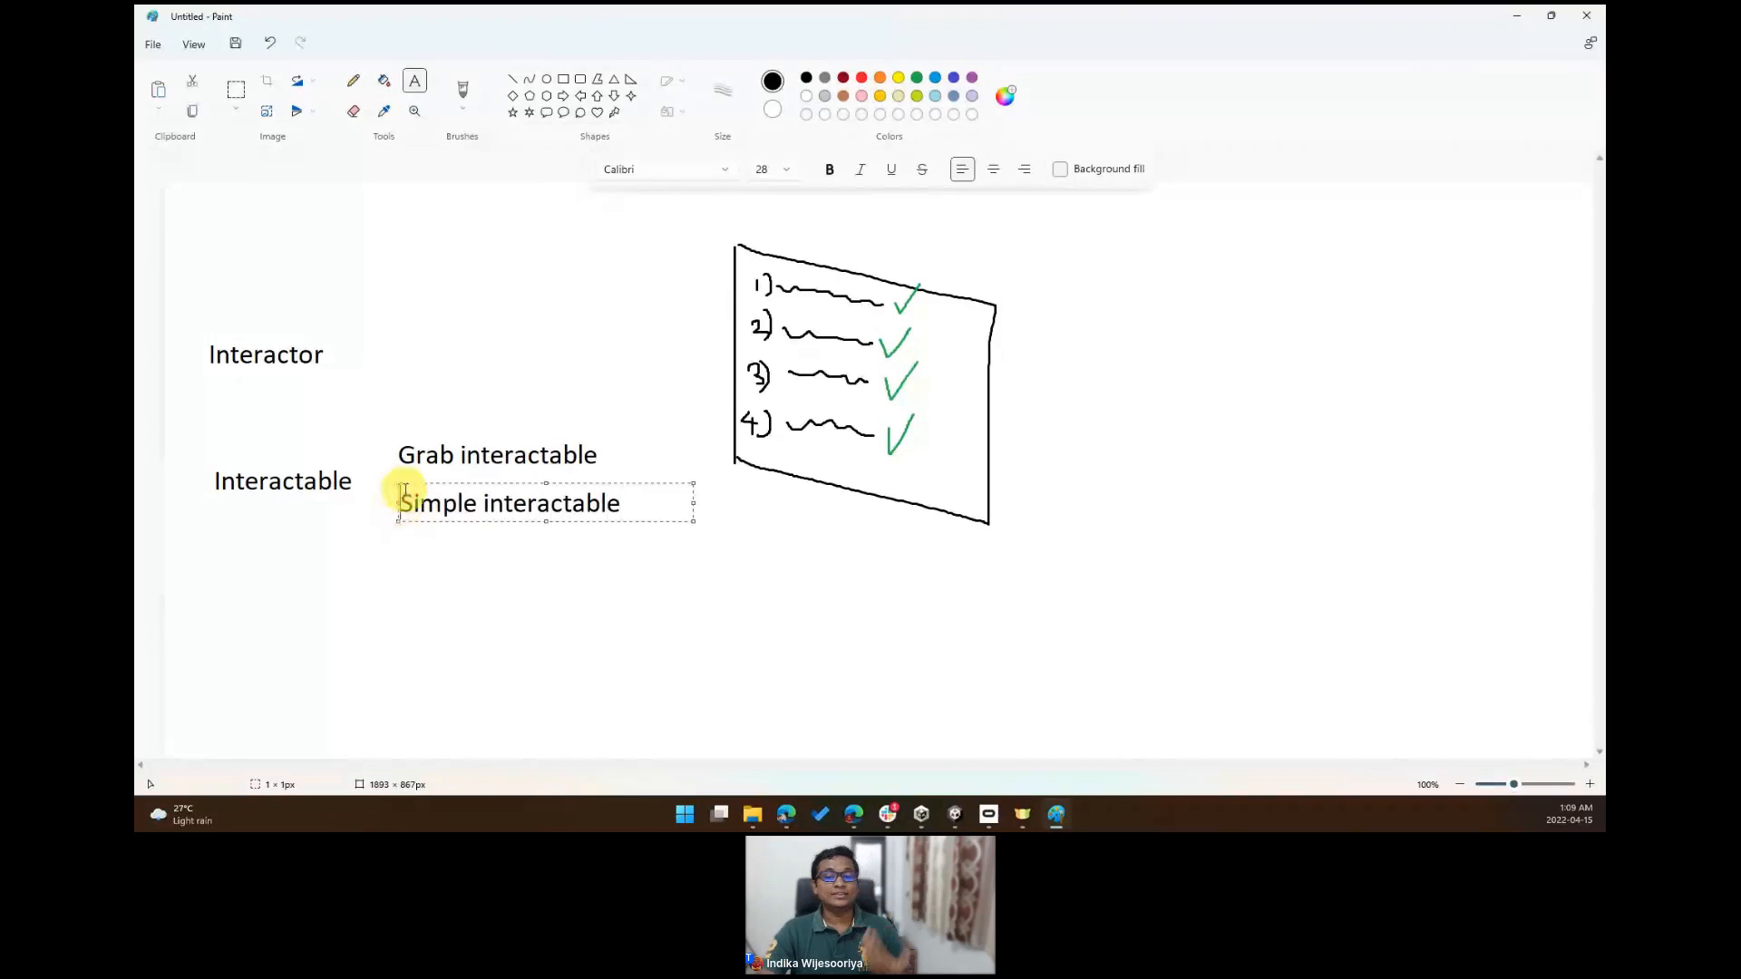
pyautogui.click(402, 379)
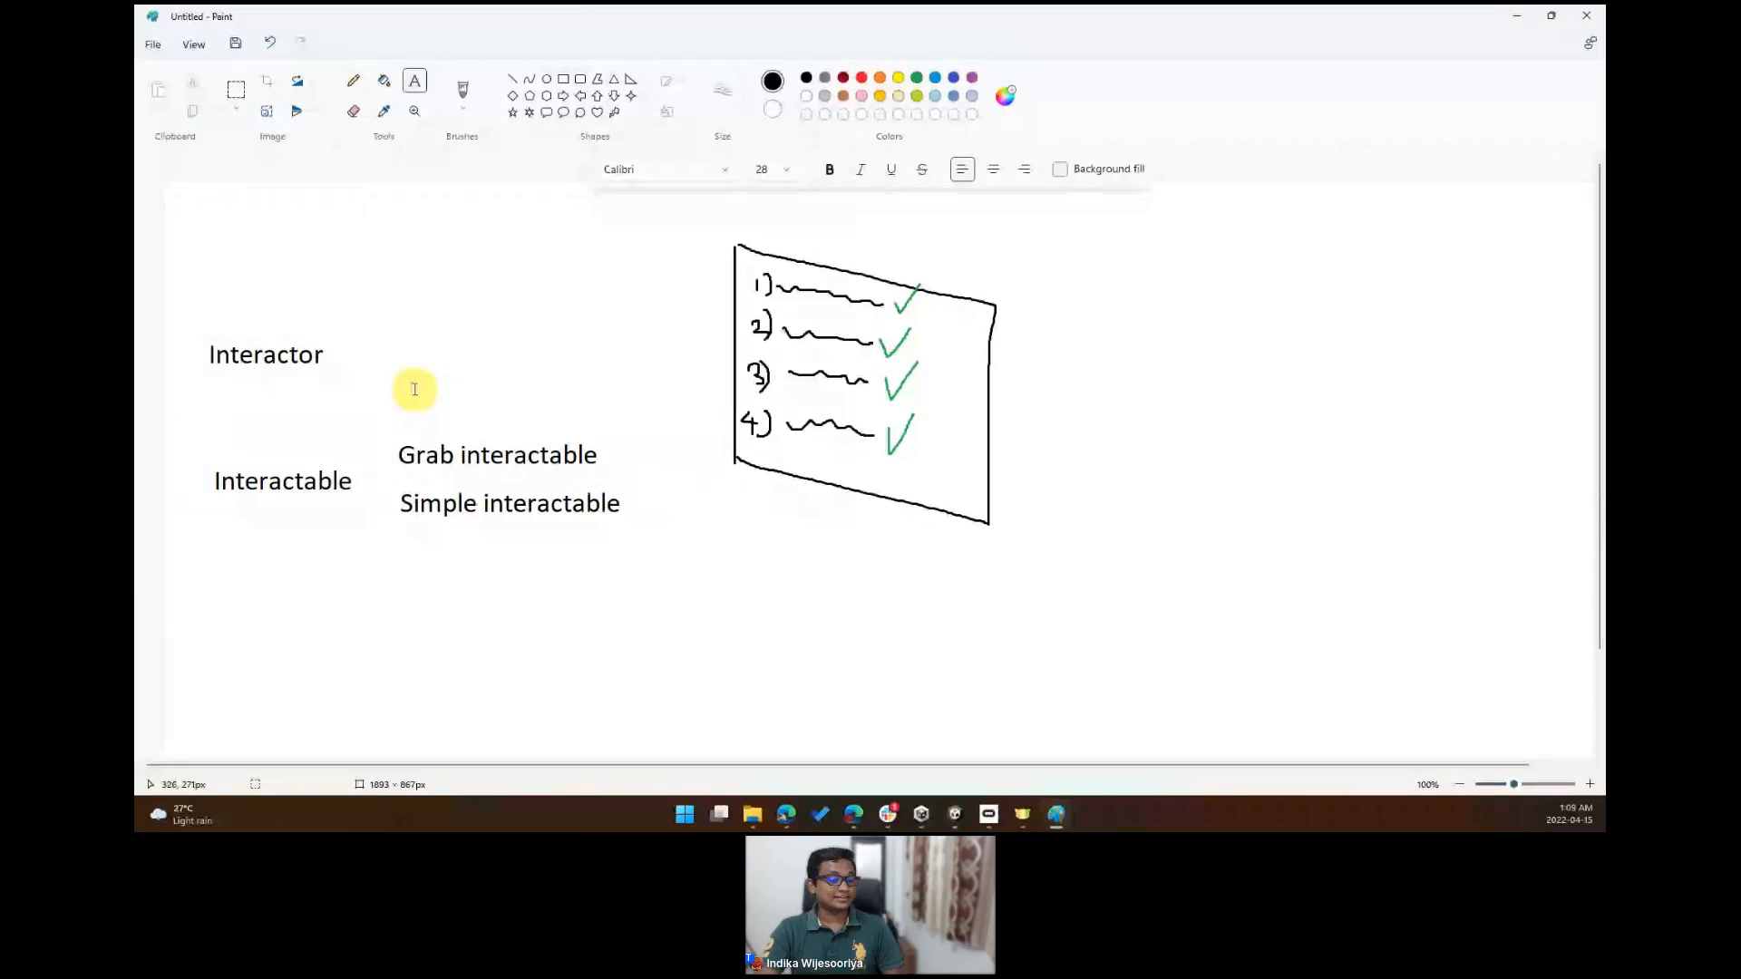
# - Add the text "Direct interactor" to the upper right of "Interactor"
pyautogui.click(355, 316)
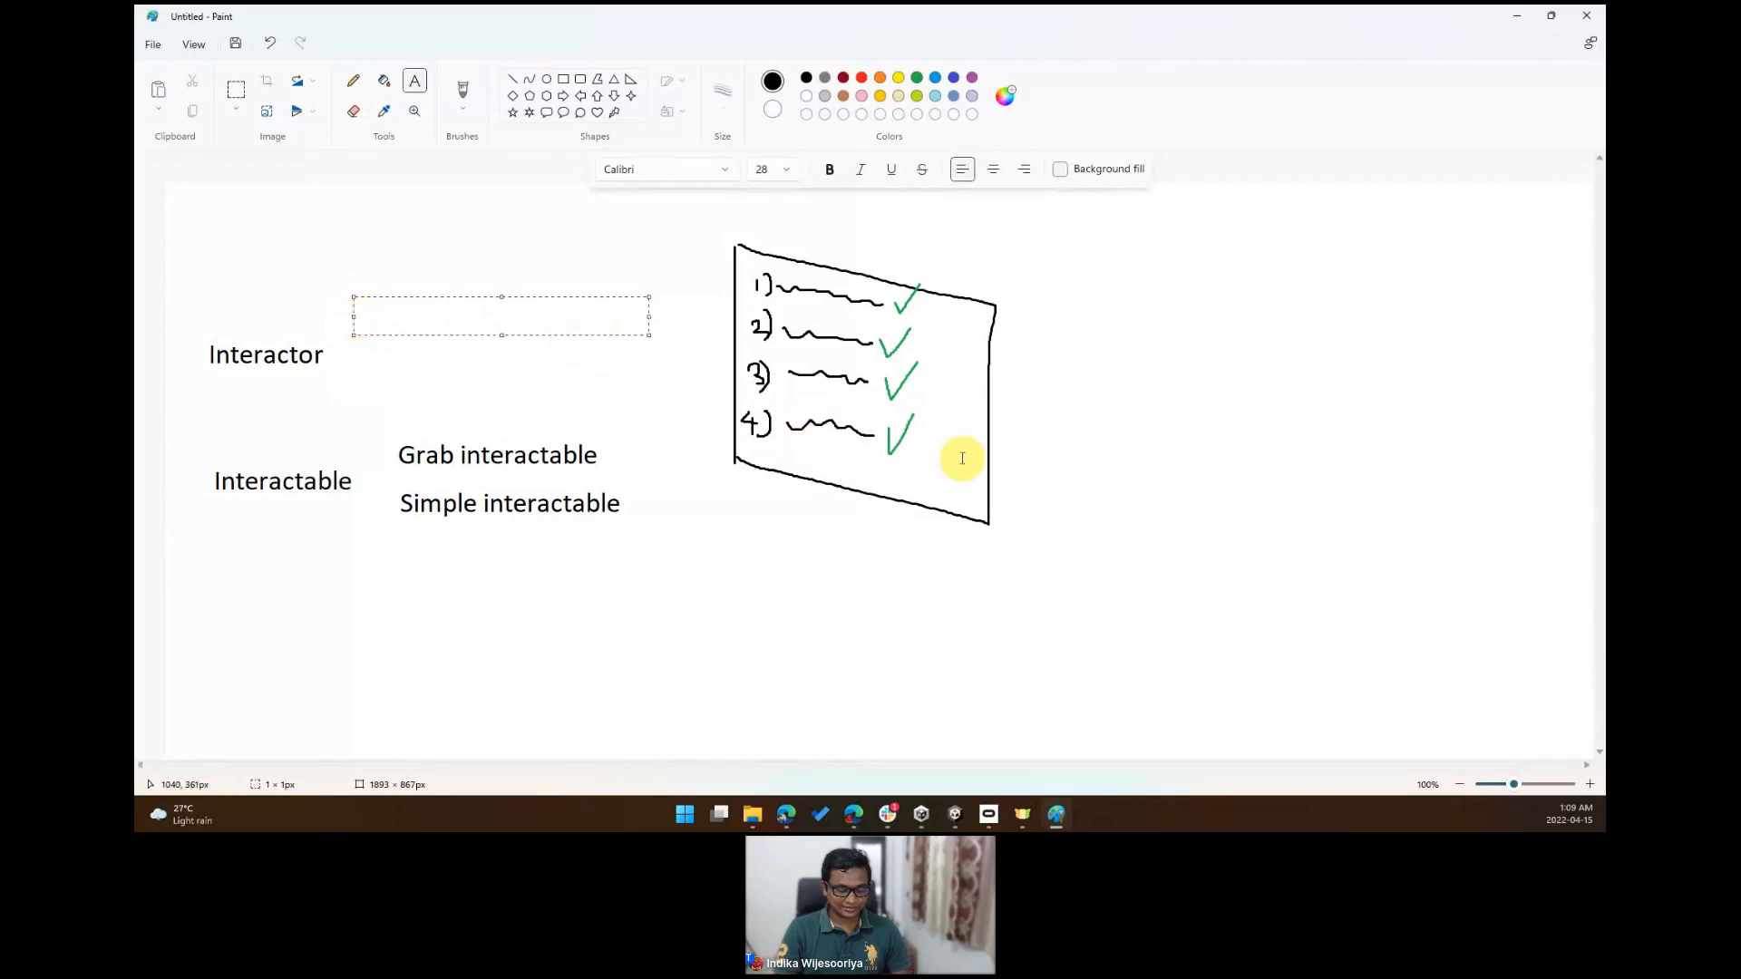
pyautogui.write('Ray in')
pyautogui.hotkey('ctrl', 'a')
pyautogui.write('Direct i')
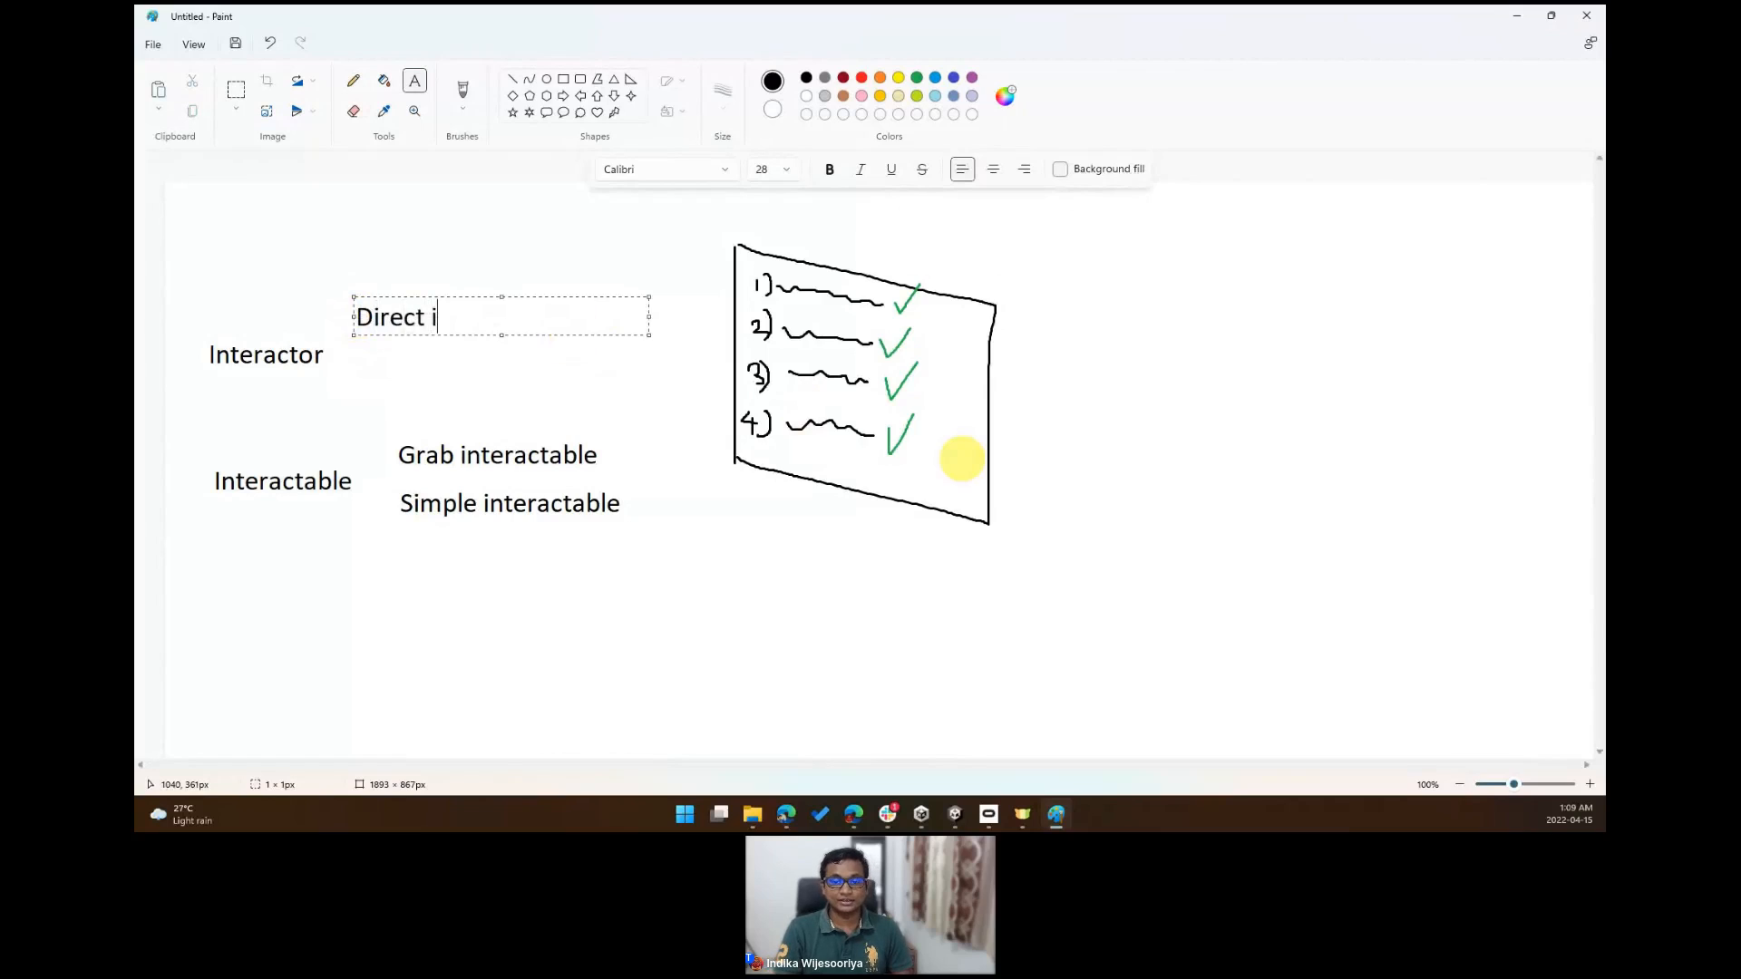
pyautogui.write('nteractor')
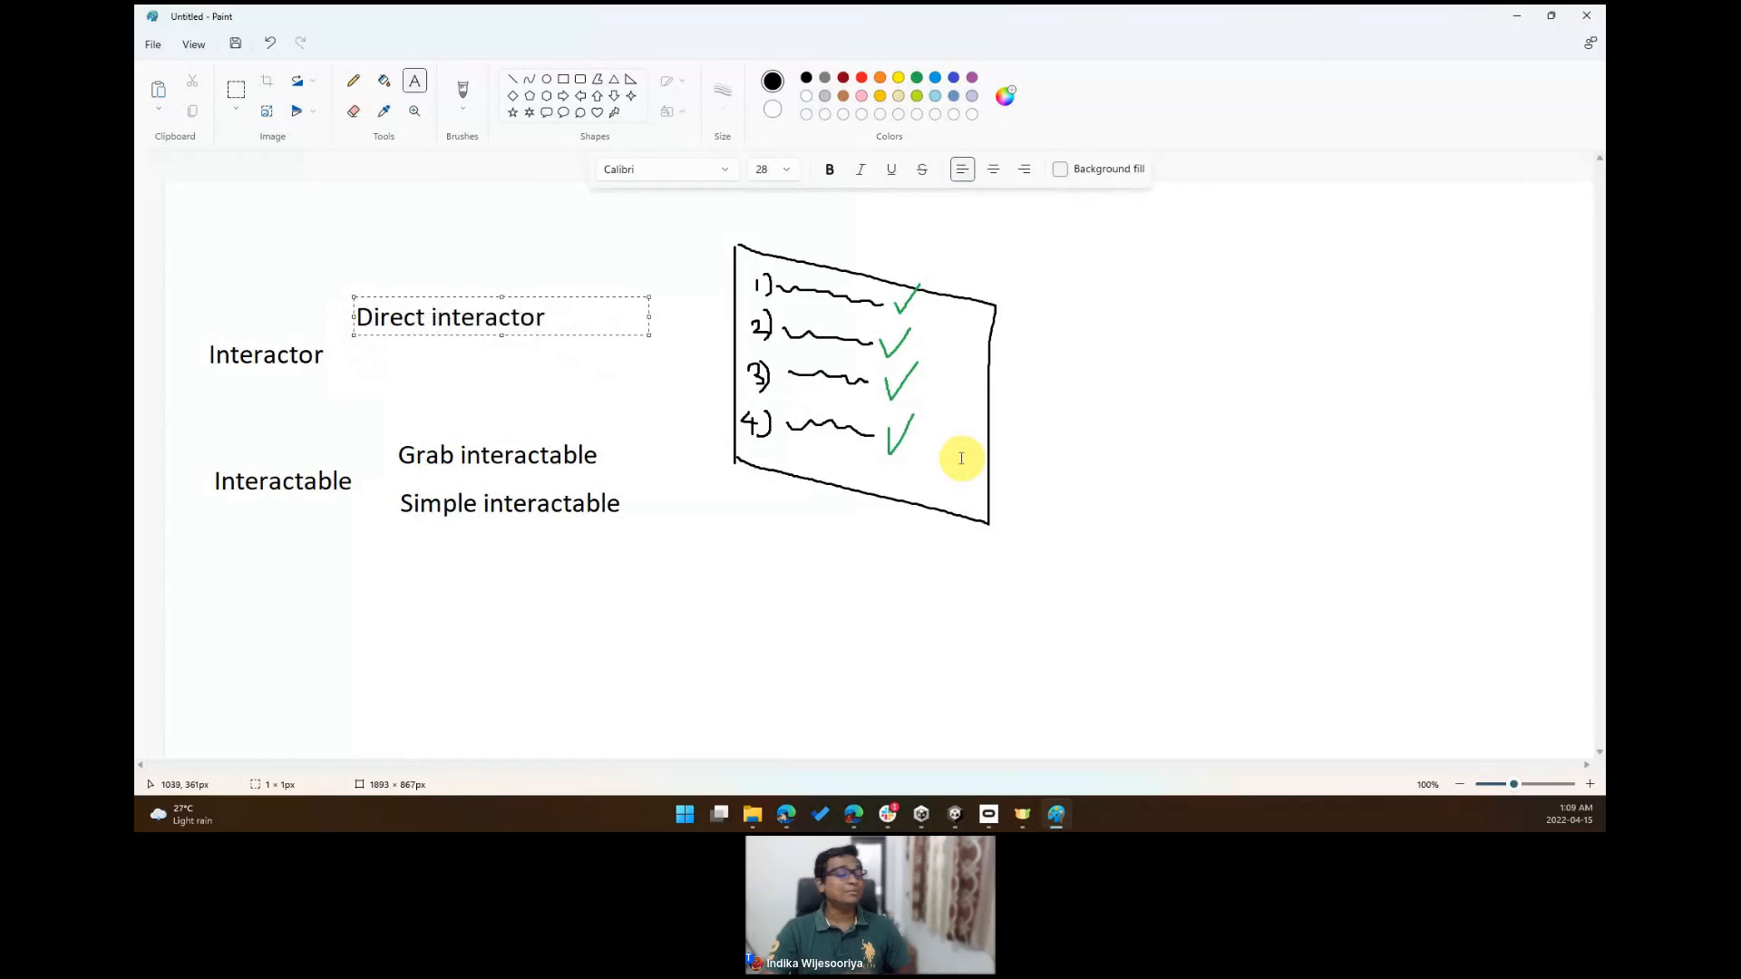
pyautogui.click(591, 267)
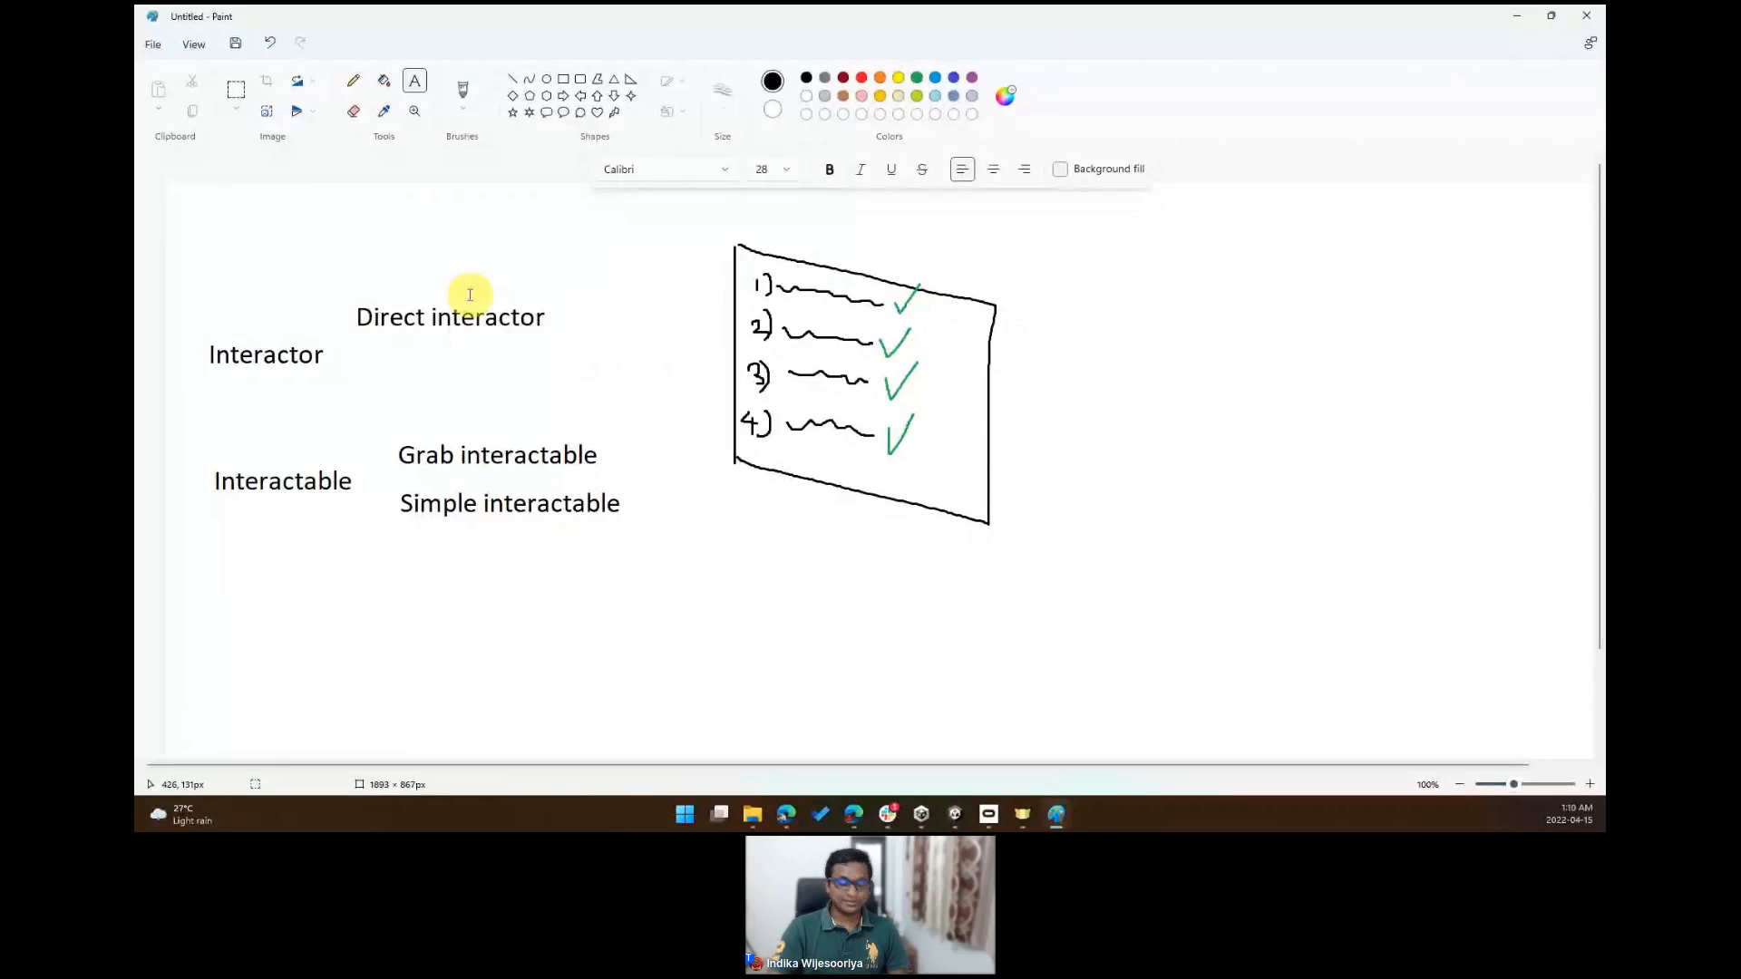
# - Add the text "Ray interactor" below "Direct interactor"
pyautogui.click(358, 361)
pyautogui.write('Ray interactio')
pyautogui.press('BackSpace')
pyautogui.press('BackSpace')
pyautogui.press('BackSpace')
pyautogui.write('tr')
pyautogui.press('BackSpace')
pyautogui.write('or')
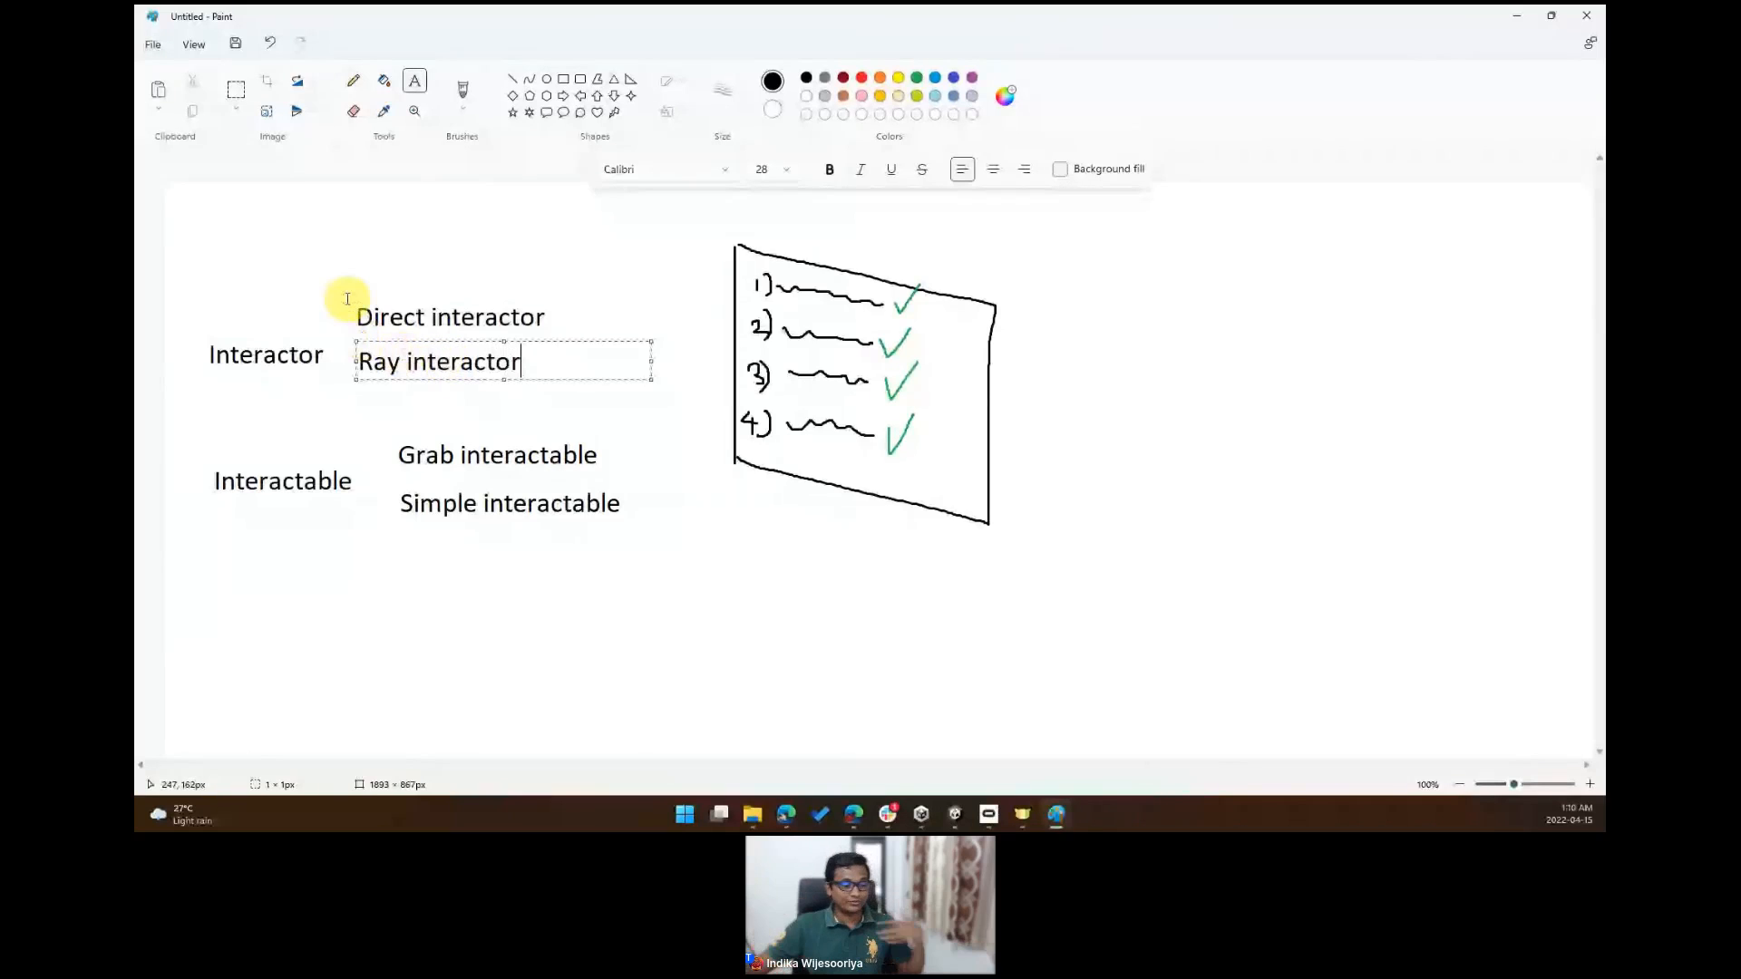
pyautogui.click(328, 248)
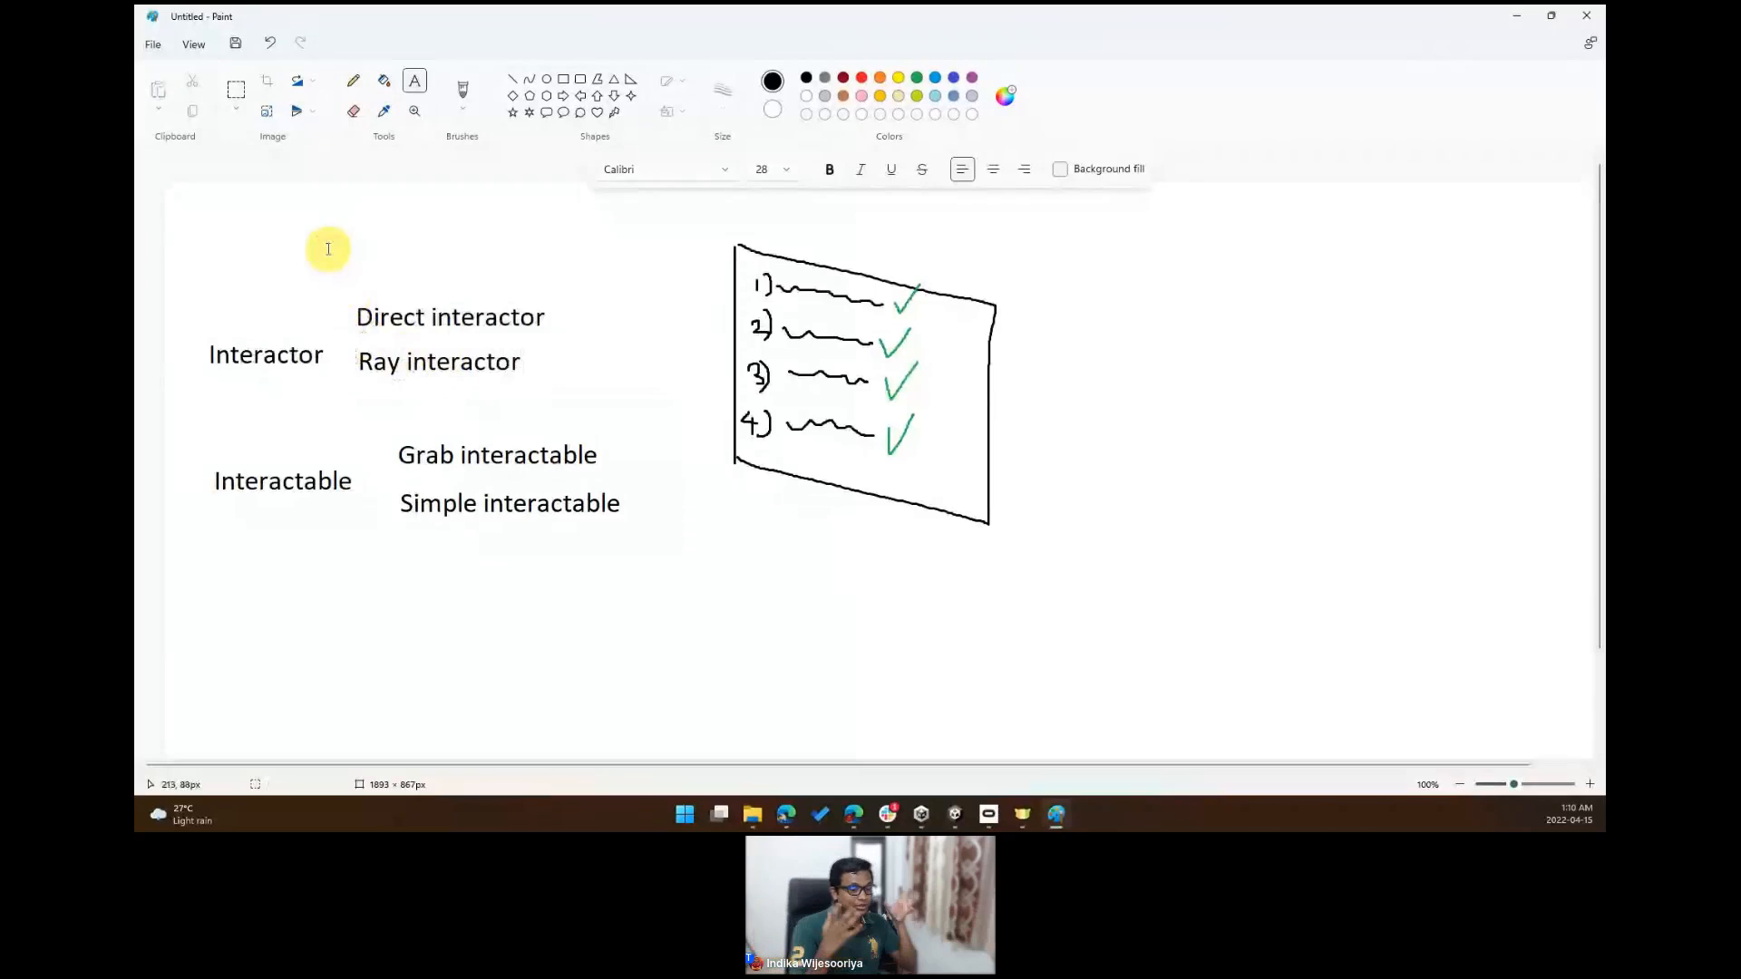
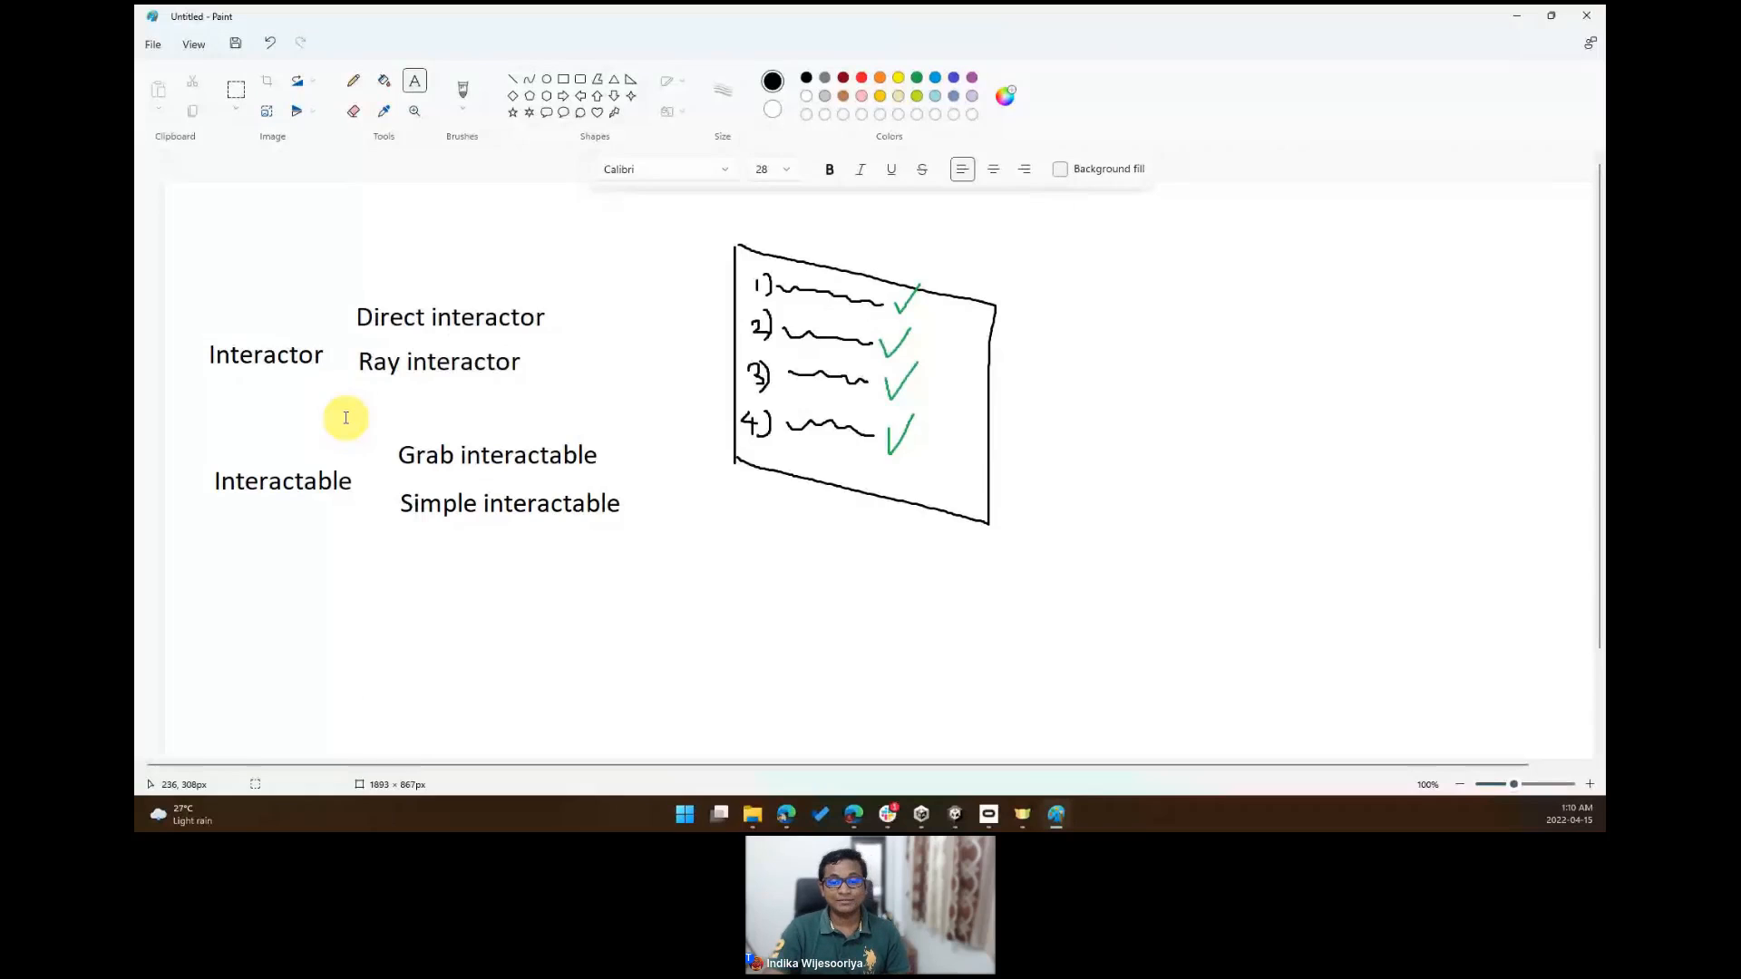
# - Add the text "Socket interctor" below "Ray interactor"
pyautogui.click(362, 379)
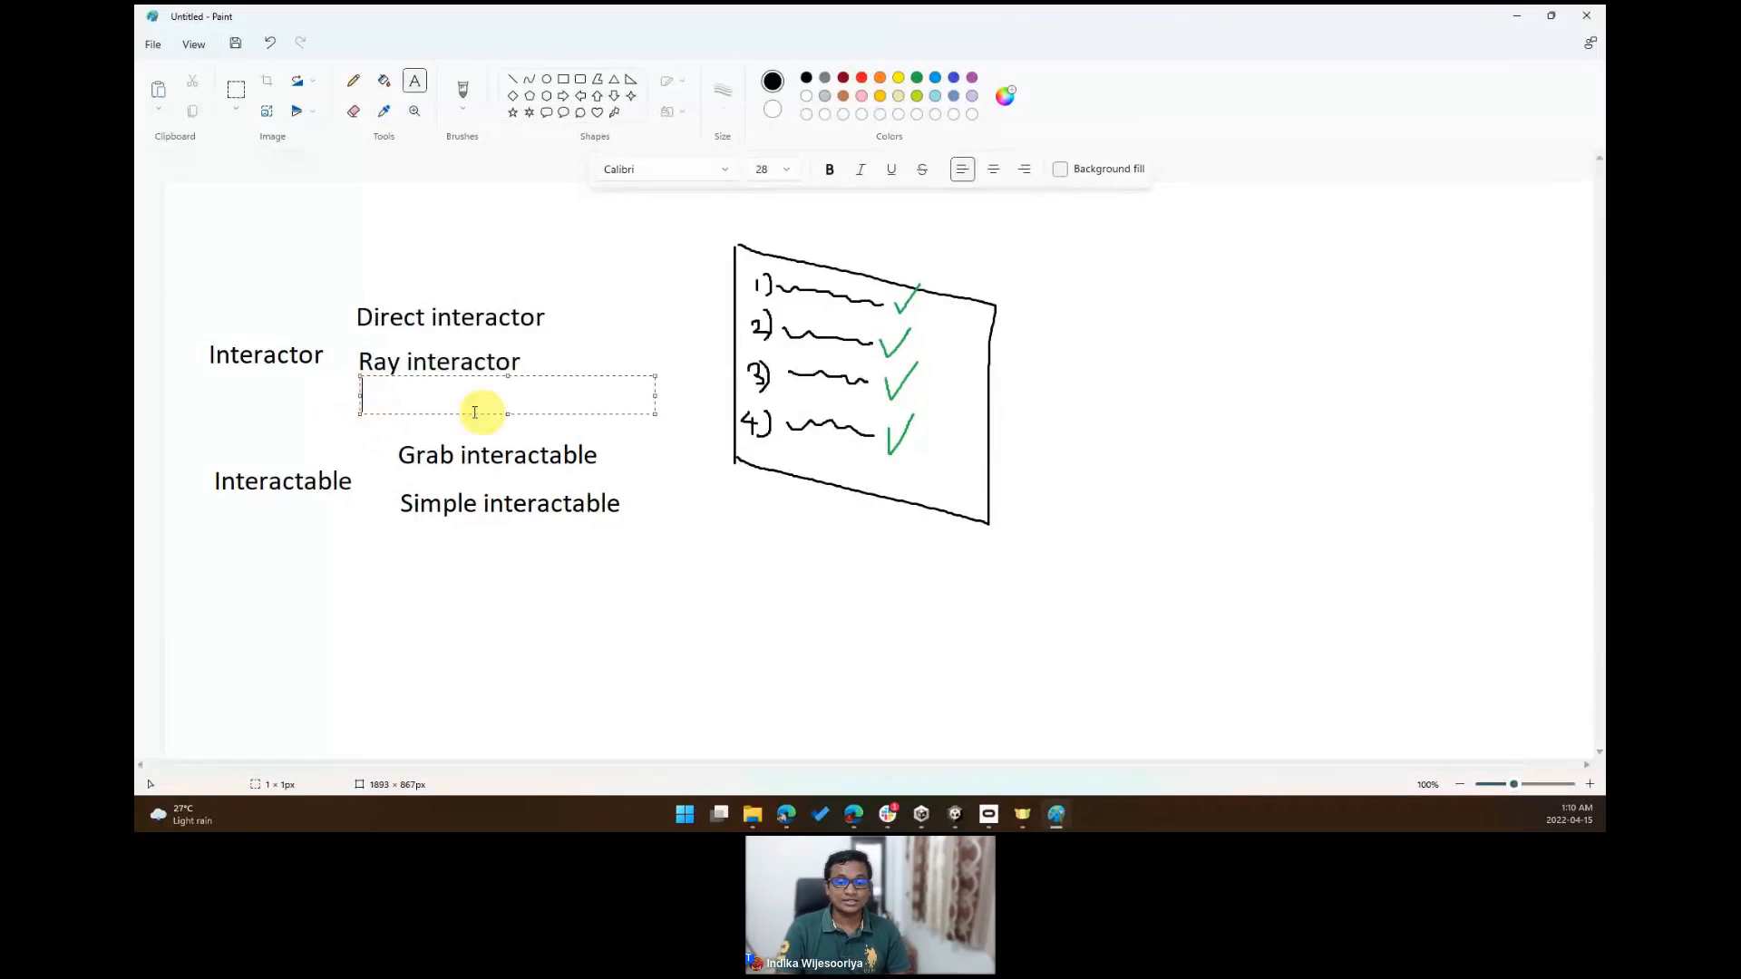
pyautogui.write('Socket interco')
pyautogui.hotkey('ctrl', 'z')
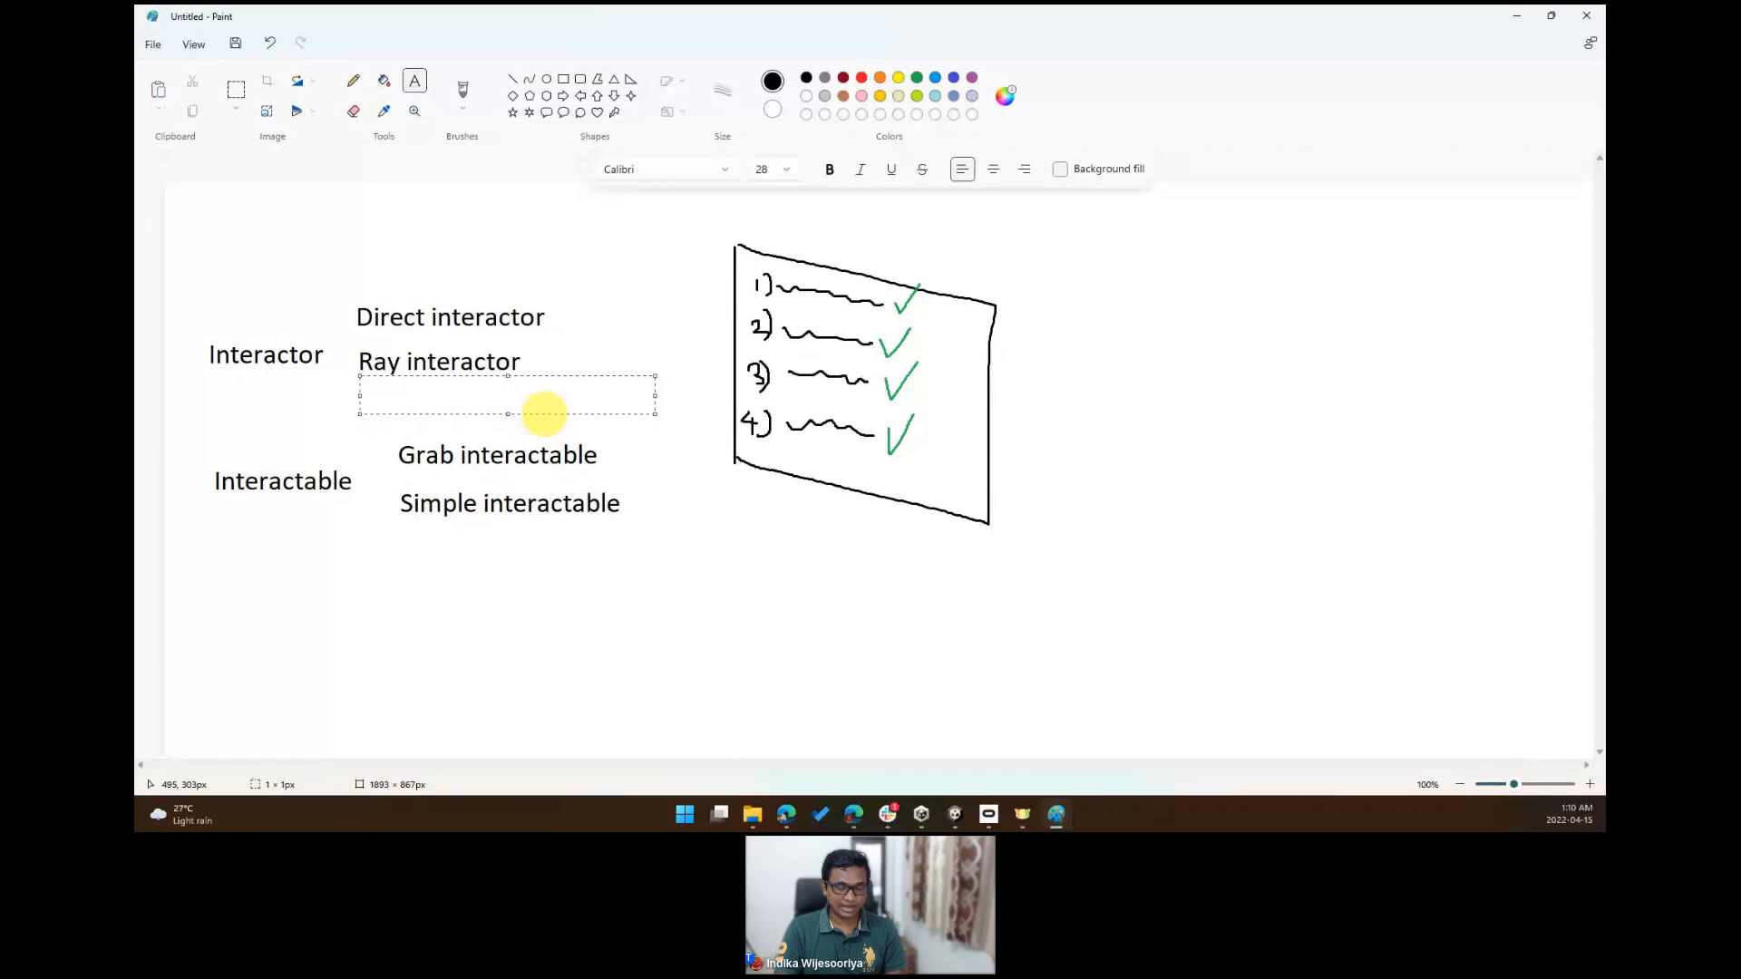
pyautogui.write('Socket interctor')
pyautogui.click(597, 309)
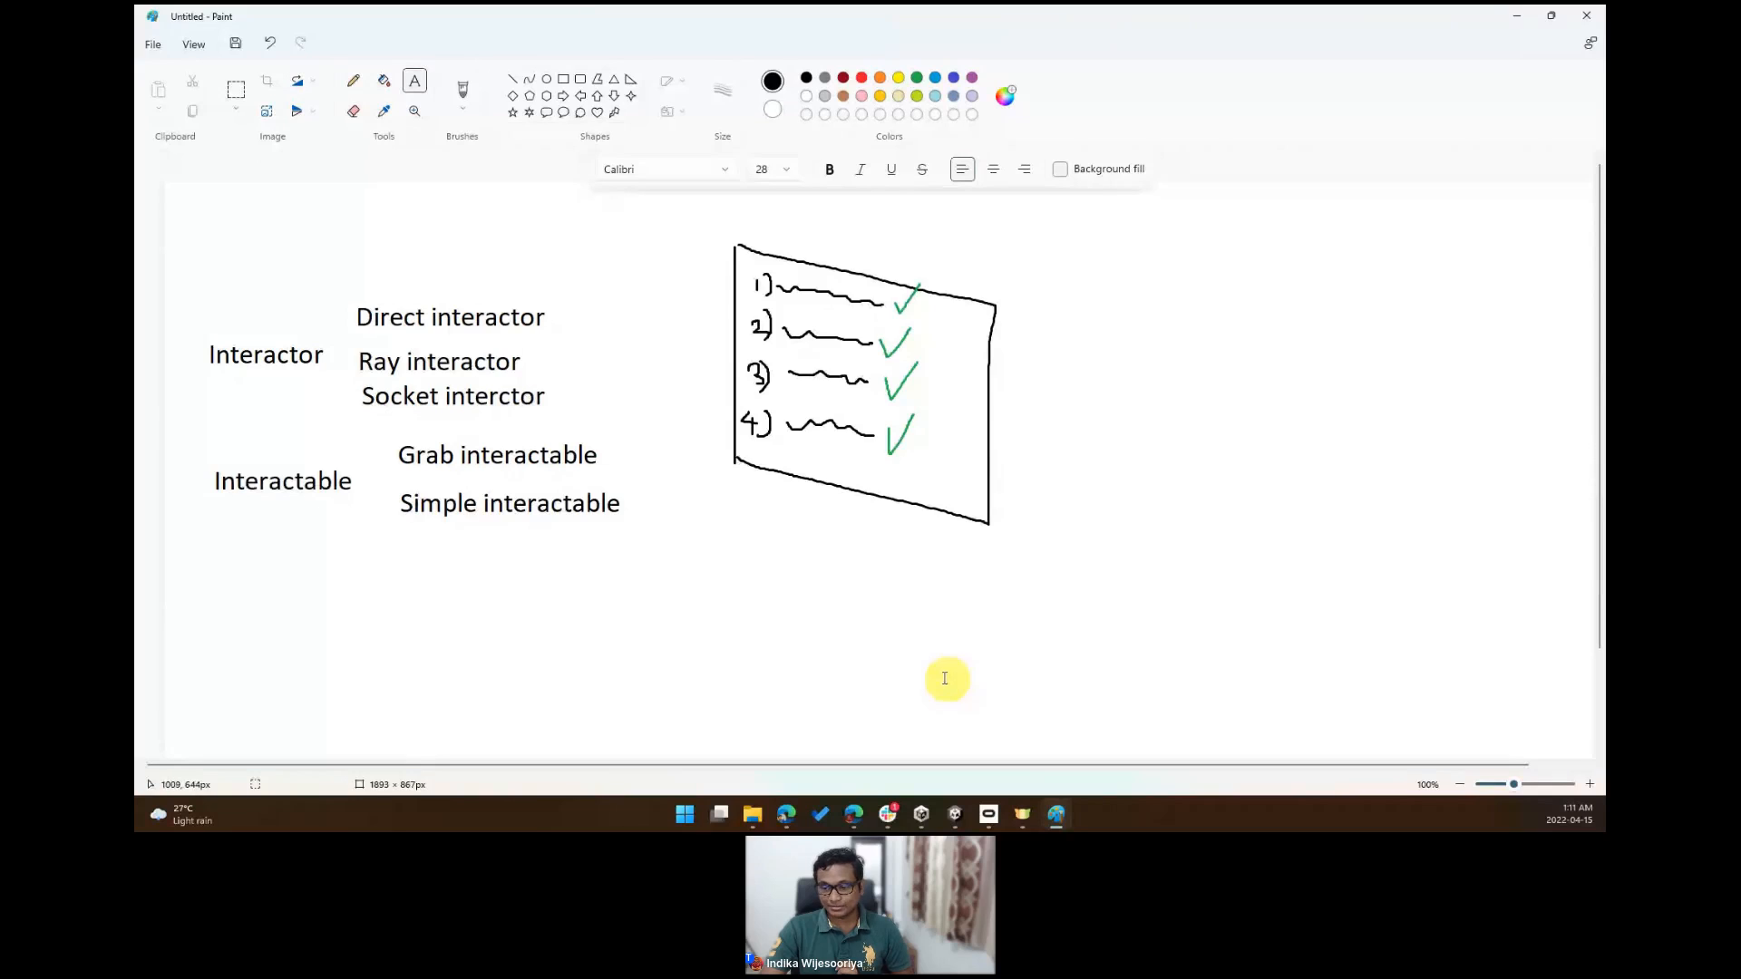
# - Switch to the Unity project and open the Prefabs folder in the Assets
pyautogui.click(966, 822)
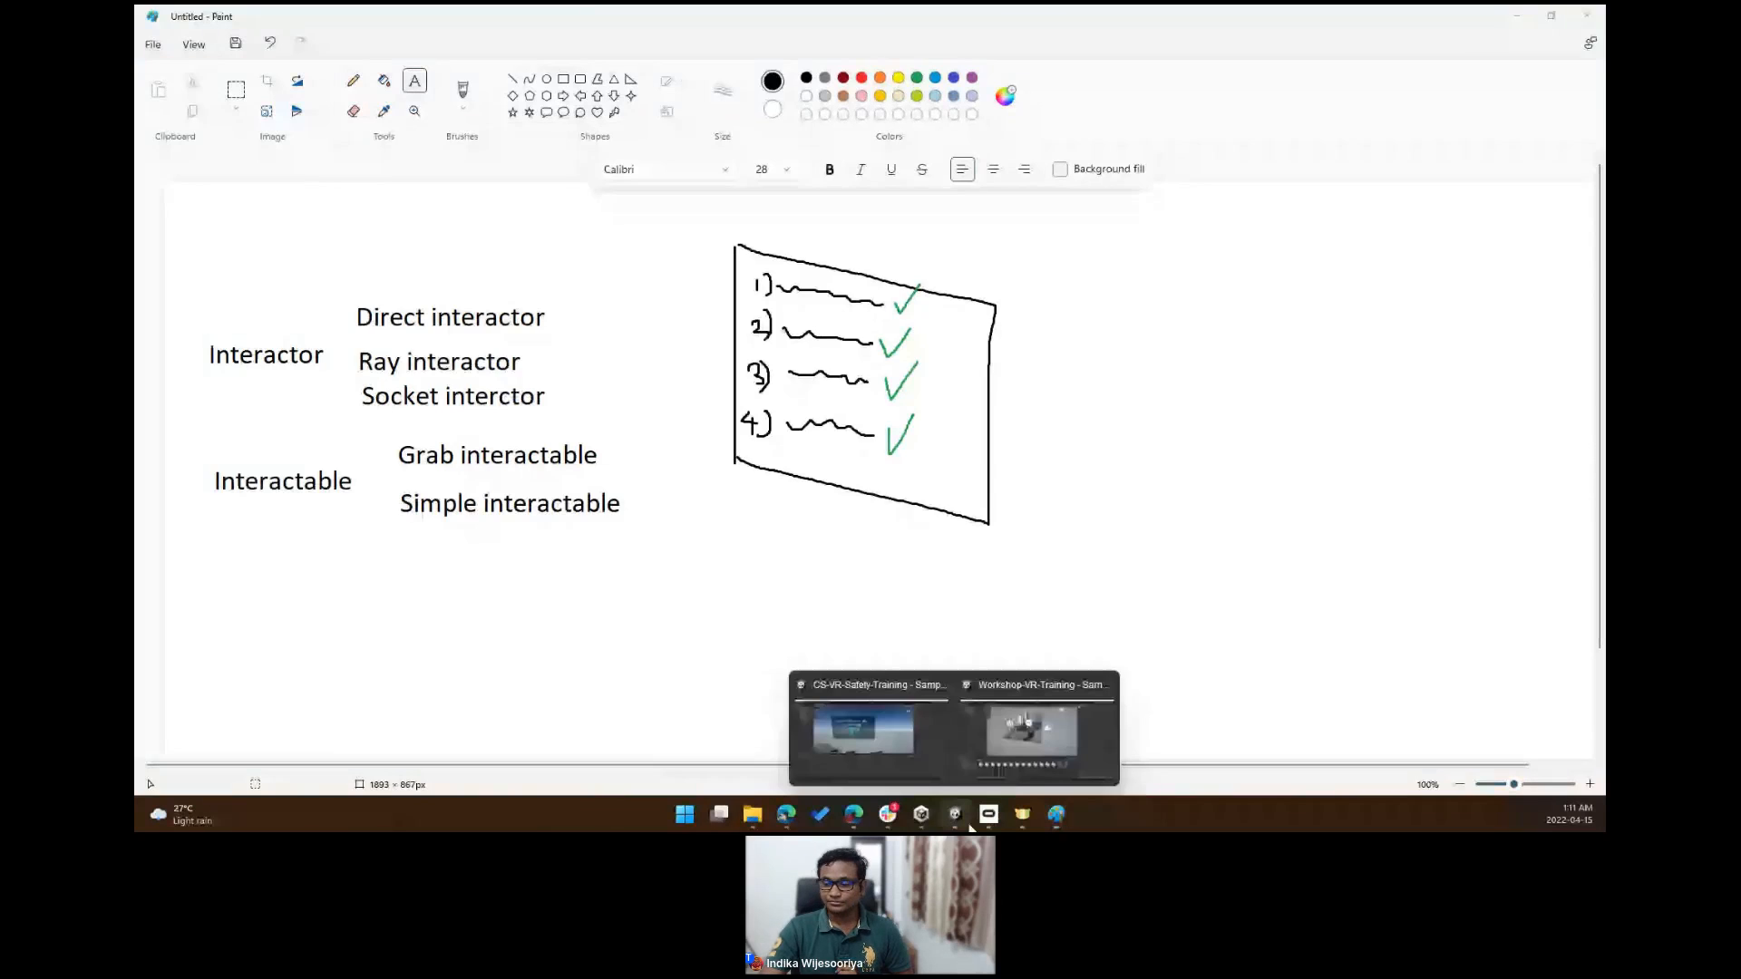
pyautogui.click(1025, 738)
pyautogui.moveTo(1226, 771); pyautogui.dragTo(1184, 769)
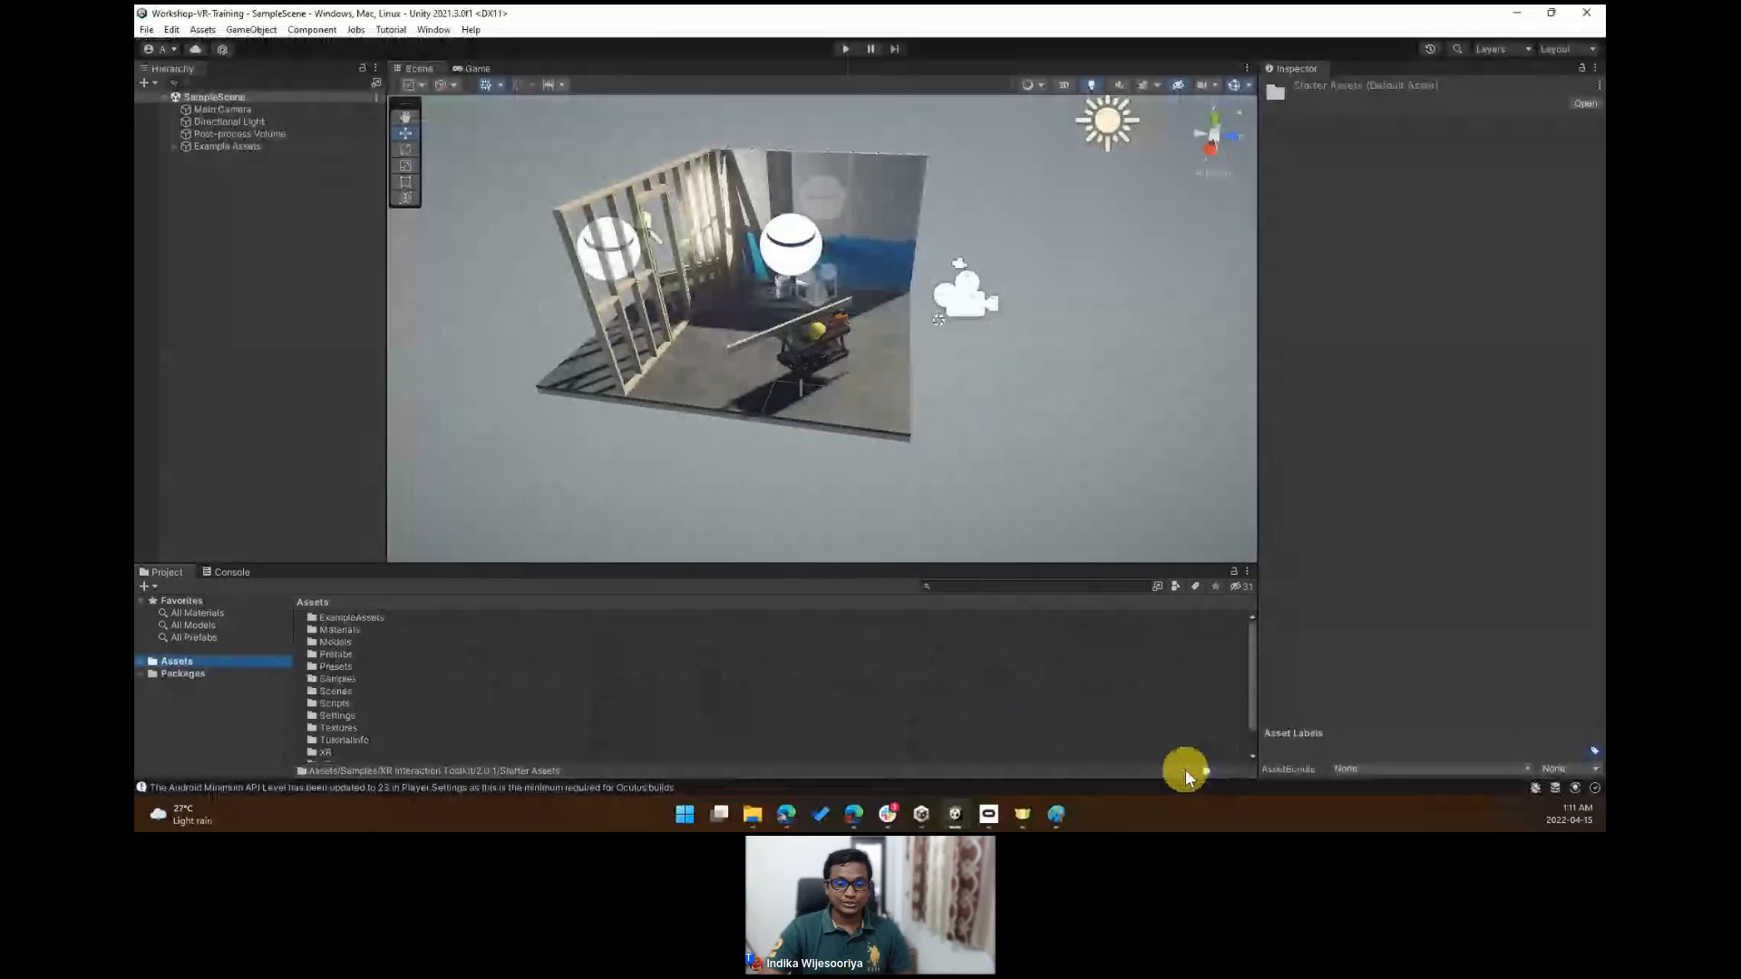
pyautogui.click(341, 655)
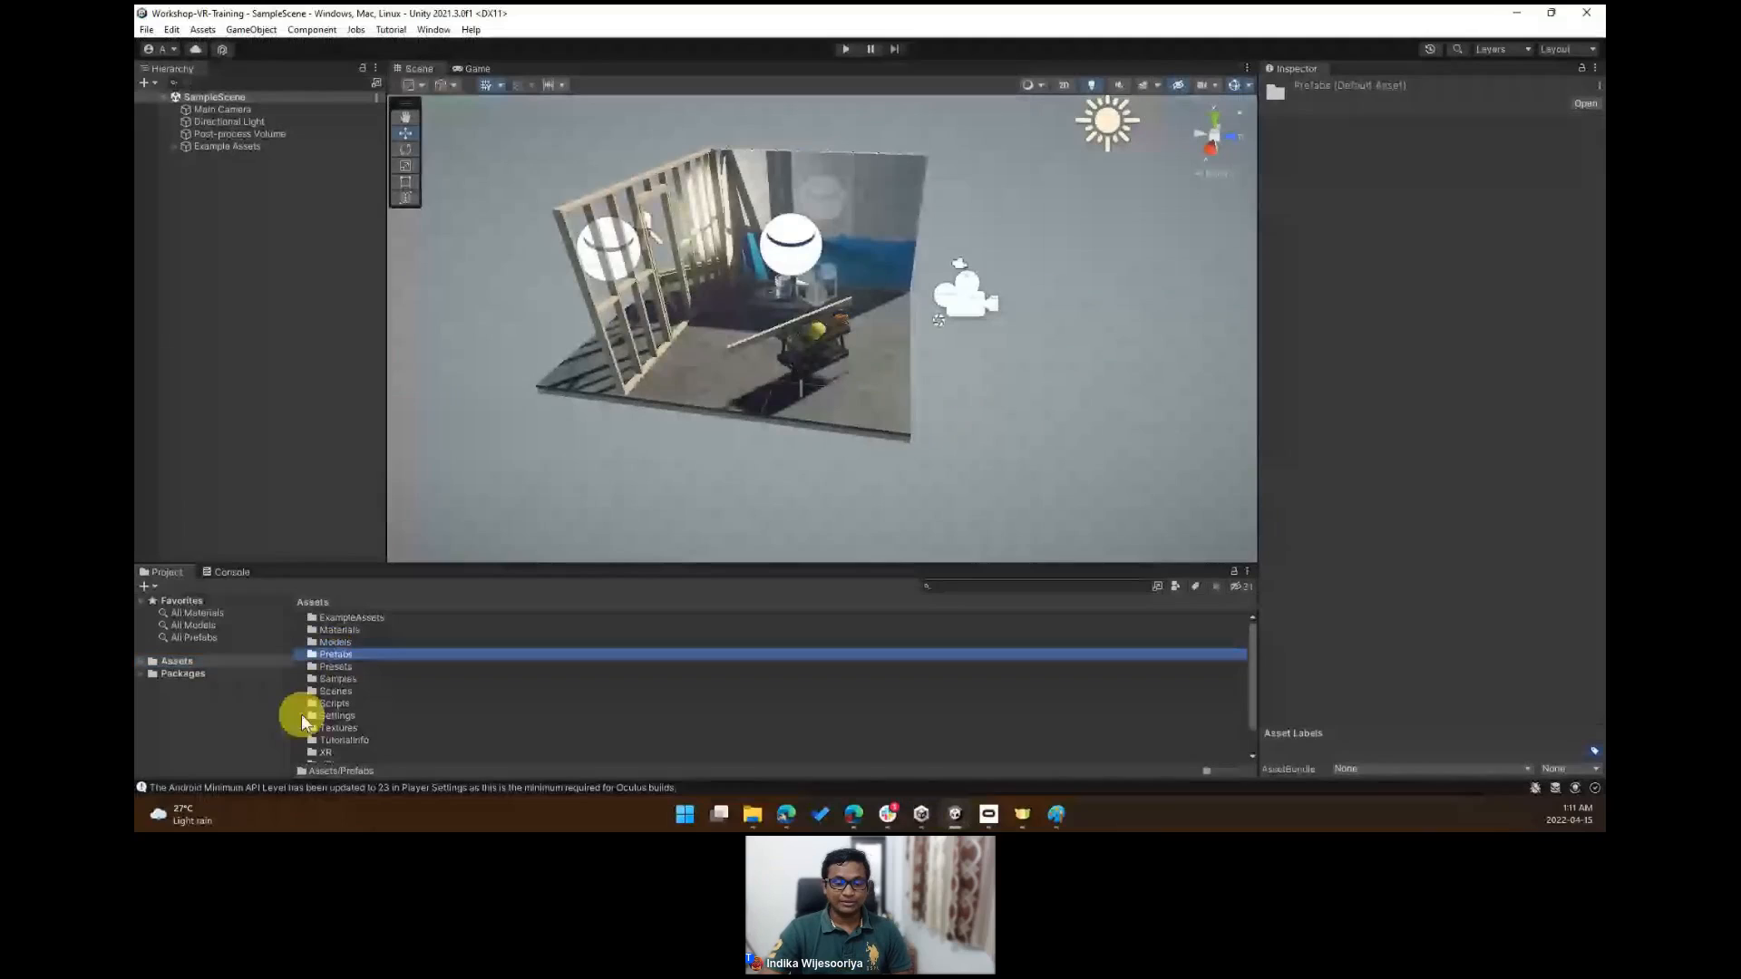
pyautogui.doubleClick(341, 654)
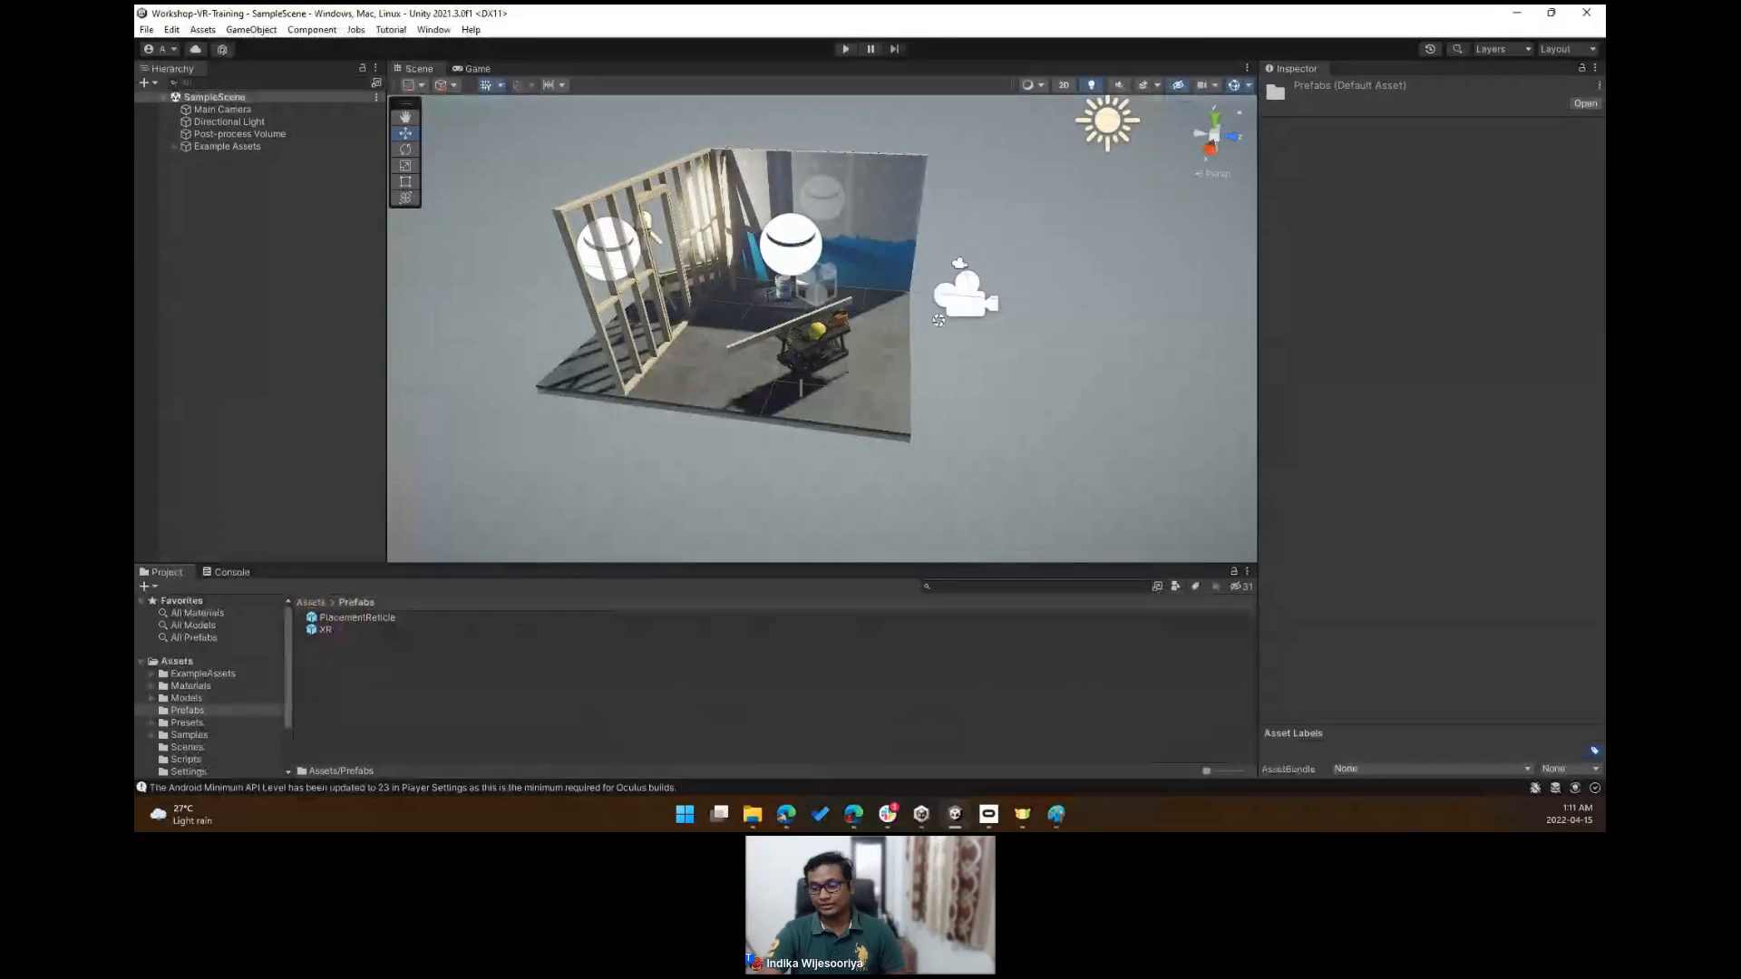
# - Switch back to Paint and circle "Direct" and "Ray" and outline "Socket interctor" with the brush
pyautogui.click(1059, 813)
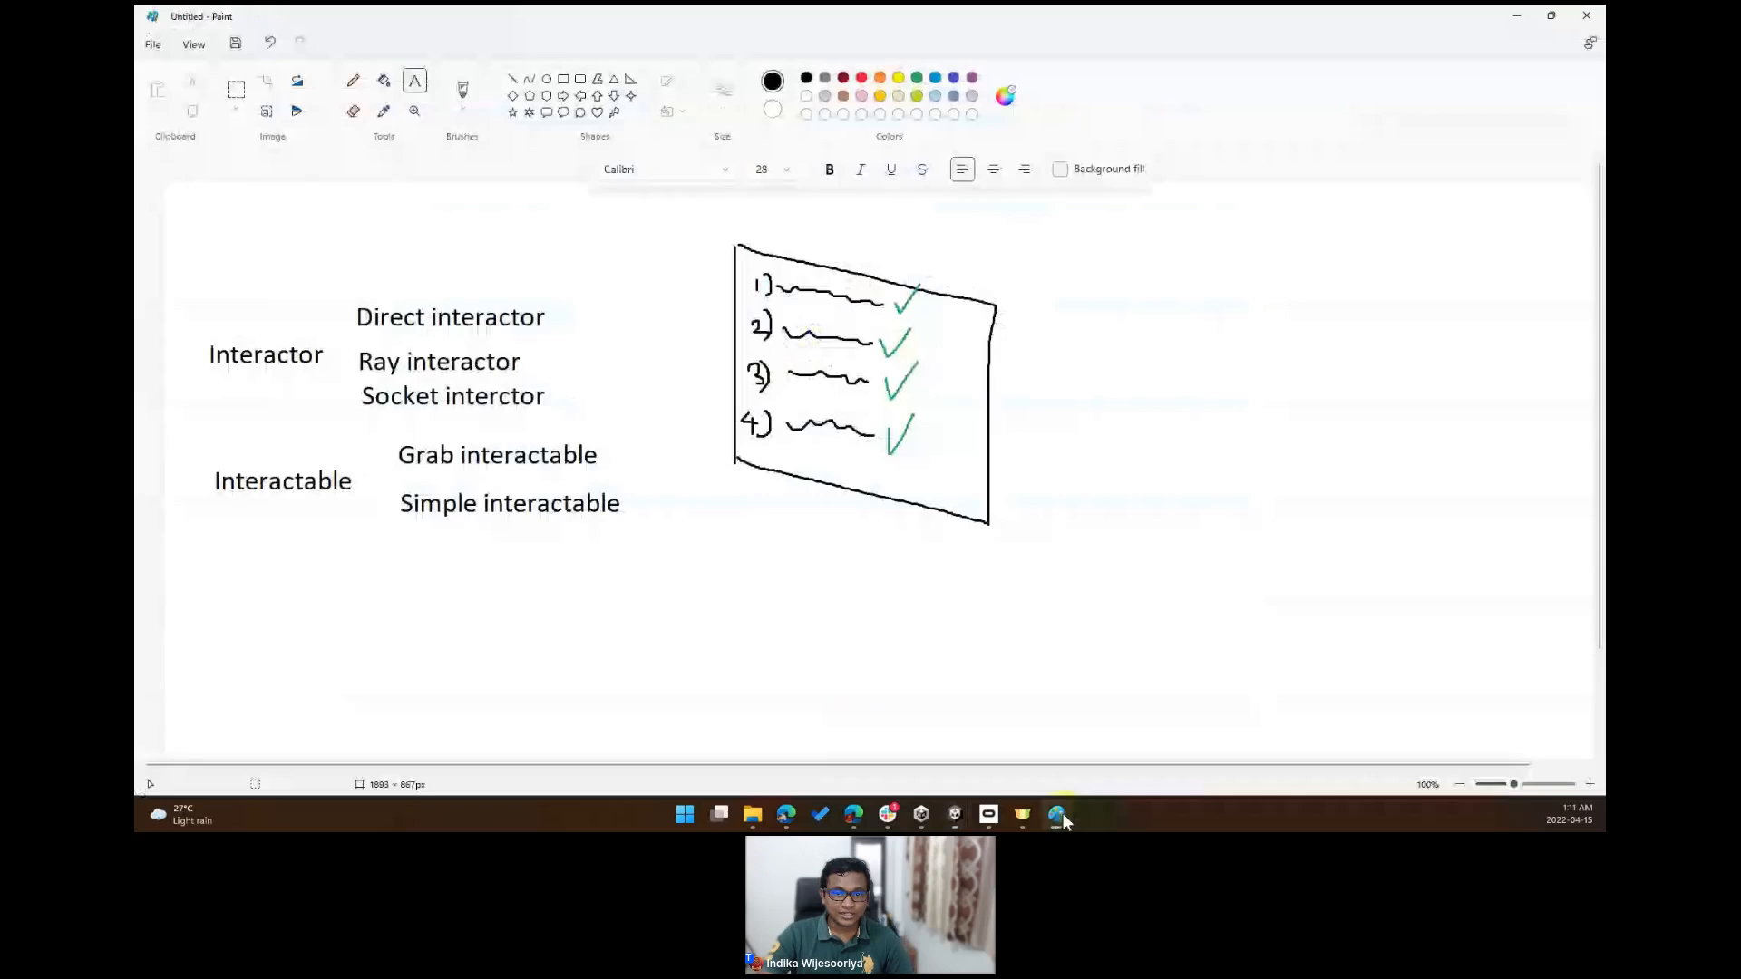
pyautogui.click(462, 89)
pyautogui.moveTo(380, 291); pyautogui.dragTo(399, 291)
pyautogui.moveTo(375, 342)
pyautogui.mouseDown()
pyautogui.moveTo(346, 407)
pyautogui.moveTo(558, 436)
pyautogui.moveTo(367, 386)
pyautogui.mouseUp()
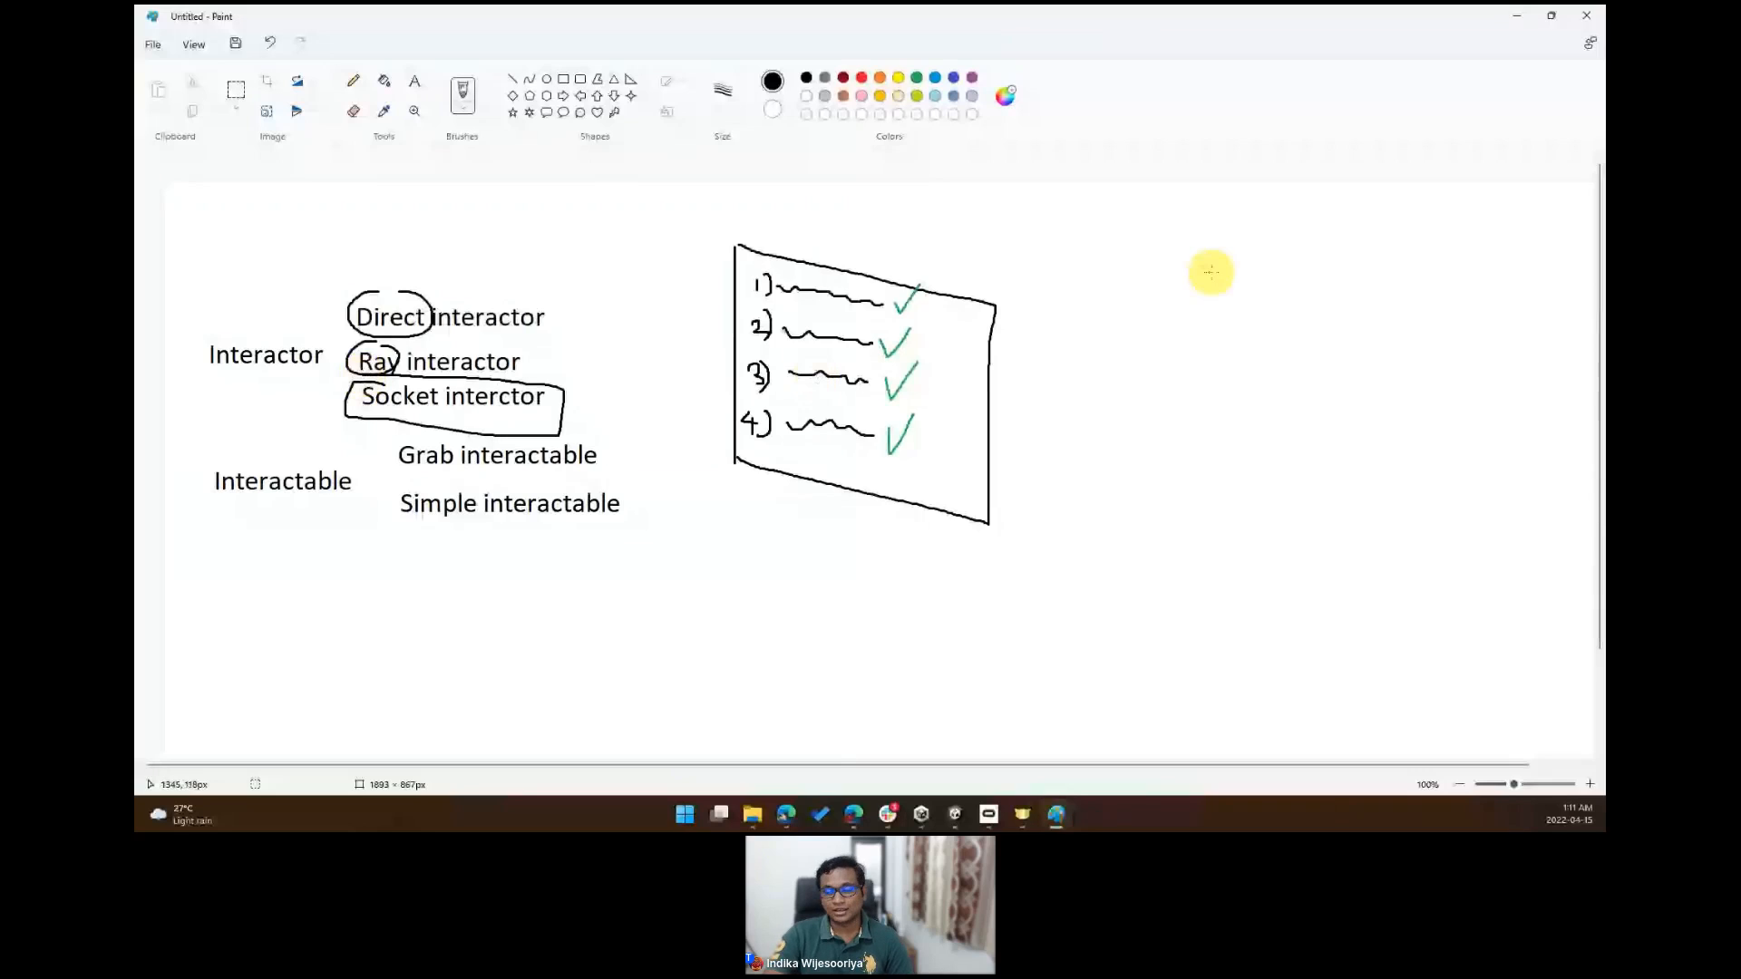
# - Sketch a plug and a wall socket, with a curved arrow from the plug to the socket
pyautogui.moveTo(1150, 364)
pyautogui.mouseDown()
pyautogui.moveTo(1113, 368)
pyautogui.moveTo(1154, 369)
pyautogui.moveTo(1176, 399)
pyautogui.mouseUp()
pyautogui.moveTo(1343, 305)
pyautogui.mouseDown()
pyautogui.moveTo(1343, 386)
pyautogui.moveTo(1416, 393)
pyautogui.moveTo(1396, 292)
pyautogui.moveTo(1355, 293)
pyautogui.moveTo(1390, 361)
pyautogui.mouseUp()
pyautogui.moveTo(1362, 343); pyautogui.dragTo(1362, 363)
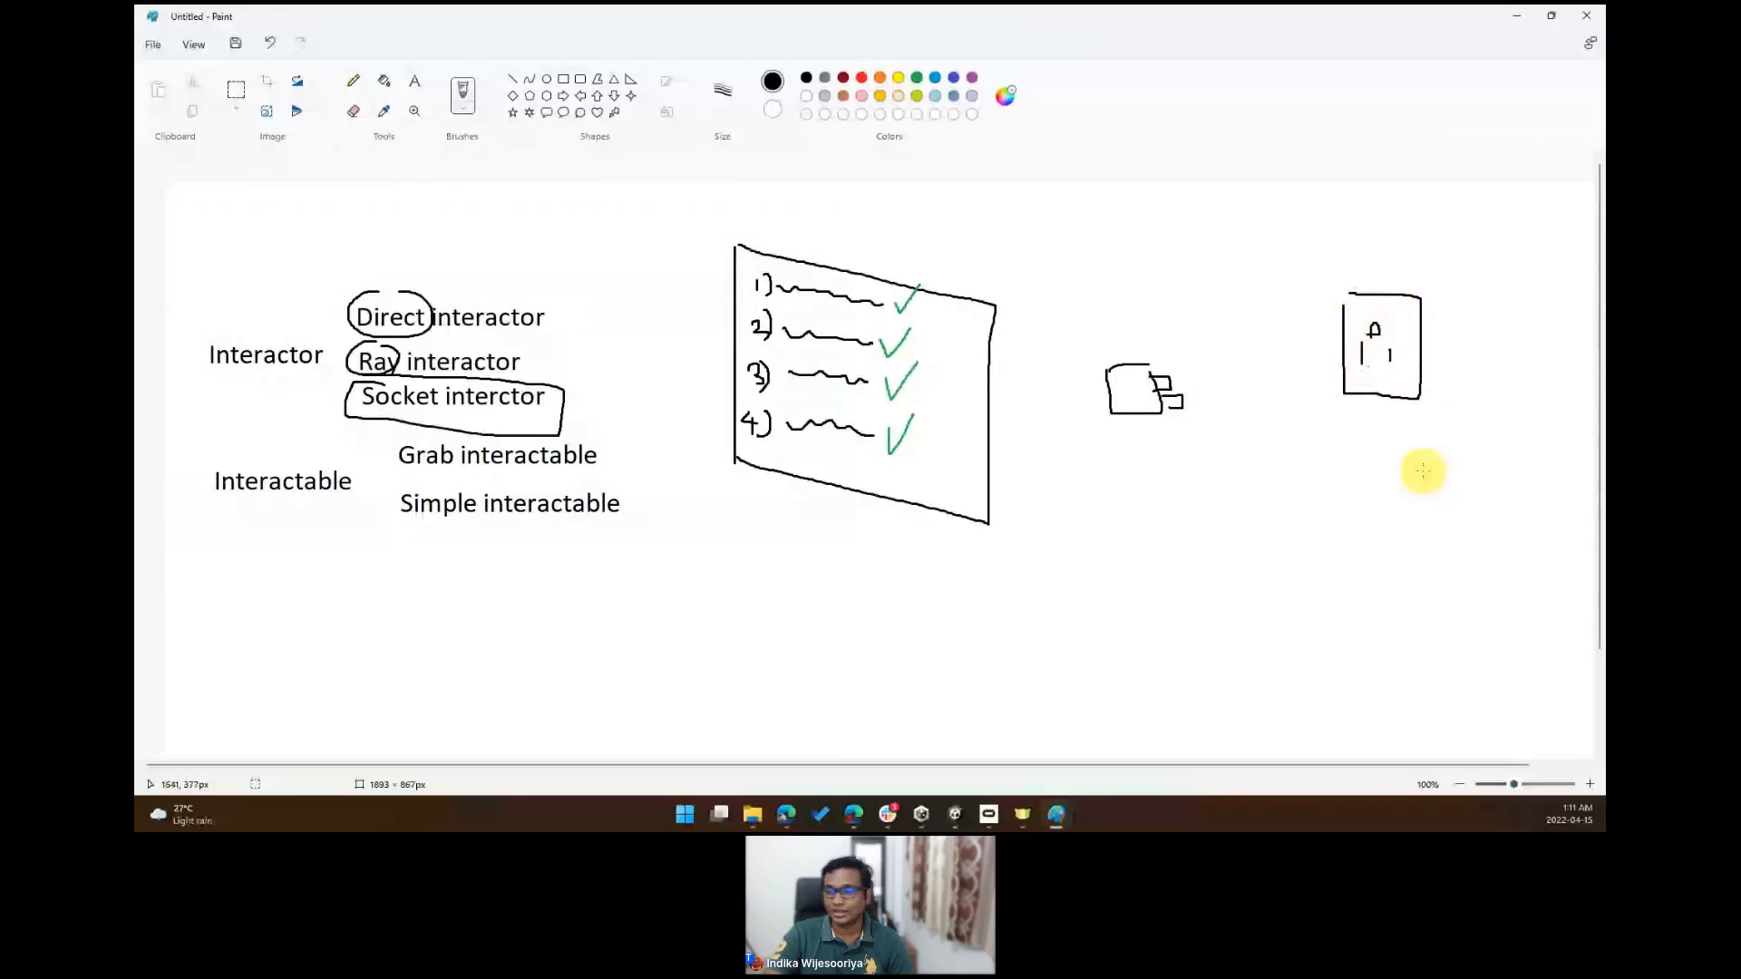
pyautogui.moveTo(1129, 362)
pyautogui.mouseDown()
pyautogui.moveTo(1127, 342)
pyautogui.moveTo(1270, 291)
pyautogui.moveTo(1329, 317)
pyautogui.mouseUp()
pyautogui.moveTo(1319, 305); pyautogui.dragTo(1382, 370)
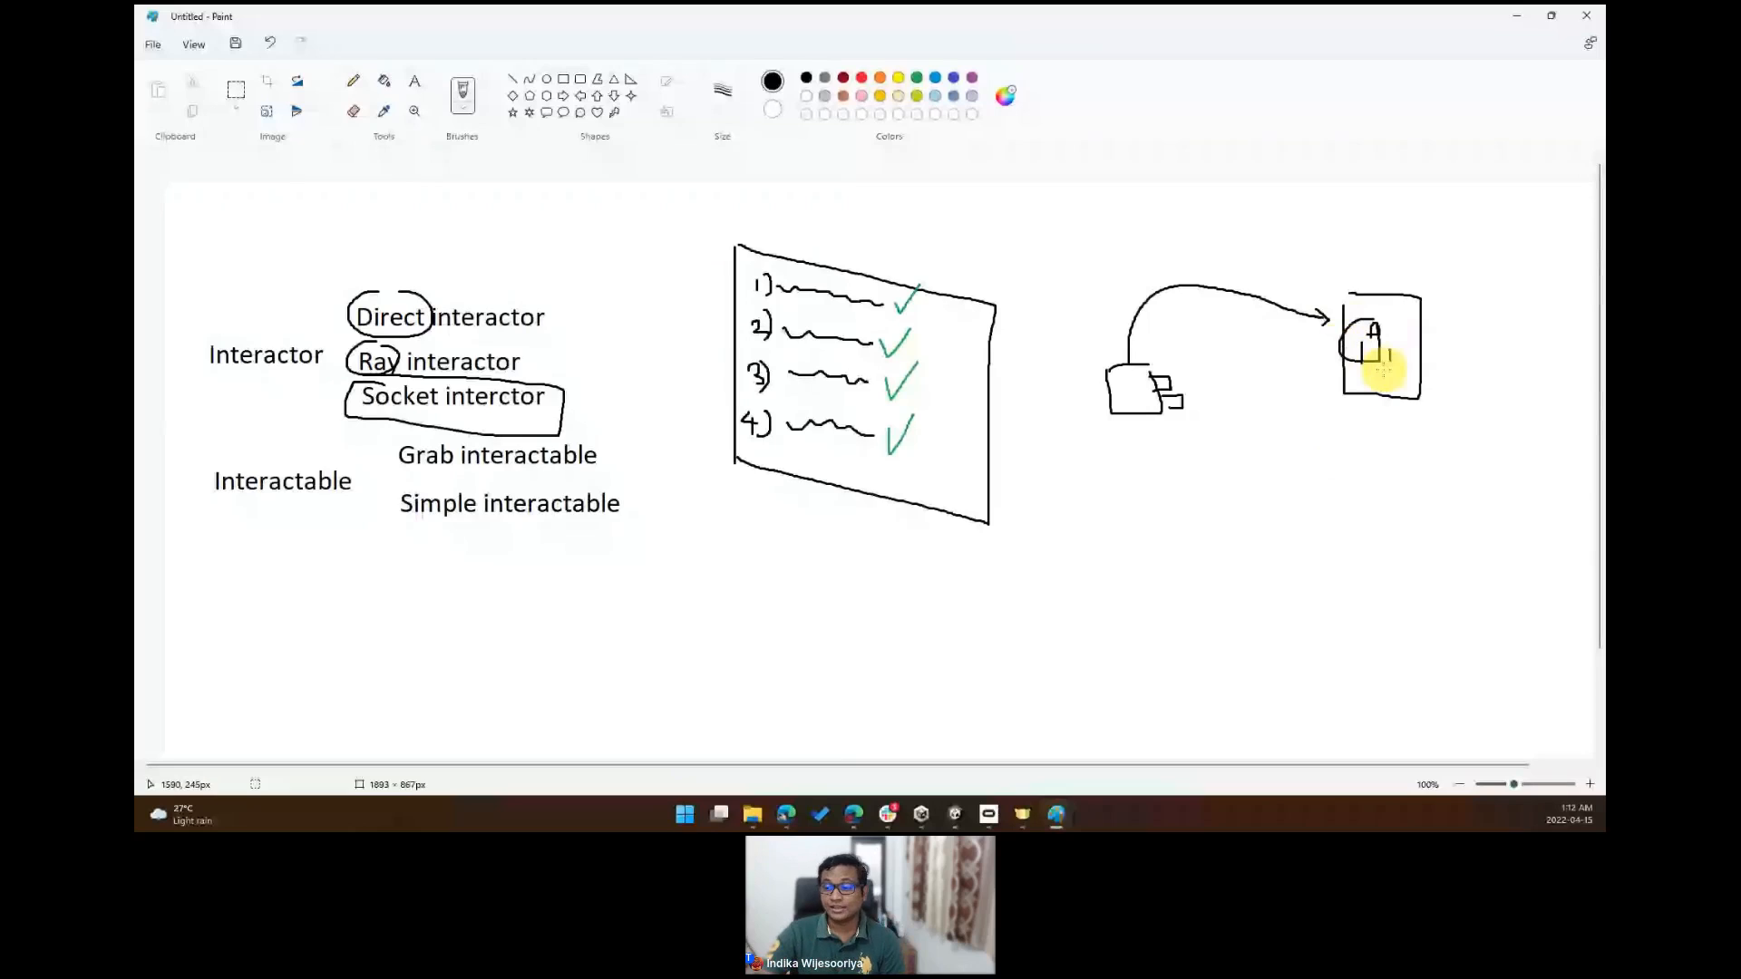
# - Draw arrows pointing at the plug from below and at the socket from above
pyautogui.moveTo(1136, 472); pyautogui.dragTo(1156, 427)
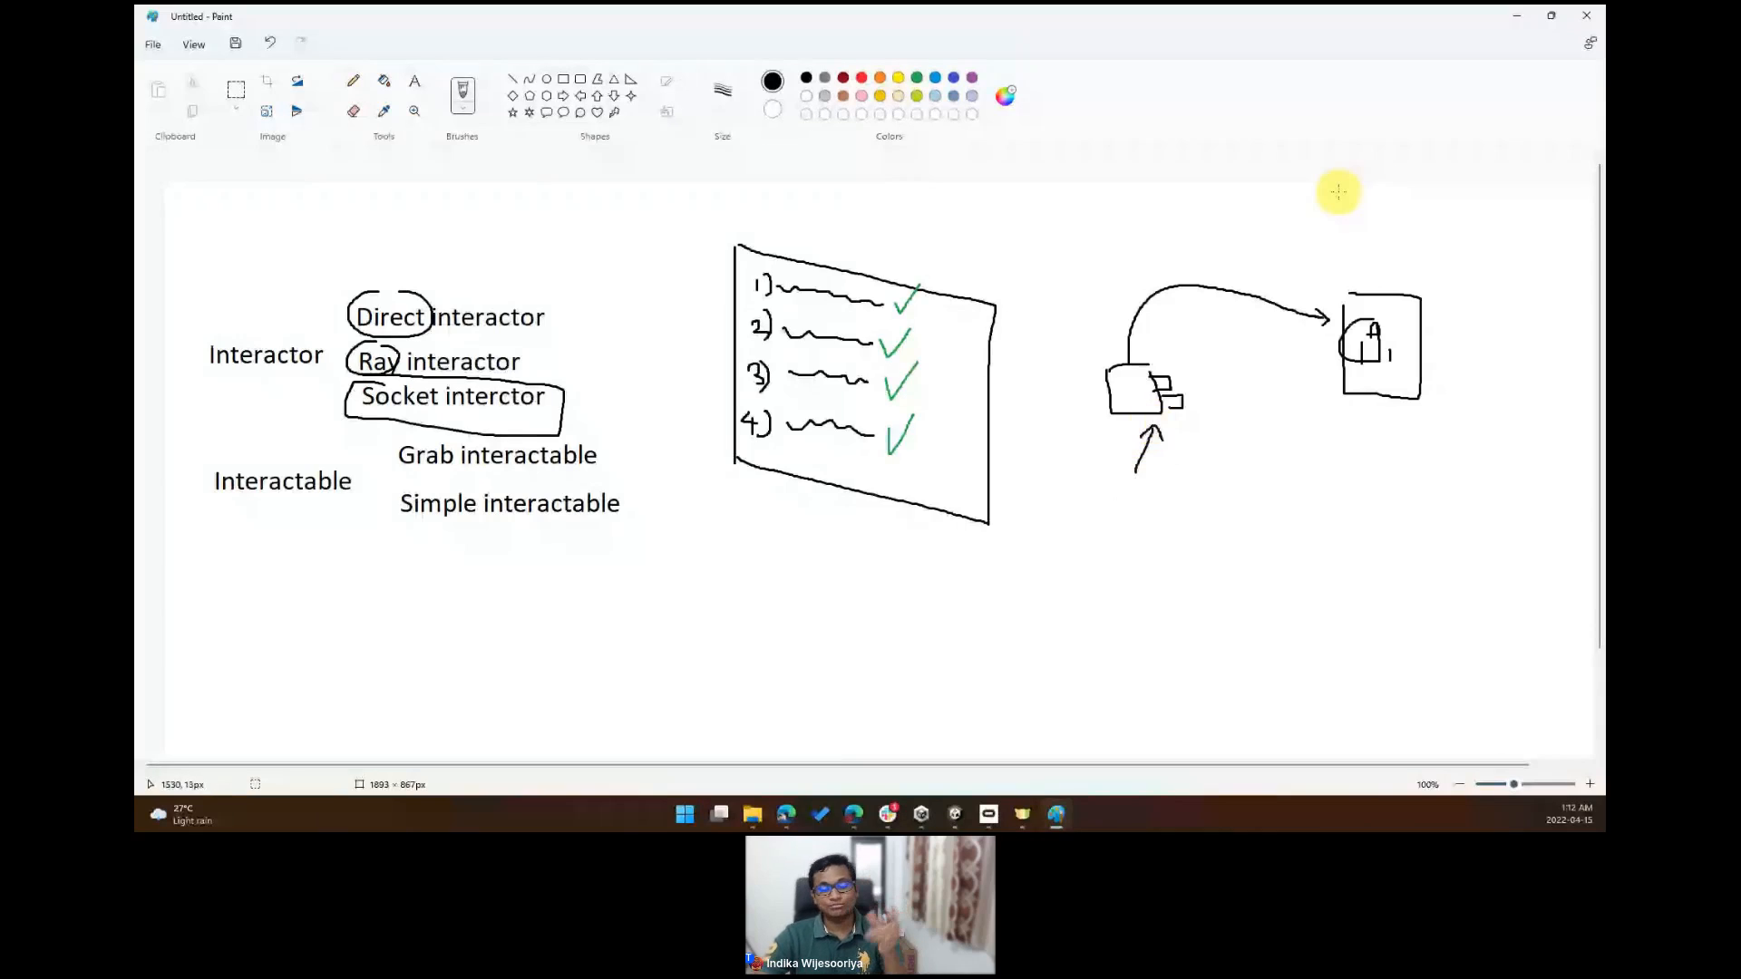
pyautogui.moveTo(1361, 215); pyautogui.dragTo(1387, 270)
pyautogui.moveTo(1380, 257); pyautogui.dragTo(1397, 257)
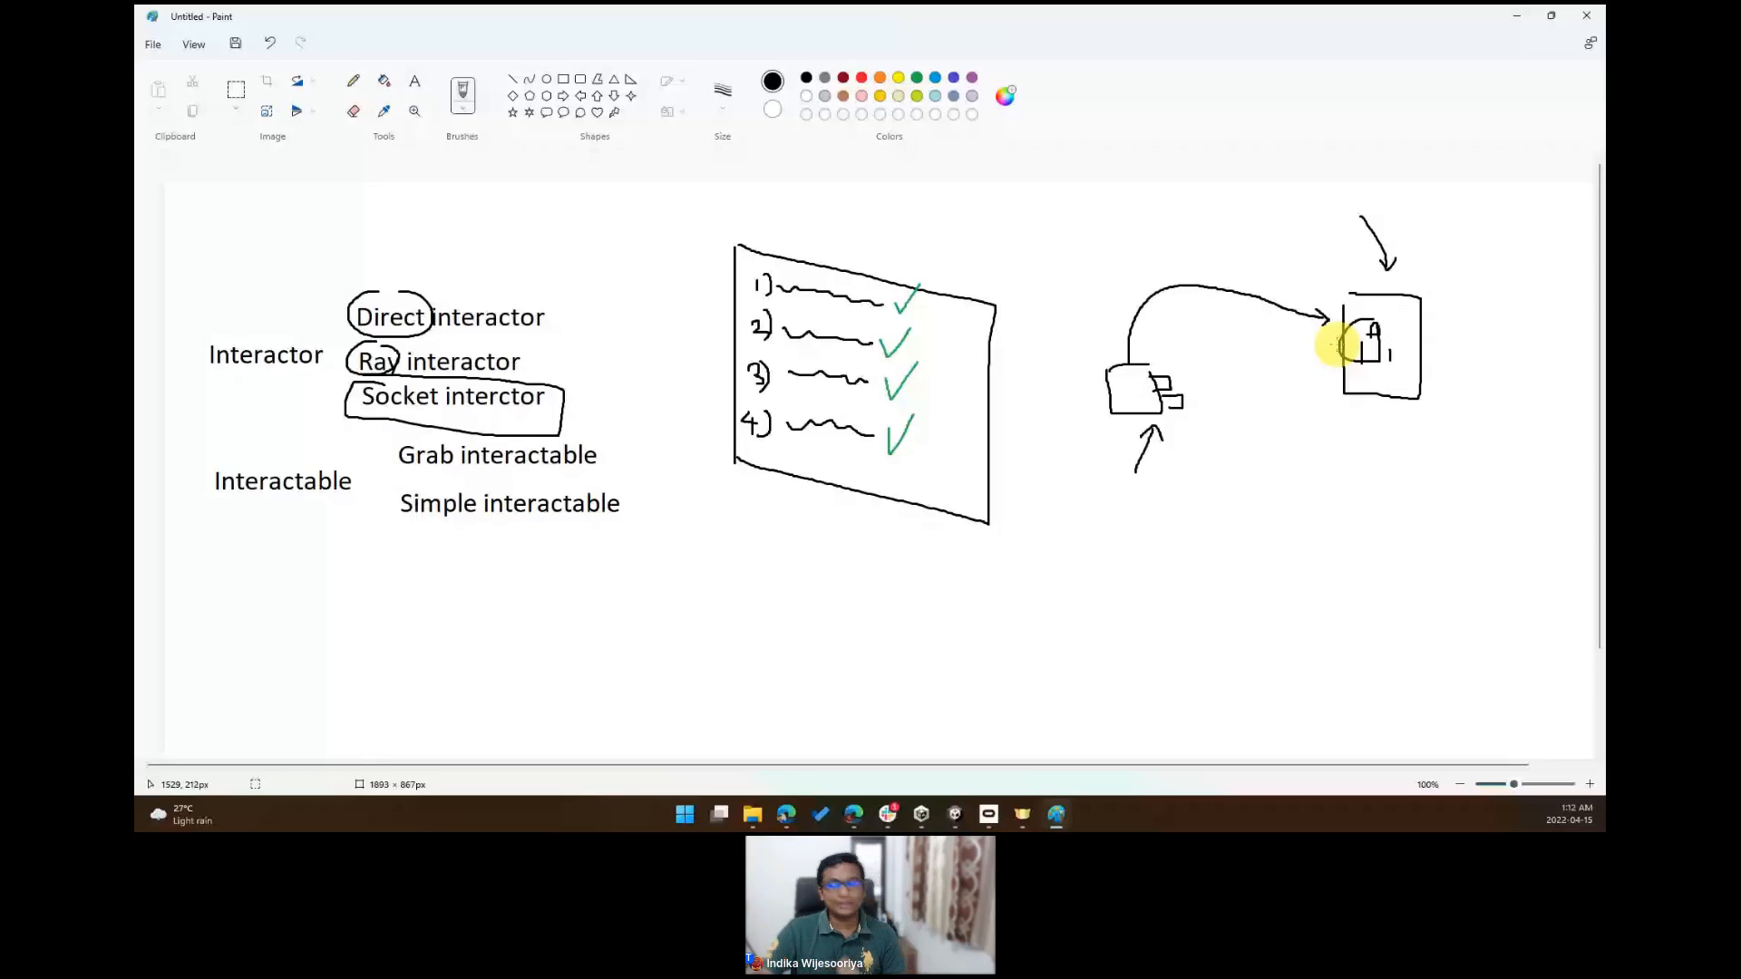
pyautogui.click(1517, 13)
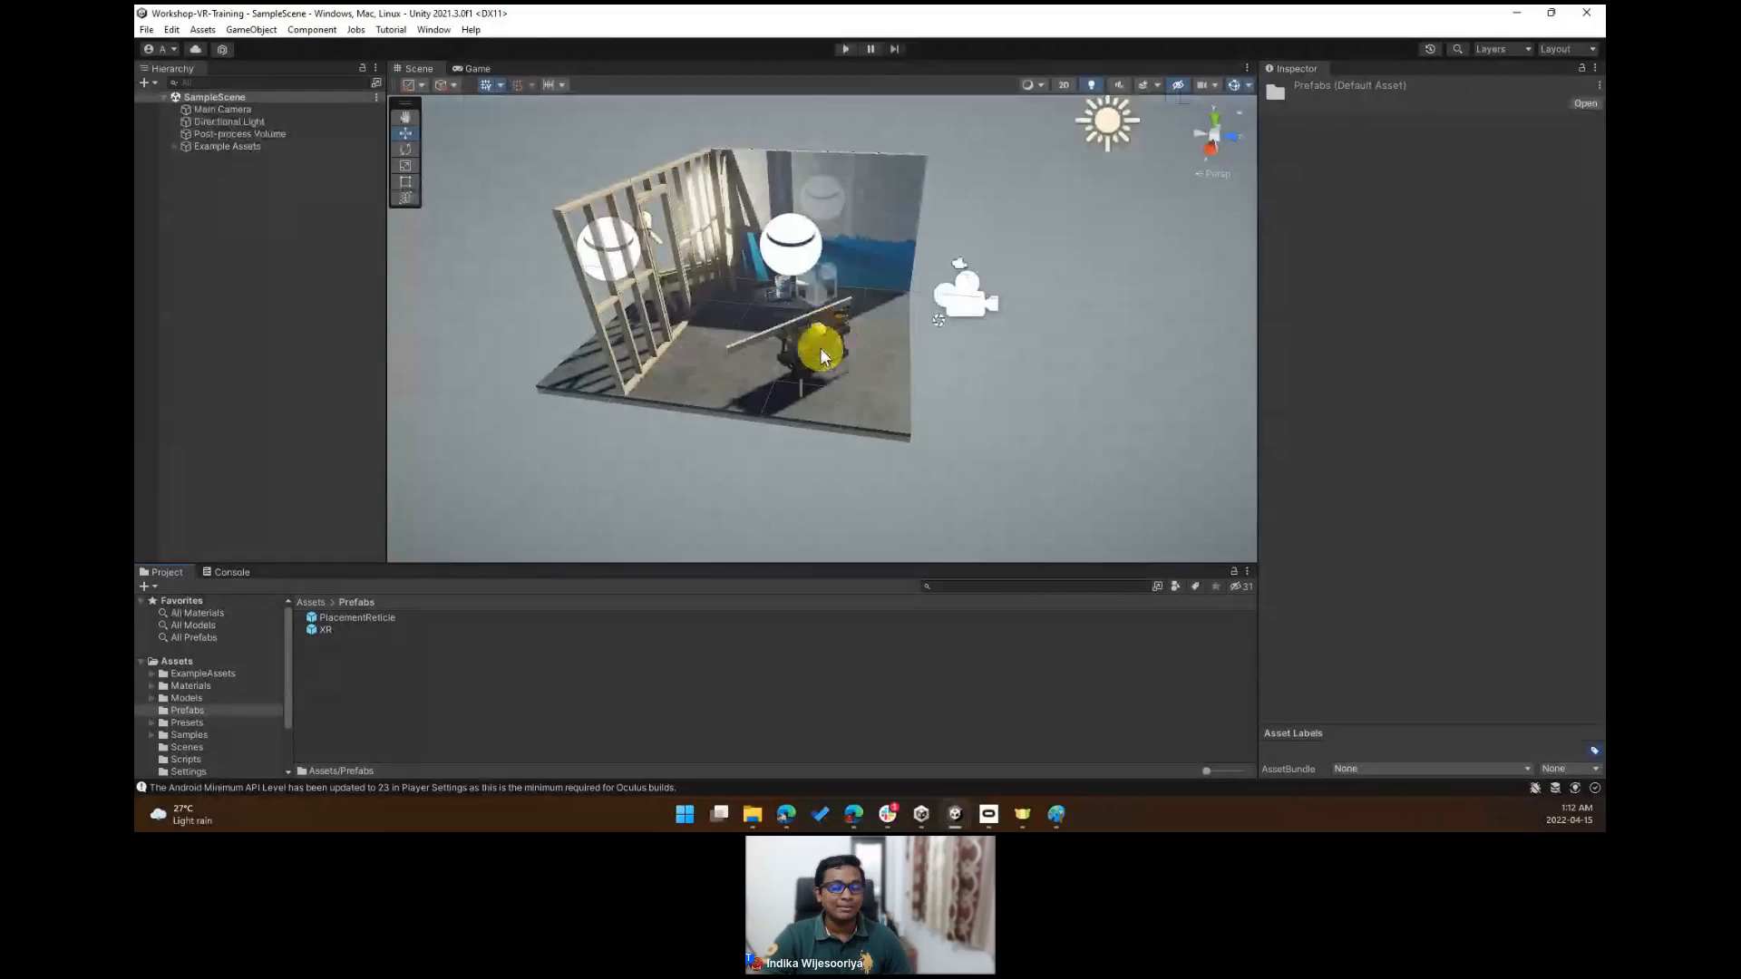
pyautogui.moveTo(800, 345); pyautogui.dragTo(820, 319, button='right')
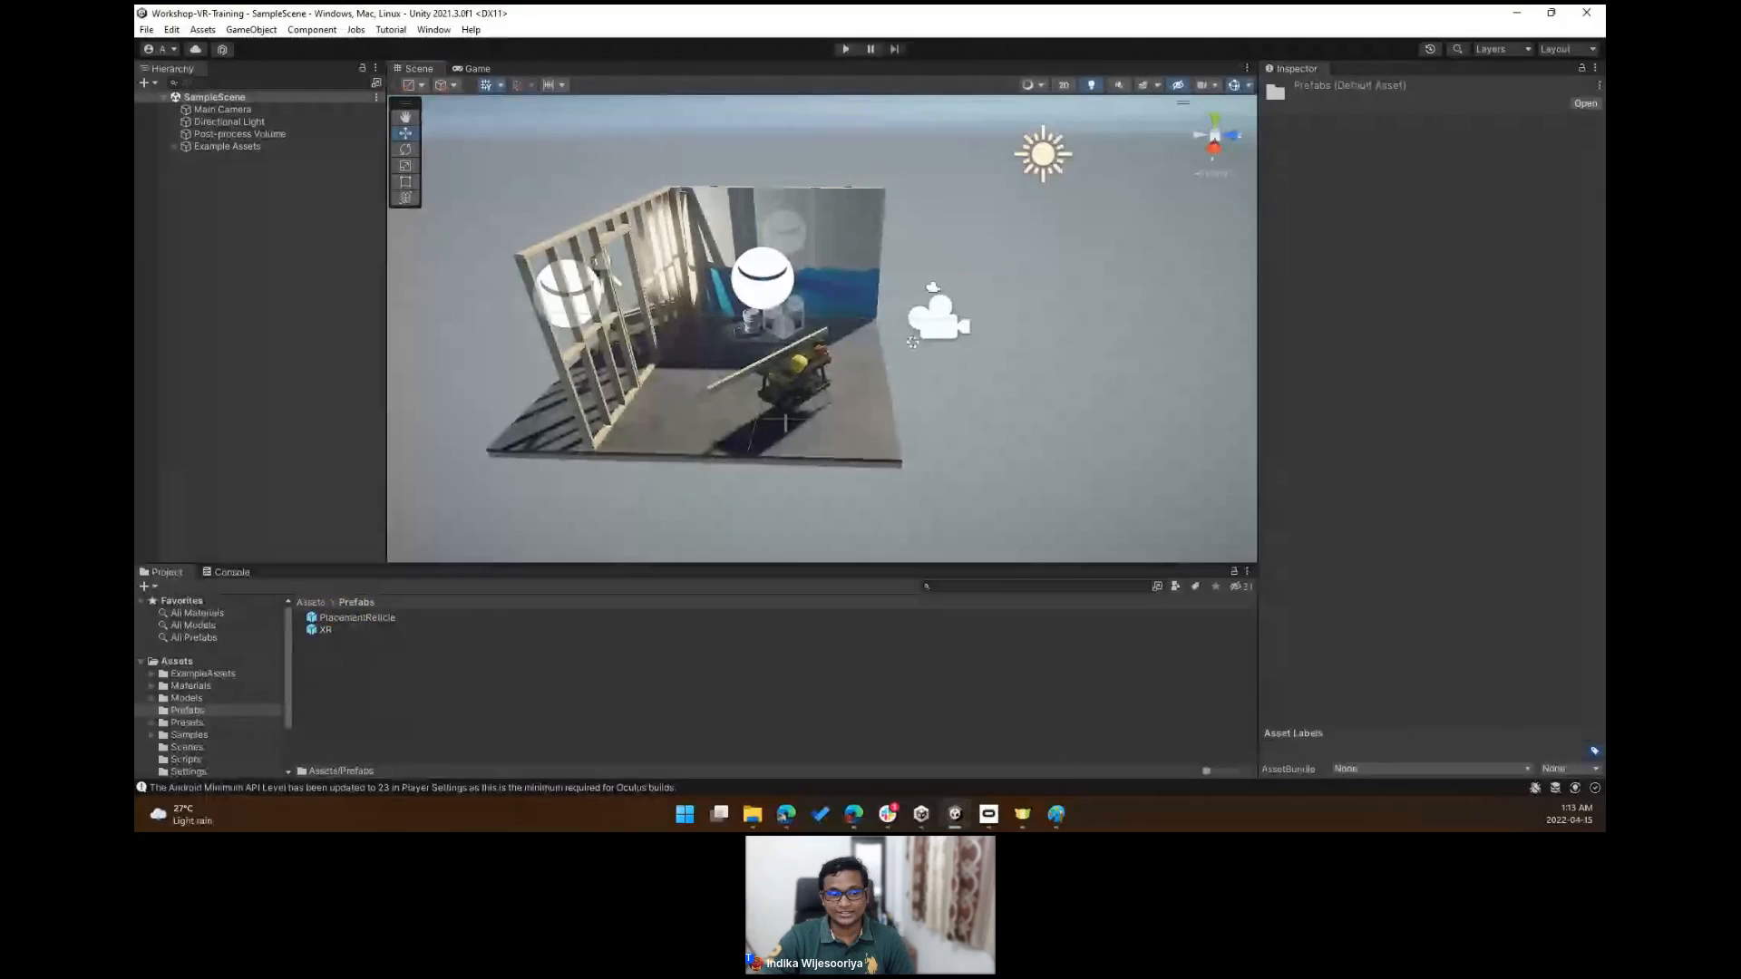
pyautogui.click(1054, 818)
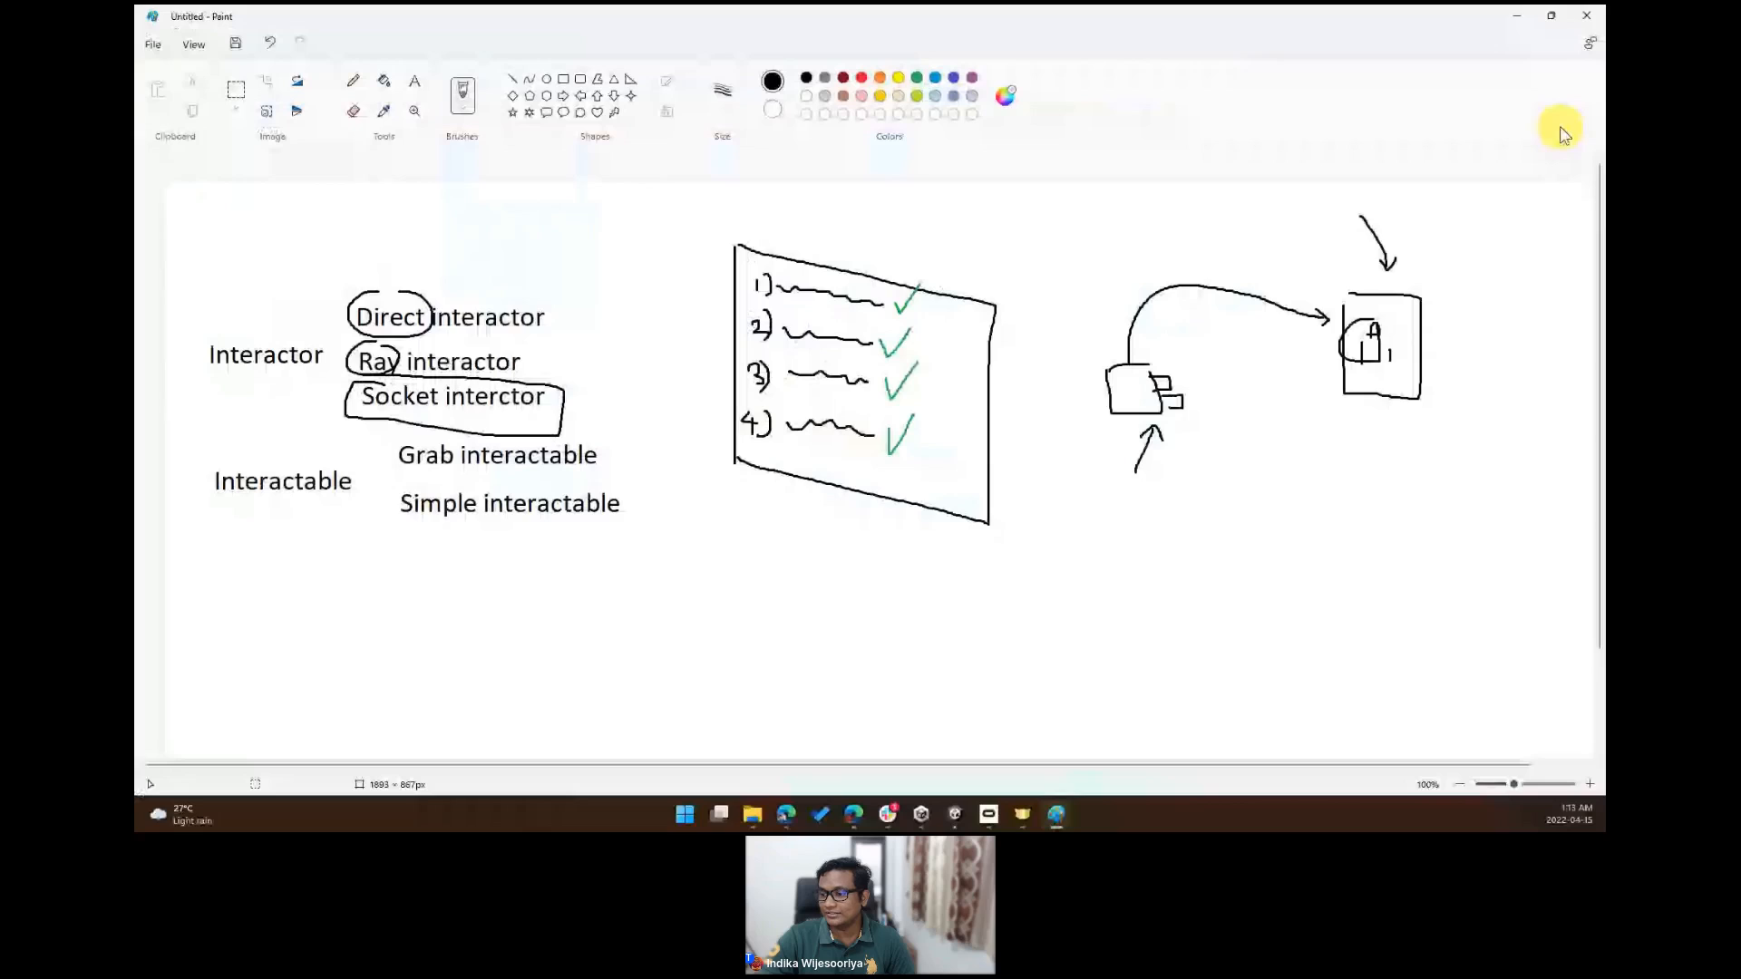
# - Draw an arrow up to the socket labelled "or" and label the plug "ble"
pyautogui.moveTo(1383, 555); pyautogui.dragTo(1387, 421)
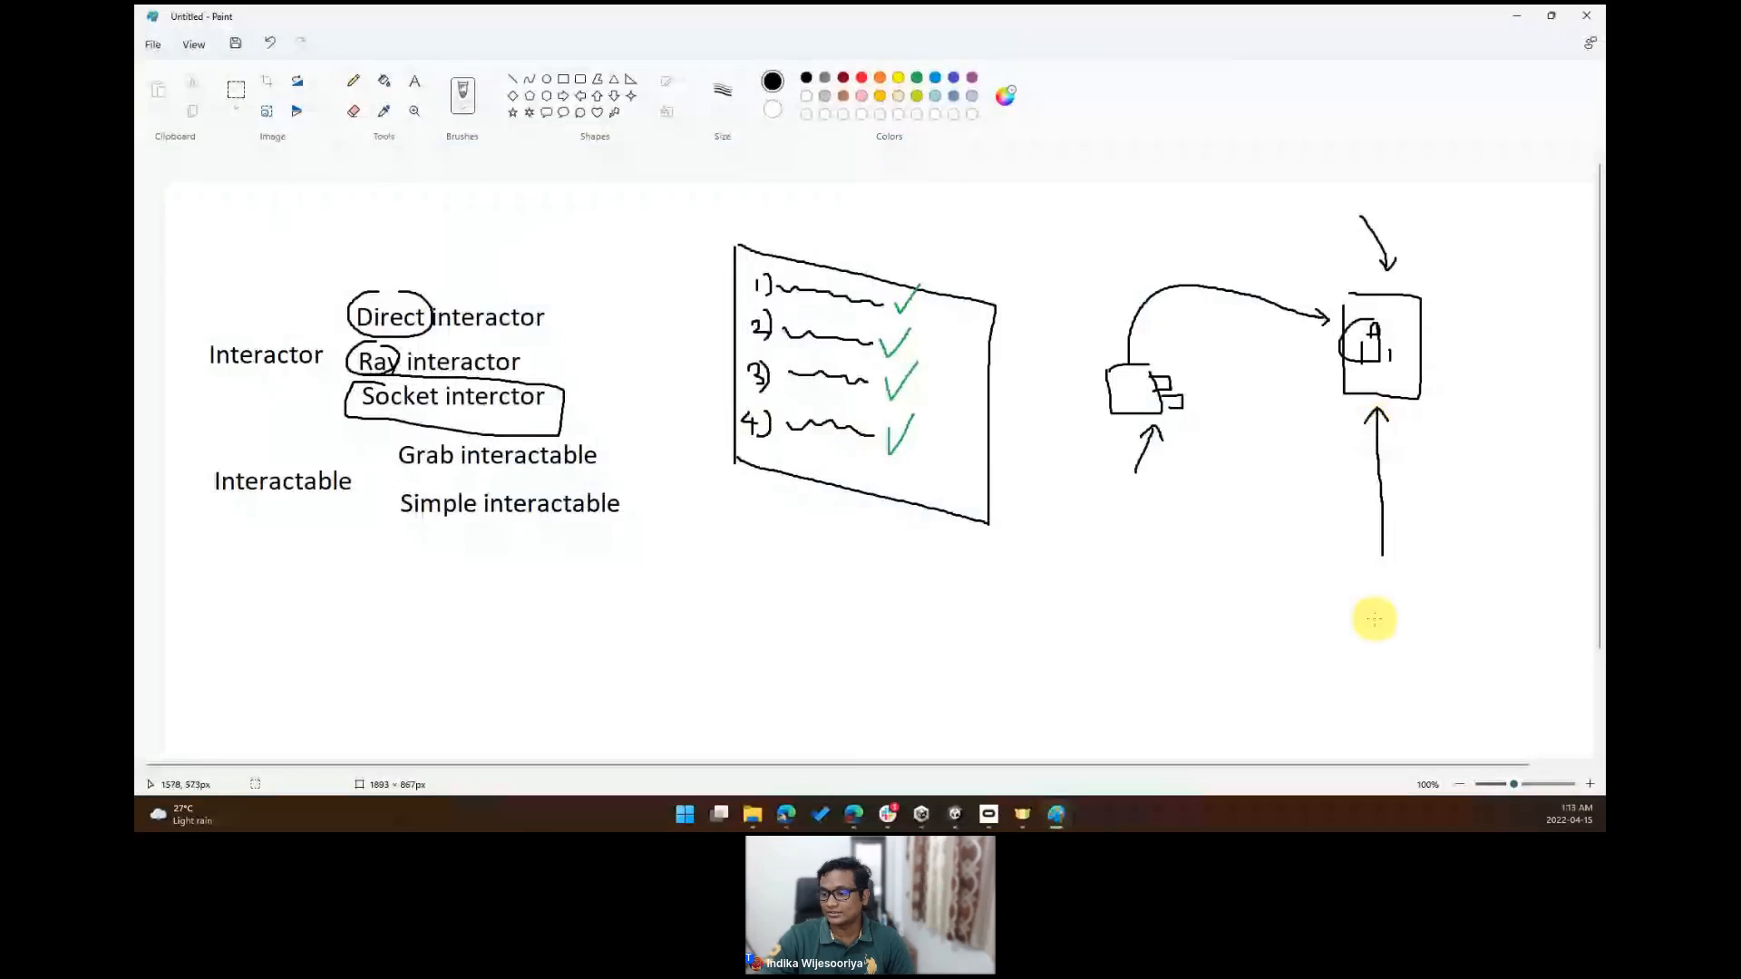
pyautogui.moveTo(1377, 577)
pyautogui.mouseDown()
pyautogui.moveTo(1355, 574)
pyautogui.moveTo(1403, 566)
pyautogui.mouseUp()
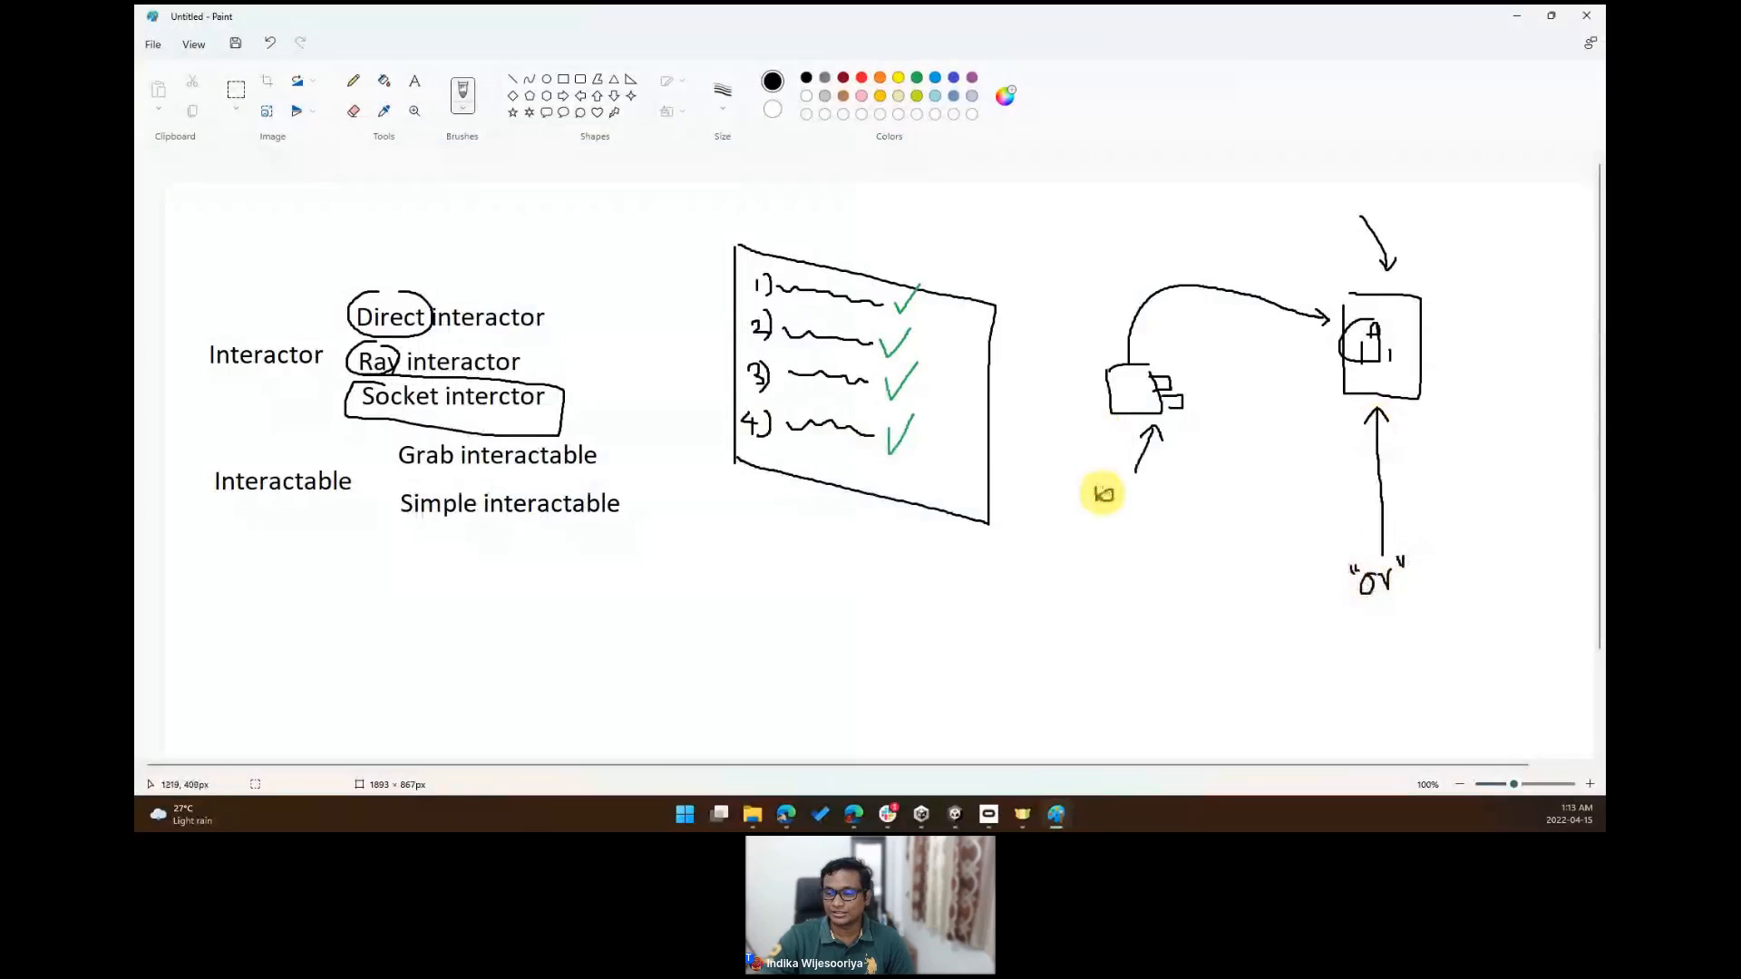
pyautogui.moveTo(1125, 479); pyautogui.dragTo(1150, 498)
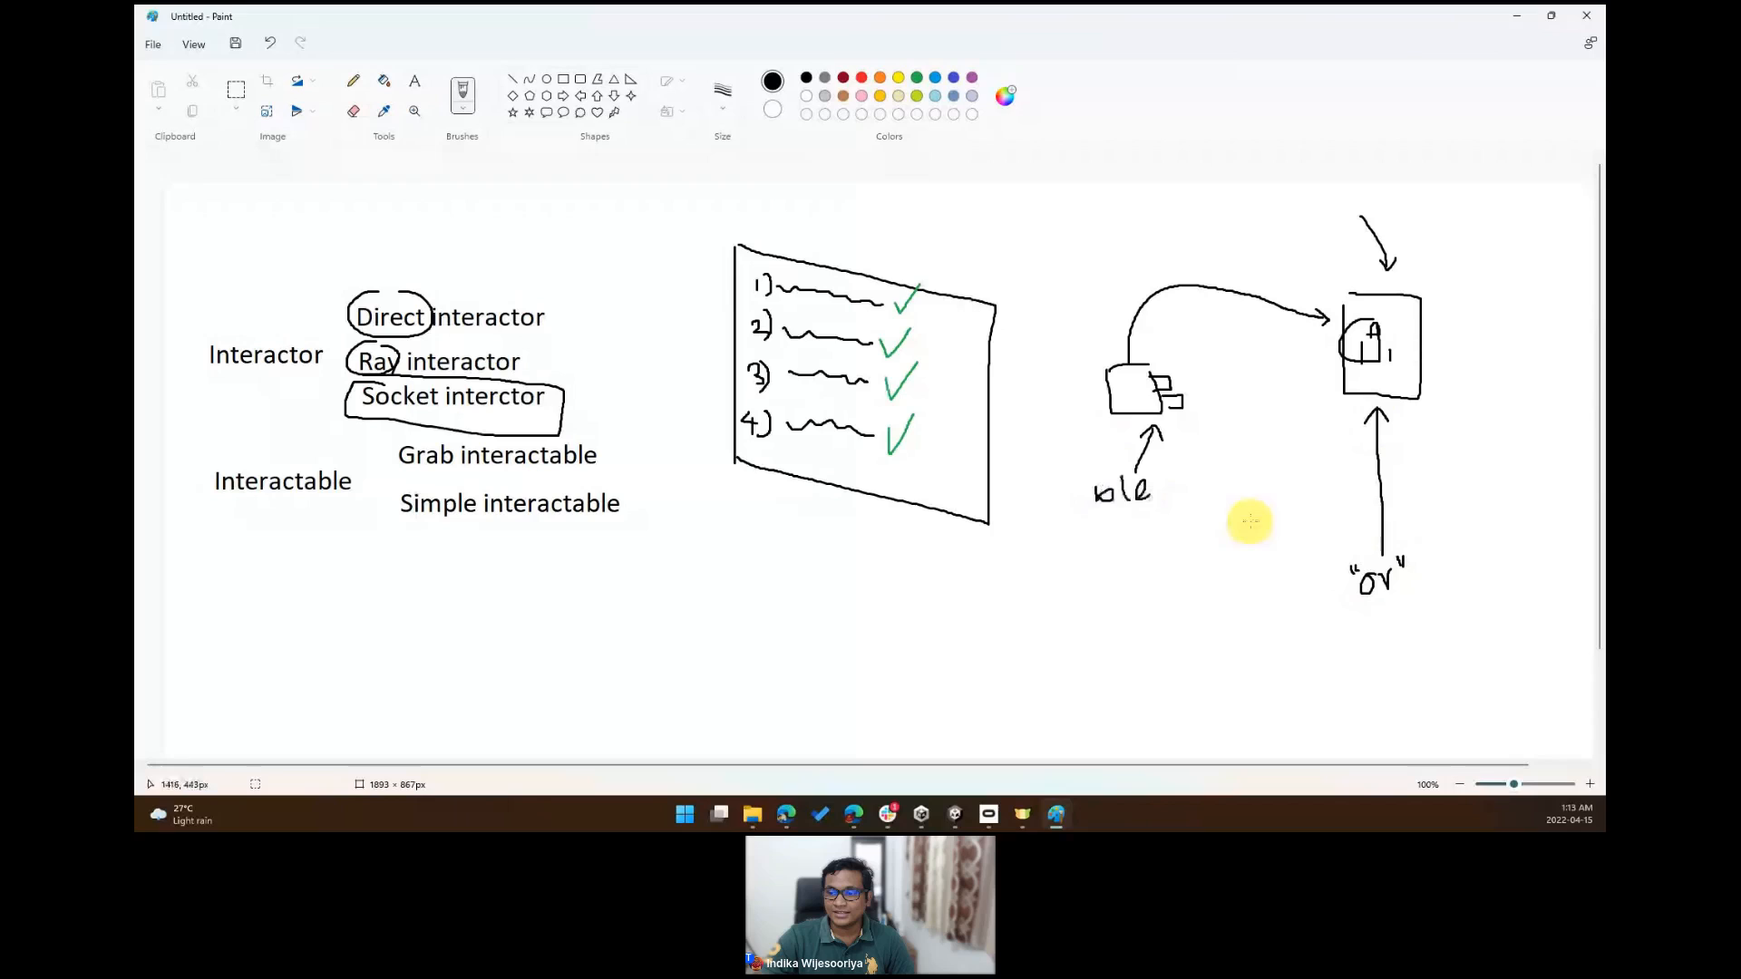
# - Sketch a hand grabbing the plug labelled "or" and add another arrow toward the socket
pyautogui.moveTo(1028, 390)
pyautogui.mouseDown()
pyautogui.moveTo(1070, 338)
pyautogui.moveTo(1097, 346)
pyautogui.moveTo(1056, 406)
pyautogui.mouseUp()
pyautogui.moveTo(1085, 276)
pyautogui.mouseDown()
pyautogui.moveTo(1071, 331)
pyautogui.moveTo(1107, 245)
pyautogui.moveTo(1166, 222)
pyautogui.mouseUp()
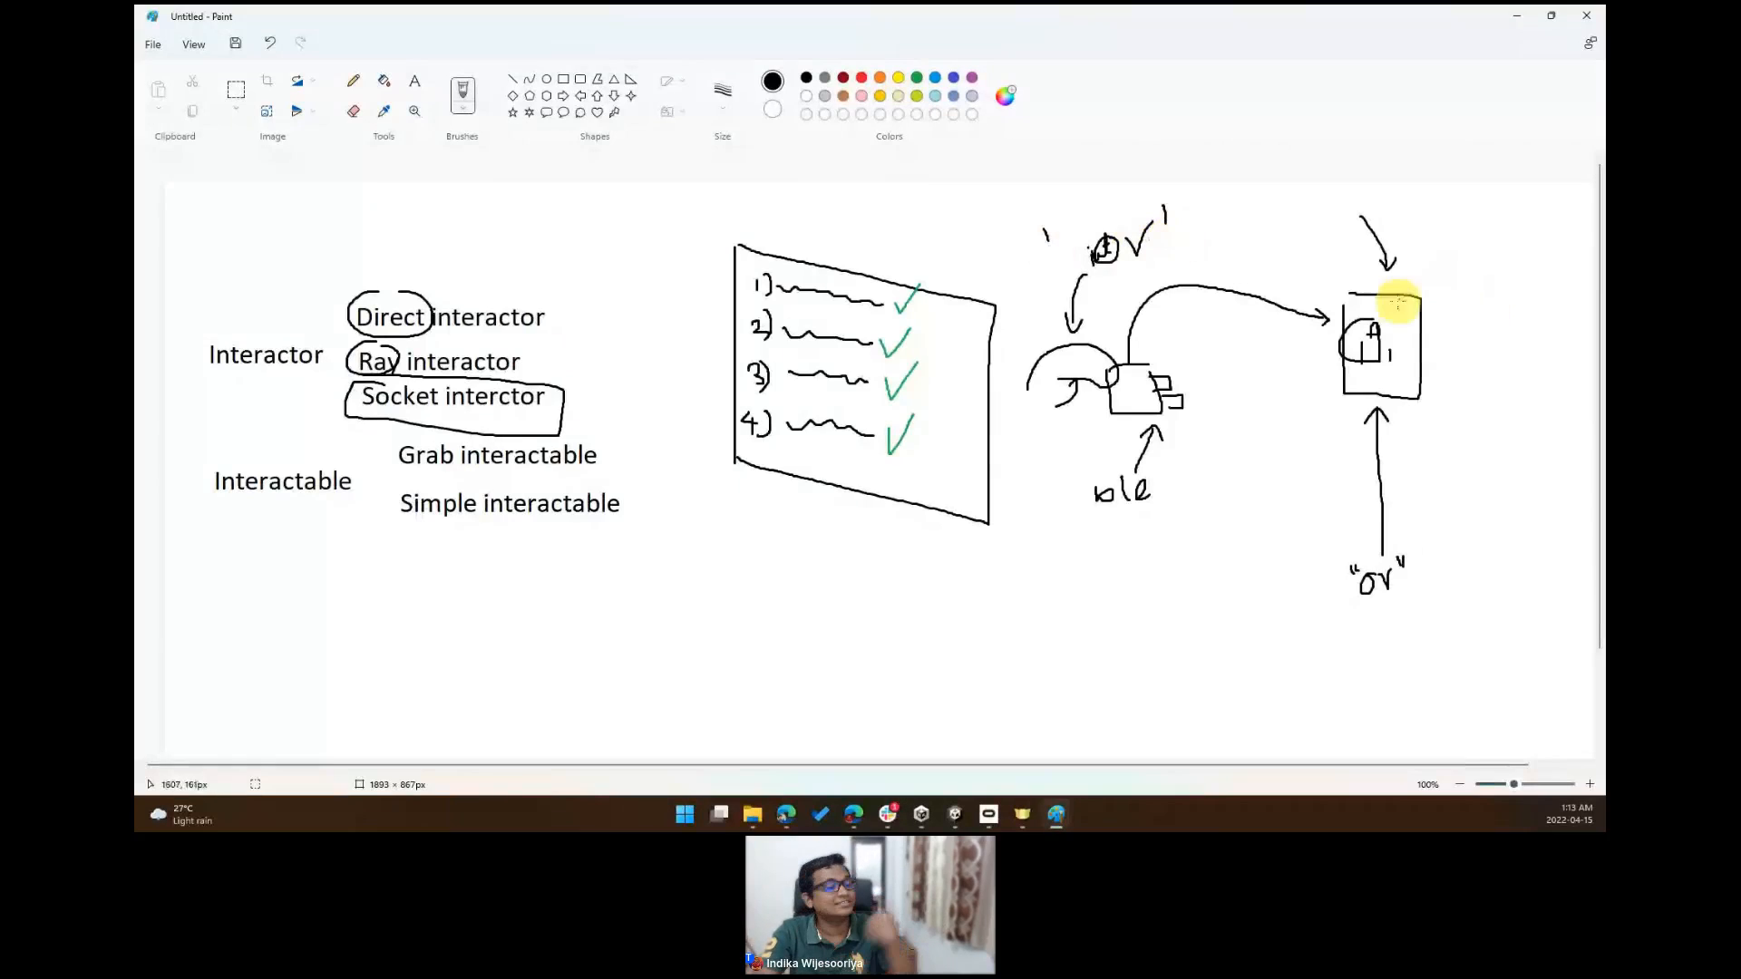
pyautogui.moveTo(1449, 243); pyautogui.dragTo(1426, 286)
pyautogui.moveTo(1426, 271); pyautogui.dragTo(1445, 282)
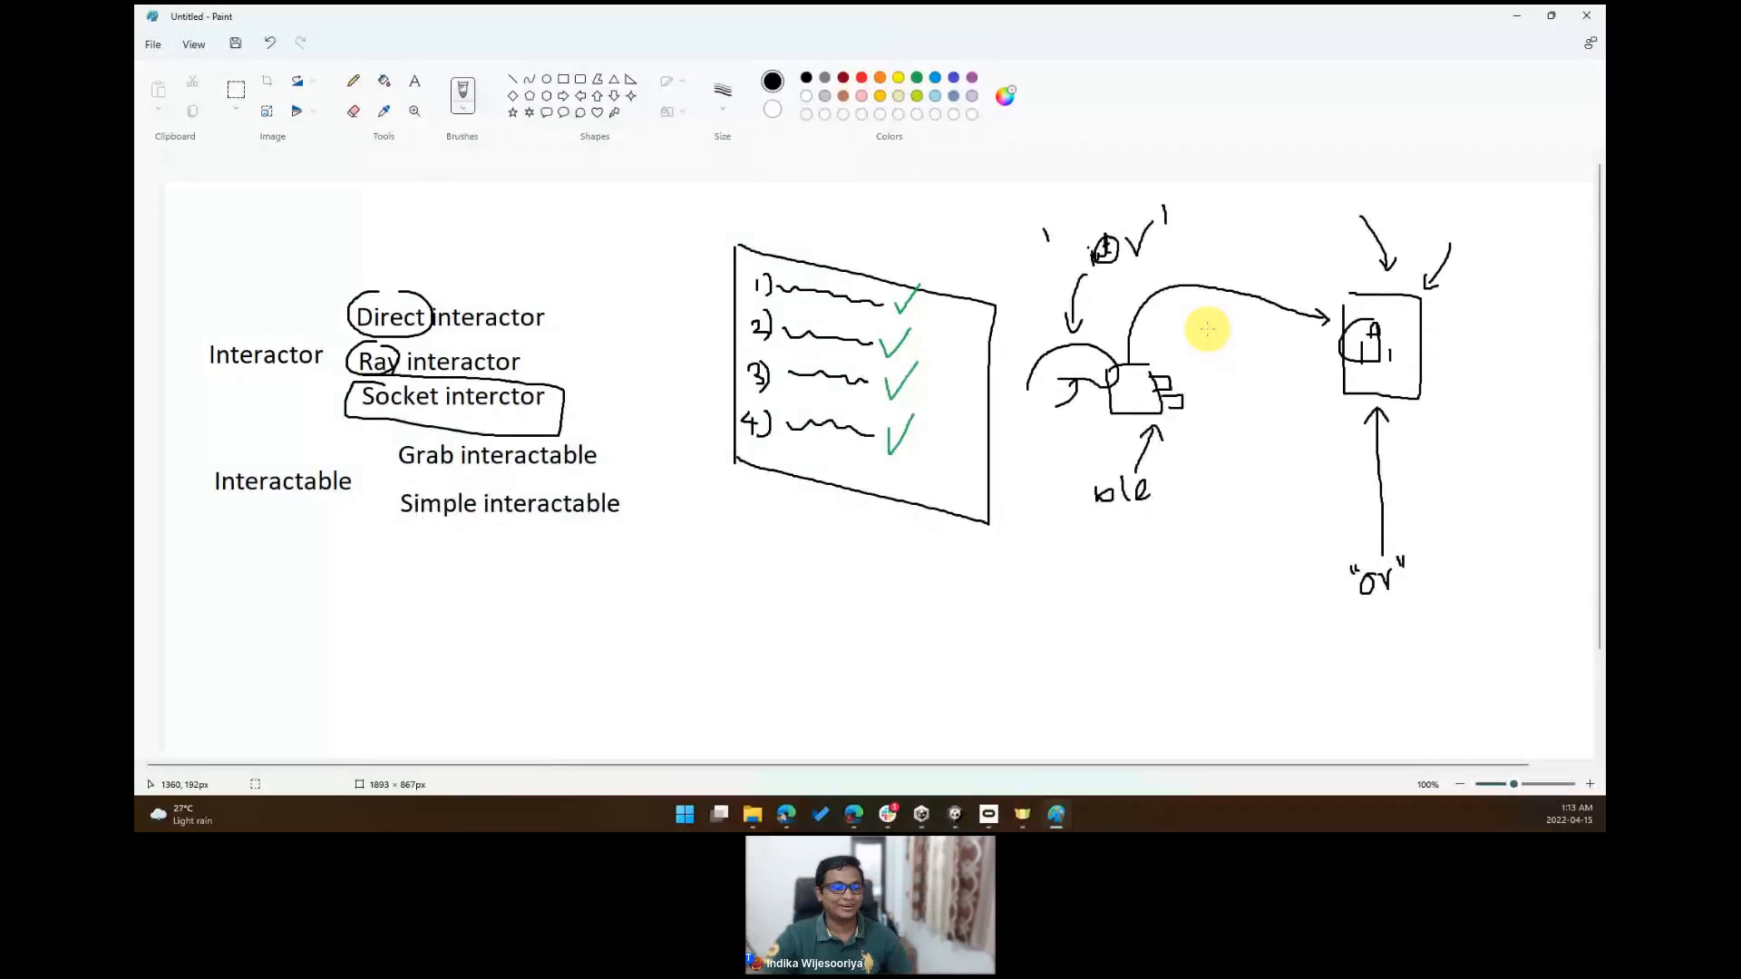
# - Return to Unity and place the XR prefab into the scene
pyautogui.click(1517, 13)
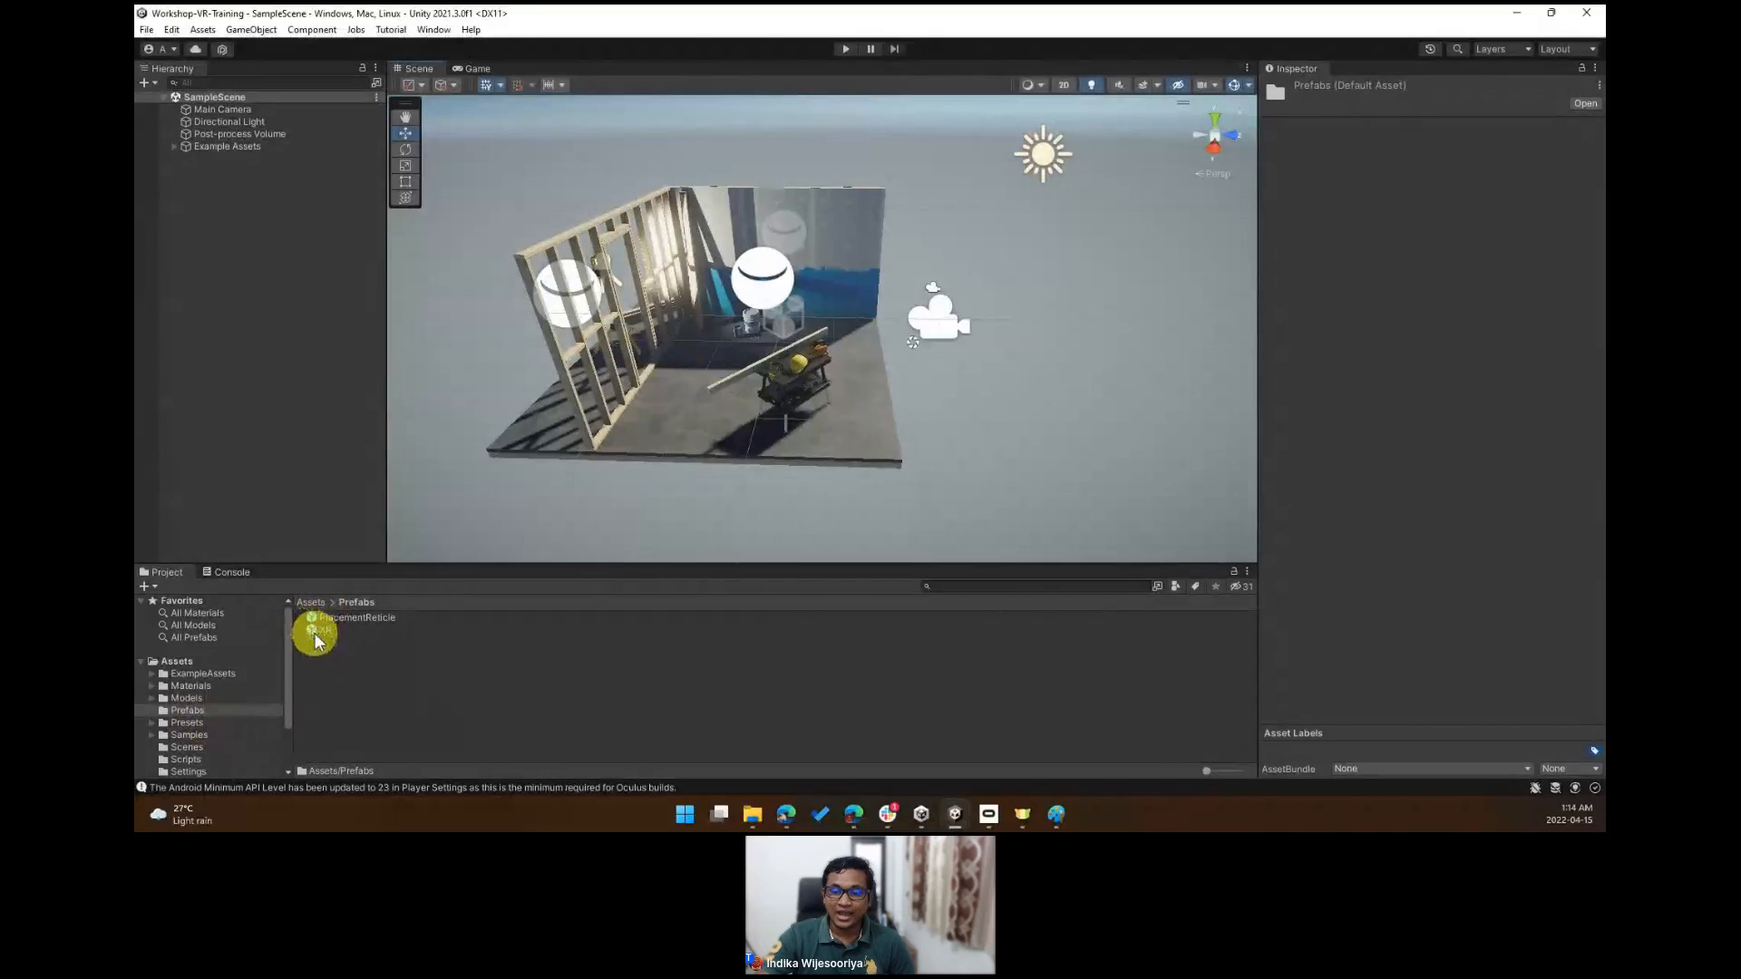
pyautogui.moveTo(311, 630); pyautogui.dragTo(833, 425)
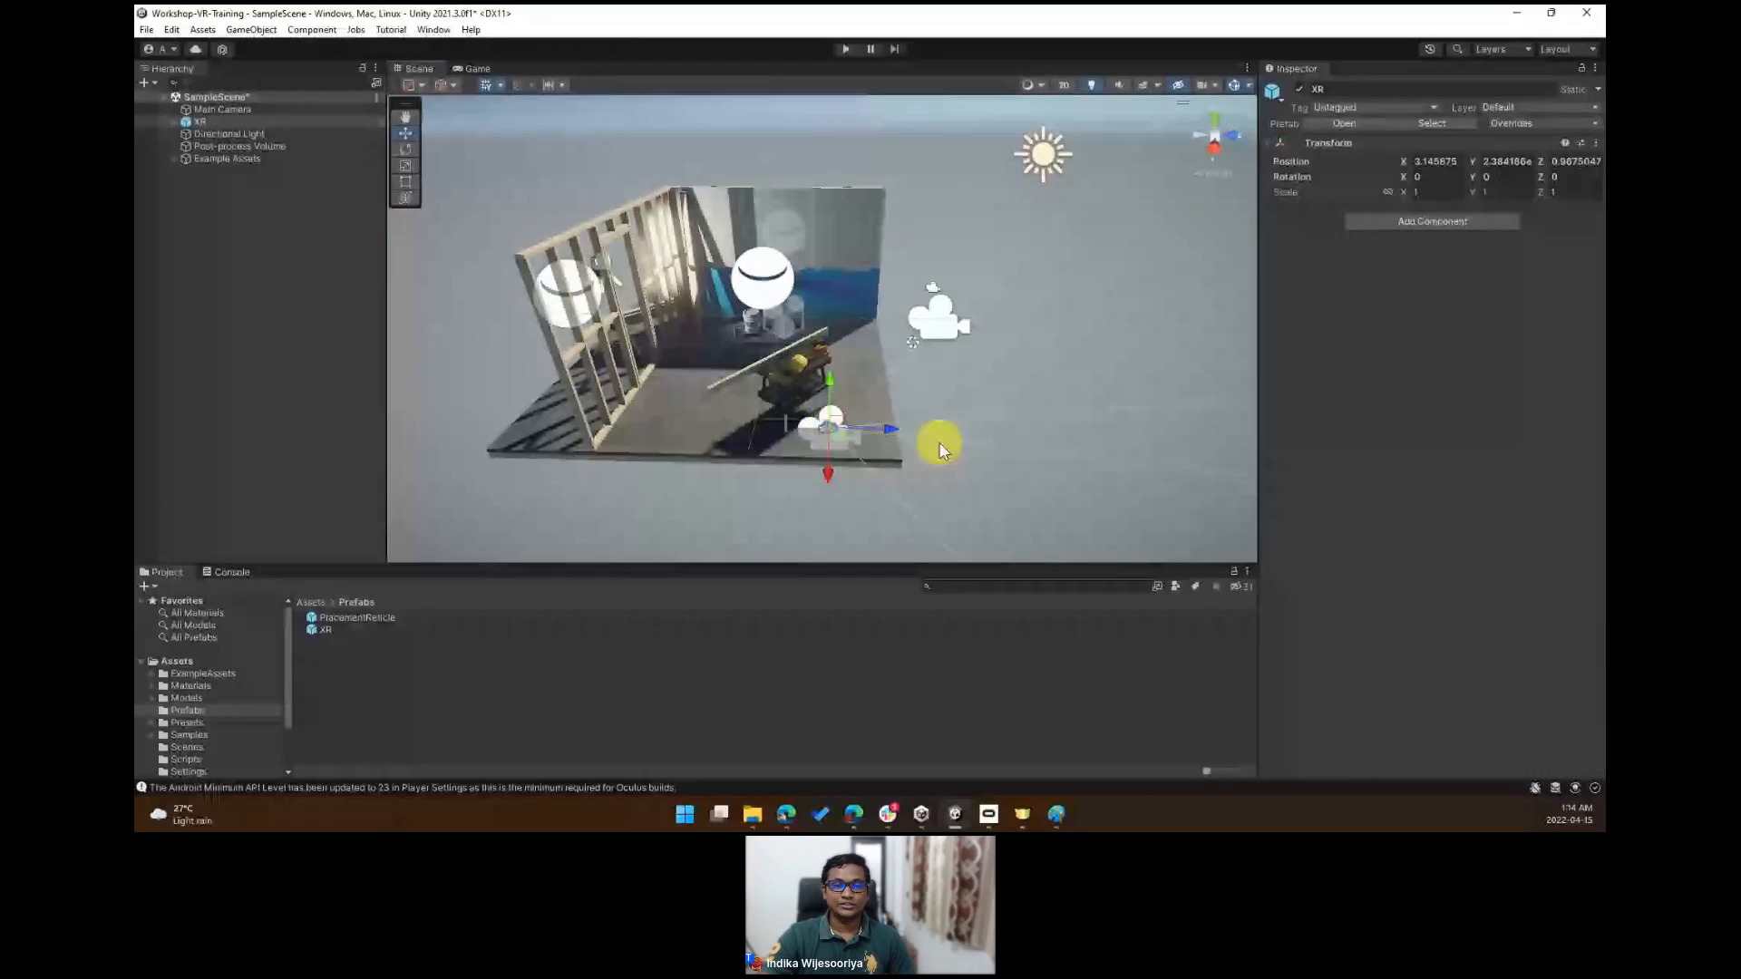
# - Delete the original Main Camera from the scene hierarchy
pyautogui.click(222, 110)
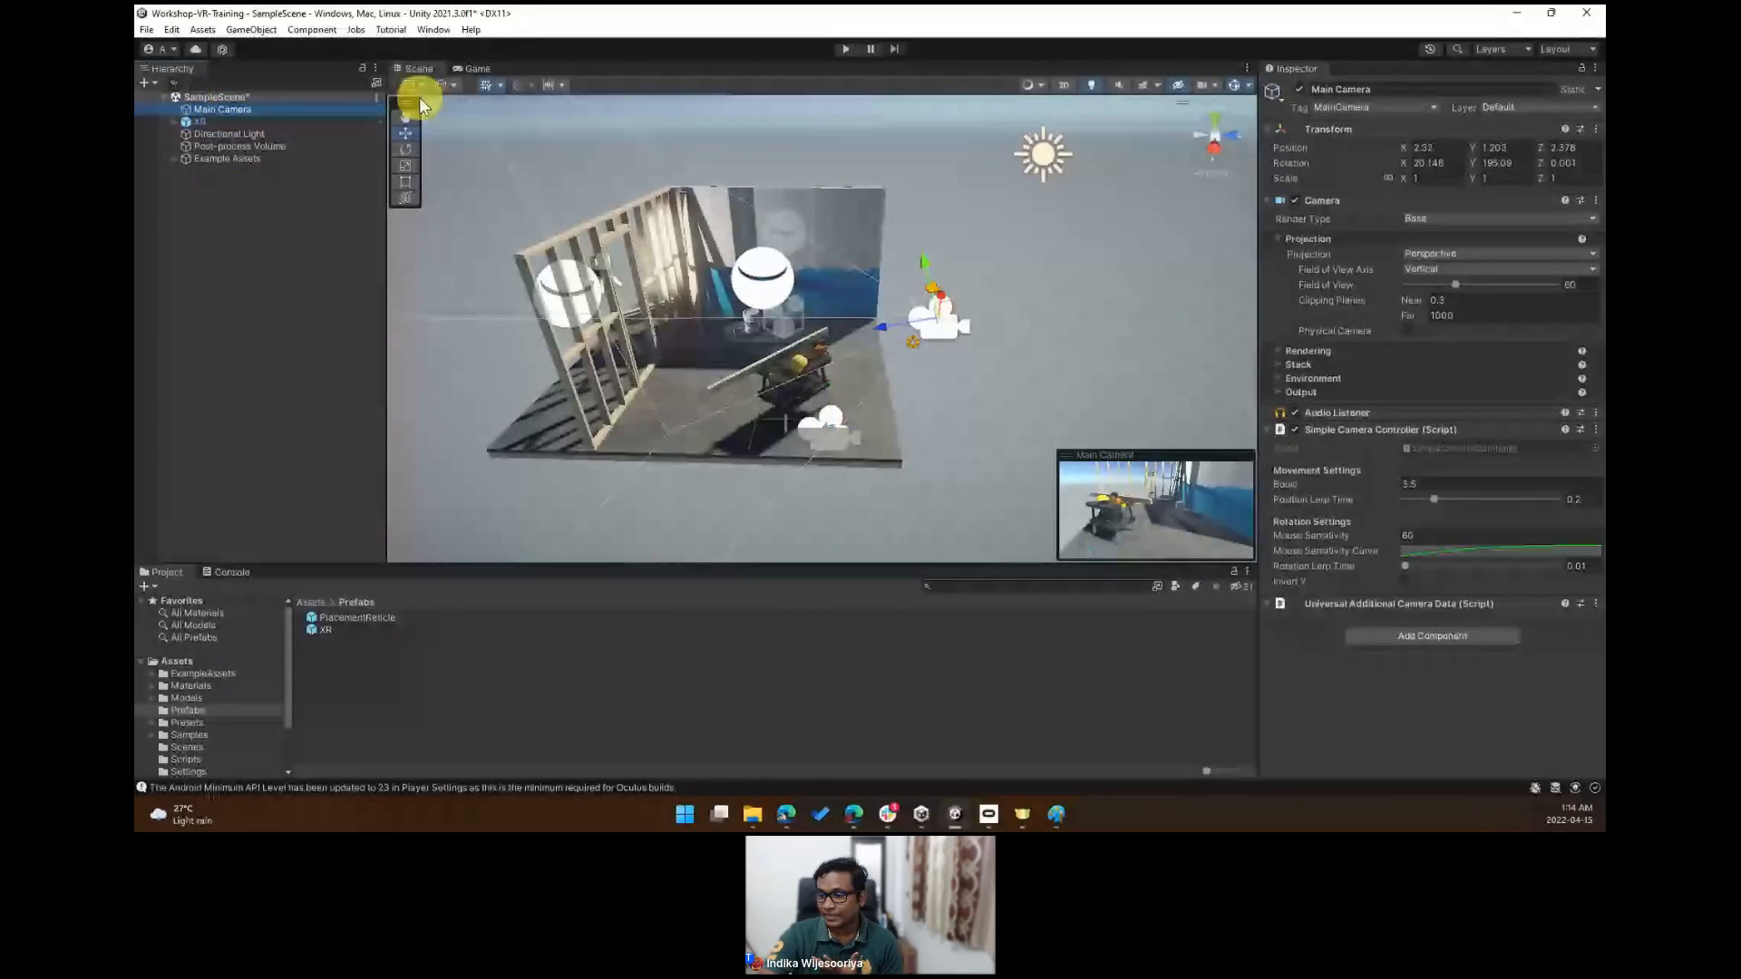
pyautogui.click(474, 69)
pyautogui.hotkey('ctrl', '1')
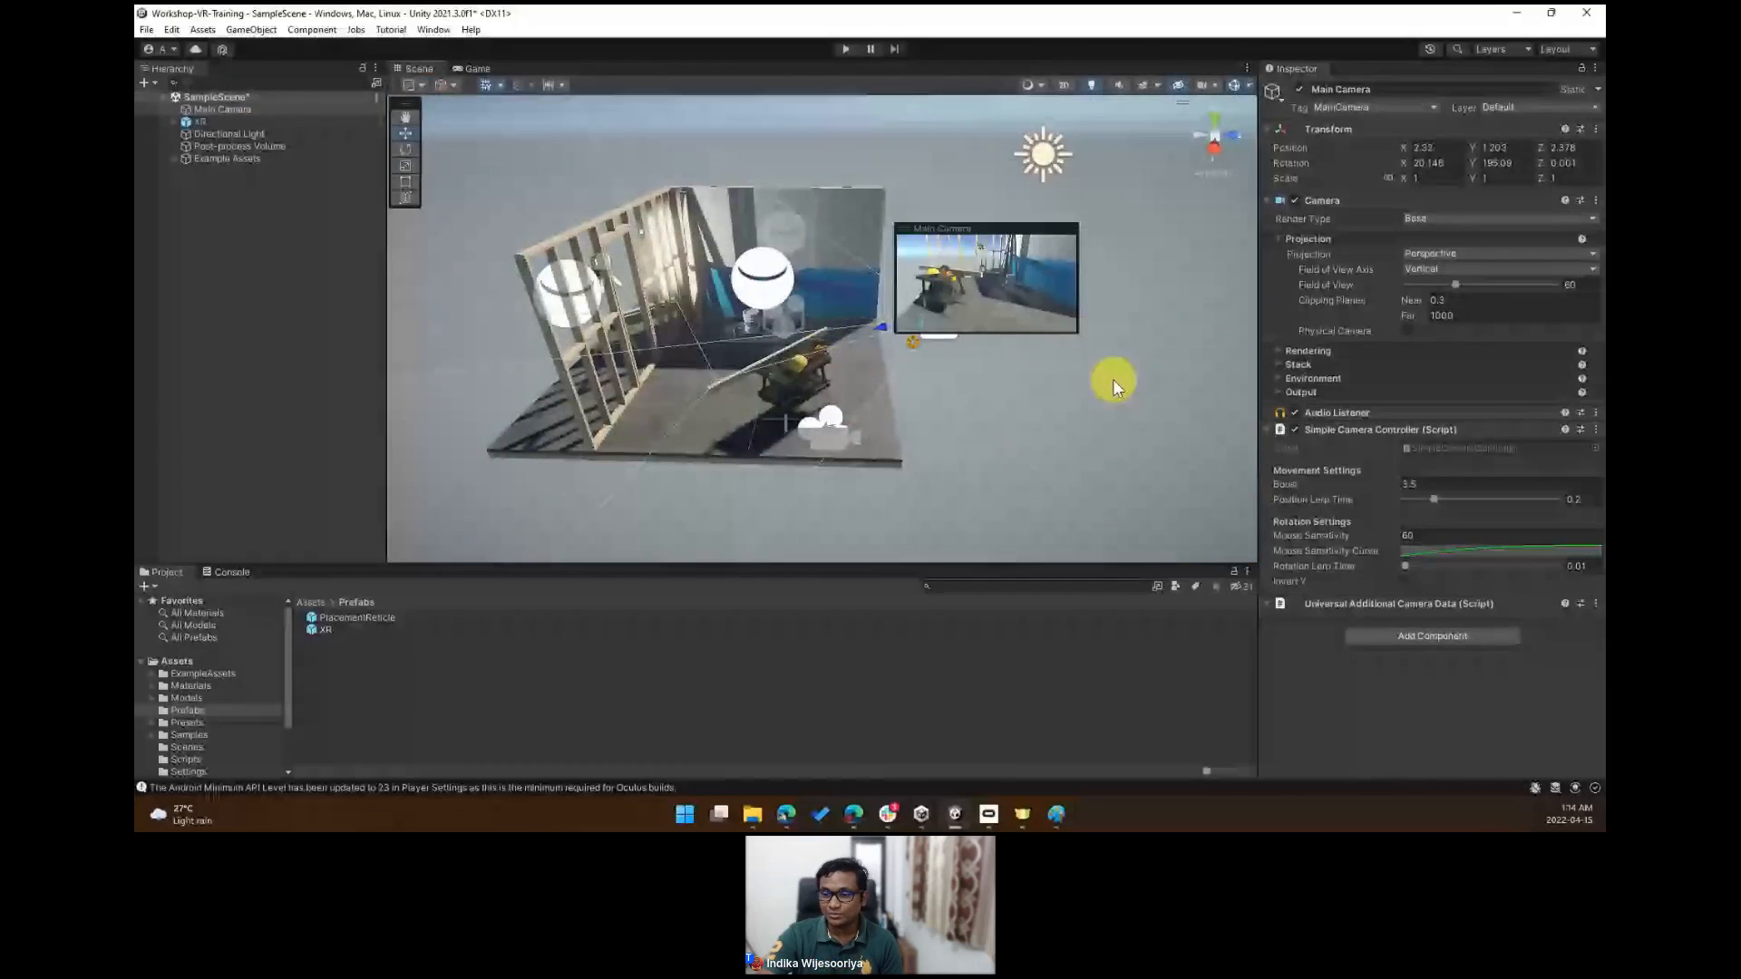
pyautogui.moveTo(984, 228); pyautogui.dragTo(1147, 452)
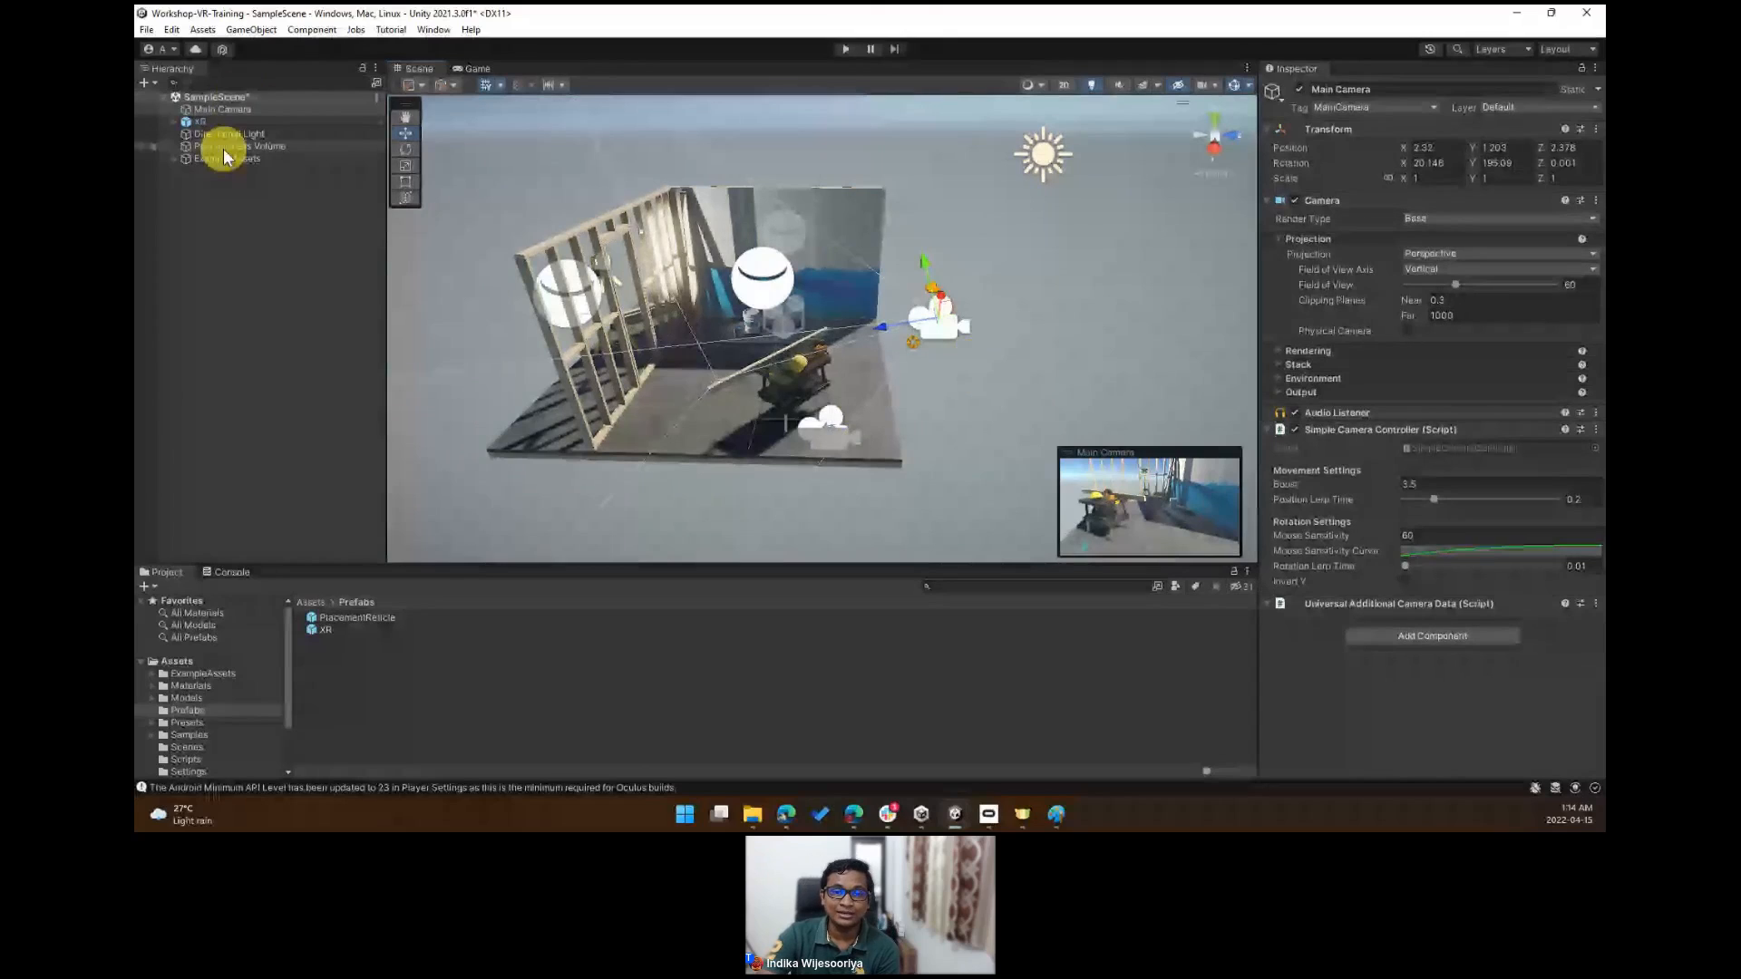
pyautogui.click(202, 109)
pyautogui.rightClick(203, 112)
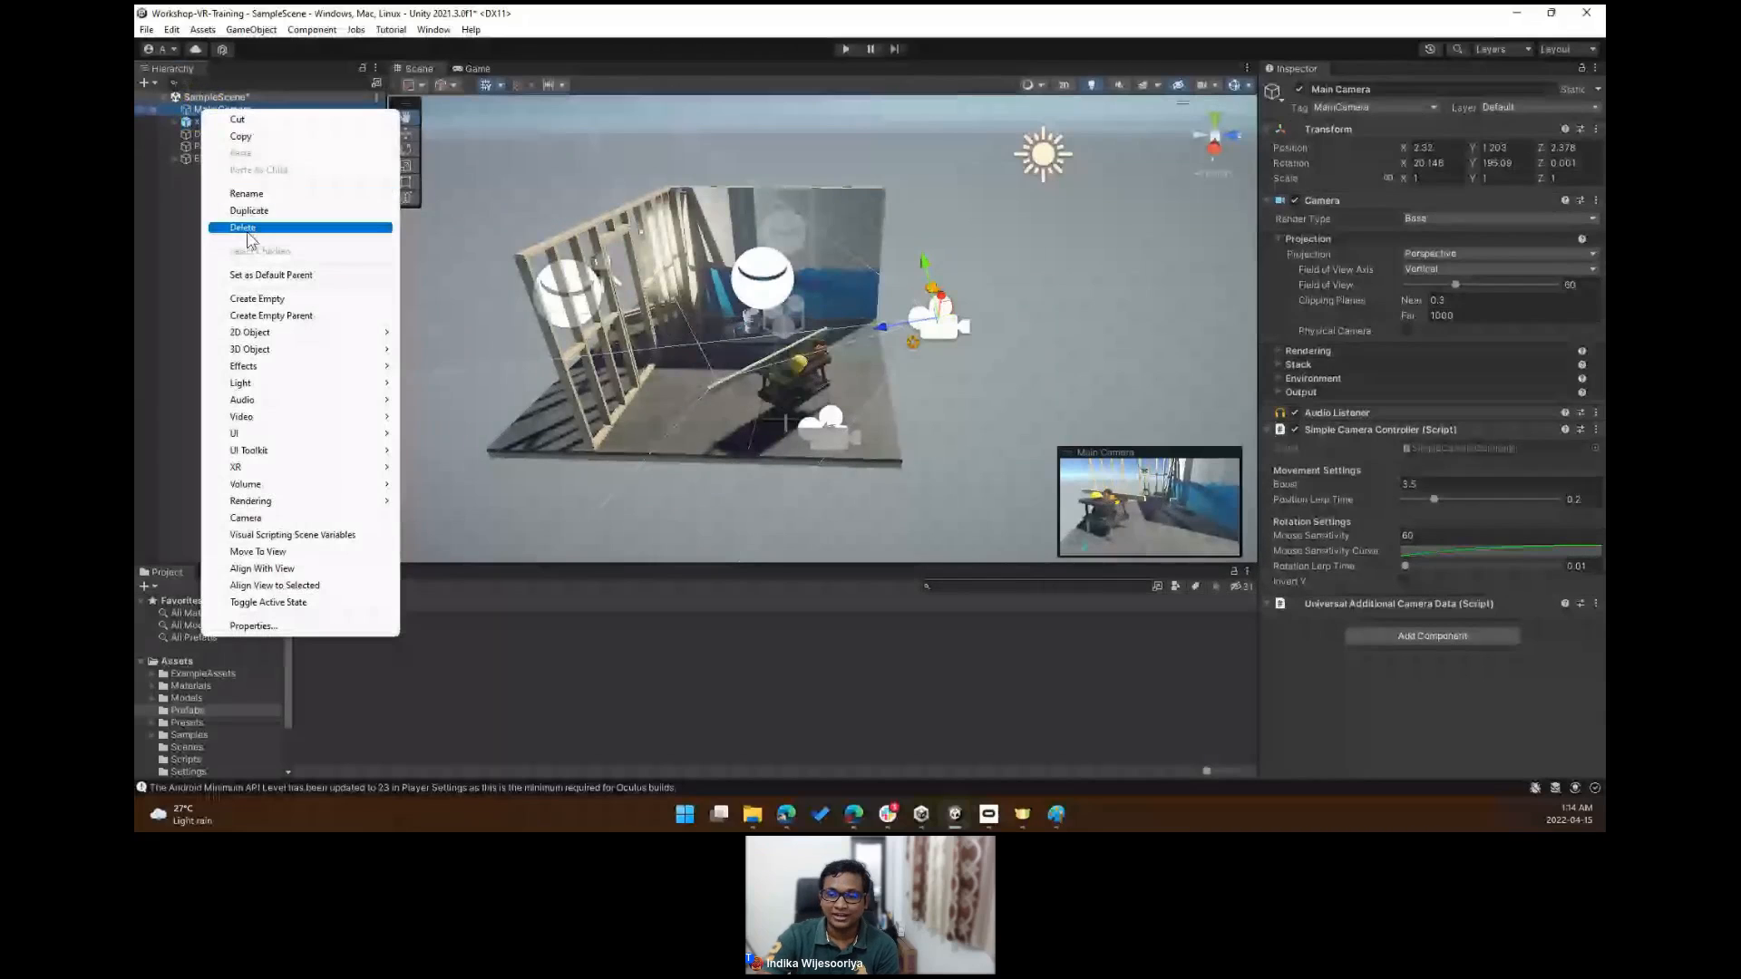
pyautogui.click(252, 229)
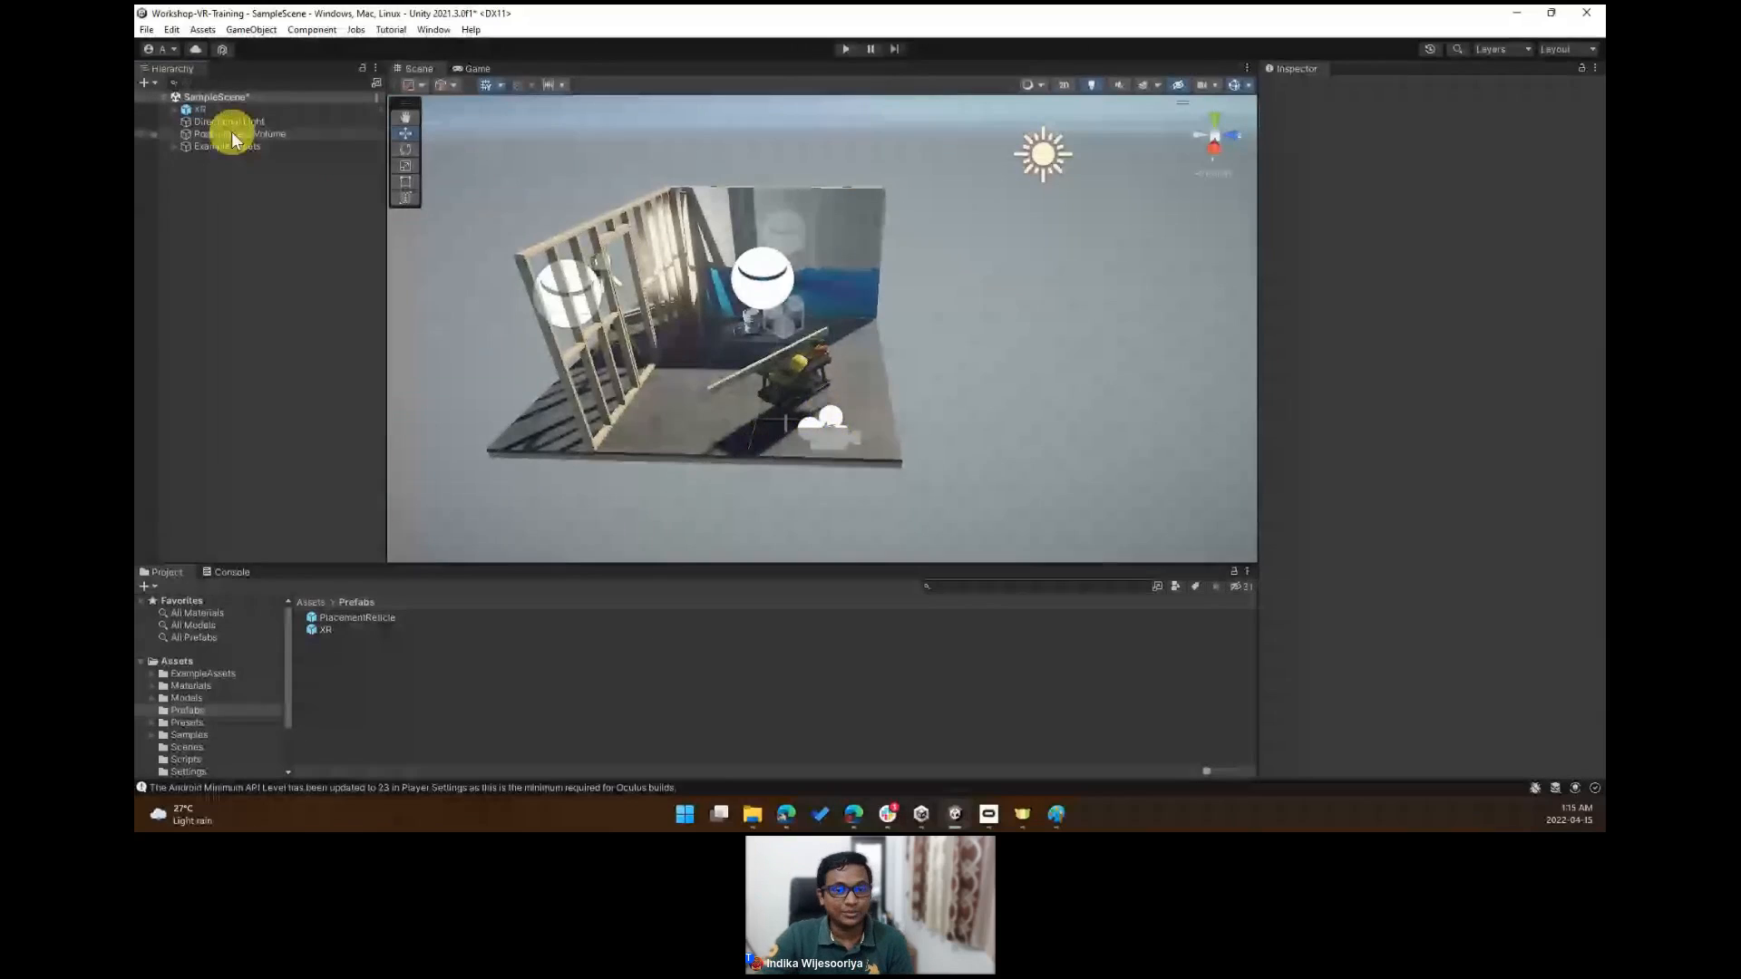
# - Expand the XR rig through XR Origin, Camera Offset and the Left and Right controllers, and inspect LeftHand Controller - Interaction
pyautogui.click(173, 109)
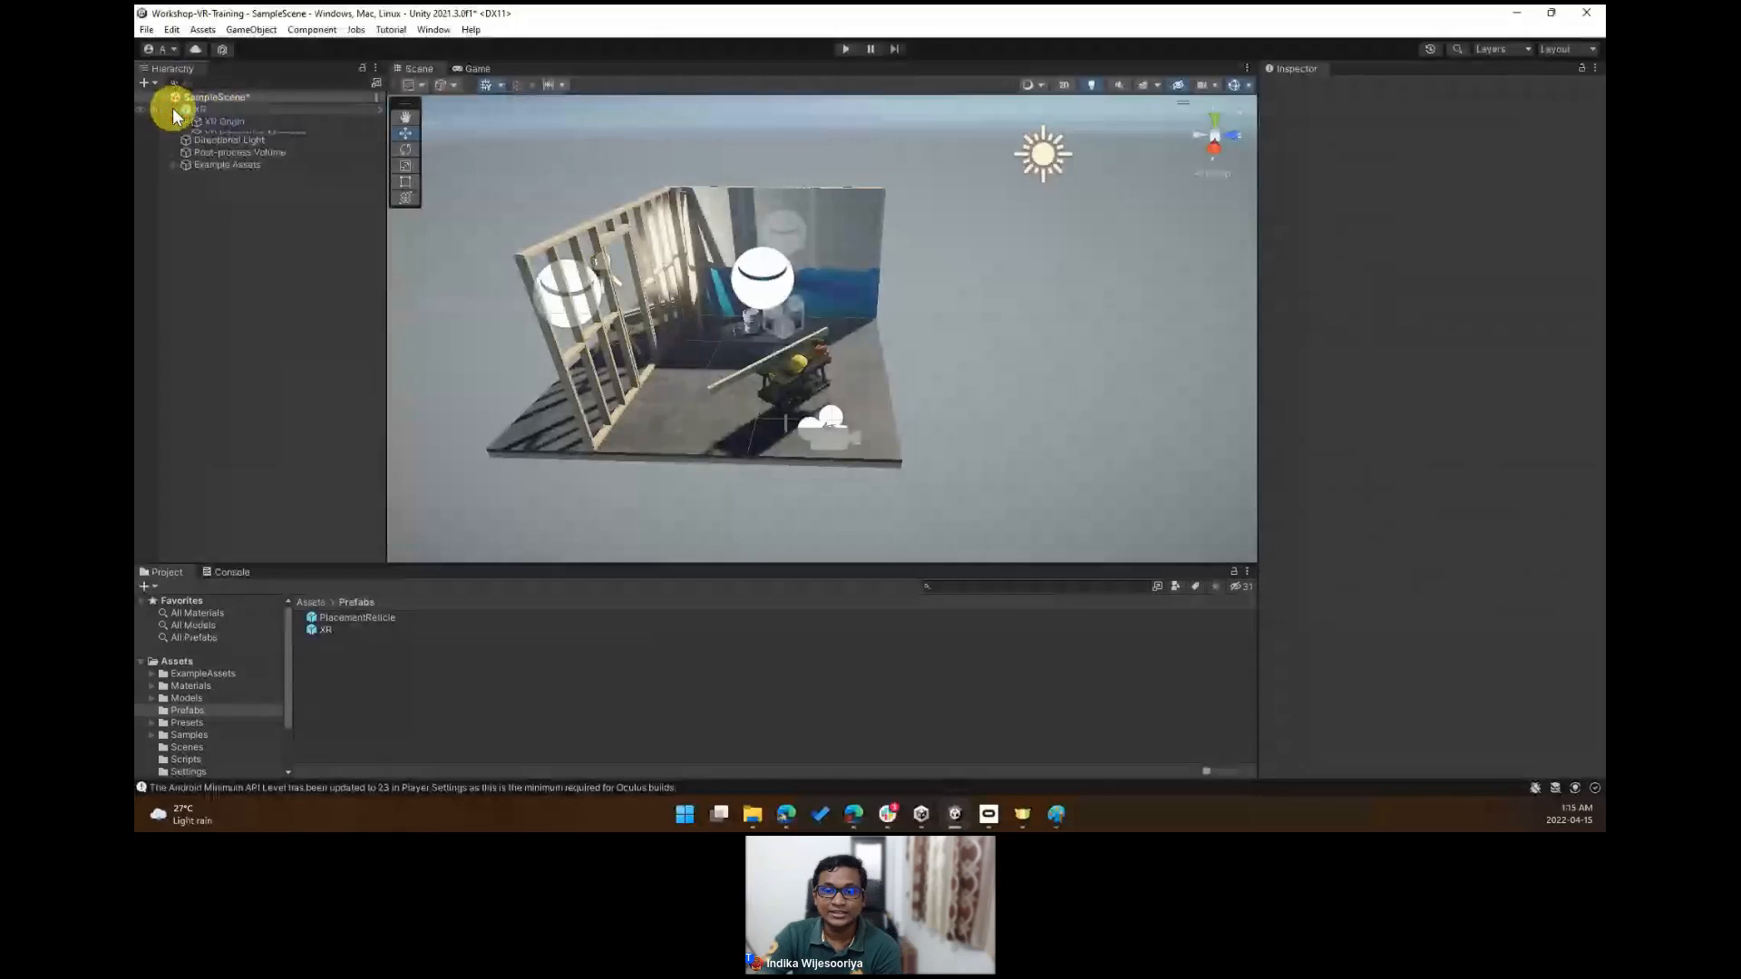
pyautogui.moveTo(387, 204); pyautogui.dragTo(453, 204)
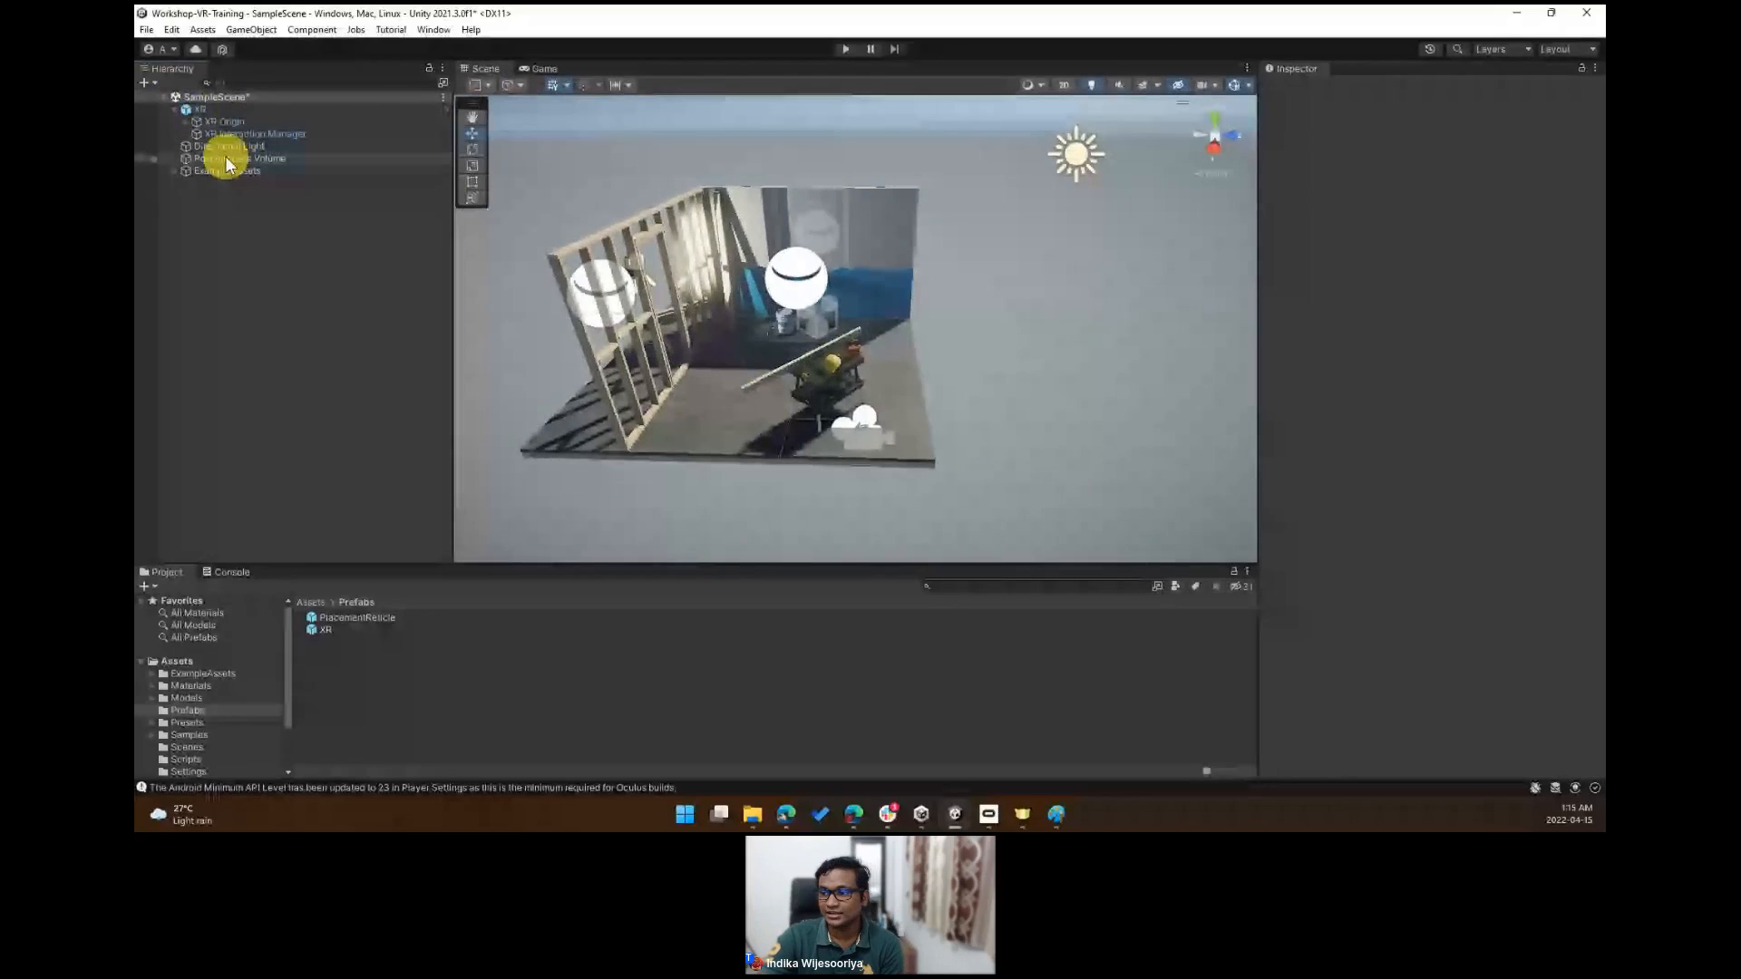
pyautogui.click(243, 122)
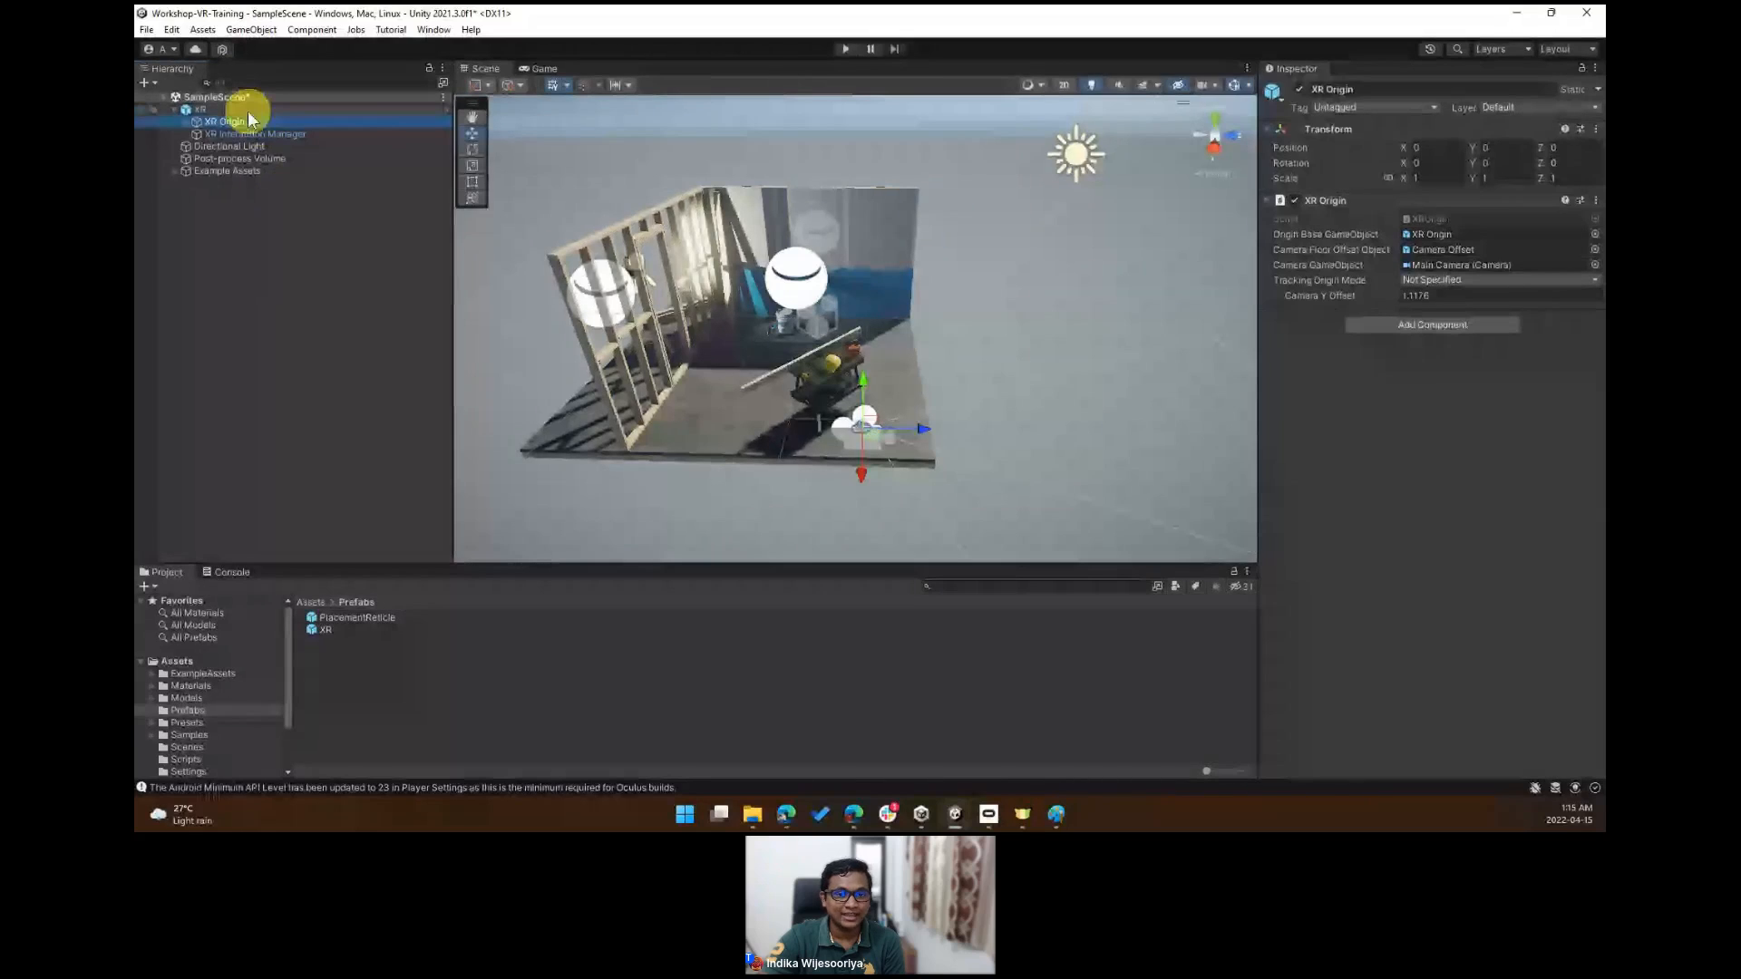
pyautogui.click(185, 121)
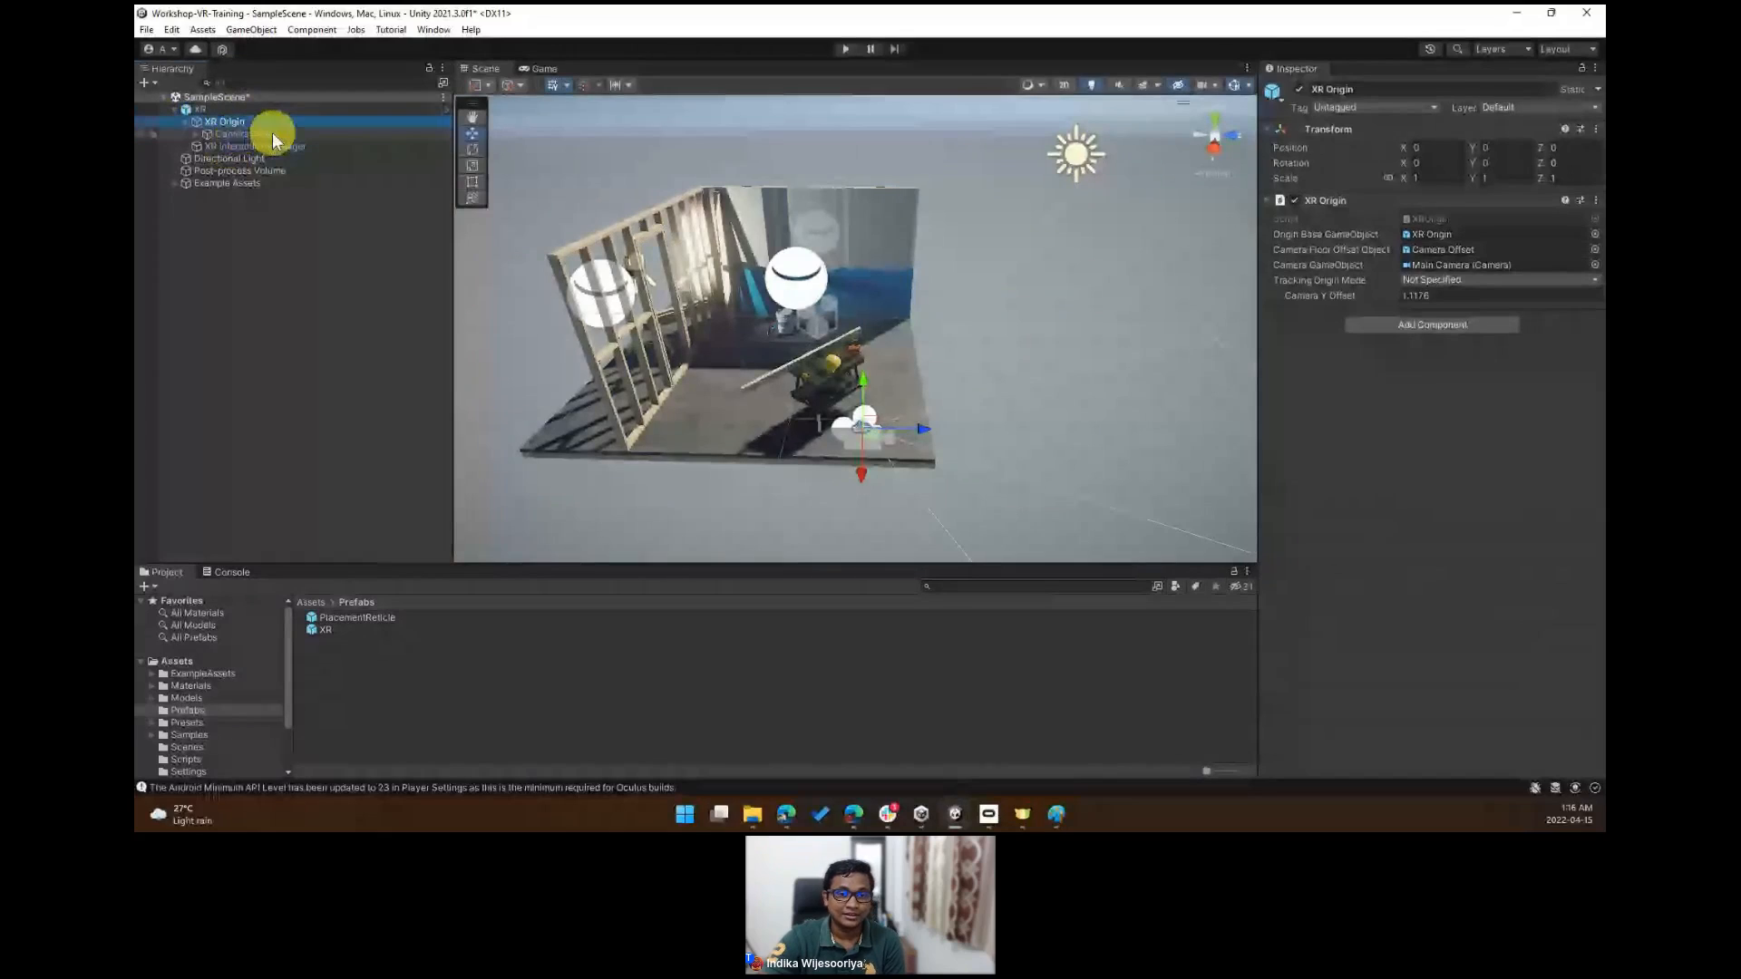
pyautogui.click(197, 133)
pyautogui.click(254, 147)
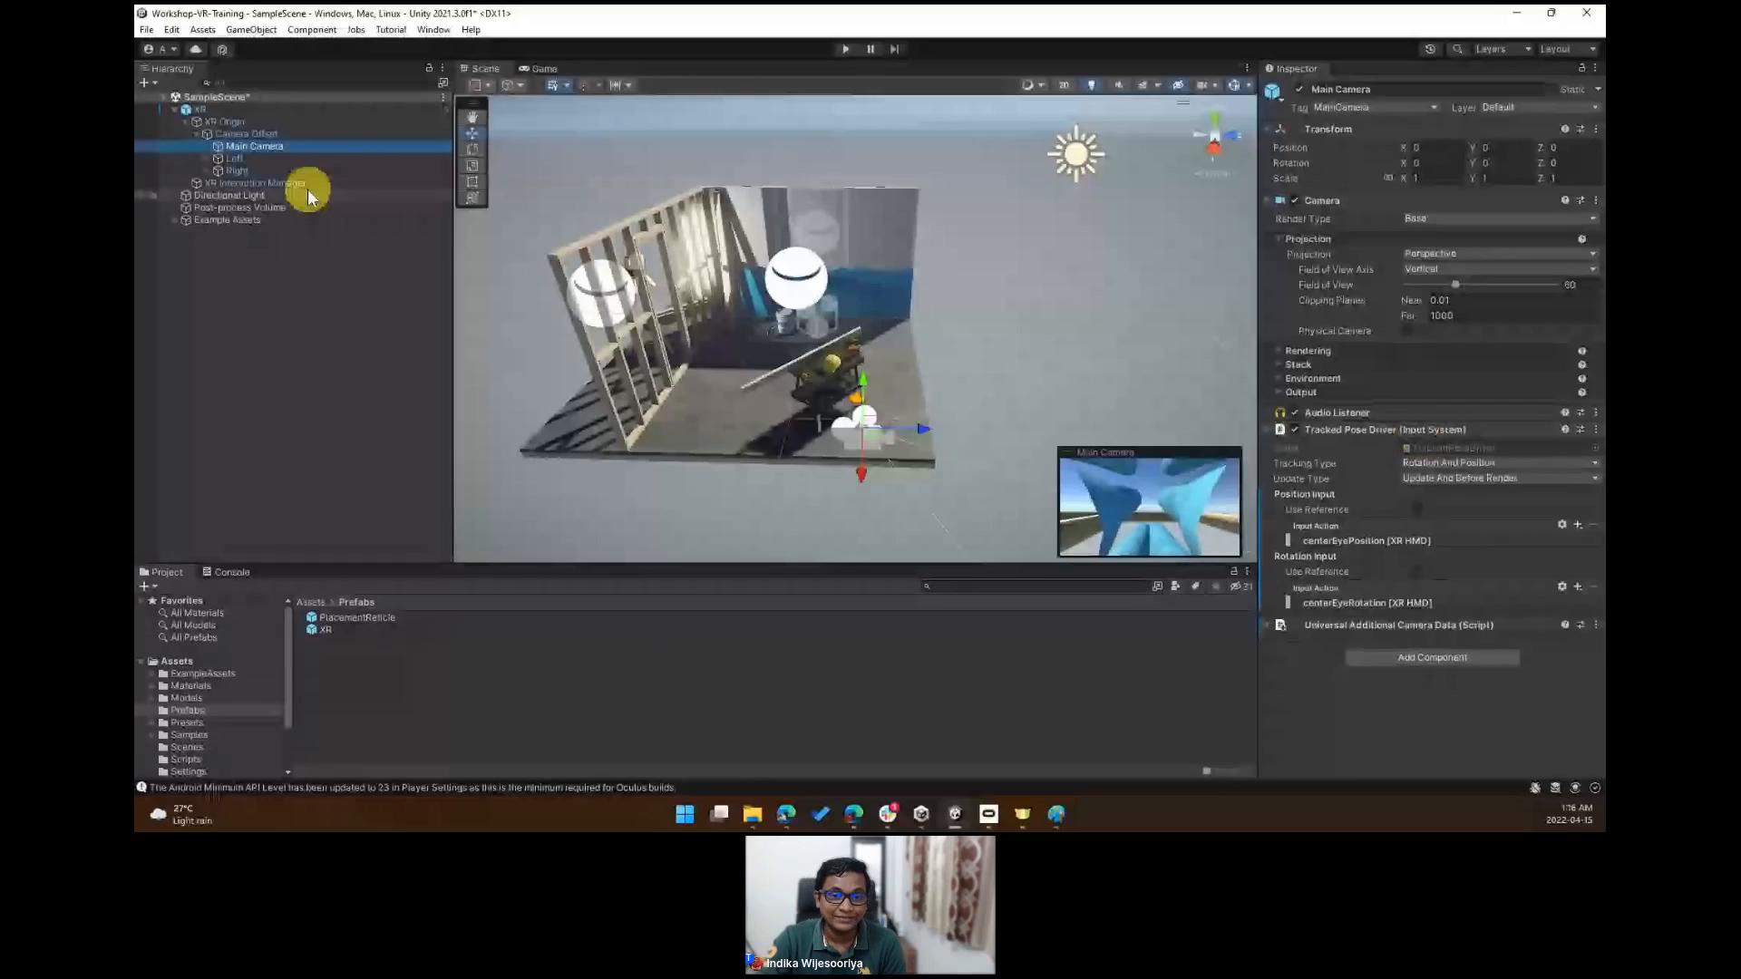
pyautogui.click(207, 159)
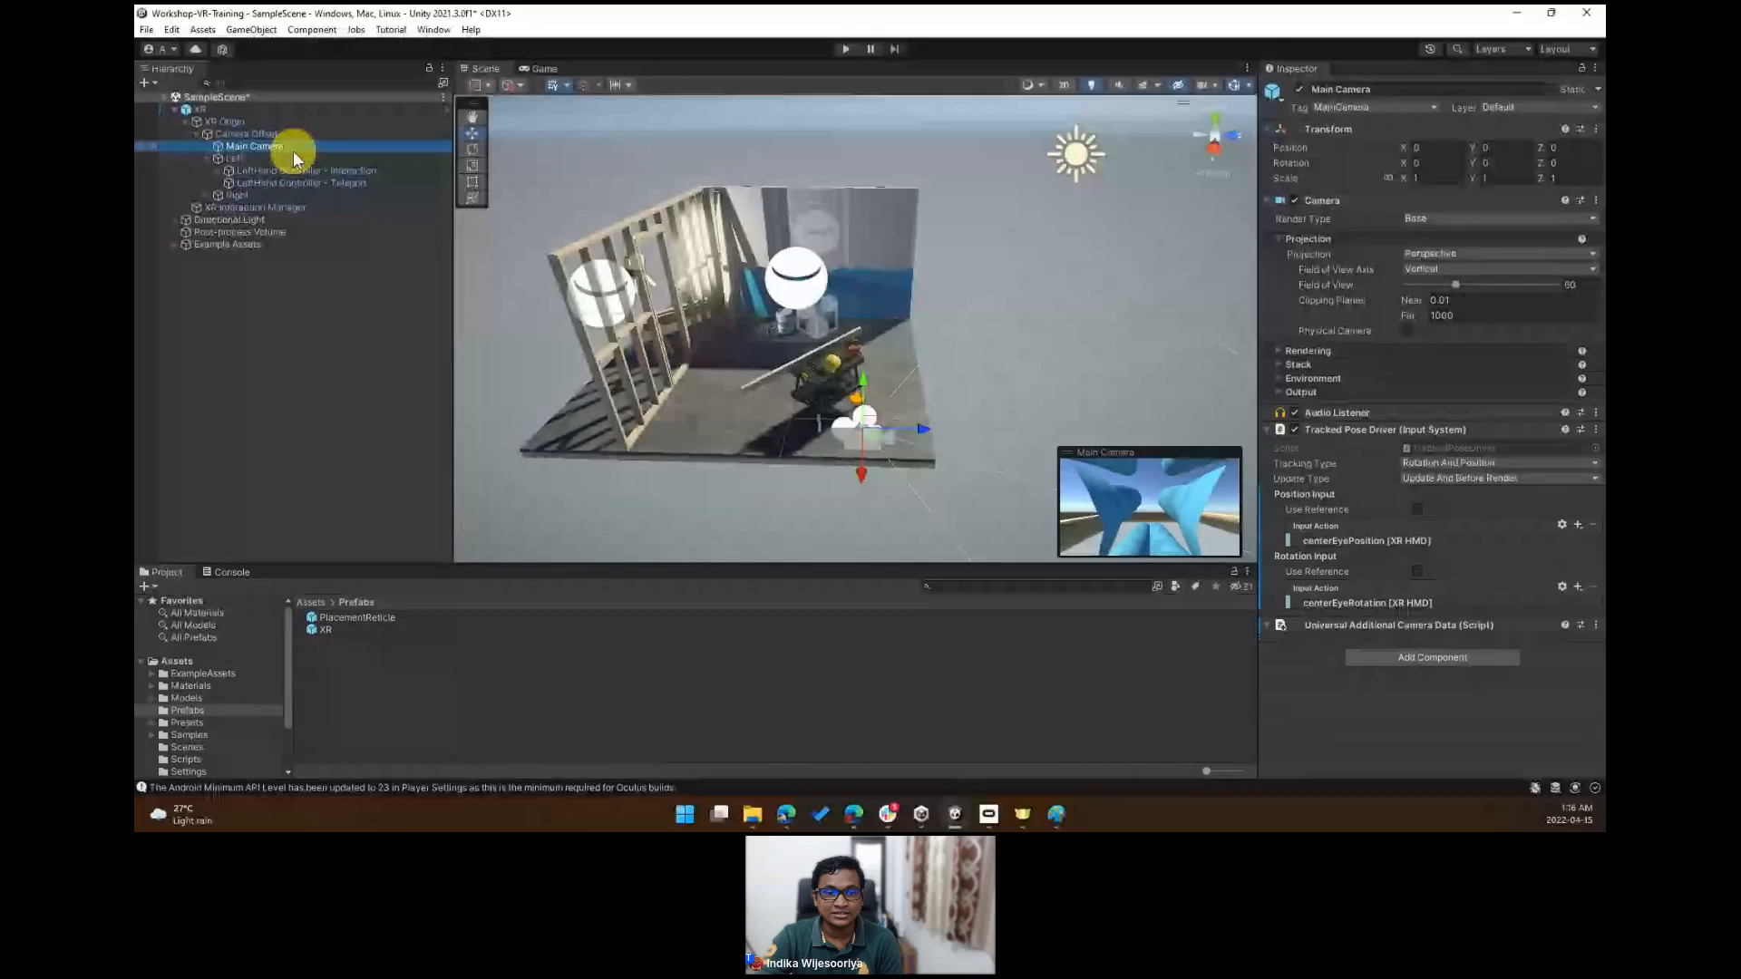
pyautogui.click(313, 170)
pyautogui.click(208, 195)
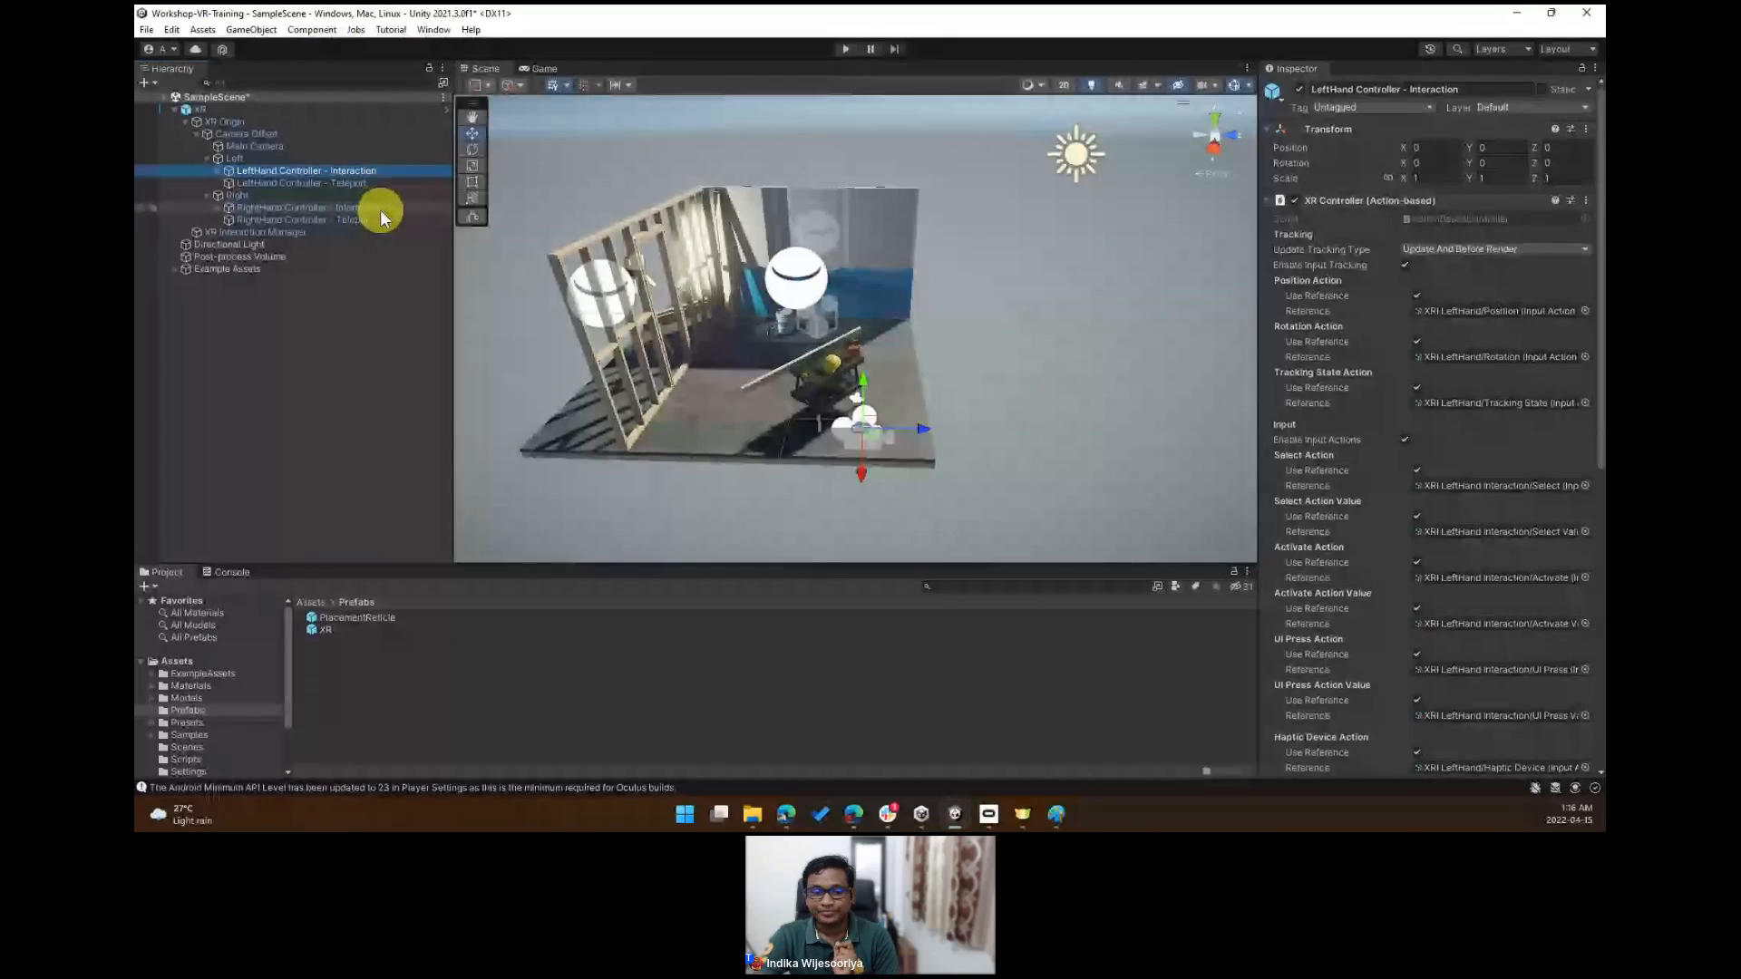
# - Inspect the interactor components of the left and right hand Interaction and Teleport controllers
pyautogui.click(1604, 228)
pyautogui.moveTo(1604, 228); pyautogui.dragTo(1500, 556)
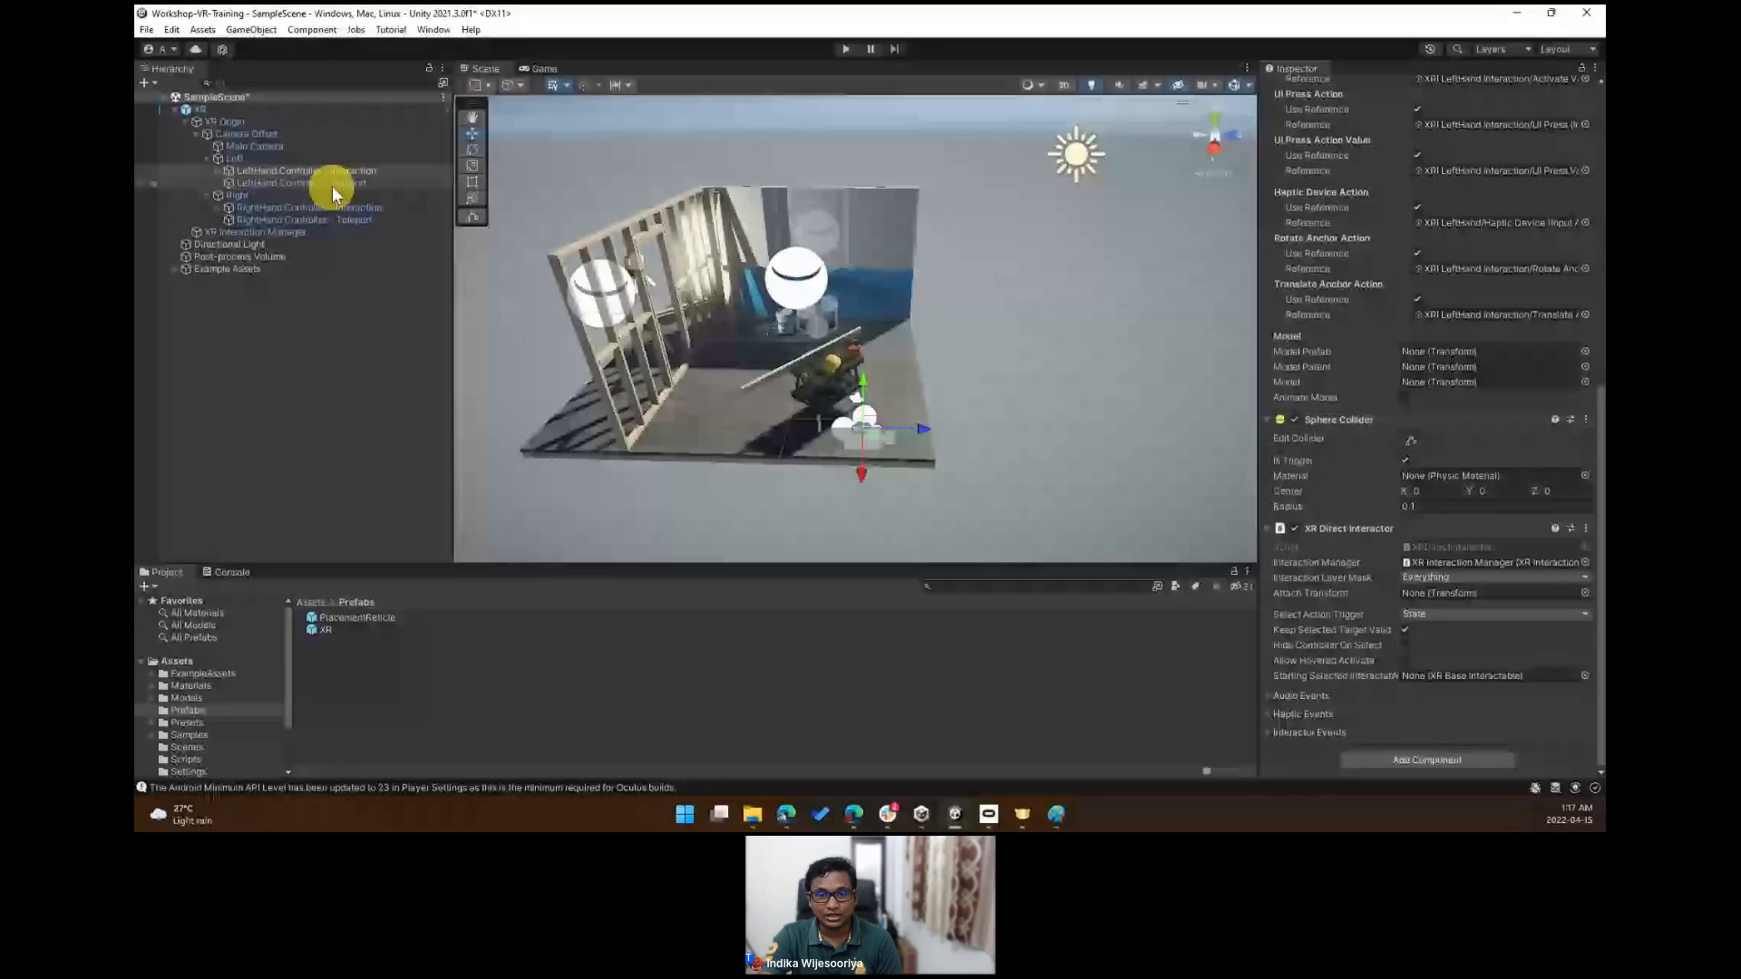
pyautogui.click(308, 219)
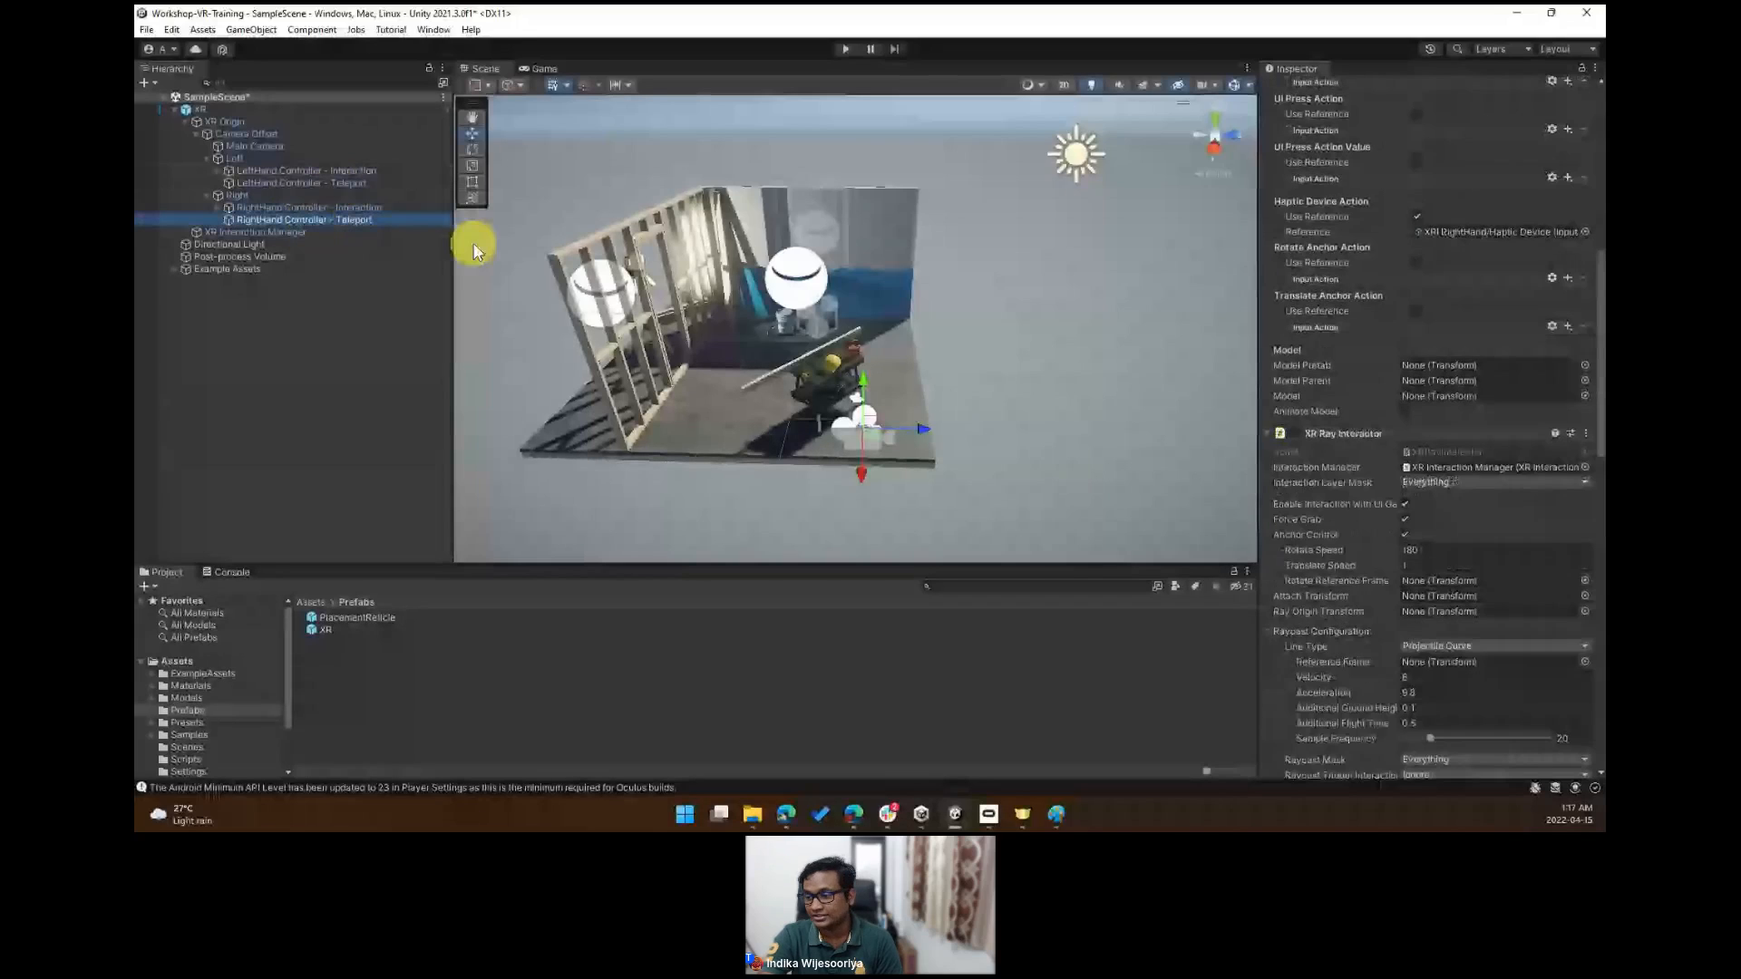
pyautogui.click(390, 209)
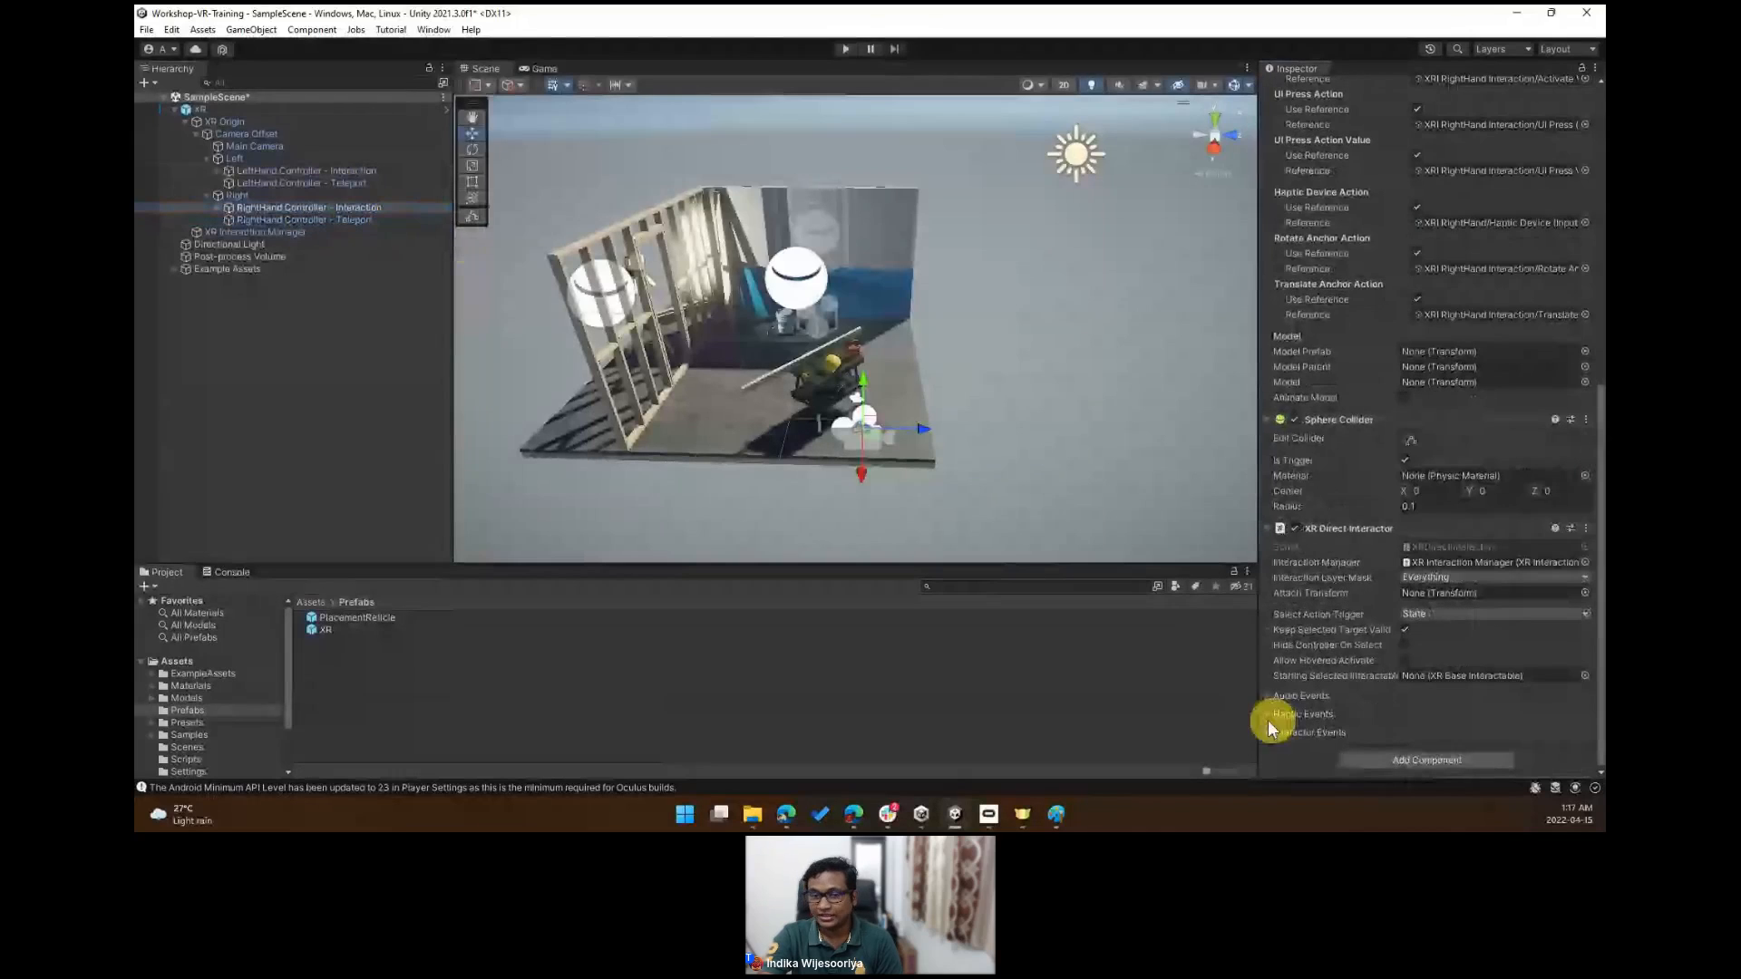
pyautogui.click(1231, 569)
pyautogui.click(342, 208)
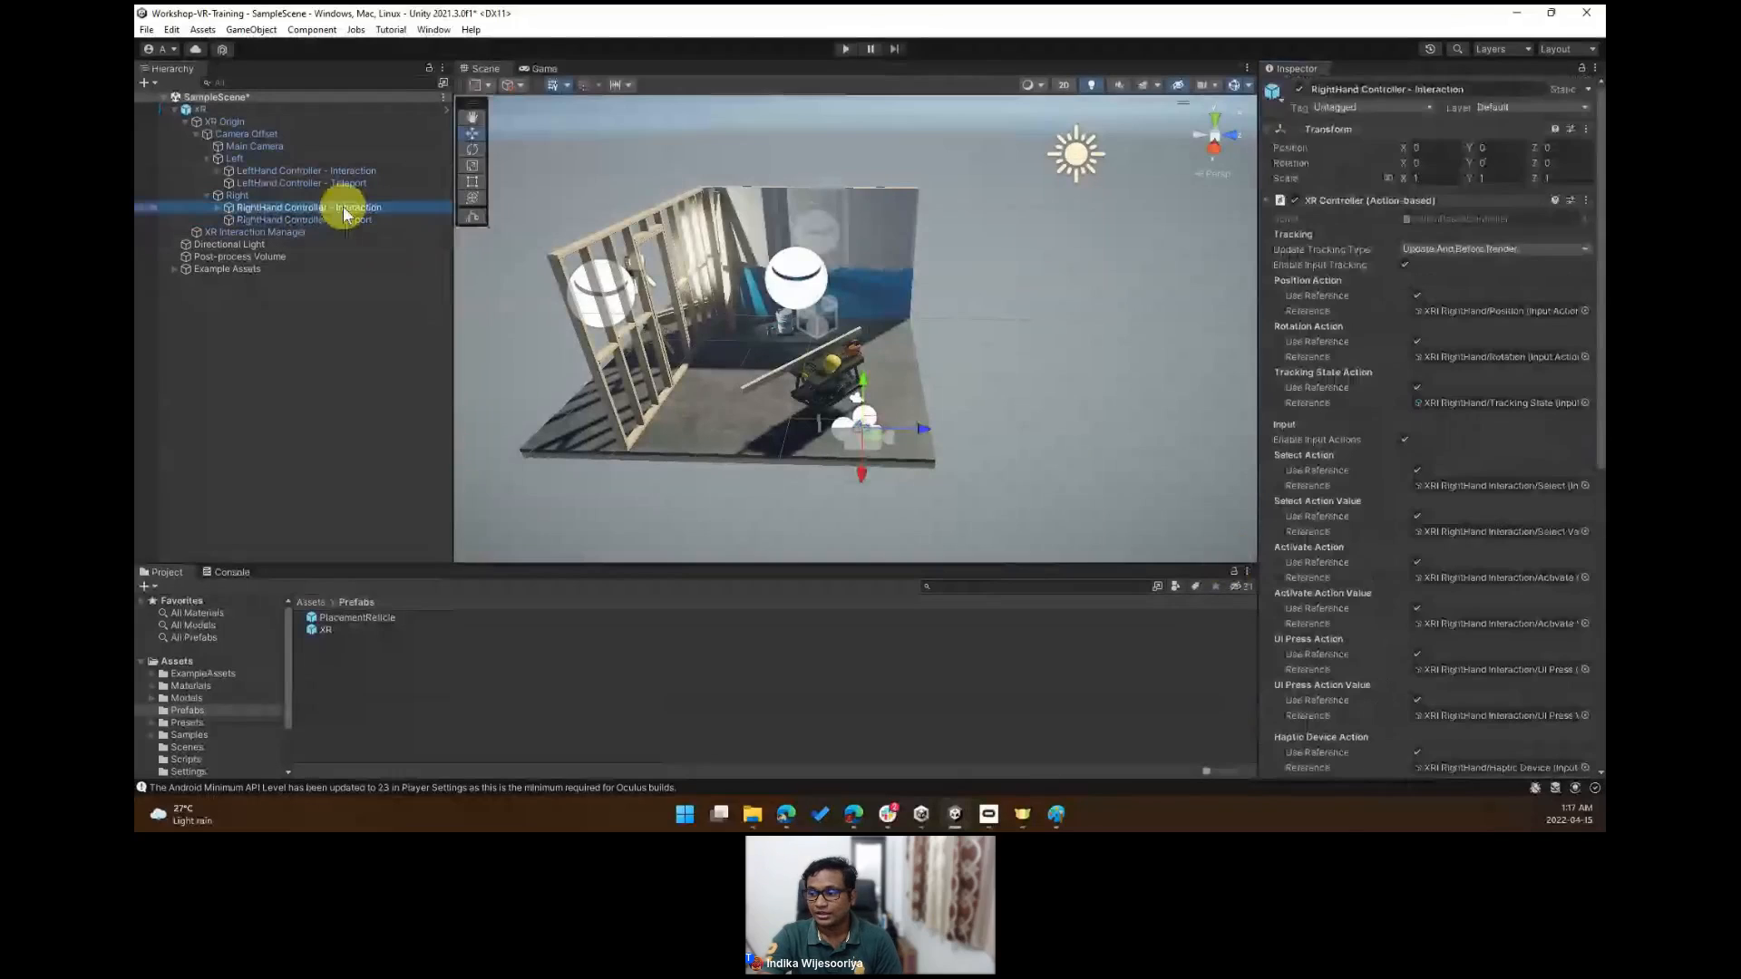
pyautogui.scroll(-5, 1567, 691)
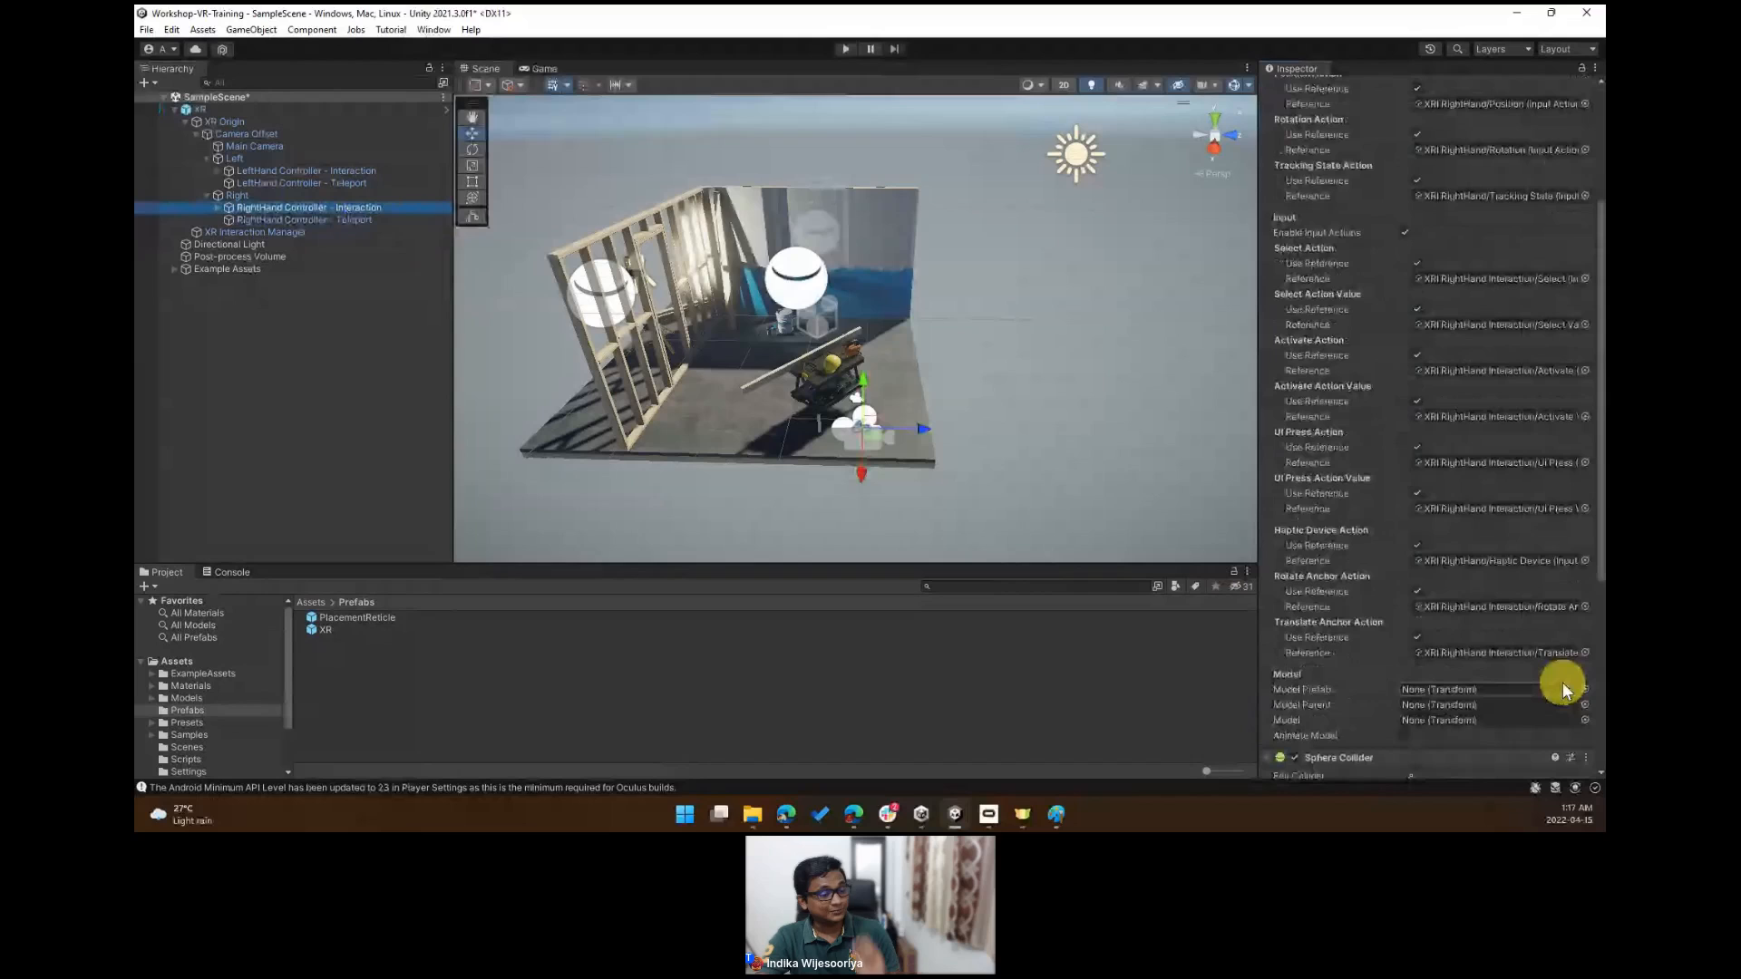
pyautogui.scroll(-3, 1560, 676)
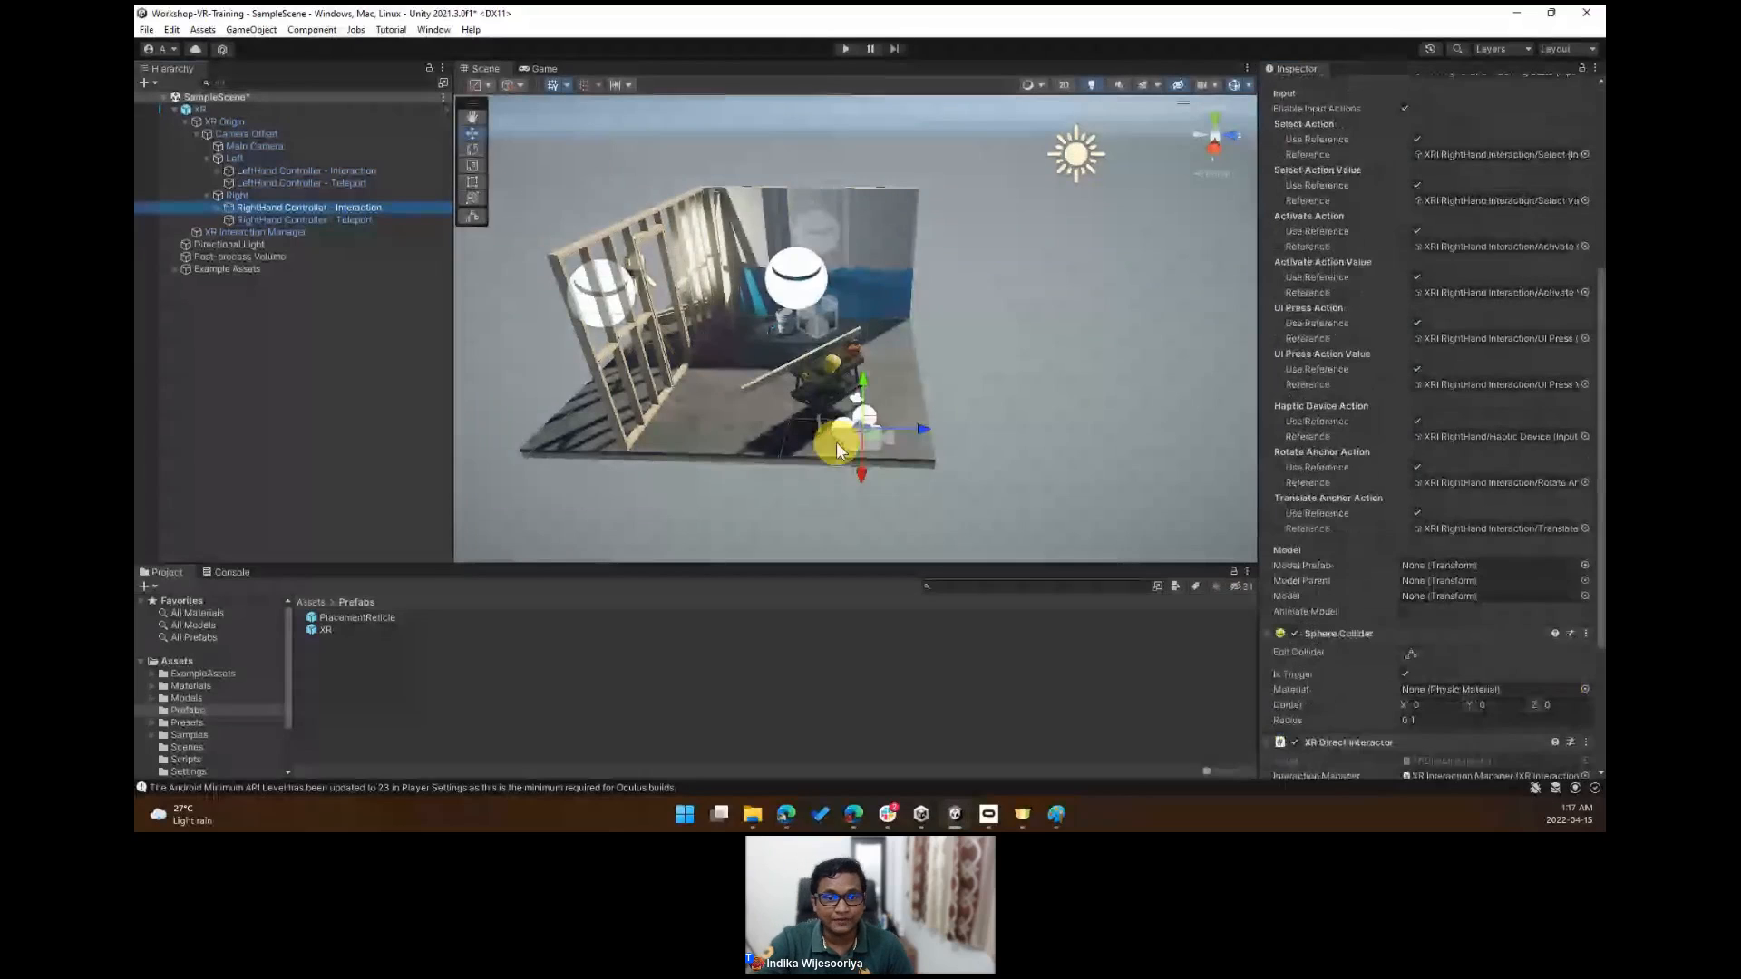
# - Select the XR root object and frame it in the scene view
pyautogui.click(204, 113)
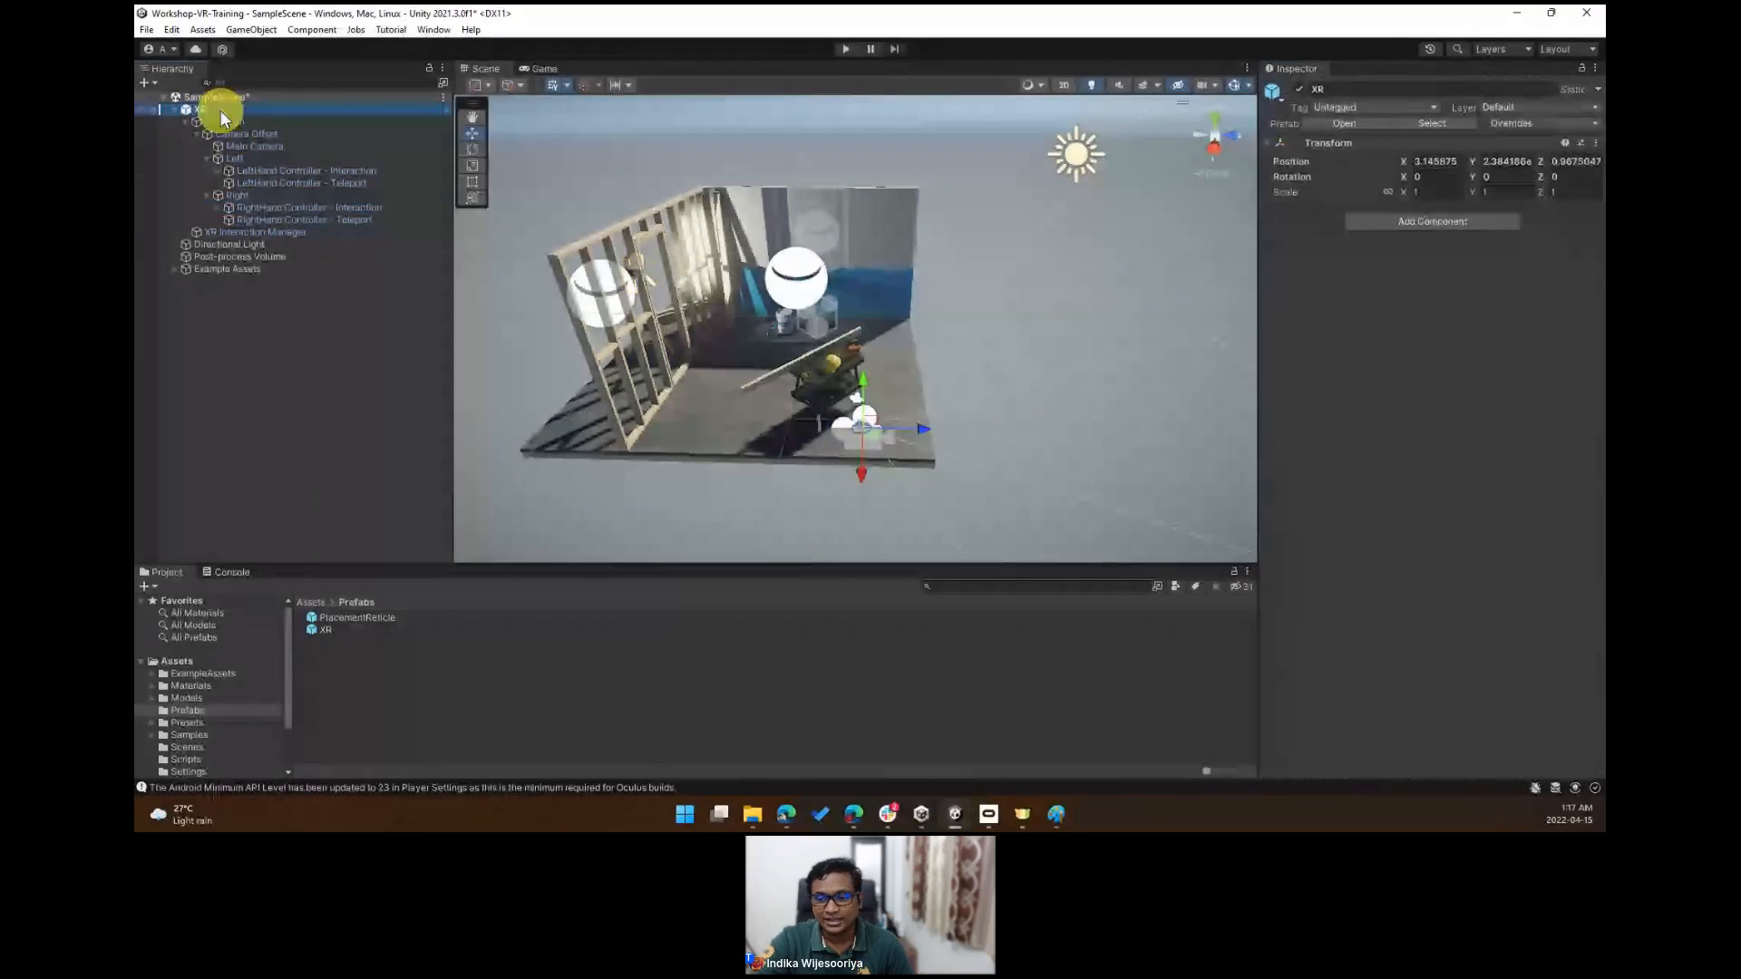
pyautogui.moveTo(707, 313); pyautogui.dragTo(859, 389, button='right')
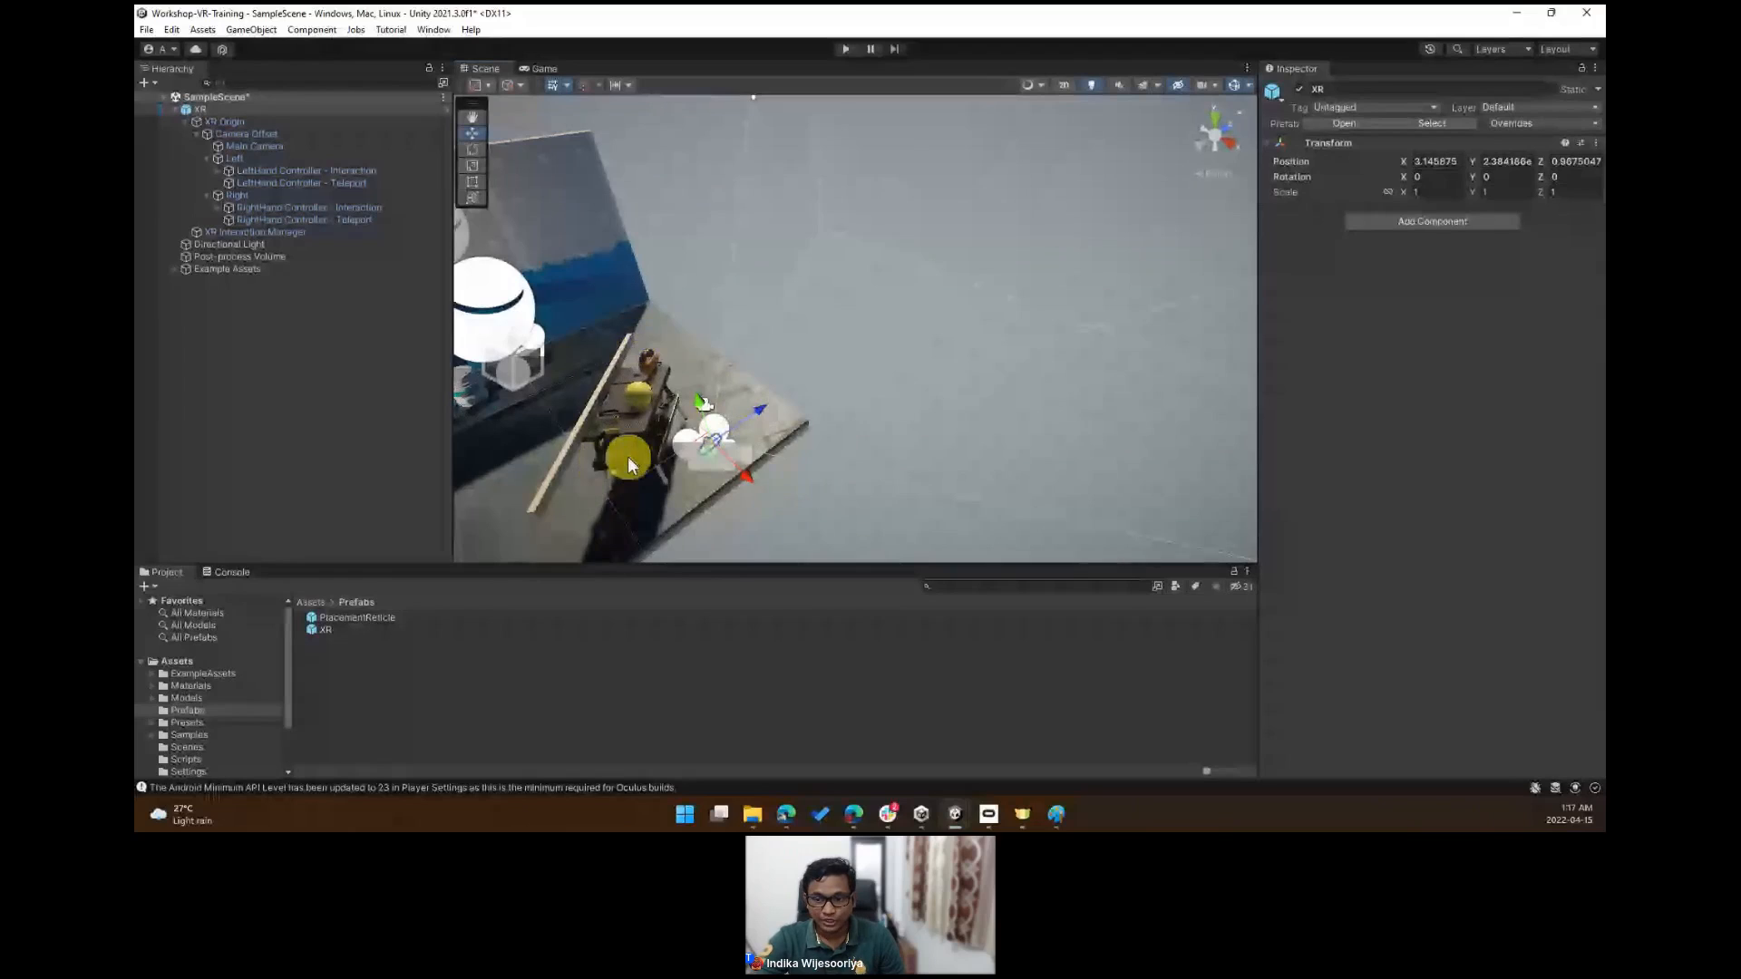
pyautogui.keyDown('alt'); pyautogui.moveTo(627, 456); pyautogui.dragTo(856, 404); pyautogui.keyUp('alt')
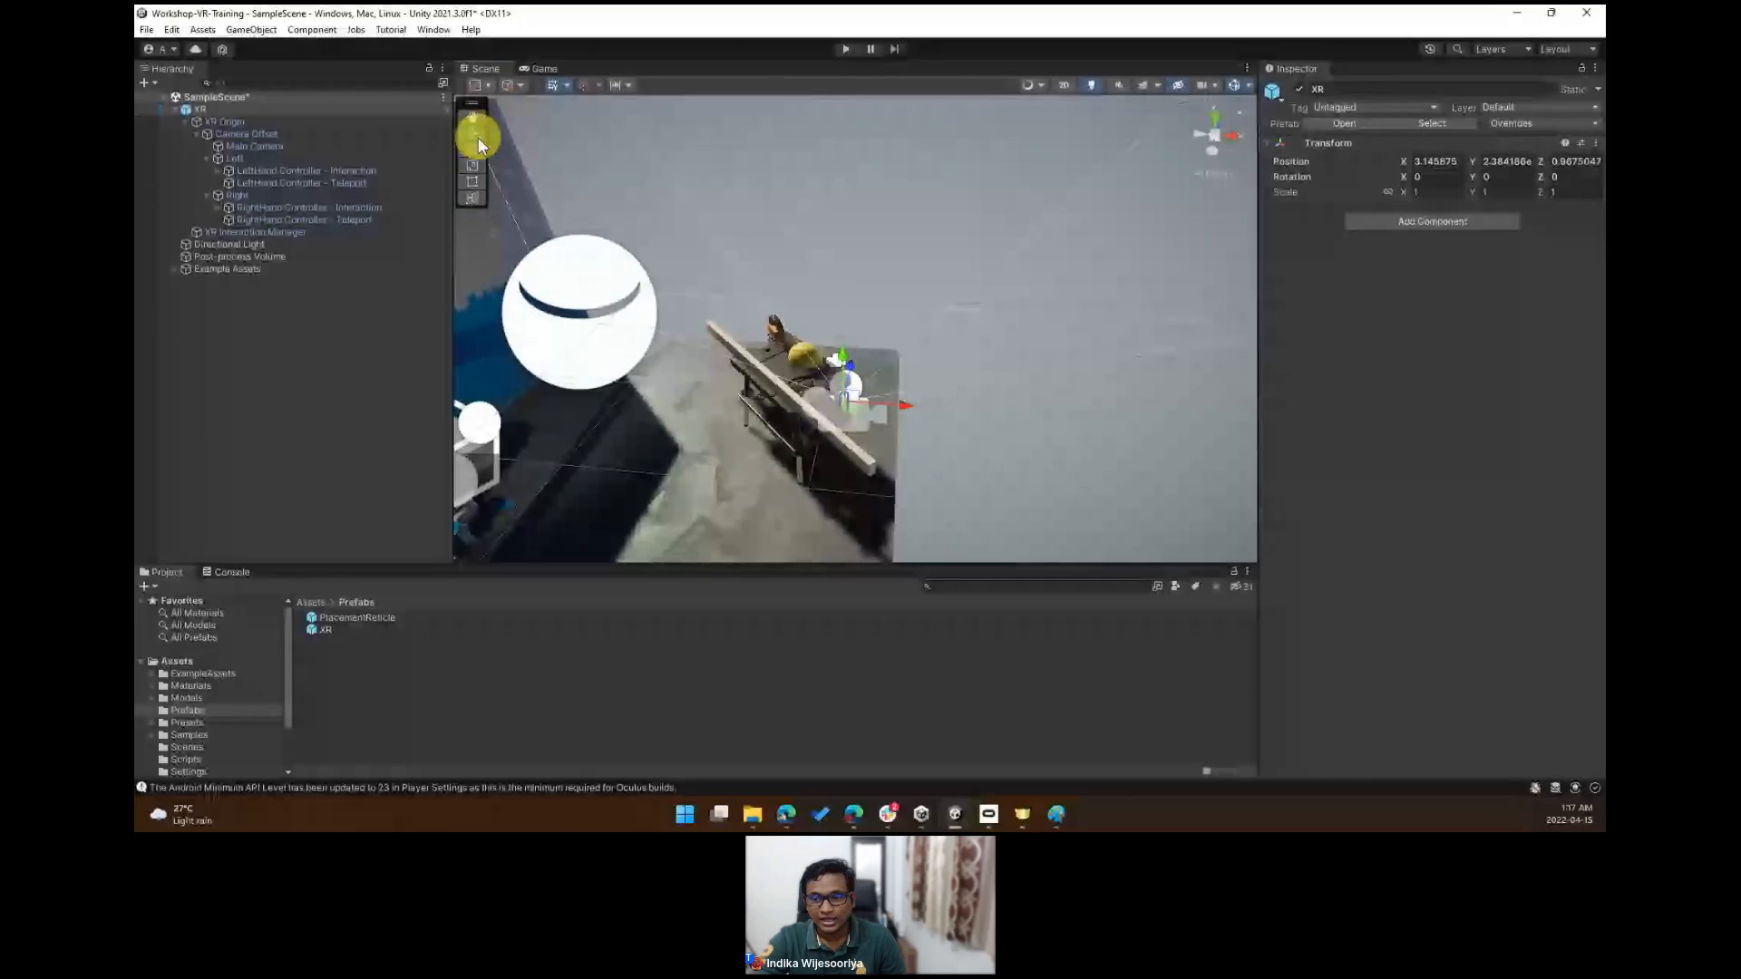
pyautogui.moveTo(934, 323)
pyautogui.keyDown('alt'); pyautogui.mouseDown()
pyautogui.moveTo(756, 388)
pyautogui.moveTo(819, 404)
pyautogui.moveTo(649, 388)
pyautogui.moveTo(487, 295)
pyautogui.moveTo(957, 349)
pyautogui.moveTo(967, 367)
pyautogui.mouseUp(); pyautogui.keyUp('alt')
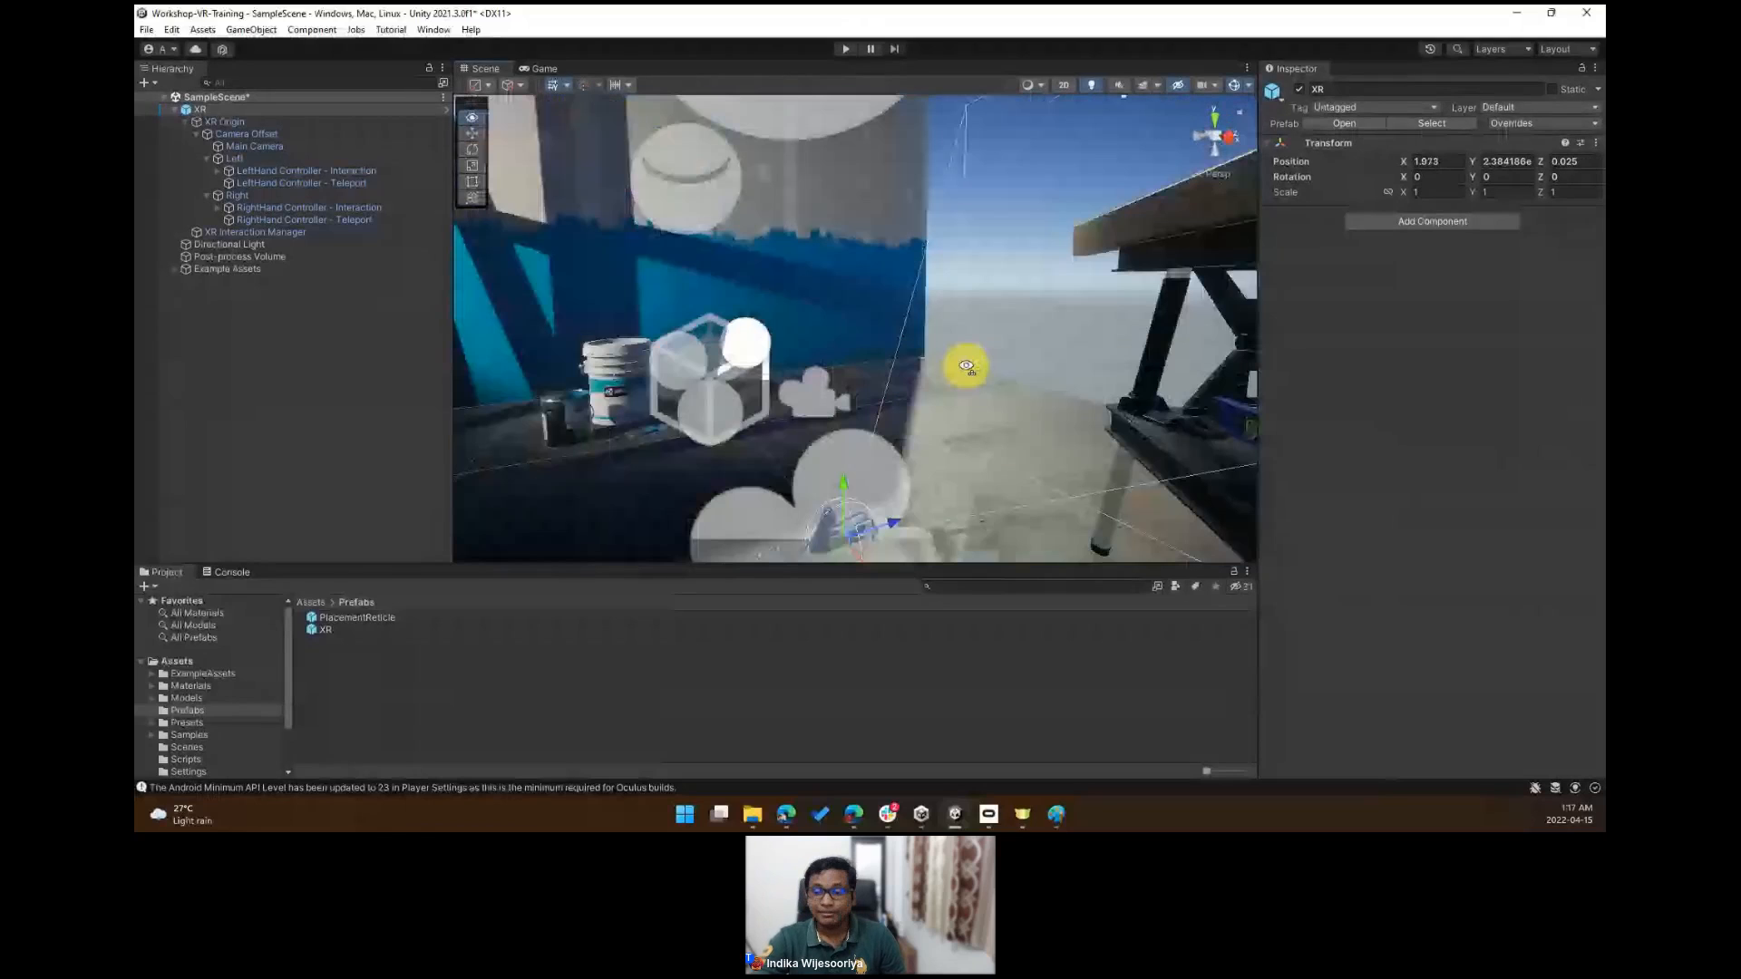
pyautogui.press('q')
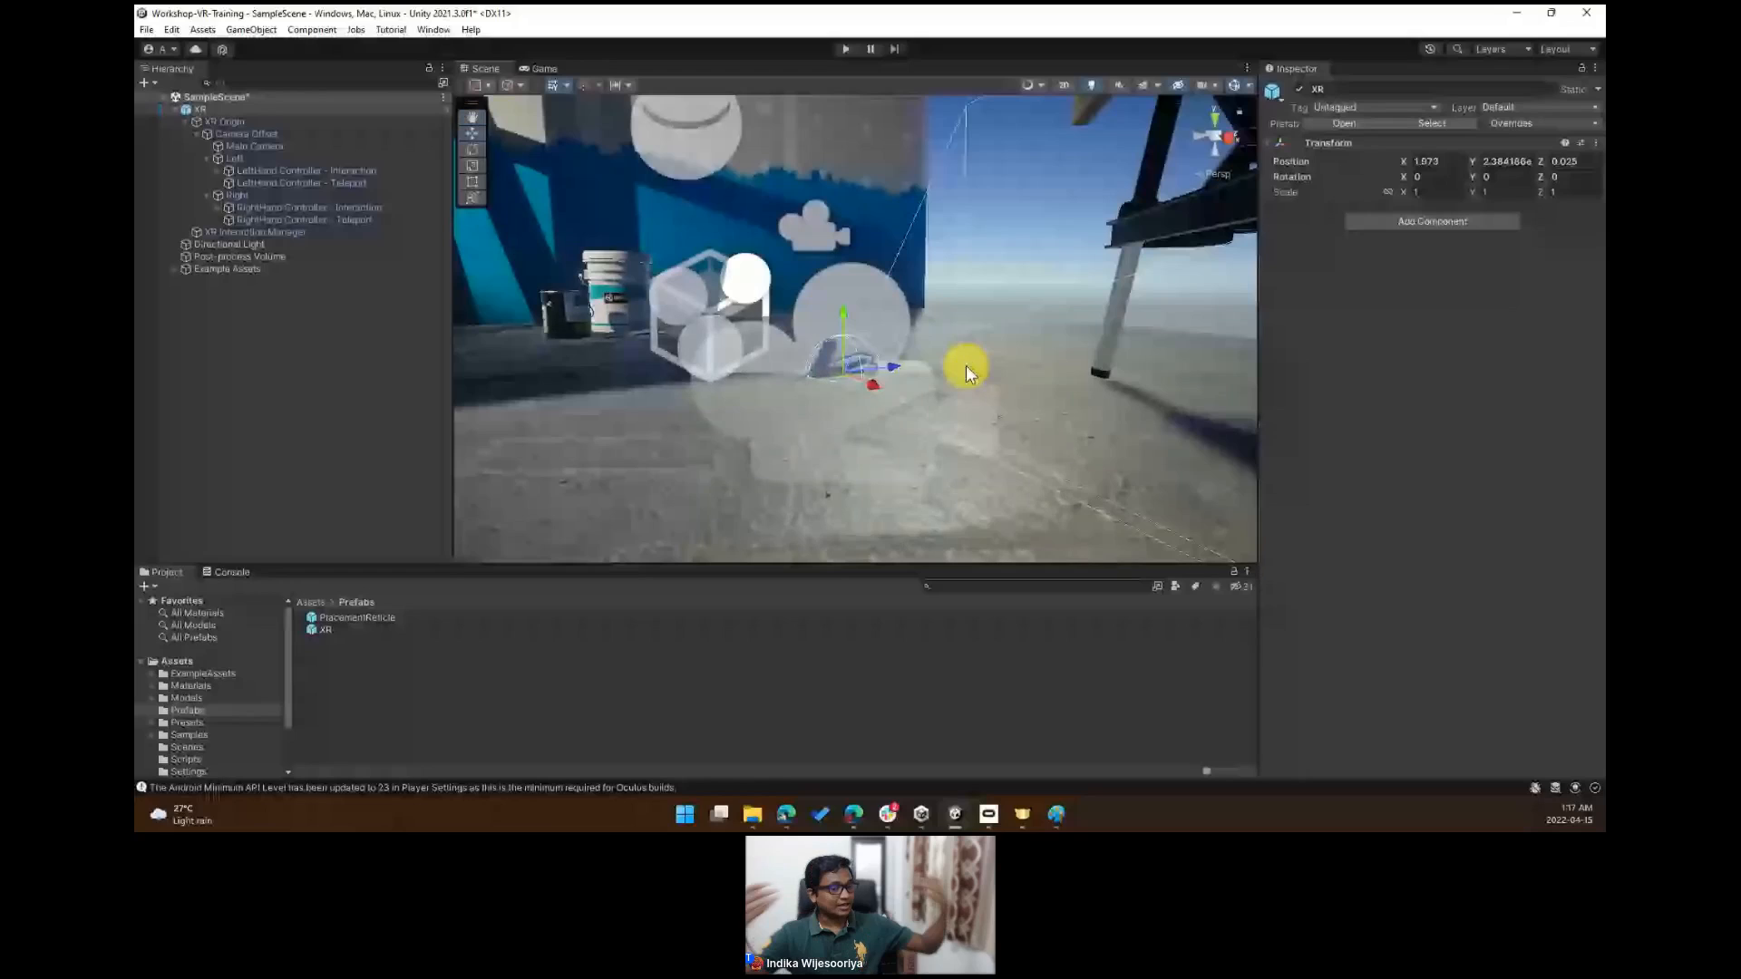
pyautogui.press('f')
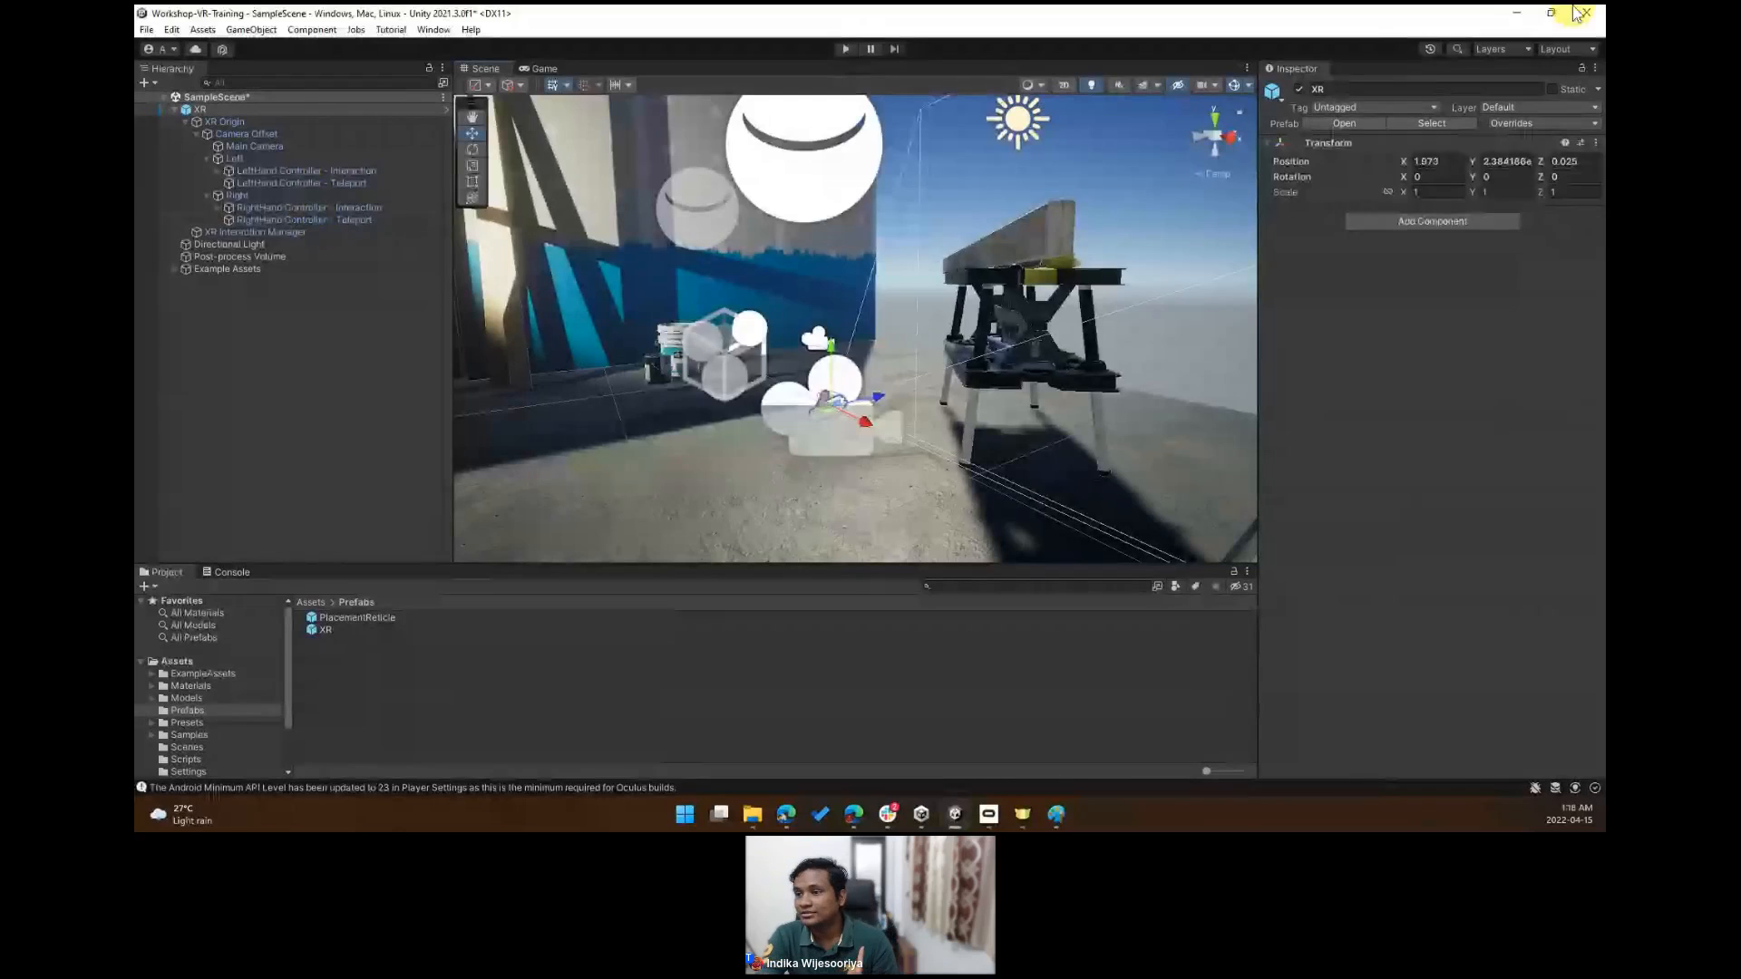
pyautogui.click(1519, 11)
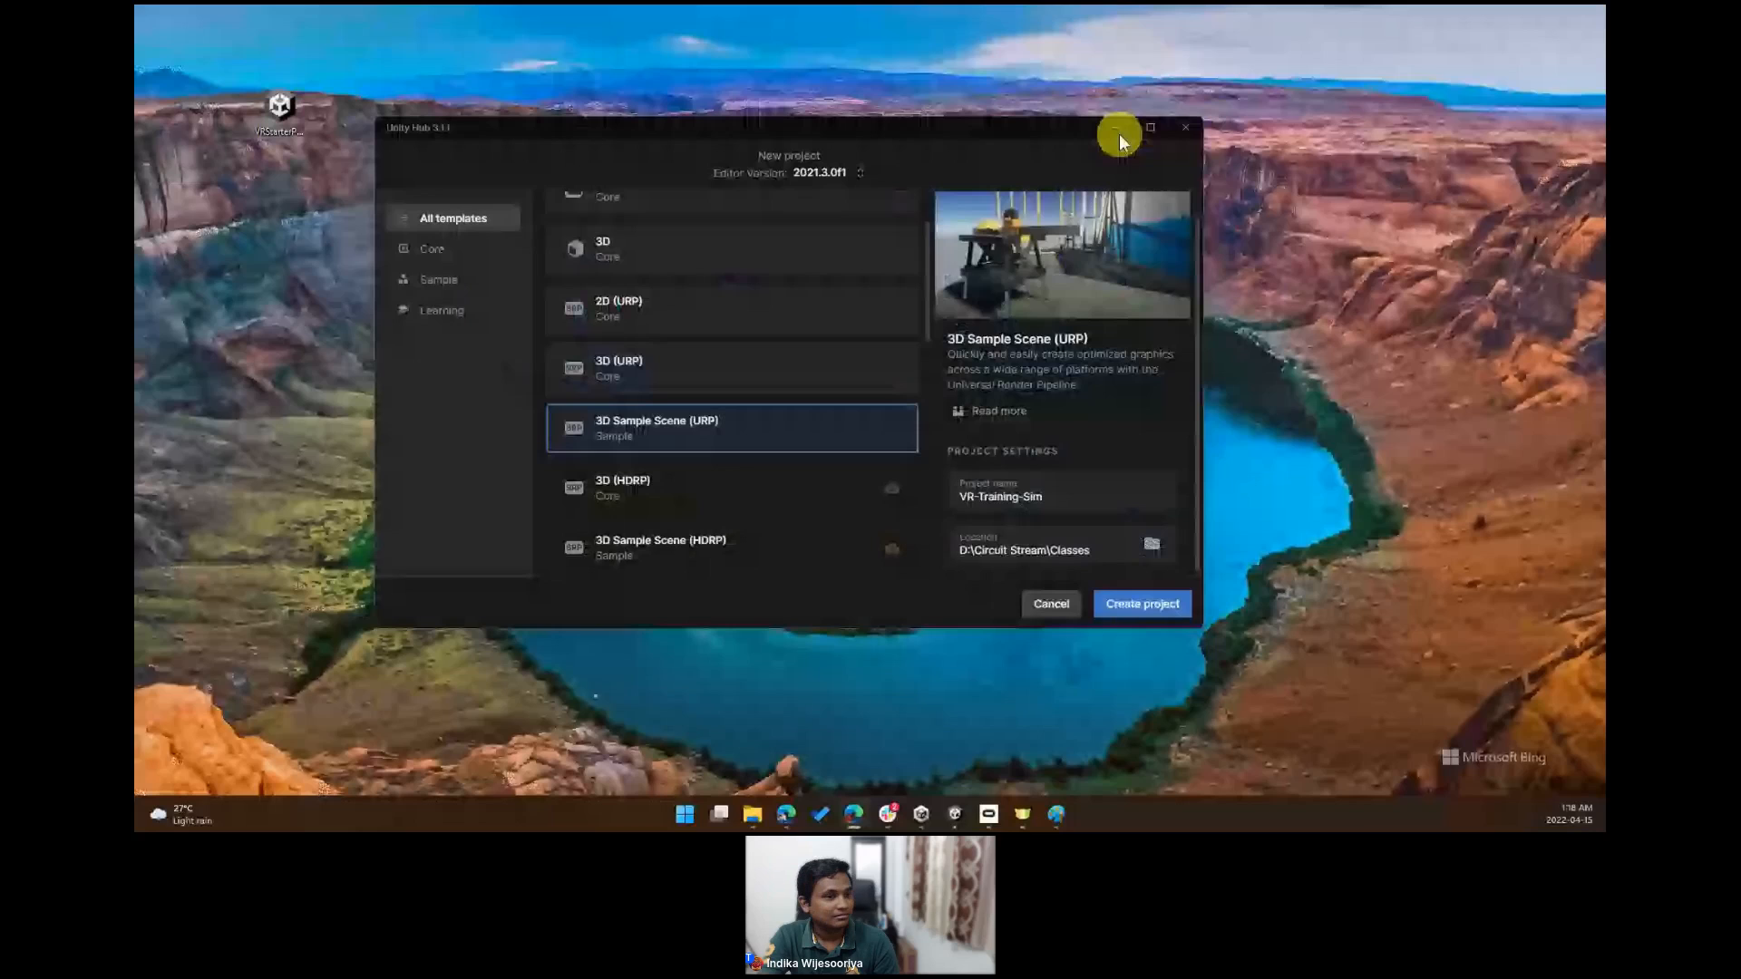
pyautogui.click(1119, 133)
pyautogui.rightClick(952, 124)
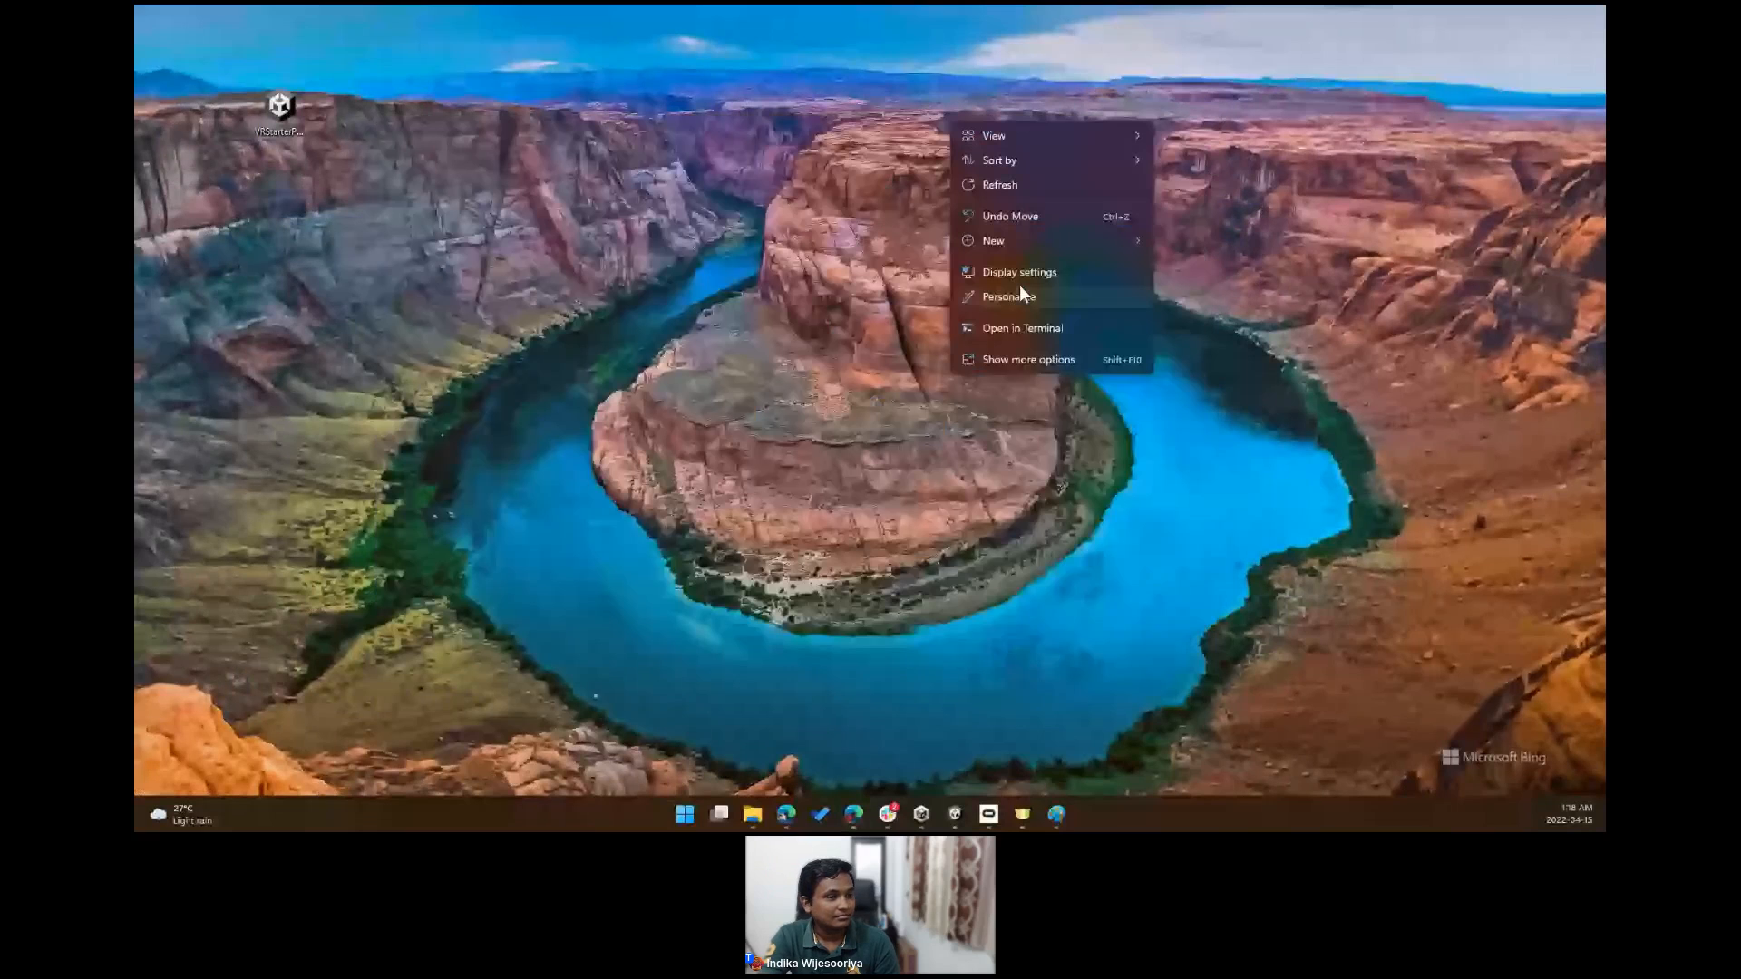
pyautogui.click(1019, 288)
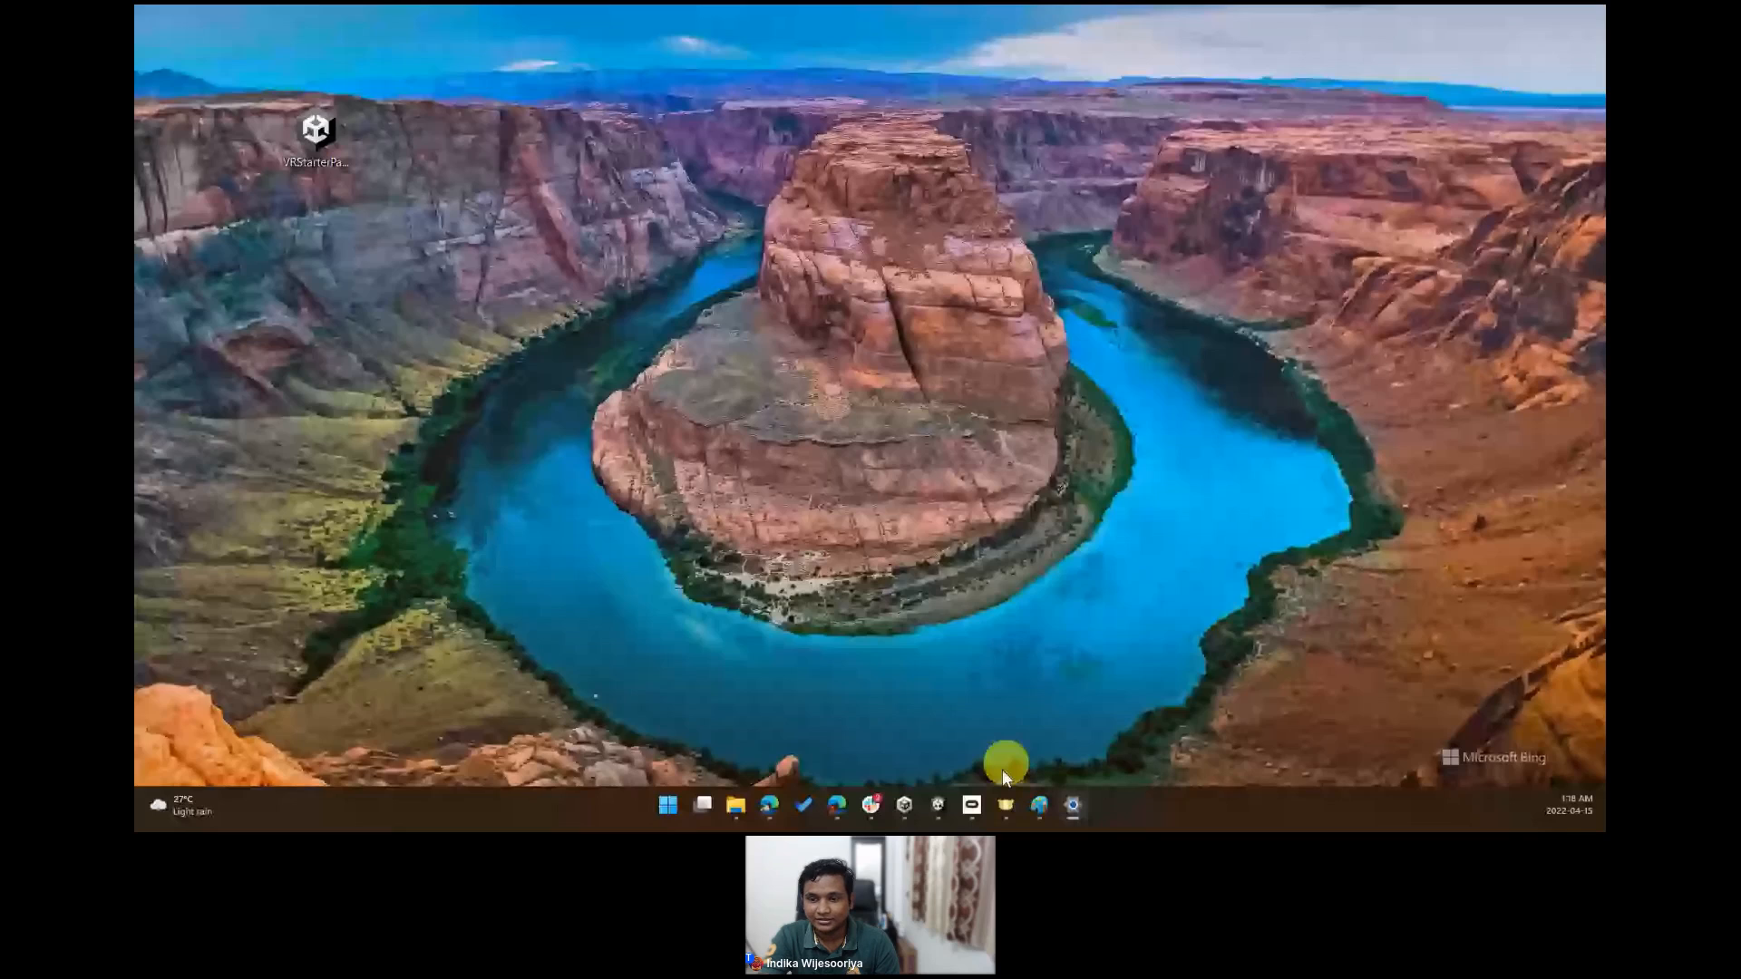
pyautogui.click(938, 805)
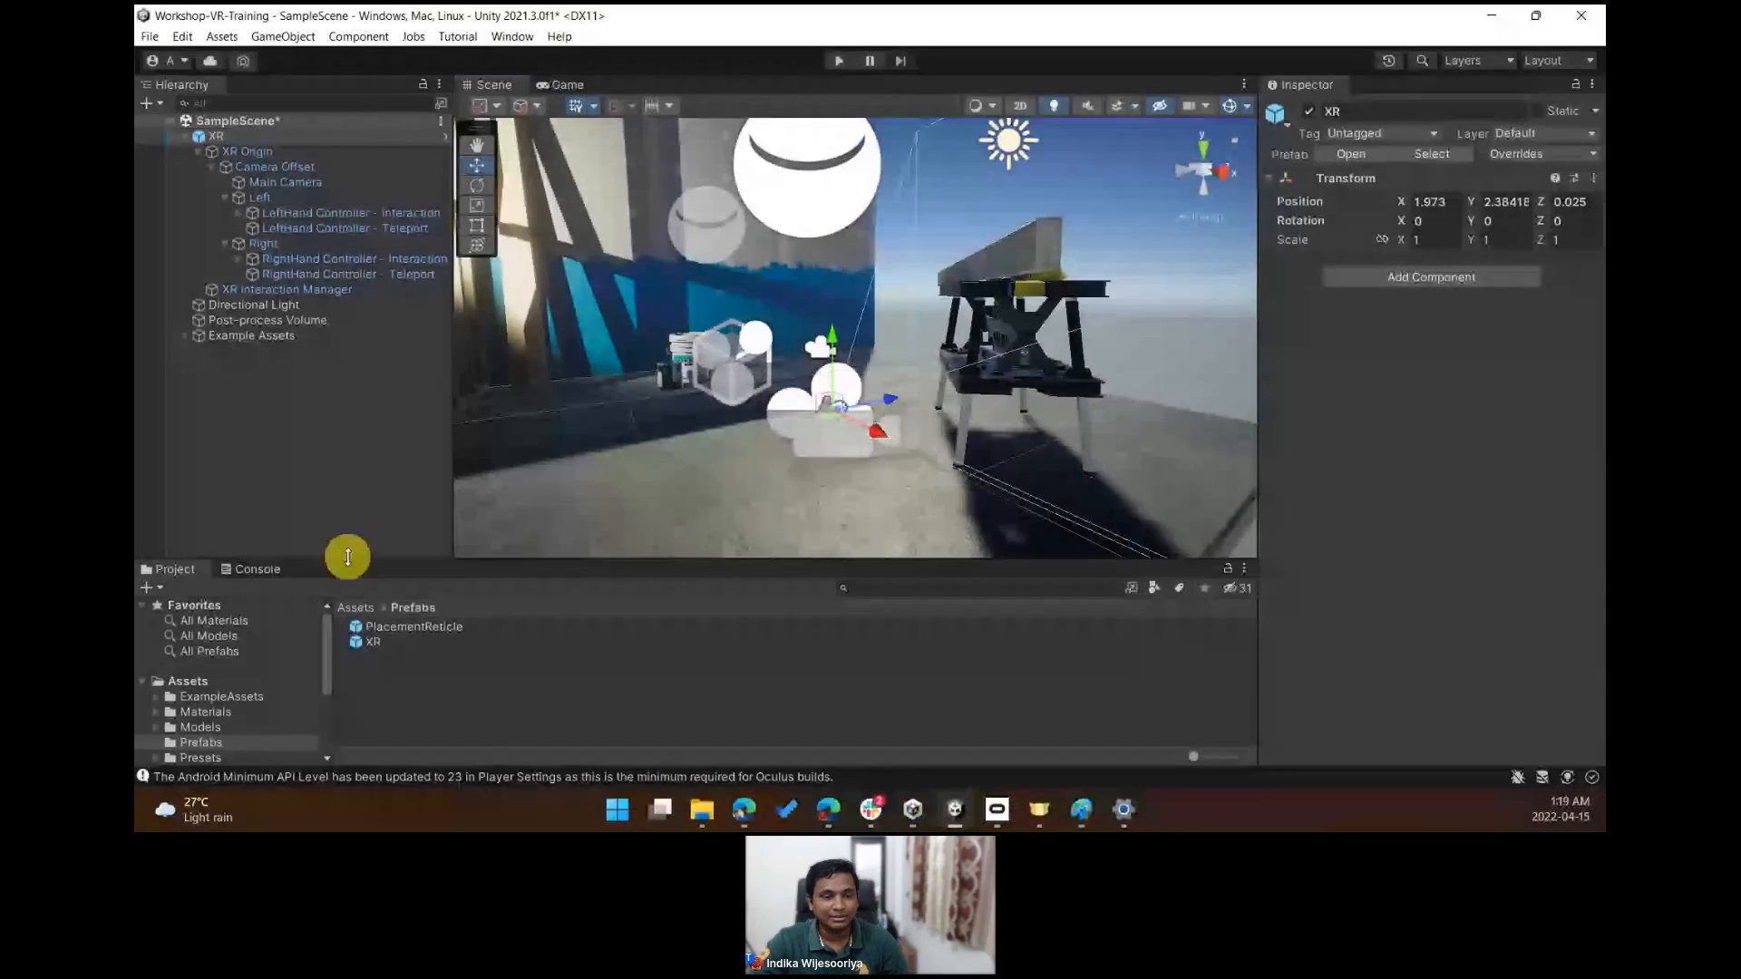
# - Drag several extra copies of the XR prefab from the Prefabs folder into the scene
pyautogui.moveTo(348, 557); pyautogui.dragTo(347, 530)
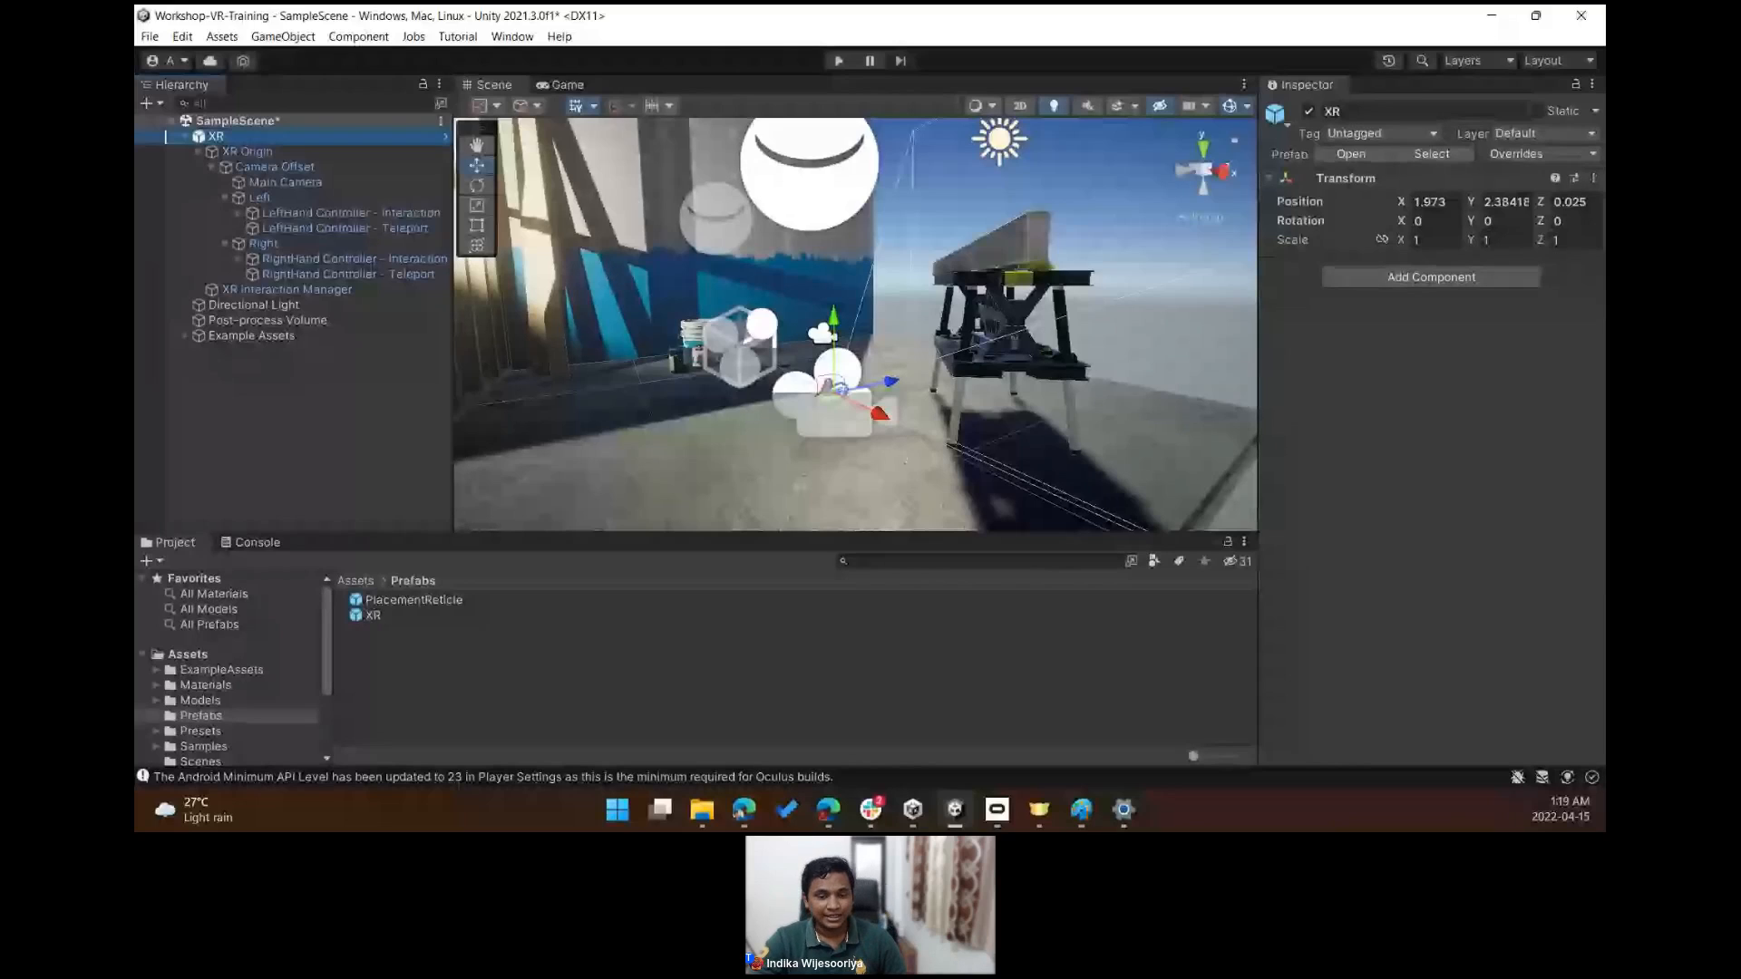
pyautogui.click(189, 720)
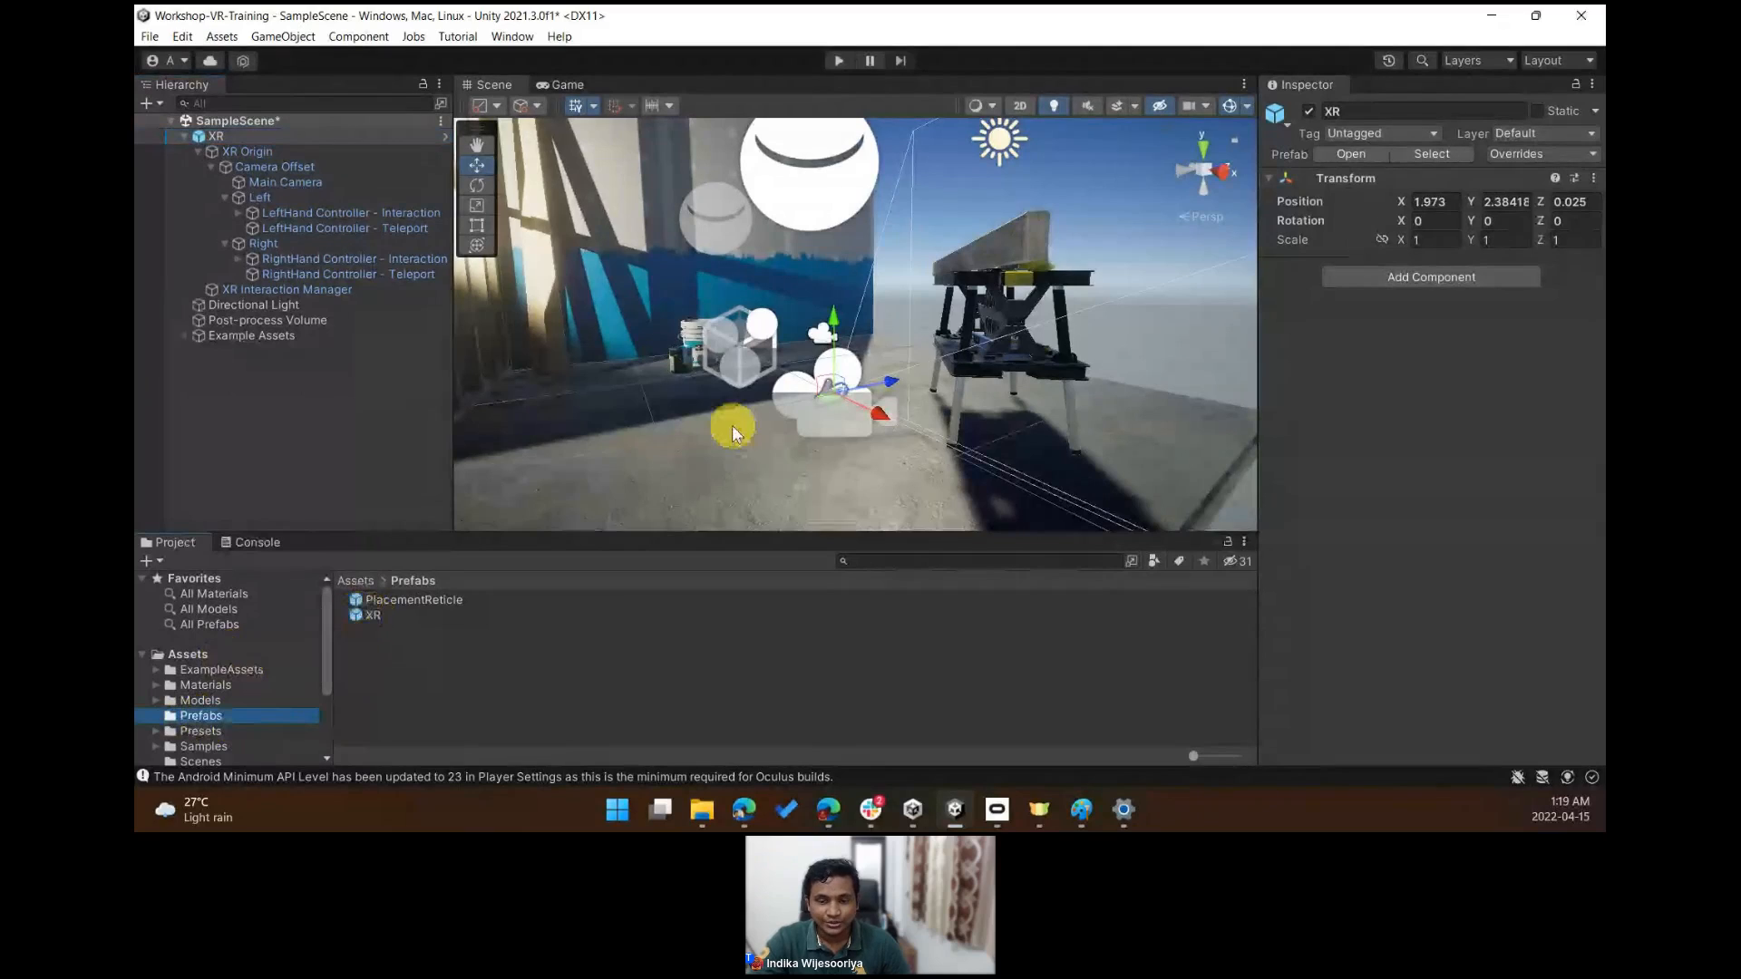
pyautogui.moveTo(372, 615); pyautogui.dragTo(718, 460)
pyautogui.moveTo(722, 365); pyautogui.dragTo(648, 495, button='right')
pyautogui.press('w')
pyautogui.moveTo(819, 531); pyautogui.dragTo(968, 466, button='right')
pyautogui.press('Delete')
pyautogui.moveTo(368, 615); pyautogui.dragTo(798, 345)
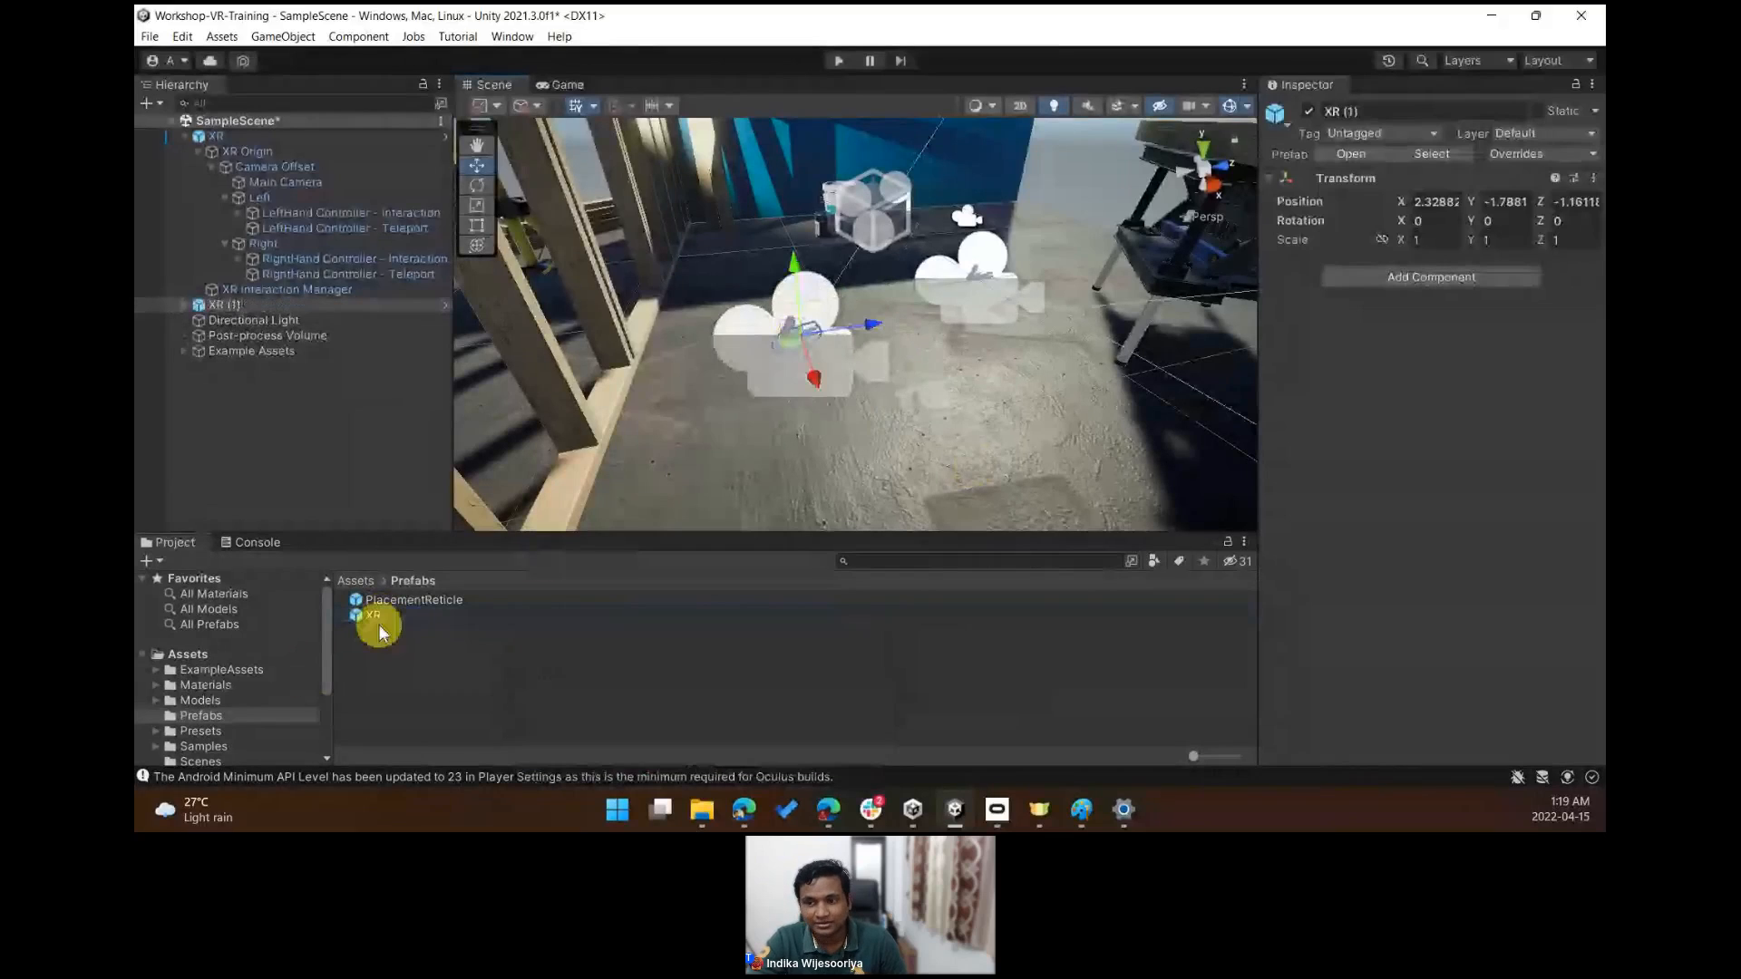
pyautogui.moveTo(378, 624); pyautogui.dragTo(898, 416)
pyautogui.moveTo(375, 619); pyautogui.dragTo(748, 413)
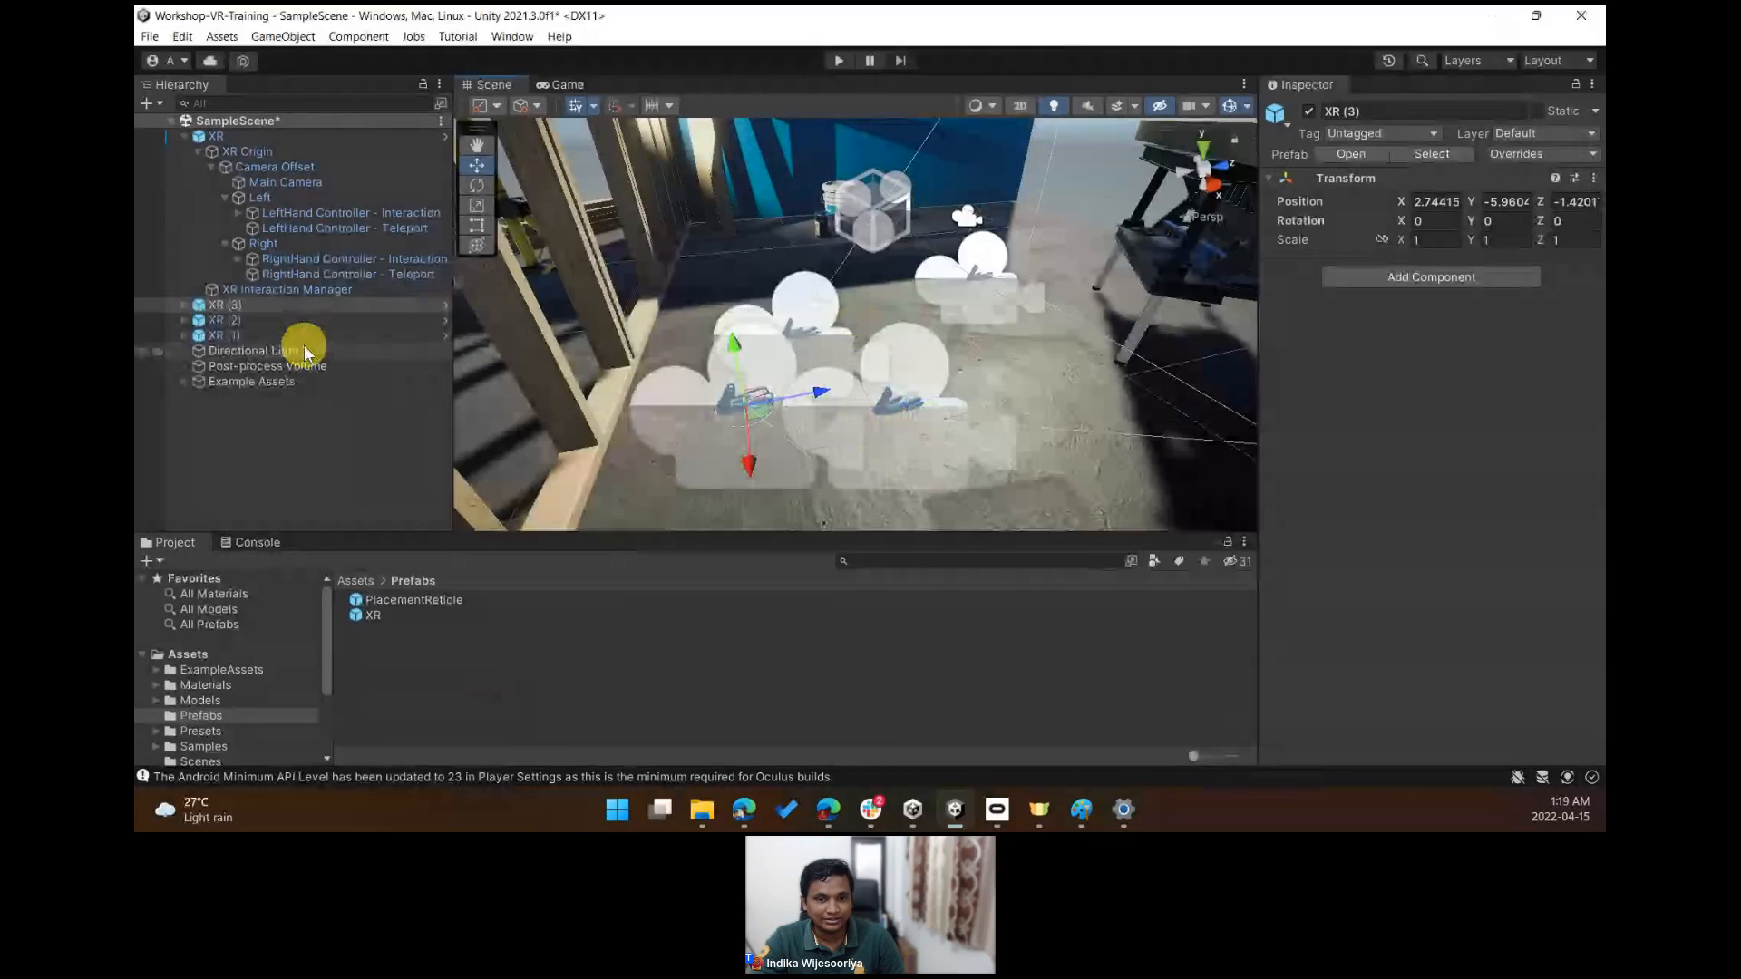
# - Select the extra XR (1), XR (2) and XR (3) copies and delete them
pyautogui.click(222, 321)
pyautogui.keyDown('ctrl'); pyautogui.click(259, 309); pyautogui.keyUp('ctrl')
pyautogui.keyDown('ctrl'); pyautogui.click(272, 336); pyautogui.keyUp('ctrl')
pyautogui.press('Delete')
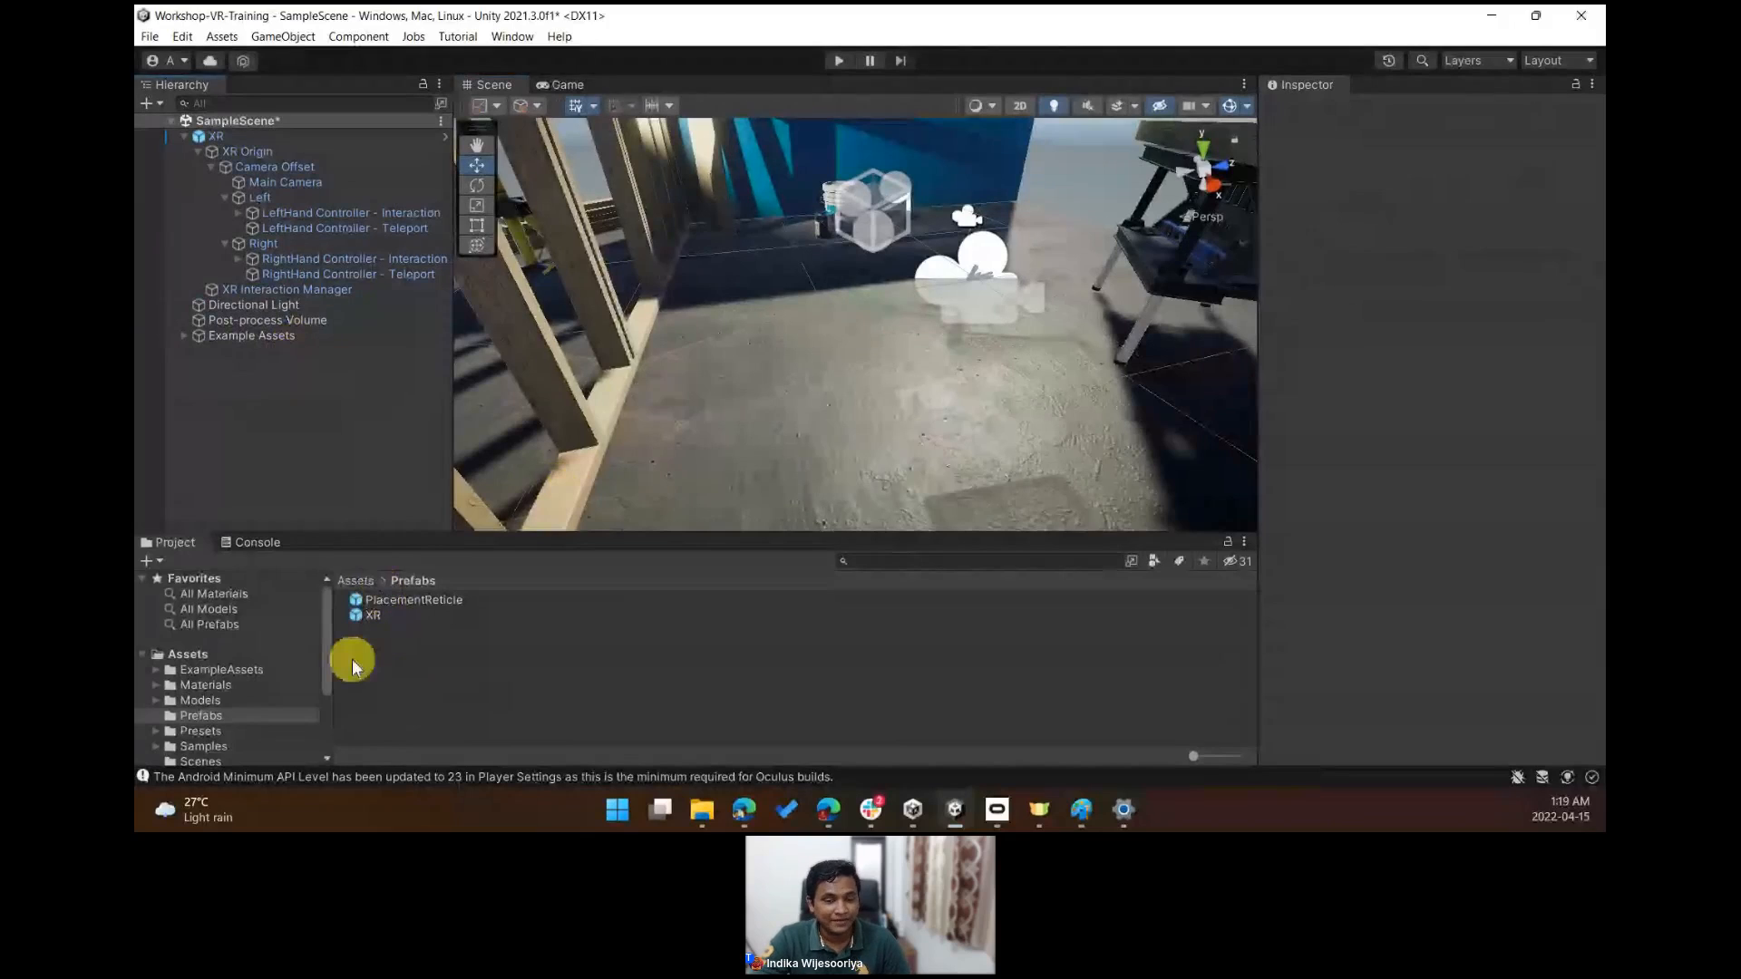
# - Collapse the XR rig in the hierarchy and save the scene
pyautogui.moveTo(358, 628); pyautogui.dragTo(182, 142)
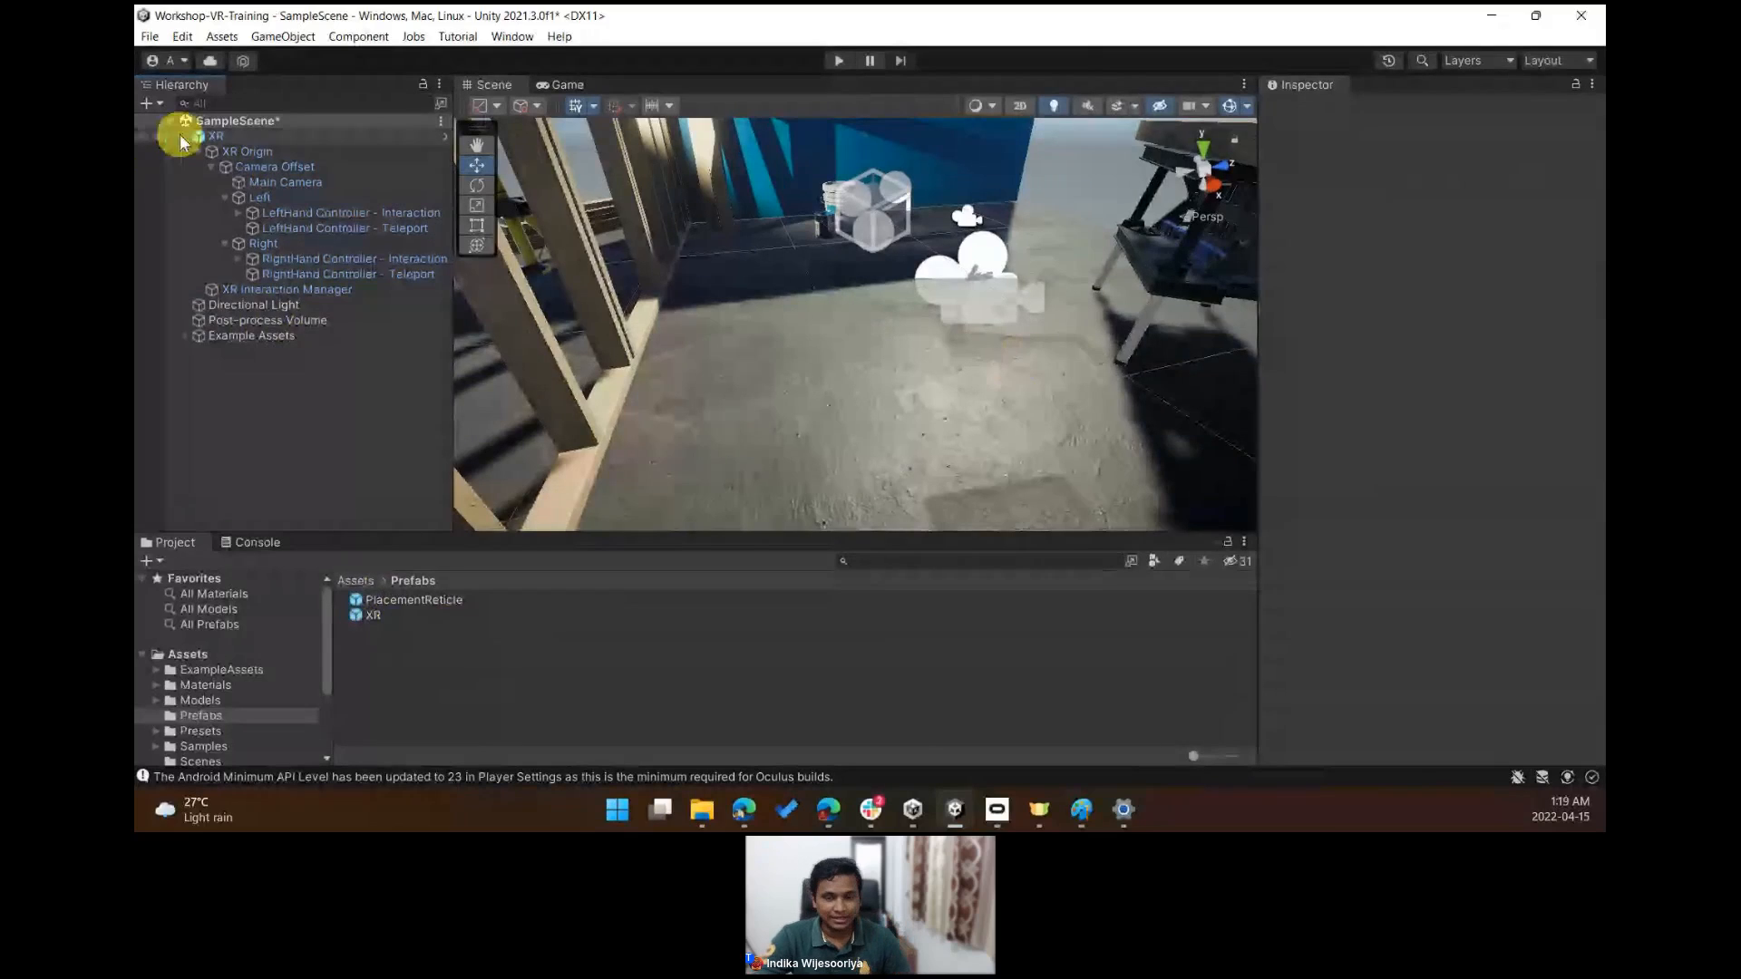
pyautogui.click(182, 137)
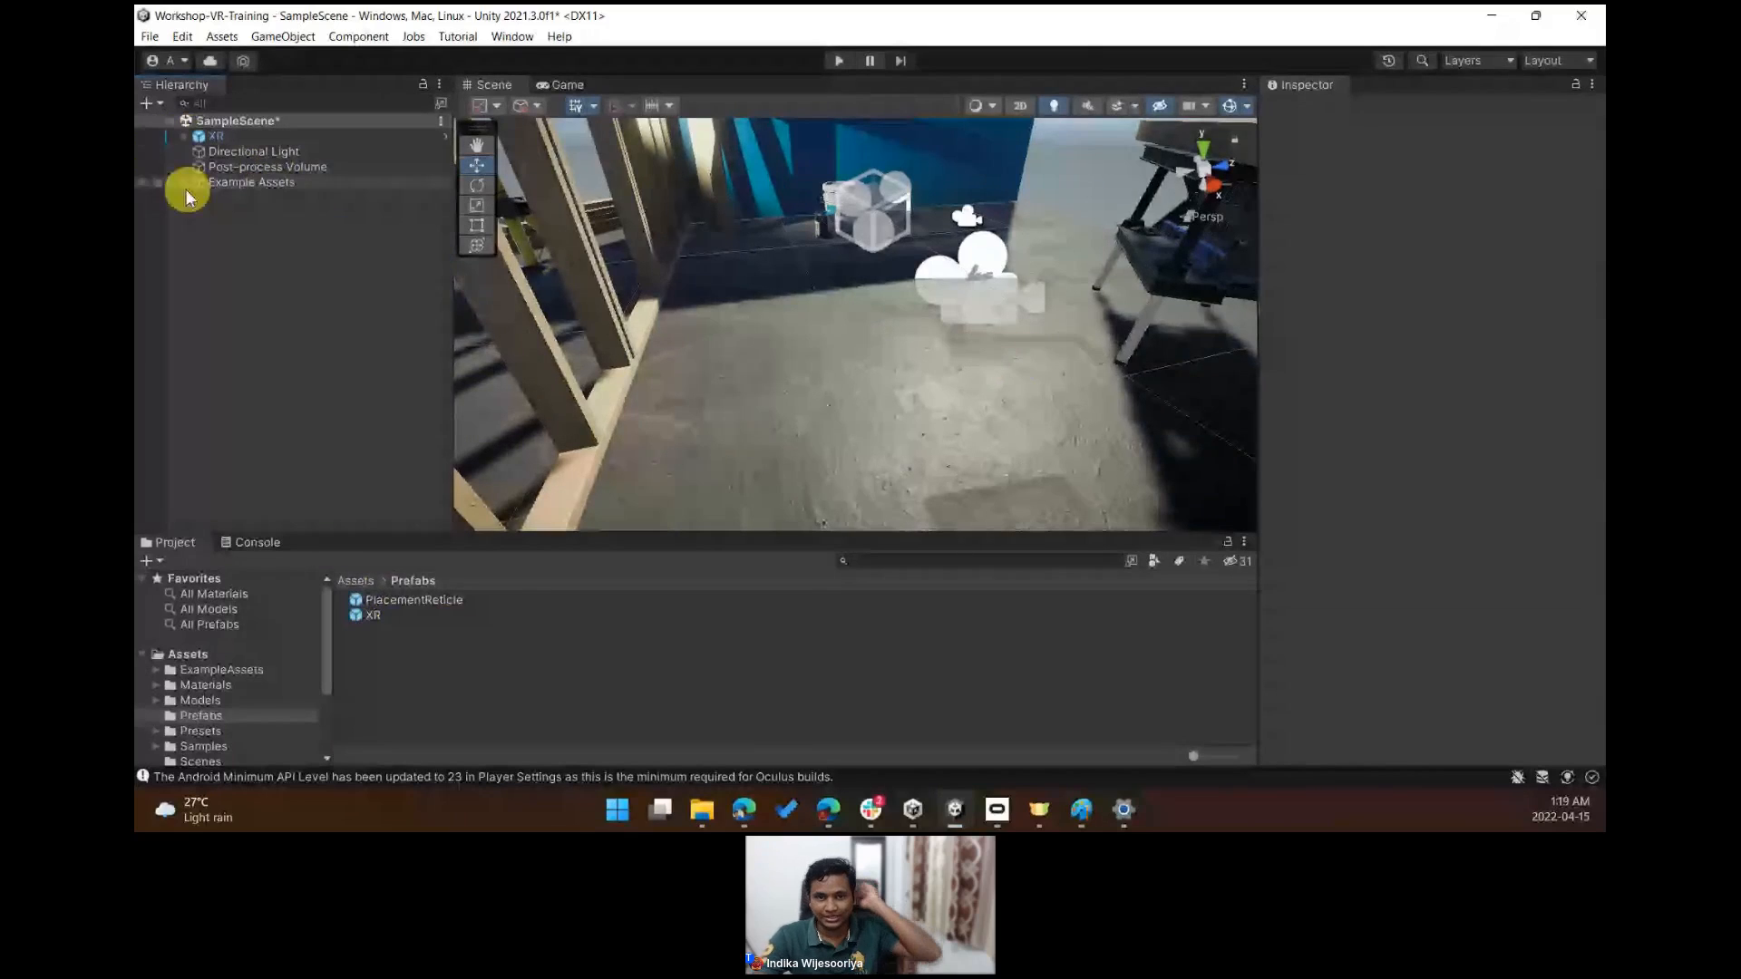
pyautogui.hotkey('ctrl', 's')
# - Inspect the XR Interaction Manager's components, expanding its Action Assets list
pyautogui.click(182, 137)
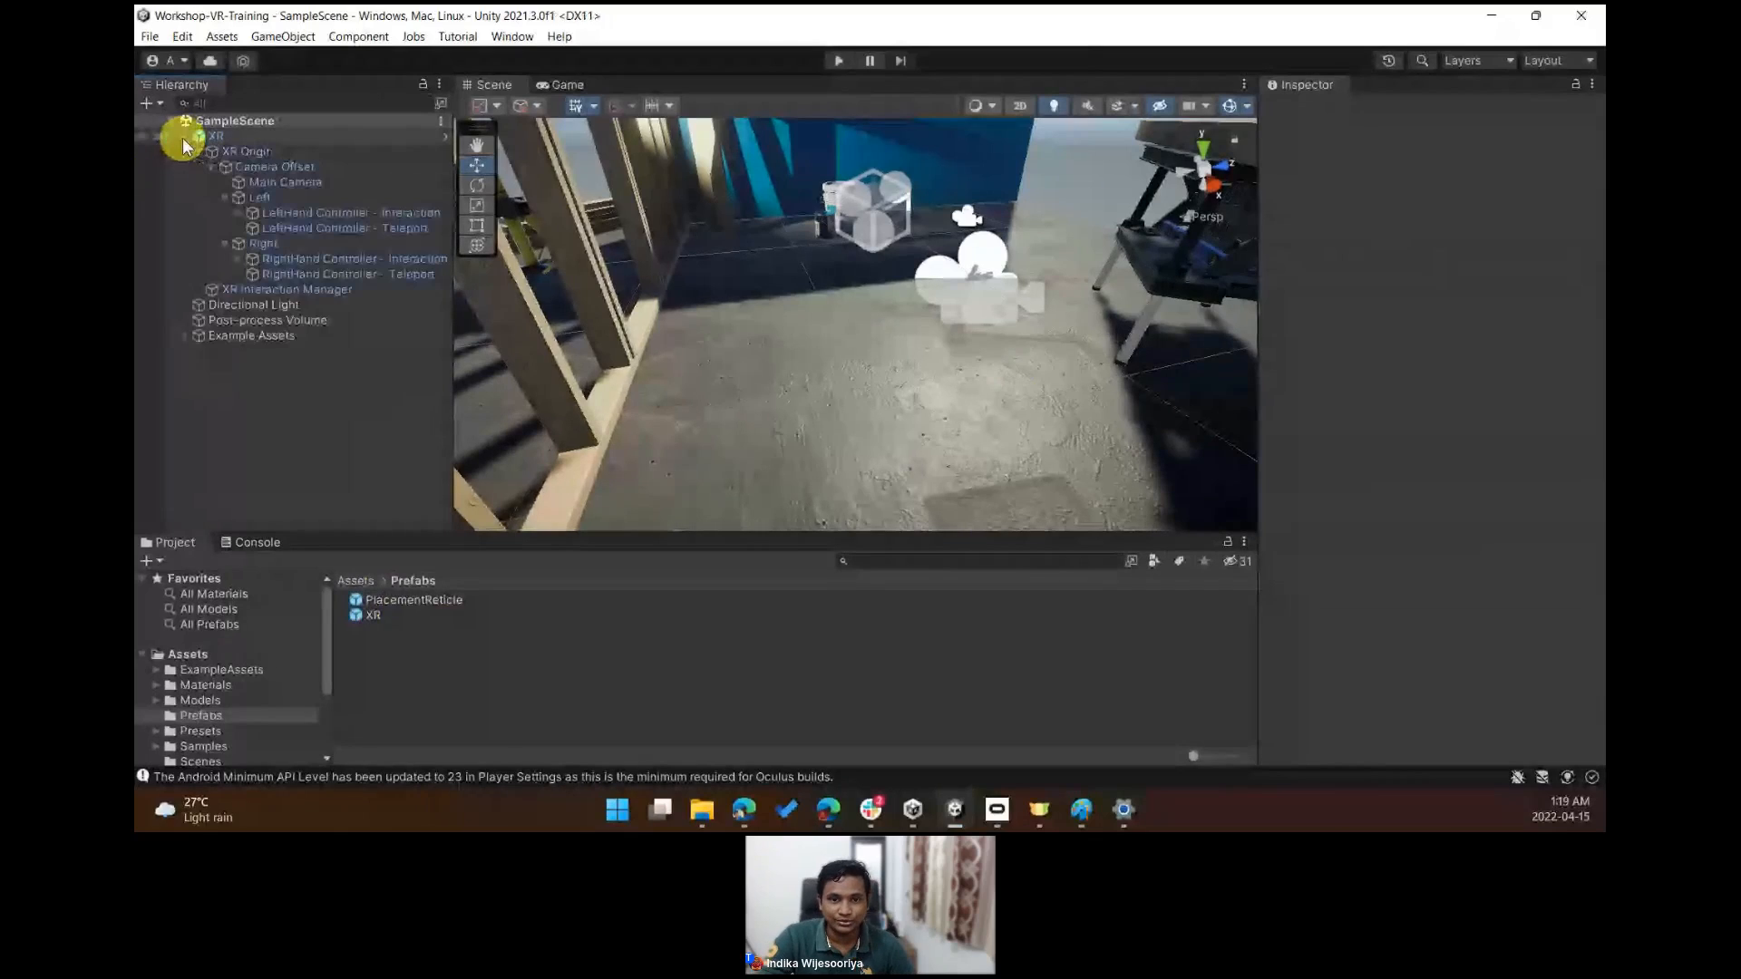
pyautogui.click(210, 169)
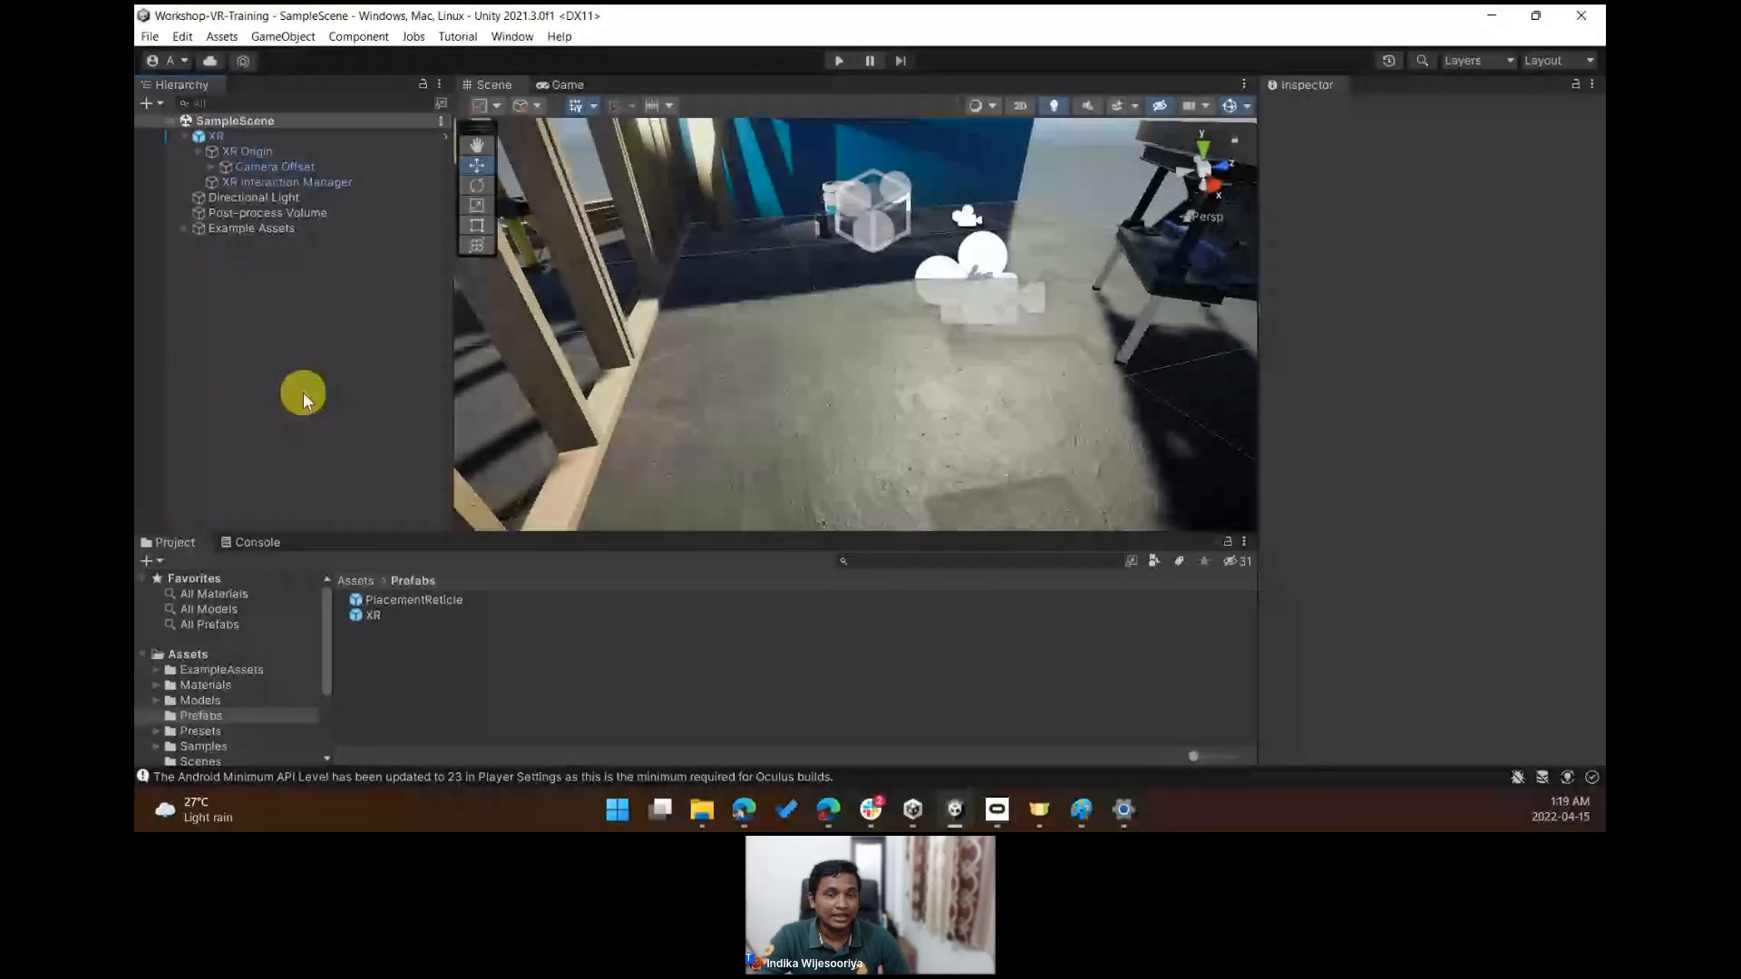
pyautogui.click(249, 182)
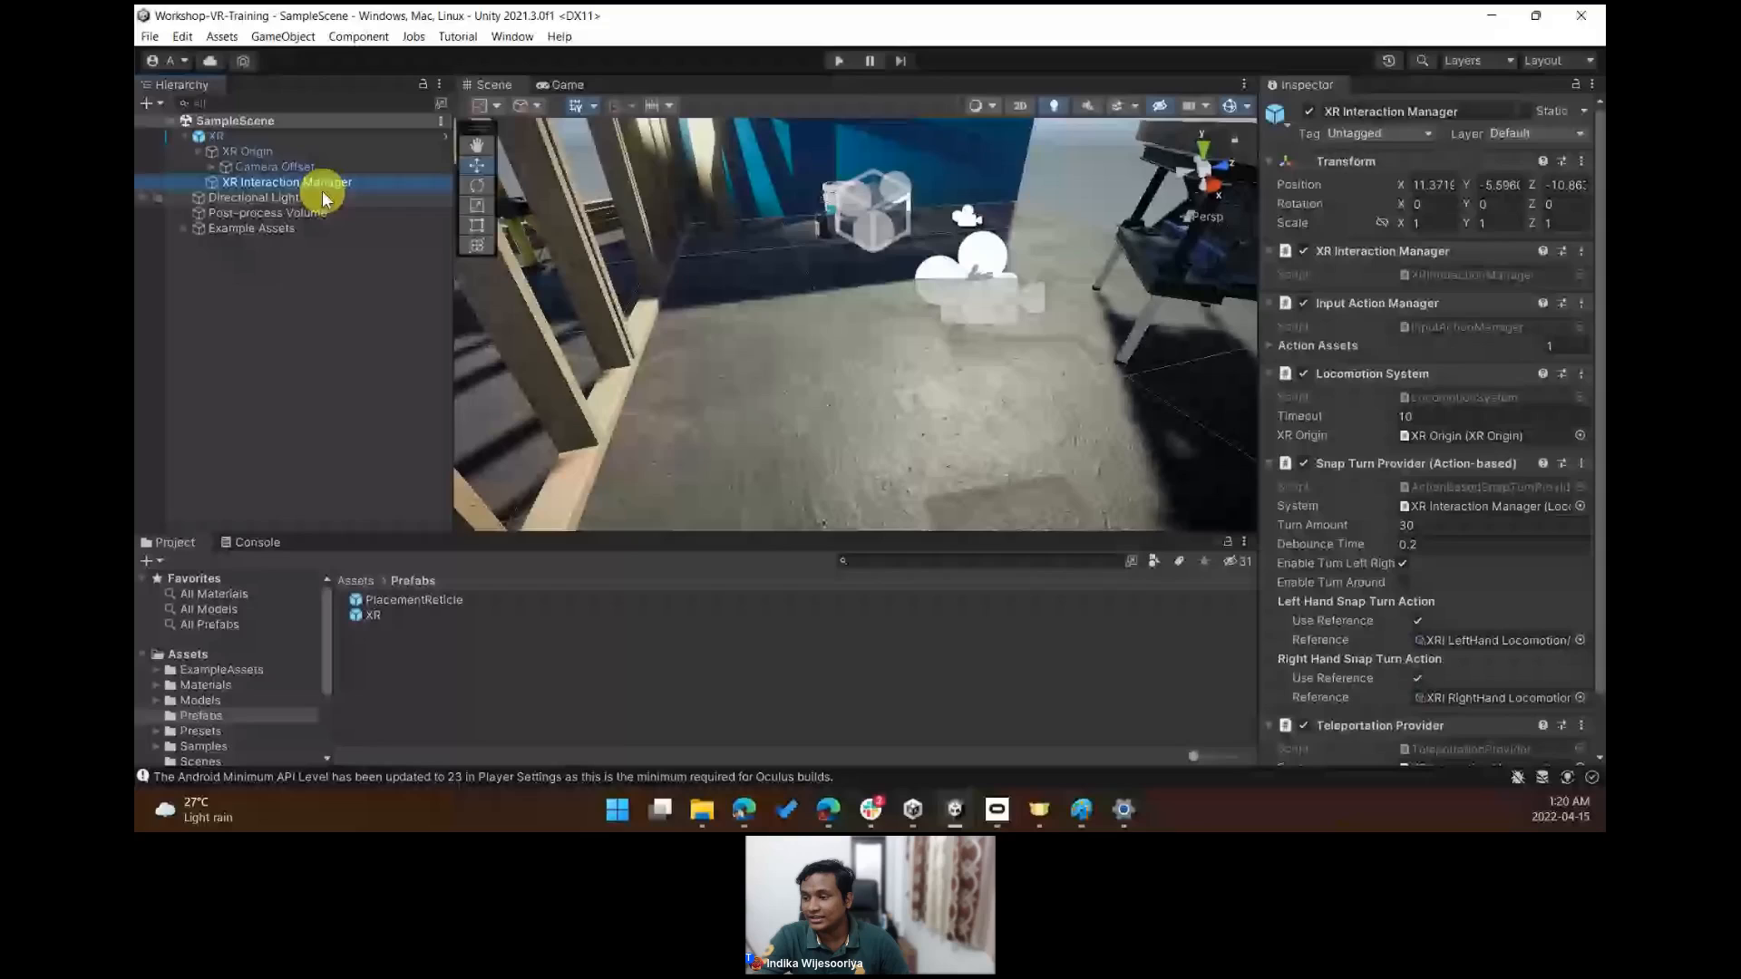
pyautogui.moveTo(1600, 508); pyautogui.dragTo(1225, 770)
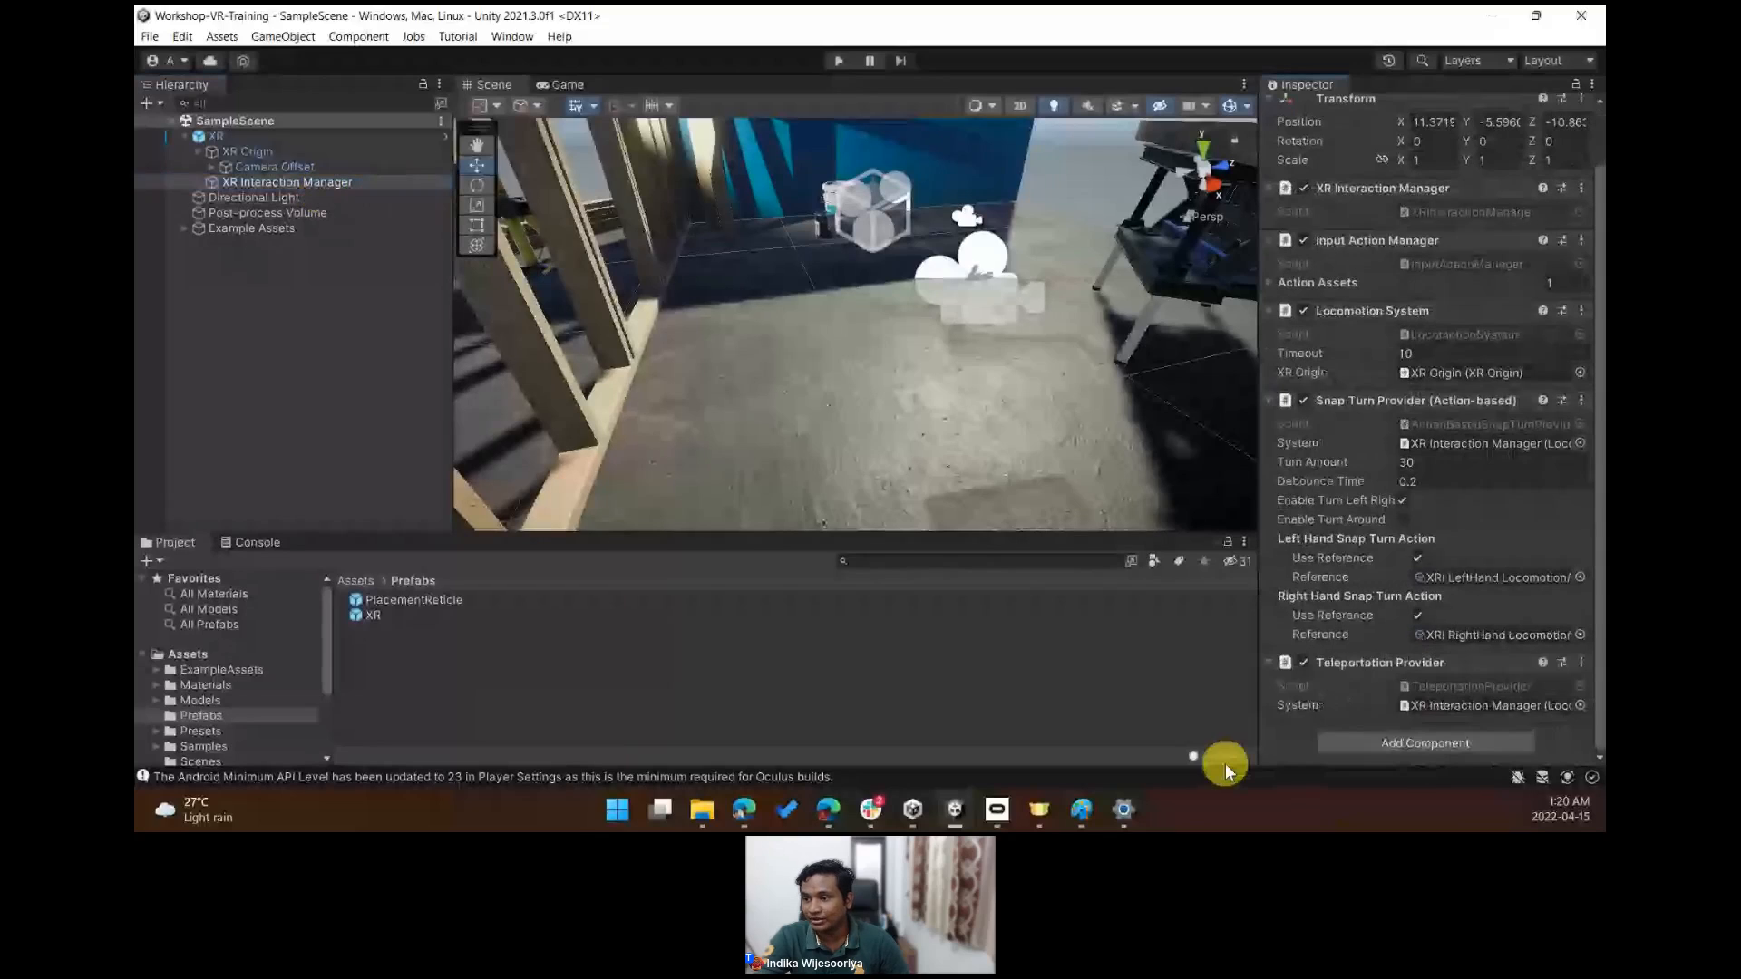
pyautogui.click(1270, 281)
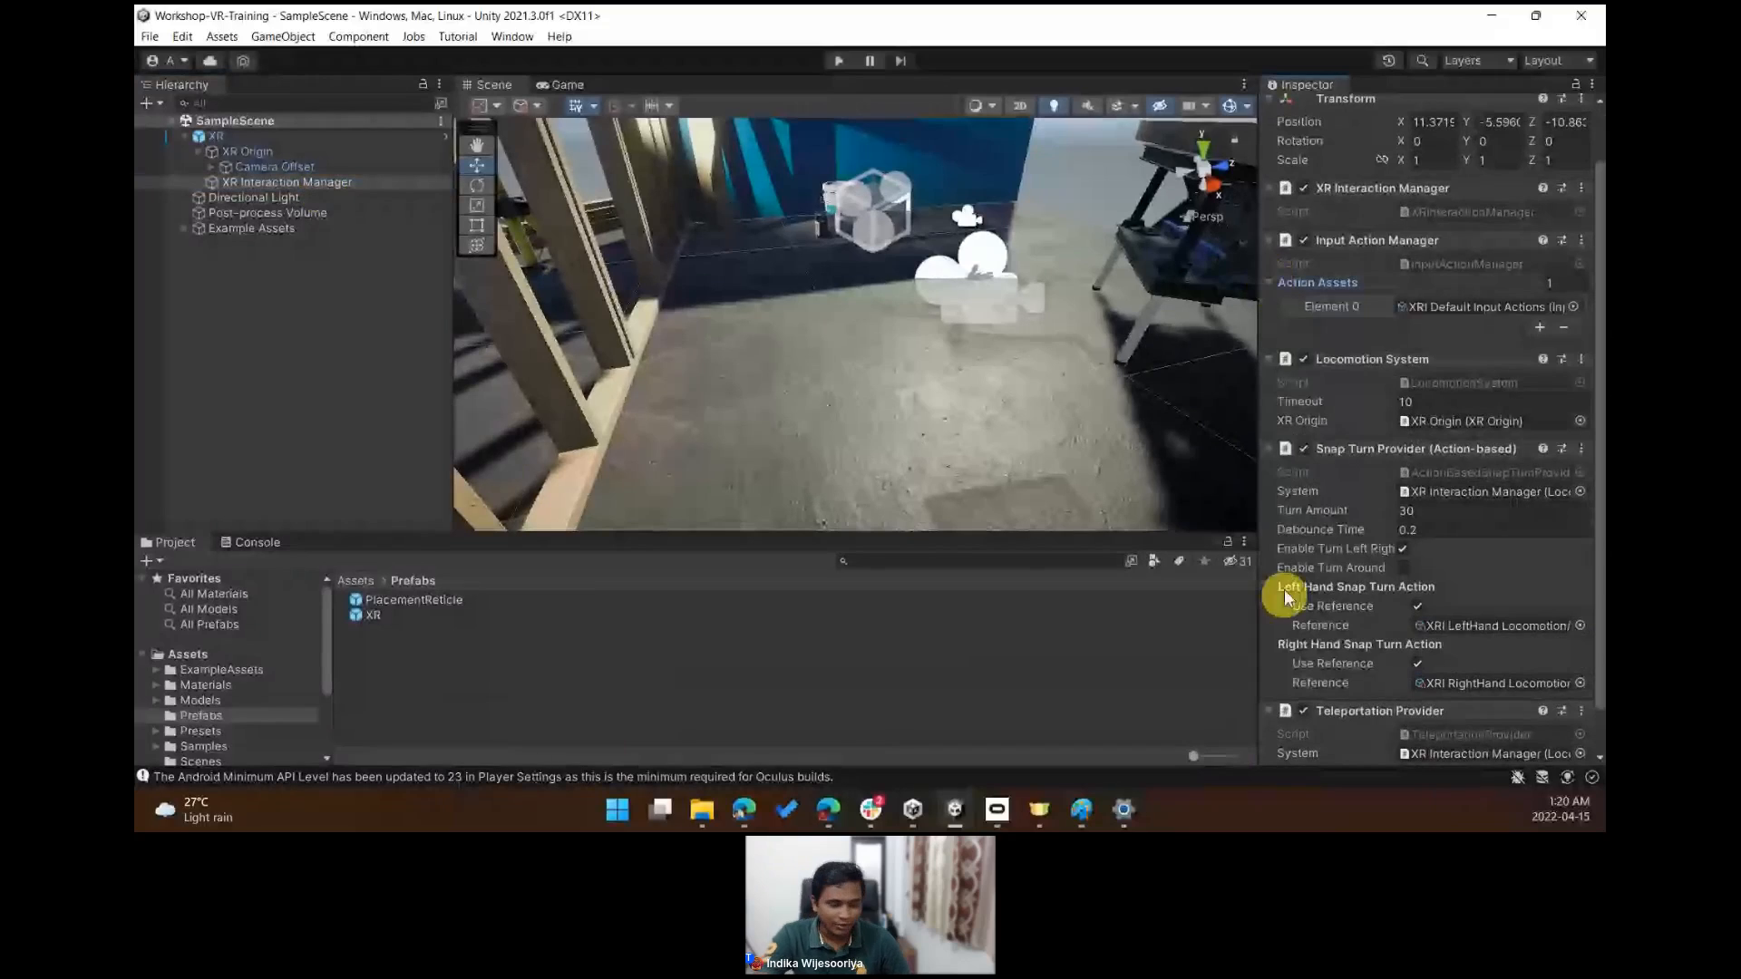
pyautogui.scroll(-2, 1284, 589)
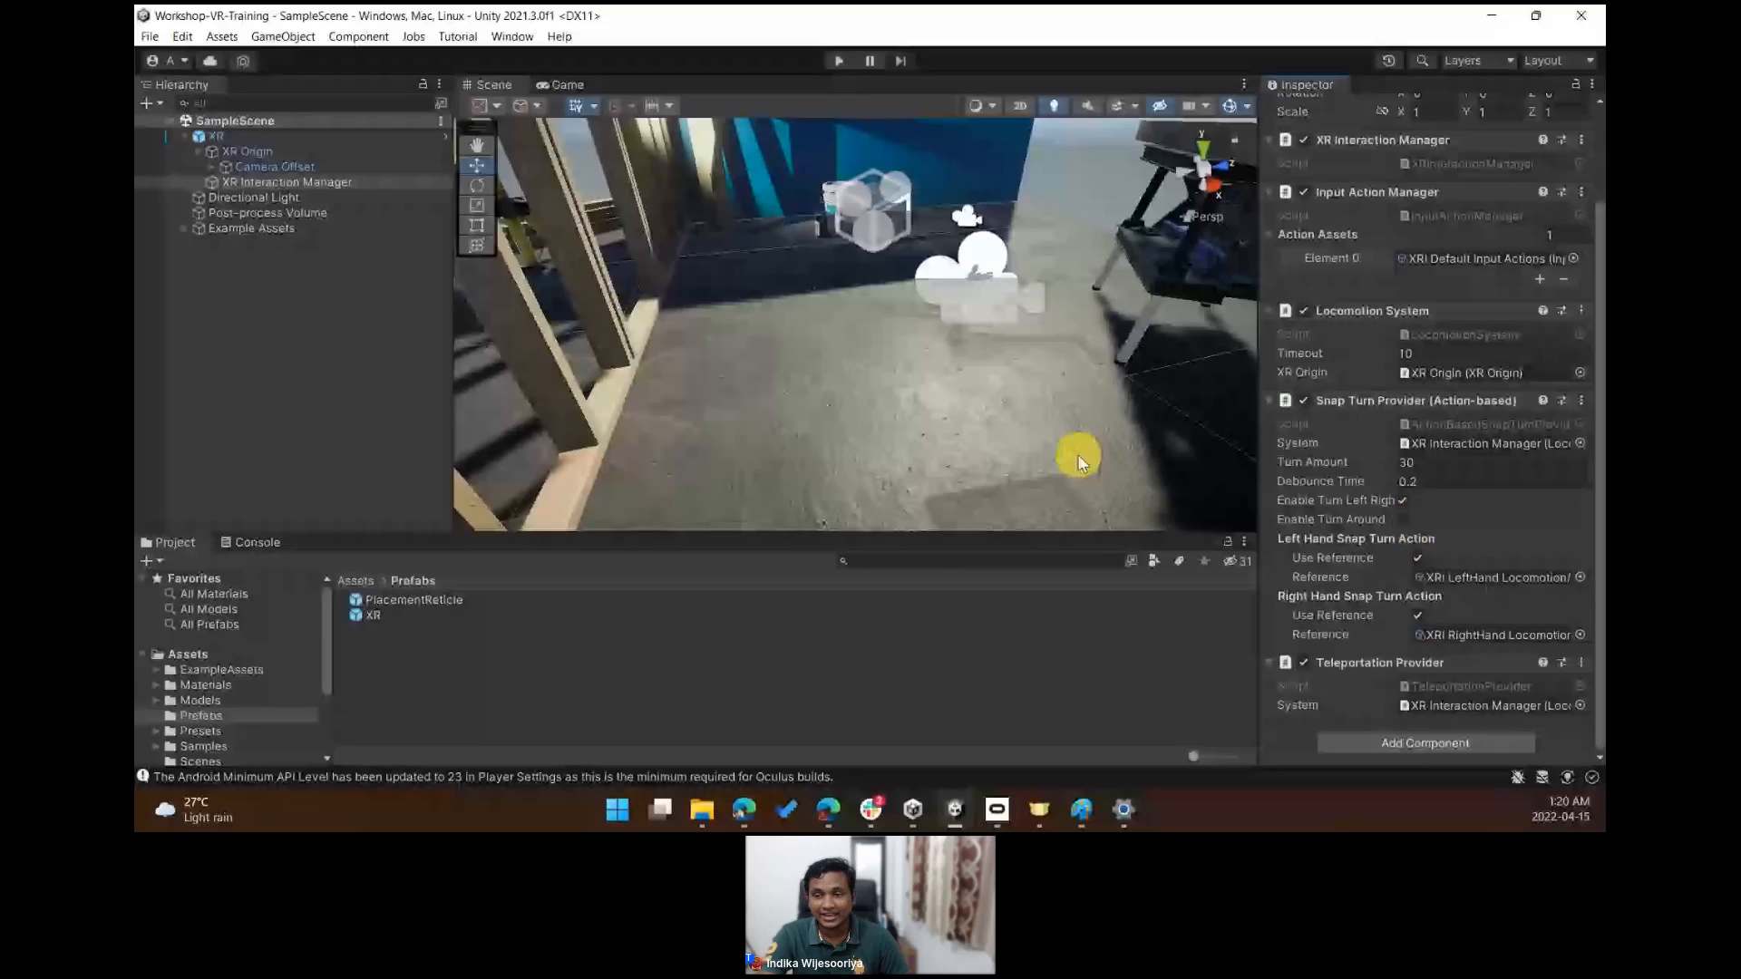
# - Examine the XR Origin's Camera Offset in the scene
pyautogui.keyDown('alt'); pyautogui.moveTo(1077, 455); pyautogui.dragTo(1052, 351); pyautogui.keyUp('alt')
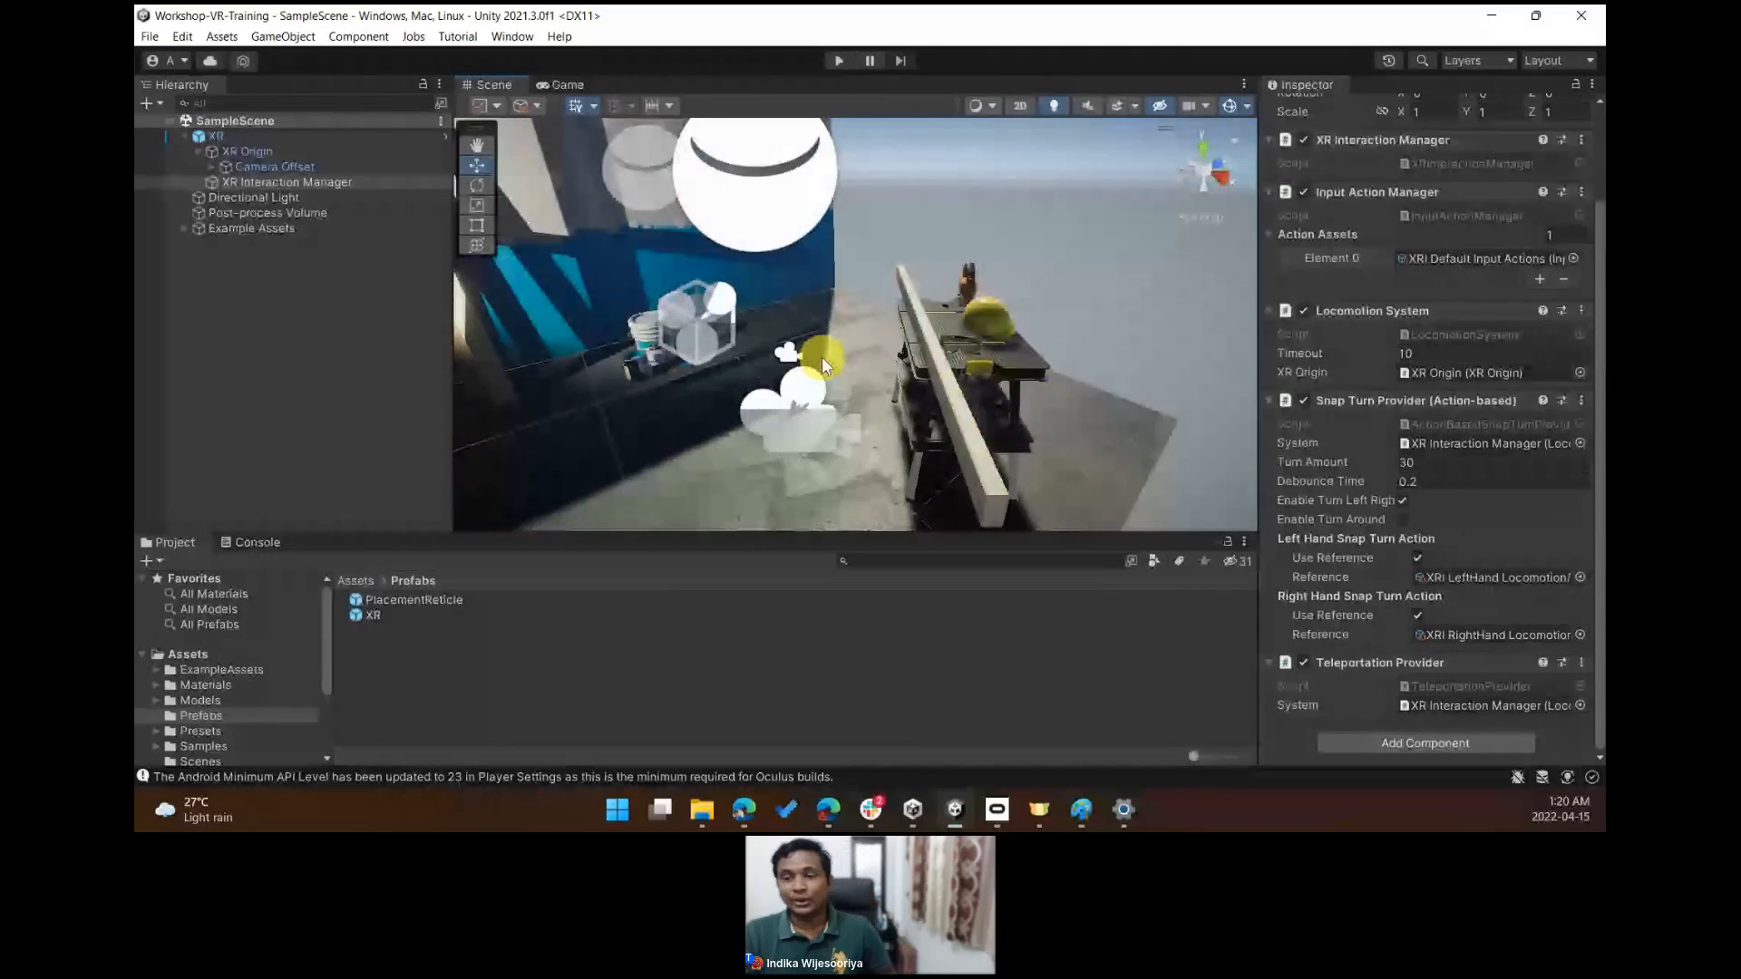
pyautogui.moveTo(743, 355); pyautogui.dragTo(852, 367, button='right')
pyautogui.click(273, 167)
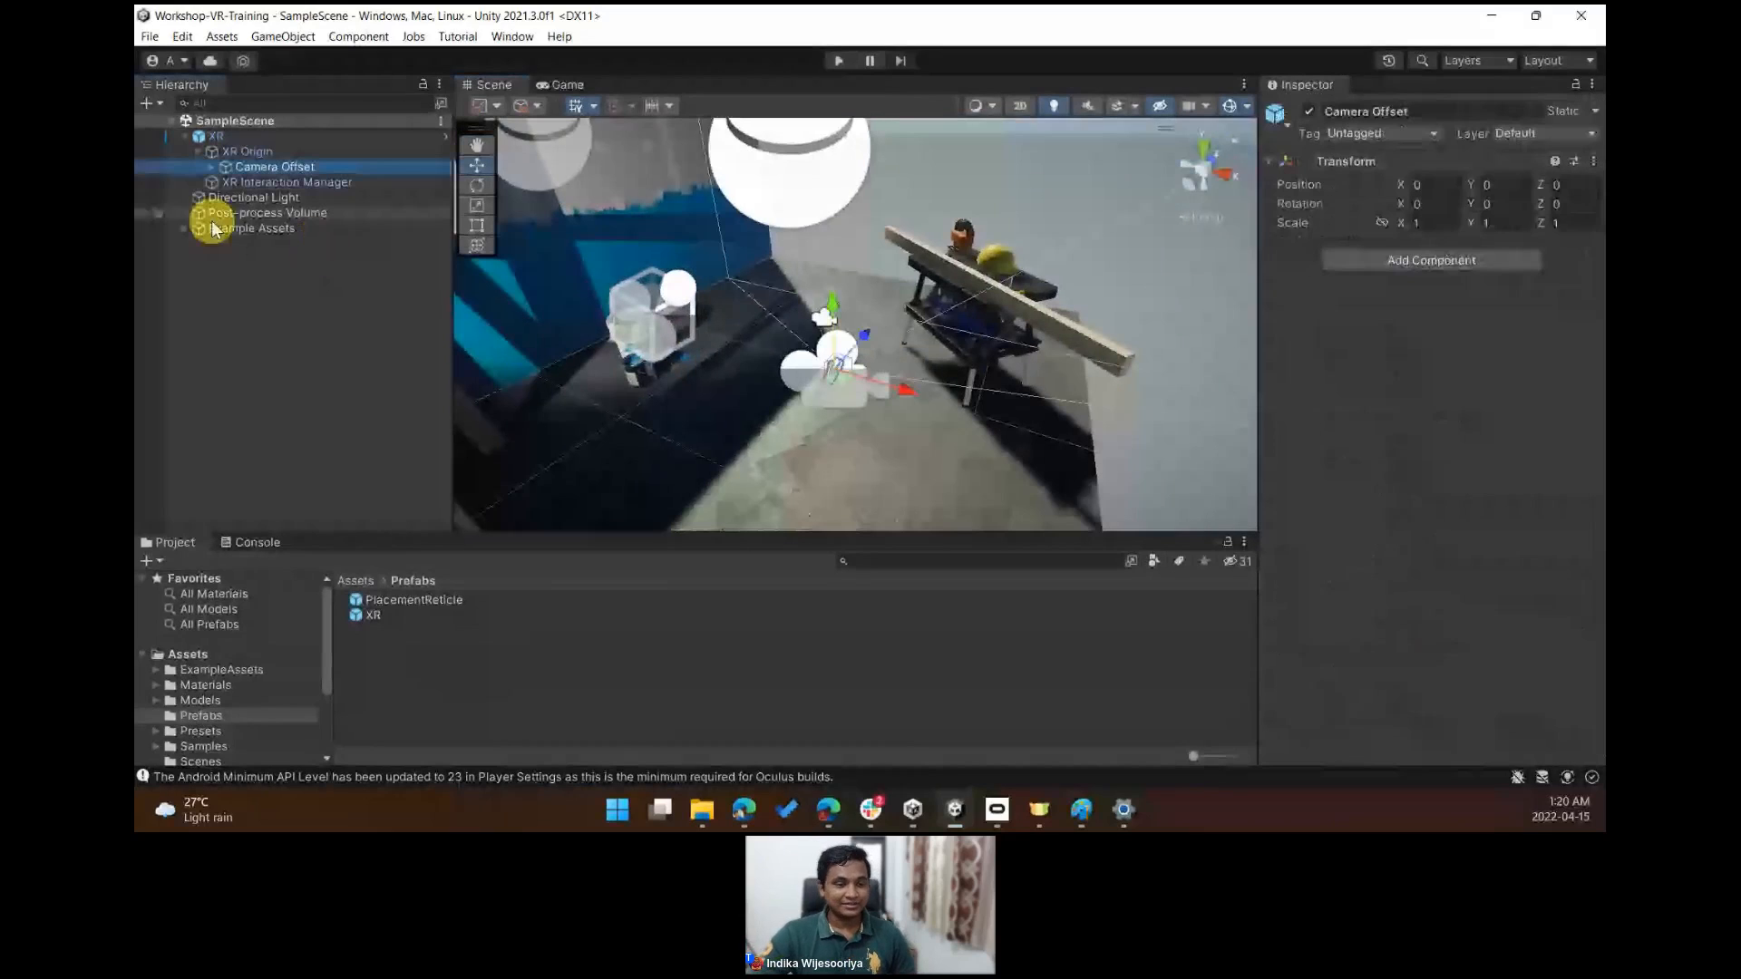
pyautogui.click(310, 370)
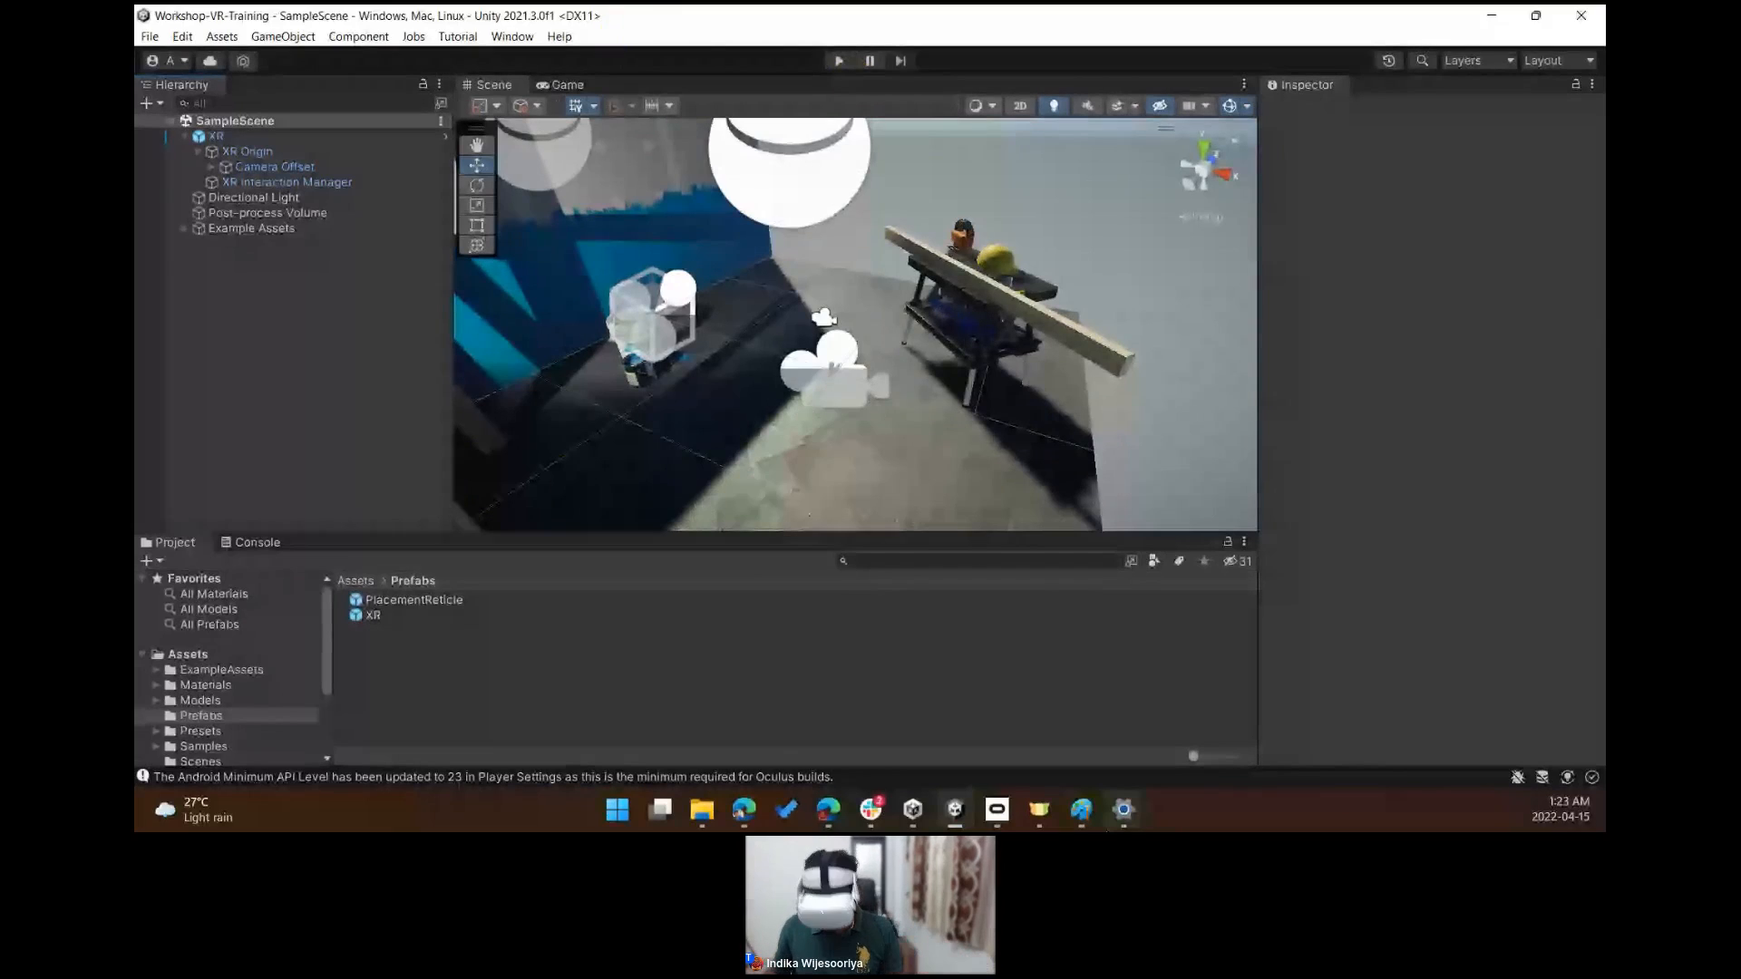
# - Enter Play mode to test the XR rig with the headset, then exit Play mode
pyautogui.moveTo(1124, 808)
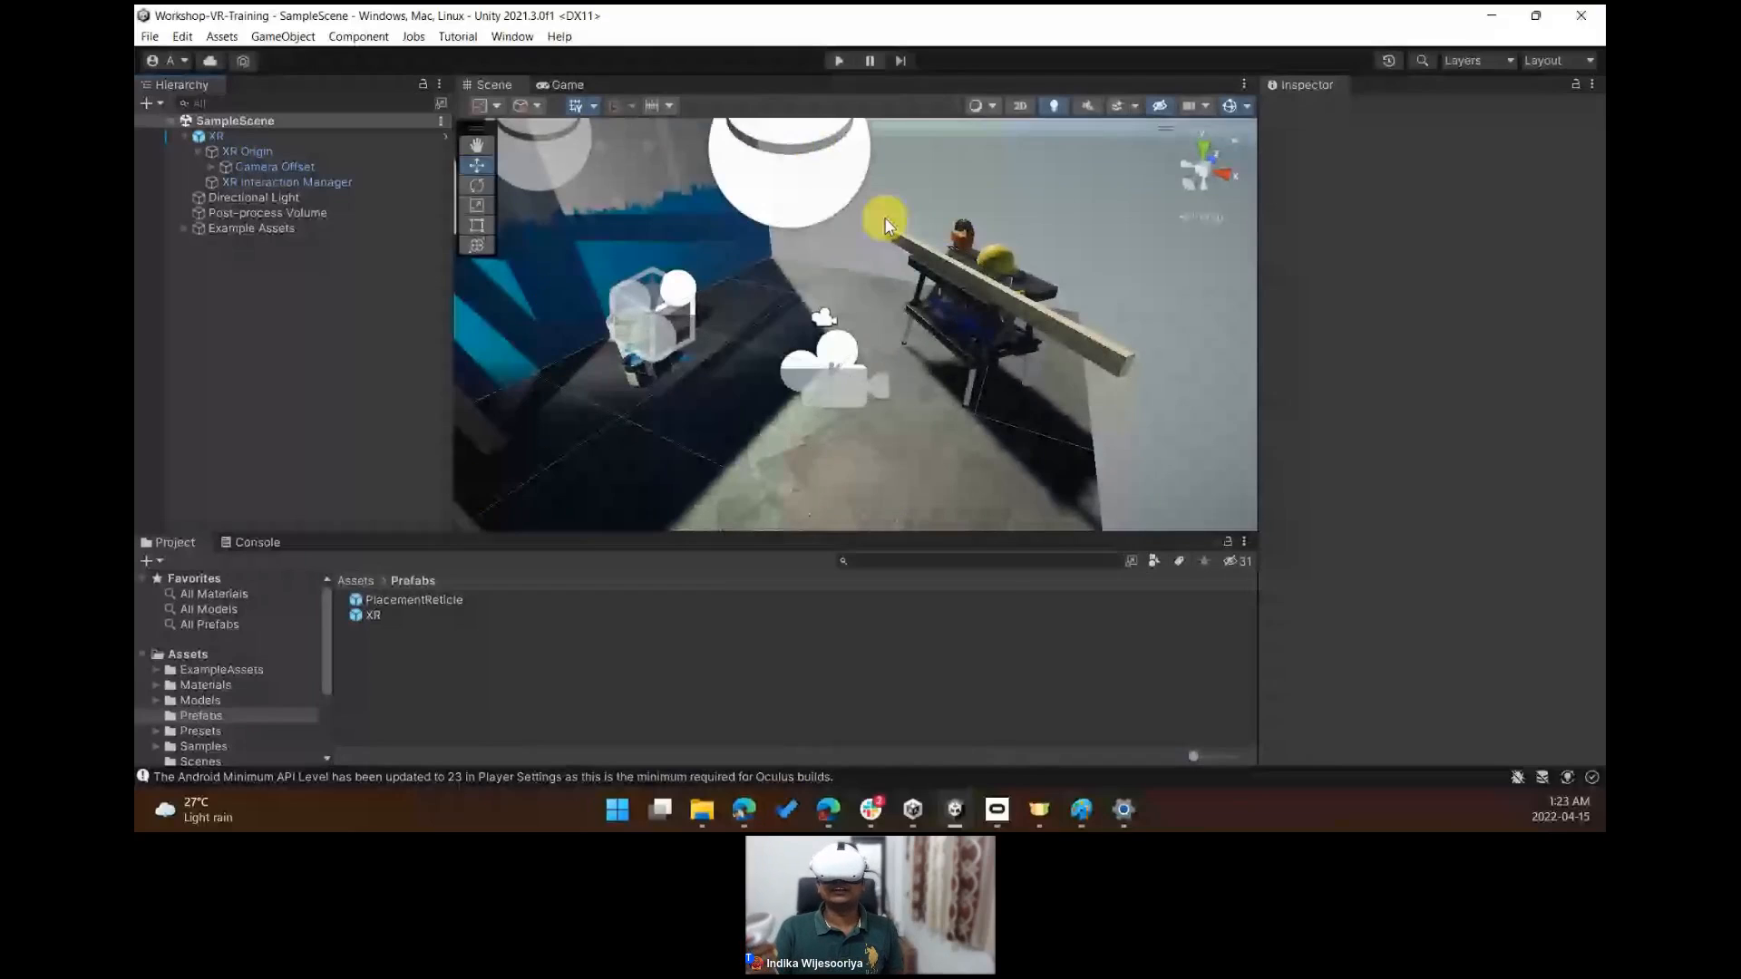
pyautogui.click(839, 62)
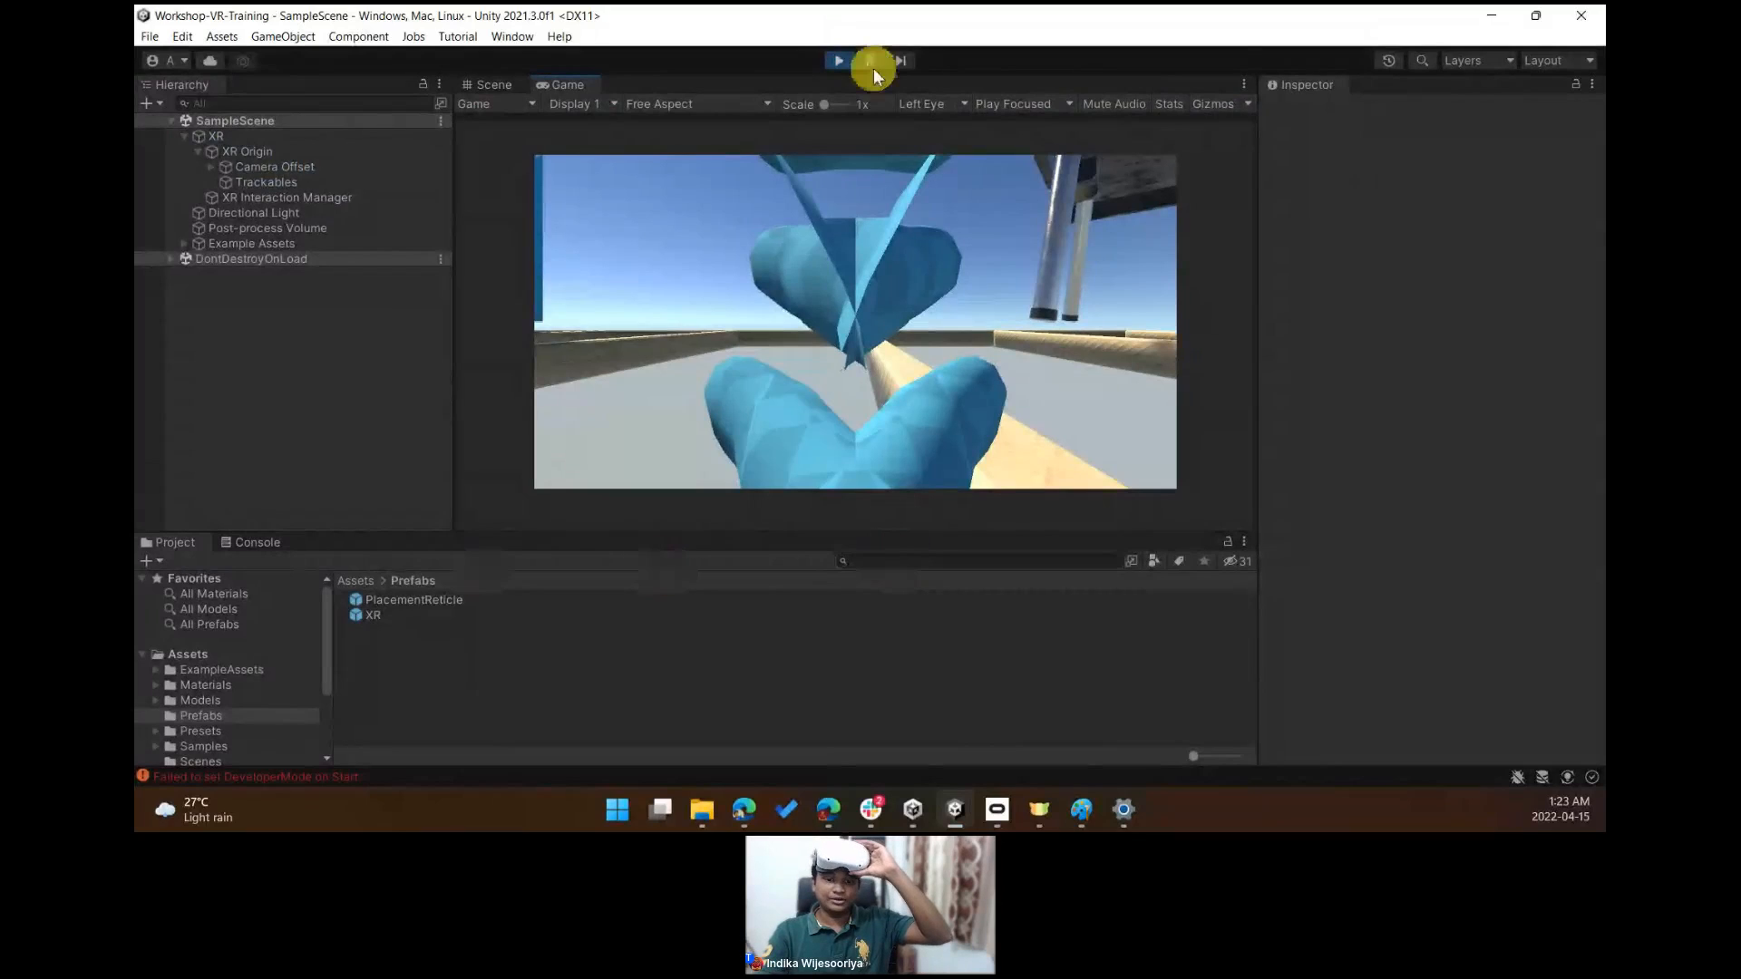
pyautogui.click(838, 61)
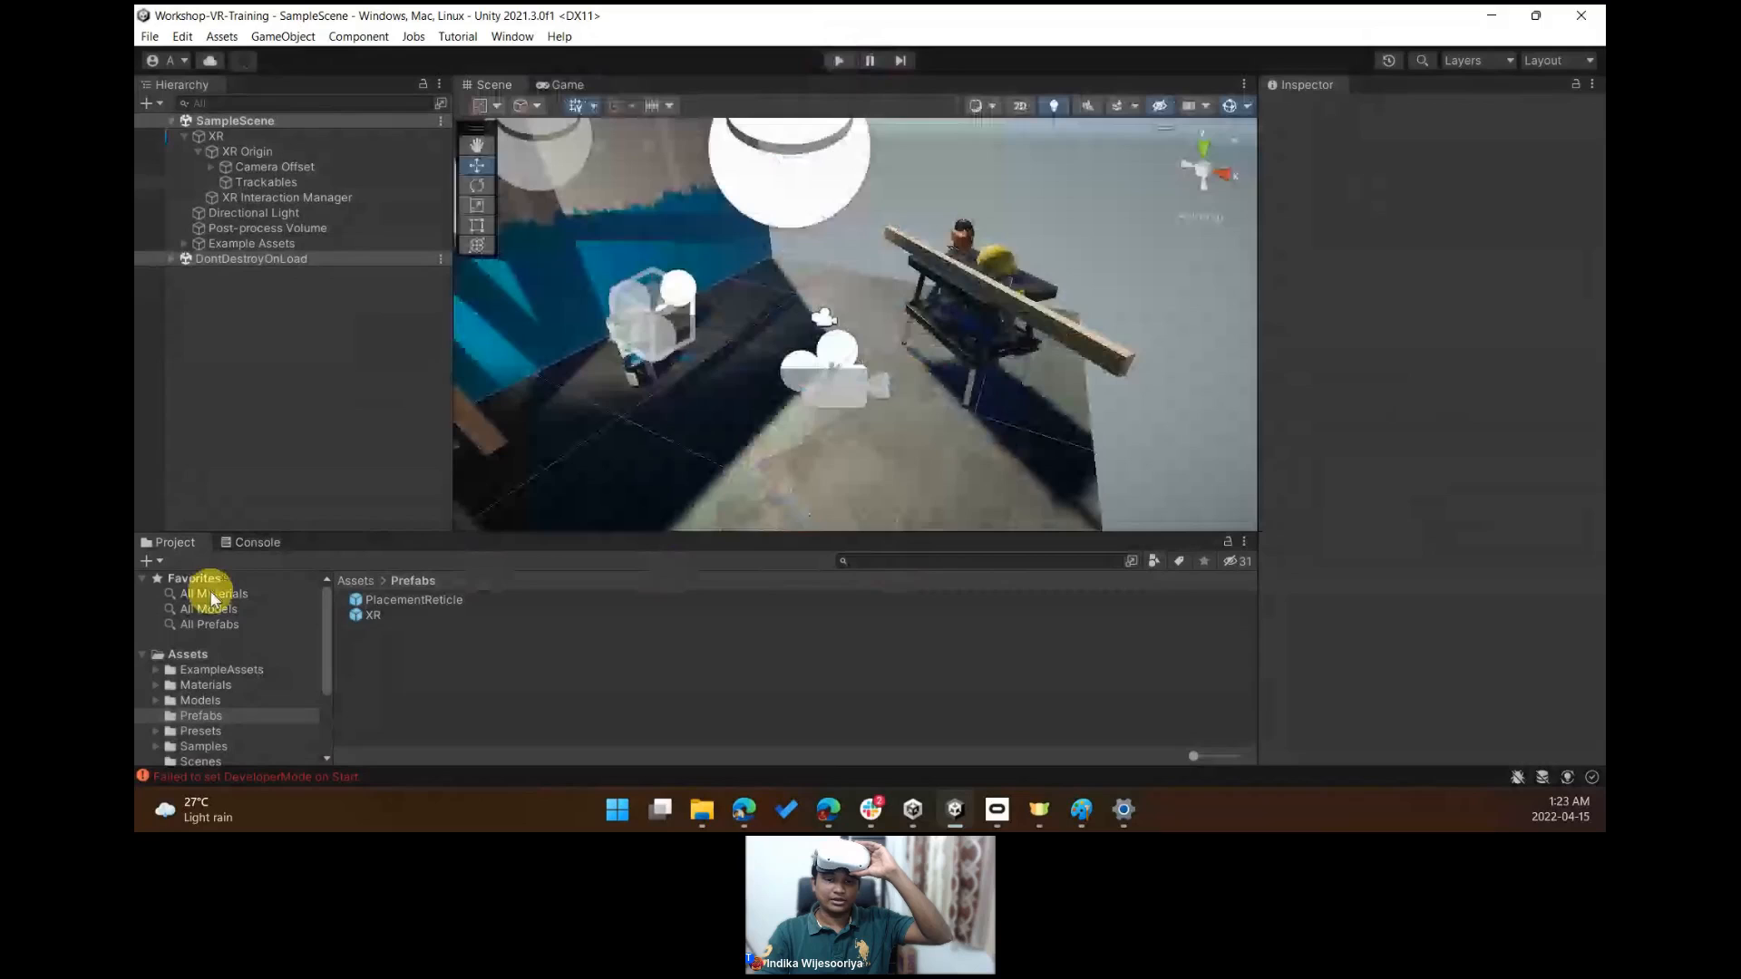
# - Examine the error entries in the Console, enlarging the panel and then restoring the Project view
pyautogui.click(258, 543)
pyautogui.moveTo(342, 534); pyautogui.dragTo(354, 404)
pyautogui.click(390, 461)
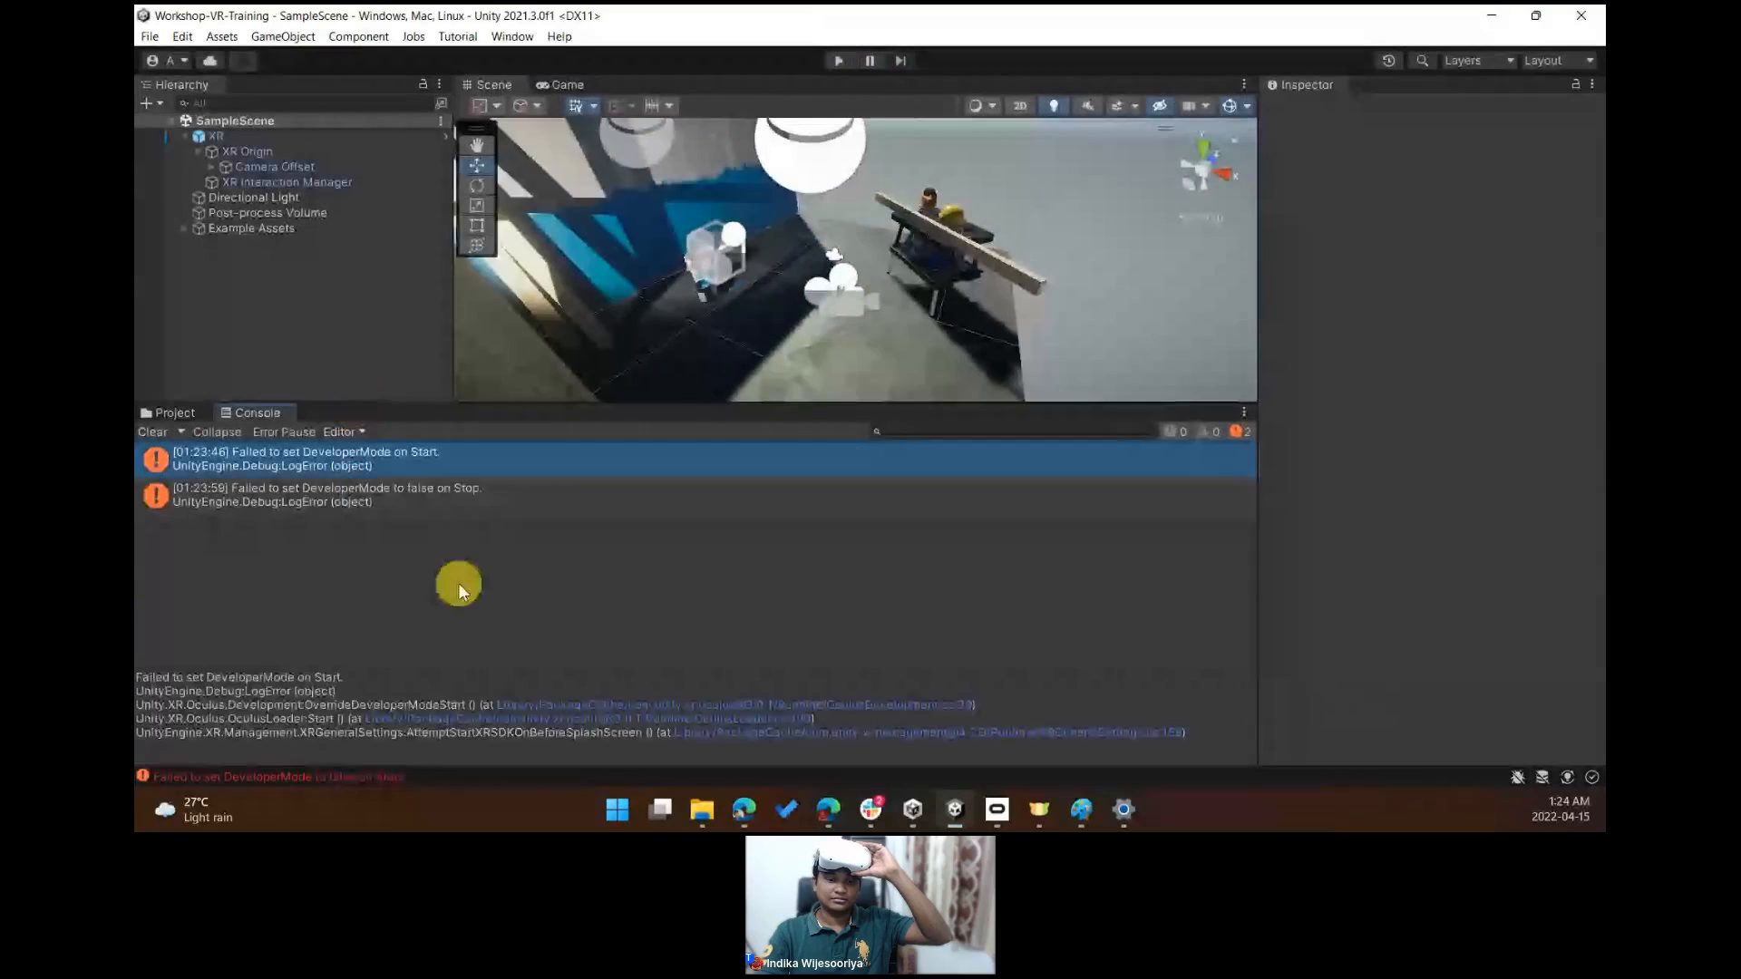
pyautogui.click(171, 413)
pyautogui.moveTo(359, 404); pyautogui.dragTo(359, 515)
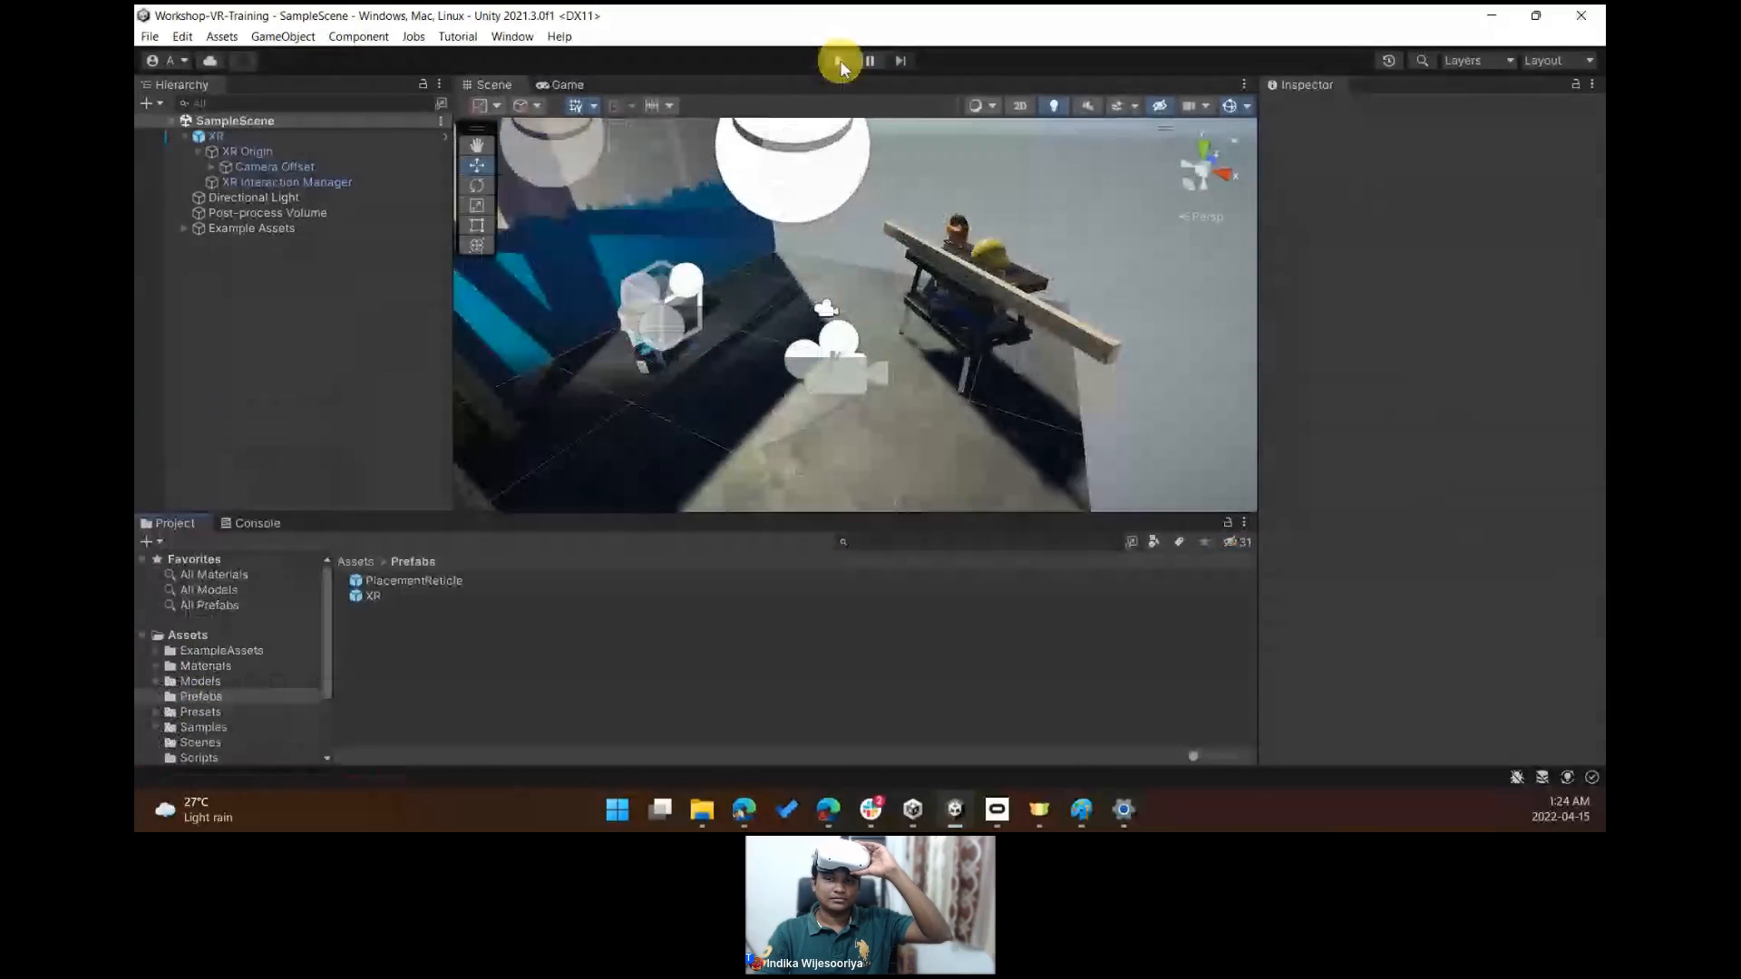
# - Run Play mode again with the headset, stop it, and review the new Console errors
pyautogui.click(840, 60)
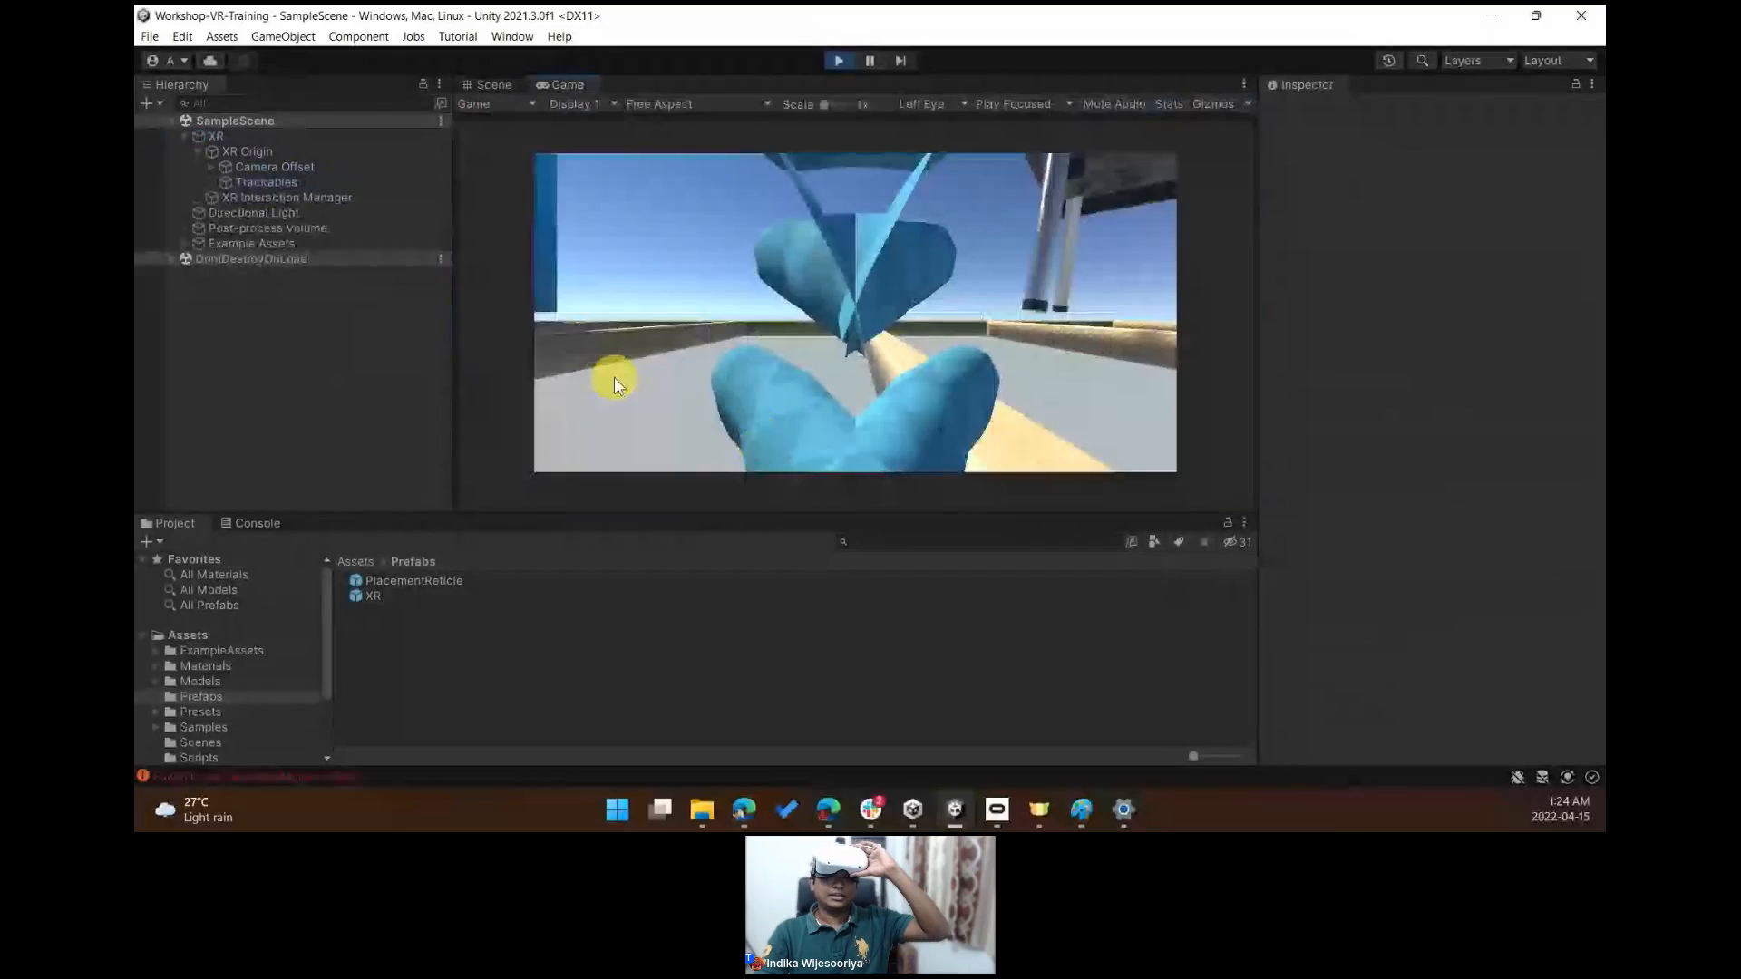
pyautogui.click(846, 58)
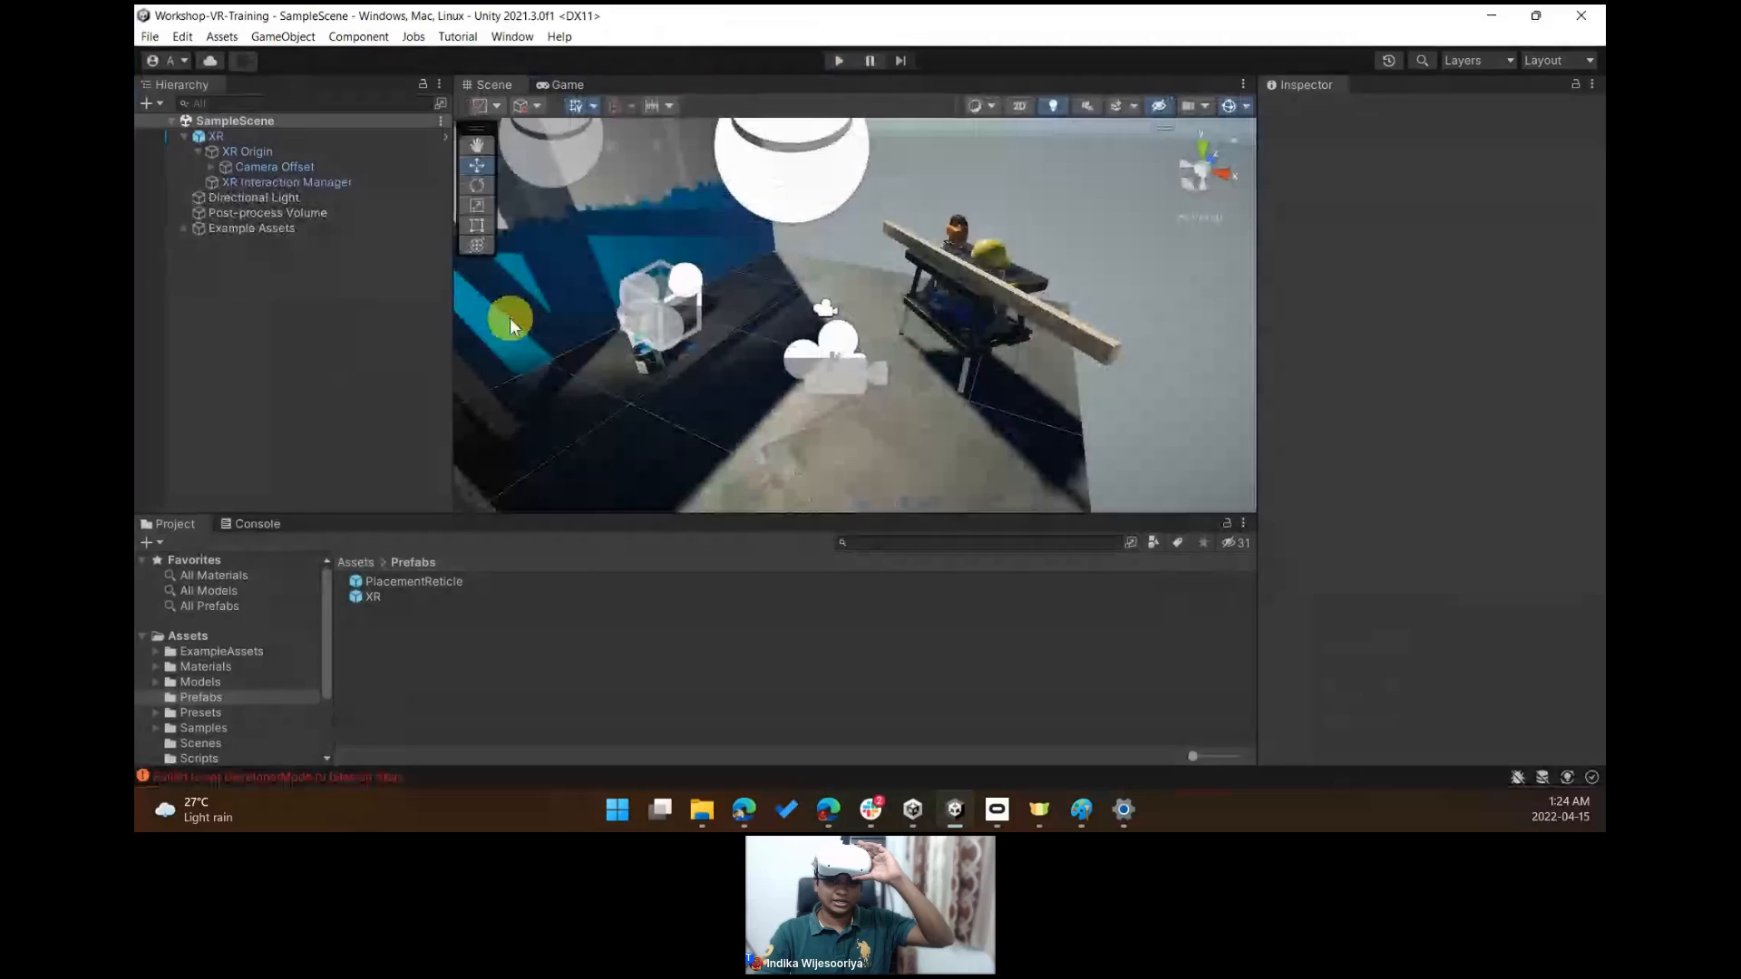
pyautogui.click(246, 522)
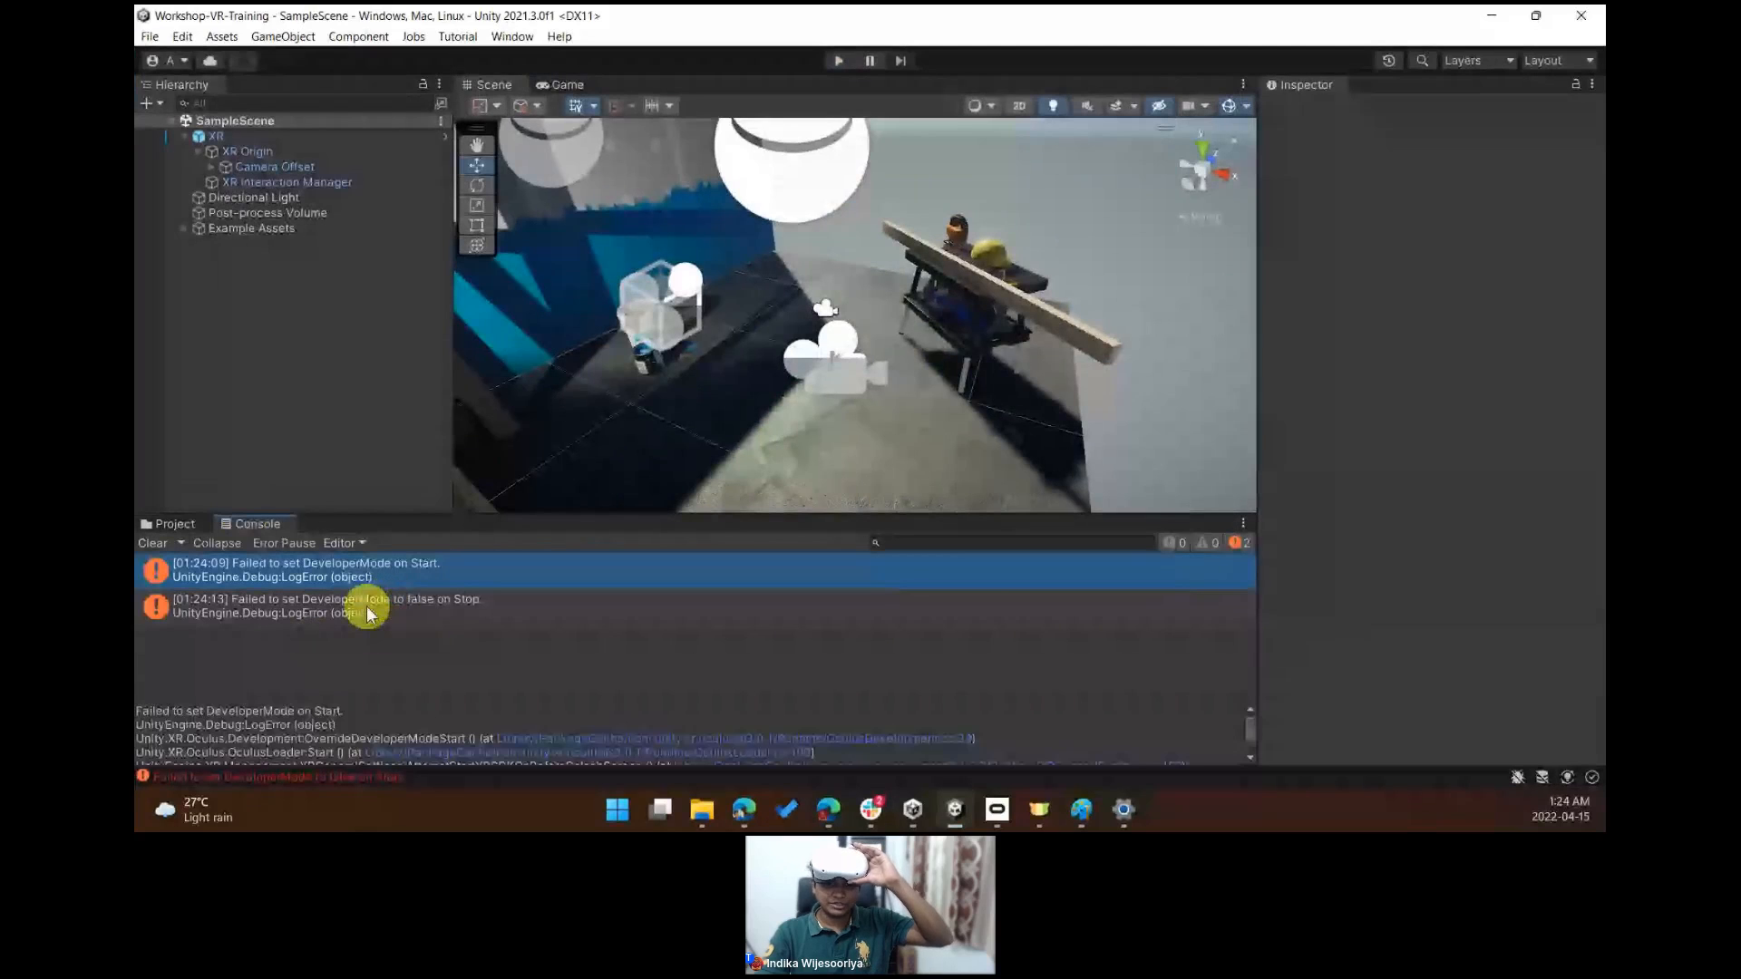
pyautogui.moveTo(454, 704); pyautogui.dragTo(456, 652)
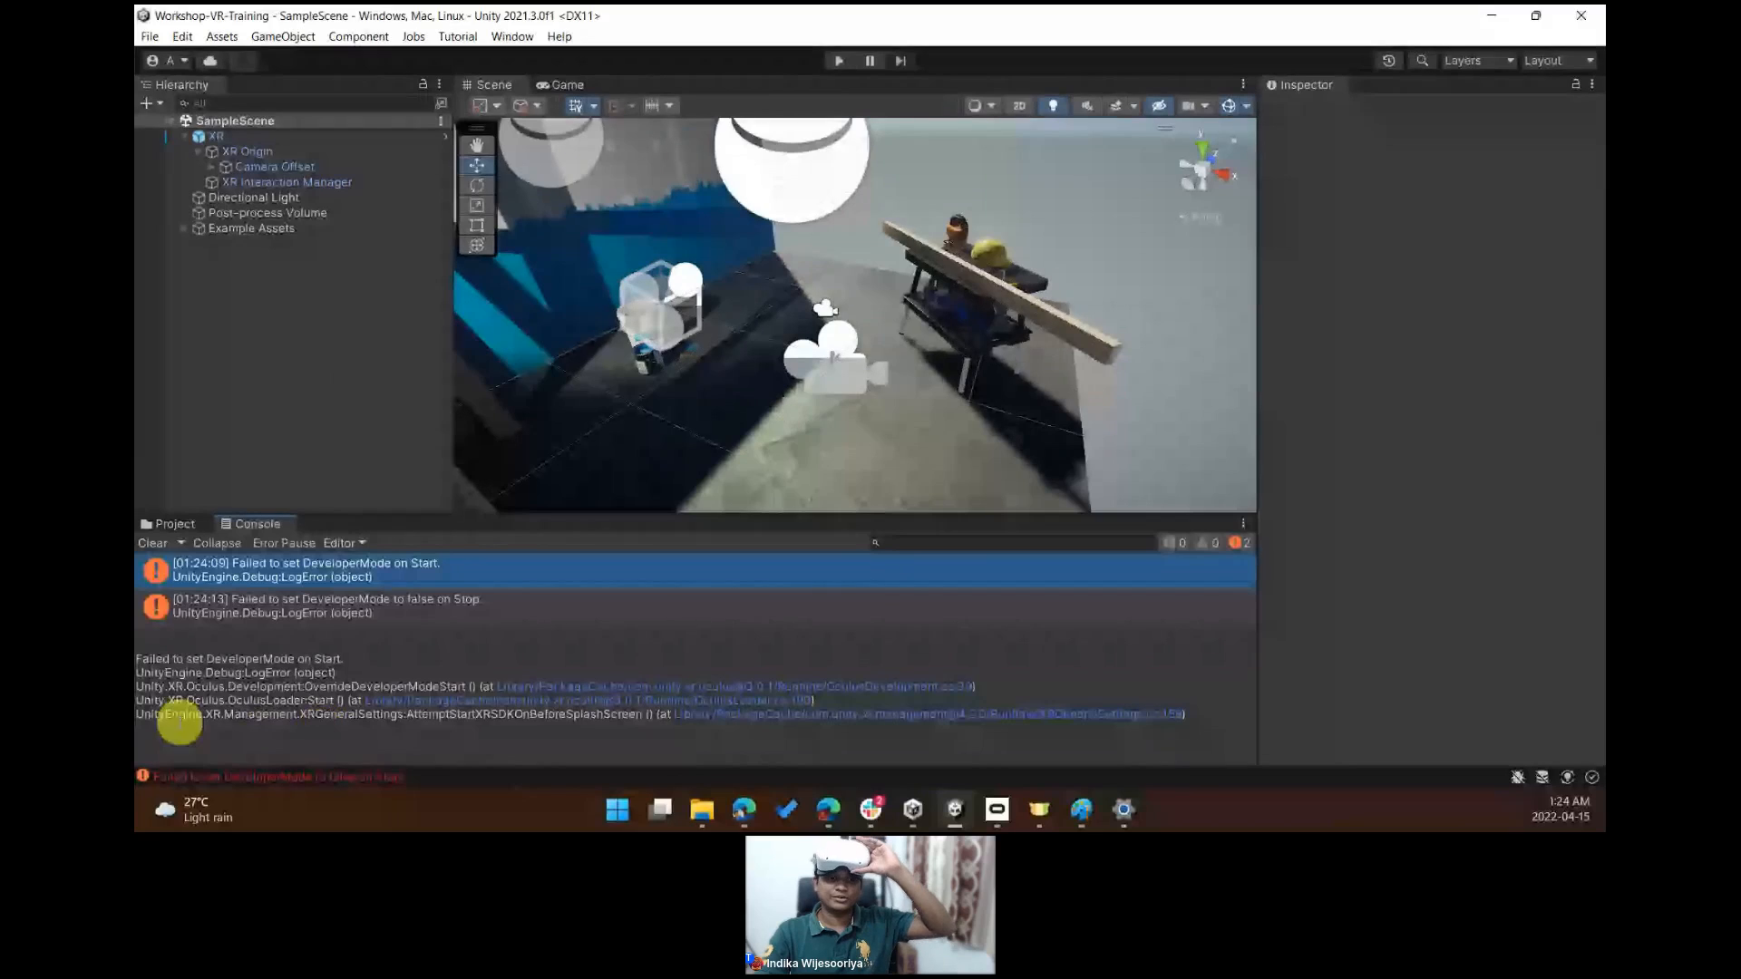
# - Open Project Settings and review the XR Plug-in Management and XR Interaction Toolkit pages before closing it
pyautogui.click(184, 38)
pyautogui.click(242, 632)
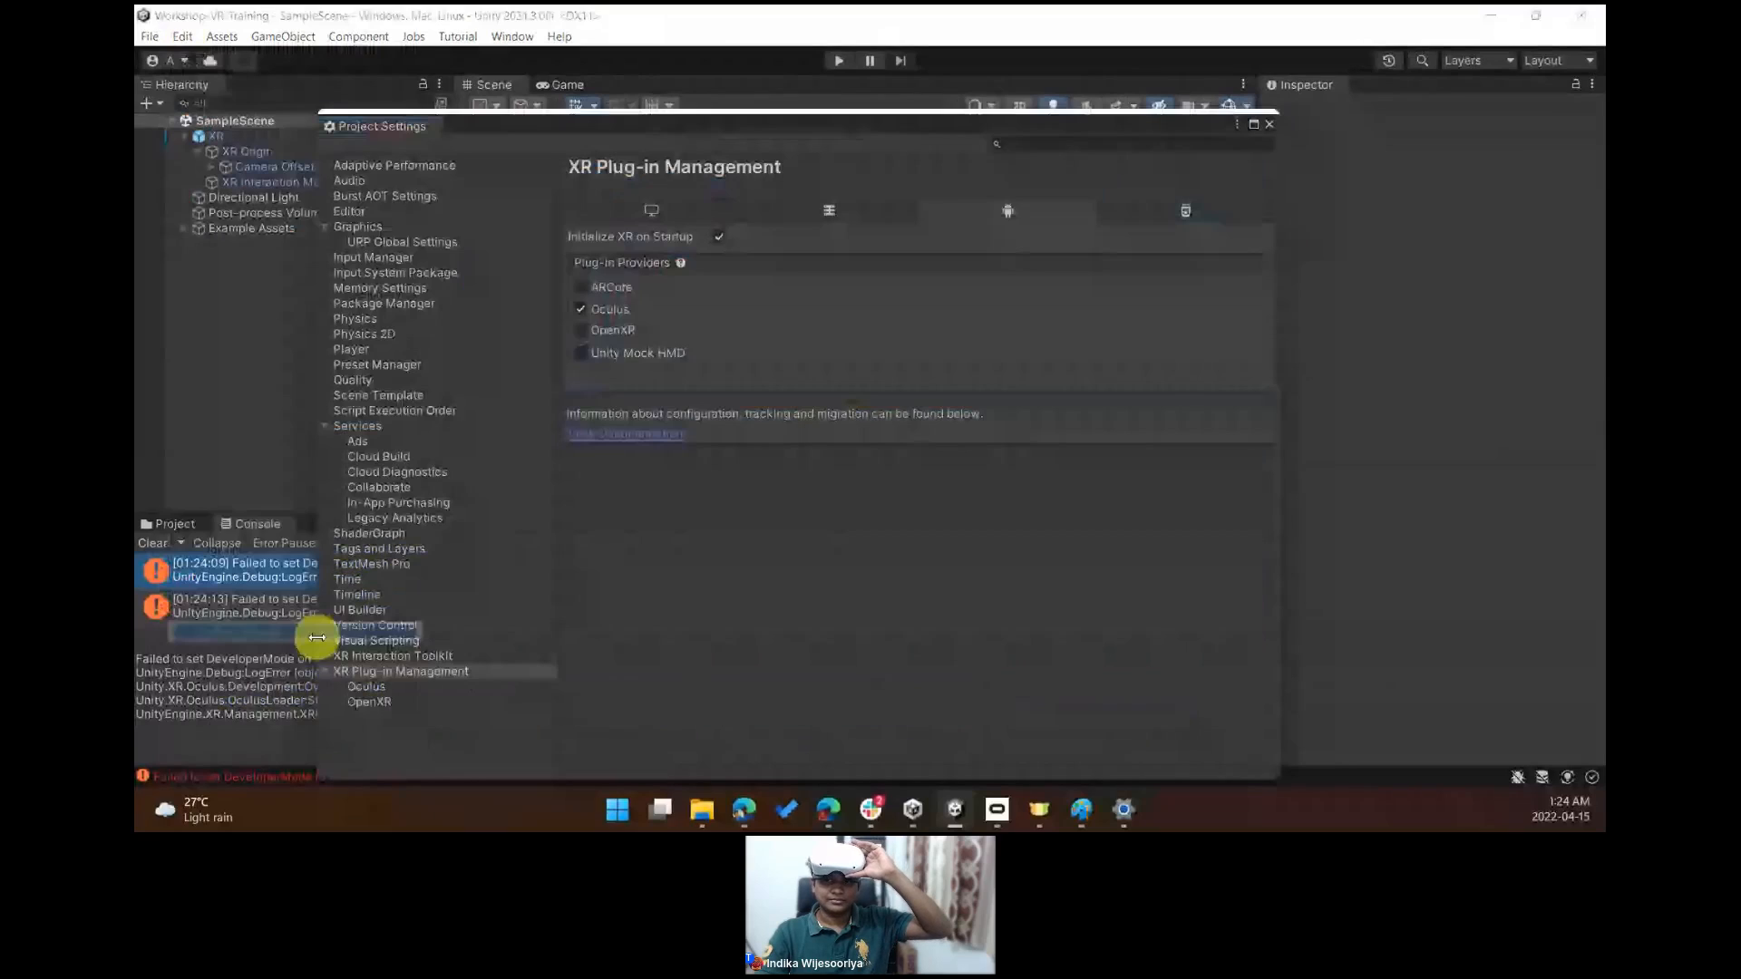
pyautogui.click(662, 201)
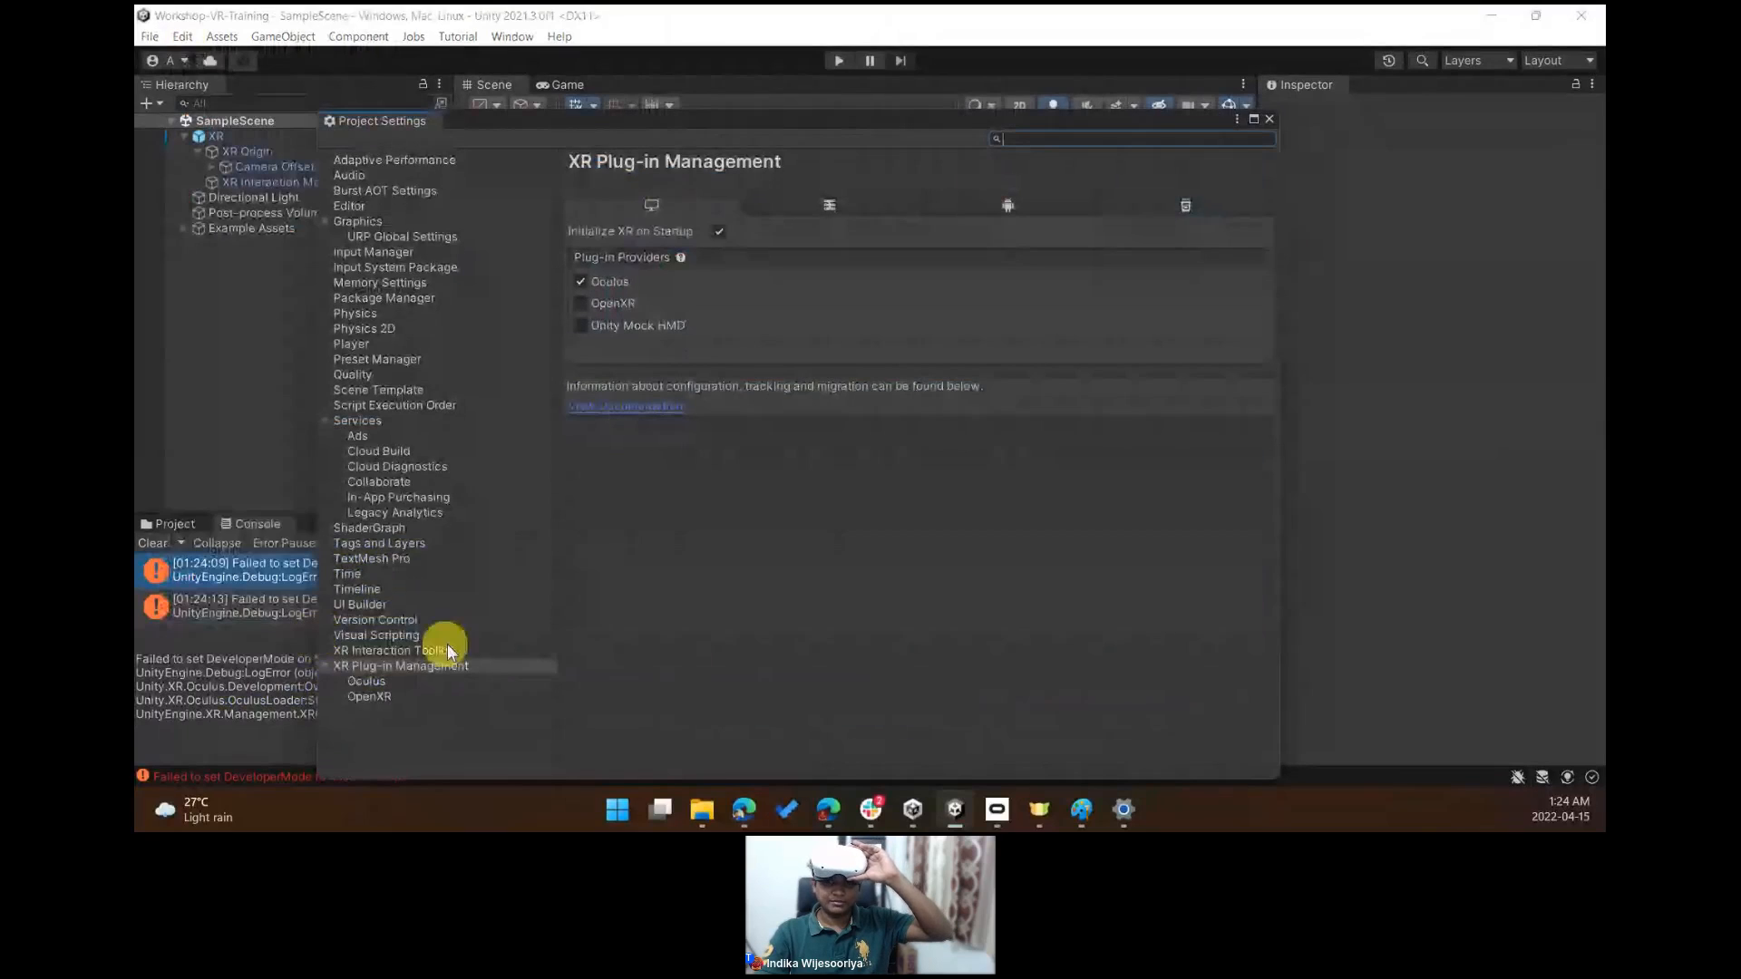
pyautogui.click(403, 682)
pyautogui.click(412, 666)
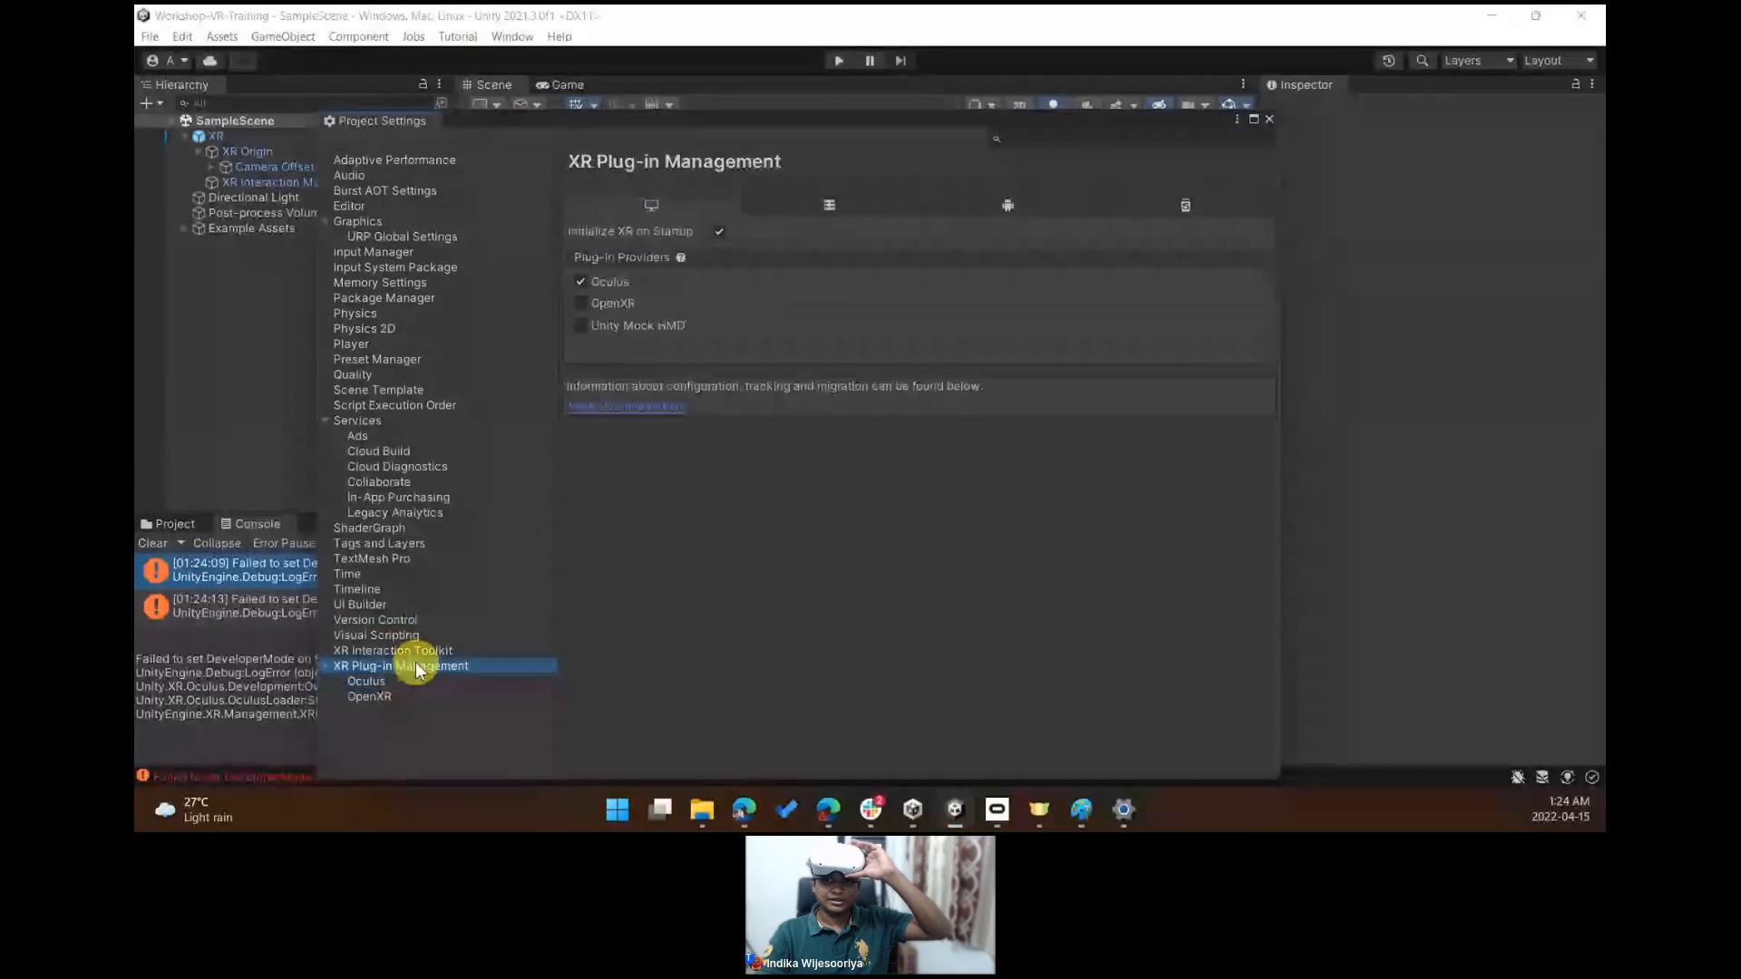
pyautogui.click(419, 652)
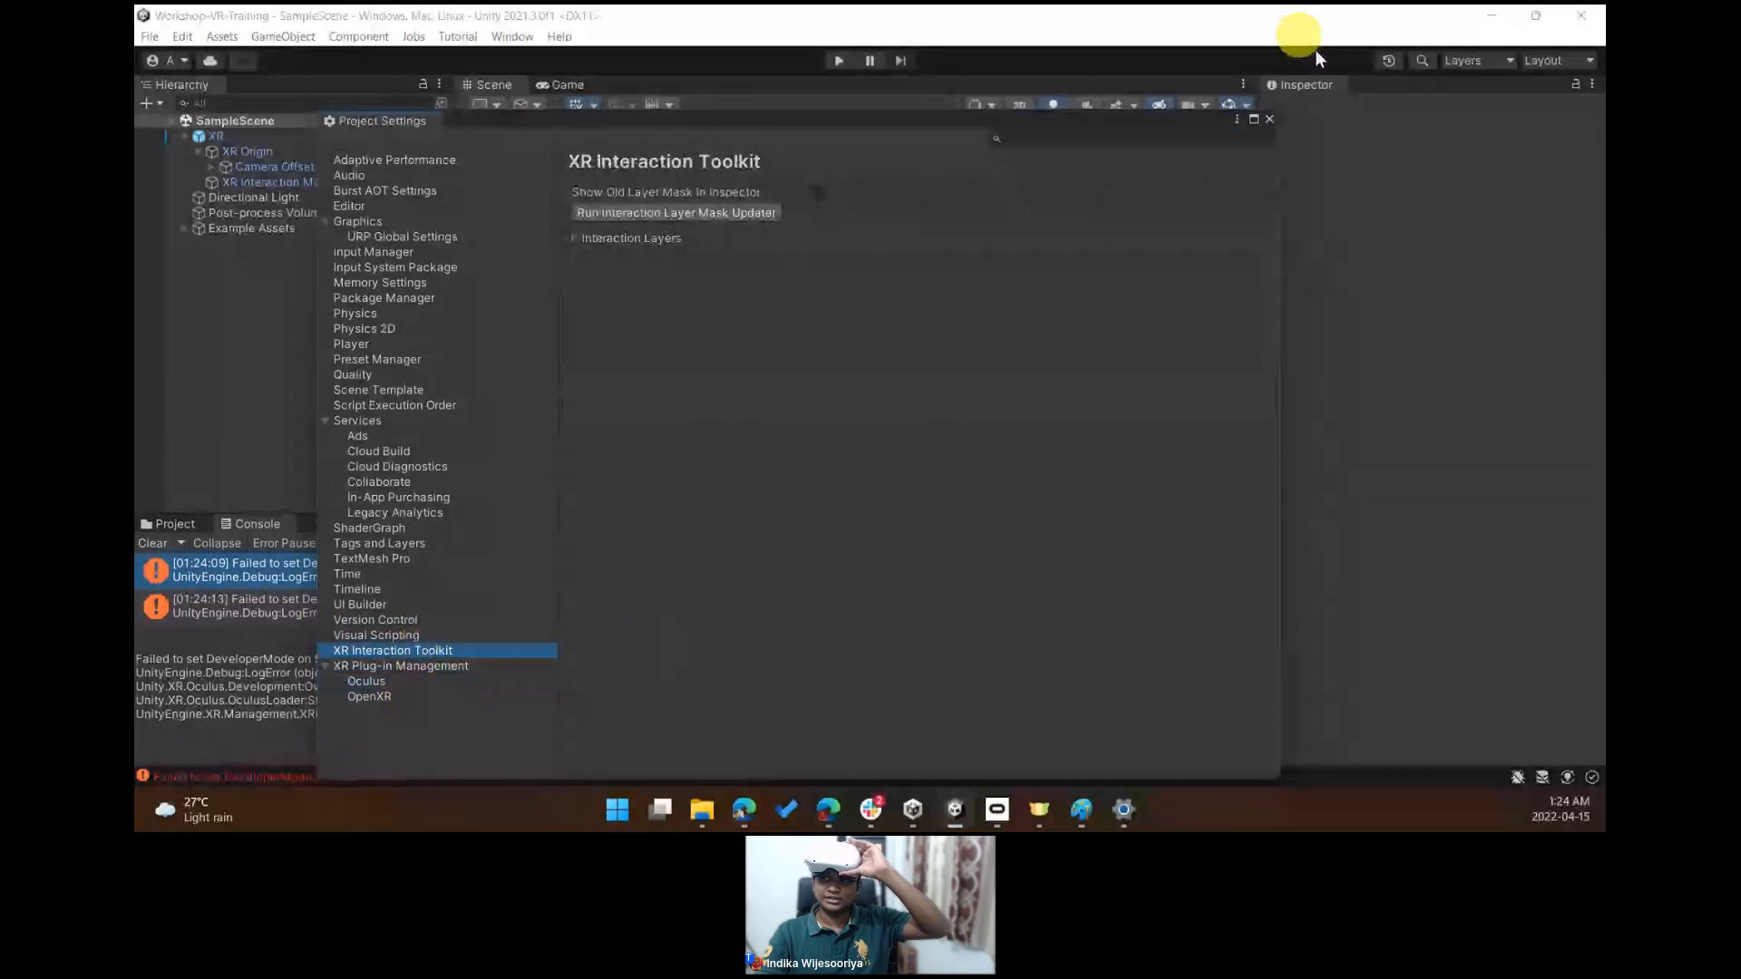
pyautogui.click(1270, 119)
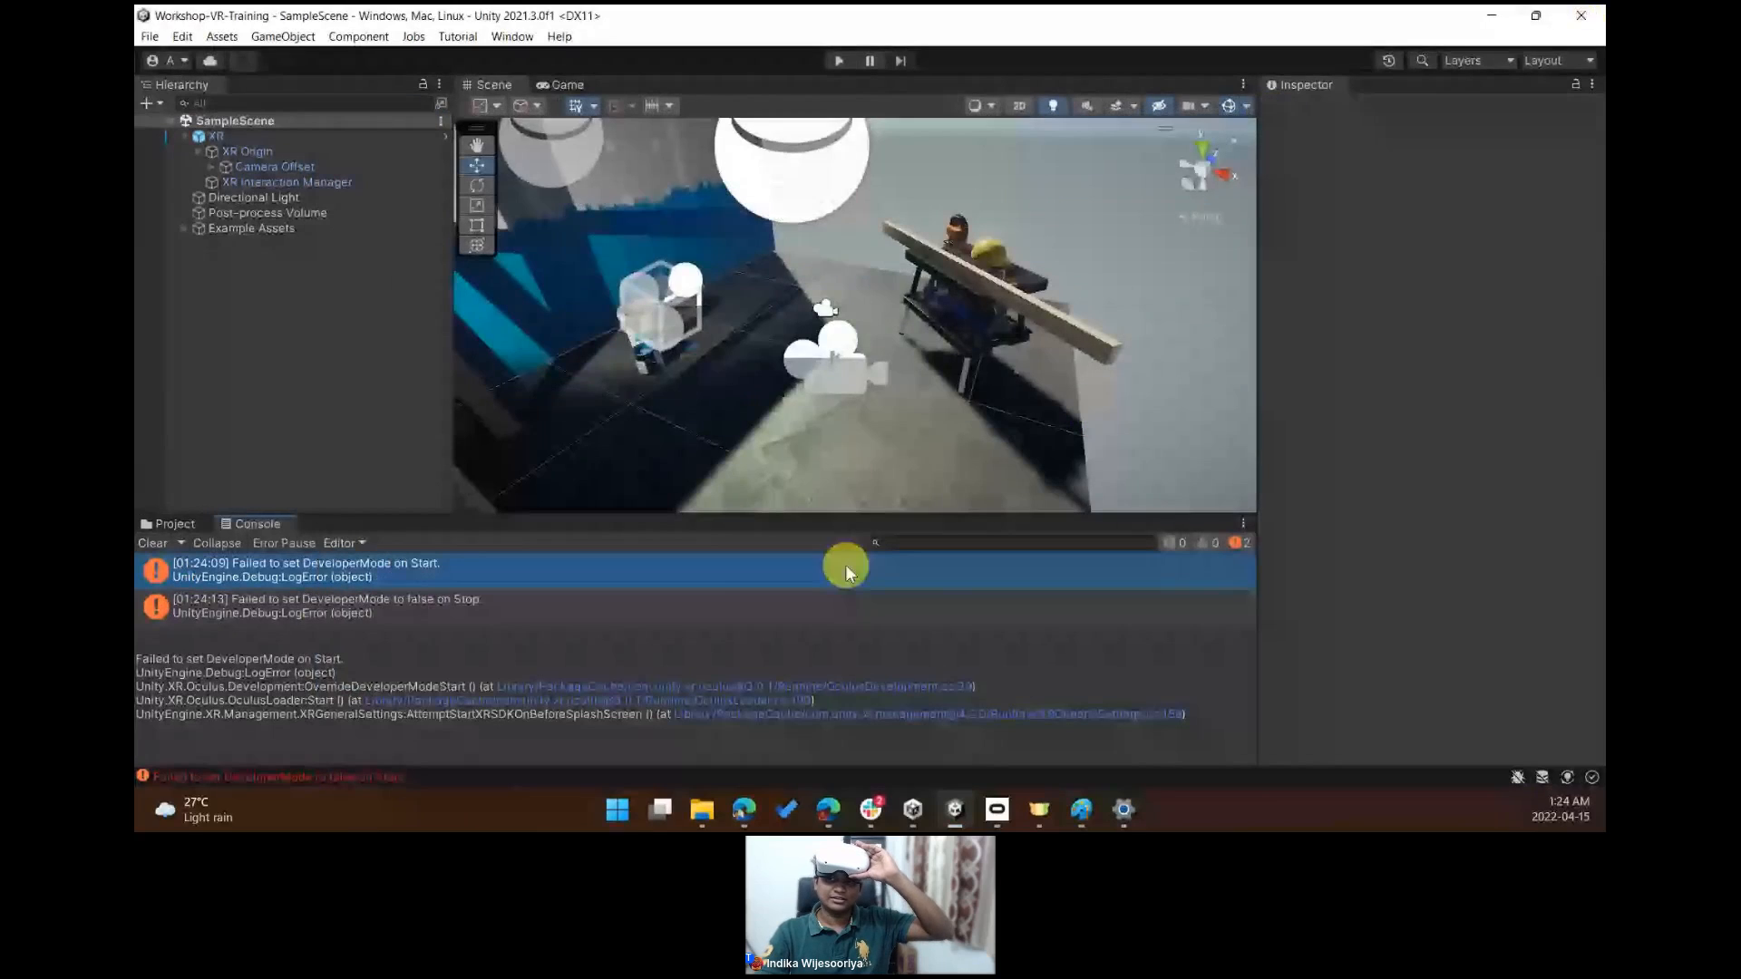
# - Switch to Unity Hub and open the VR-StarterPack project
pyautogui.click(953, 810)
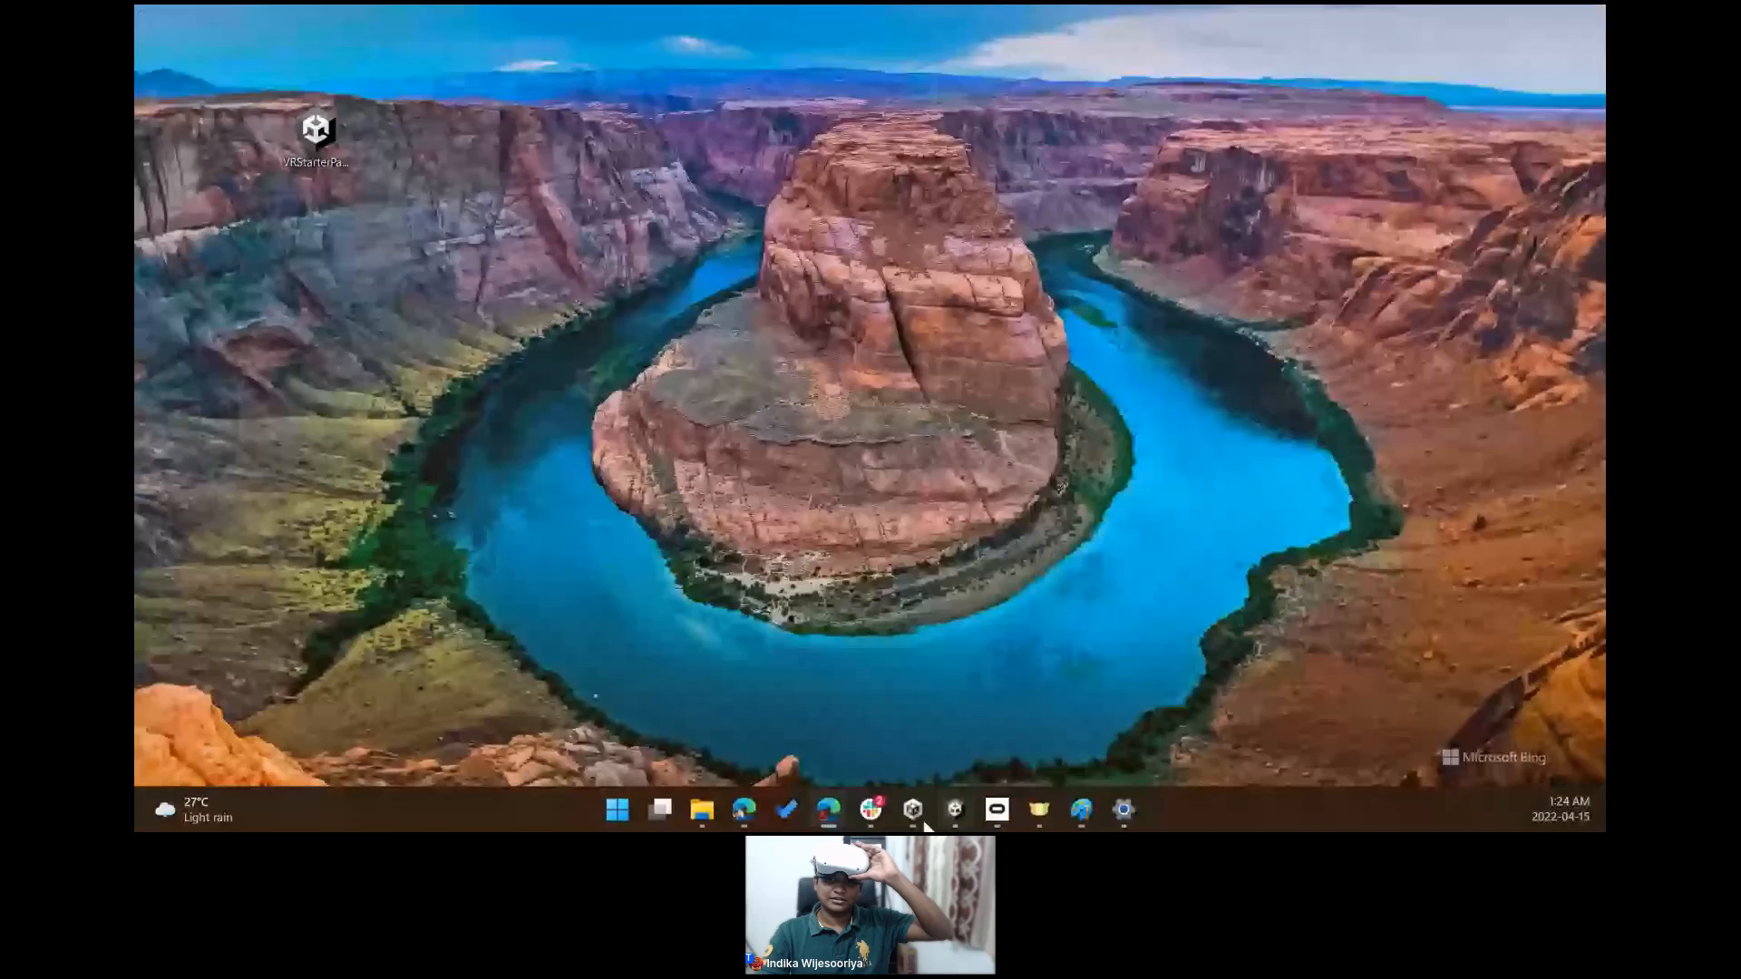
pyautogui.click(925, 823)
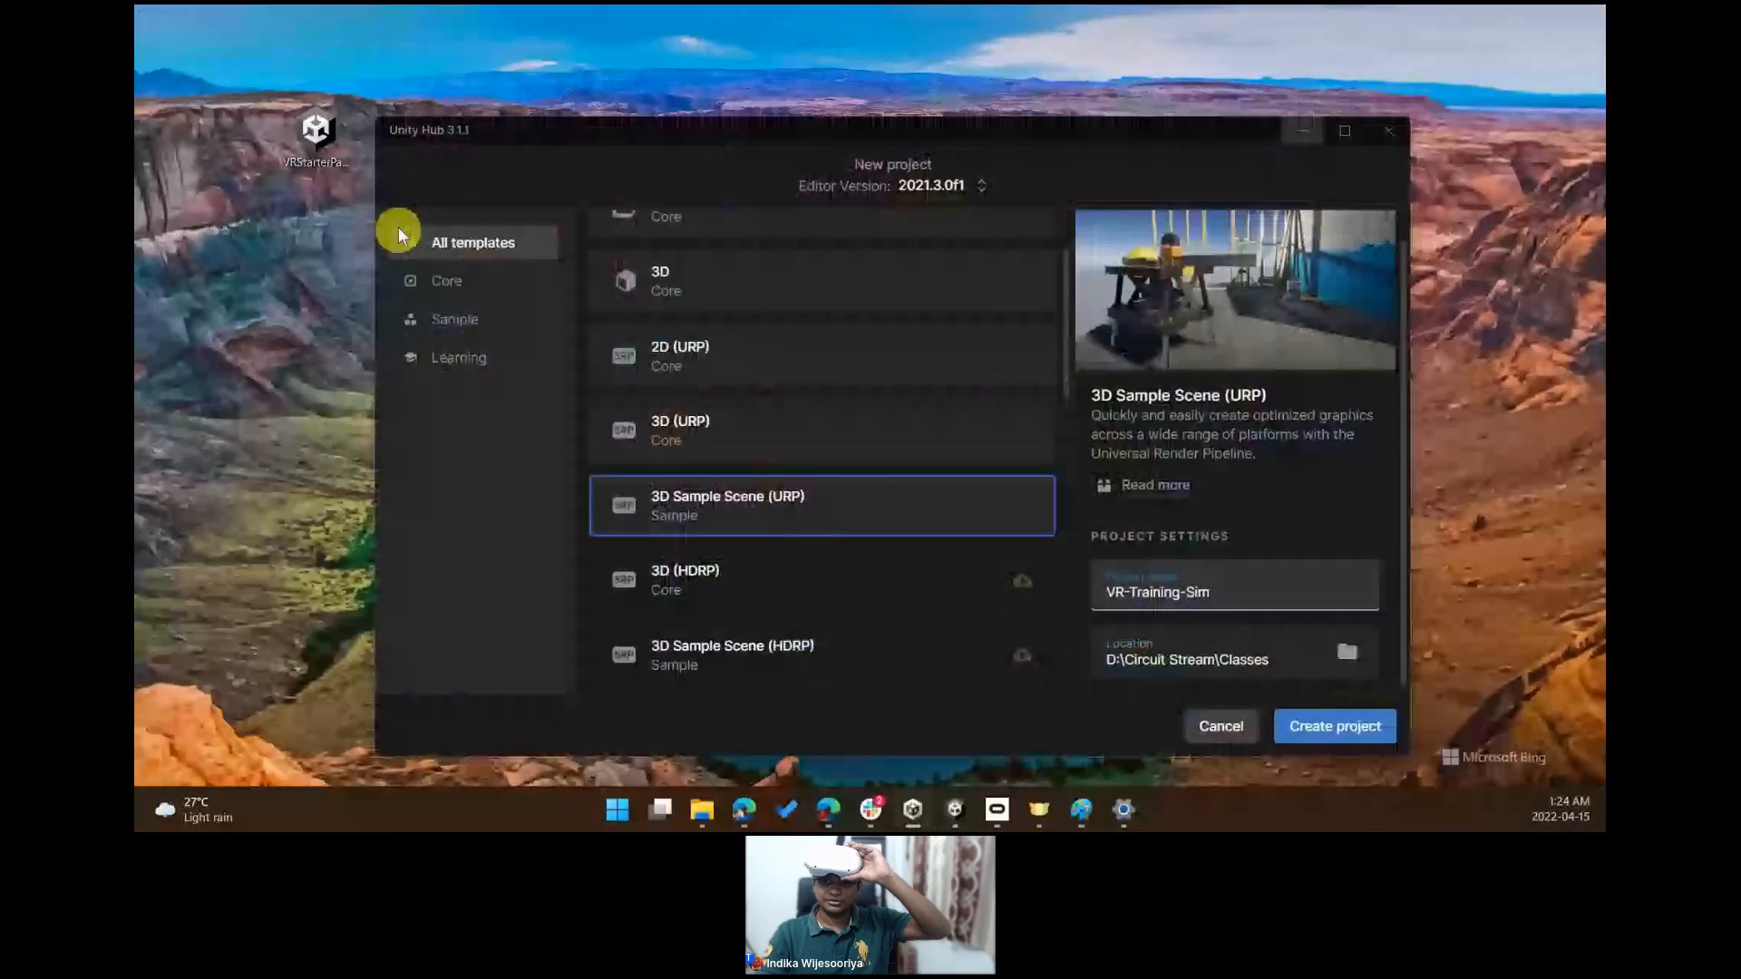
pyautogui.press('Escape')
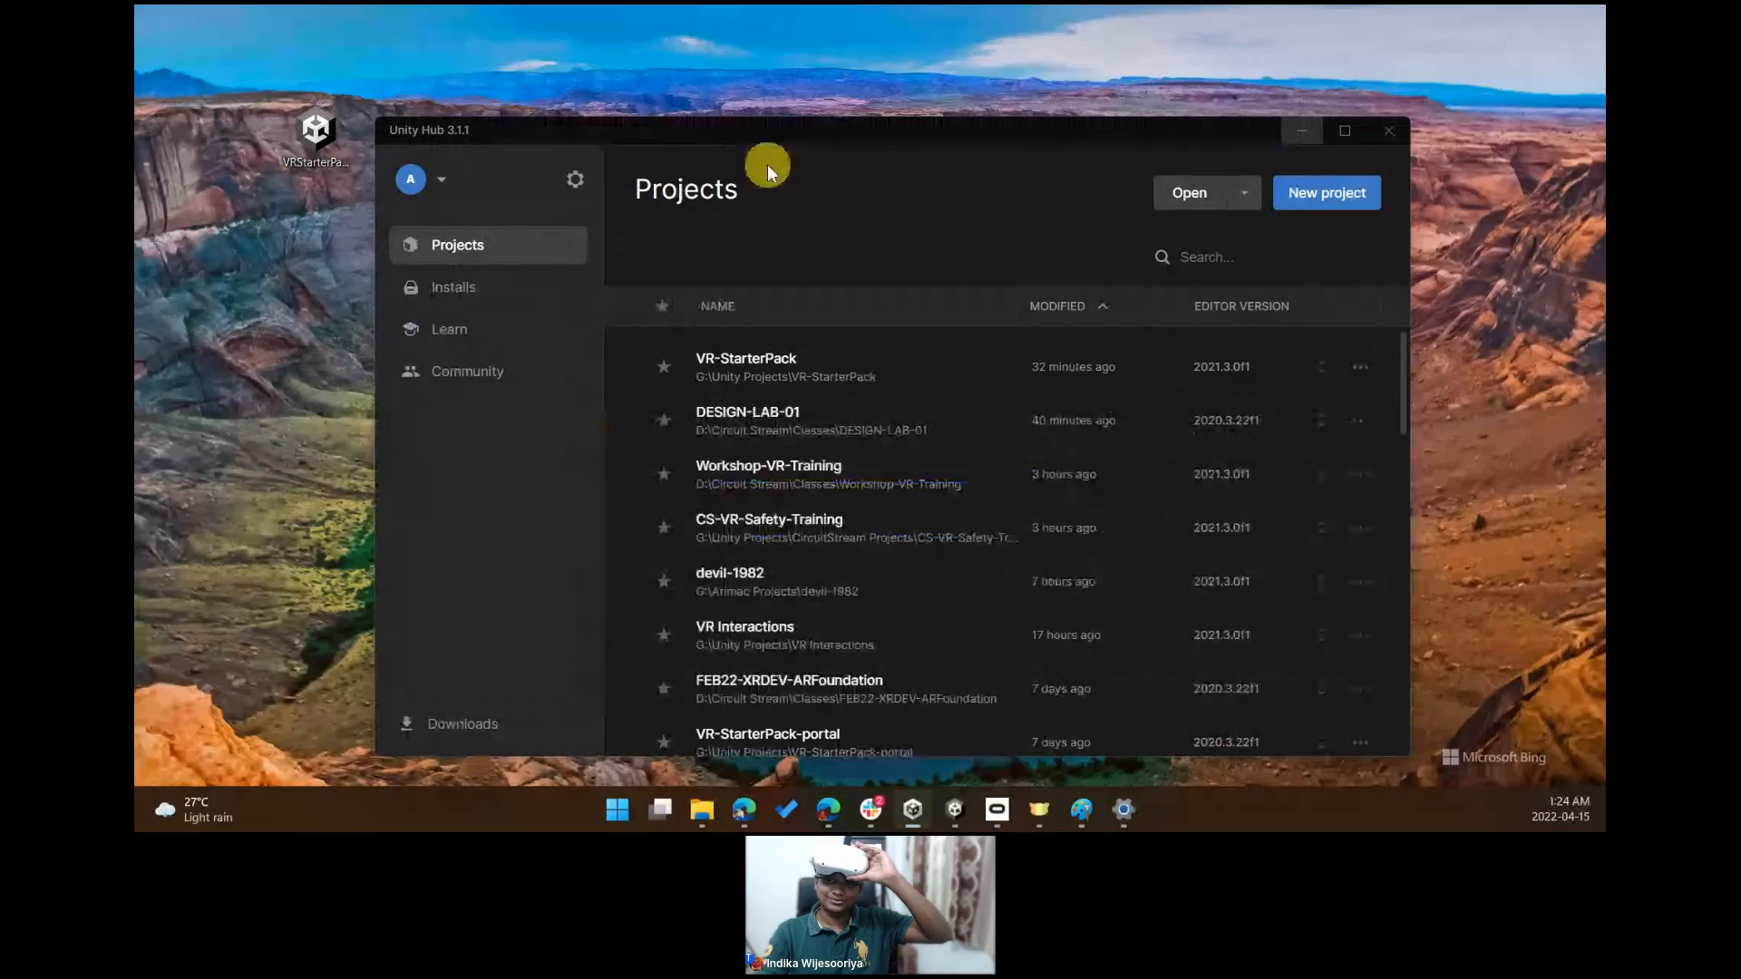
pyautogui.moveTo(769, 132); pyautogui.dragTo(692, 102)
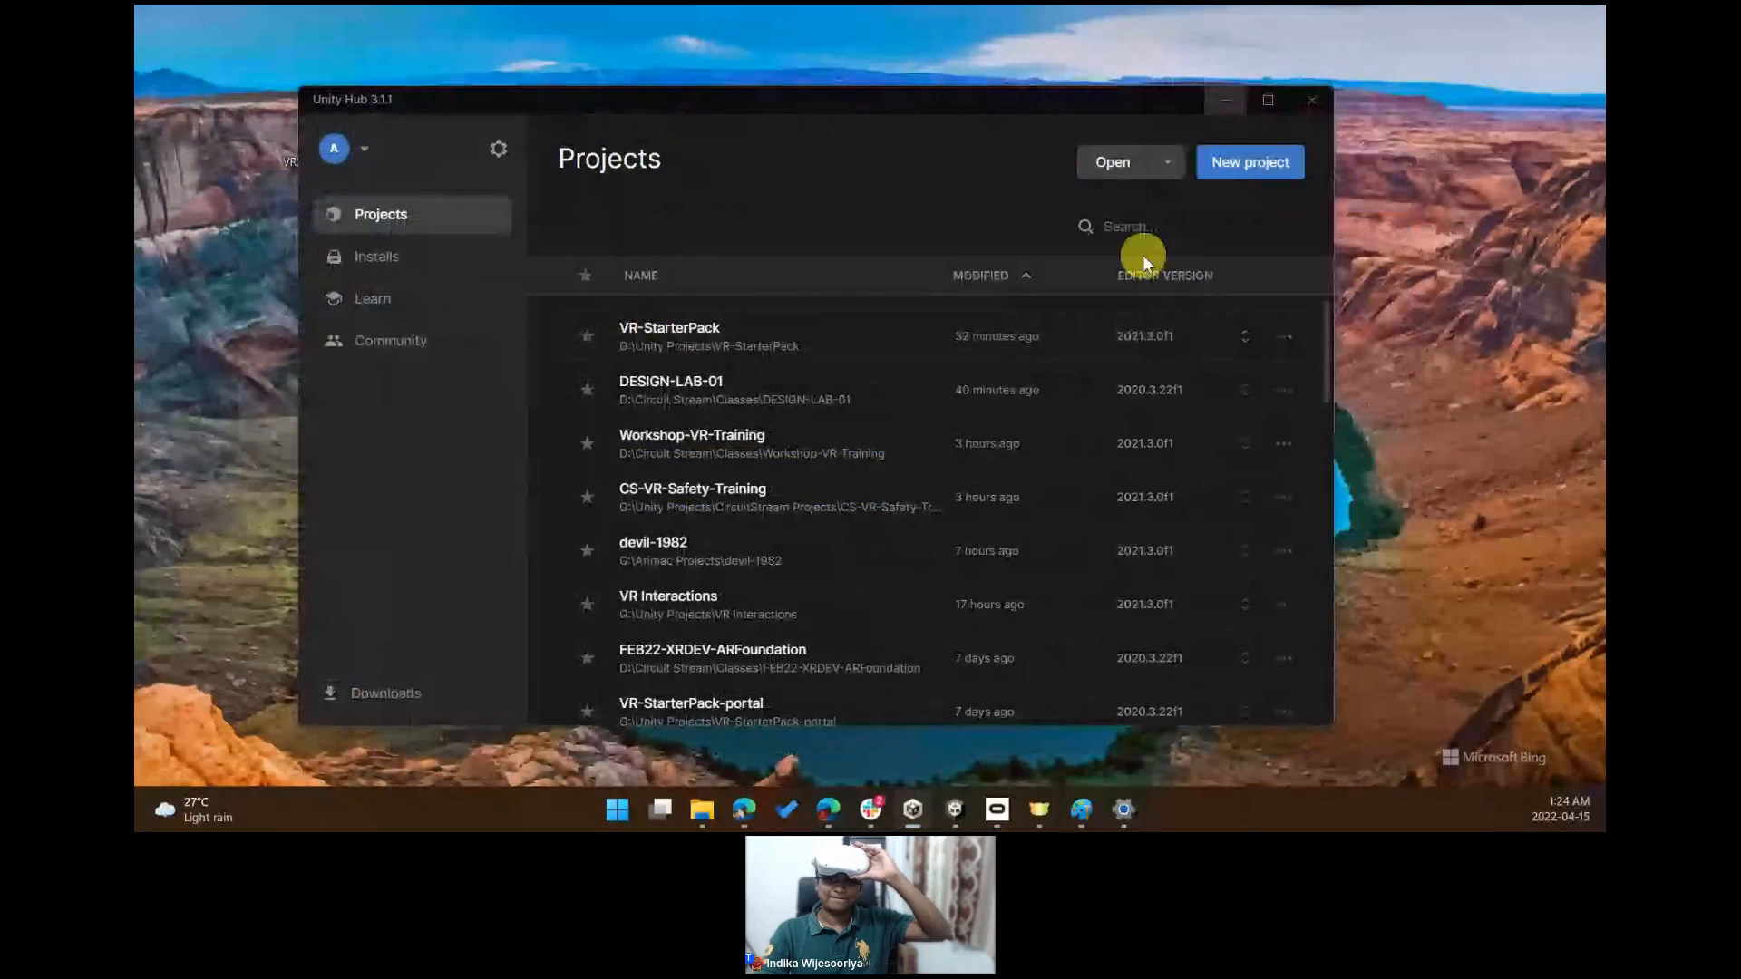
pyautogui.click(1176, 355)
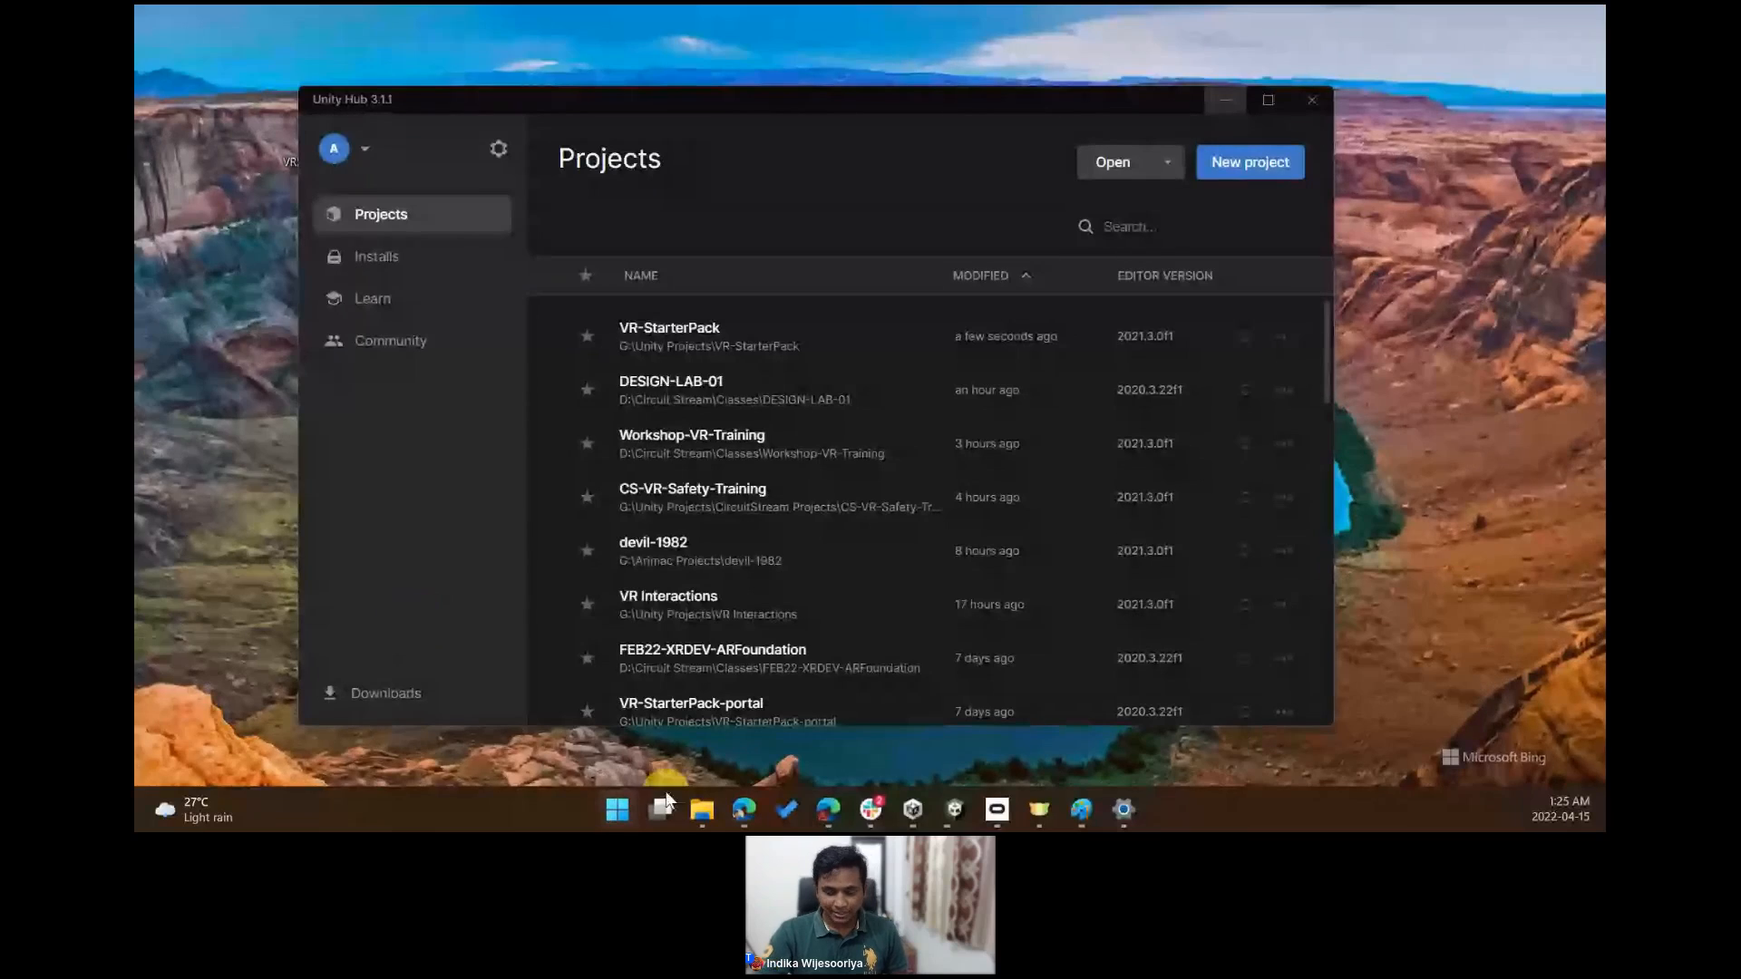
# - Run dxdiag from the Start menu search and check its system and display information
pyautogui.click(618, 810)
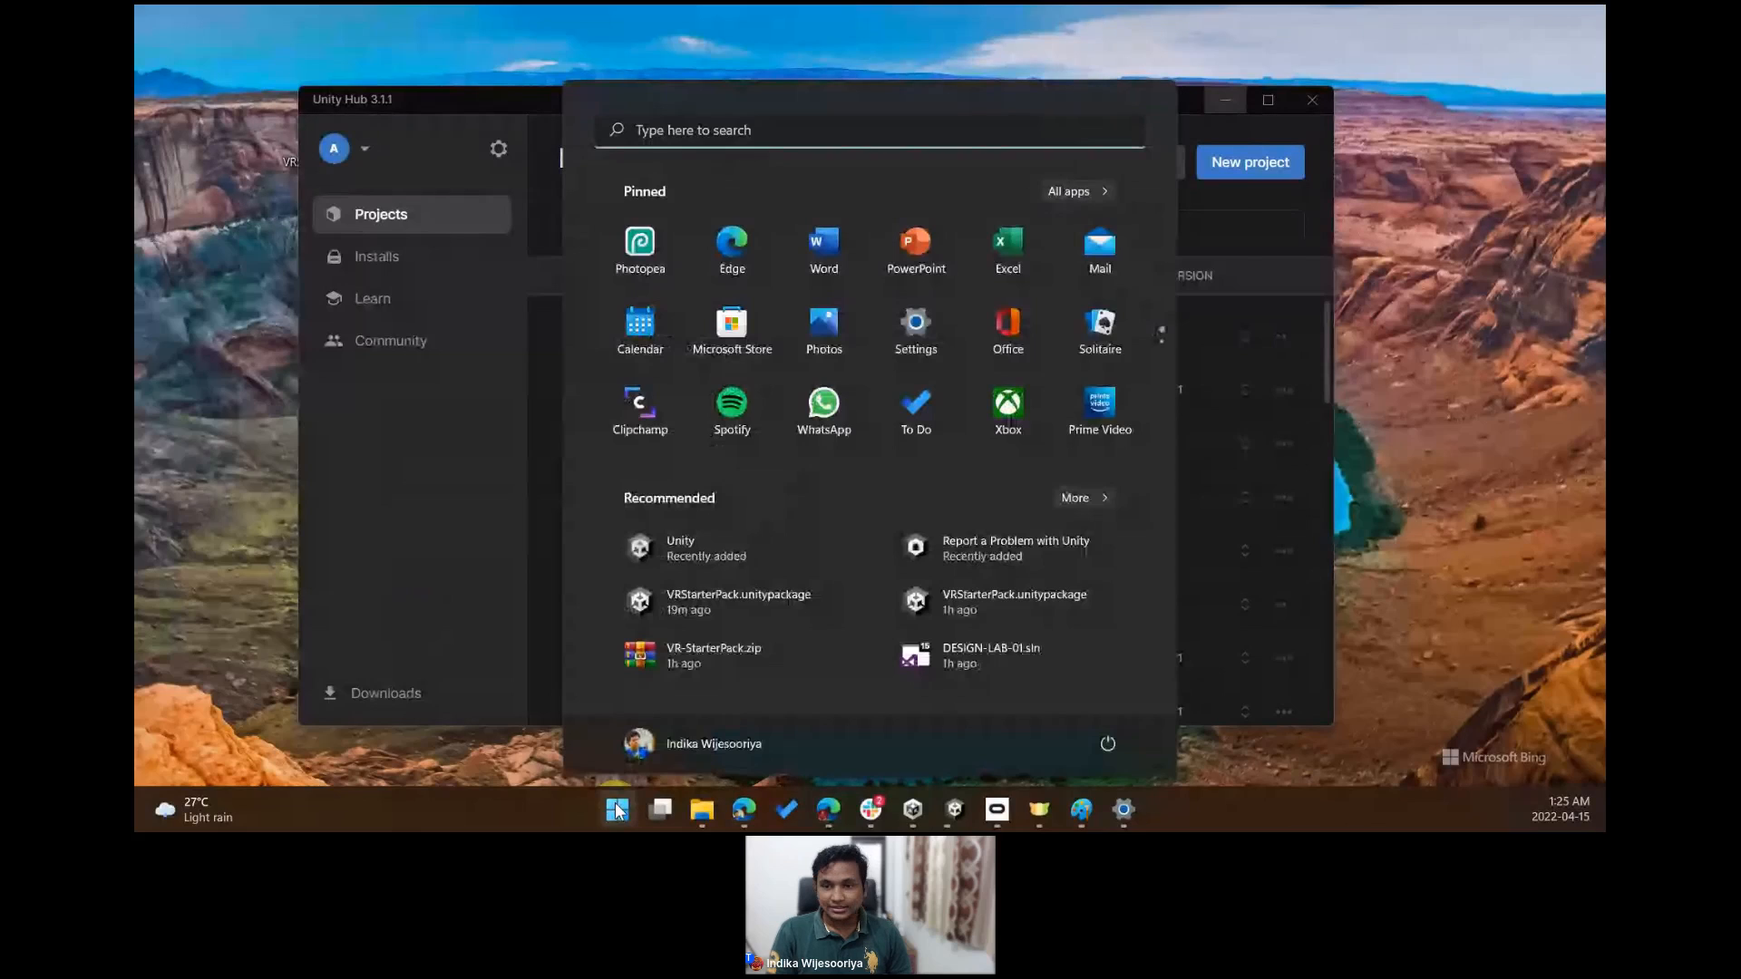
pyautogui.write('dxdi')
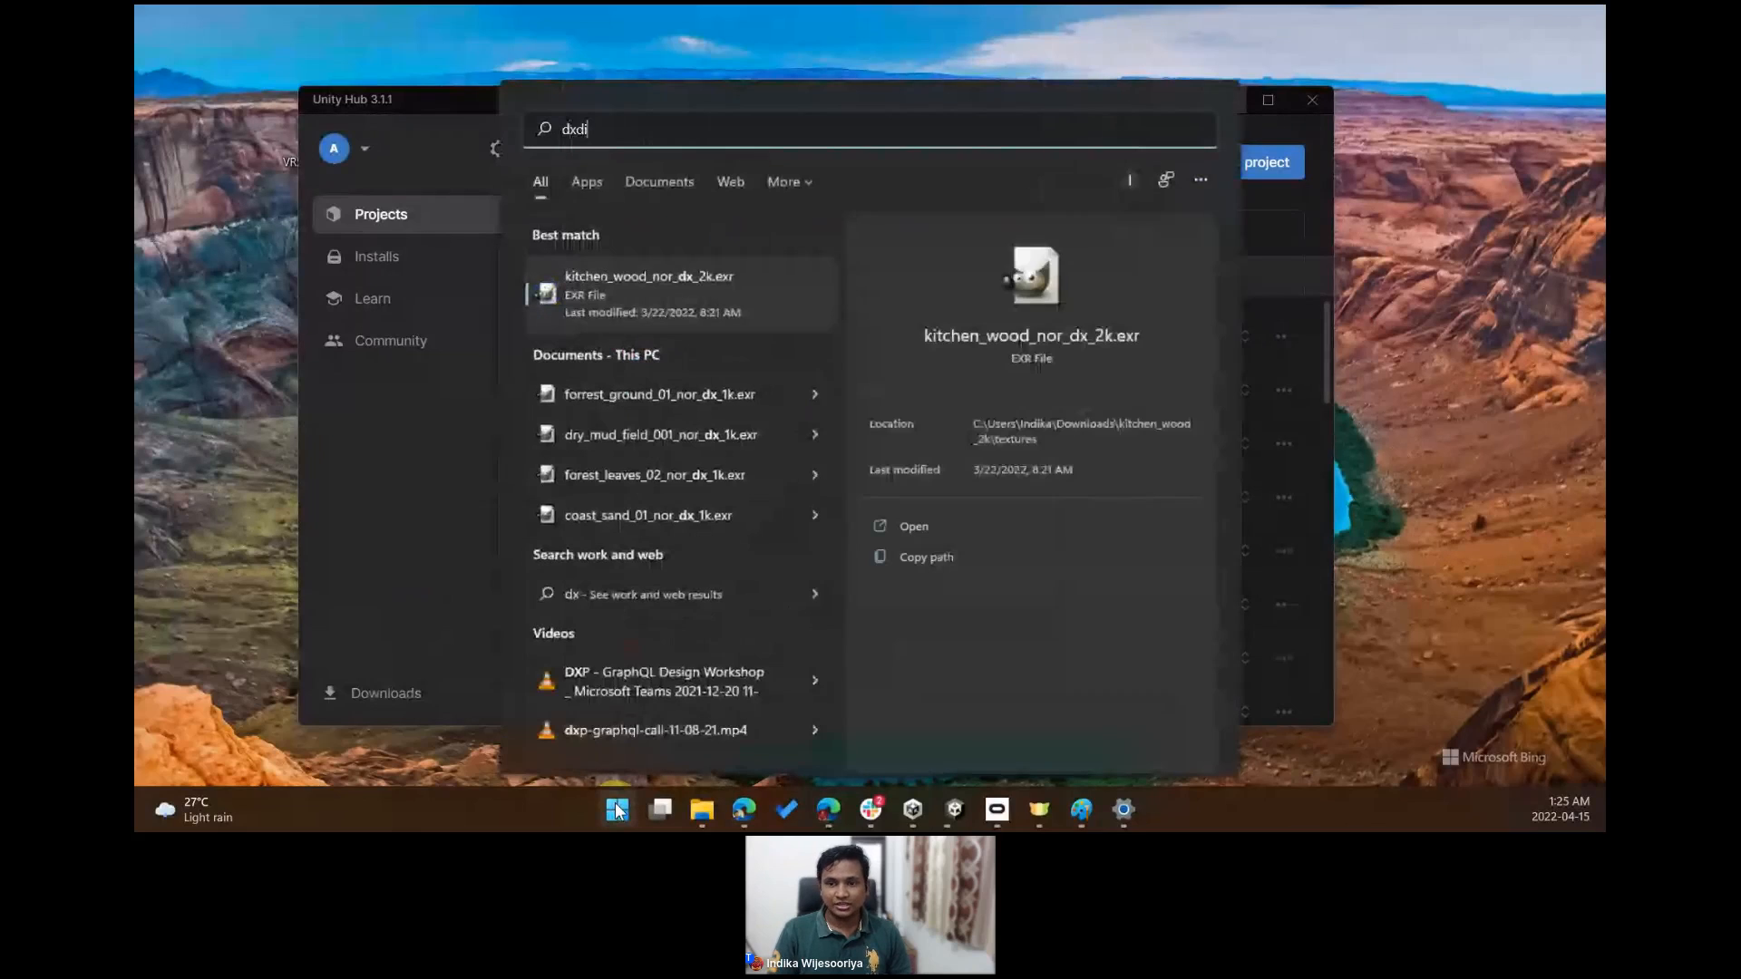
pyautogui.write('ag')
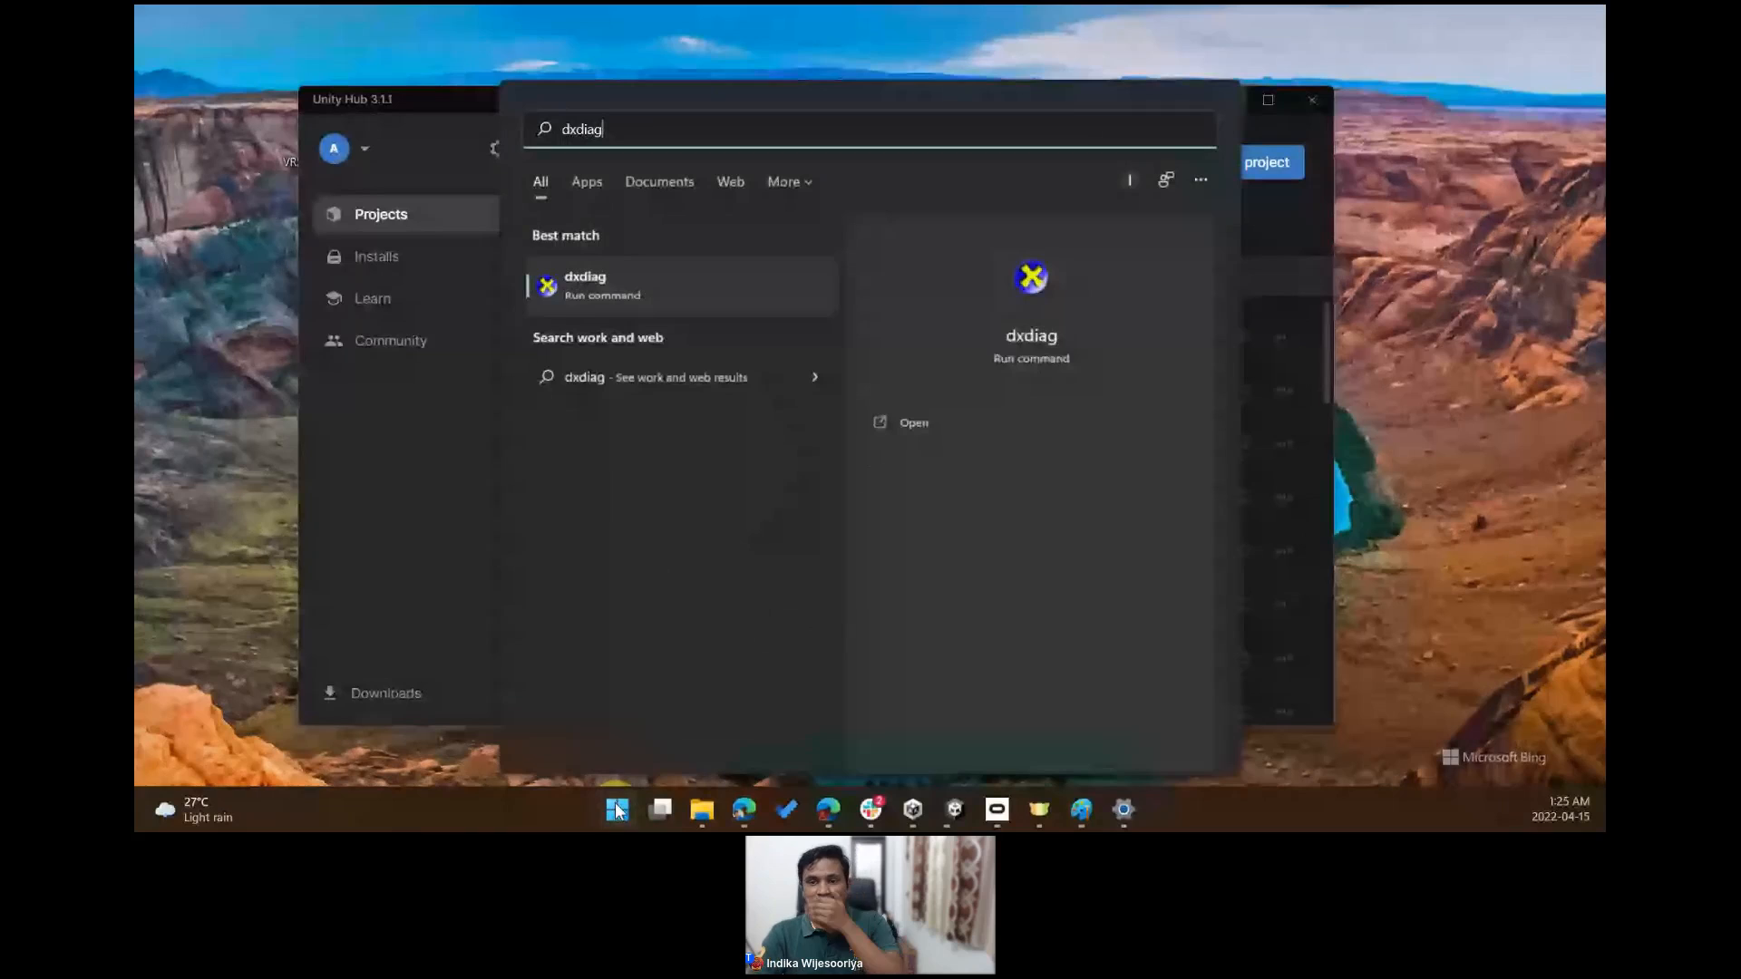
pyautogui.click(648, 296)
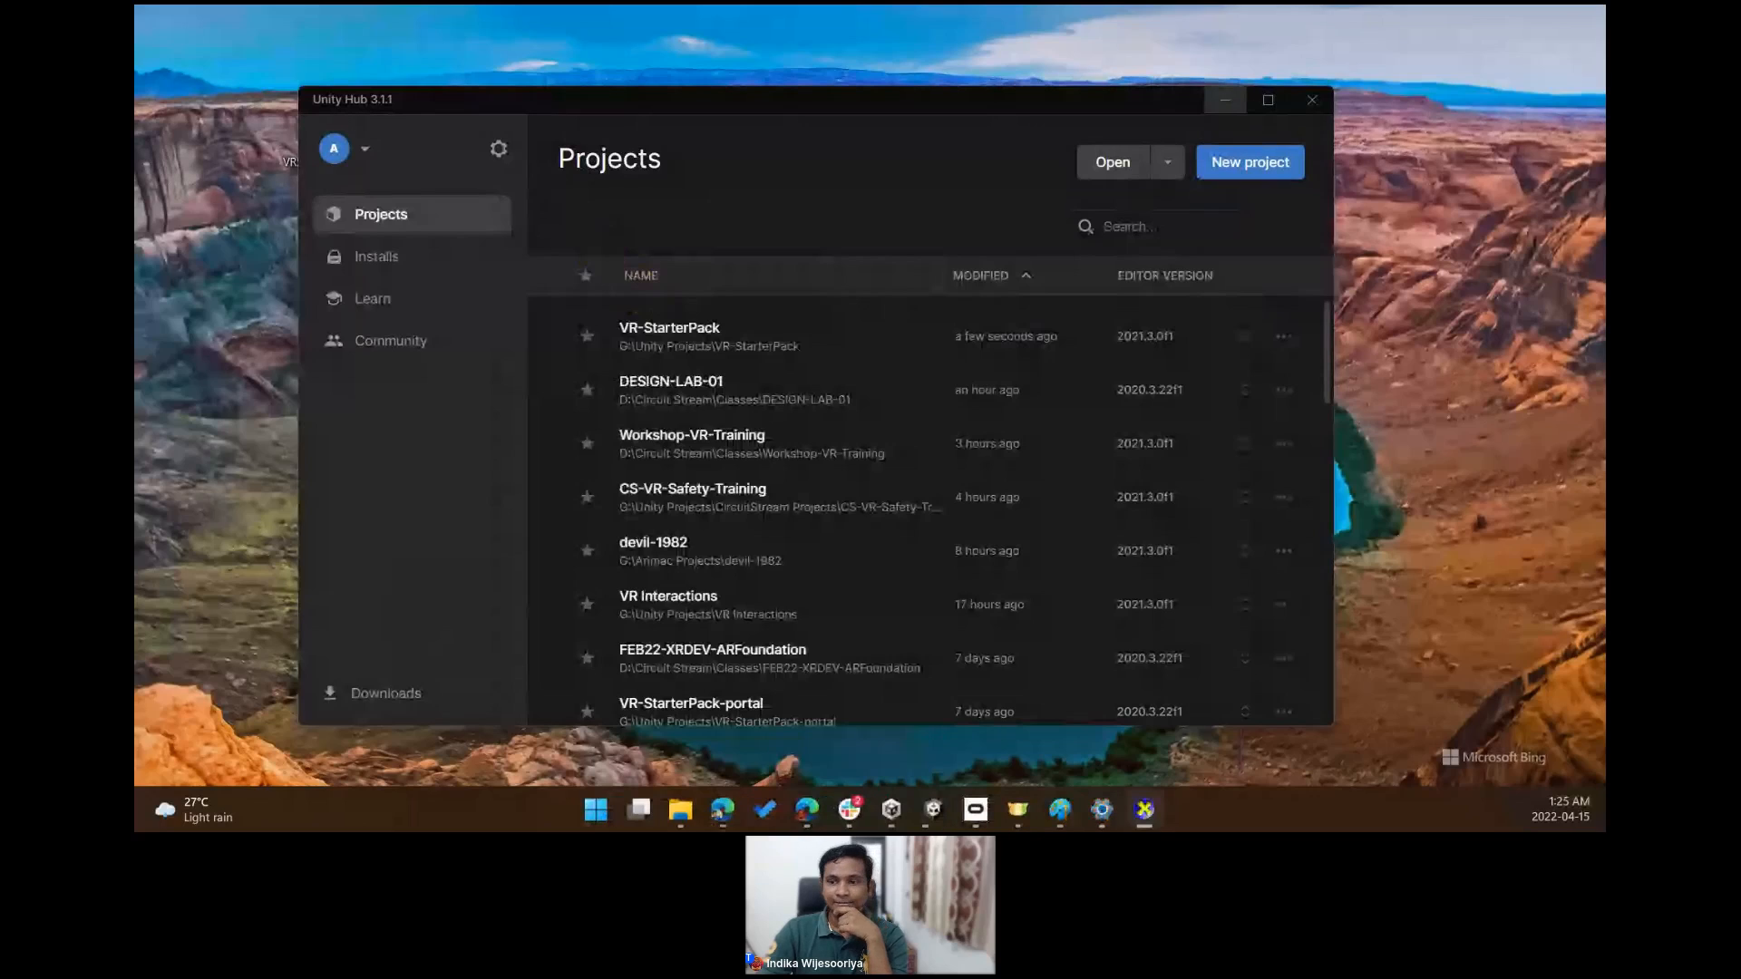
pyautogui.moveTo(979, 145); pyautogui.dragTo(981, 138)
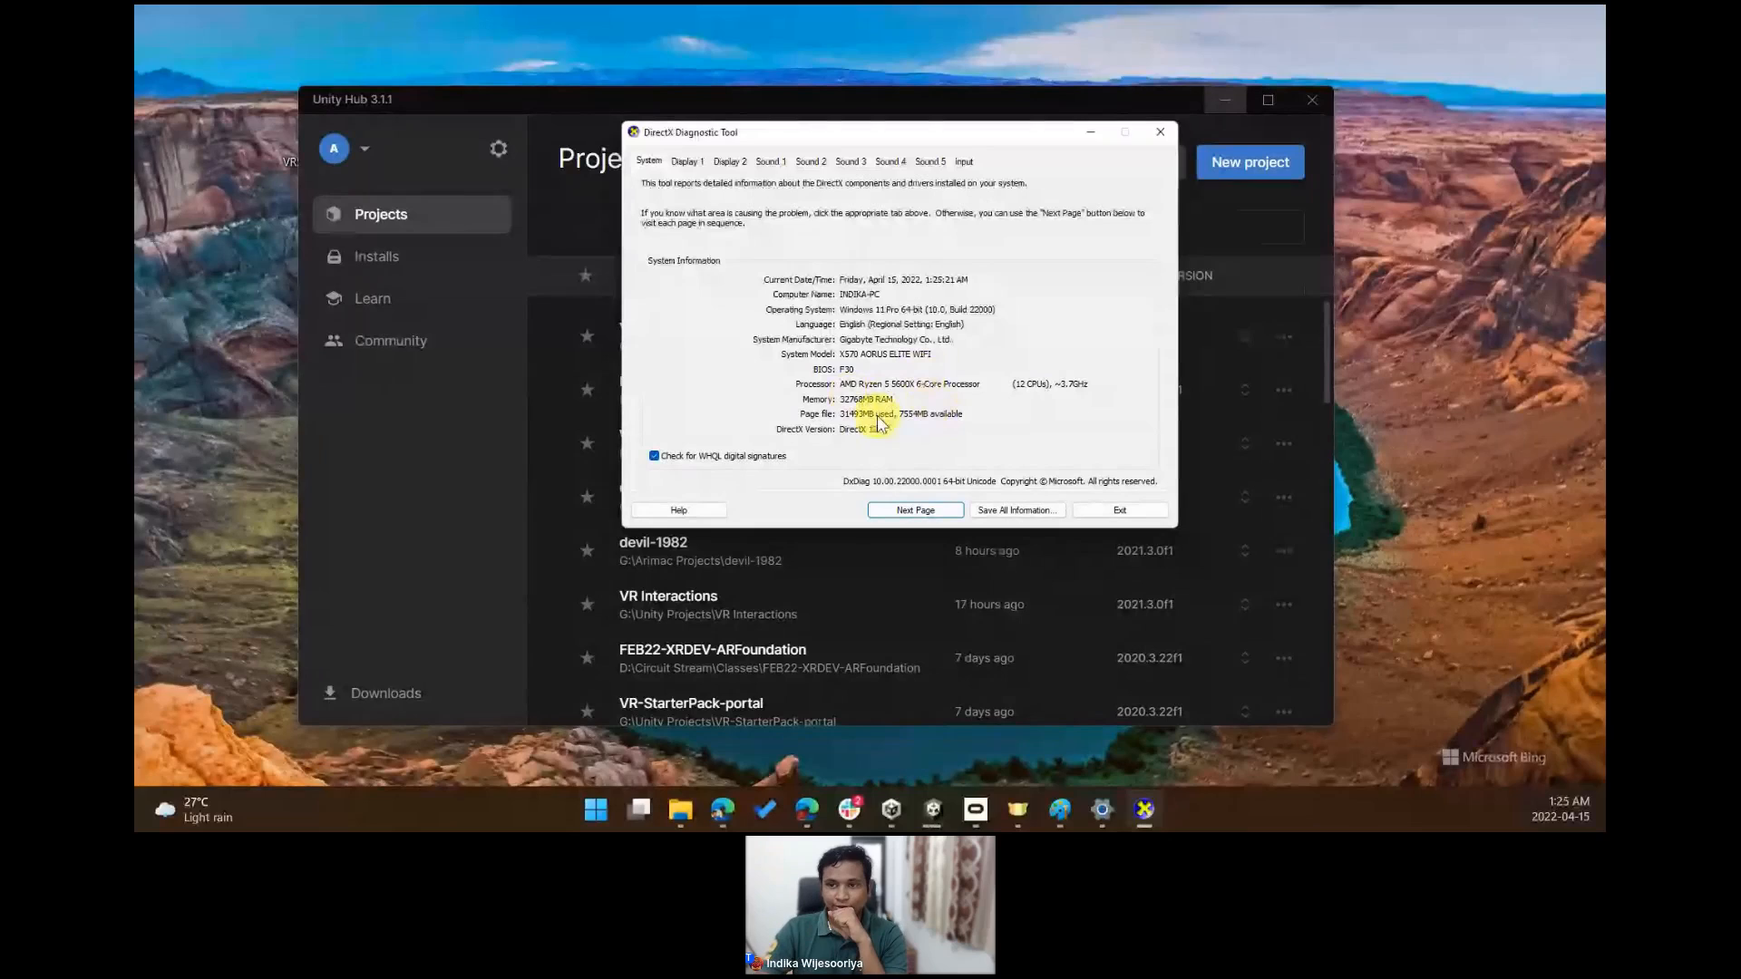
pyautogui.click(691, 165)
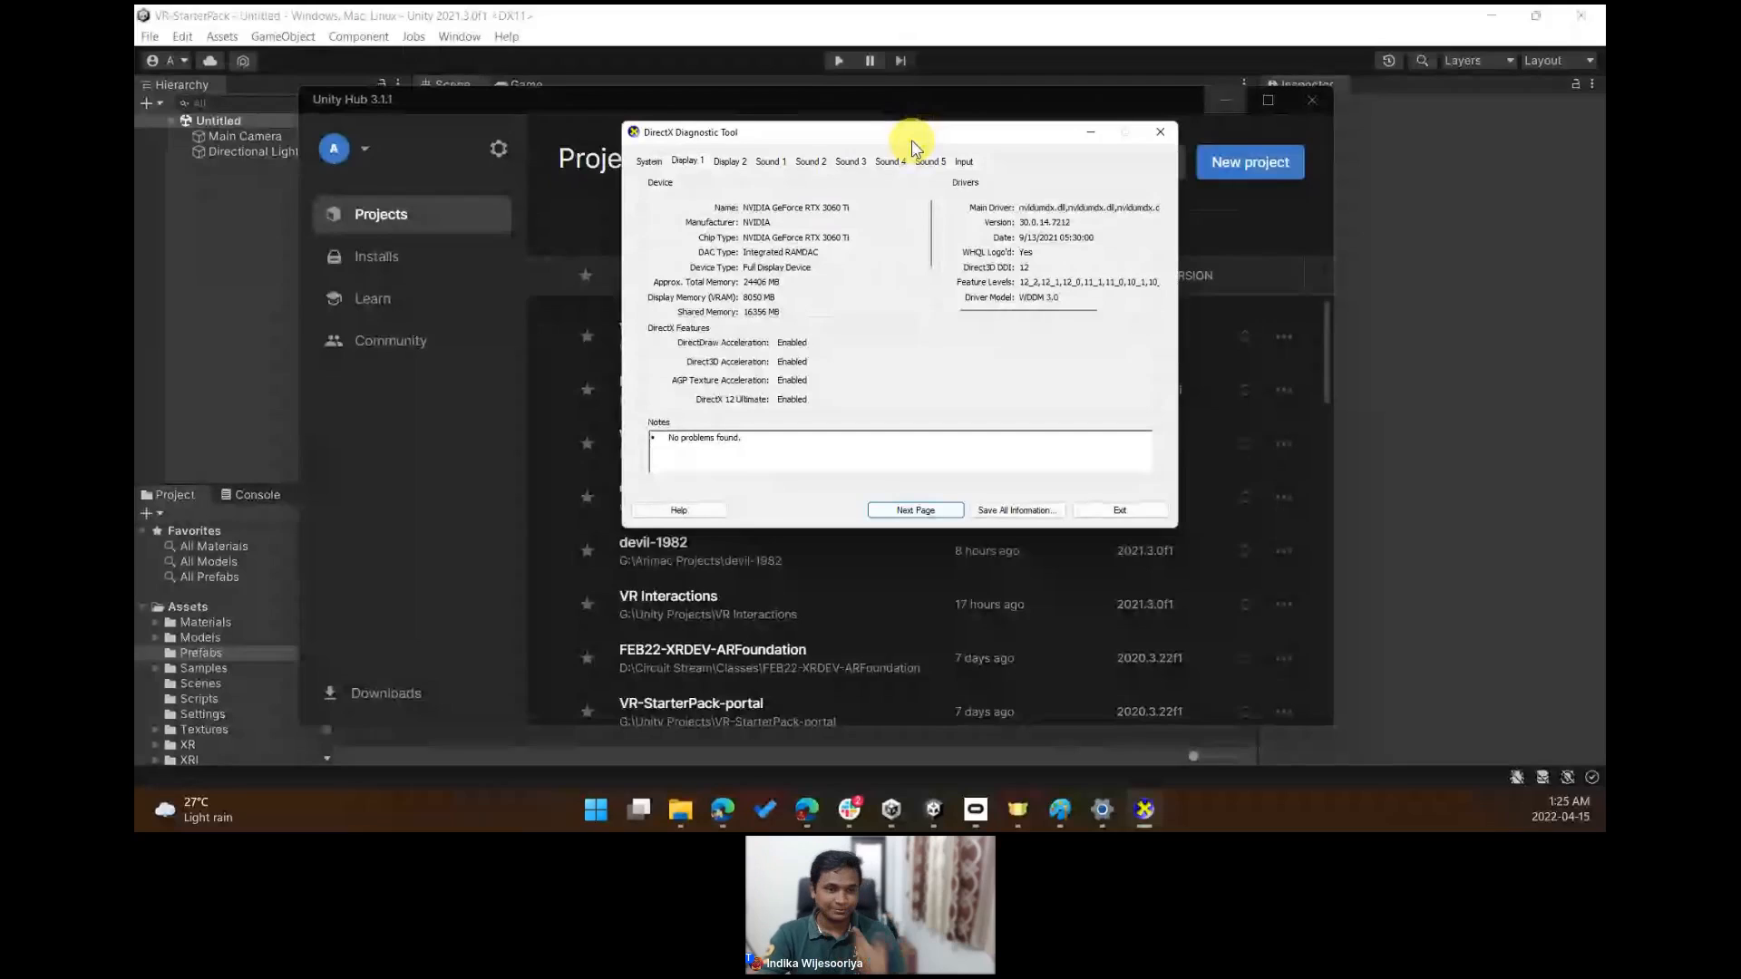
pyautogui.click(1161, 132)
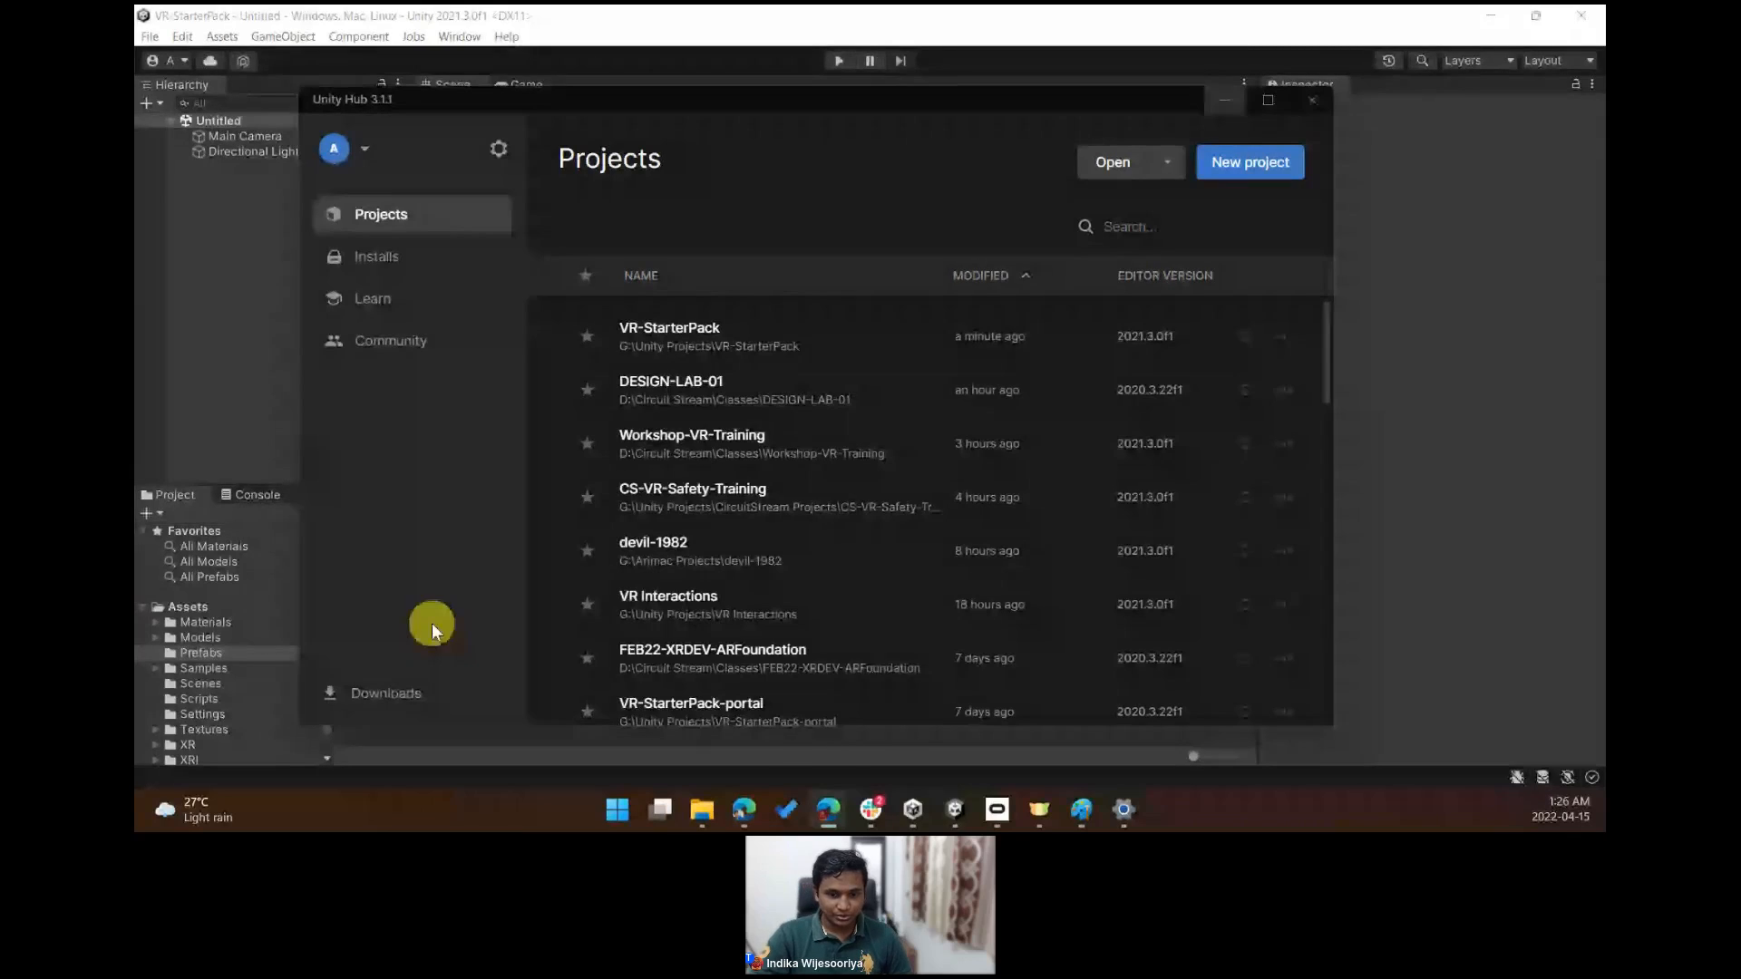
# - Open the VR Starter scene from the Scenes folder of the VR-StarterPack project
pyautogui.click(215, 685)
pyautogui.click(211, 669)
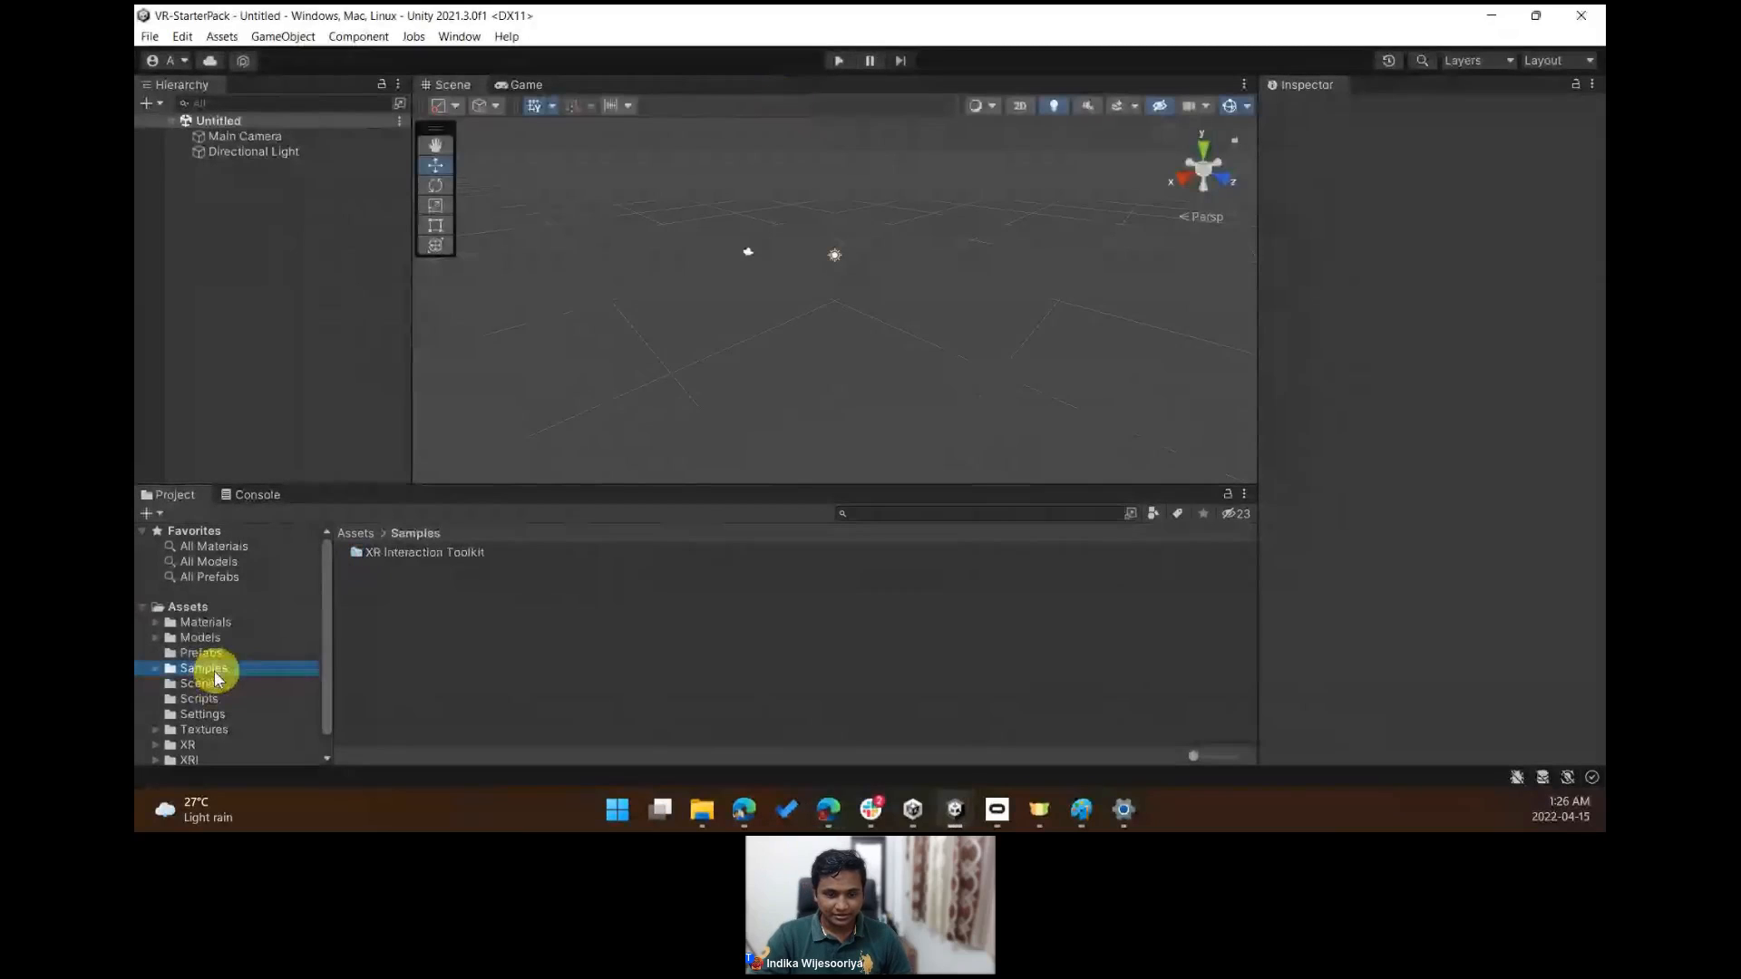
pyautogui.click(200, 684)
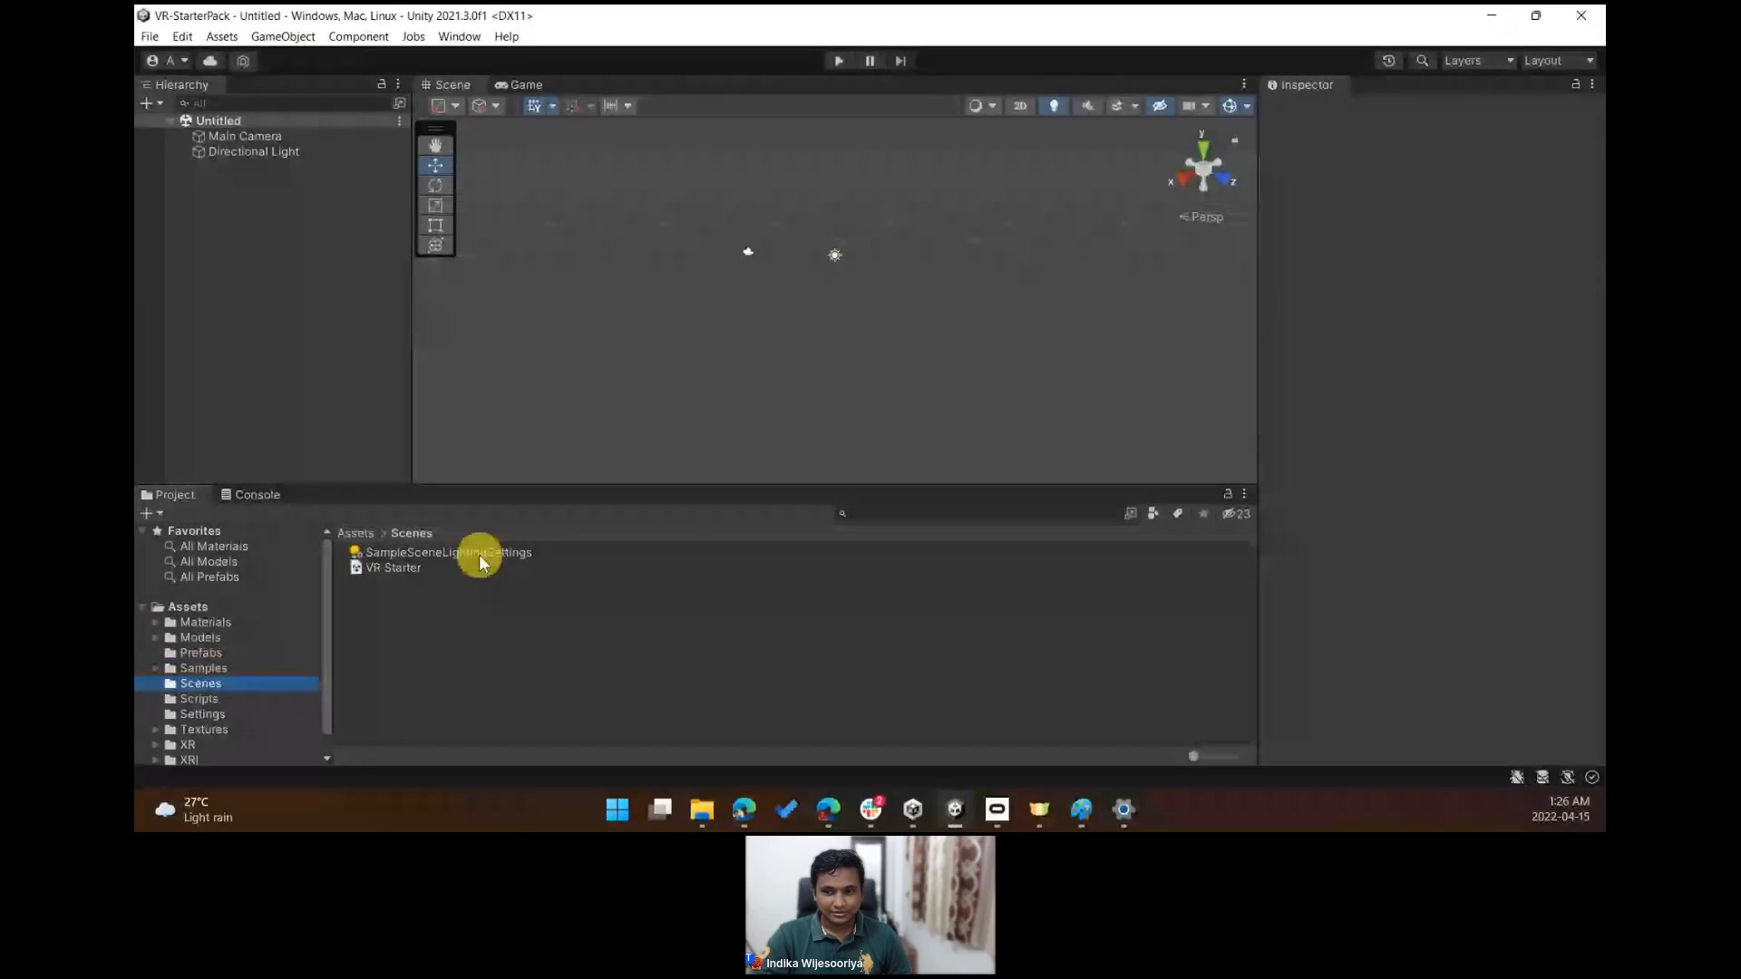
pyautogui.doubleClick(382, 570)
pyautogui.scroll(-1, 241, 695)
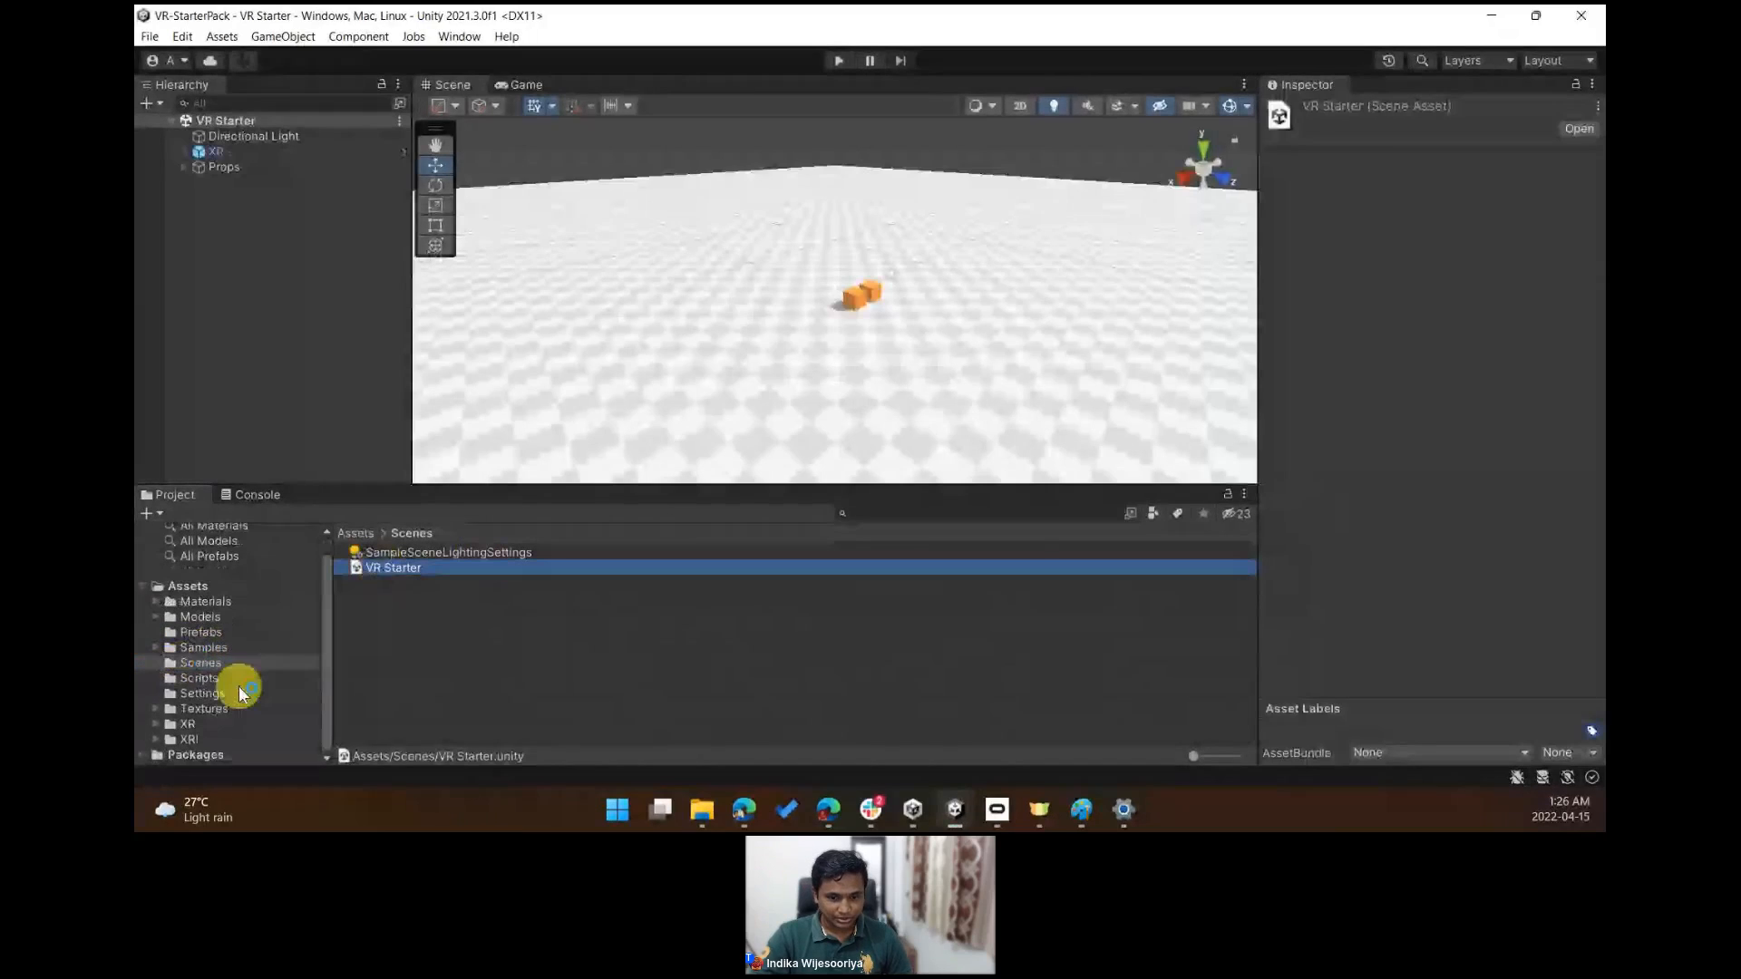
# - Browse the Samples, Scripts and Assets folders in the Project panel
pyautogui.click(157, 649)
pyautogui.click(206, 649)
pyautogui.scroll(-1, 286, 660)
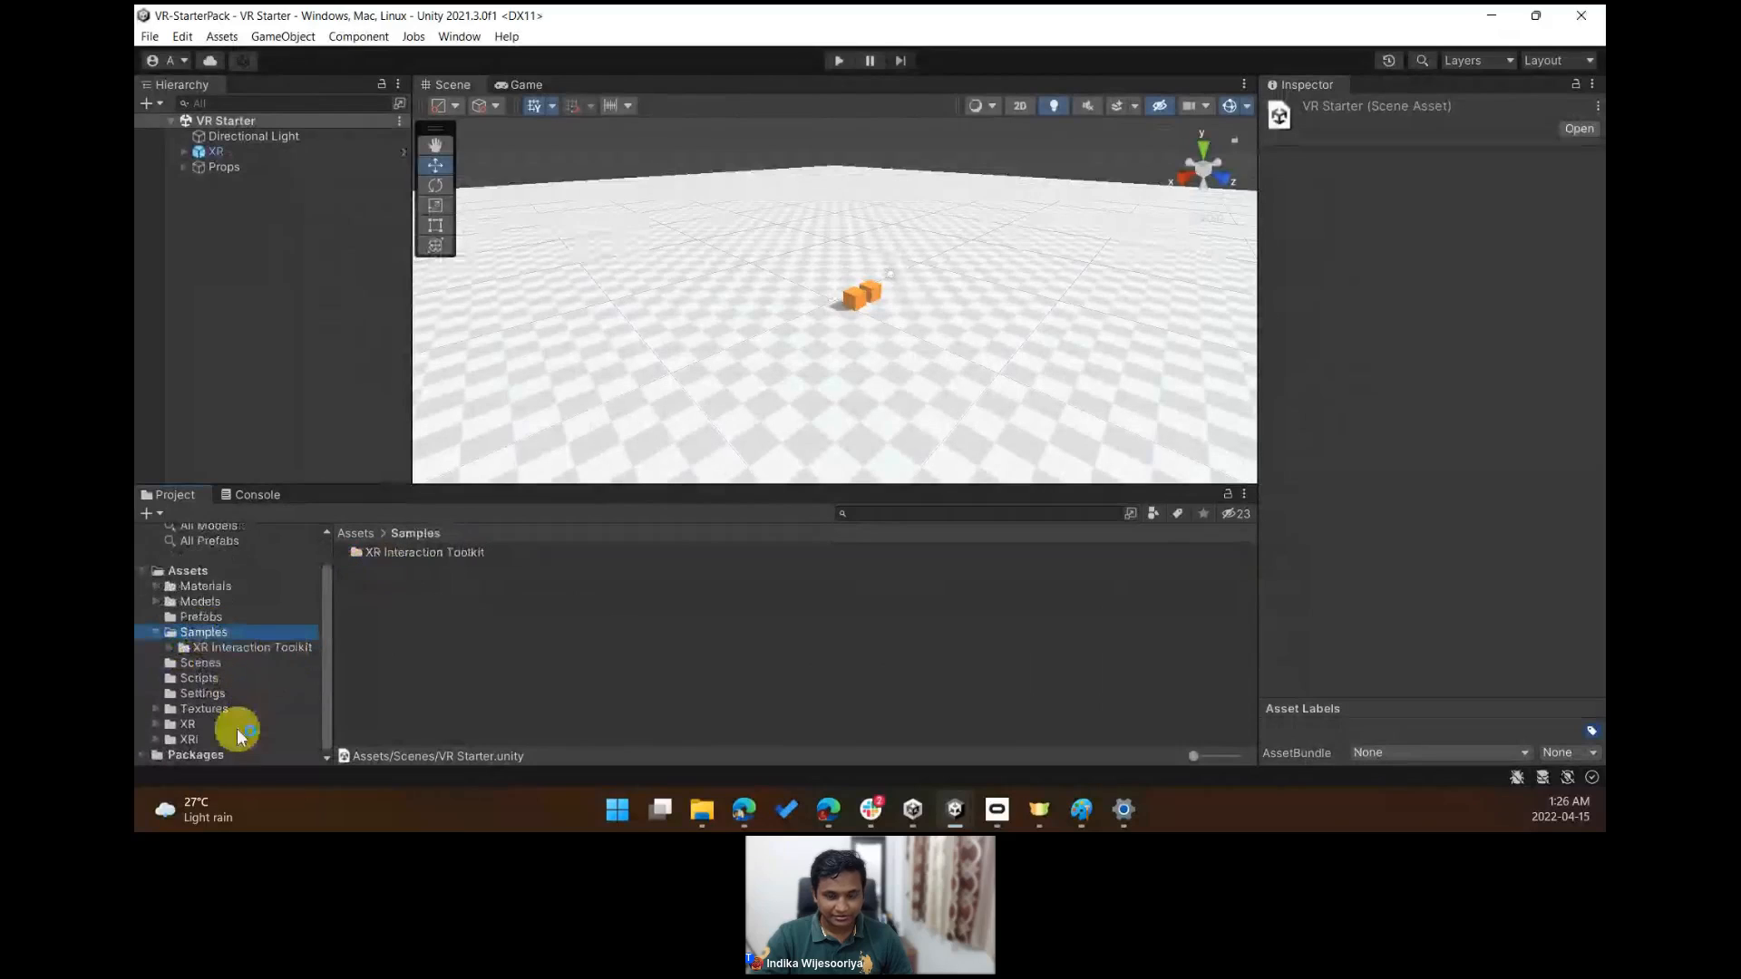
pyautogui.click(232, 682)
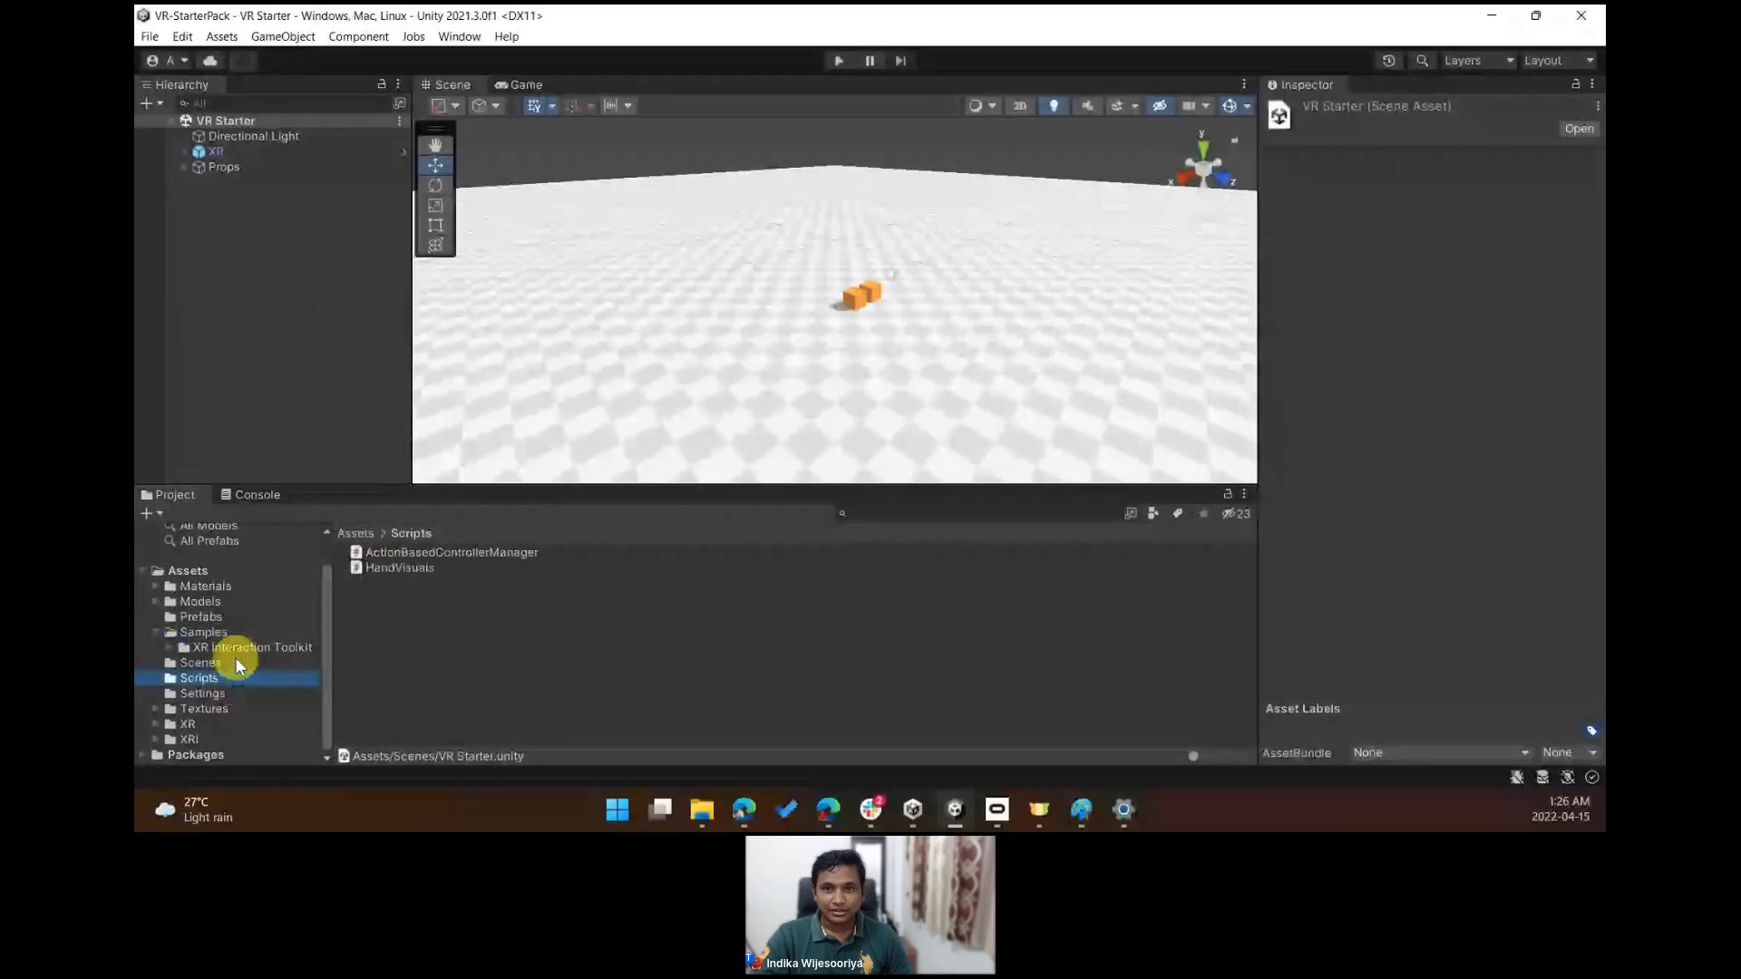
pyautogui.click(193, 571)
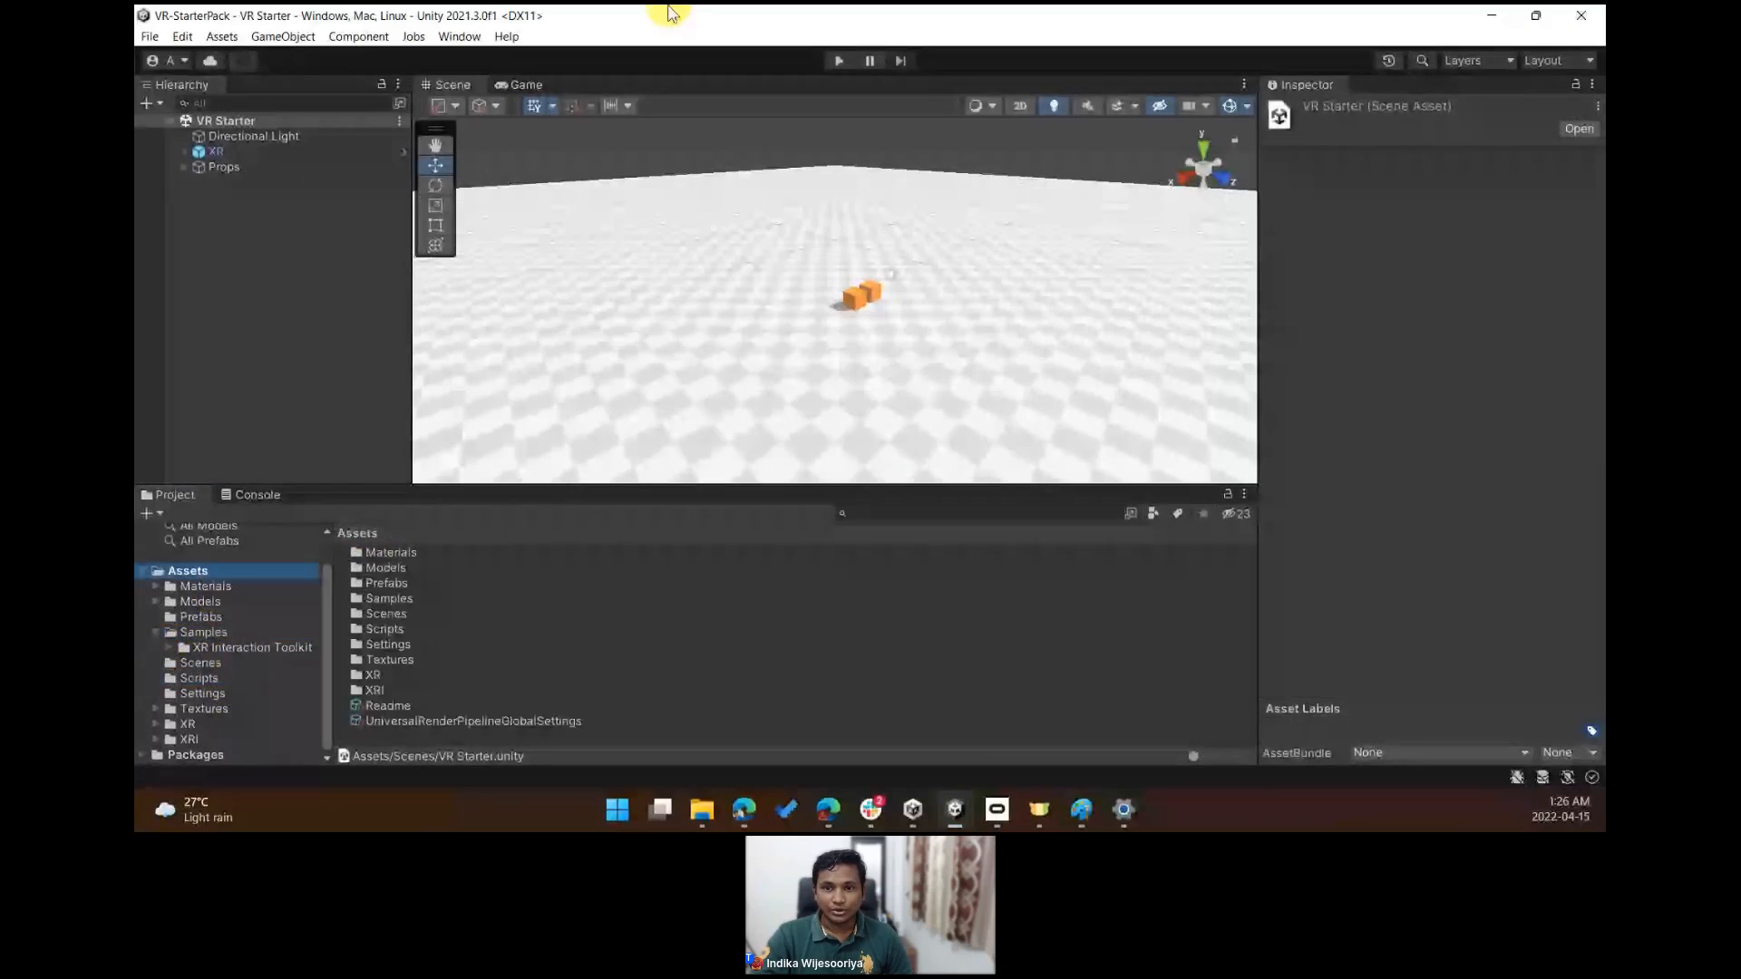
# - Reopen the Workshop-VR-Training project from Unity Hub and rearrange the editor and Hub windows
pyautogui.moveTo(669, 13); pyautogui.dragTo(674, 628)
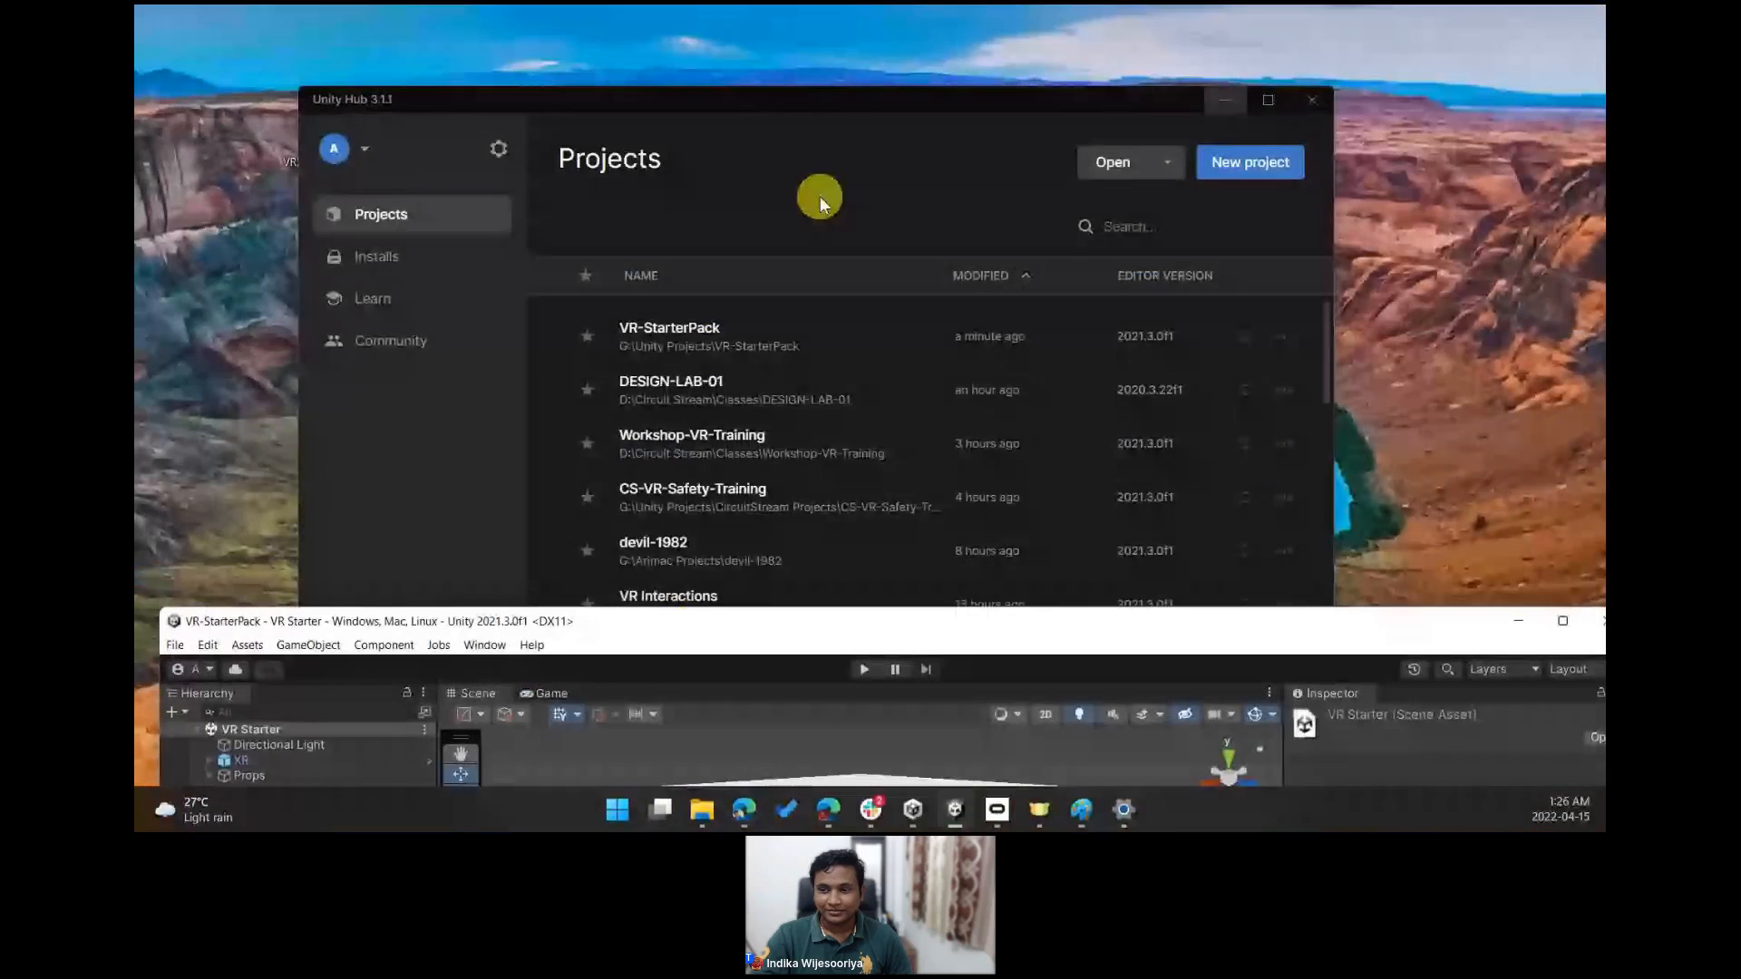
pyautogui.click(855, 454)
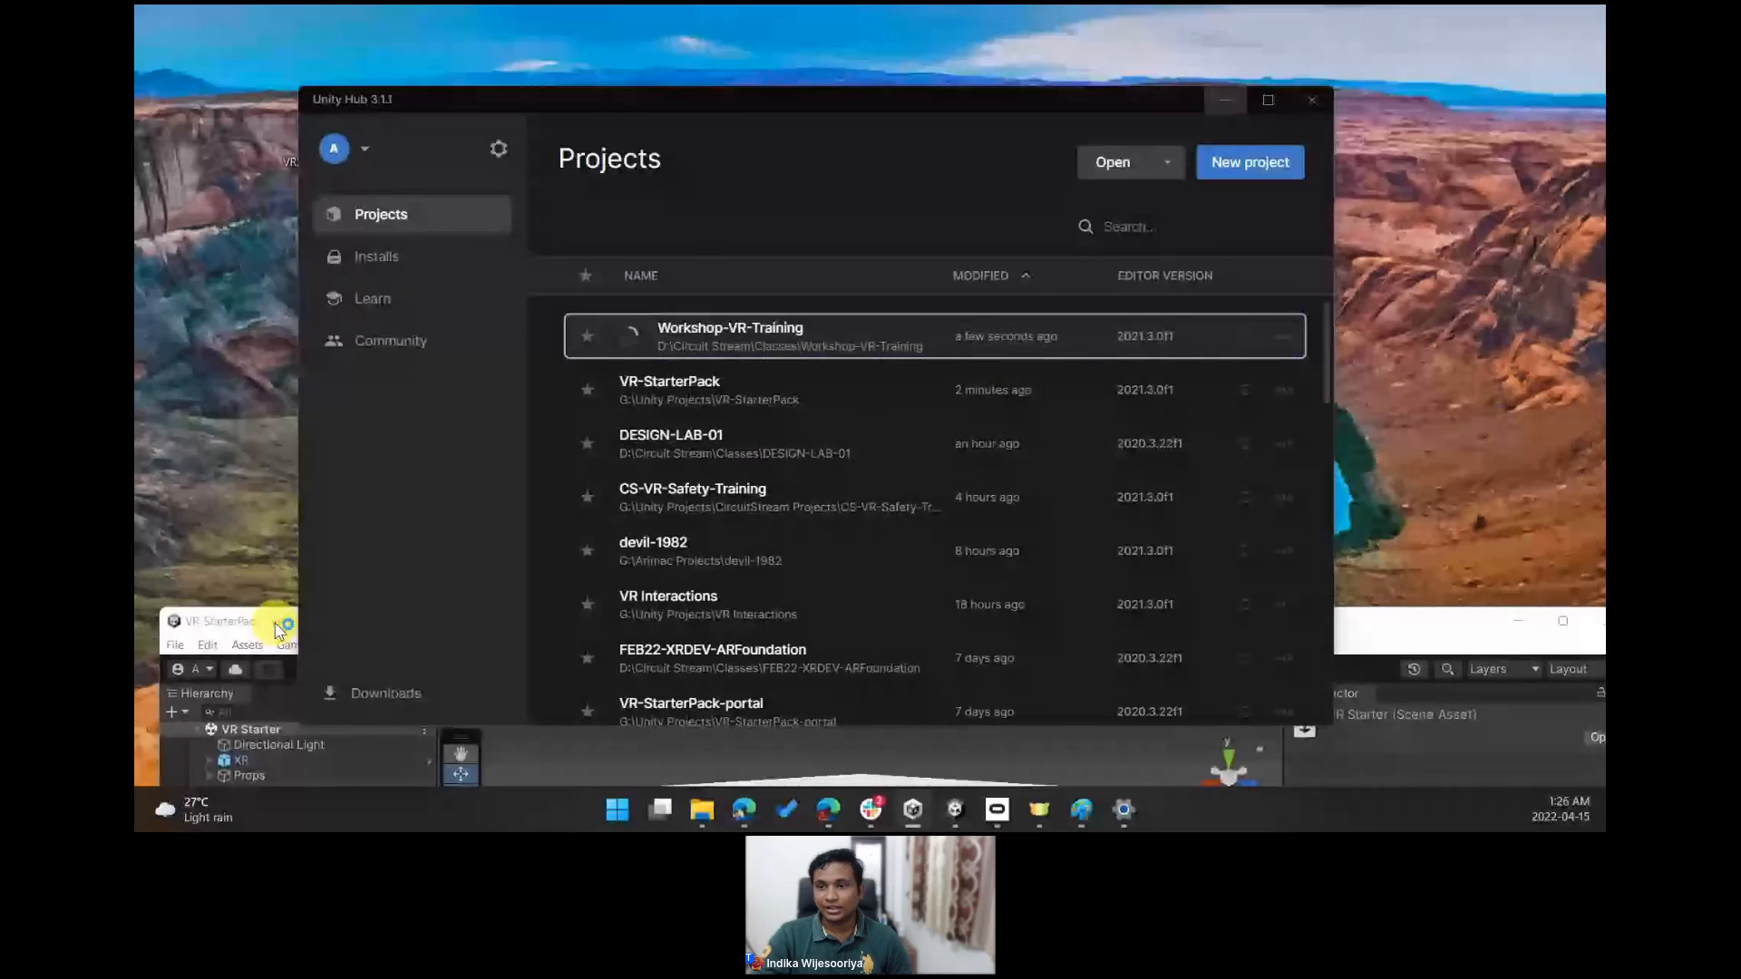
pyautogui.moveTo(275, 623); pyautogui.dragTo(464, 195)
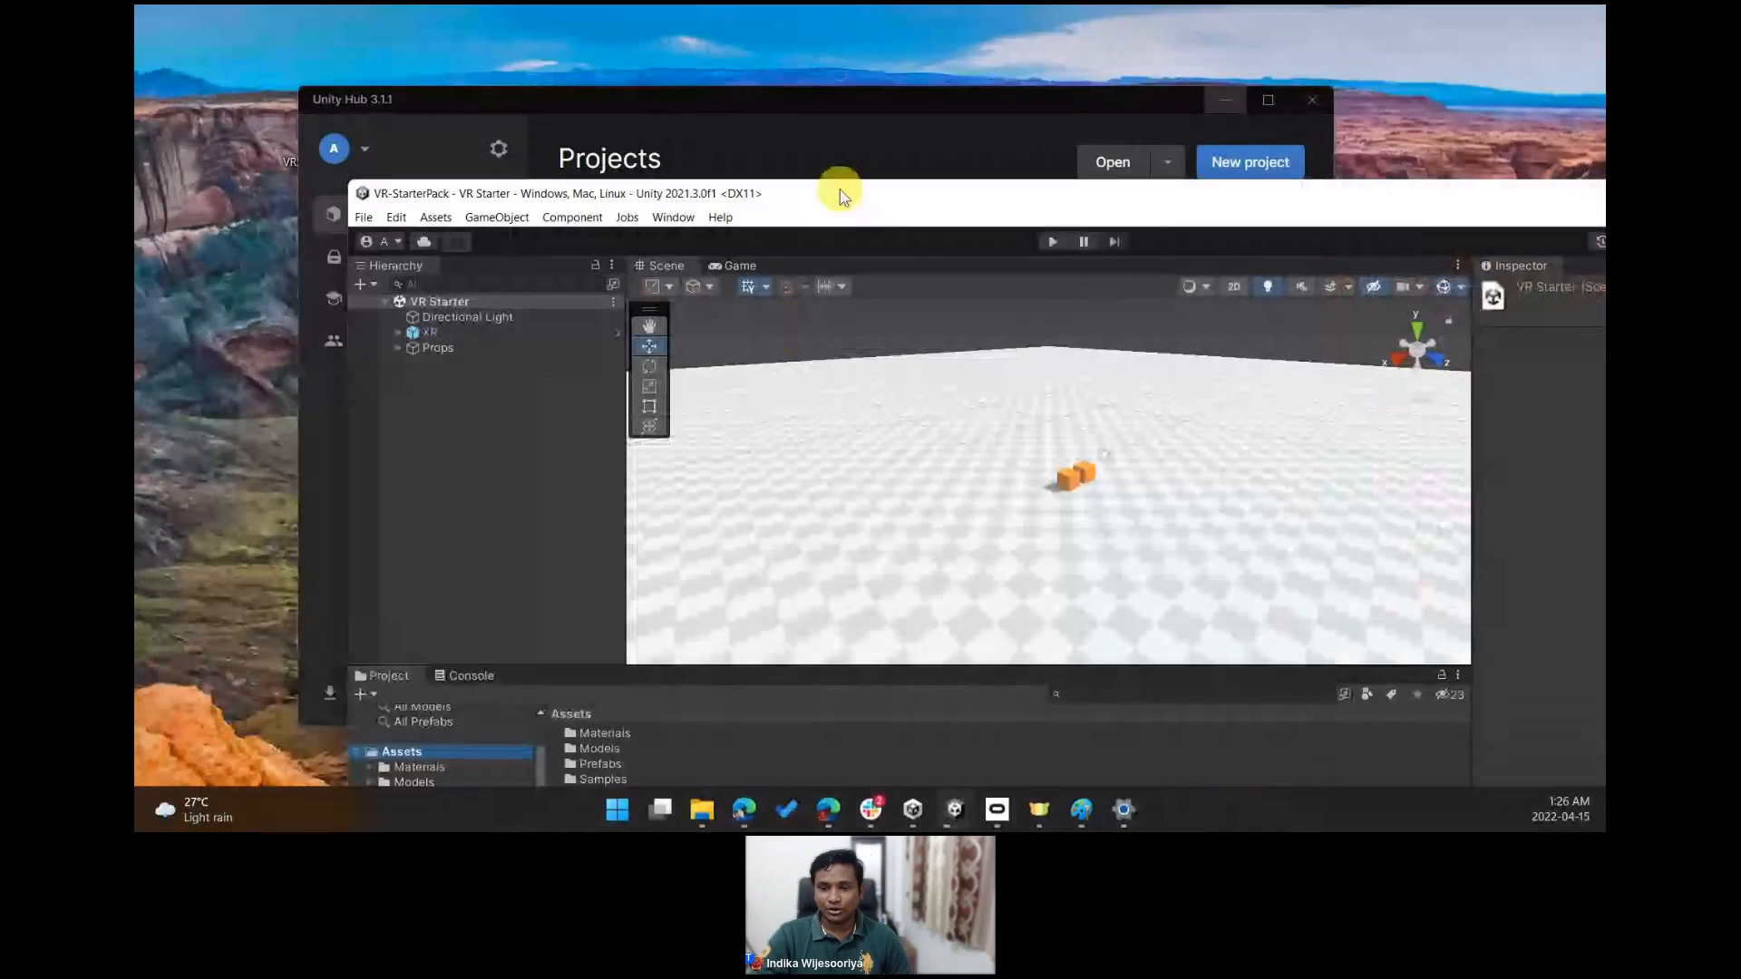
pyautogui.moveTo(841, 197); pyautogui.dragTo(636, 463)
pyautogui.moveTo(503, 102); pyautogui.dragTo(514, 68)
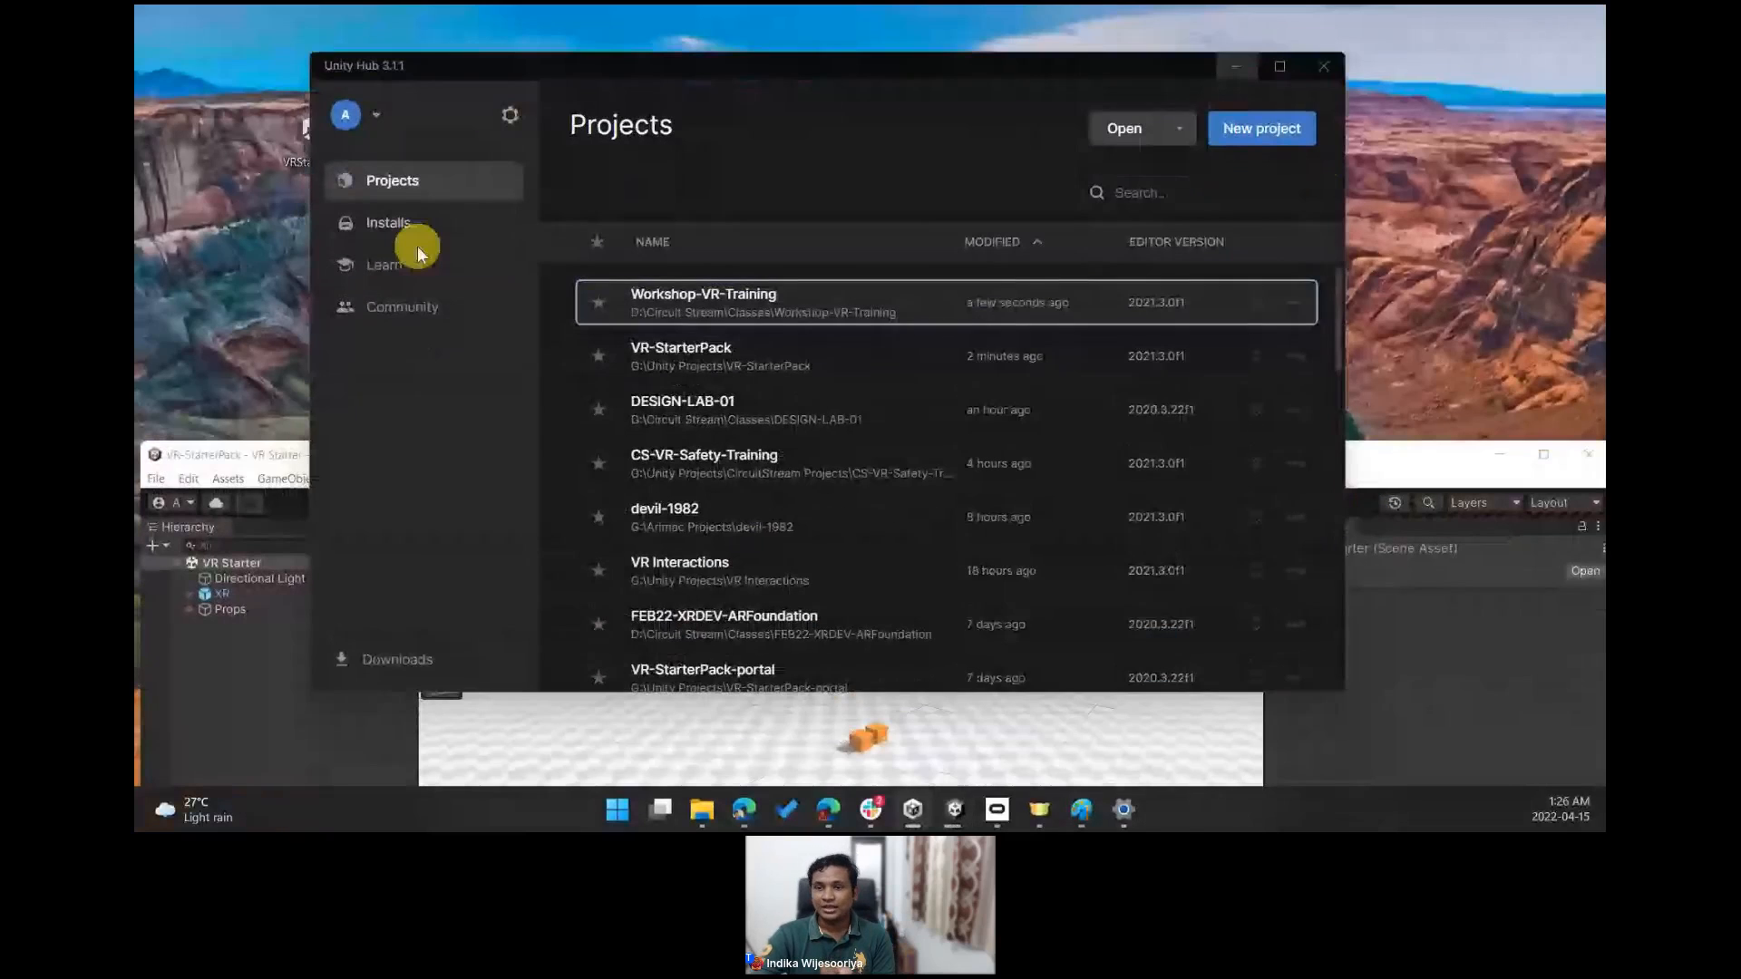
pyautogui.click(1286, 132)
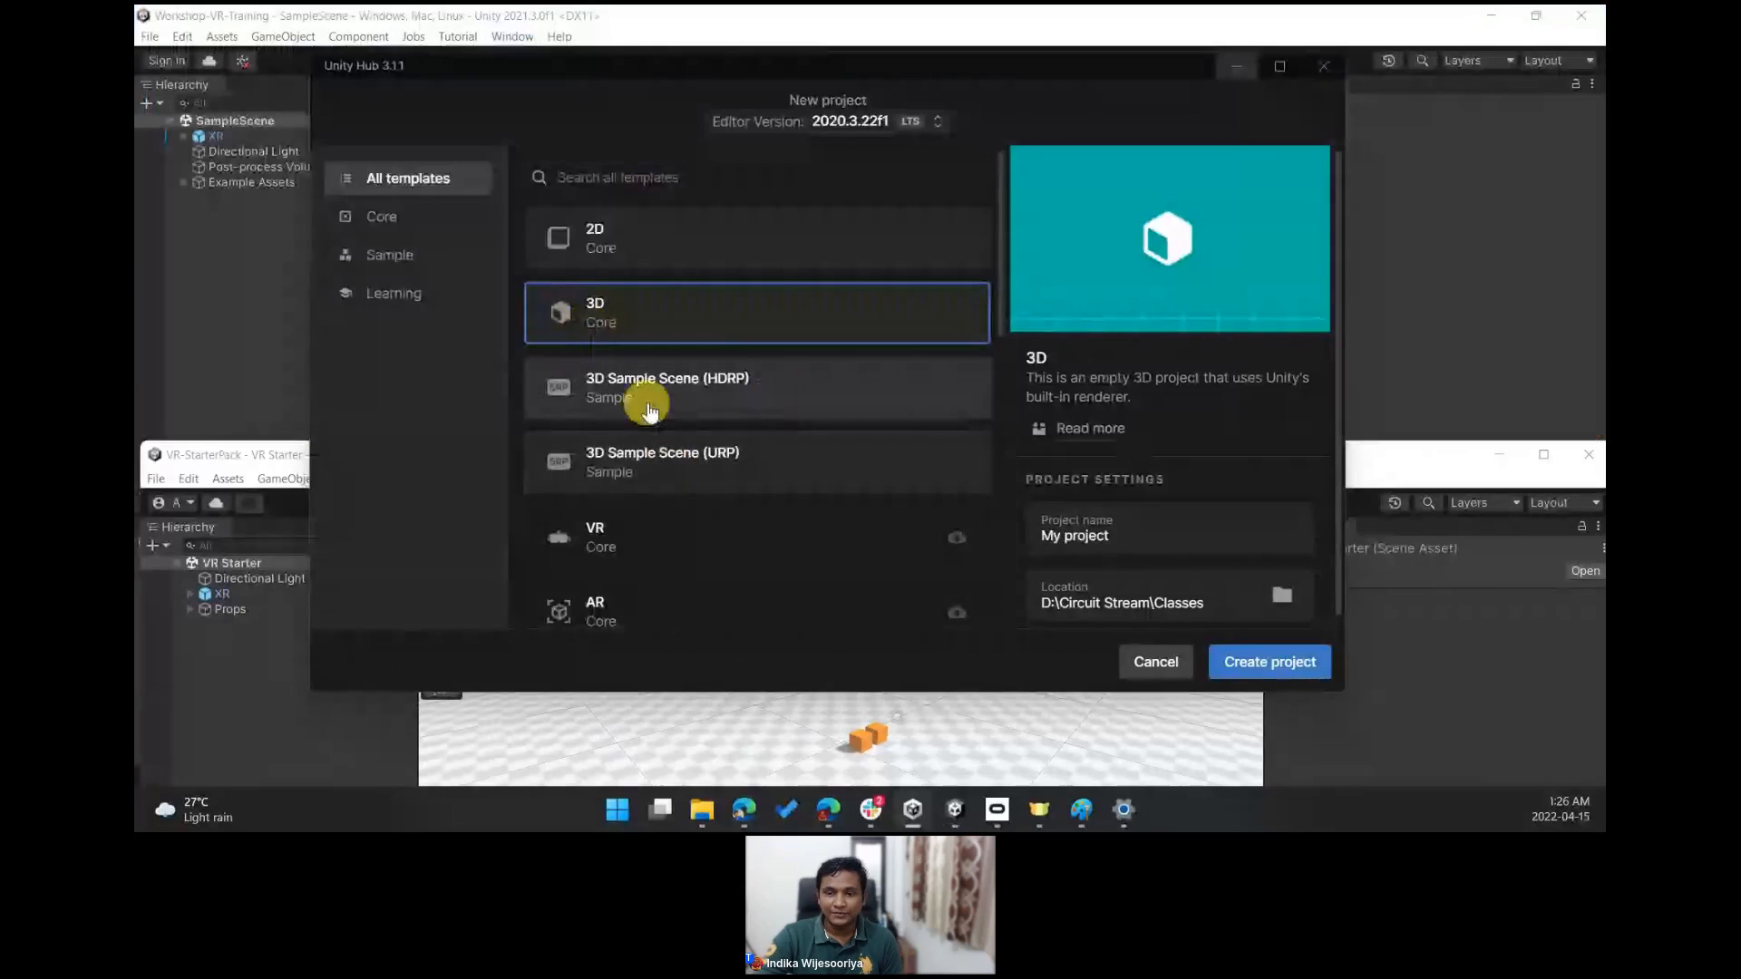
pyautogui.click(598, 471)
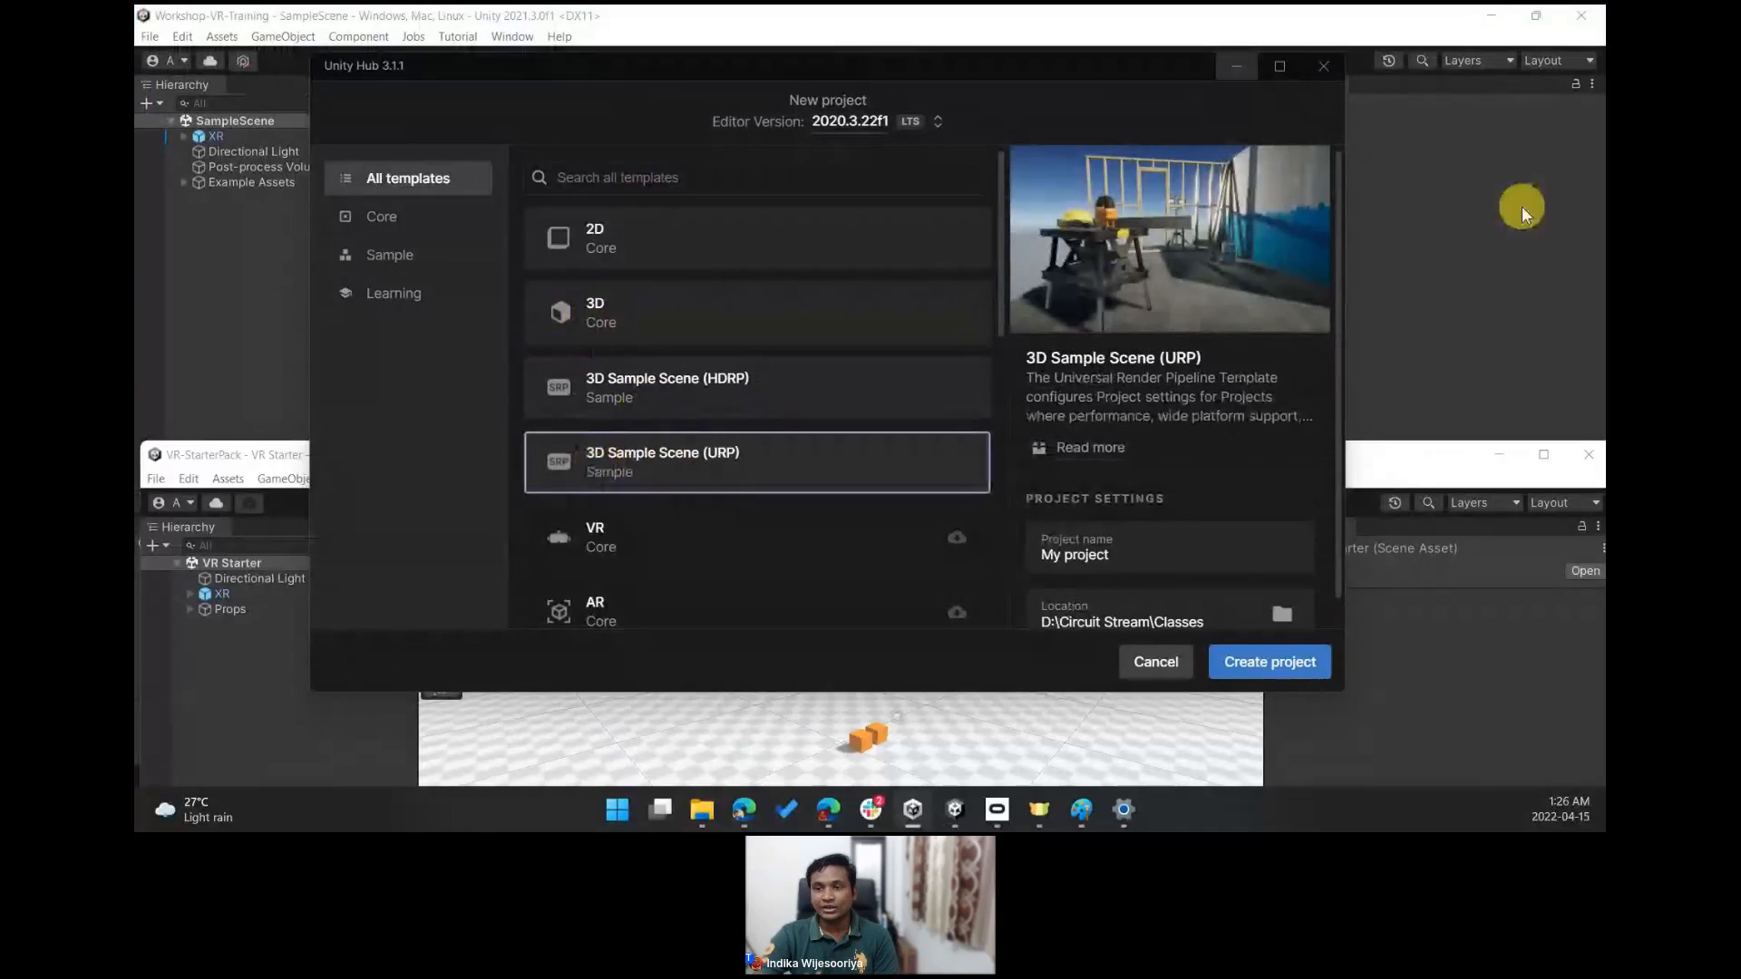
pyautogui.click(1317, 65)
pyautogui.click(658, 72)
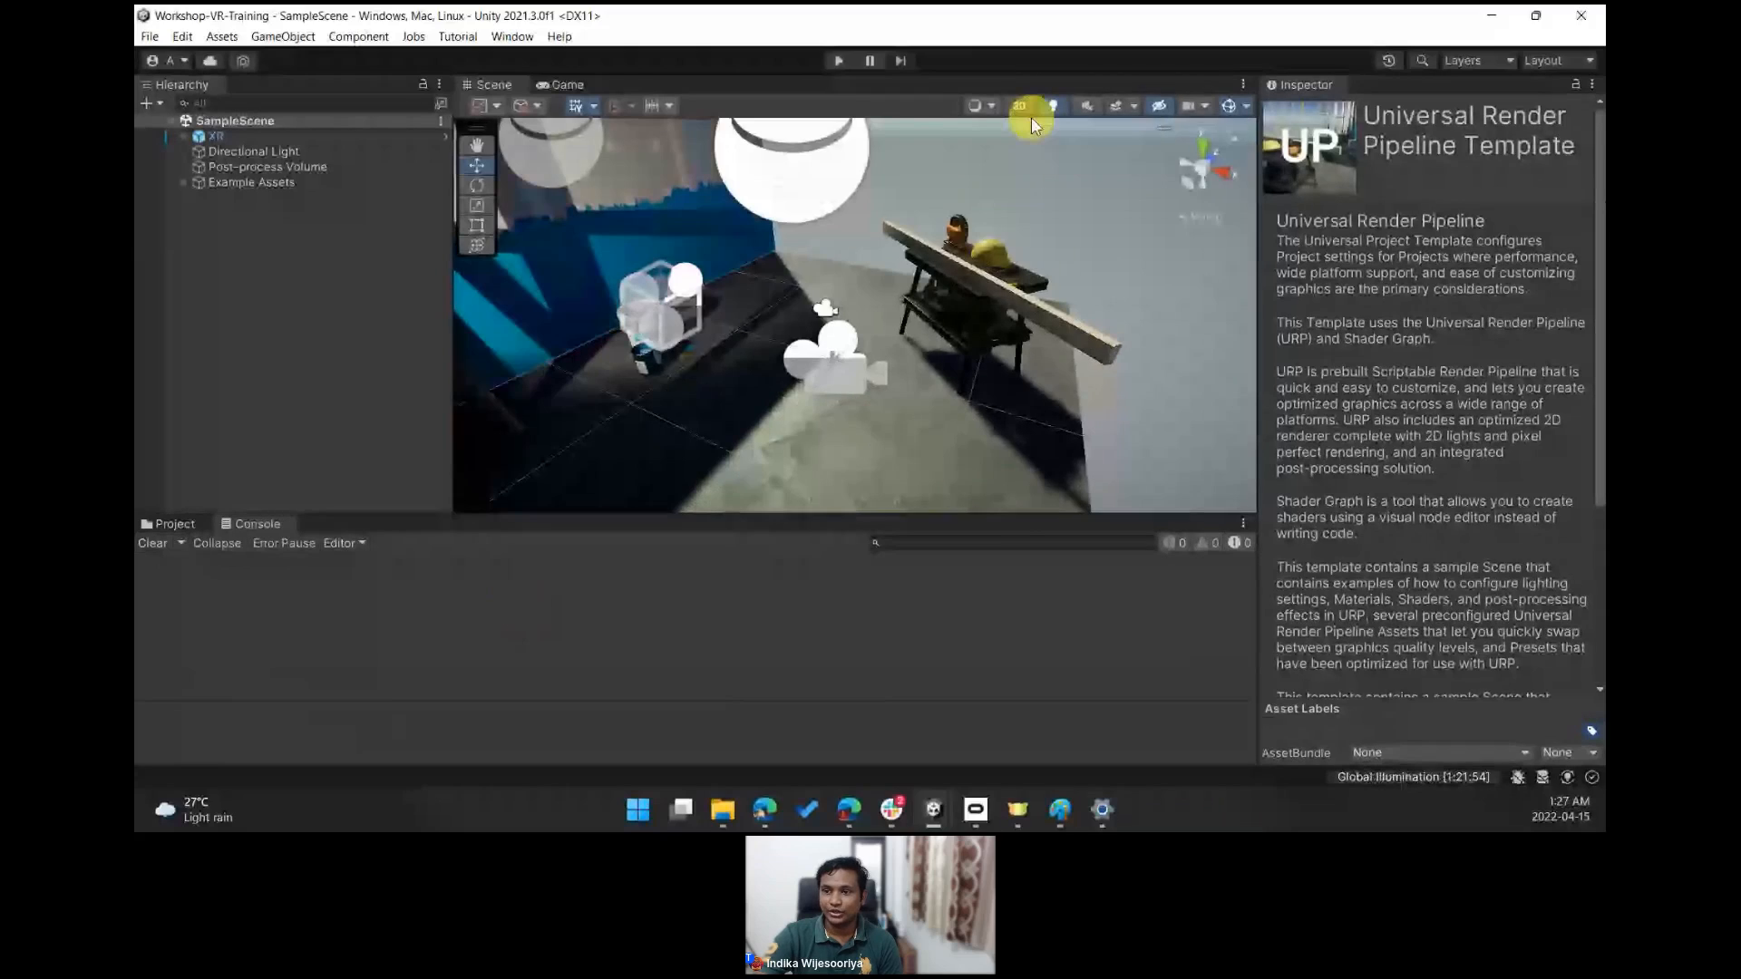
# - Enter Play mode to test the sample scene with the headset, then exit Play mode
pyautogui.click(1020, 107)
pyautogui.click(1021, 107)
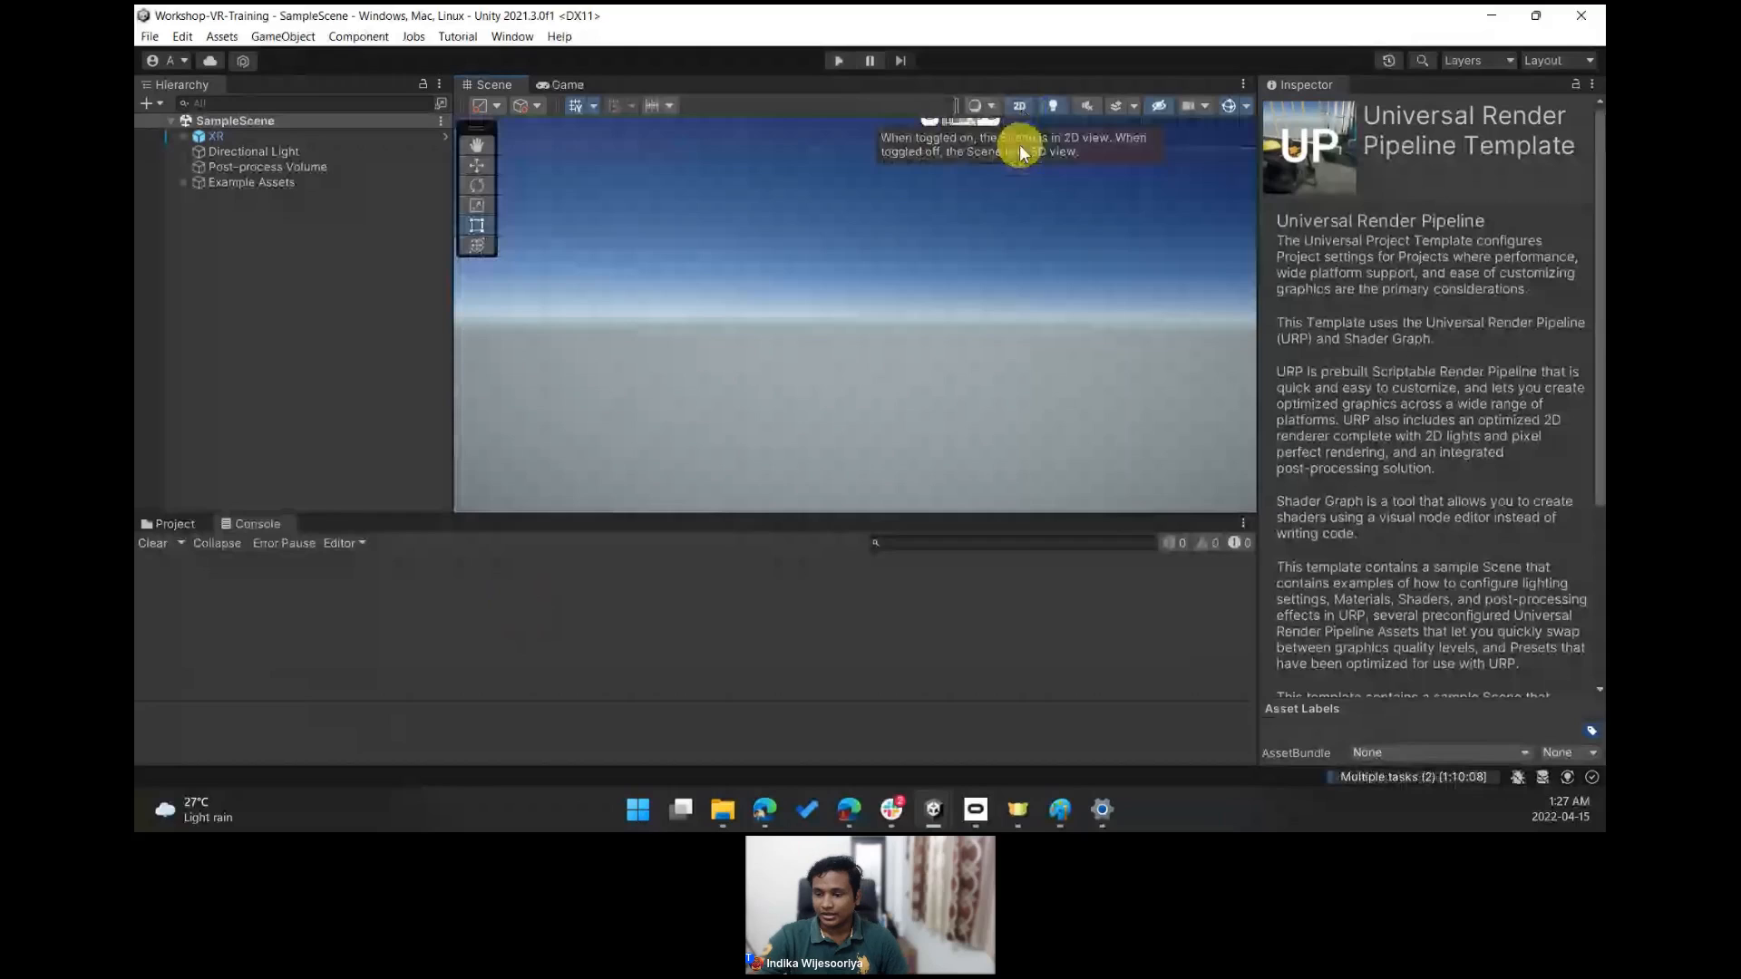
pyautogui.click(1020, 111)
pyautogui.moveTo(893, 312); pyautogui.dragTo(784, 392, button='right')
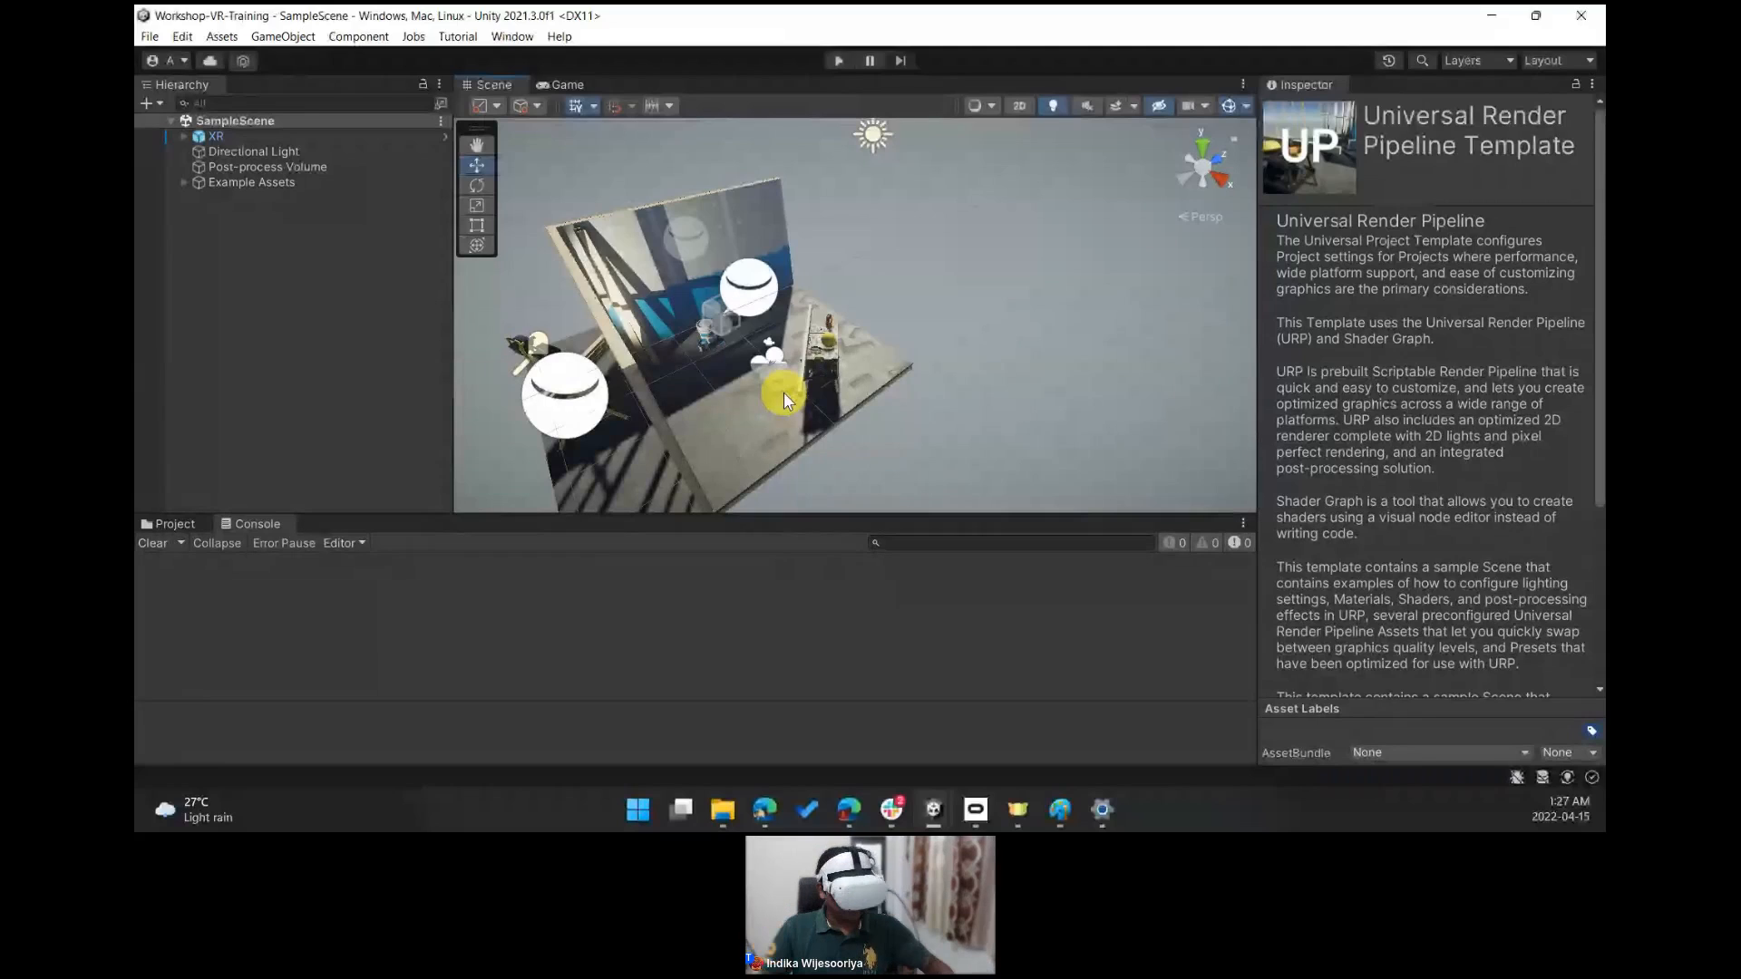
pyautogui.click(835, 60)
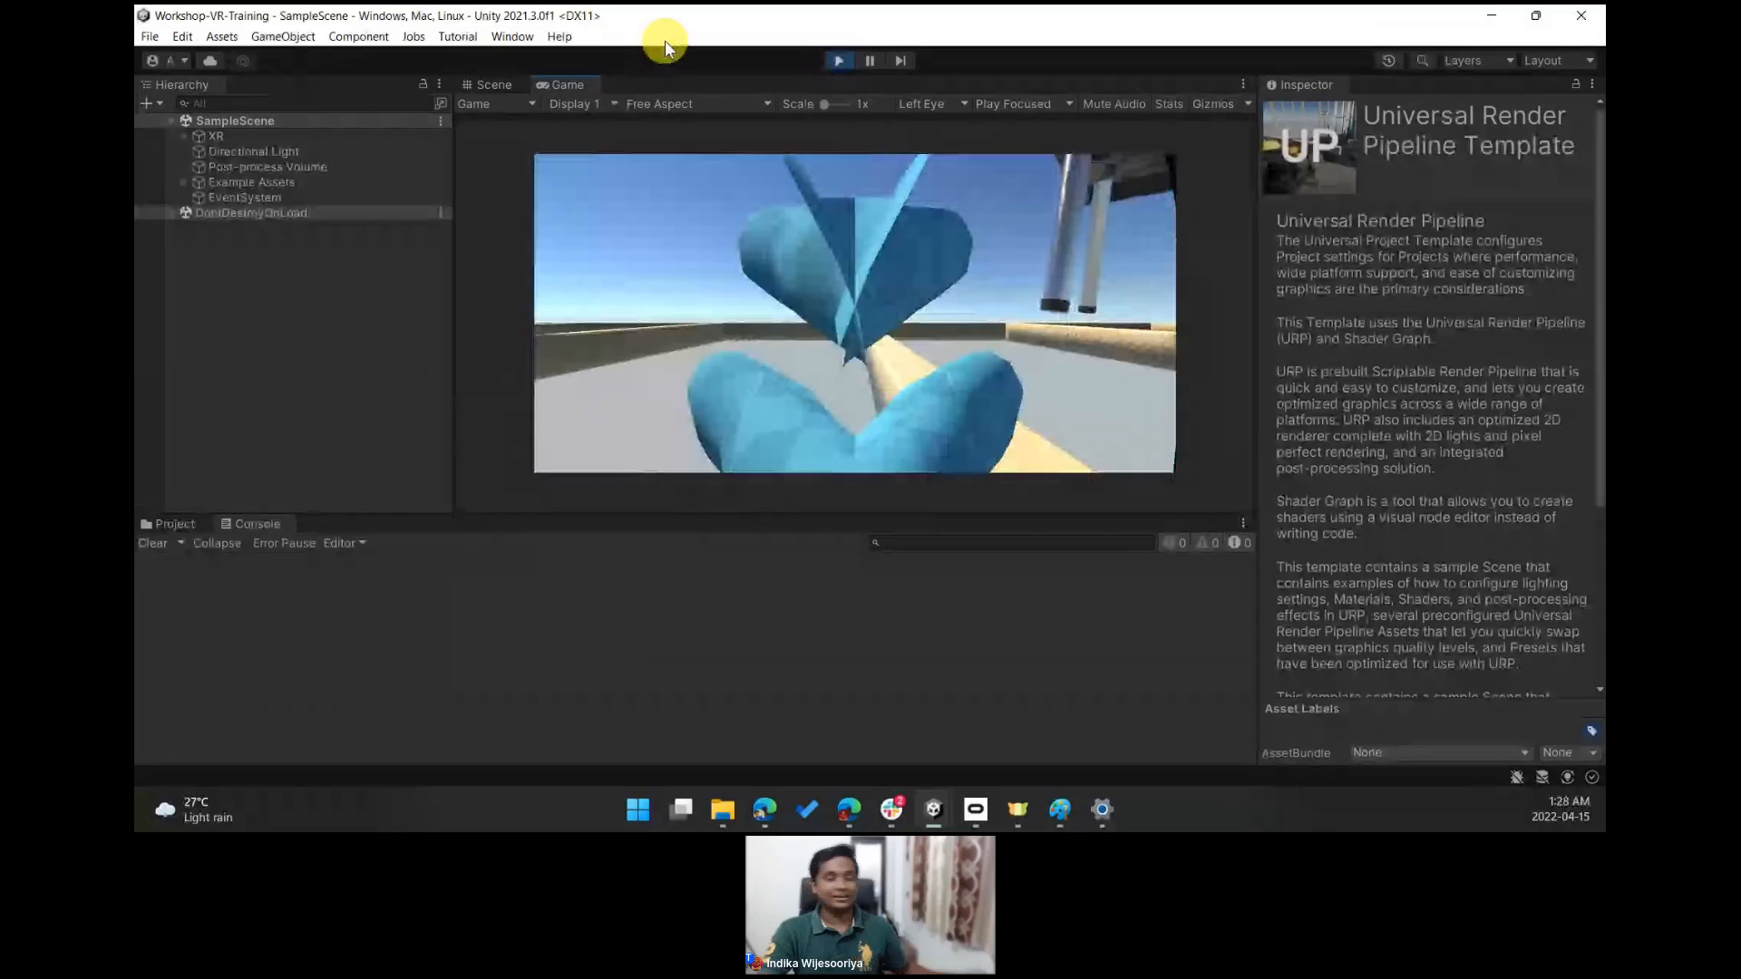
pyautogui.click(841, 61)
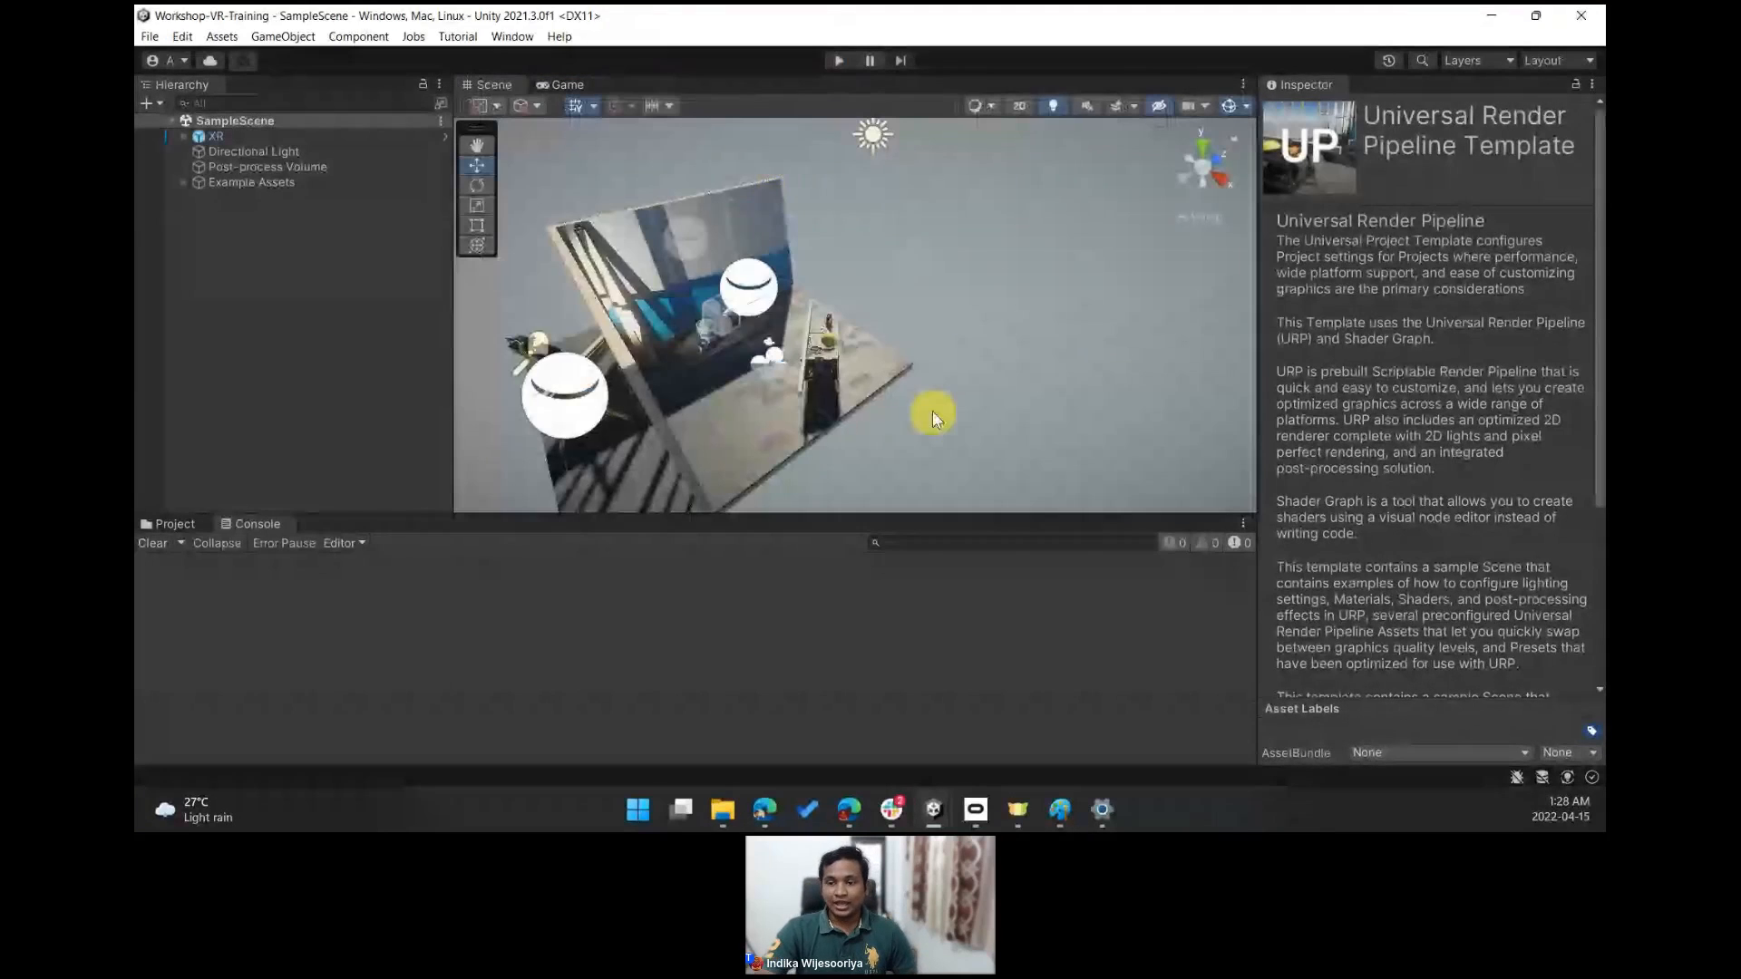
# - Add an XR UI Canvas to the scene hierarchy
pyautogui.moveTo(885, 399); pyautogui.dragTo(1023, 356, button='right')
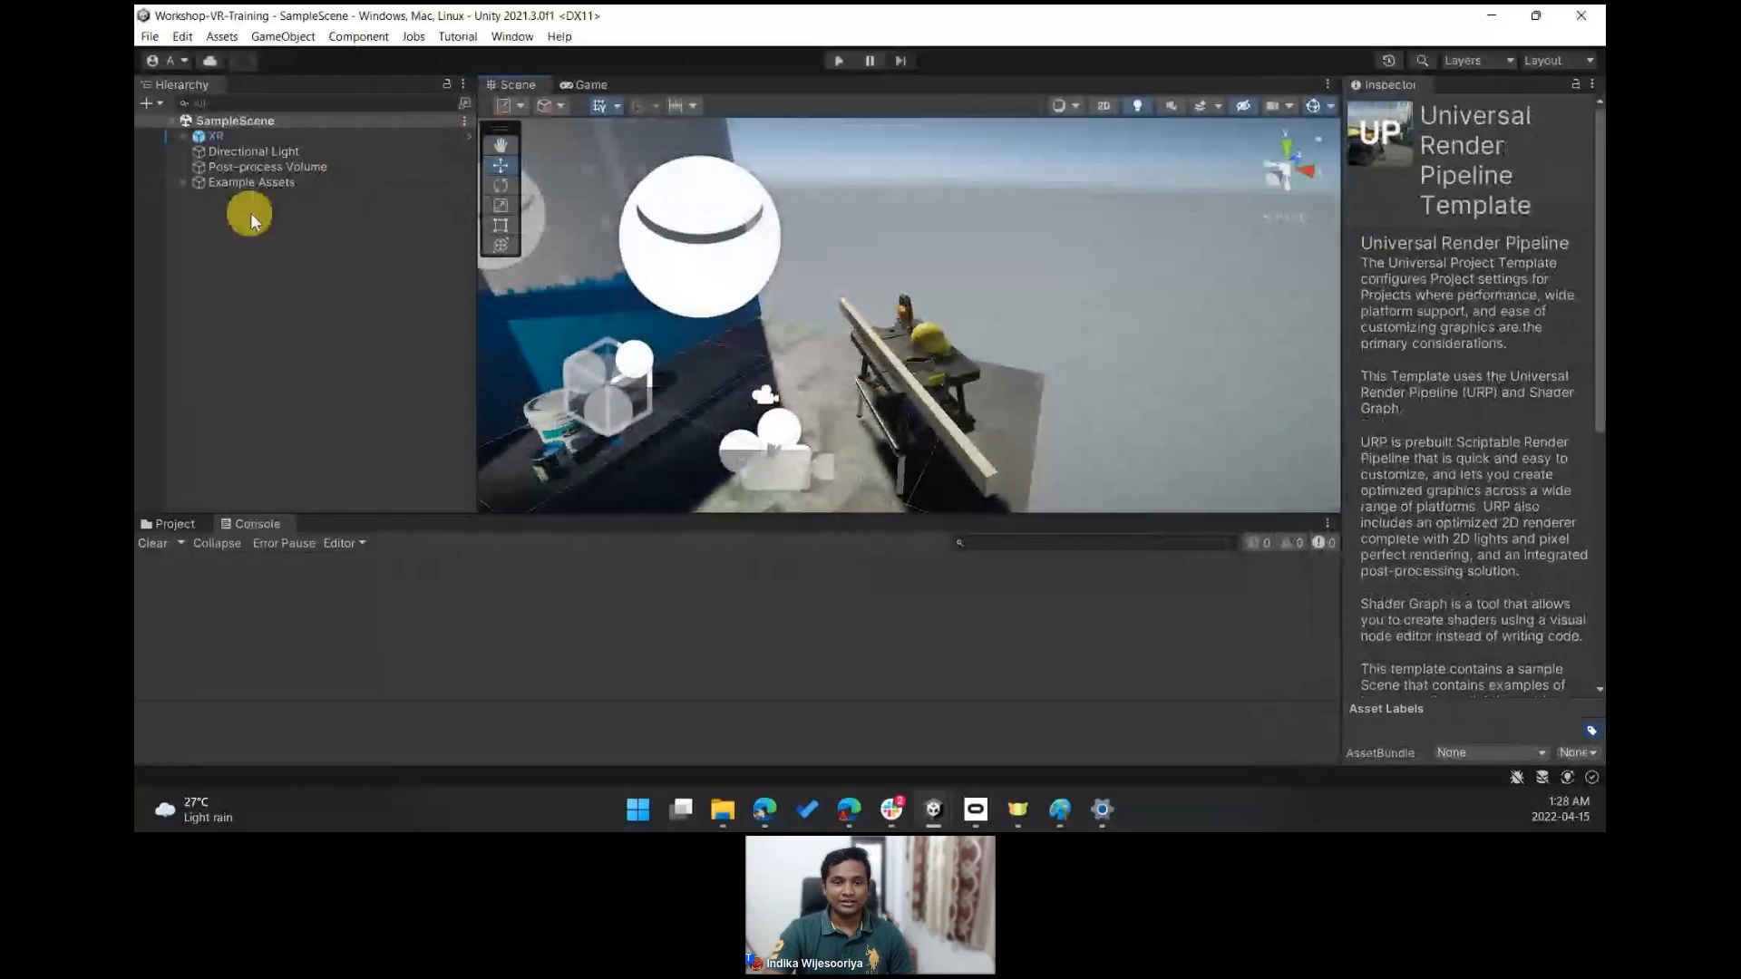
pyautogui.rightClick(310, 284)
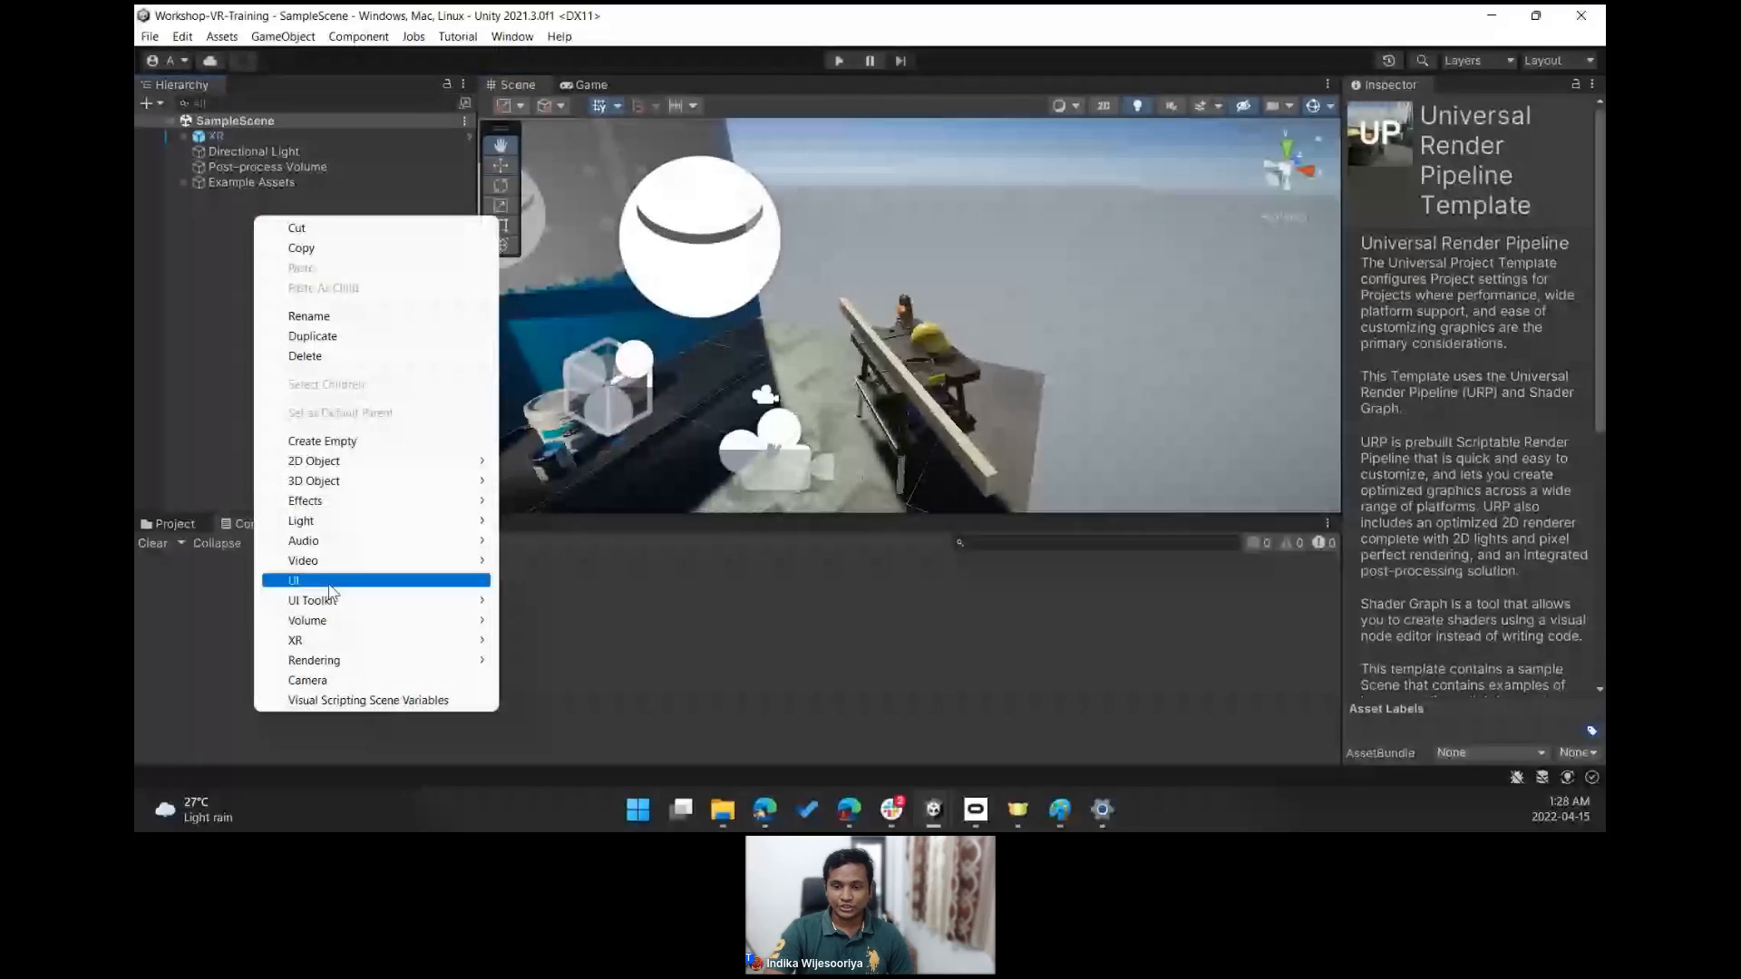
pyautogui.moveTo(326, 640)
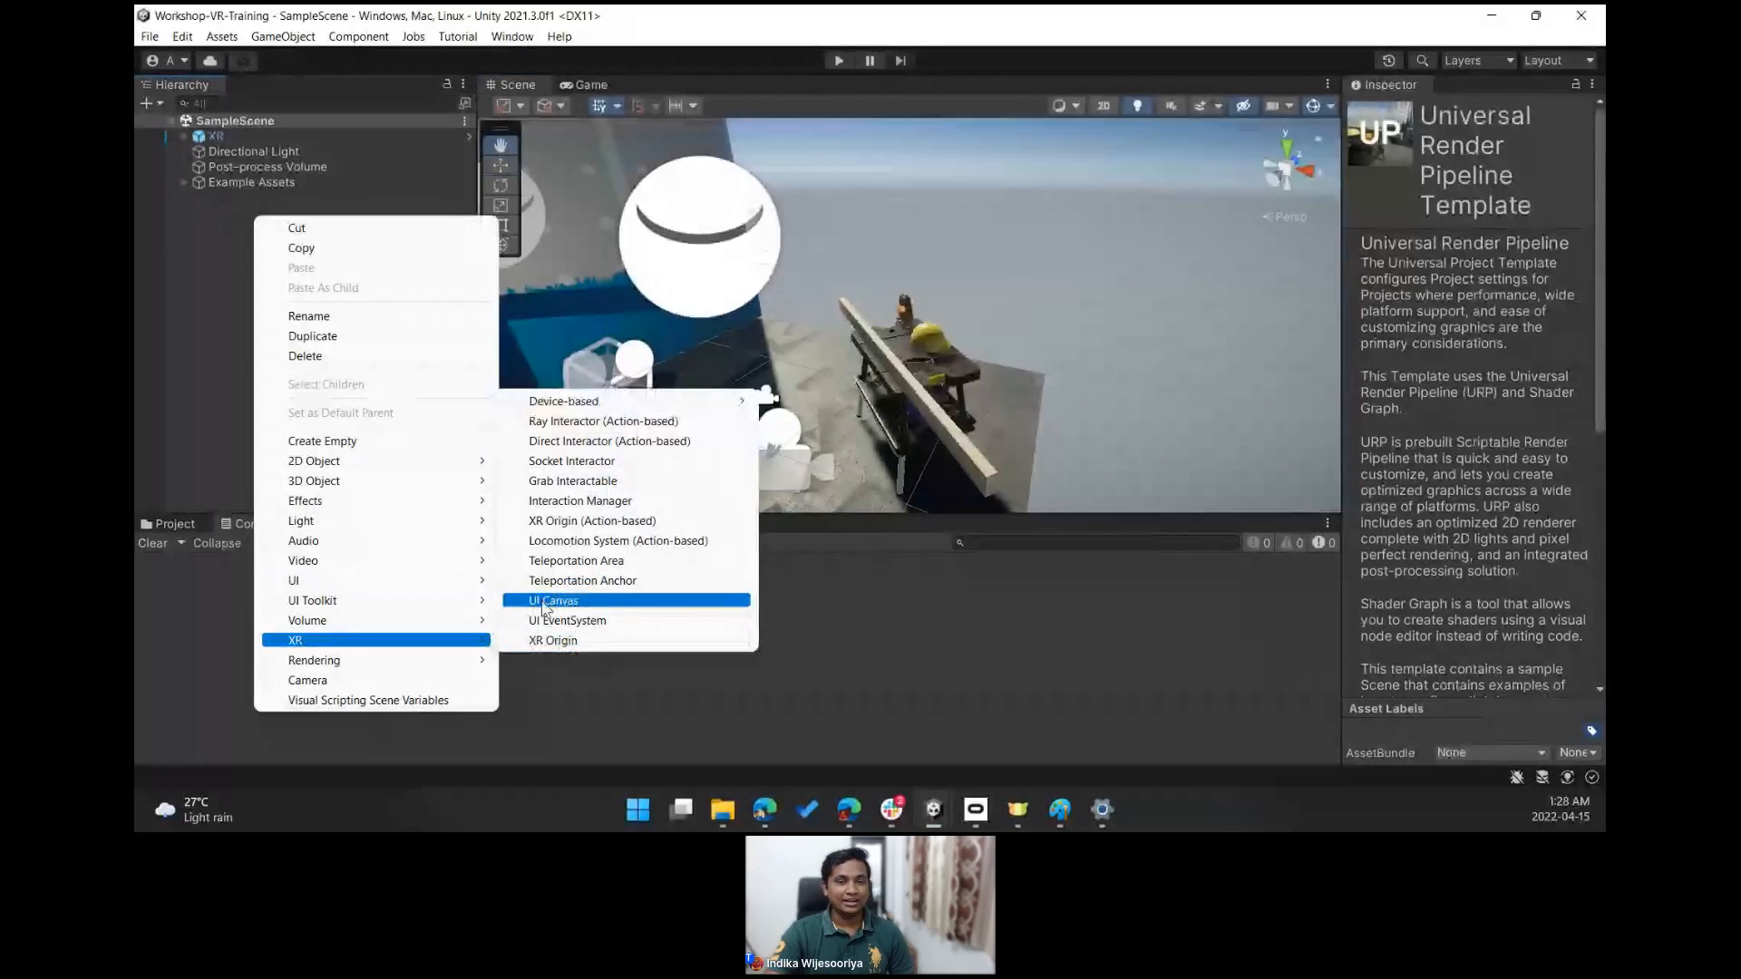
pyautogui.click(144, 301)
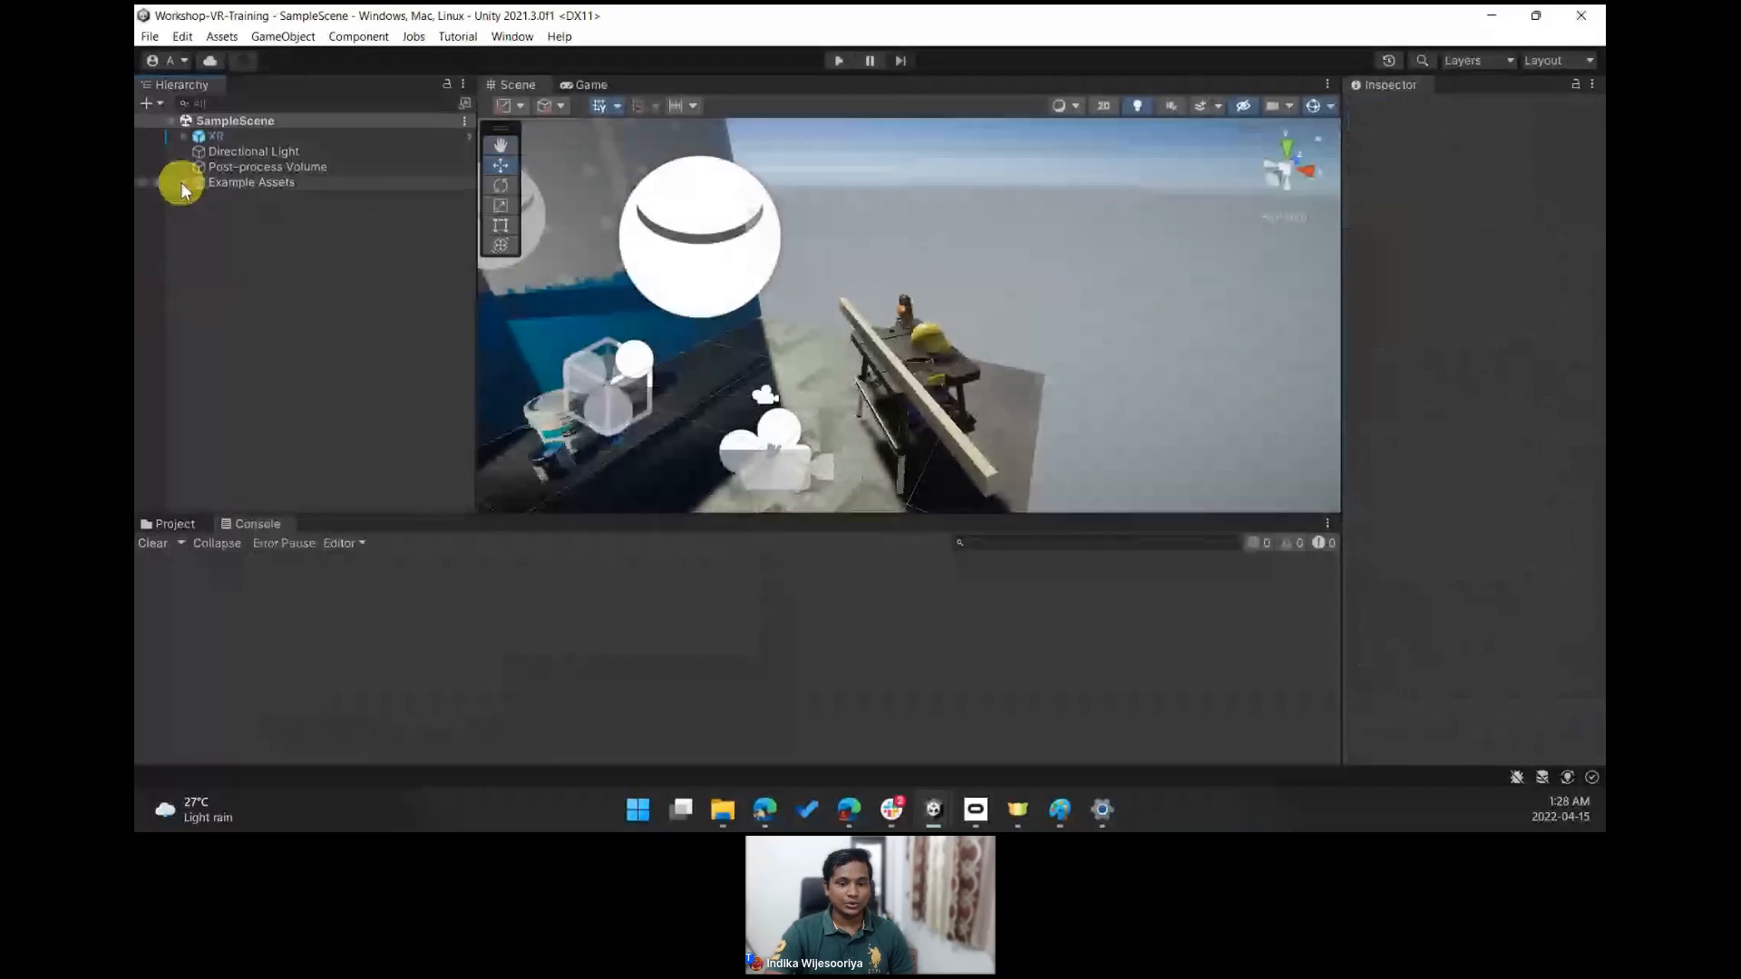
pyautogui.rightClick(274, 300)
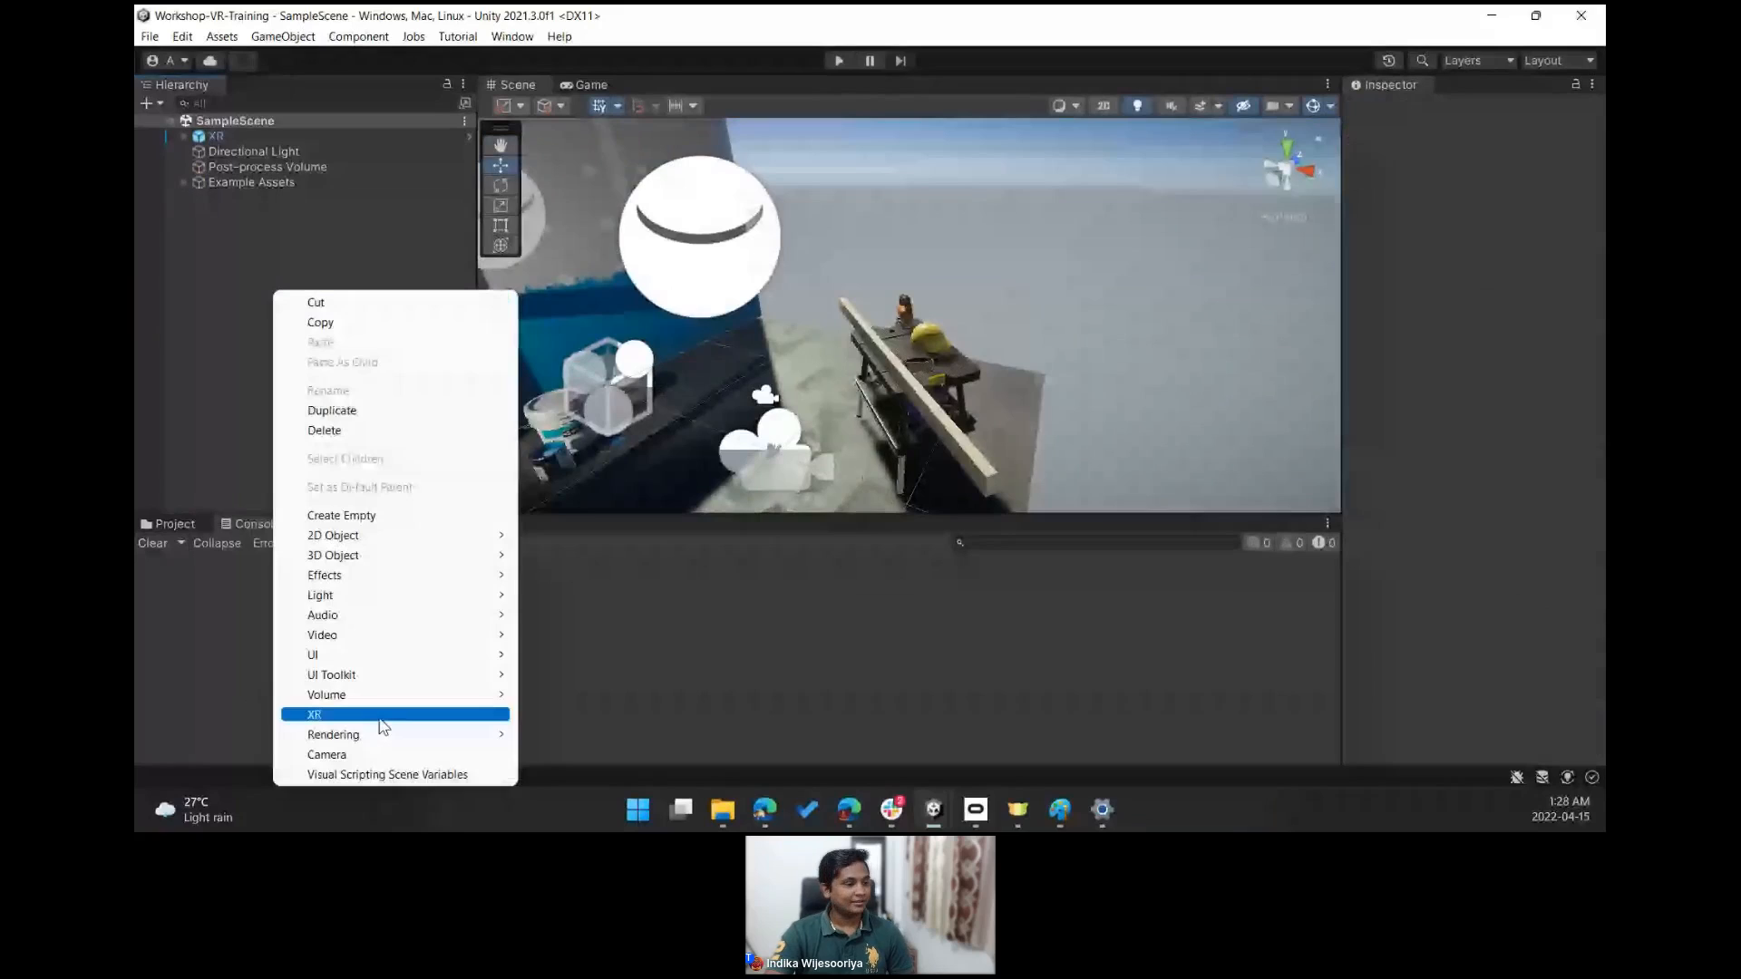
pyautogui.moveTo(377, 716)
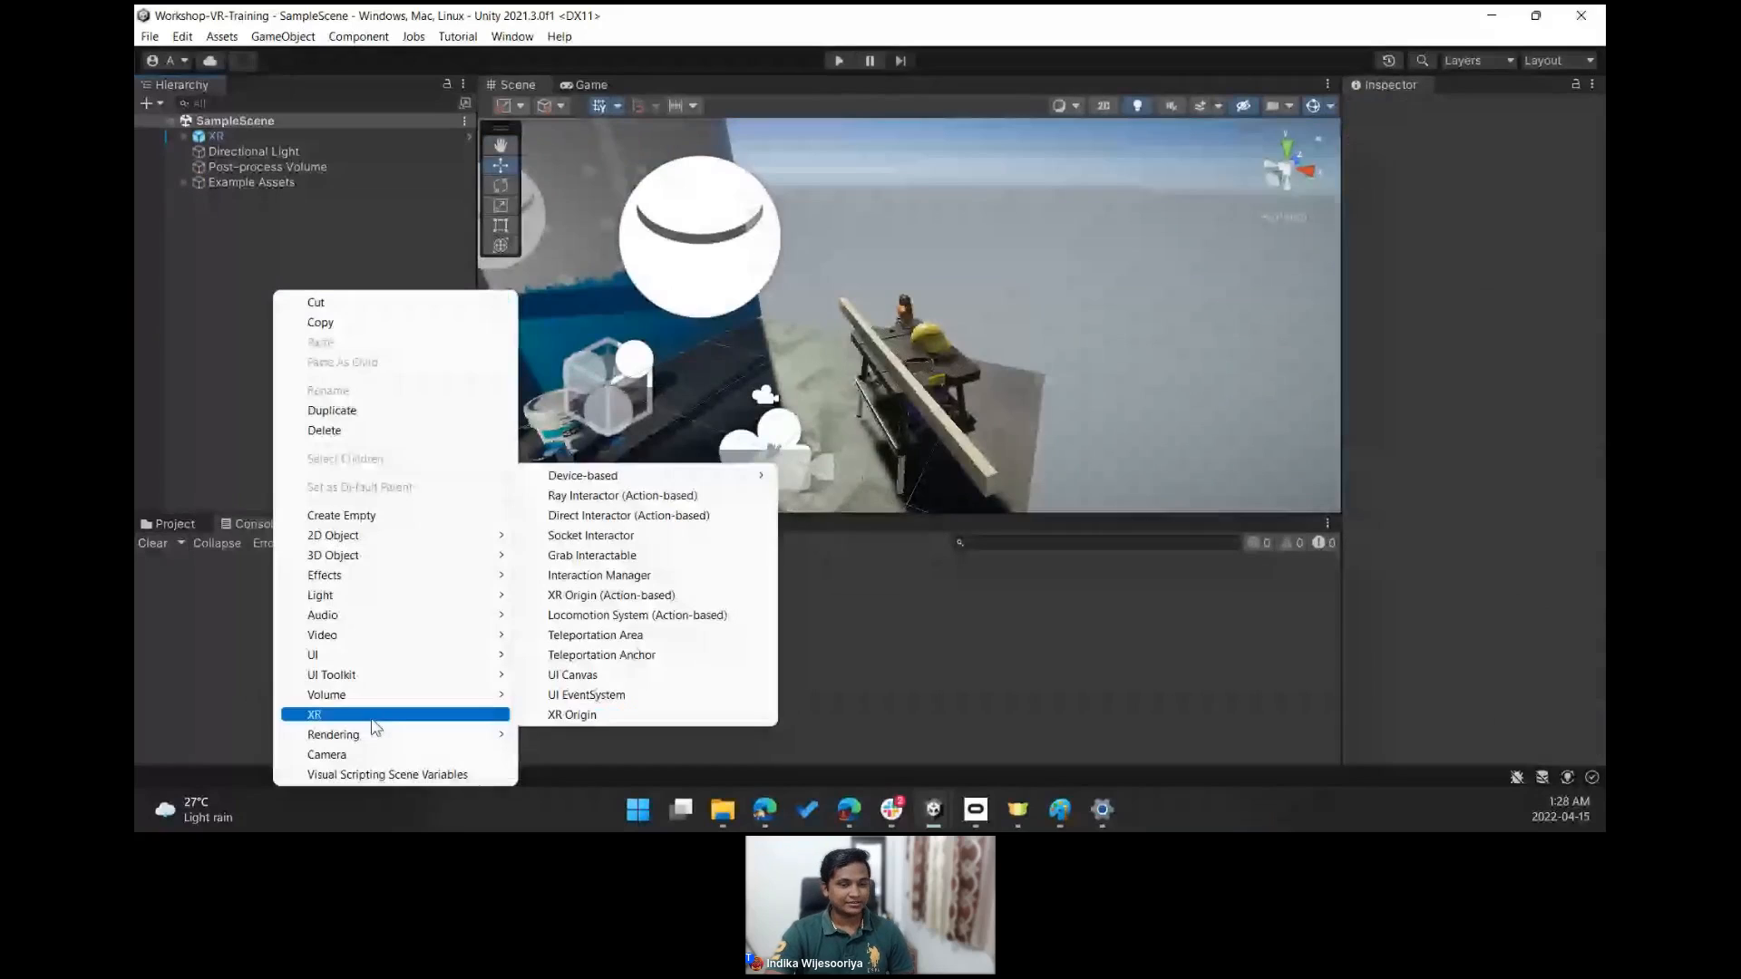
pyautogui.click(572, 674)
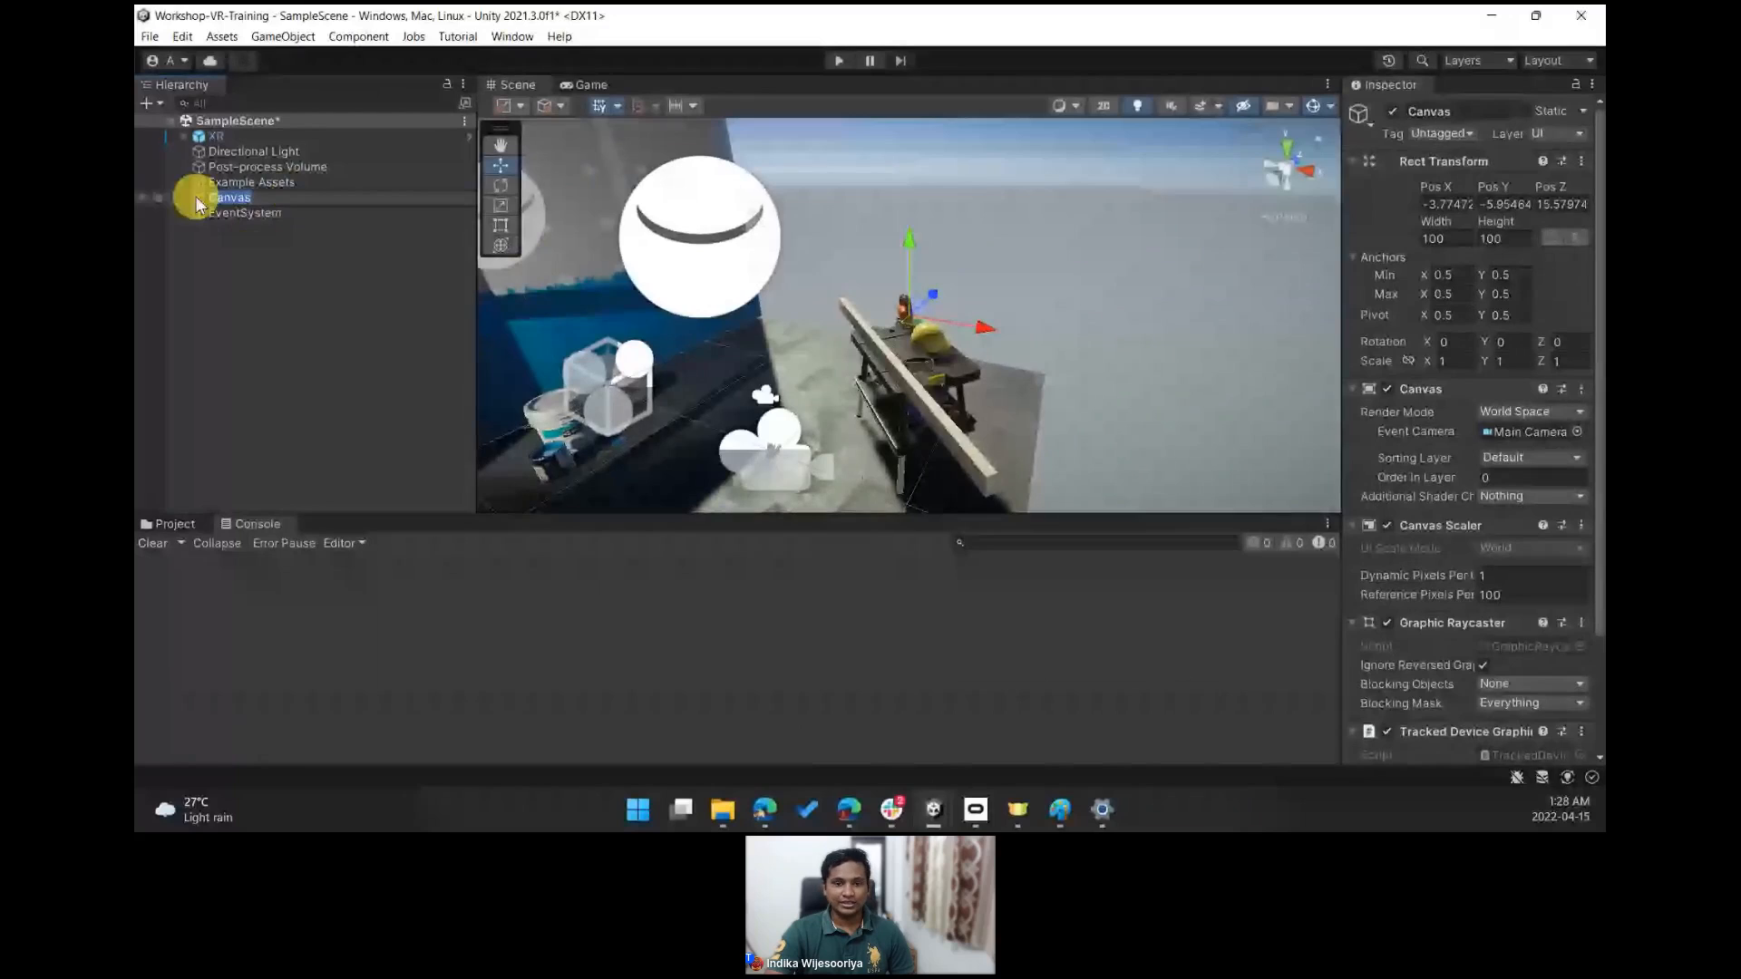
# - Add a UI Panel as a child of the Canvas
pyautogui.click(239, 214)
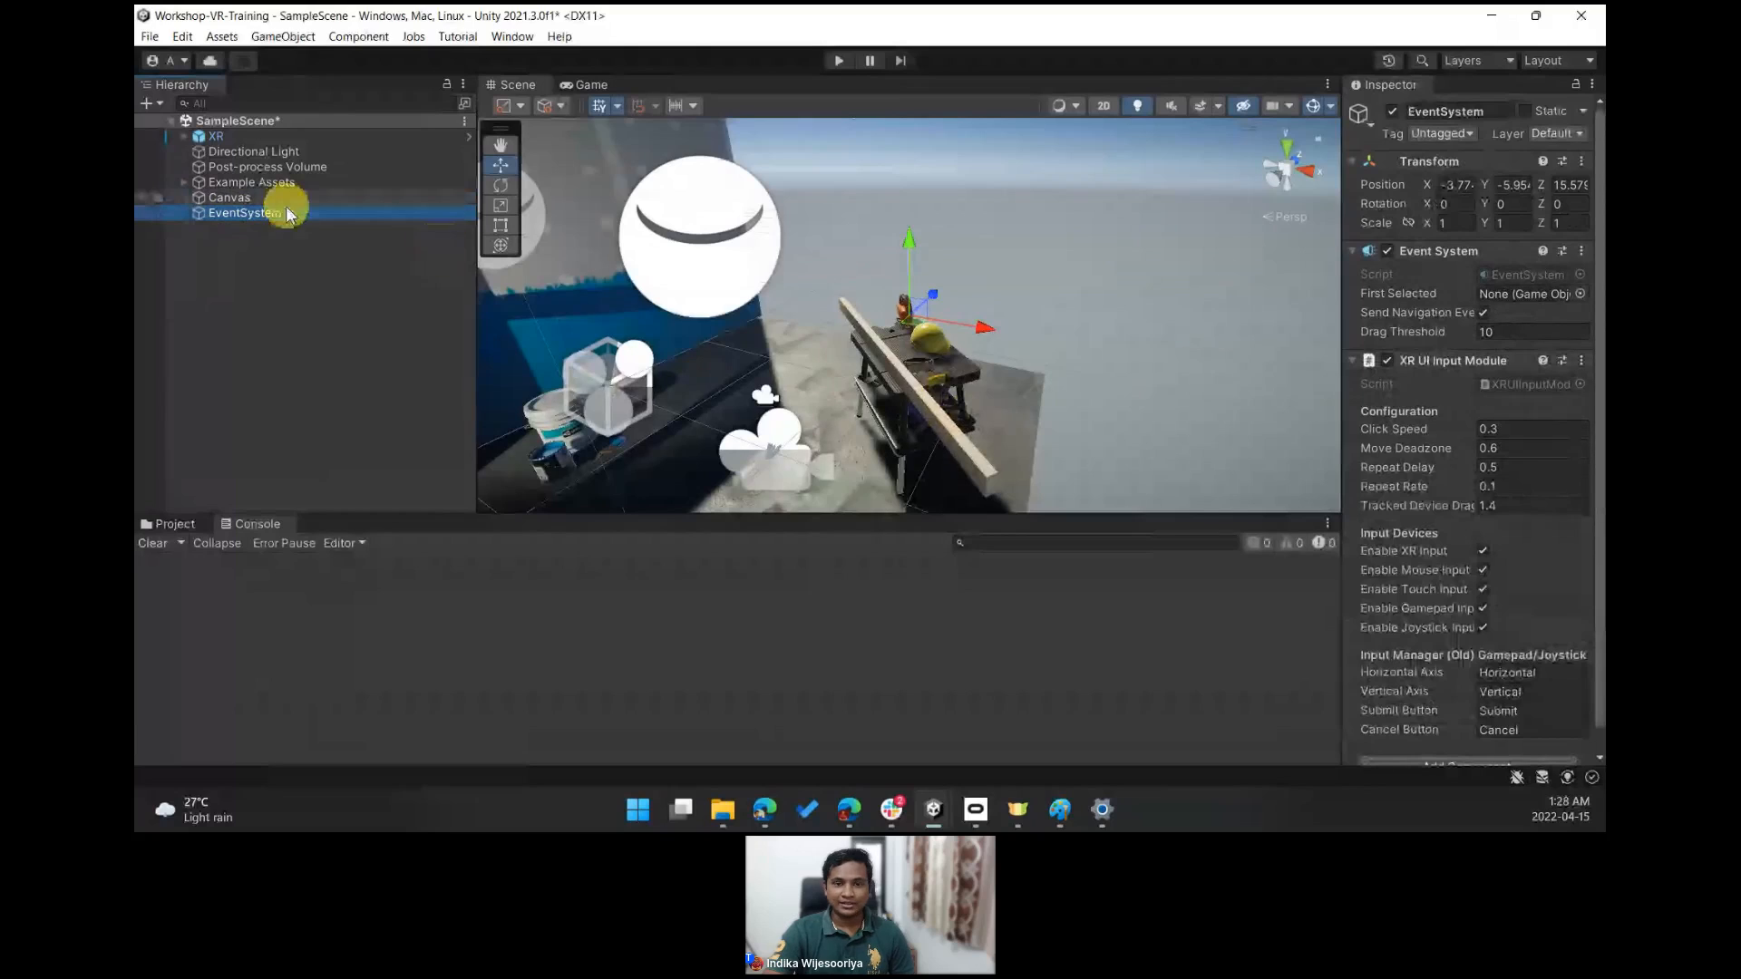
pyautogui.click(237, 198)
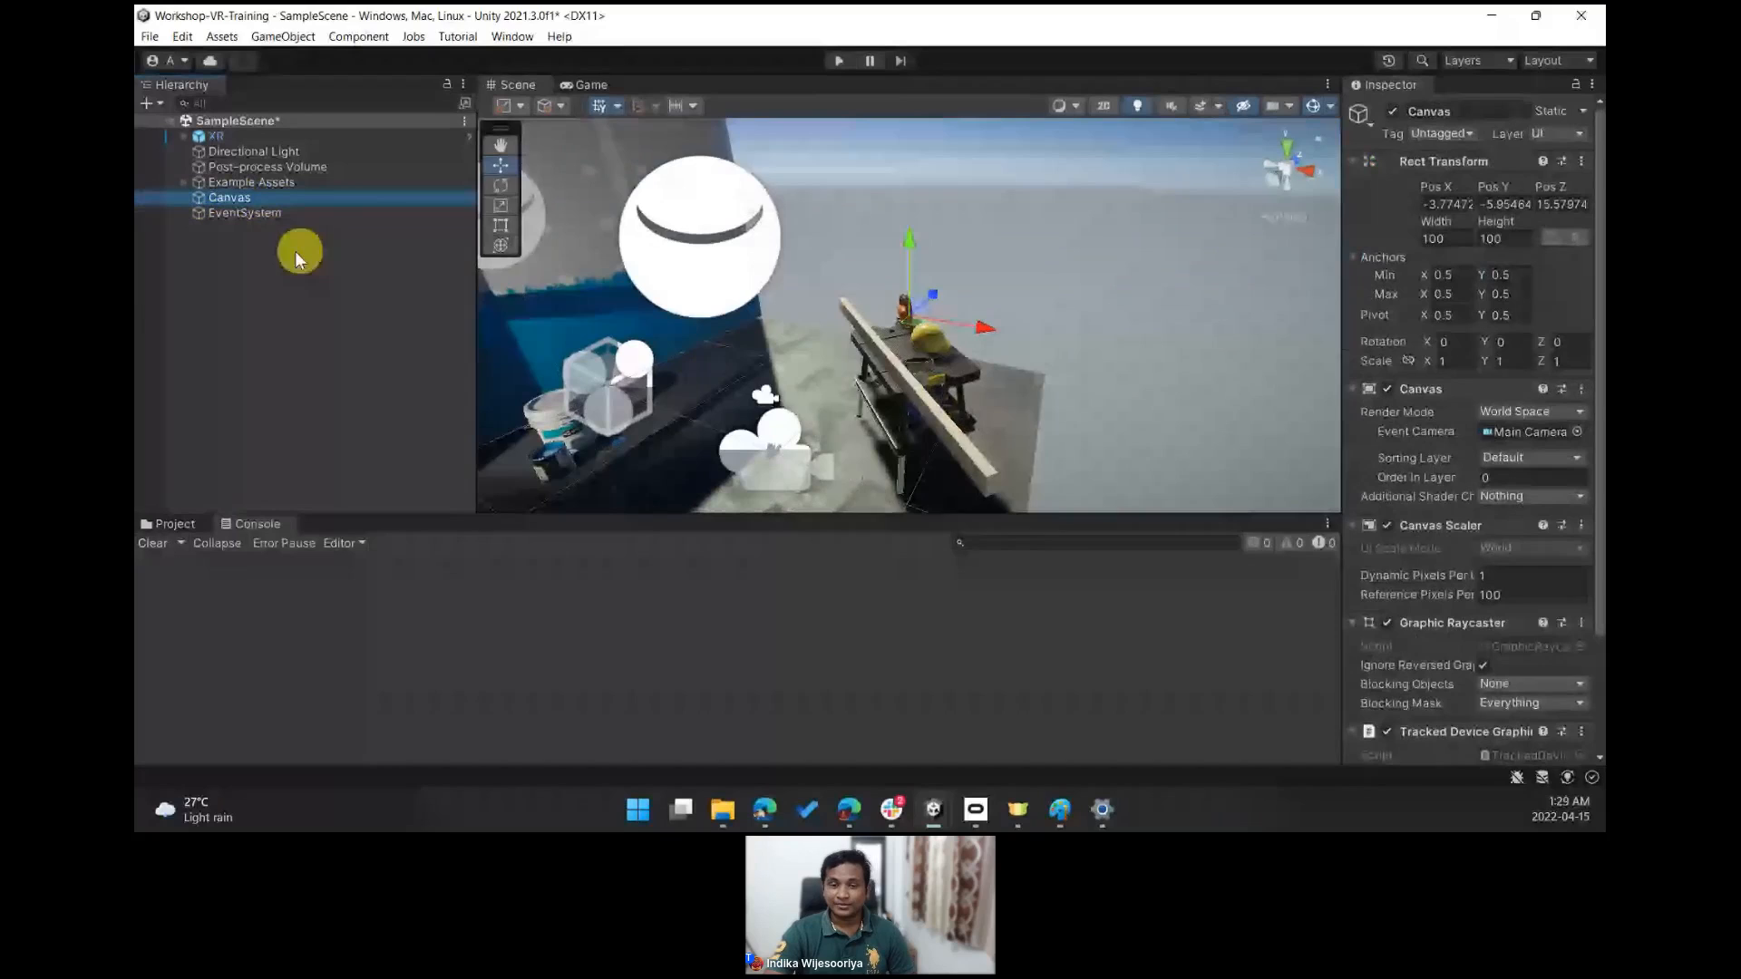
pyautogui.rightClick(283, 197)
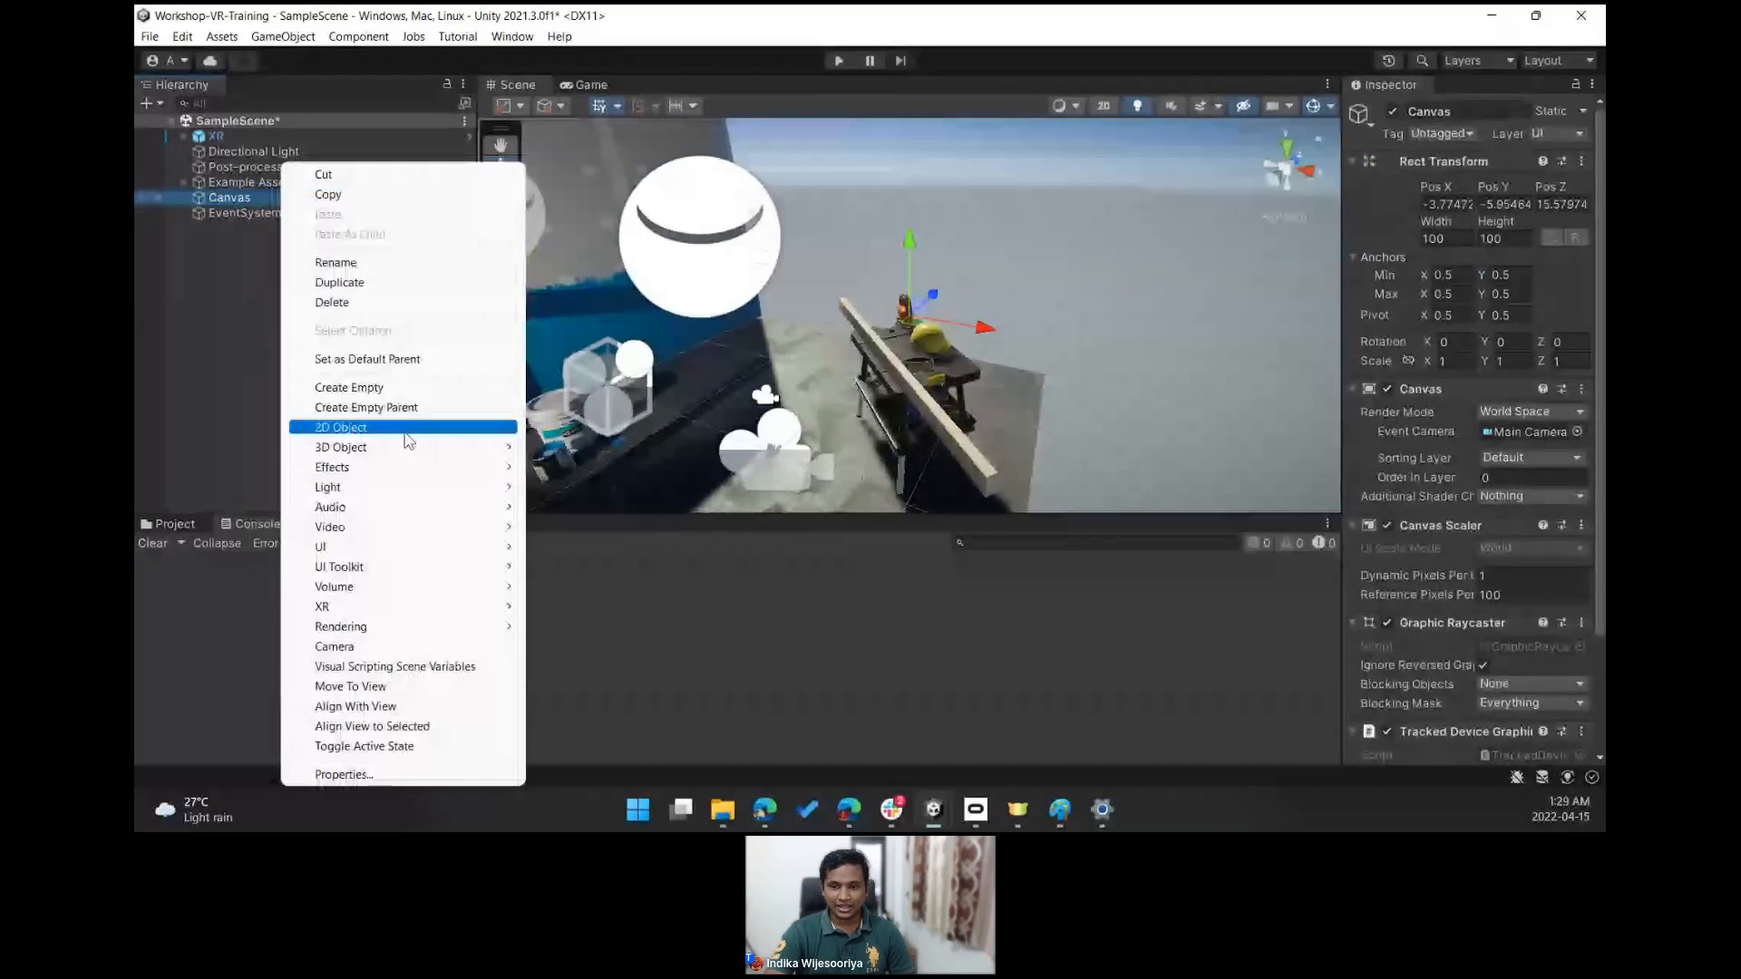
pyautogui.moveTo(393, 547)
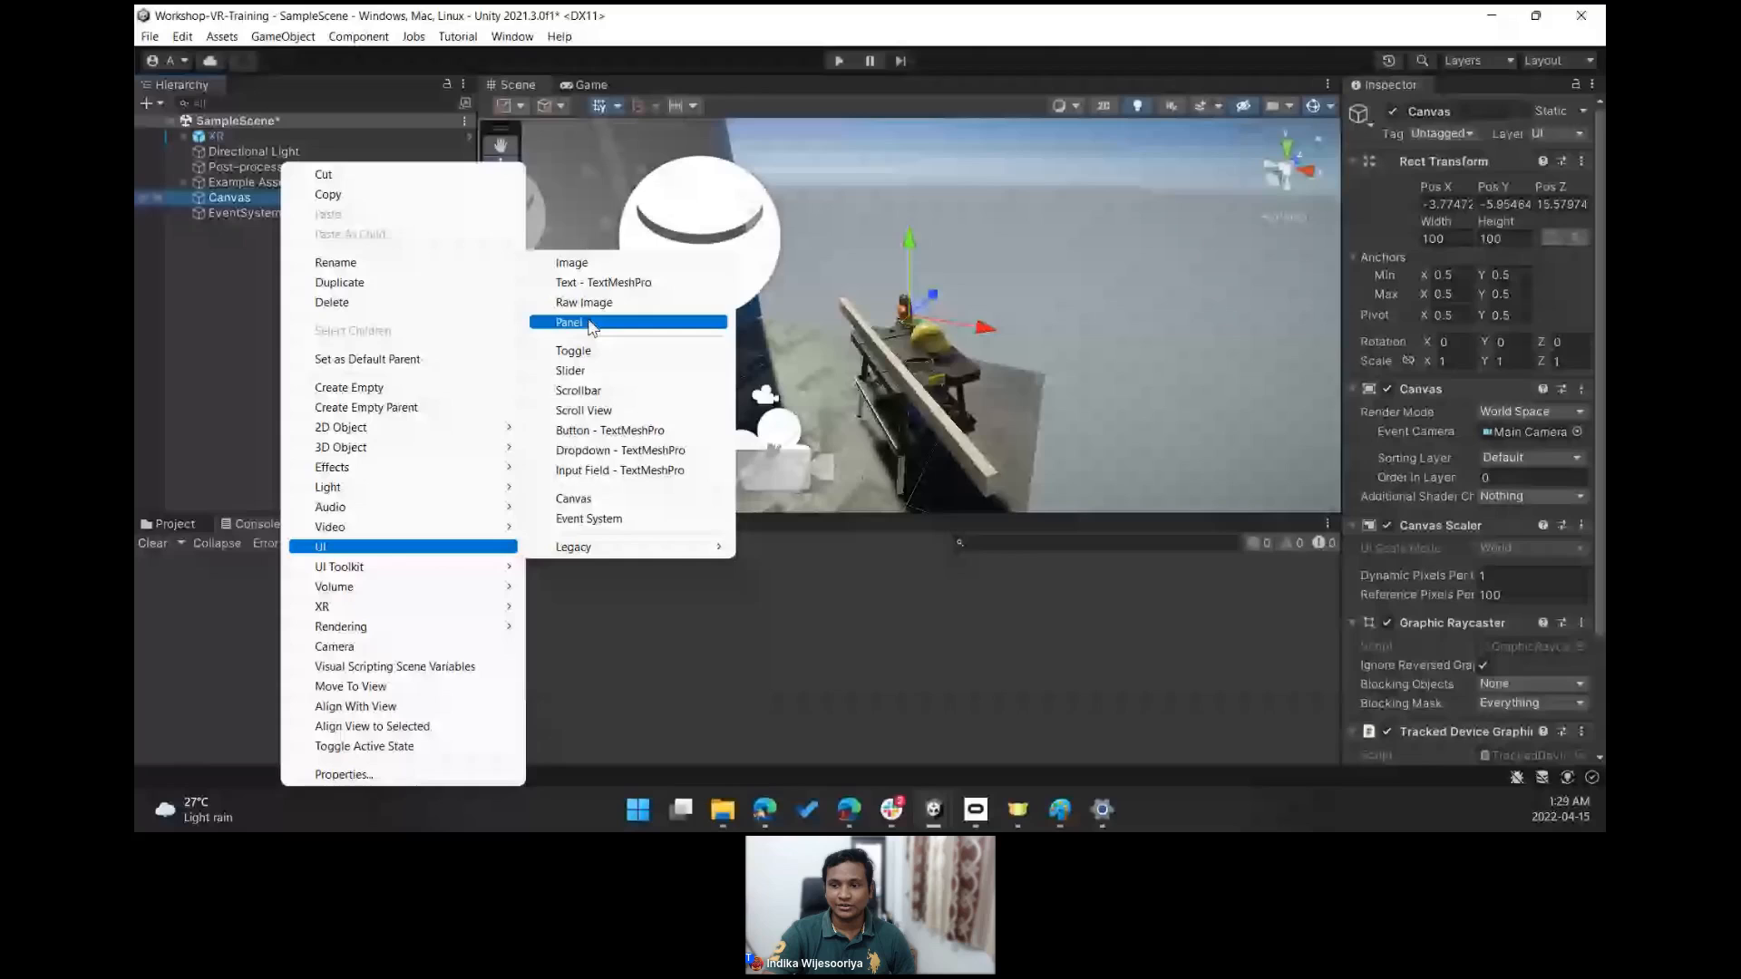
pyautogui.click(591, 323)
pyautogui.keyDown('alt'); pyautogui.moveTo(1042, 269); pyautogui.dragTo(489, 263); pyautogui.keyUp('alt')
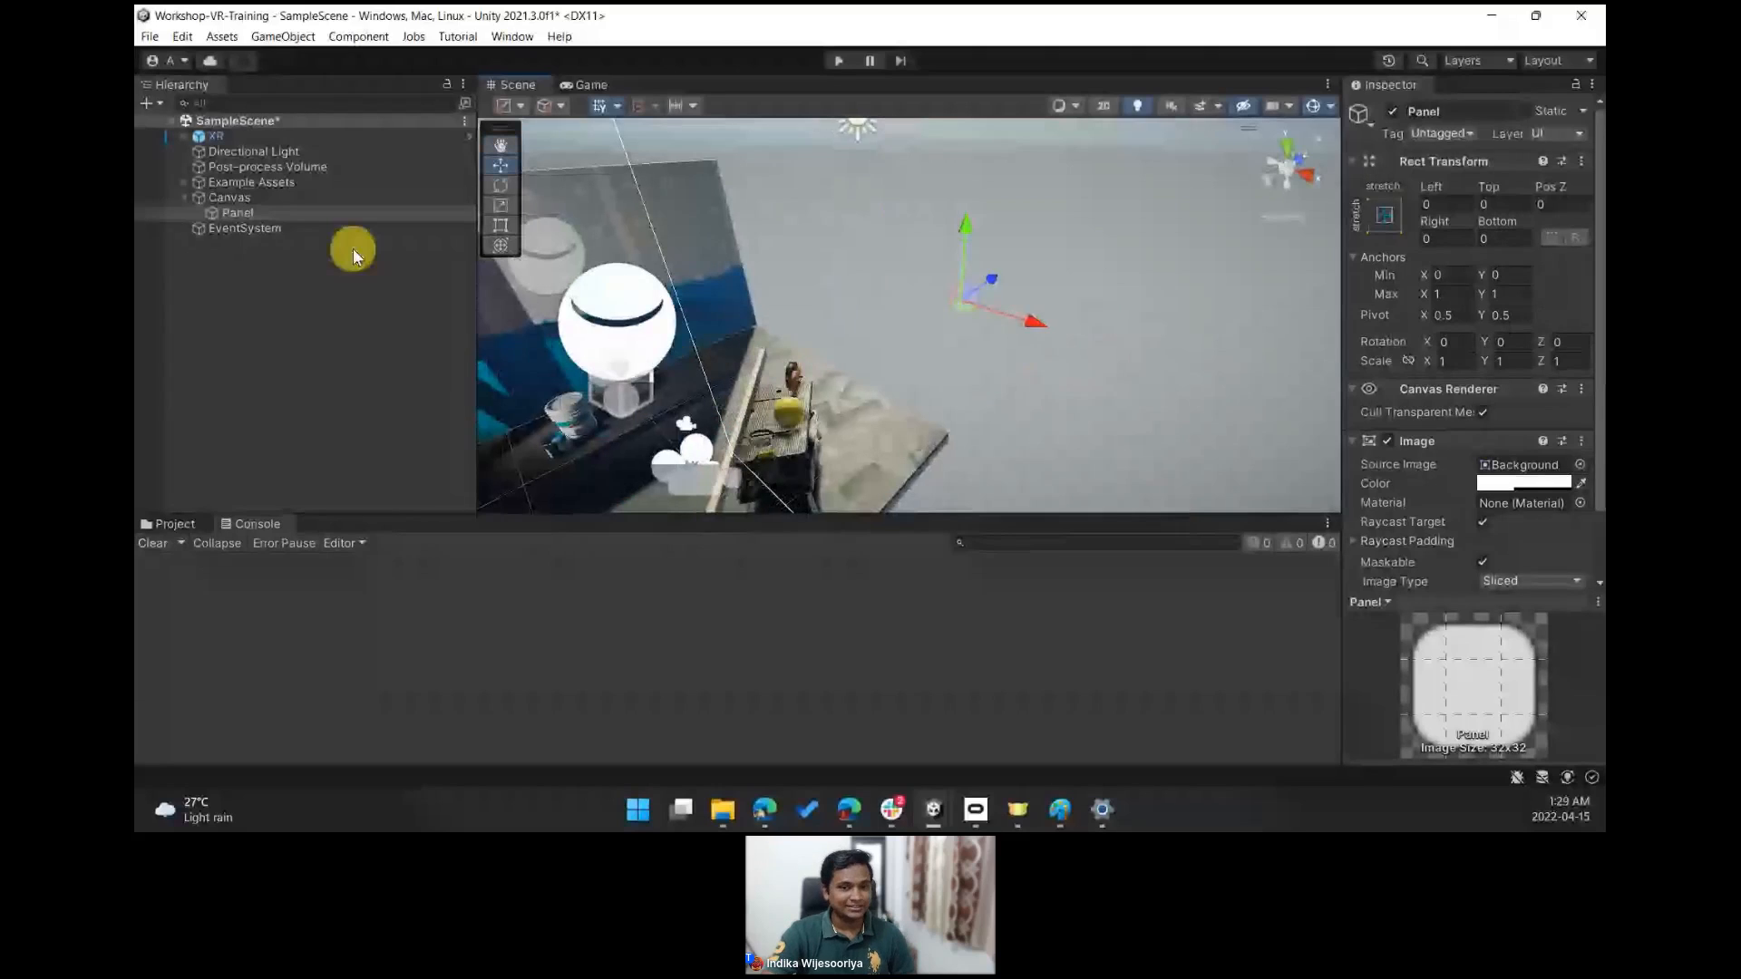
# - Scale the Canvas down to about 0.087 and move it beside the workbench
pyautogui.click(241, 197)
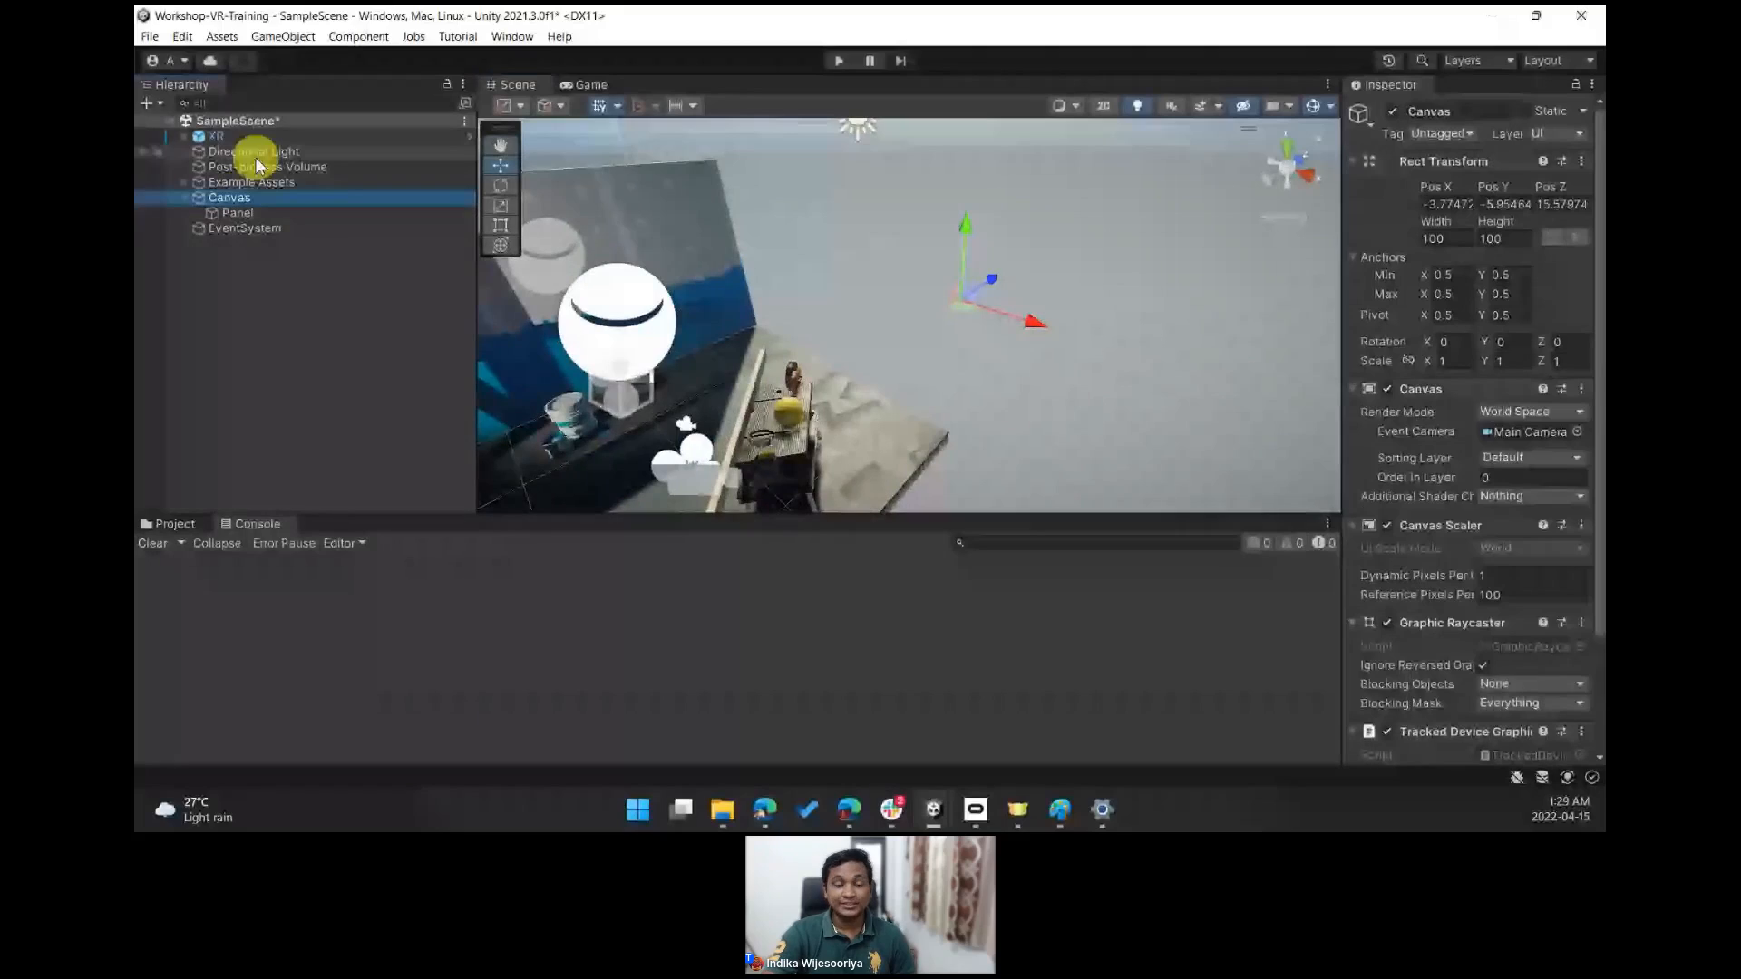
pyautogui.click(500, 205)
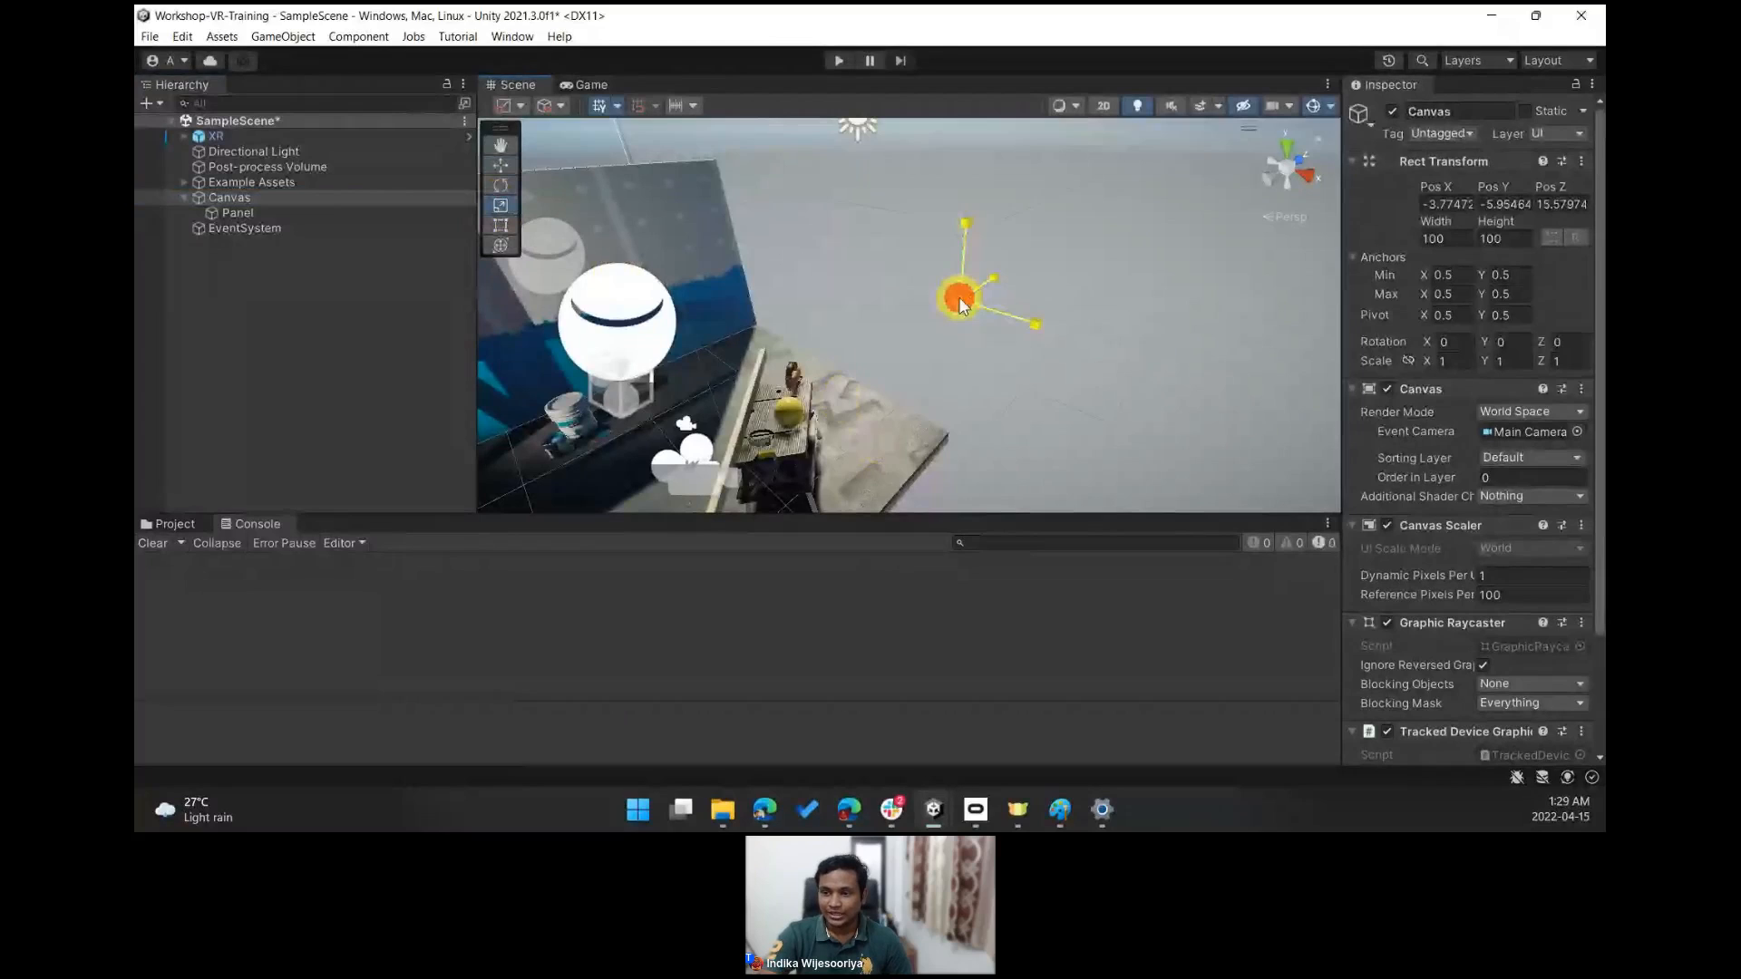
pyautogui.moveTo(959, 297); pyautogui.dragTo(959, 353)
pyautogui.moveTo(966, 365); pyautogui.dragTo(930, 388, button='right')
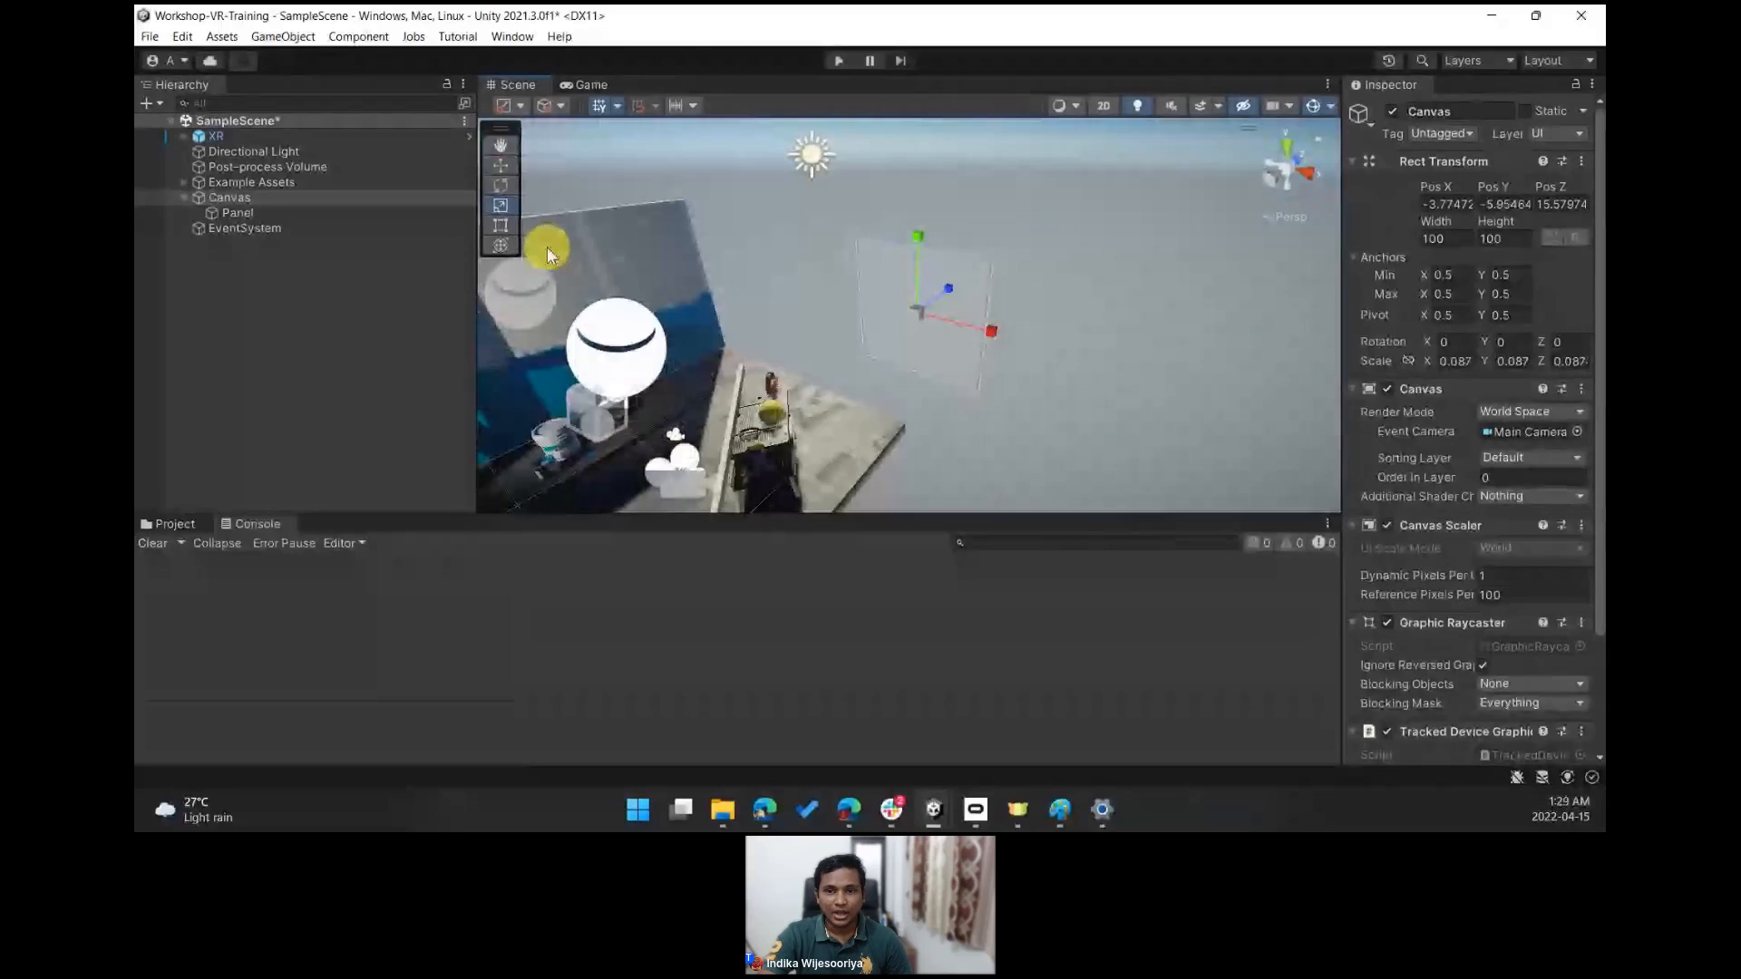
pyautogui.click(504, 172)
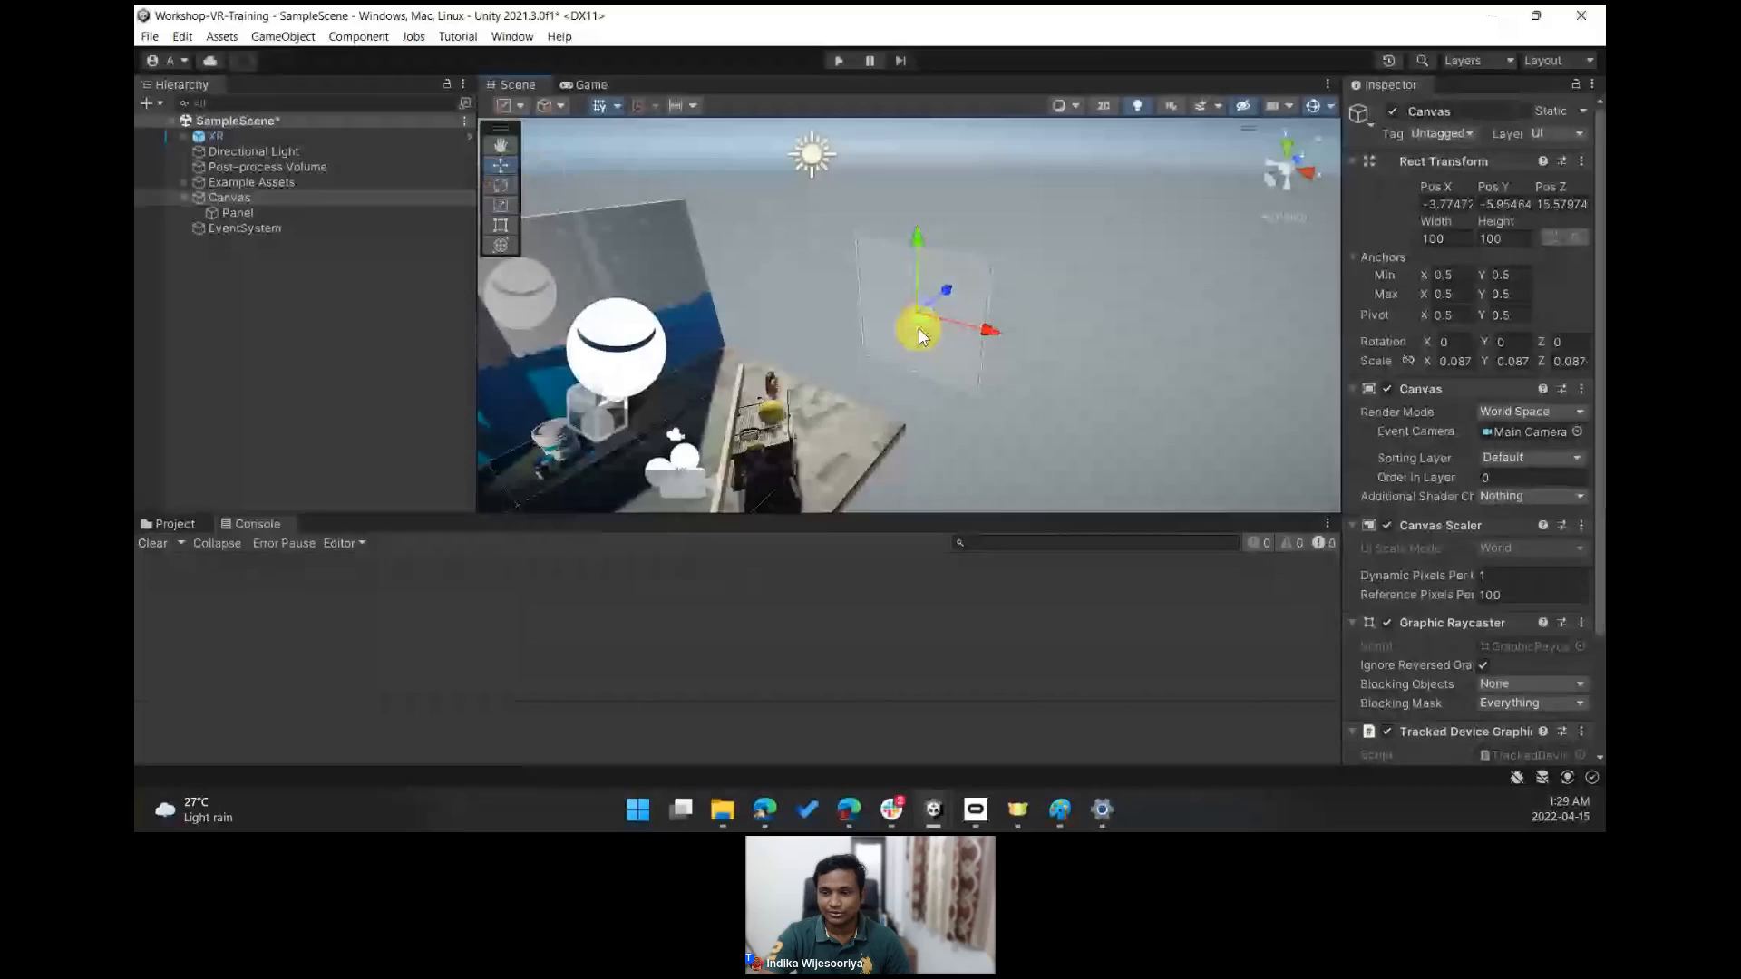
pyautogui.moveTo(925, 327); pyautogui.dragTo(1047, 358)
pyautogui.moveTo(883, 402); pyautogui.dragTo(1112, 309, button='right')
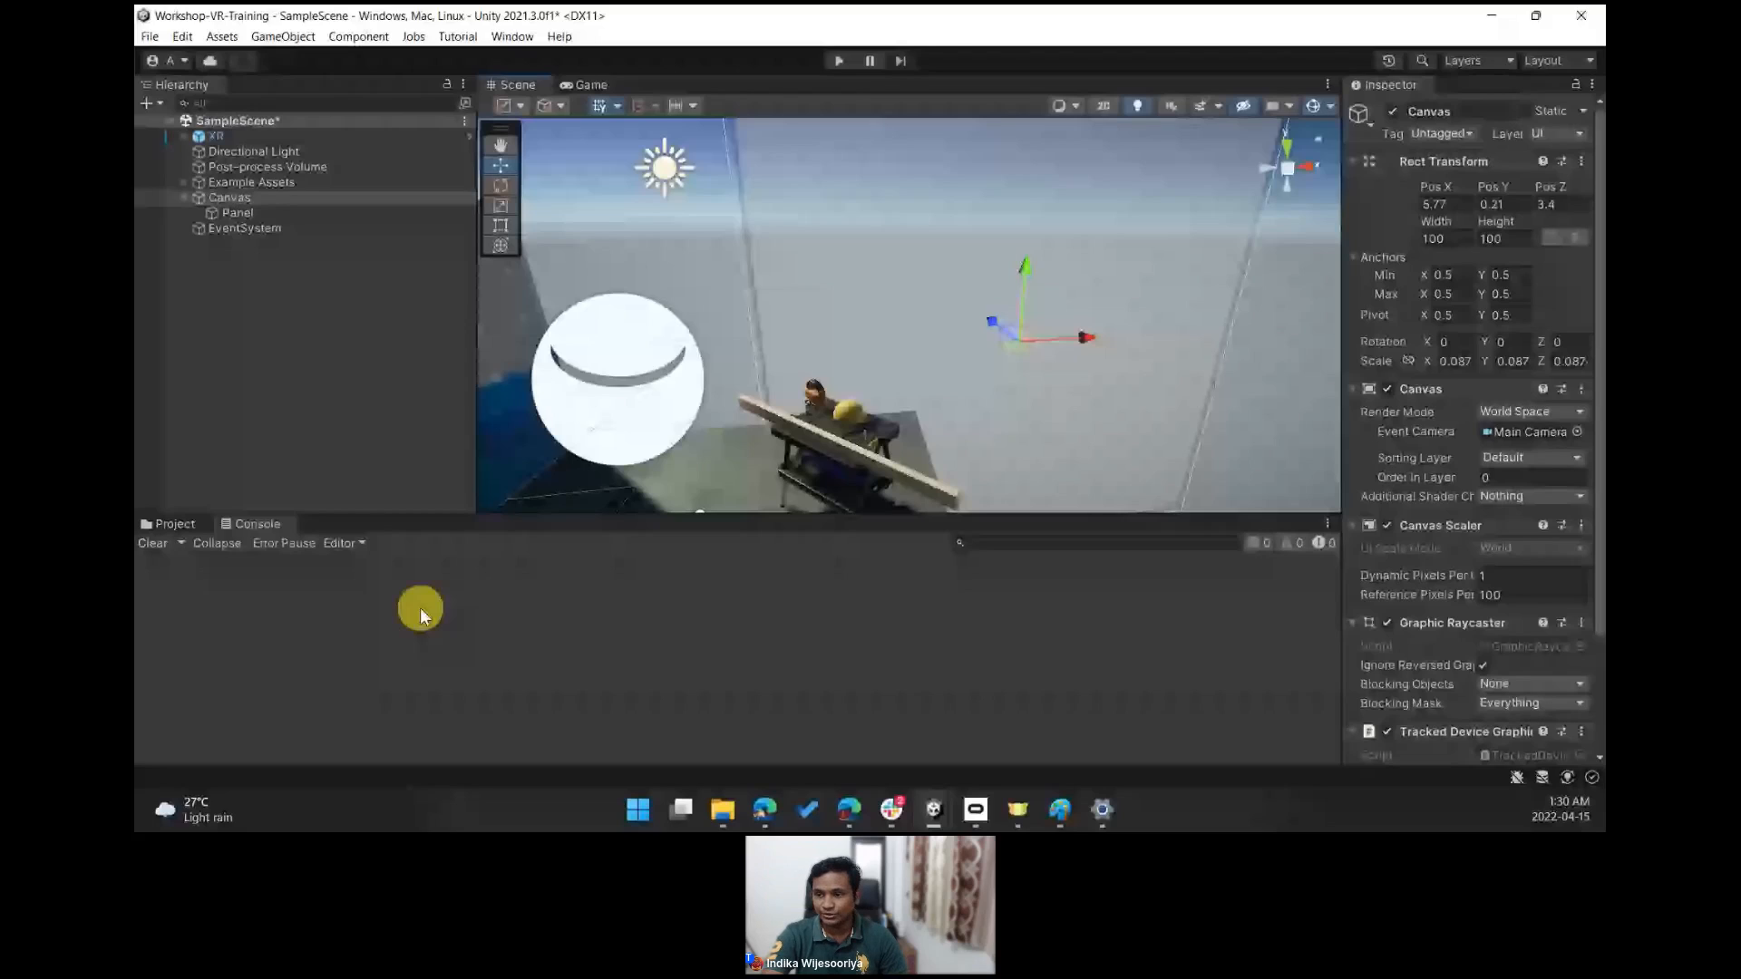
# - Rotate the Canvas about 30° around Y and shrink its scale to about 0.051
pyautogui.moveTo(1119, 325); pyautogui.dragTo(1167, 318, button='right')
pyautogui.press('e')
pyautogui.moveTo(1104, 339); pyautogui.dragTo(1032, 329)
pyautogui.press('r')
pyautogui.moveTo(1072, 347); pyautogui.dragTo(1070, 338, button='right')
pyautogui.press('w')
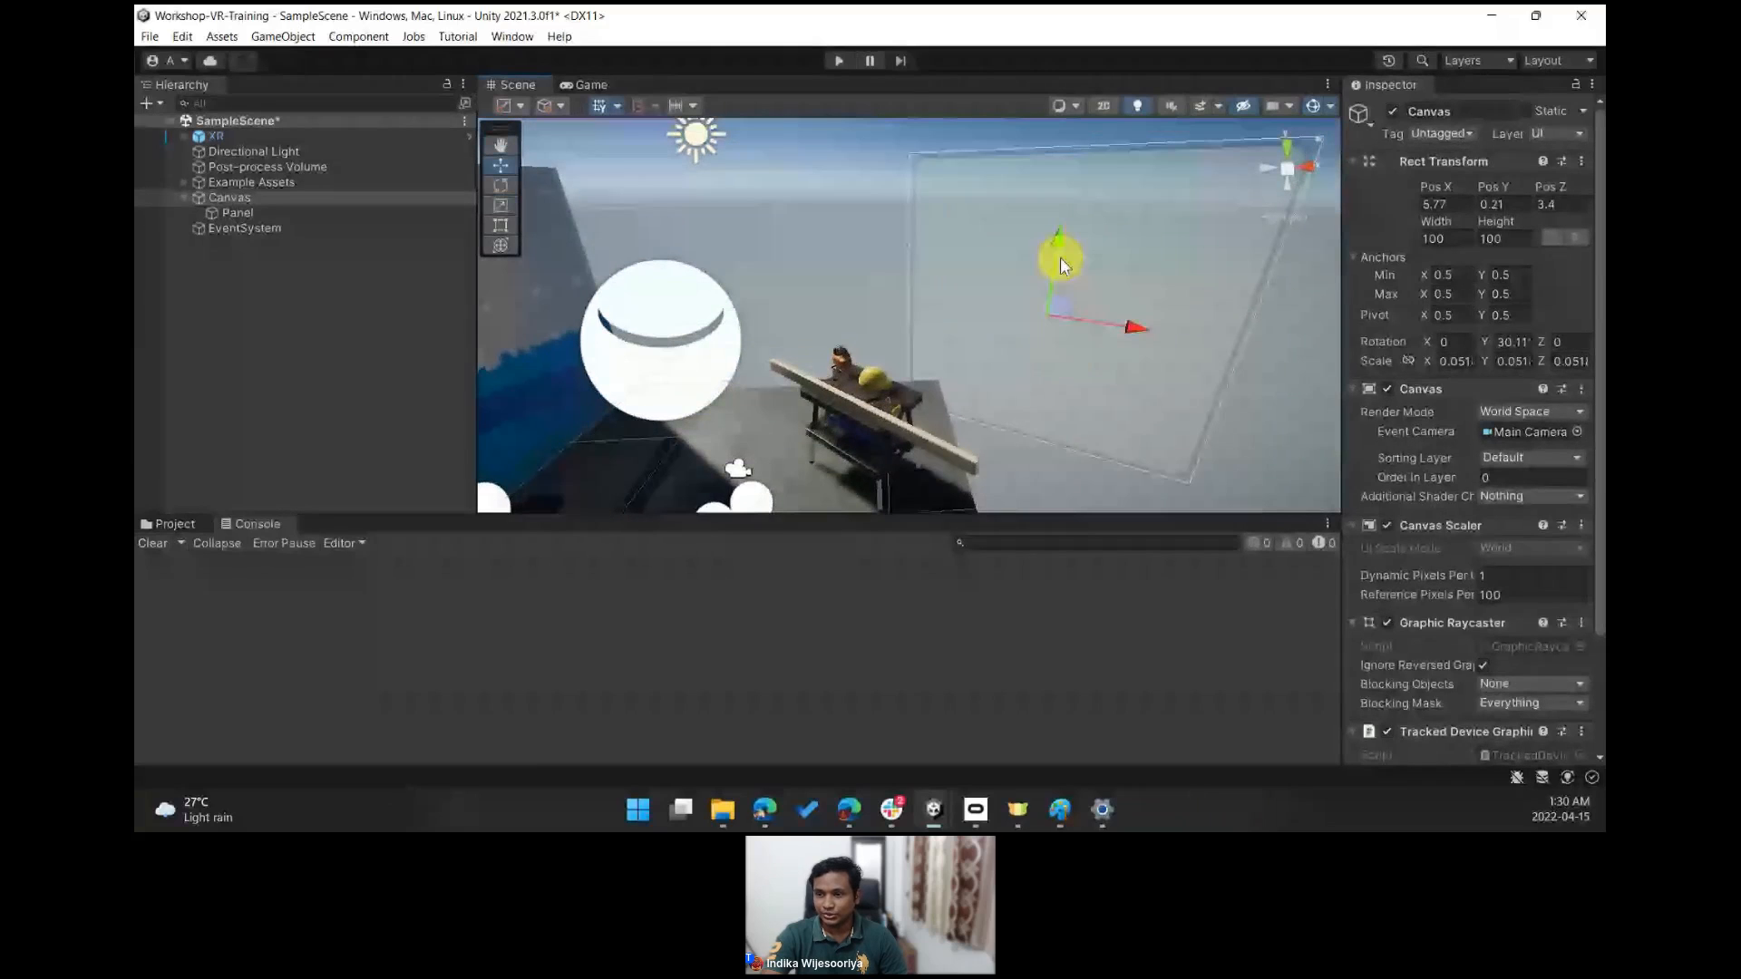
# - Raise and reposition the Canvas and scale it down to about 0.02
pyautogui.moveTo(1061, 262); pyautogui.dragTo(1077, 147)
pyautogui.moveTo(1099, 273); pyautogui.dragTo(1029, 313, button='right')
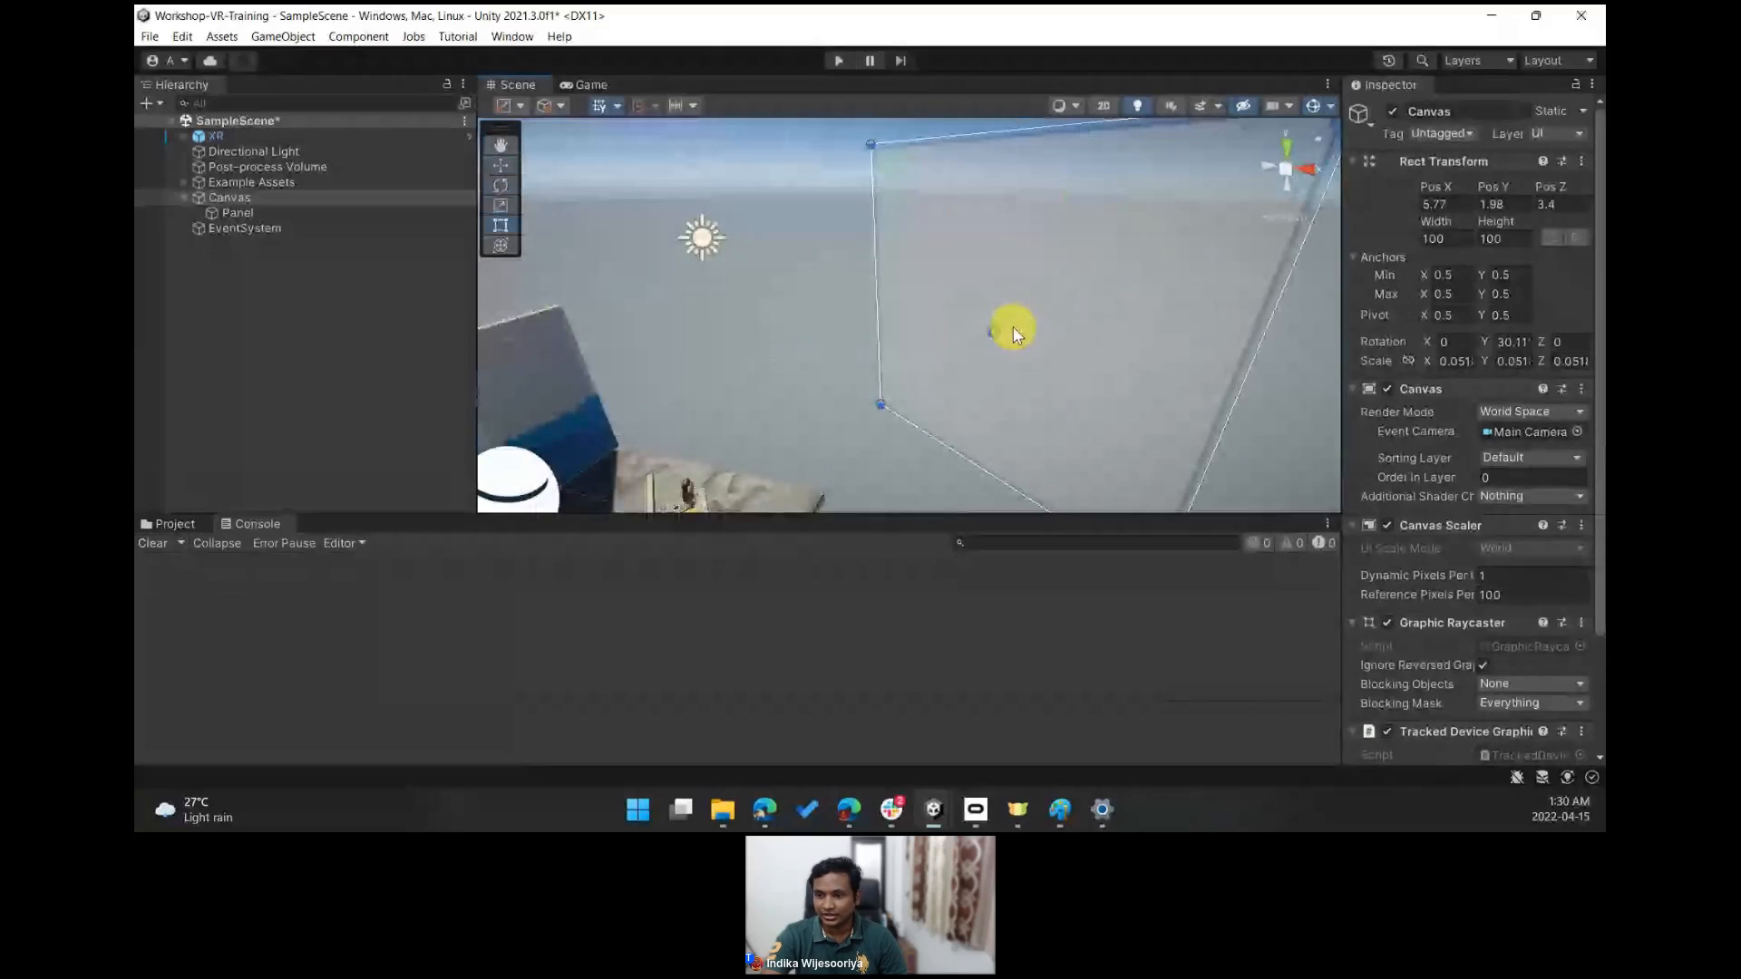
pyautogui.moveTo(1018, 318); pyautogui.dragTo(827, 429)
pyautogui.moveTo(676, 396); pyautogui.dragTo(802, 405, button='right')
pyautogui.press('r')
pyautogui.moveTo(905, 357); pyautogui.dragTo(886, 406)
pyautogui.moveTo(844, 410); pyautogui.dragTo(1052, 331, button='right')
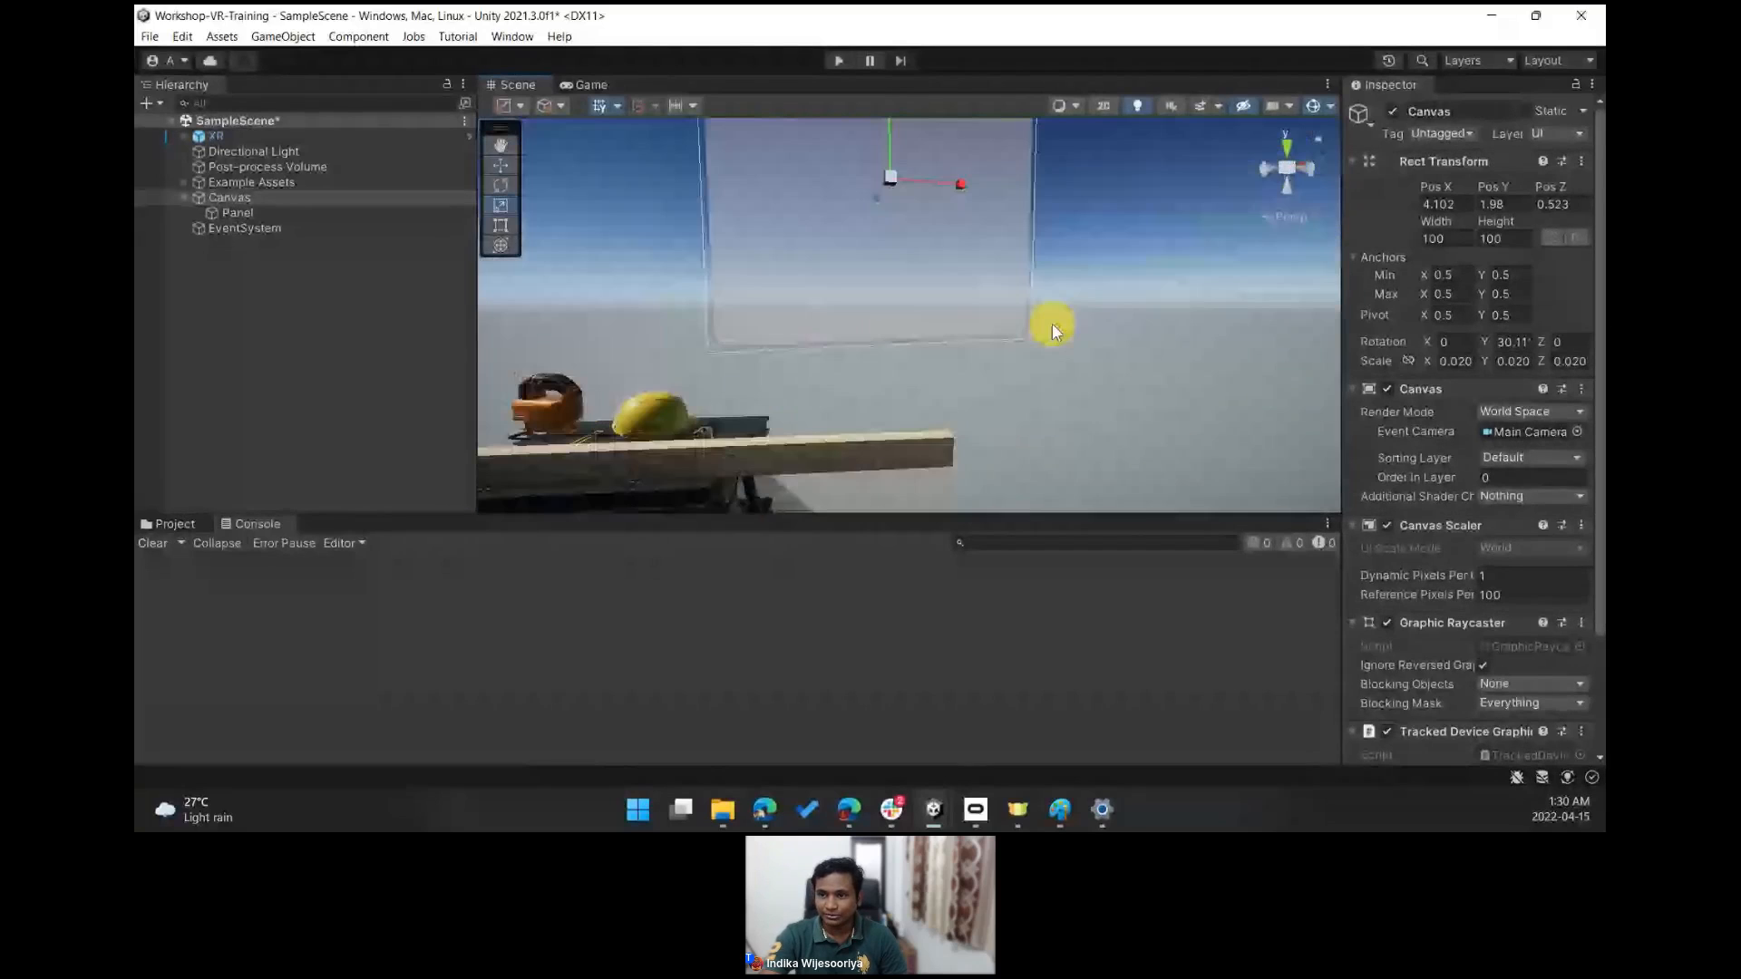
# - Rotate the Canvas to about 49° around Y and move it above the workbench
pyautogui.press('e')
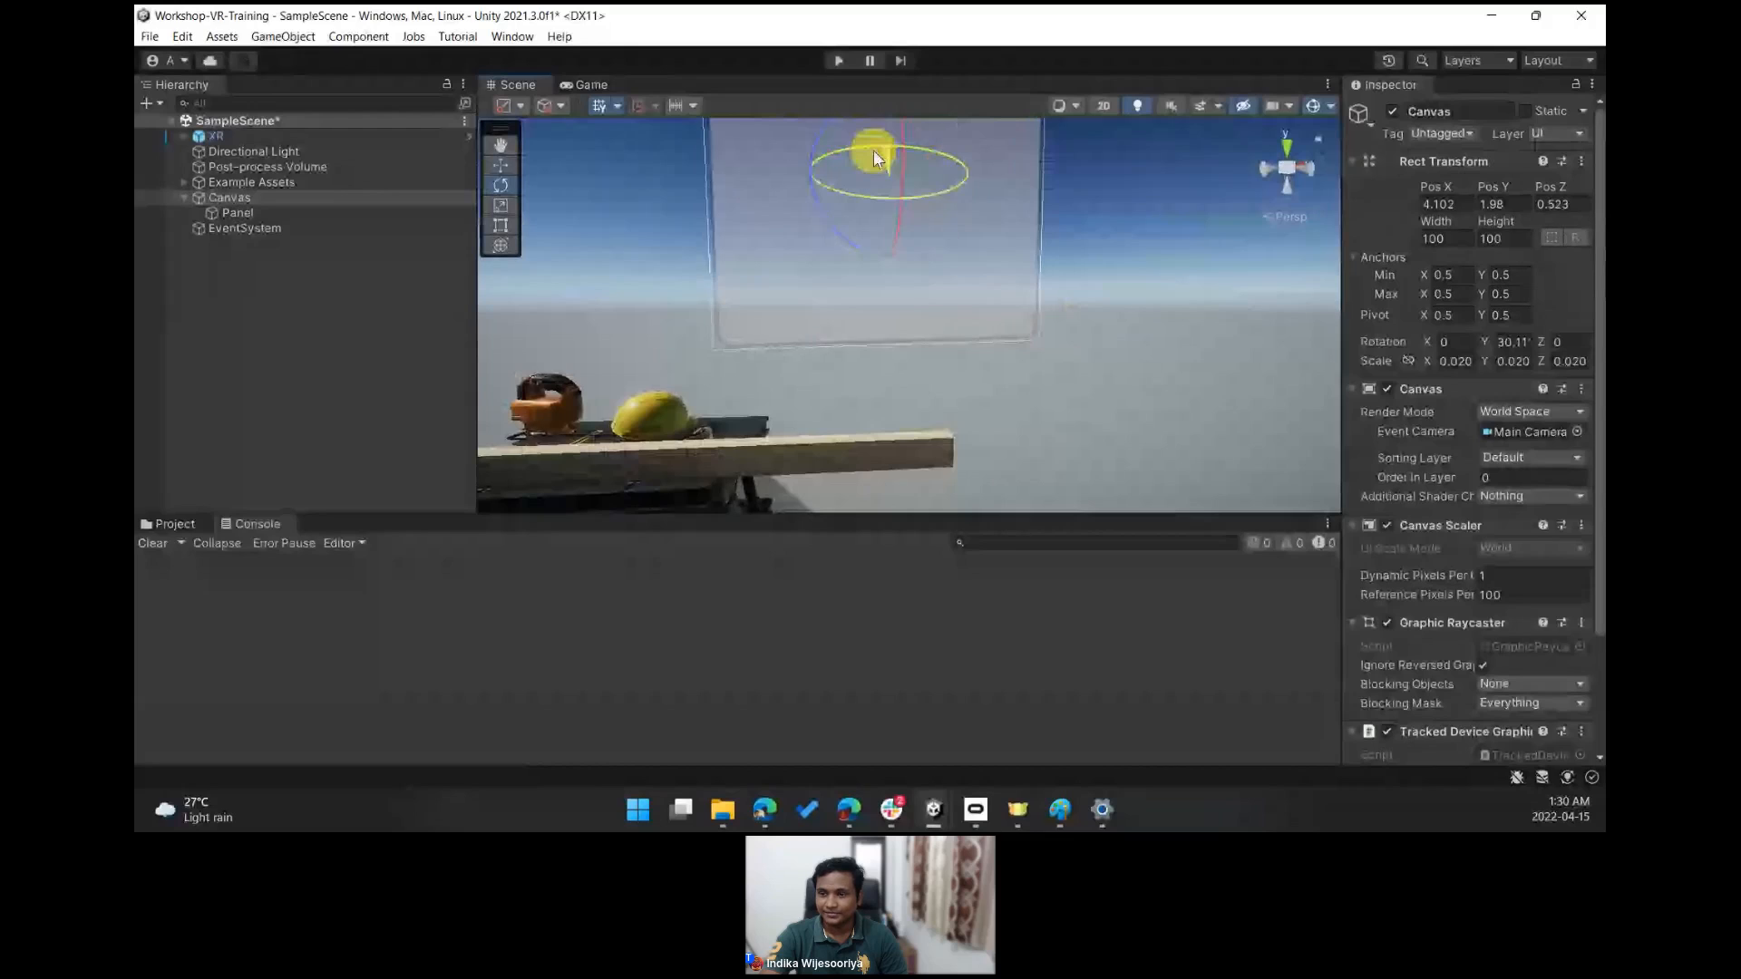
pyautogui.moveTo(873, 150); pyautogui.dragTo(830, 155)
pyautogui.moveTo(829, 154); pyautogui.dragTo(952, 230, button='right')
pyautogui.press('w')
pyautogui.moveTo(952, 230); pyautogui.dragTo(851, 222)
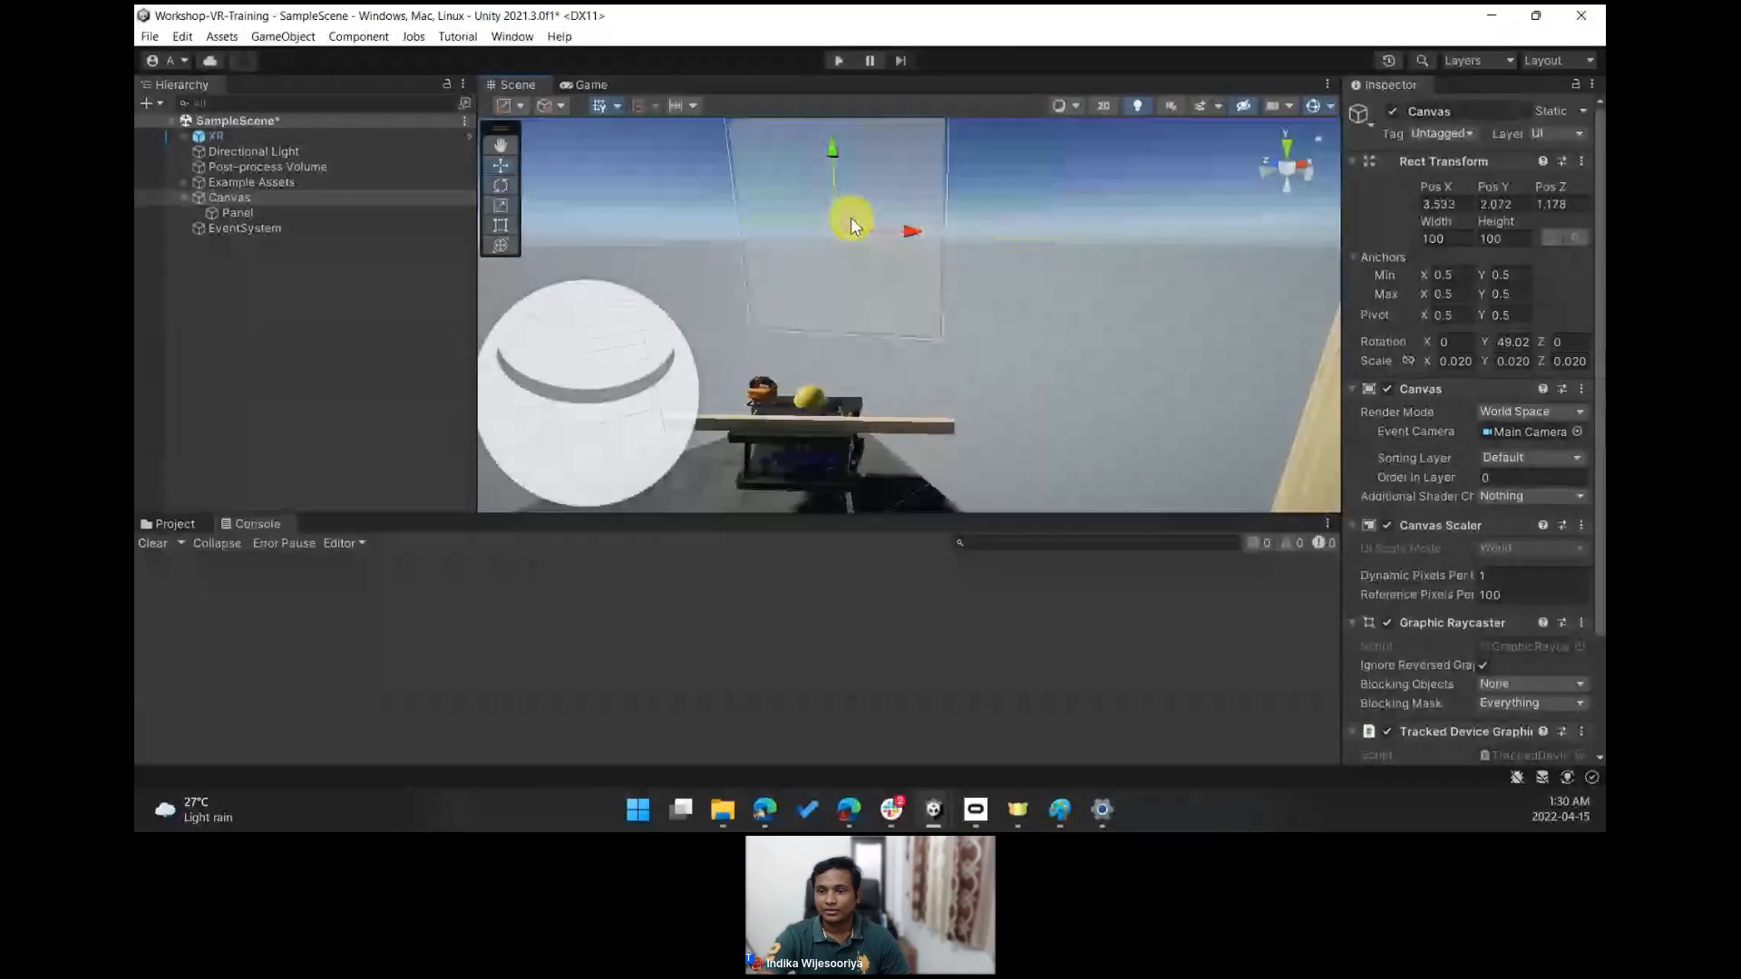
pyautogui.moveTo(1039, 357); pyautogui.dragTo(950, 297, button='right')
pyautogui.press('a')
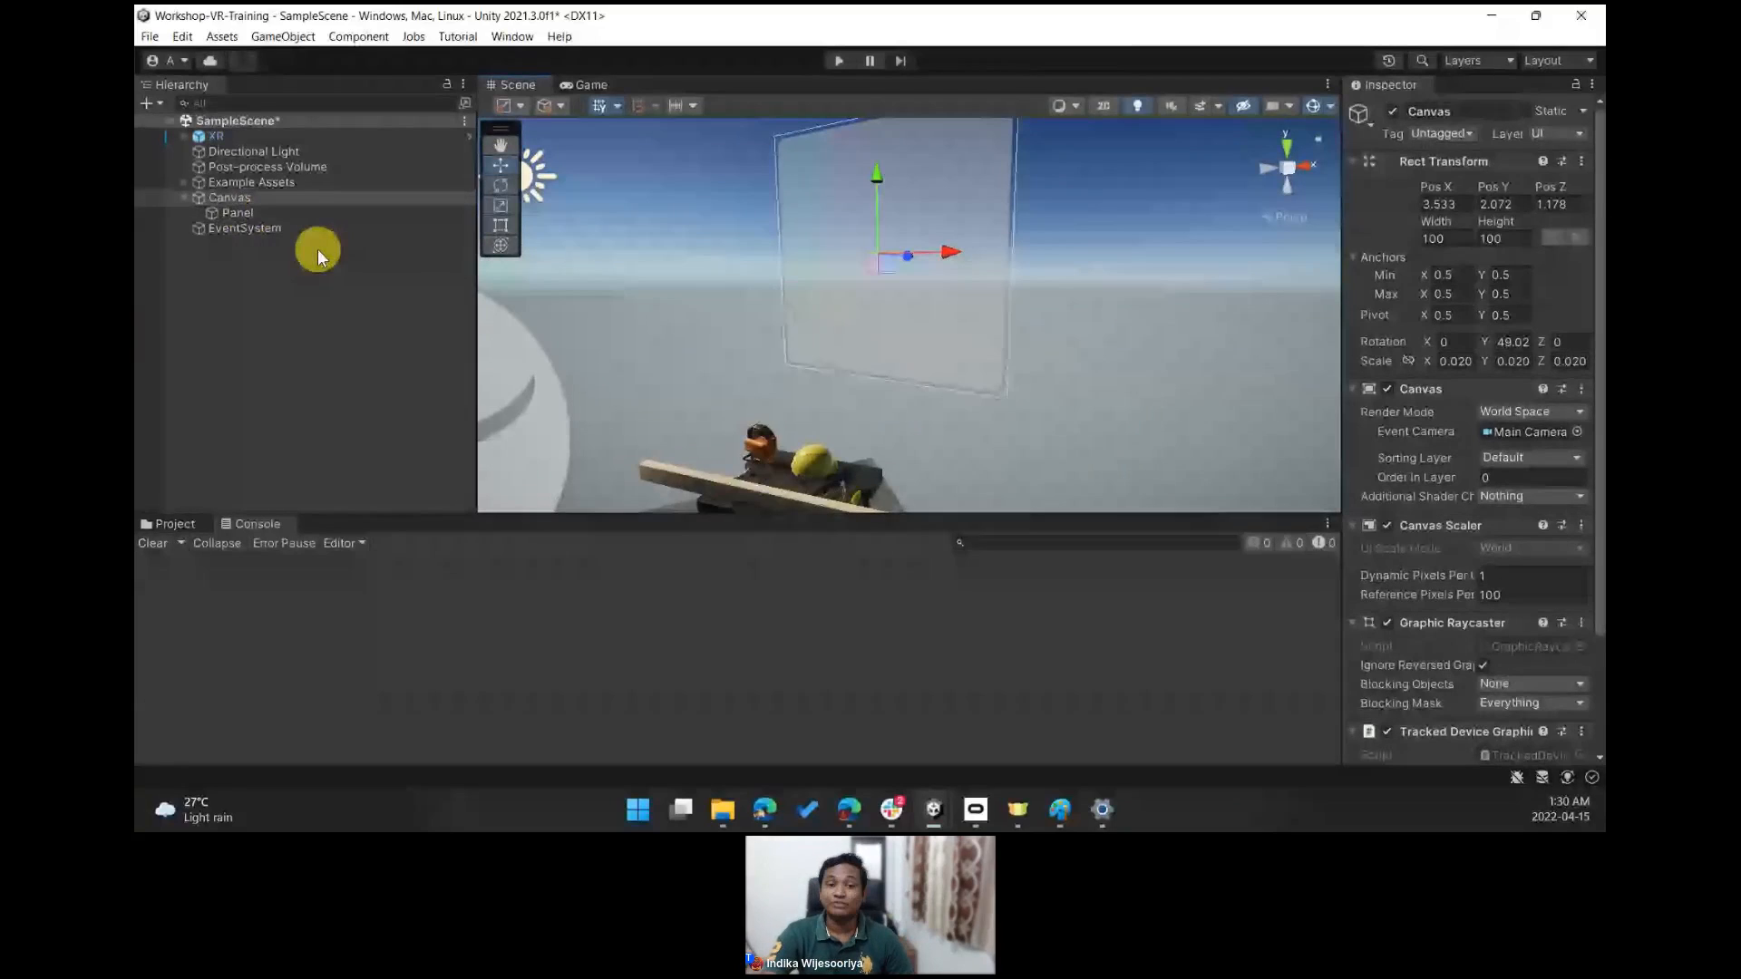
# - Add a Text - TextMeshPro object as a child of the Panel
pyautogui.rightClick(236, 214)
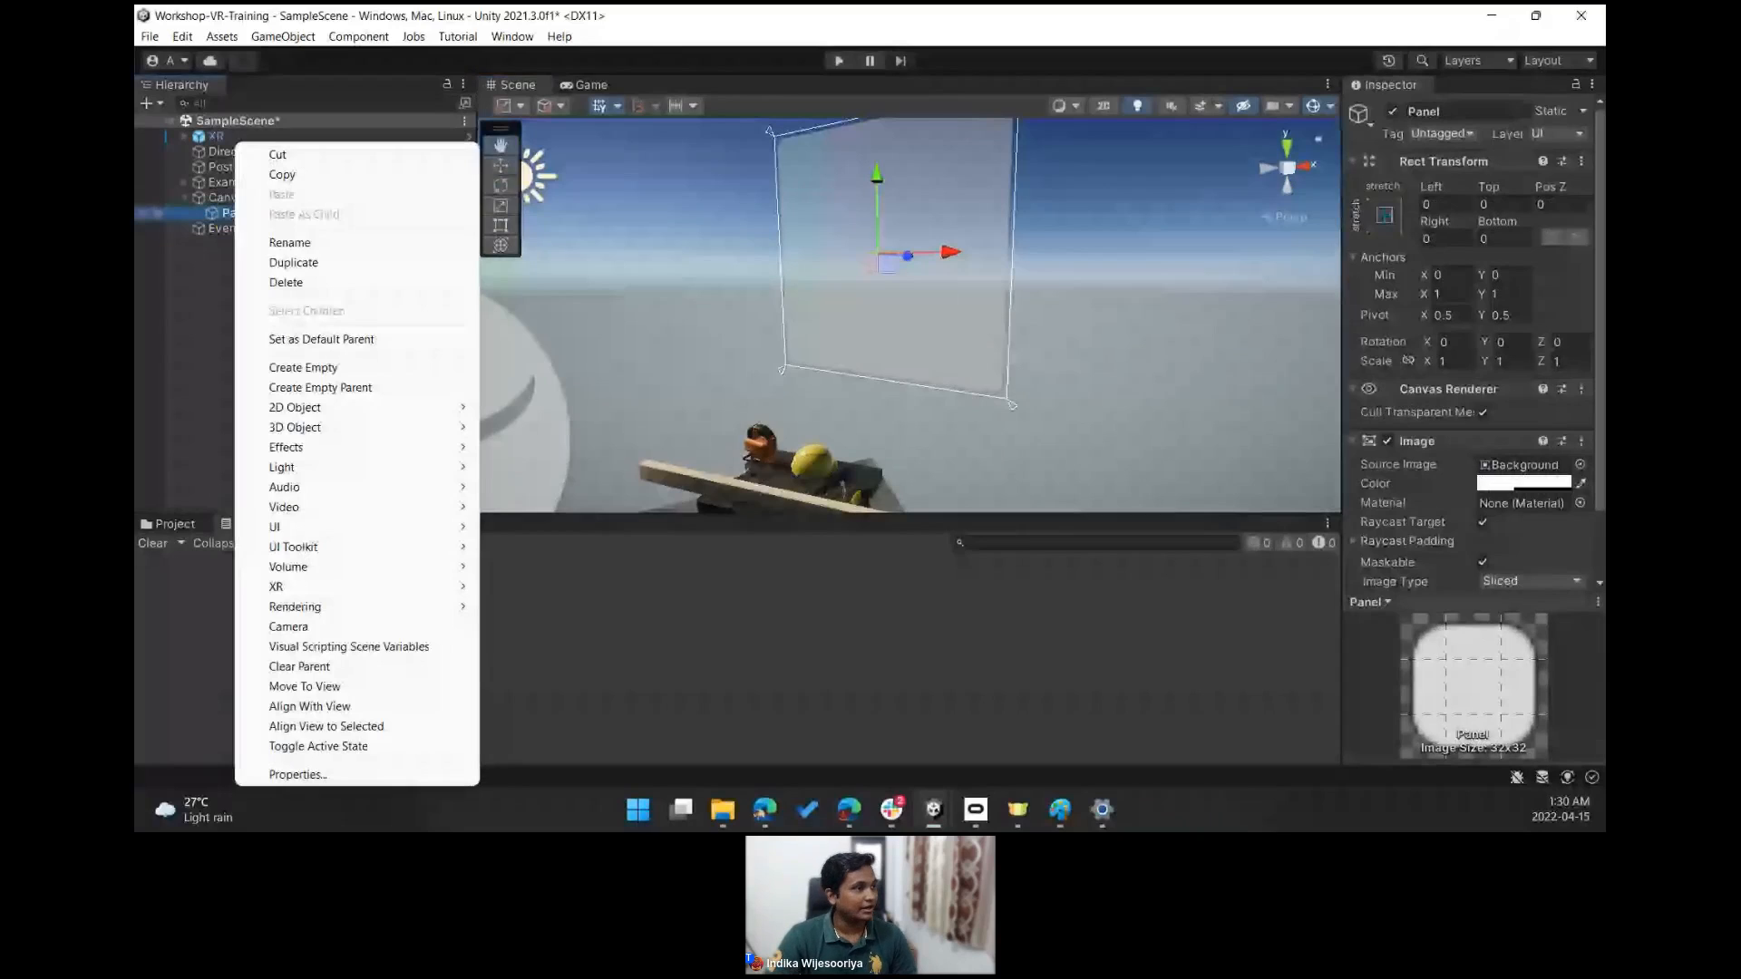
pyautogui.hotkey('alt', 'Tab')
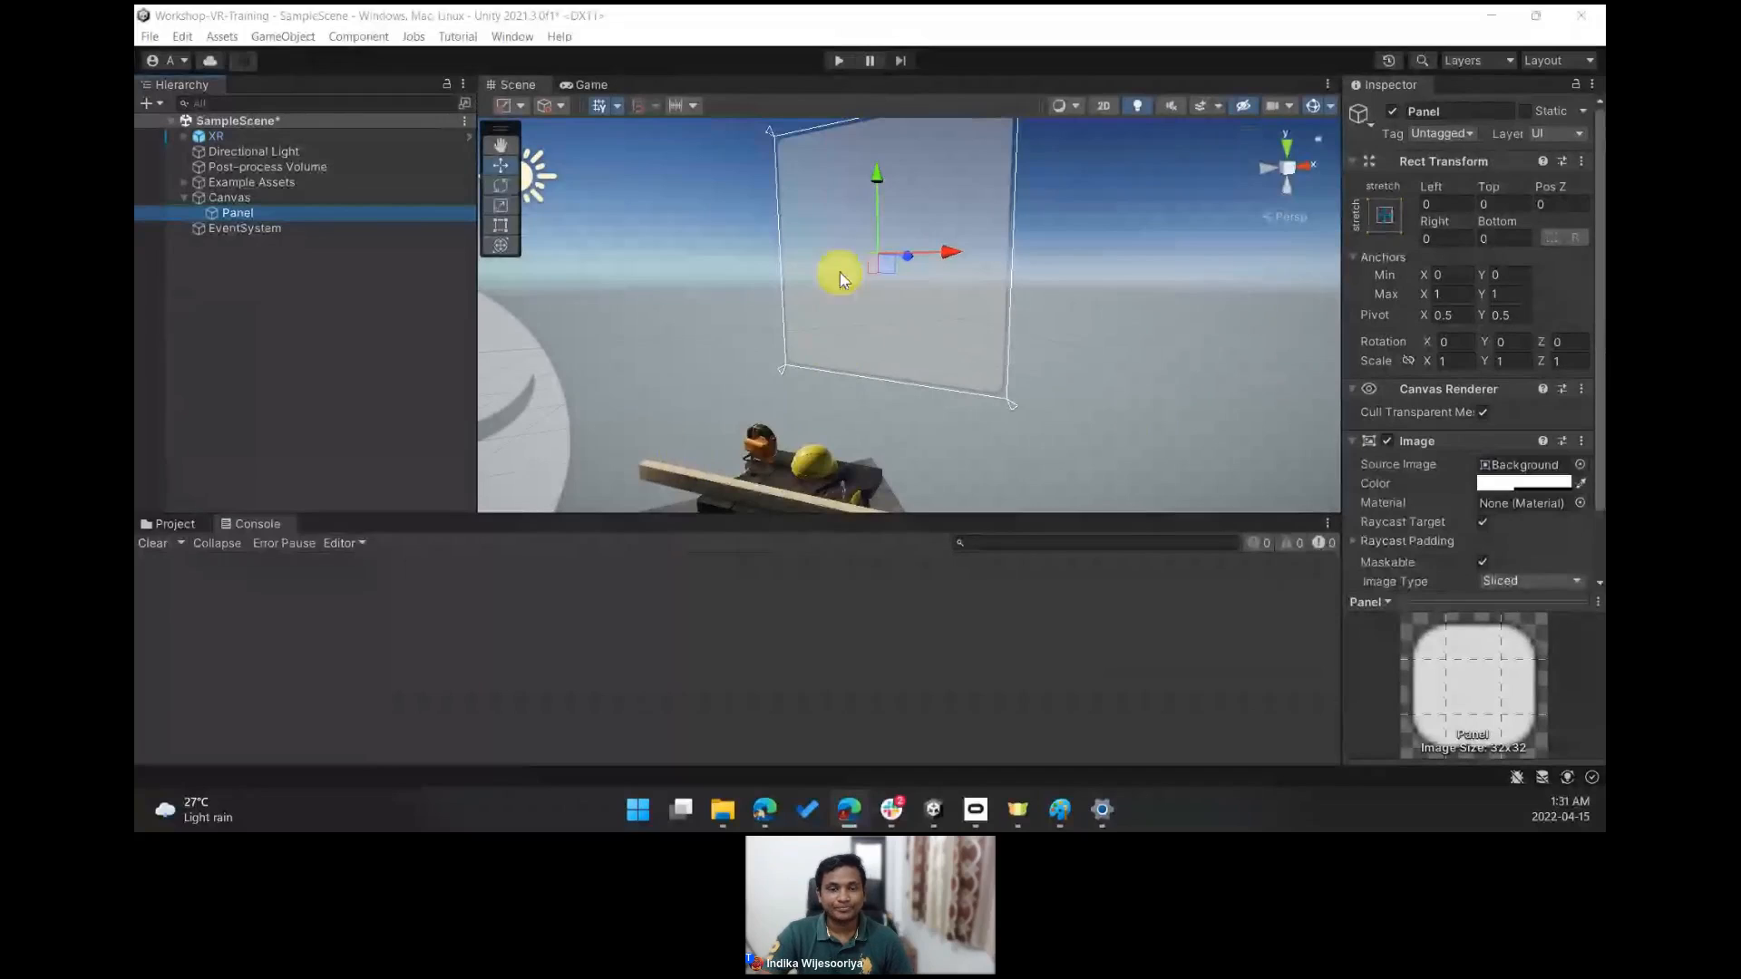
pyautogui.rightClick(277, 220)
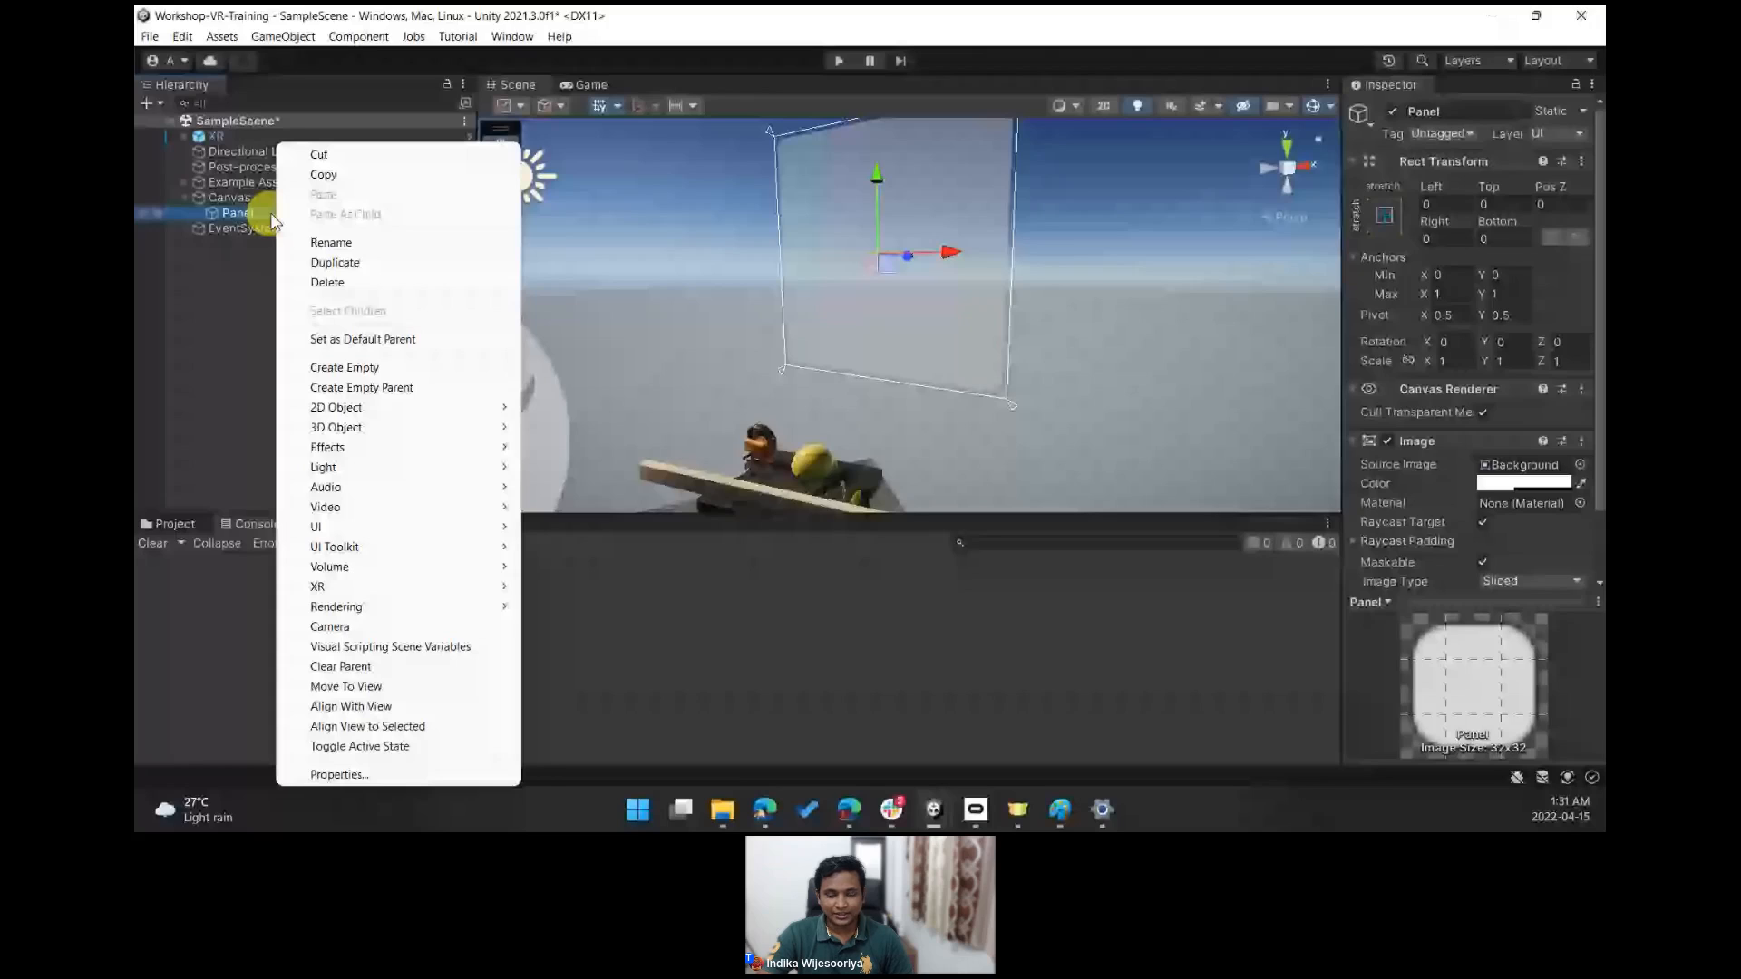
pyautogui.moveTo(363, 528)
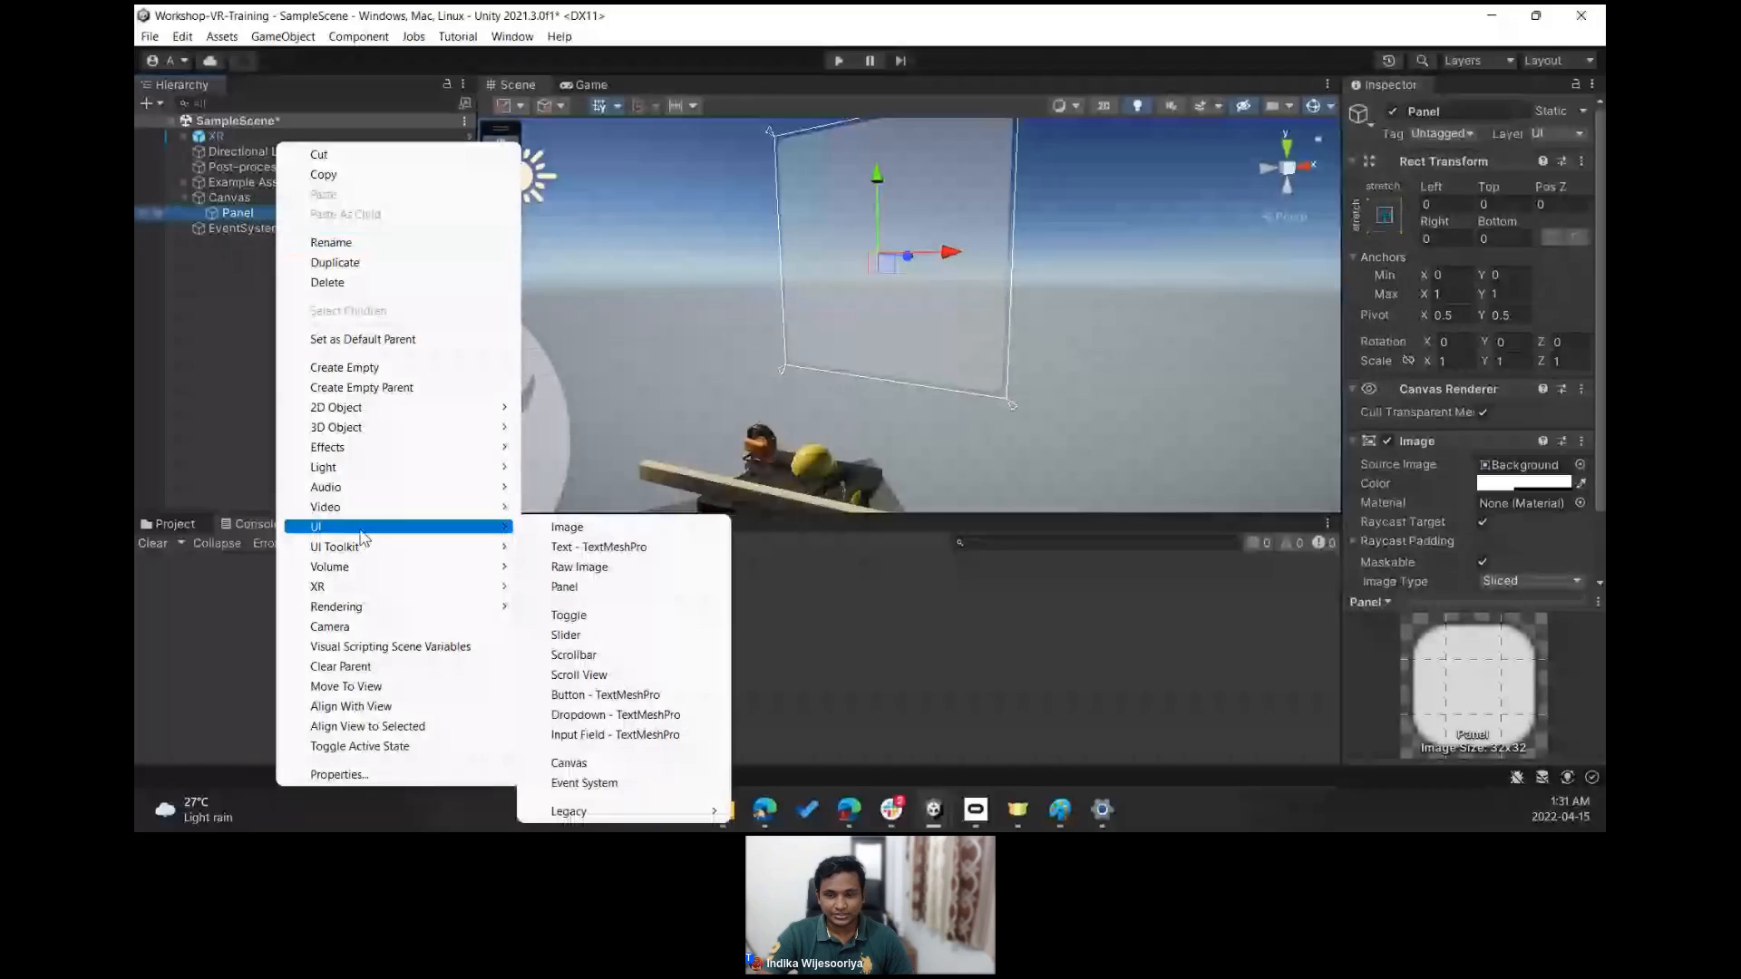
pyautogui.click(615, 552)
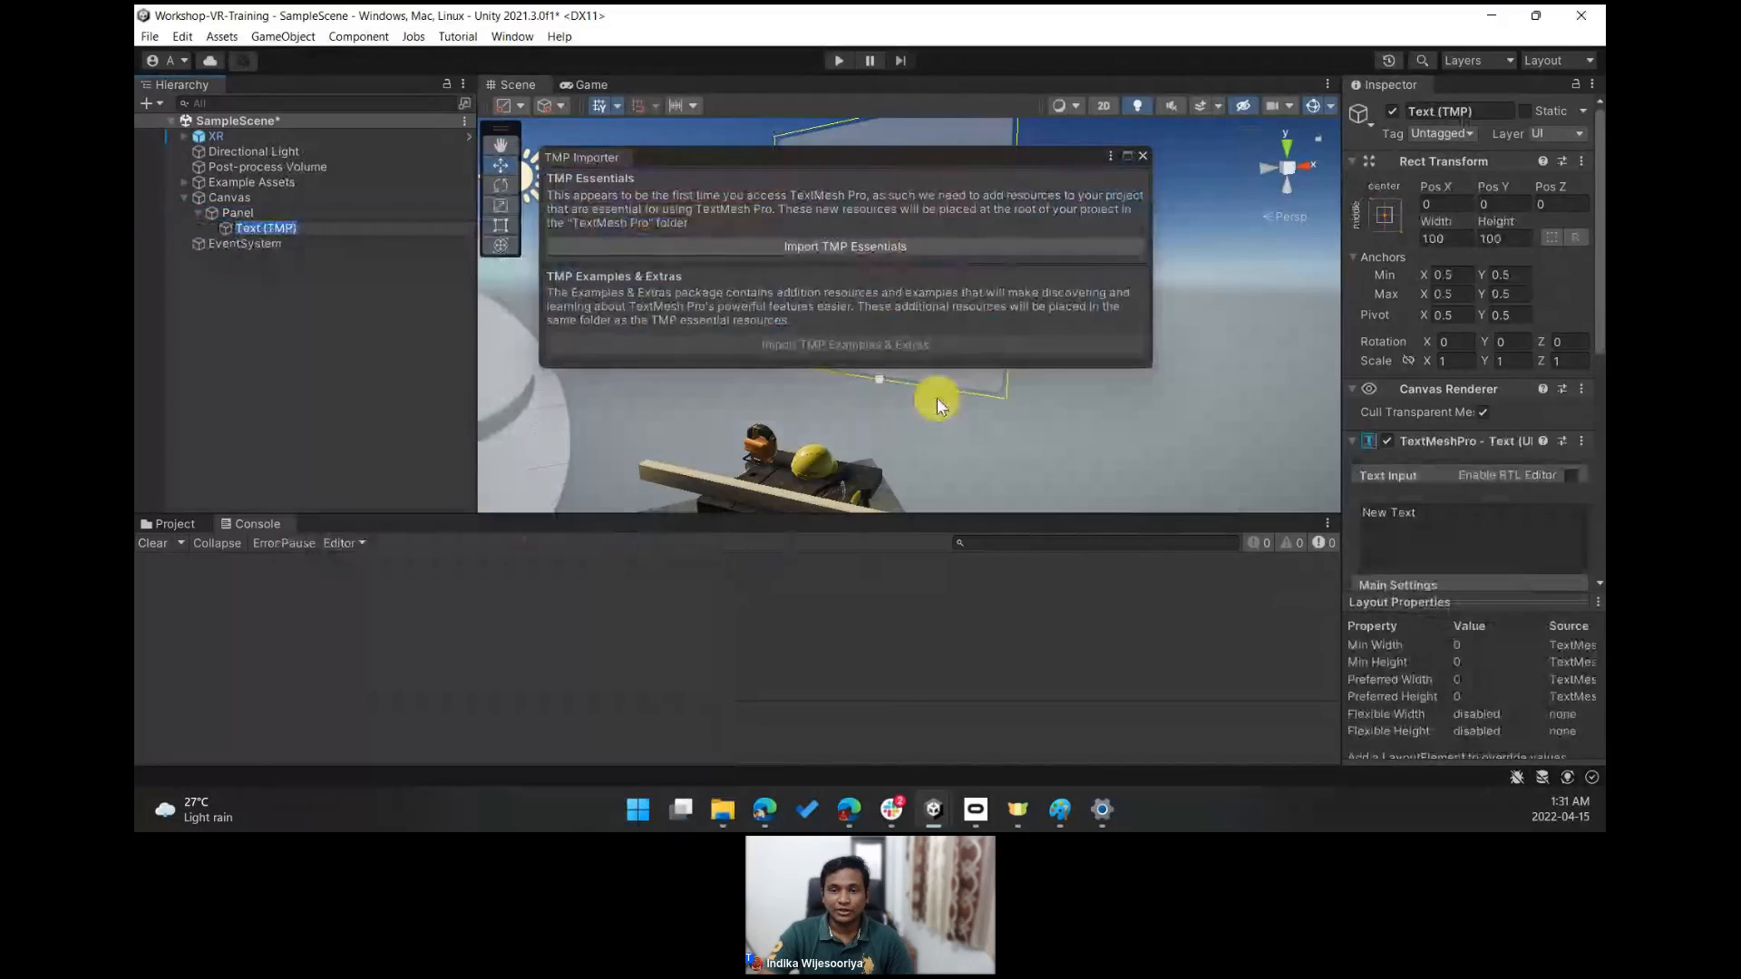
# - Import the TMP Essentials resources and close the TMP Importer window
pyautogui.moveTo(885, 154); pyautogui.dragTo(900, 259)
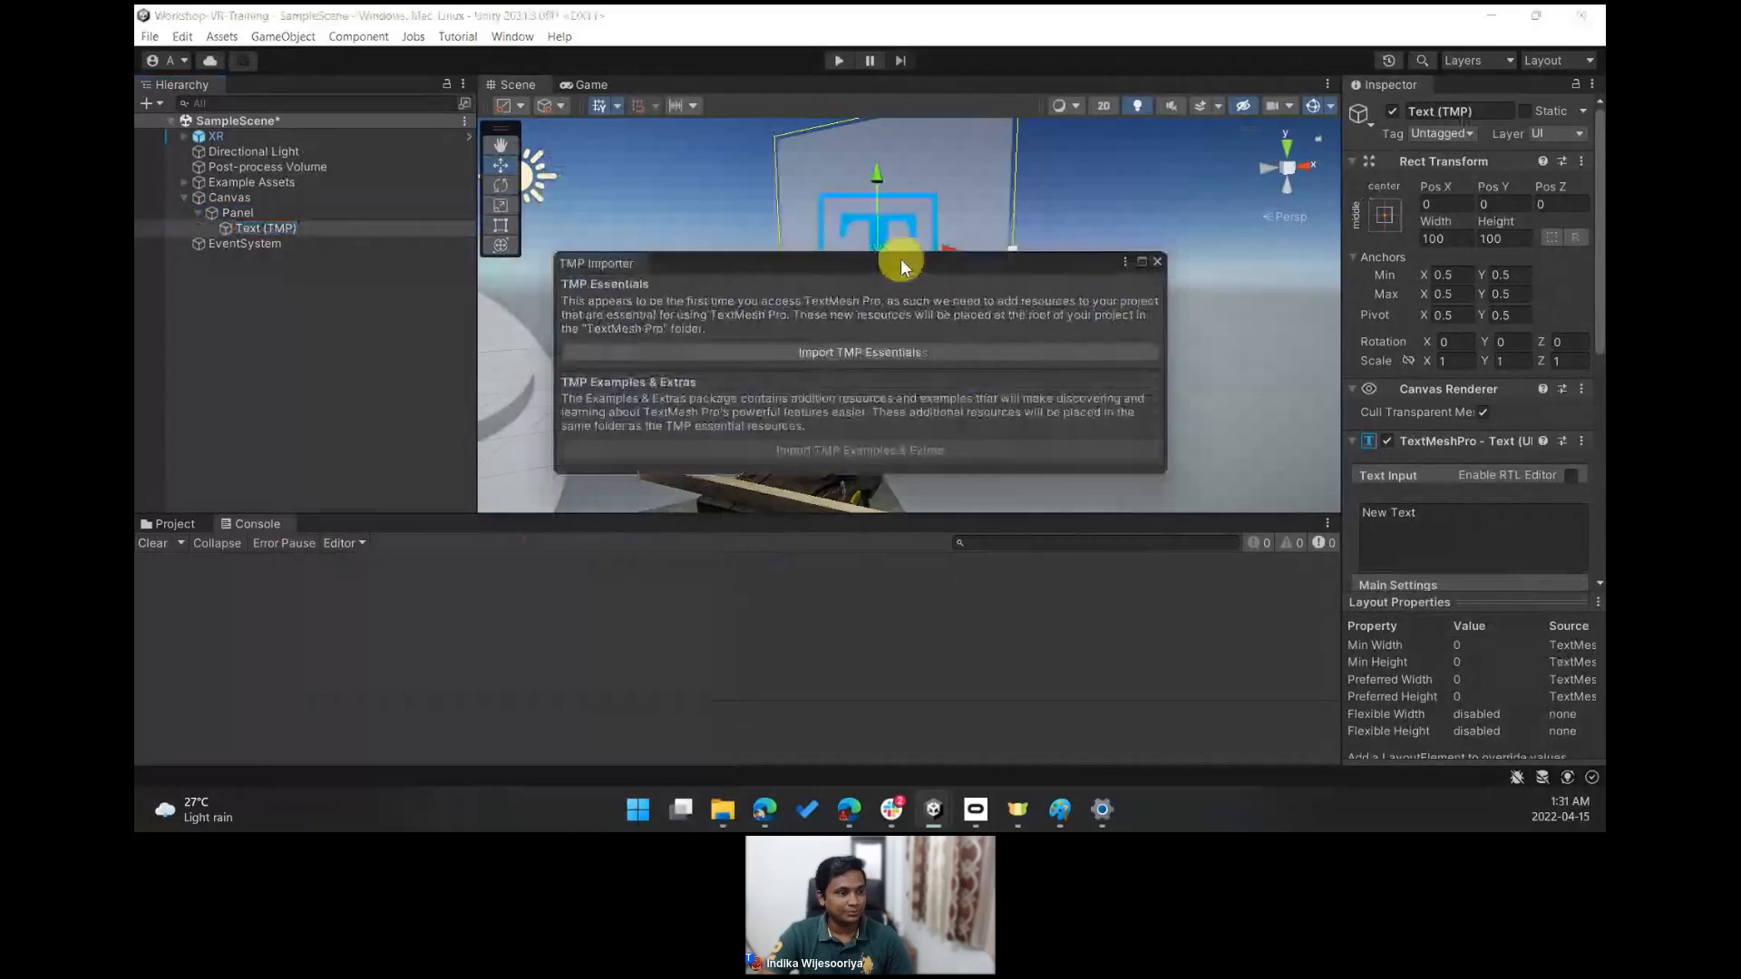
pyautogui.click(838, 353)
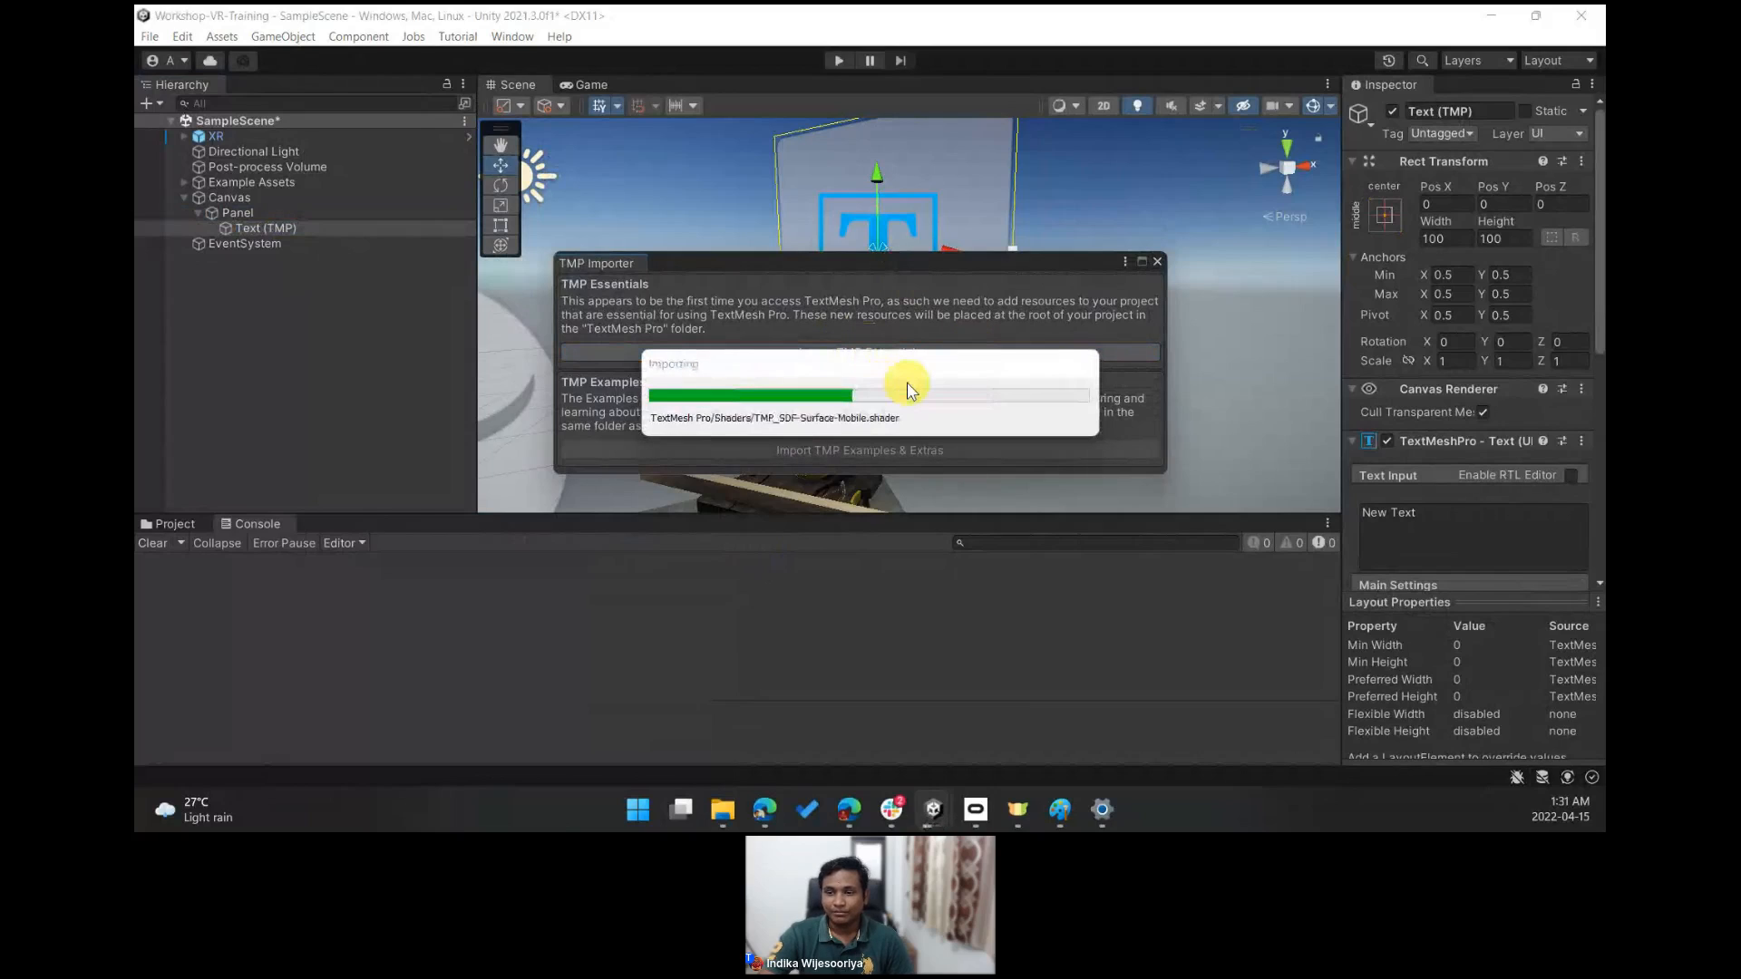
pyautogui.click(1157, 262)
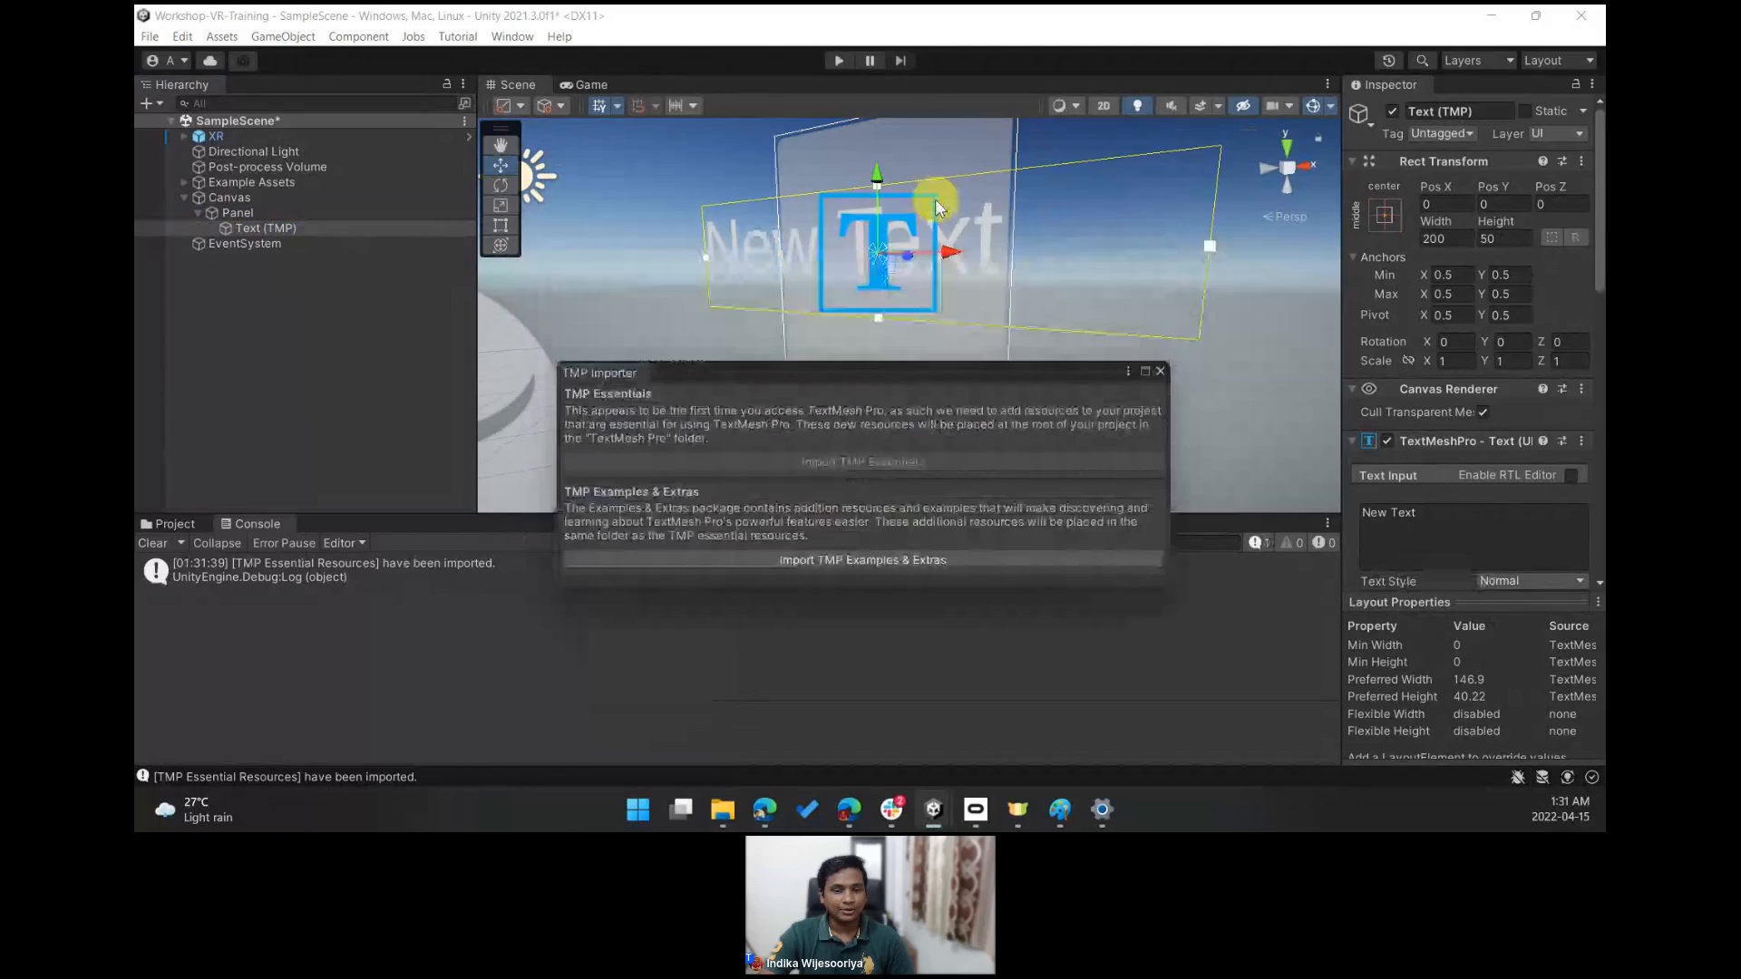
pyautogui.click(1163, 372)
pyautogui.moveTo(1163, 371); pyautogui.dragTo(1048, 238, button='right')
pyautogui.press('s')
pyautogui.press('d')
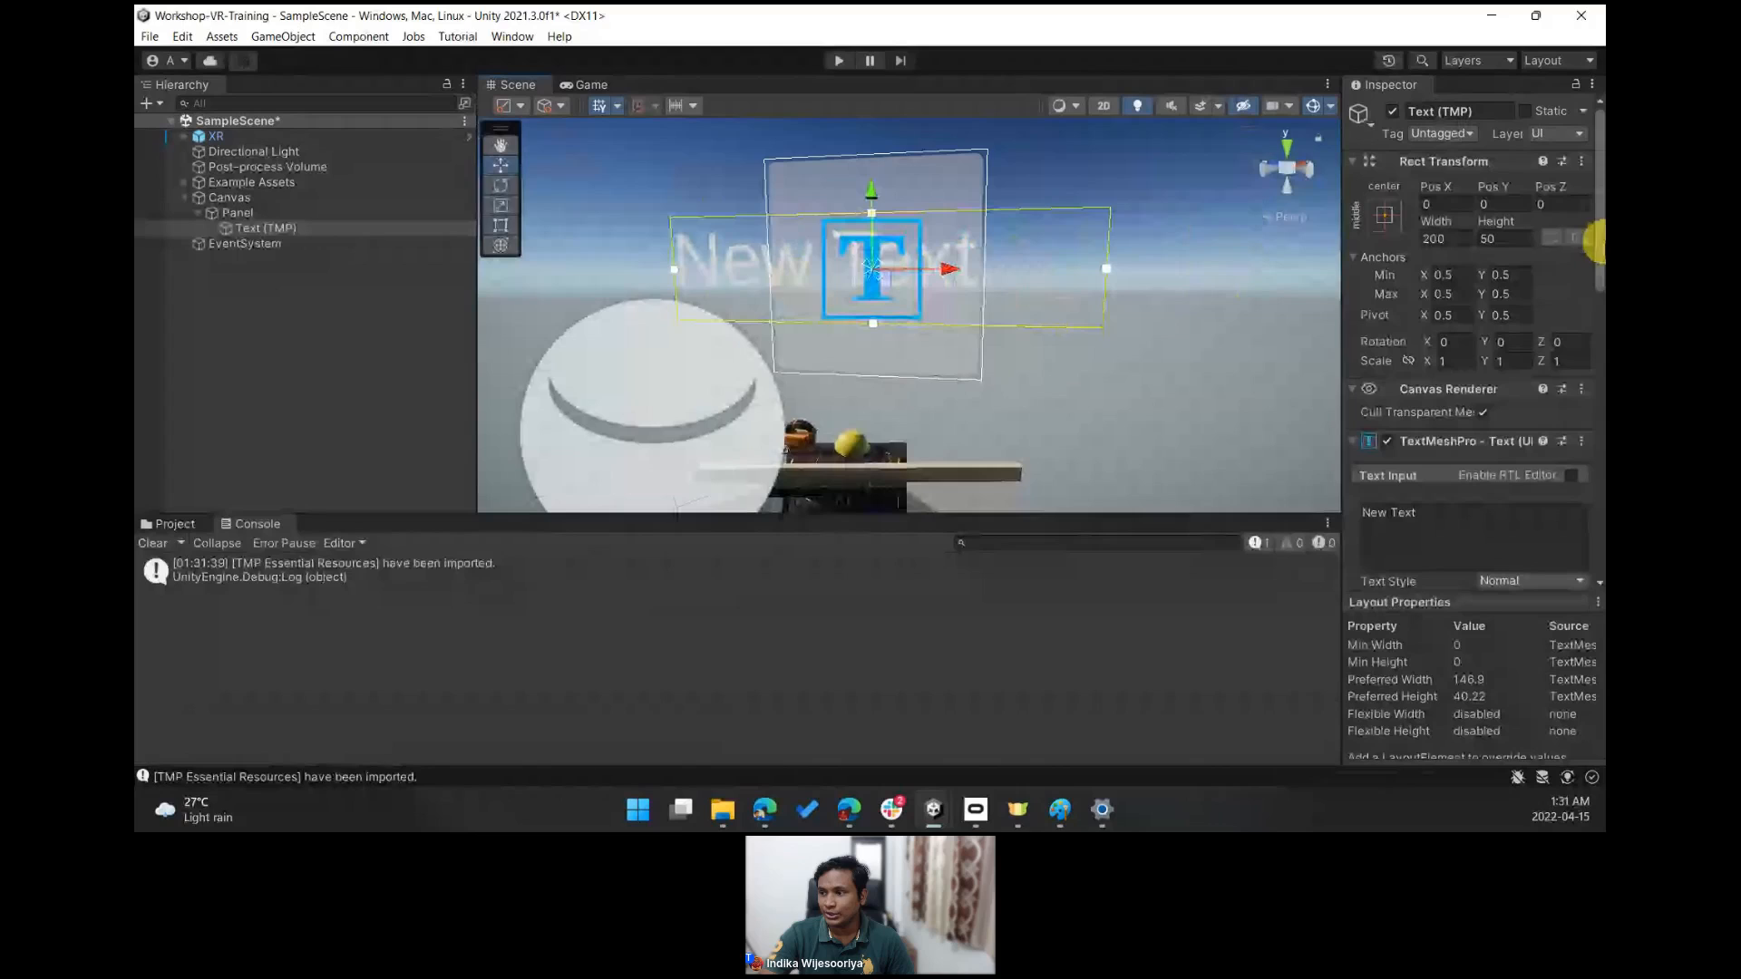
pyautogui.moveTo(1341, 282); pyautogui.dragTo(1284, 280)
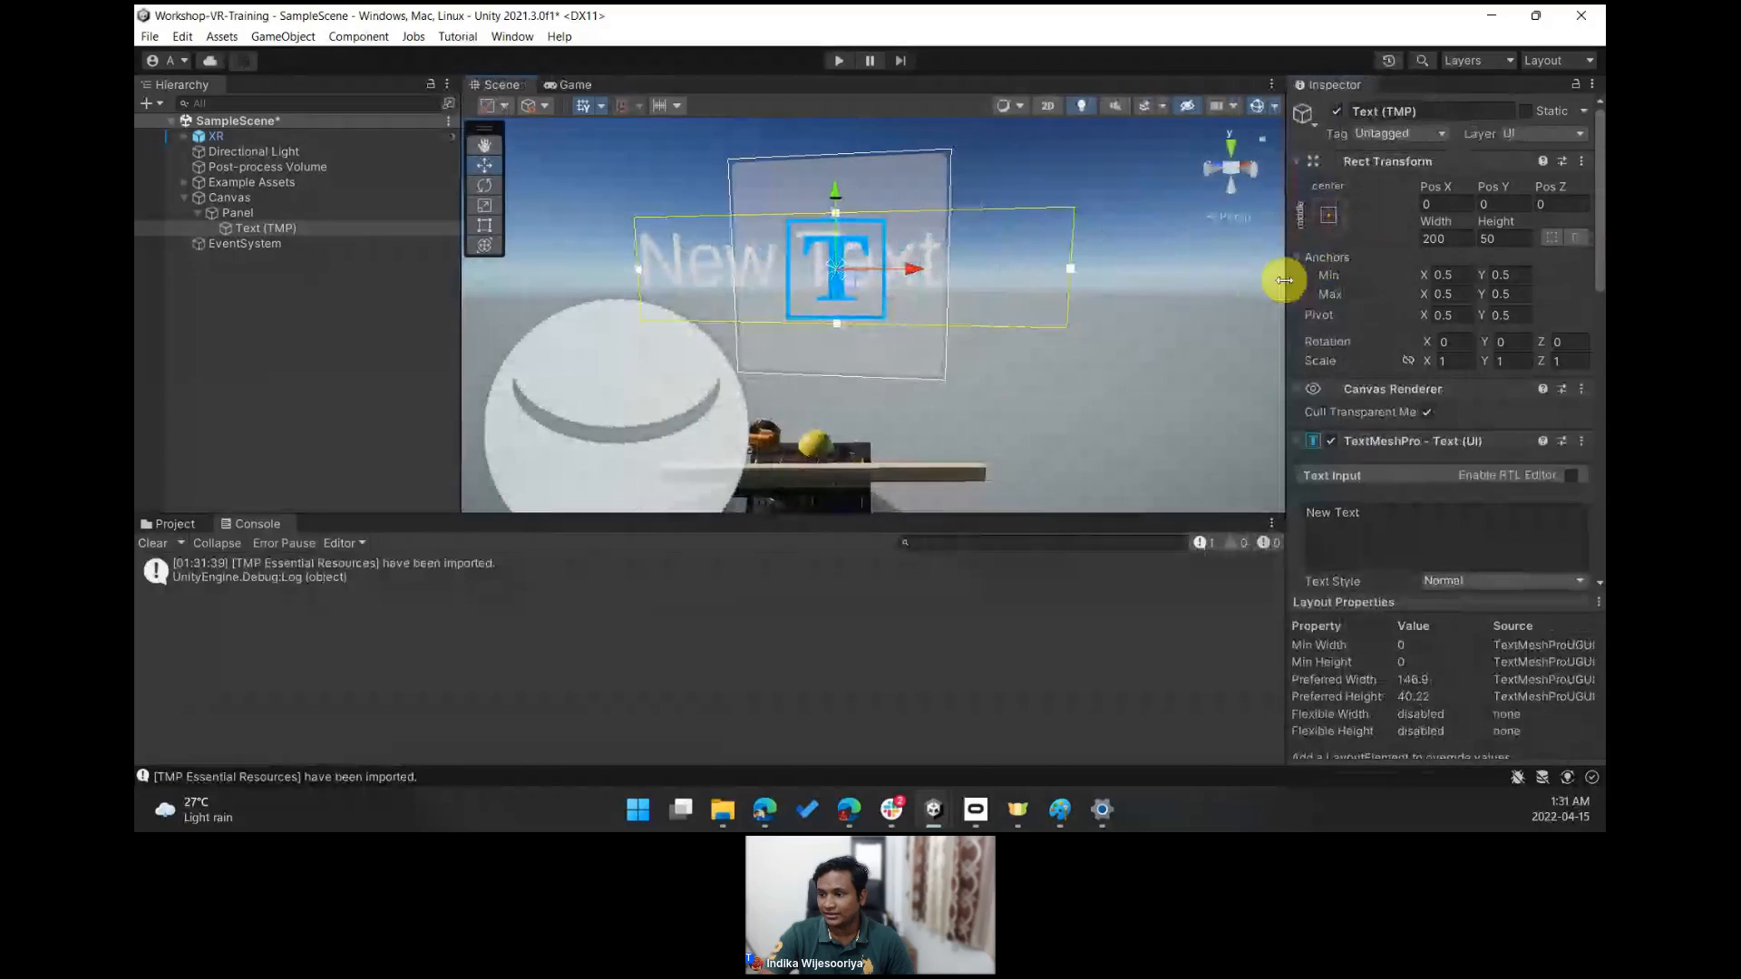
pyautogui.scroll(-5, 1451, 381)
pyautogui.click(1549, 444)
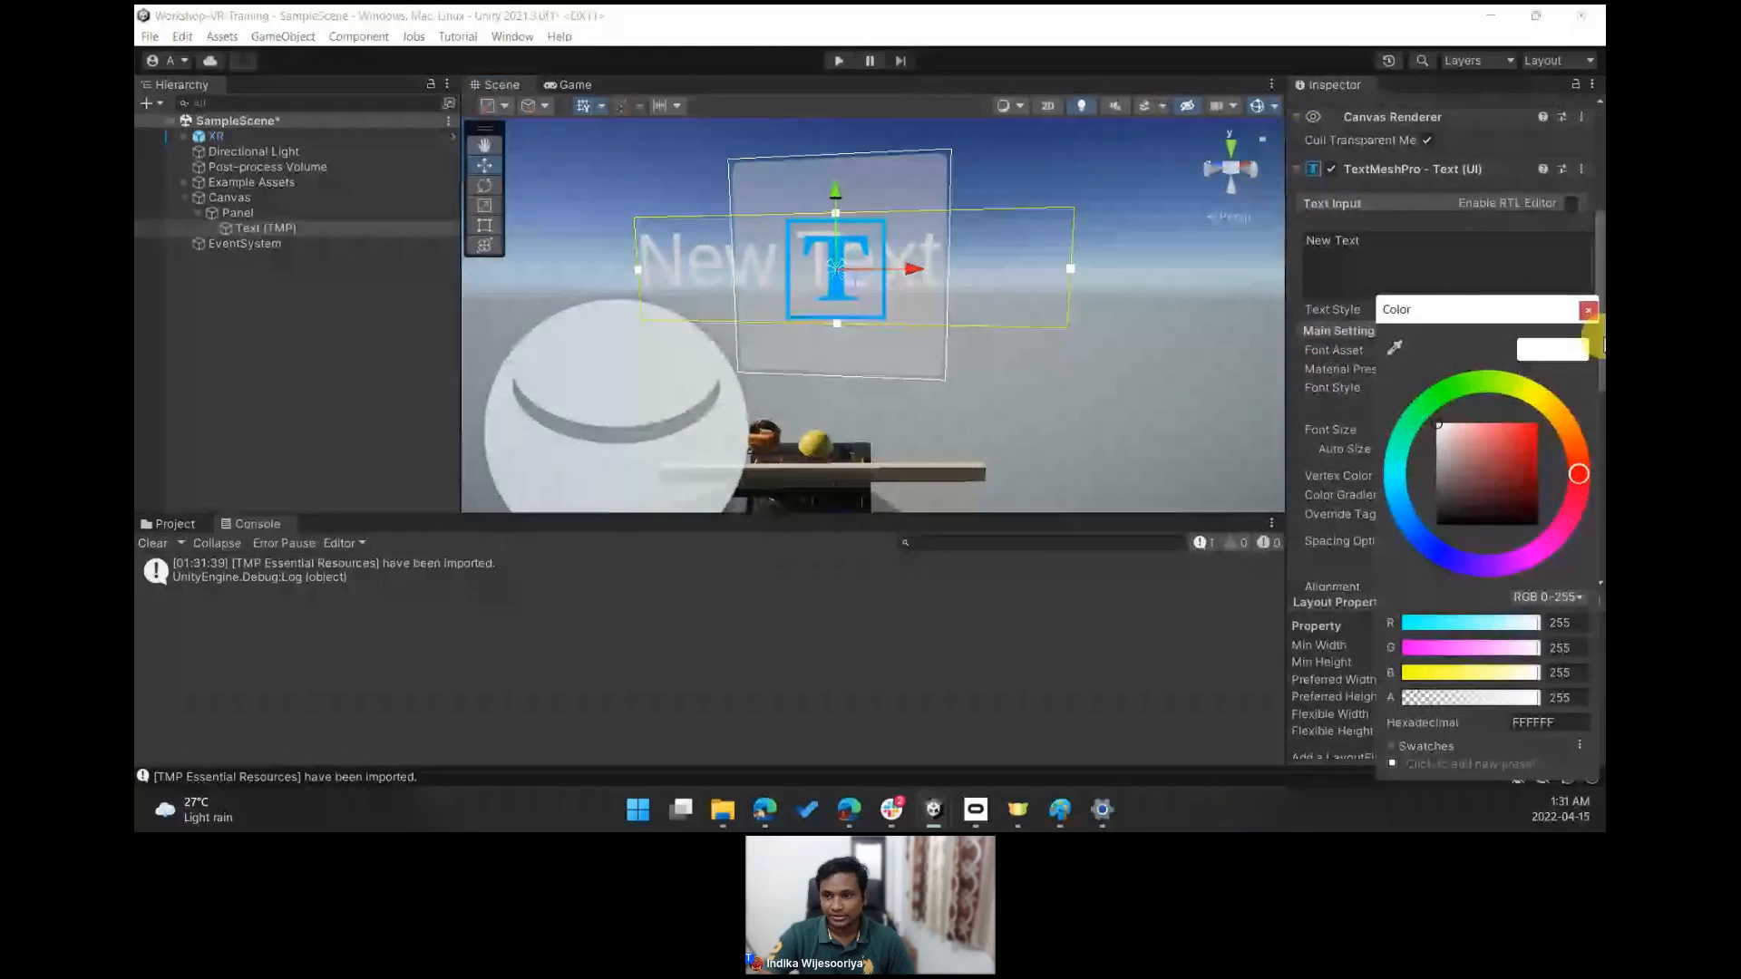
pyautogui.click(1588, 310)
# - Select the Panel and set its image color to opaque near-black 0A0A0A with alpha 255
pyautogui.click(911, 221)
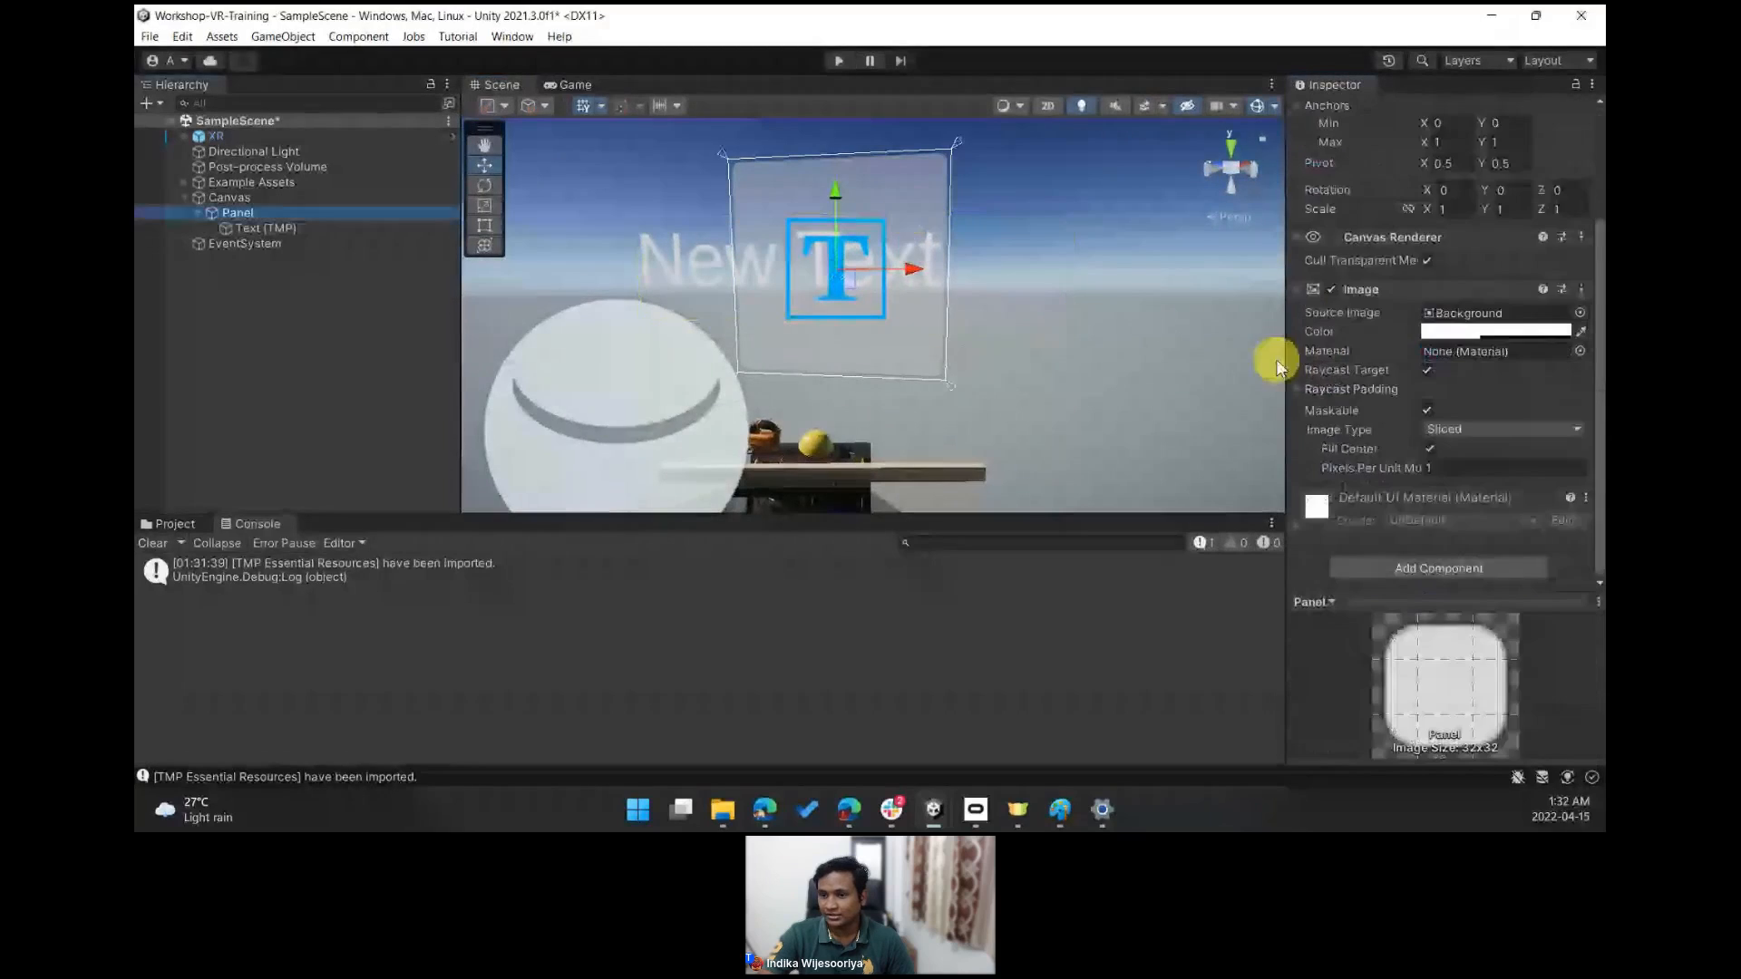
pyautogui.click(1460, 332)
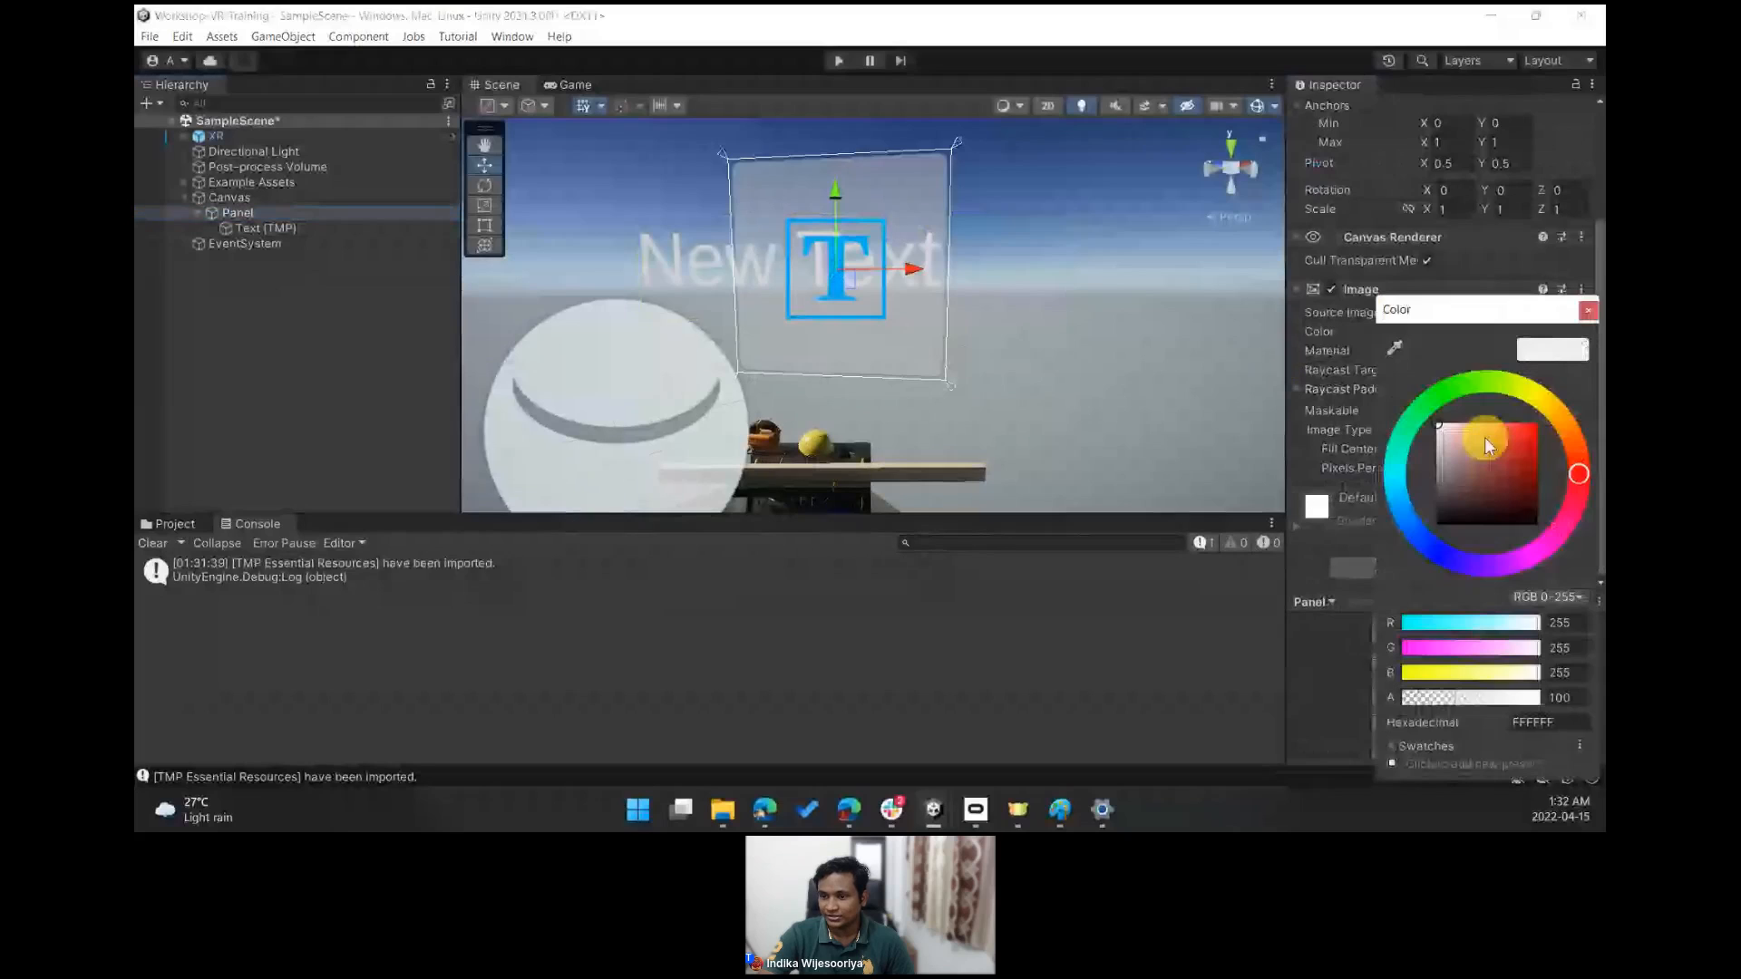
pyautogui.moveTo(1464, 695); pyautogui.dragTo(1554, 701)
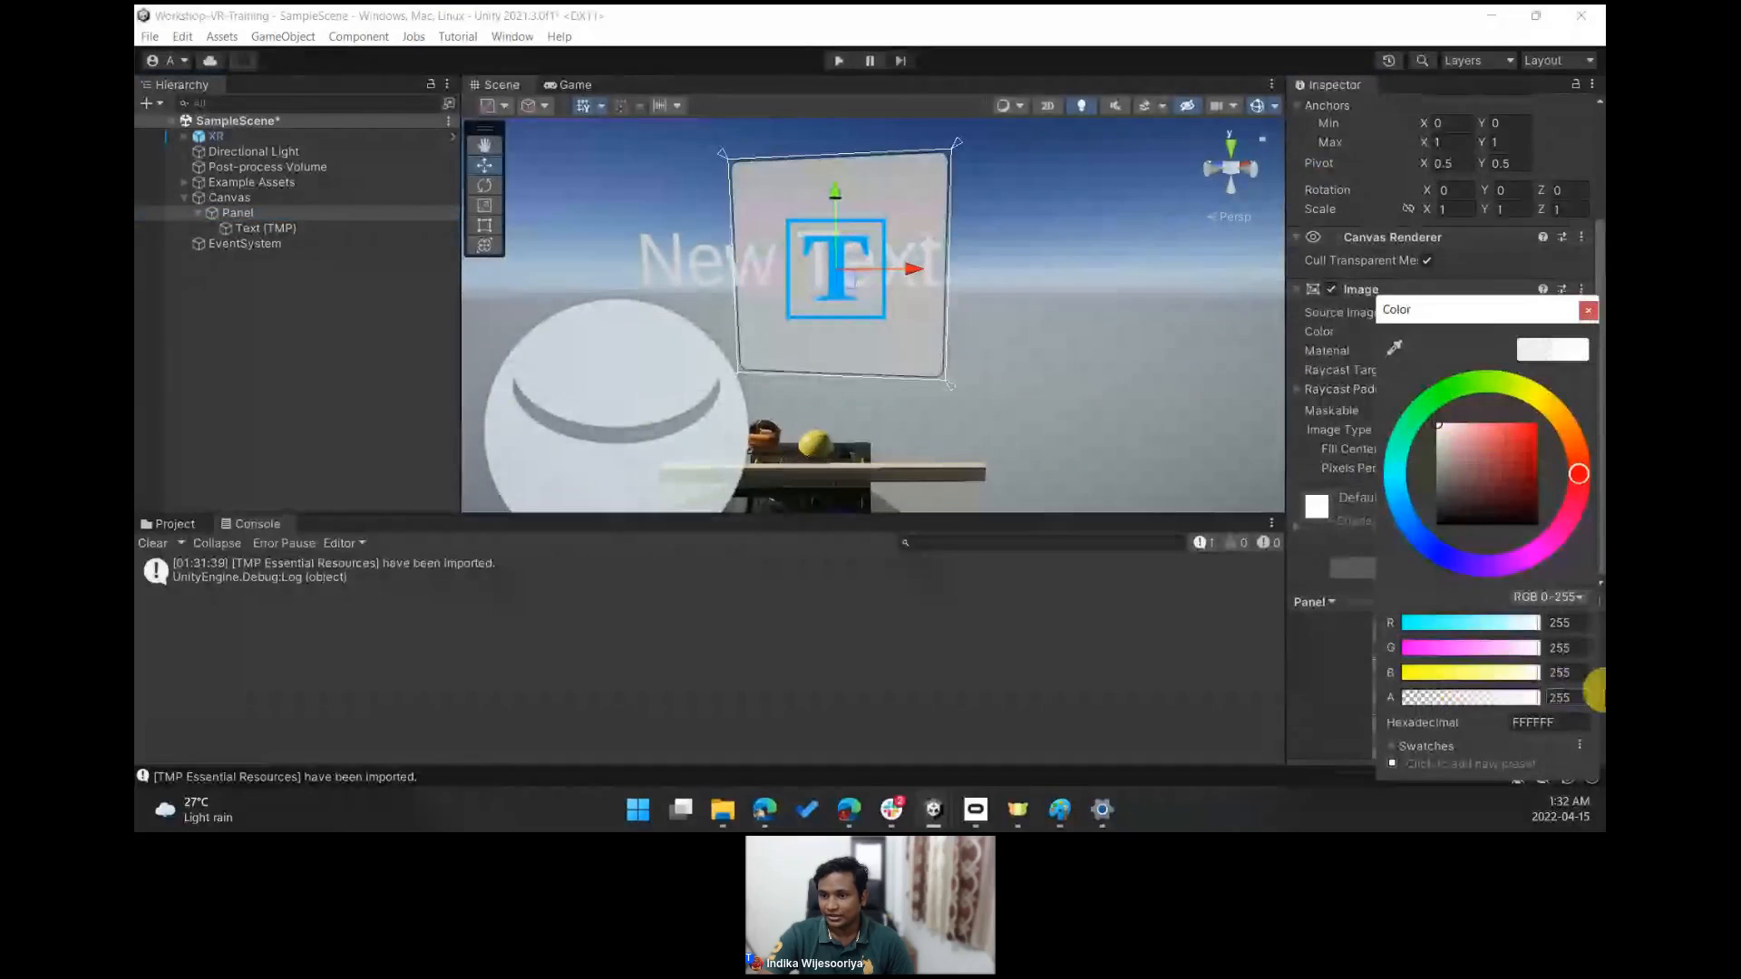
pyautogui.click(1508, 500)
pyautogui.moveTo(1508, 499)
pyautogui.mouseDown()
pyautogui.moveTo(1418, 498)
pyautogui.moveTo(1418, 467)
pyautogui.moveTo(1350, 520)
pyautogui.mouseUp()
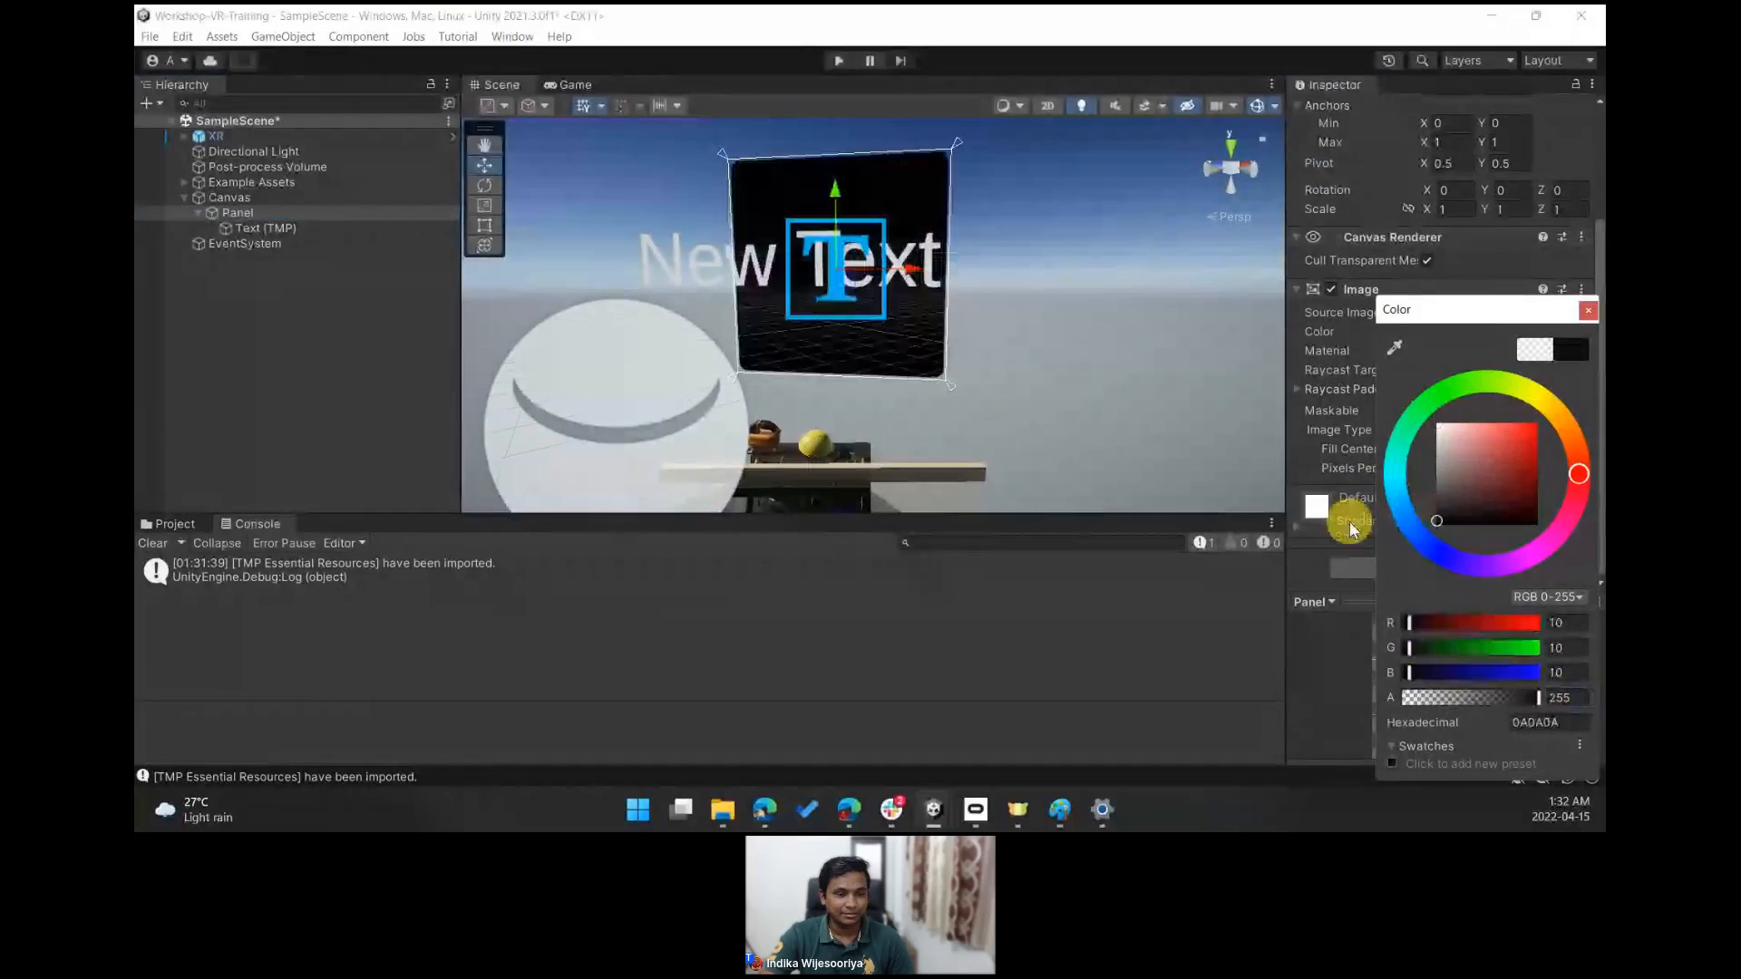
pyautogui.click(1591, 317)
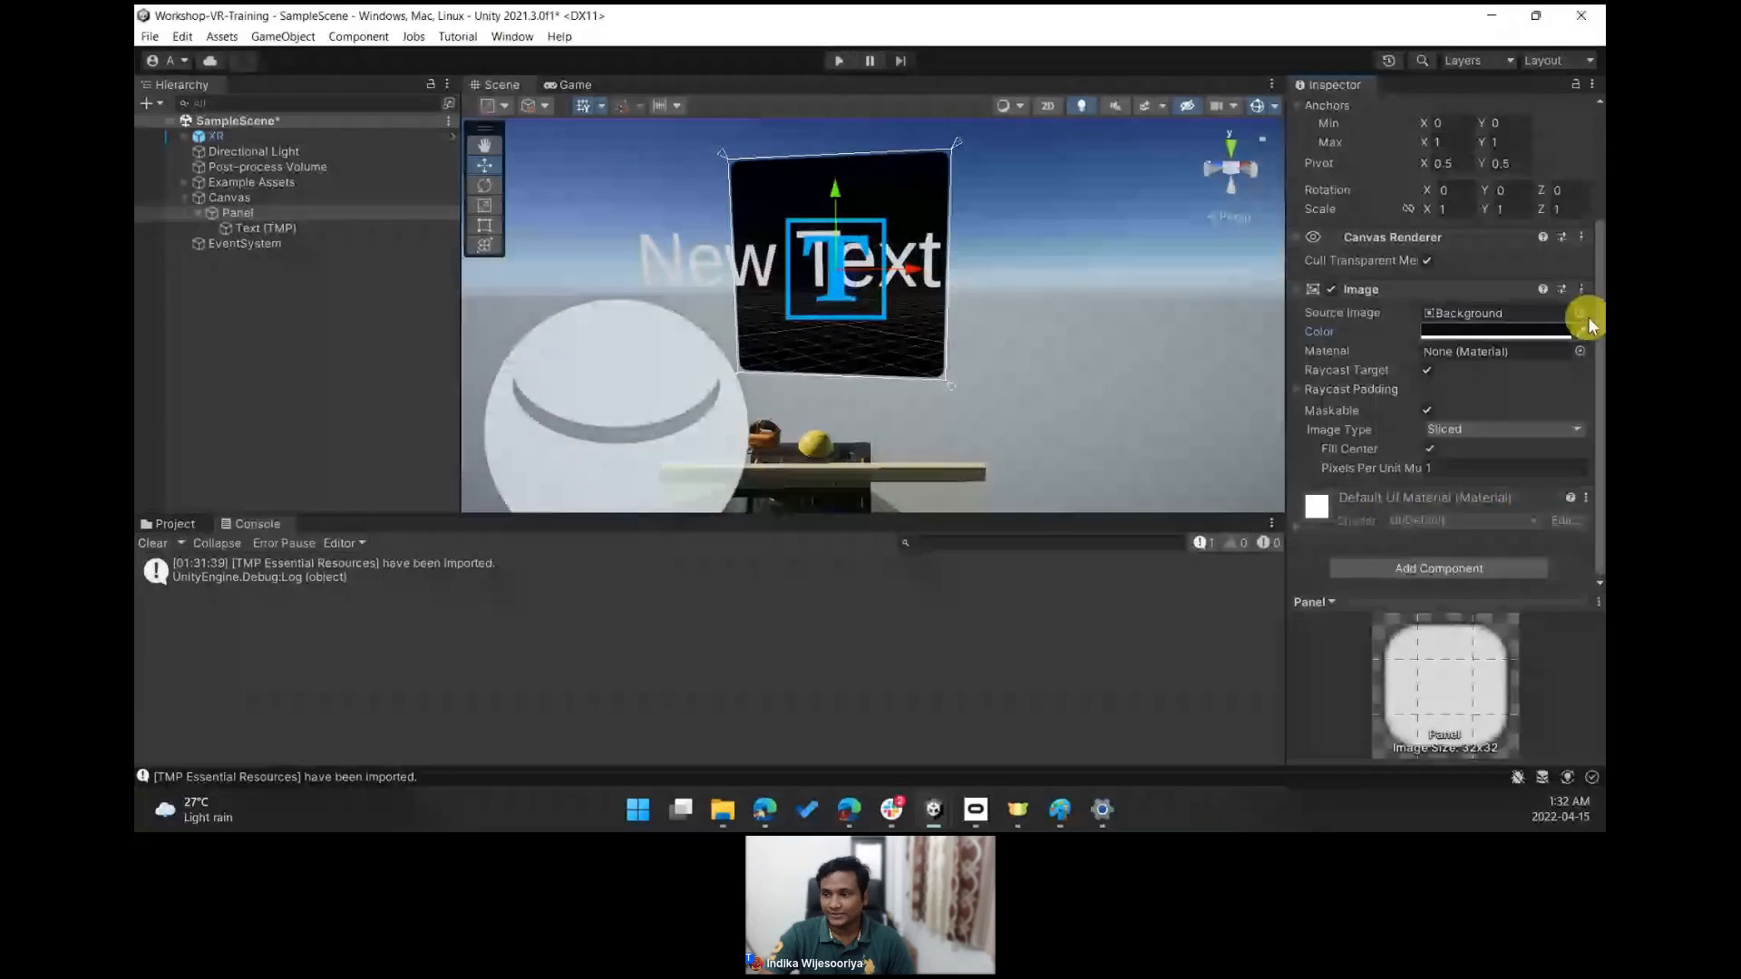
# - Select the Text (TMP) object and set its font size to 10
pyautogui.click(260, 229)
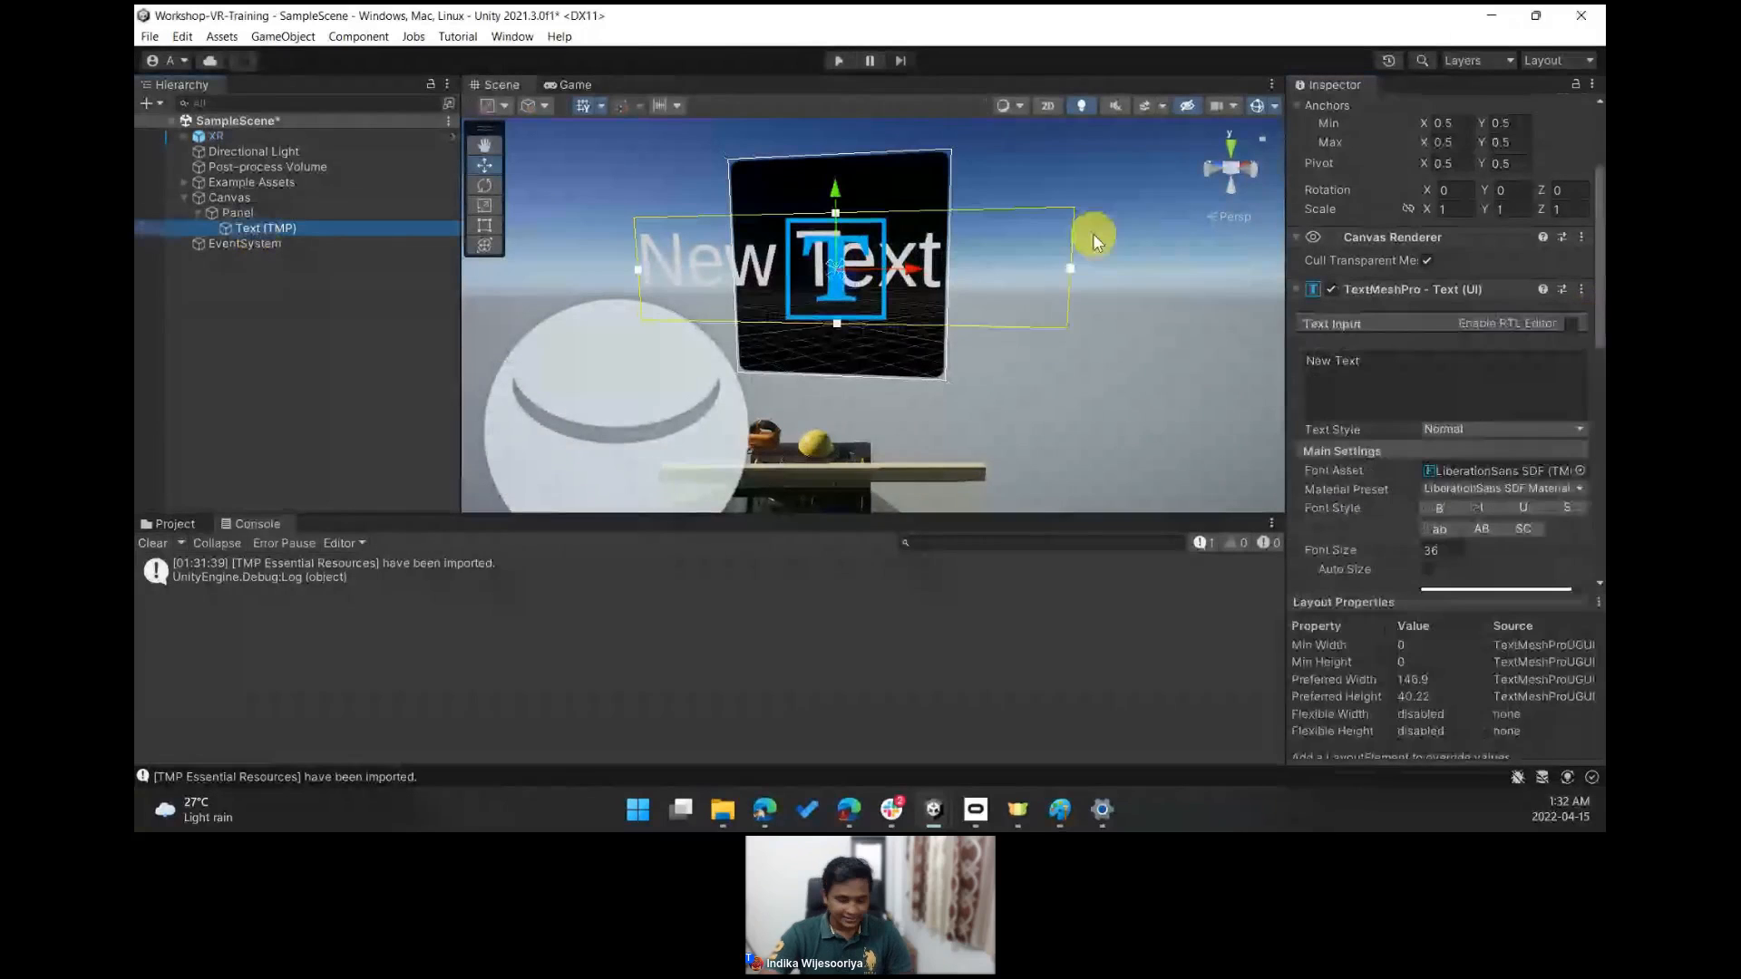
pyautogui.click(1451, 551)
pyautogui.write('10')
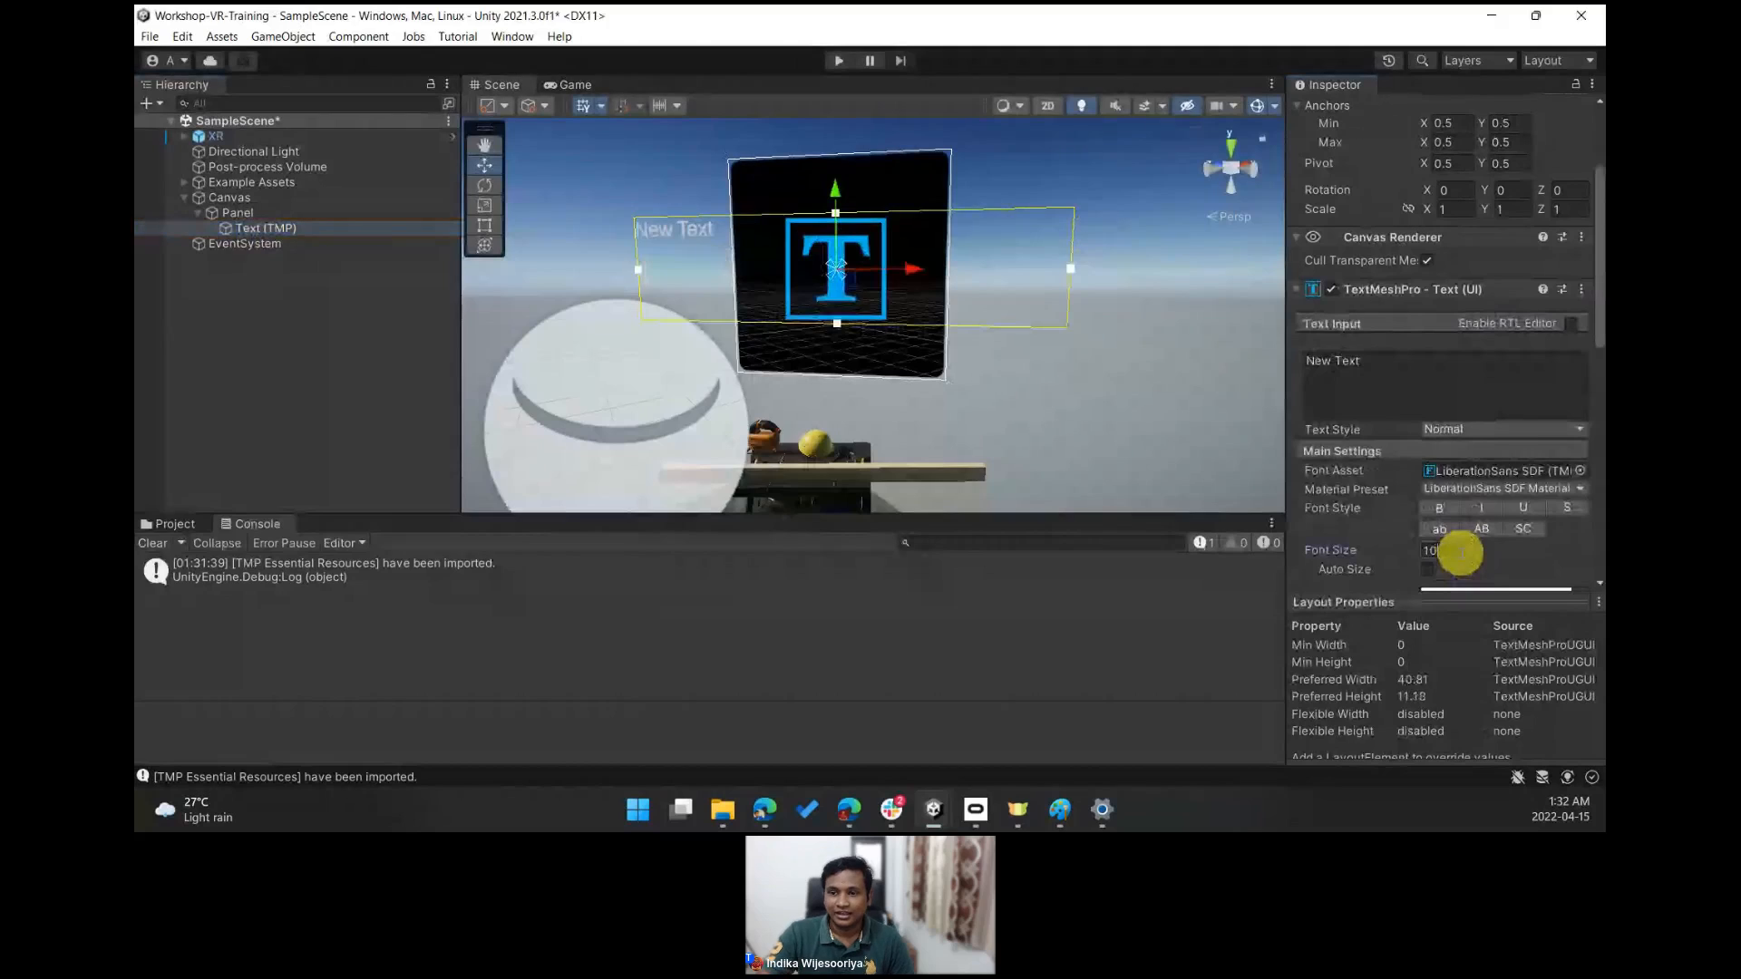
# - Move and resize the text box with the Rect tool so it fills the Panel, about 92 by 87
pyautogui.click(688, 237)
pyautogui.click(268, 232)
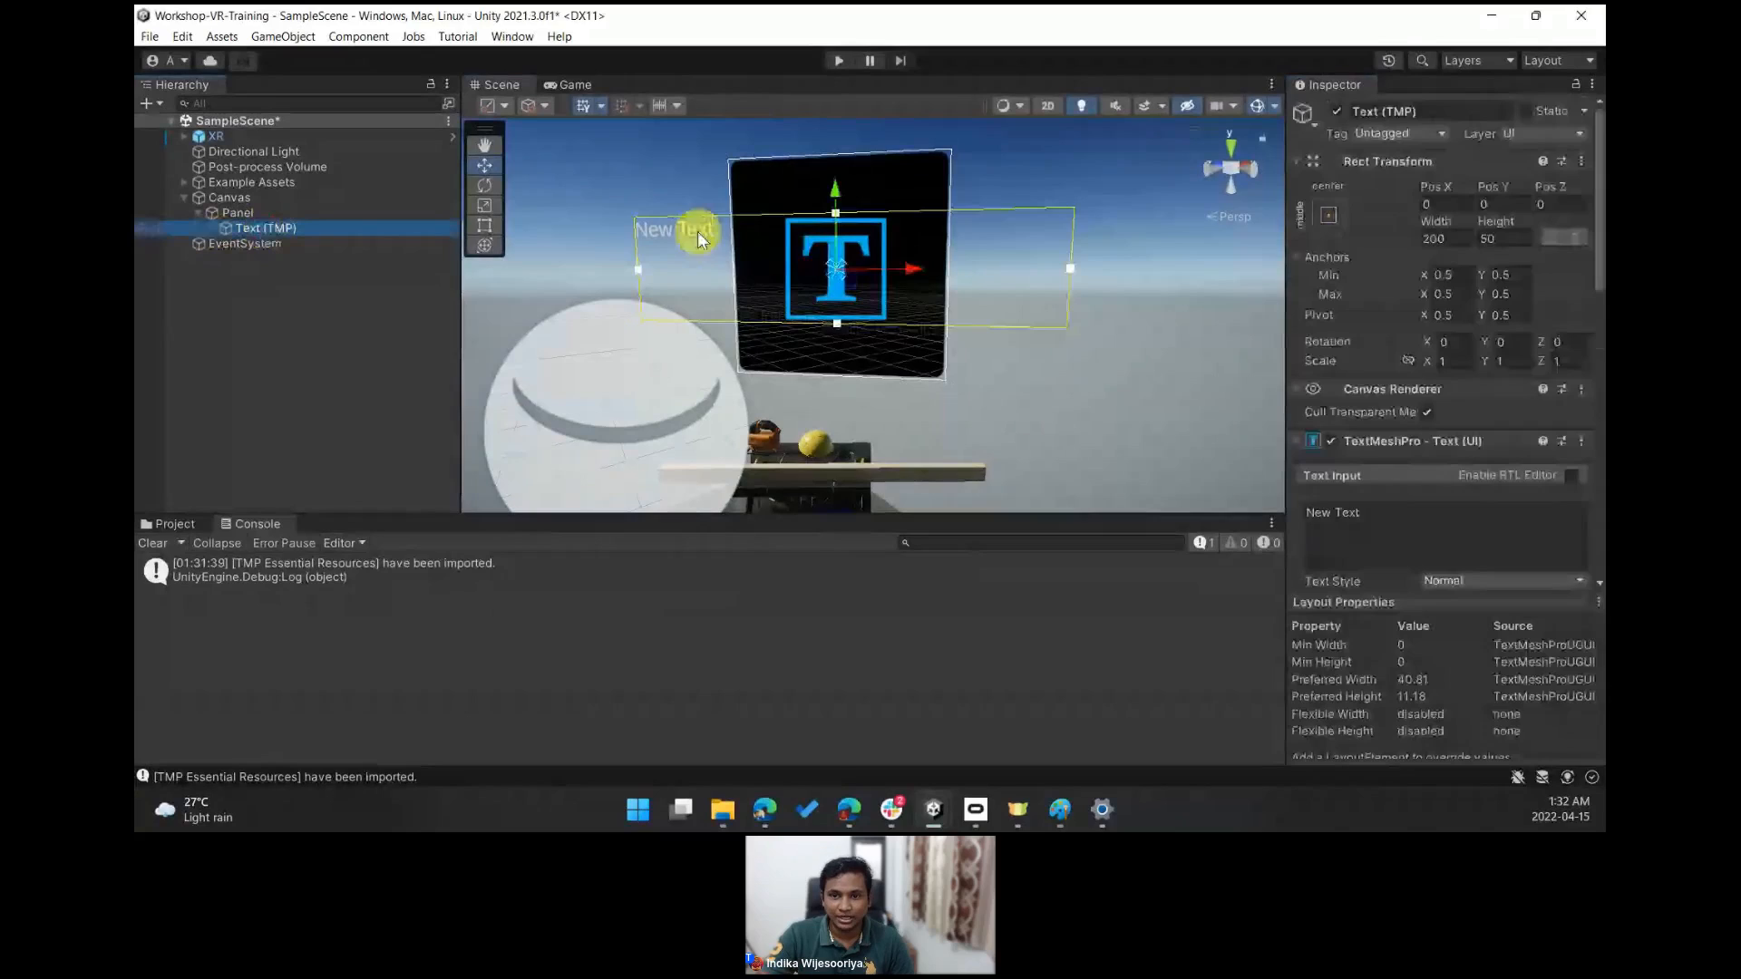
pyautogui.click(485, 226)
pyautogui.moveTo(715, 234); pyautogui.dragTo(821, 201)
pyautogui.moveTo(1211, 289); pyautogui.dragTo(935, 370)
# - Replace the text with "Wear the Helmet" followed by a blank line
pyautogui.click(1390, 514)
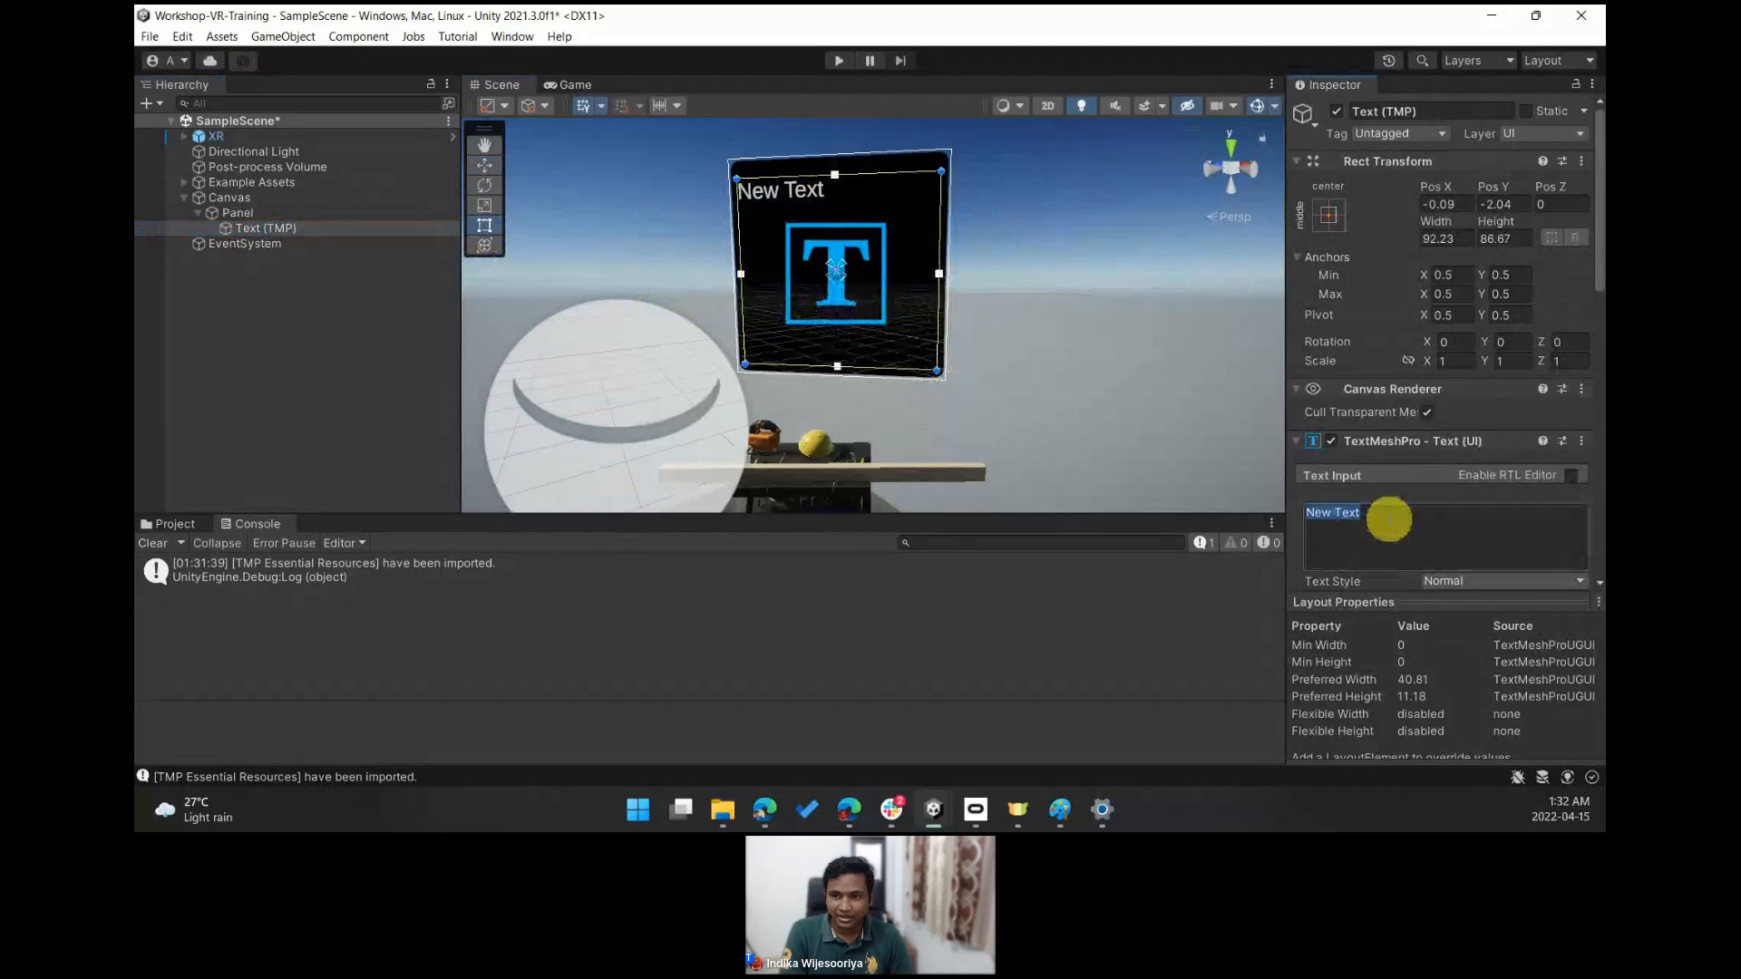
pyautogui.write('Wea')
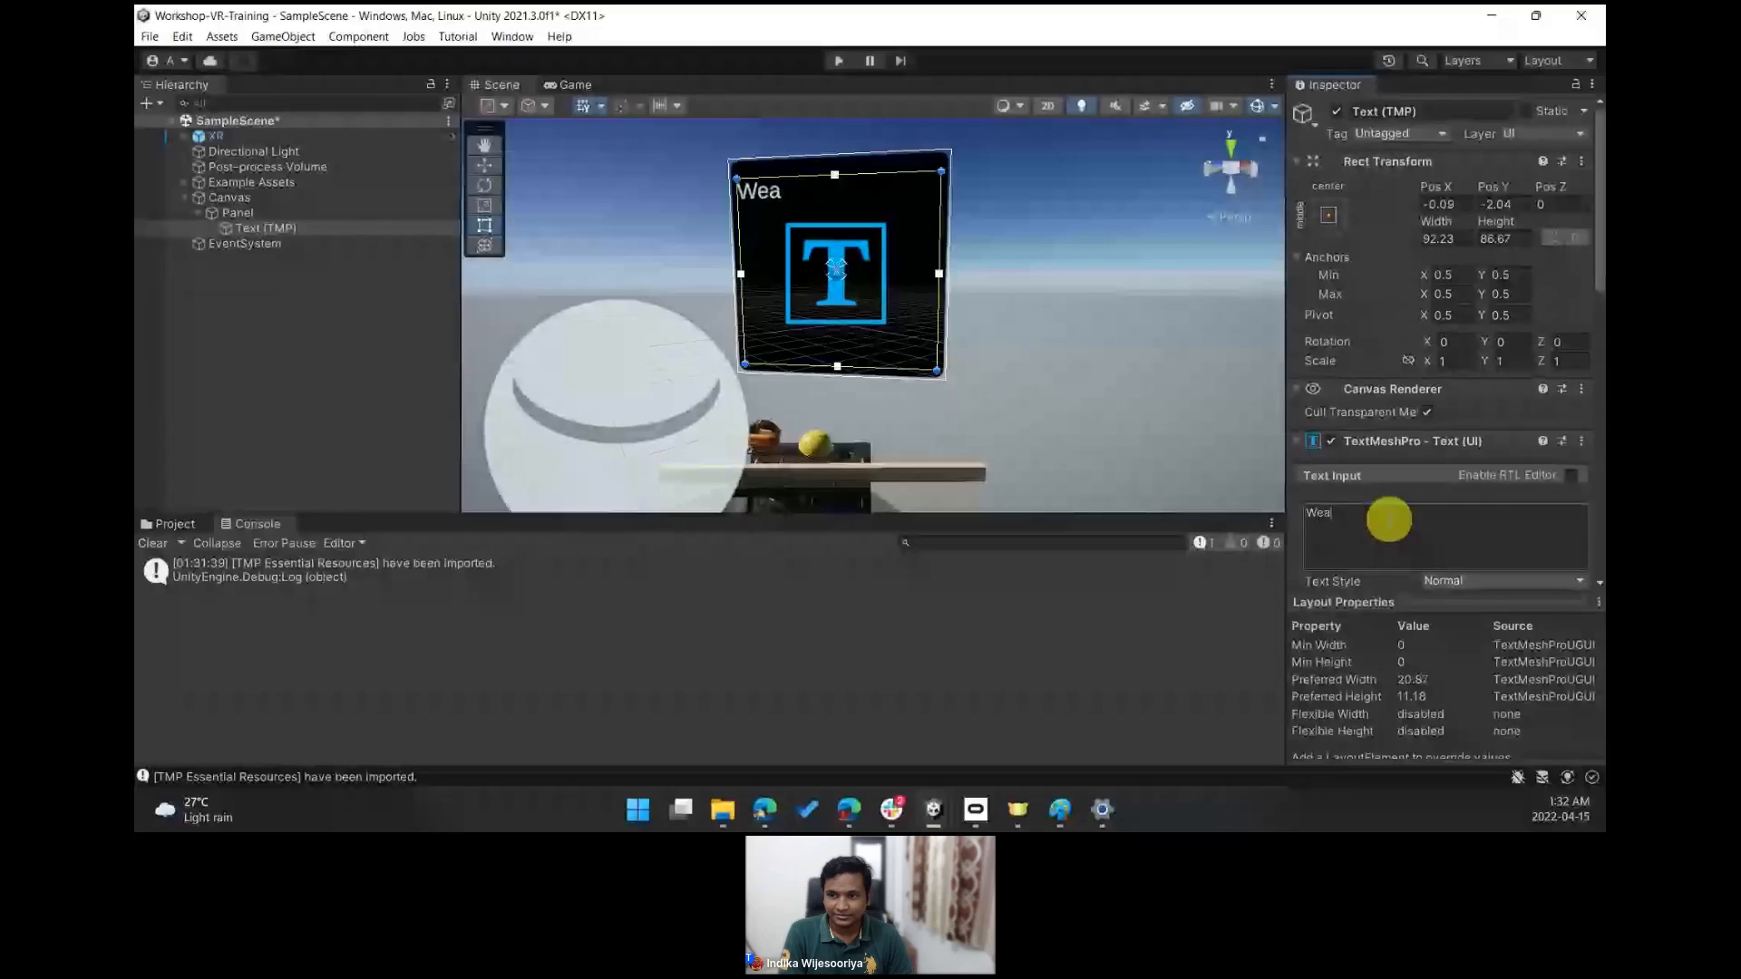
pyautogui.write('r the Helmet ')
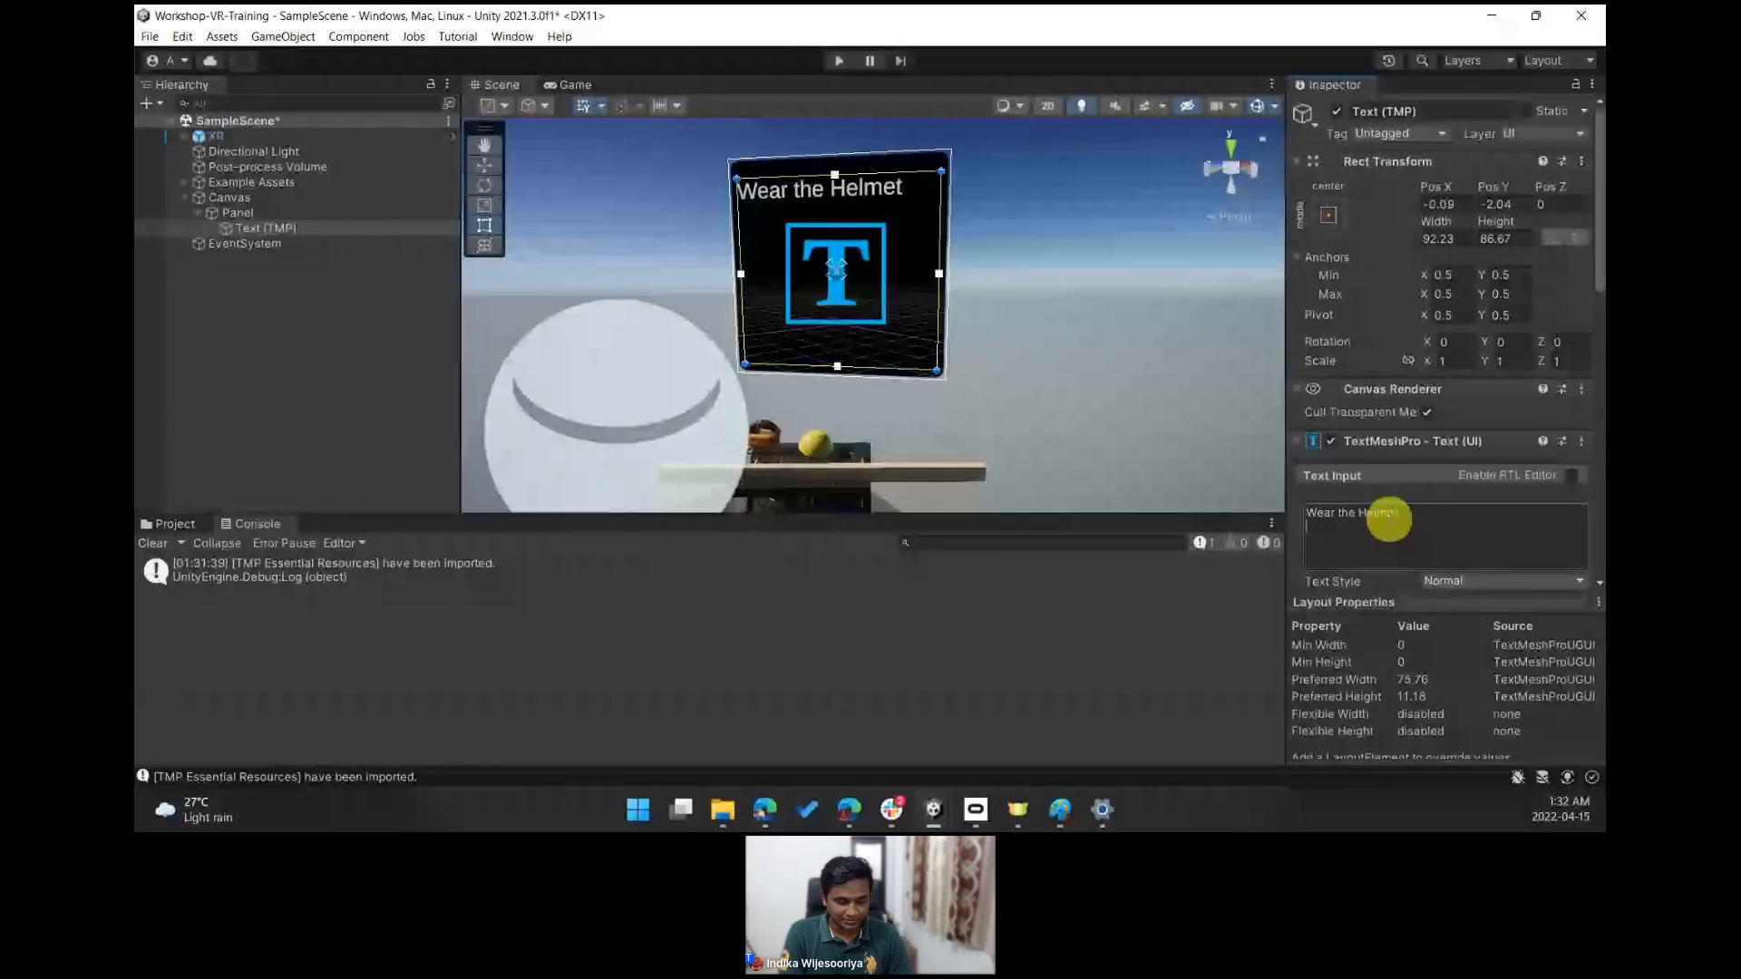
pyautogui.write('Wea')
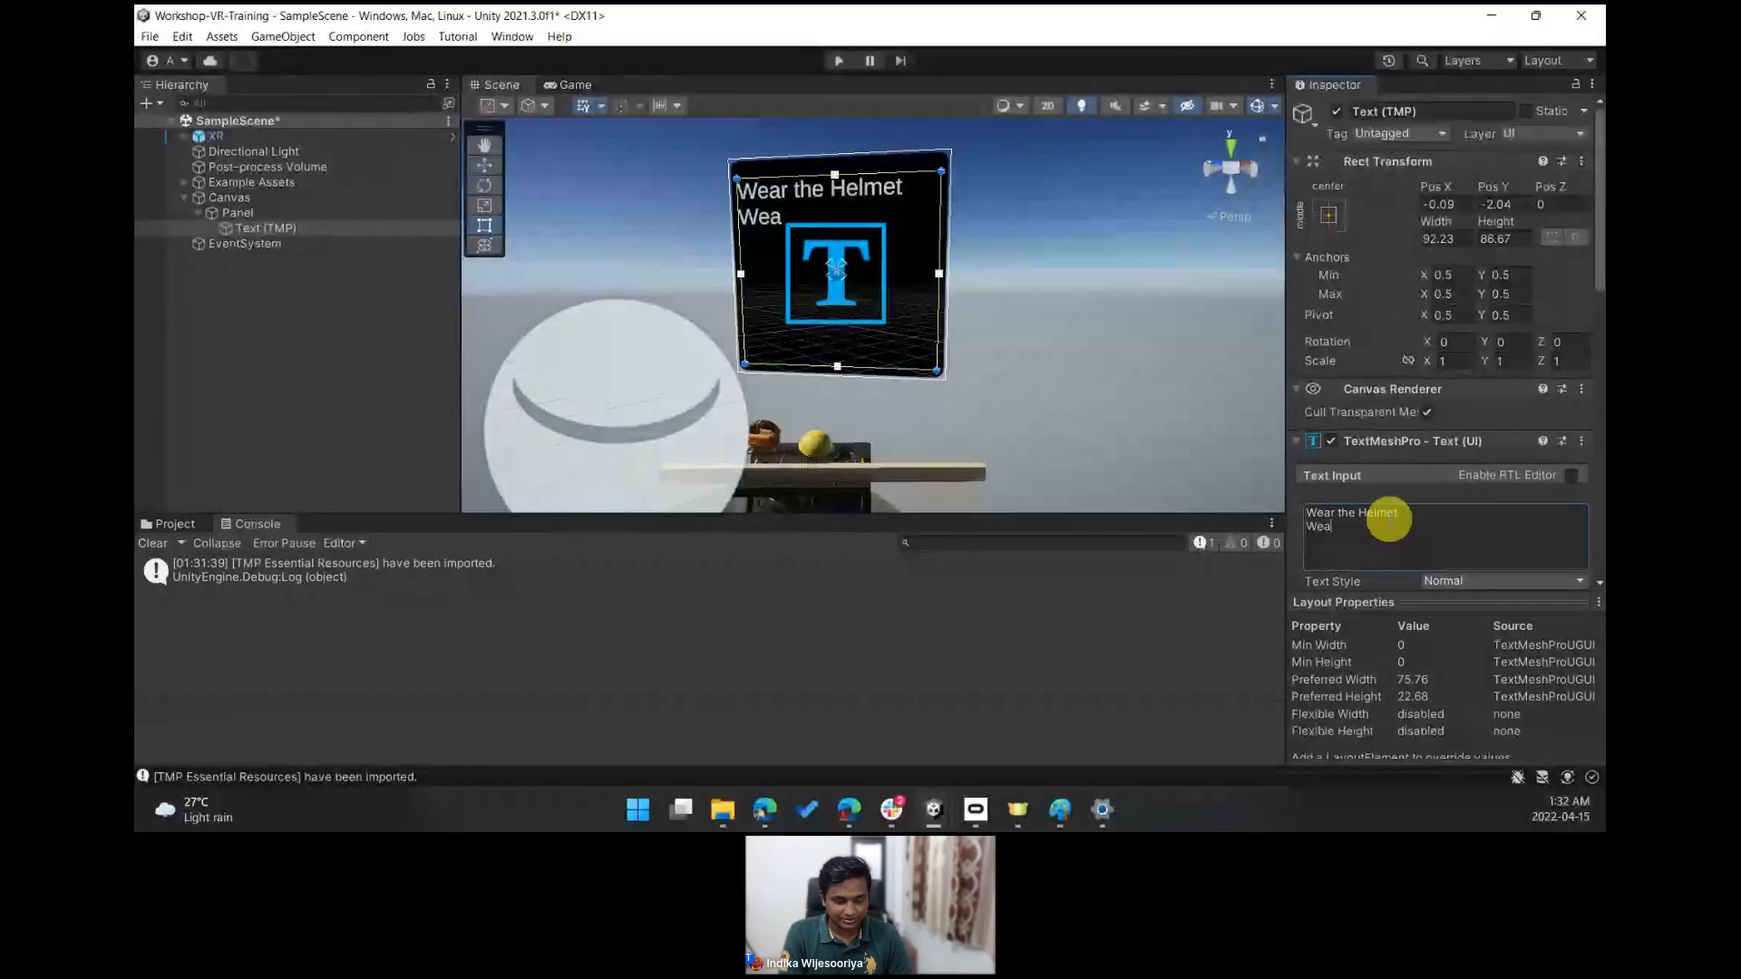
pyautogui.press('BackSpace')
pyautogui.press('BackSpace')
pyautogui.press('BackSpace')
pyautogui.press('Return')
# - Add the lines "Wear the Eyeware" and "Pickup the chainsaw", each followed by a blank line
pyautogui.write('Wear the ')
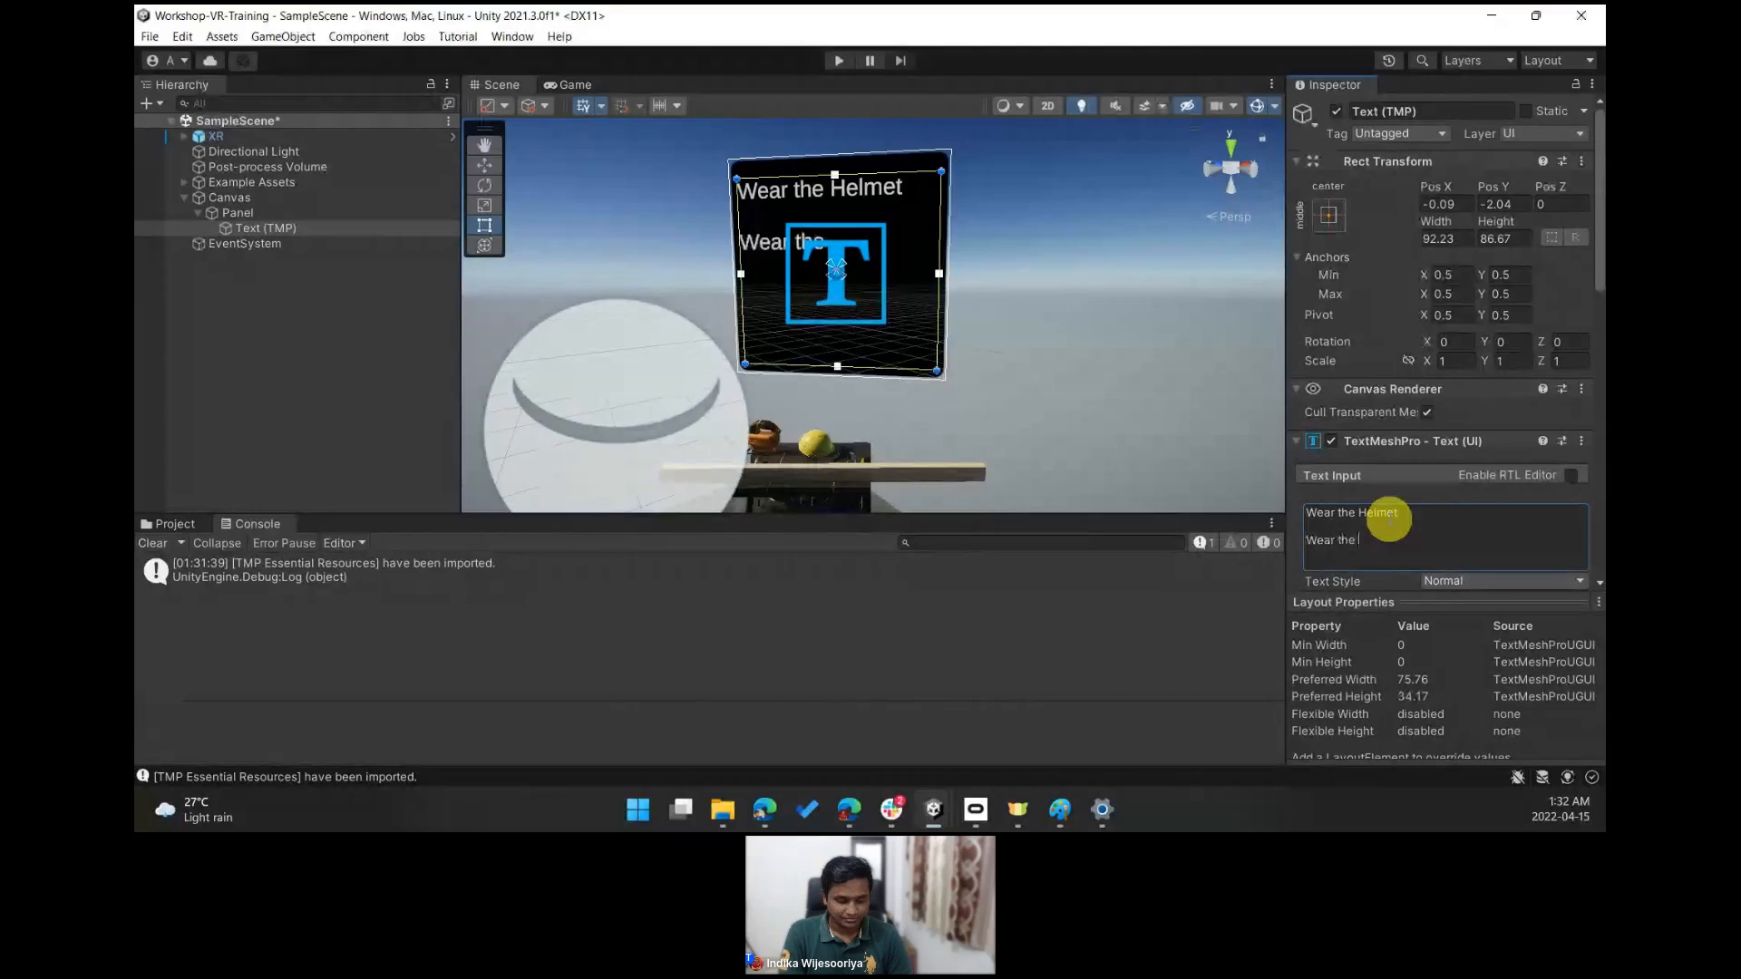
pyautogui.write('Eye')
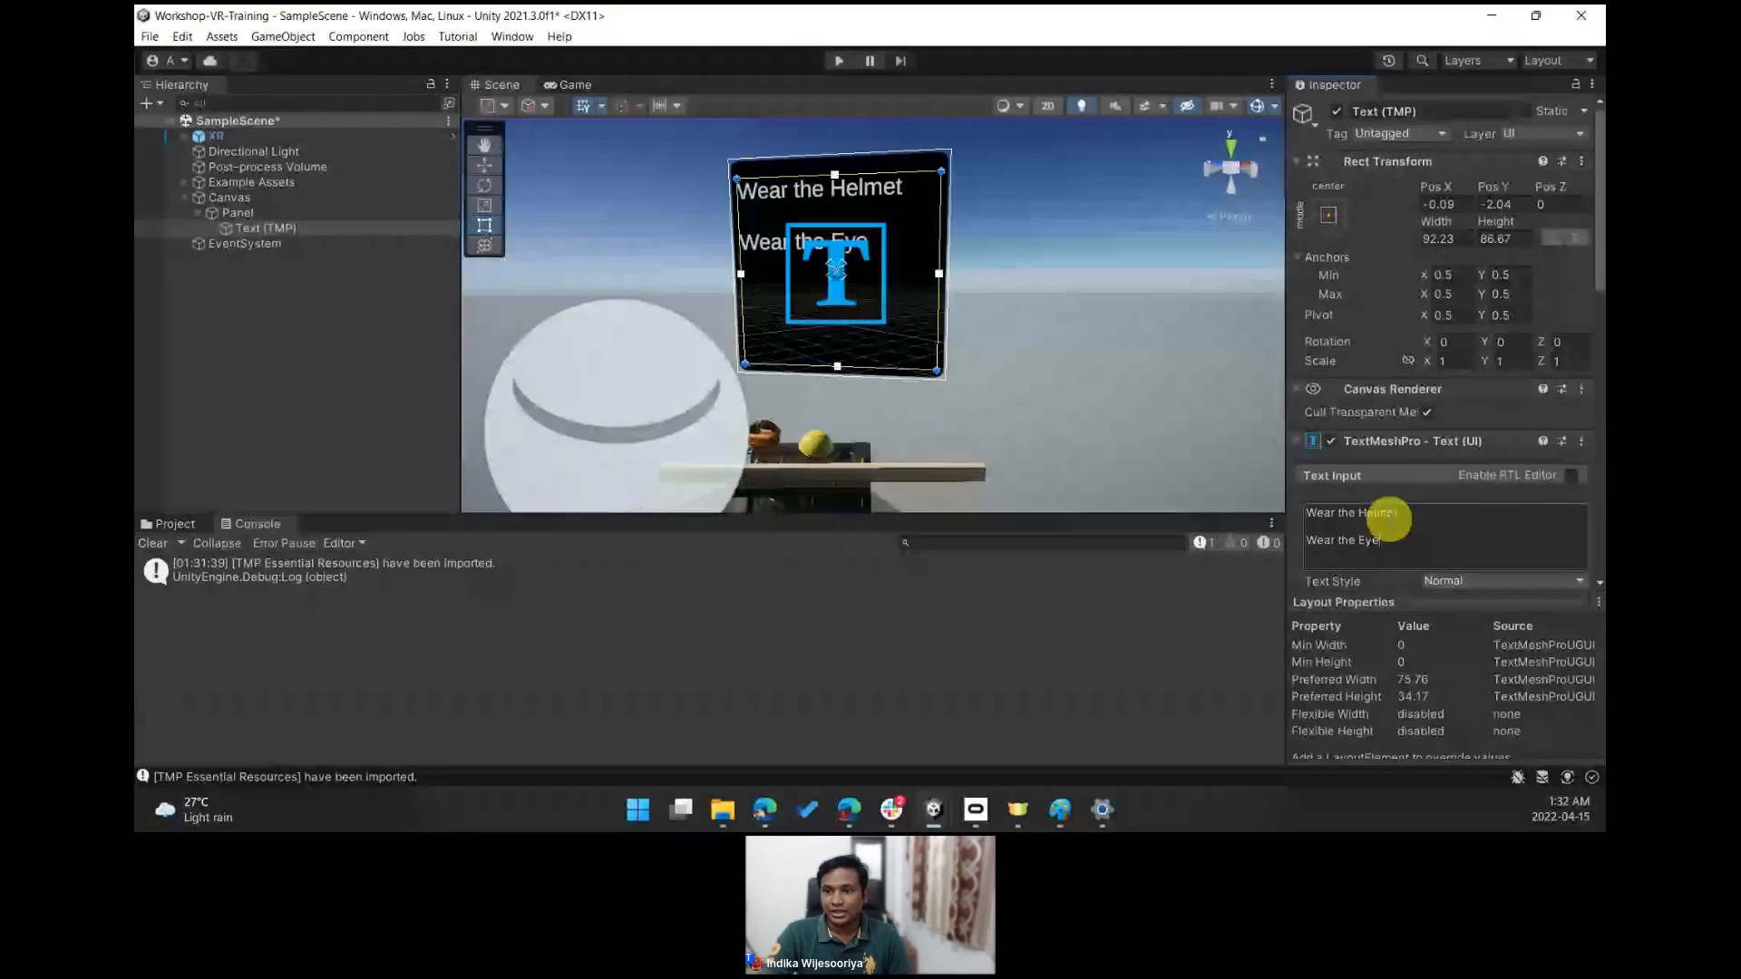
pyautogui.write('ware')
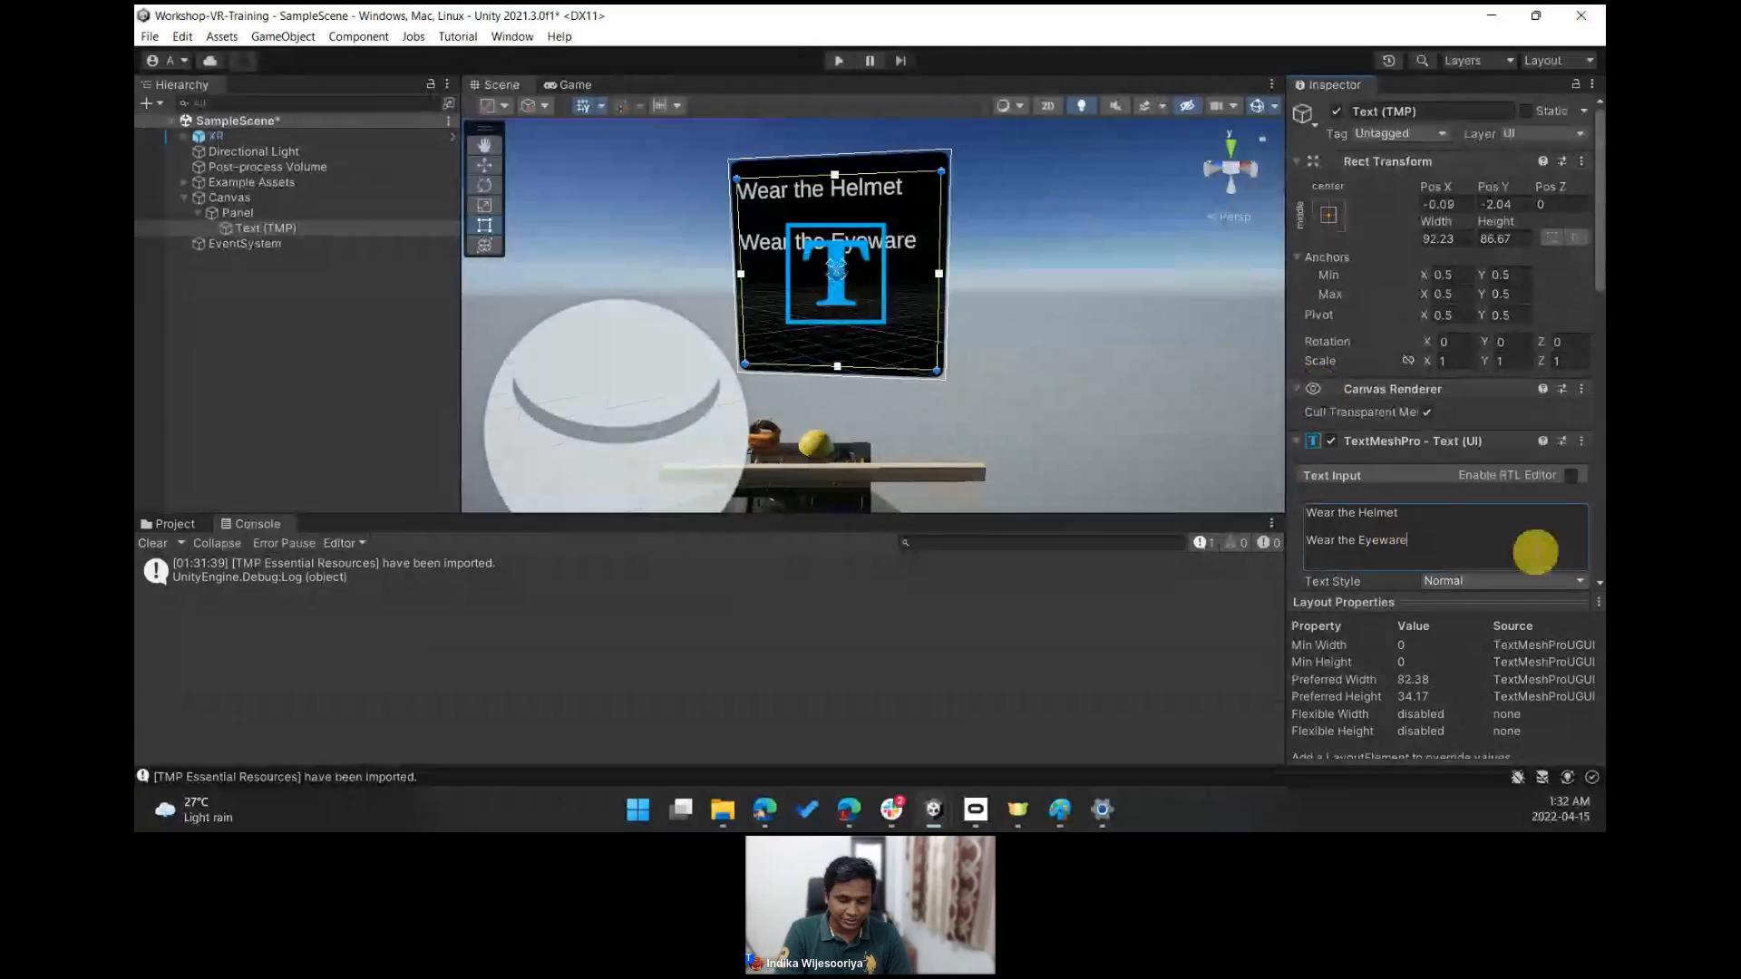
pyautogui.press('Return')
pyautogui.press('Return')
pyautogui.write('Pic')
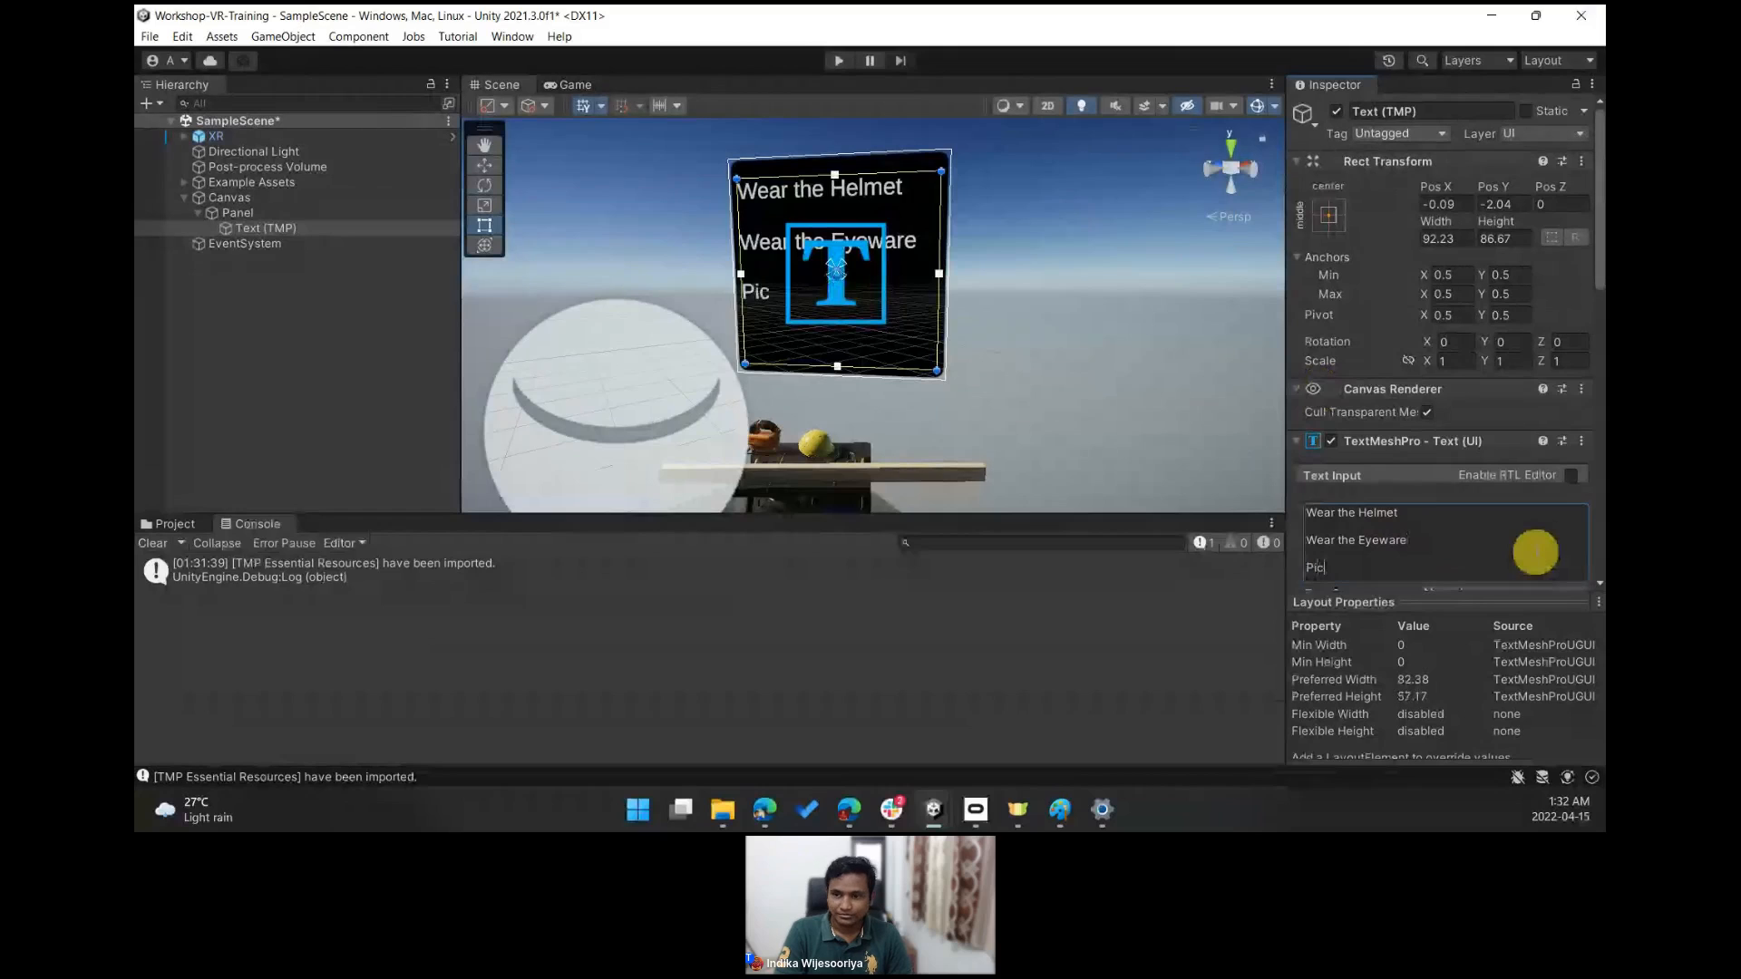
pyautogui.write('kup the cha')
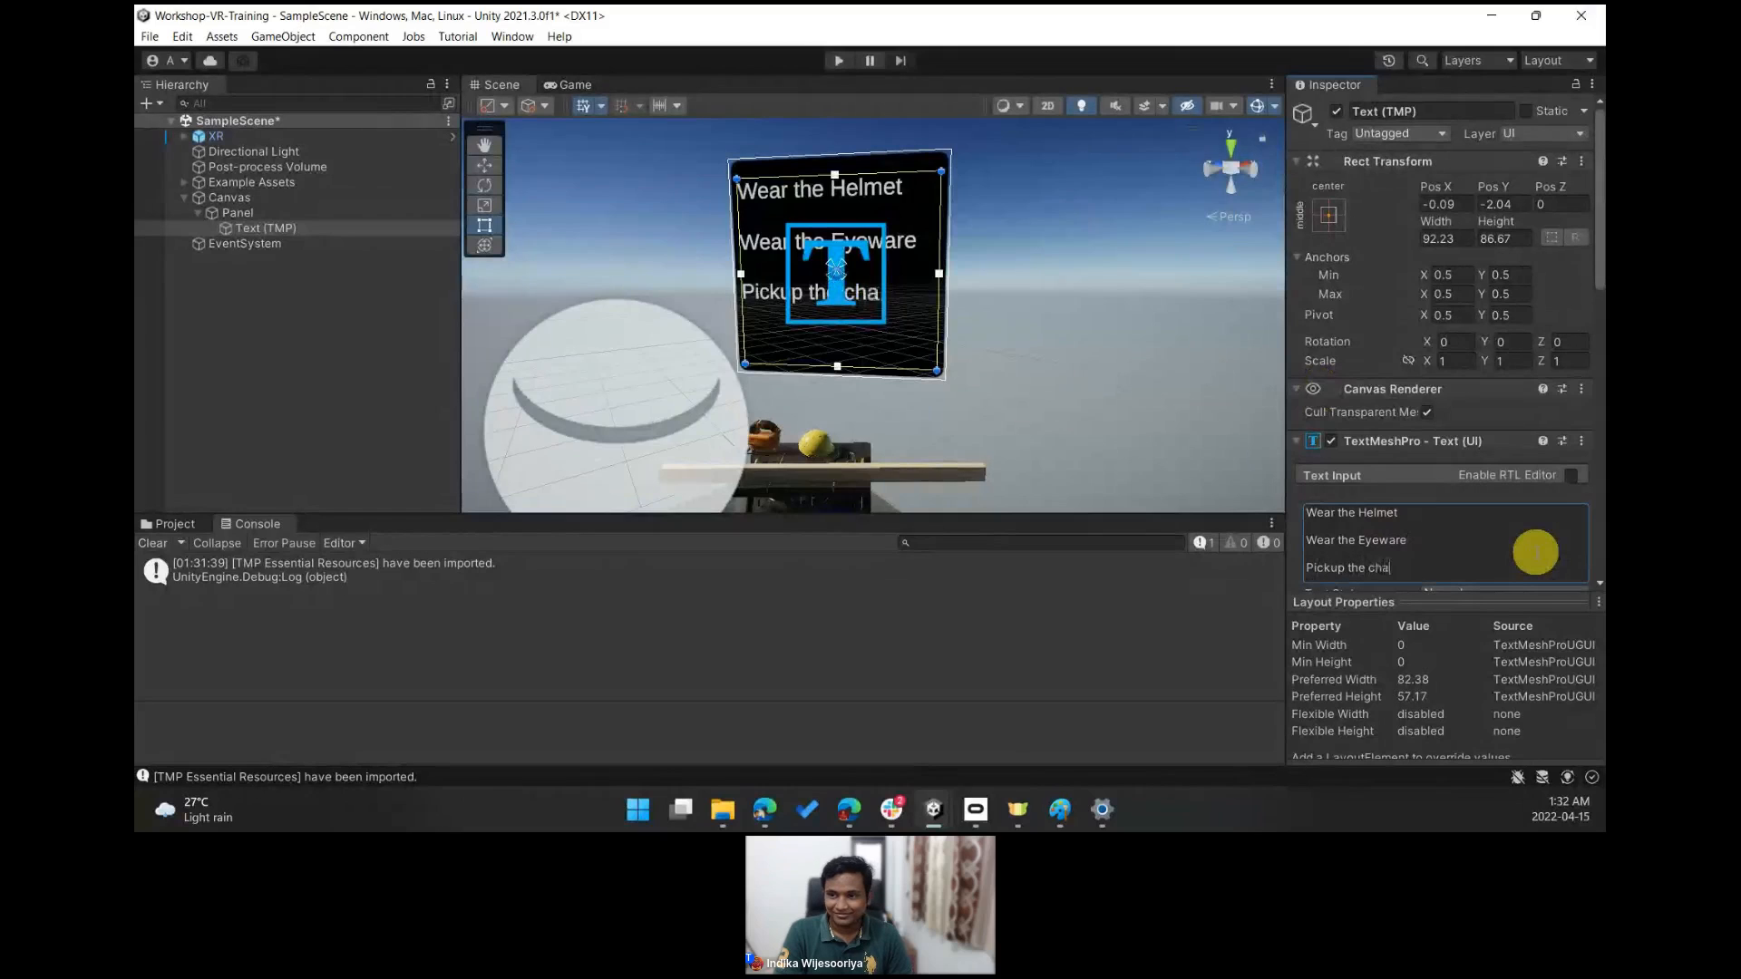
pyautogui.write('insaw')
pyautogui.press('Return')
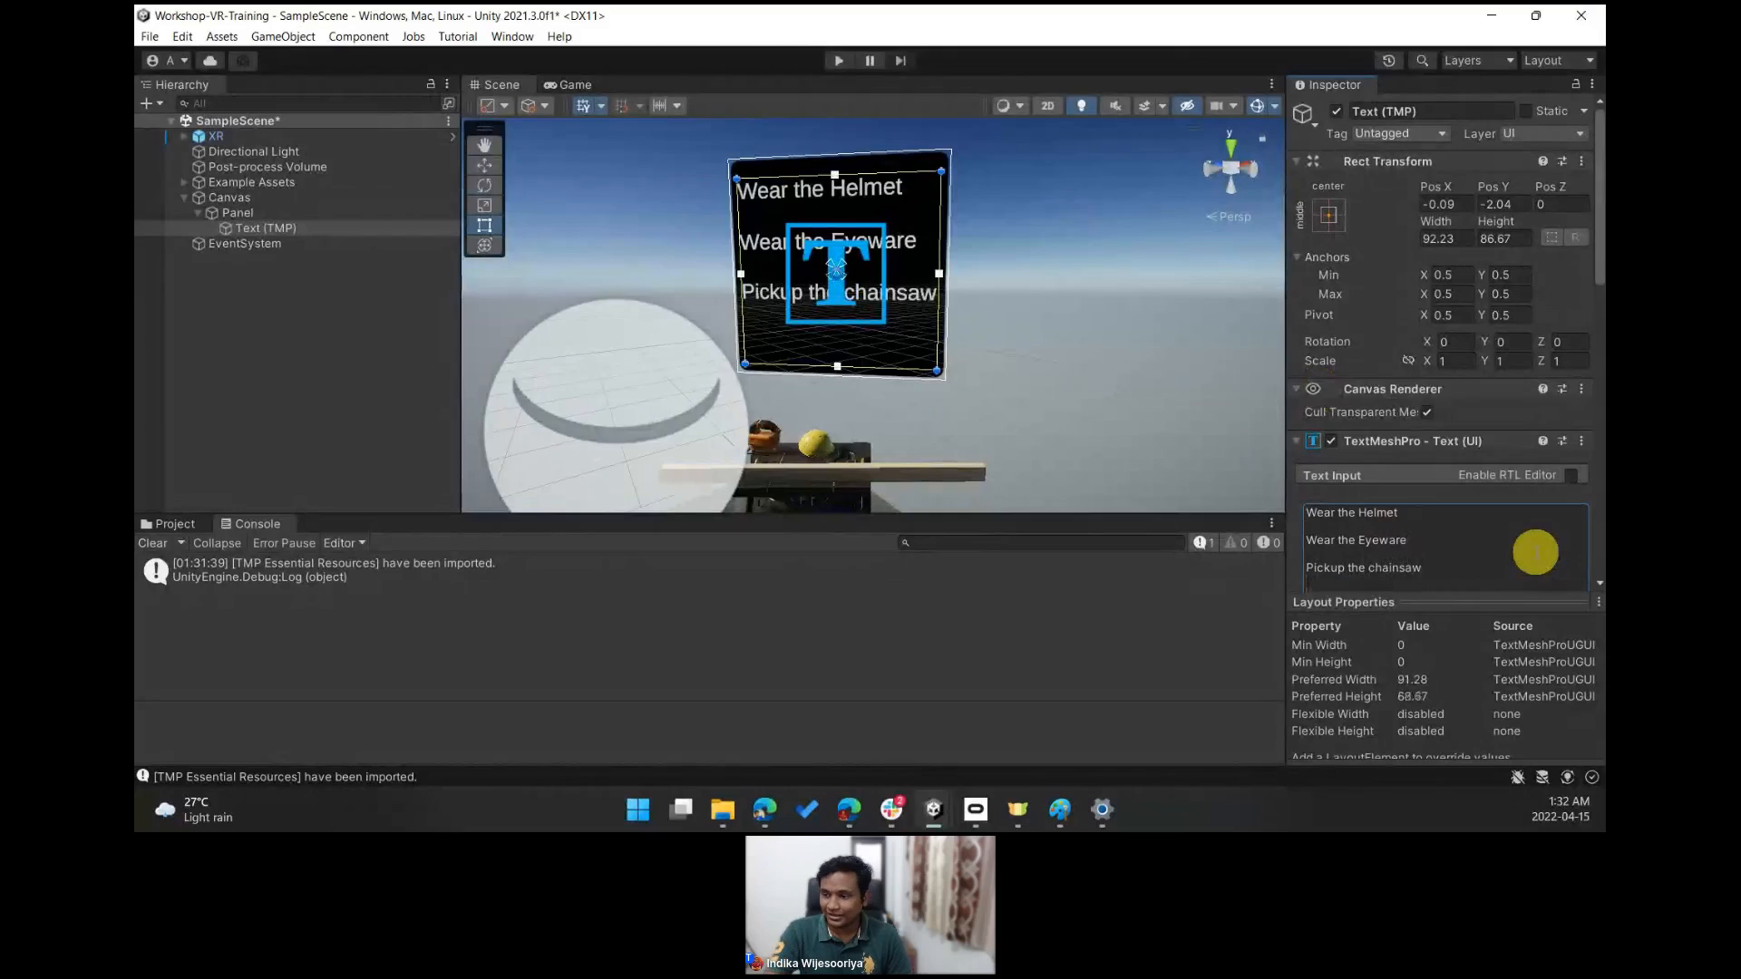
# - Append the final instruction line "Cut the stud" to the text
pyautogui.scroll(-4, 1534, 521)
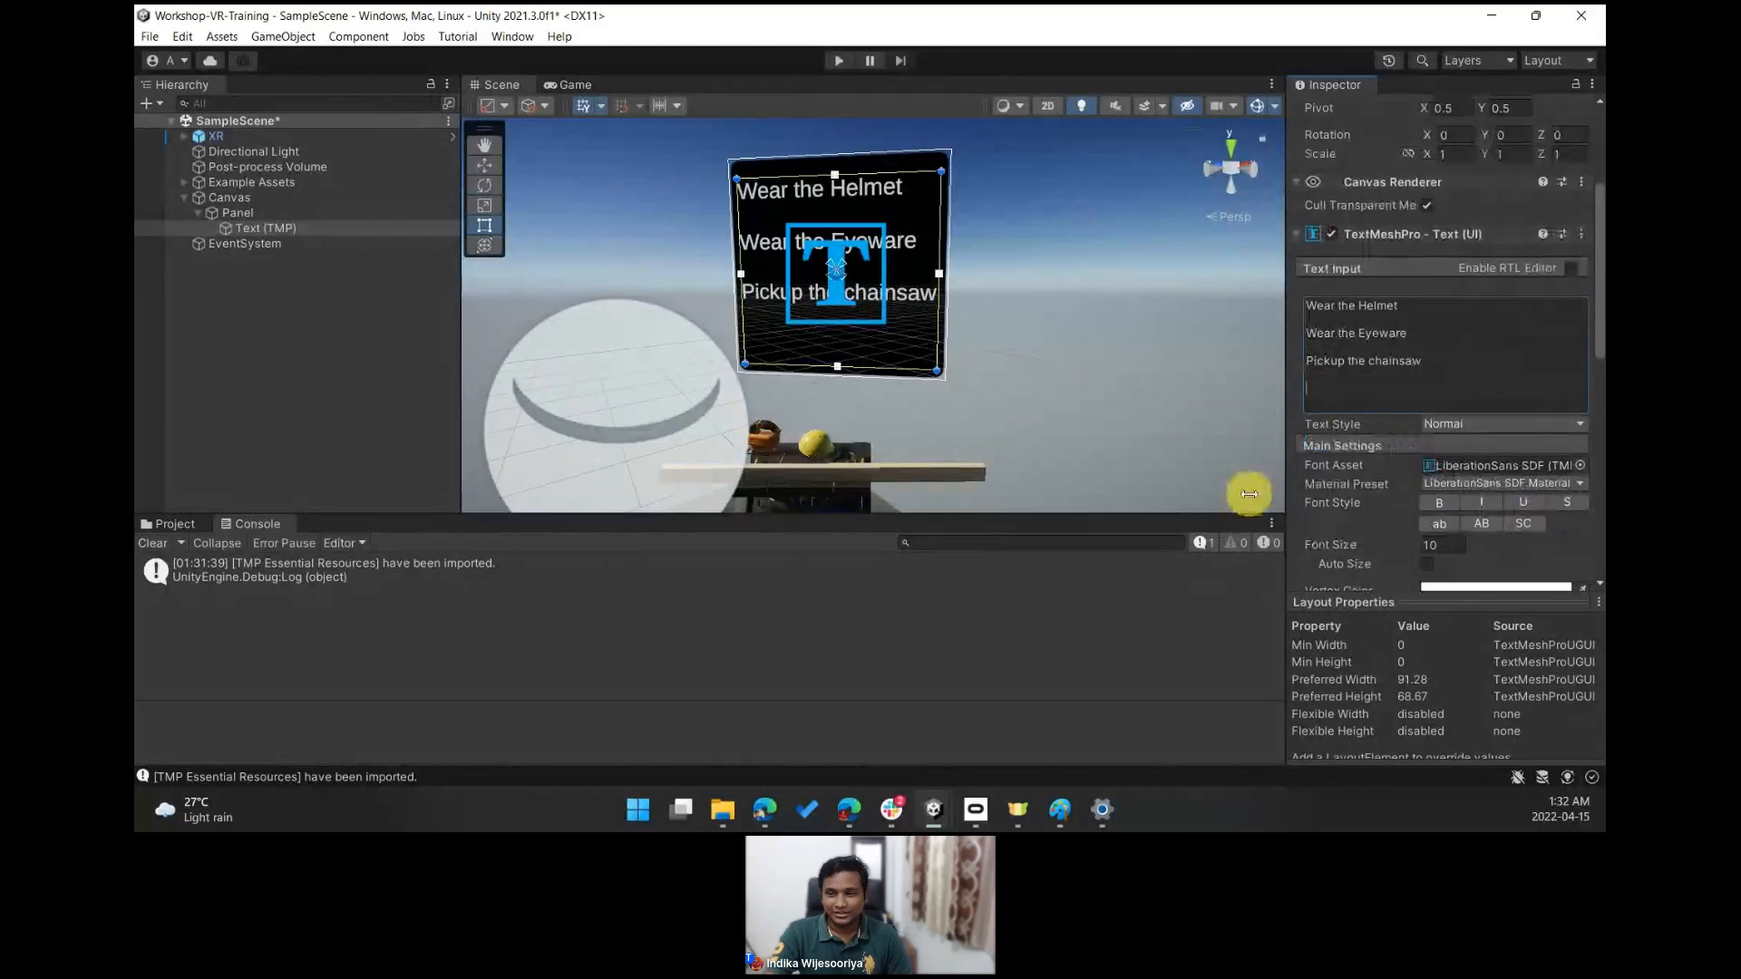
pyautogui.moveTo(1074, 283); pyautogui.dragTo(1010, 360, button='right')
pyautogui.press('w')
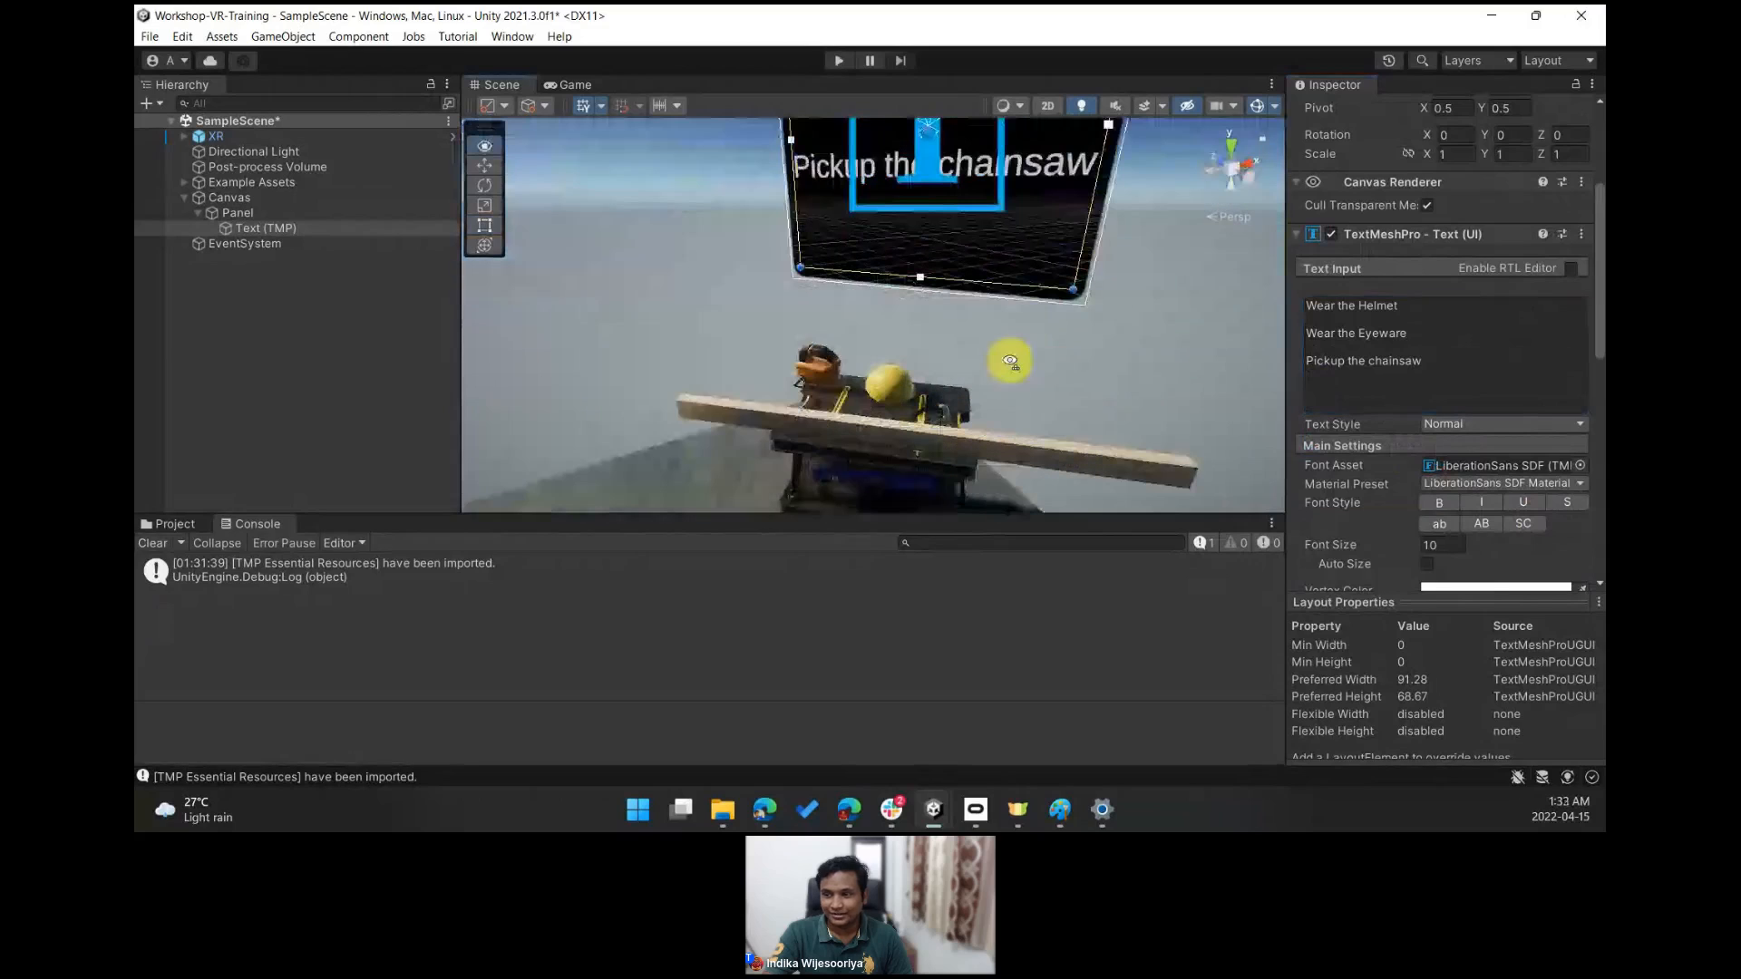
pyautogui.click(1362, 387)
pyautogui.click(1351, 387)
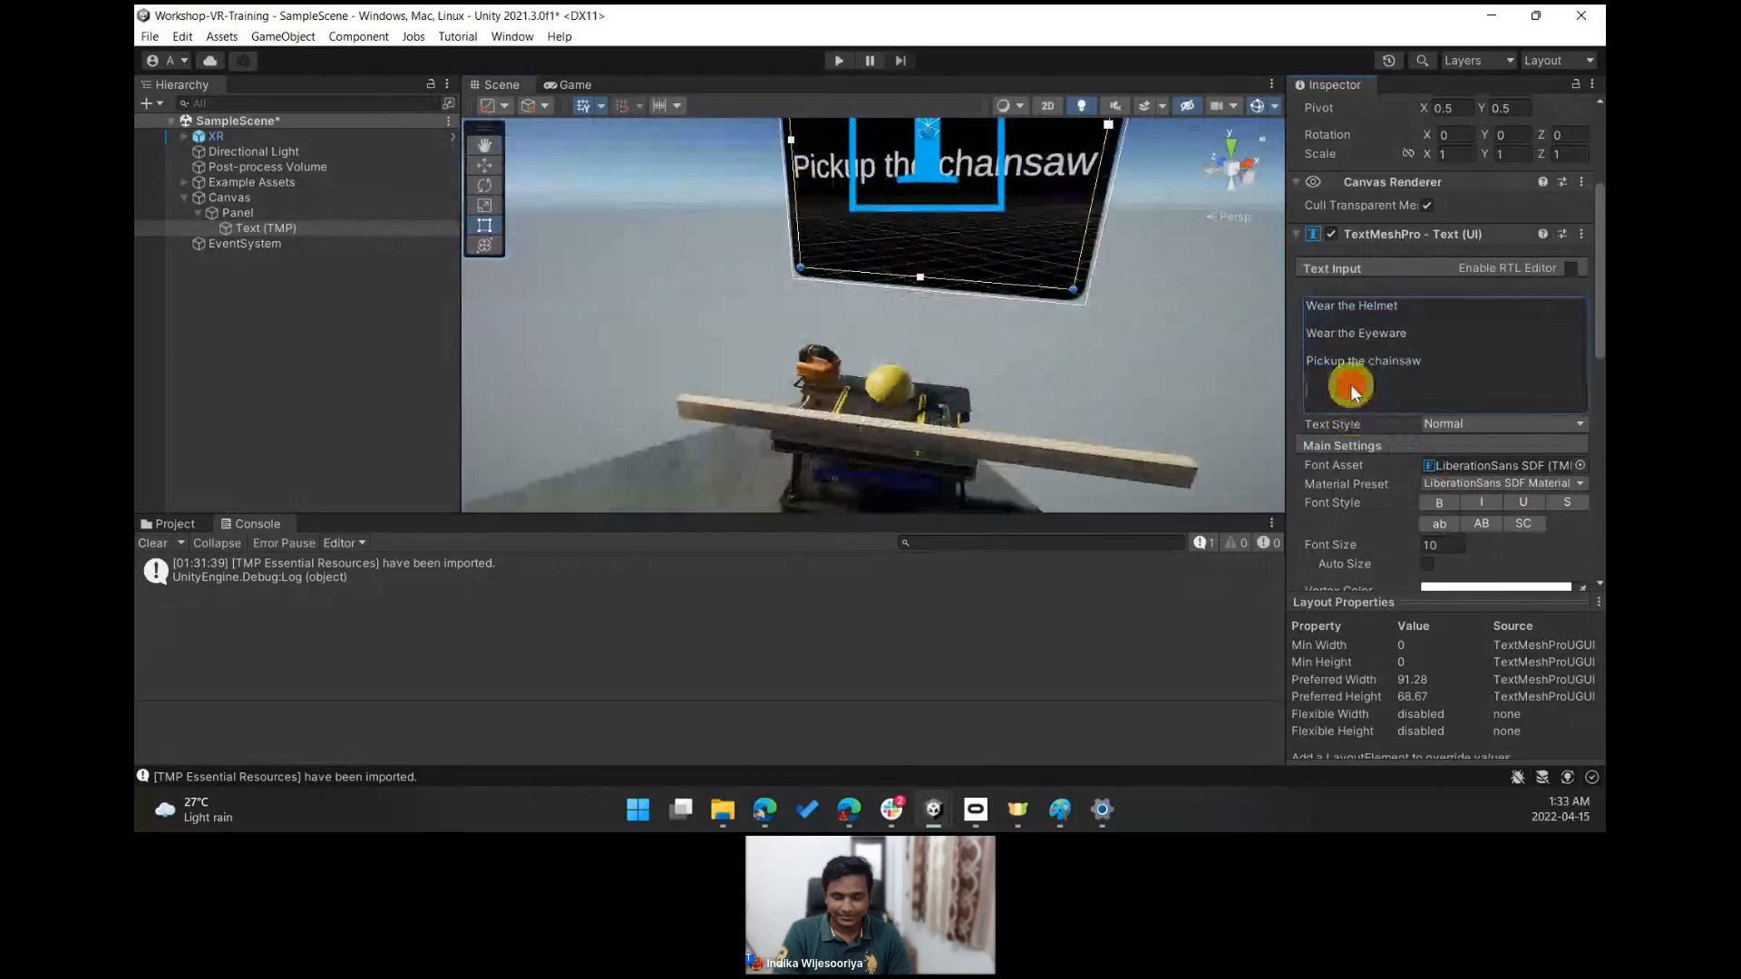
pyautogui.write('Cut the stud')
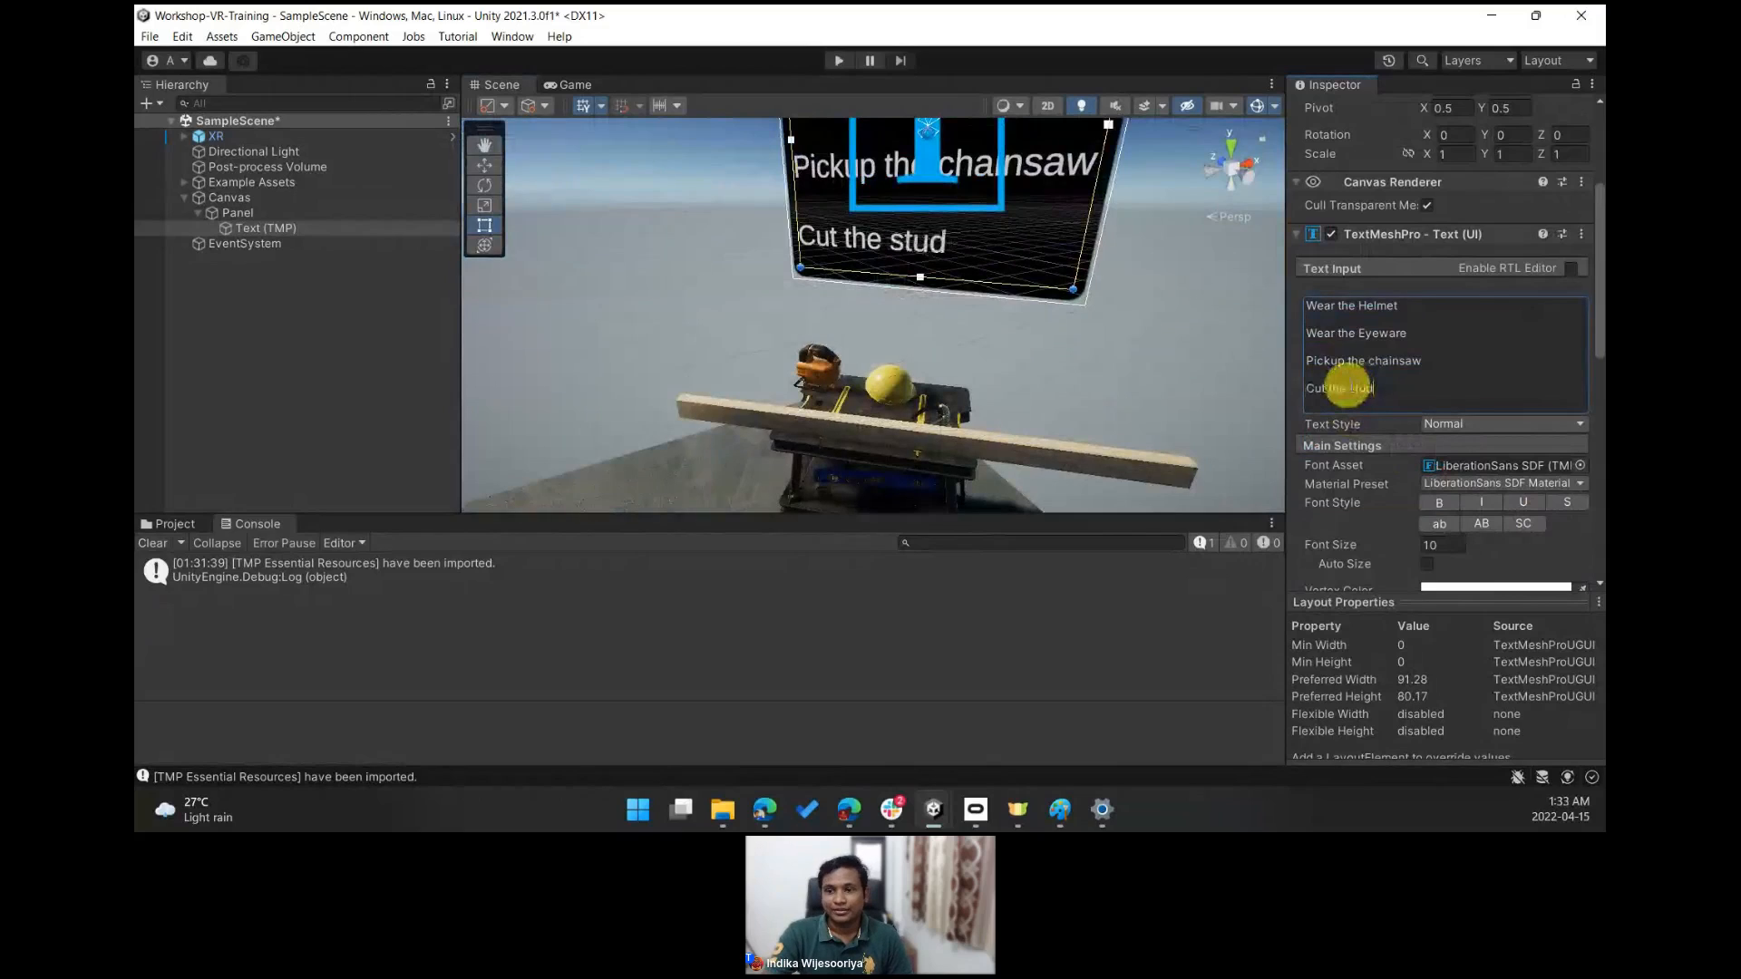
# - Widen the Panel toward its right side and nudge the text block slightly left
pyautogui.moveTo(1034, 287); pyautogui.dragTo(1056, 196, button='right')
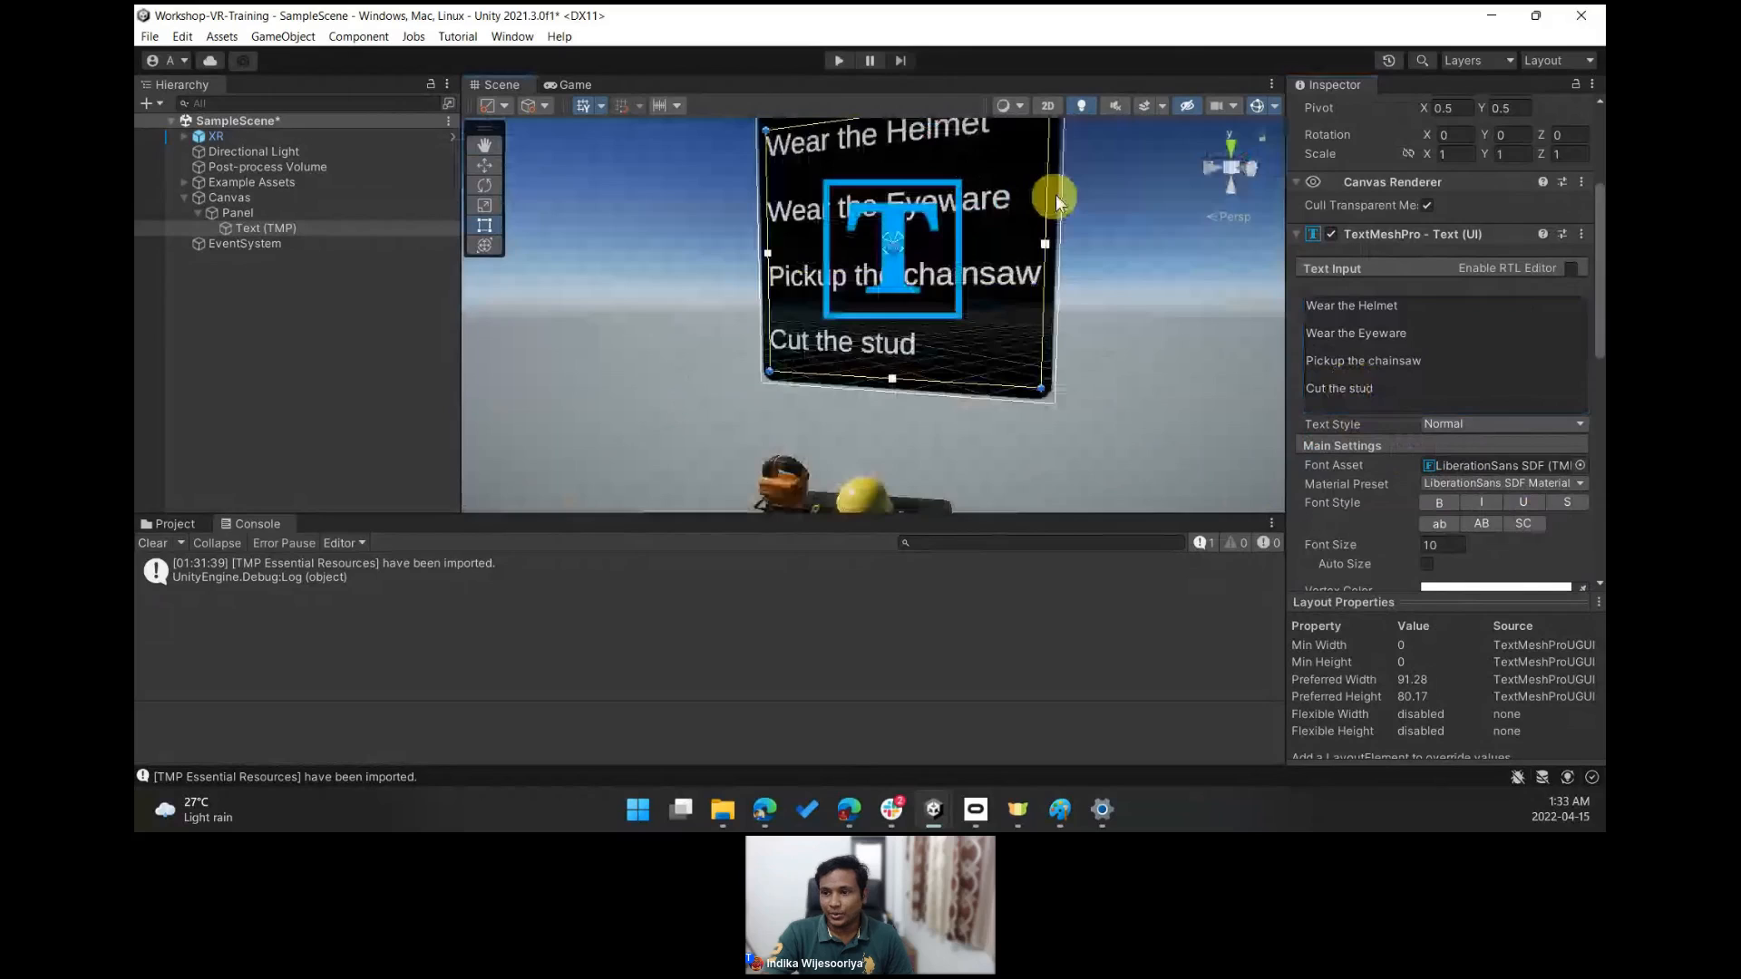
pyautogui.scroll(-2, 1056, 196)
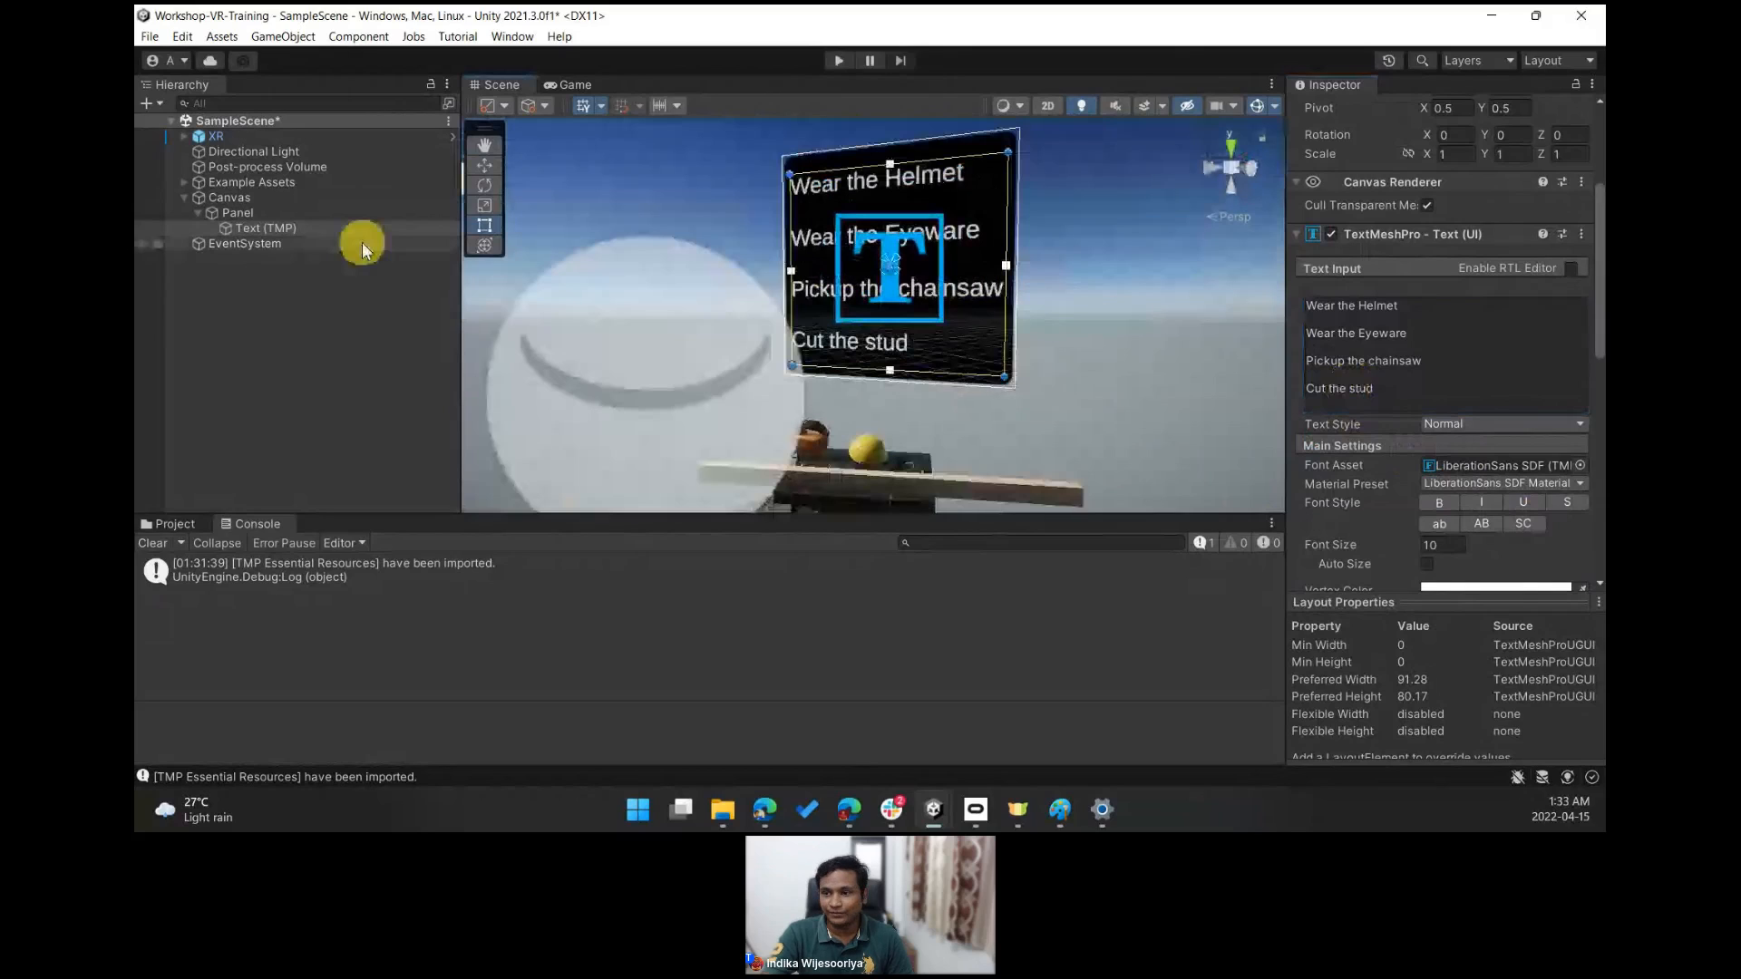
pyautogui.click(238, 212)
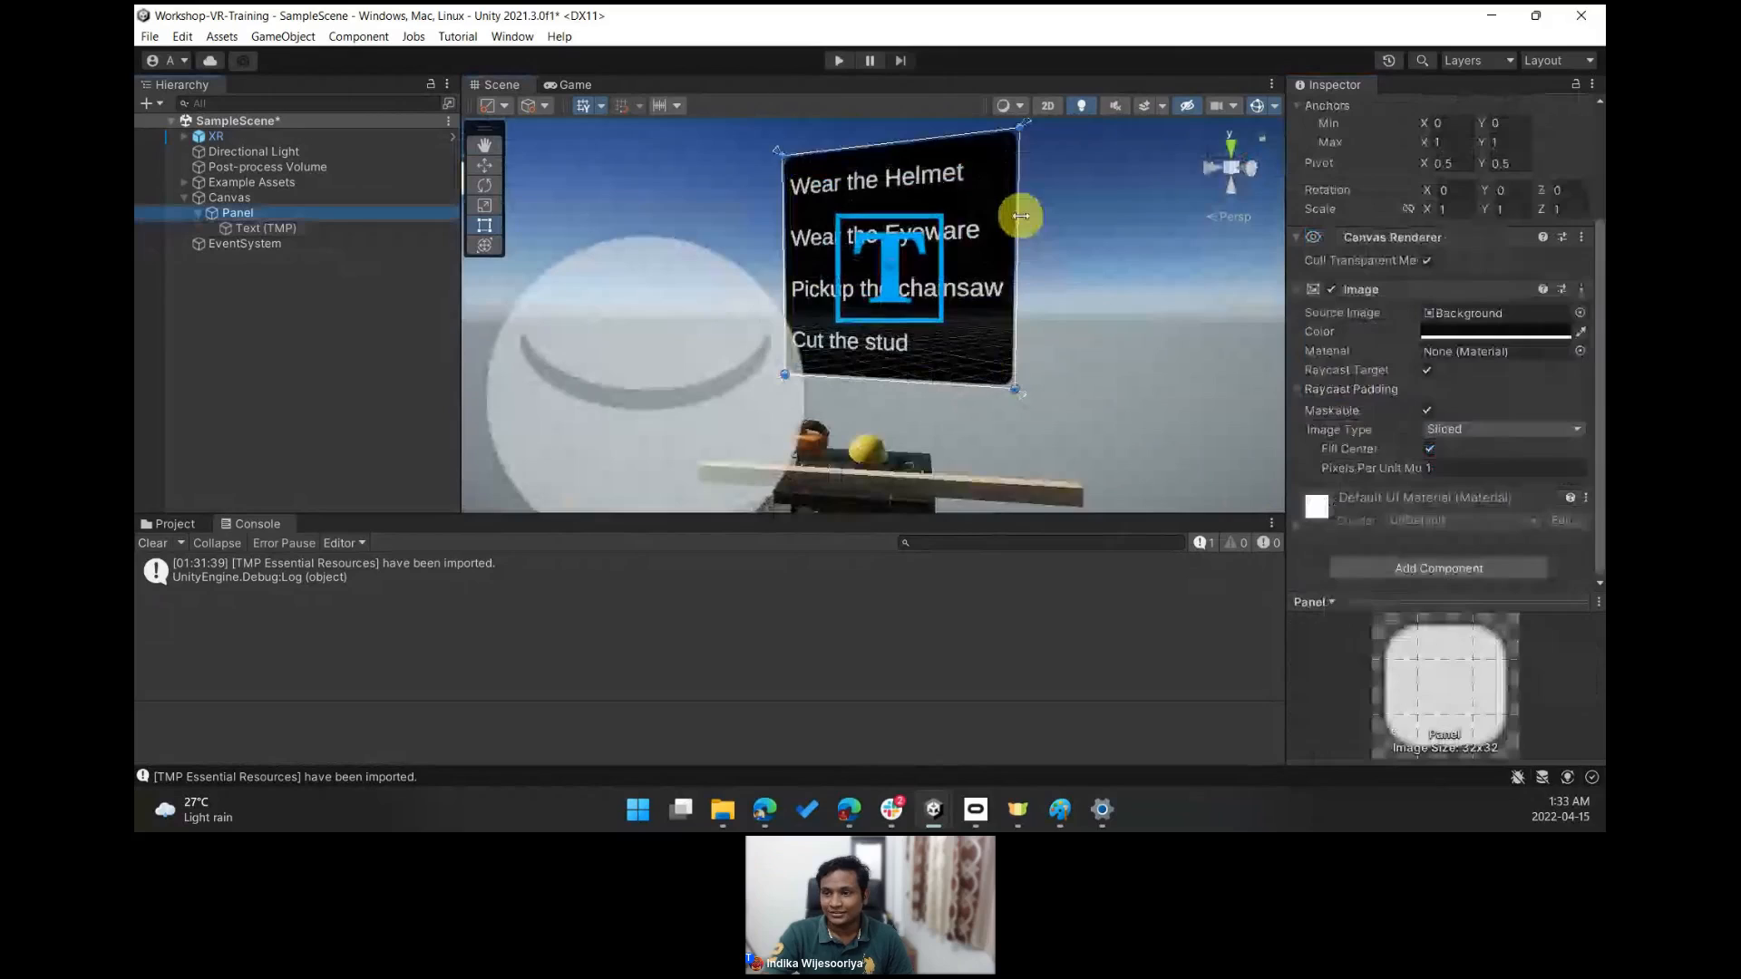
pyautogui.moveTo(1022, 215); pyautogui.dragTo(1114, 218)
pyautogui.click(968, 252)
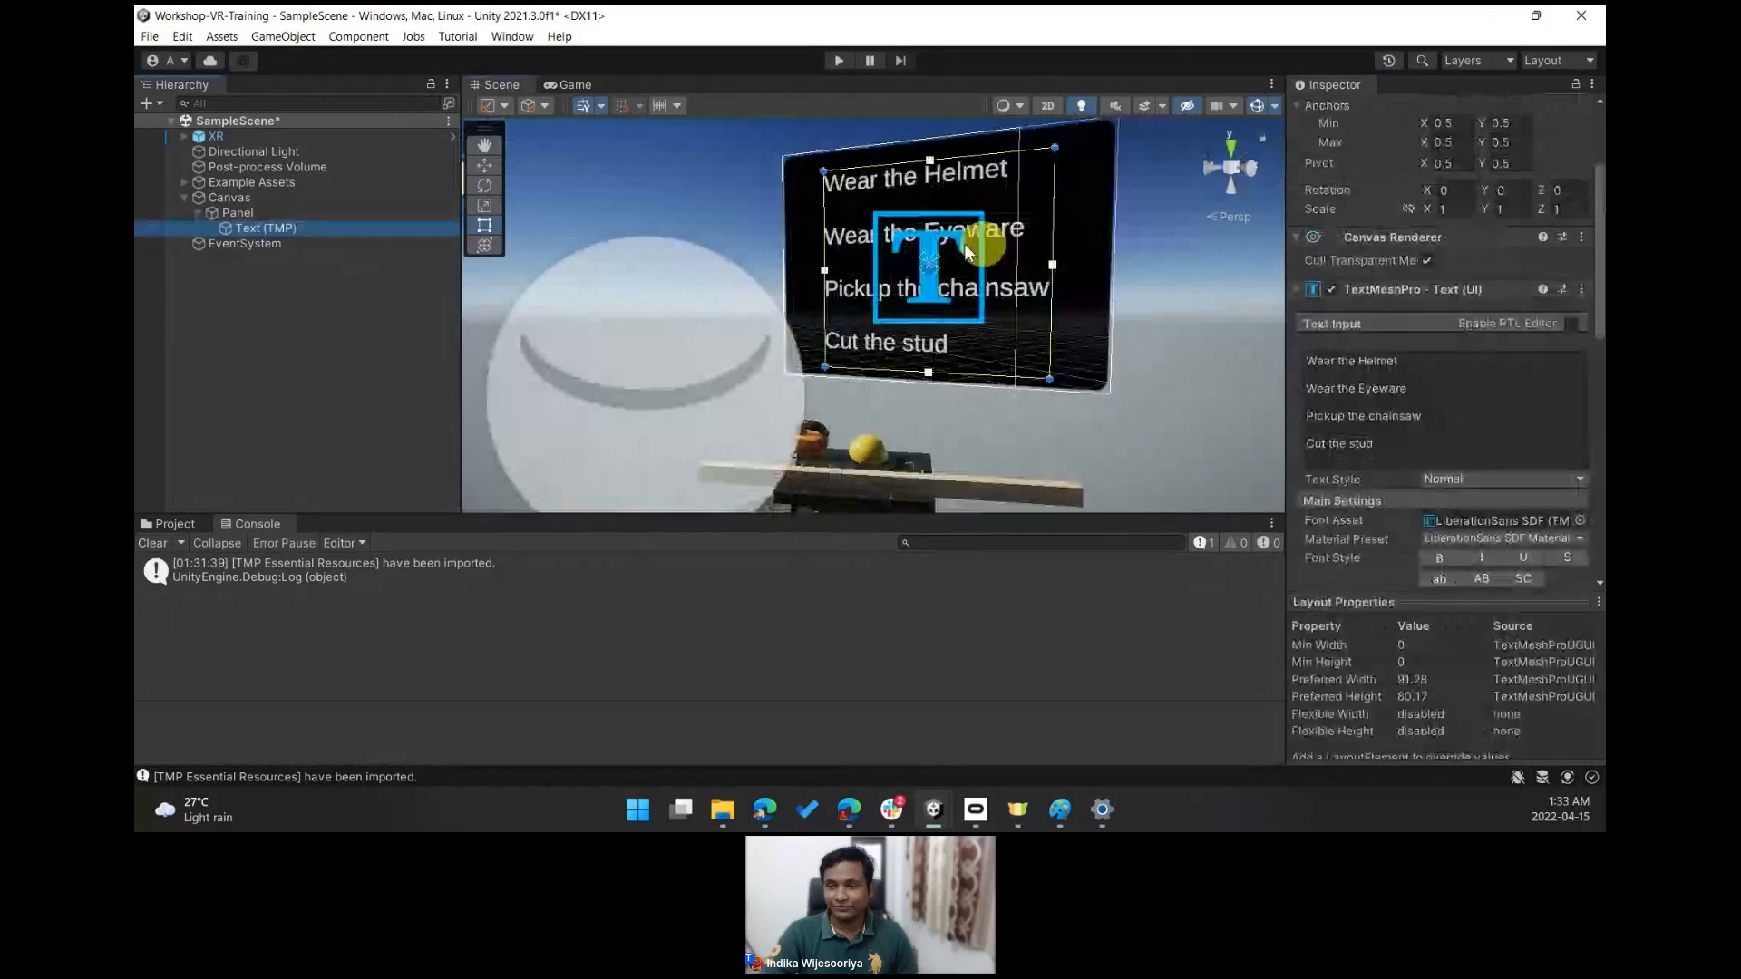
pyautogui.moveTo(965, 249); pyautogui.dragTo(939, 249)
# - Orbit the scene view to inspect the instruction panel and the workbench items
pyautogui.click(1008, 290)
pyautogui.moveTo(1008, 290); pyautogui.dragTo(959, 338, button='right')
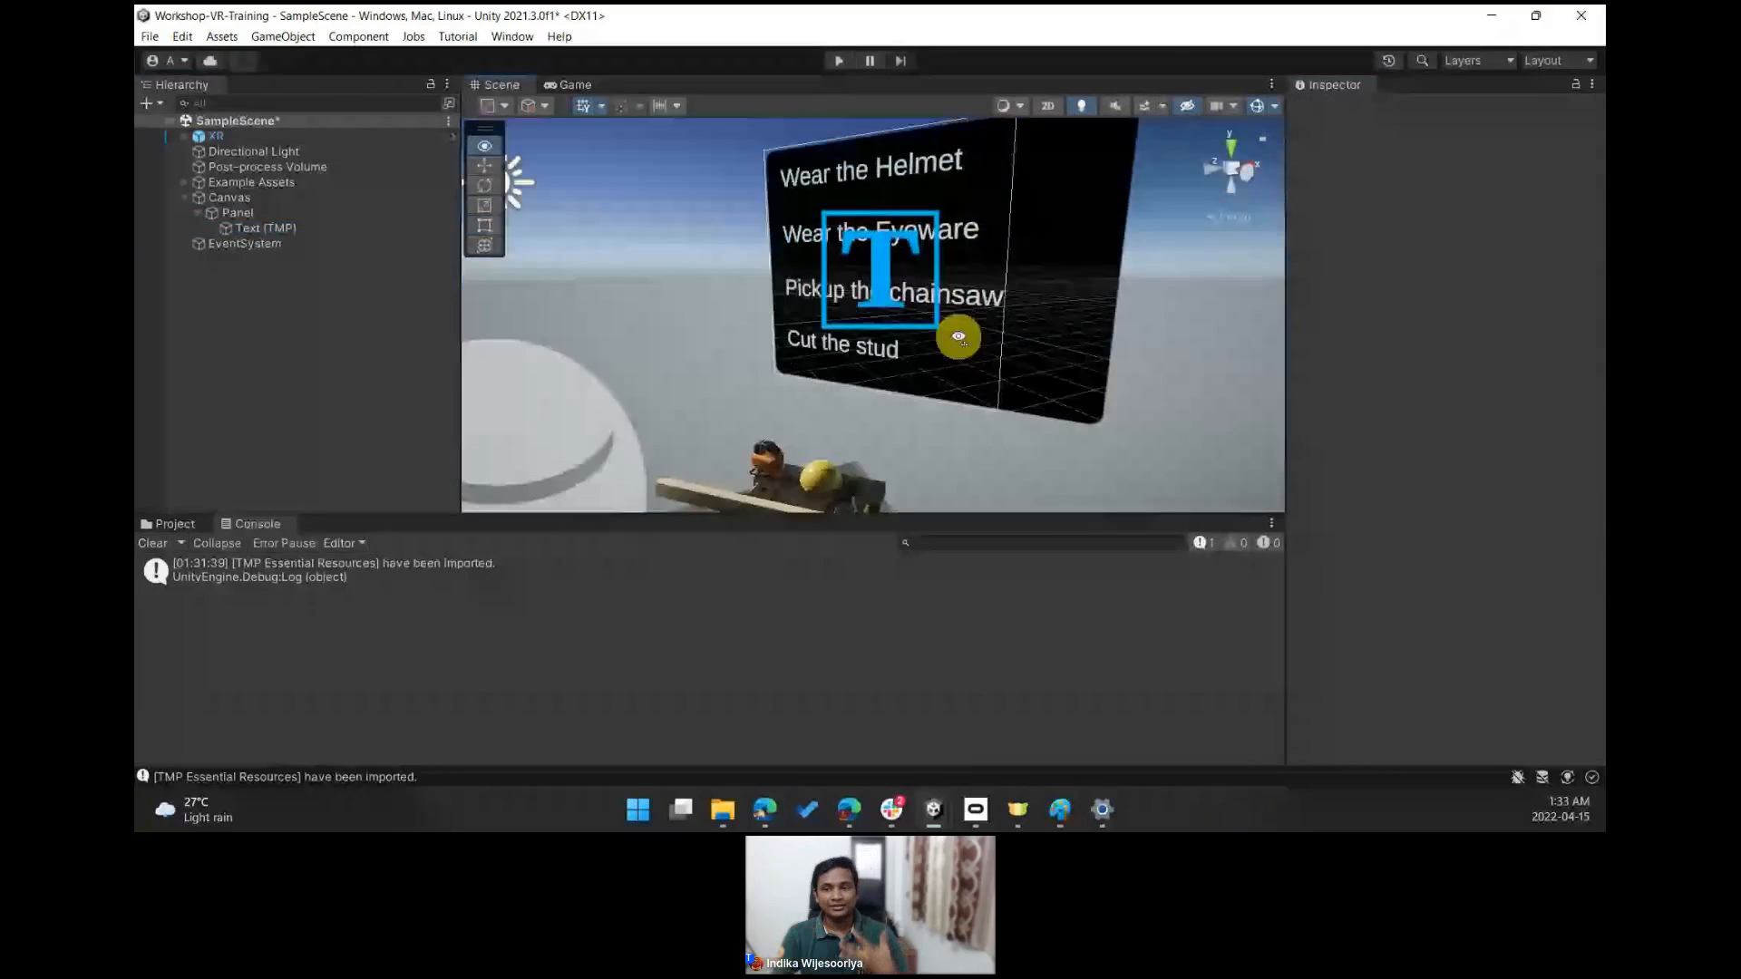
pyautogui.moveTo(959, 338); pyautogui.dragTo(642, 362, button='right')
pyautogui.scroll(3, 794, 379)
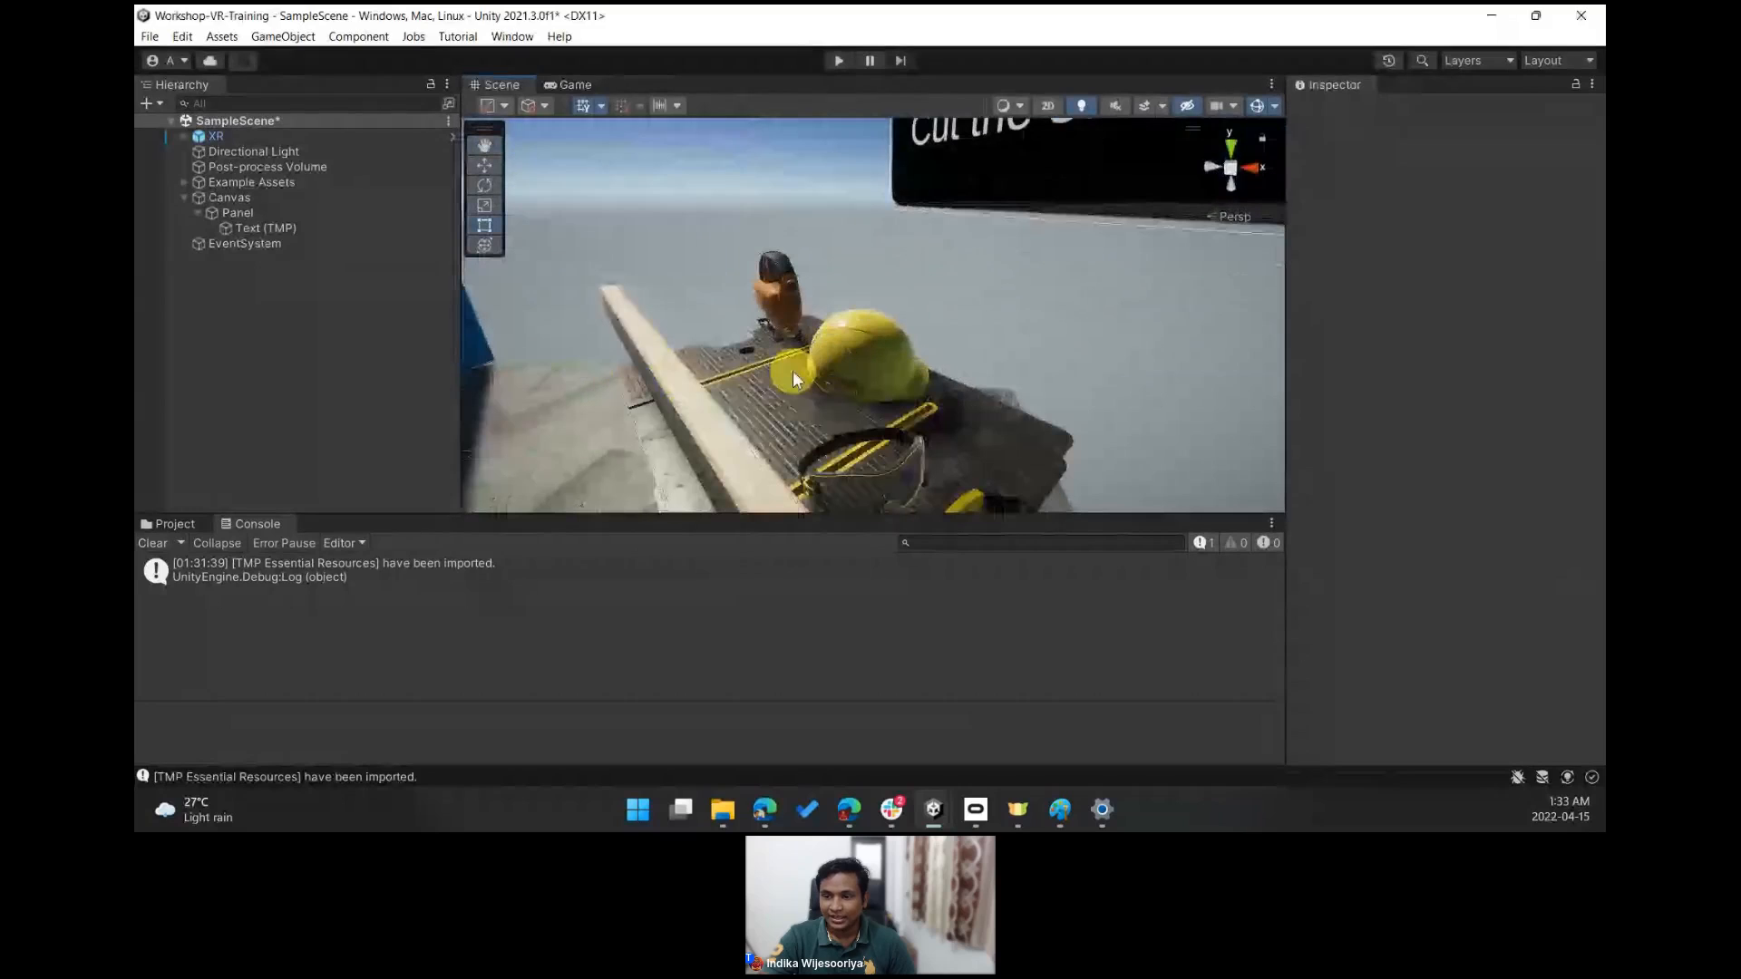
pyautogui.moveTo(795, 379)
pyautogui.mouseDown(button='right')
pyautogui.moveTo(913, 336)
pyautogui.moveTo(799, 372)
pyautogui.mouseUp(button='right')
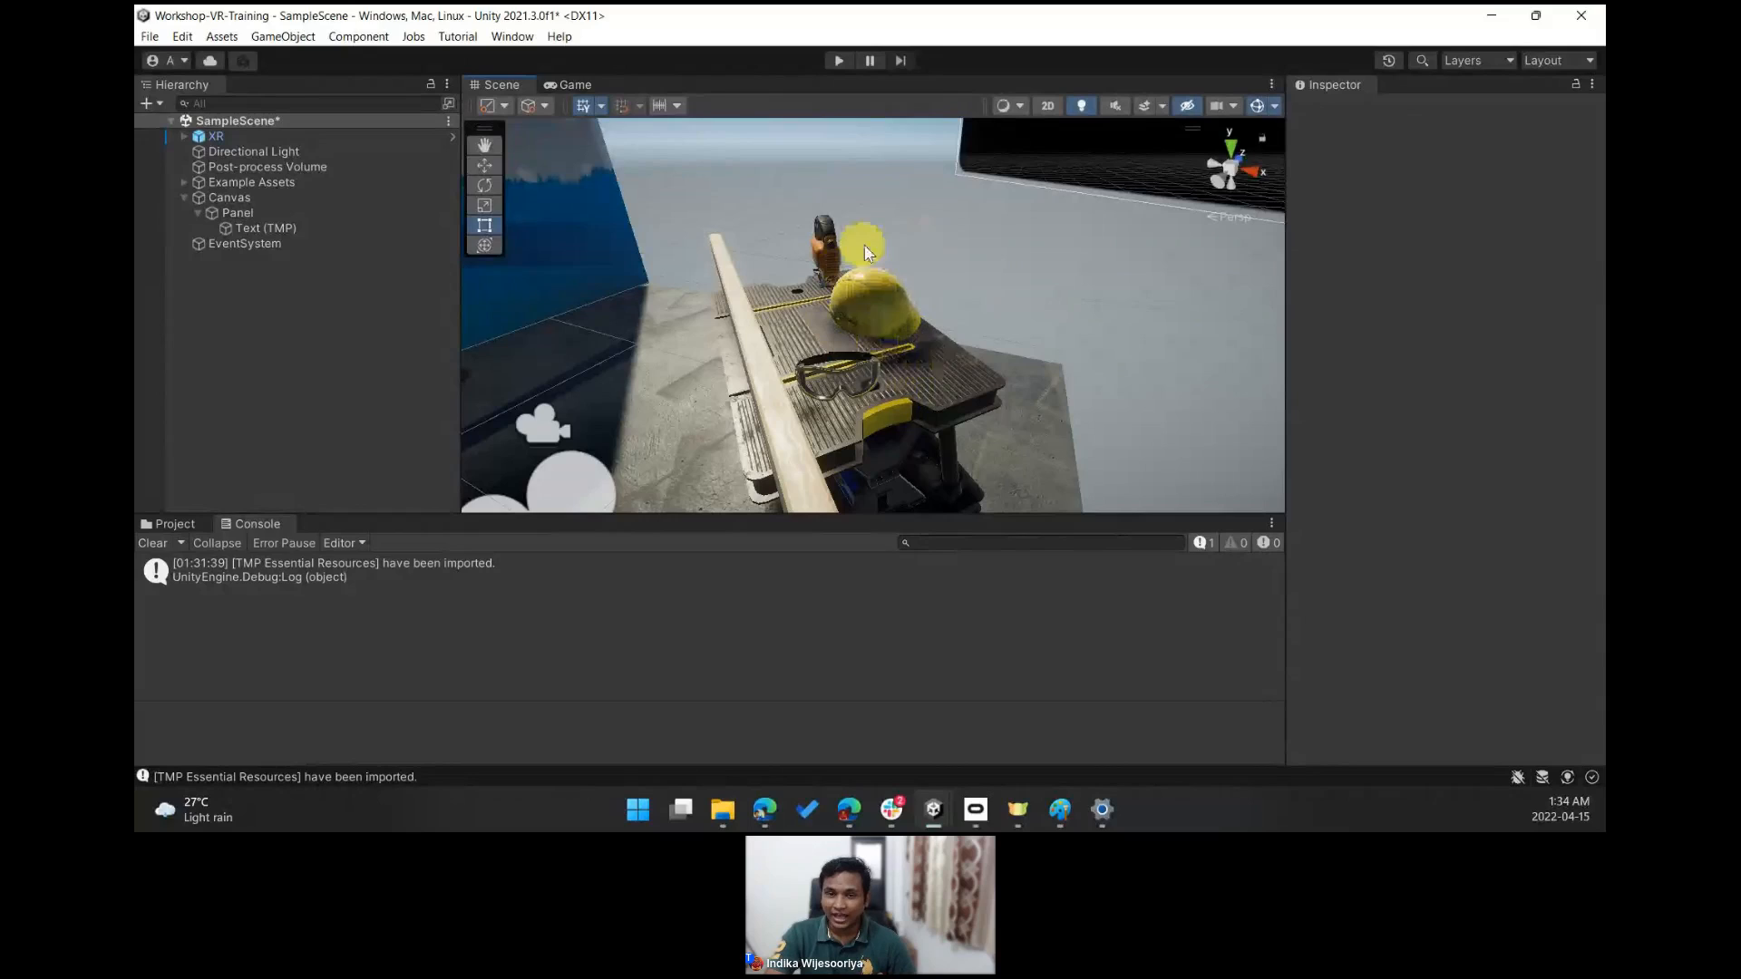
# - Select the Safety Hat on the workbench and add an XR Grab Interactable component to it
pyautogui.click(869, 300)
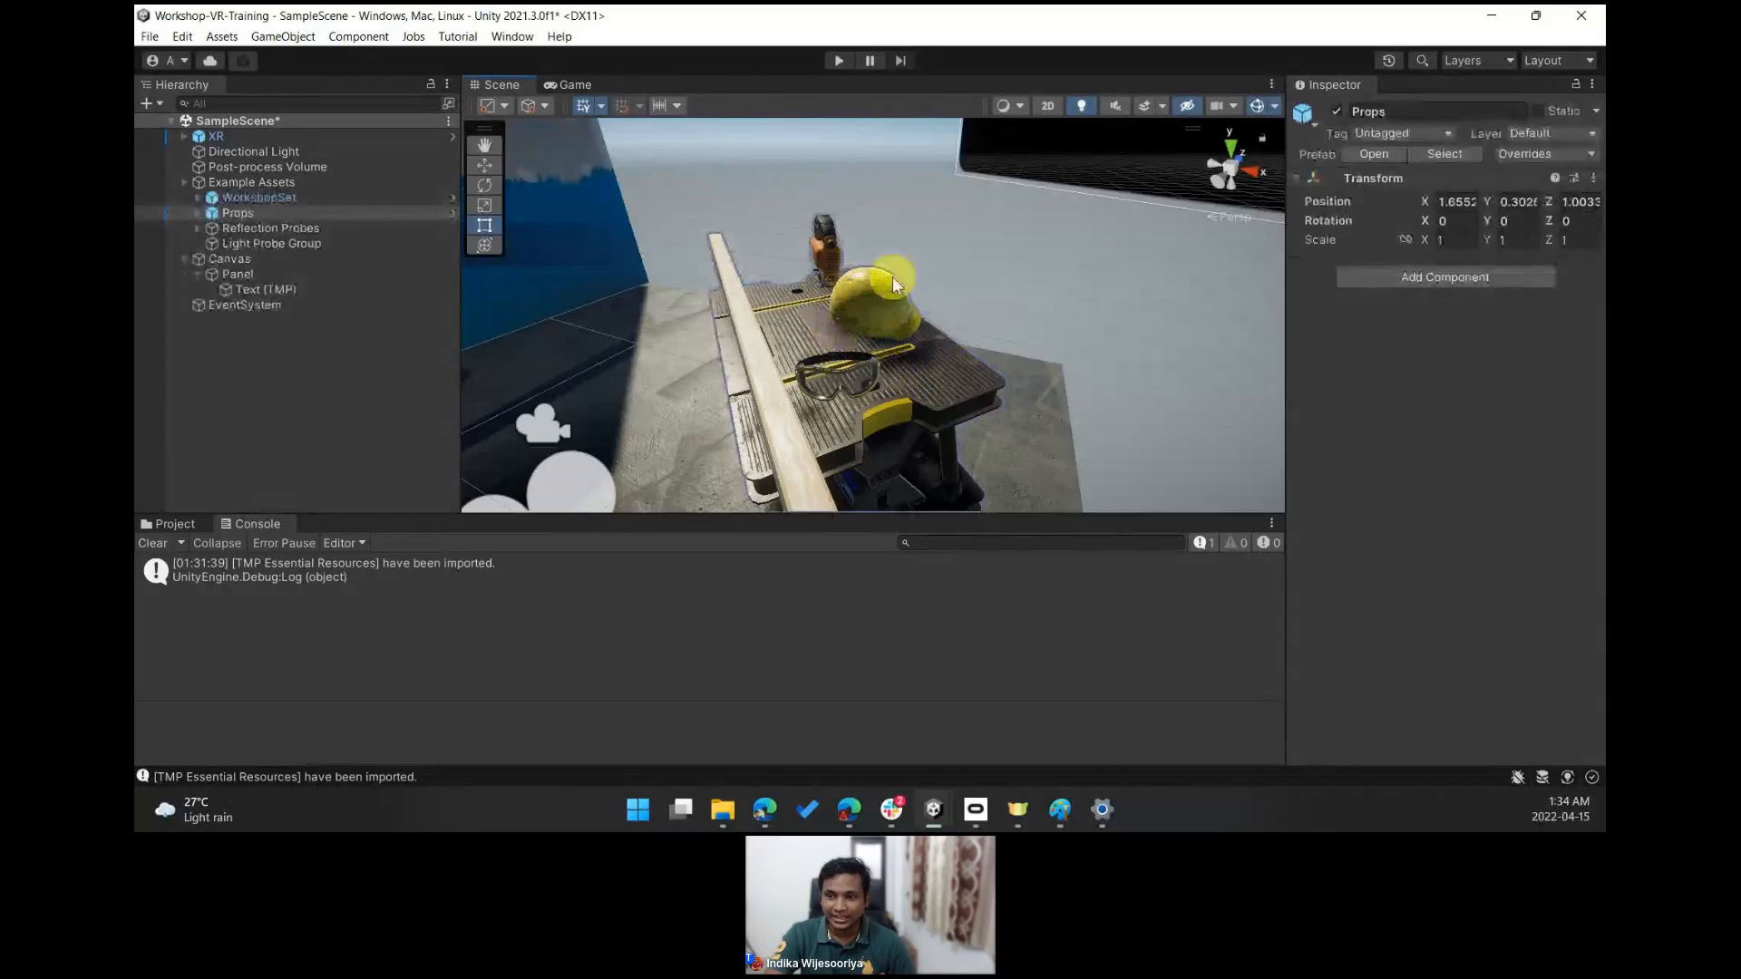
pyautogui.click(868, 319)
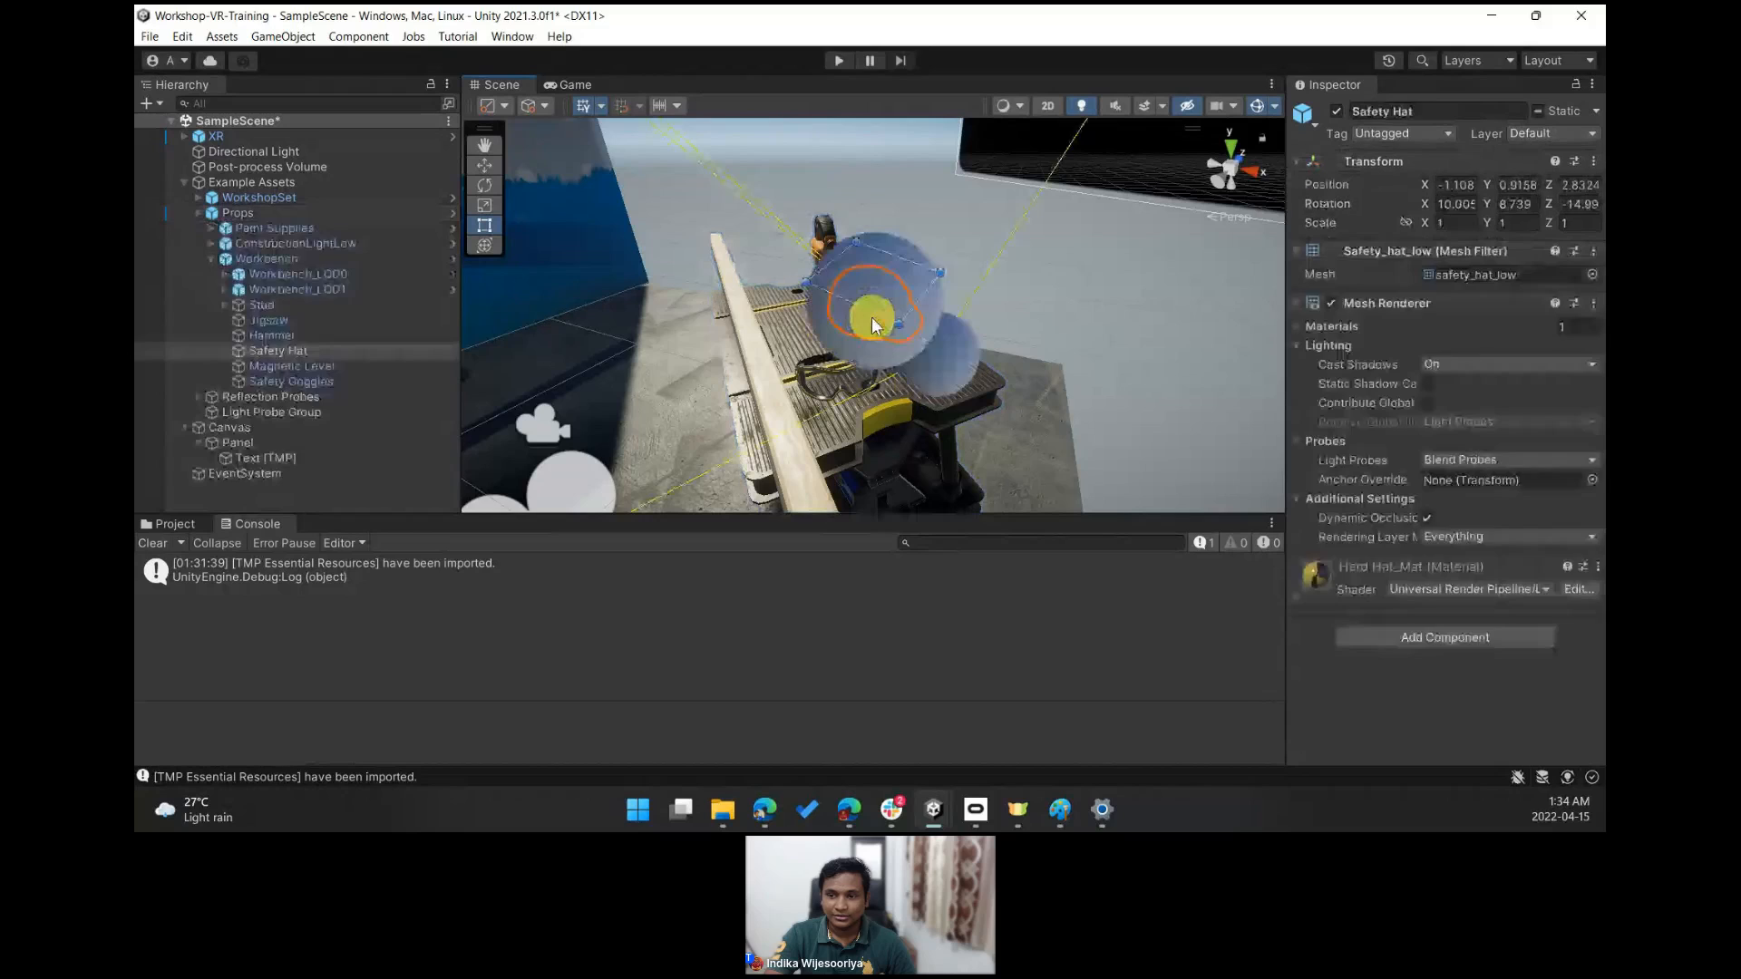
pyautogui.click(863, 305)
pyautogui.click(863, 304)
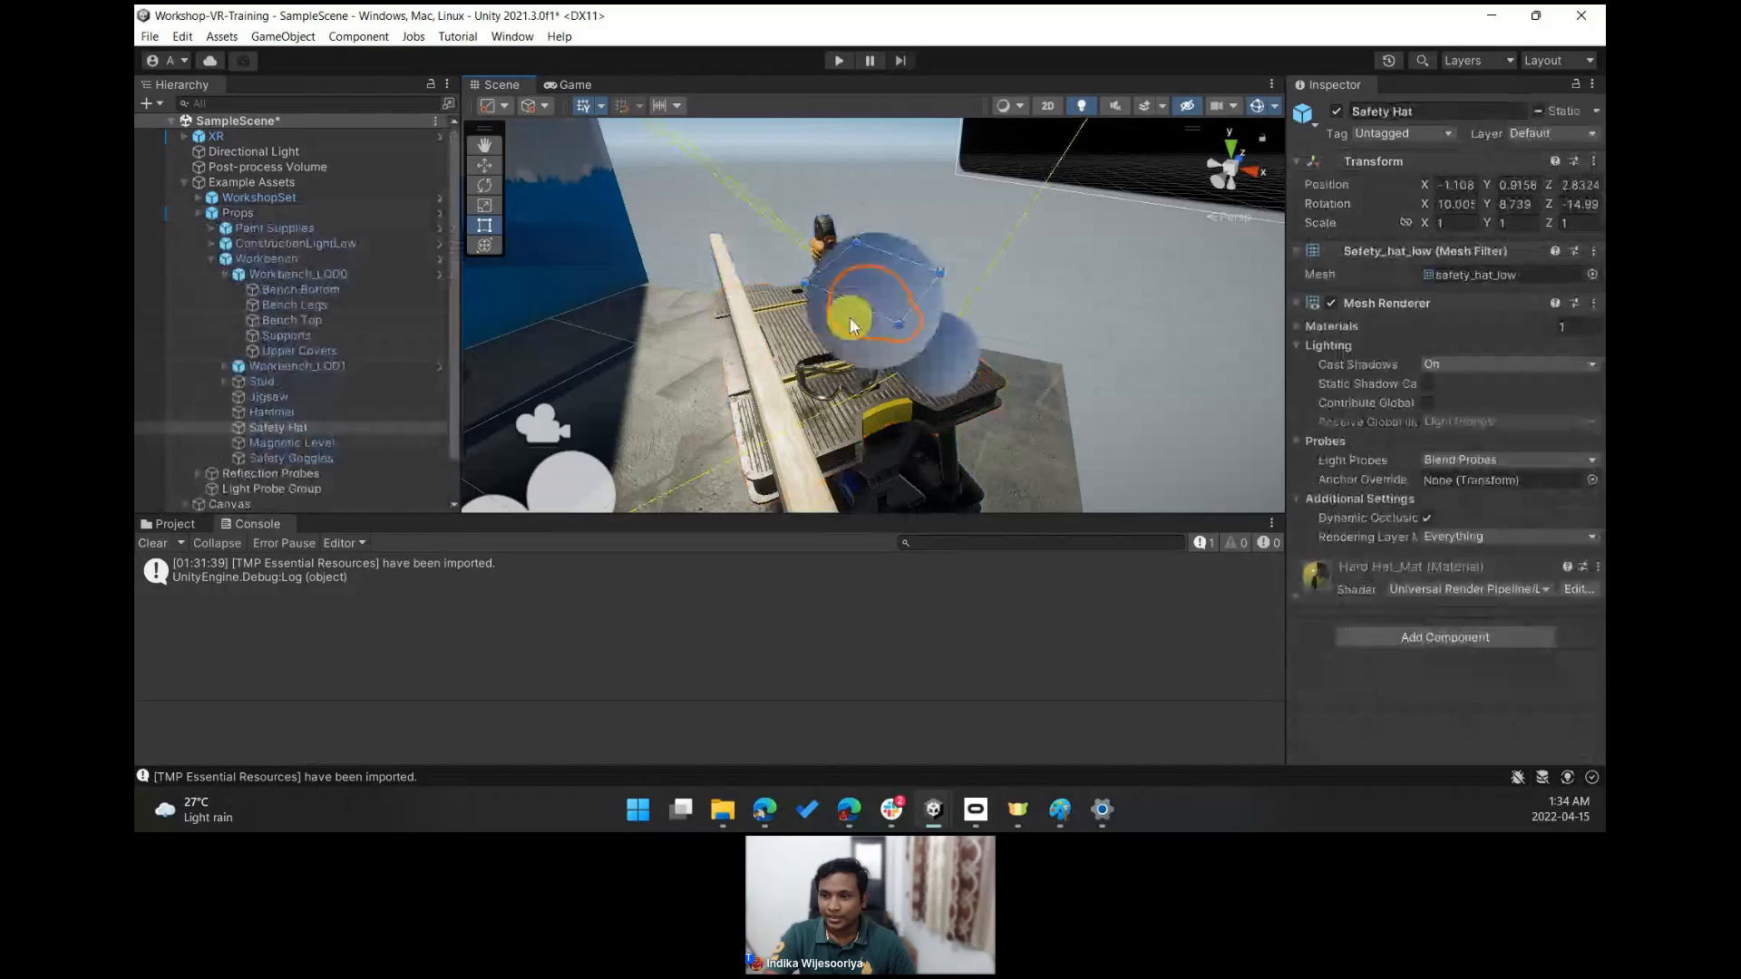
pyautogui.keyDown('alt'); pyautogui.moveTo(864, 305); pyautogui.dragTo(937, 258); pyautogui.keyUp('alt')
pyautogui.moveTo(936, 256); pyautogui.dragTo(930, 352, button='right')
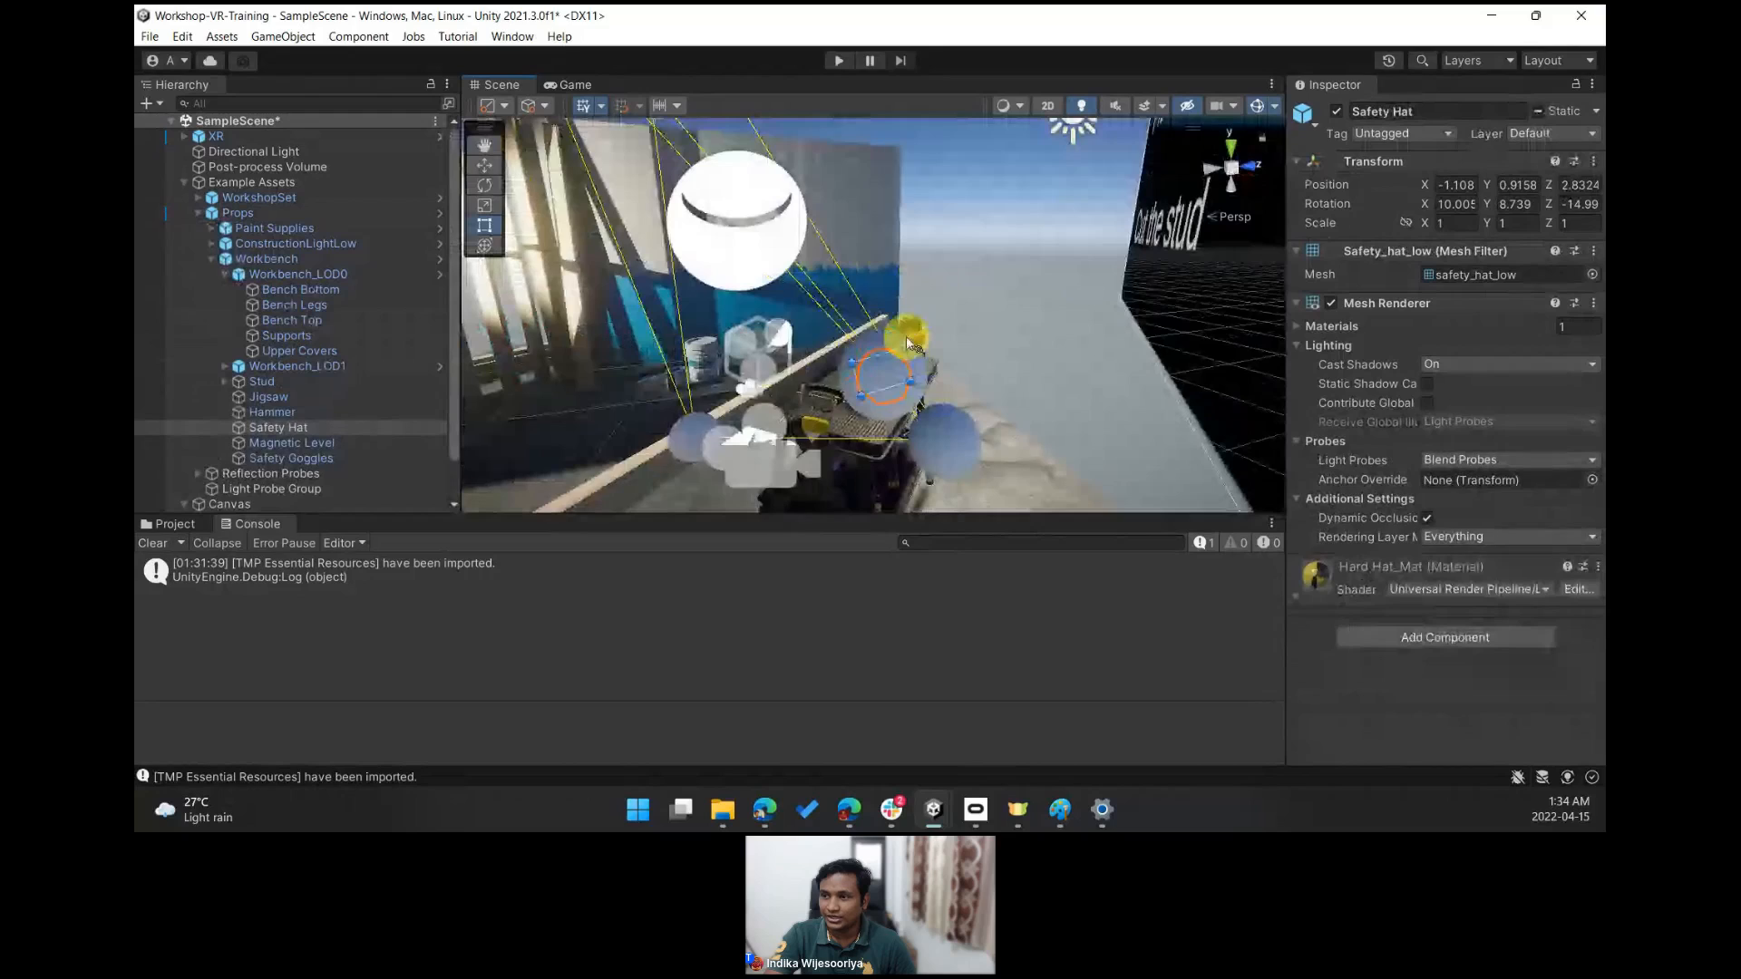
pyautogui.click(1248, 112)
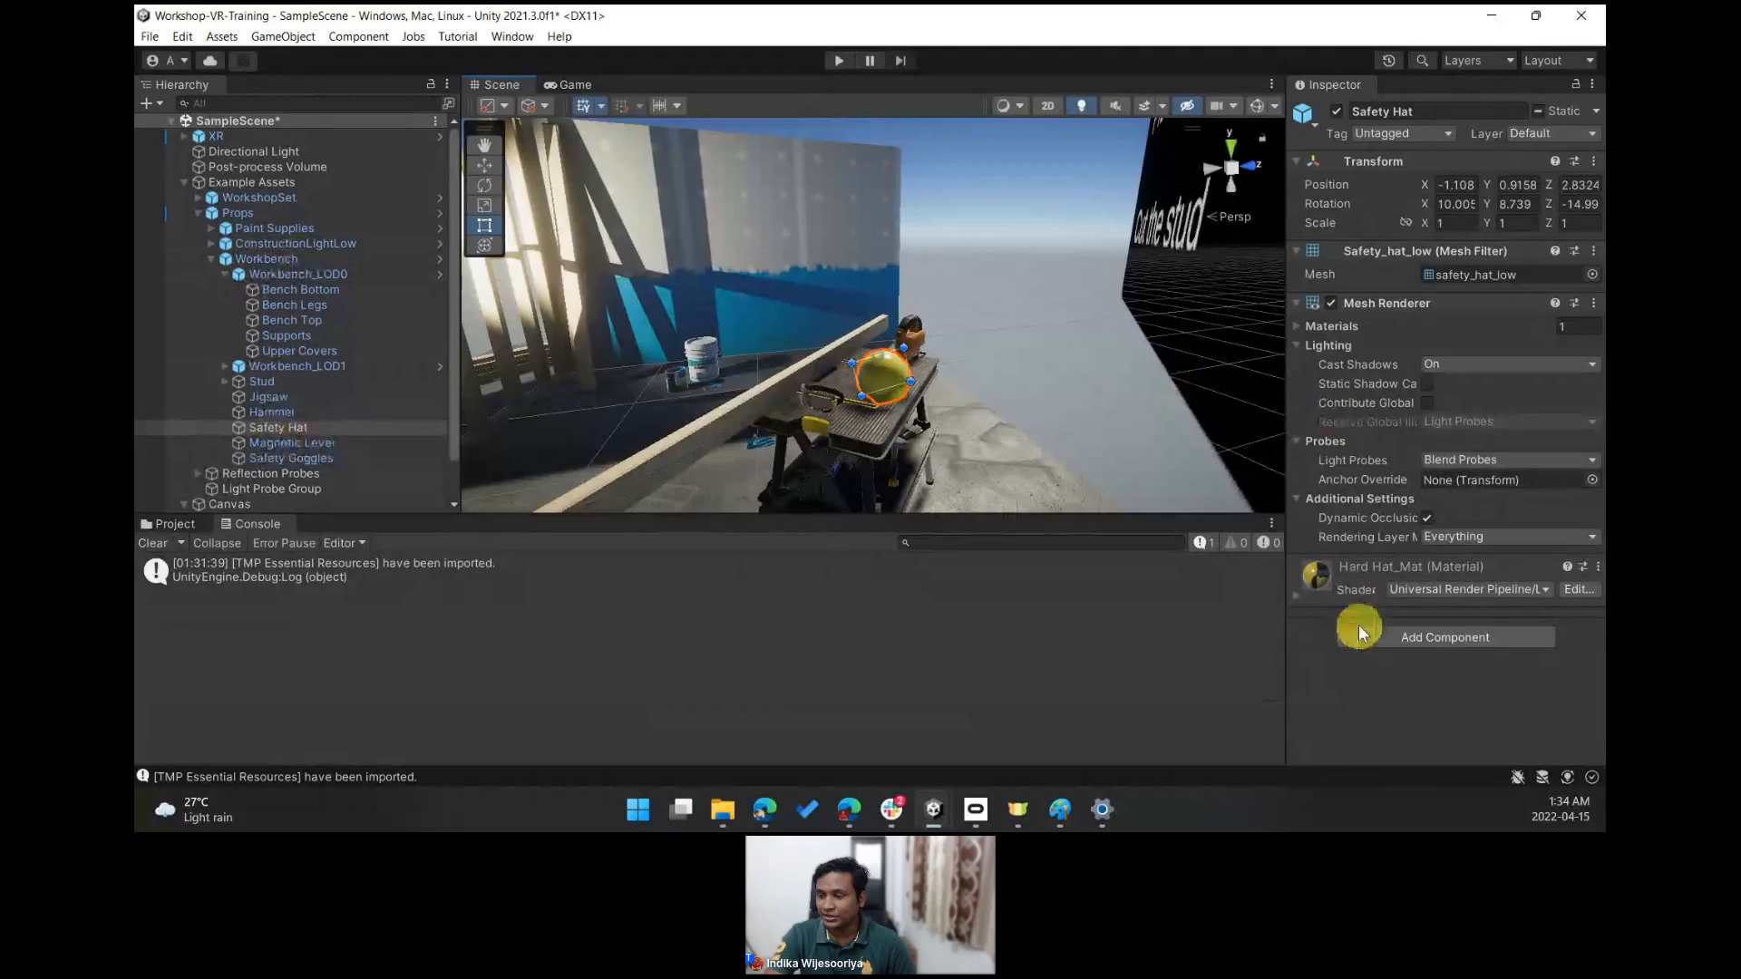
pyautogui.click(1451, 637)
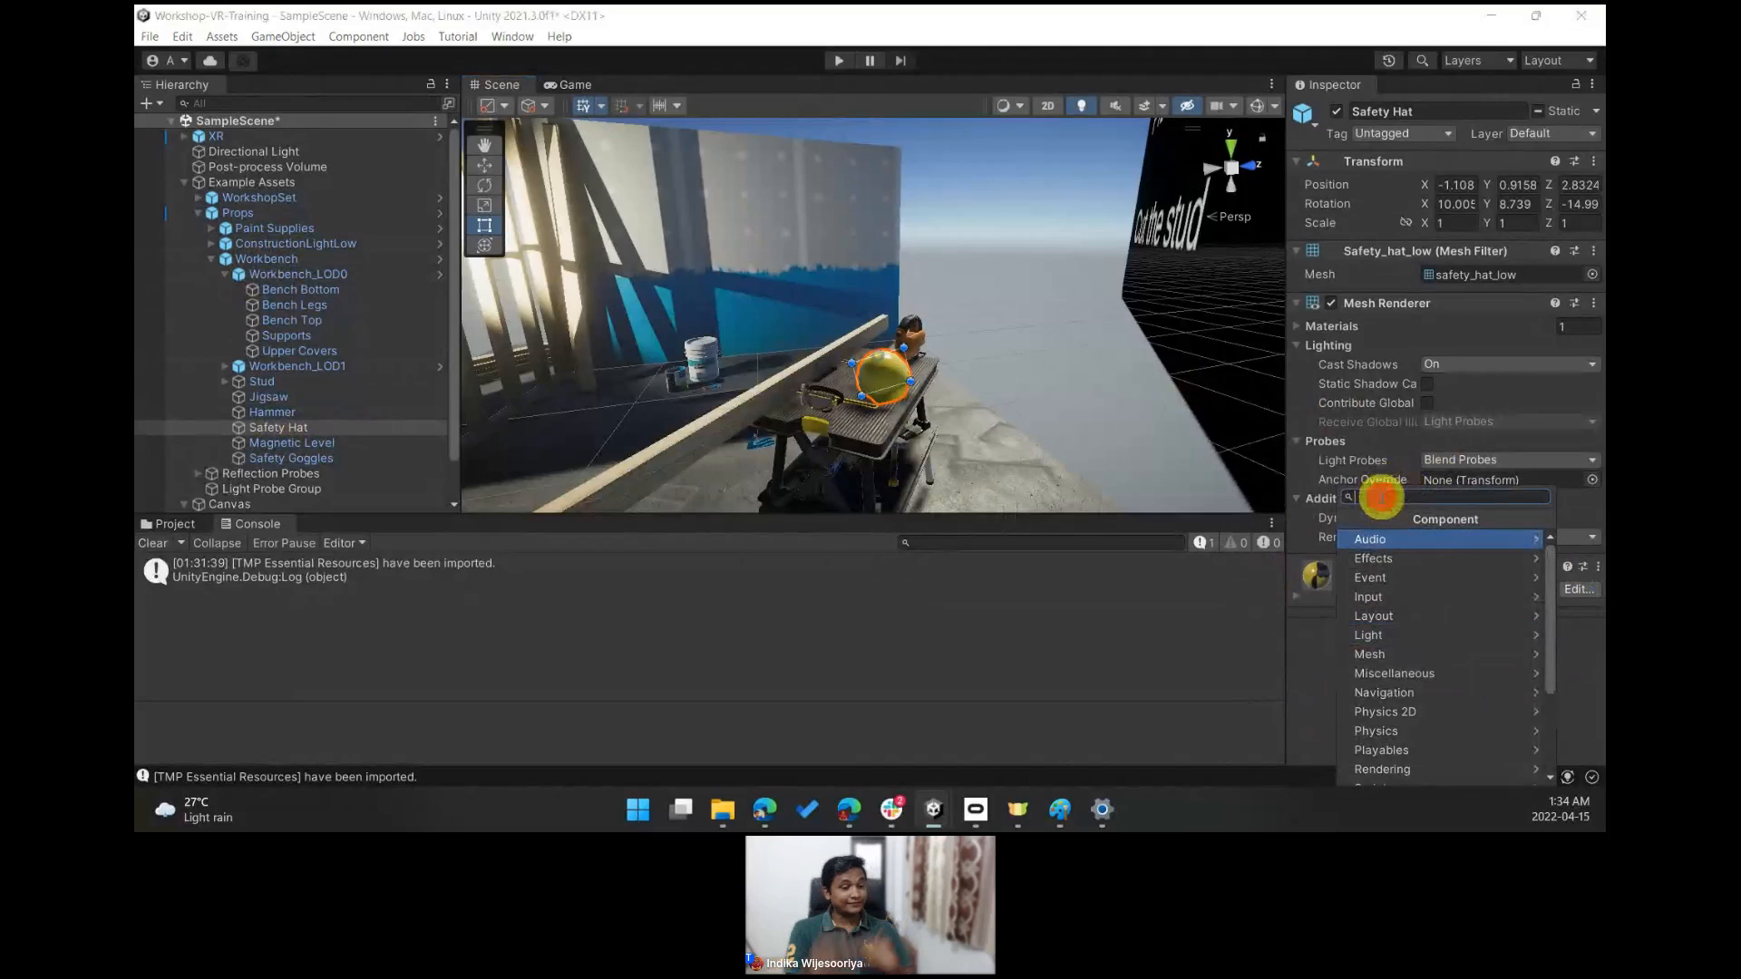
pyautogui.write('interac')
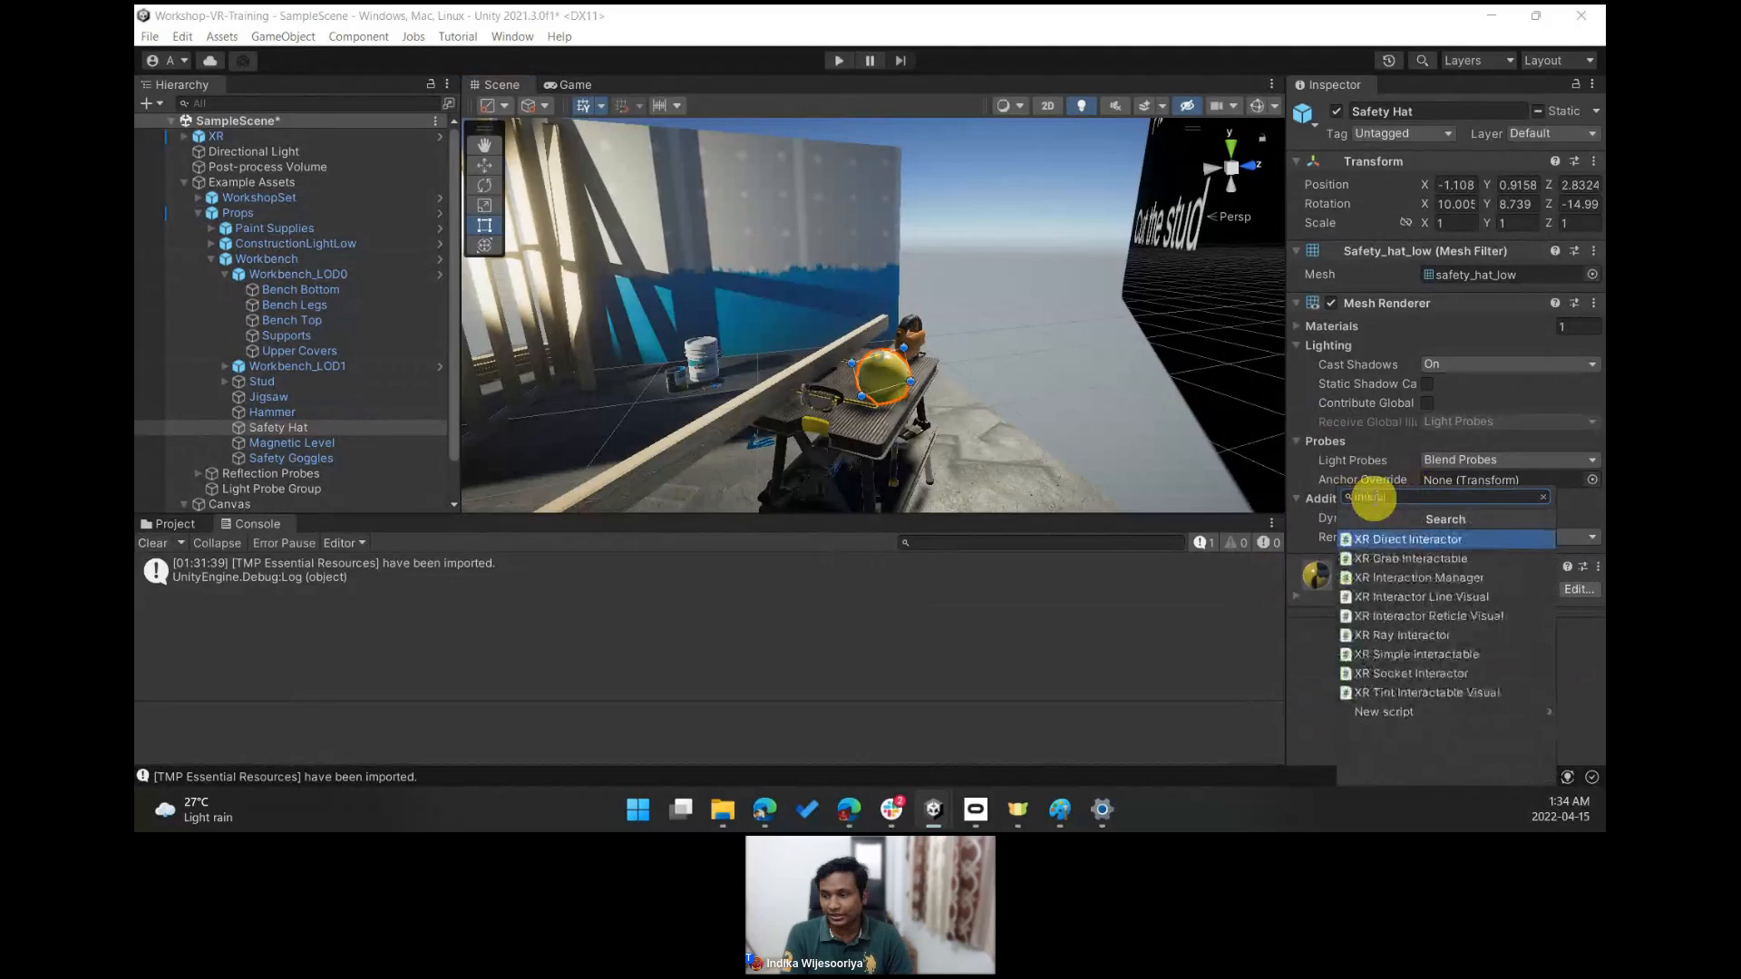
pyautogui.write('table')
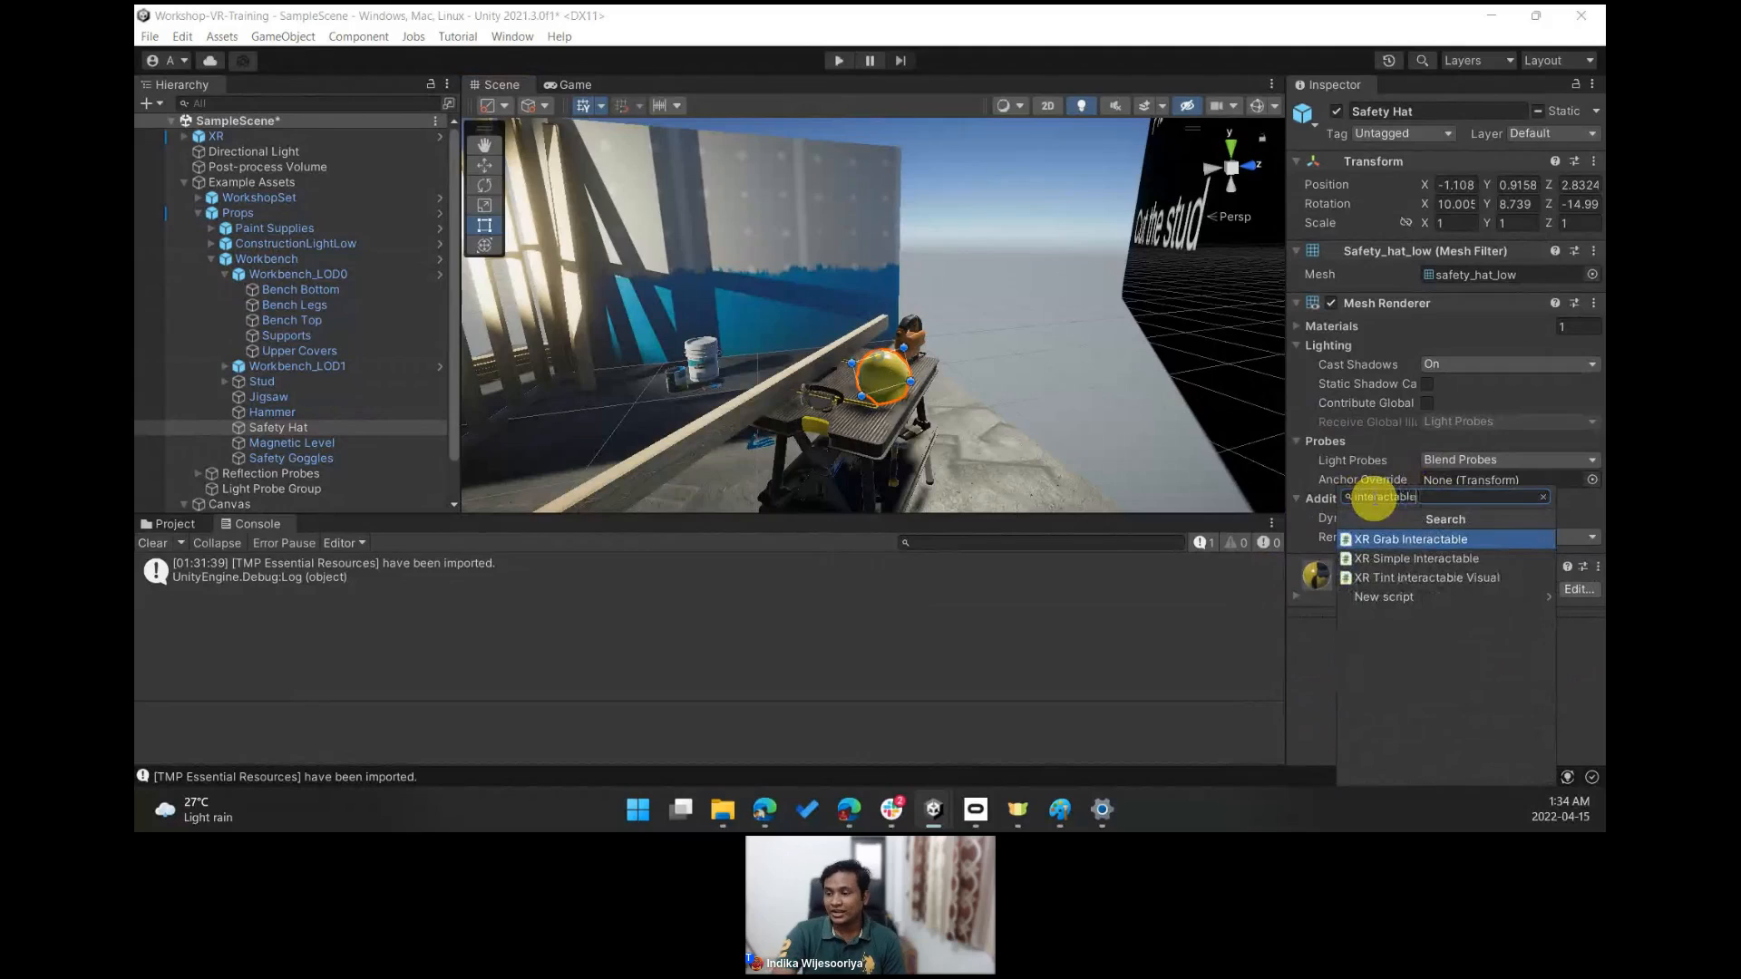
pyautogui.click(1490, 540)
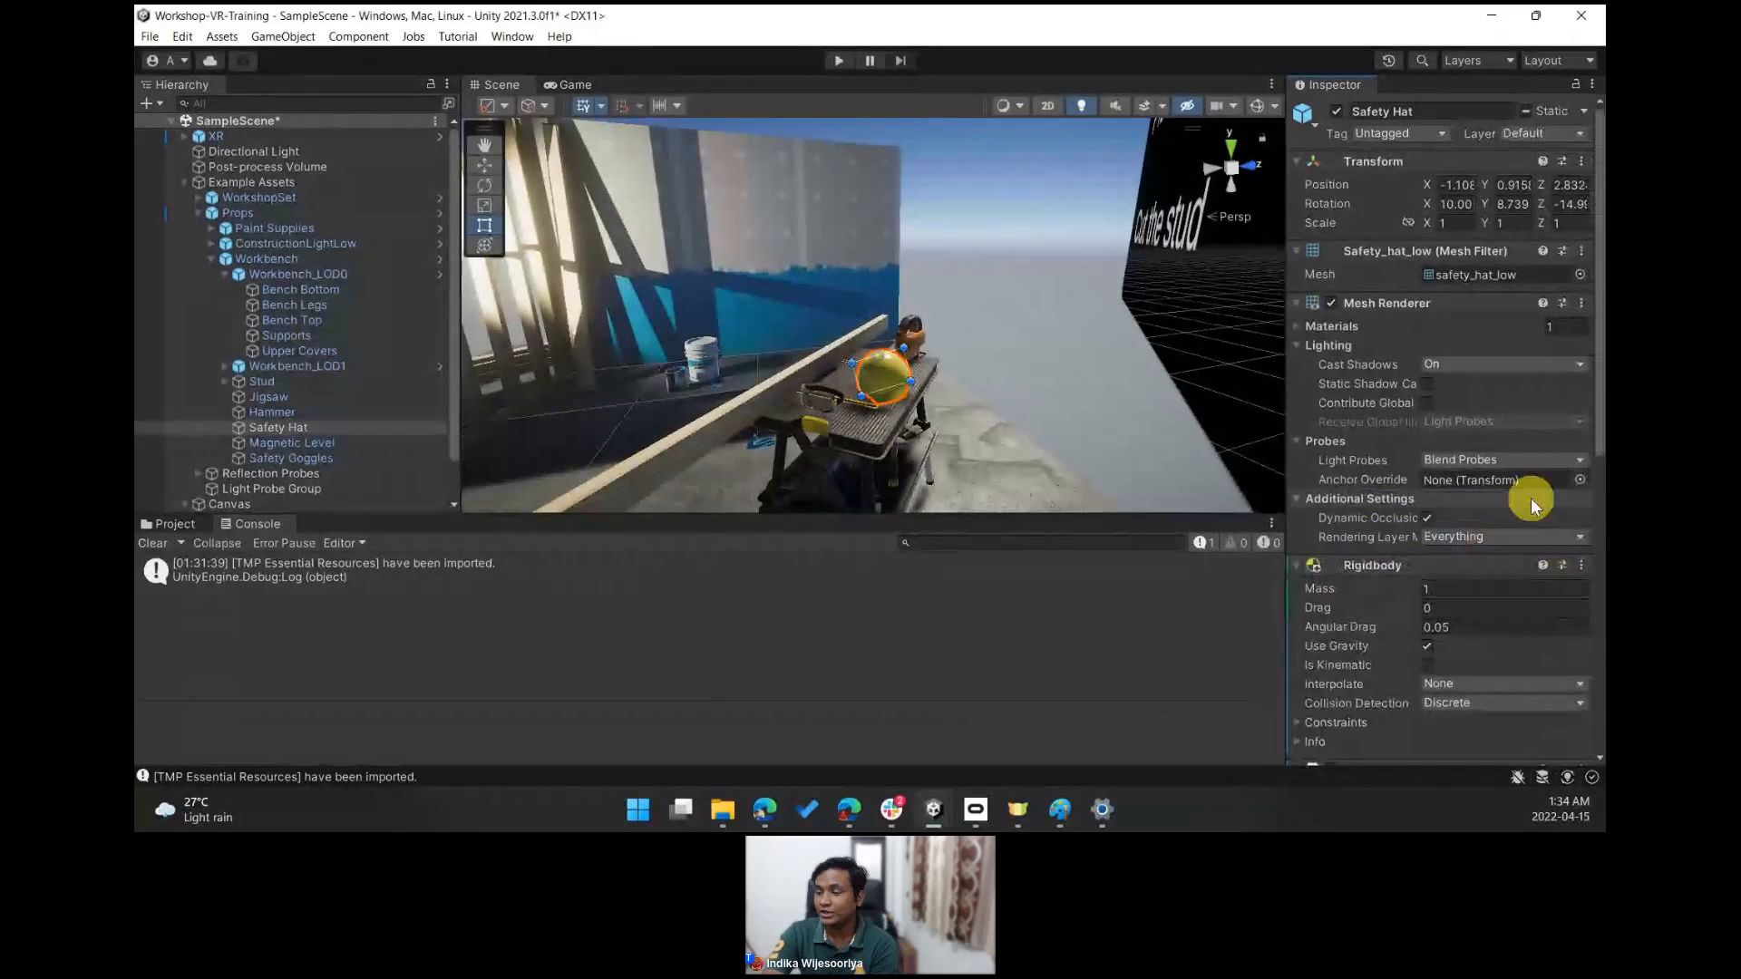
# - Review the hat's new Rigidbody and grab components, then briefly run Play mode to test it and stop
pyautogui.moveTo(1599, 398); pyautogui.dragTo(1397, 468)
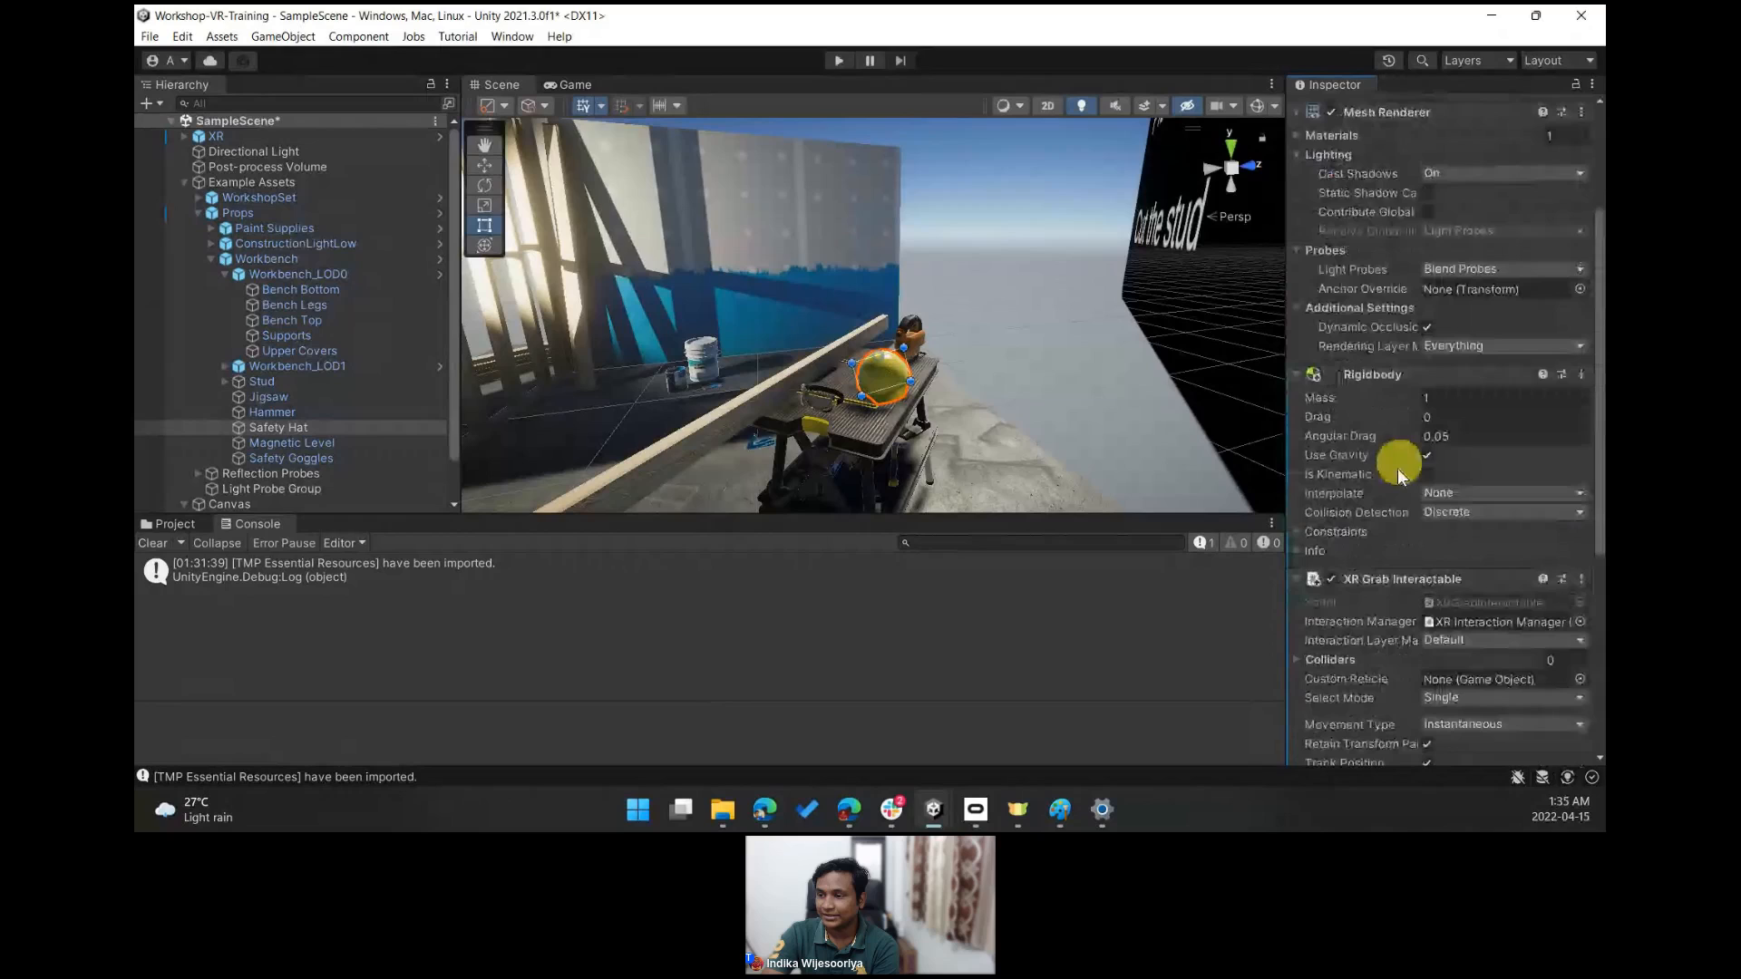
pyautogui.click(1295, 372)
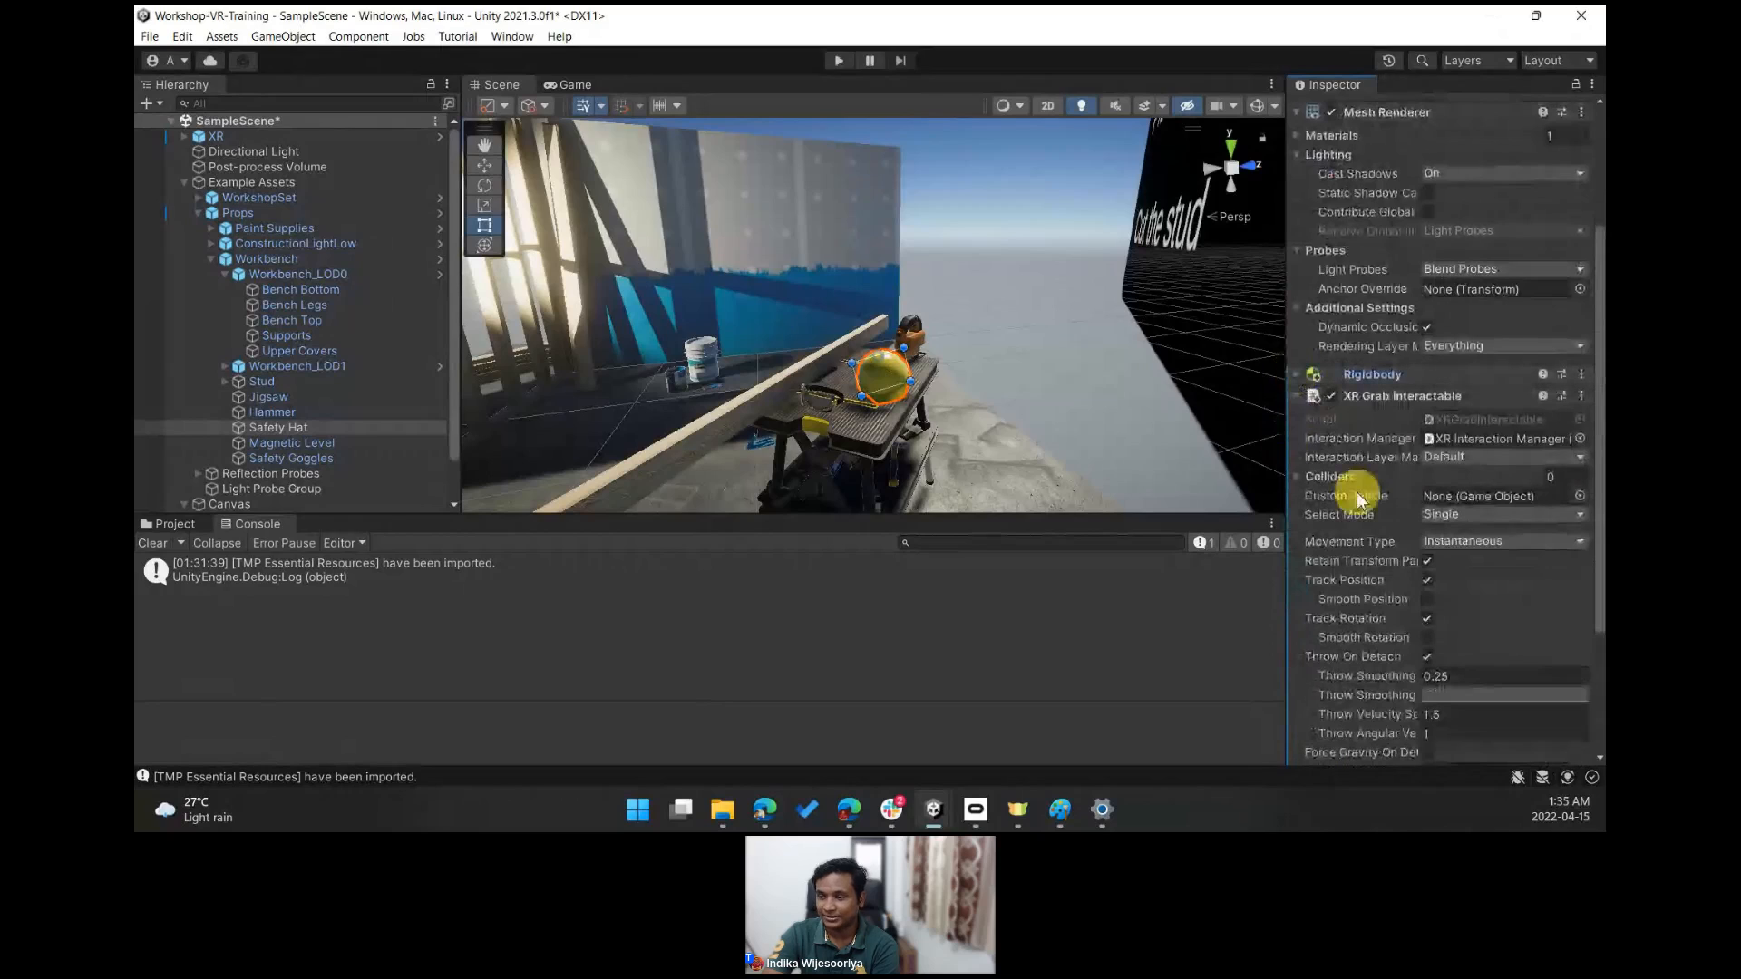
pyautogui.click(1297, 397)
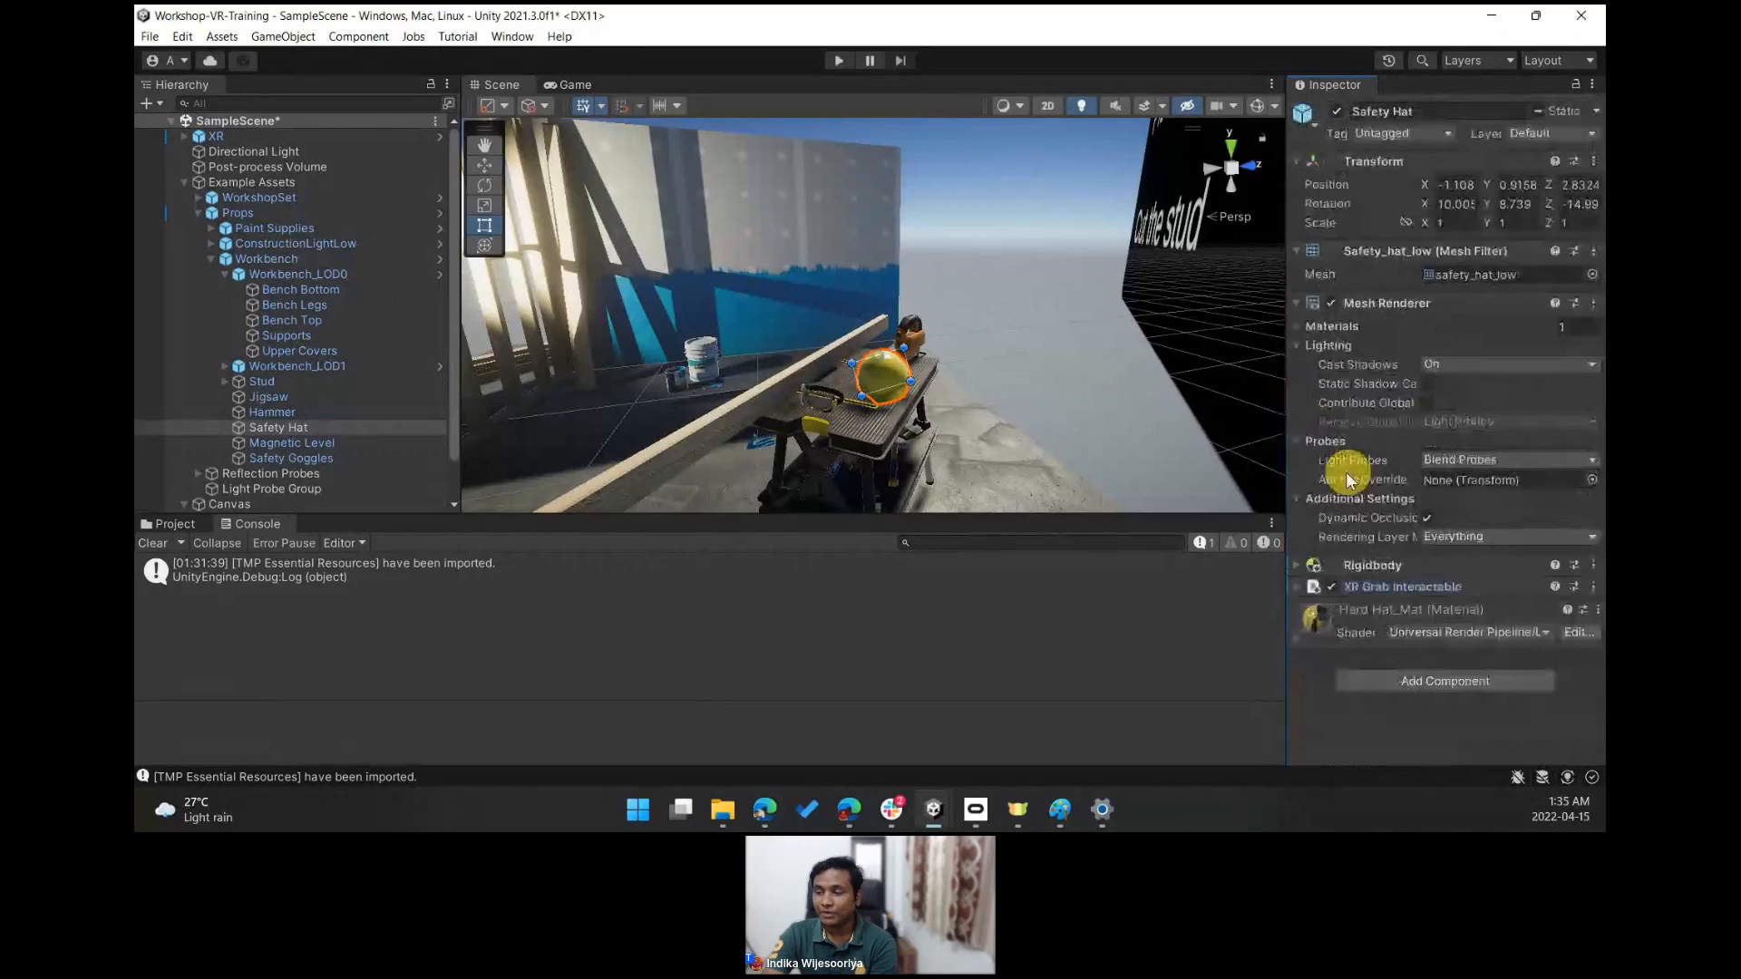
pyautogui.click(1295, 565)
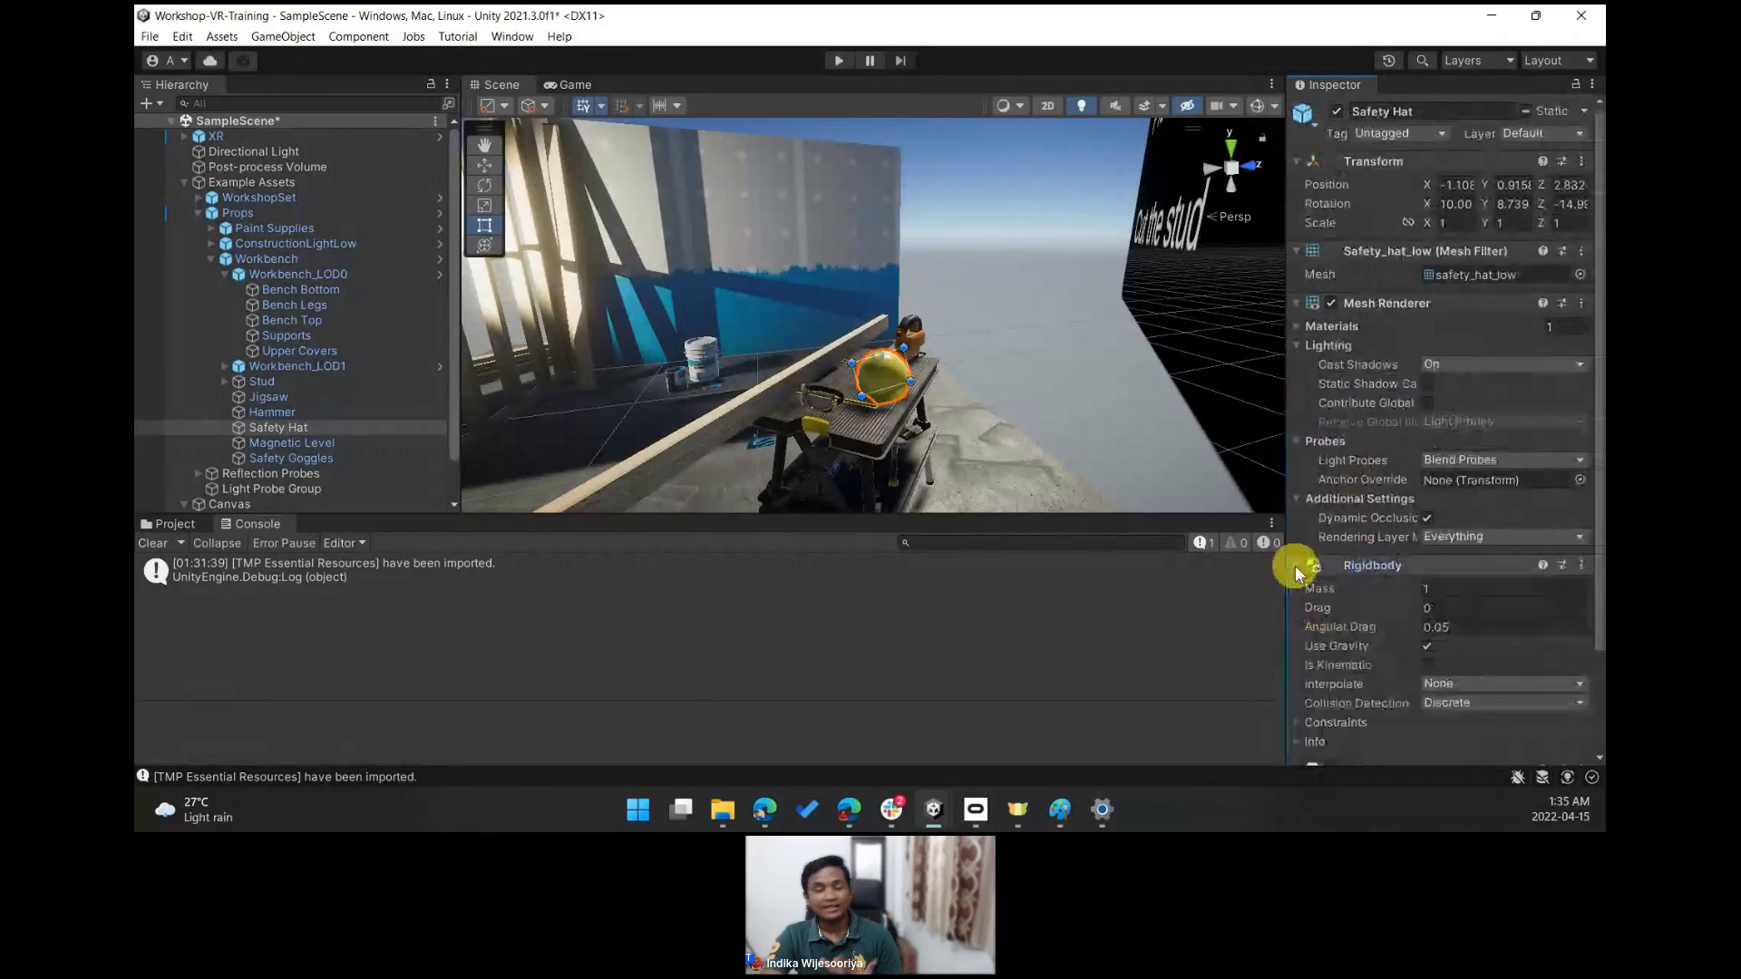
pyautogui.scroll(-2, 1460, 591)
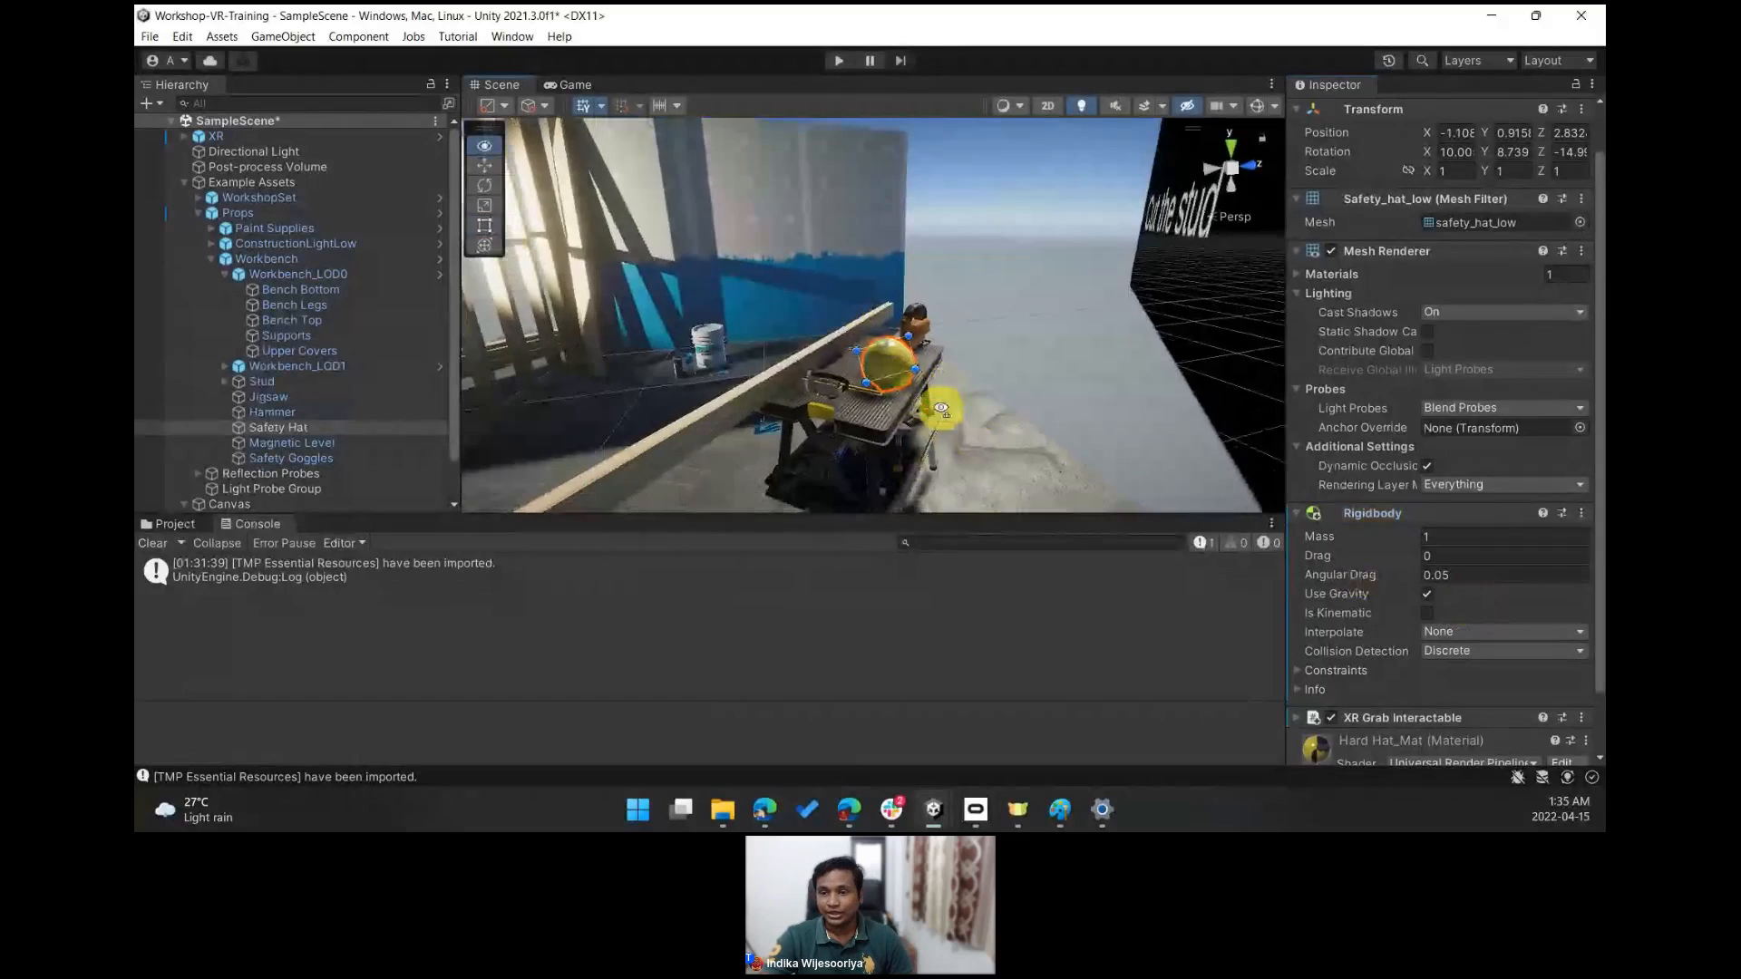
pyautogui.click(839, 60)
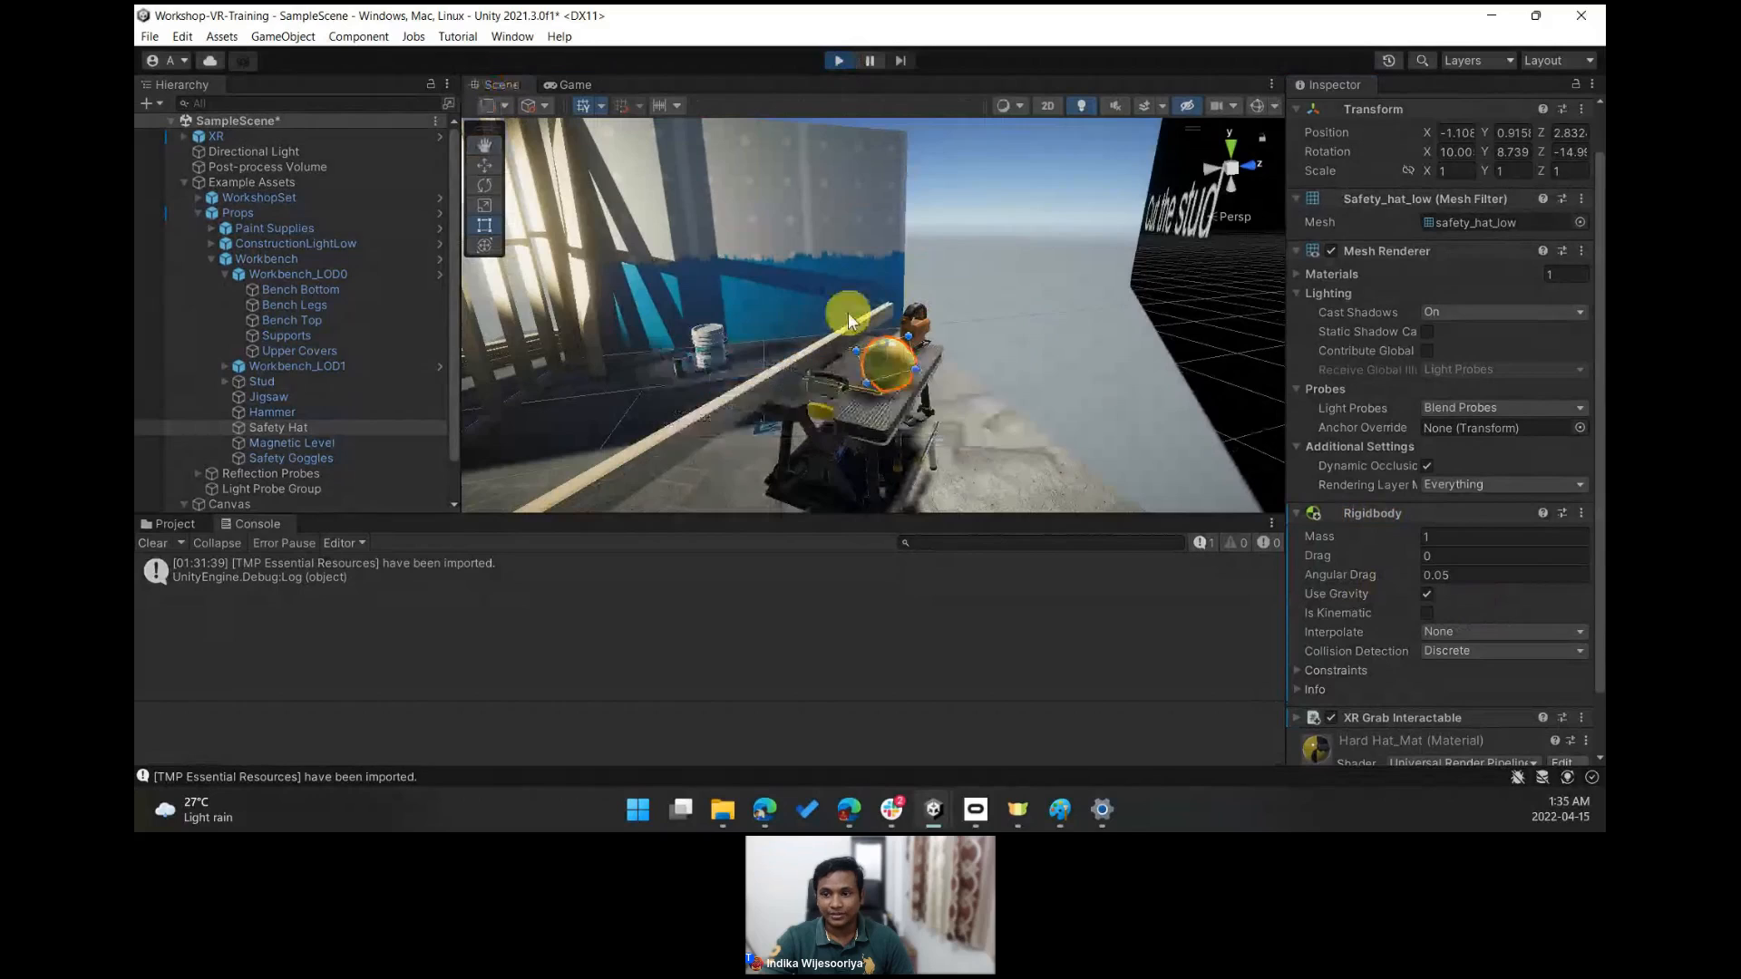
pyautogui.click(510, 86)
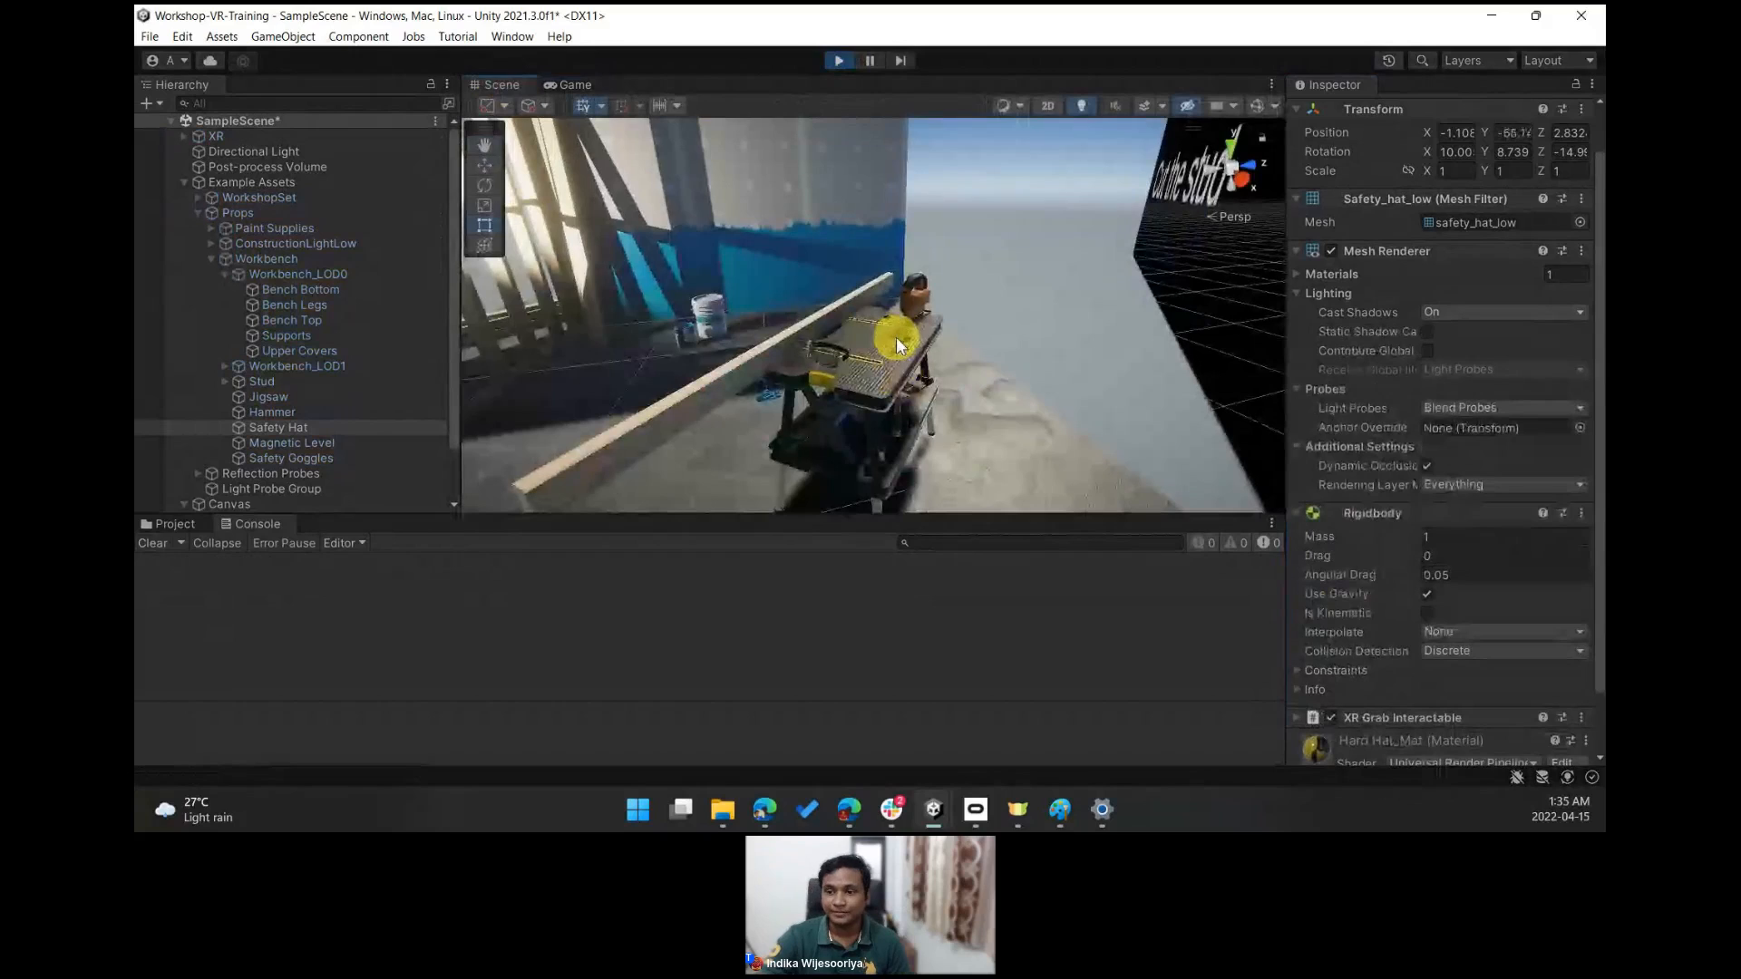
pyautogui.click(840, 60)
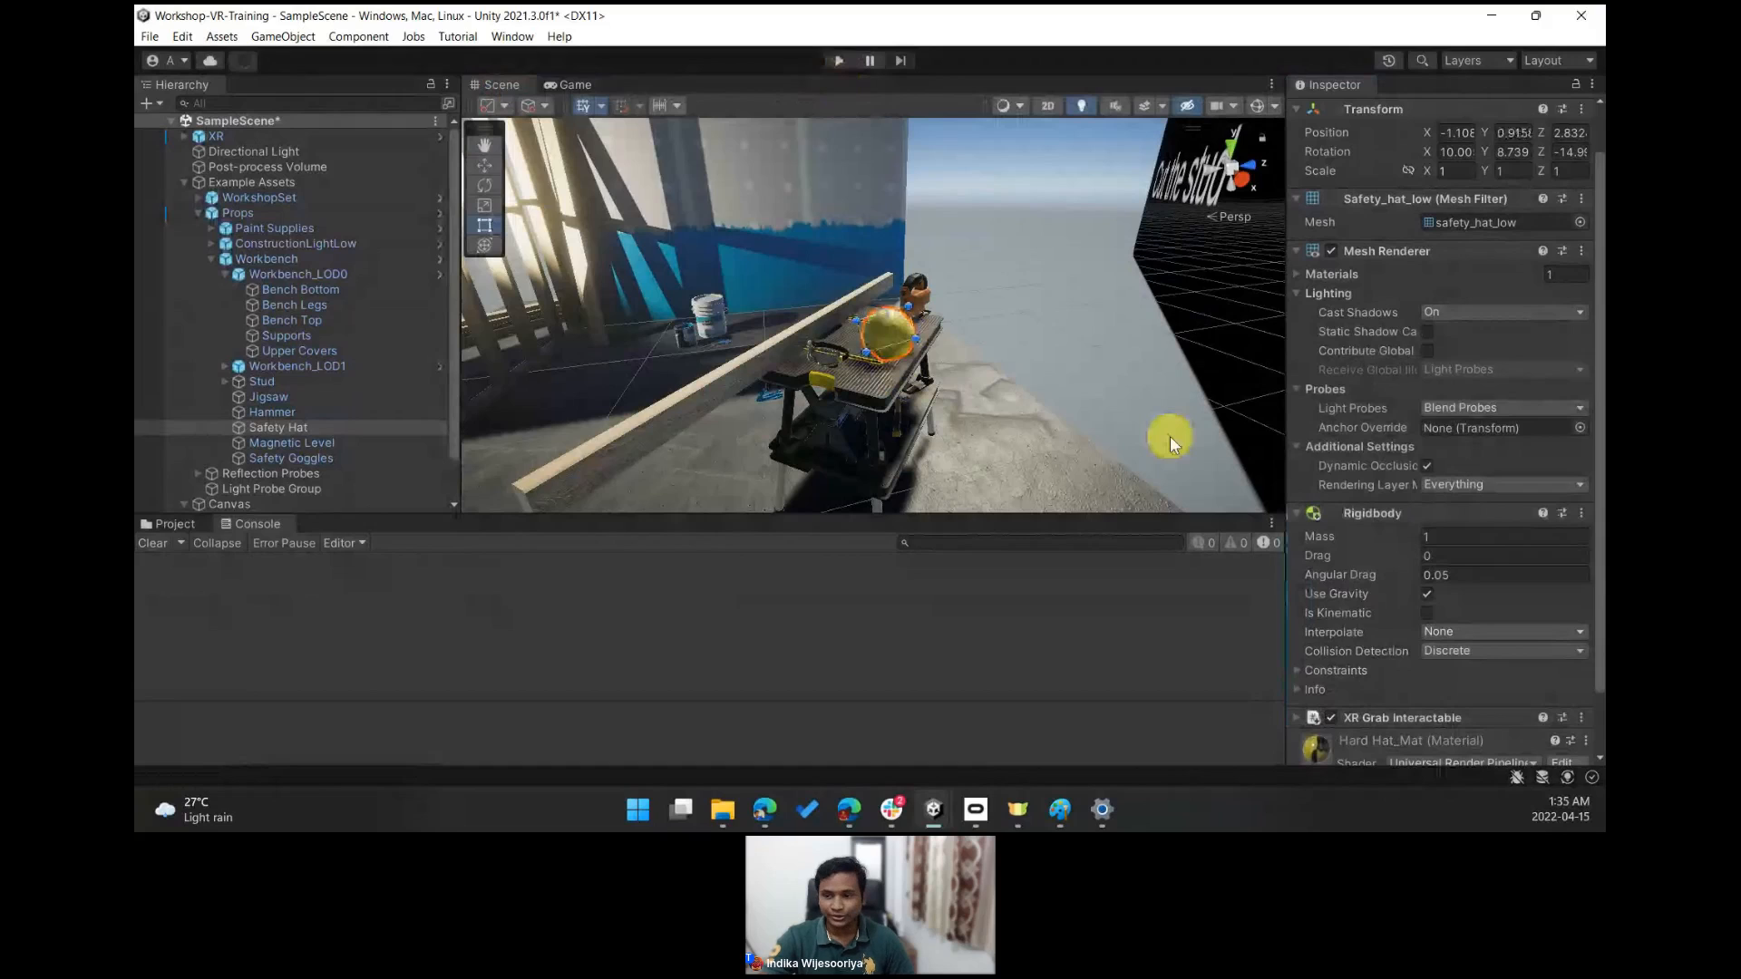
# - Select the workbench's Bench Top and add a Box Collider component to it
pyautogui.moveTo(1171, 435); pyautogui.dragTo(891, 361, button='right')
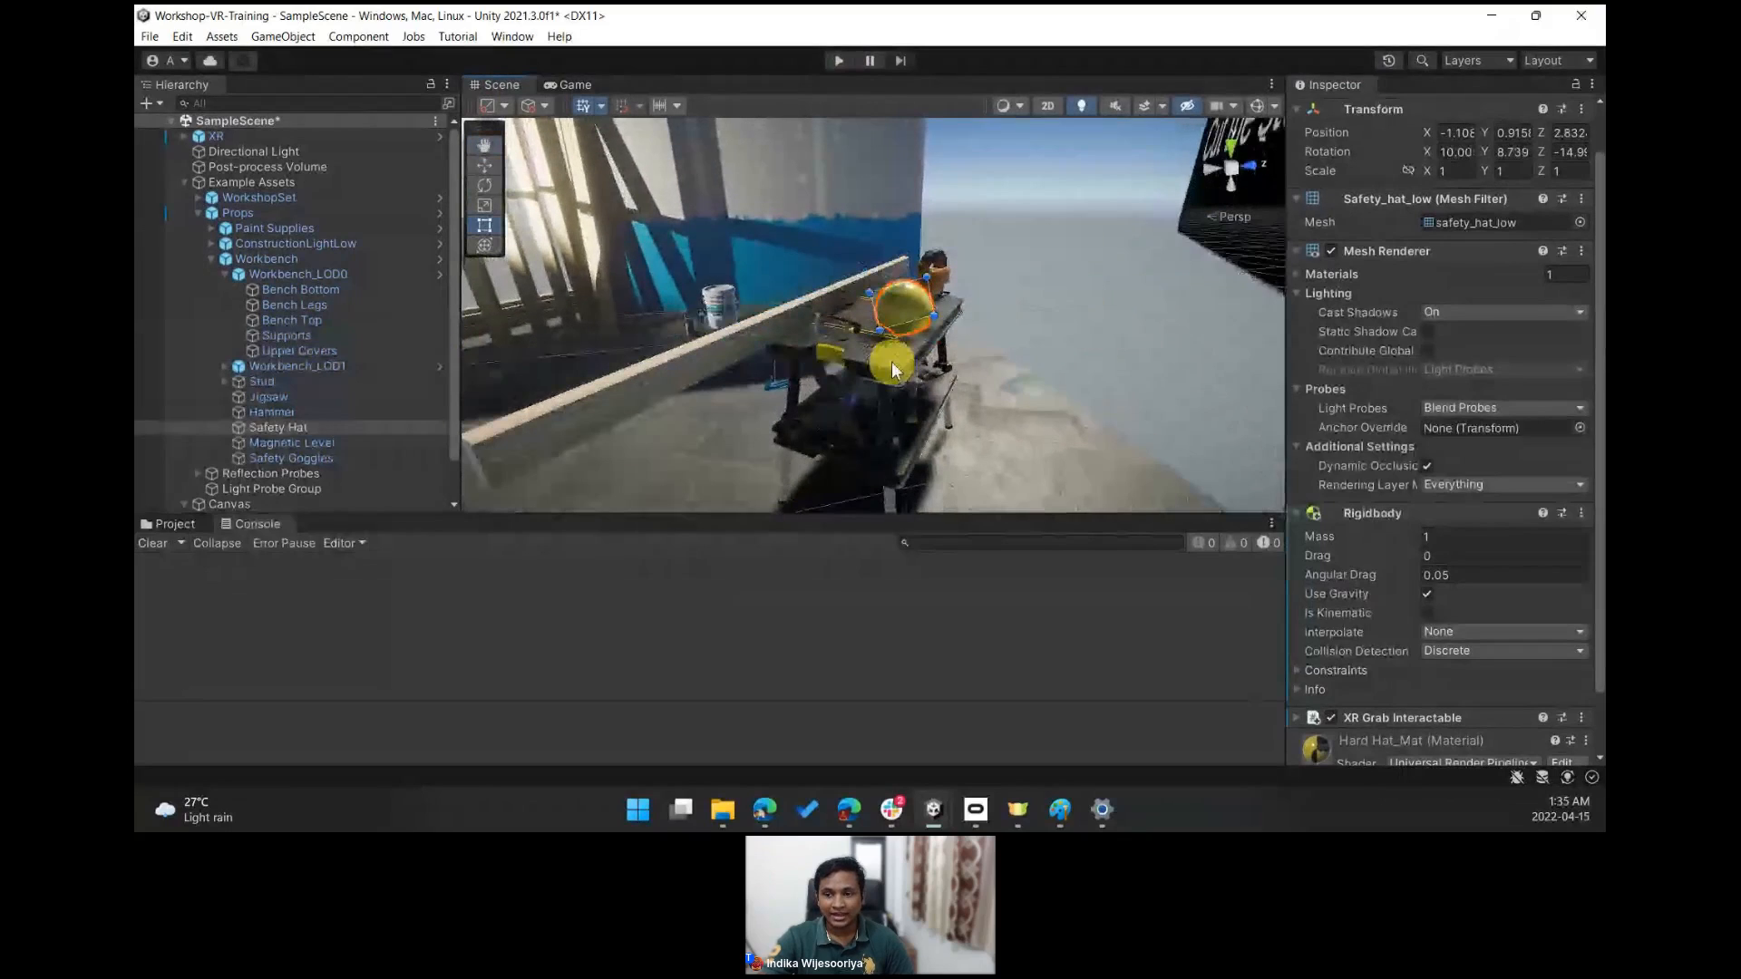
pyautogui.click(874, 283)
pyautogui.click(876, 353)
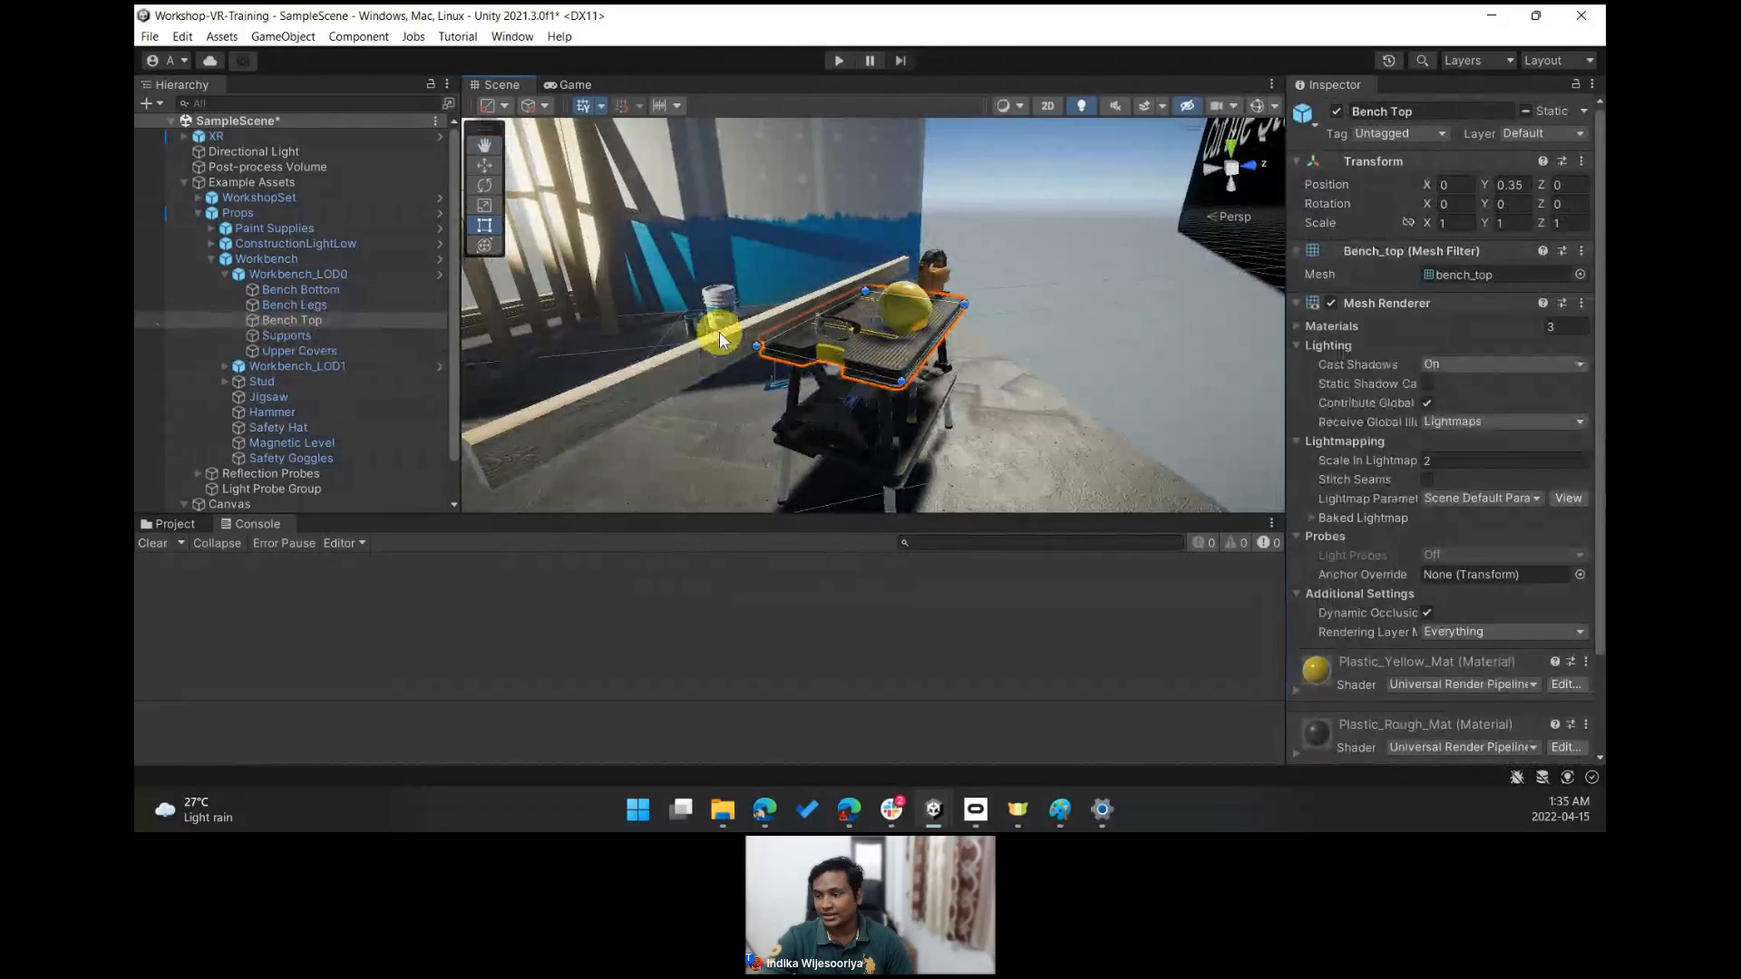
pyautogui.scroll(-3, 1583, 517)
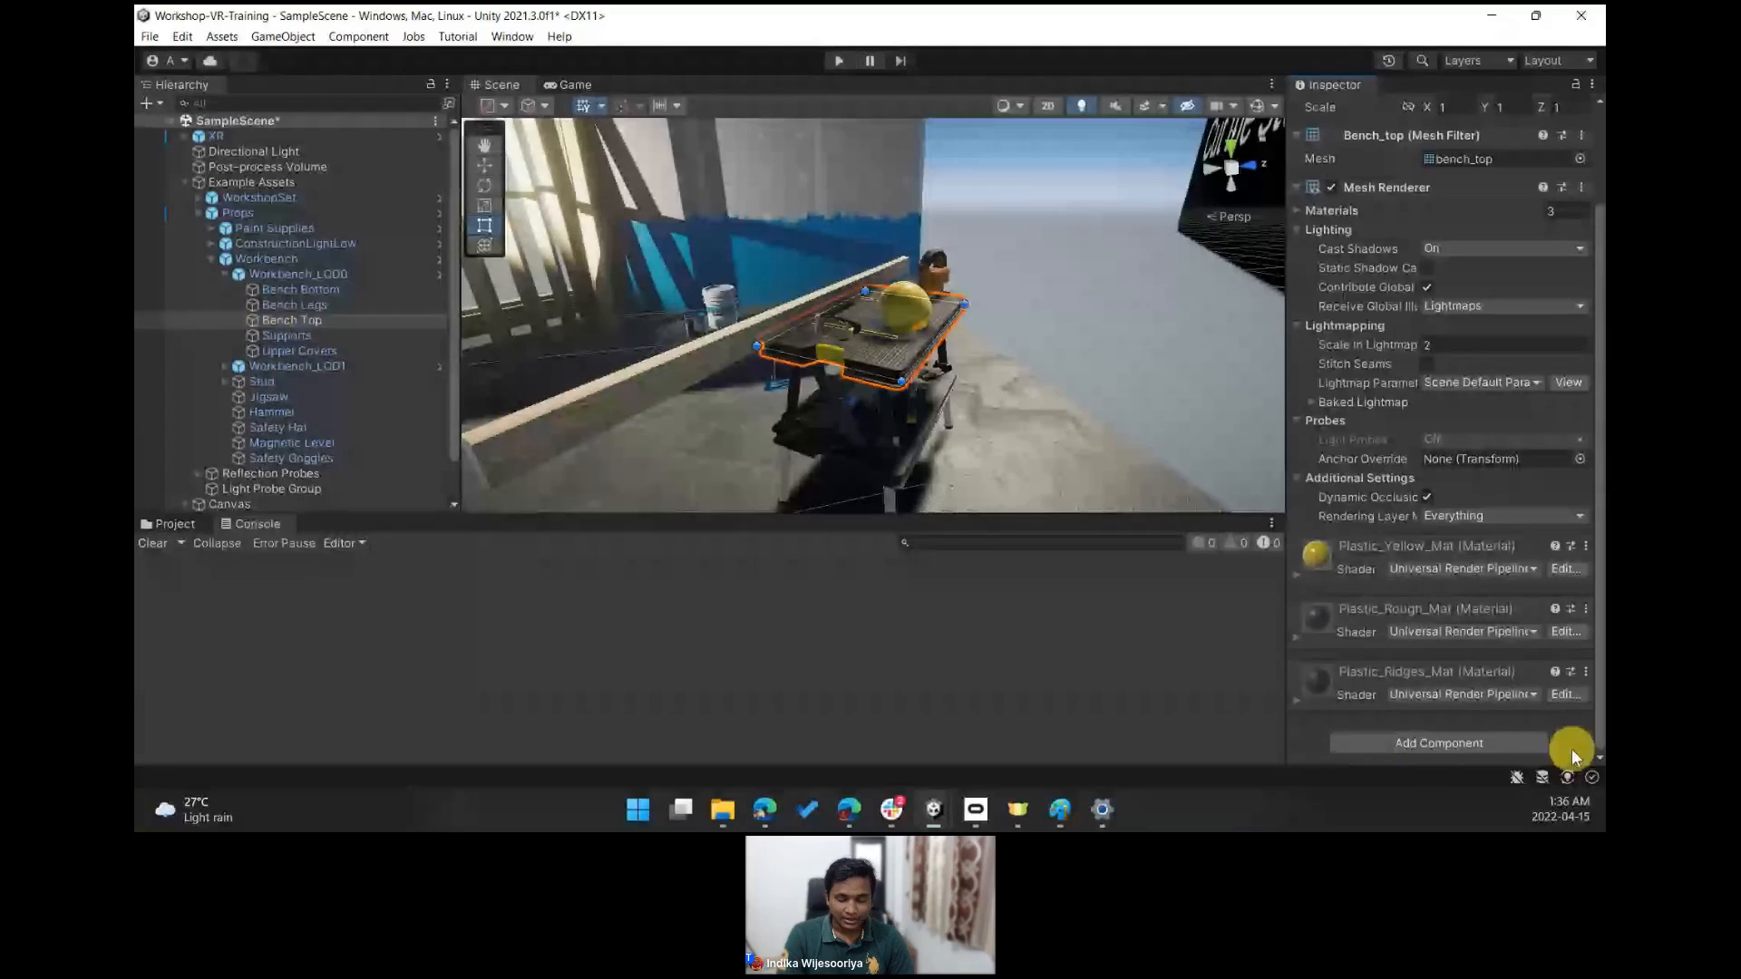
pyautogui.click(1432, 748)
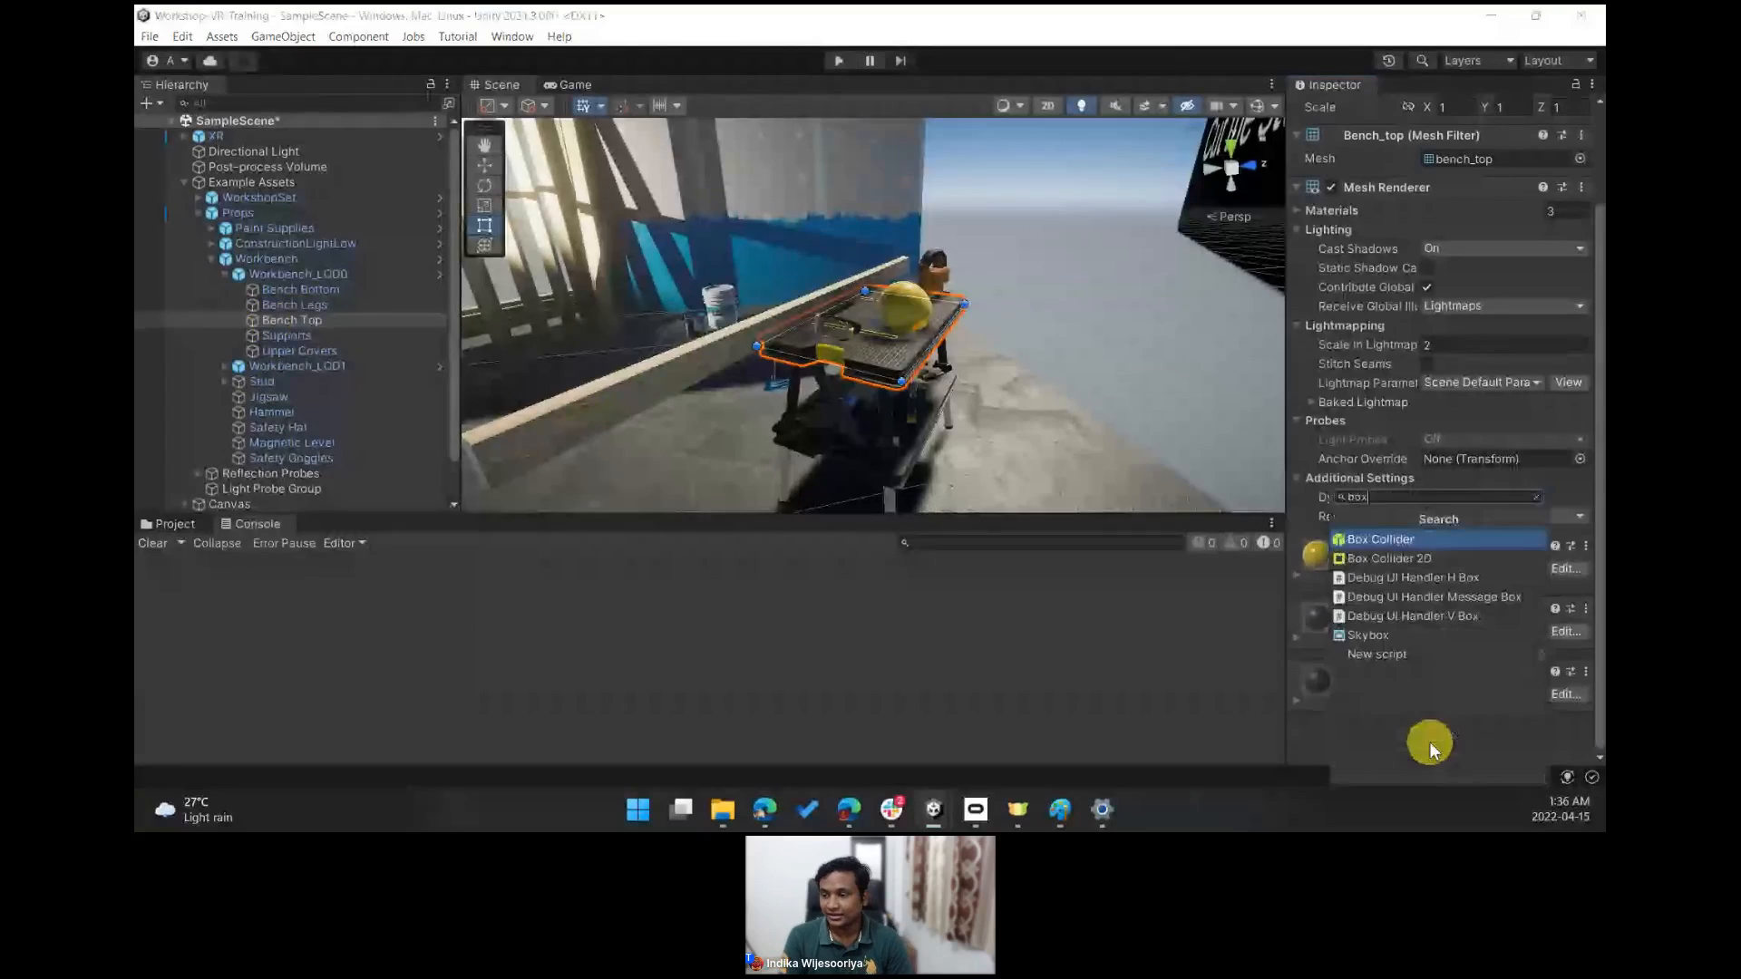
pyautogui.press('Return')
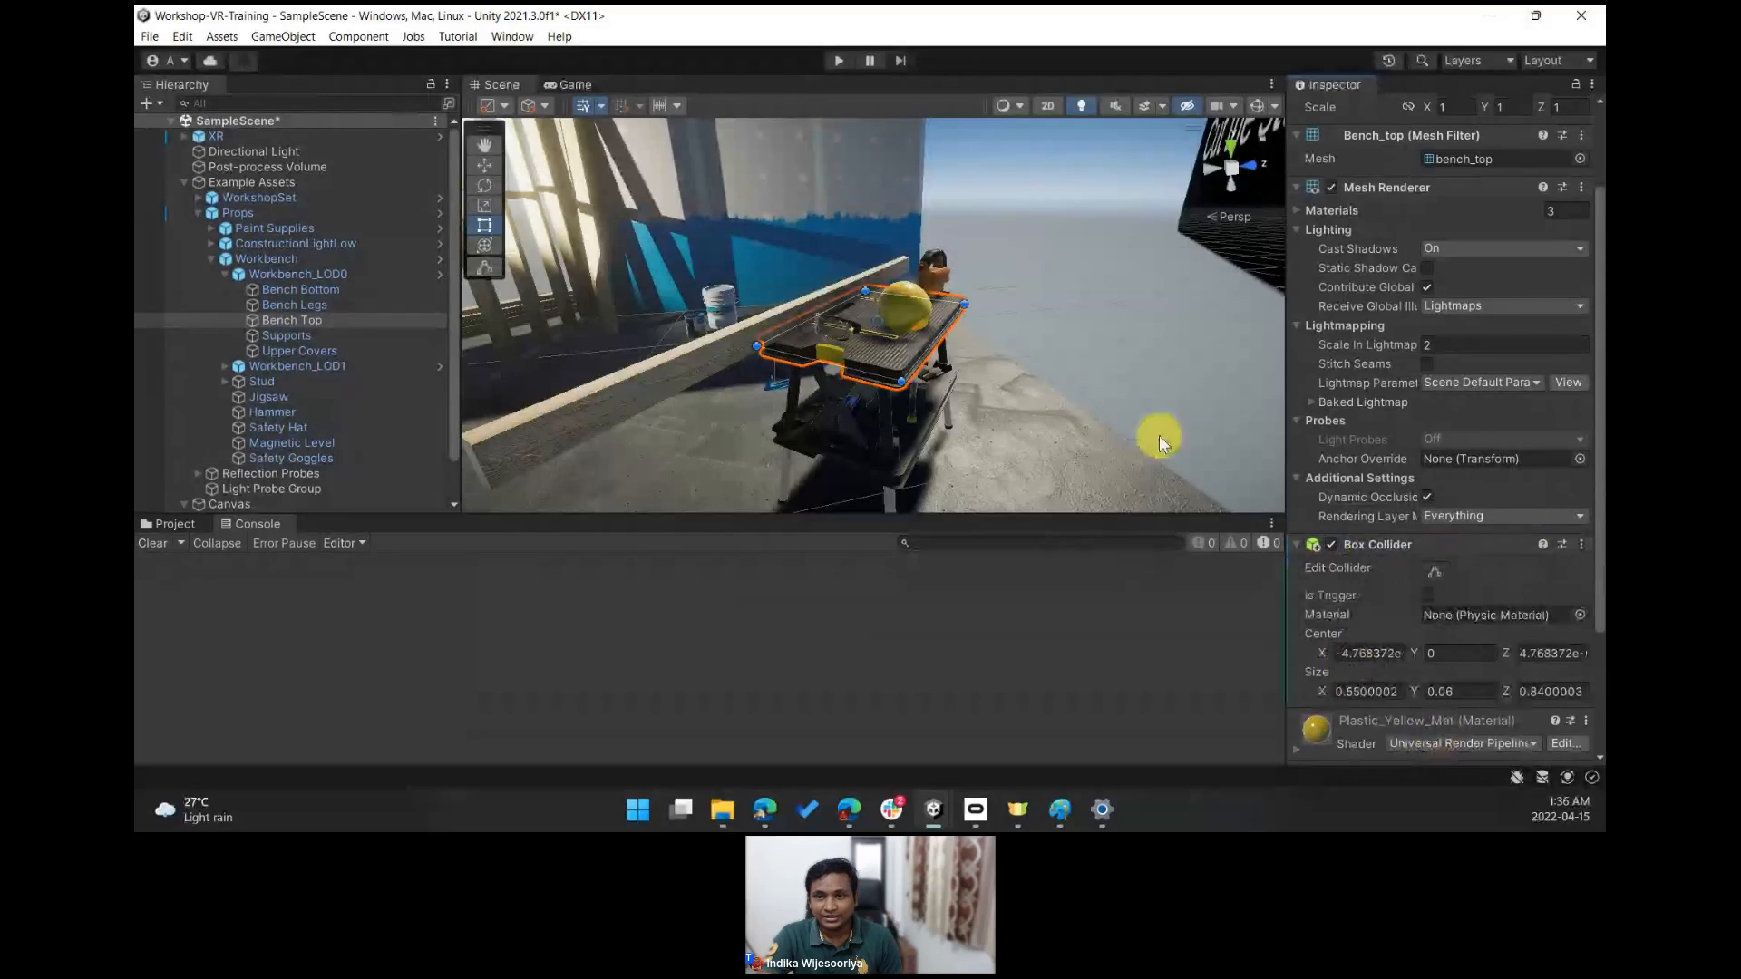
# - Examine the Bench Top's box collider bounds with collider editing turned on
pyautogui.moveTo(930, 190); pyautogui.dragTo(933, 220, button='right')
pyautogui.scroll(10, 933, 221)
pyautogui.scroll(-5, 934, 220)
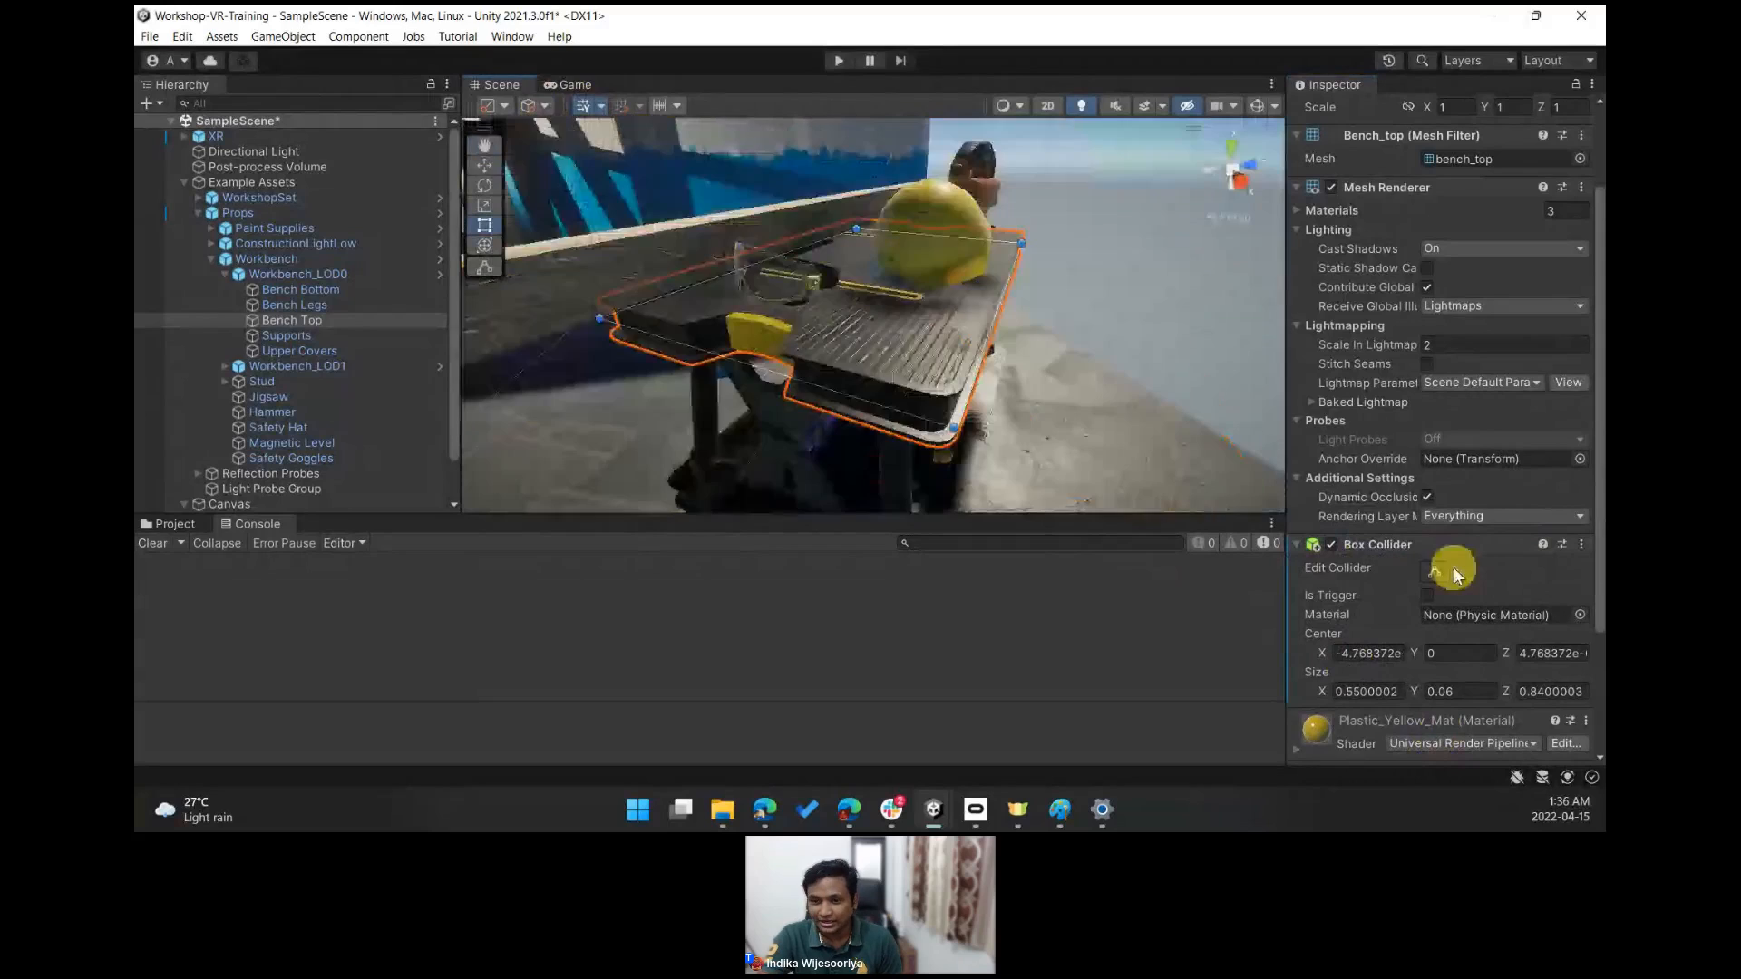
pyautogui.click(1438, 578)
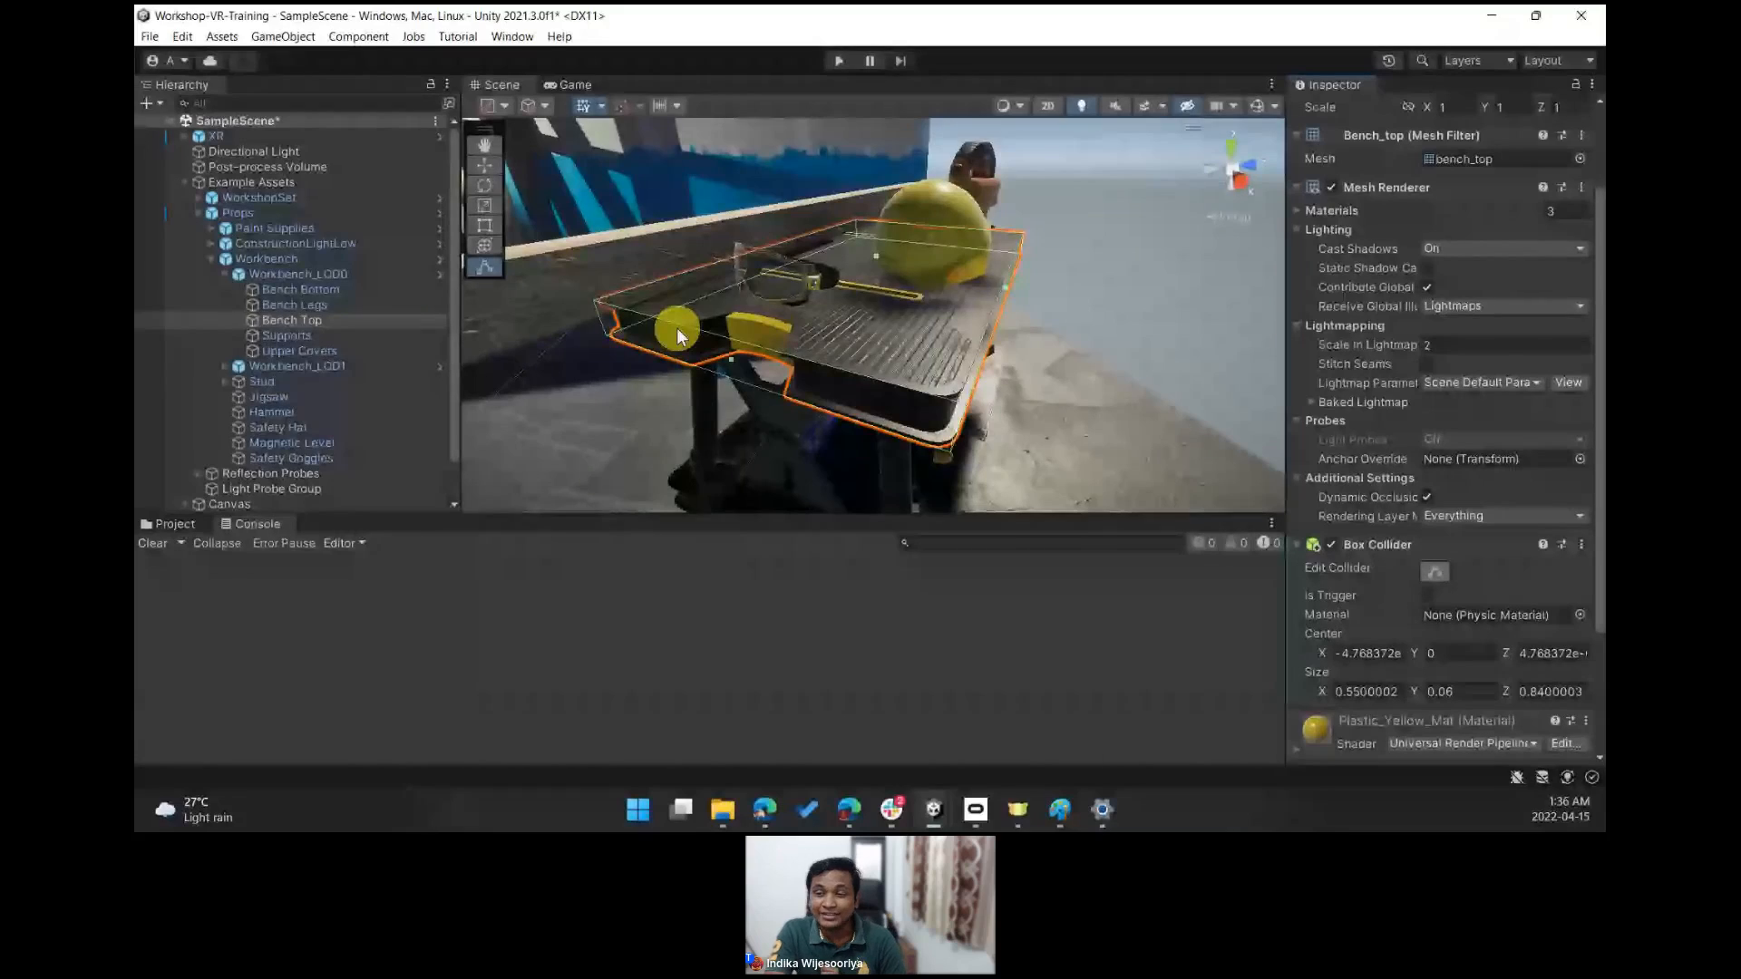
# - Select the Safety Hat again and add a Mesh Collider component to it
pyautogui.click(944, 194)
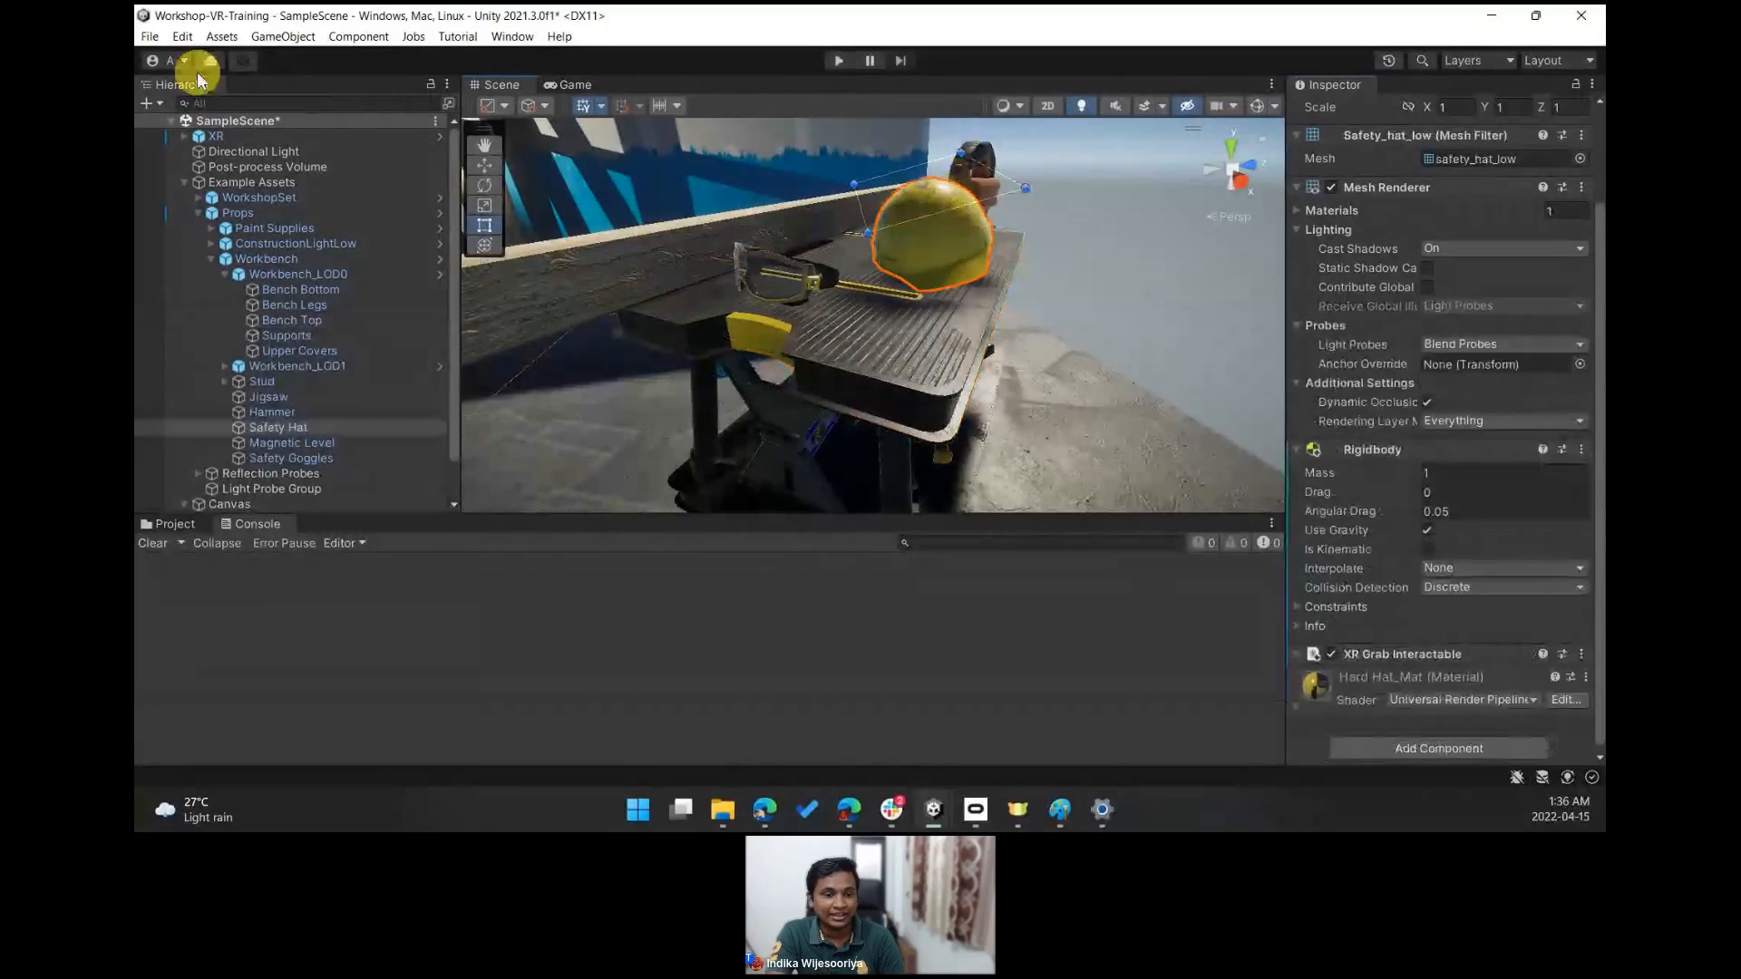
pyautogui.press('w')
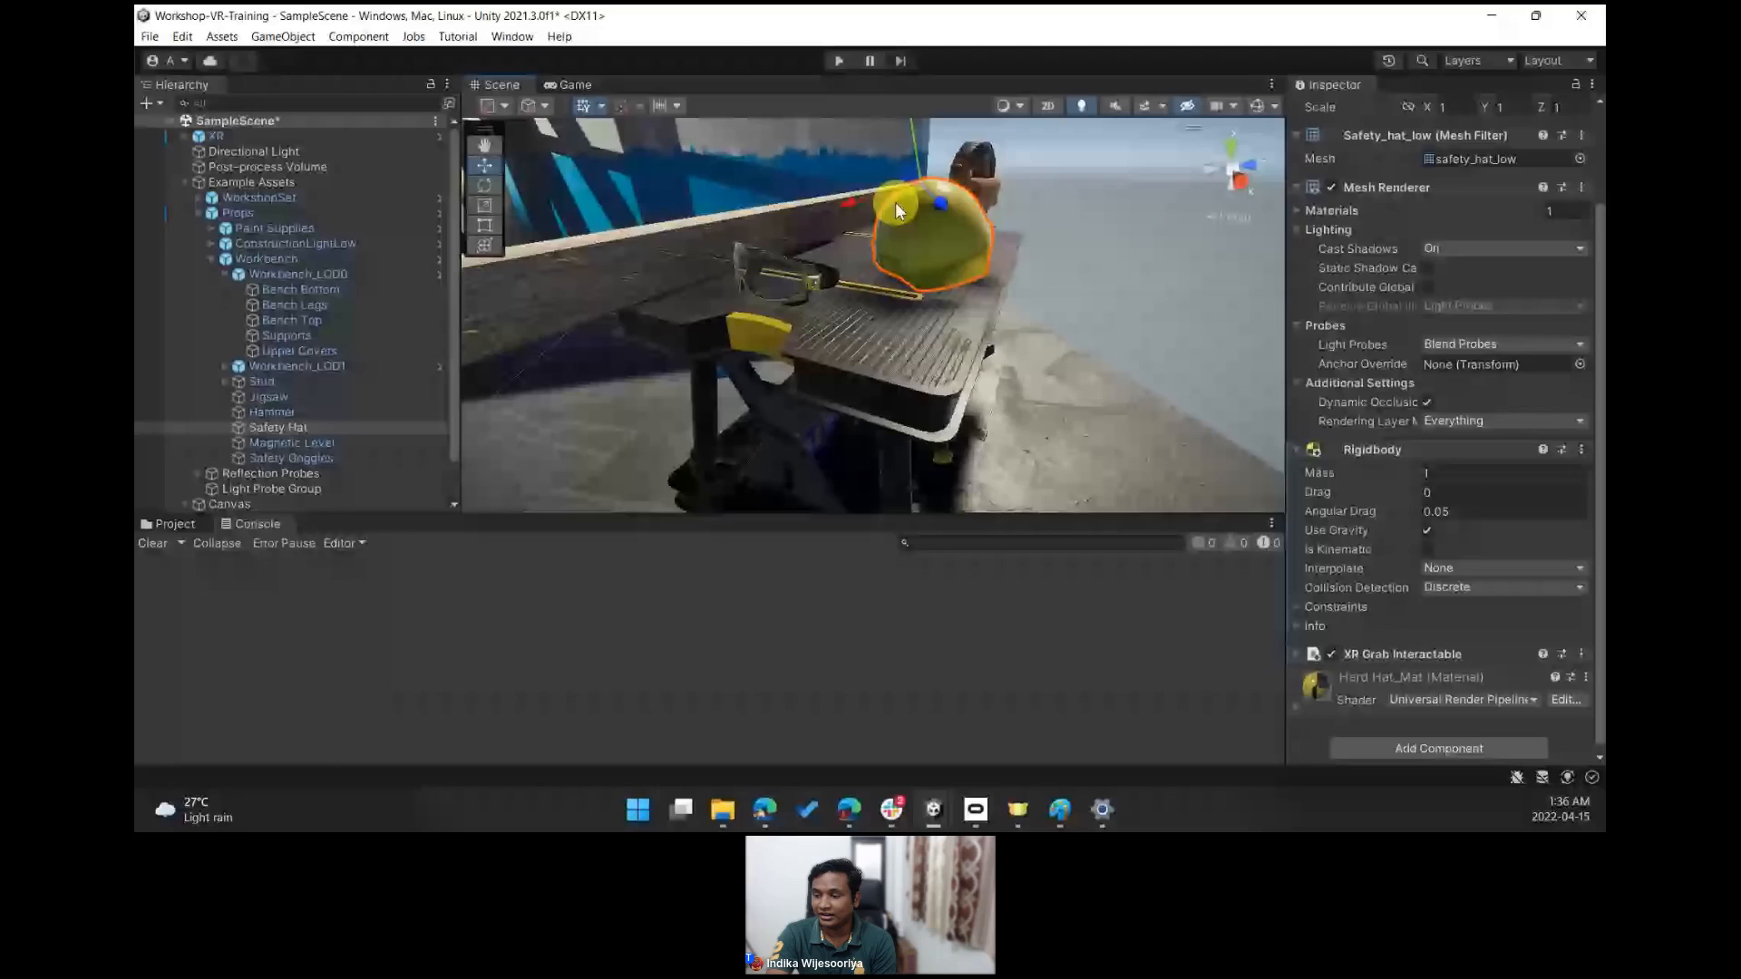
pyautogui.click(1439, 750)
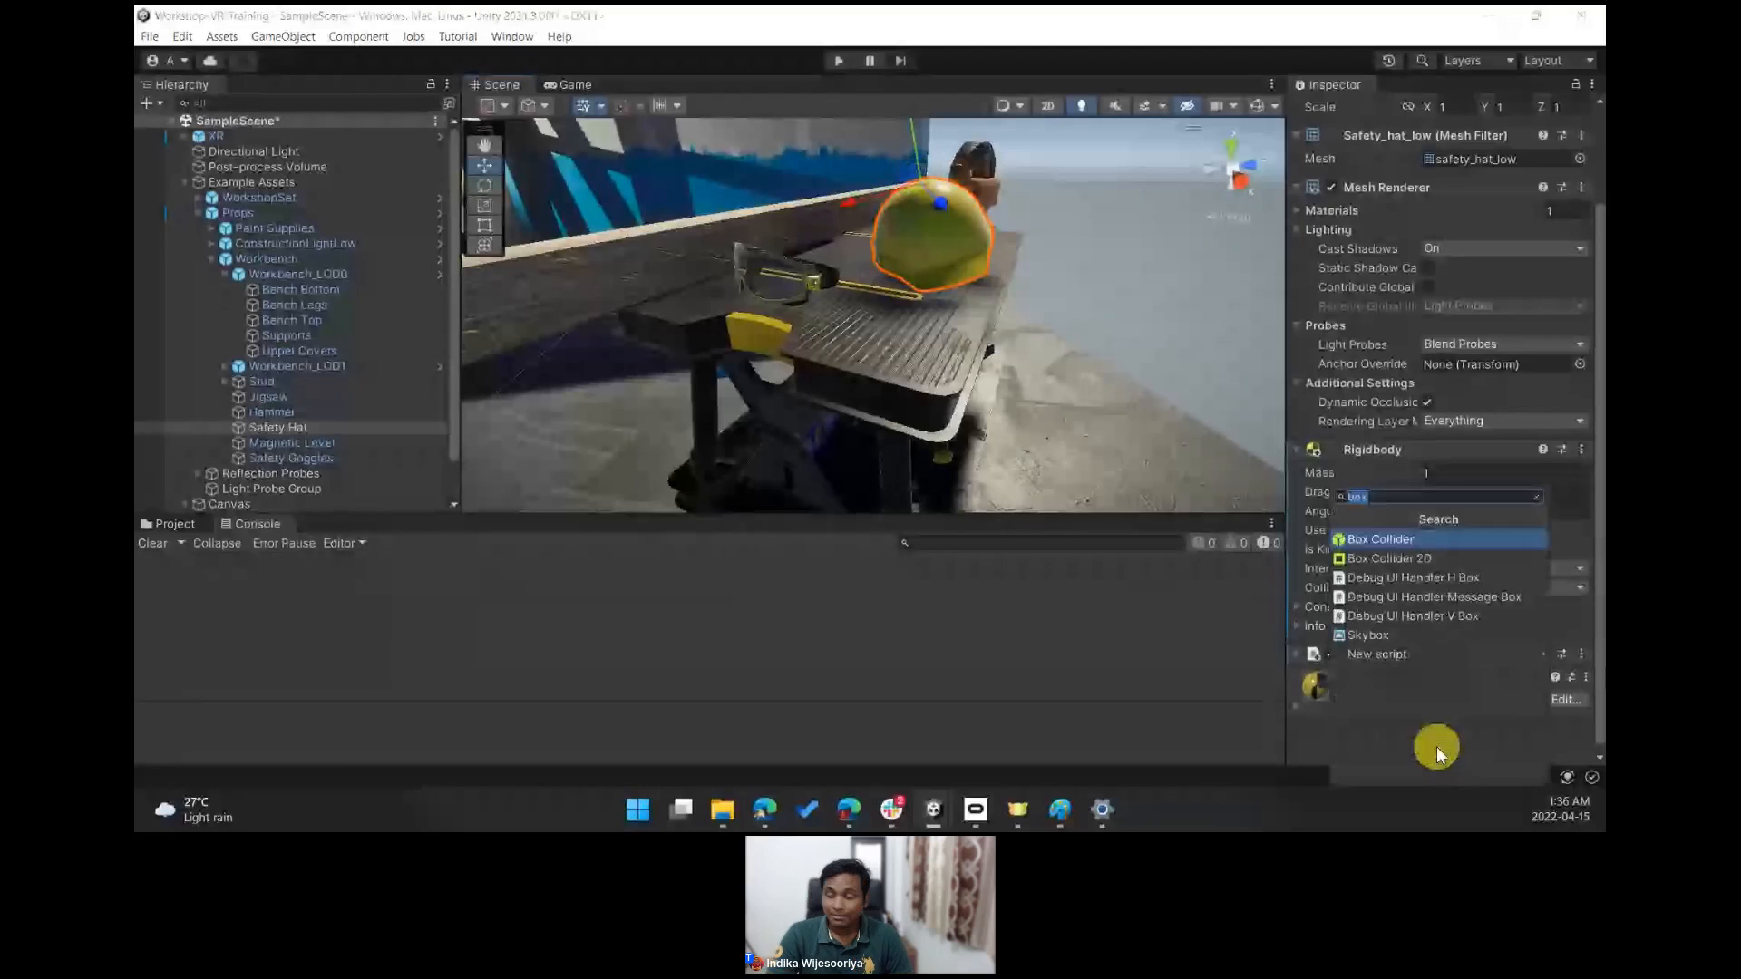
pyautogui.write('me')
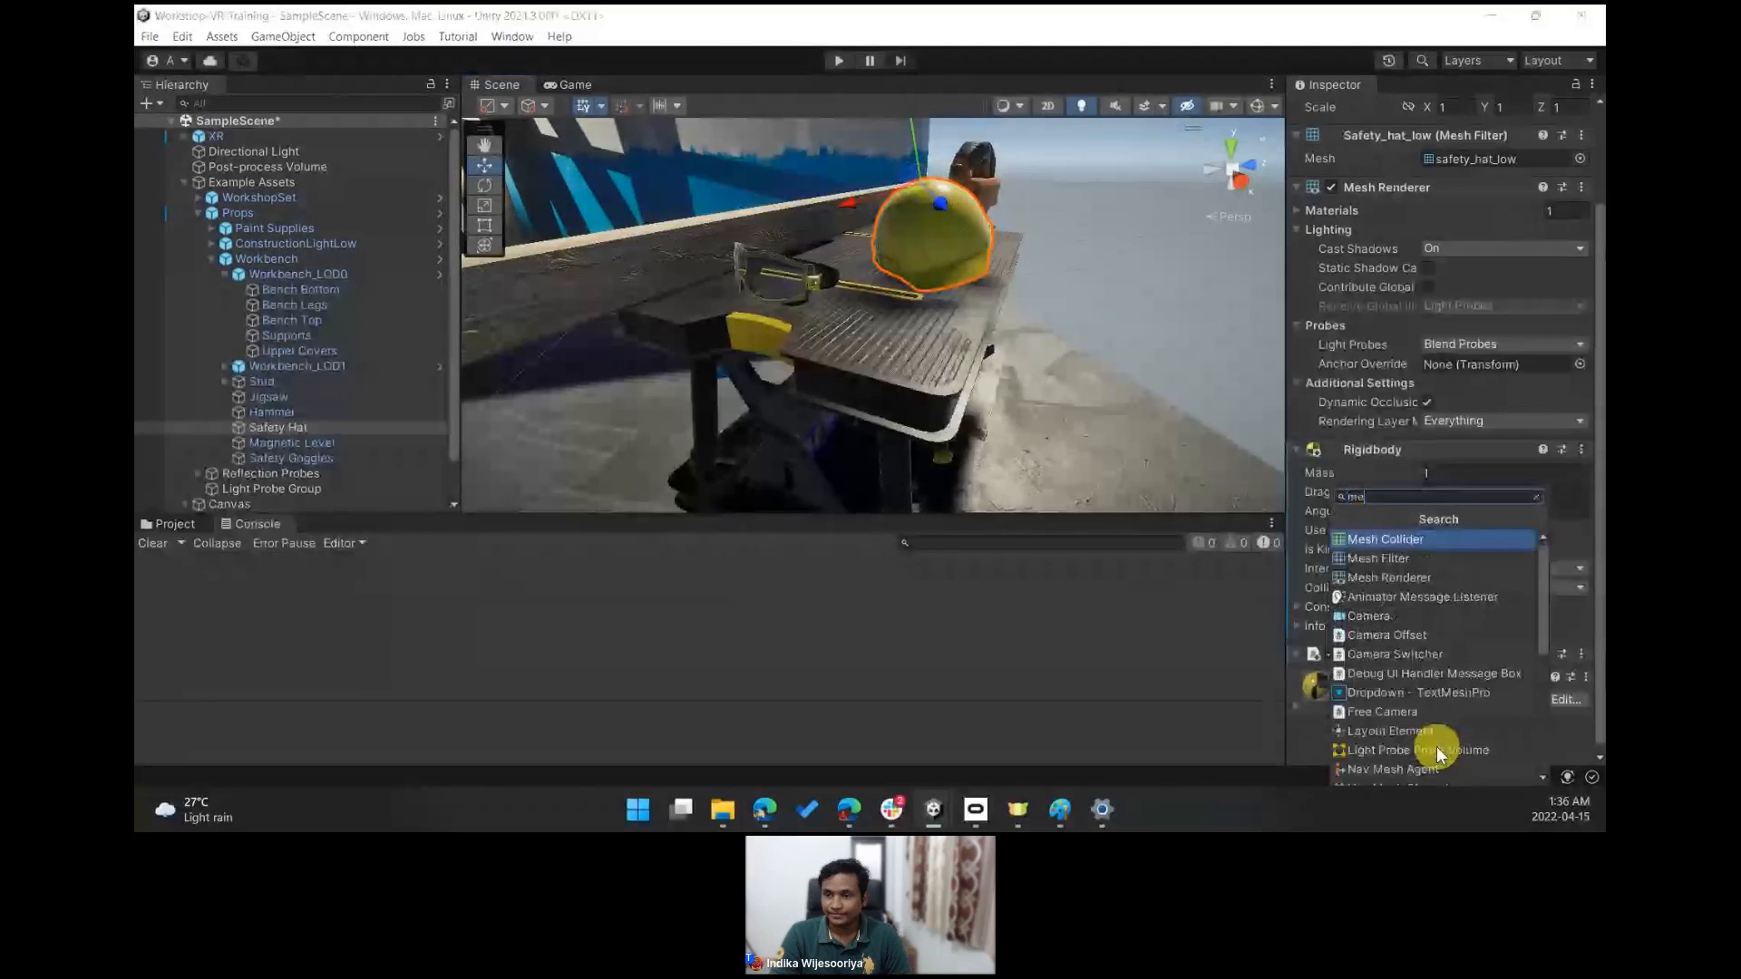
pyautogui.write('s')
pyautogui.press('Return')
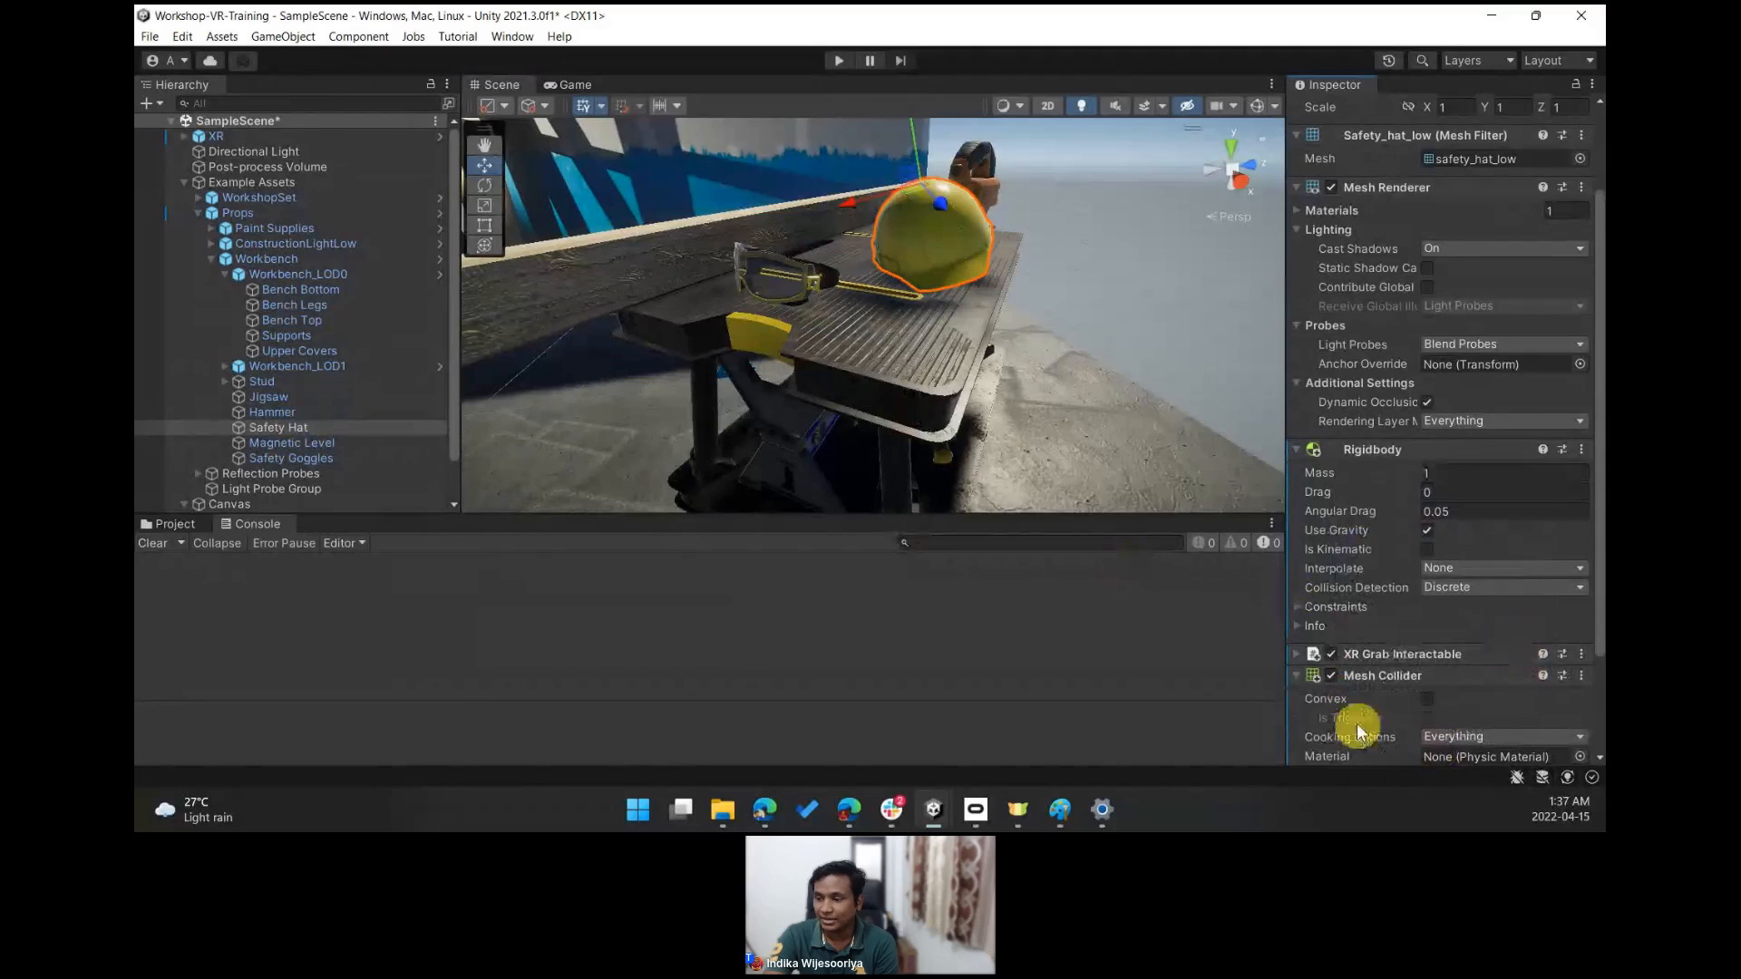
# - Enable Convex on the Safety Hat's Mesh Collider
pyautogui.scroll(-3, 1396, 690)
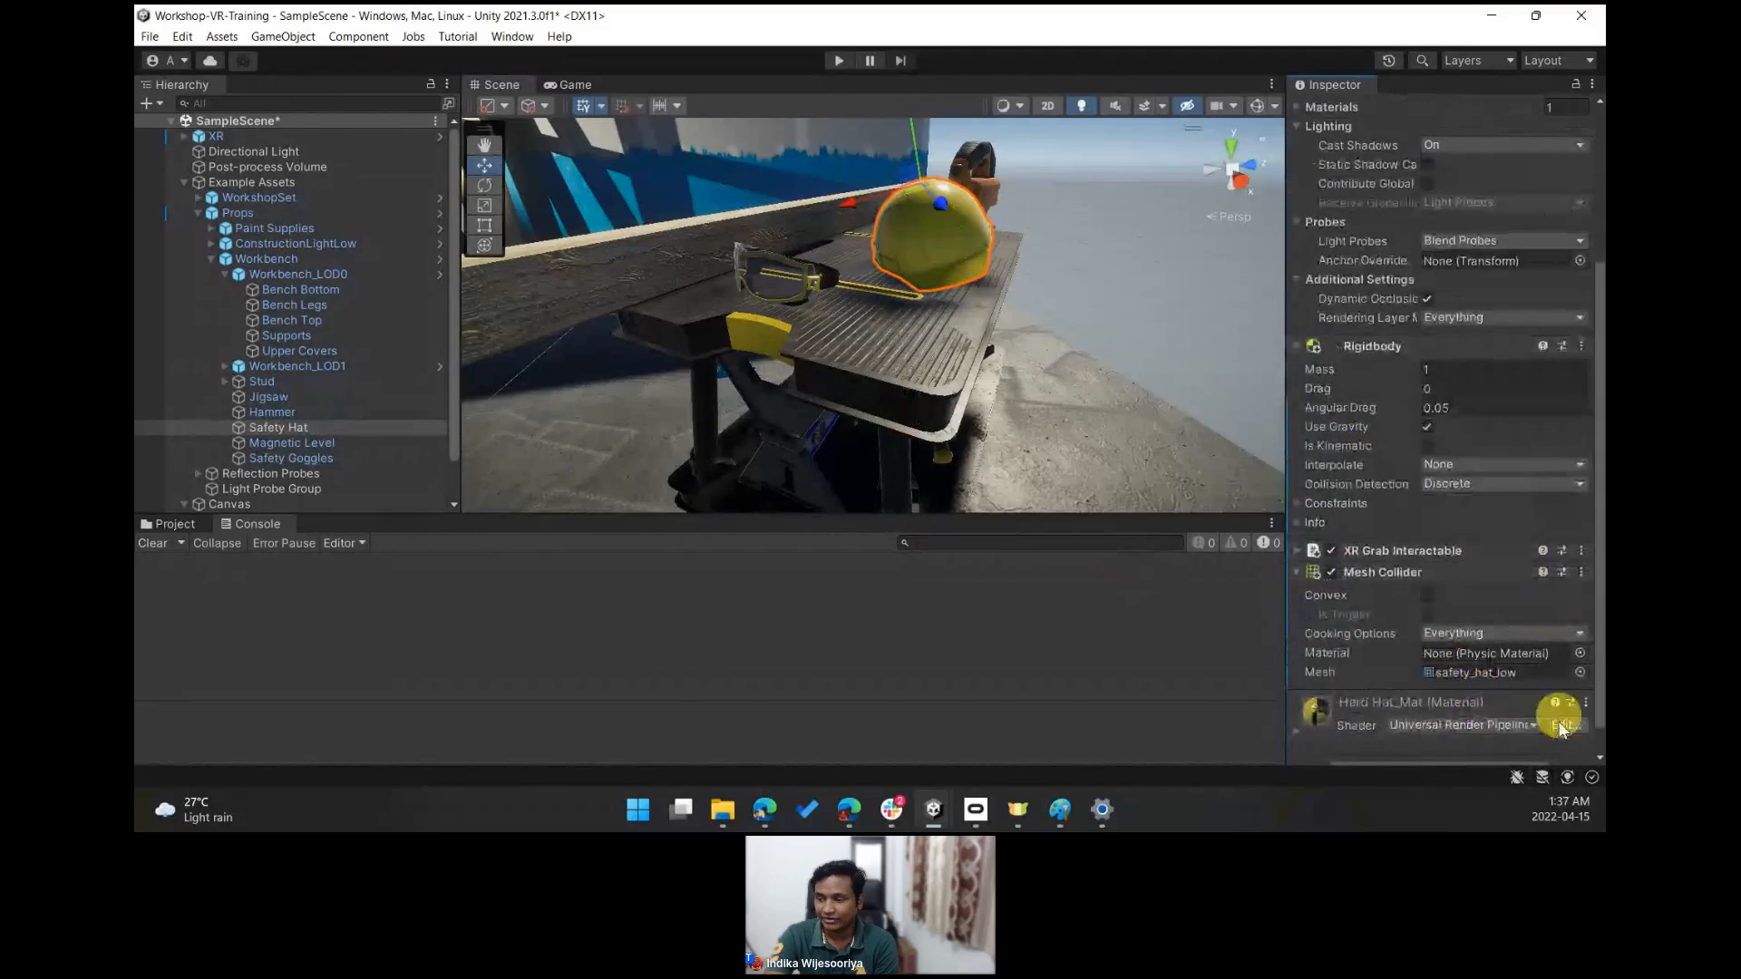
pyautogui.scroll(-1, 1396, 751)
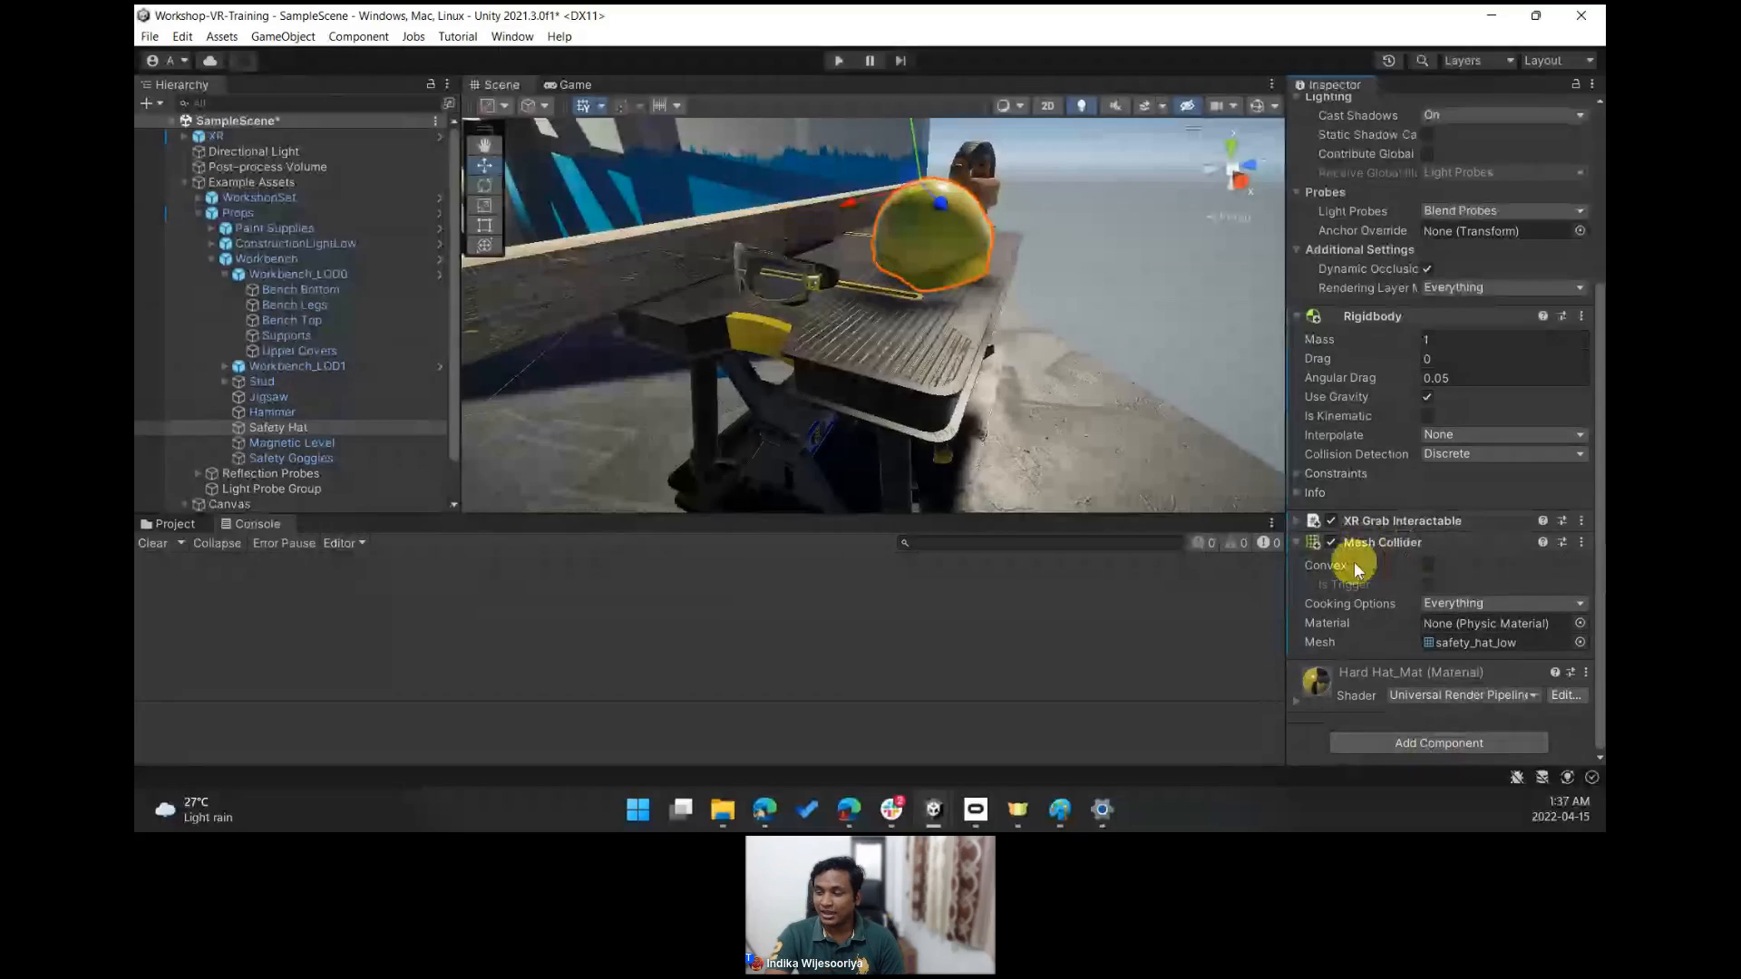
pyautogui.click(1430, 568)
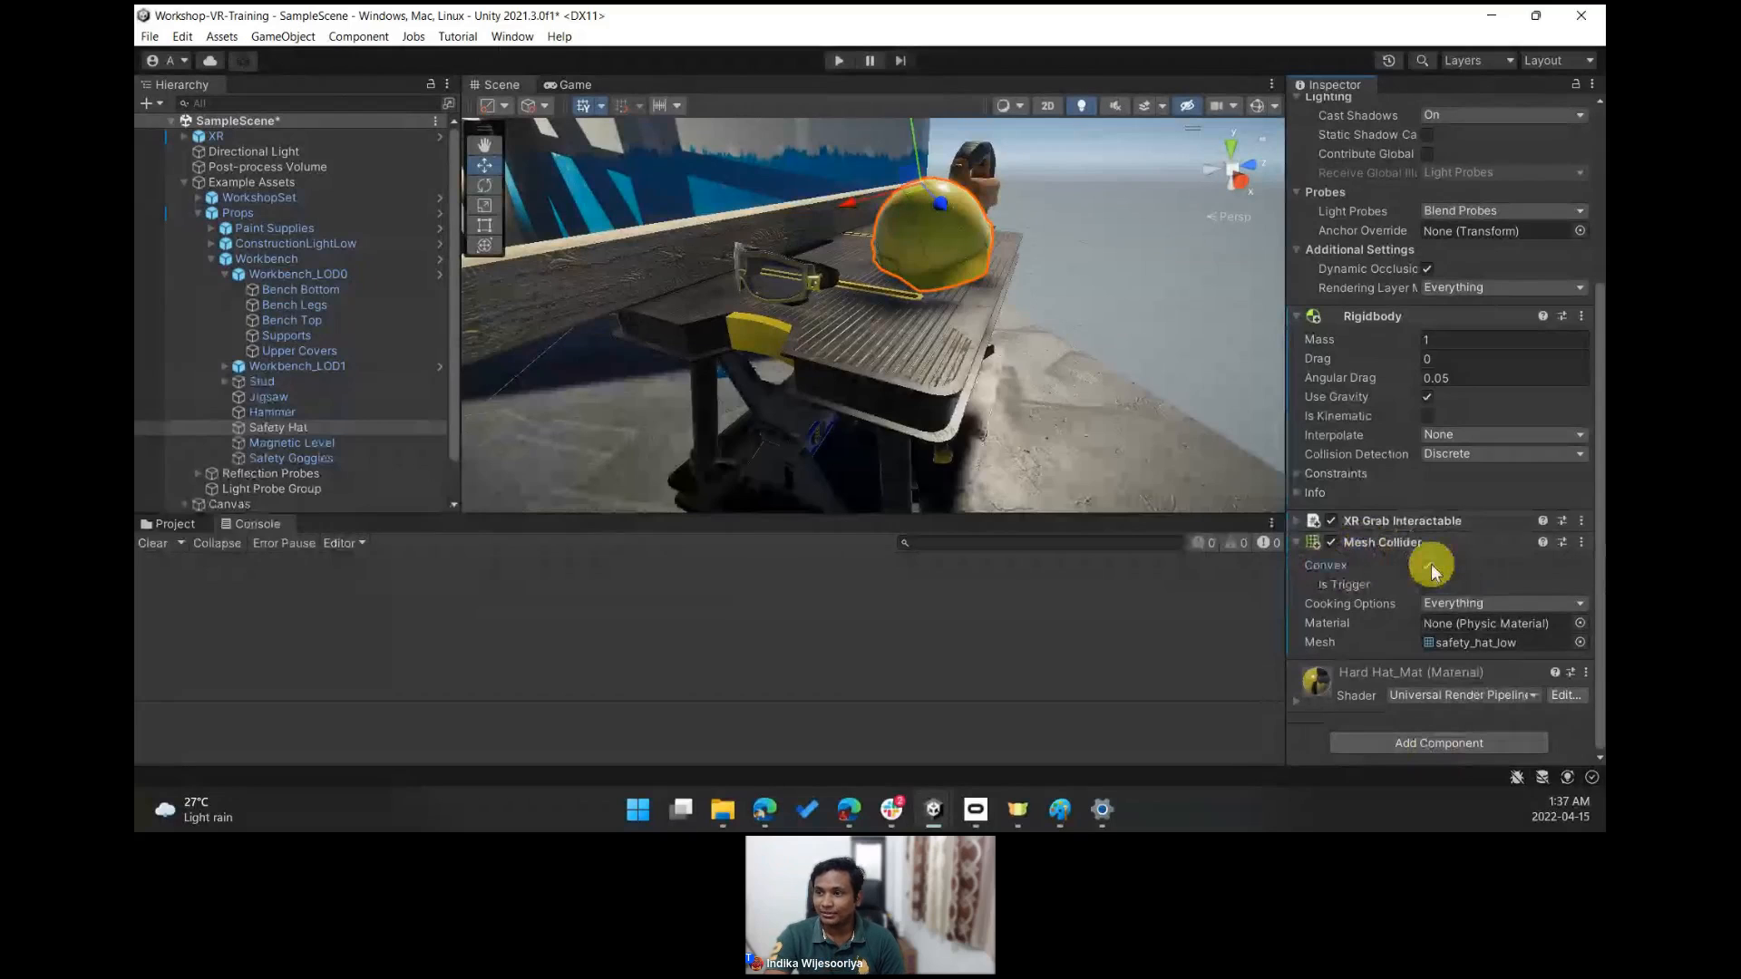
pyautogui.click(1257, 106)
pyautogui.keyDown('alt'); pyautogui.moveTo(1159, 265); pyautogui.dragTo(798, 317); pyautogui.keyUp('alt')
pyautogui.press('s')
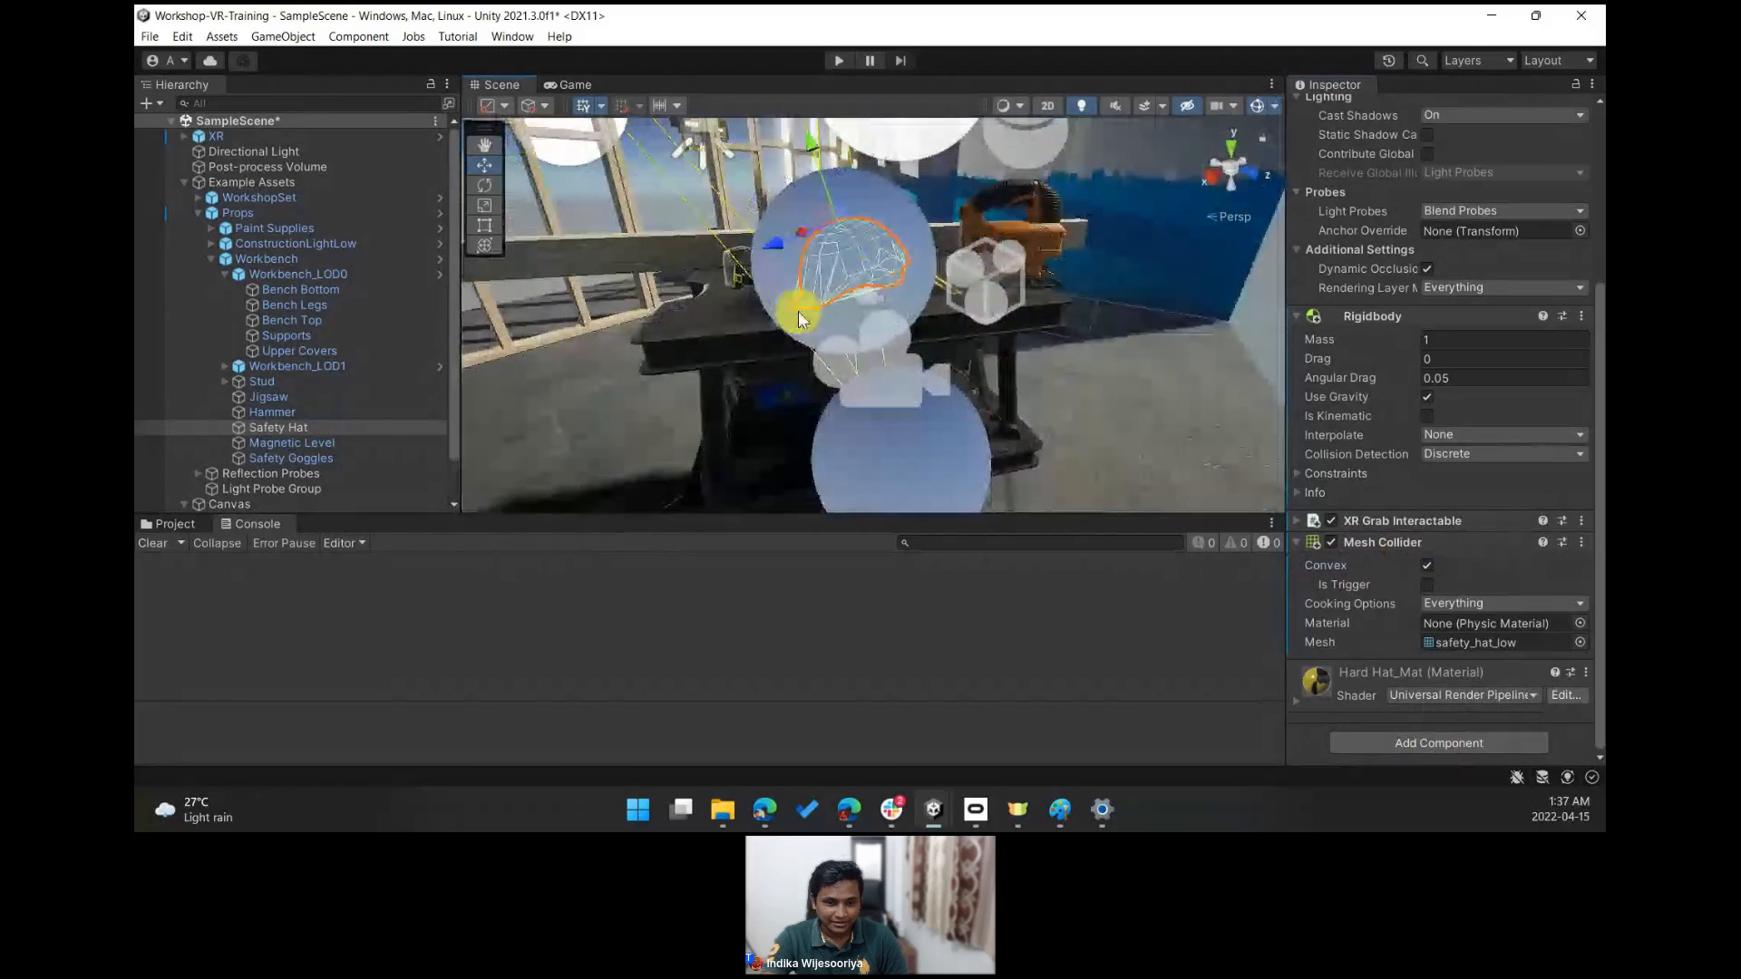
pyautogui.scroll(-2, 367, 448)
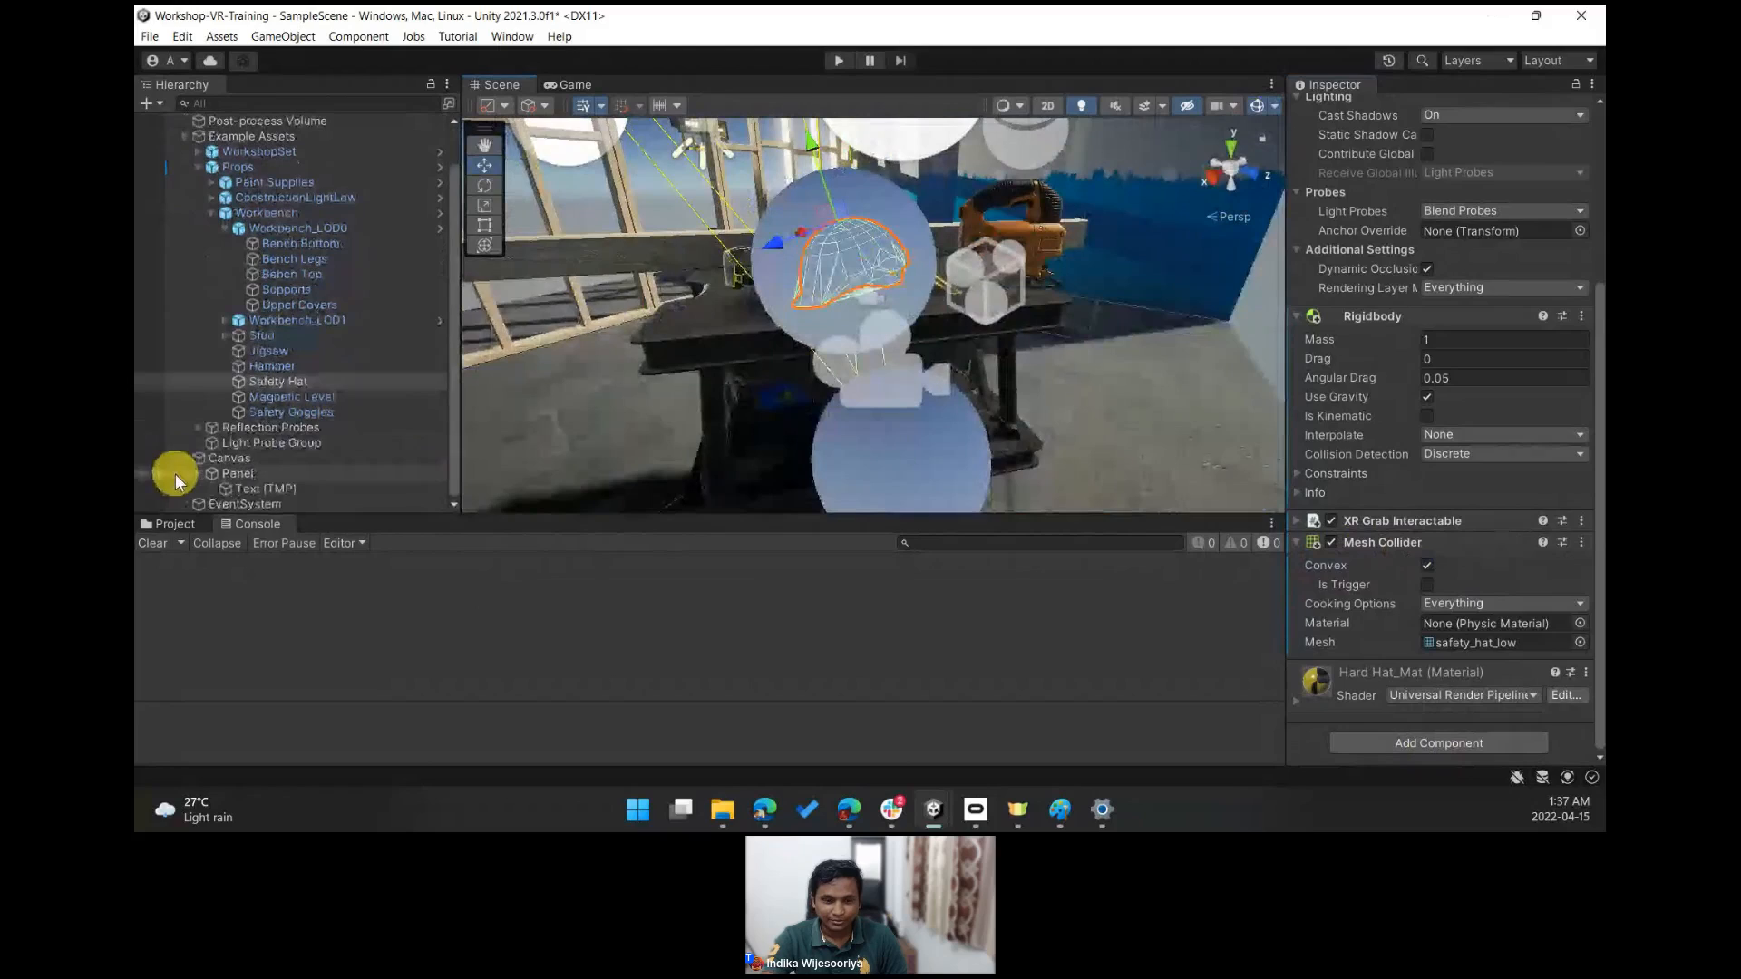
pyautogui.click(142, 443)
pyautogui.click(143, 442)
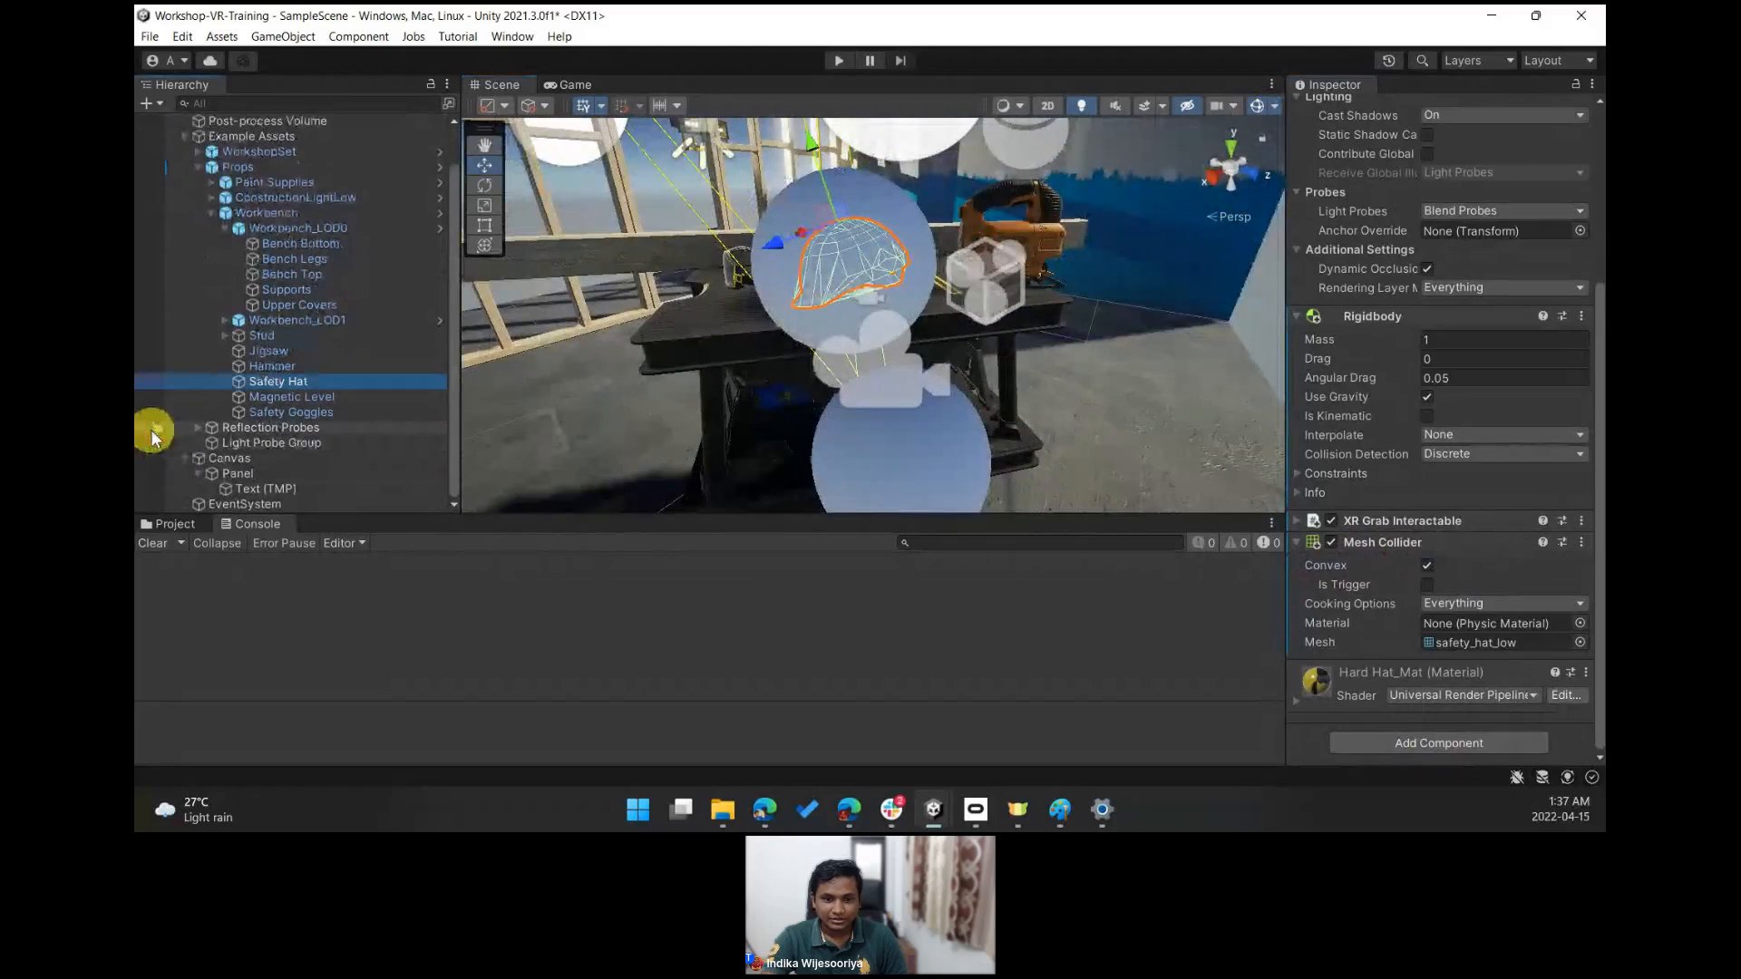
# - Deactivate the Light Probe Group object in the scene
pyautogui.click(267, 442)
pyautogui.click(1337, 111)
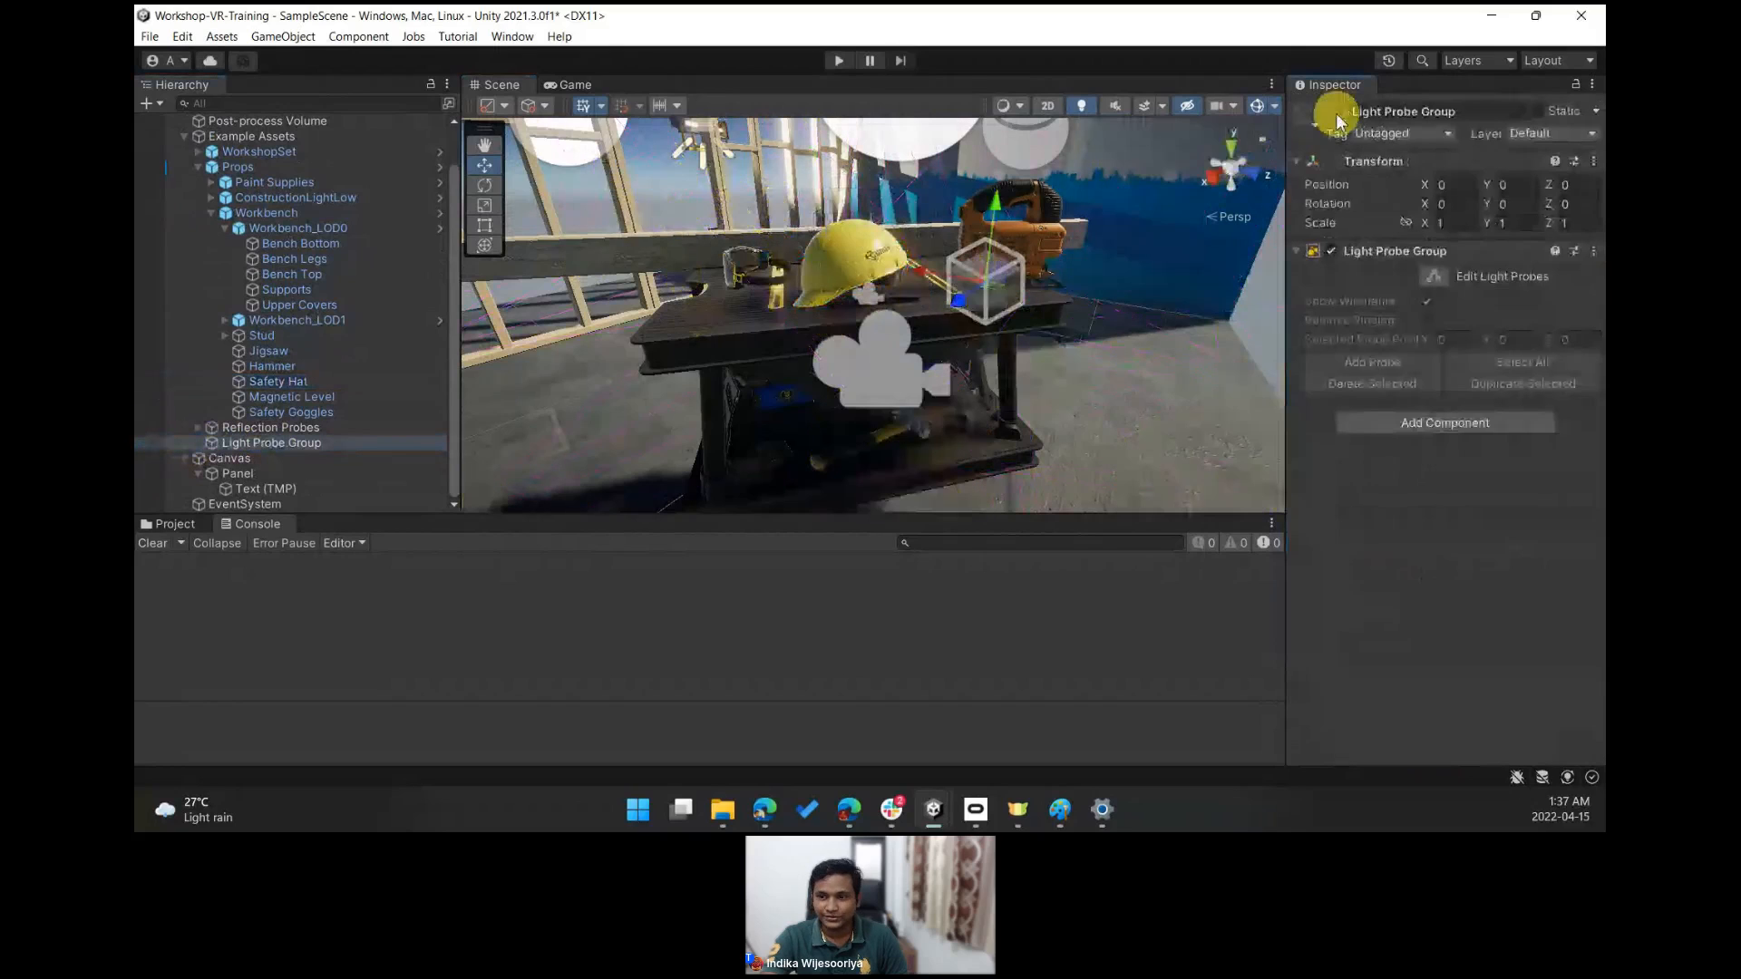
# - Select the Safety Hat and inspect its convex mesh collider in the scene from several angles
pyautogui.click(850, 245)
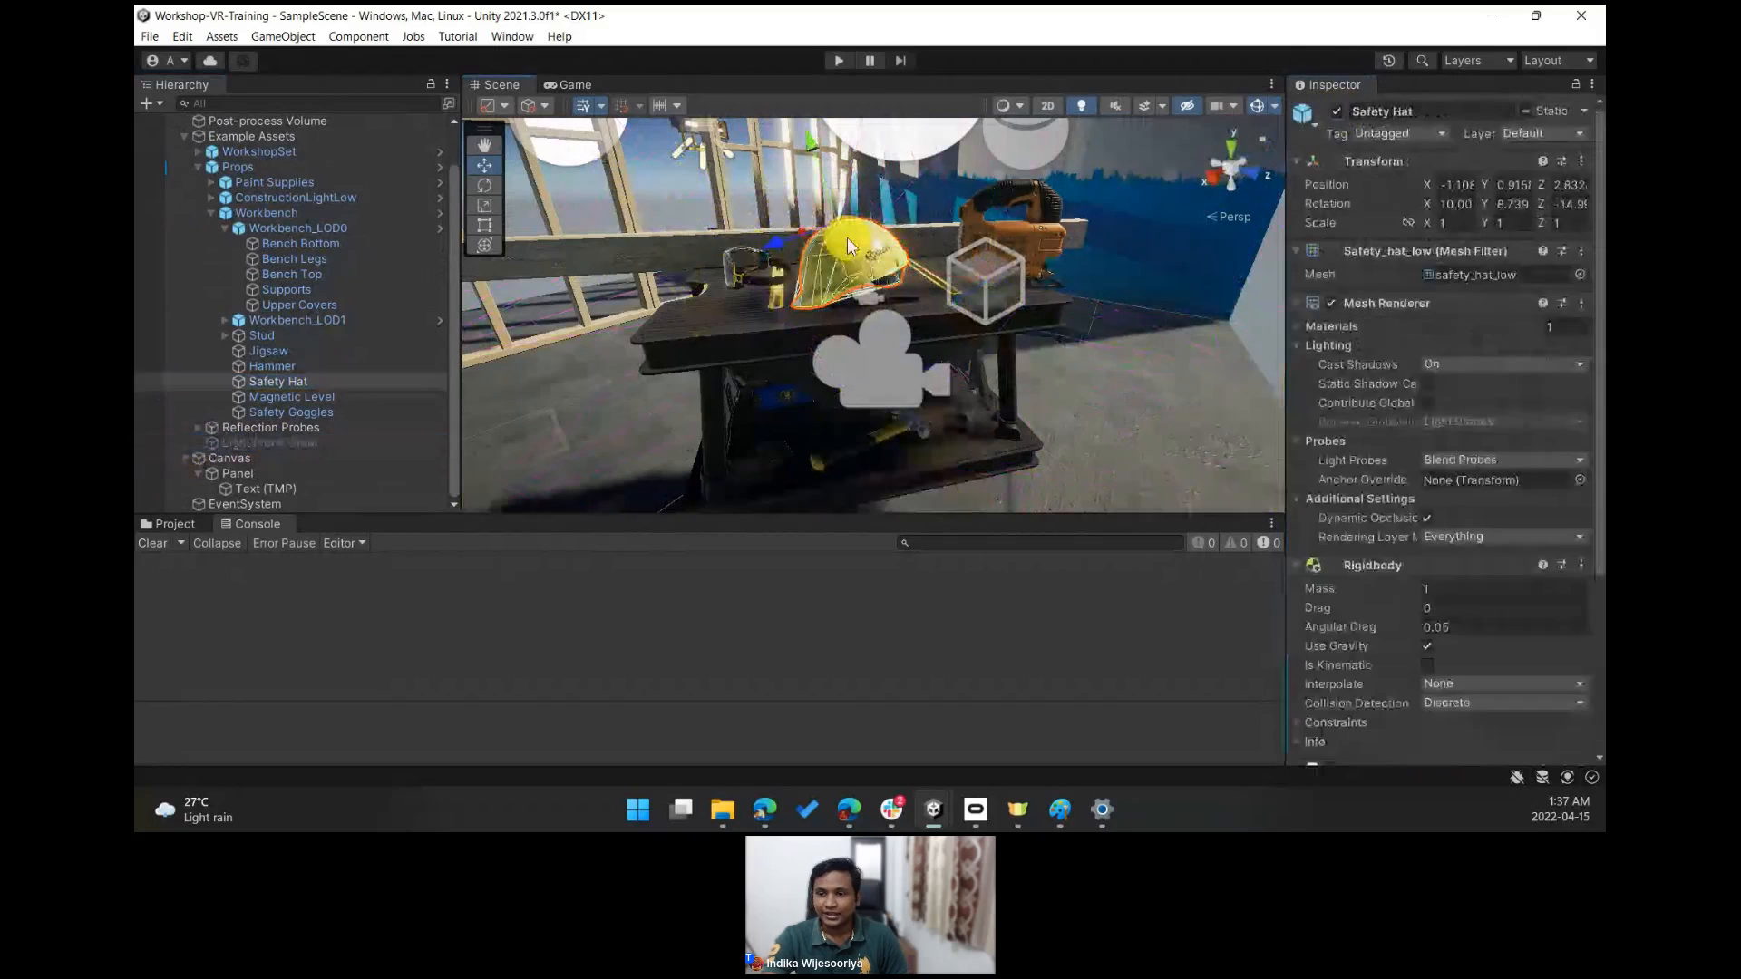
pyautogui.press('f')
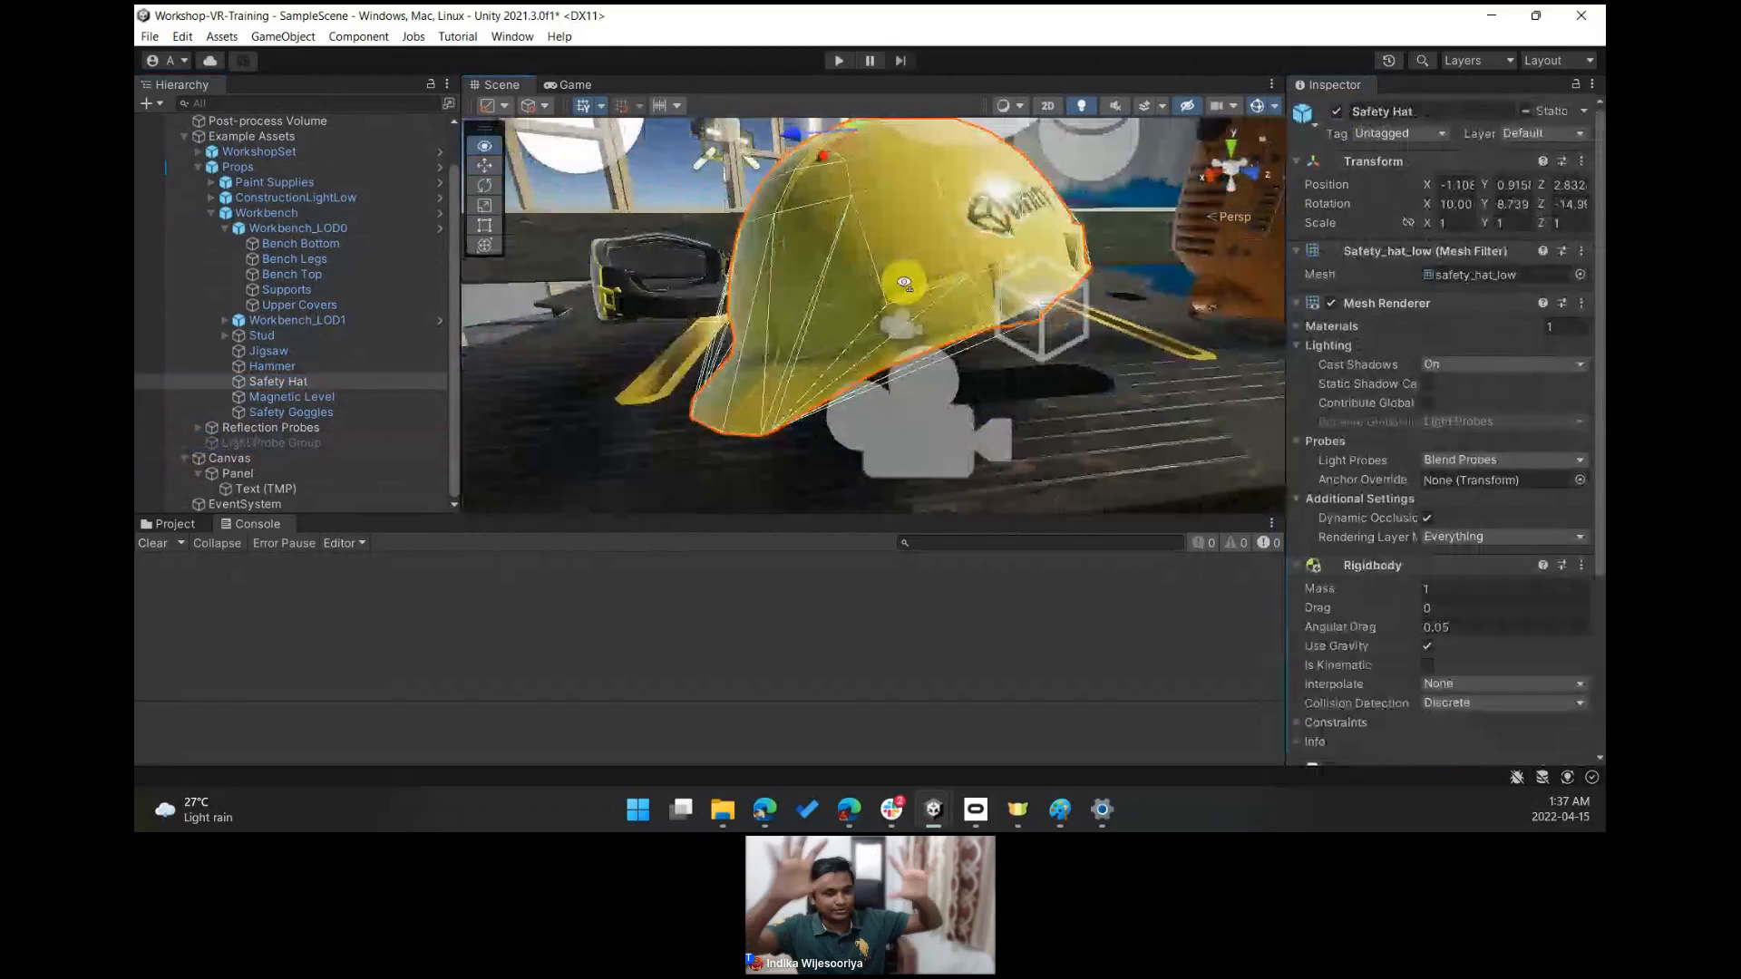
pyautogui.scroll(-4, 904, 283)
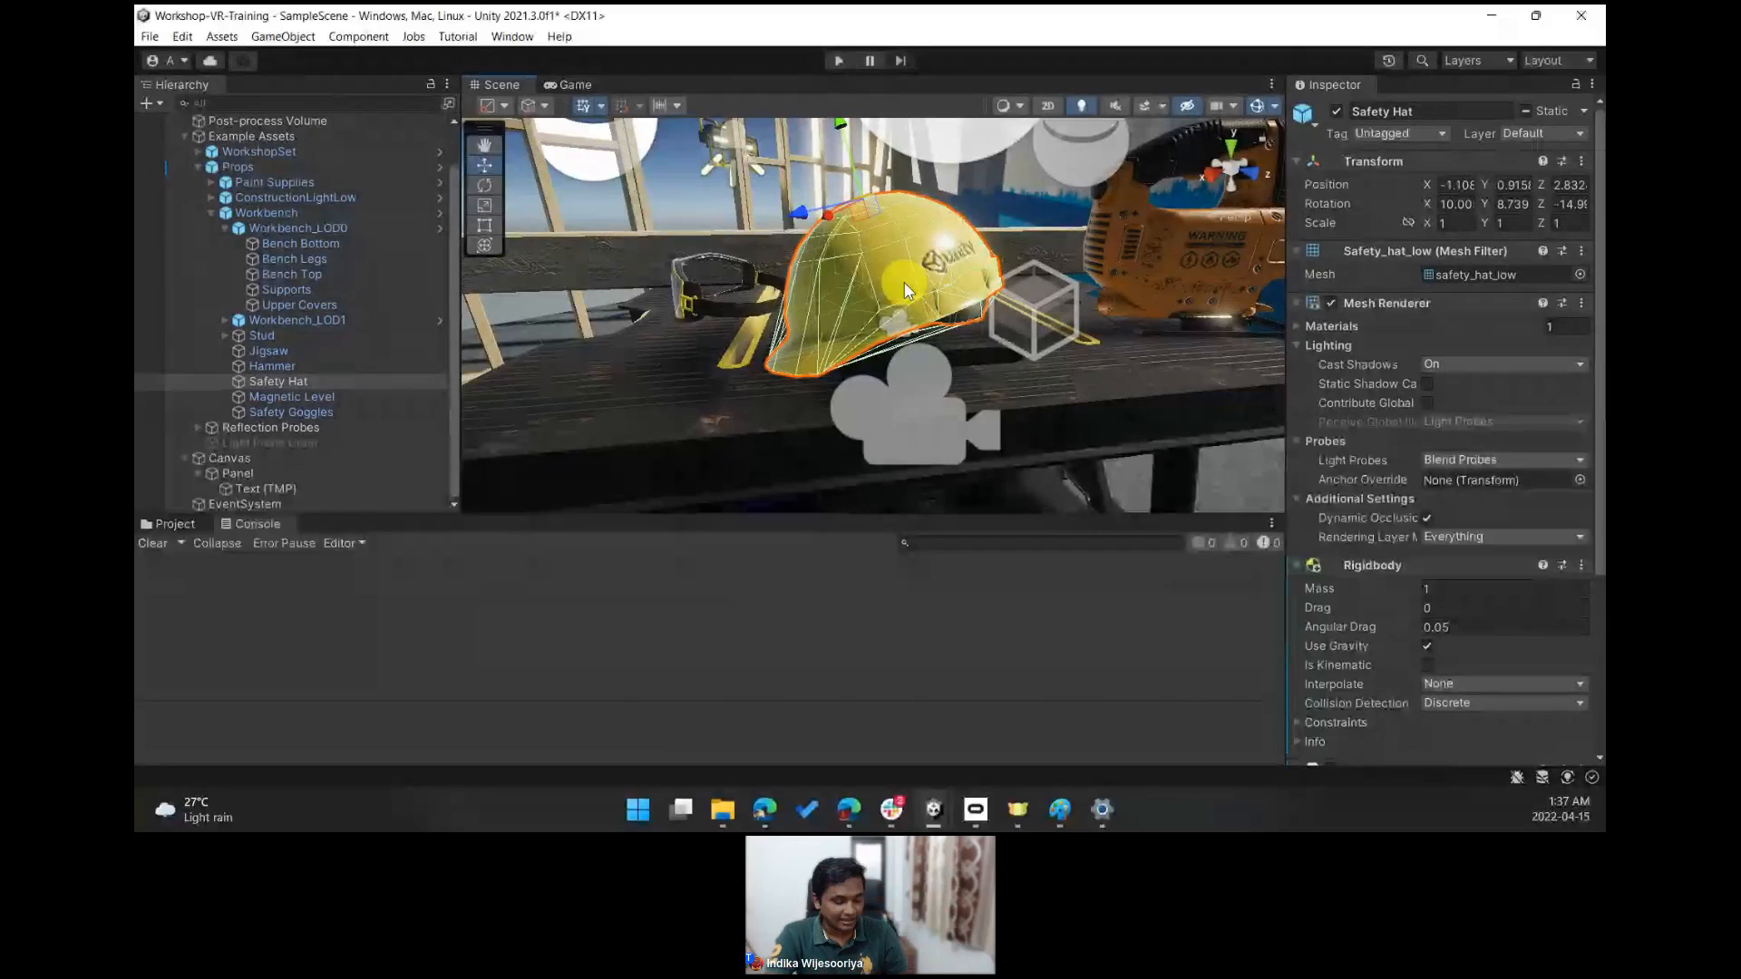
pyautogui.keyDown('alt'); pyautogui.moveTo(721, 324); pyautogui.dragTo(776, 349); pyautogui.keyUp('alt')
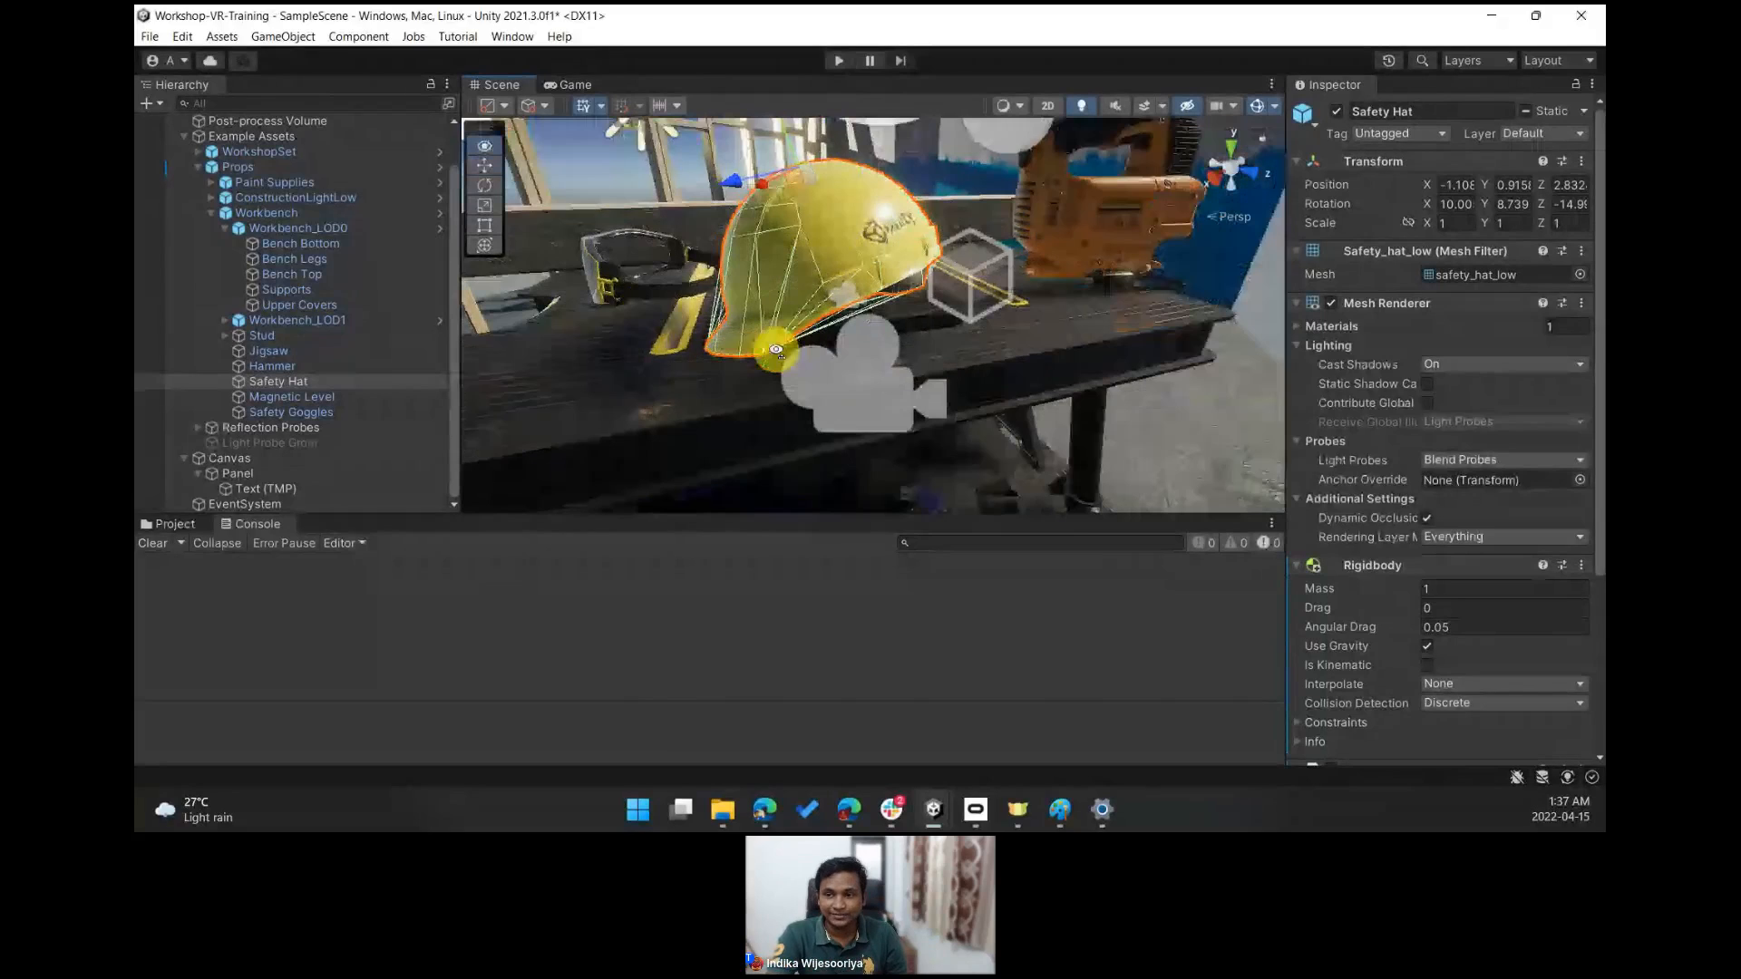
pyautogui.press('a')
pyautogui.moveTo(777, 349); pyautogui.dragTo(904, 325, button='right')
pyautogui.press('a')
pyautogui.press('f')
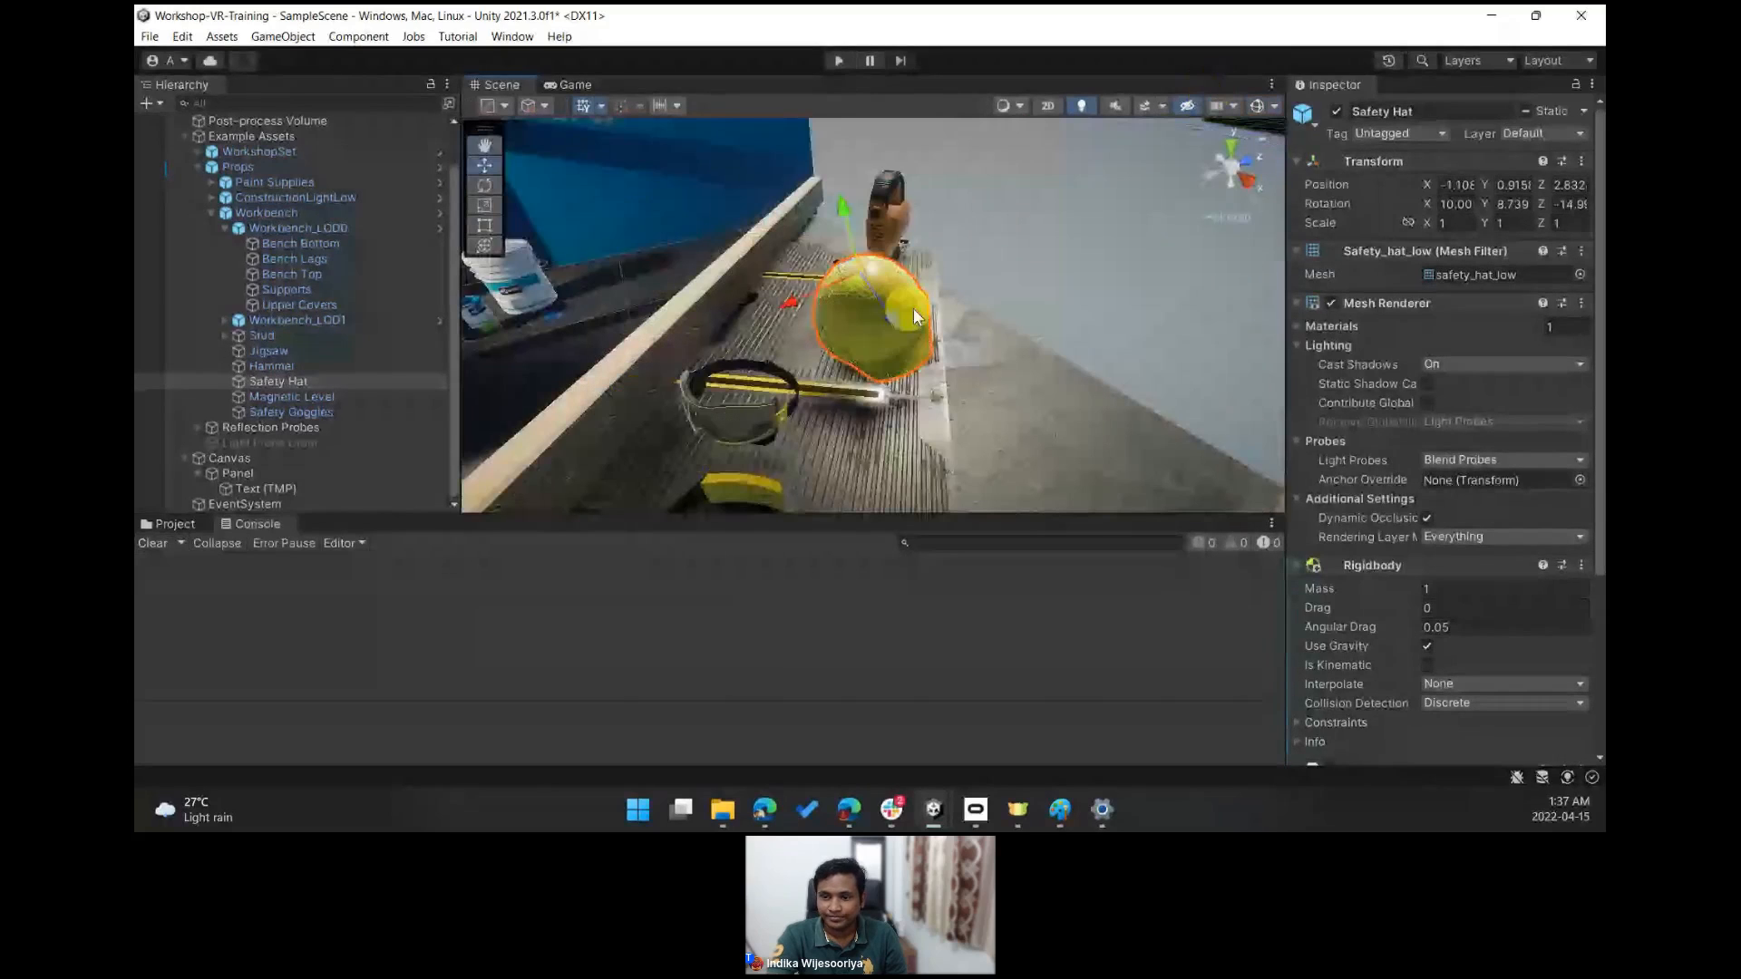
pyautogui.moveTo(916, 317); pyautogui.dragTo(783, 352, button='right')
pyautogui.click(760, 357)
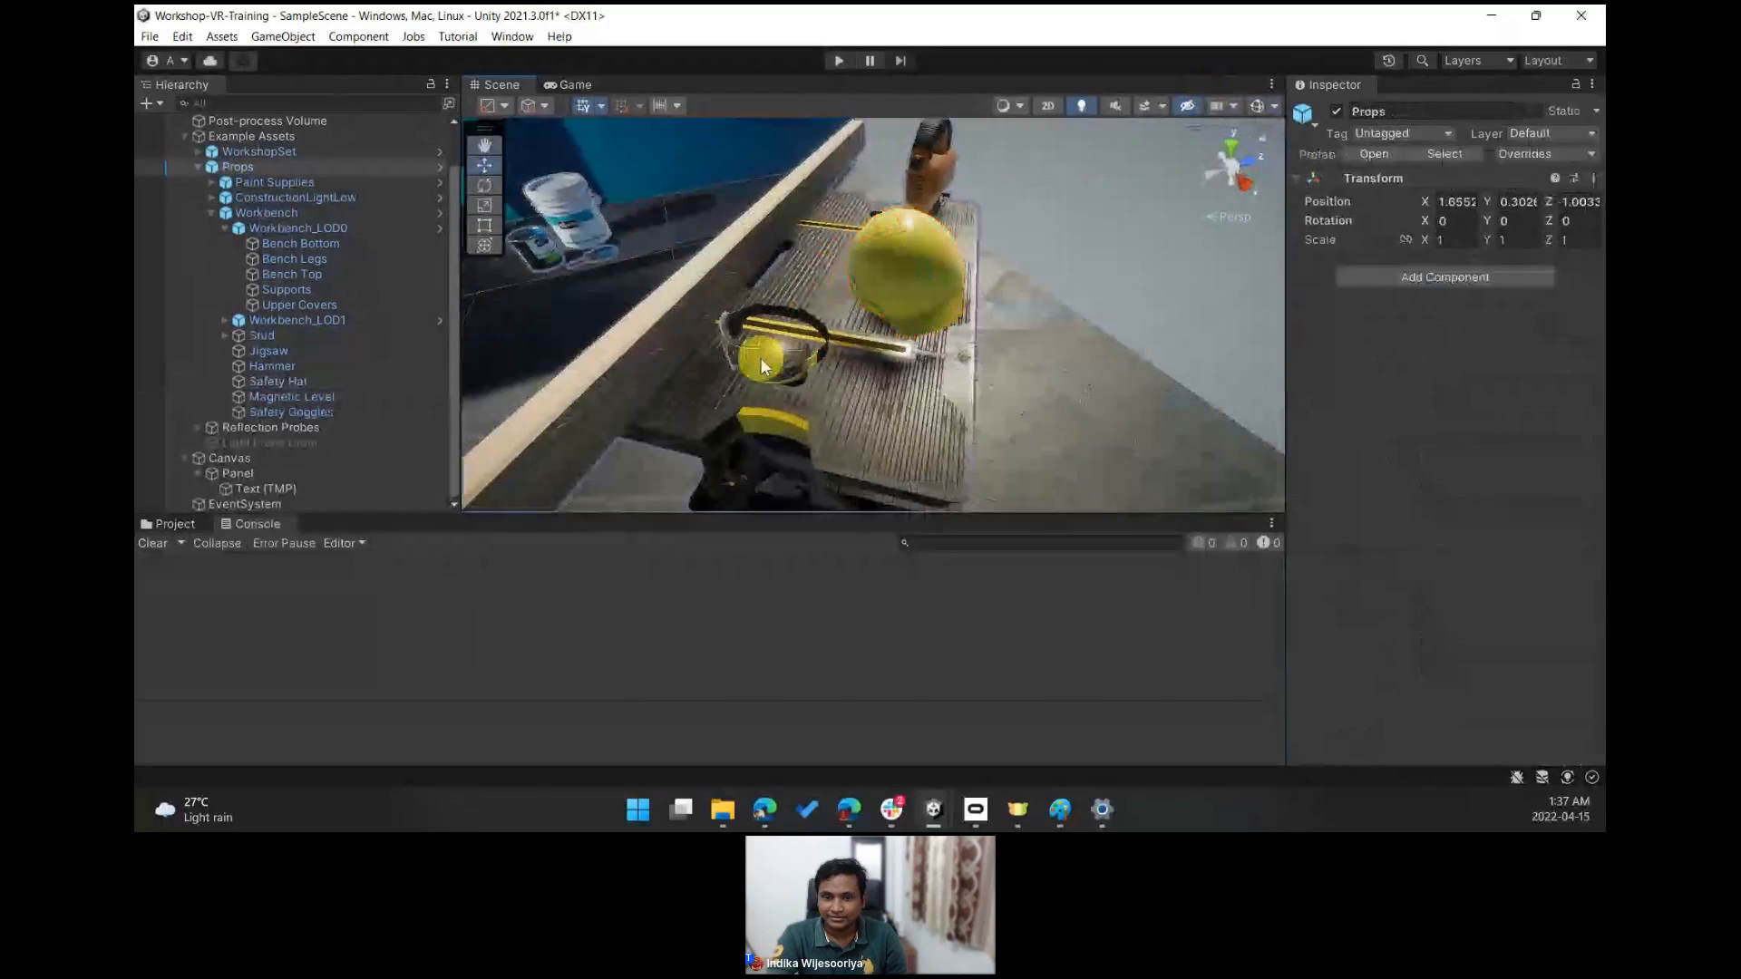
# - Select the Safety Goggles, add a Mesh Collider component to them, and enable Convex
pyautogui.click(760, 358)
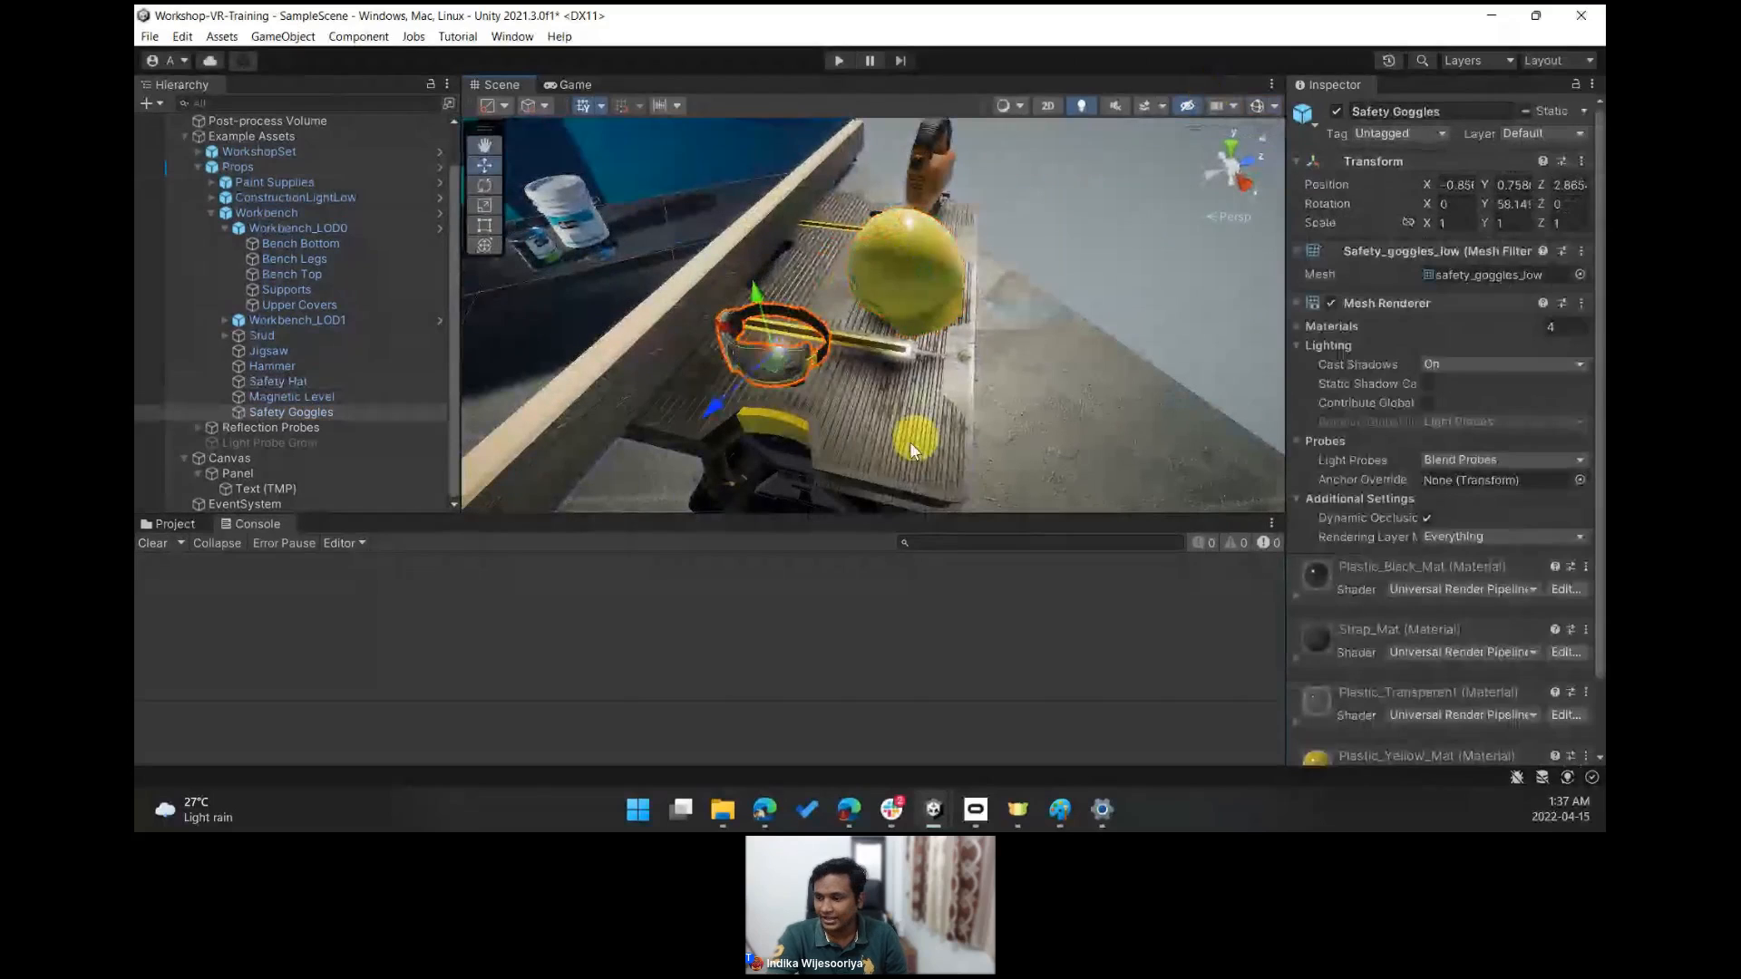
pyautogui.scroll(-2, 1594, 563)
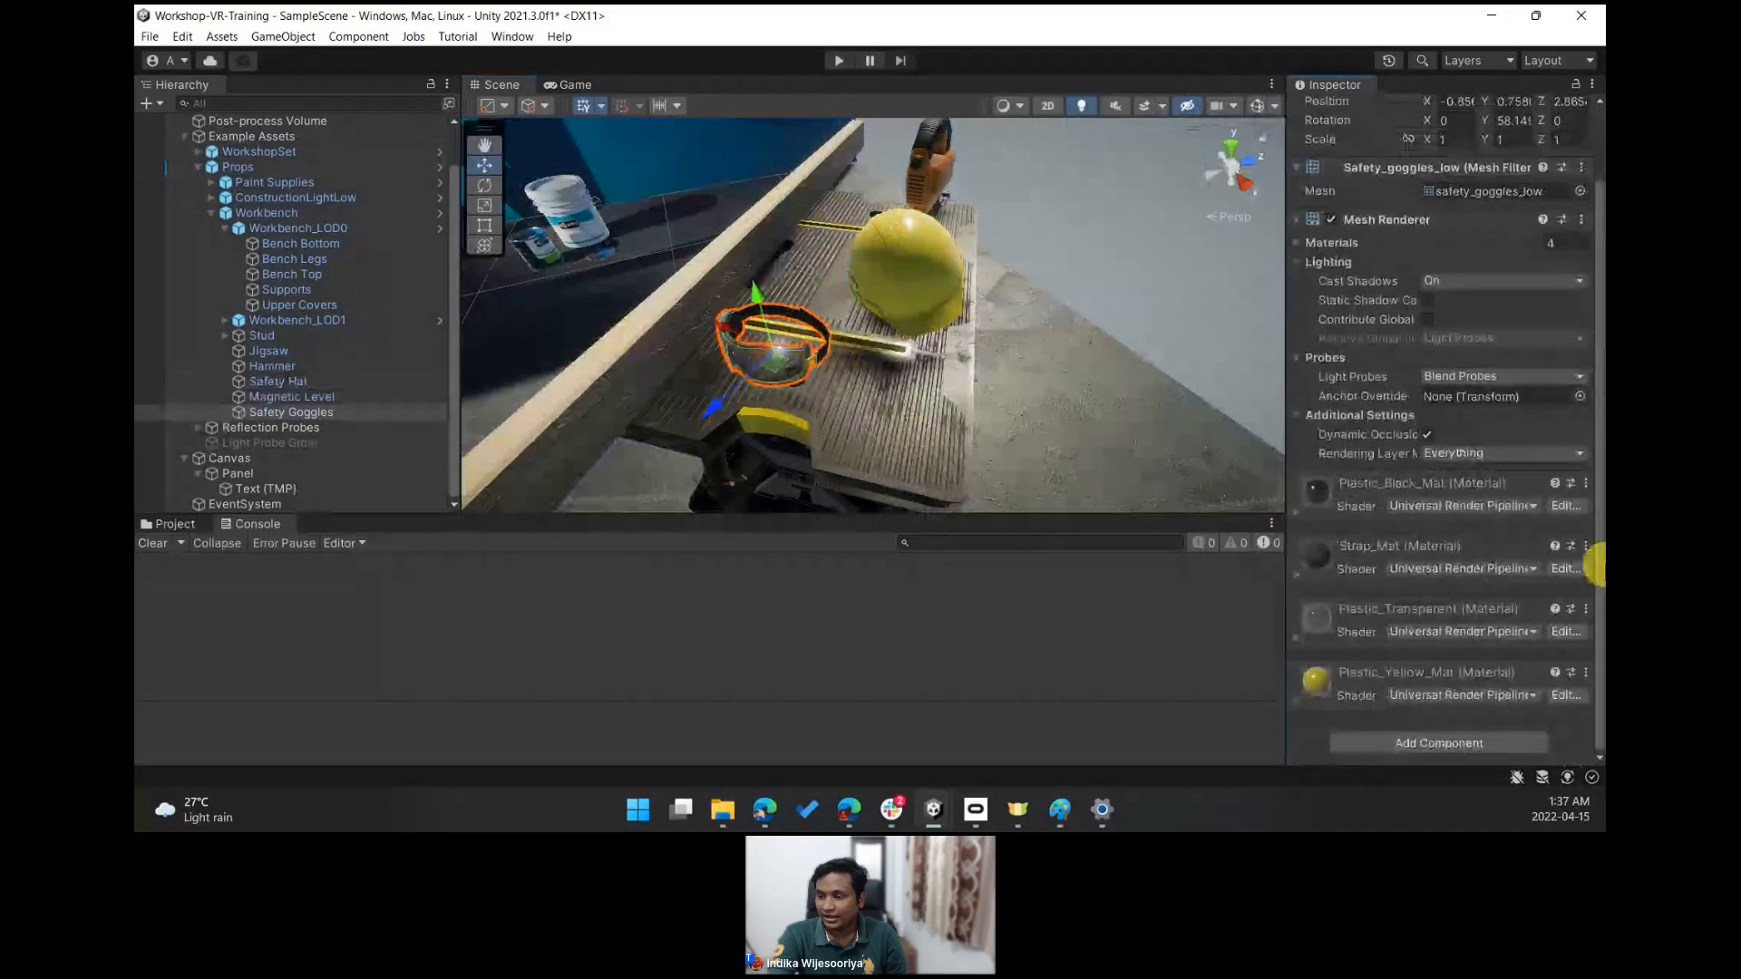
pyautogui.click(1524, 742)
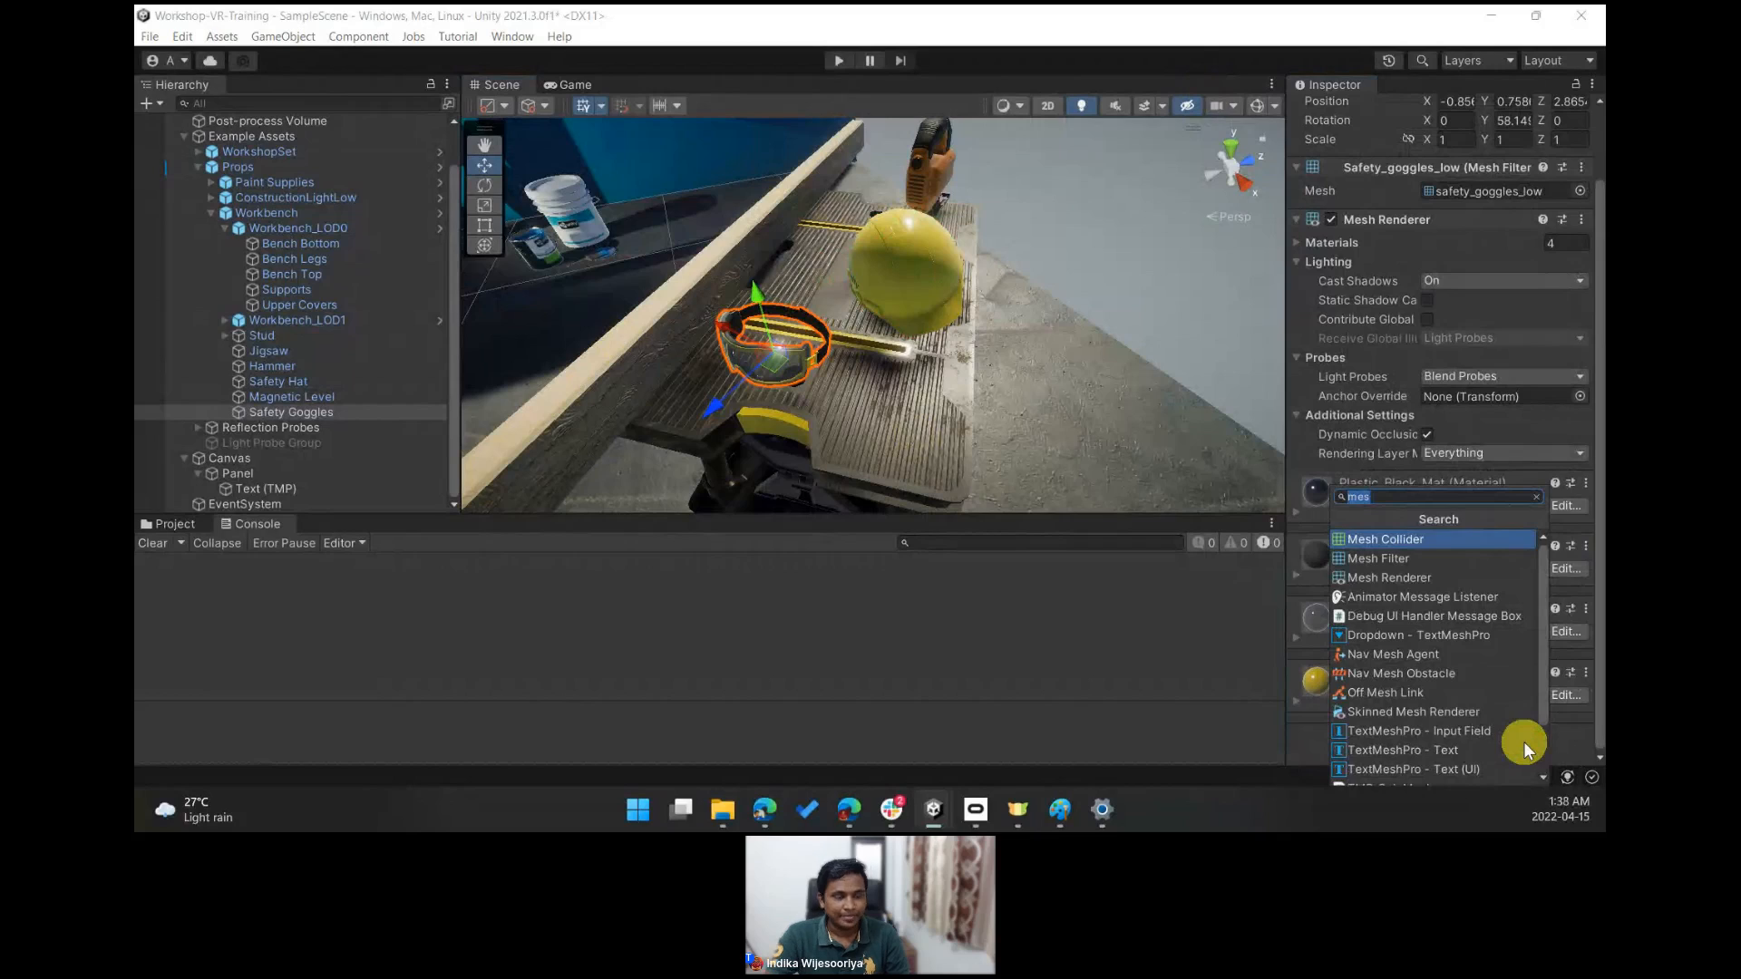
pyautogui.press('Return')
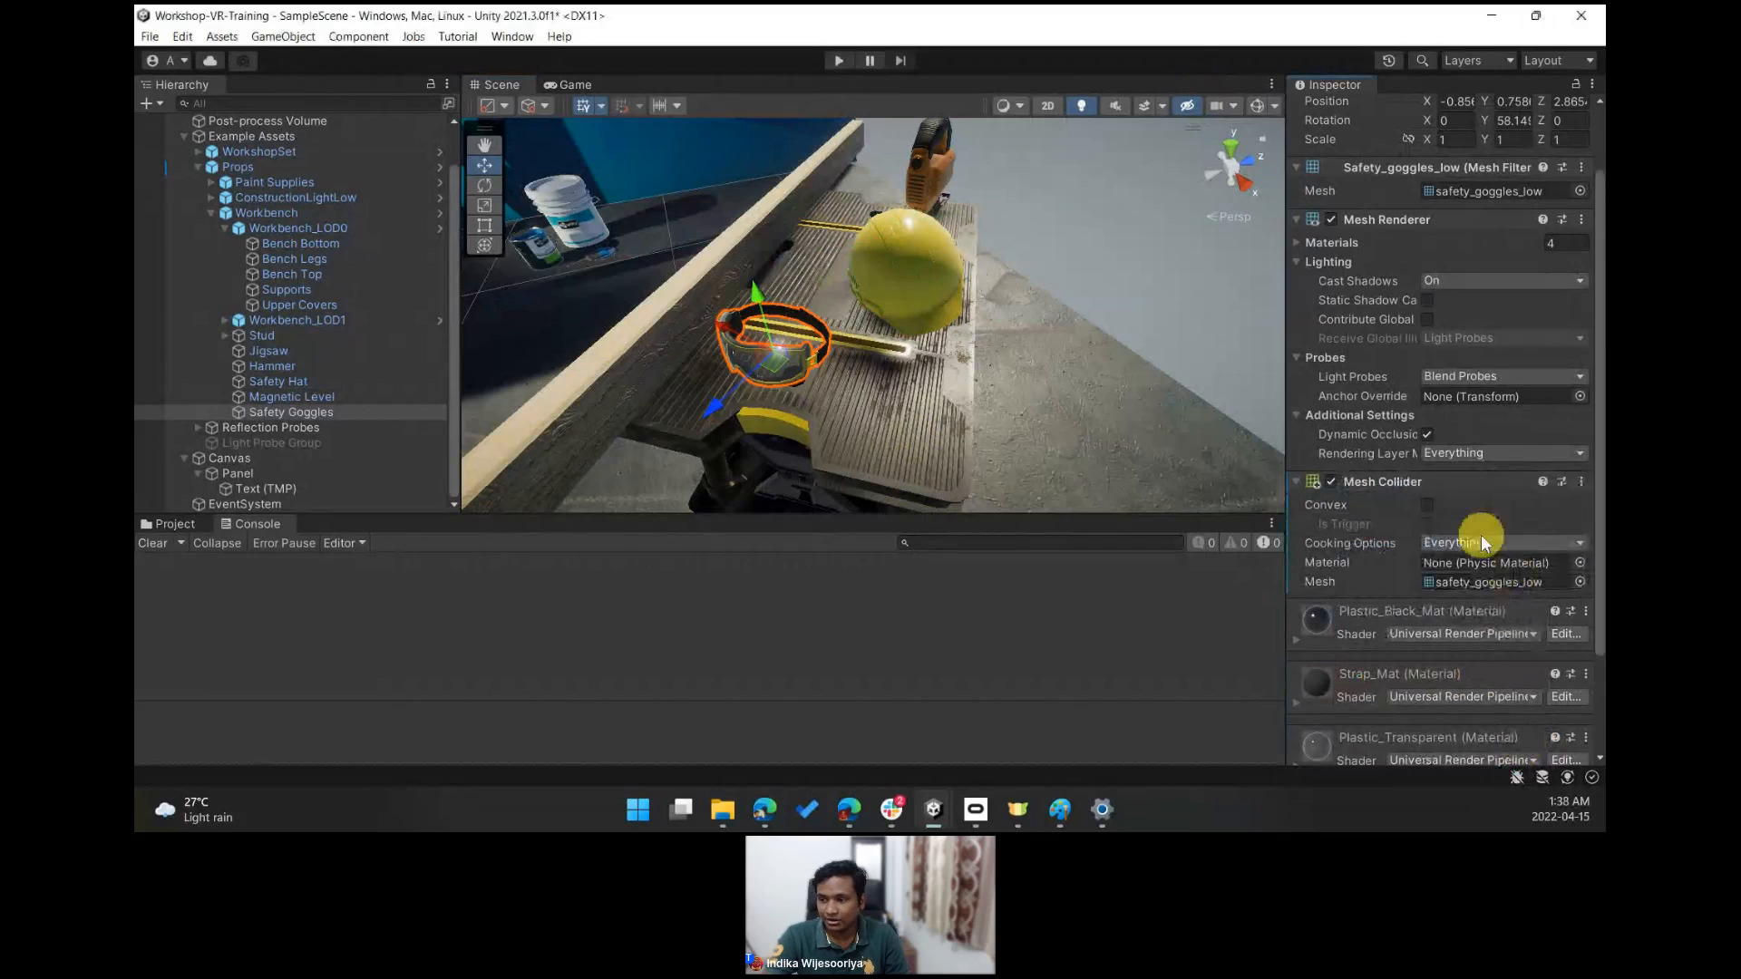
pyautogui.click(1428, 505)
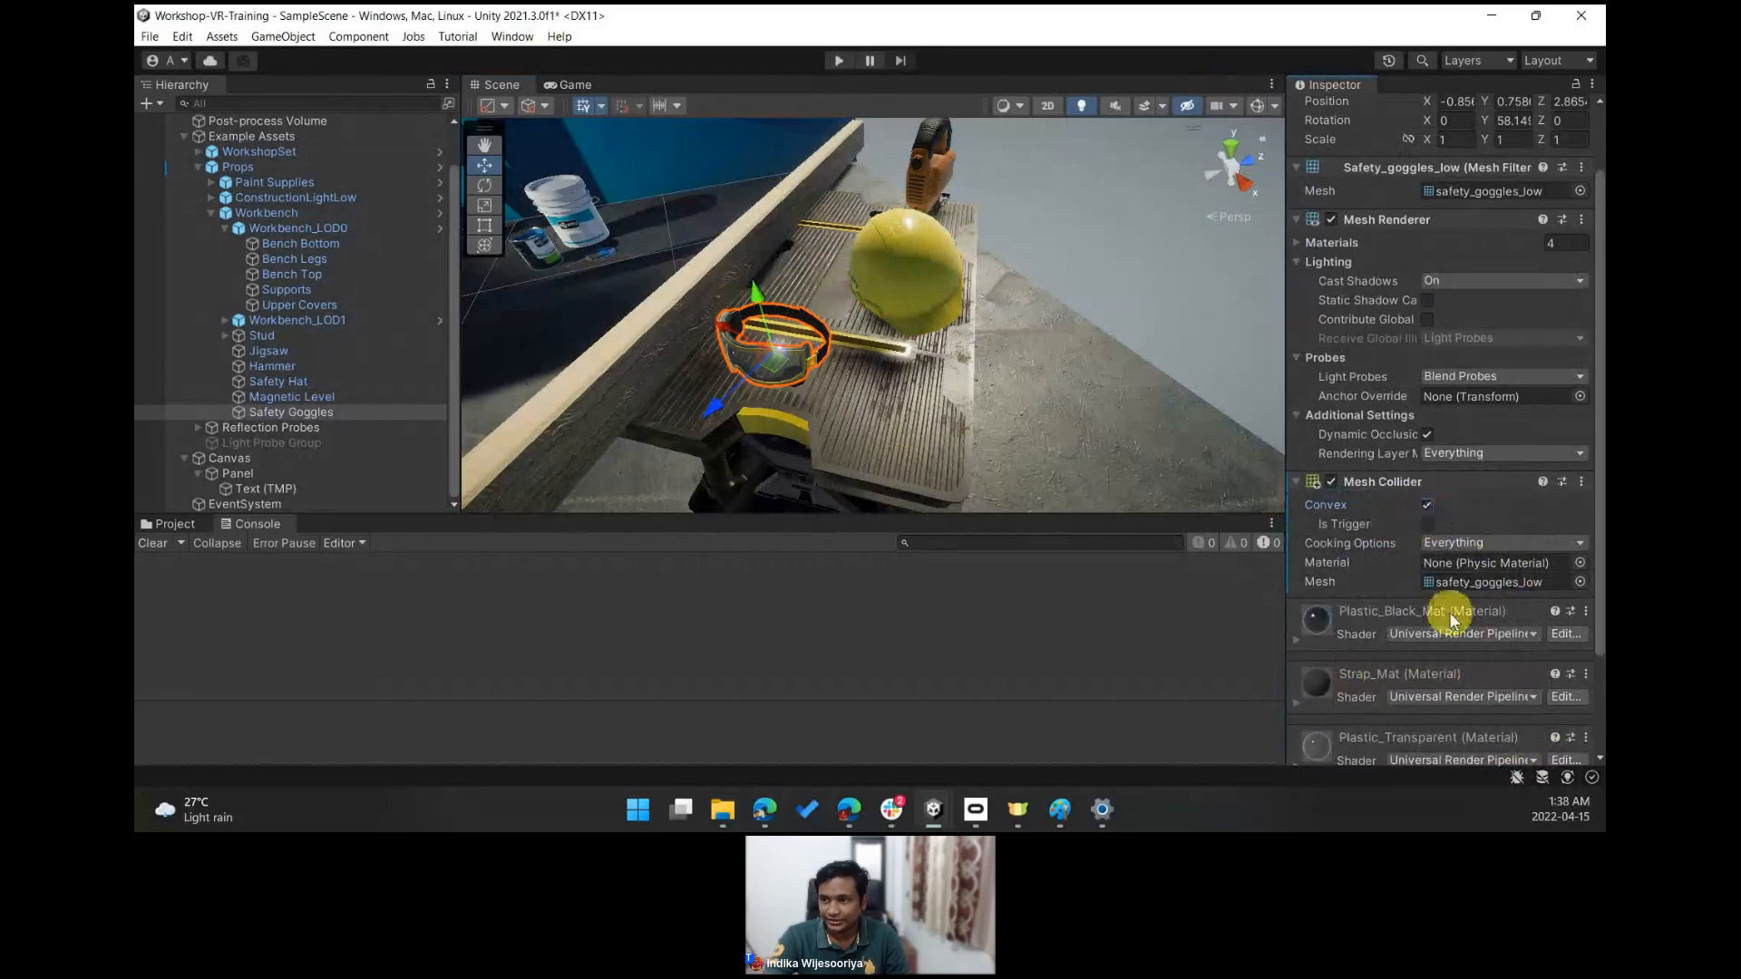
# - Add an XR Grab Interactable component to the Safety Goggles
pyautogui.click(1255, 106)
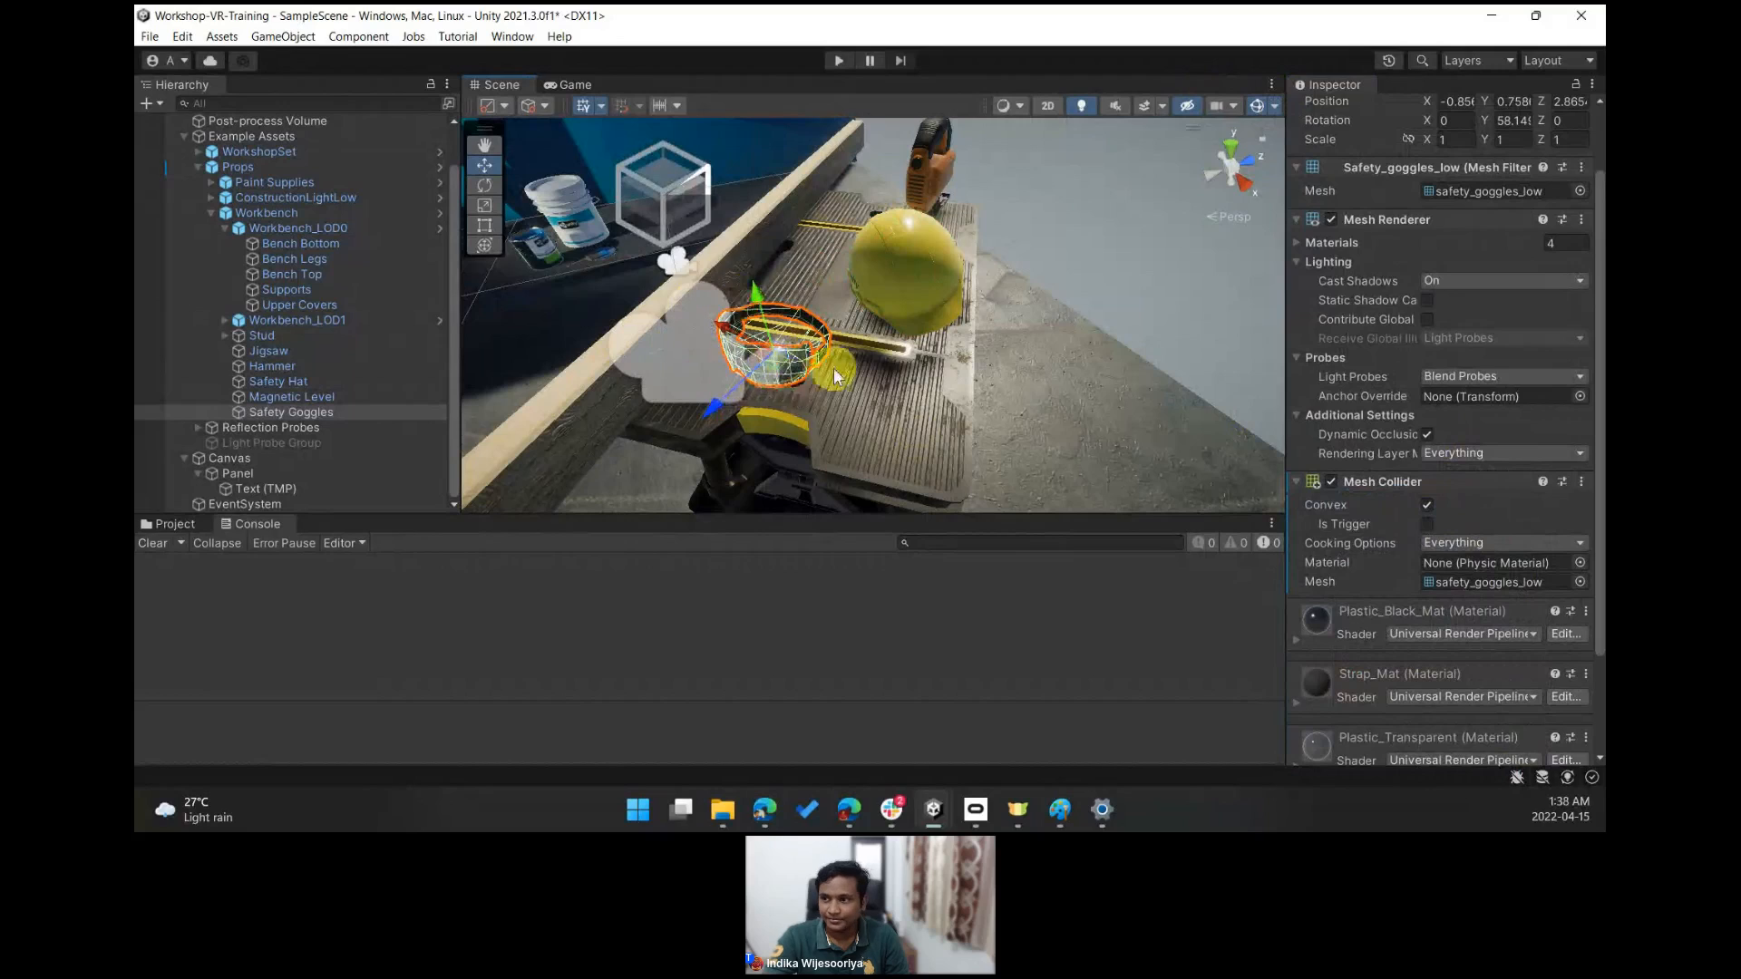
pyautogui.click(1257, 105)
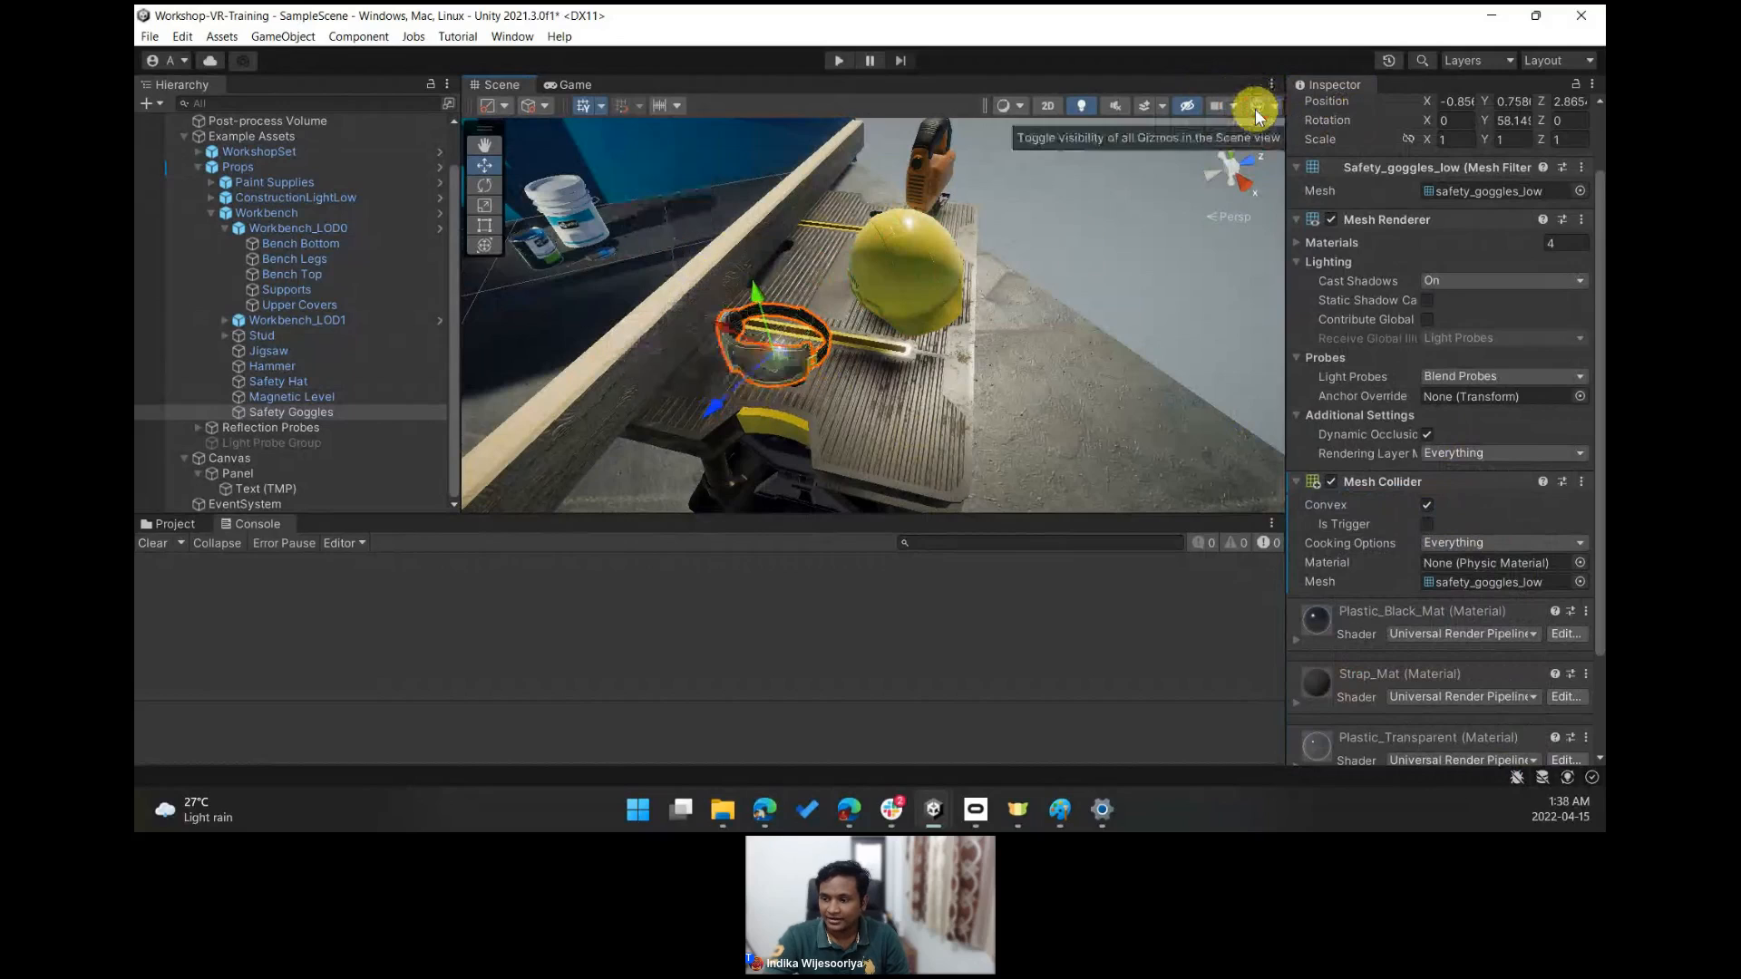
pyautogui.scroll(-3, 1460, 642)
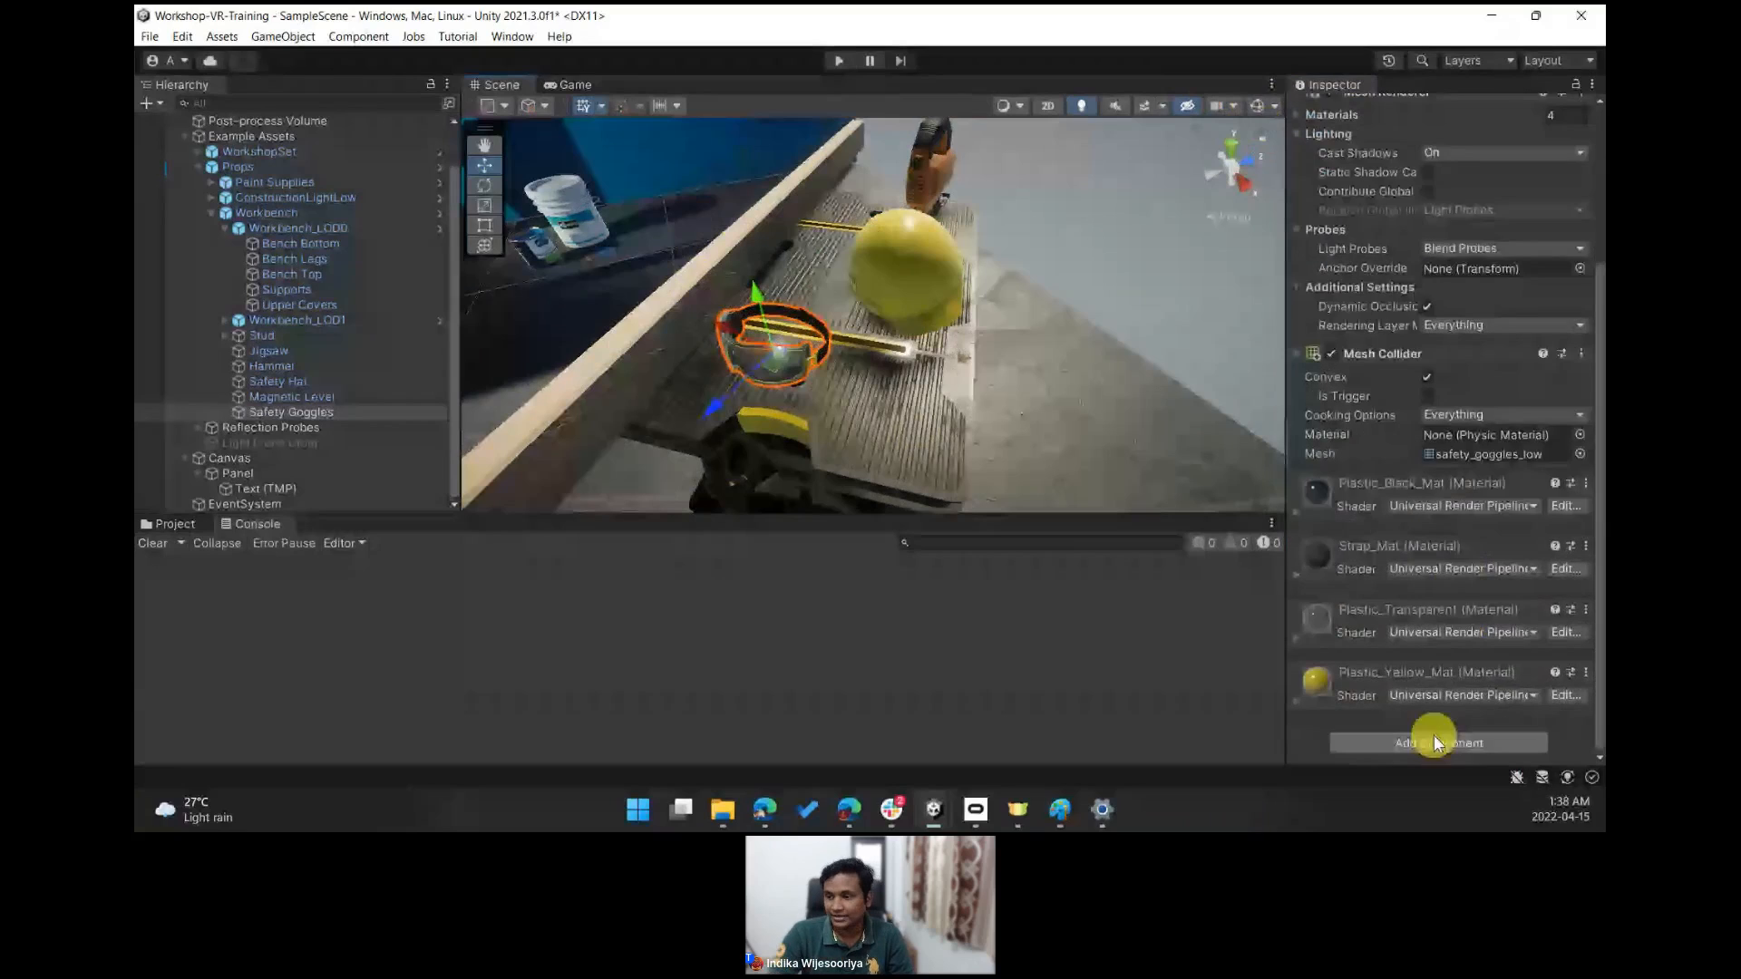
pyautogui.click(1433, 735)
pyautogui.write('gra')
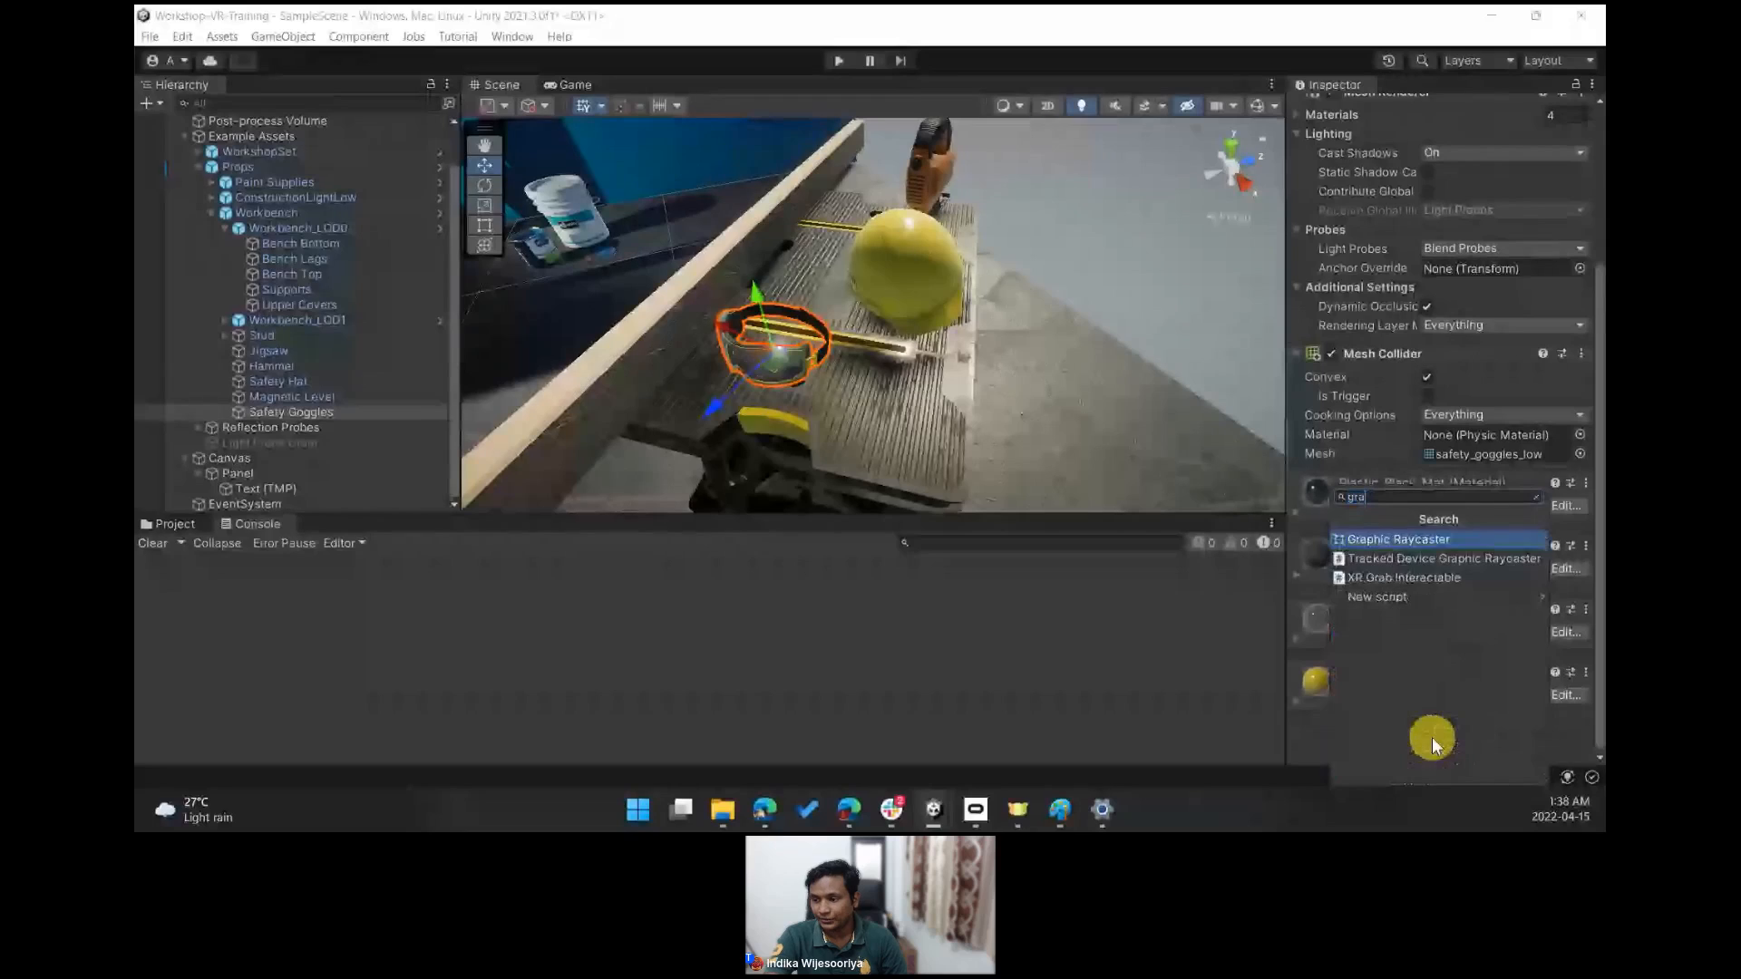
pyautogui.click(1444, 581)
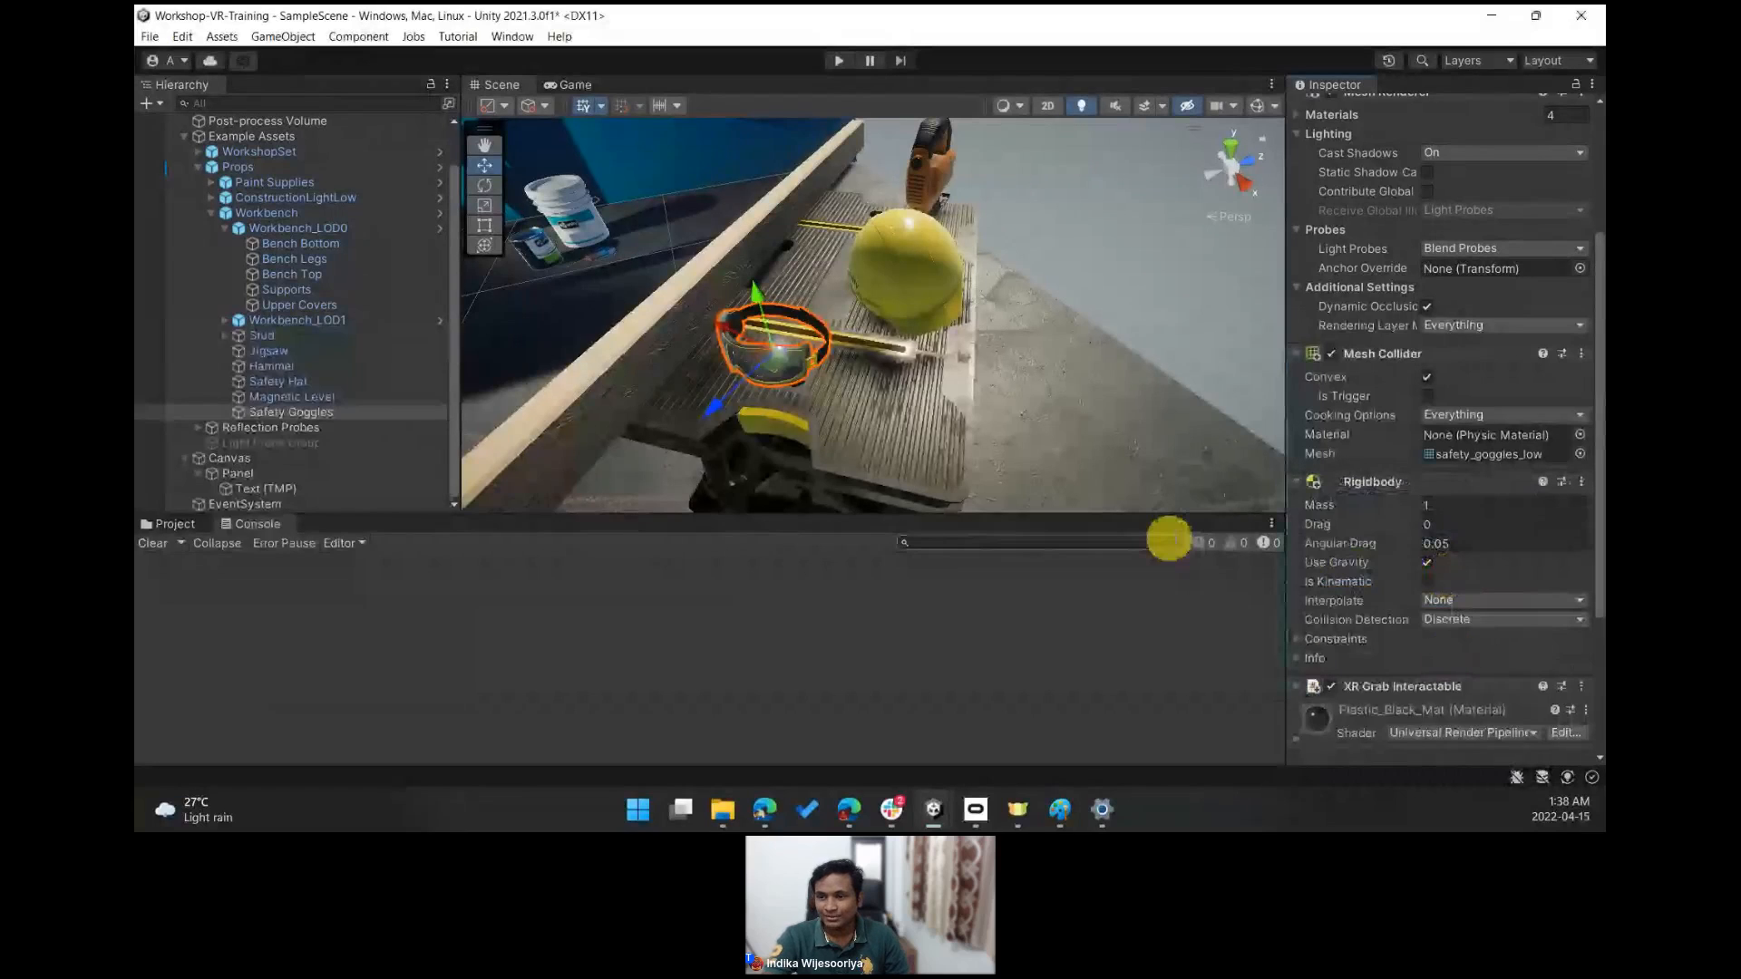
# - Select the Jigsaw on the workbench, add a Mesh Collider component, and enable Convex
pyautogui.moveTo(1079, 379); pyautogui.dragTo(916, 286, button='right')
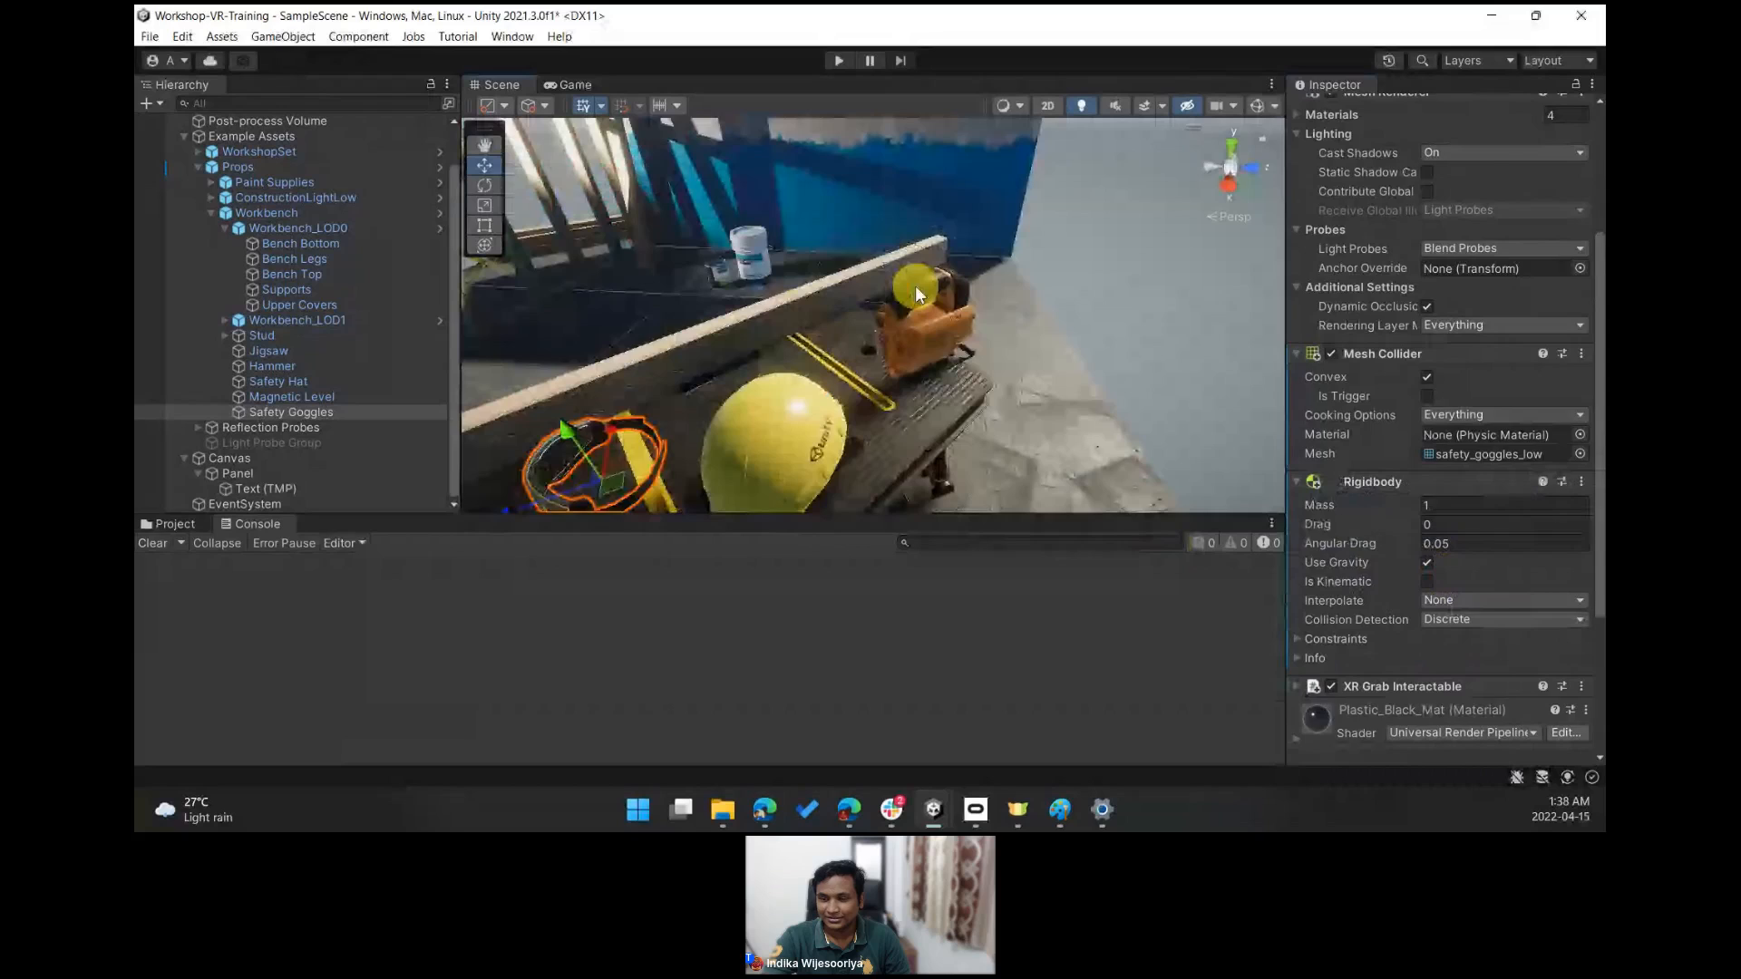
pyautogui.click(916, 285)
pyautogui.click(917, 292)
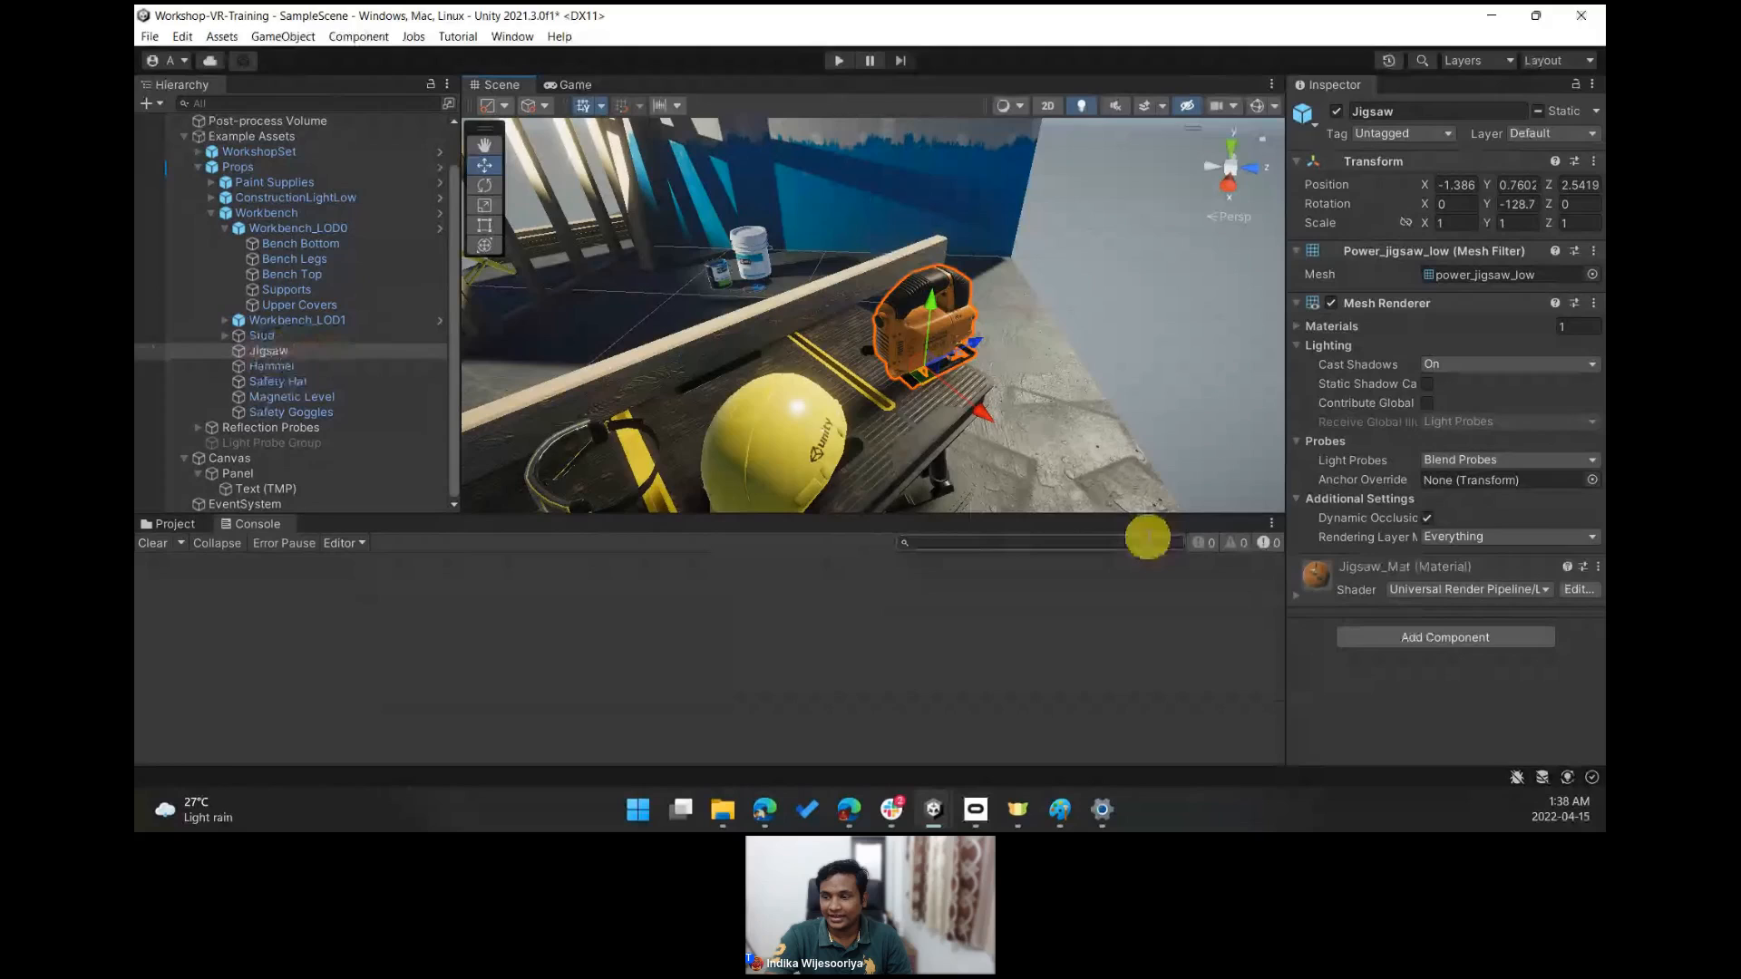
pyautogui.click(1378, 635)
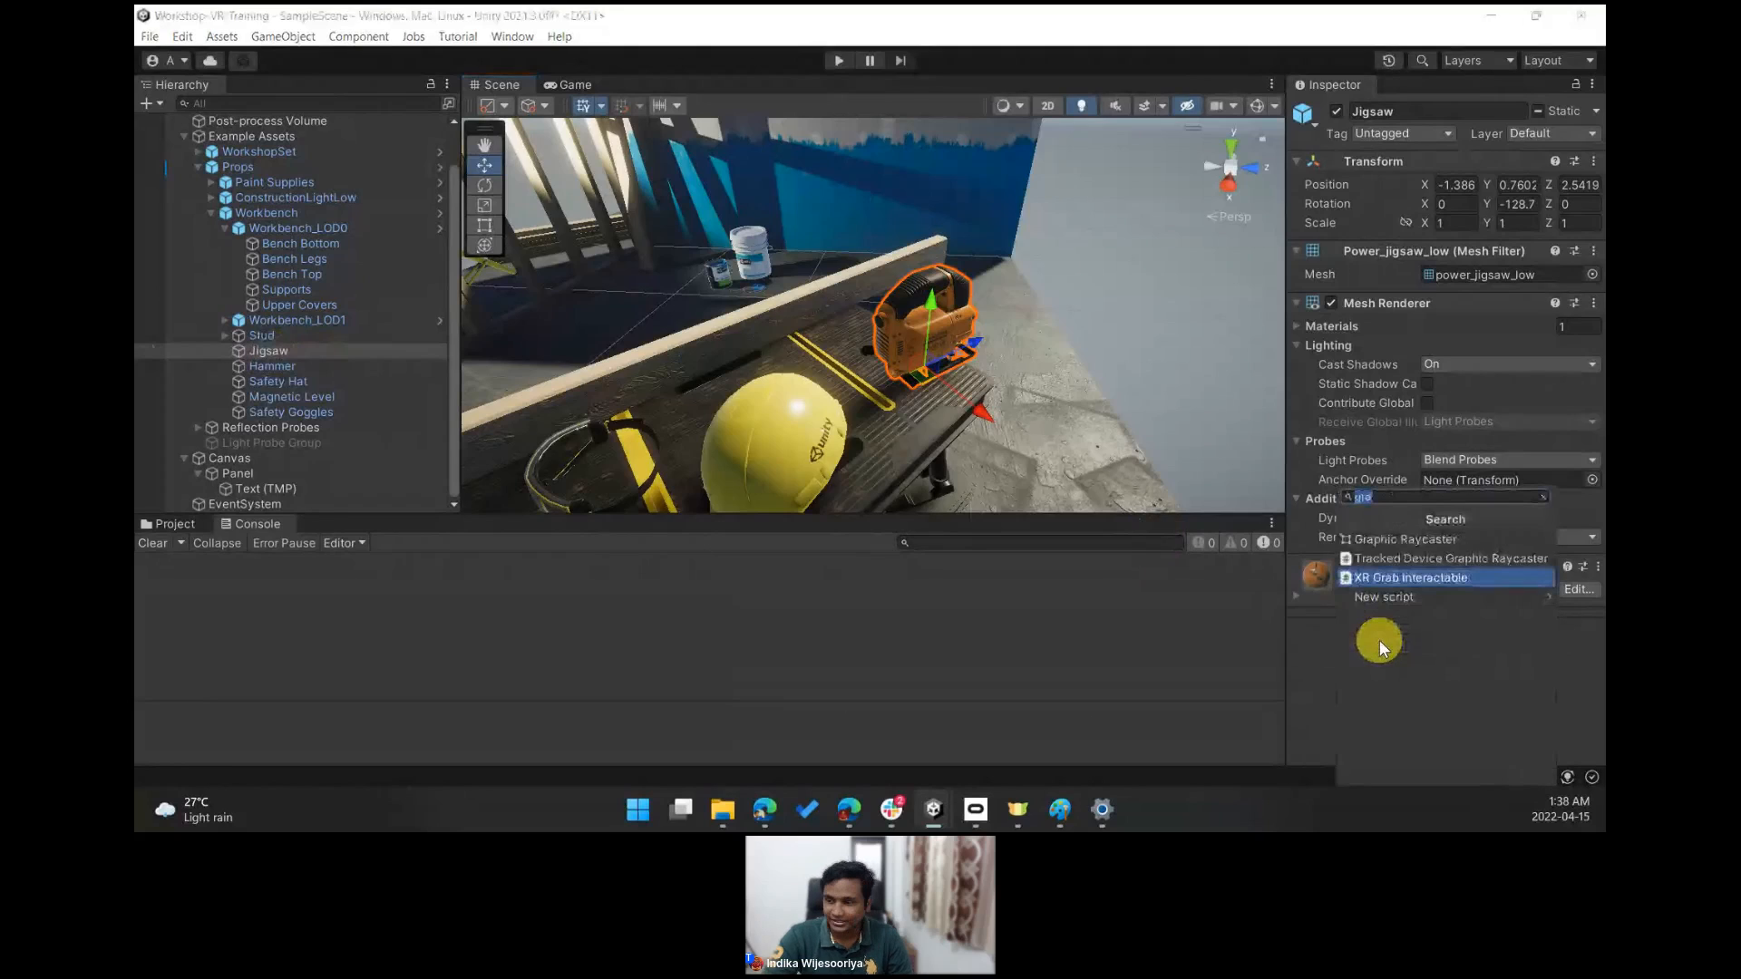
pyautogui.write('mesh')
pyautogui.press('Up')
pyautogui.press('Up')
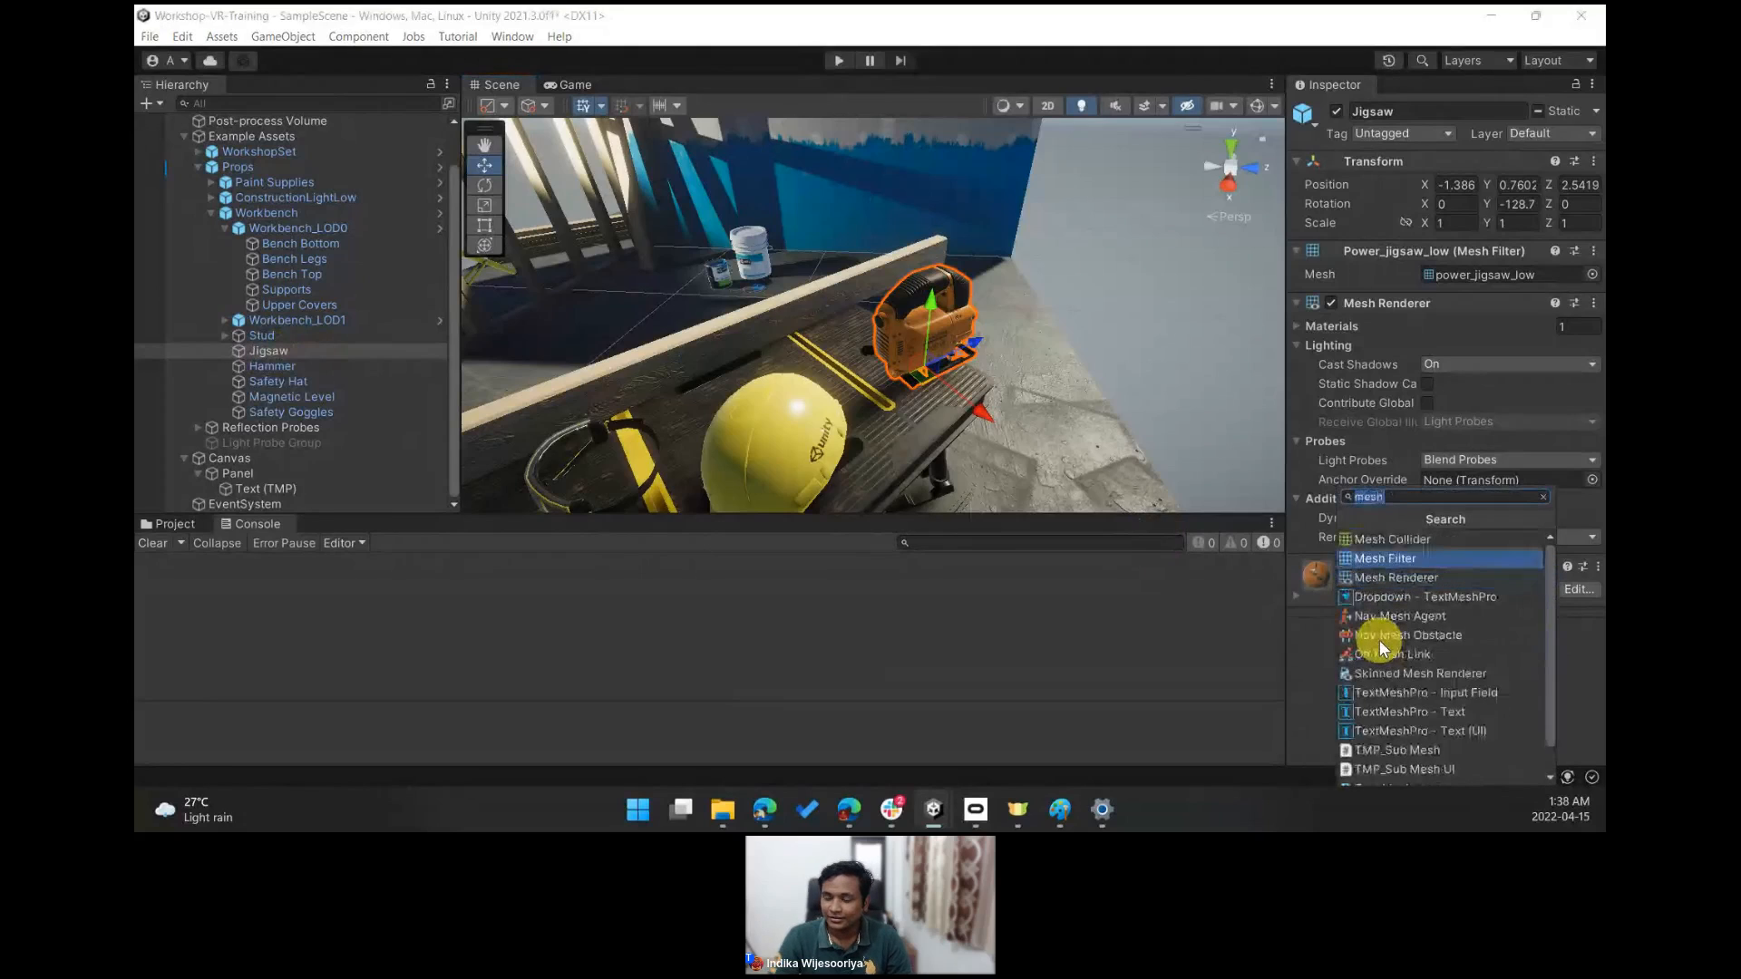
pyautogui.press('Return')
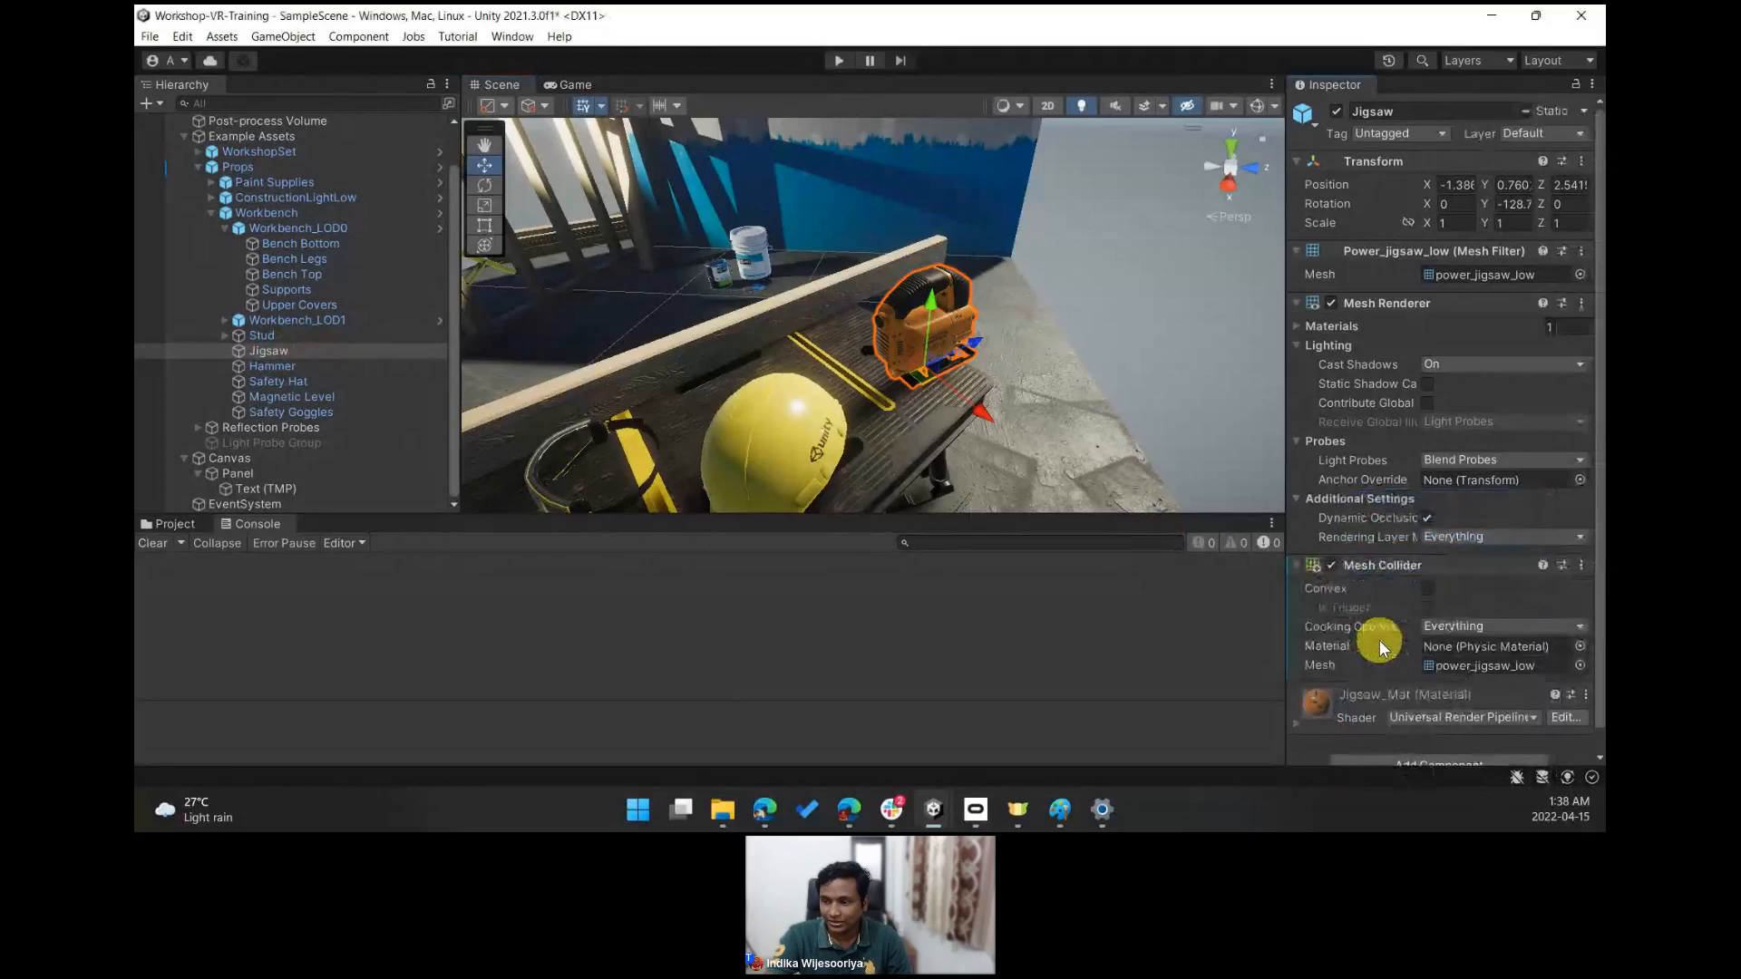
pyautogui.click(1427, 589)
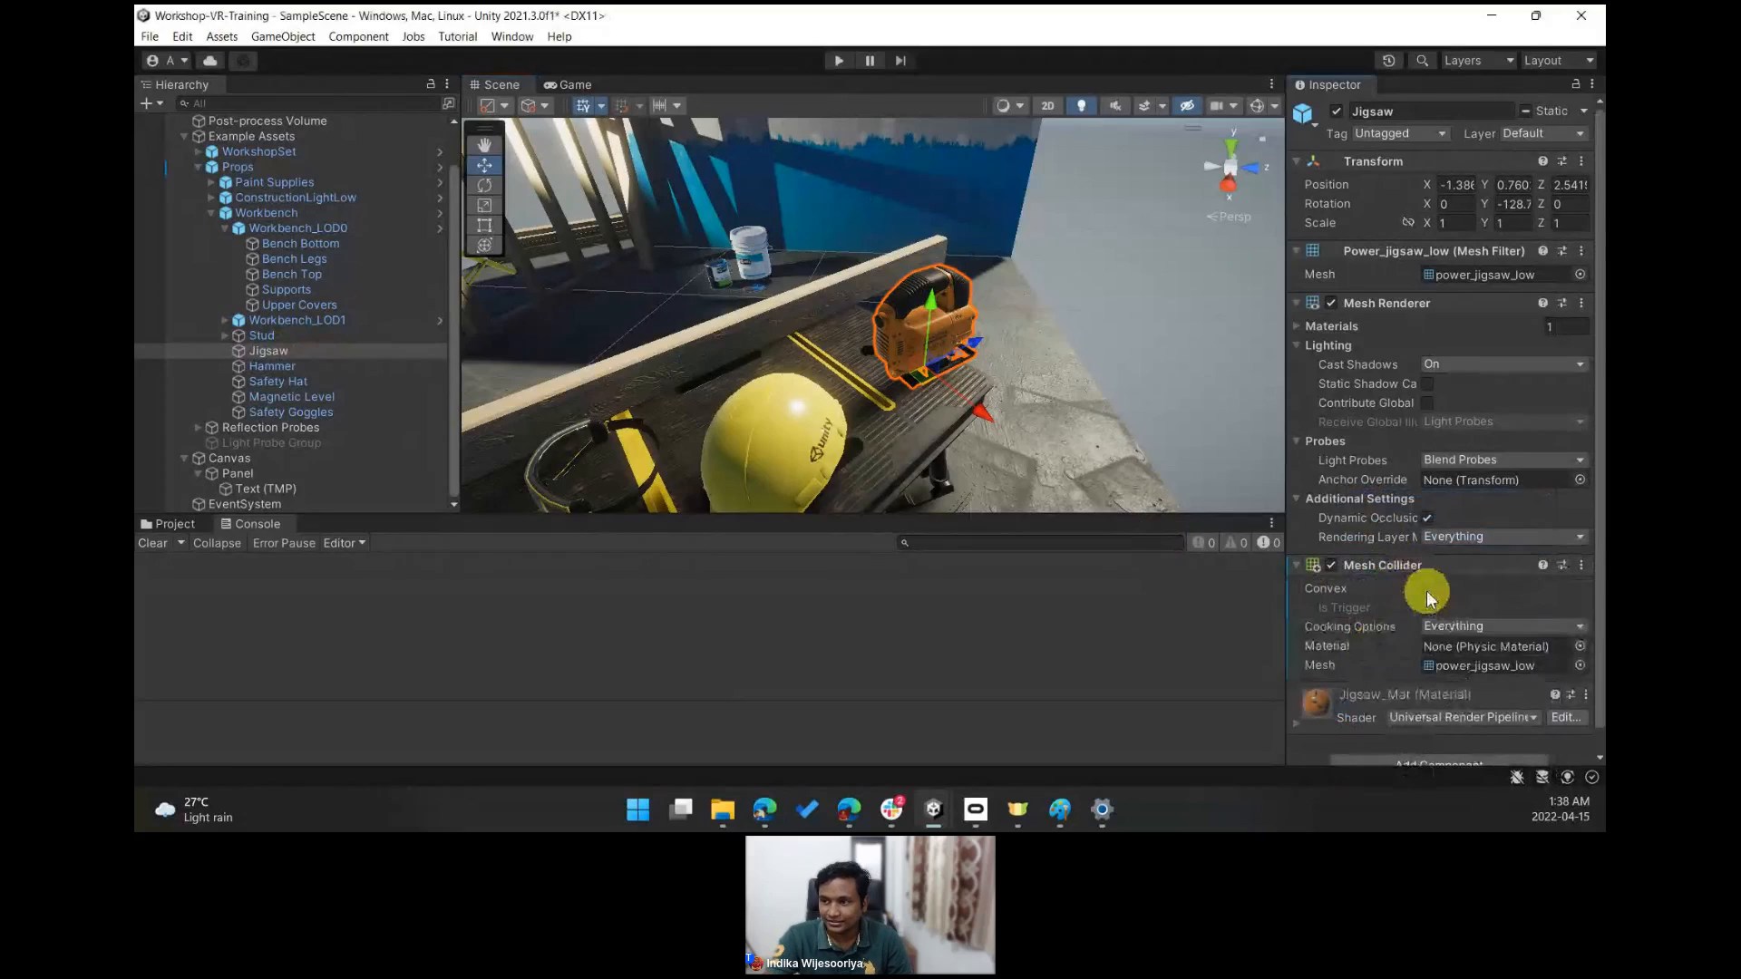
# - Add an XR Grab Interactable component to the Jigsaw
pyautogui.click(1258, 107)
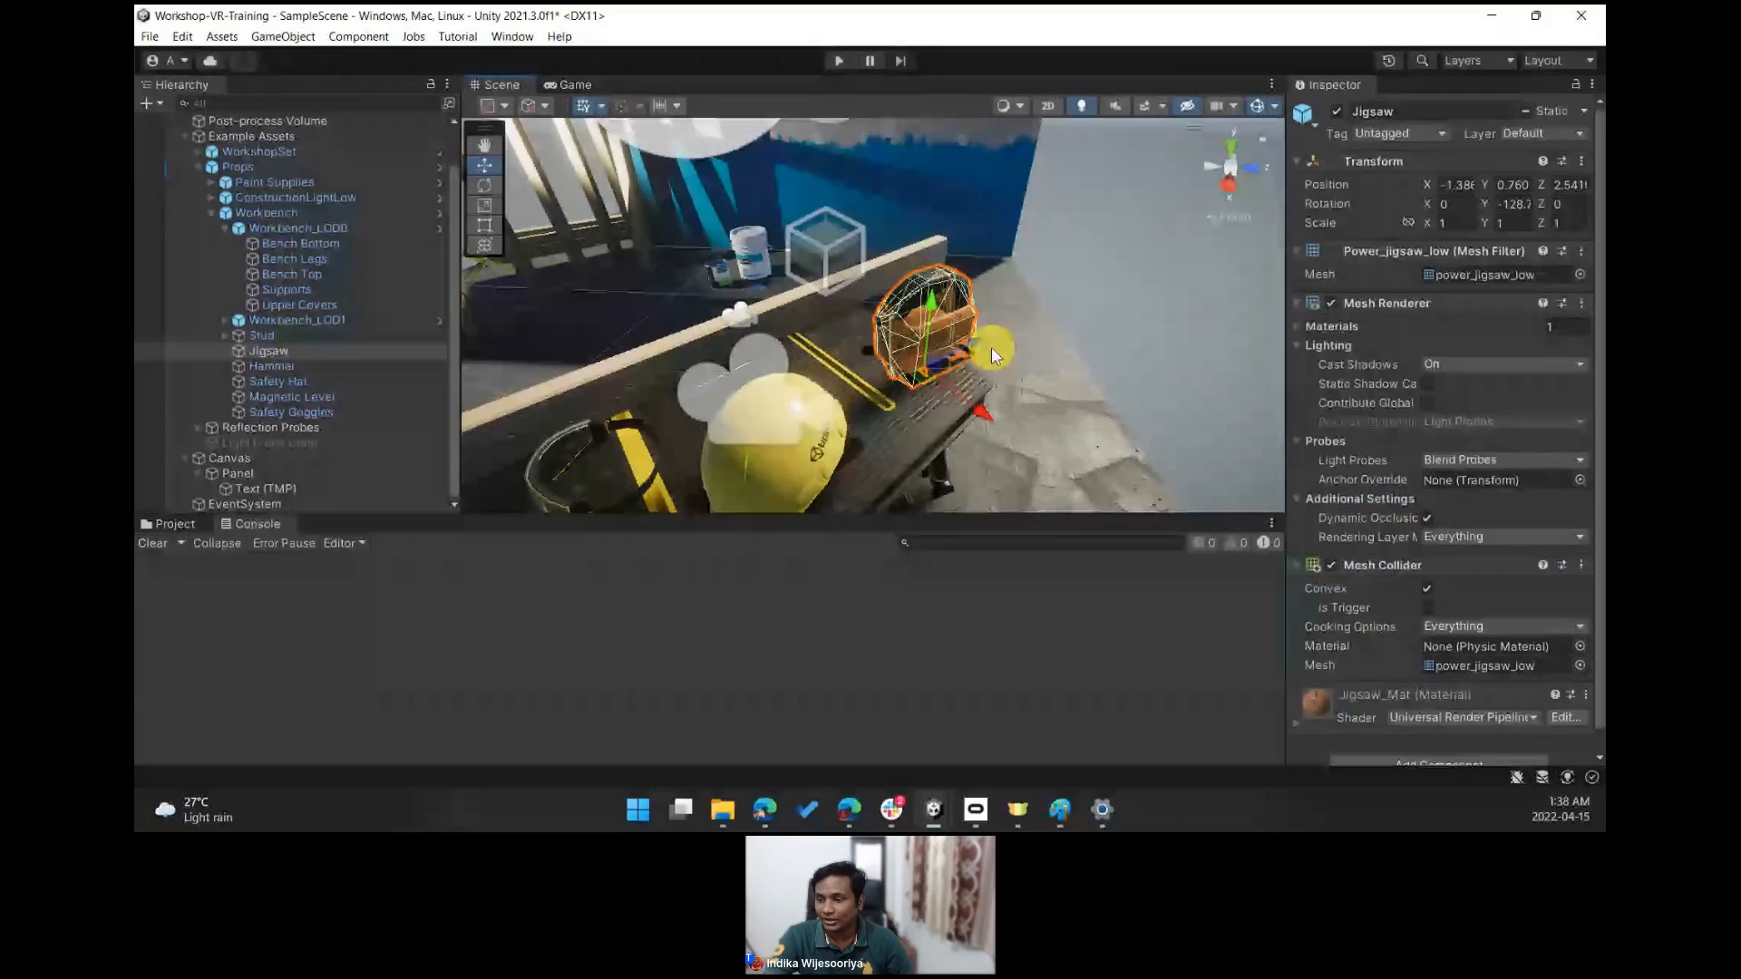
pyautogui.click(1254, 109)
pyautogui.click(1438, 762)
pyautogui.write('gra')
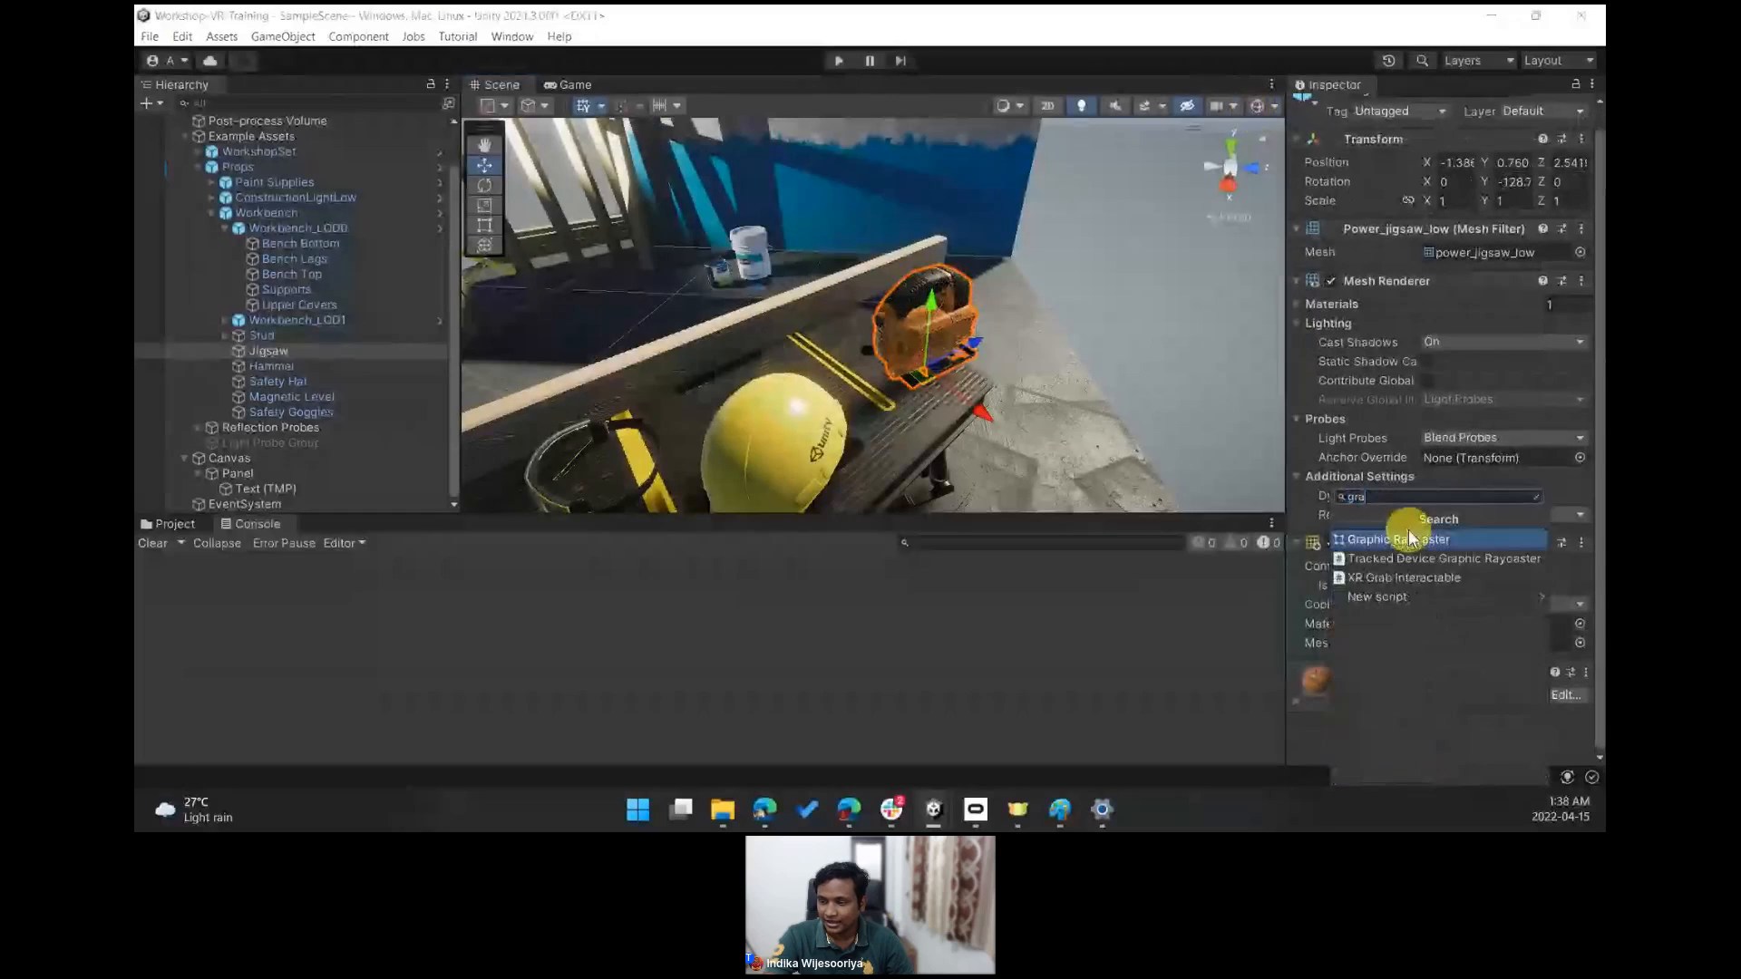
pyautogui.click(1403, 580)
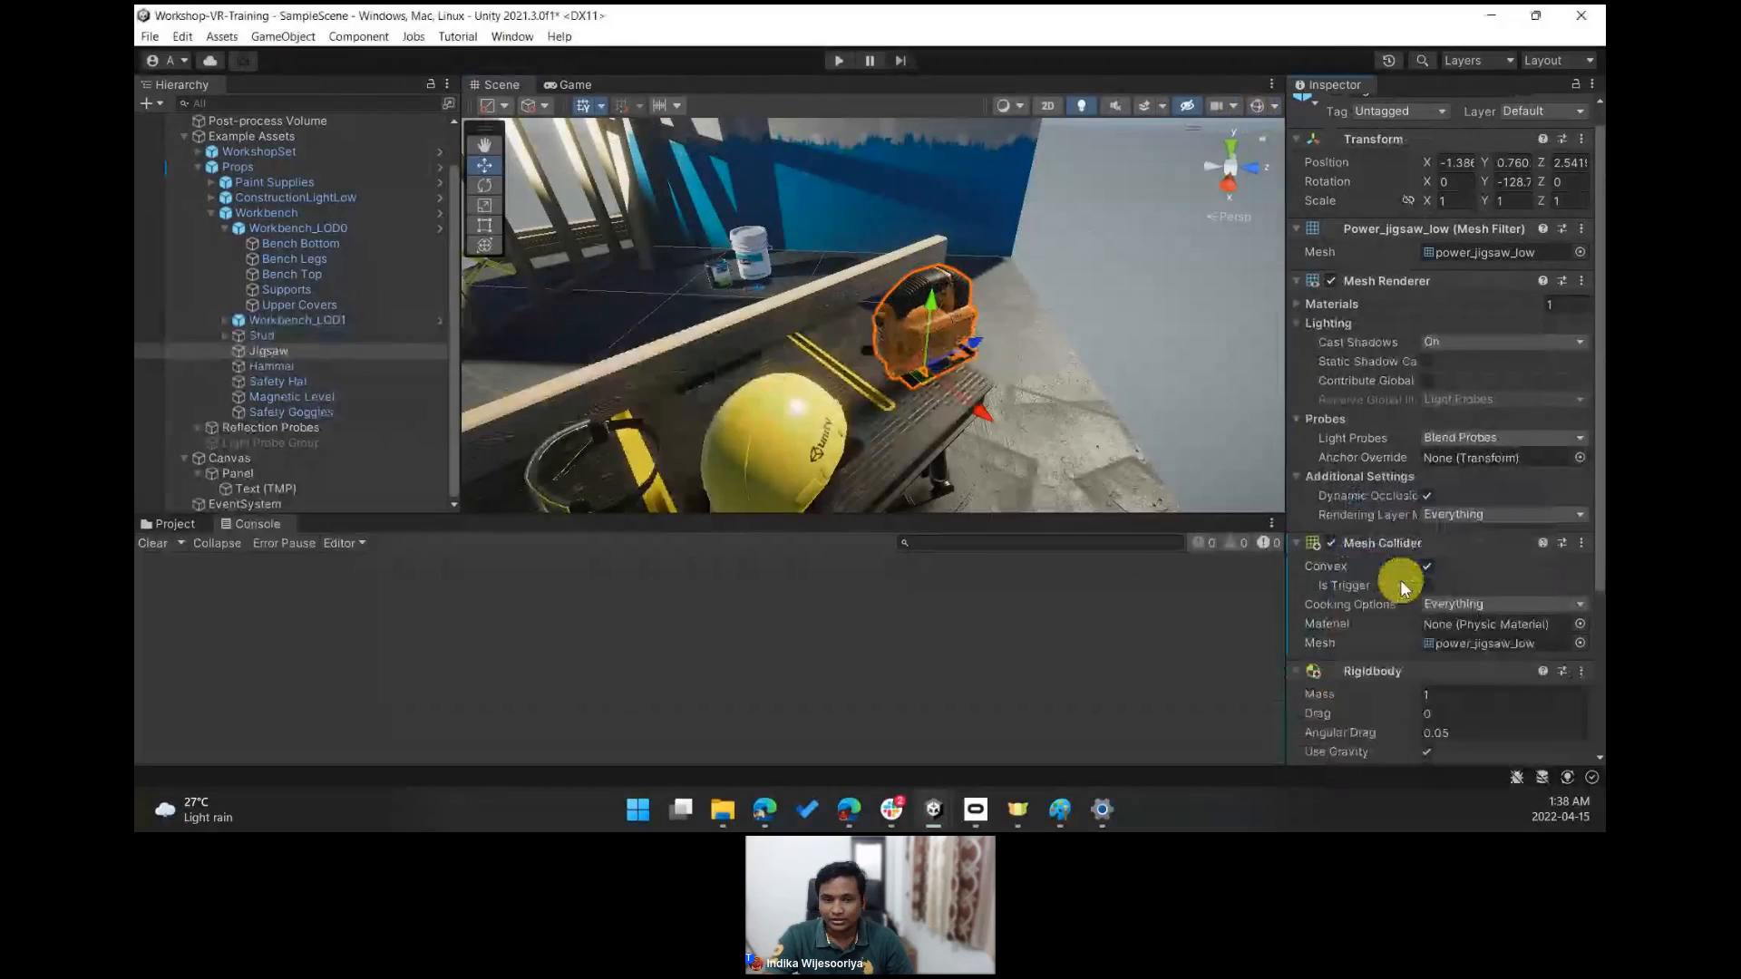
# - Save the scene
pyautogui.scroll(-2, 1460, 707)
pyautogui.scroll(-5, 815, 292)
pyautogui.moveTo(816, 292); pyautogui.dragTo(1122, 287, button='right')
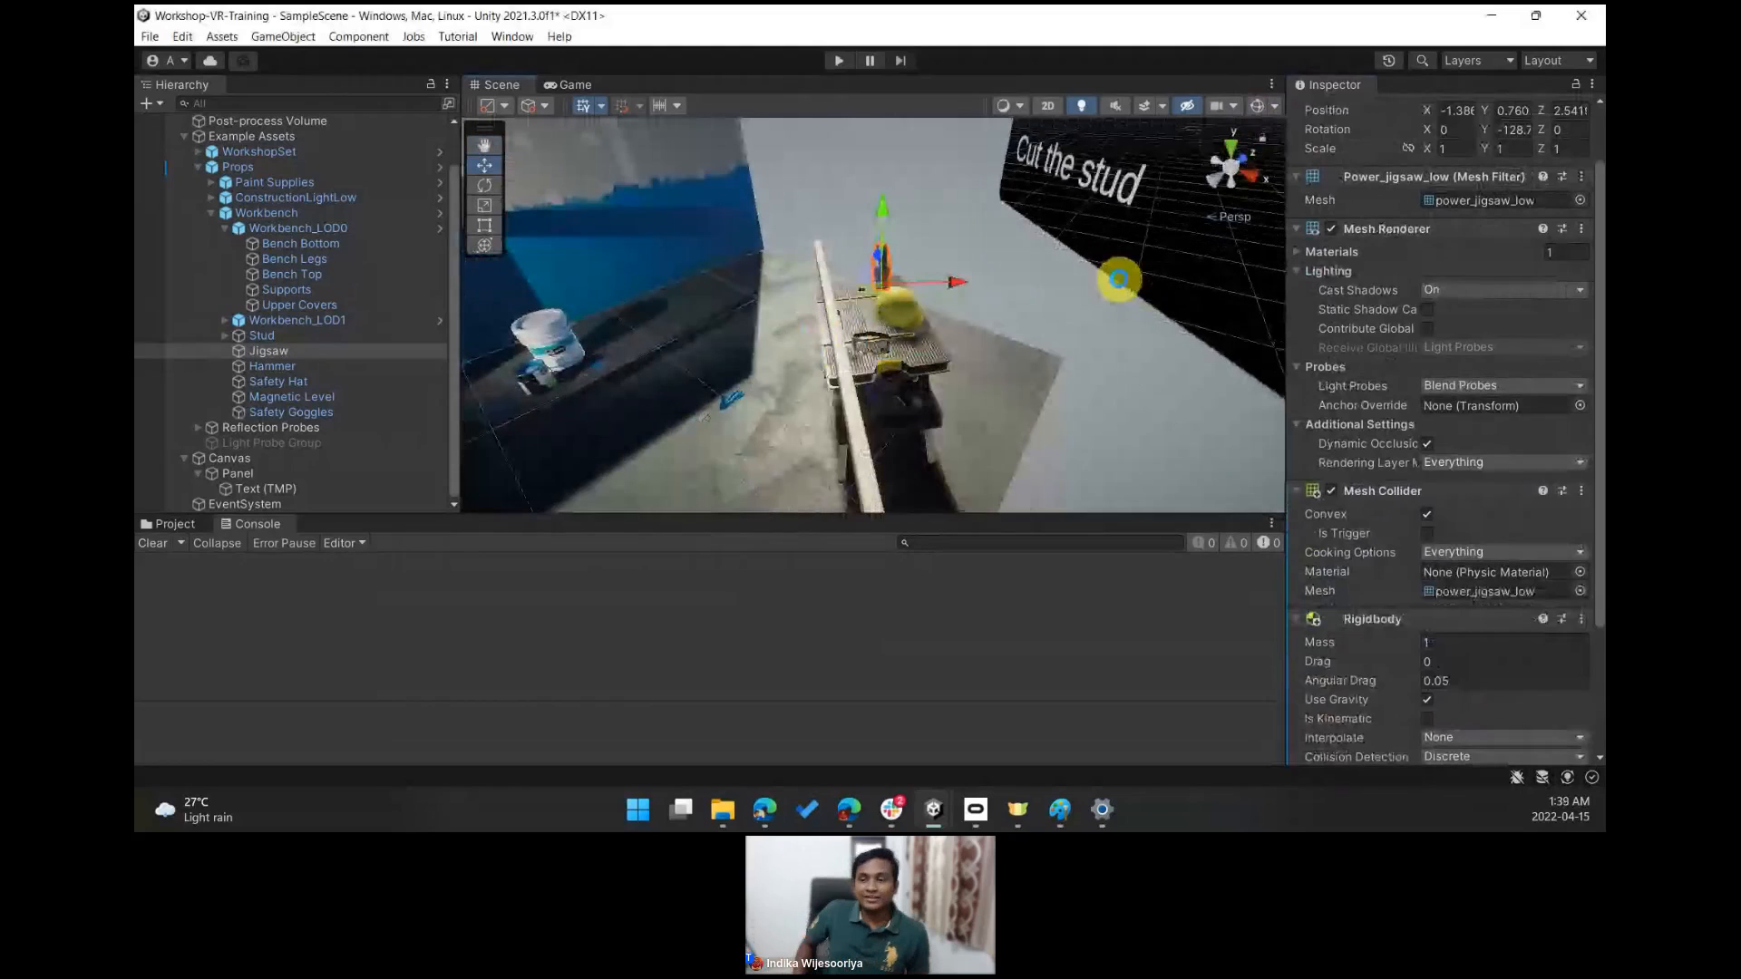
pyautogui.hotkey('ctrl', 's')
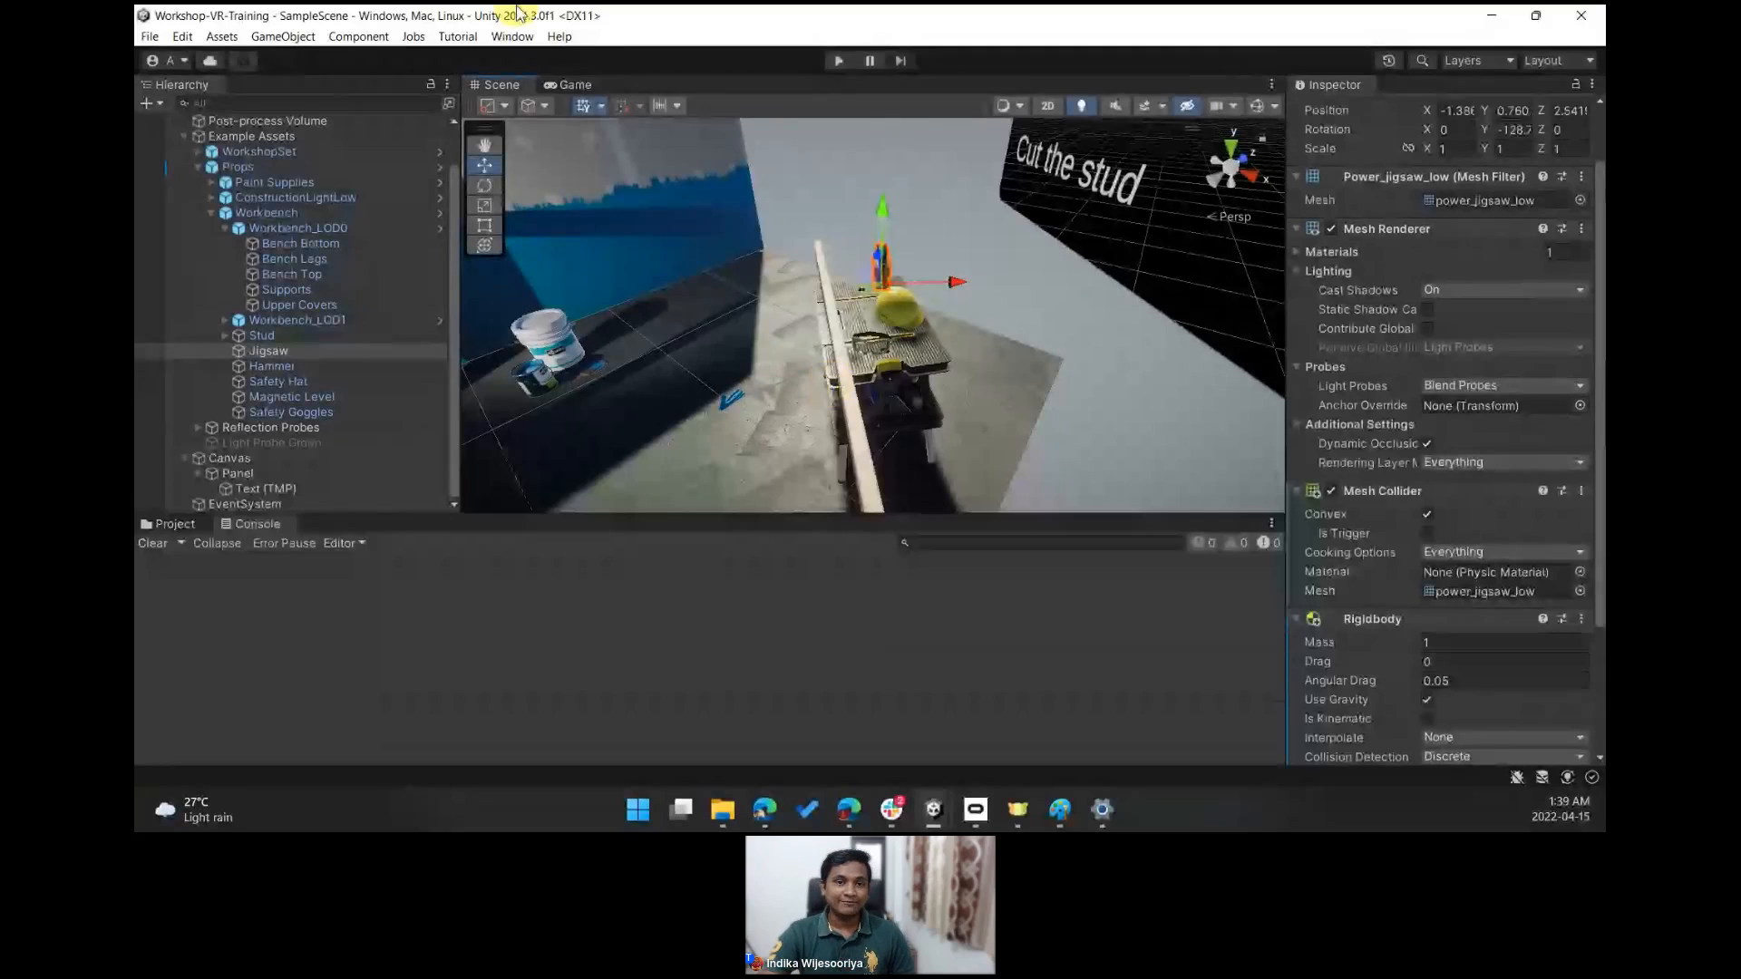
pyautogui.click(152, 45)
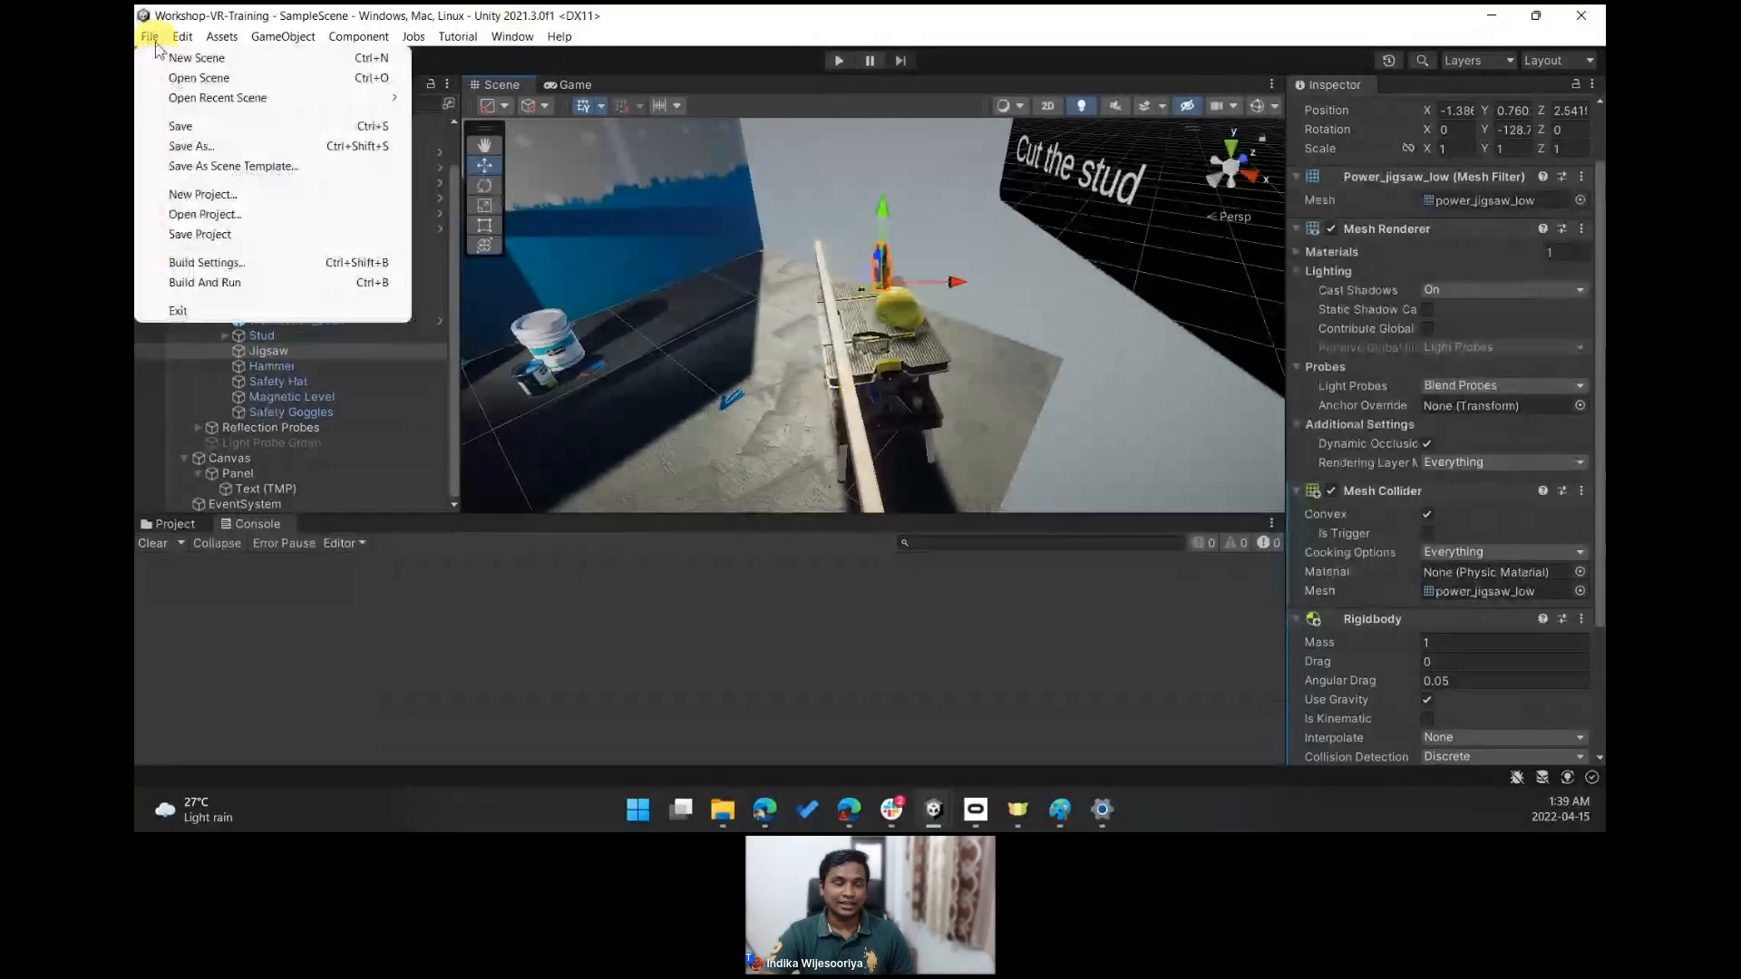
pyautogui.click(180, 126)
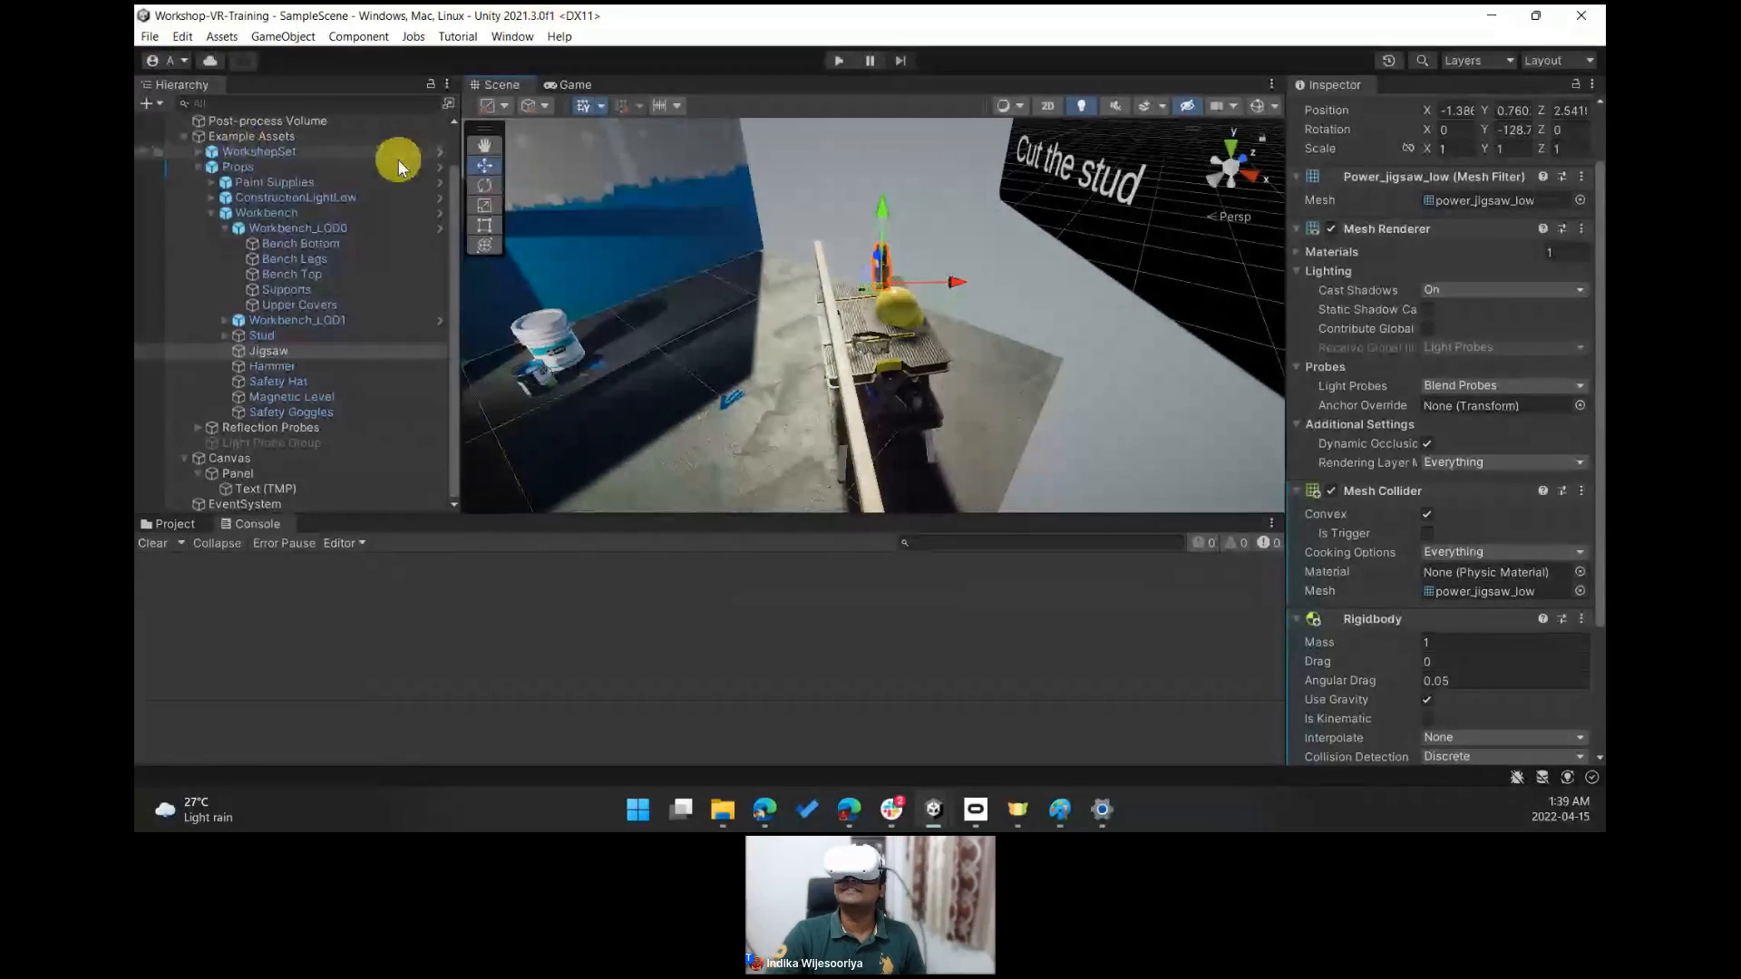
# - Dock the Game view beneath the Inspector and enlarge it
pyautogui.moveTo(460, 140); pyautogui.dragTo(413, 140)
pyautogui.moveTo(514, 91); pyautogui.dragTo(1454, 623)
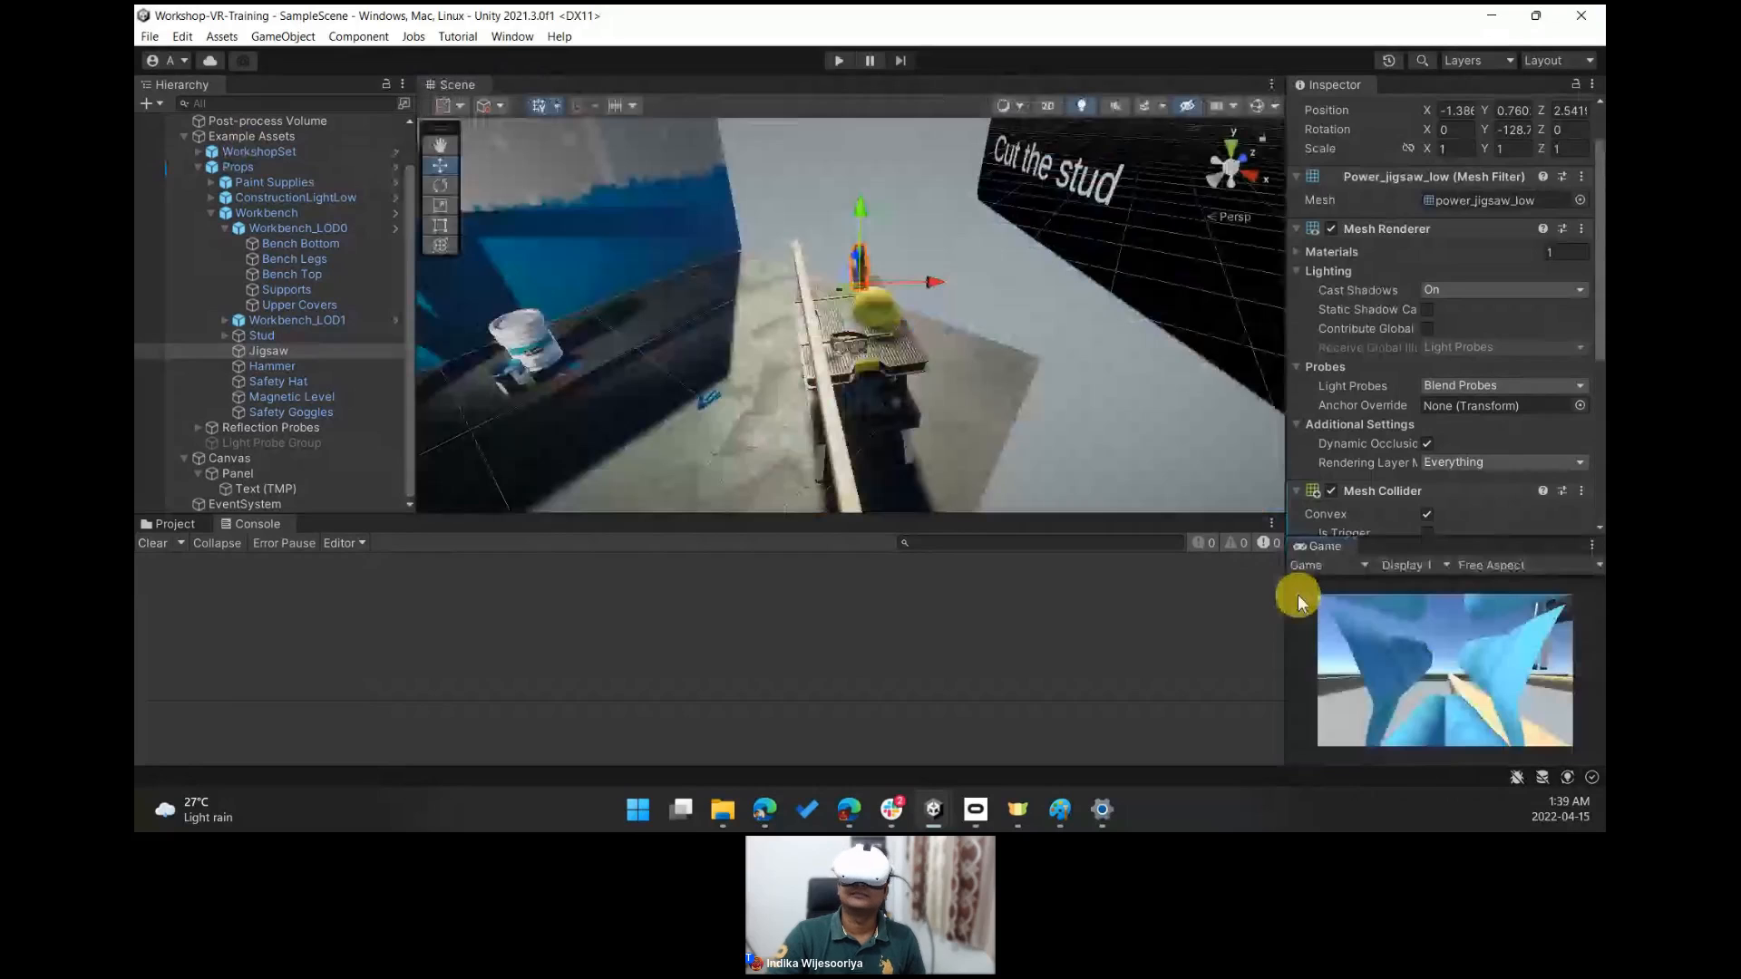
pyautogui.moveTo(1299, 601); pyautogui.dragTo(1017, 581)
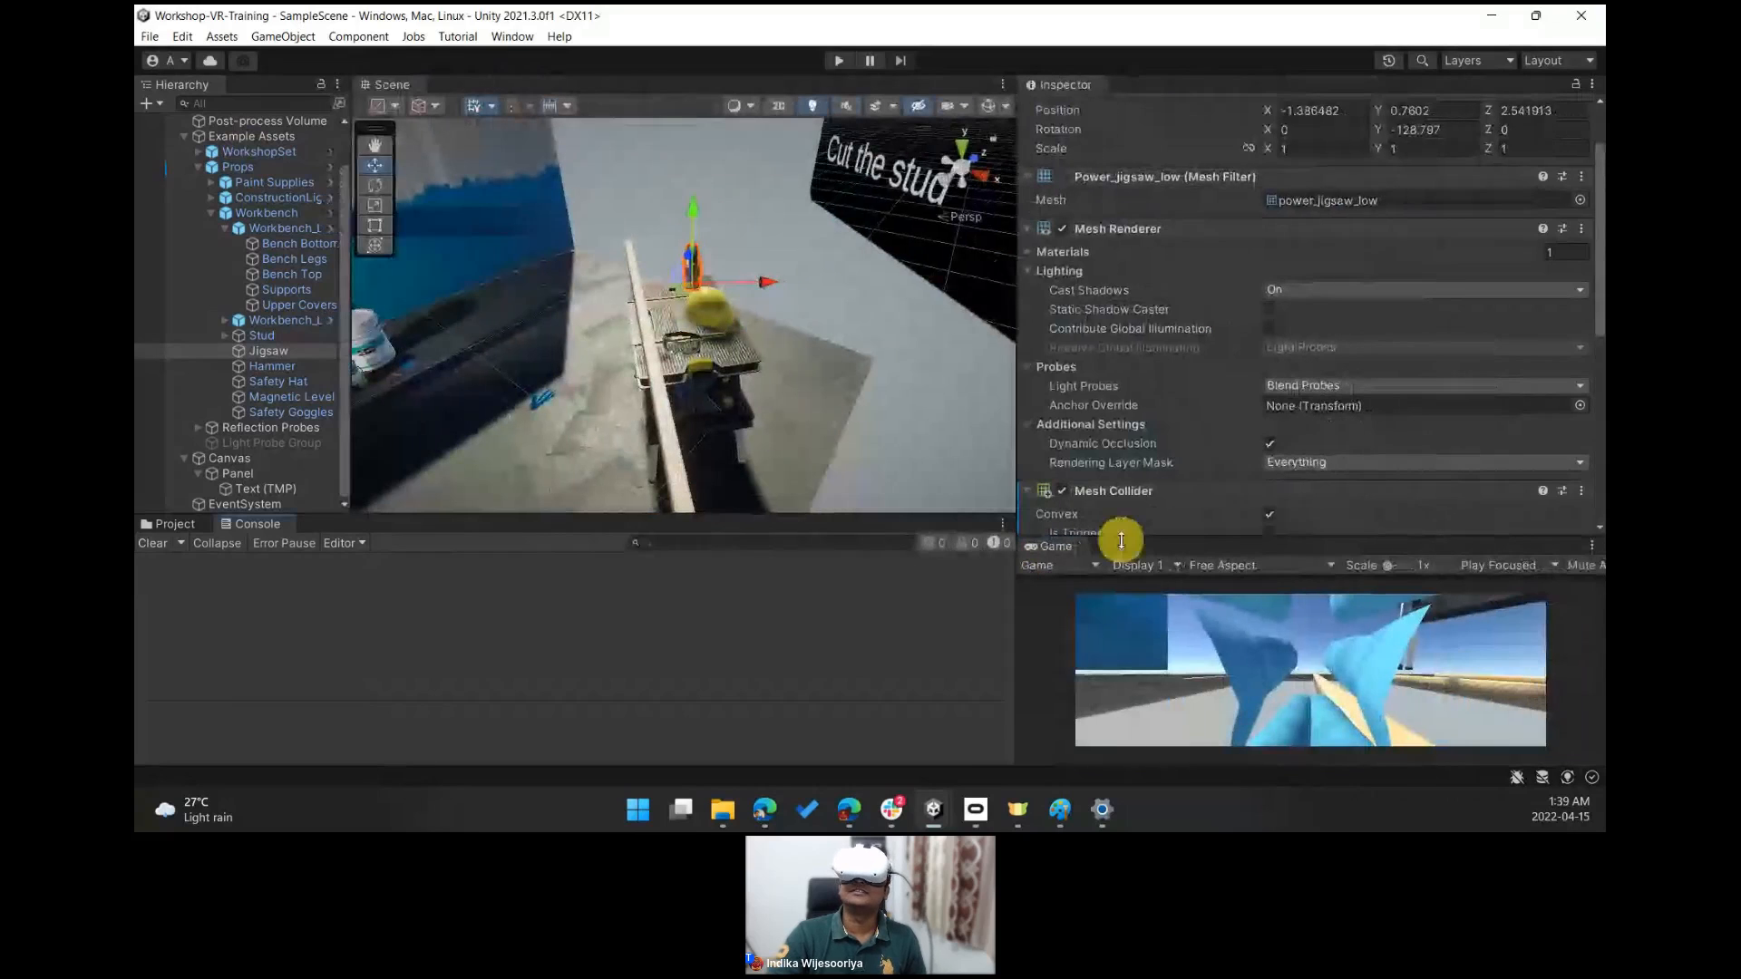
pyautogui.moveTo(1121, 540); pyautogui.dragTo(1146, 281)
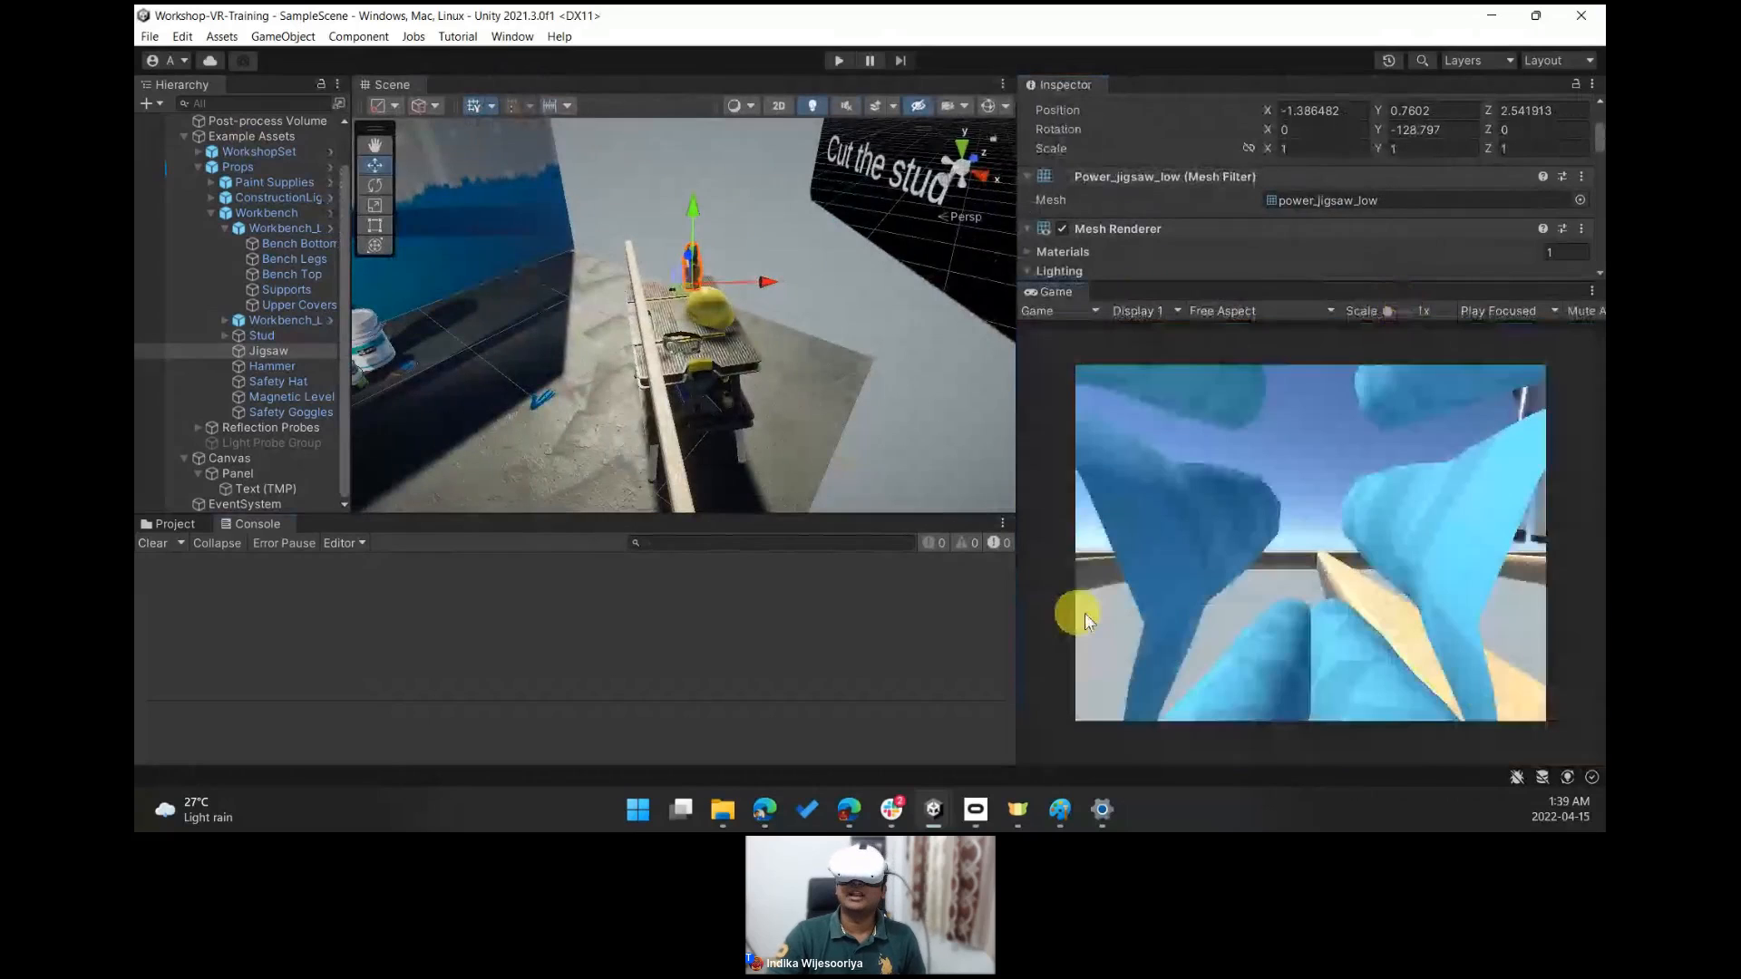
# - Enter Play mode to test the scene in the VR headset, then exit Play mode
pyautogui.keyDown('alt'); pyautogui.moveTo(770, 328); pyautogui.dragTo(803, 299); pyautogui.keyUp('alt')
pyautogui.click(850, 61)
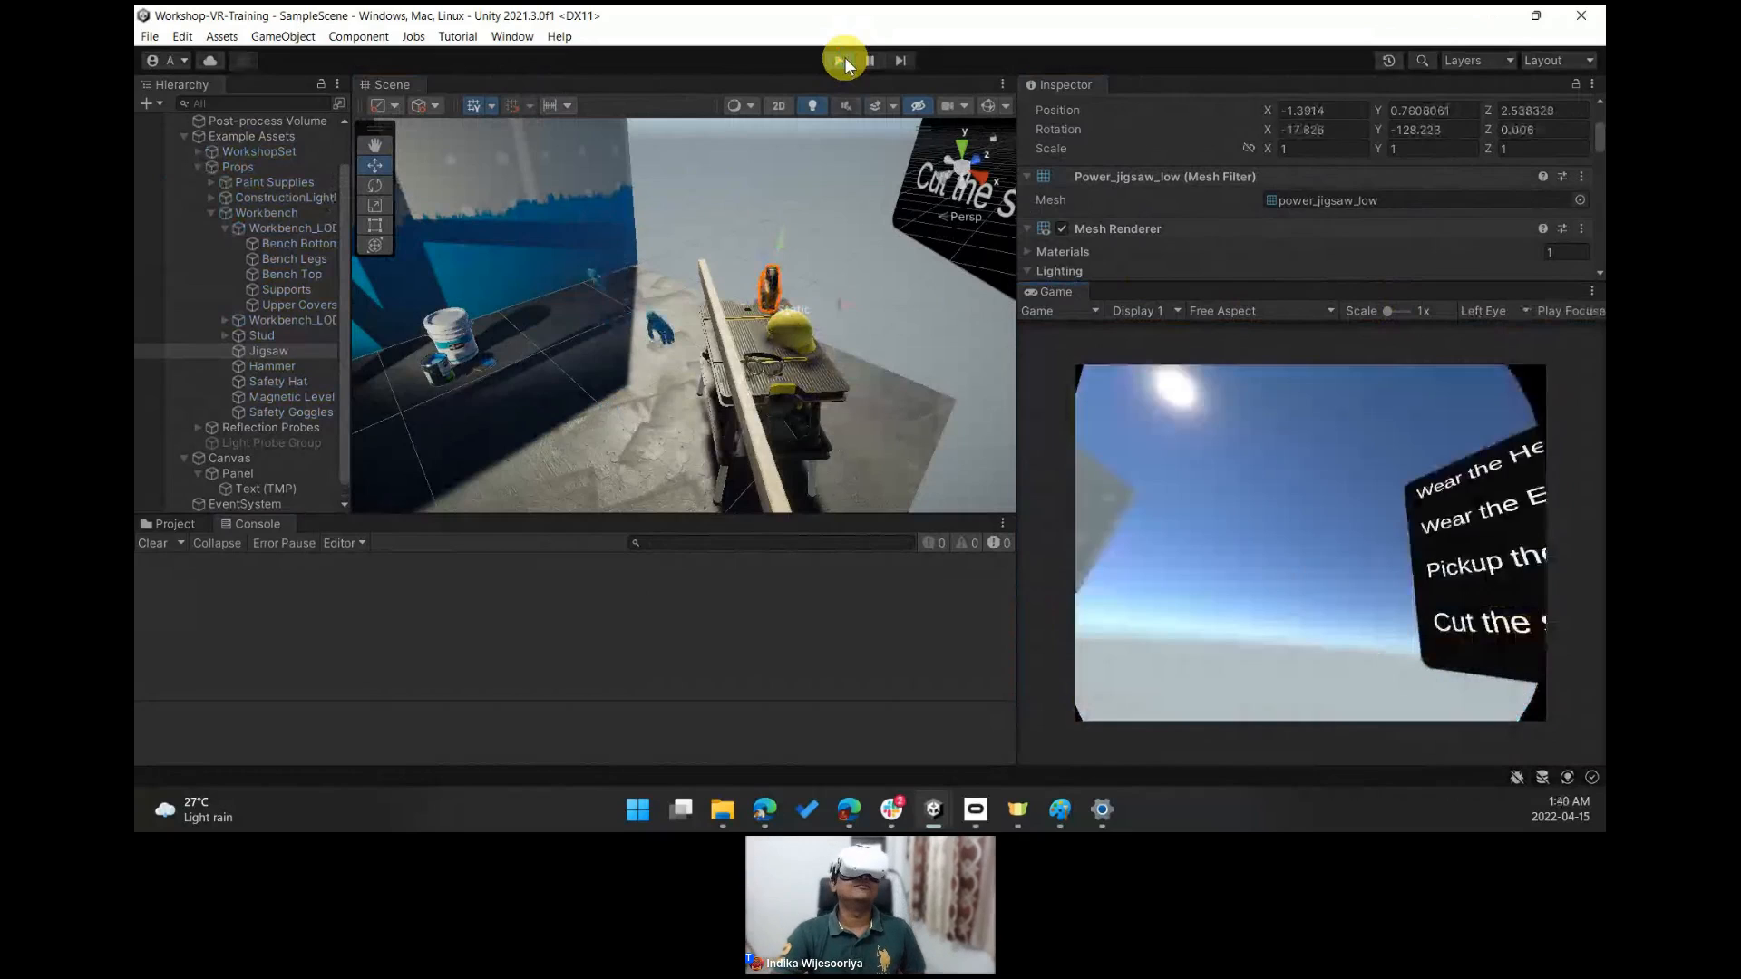
pyautogui.click(842, 60)
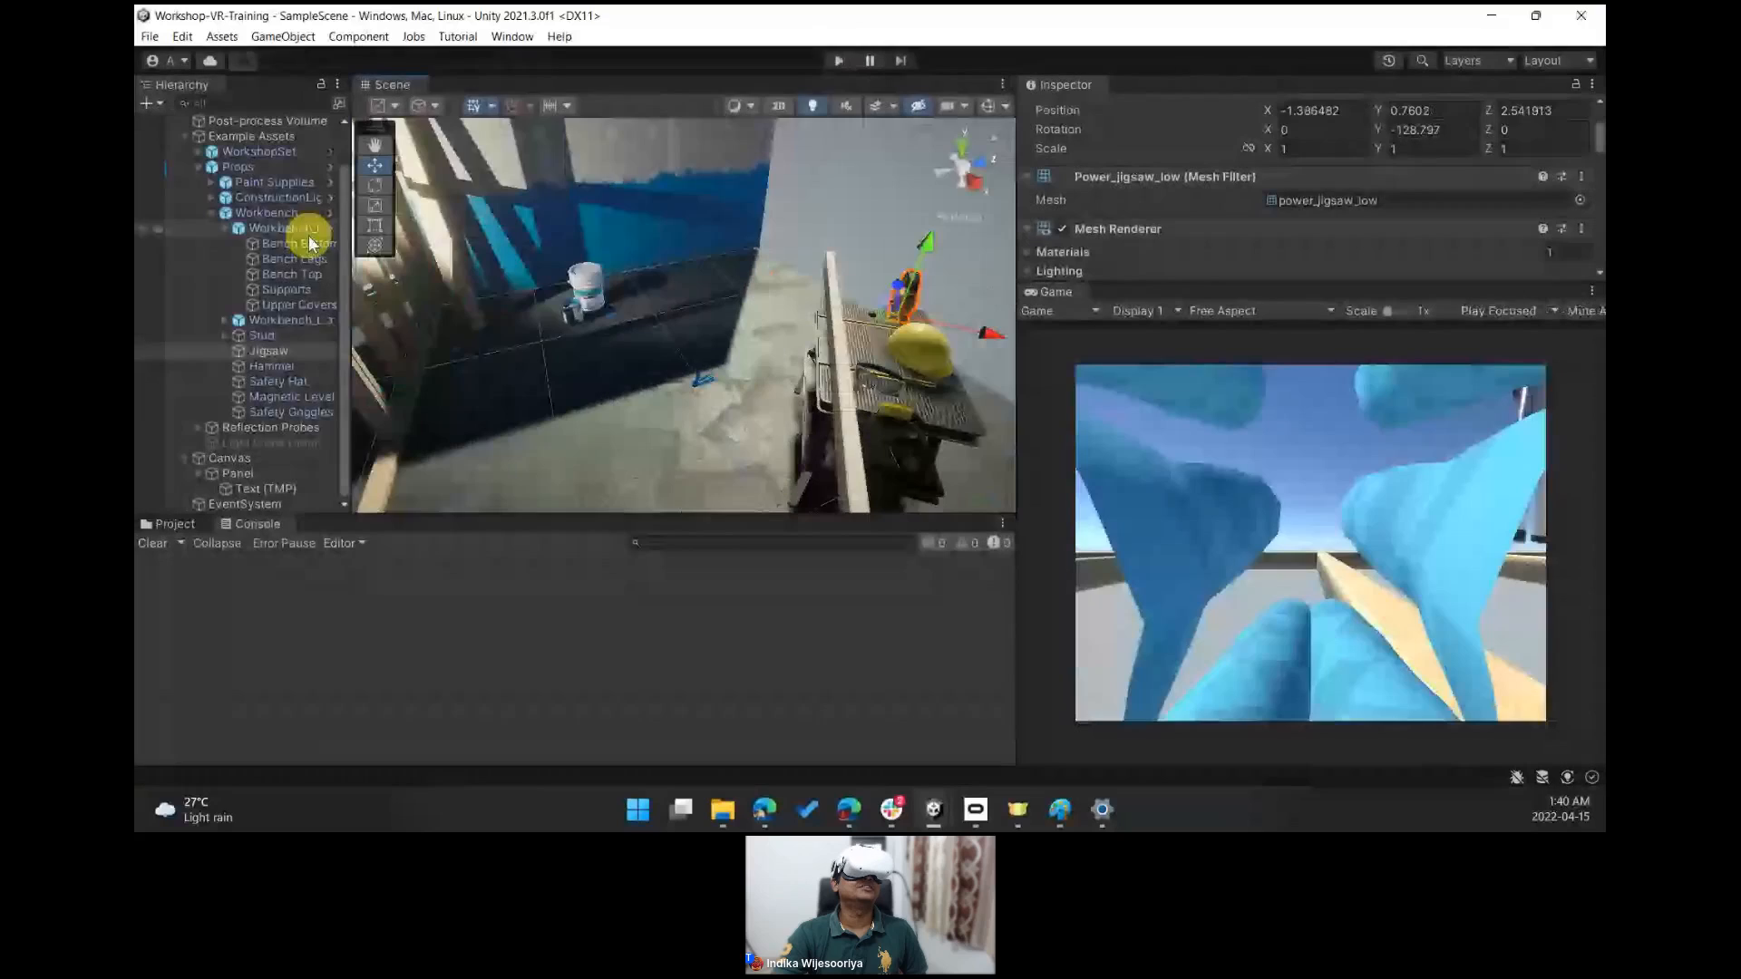
# - Select the XR rig, move it closer to the workbench, and enter Play mode again
pyautogui.scroll(2, 243, 272)
pyautogui.click(250, 137)
pyautogui.moveTo(773, 303); pyautogui.dragTo(710, 426, button='right')
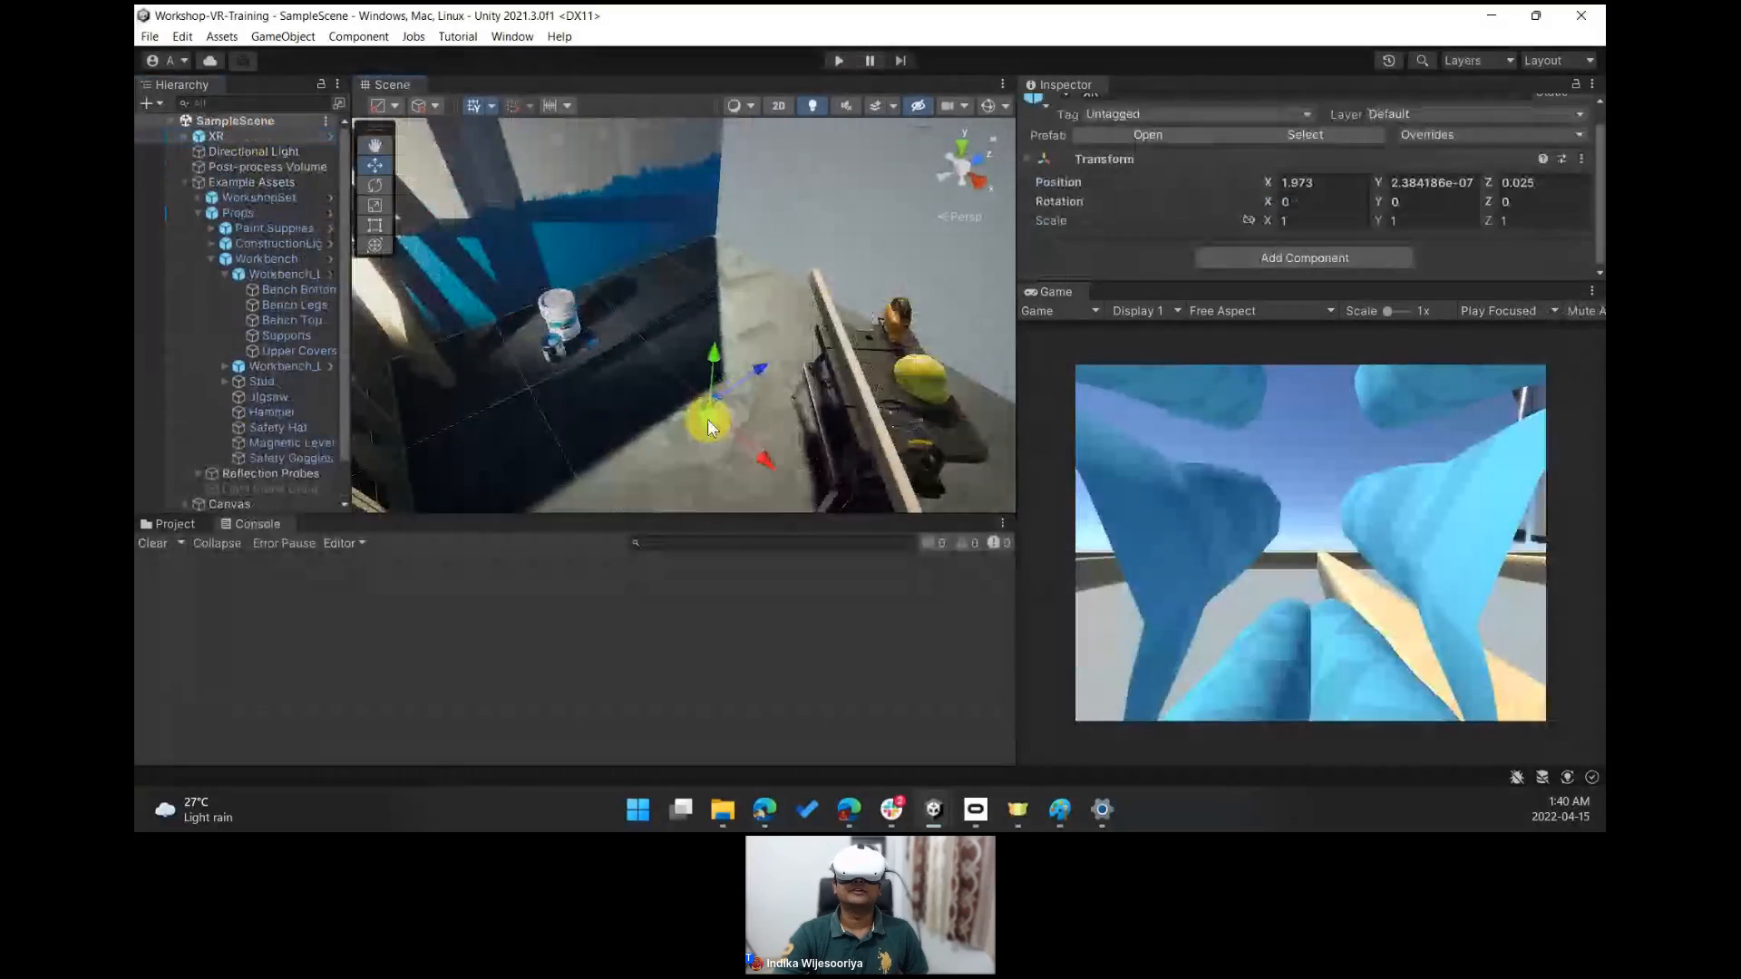
pyautogui.moveTo(710, 426); pyautogui.dragTo(784, 451)
pyautogui.click(839, 60)
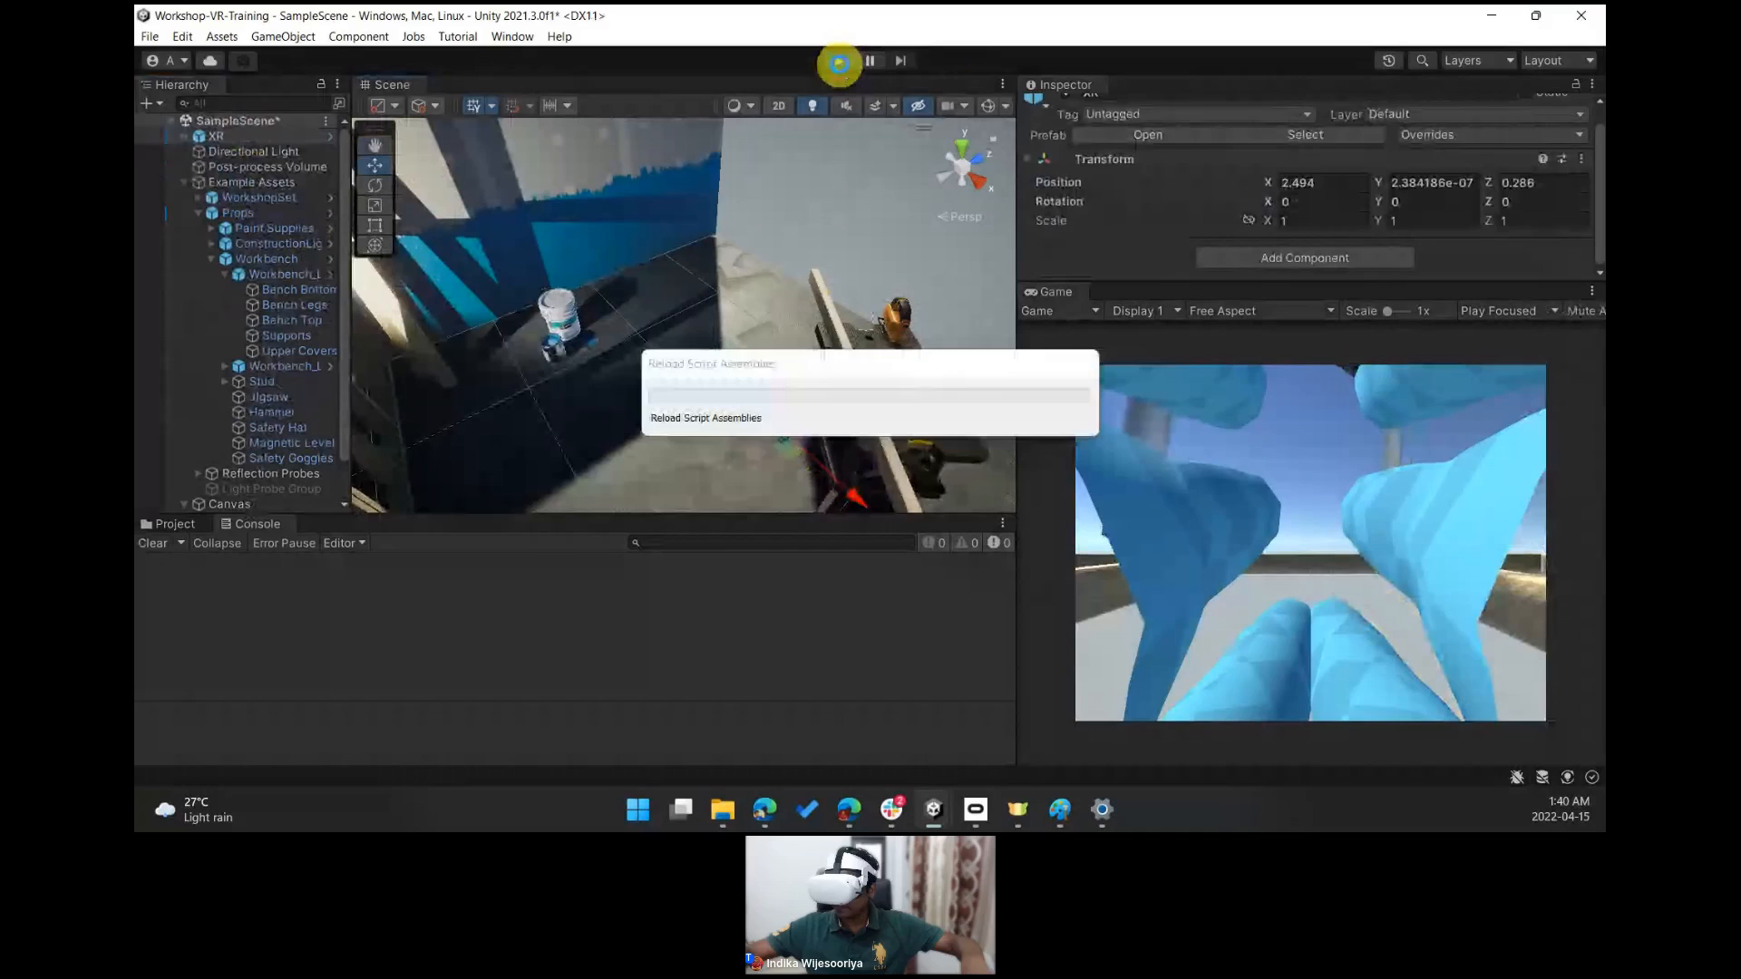
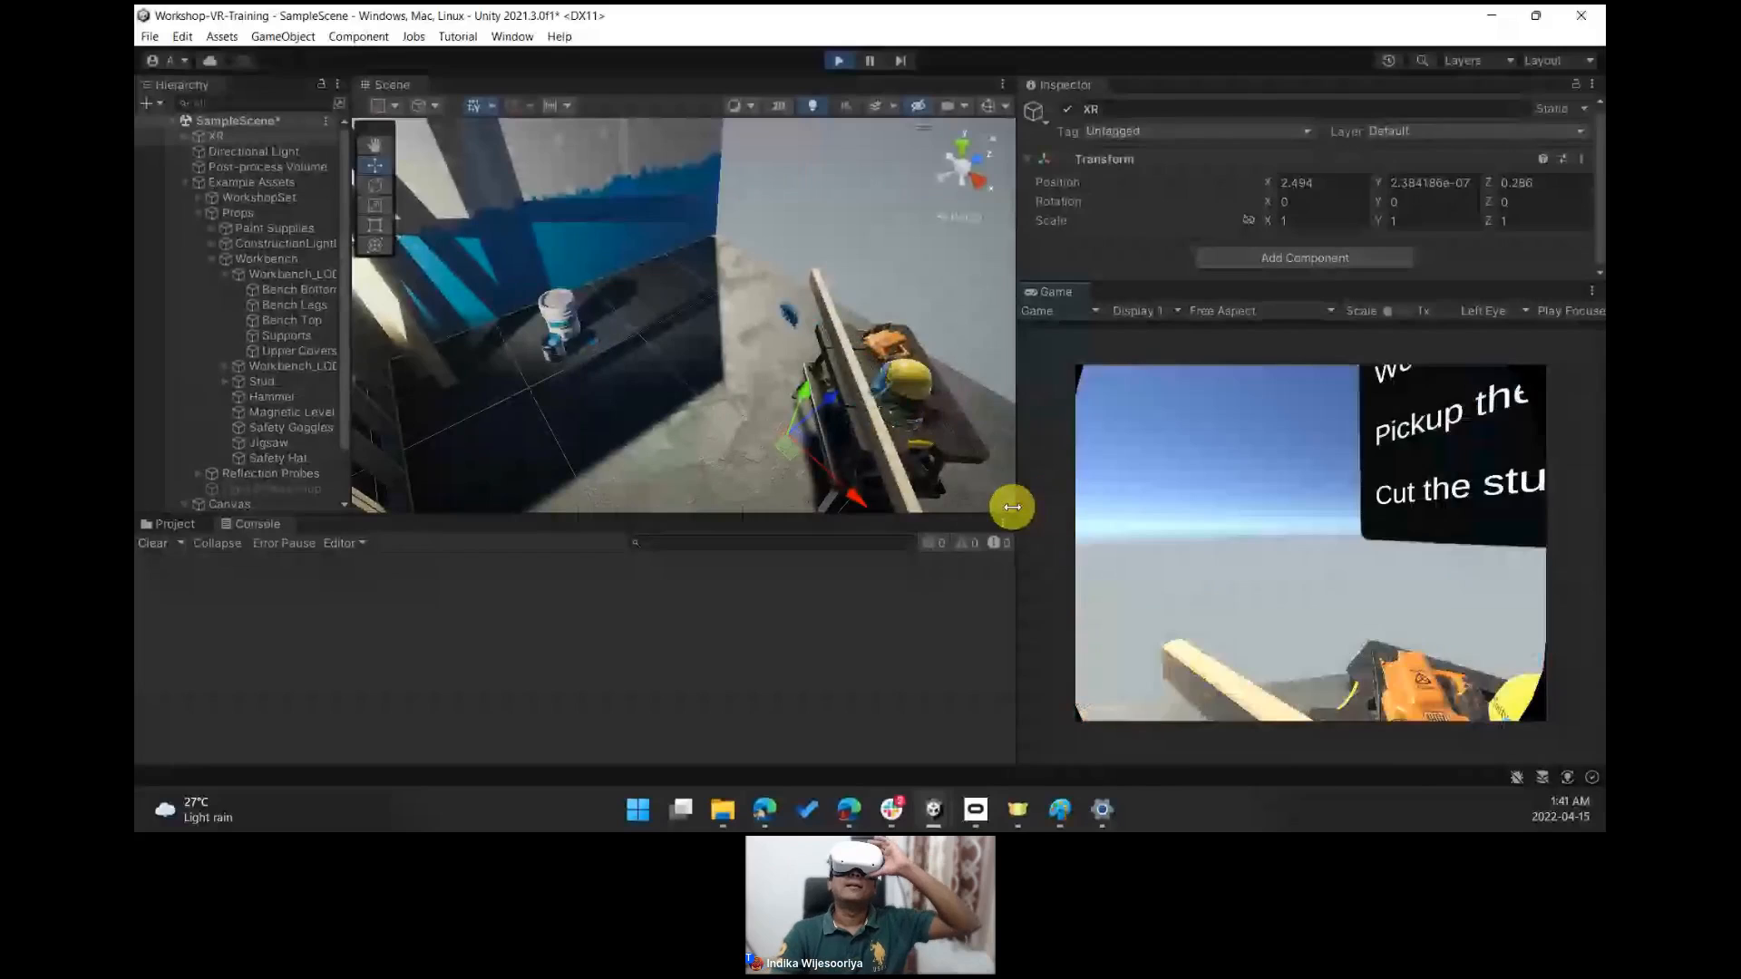
# - Exit Play mode and select the safety goggles on the workbench
pyautogui.click(803, 60)
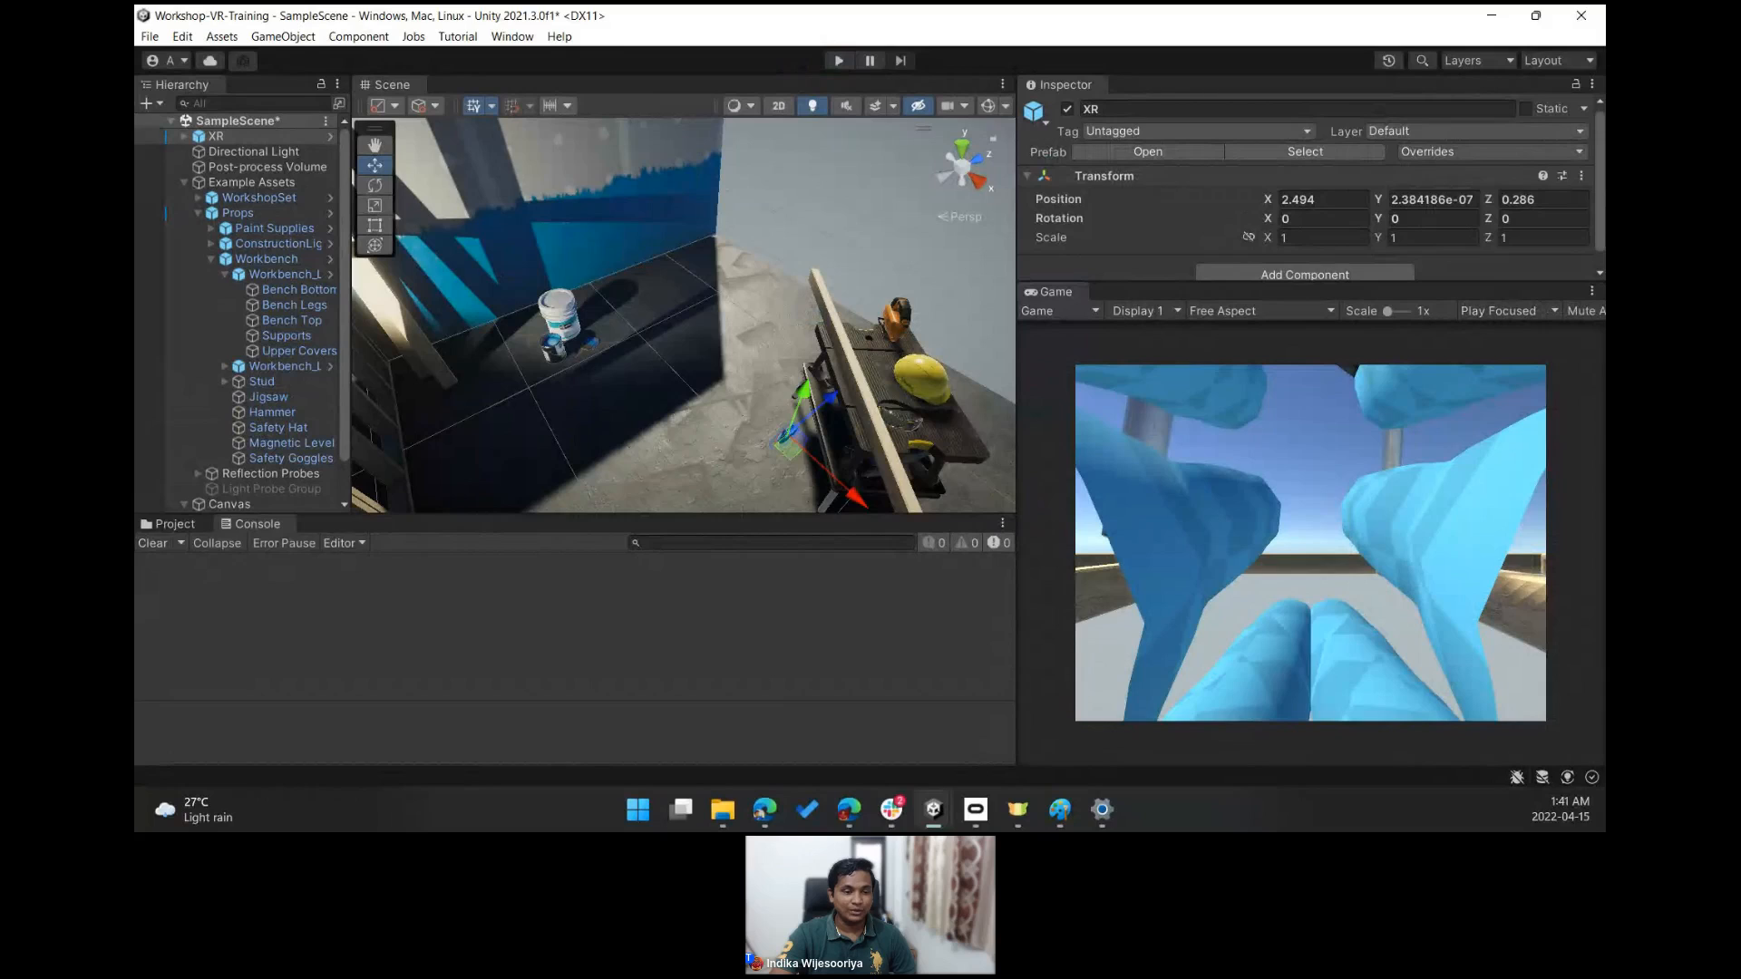
pyautogui.moveTo(526, 275); pyautogui.dragTo(599, 226, button='right')
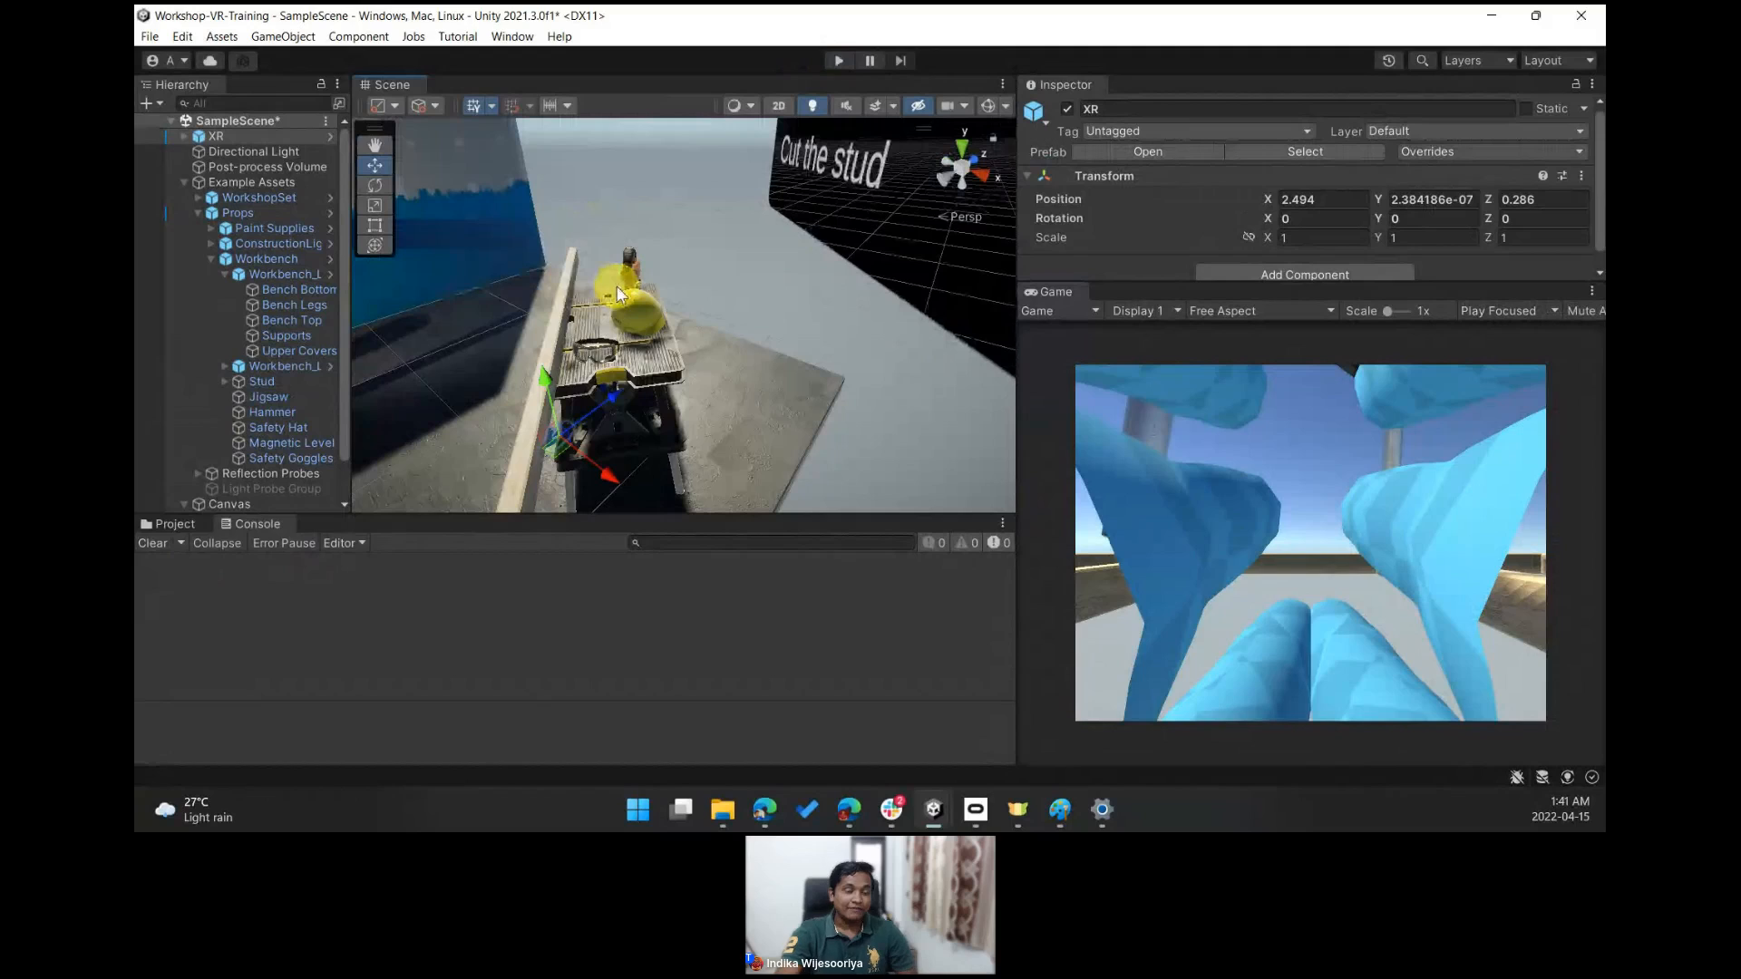
pyautogui.moveTo(754, 345)
pyautogui.mouseDown(button='right')
pyautogui.moveTo(644, 297)
pyautogui.moveTo(671, 319)
pyautogui.mouseUp(button='right')
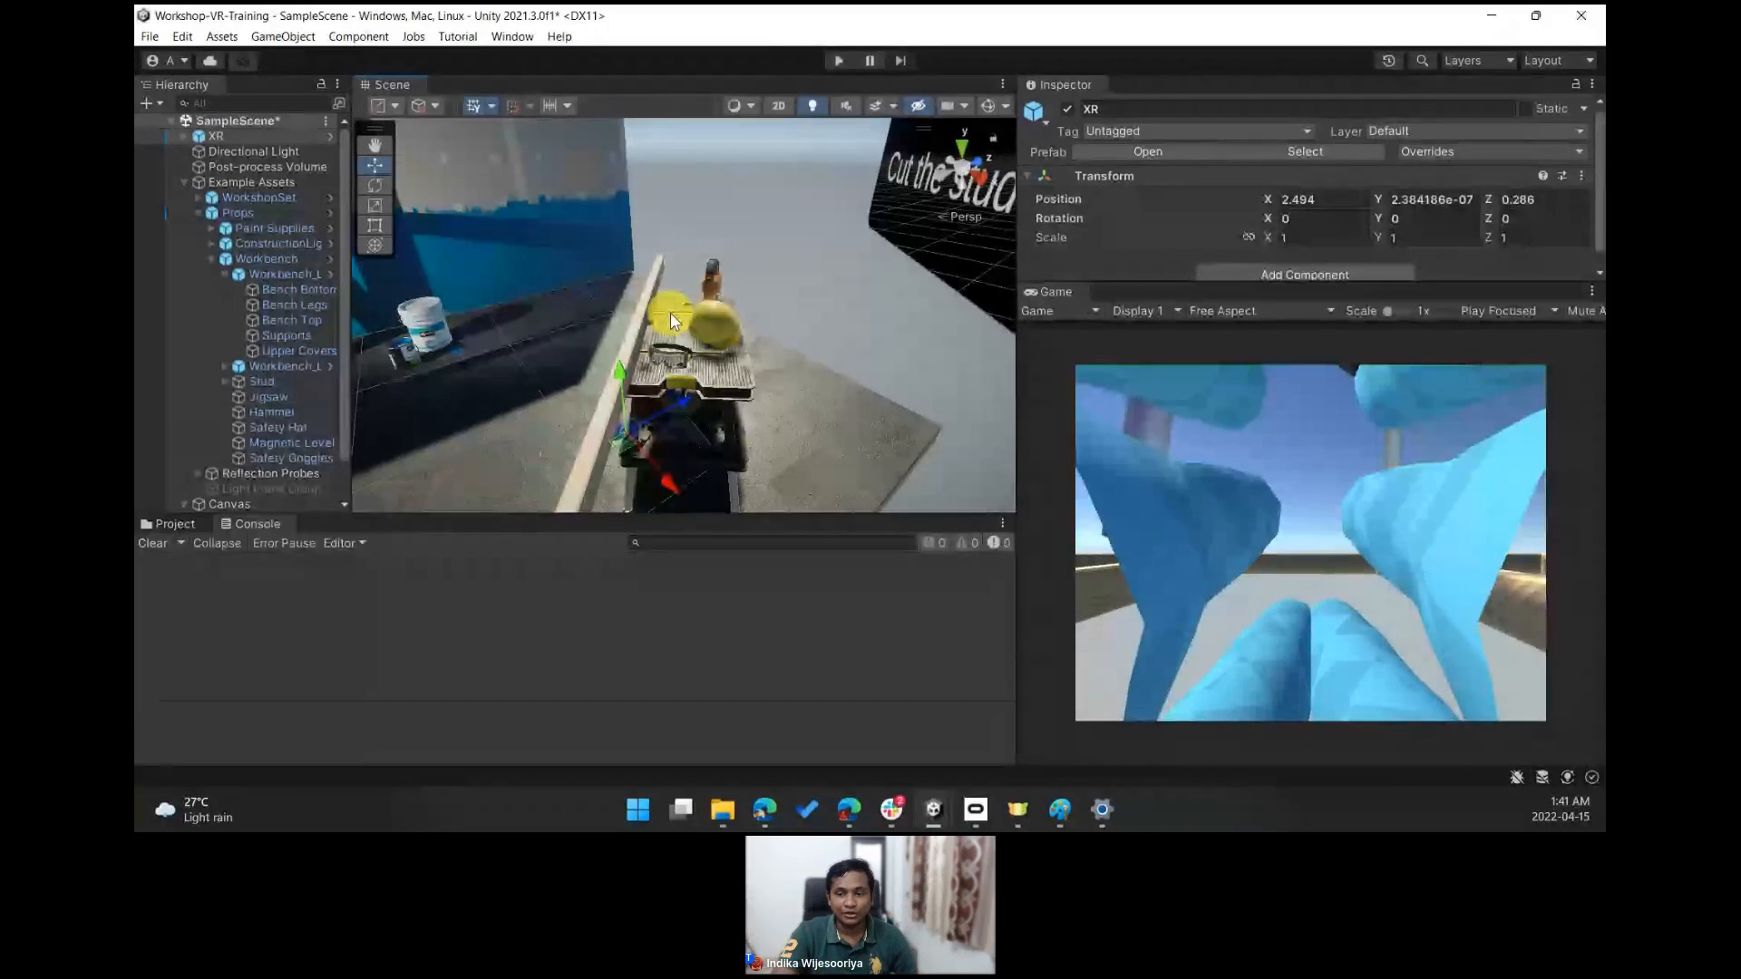
pyautogui.click(674, 361)
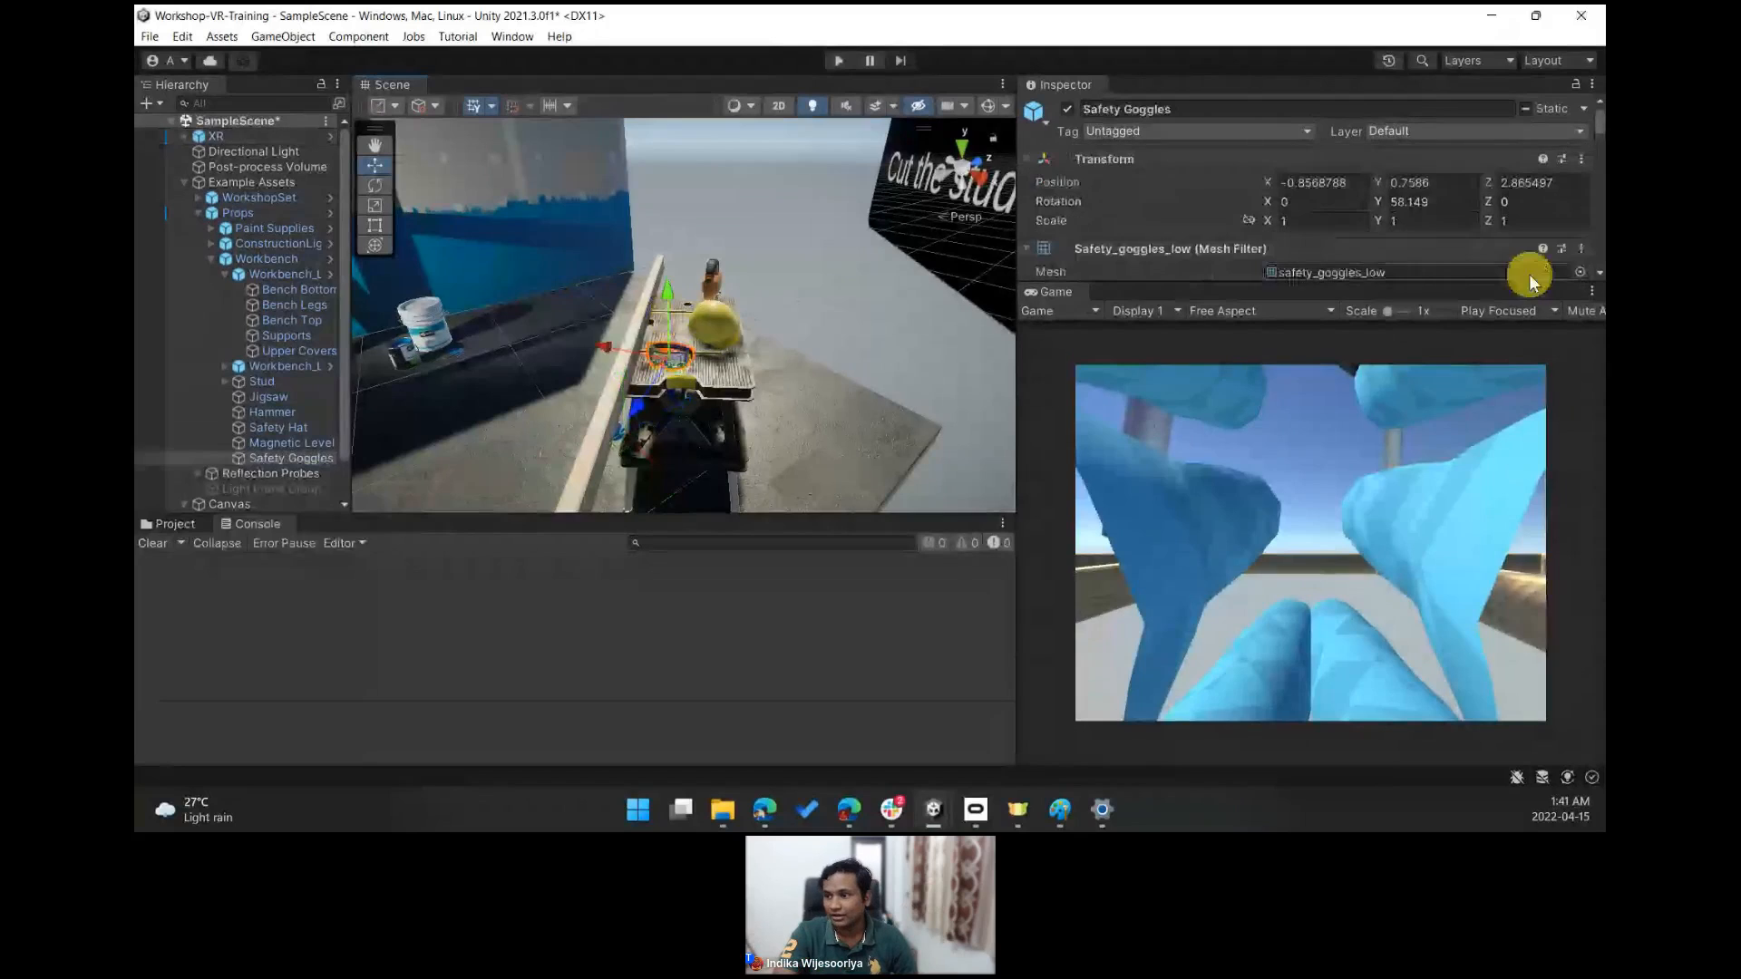
# - Shrink the Game view to give the Inspector more room
pyautogui.moveTo(1530, 282); pyautogui.dragTo(619, 419)
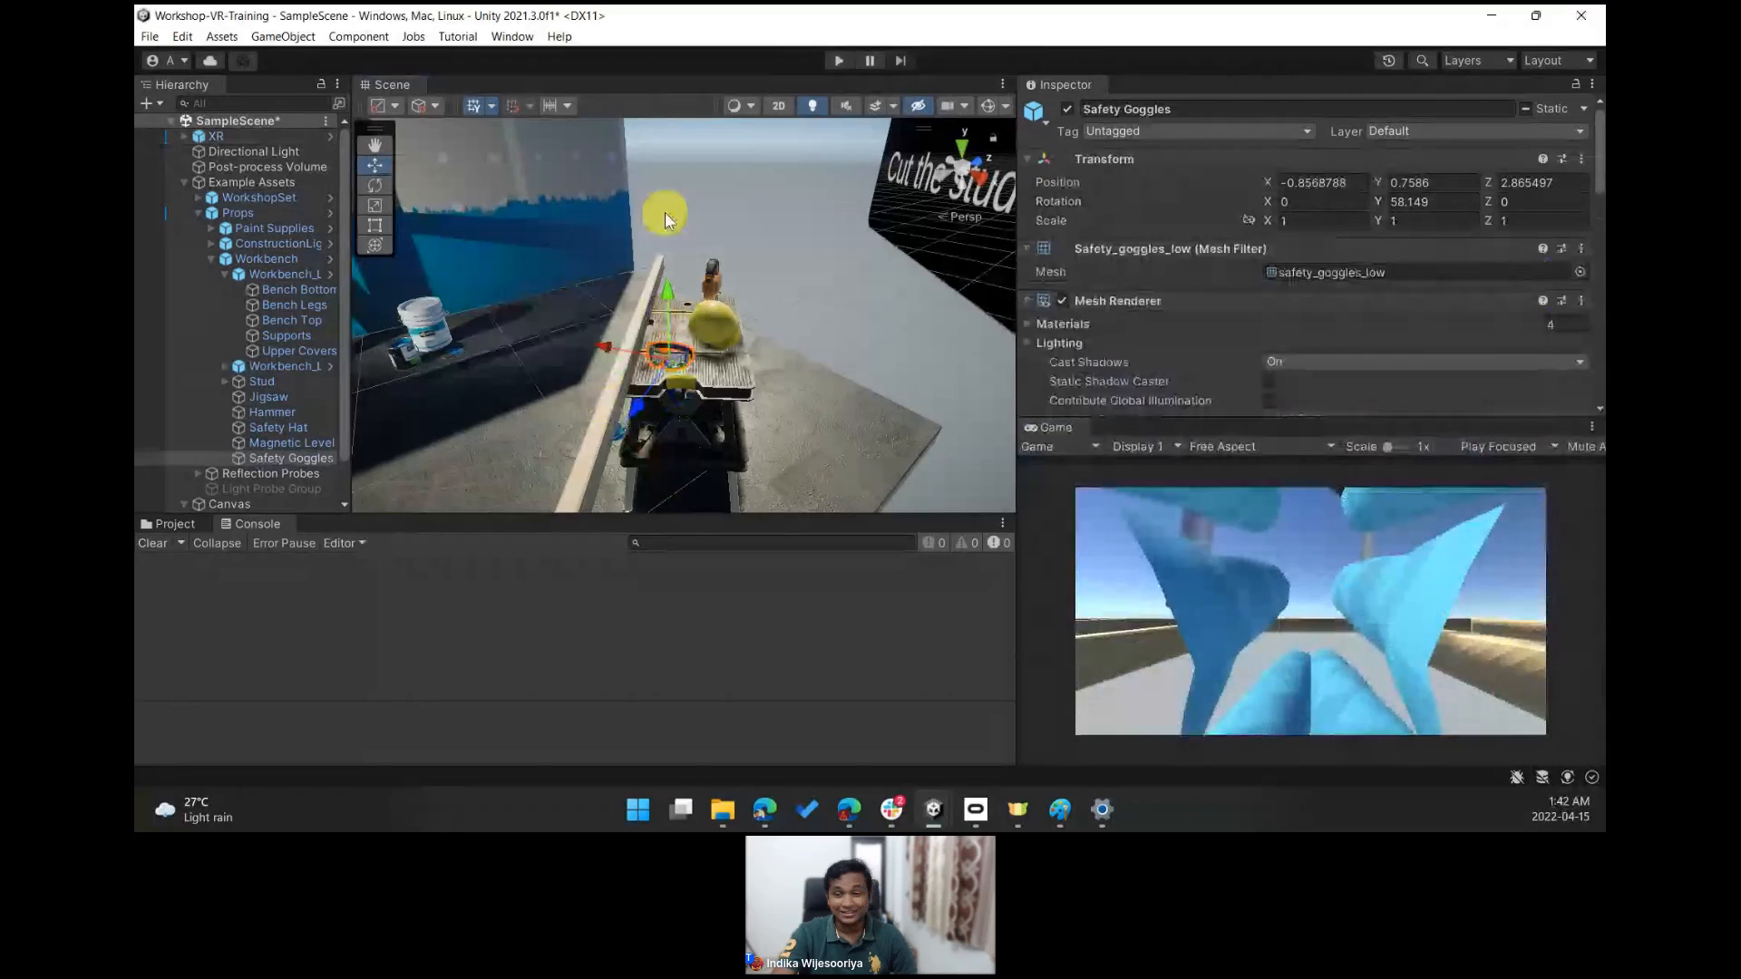
pyautogui.keyDown('alt'); pyautogui.moveTo(667, 220); pyautogui.dragTo(733, 368); pyautogui.keyUp('alt')
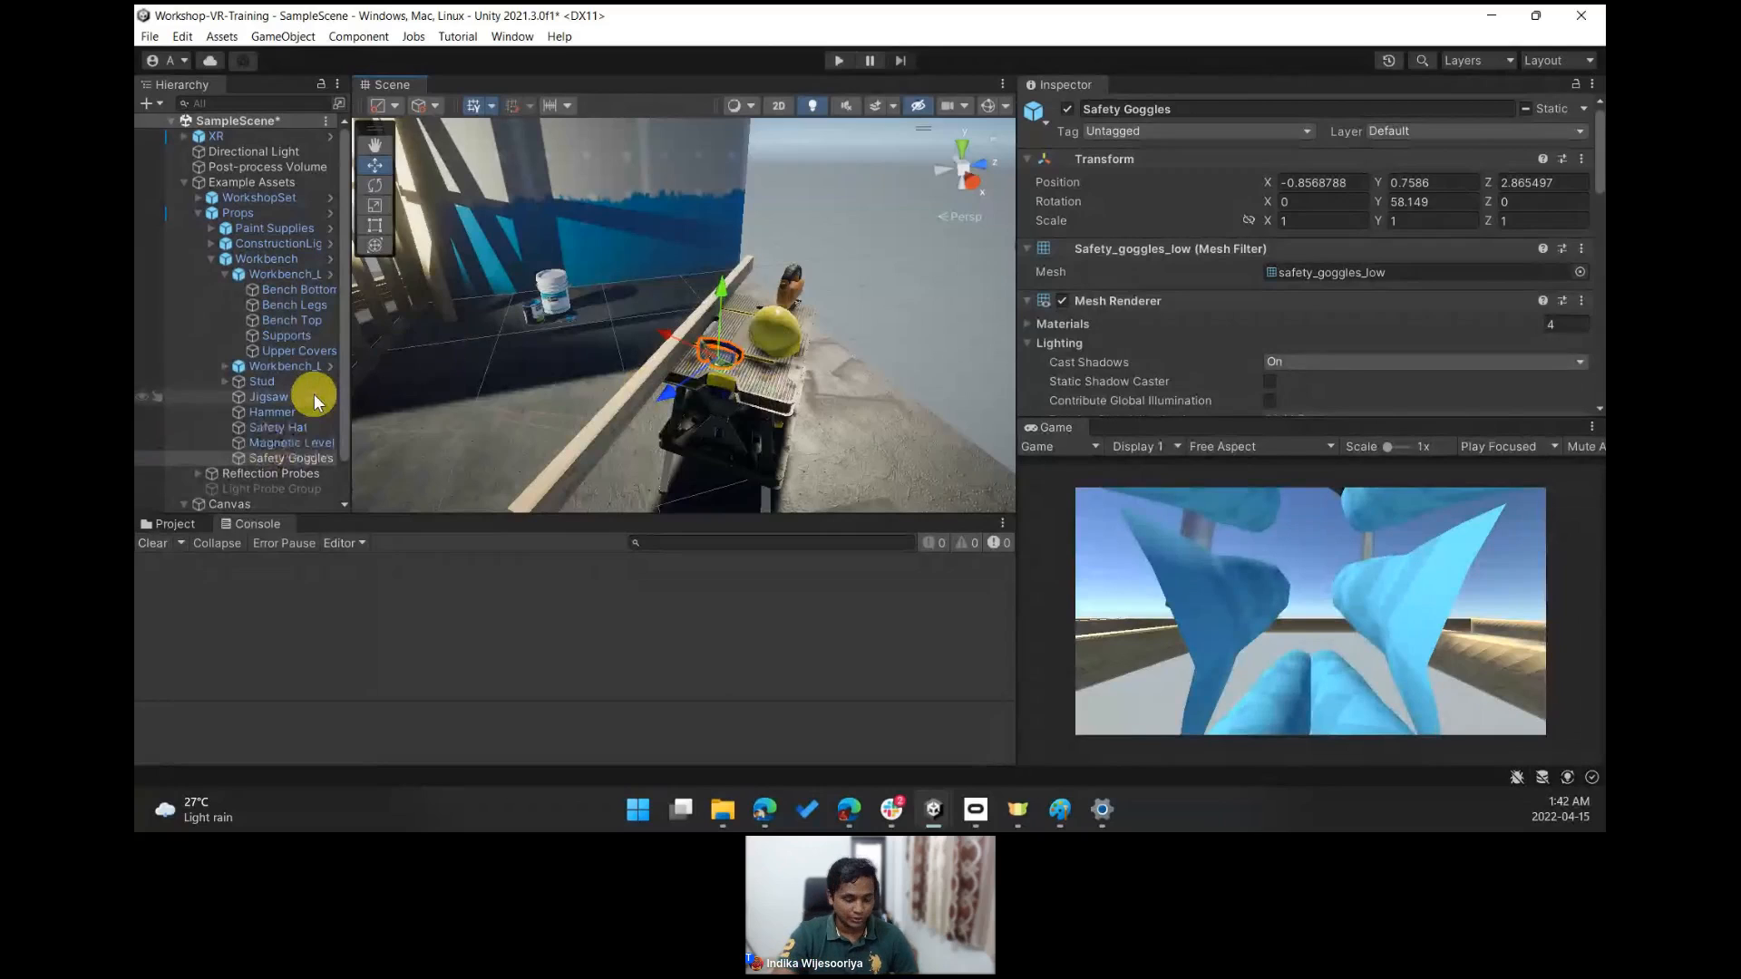
pyautogui.moveTo(765, 244); pyautogui.dragTo(618, 330, button='right')
# - Select the stud child object on the workbench and duplicate it
pyautogui.click(629, 346)
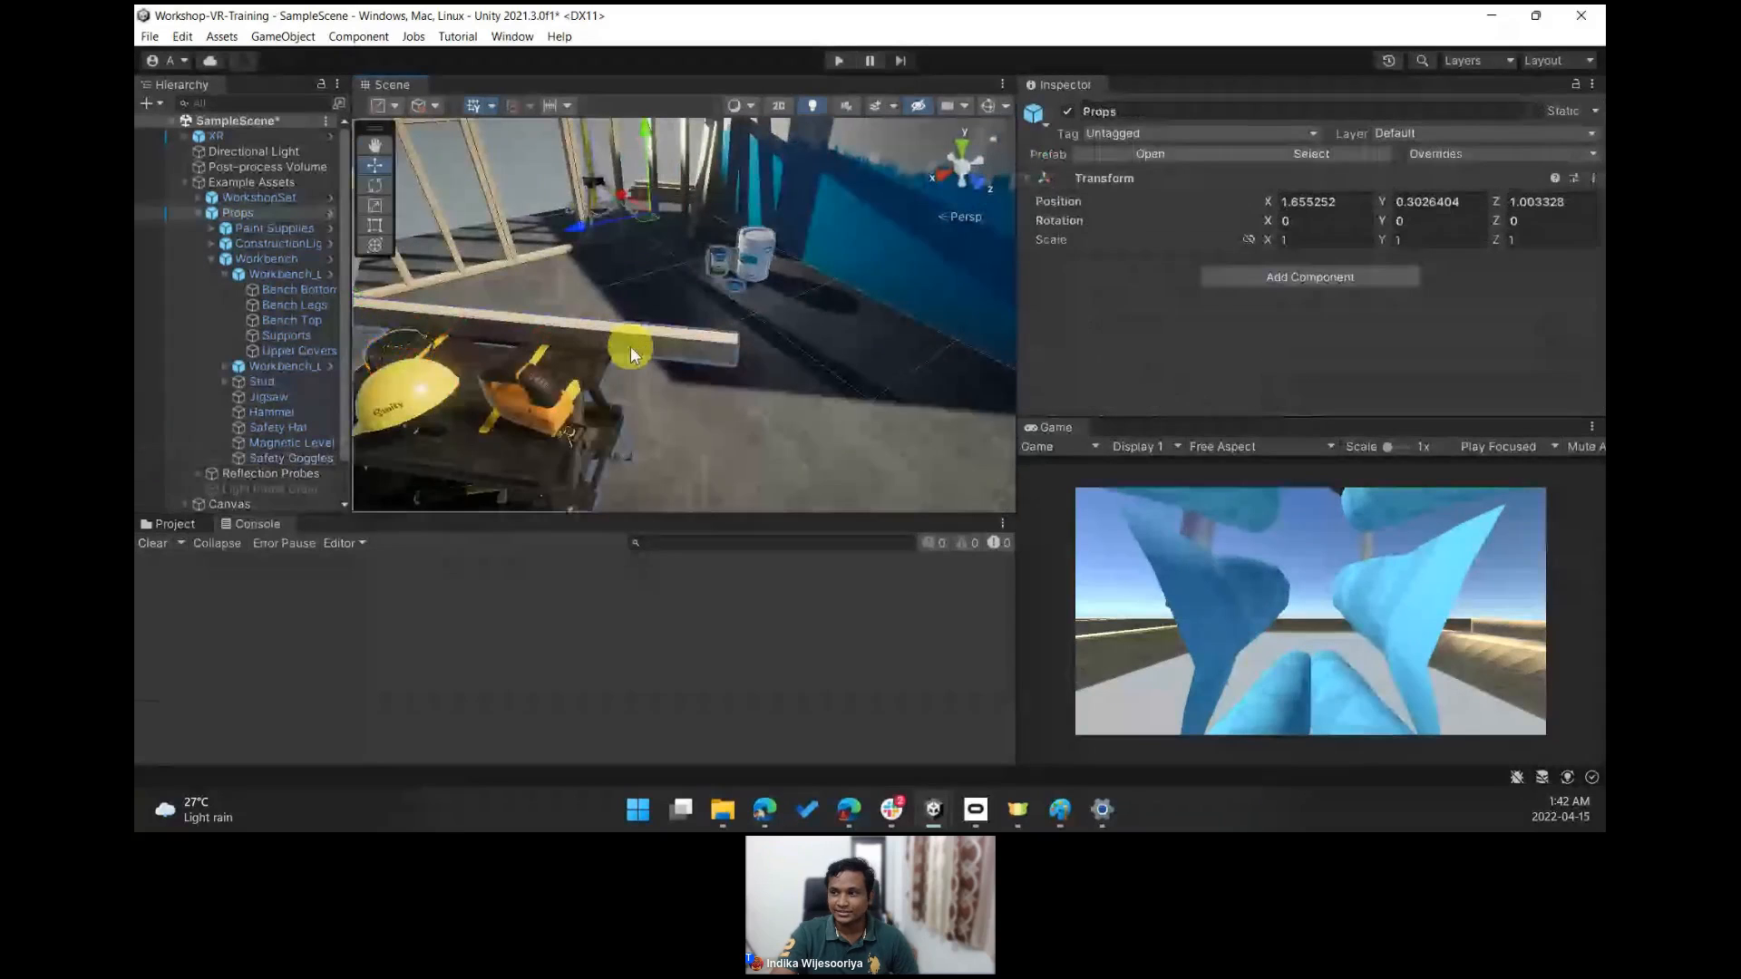
pyautogui.click(632, 352)
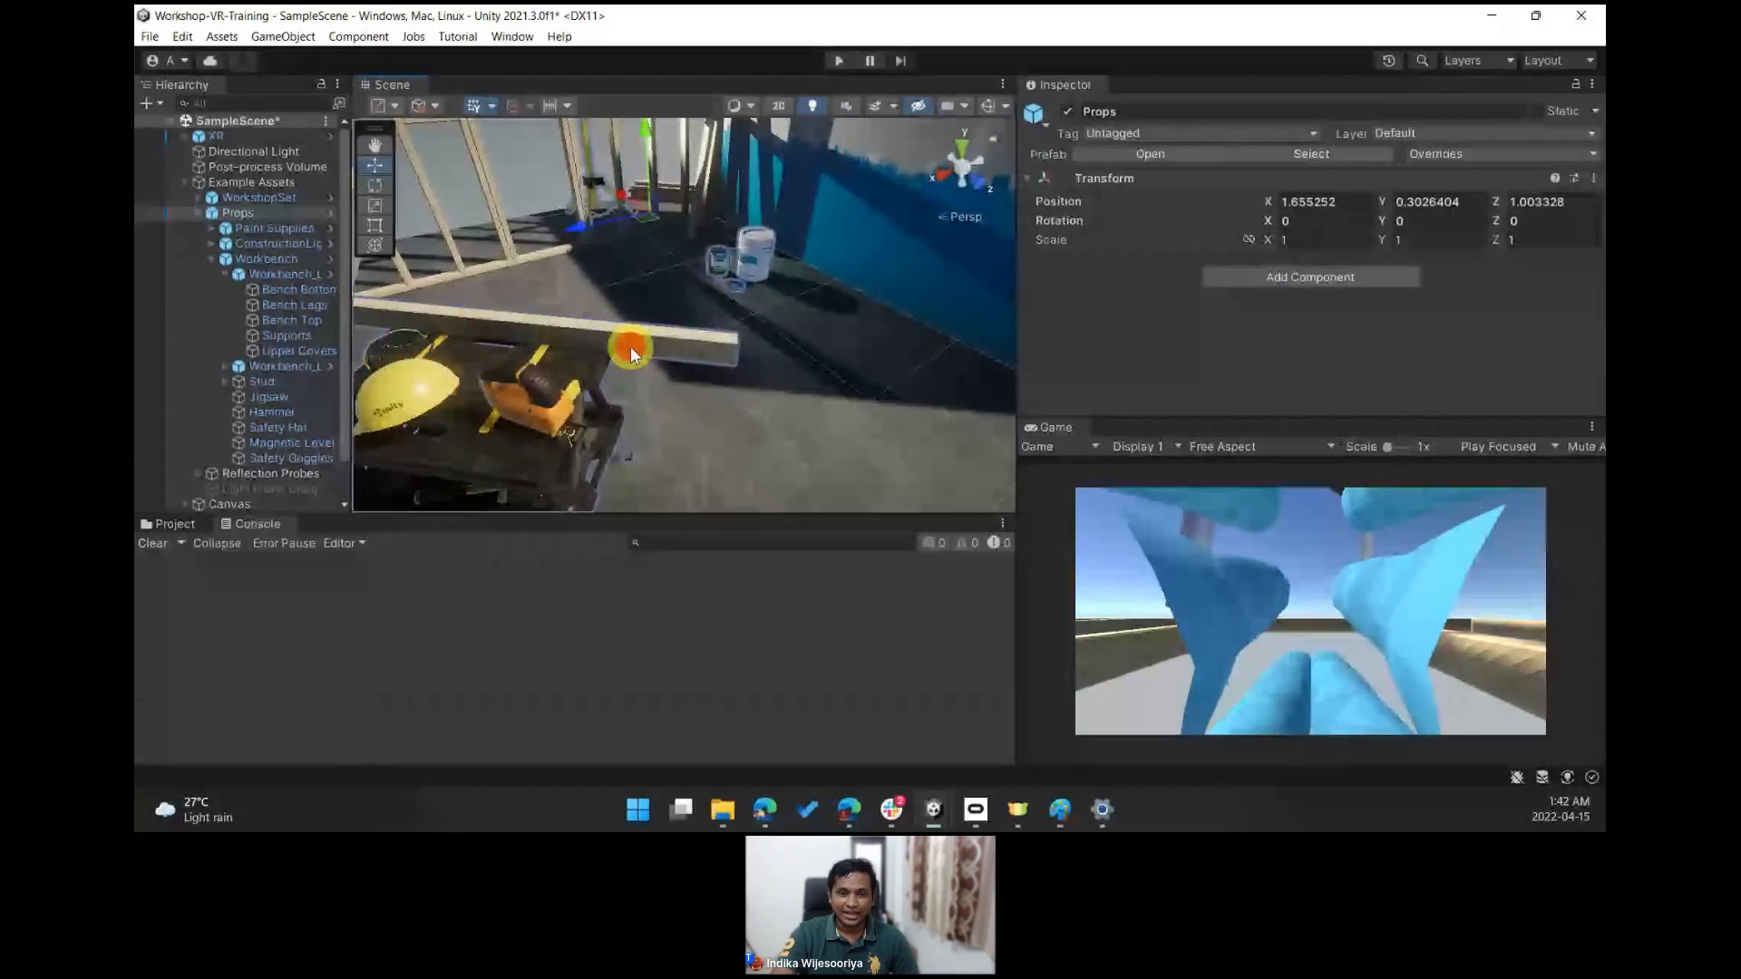
pyautogui.moveTo(630, 347); pyautogui.dragTo(395, 341, button='right')
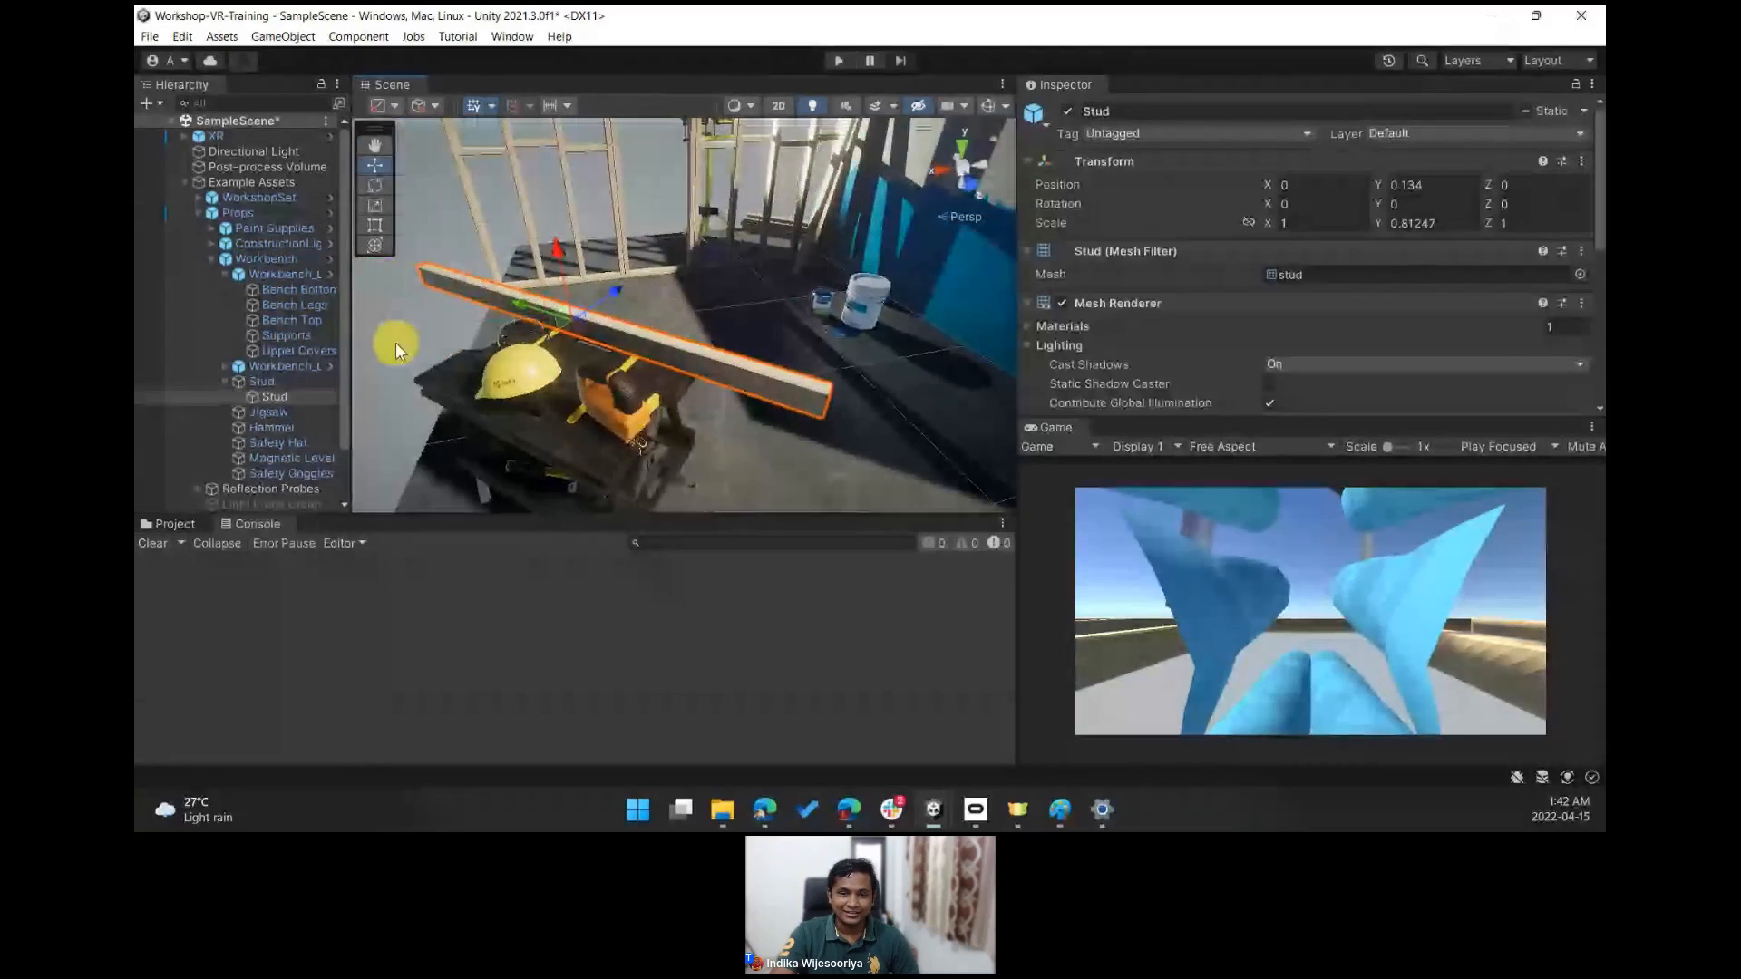
pyautogui.click(263, 399)
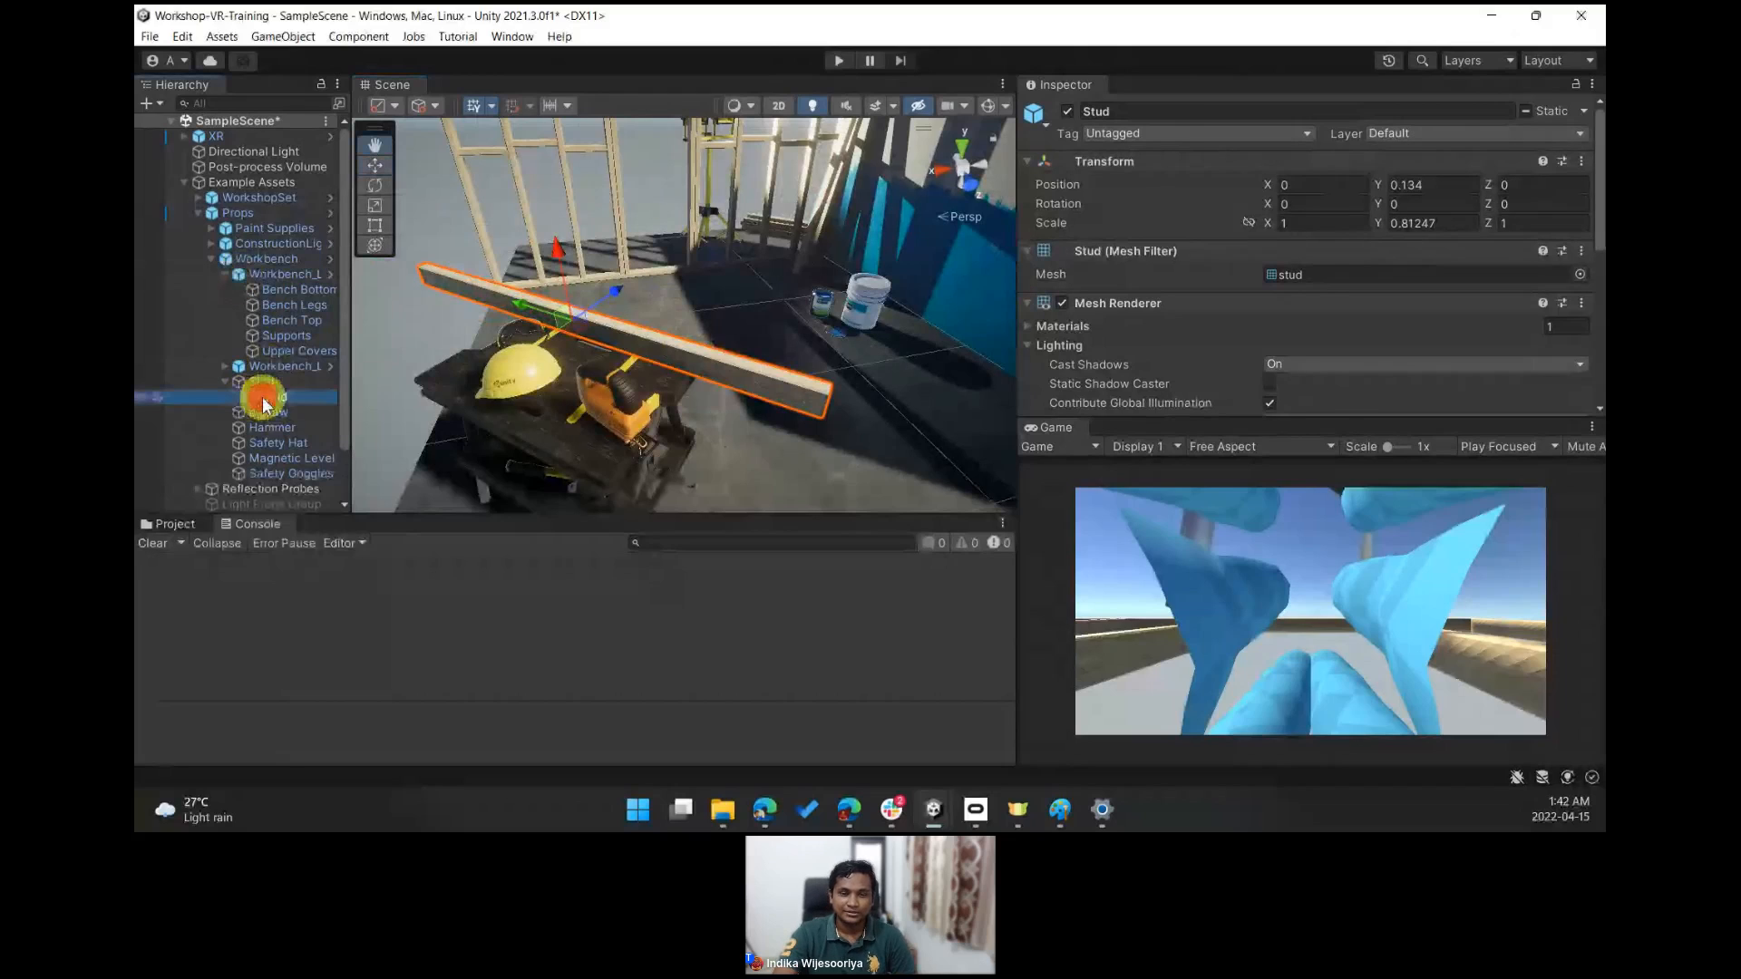
pyautogui.rightClick(263, 399)
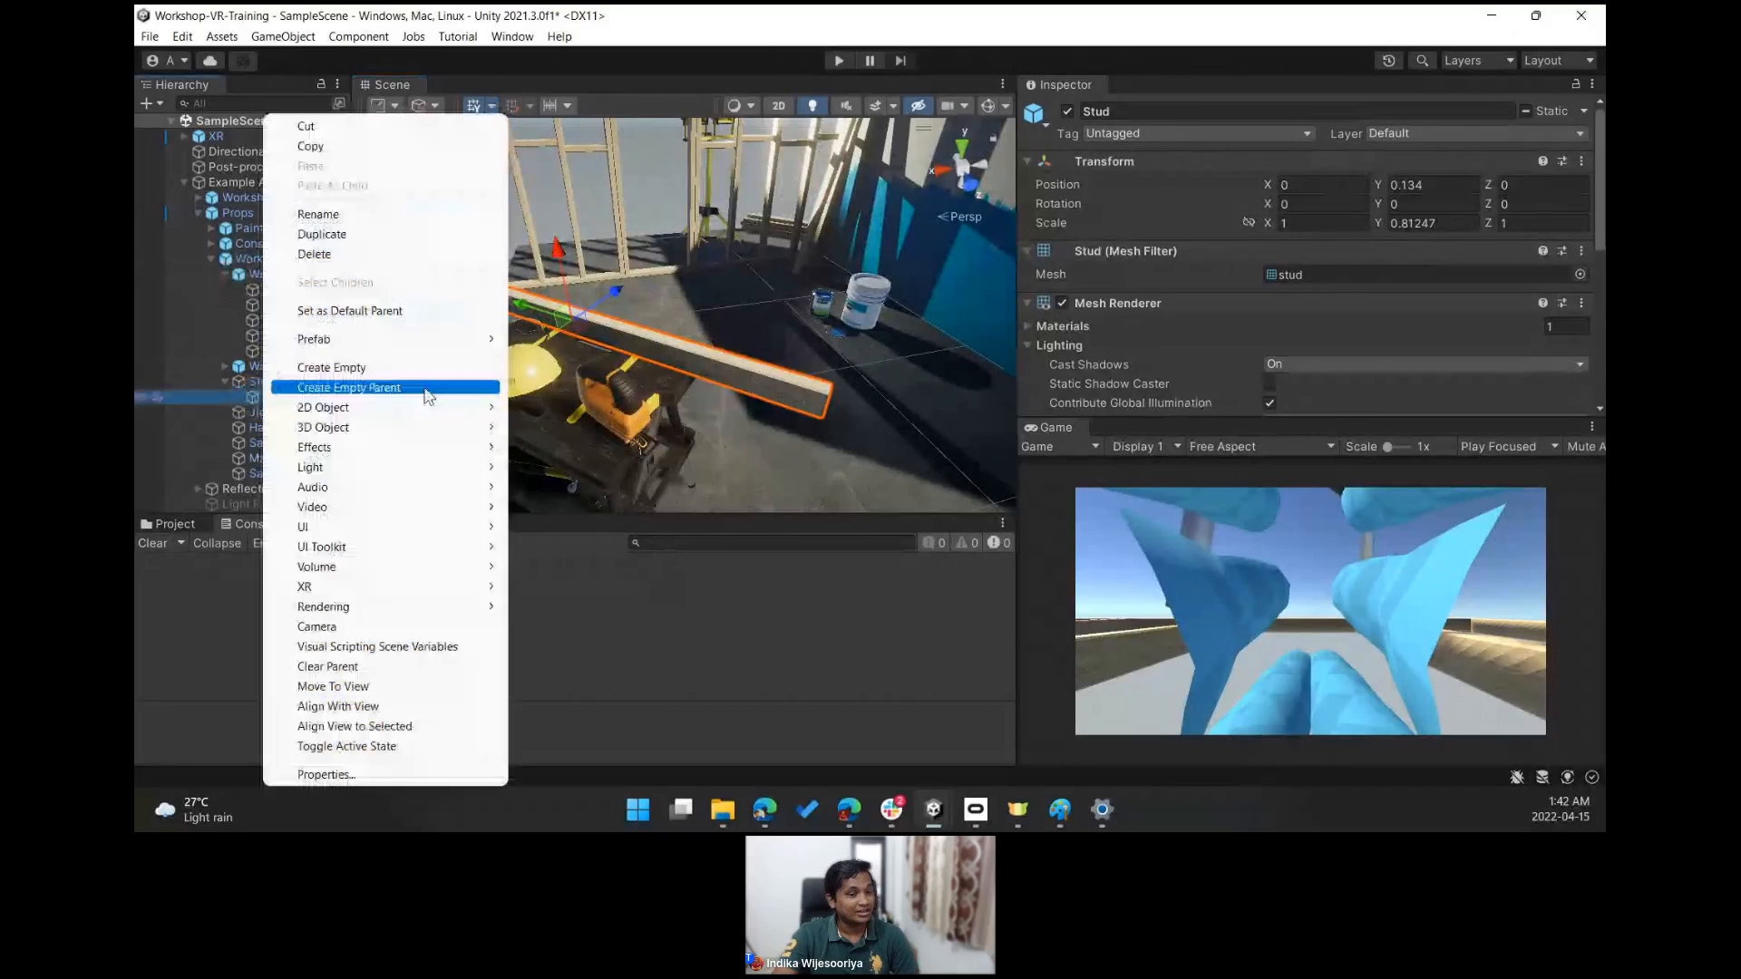
pyautogui.click(322, 234)
# - Move the duplicated stud along its length across the workbench
pyautogui.moveTo(519, 302); pyautogui.dragTo(1188, 455)
pyautogui.moveTo(789, 313); pyautogui.dragTo(948, 329, button='right')
pyautogui.moveTo(775, 324); pyautogui.dragTo(809, 312)
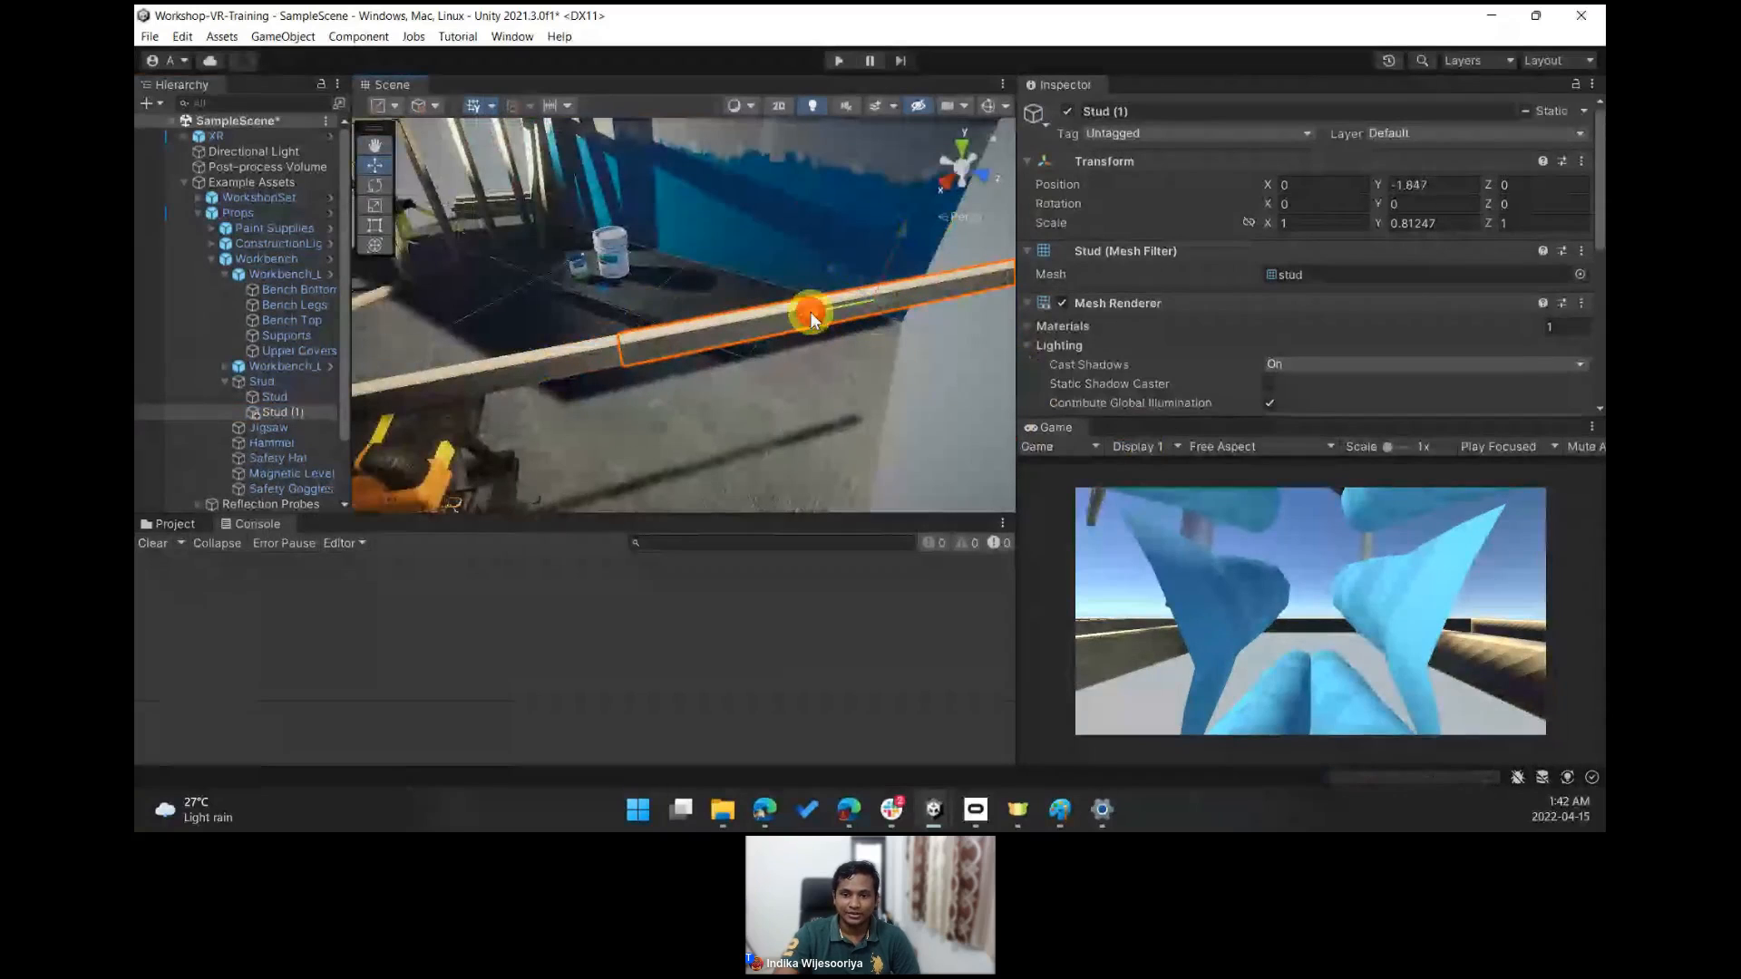
pyautogui.click(850, 328)
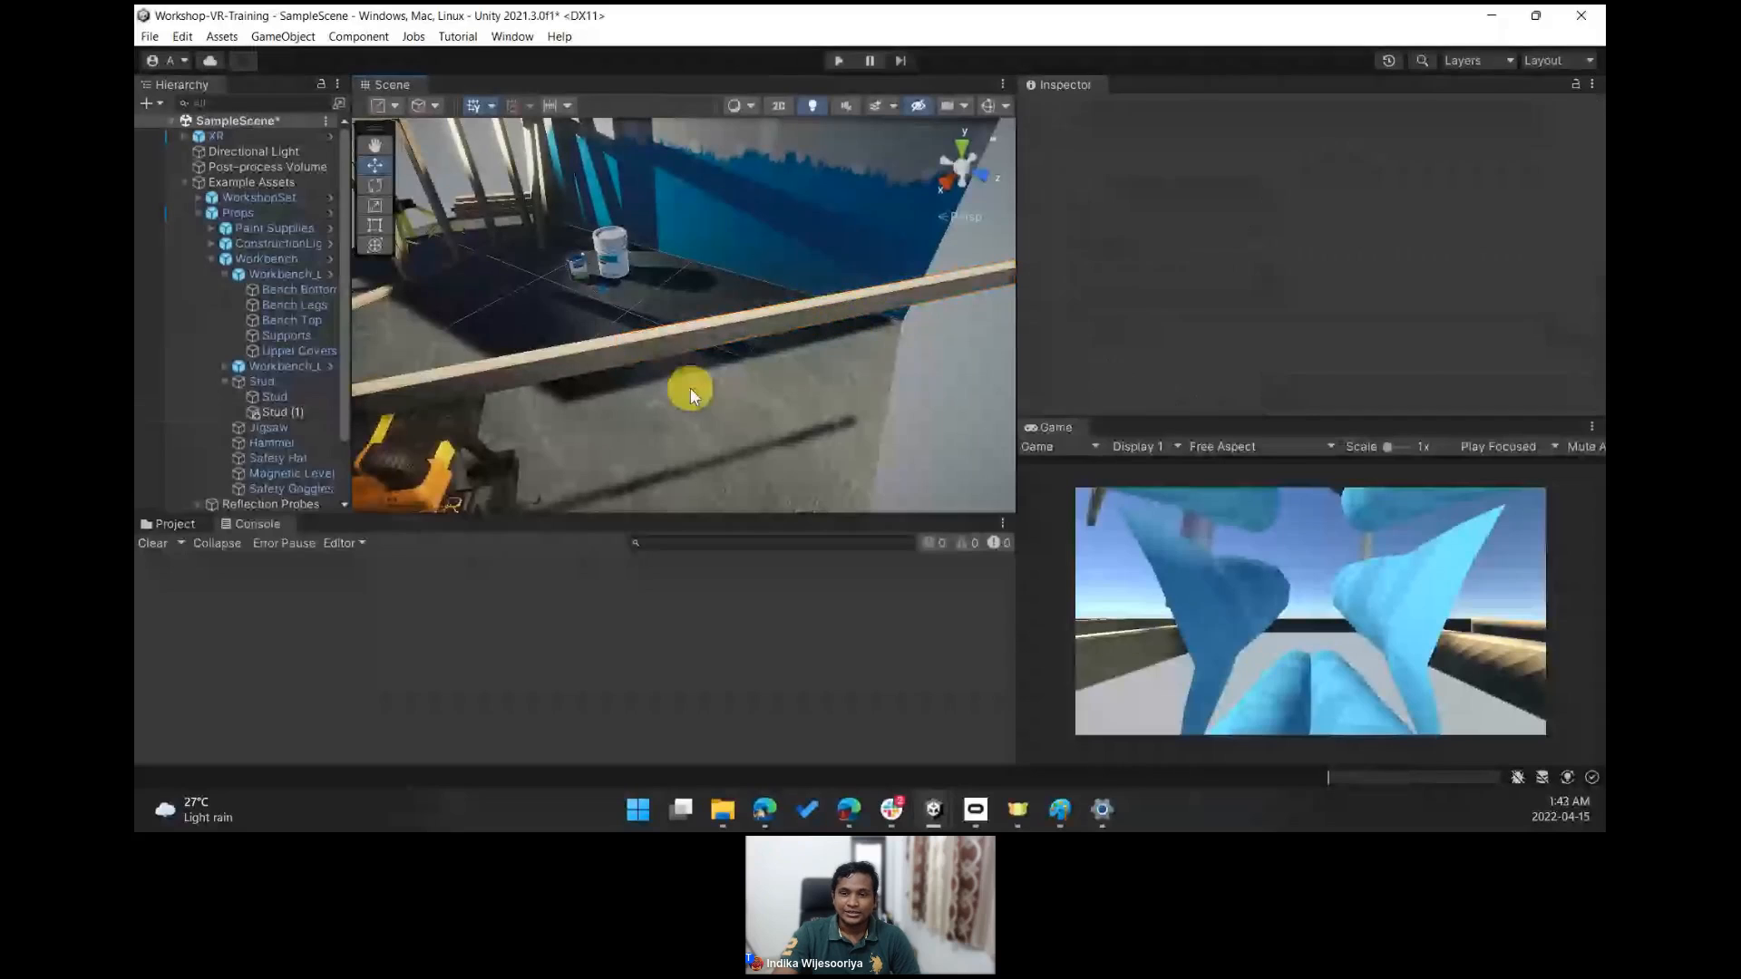
pyautogui.click(688, 341)
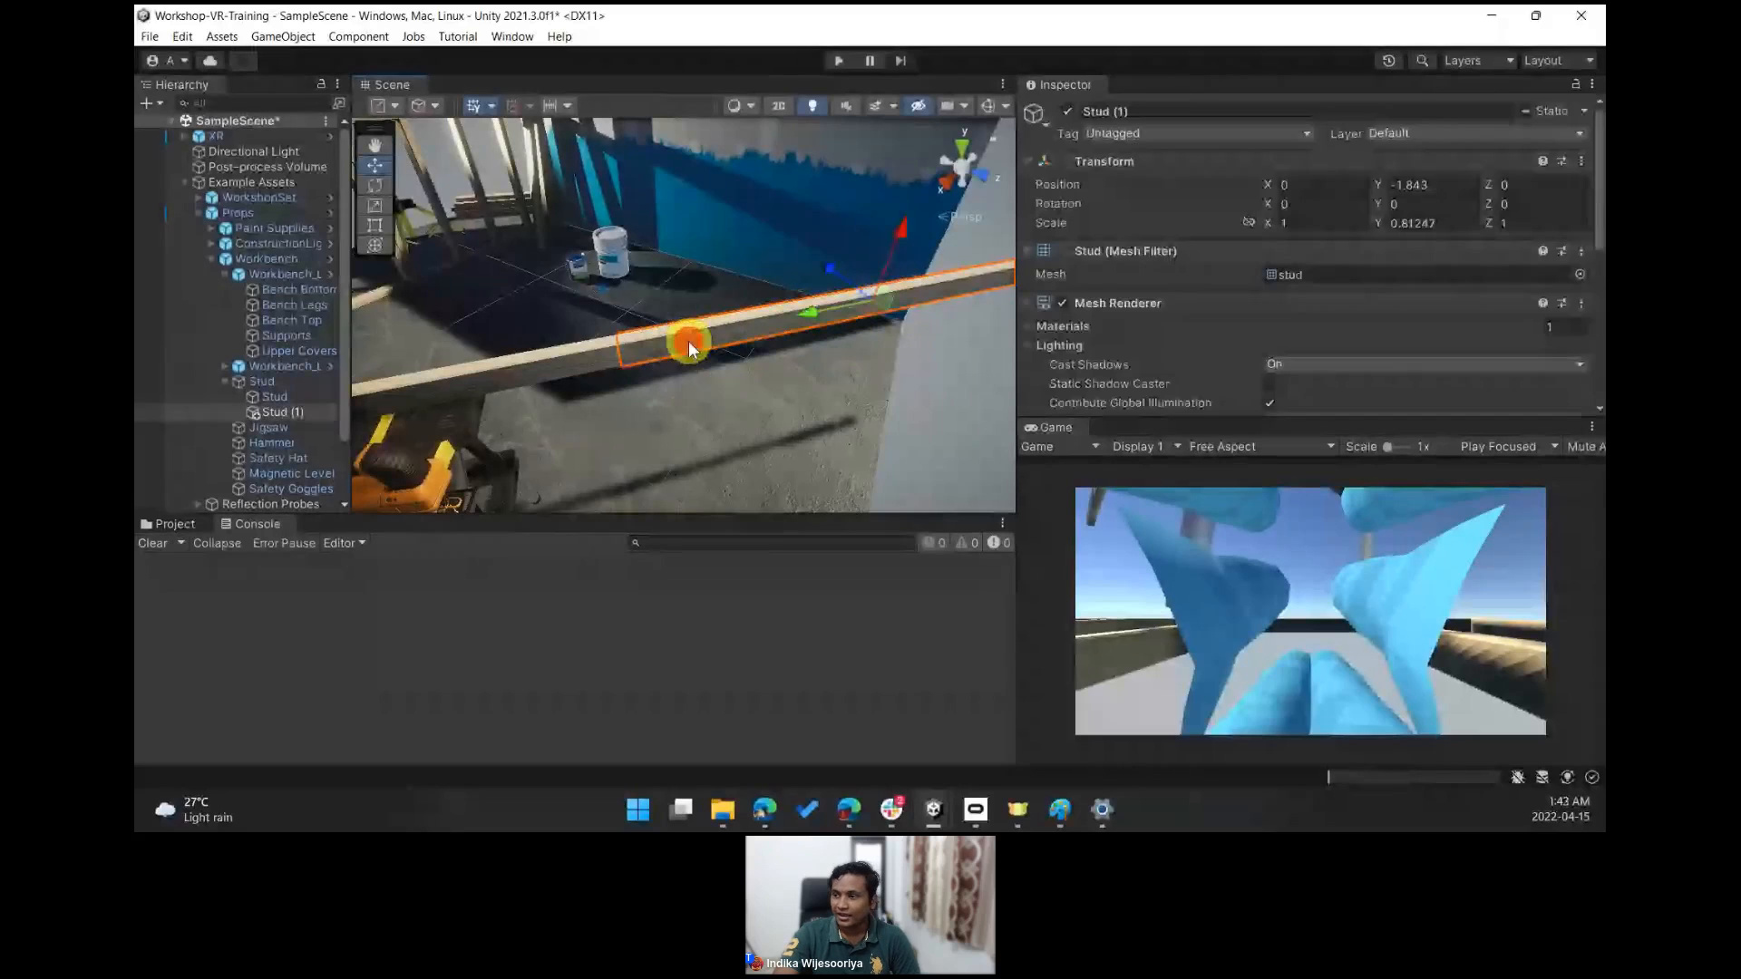
# - Add a Box Collider component to the duplicated stud
pyautogui.moveTo(1596, 195); pyautogui.dragTo(1596, 332)
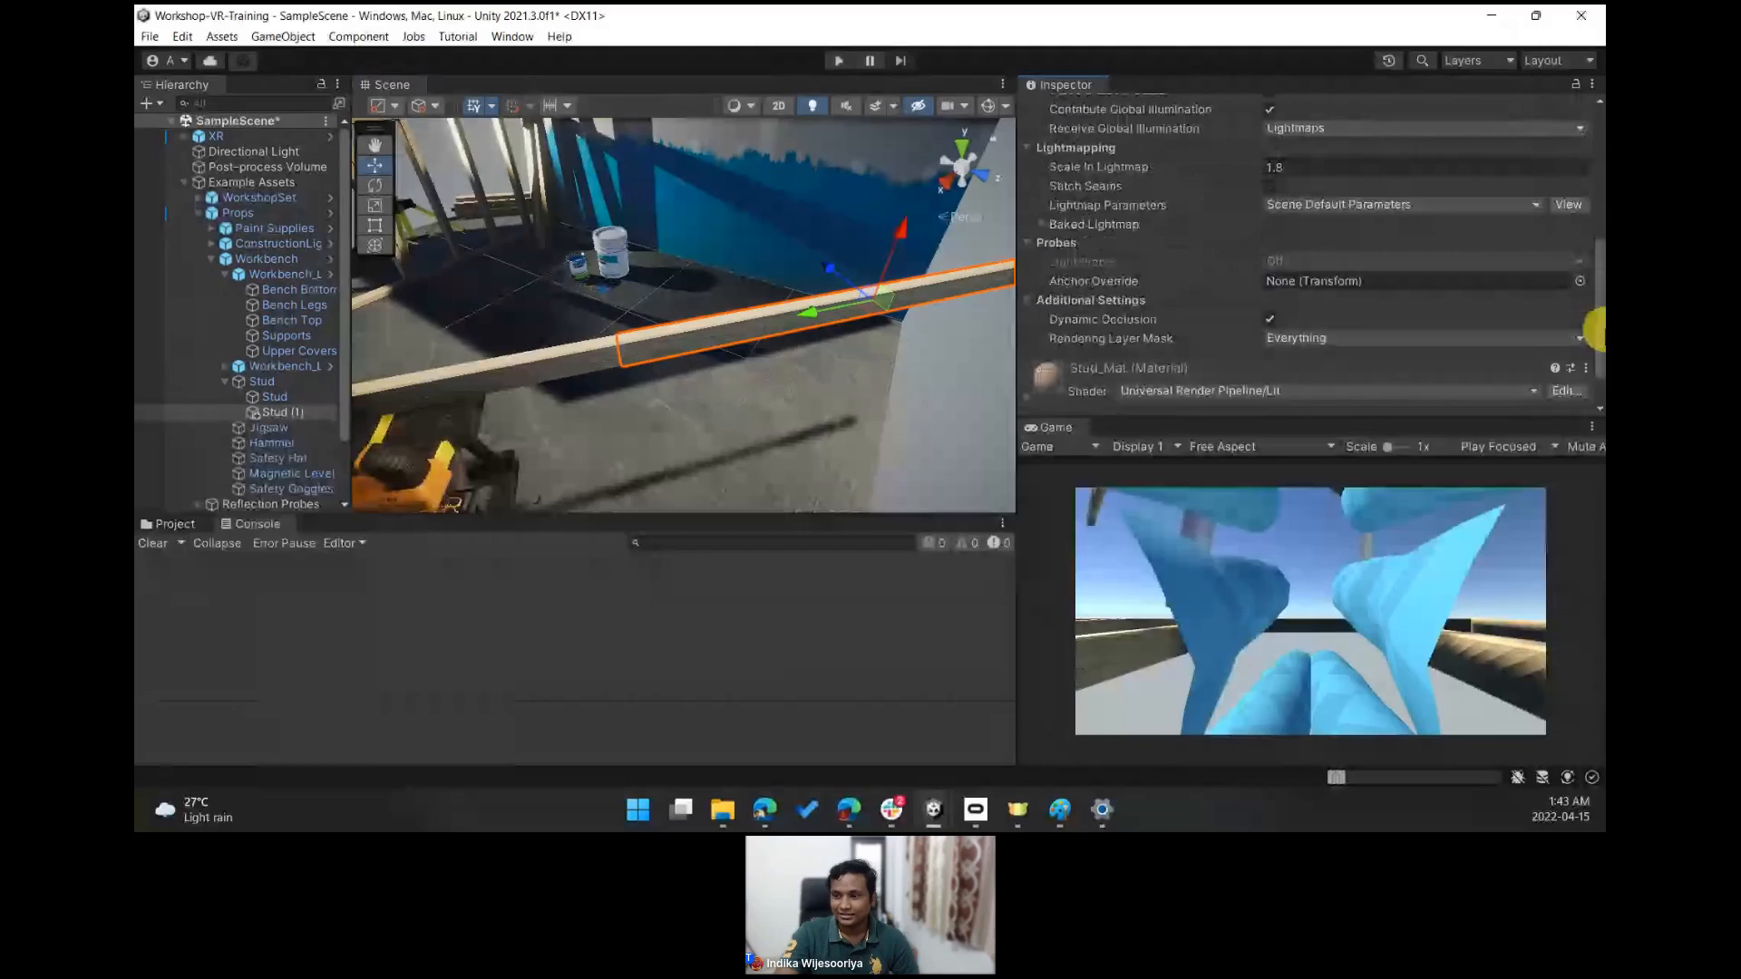
pyautogui.moveTo(1598, 332); pyautogui.dragTo(1598, 359)
pyautogui.click(1339, 396)
pyautogui.write('box')
pyautogui.press('Return')
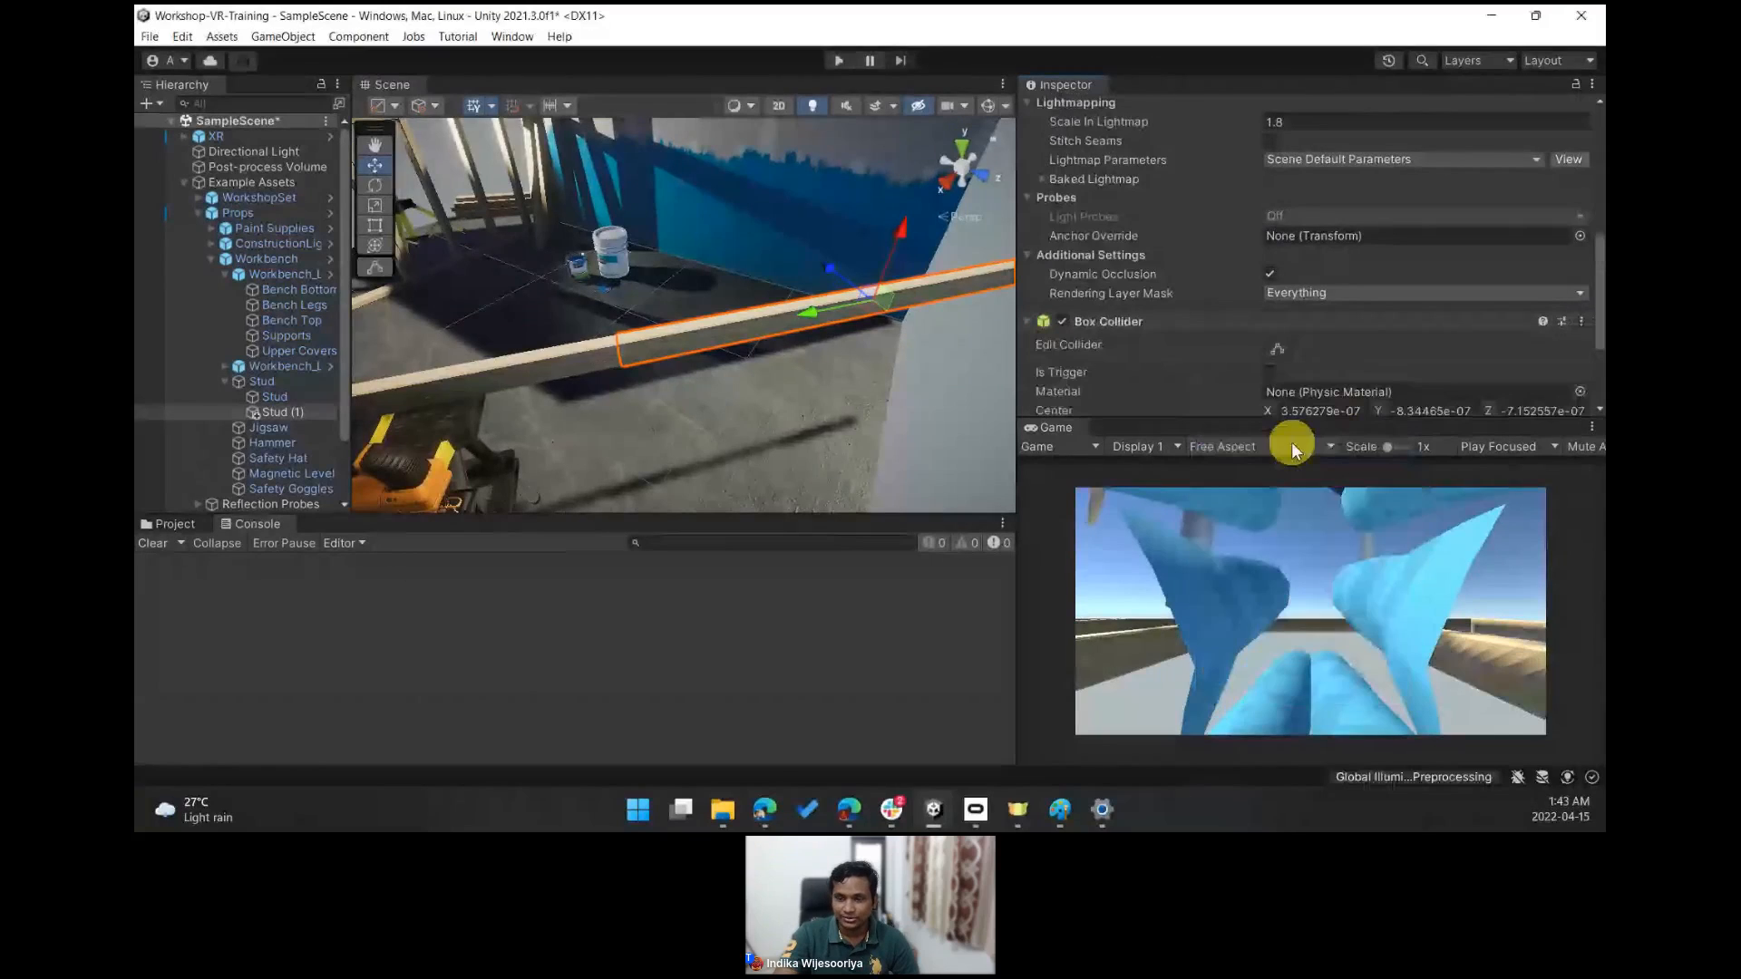
pyautogui.click(1277, 348)
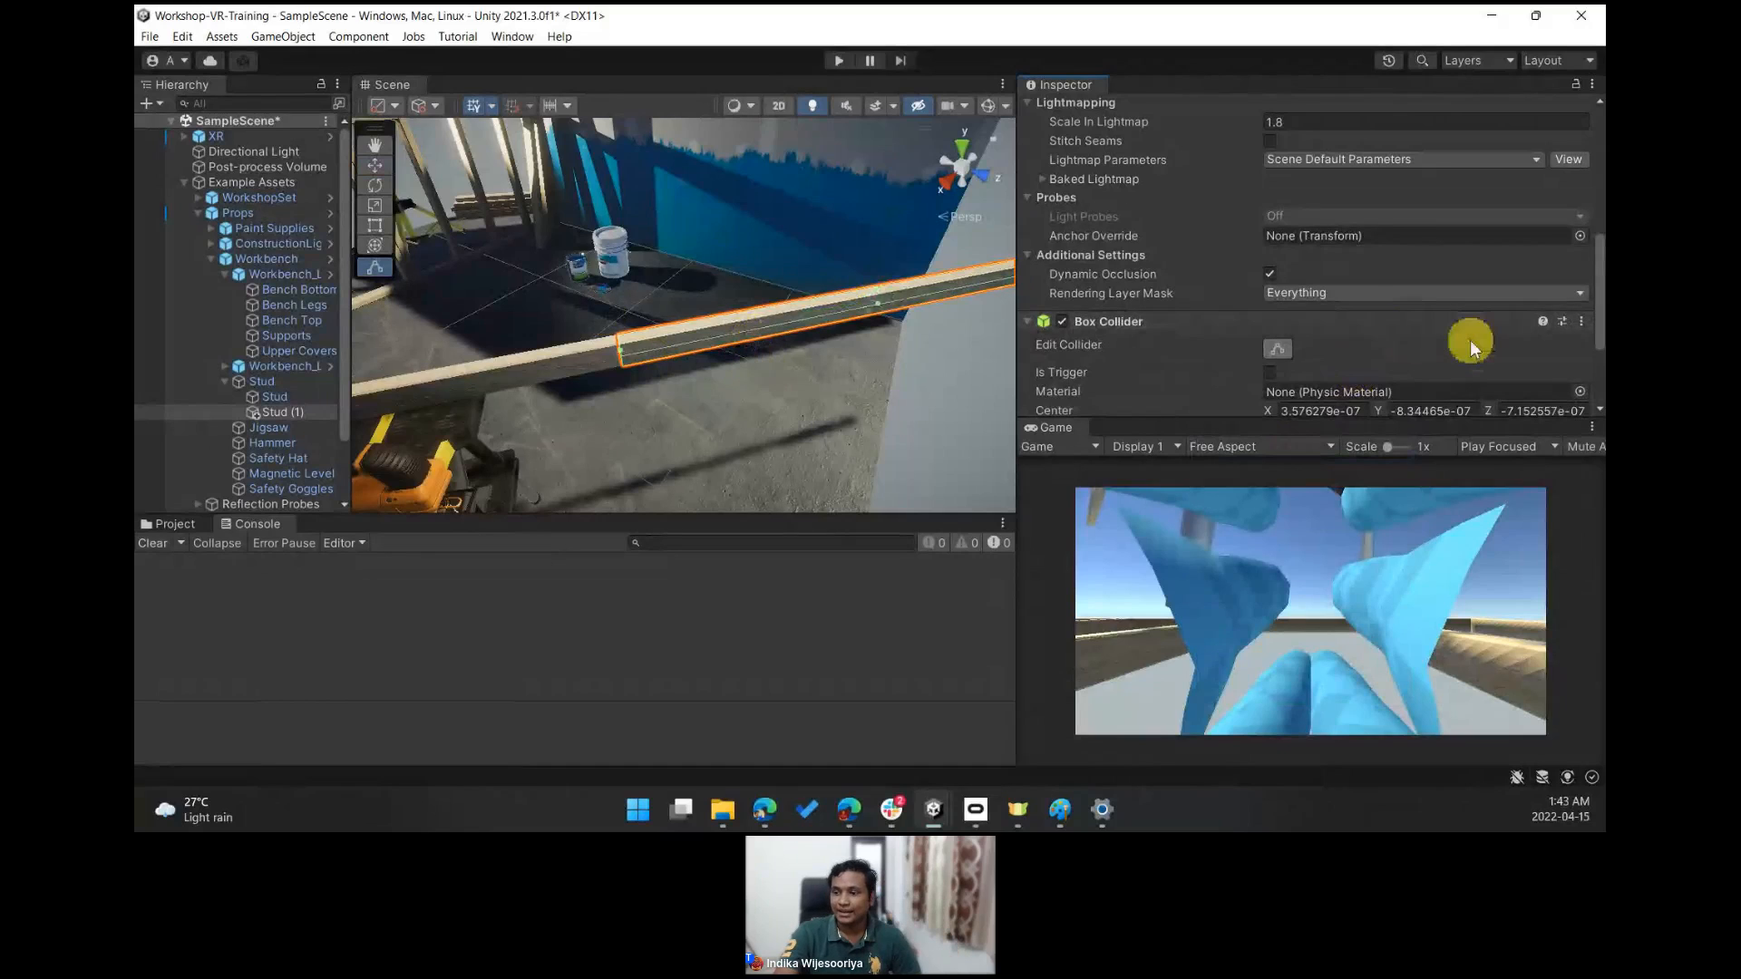
pyautogui.scroll(-3, 1470, 343)
pyautogui.scroll(-1, 1378, 388)
pyautogui.click(1347, 393)
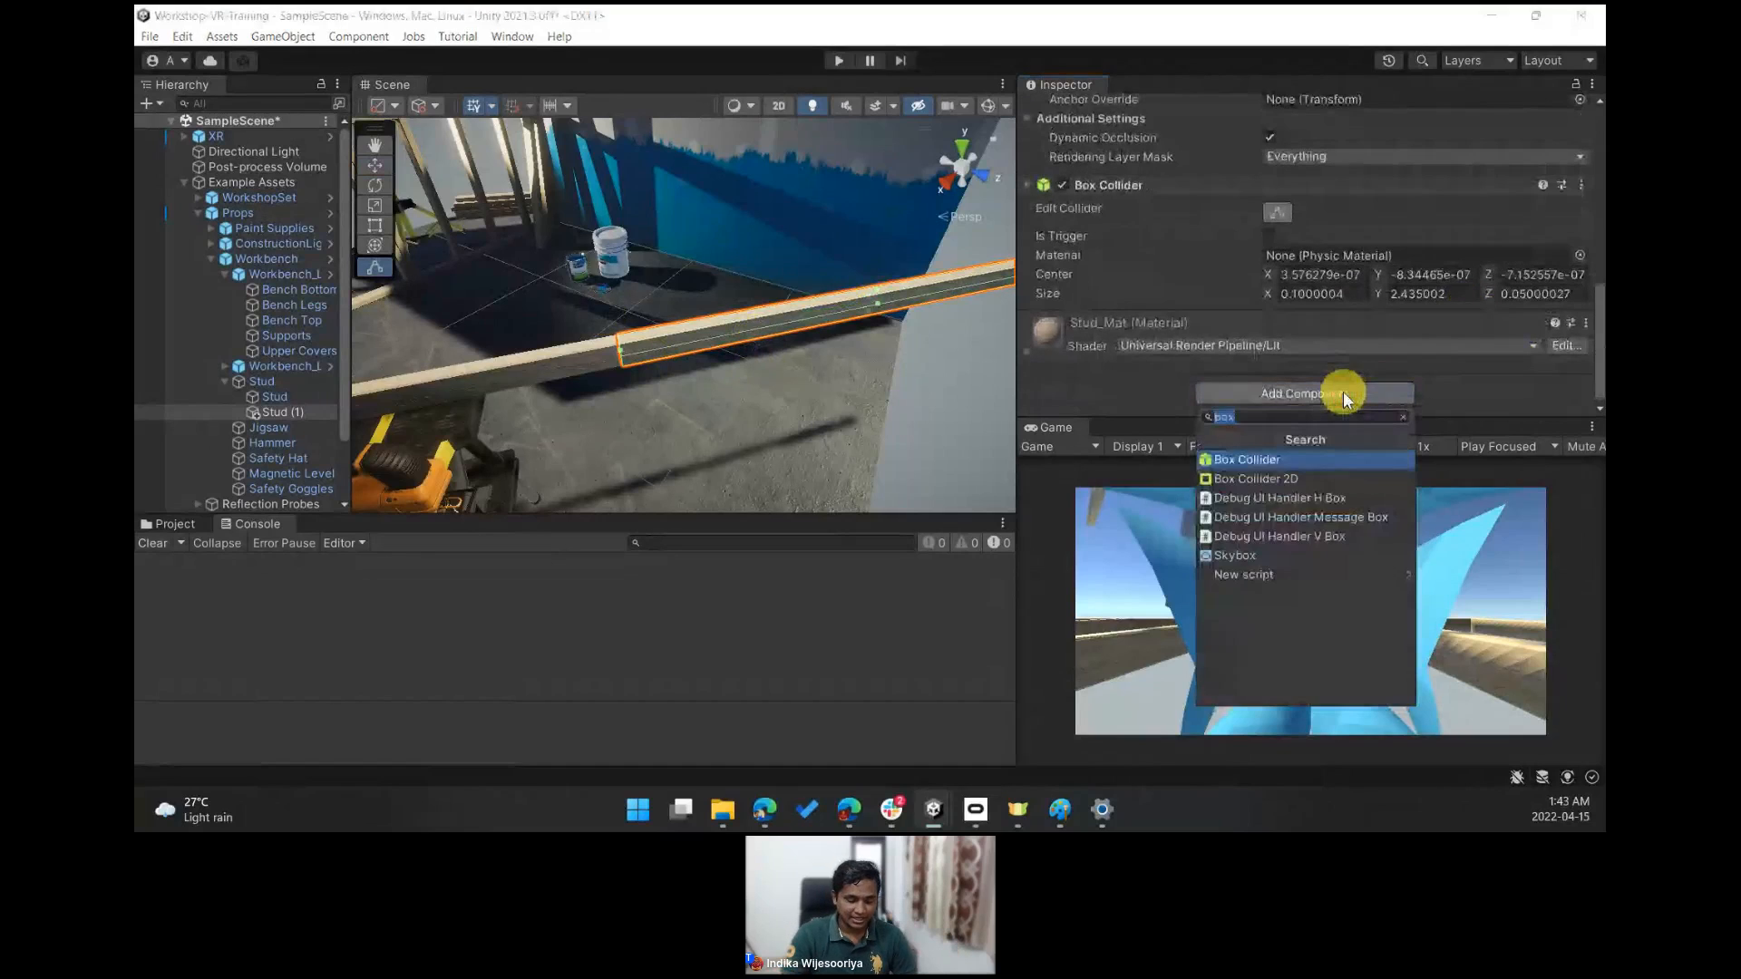
pyautogui.write('rig\\')
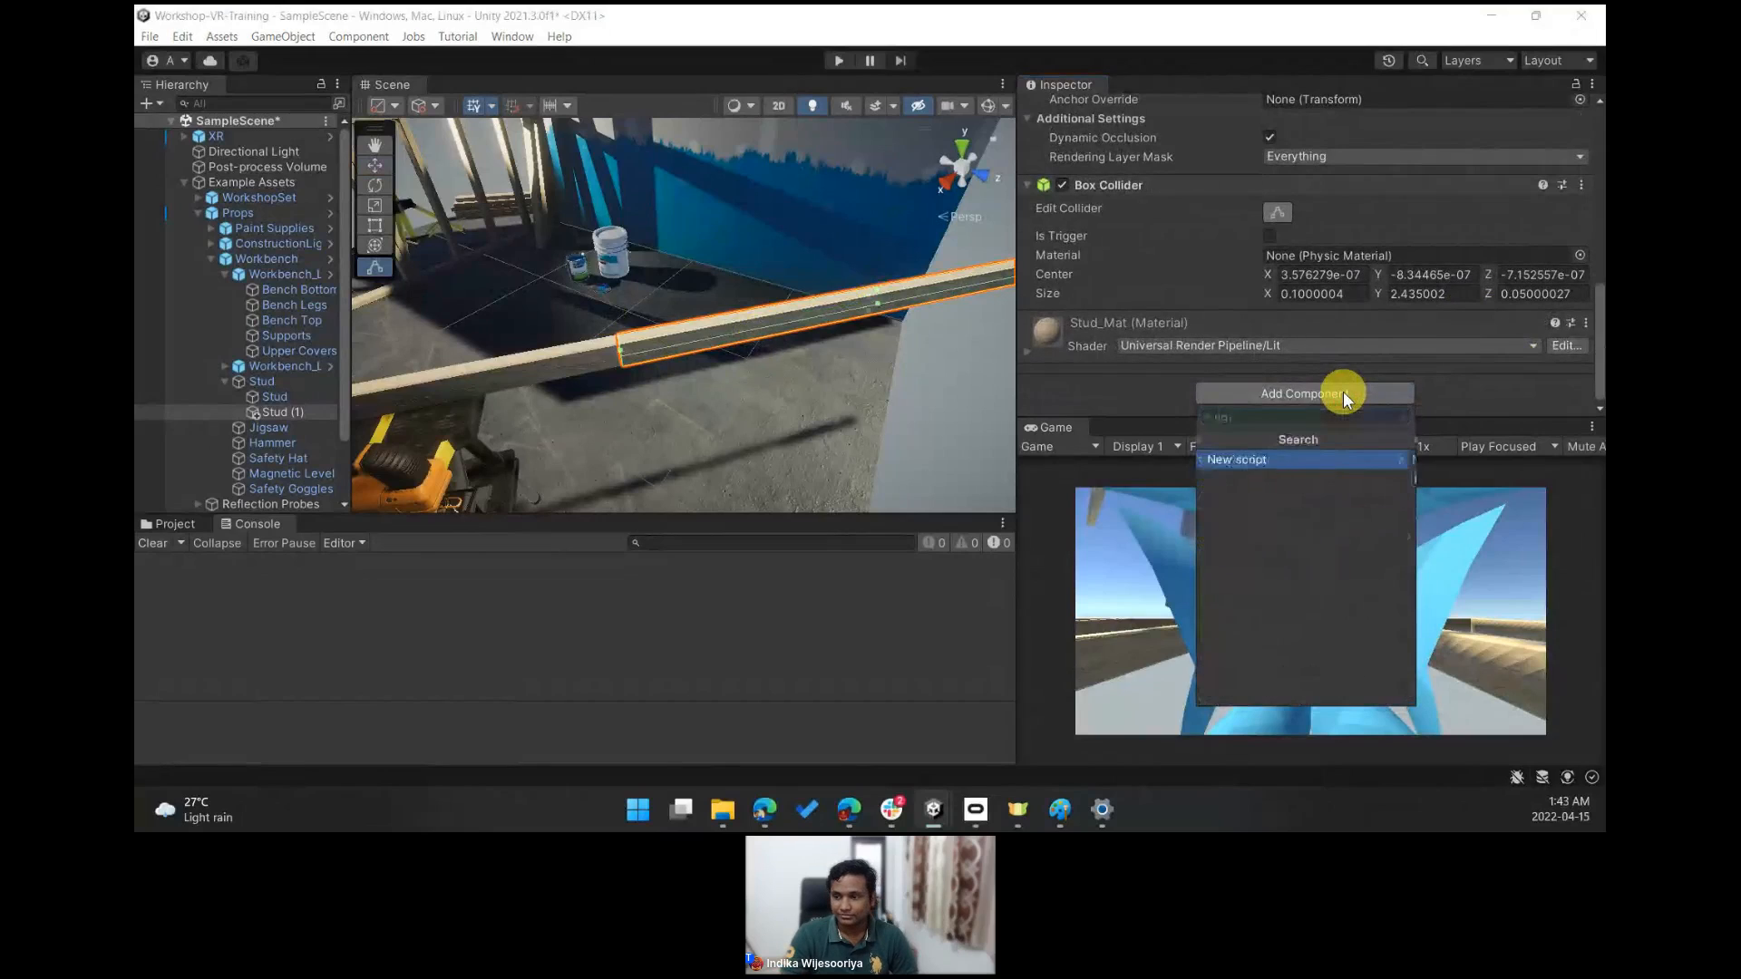
pyautogui.press('Return')
pyautogui.press('BackSpace')
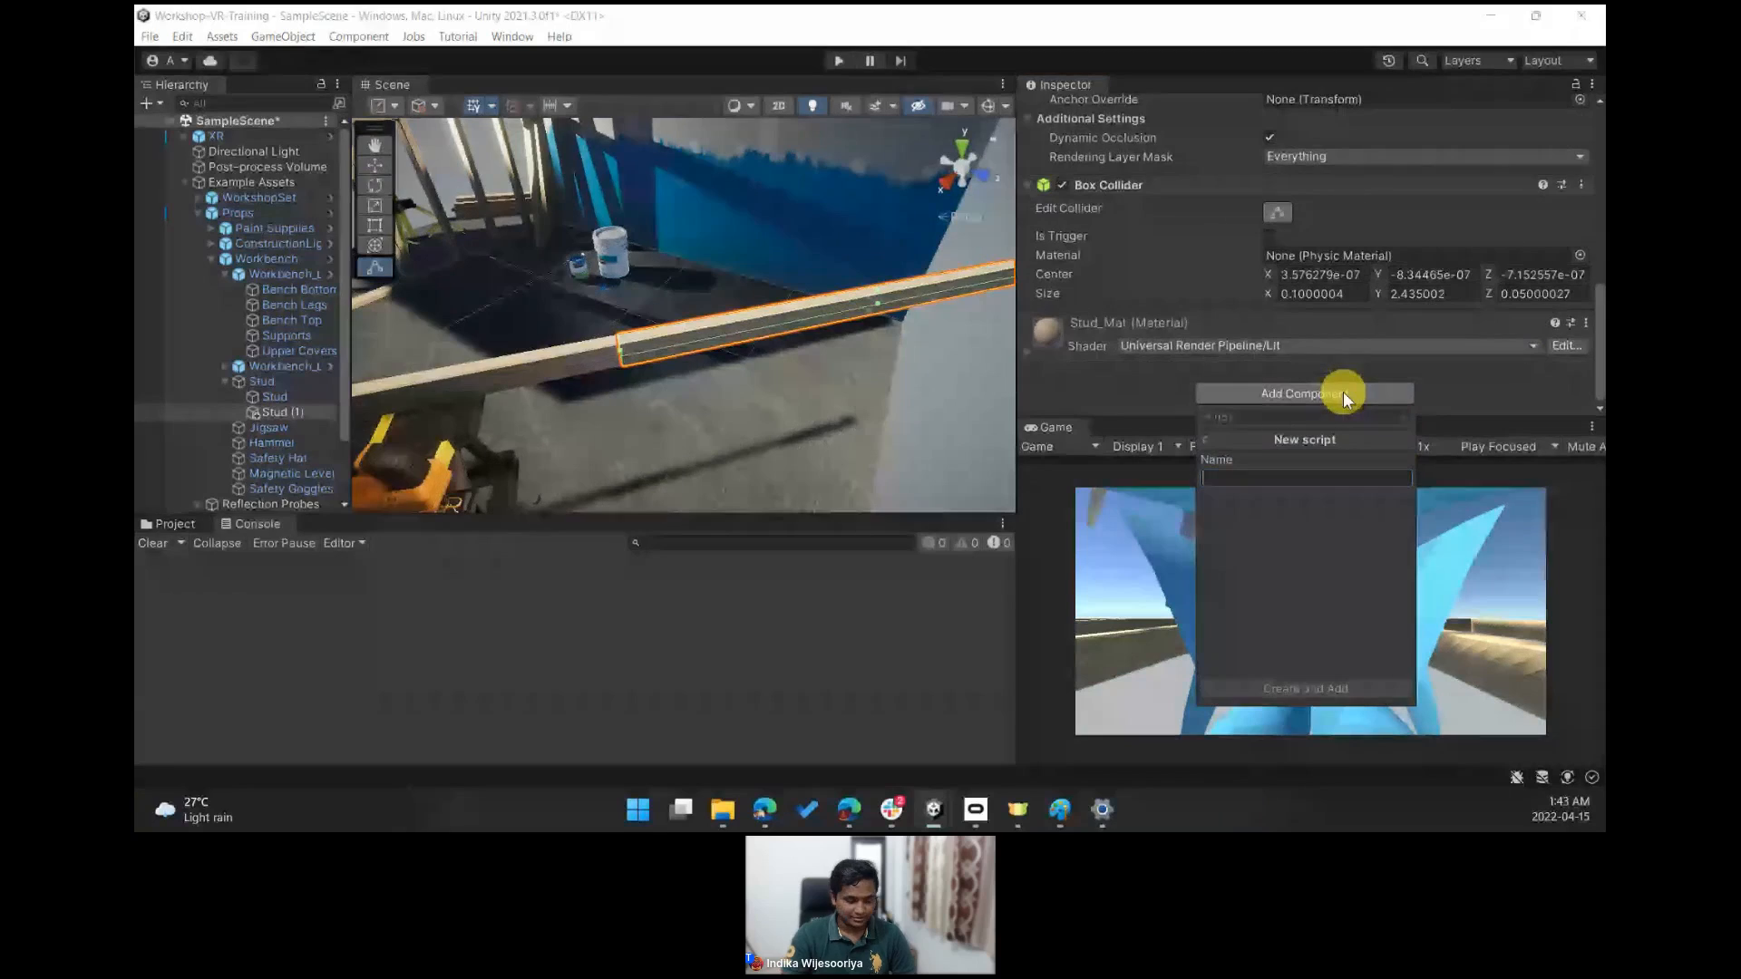
pyautogui.write('rig')
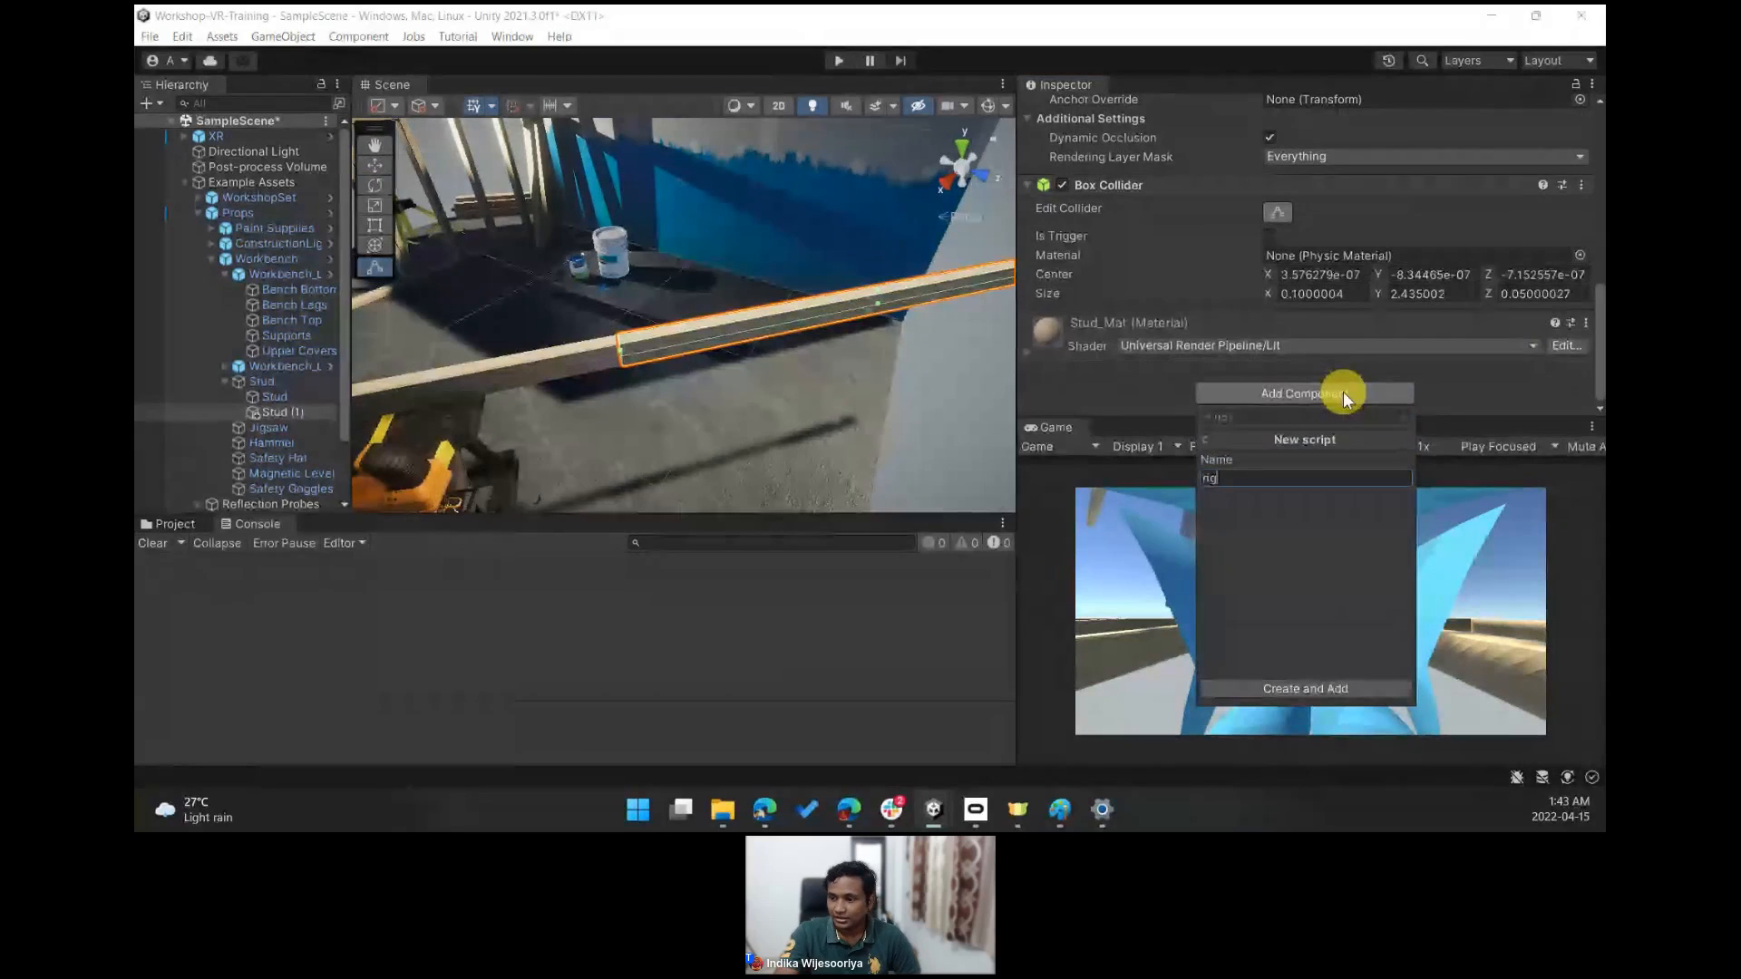
pyautogui.click(1203, 441)
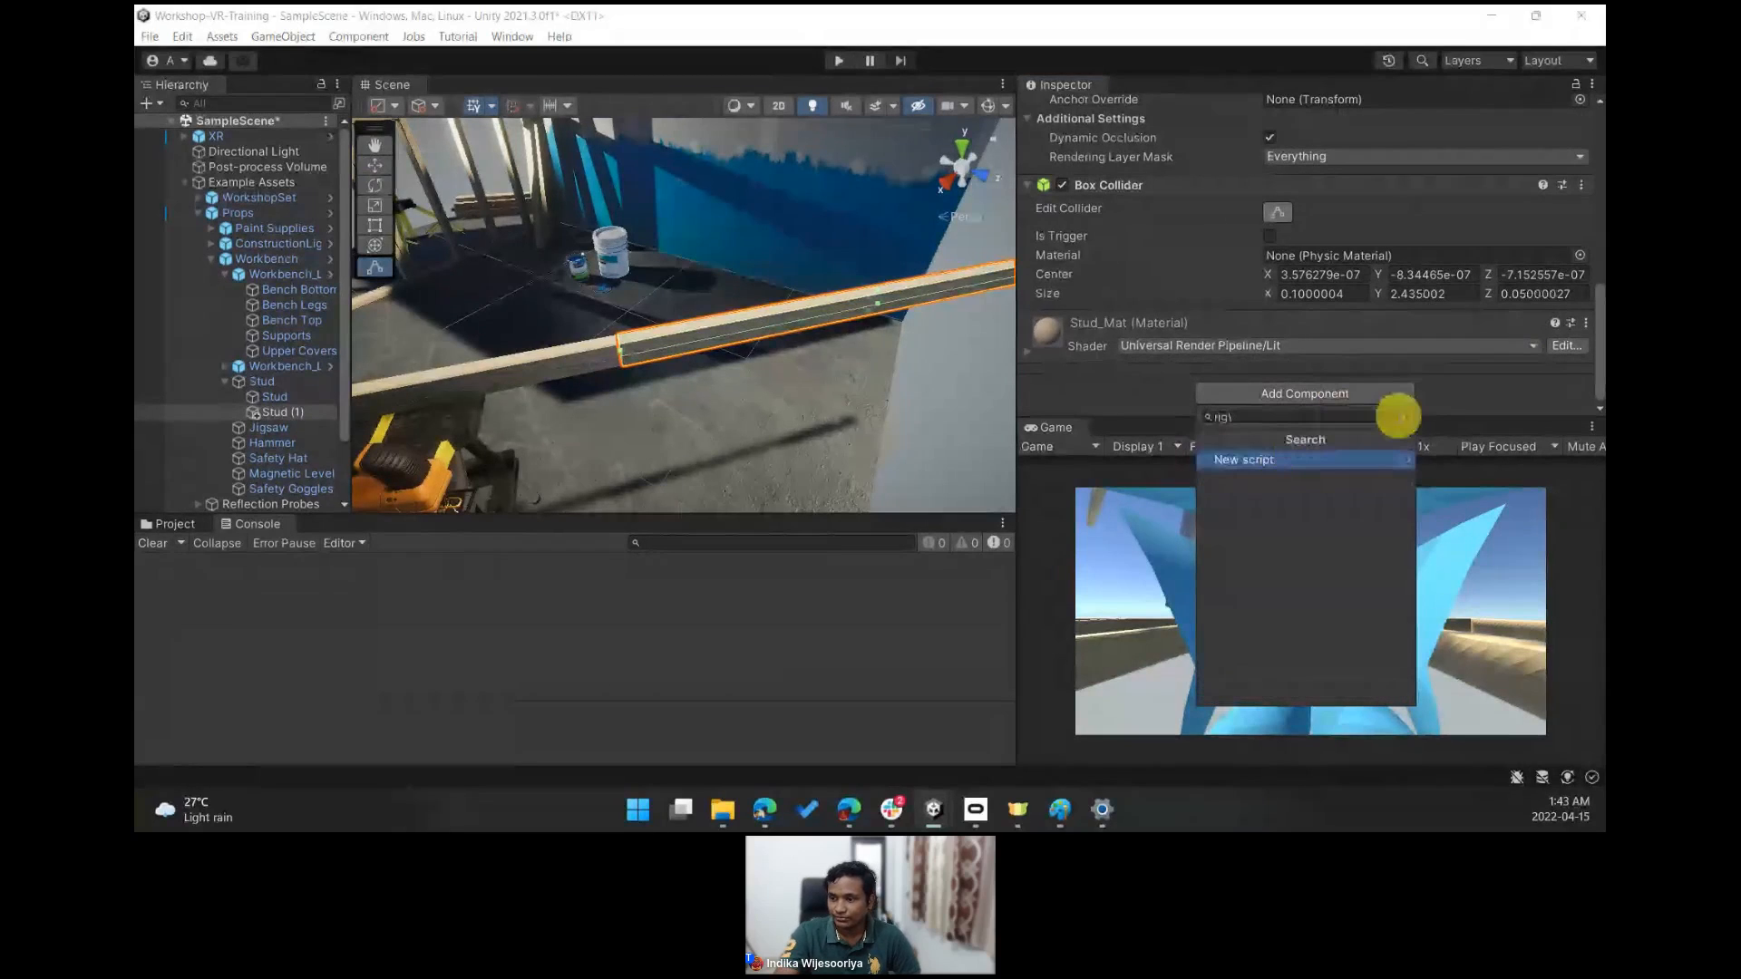
# - Add a Rigidbody component to the duplicated stud
pyautogui.click(1402, 417)
pyautogui.write('rigi')
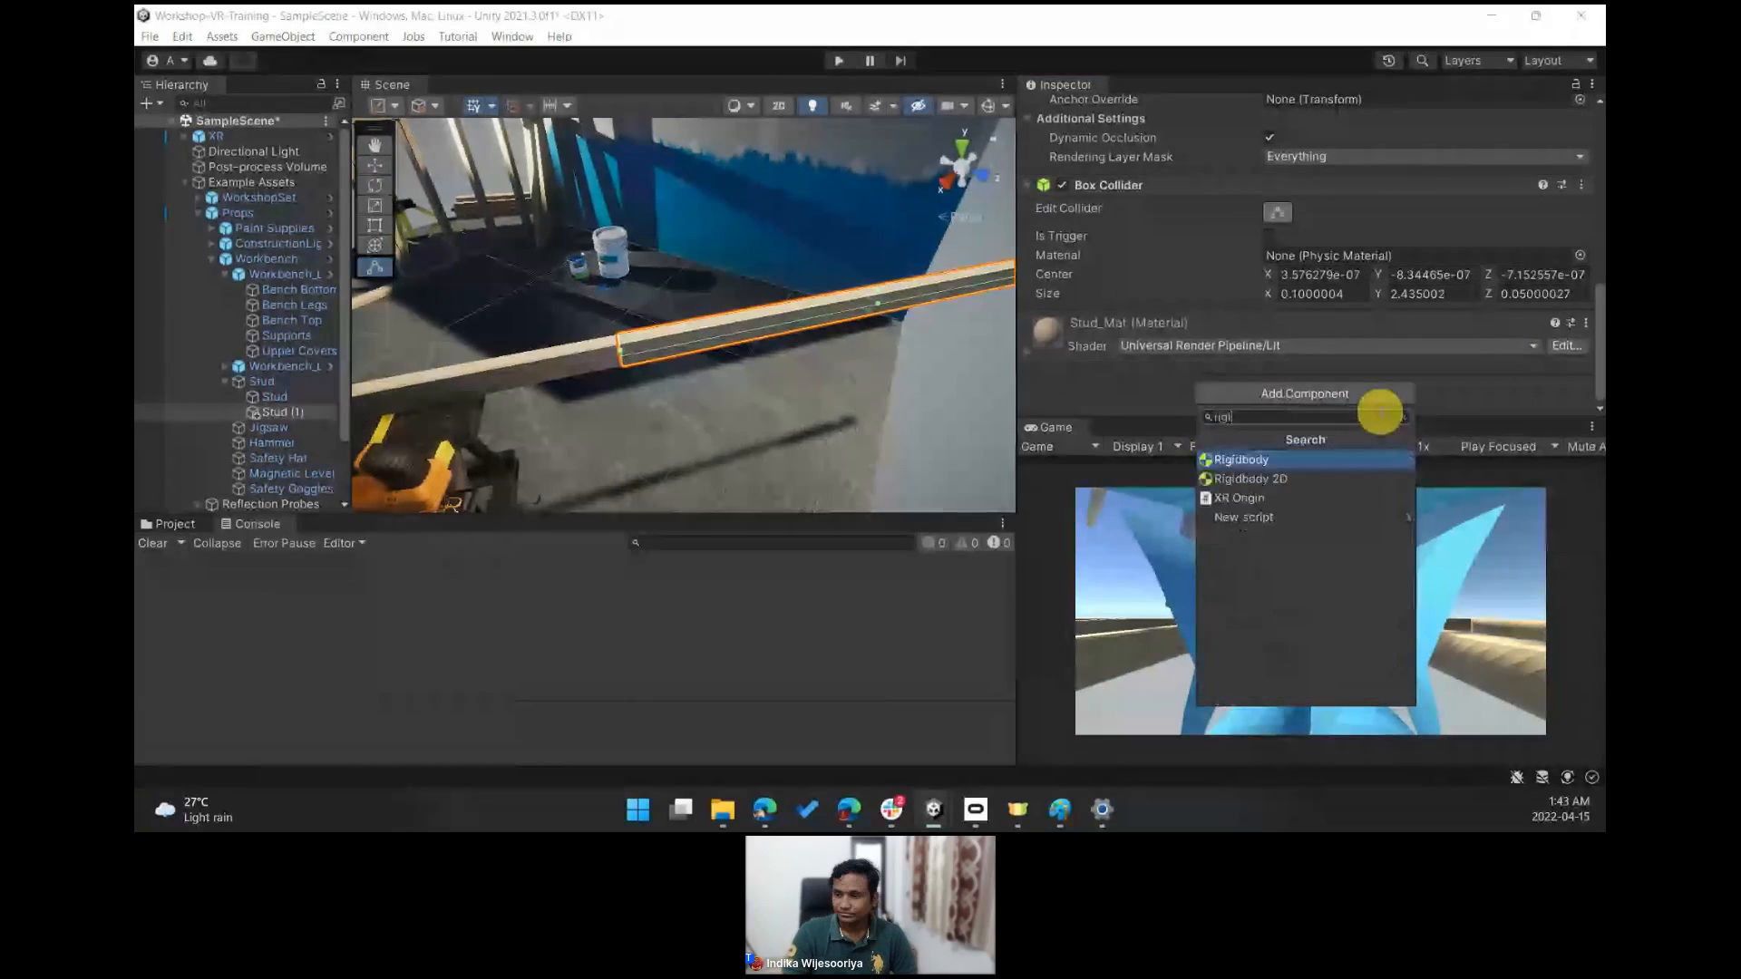
pyautogui.press('Return')
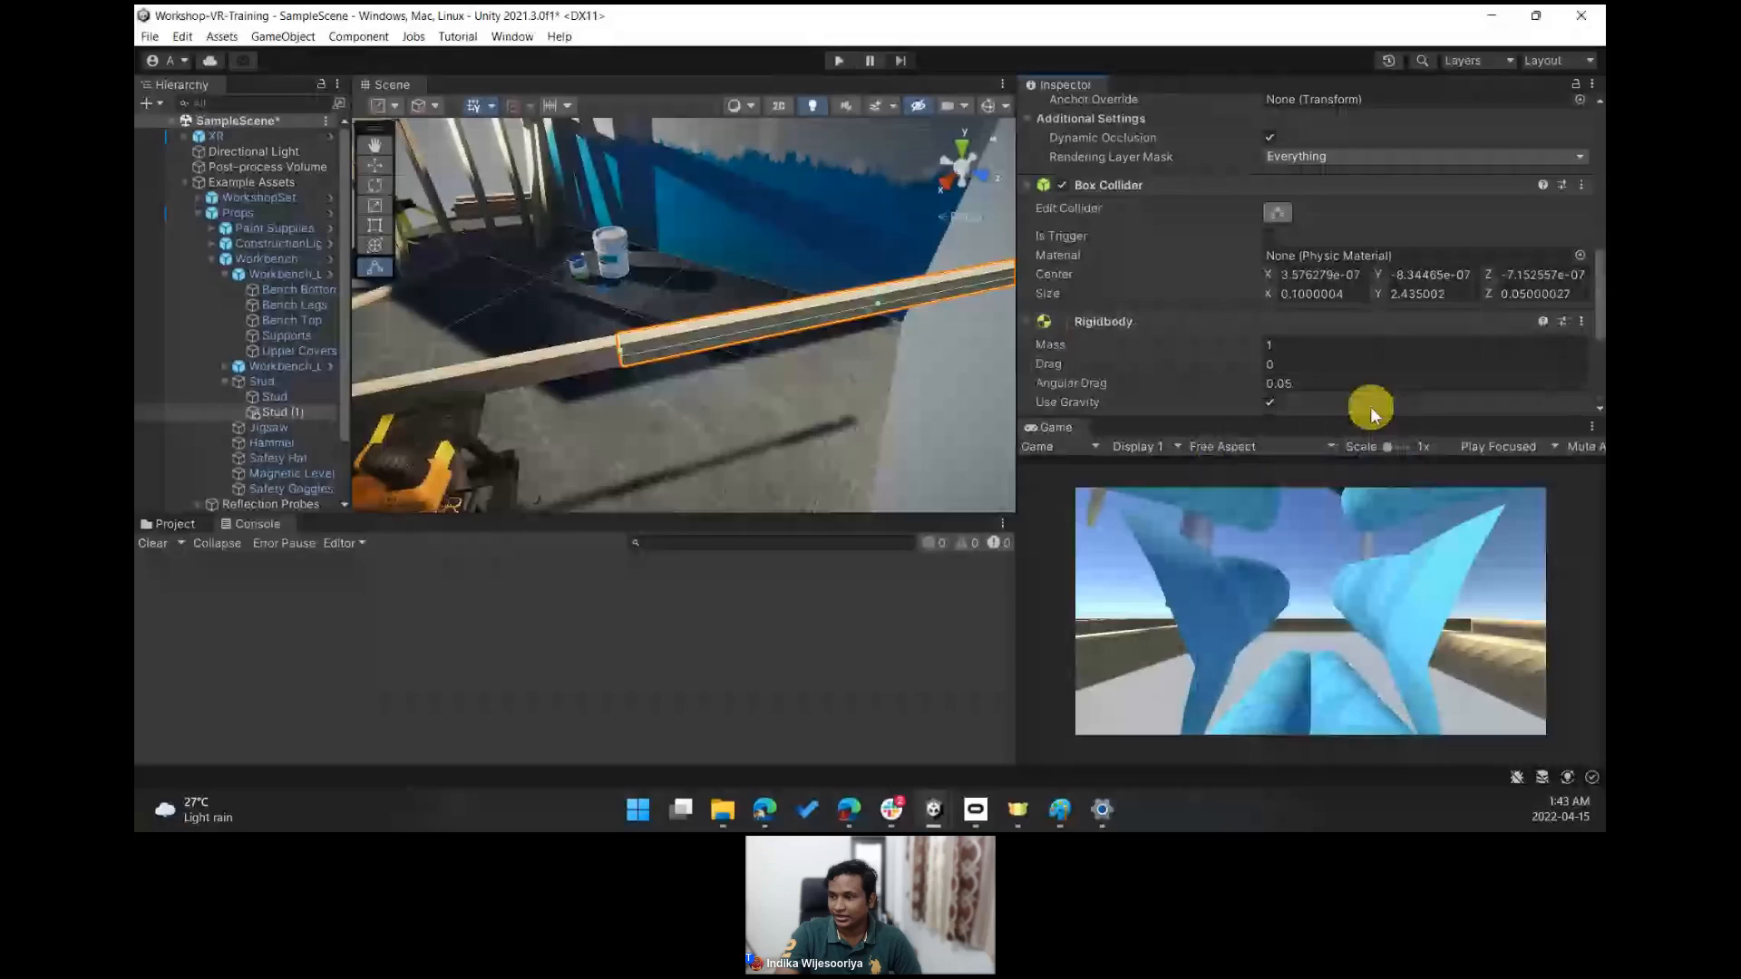
# - Enable Is Kinematic on the stud's Rigidbody
pyautogui.scroll(-3, 1216, 241)
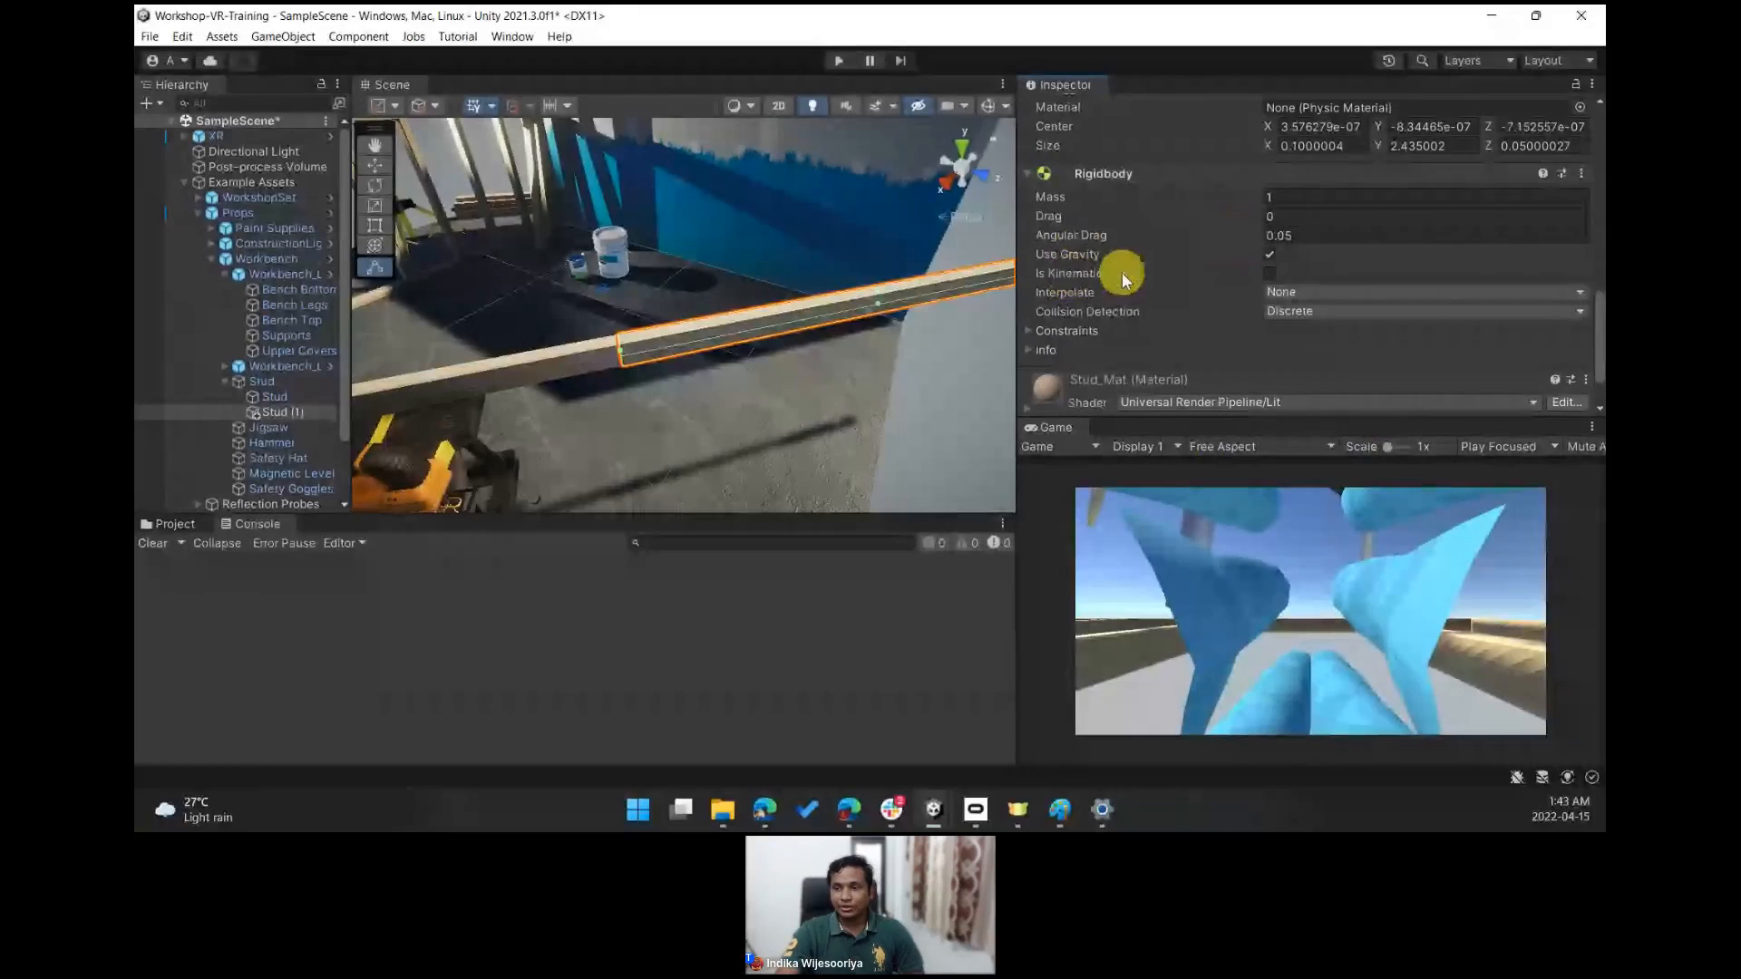
pyautogui.click(1271, 274)
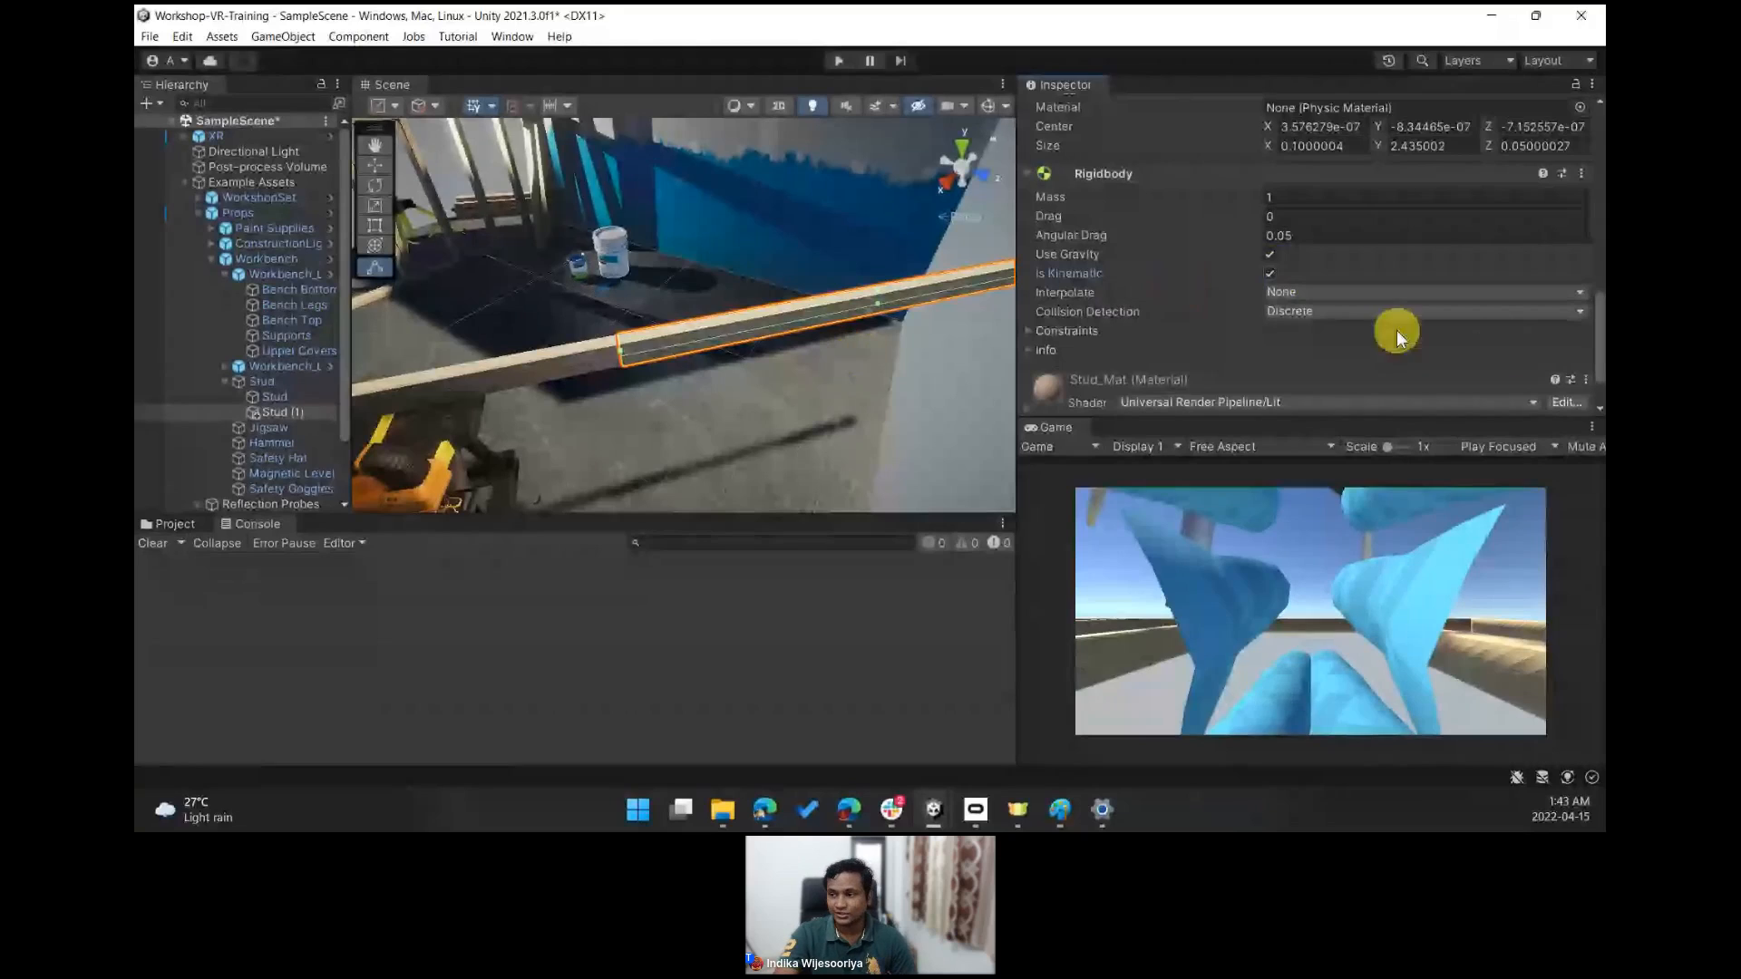
# - Toggle the duplicated stud's Static flag and frame it in the scene
pyautogui.moveTo(1599, 346); pyautogui.dragTo(1599, 116)
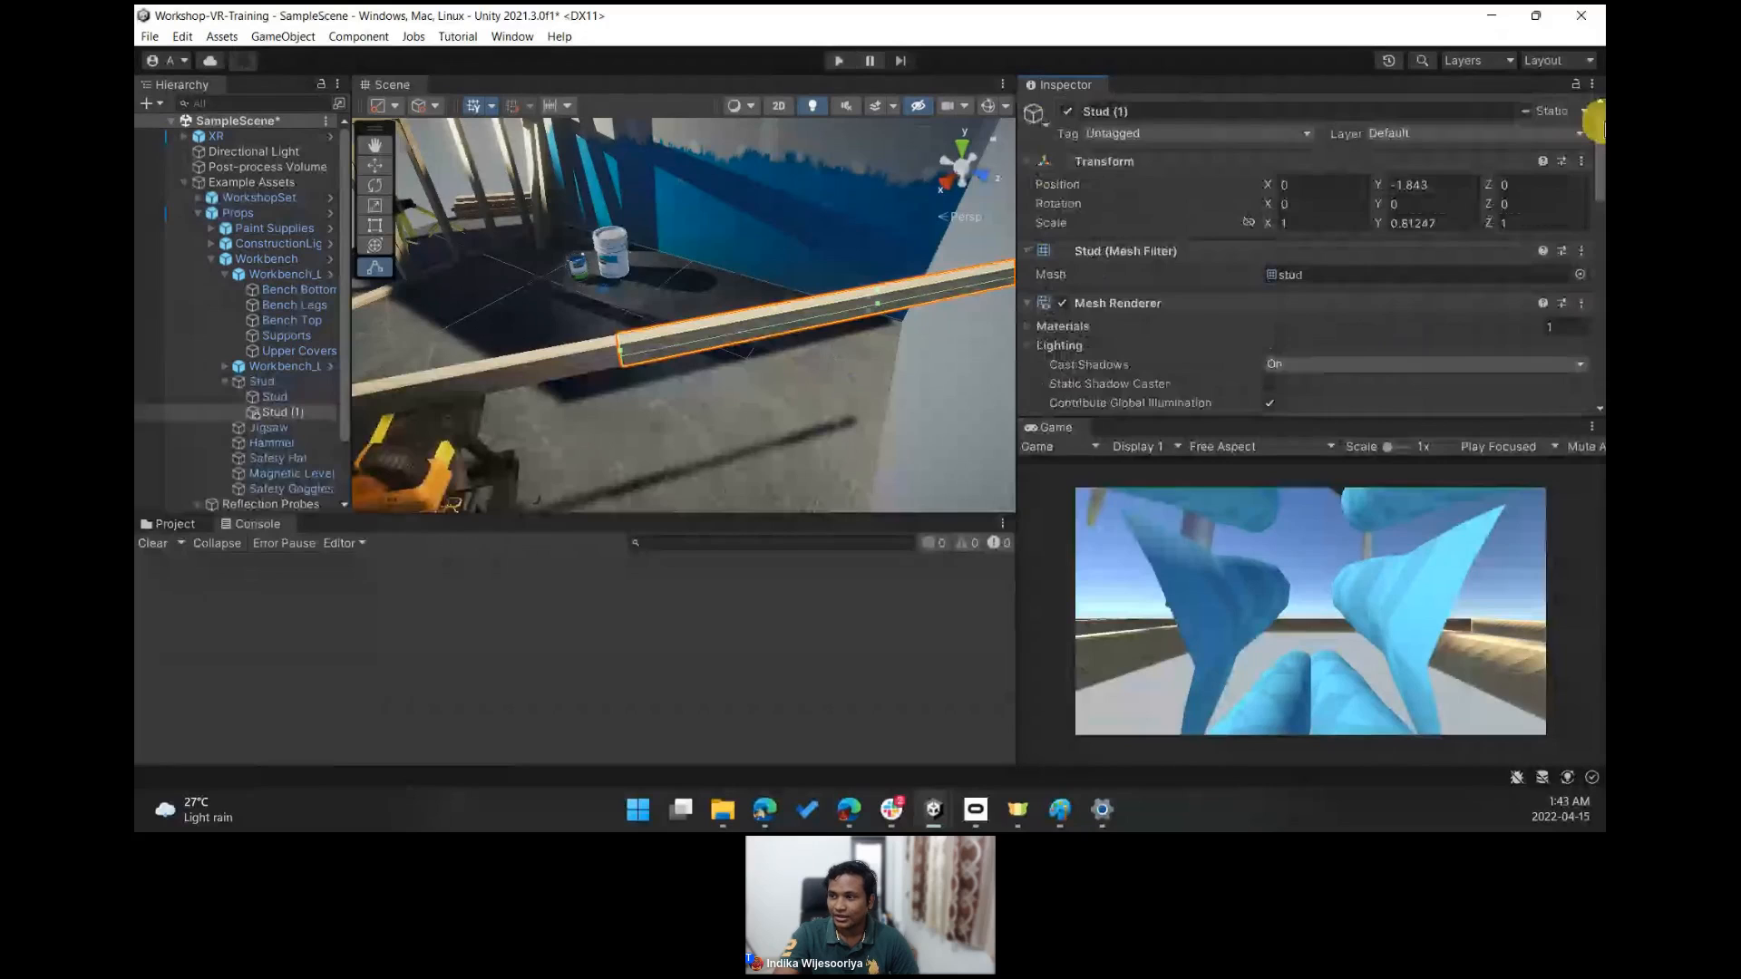
pyautogui.click(1524, 109)
pyautogui.moveTo(900, 319); pyautogui.dragTo(742, 412, button='right')
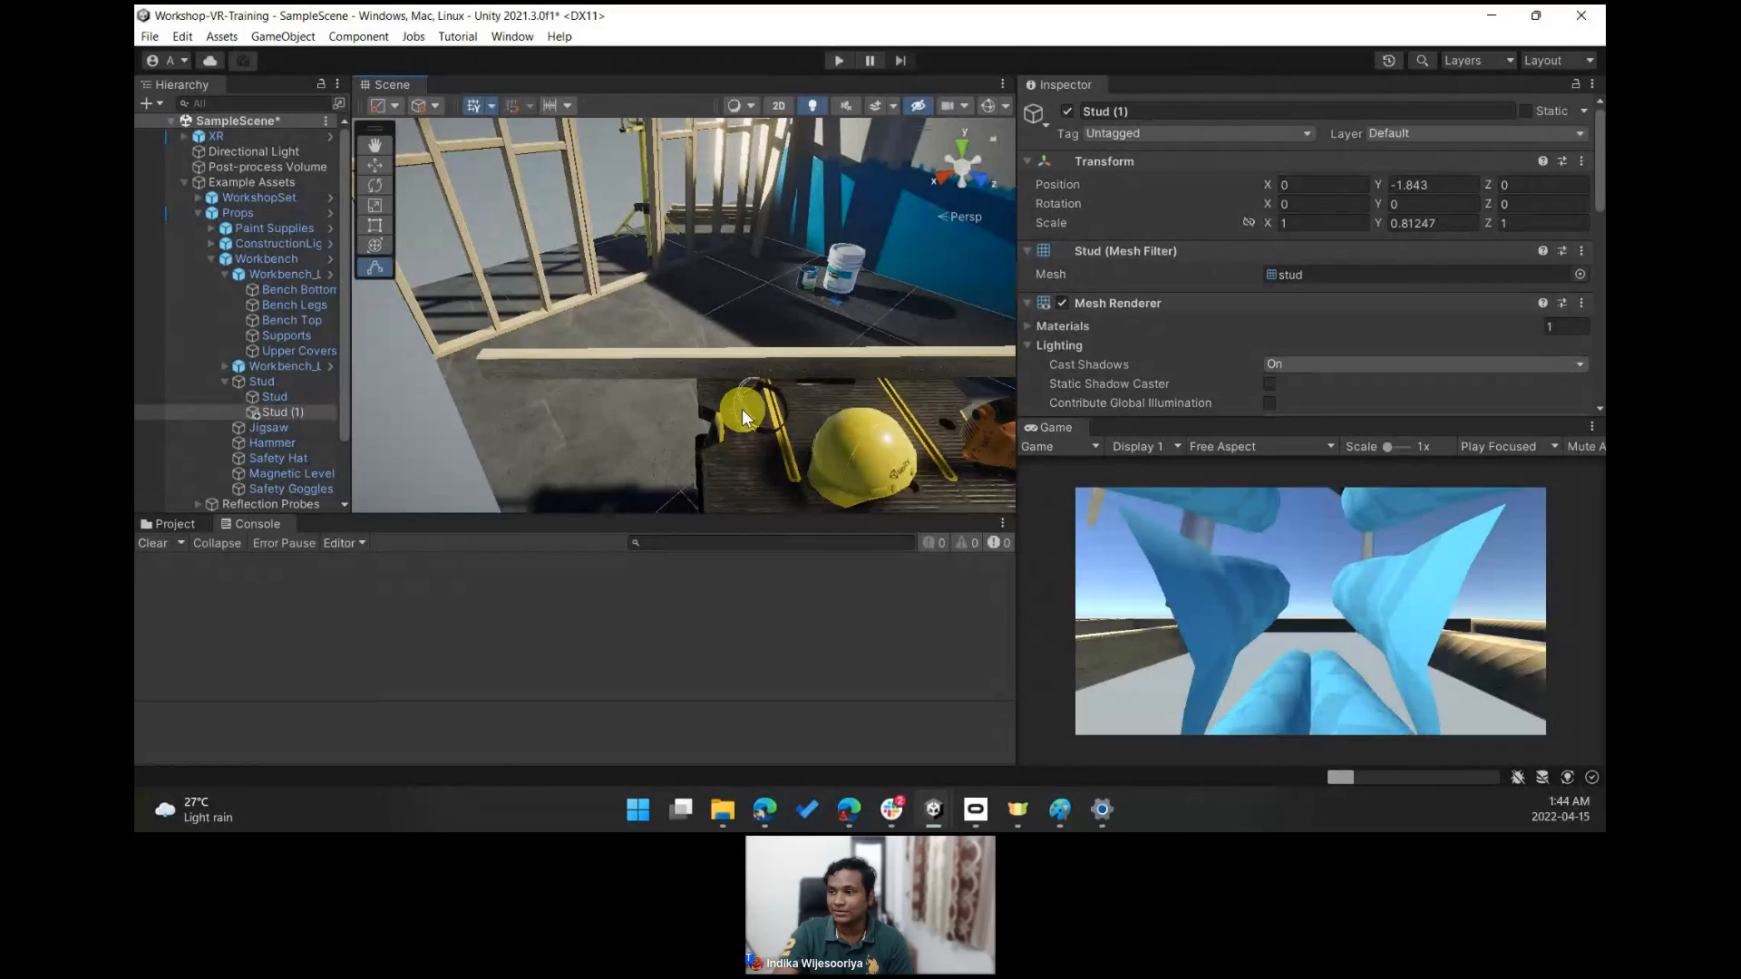
pyautogui.press('f')
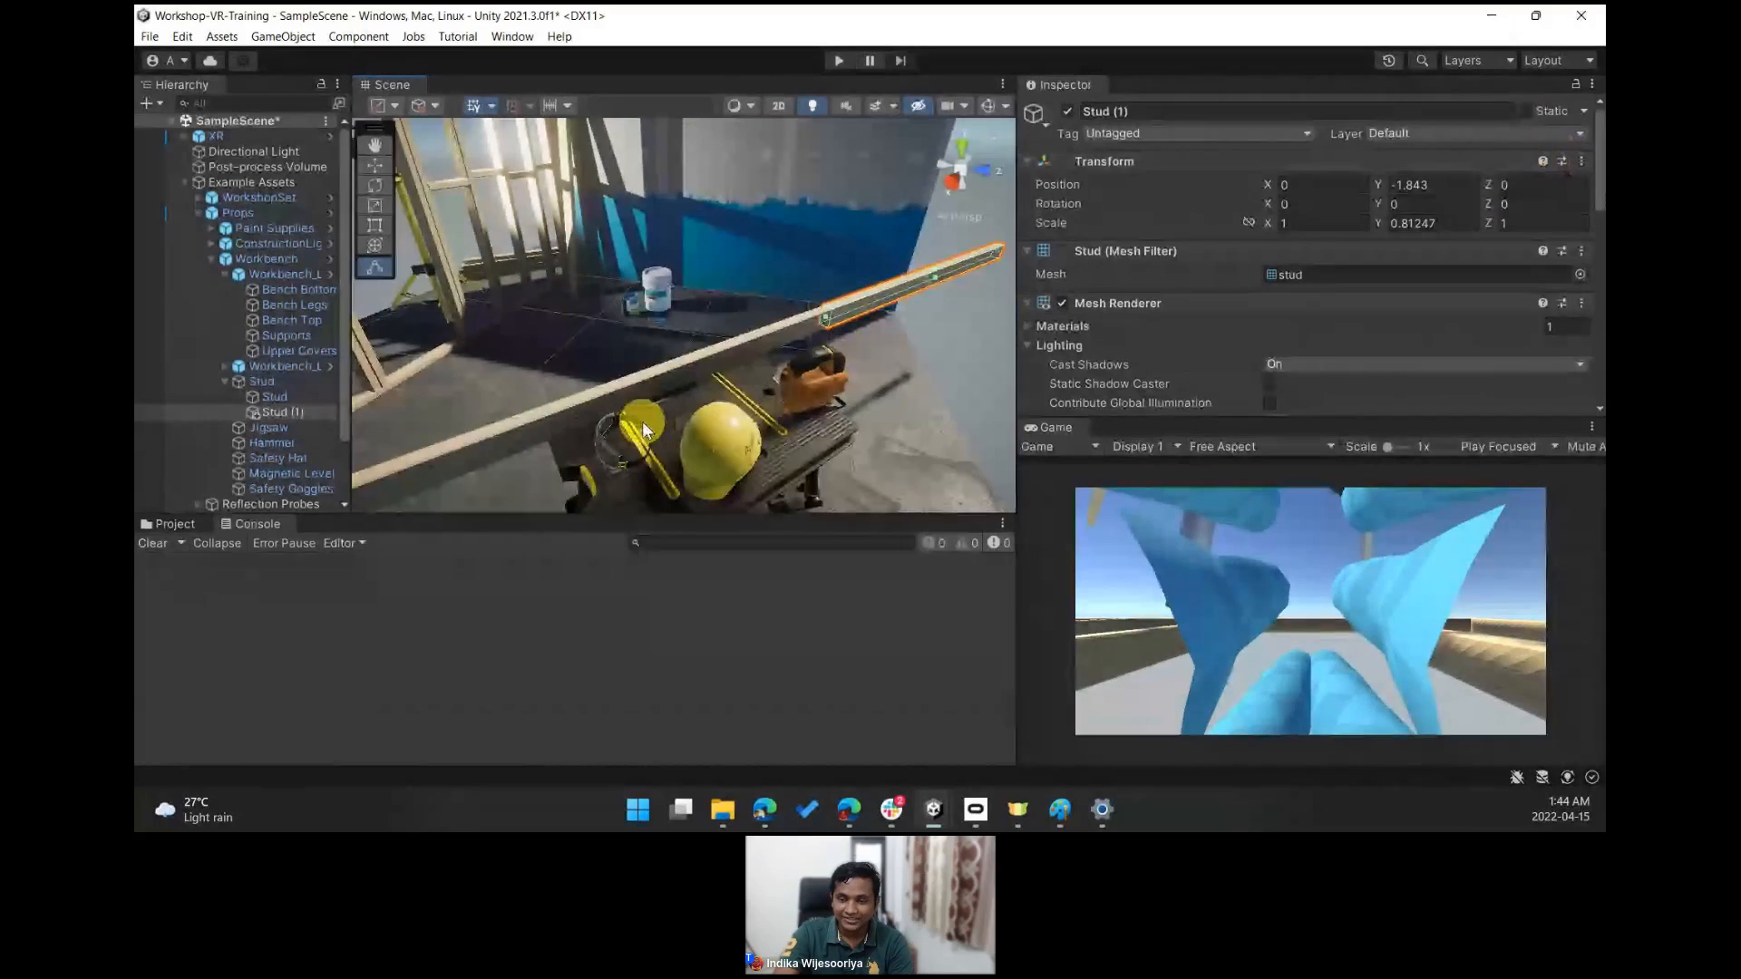
# - Select the safety goggles and toggle their Static flag
pyautogui.click(602, 443)
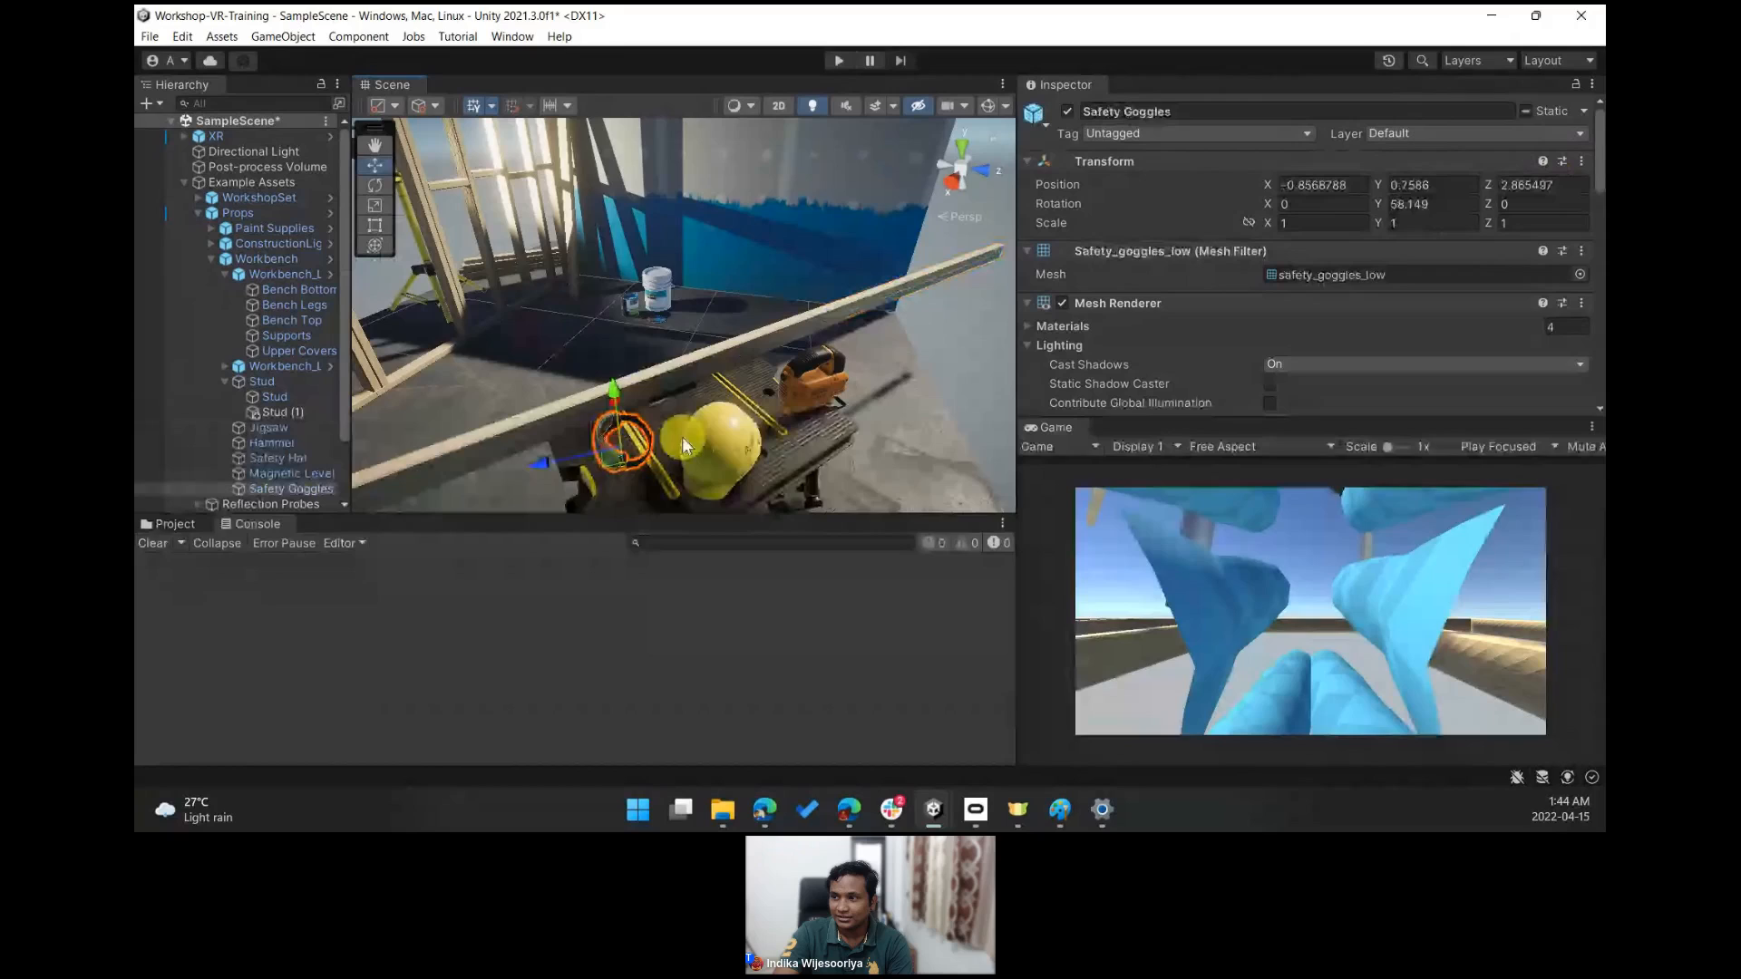
pyautogui.click(1525, 117)
pyautogui.click(1525, 116)
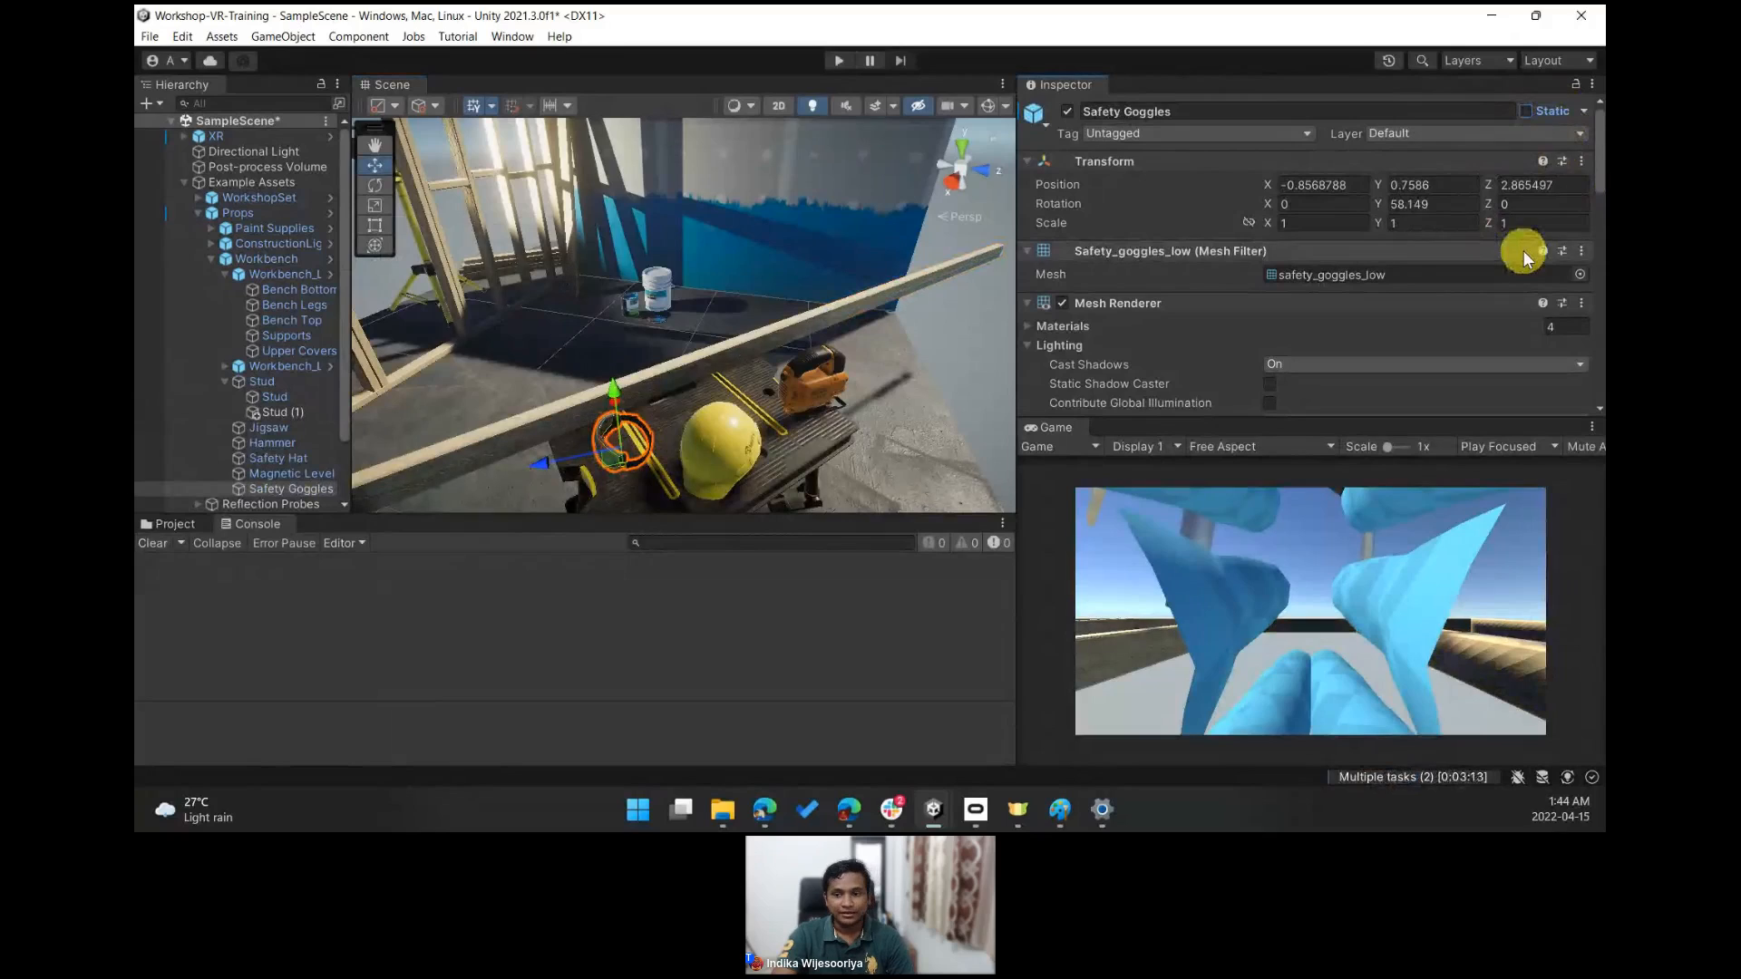
# - Select the duplicated stud and review its Box Collider and Rigidbody settings
pyautogui.moveTo(735, 305); pyautogui.dragTo(810, 310, button='right')
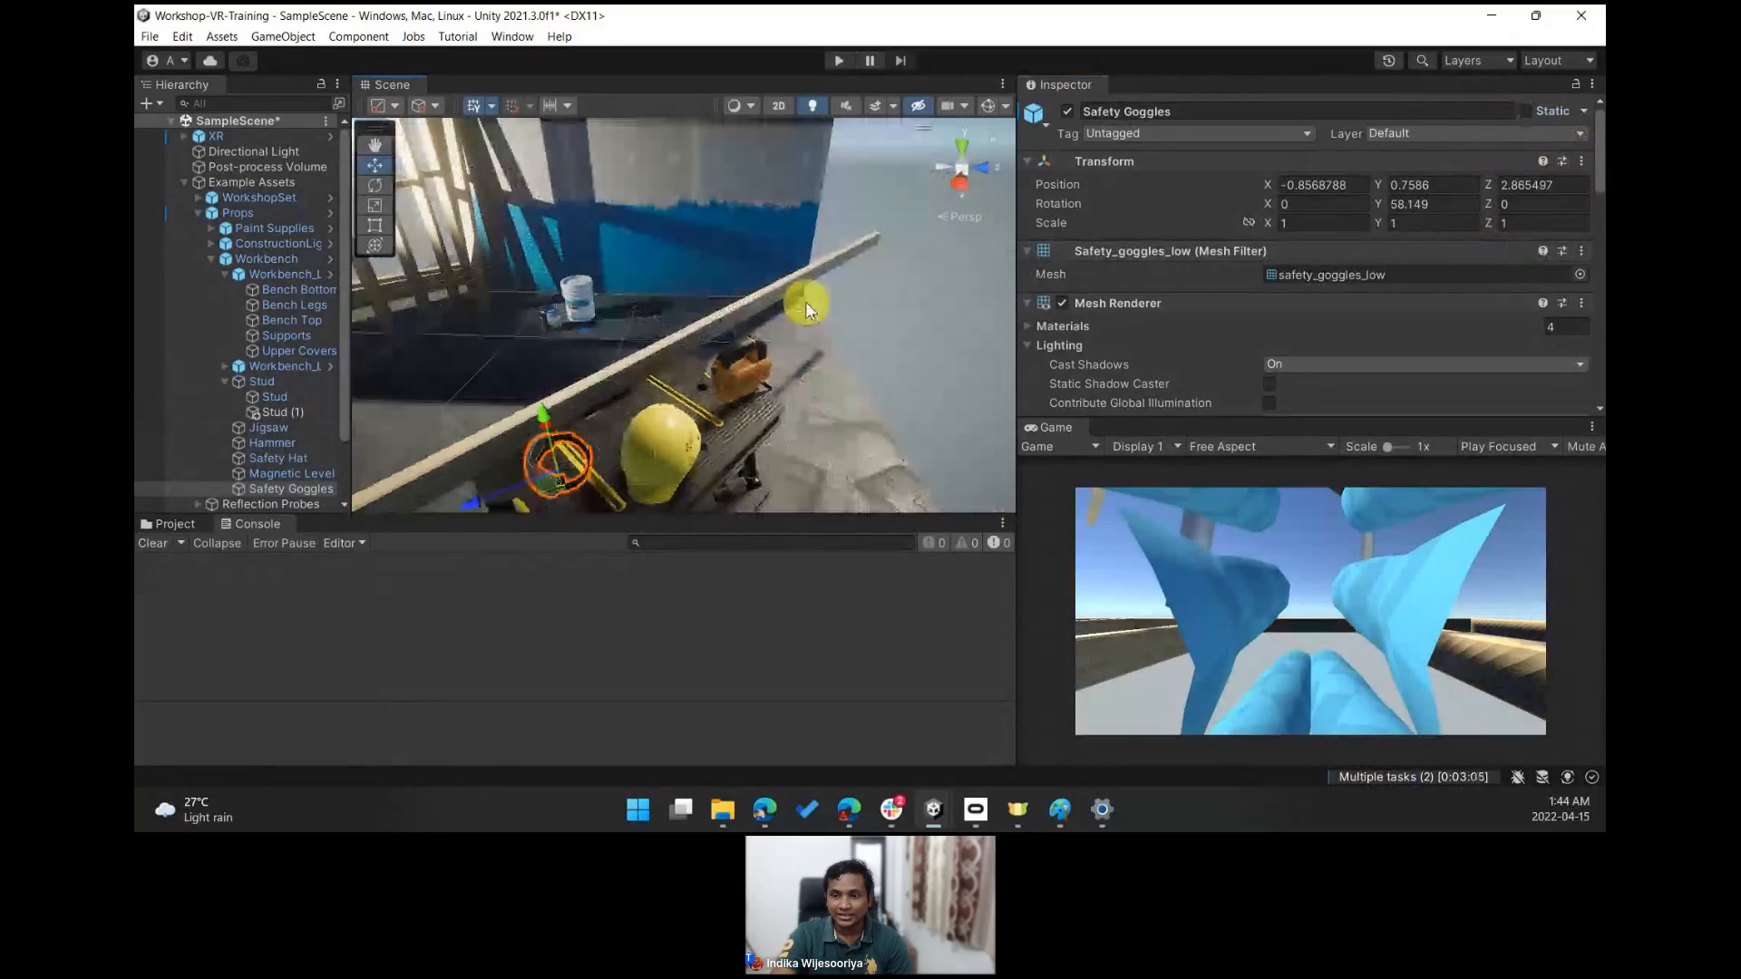
pyautogui.click(807, 310)
pyautogui.scroll(-6, 1386, 328)
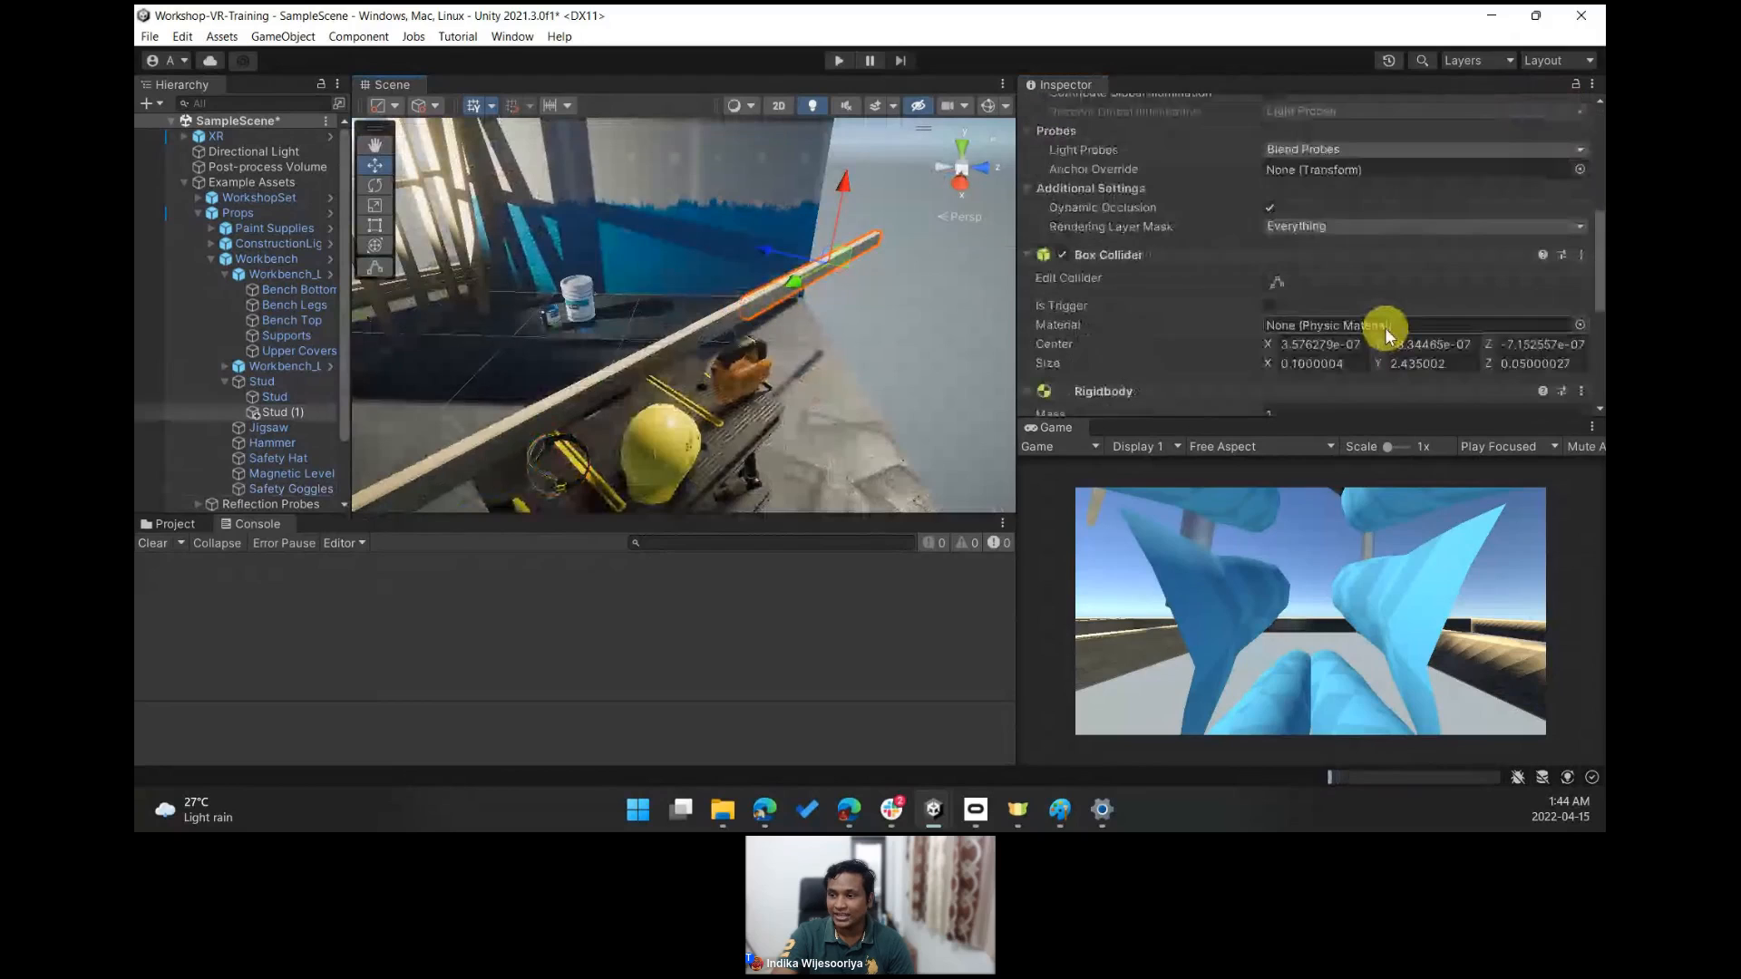
pyautogui.scroll(-5, 1385, 328)
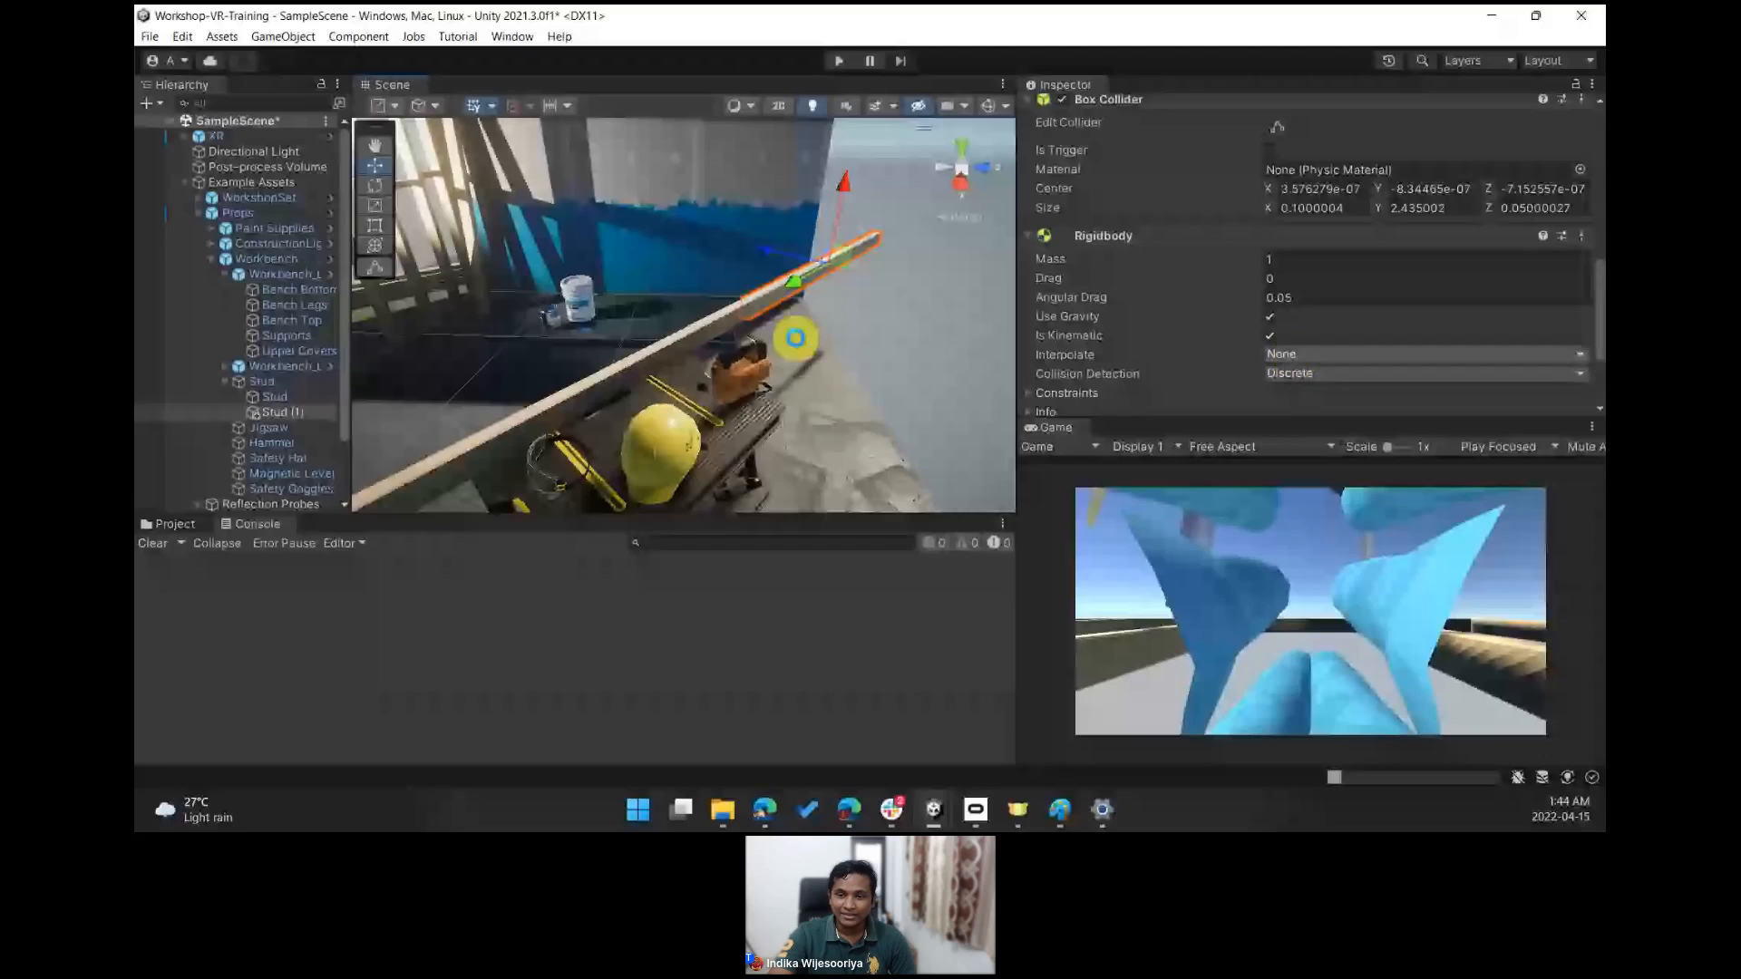
pyautogui.moveTo(797, 342); pyautogui.dragTo(650, 313, button='middle')
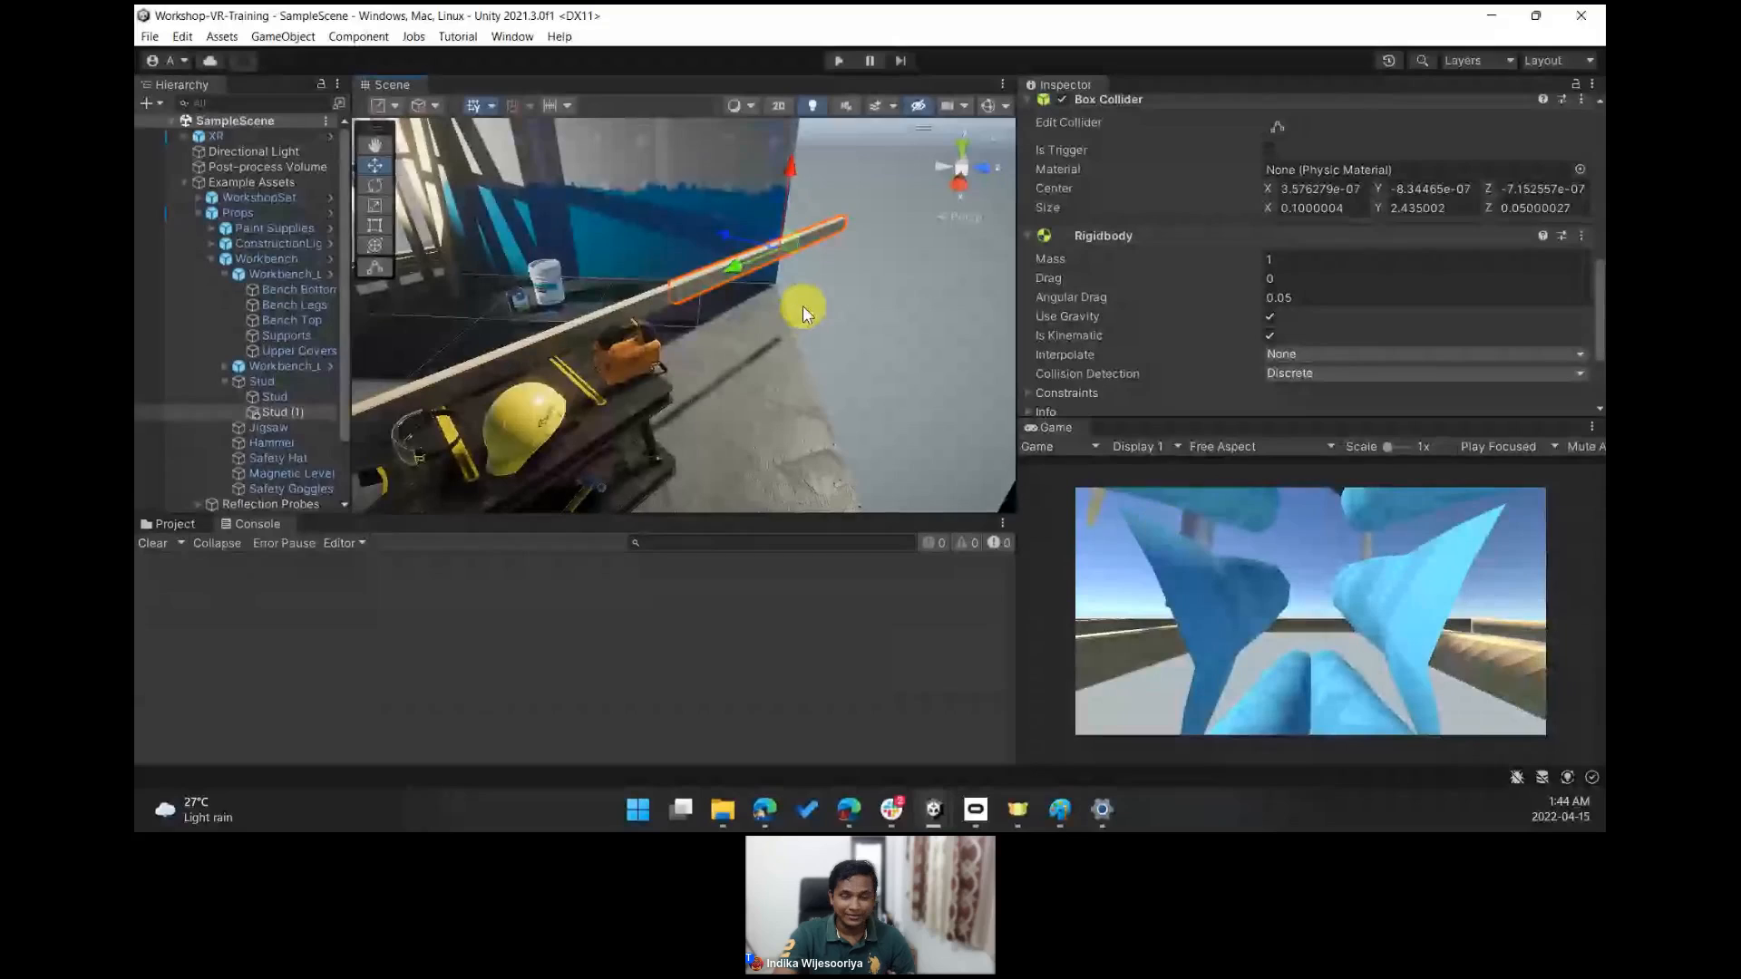
# - Test the scene in Play mode, turning off the duplicated stud's Is Kinematic while playing, then stop playing
pyautogui.click(839, 61)
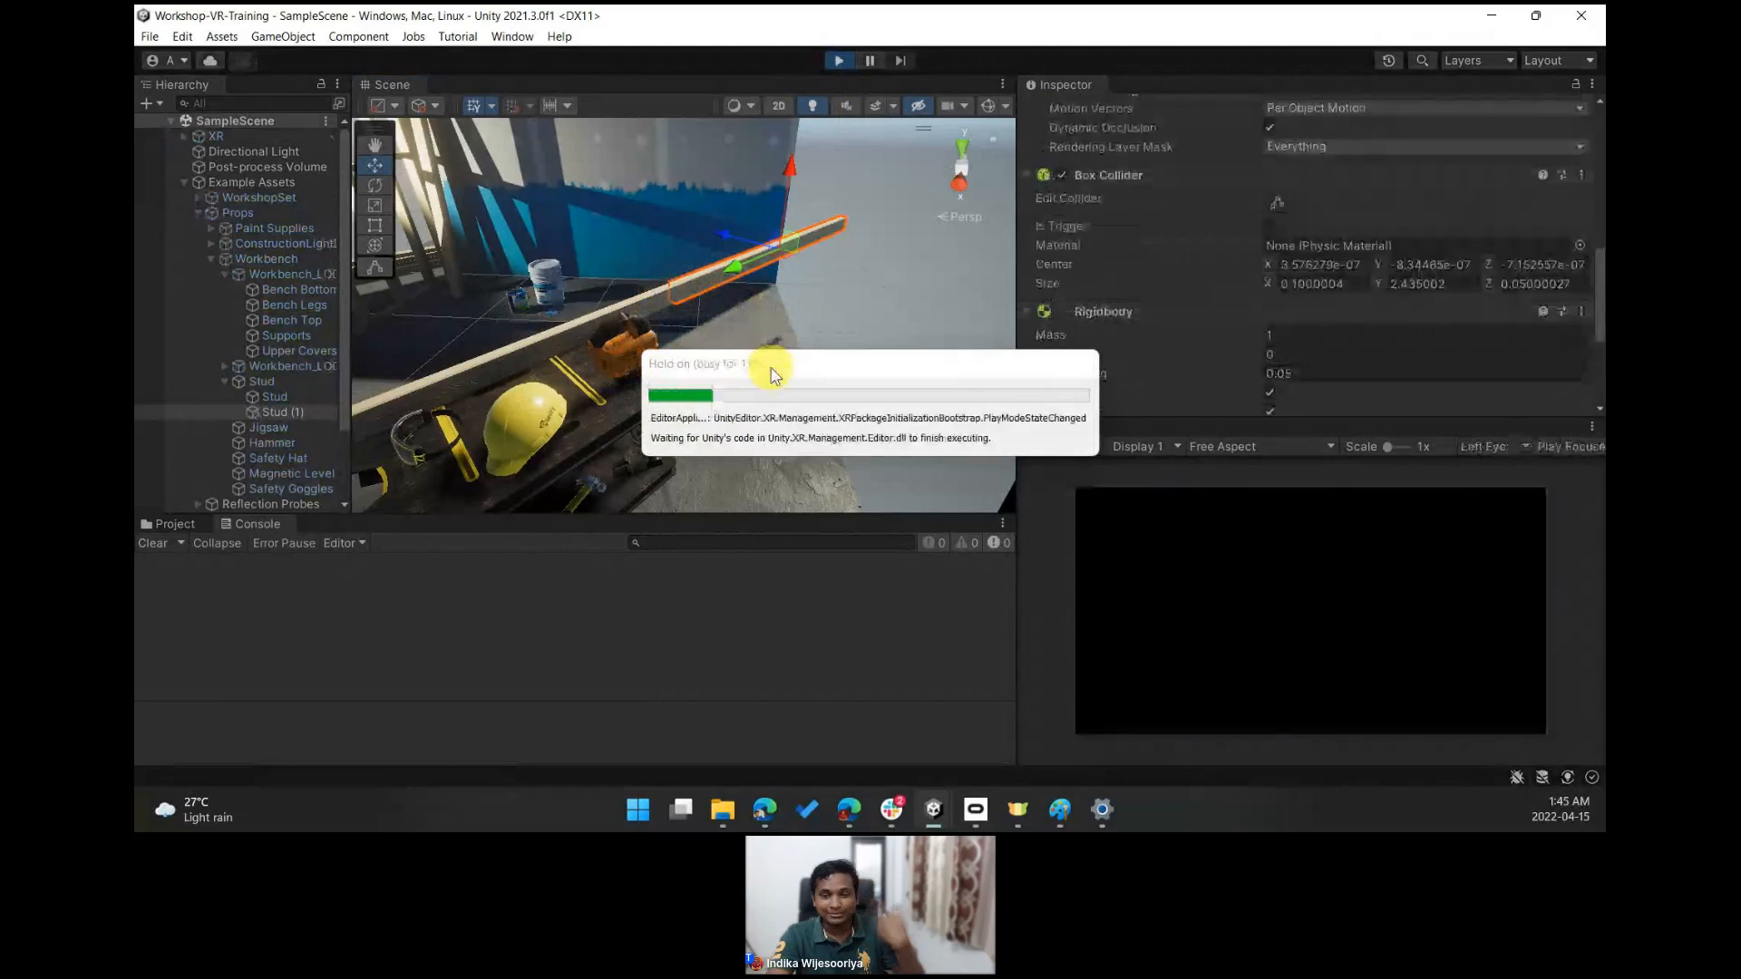
pyautogui.moveTo(813, 306); pyautogui.dragTo(751, 325, button='right')
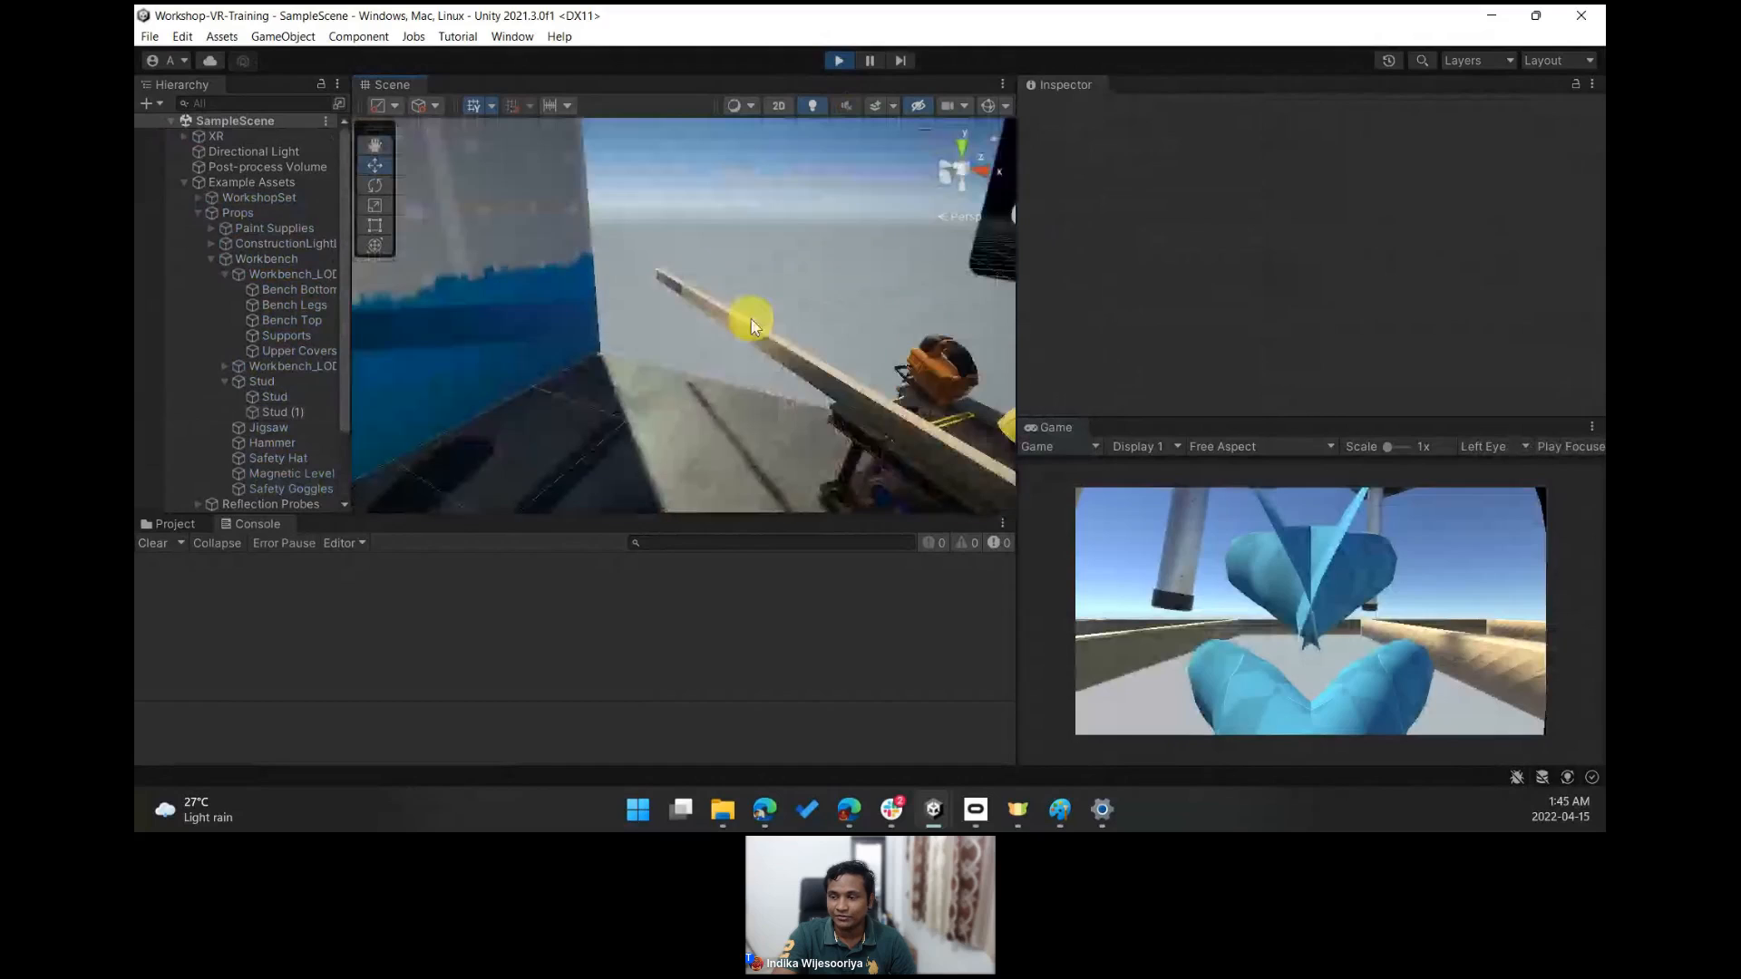
pyautogui.click(751, 325)
pyautogui.scroll(-5, 1384, 303)
pyautogui.scroll(-2, 1360, 303)
pyautogui.scroll(-5, 1353, 302)
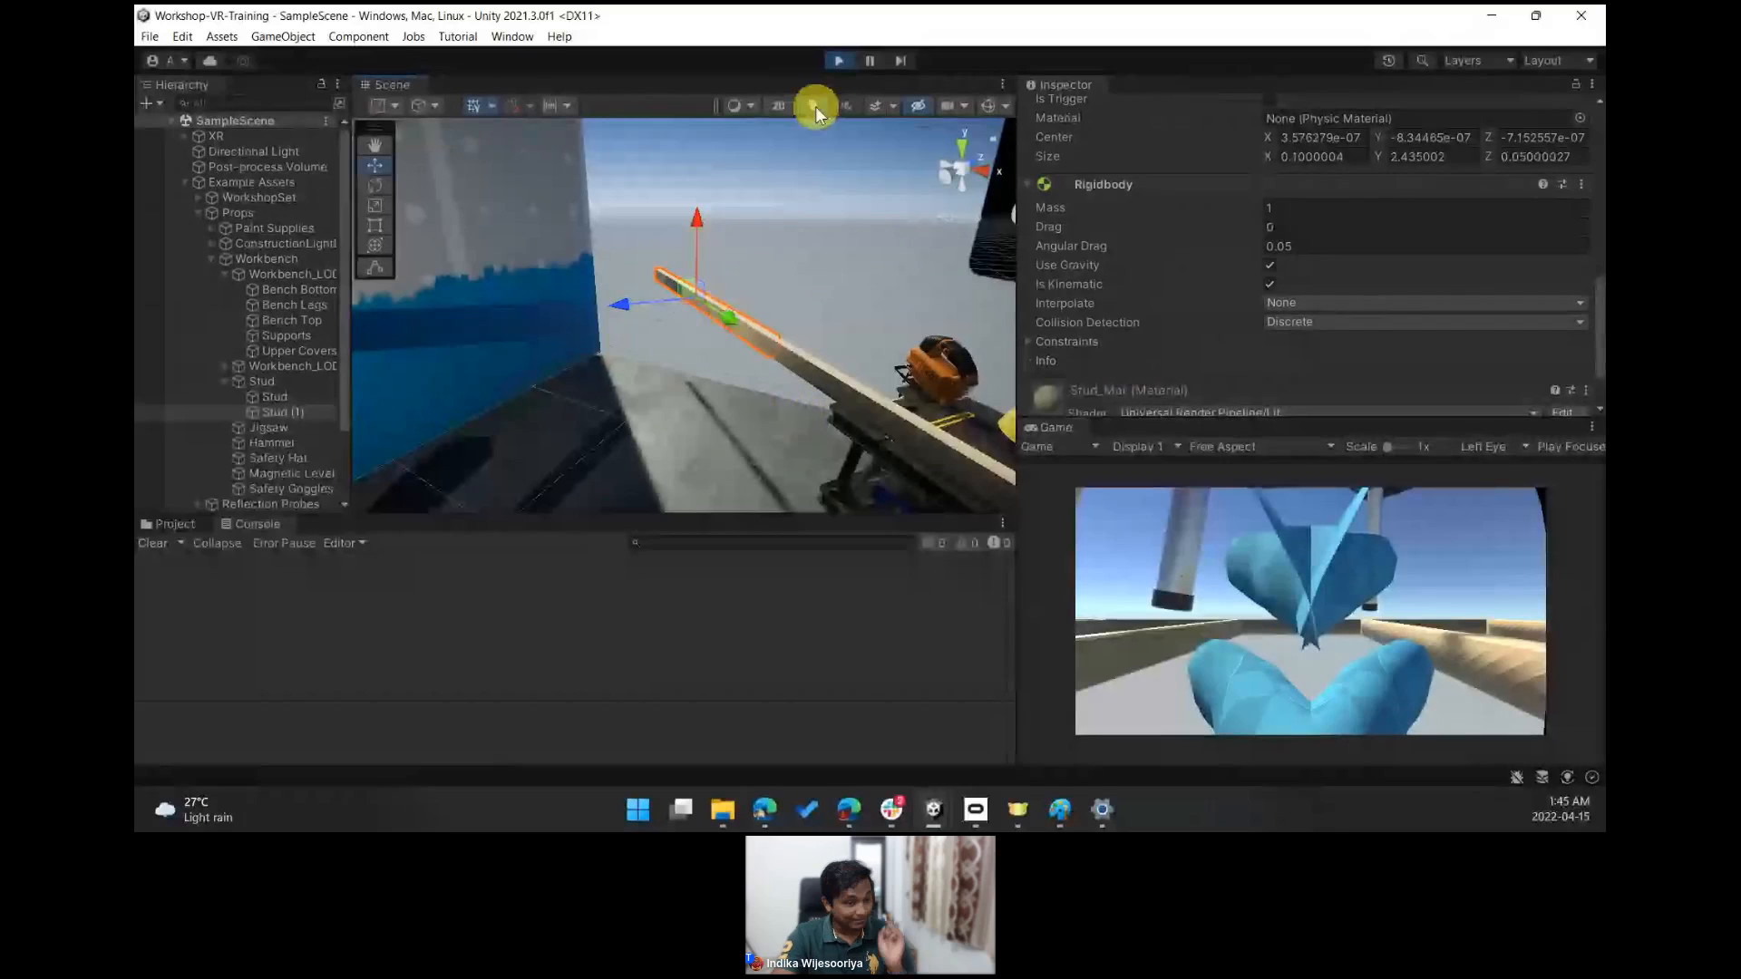
pyautogui.click(838, 61)
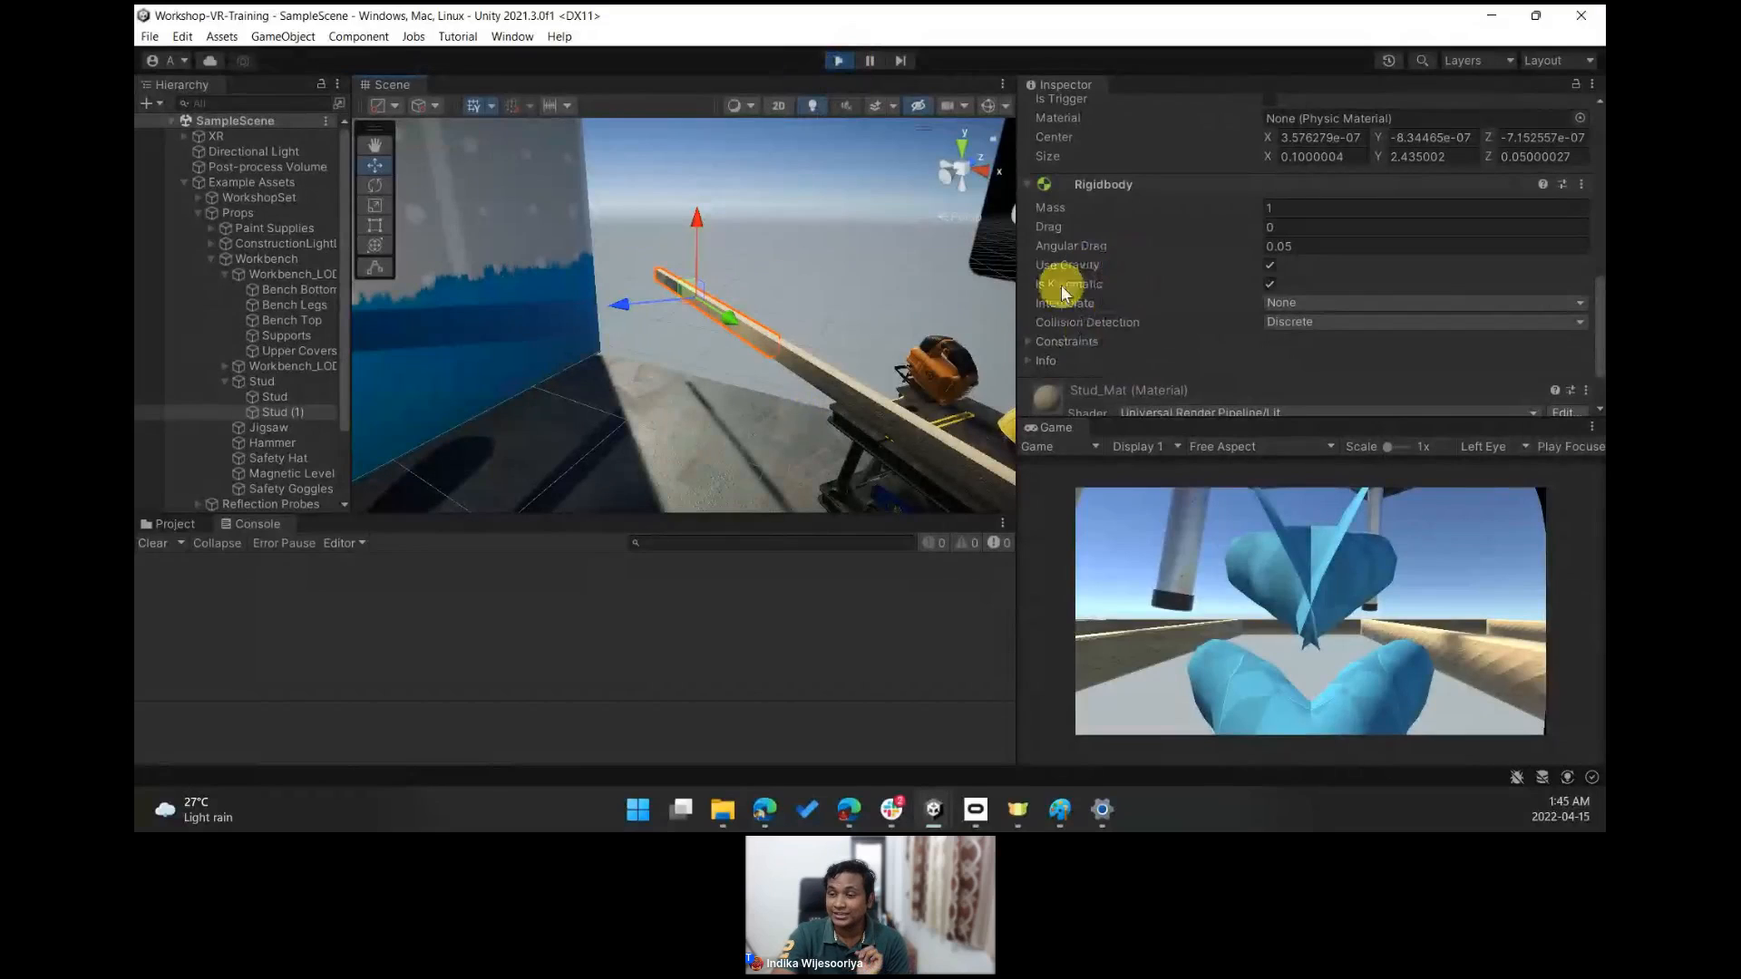
pyautogui.click(1270, 285)
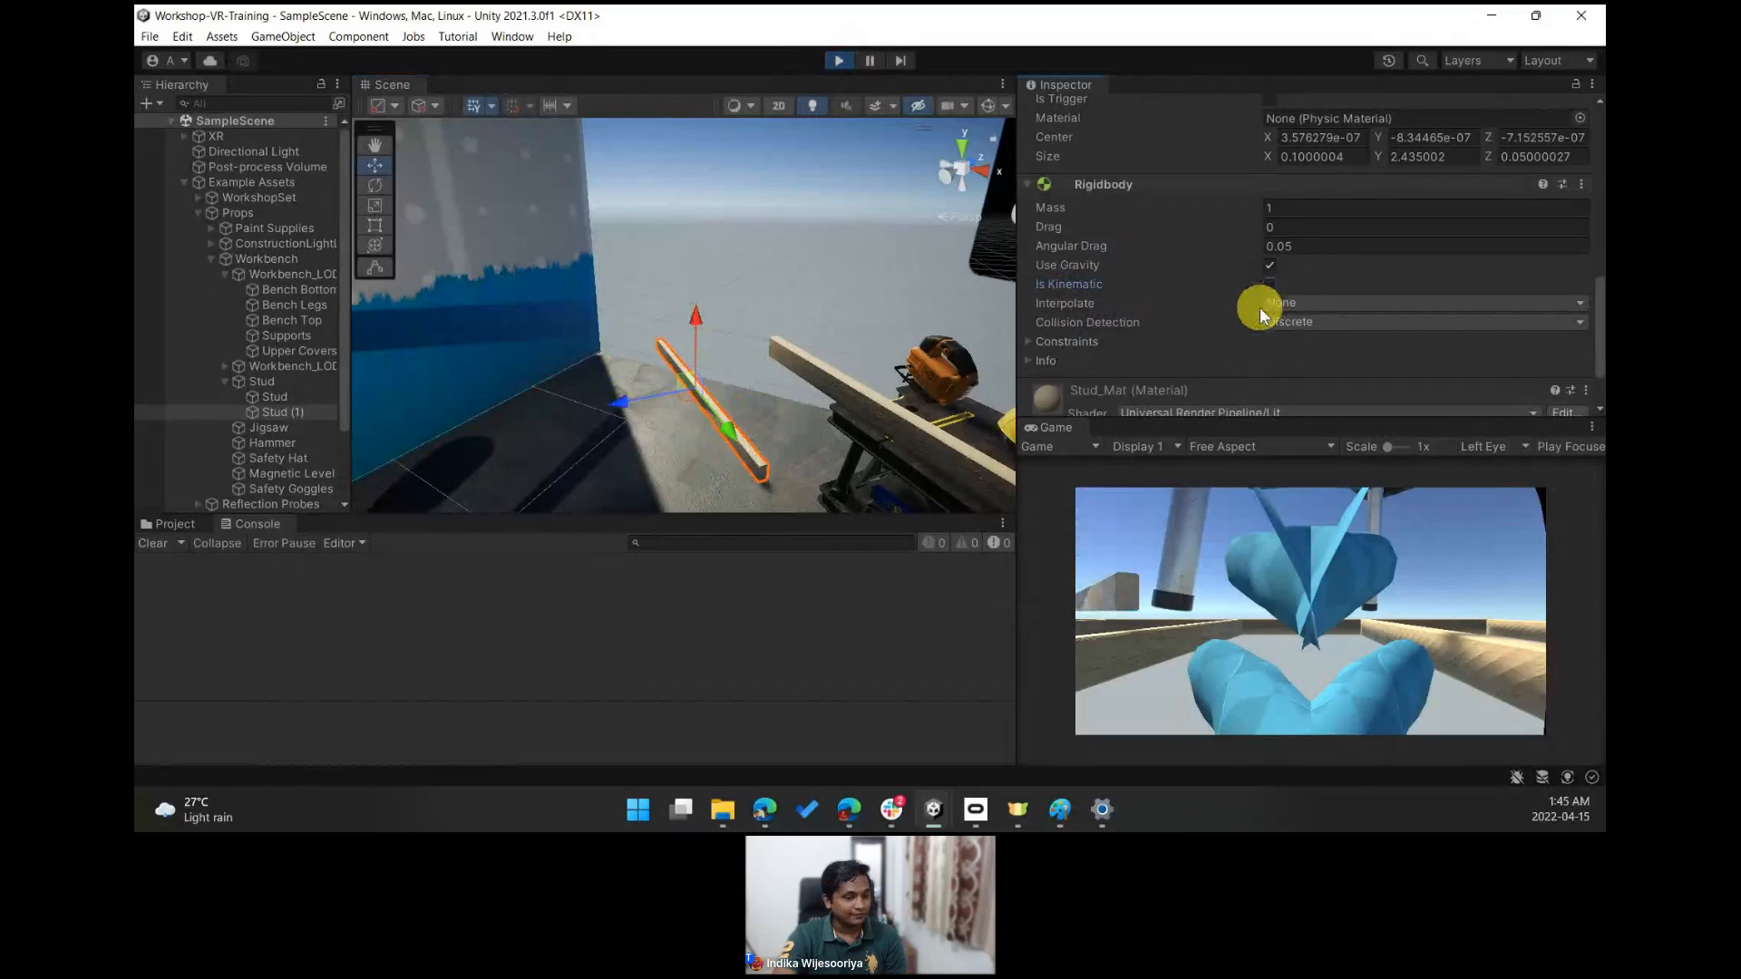
pyautogui.click(839, 62)
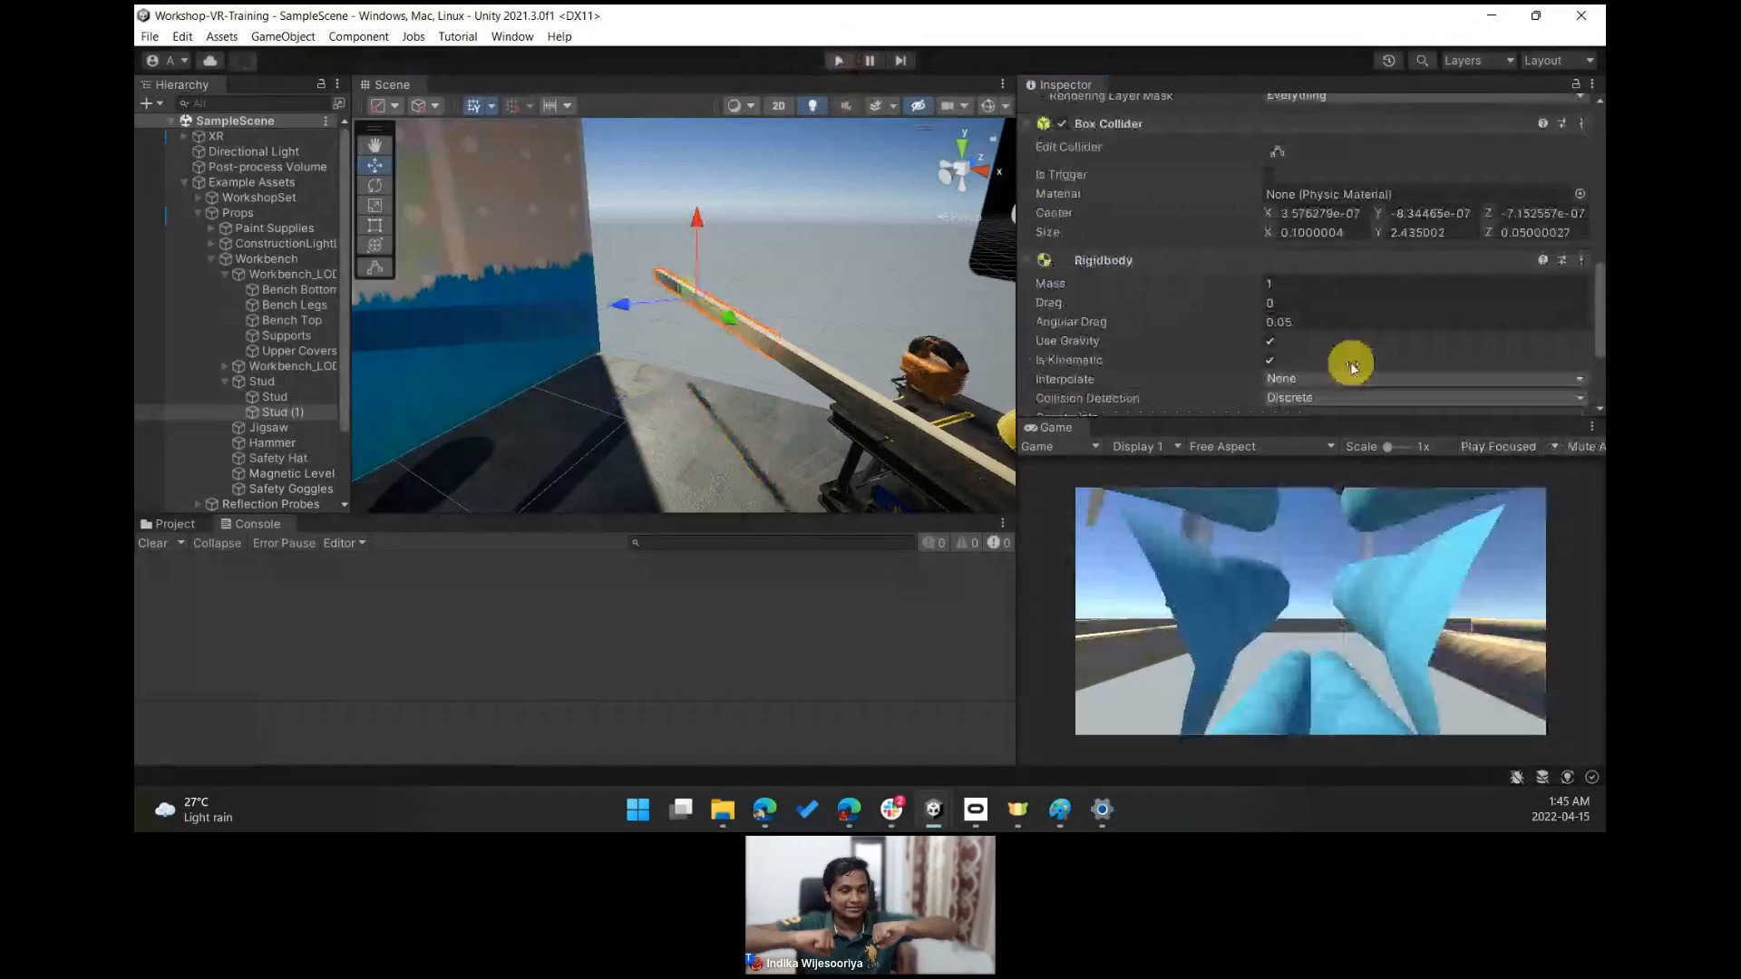
pyautogui.scroll(-2, 1222, 328)
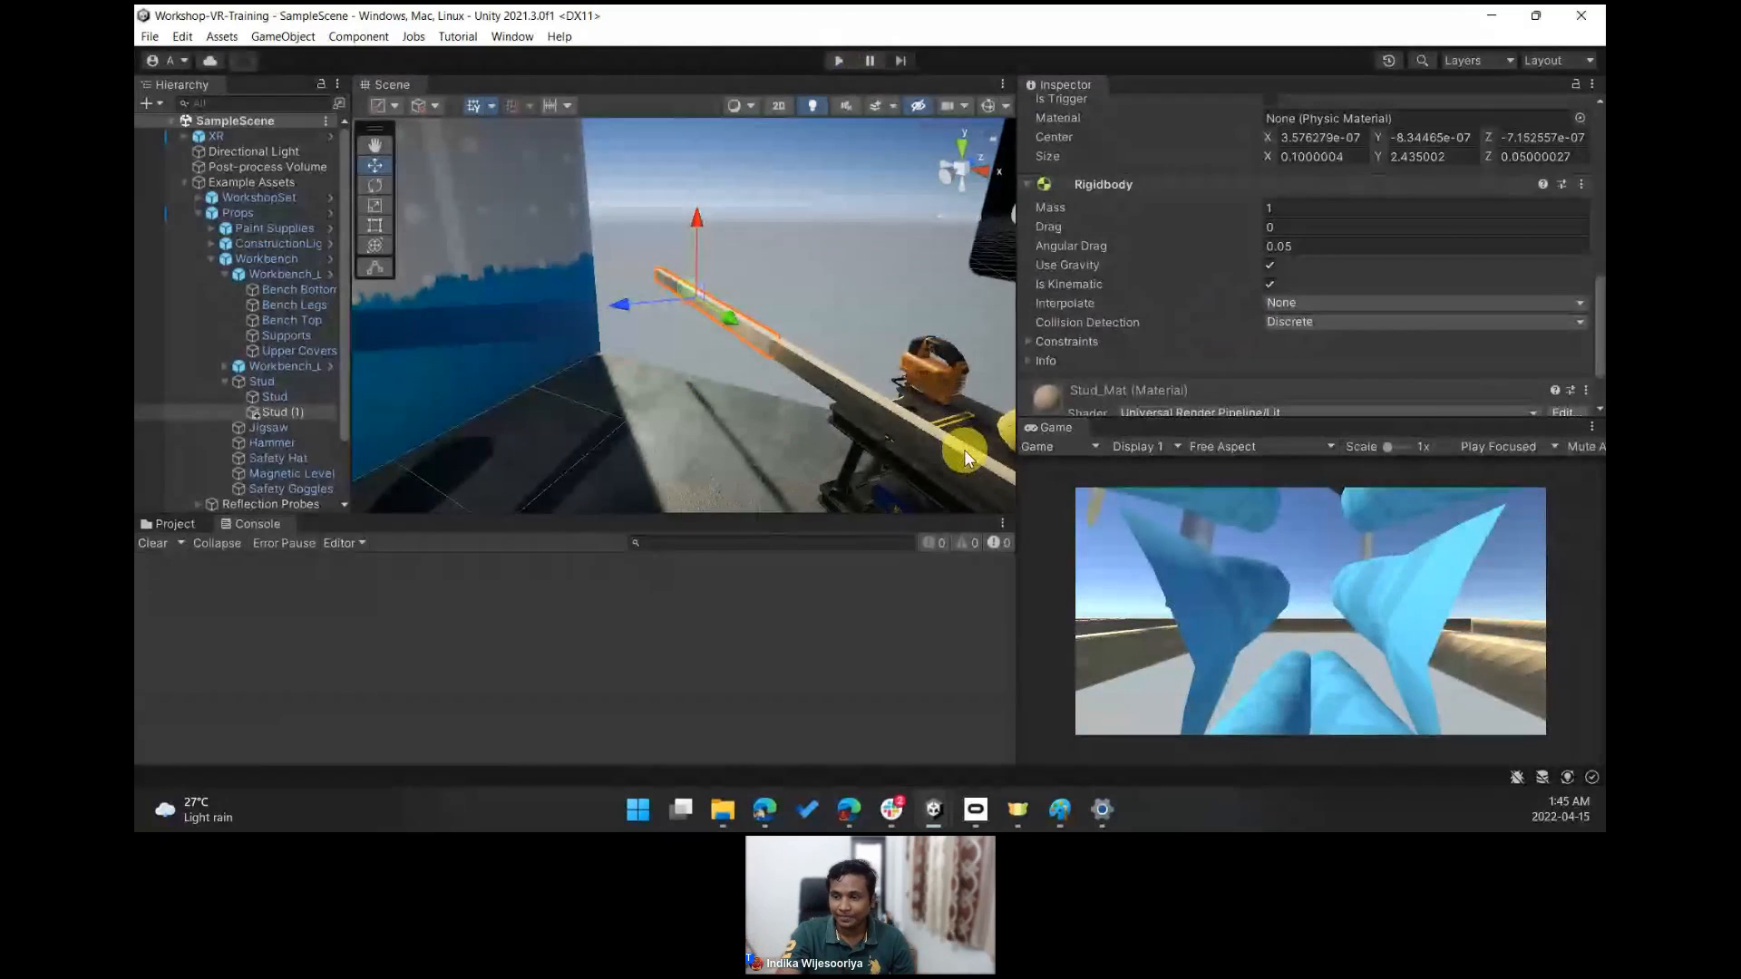
pyautogui.moveTo(1017, 458); pyautogui.dragTo(1146, 461)
pyautogui.moveTo(916, 514); pyautogui.dragTo(914, 551)
pyautogui.moveTo(786, 399); pyautogui.dragTo(1084, 392, button='right')
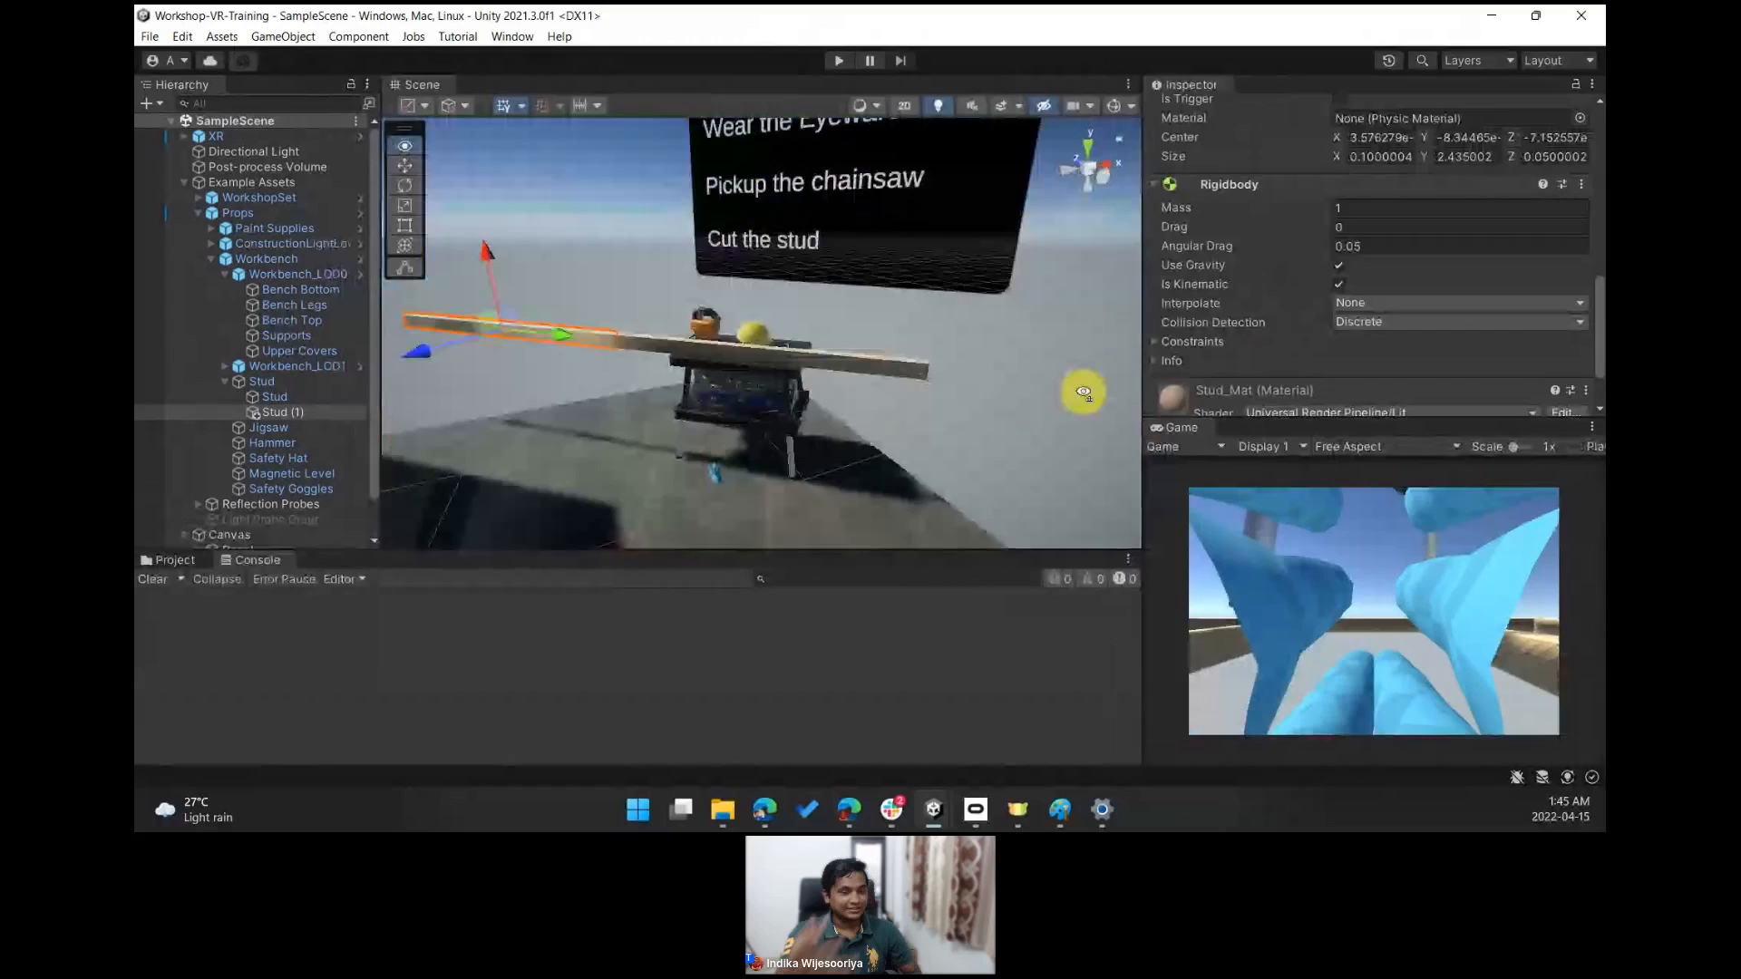
pyautogui.press('w')
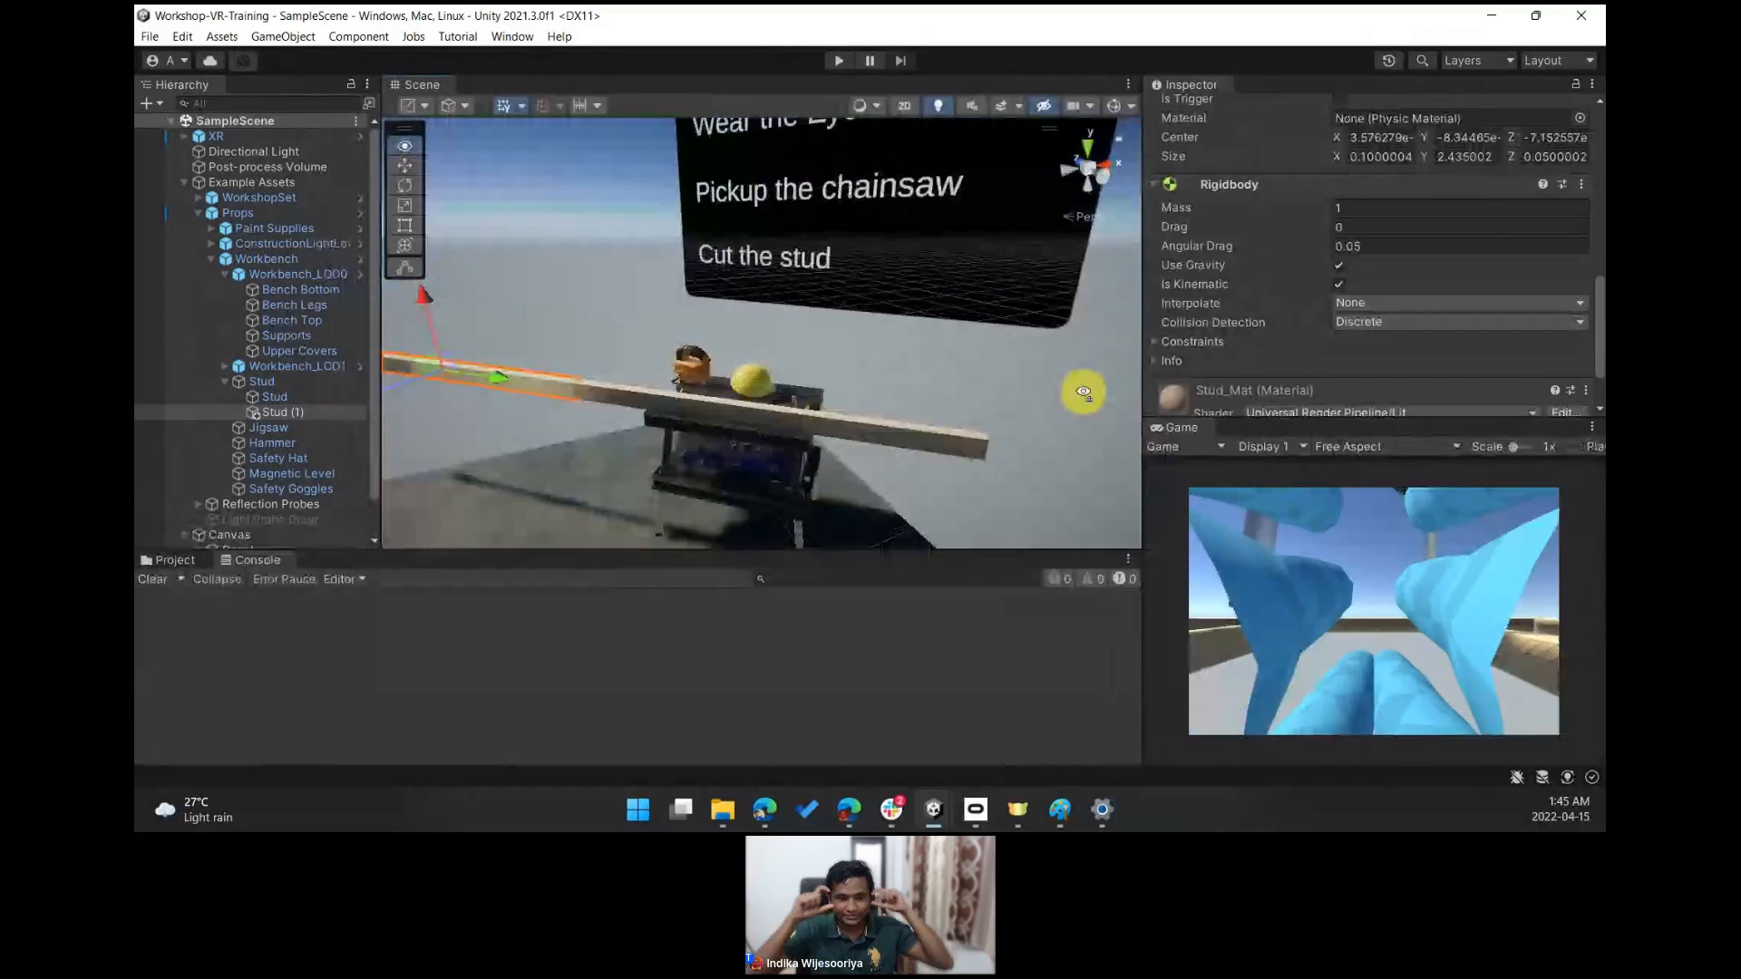
pyautogui.moveTo(1083, 391); pyautogui.dragTo(1050, 404, button='right')
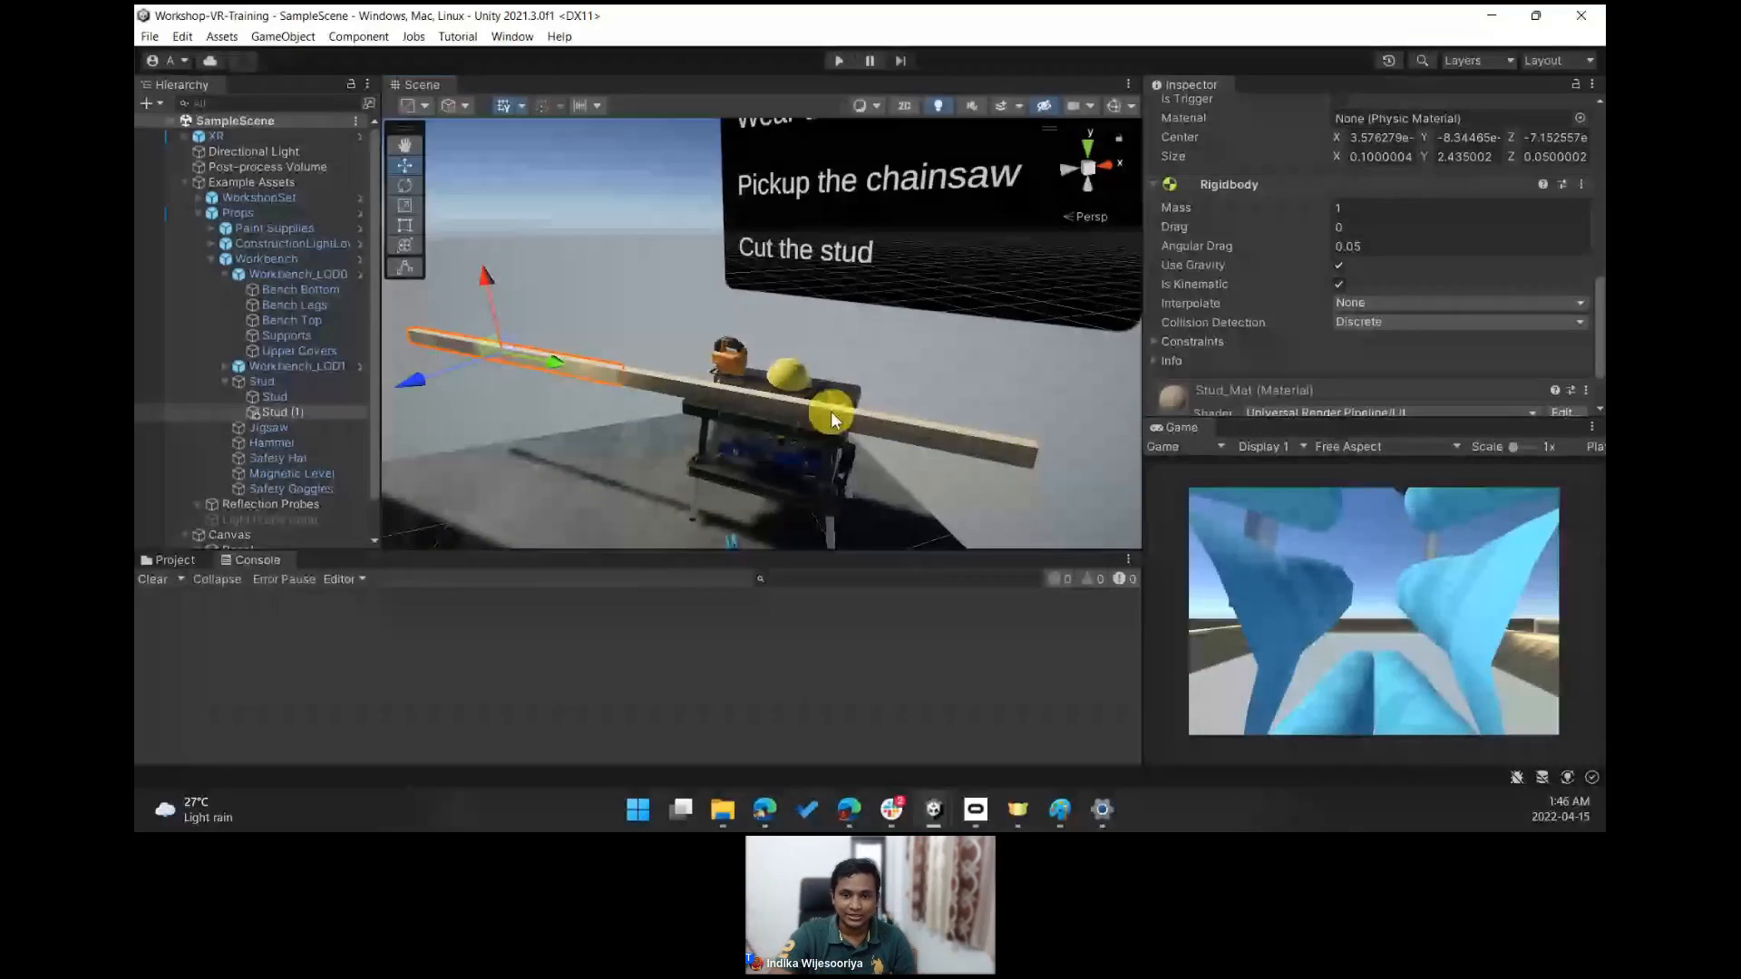
pyautogui.moveTo(374, 276); pyautogui.dragTo(389, 182)
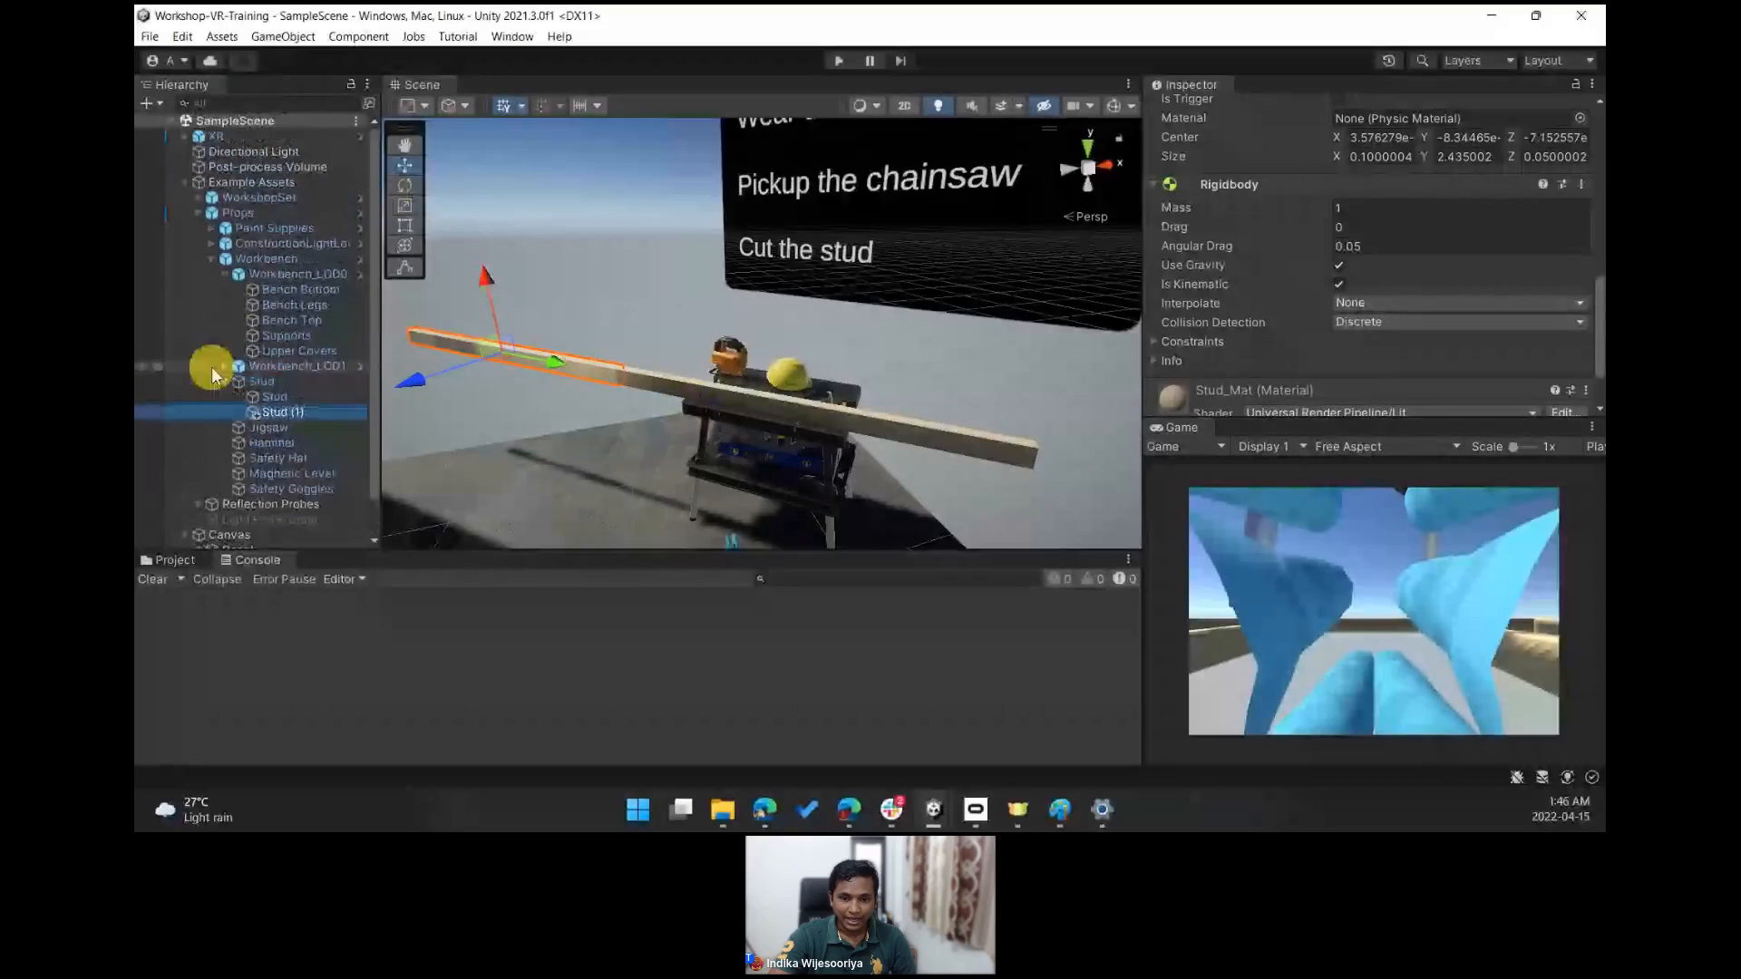
pyautogui.moveTo(379, 427); pyautogui.dragTo(390, 525)
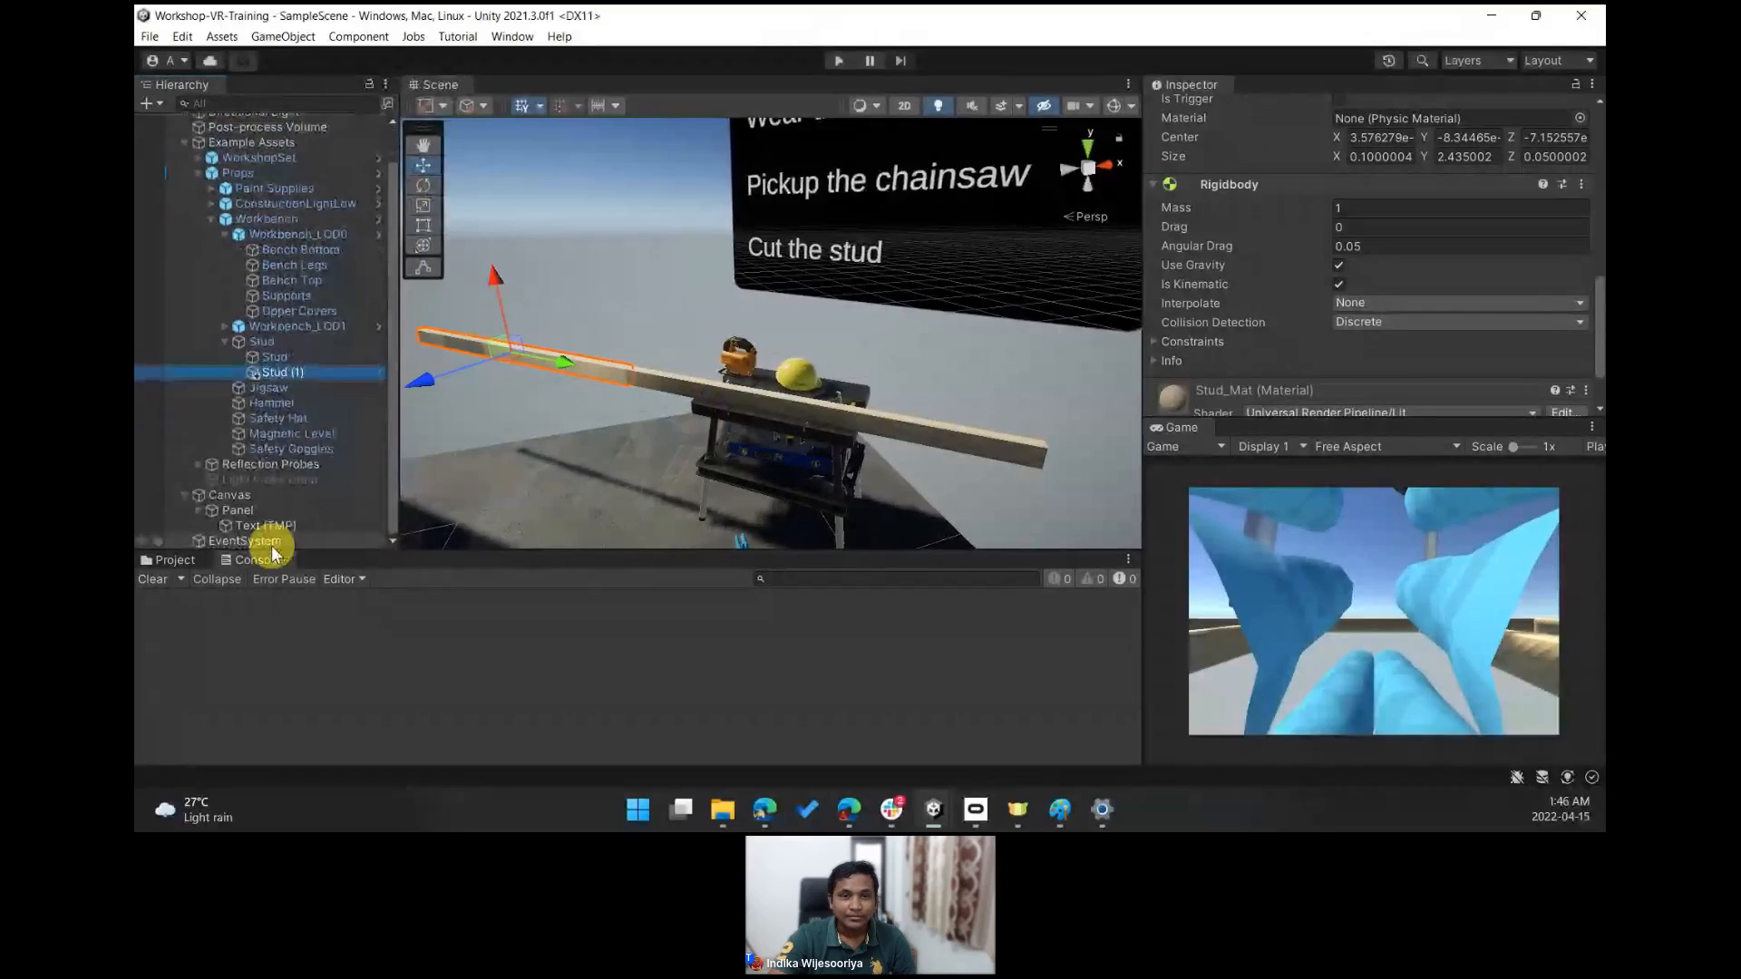
# - Add an XR Socket Interactor as a child of the Main Camera under XR Origin's Camera Offset
pyautogui.click(192, 180)
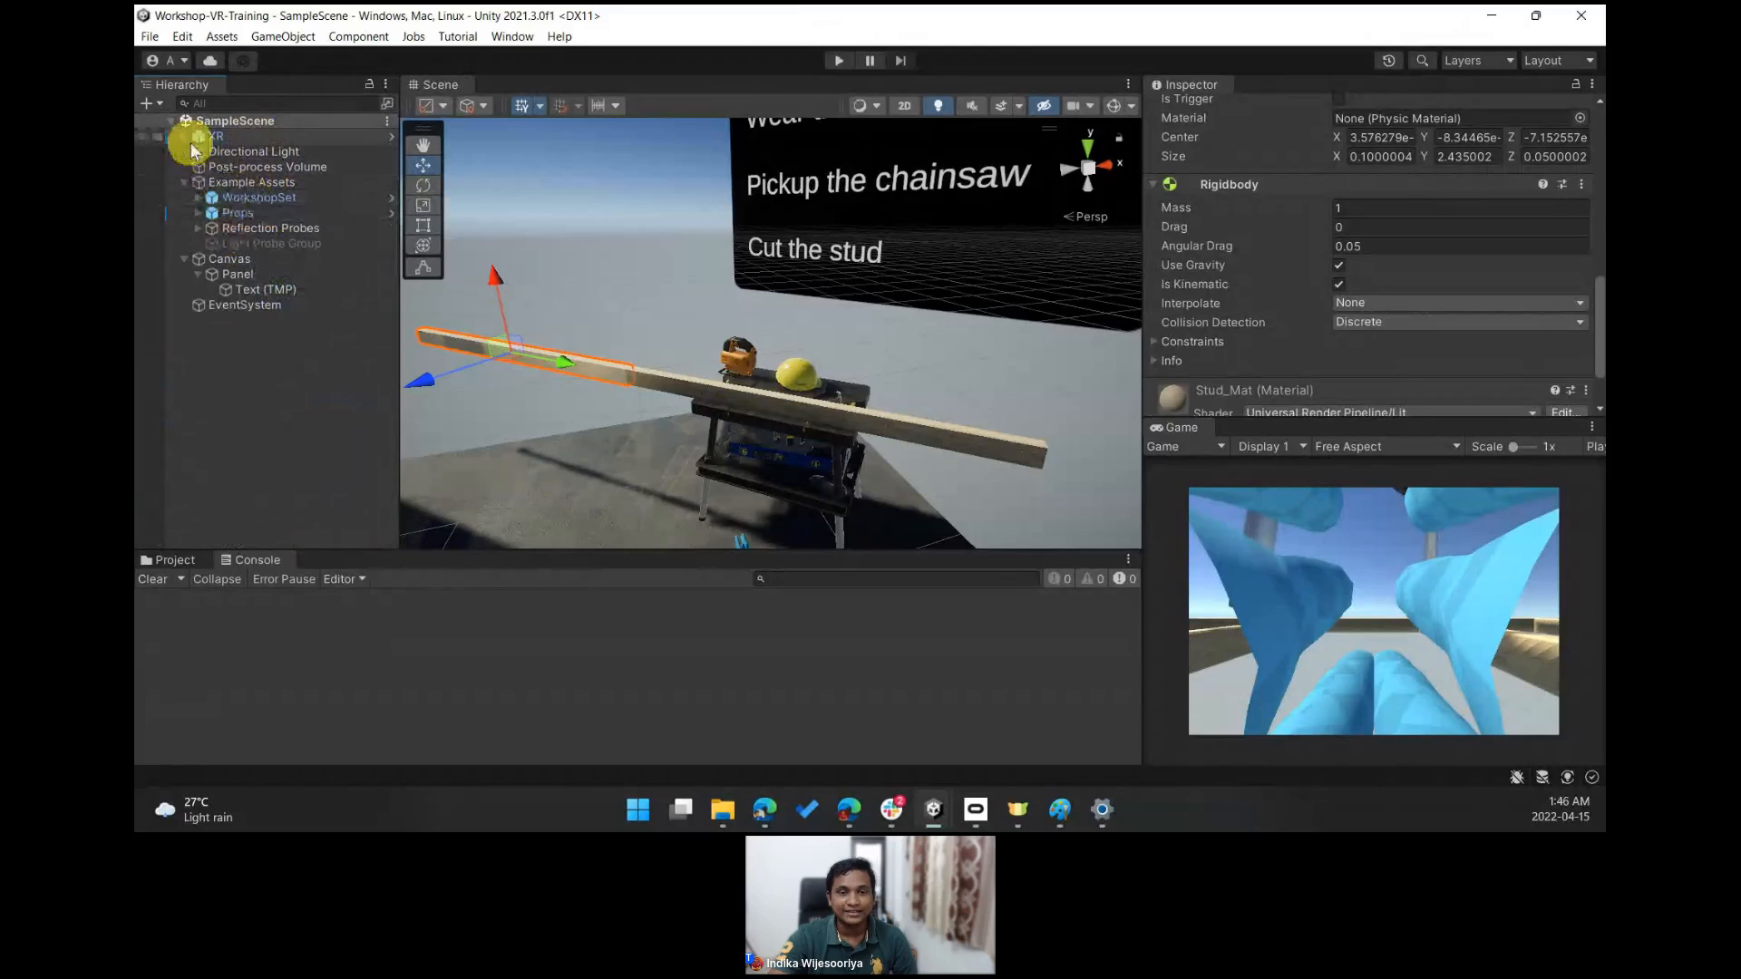
pyautogui.click(183, 136)
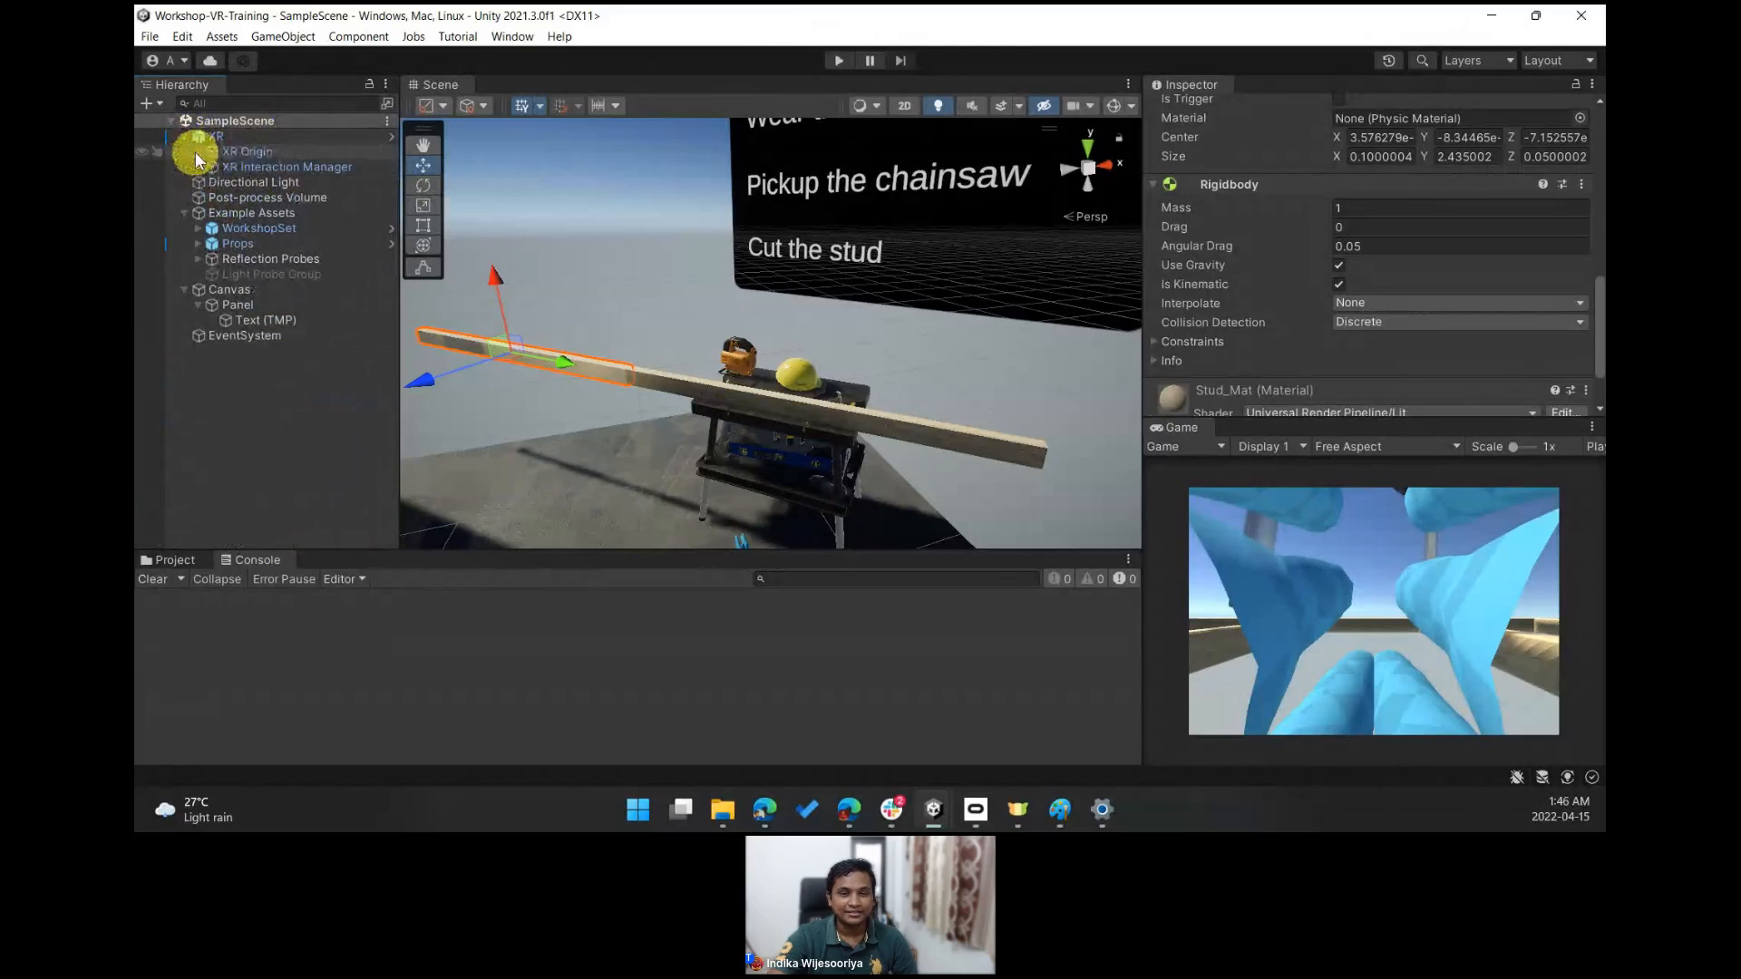
pyautogui.click(198, 153)
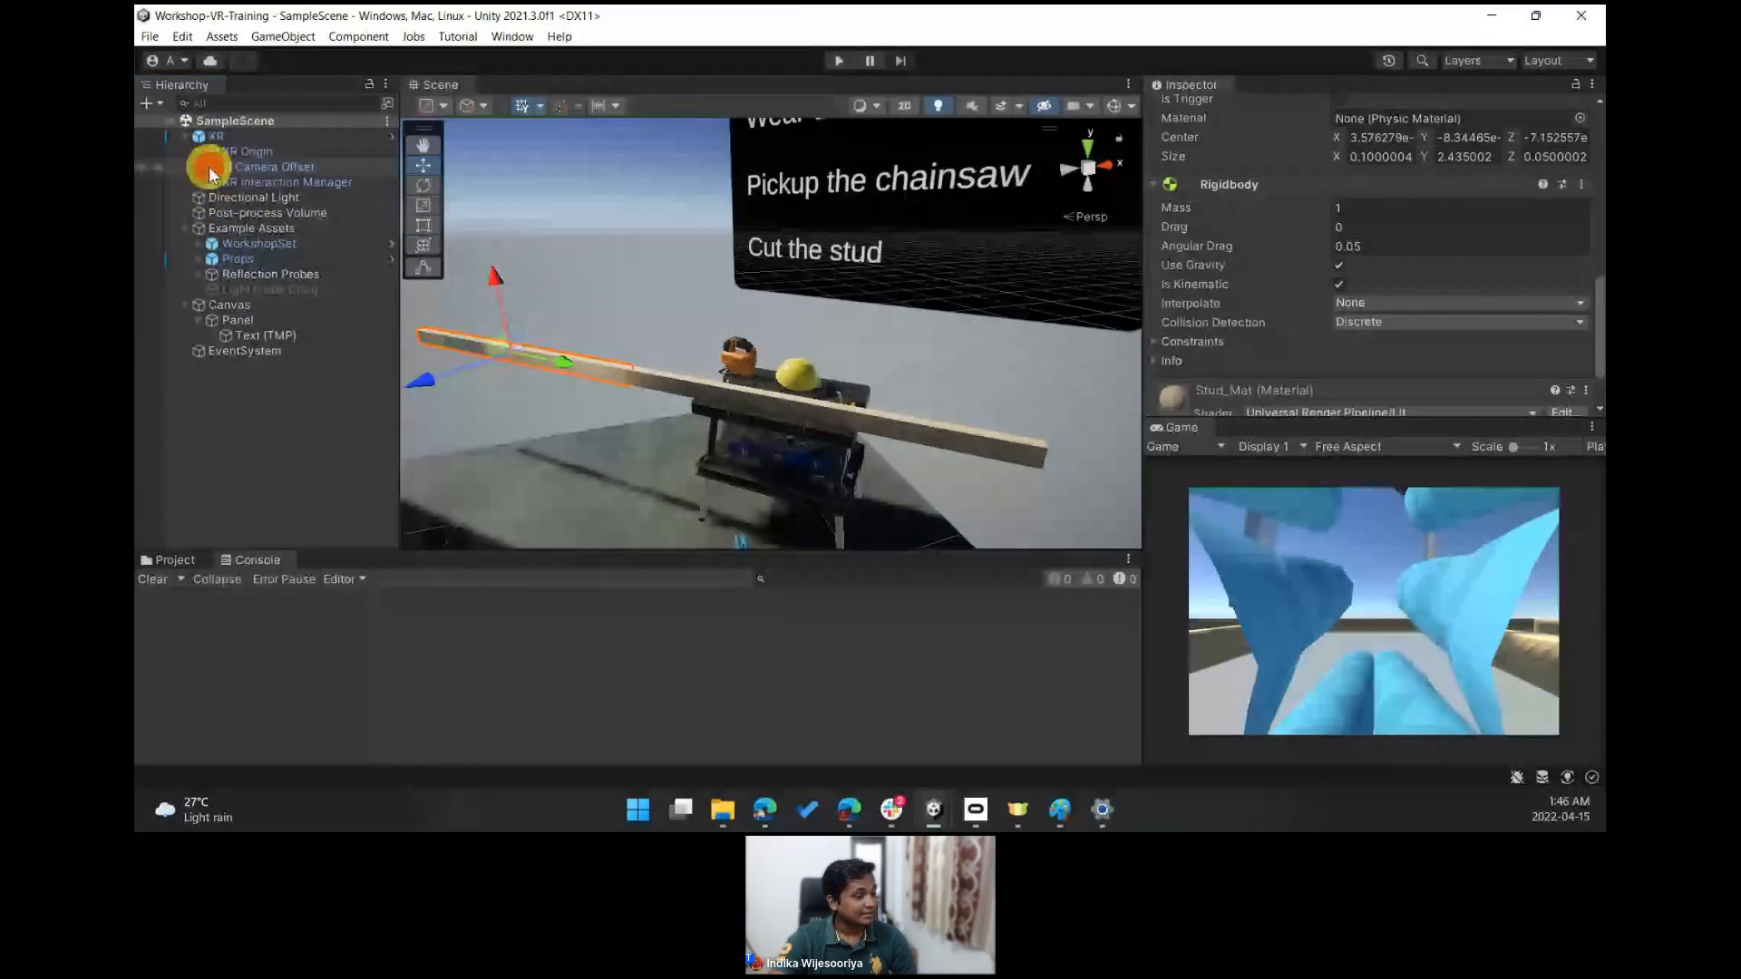
pyautogui.click(210, 168)
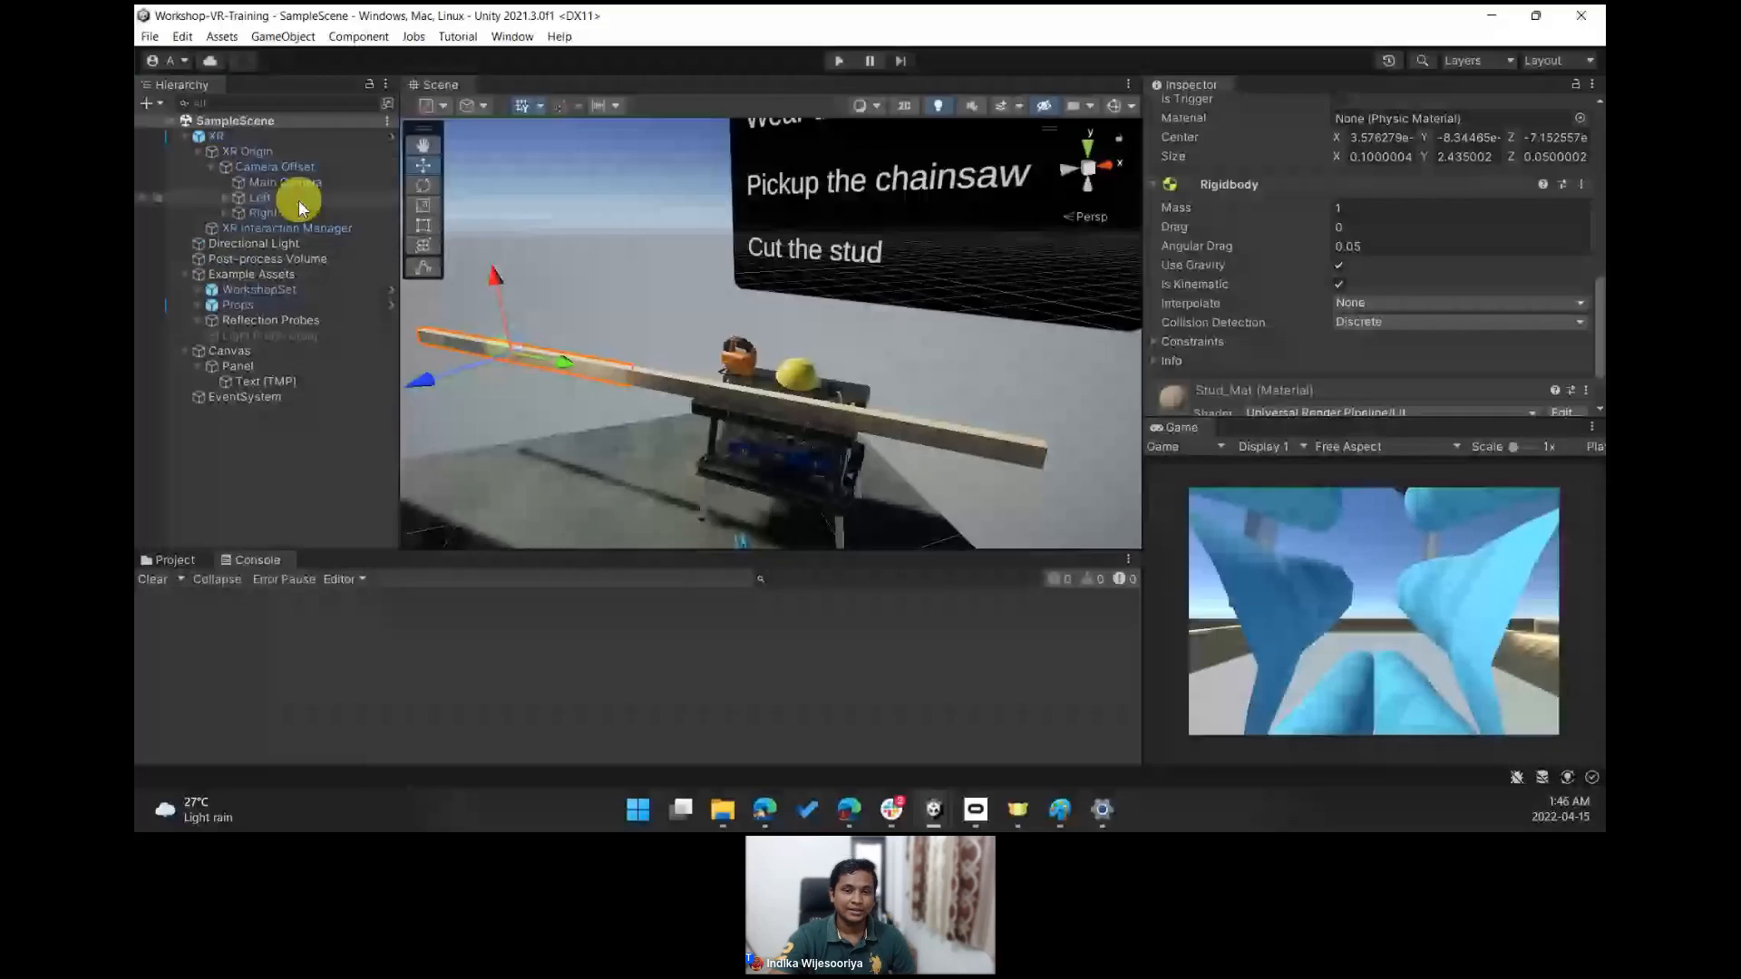
pyautogui.rightClick(287, 185)
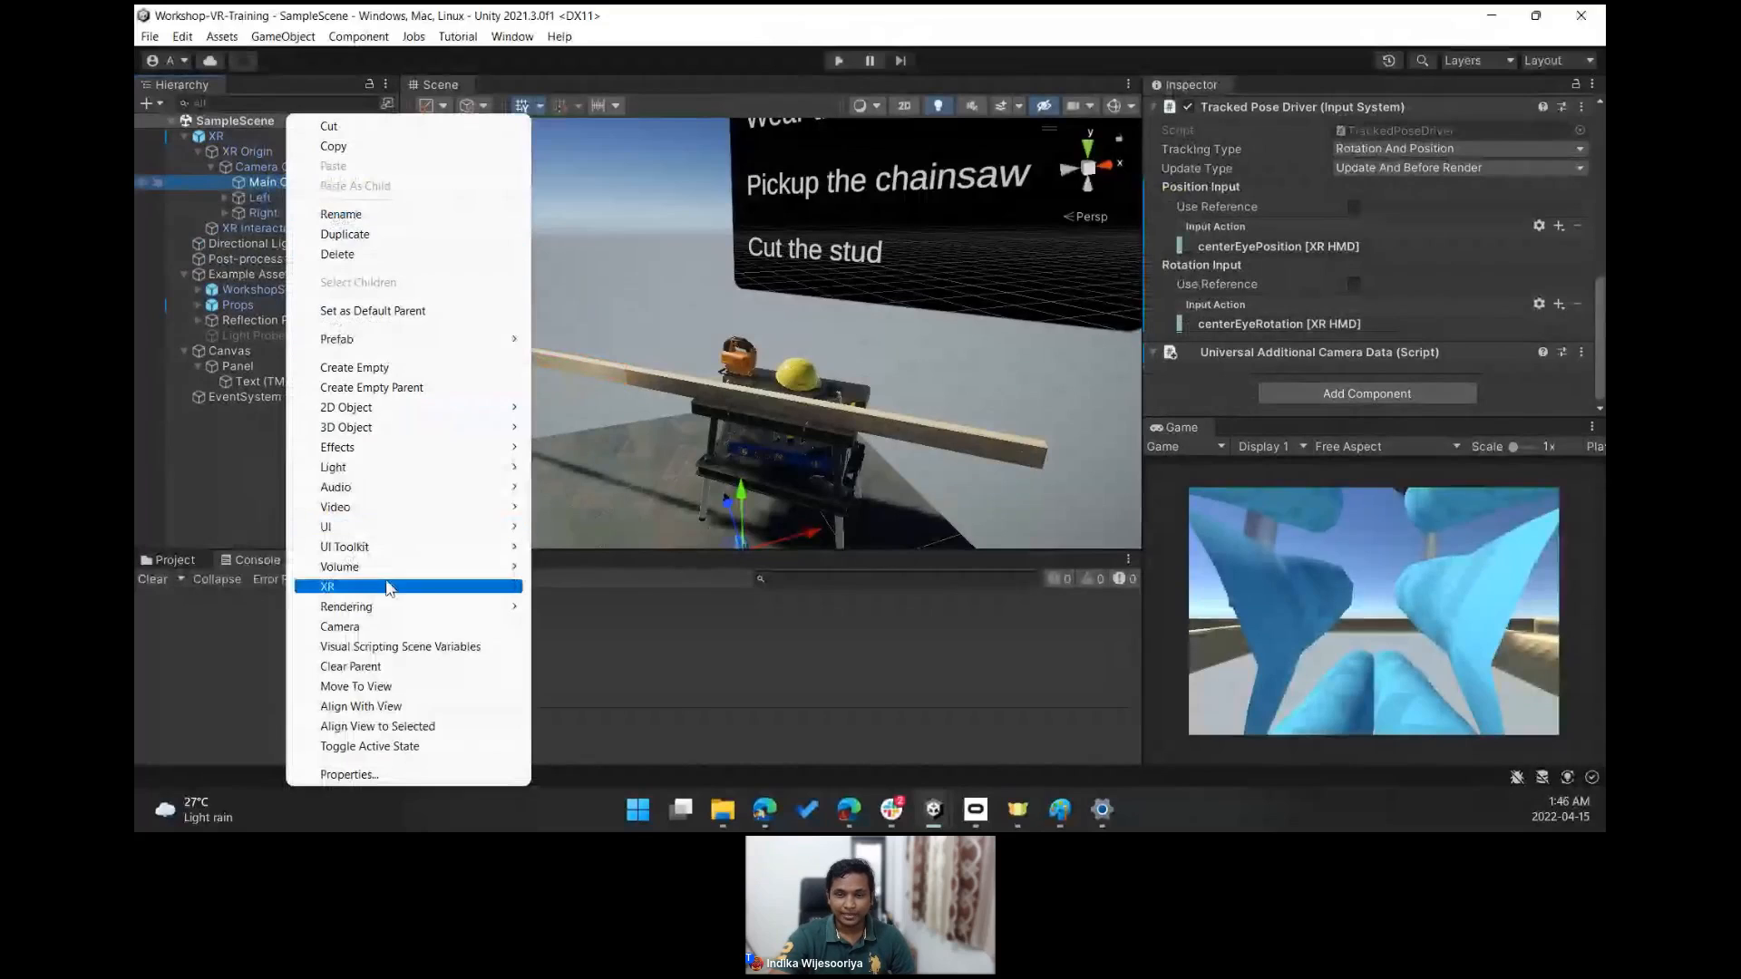
pyautogui.moveTo(364, 591)
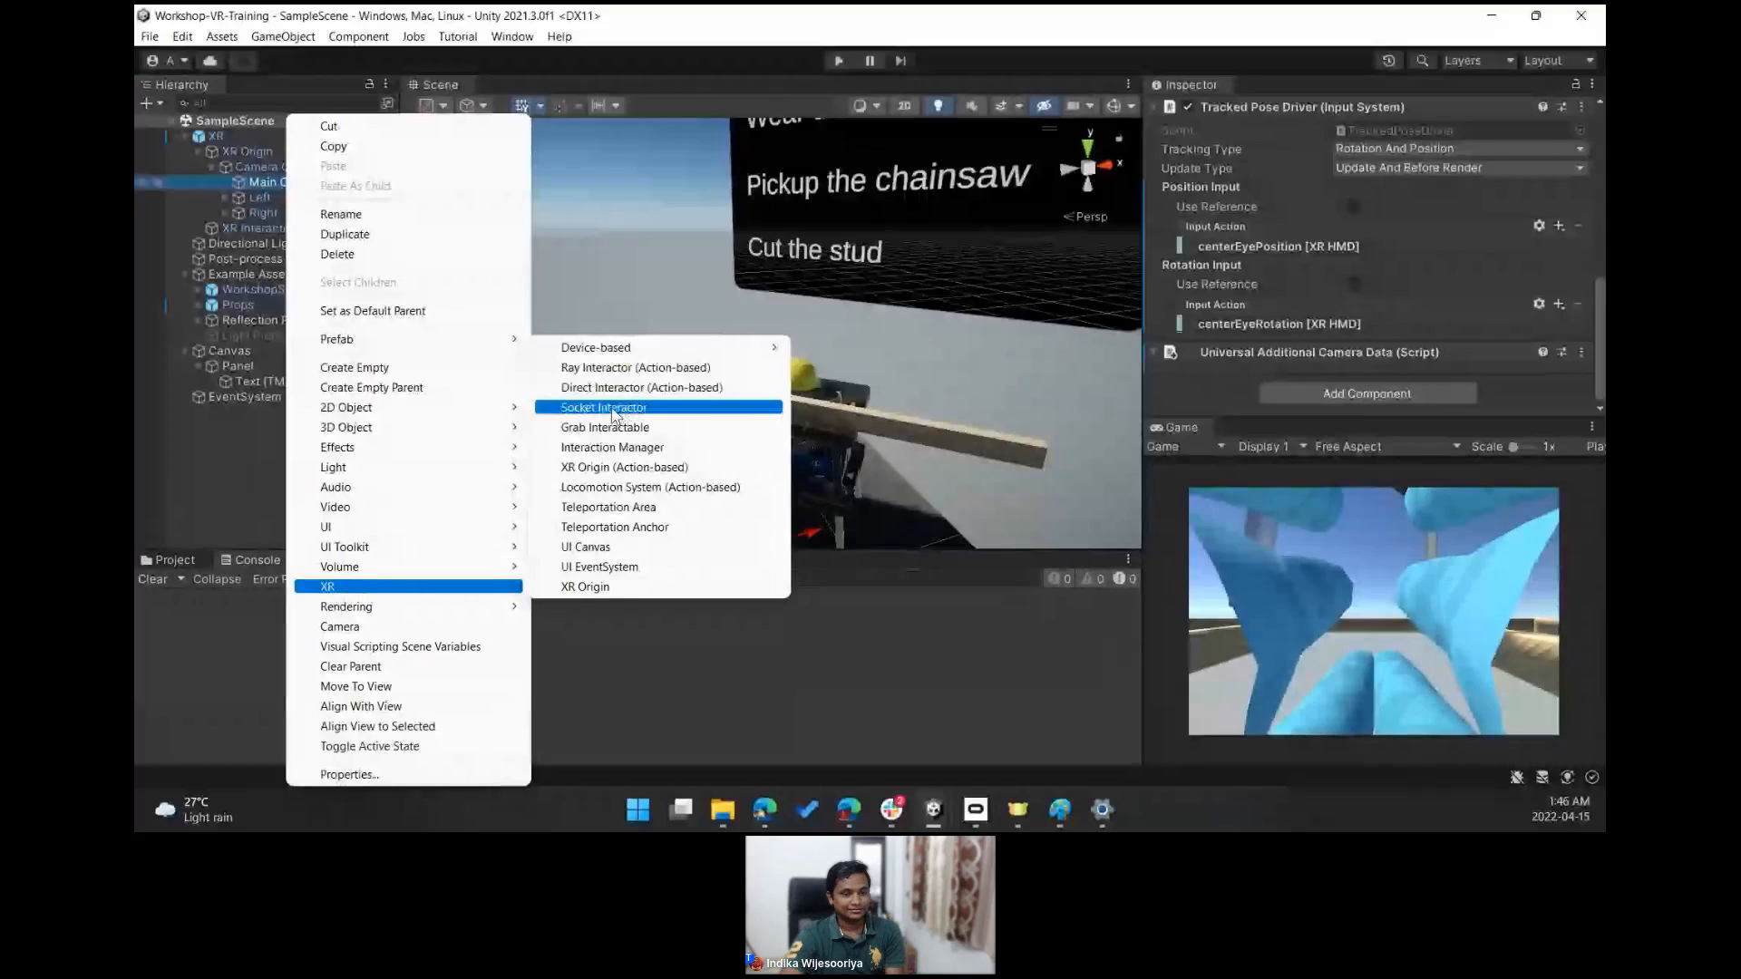
pyautogui.click(259, 180)
pyautogui.click(243, 144)
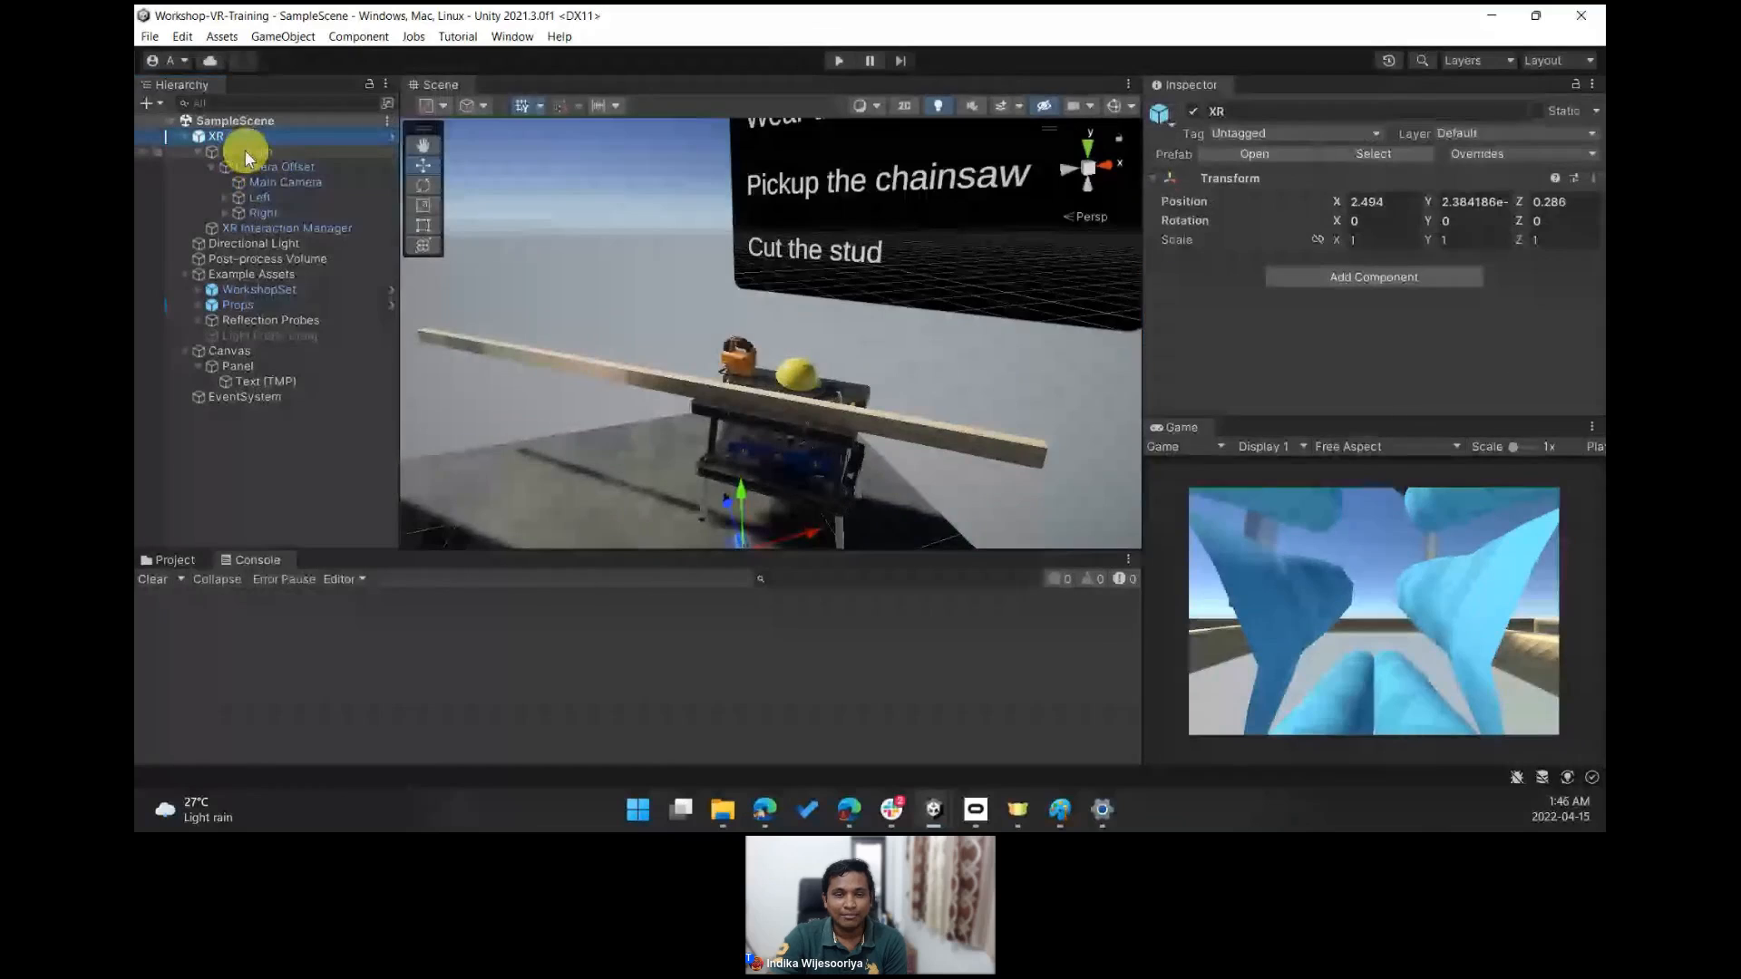
pyautogui.click(276, 177)
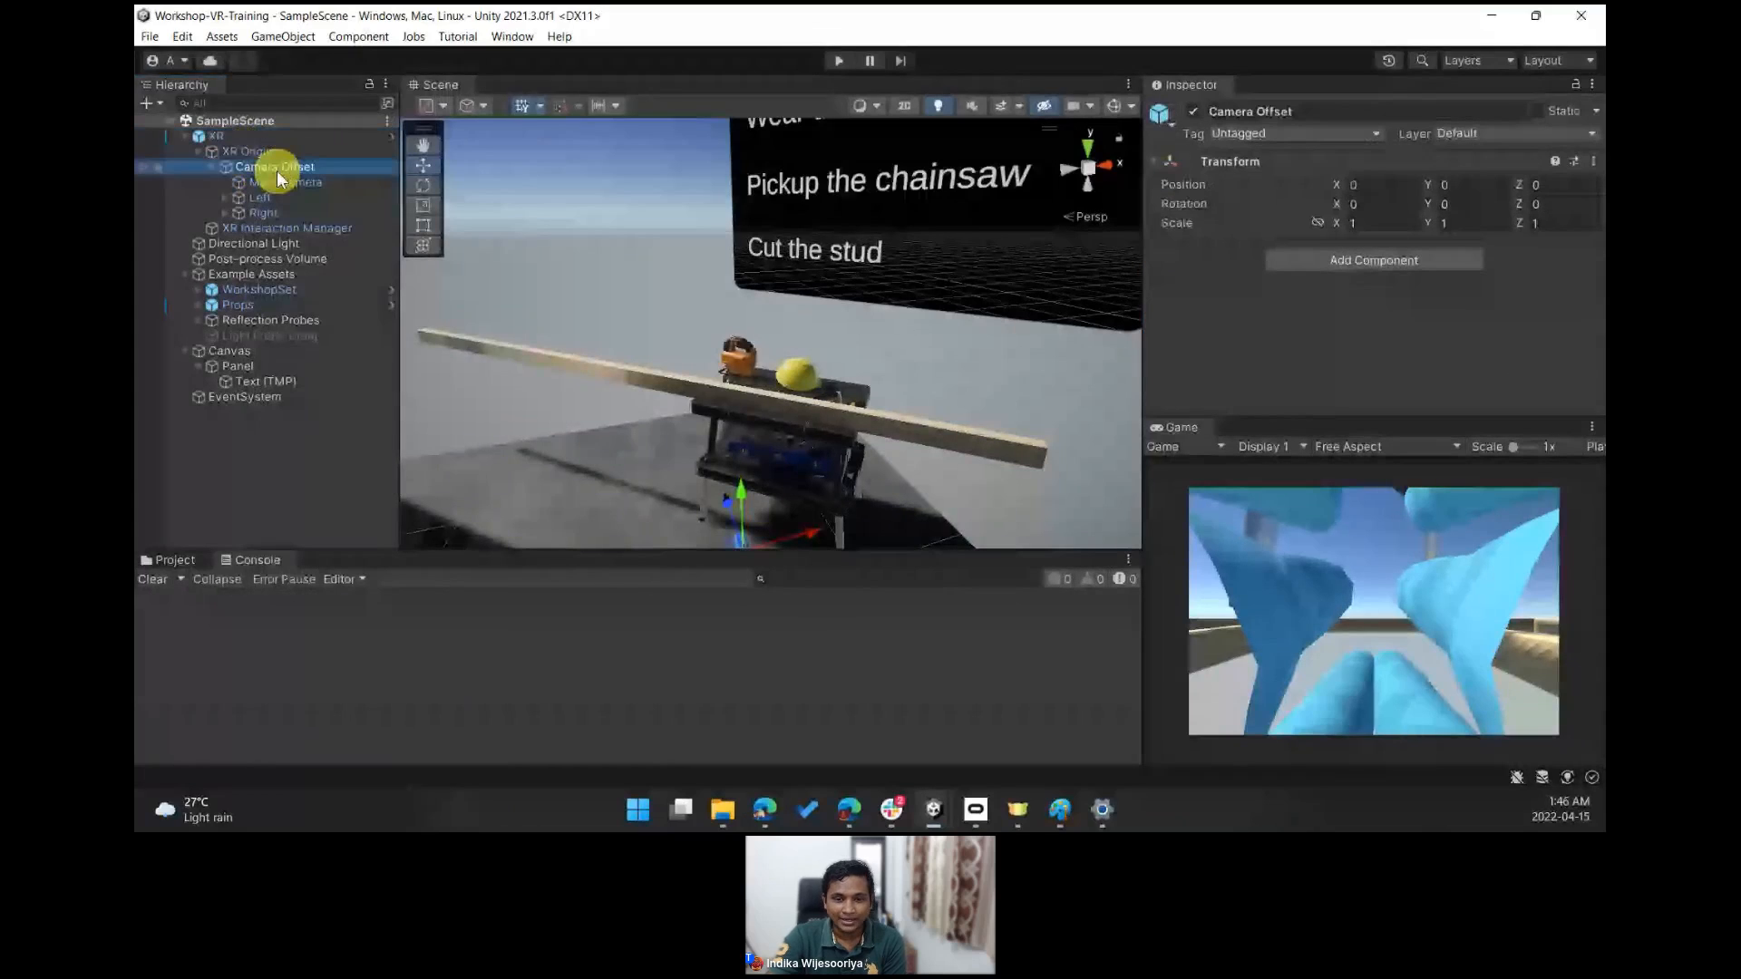
pyautogui.rightClick(294, 186)
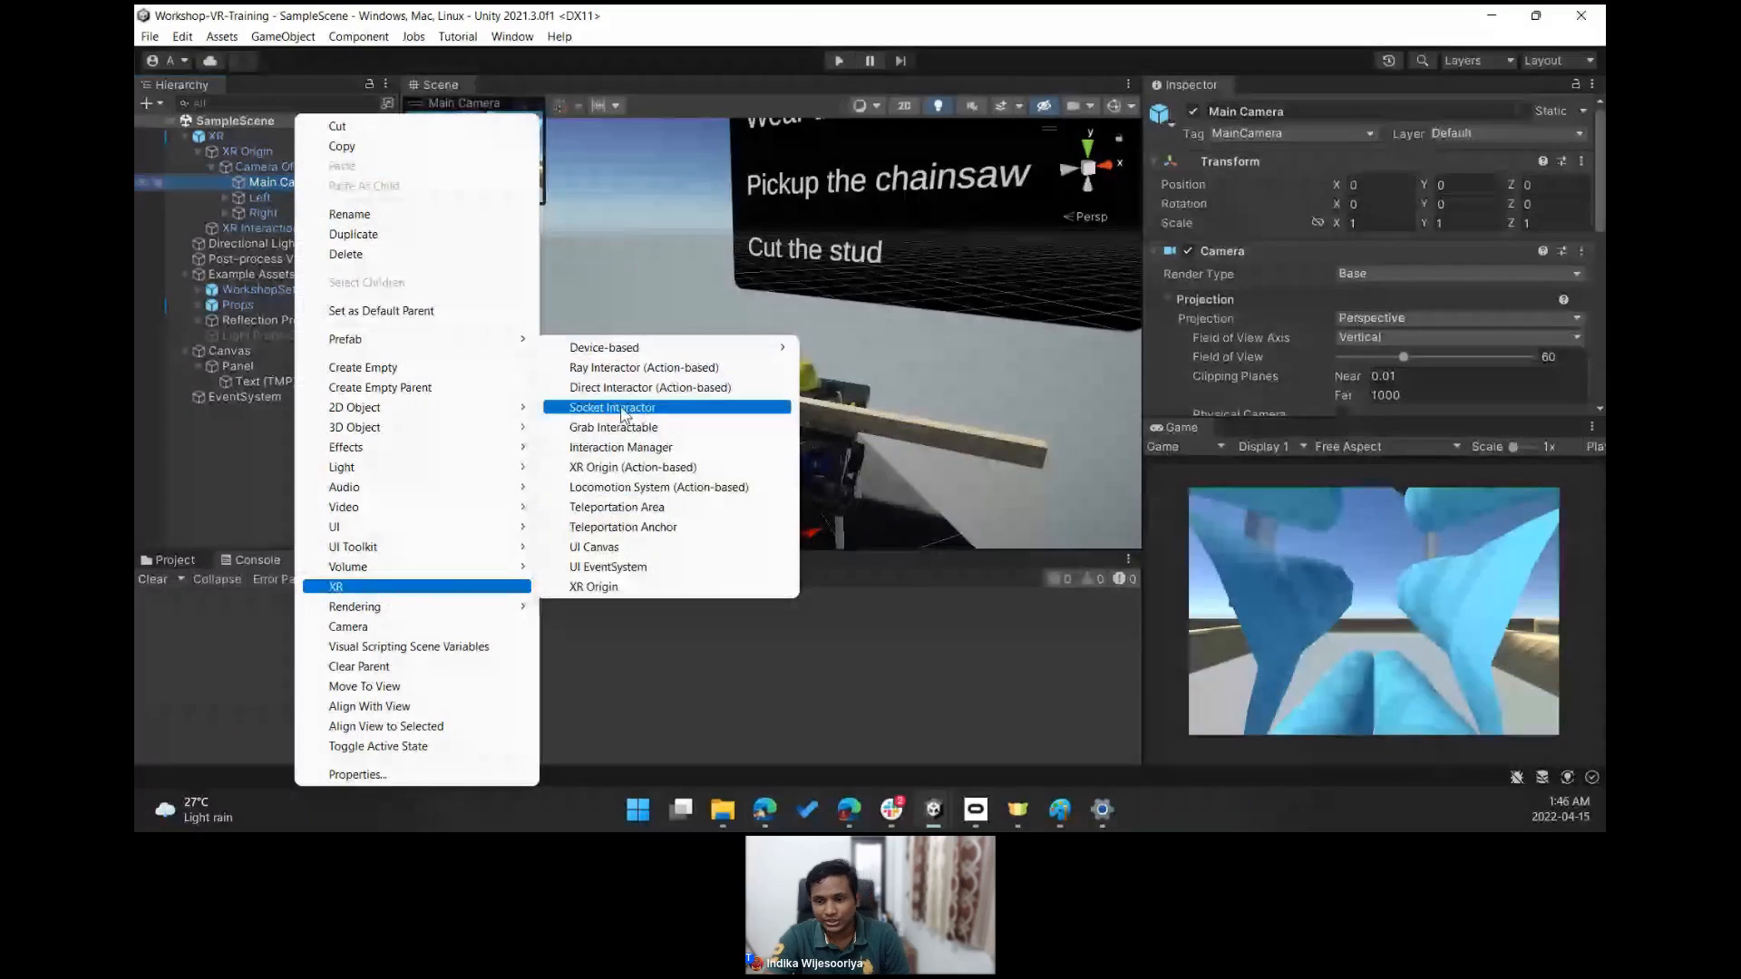
pyautogui.click(593, 408)
# - Turn on Edit Collider for the socket's Sphere Collider and inspect its bounds in the scene
pyautogui.moveTo(928, 365); pyautogui.dragTo(719, 375, button='right')
pyautogui.press('w')
pyautogui.moveTo(1313, 419); pyautogui.dragTo(1305, 534)
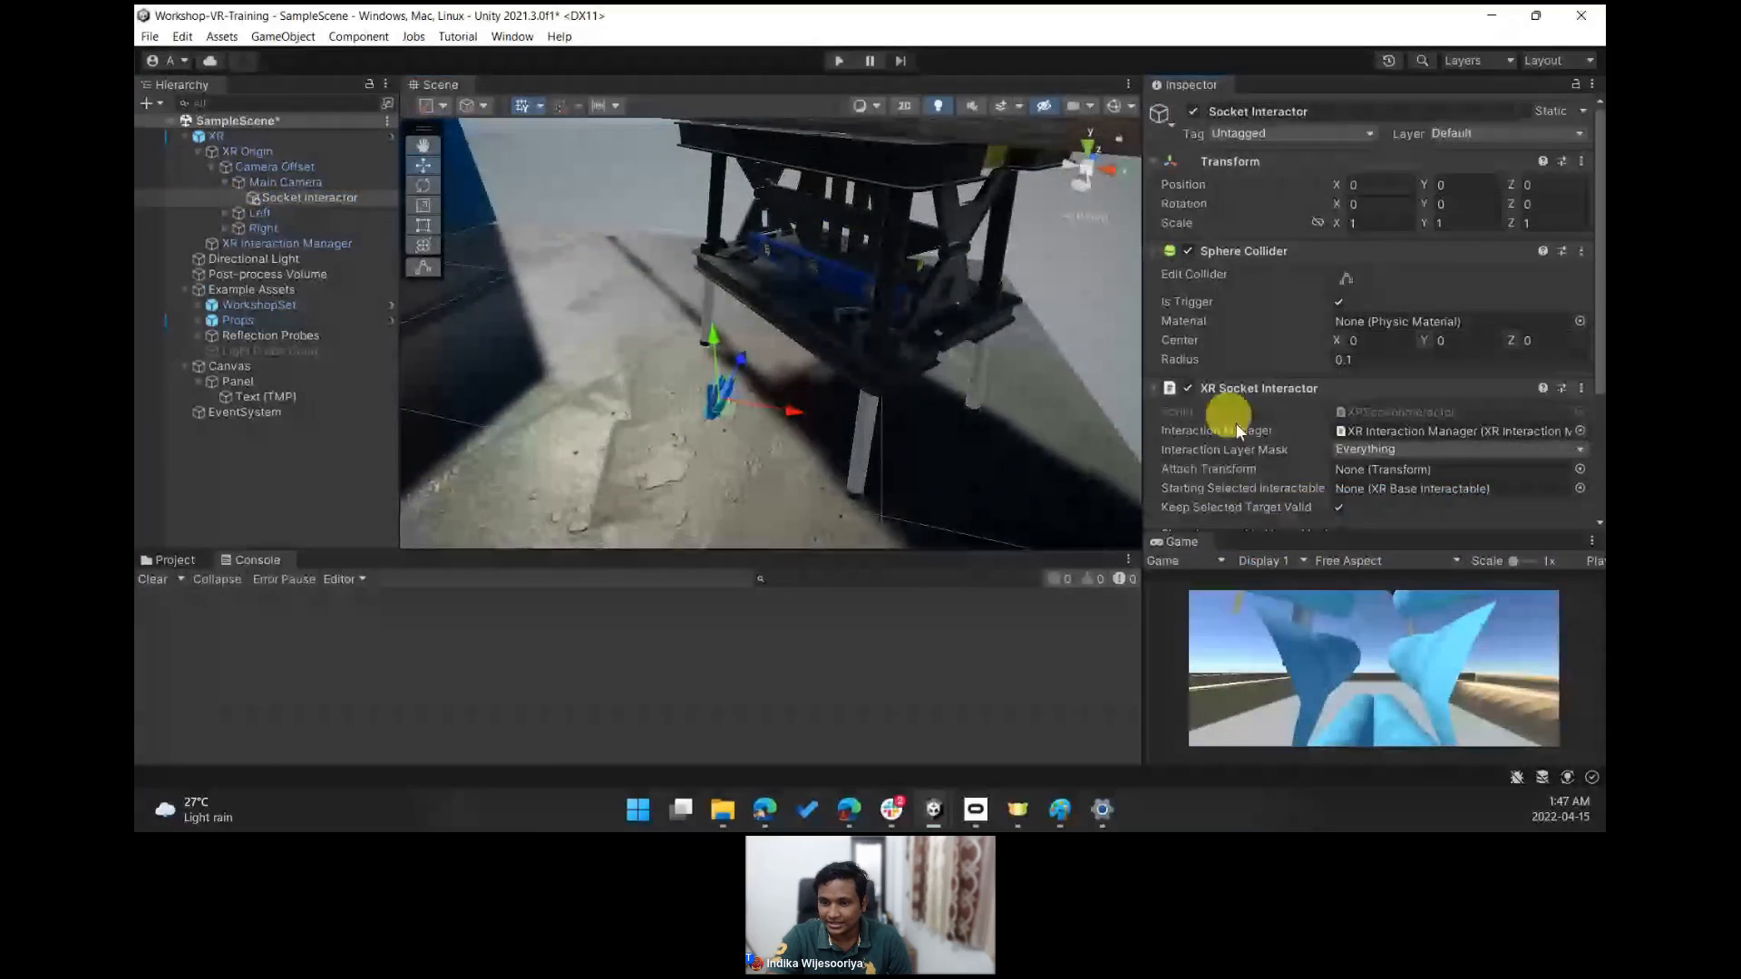
pyautogui.click(1352, 279)
pyautogui.scroll(4, 770, 327)
pyautogui.keyDown('alt'); pyautogui.moveTo(770, 326); pyautogui.dragTo(710, 496); pyautogui.keyUp('alt')
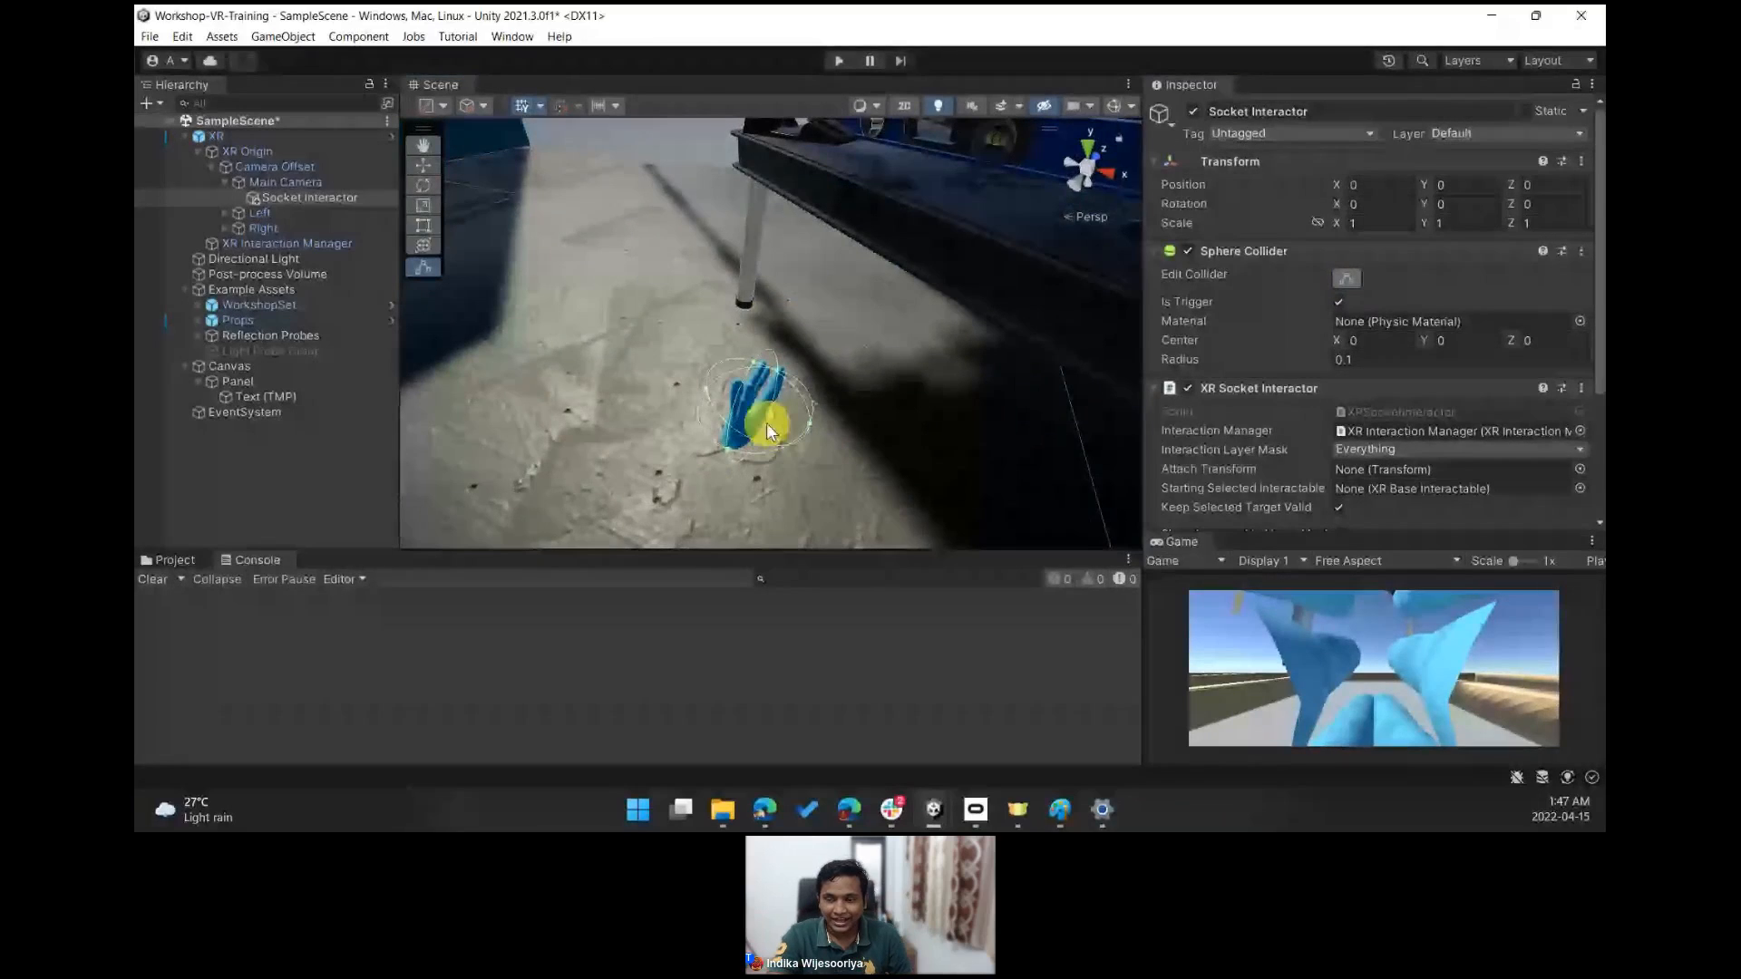
pyautogui.scroll(-10, 766, 423)
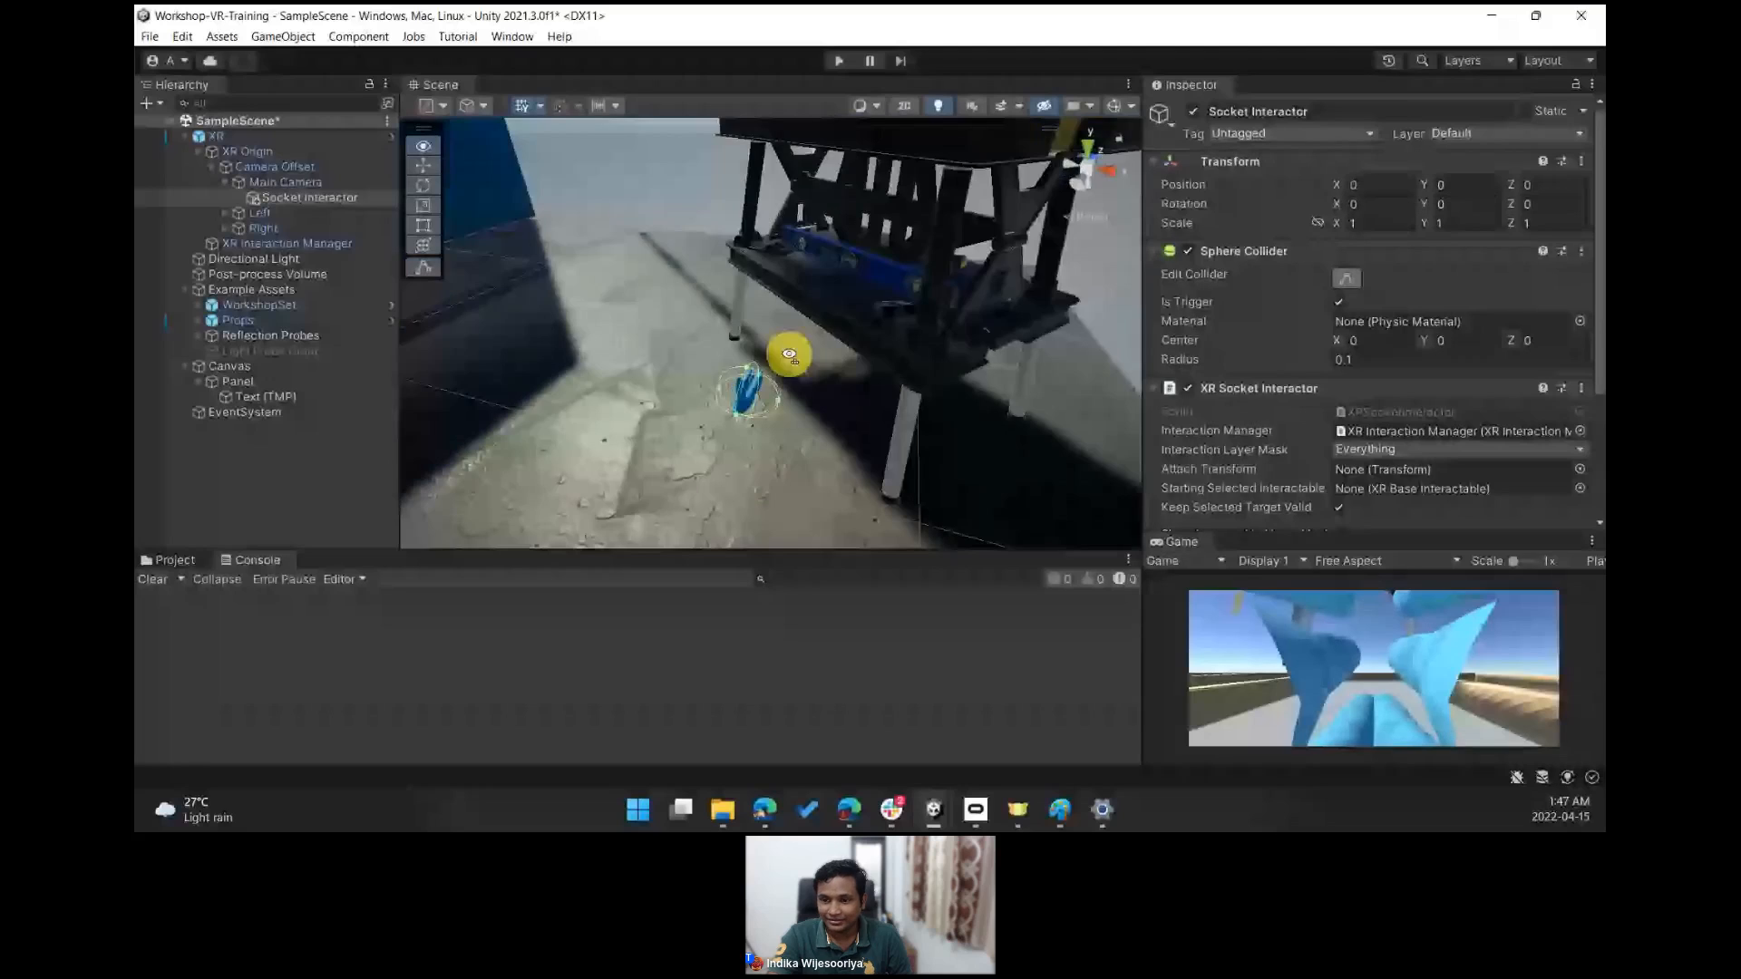
pyautogui.moveTo(803, 395); pyautogui.dragTo(687, 397, button='right')
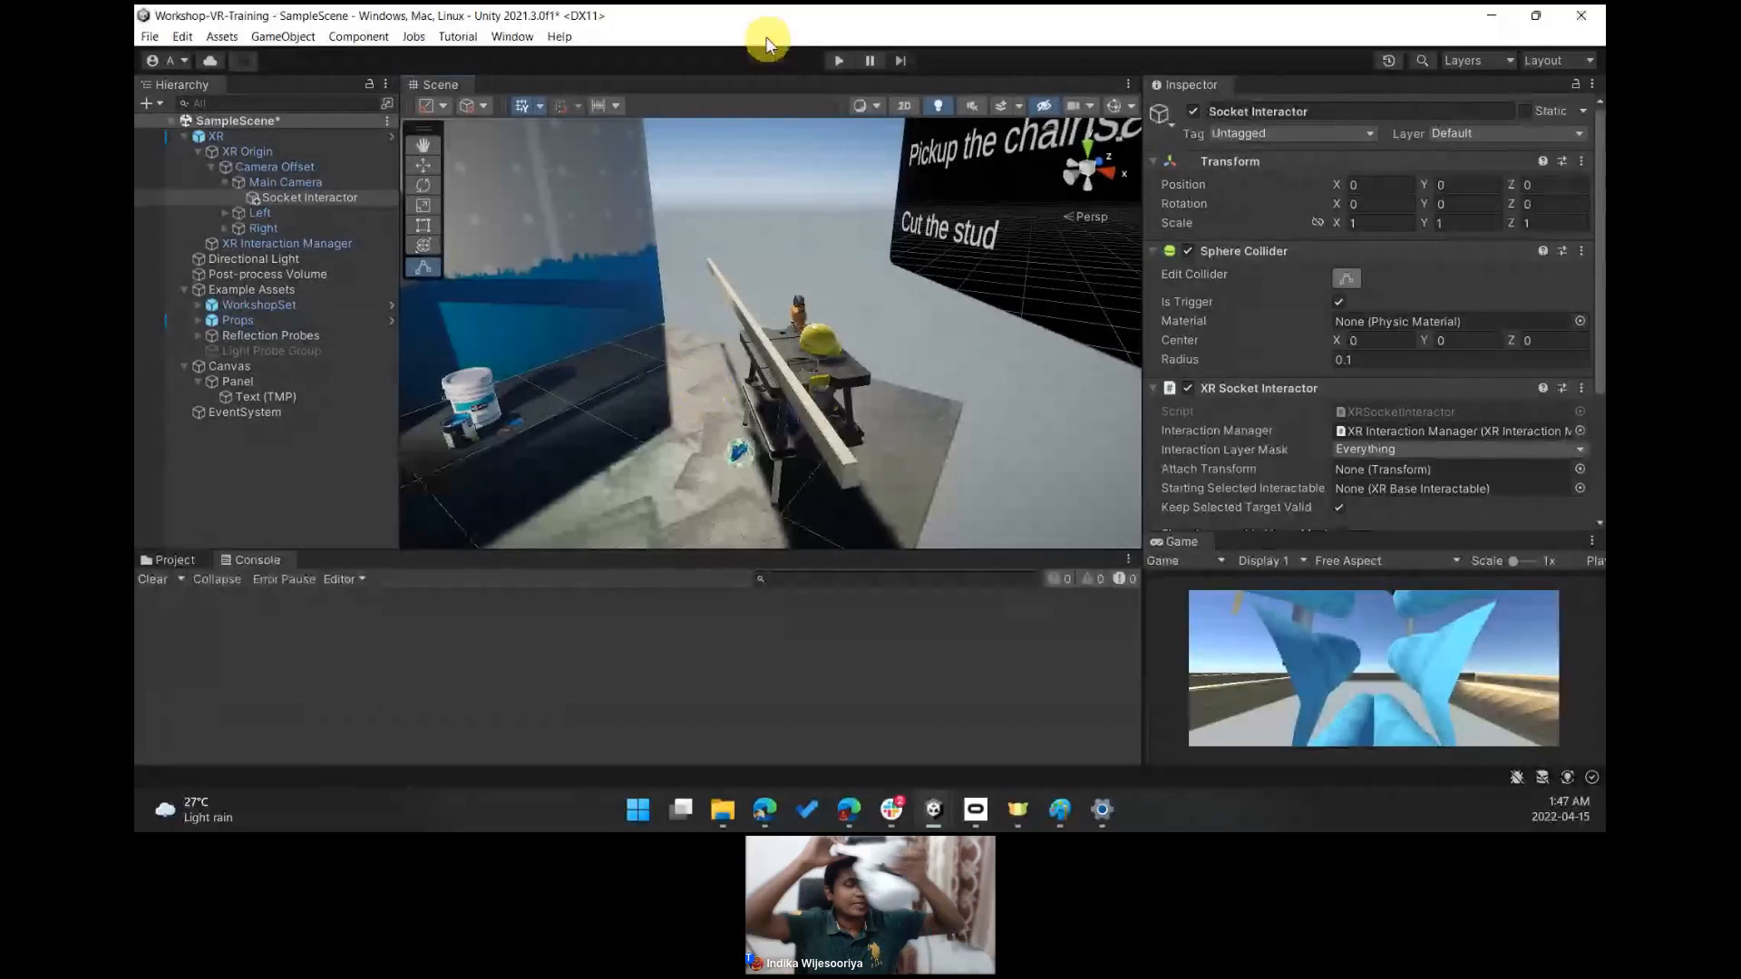
# - Run the scene in Play mode with the headset and stop it again
pyautogui.click(835, 60)
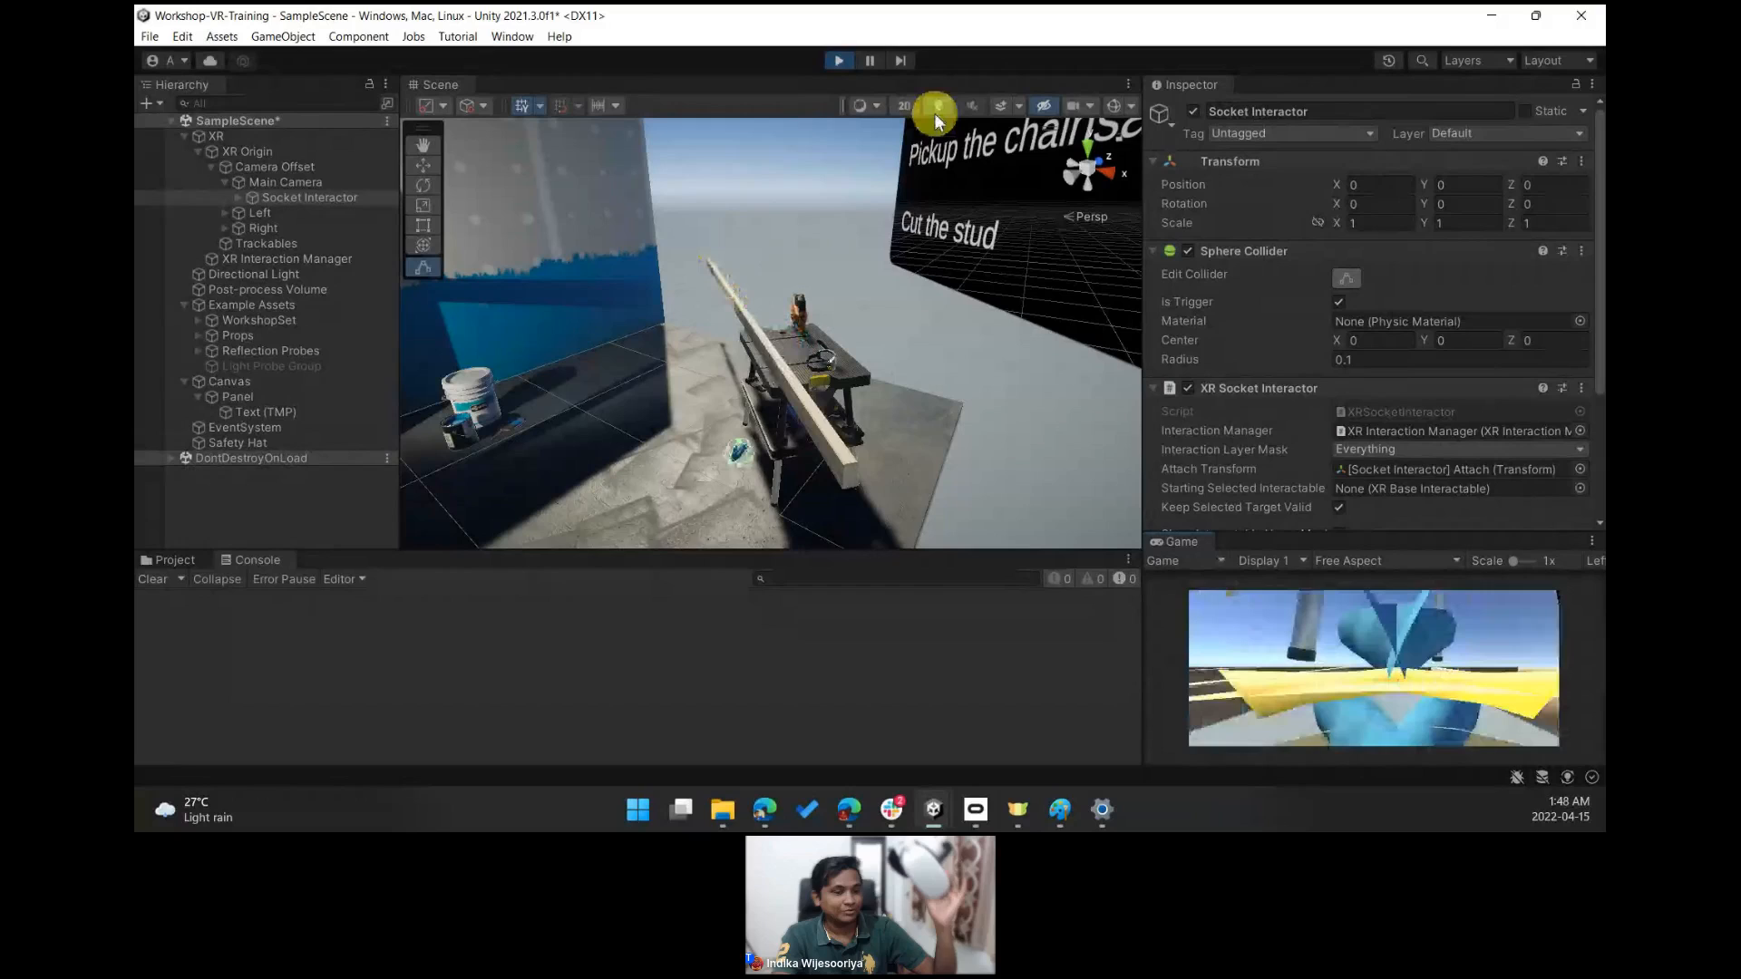
pyautogui.click(836, 61)
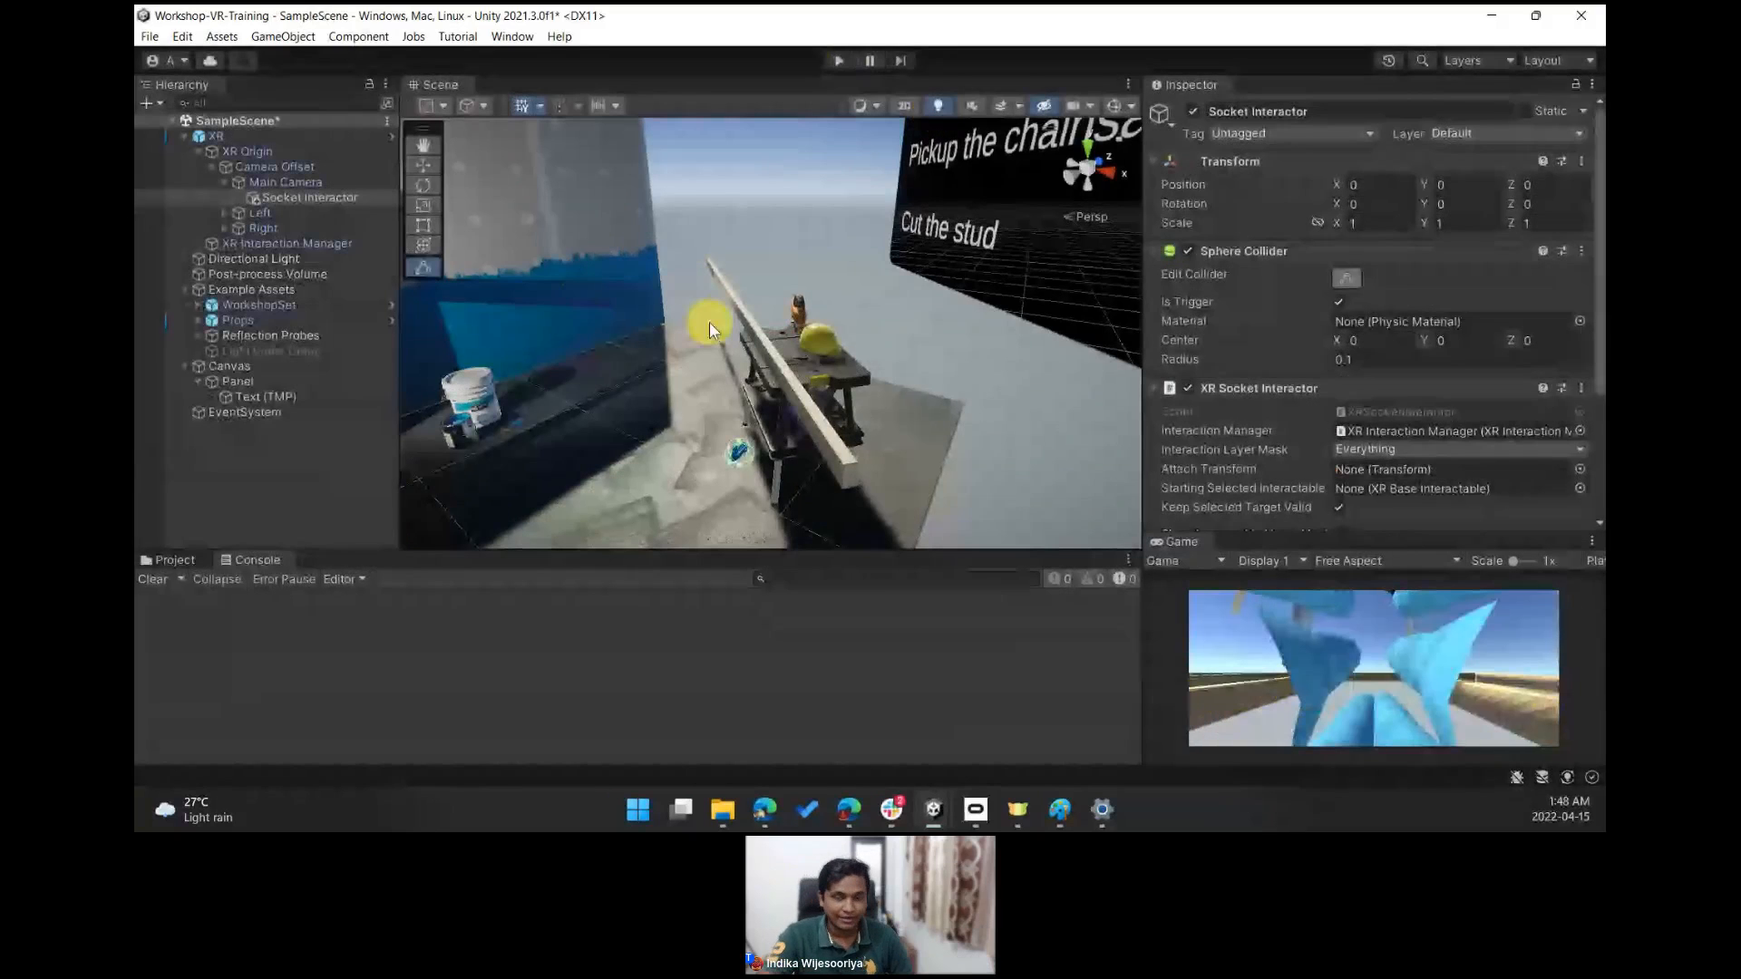
# - Rename the socket interactor to Socket Interactor helmet
pyautogui.click(299, 201)
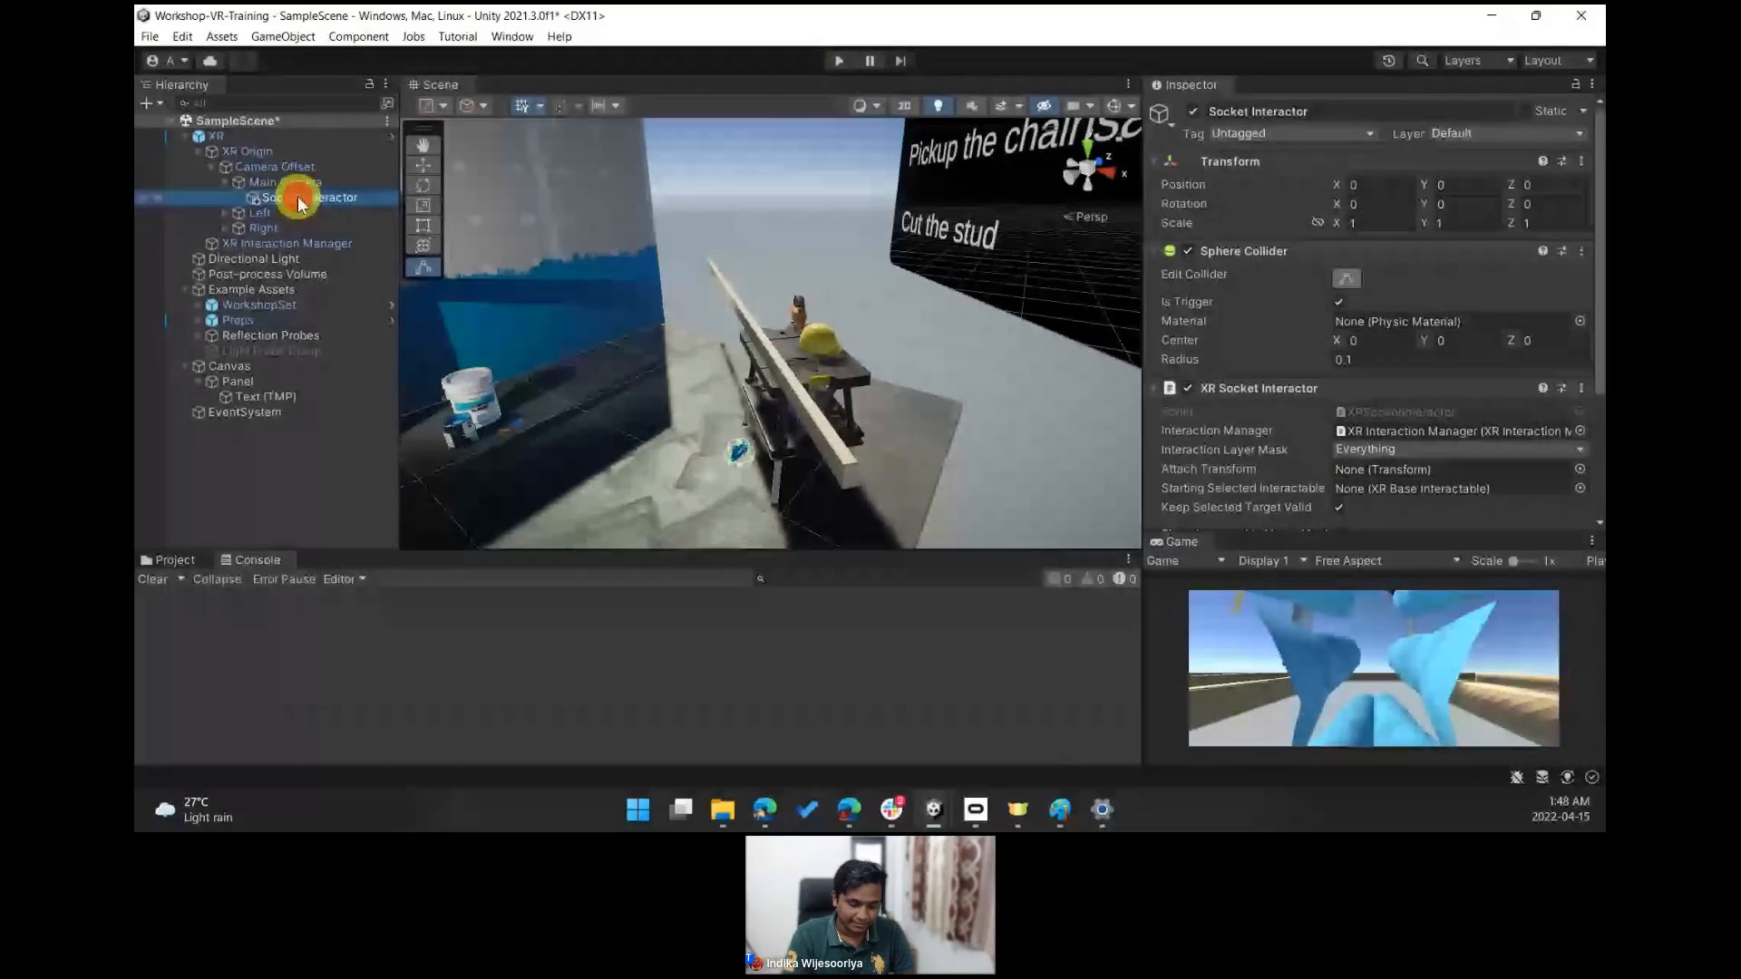
pyautogui.click(371, 199)
pyautogui.write('name')
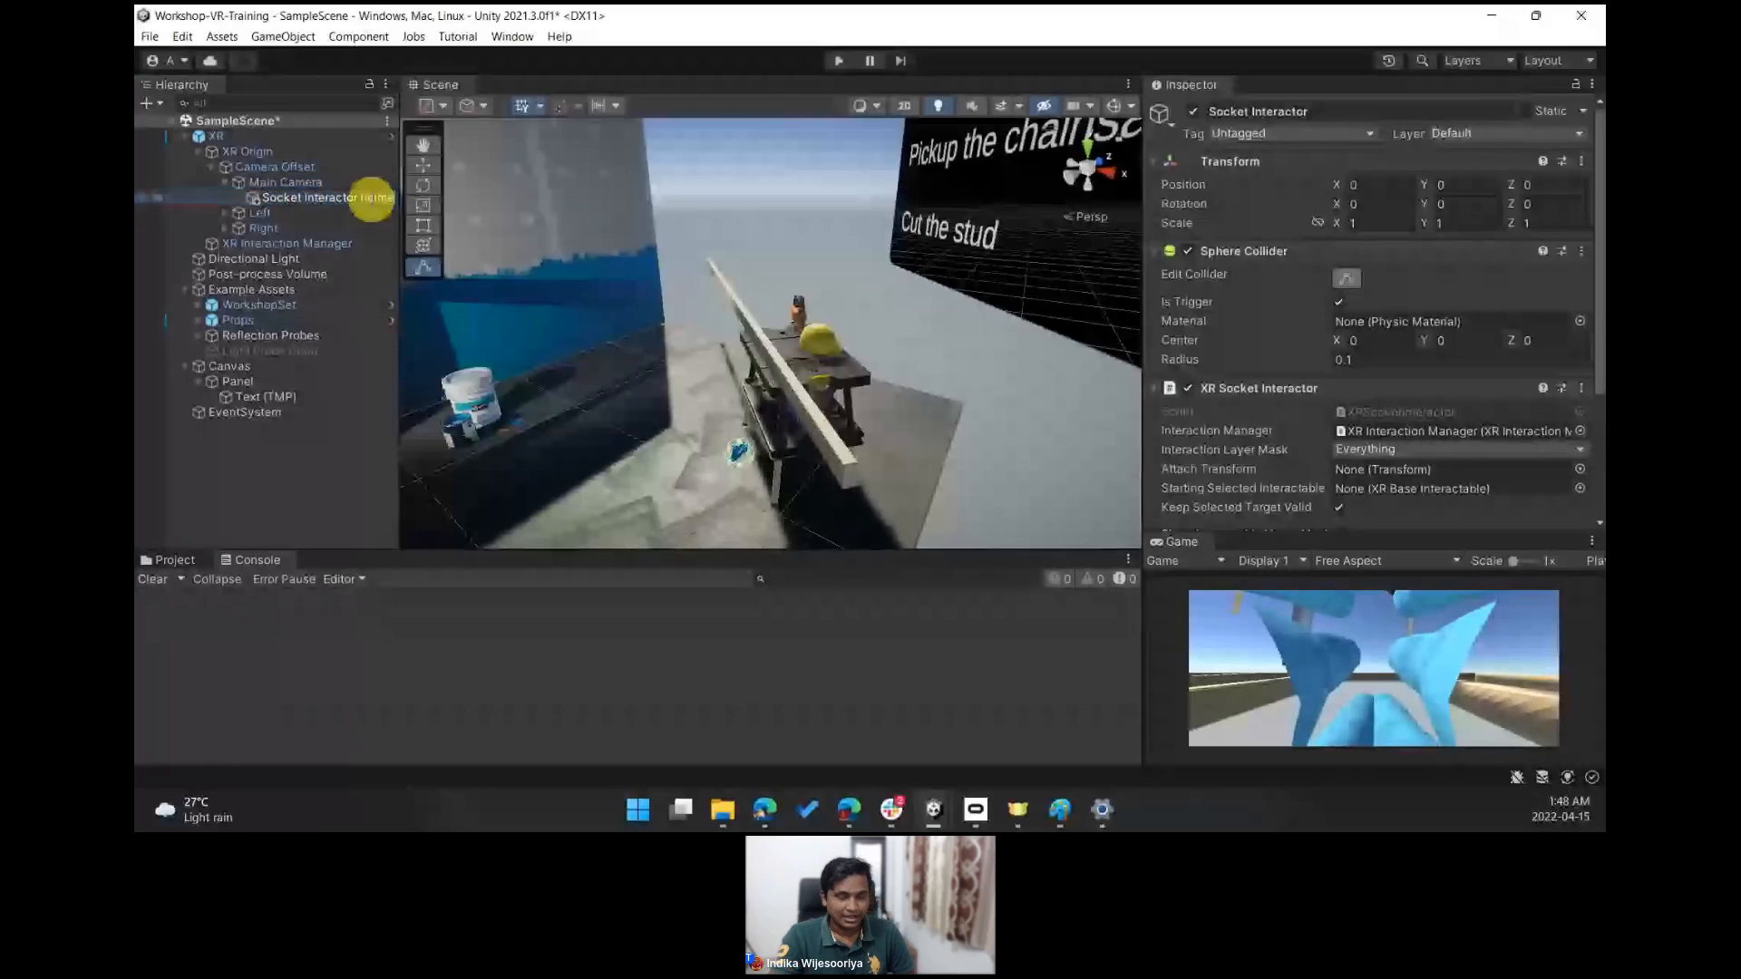
pyautogui.write('t')
pyautogui.press('Return')
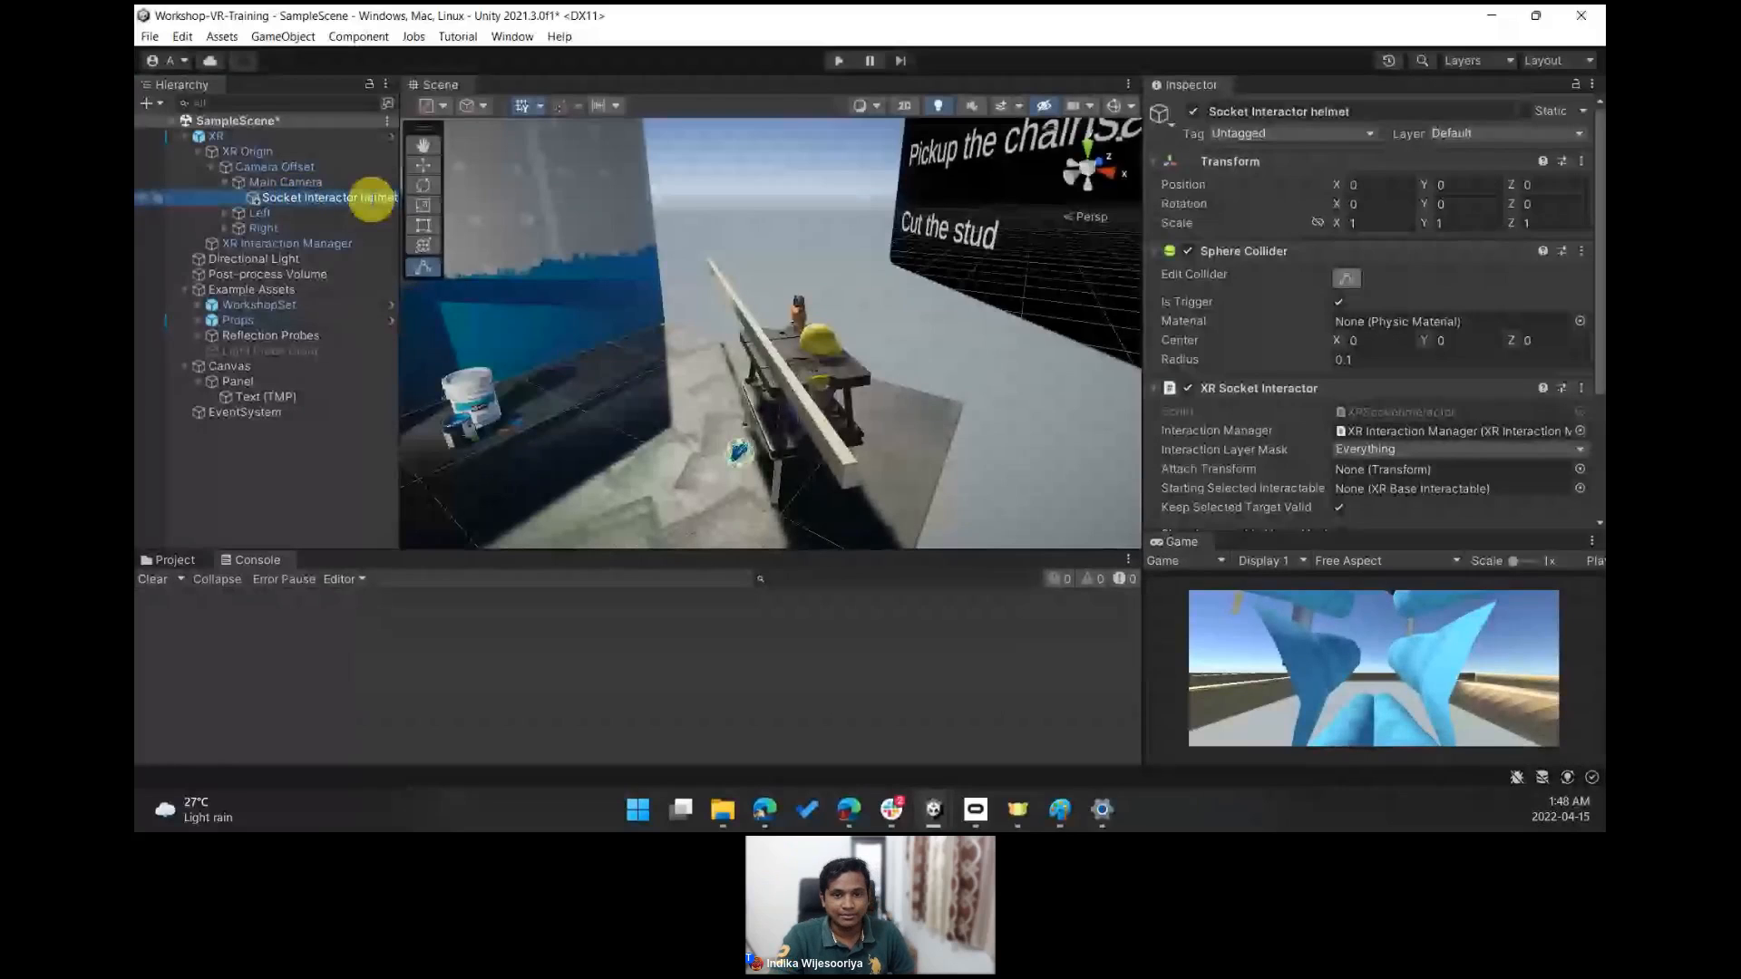
# - Duplicate the helmet socket and rename the copy Socket Interactor goggles (1)
pyautogui.rightClick(291, 207)
pyautogui.click(350, 242)
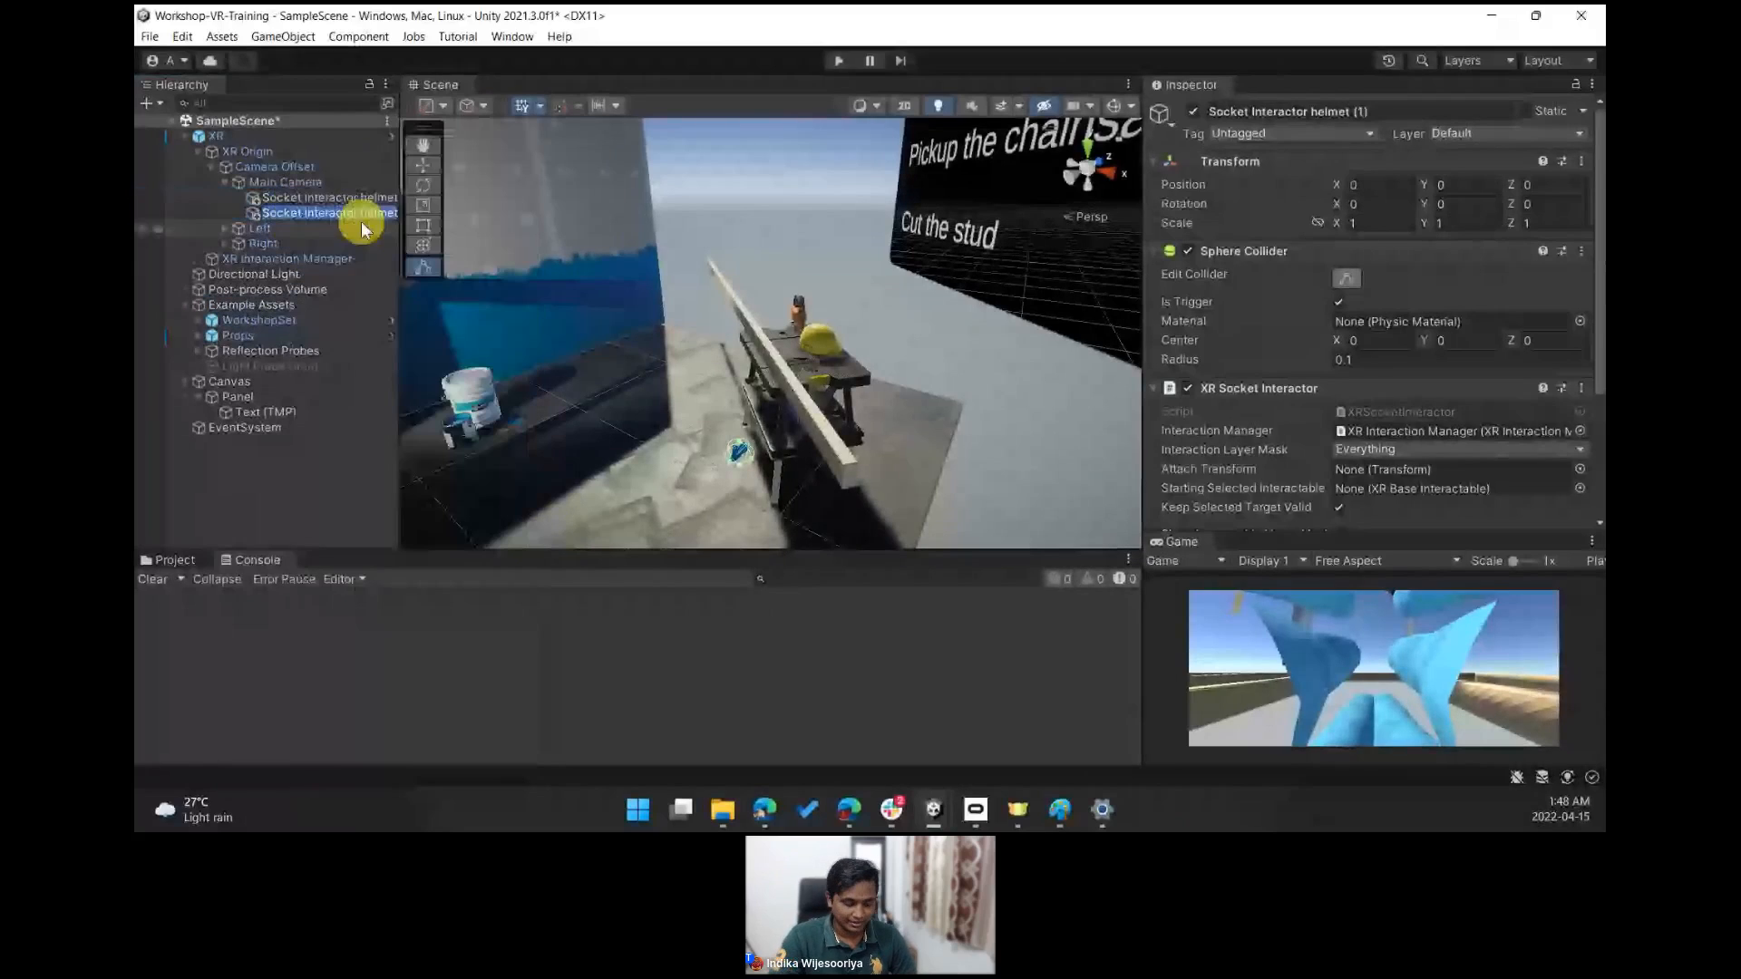
pyautogui.write('goggles')
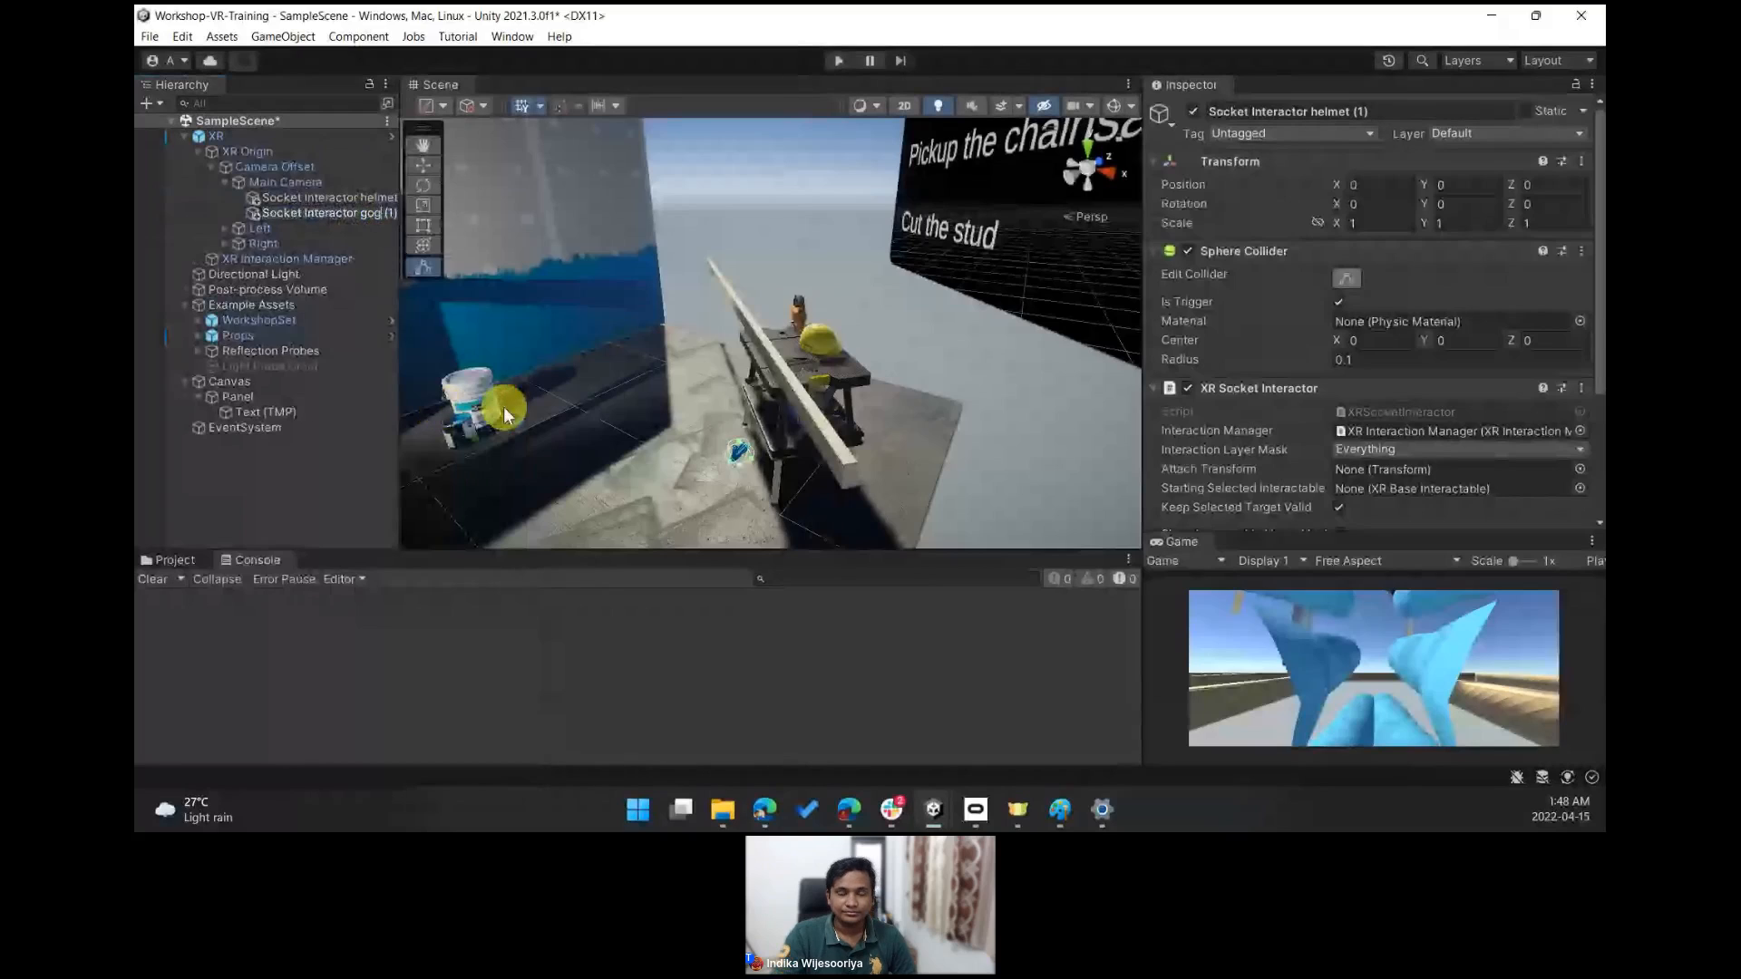
pyautogui.press('Return')
# - Select the helmet socket and move it up to about 0.26 on the Y axis
pyautogui.moveTo(691, 297); pyautogui.dragTo(498, 256, button='right')
pyautogui.click(356, 199)
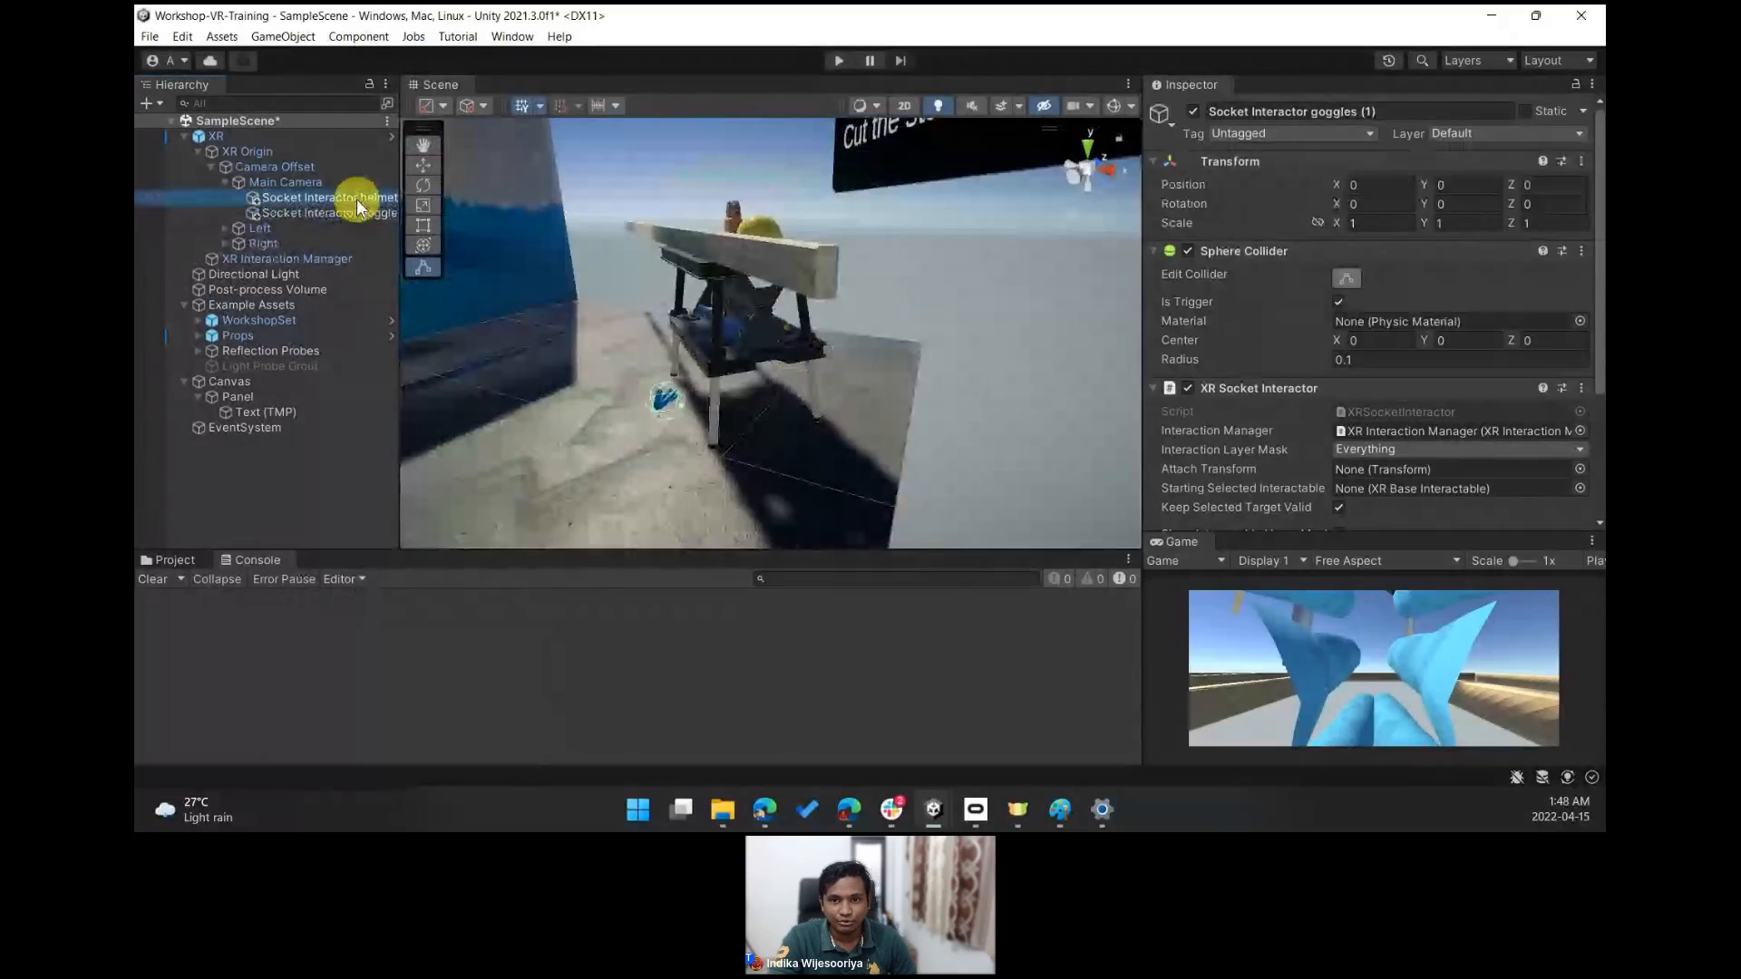
pyautogui.click(421, 166)
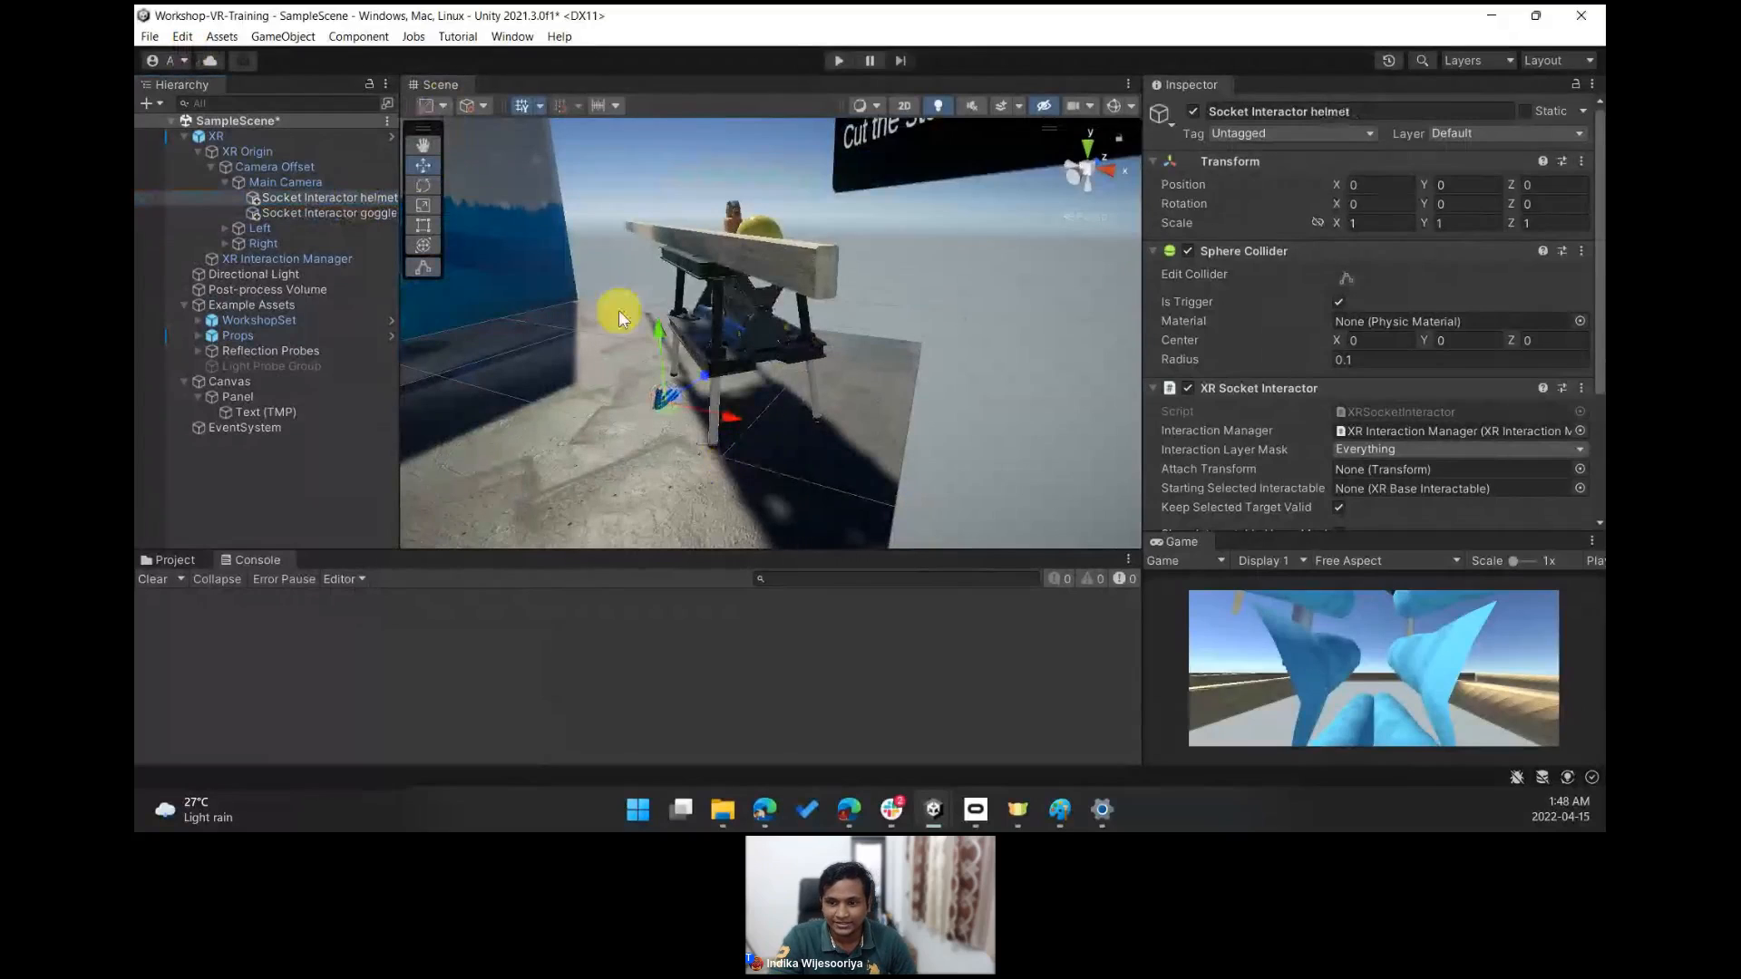
pyautogui.moveTo(644, 318); pyautogui.dragTo(664, 278)
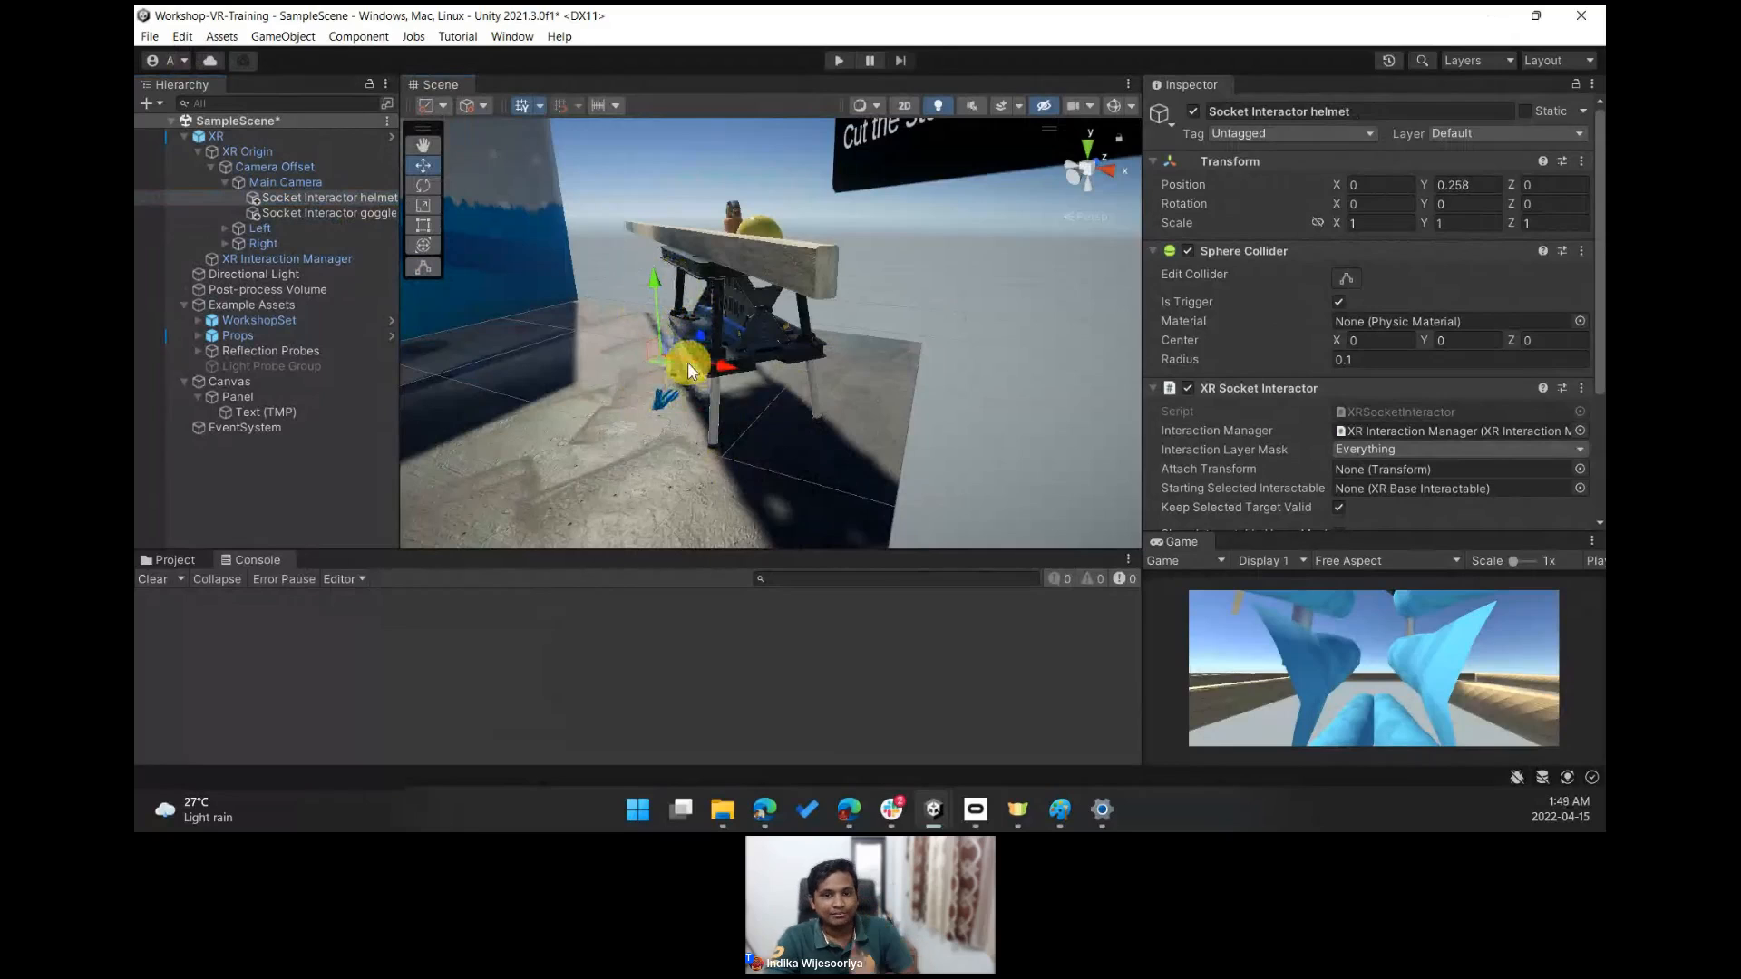
# - Select both head-mounted socket interactors and inspect their placement around the camera in the scene
pyautogui.click(359, 213)
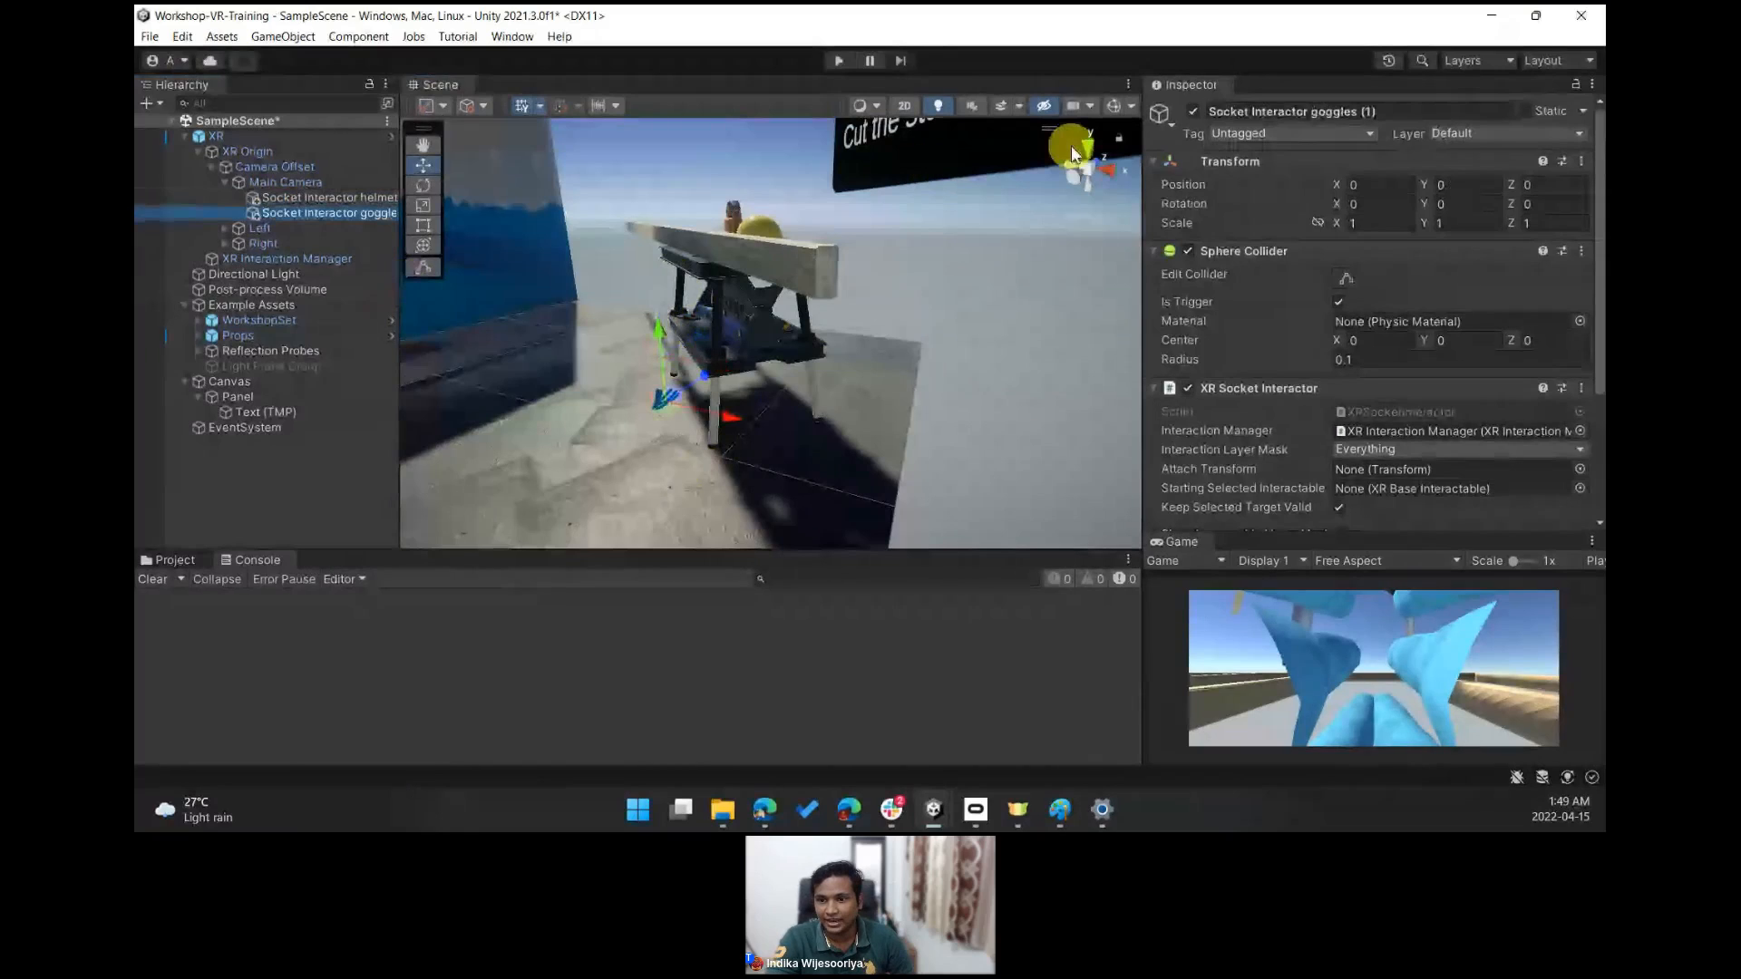
pyautogui.click(1114, 106)
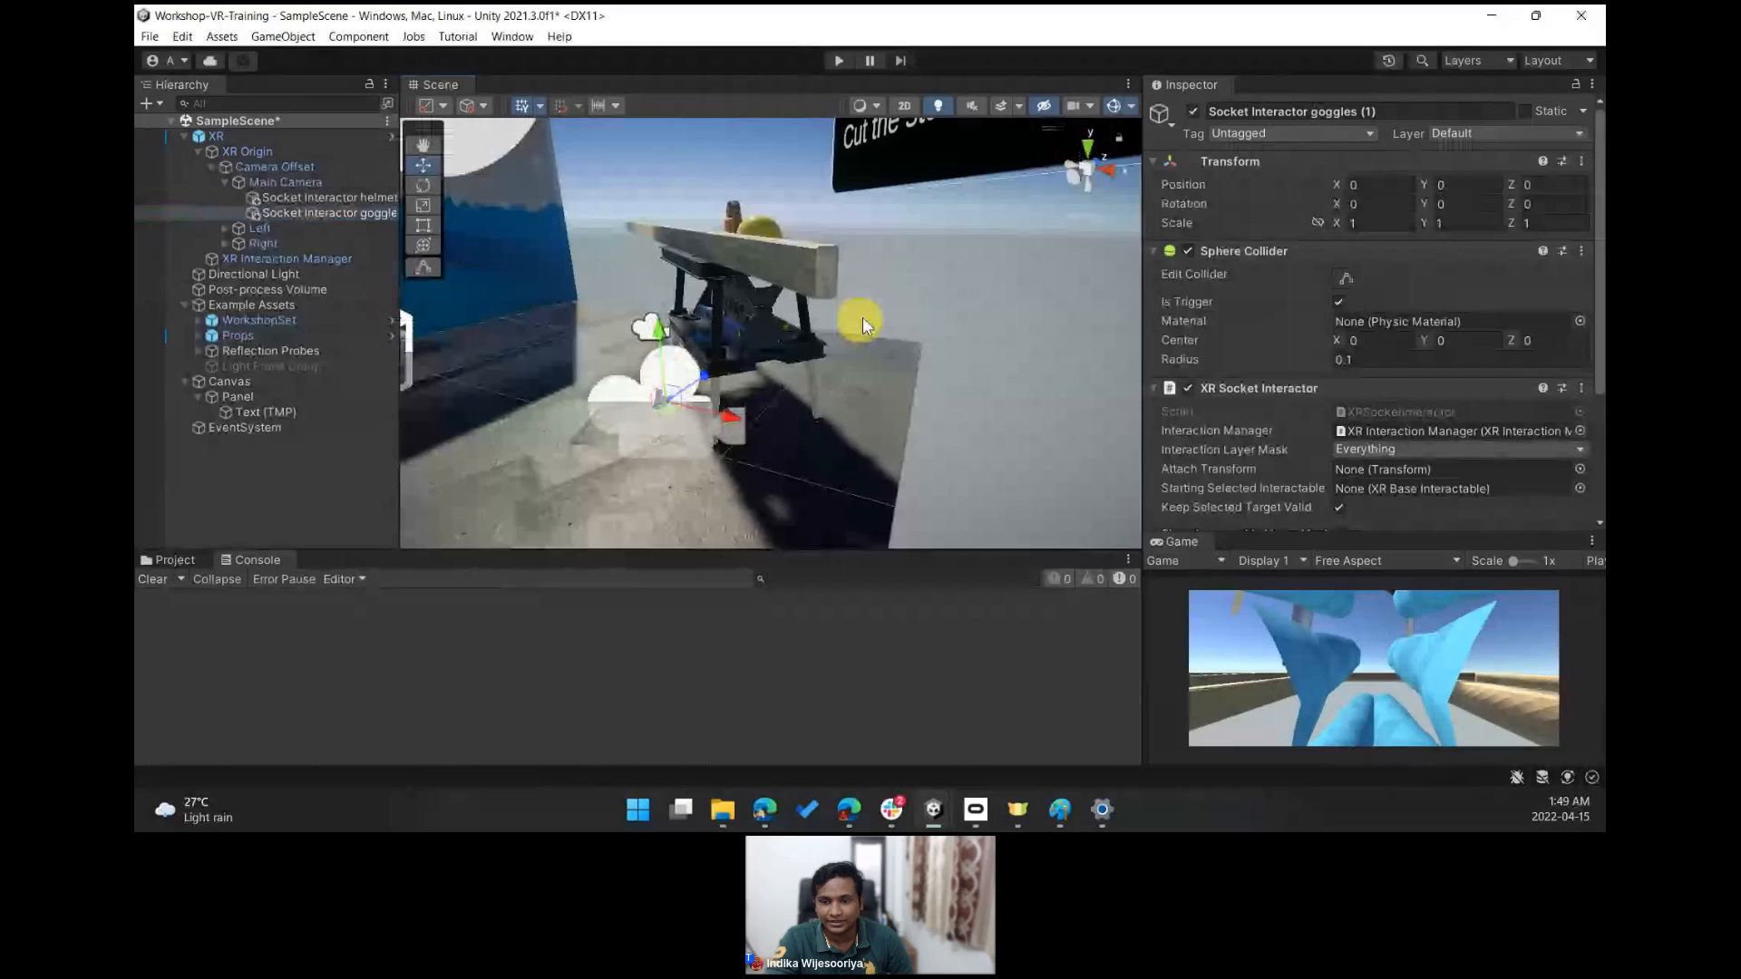
pyautogui.keyDown('ctrl'); pyautogui.click(344, 198); pyautogui.keyUp('ctrl')
pyautogui.moveTo(581, 334); pyautogui.dragTo(887, 245, button='right')
pyautogui.press('f')
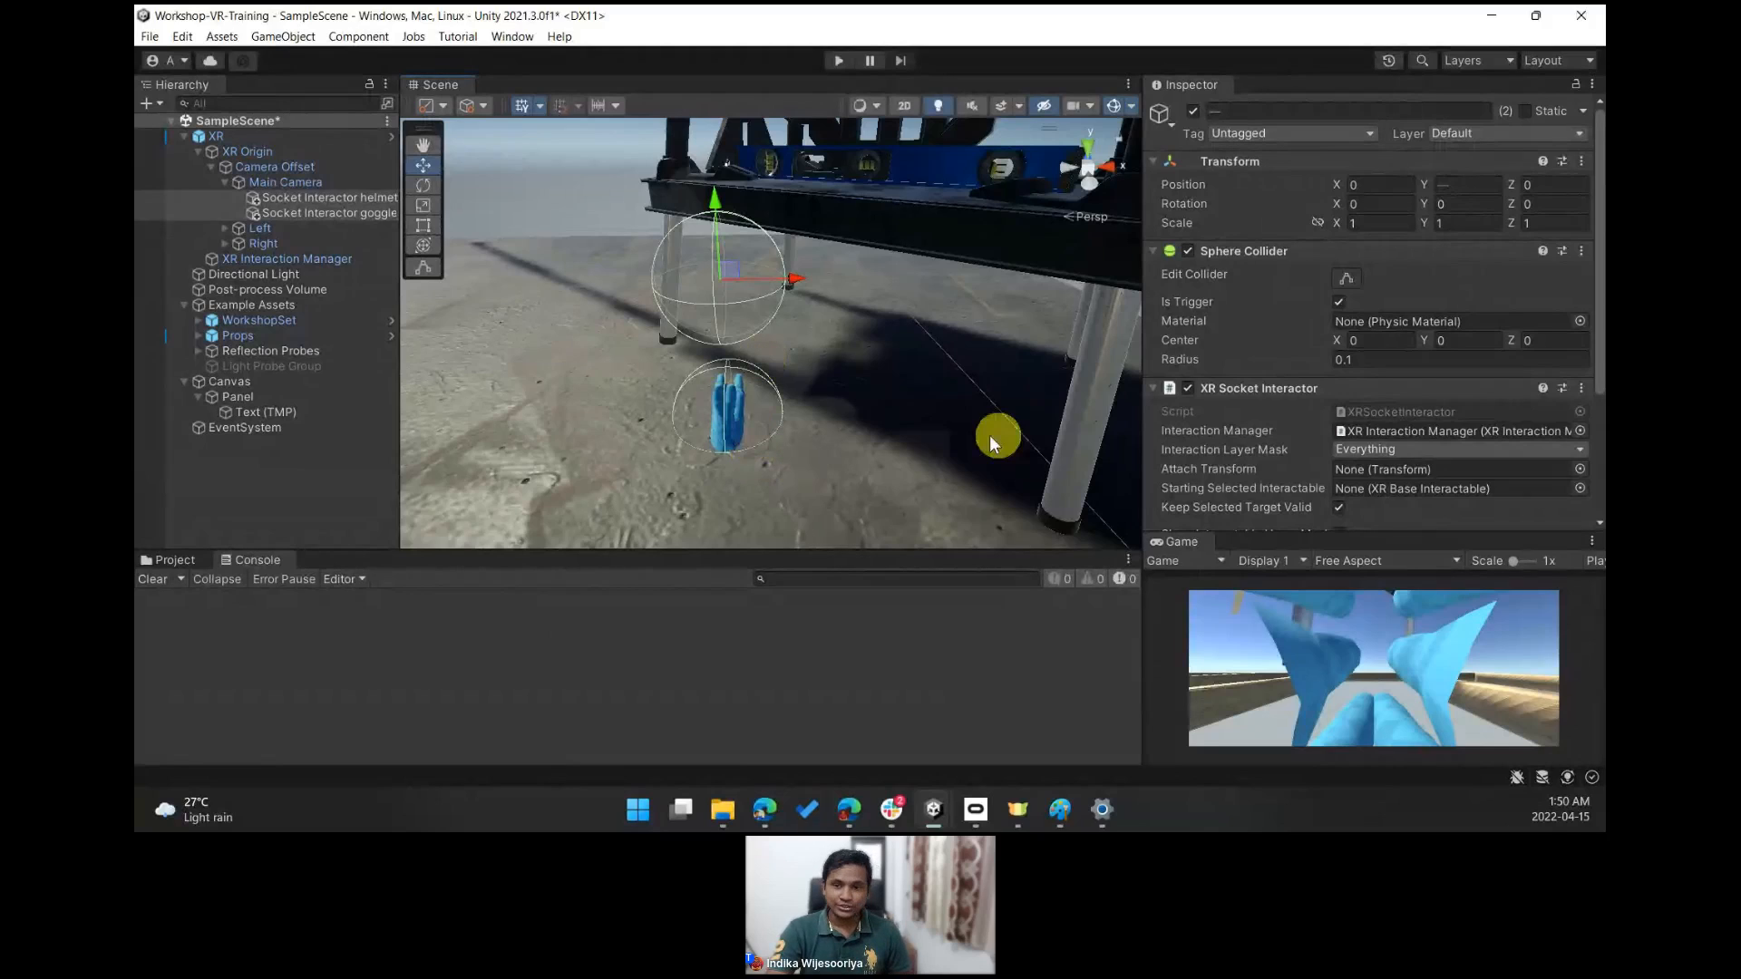
pyautogui.moveTo(916, 312); pyautogui.dragTo(778, 260, button='right')
pyautogui.press('w')
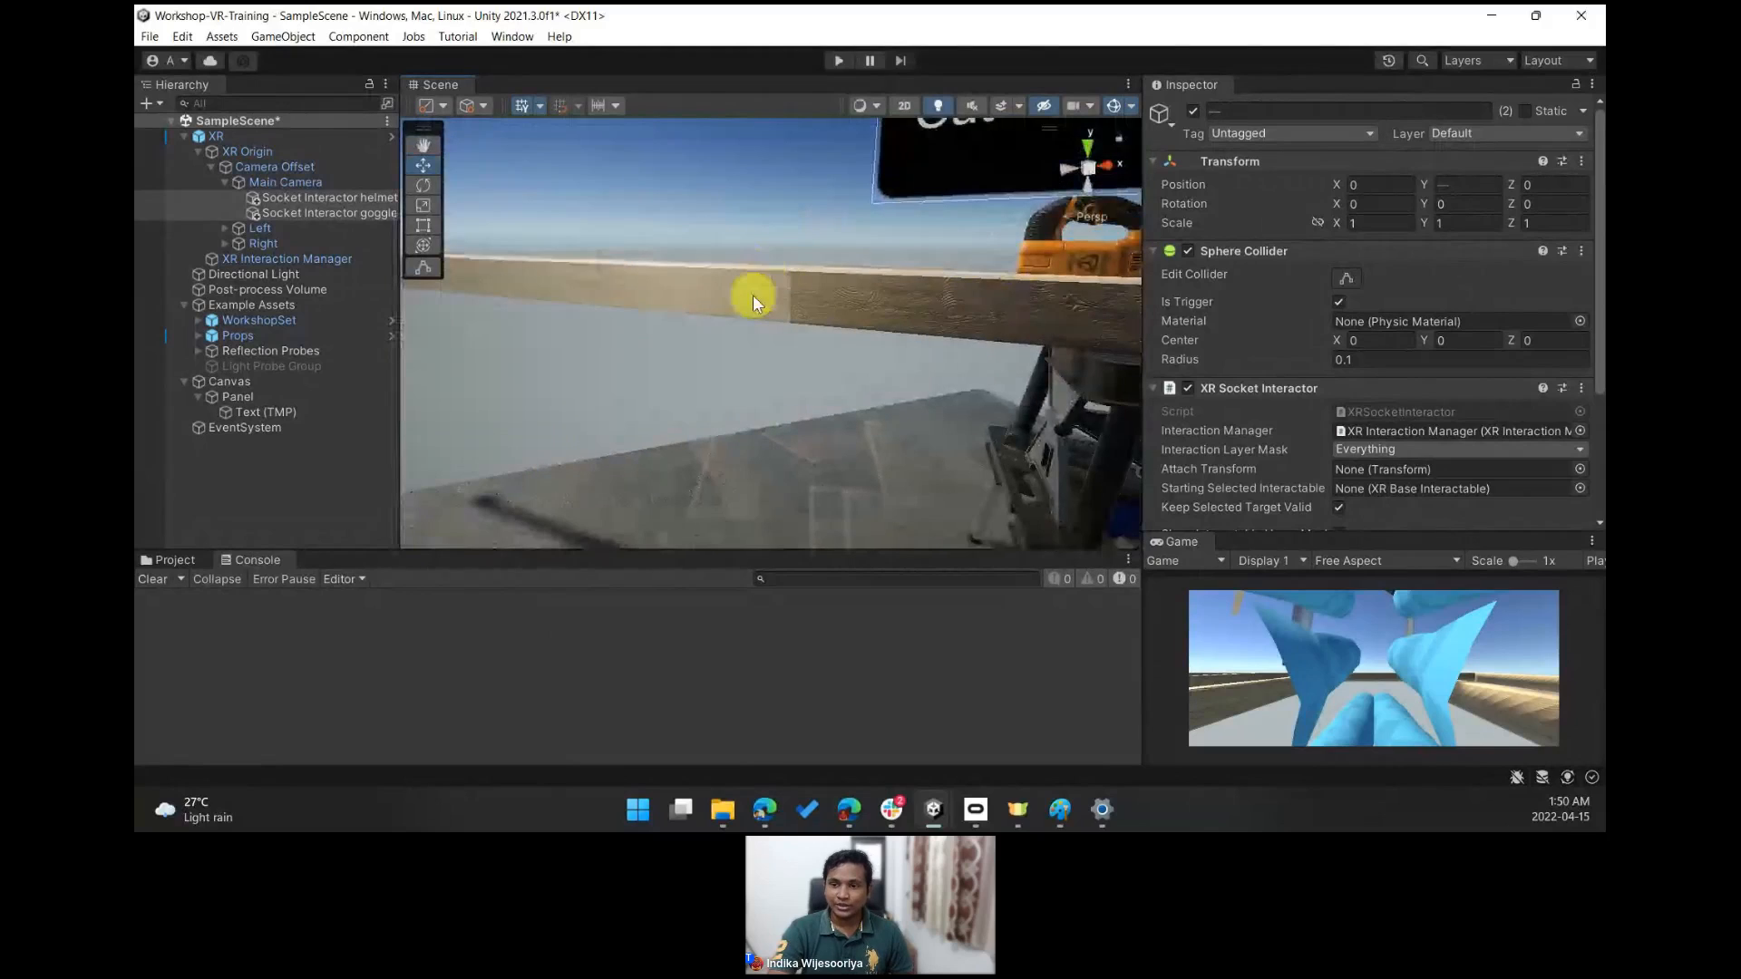
pyautogui.moveTo(770, 193); pyautogui.dragTo(823, 288, button='right')
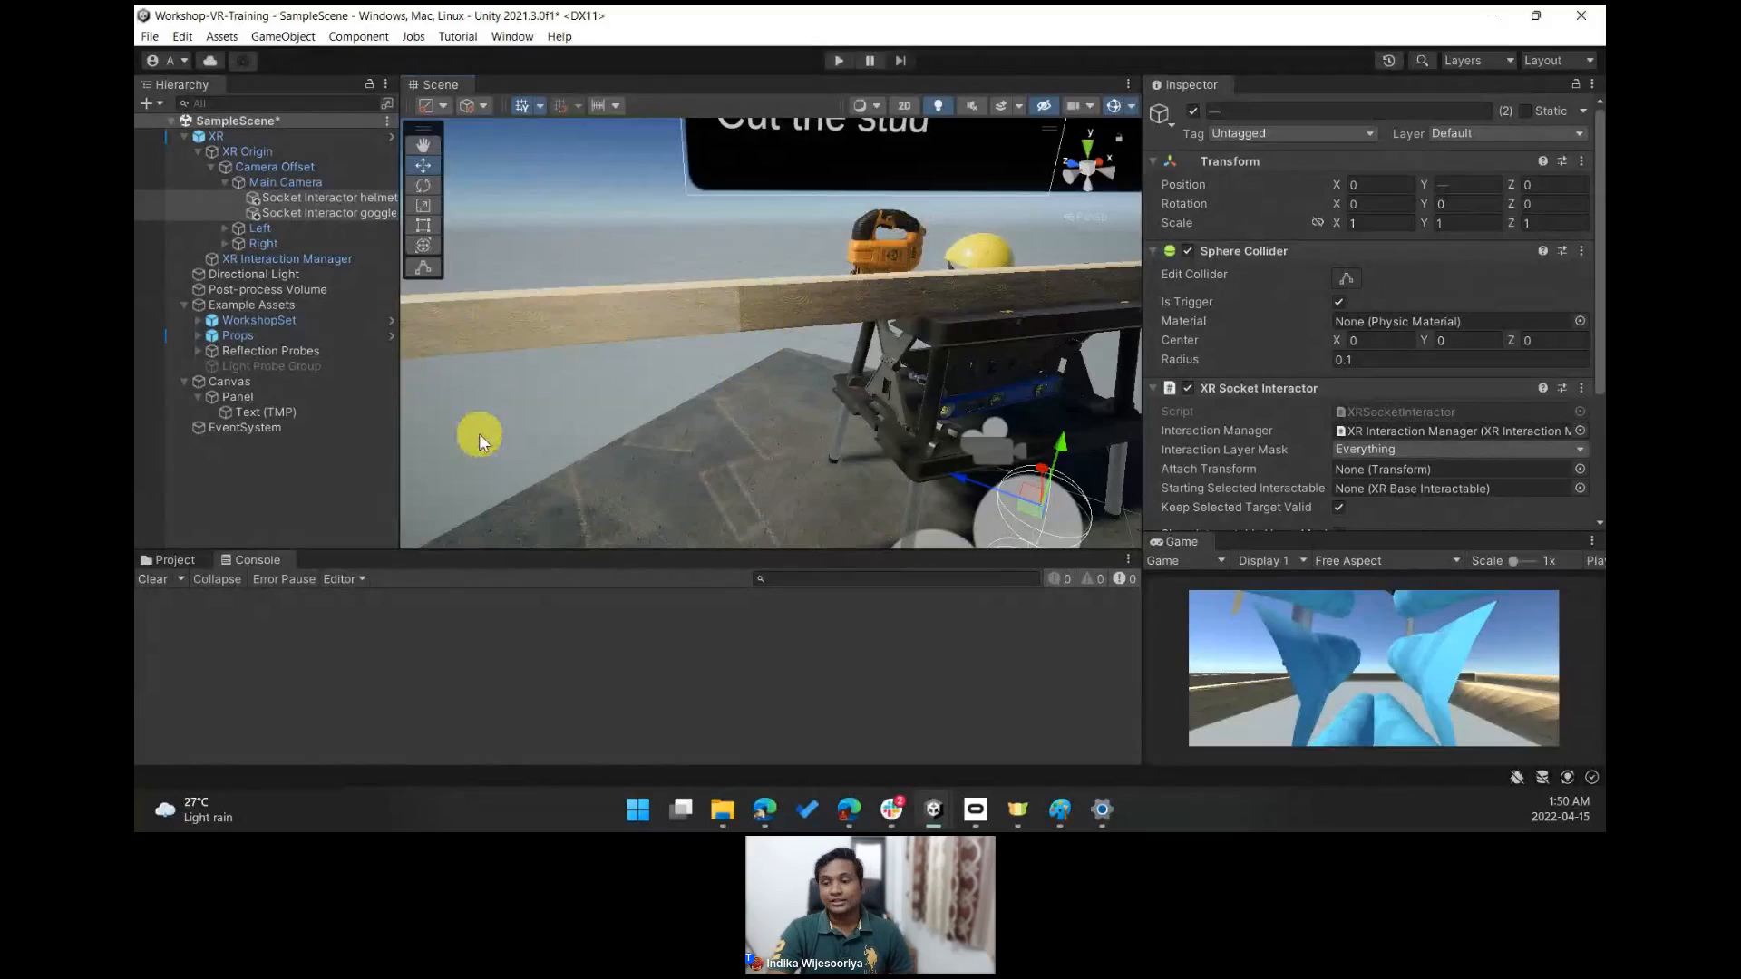
# - Add an XR Socket Interactor as a child of Stud (1) and move it up to about 1.2 on Y
pyautogui.moveTo(726, 330); pyautogui.dragTo(636, 306, button='right')
pyautogui.click(688, 298)
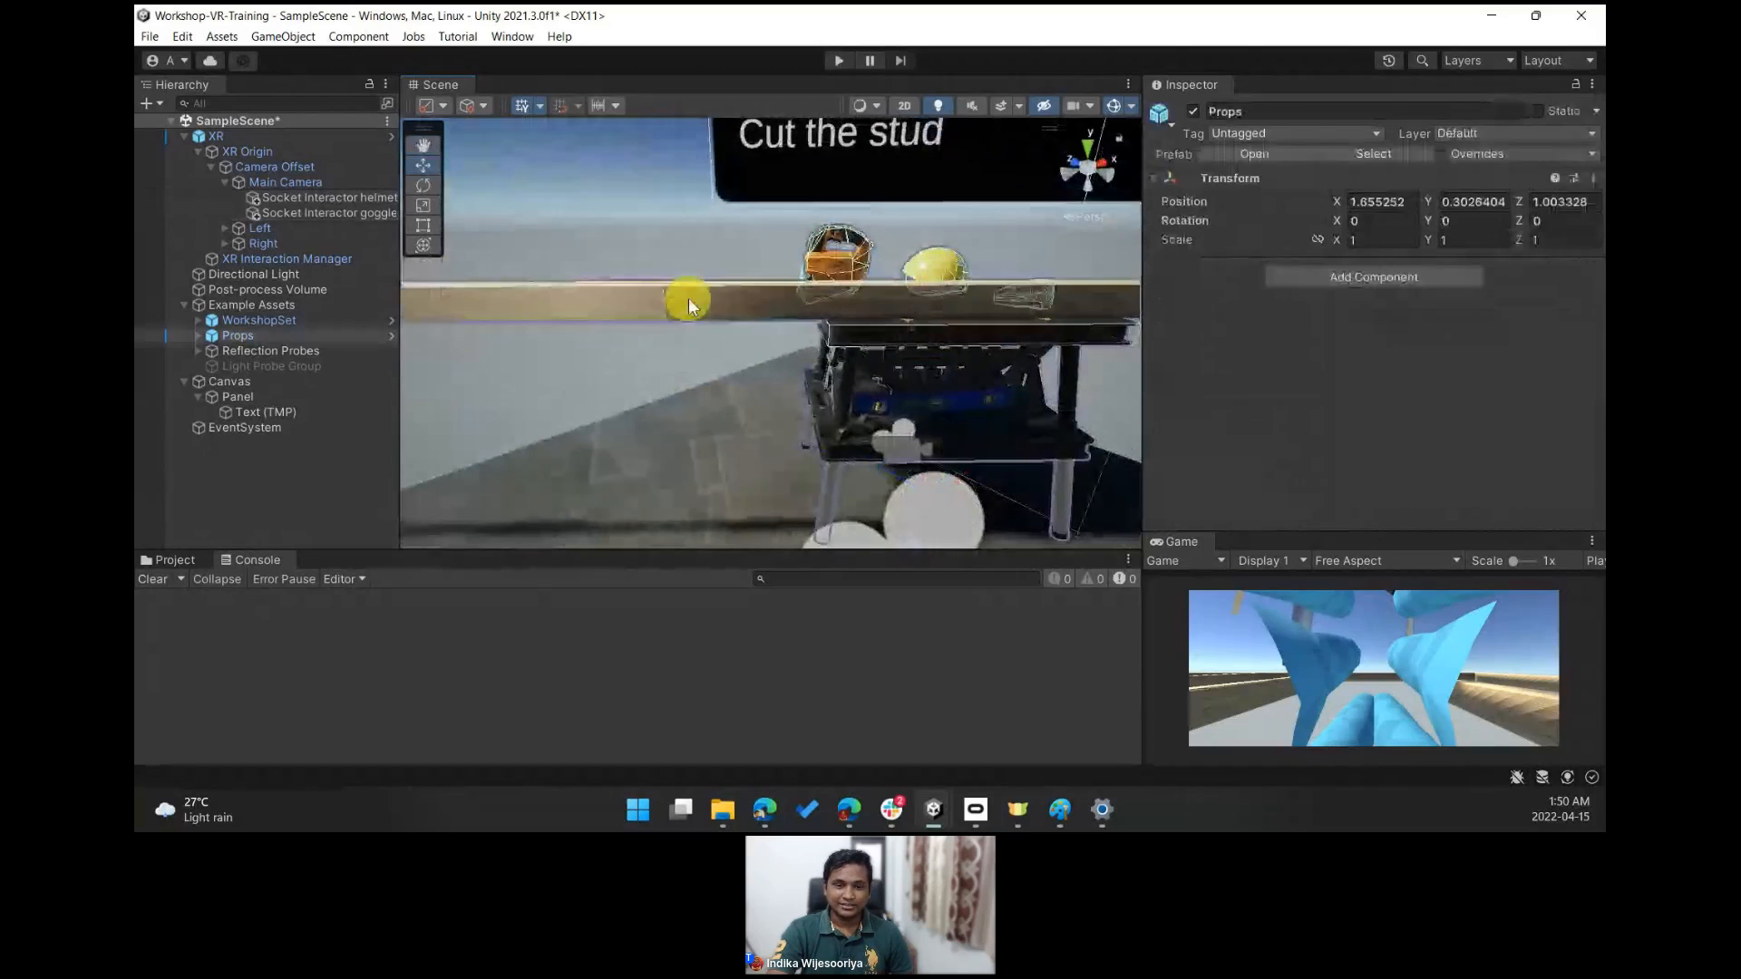
pyautogui.click(568, 299)
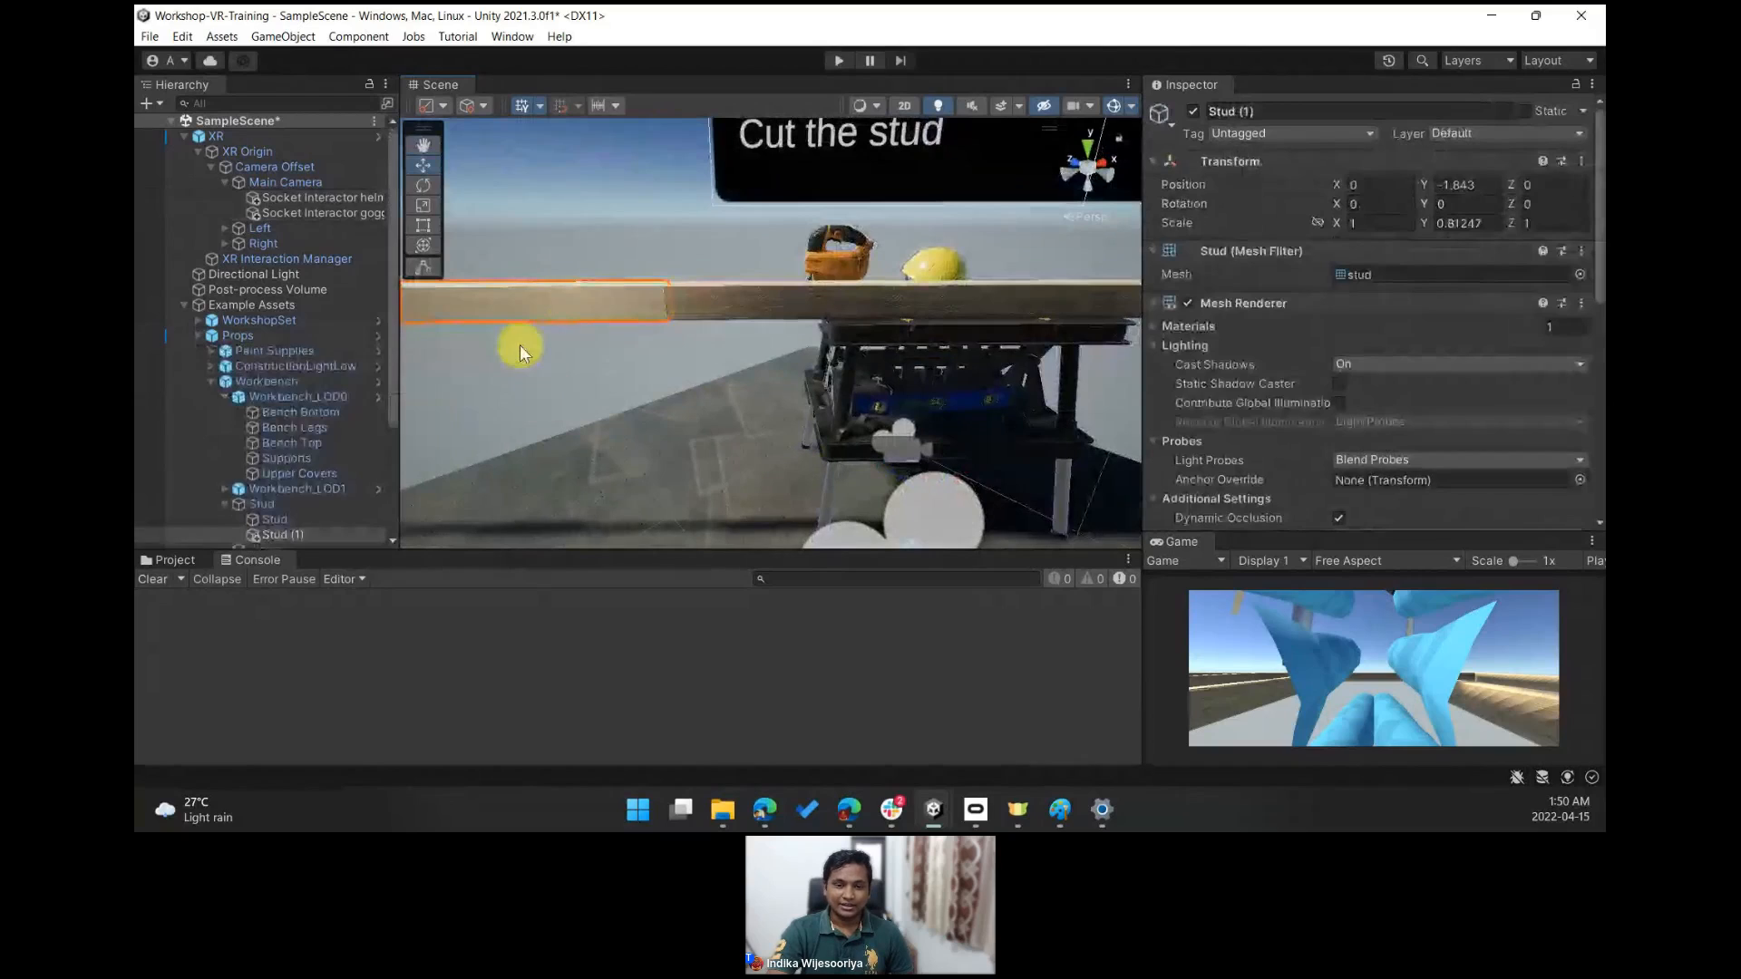
pyautogui.scroll(-3, 326, 490)
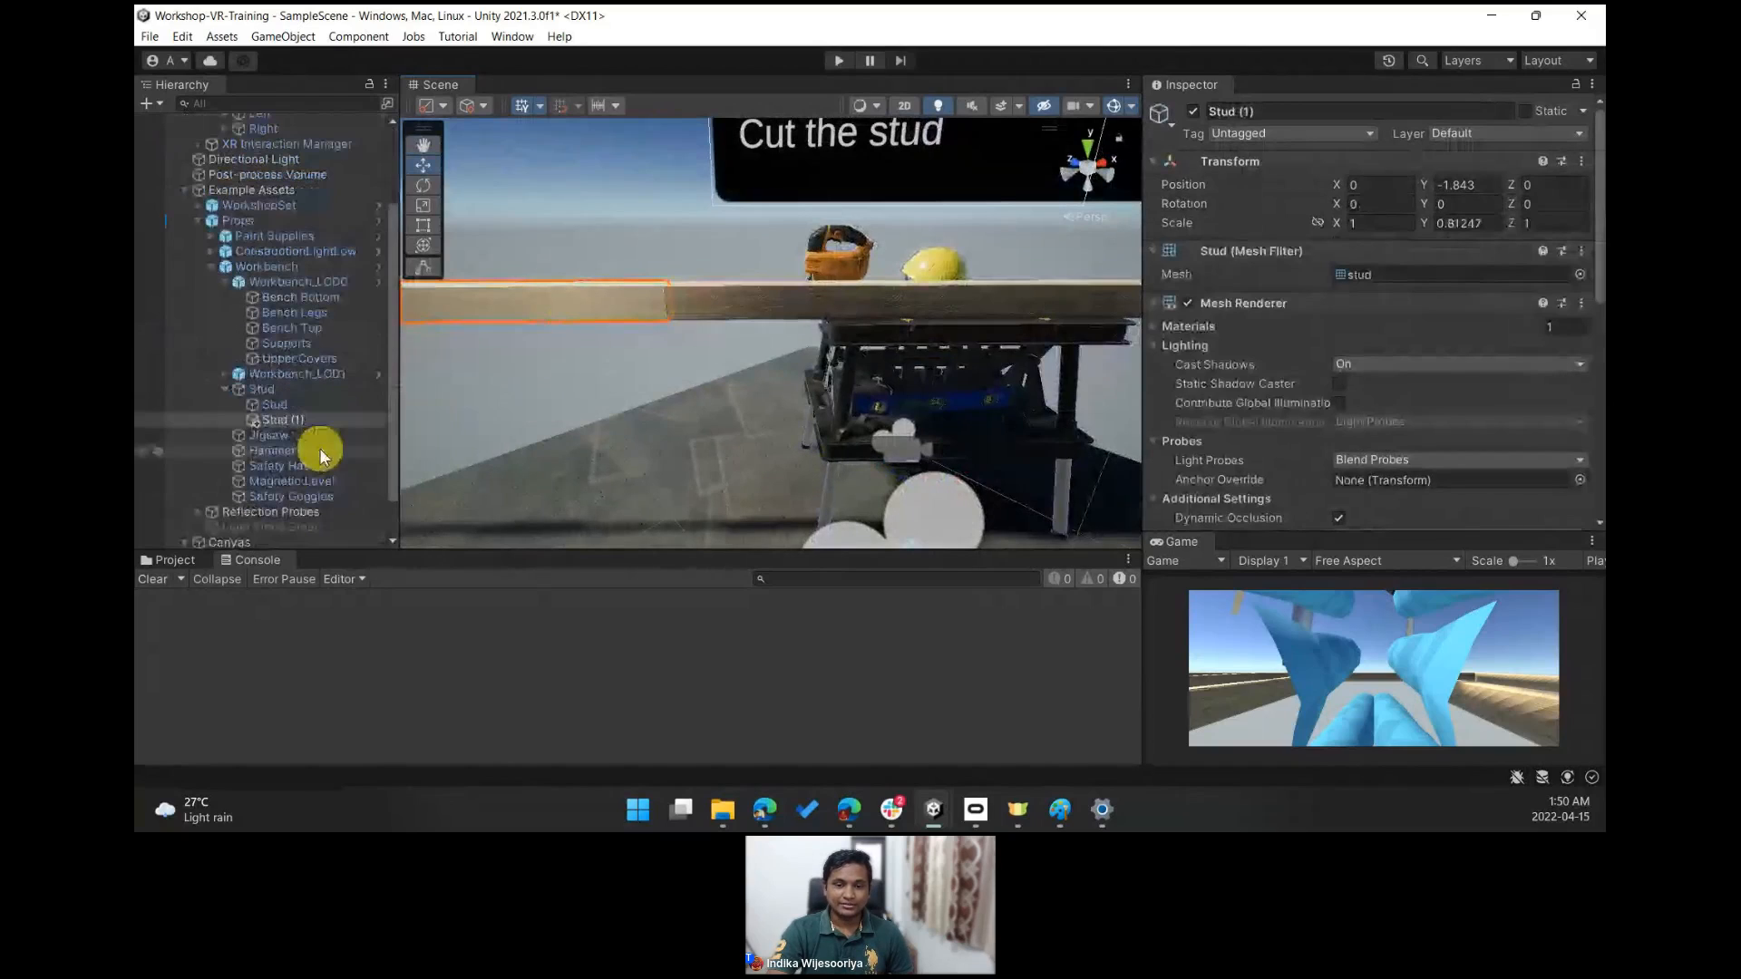
pyautogui.rightClick(325, 422)
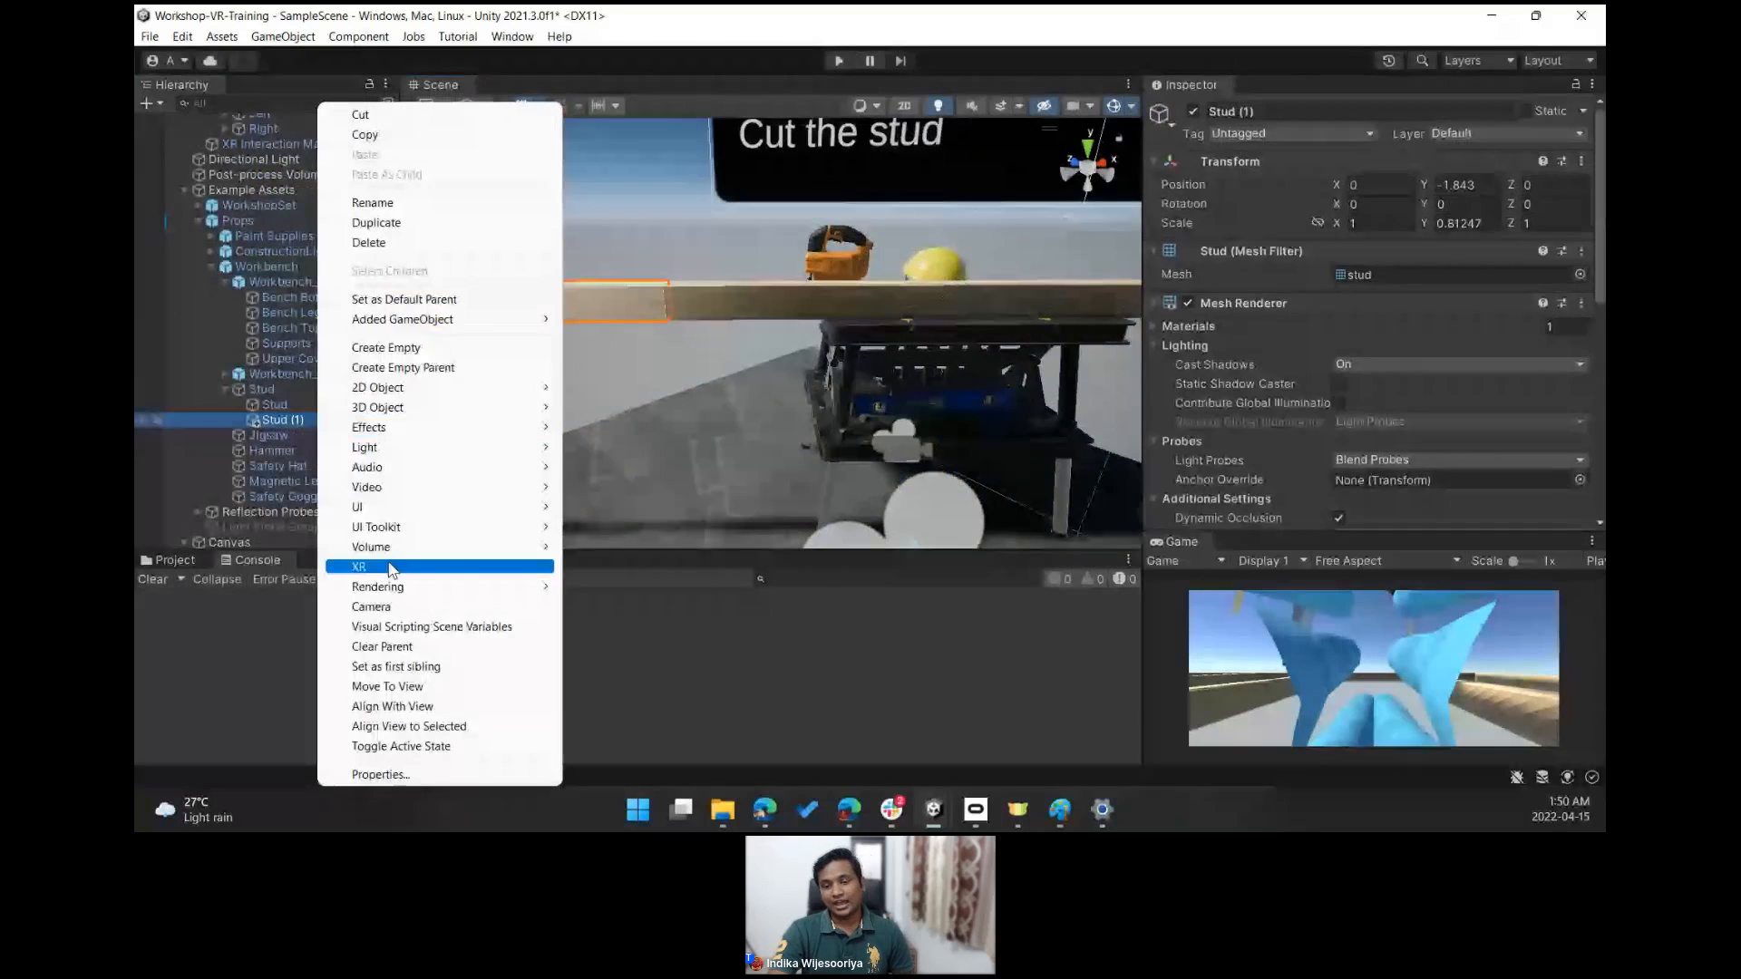
pyautogui.moveTo(390, 568)
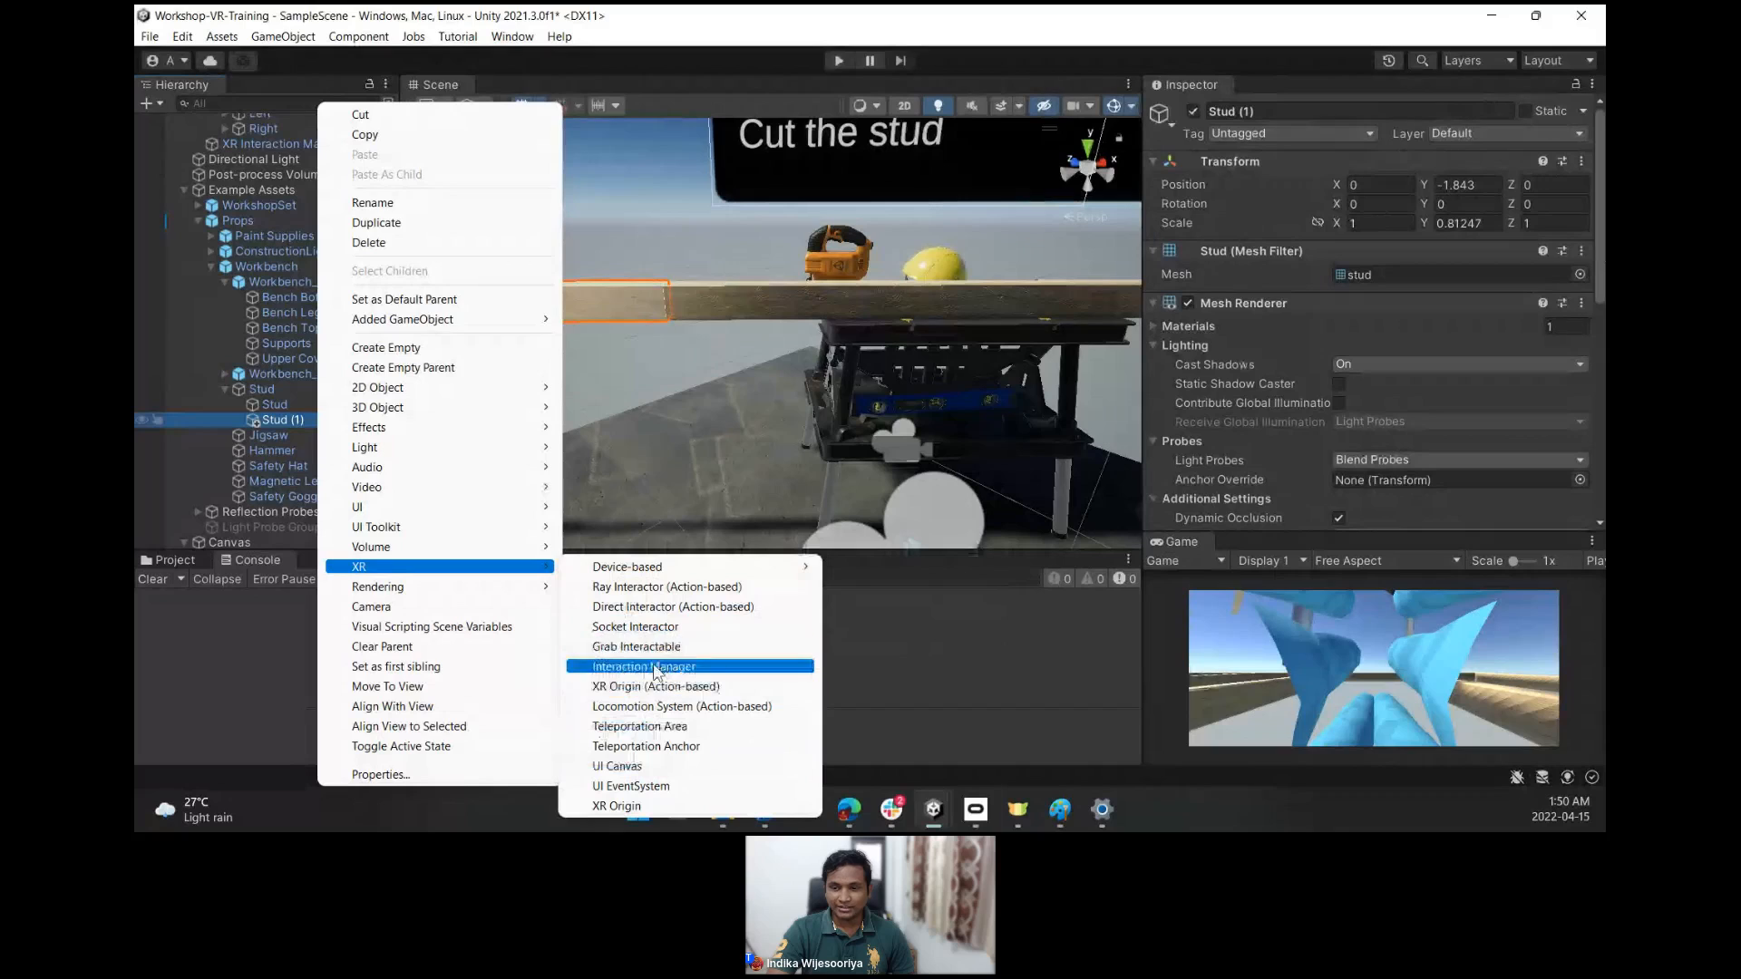
pyautogui.click(636, 627)
pyautogui.moveTo(717, 312); pyautogui.dragTo(581, 361, button='right')
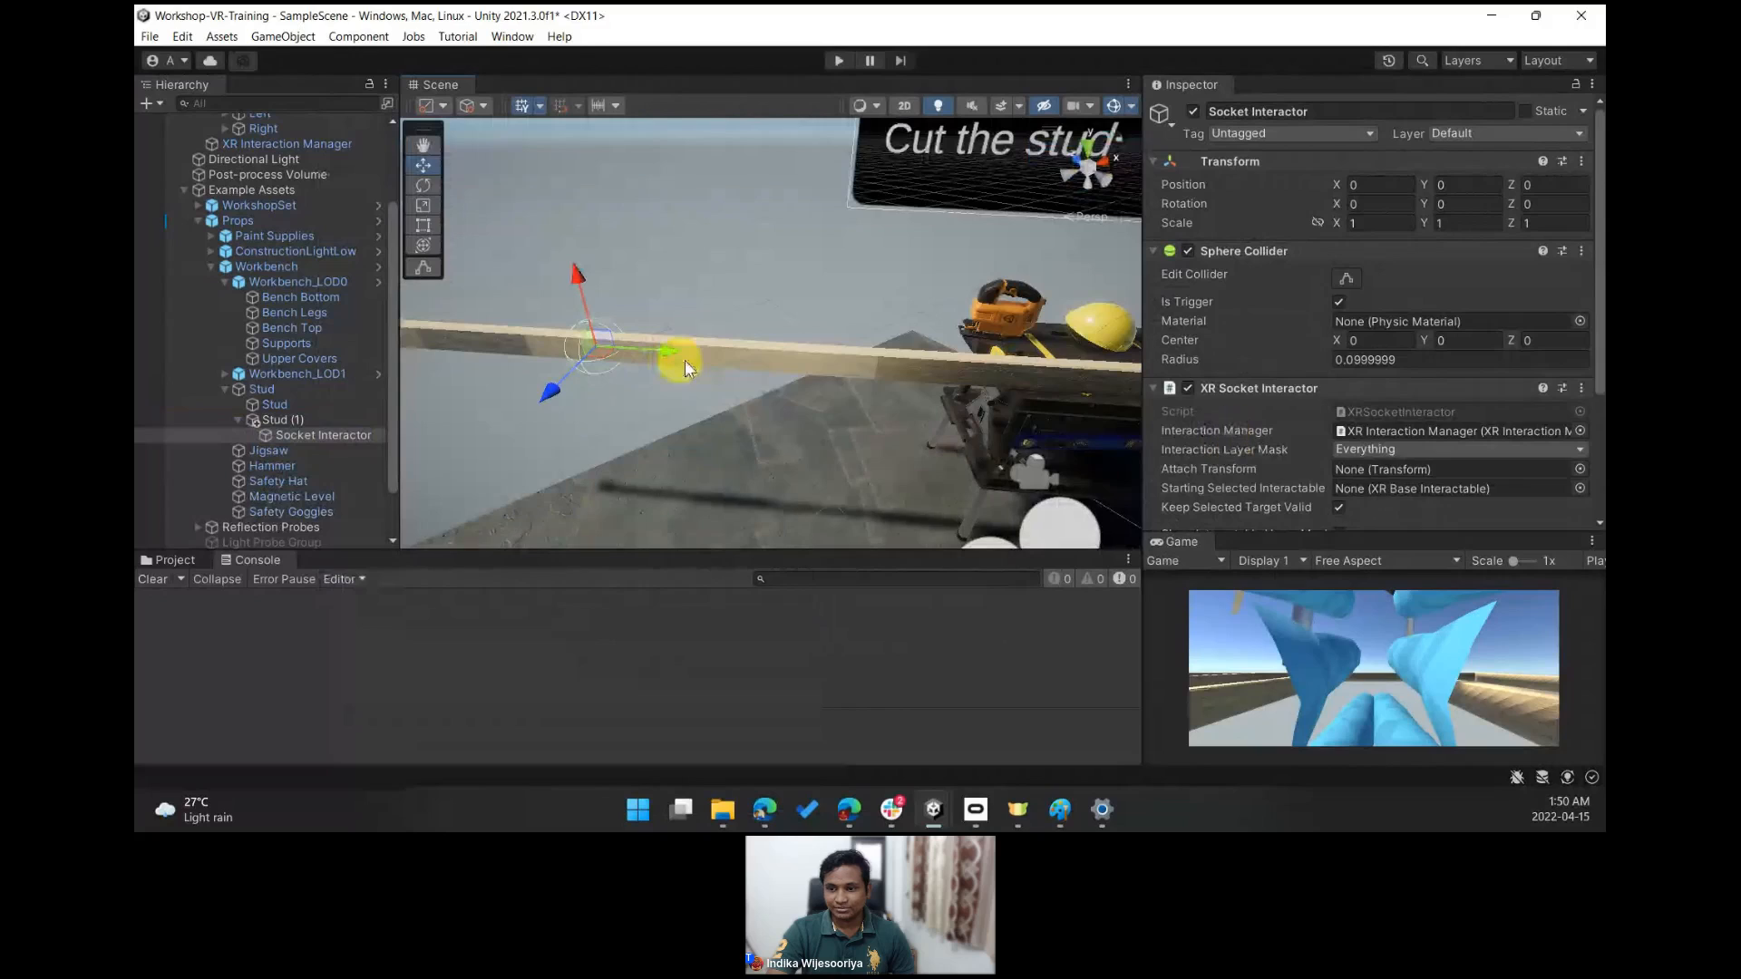
pyautogui.moveTo(664, 351); pyautogui.dragTo(704, 439)
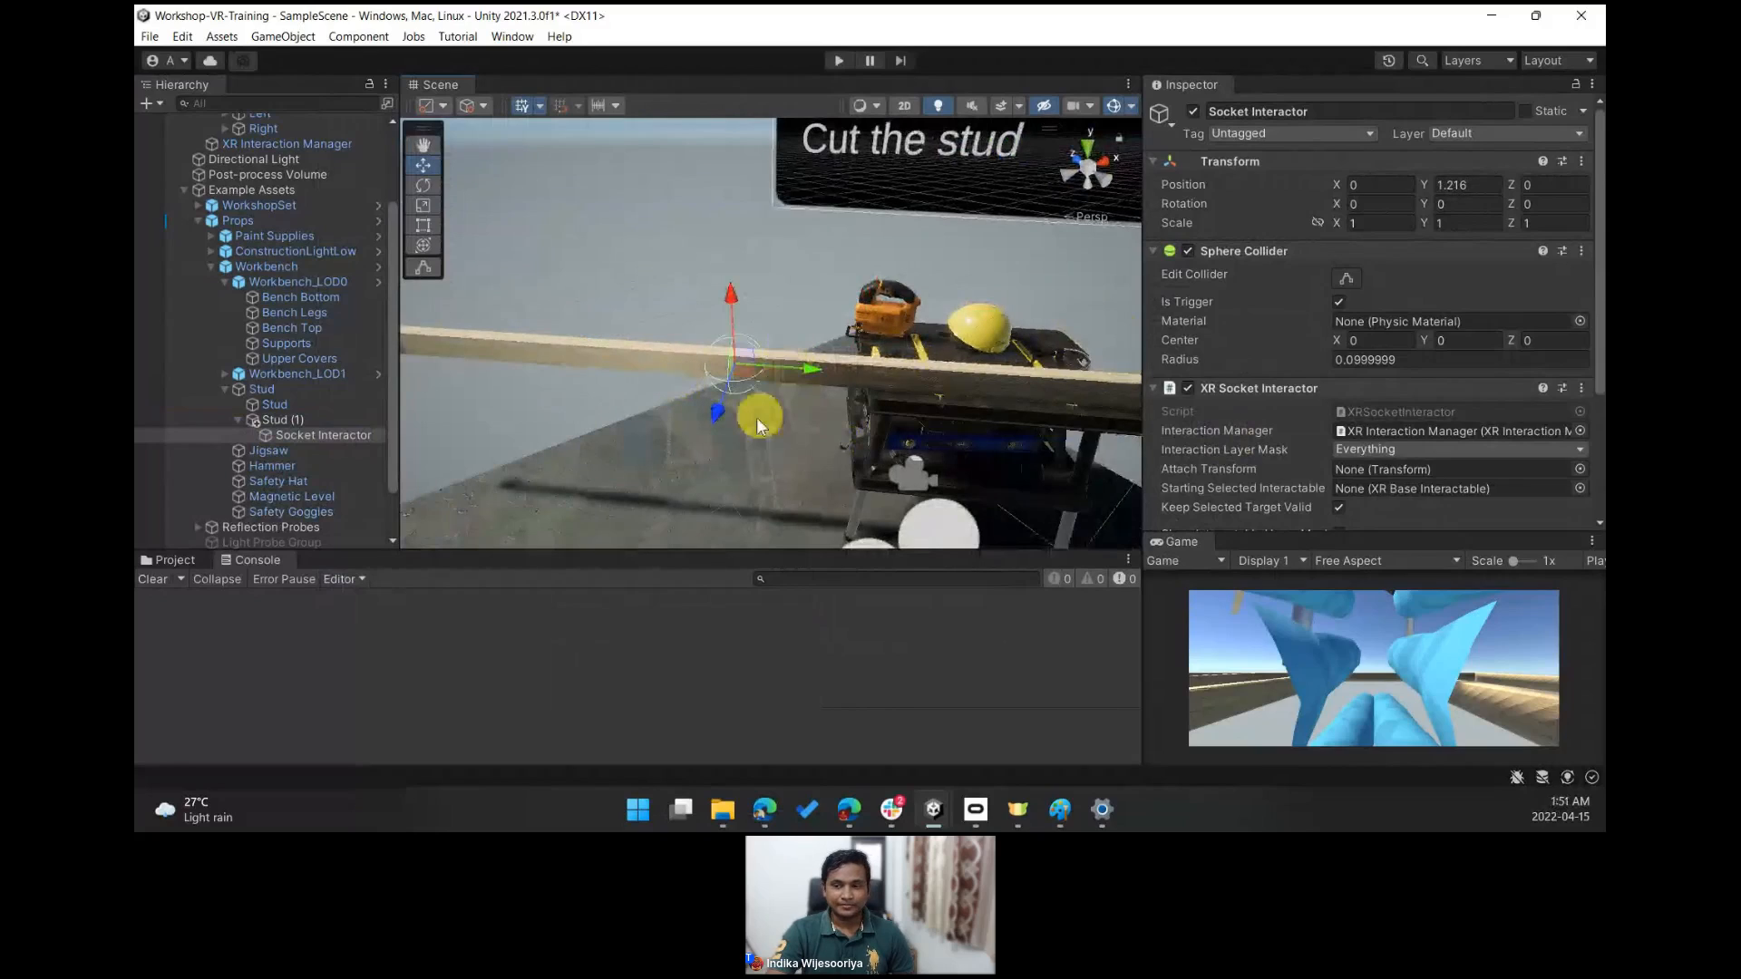
# - Add a Hover Entered event on the stud socket that sets Stud (1)'s Rigidbody.isKinematic, left unchecked
pyautogui.scroll(-2, 1598, 290)
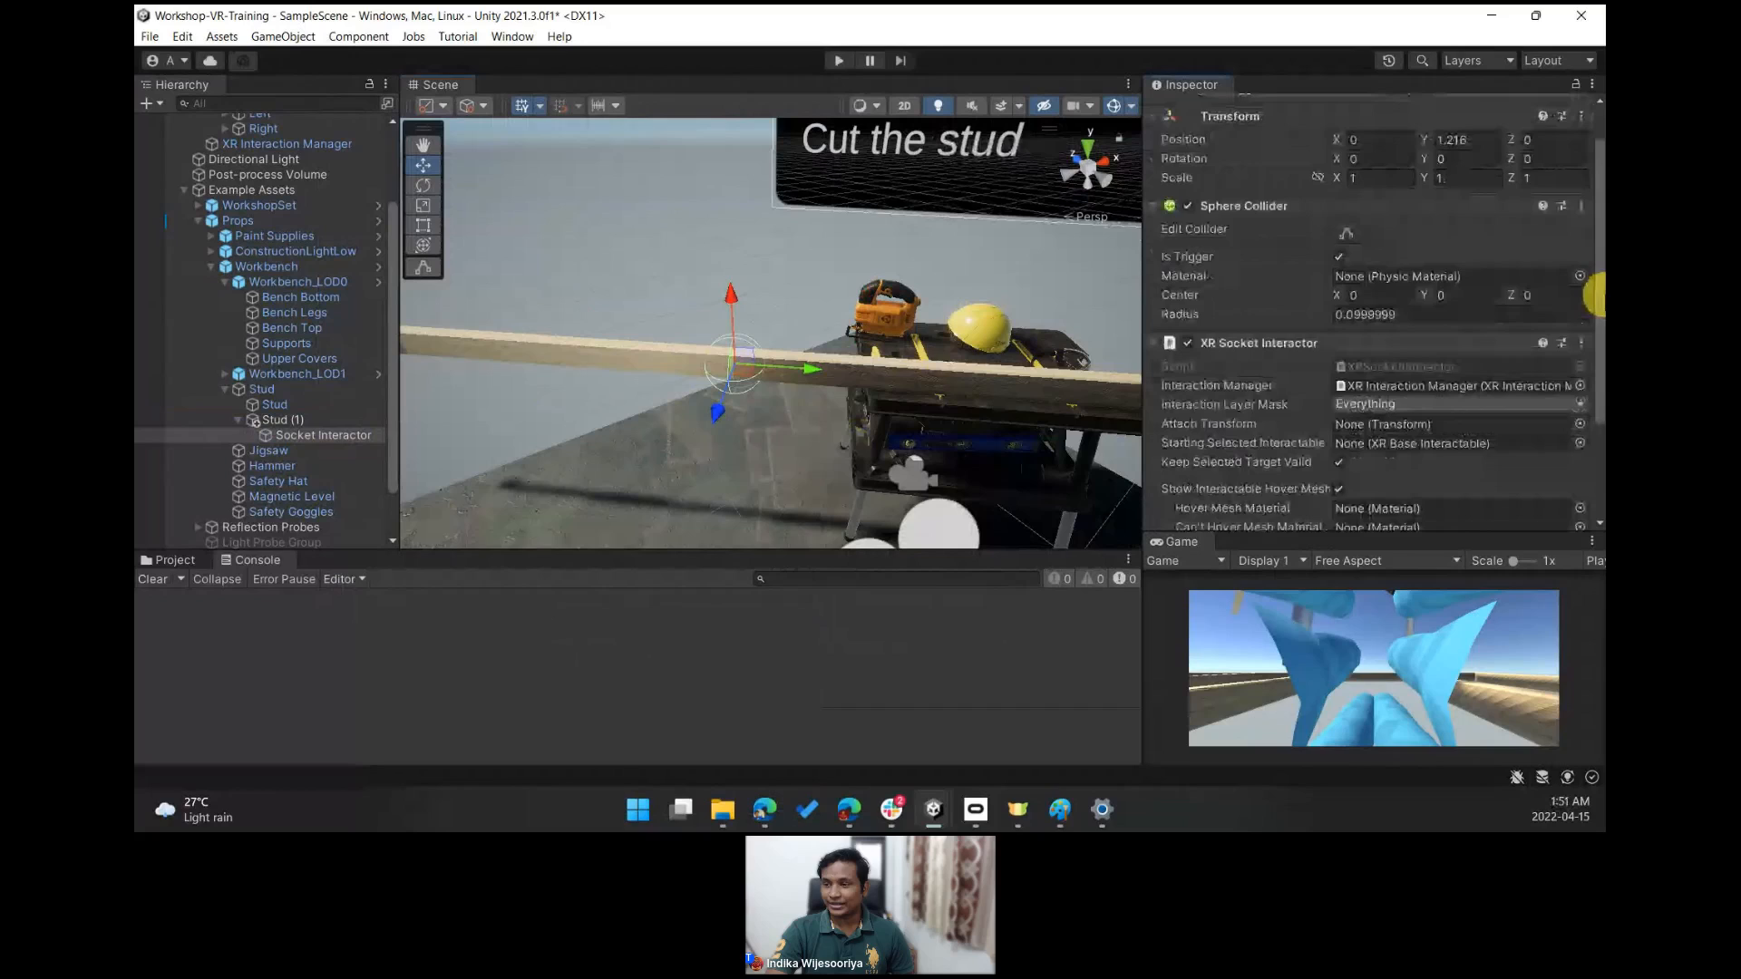
pyautogui.scroll(-5, 1596, 295)
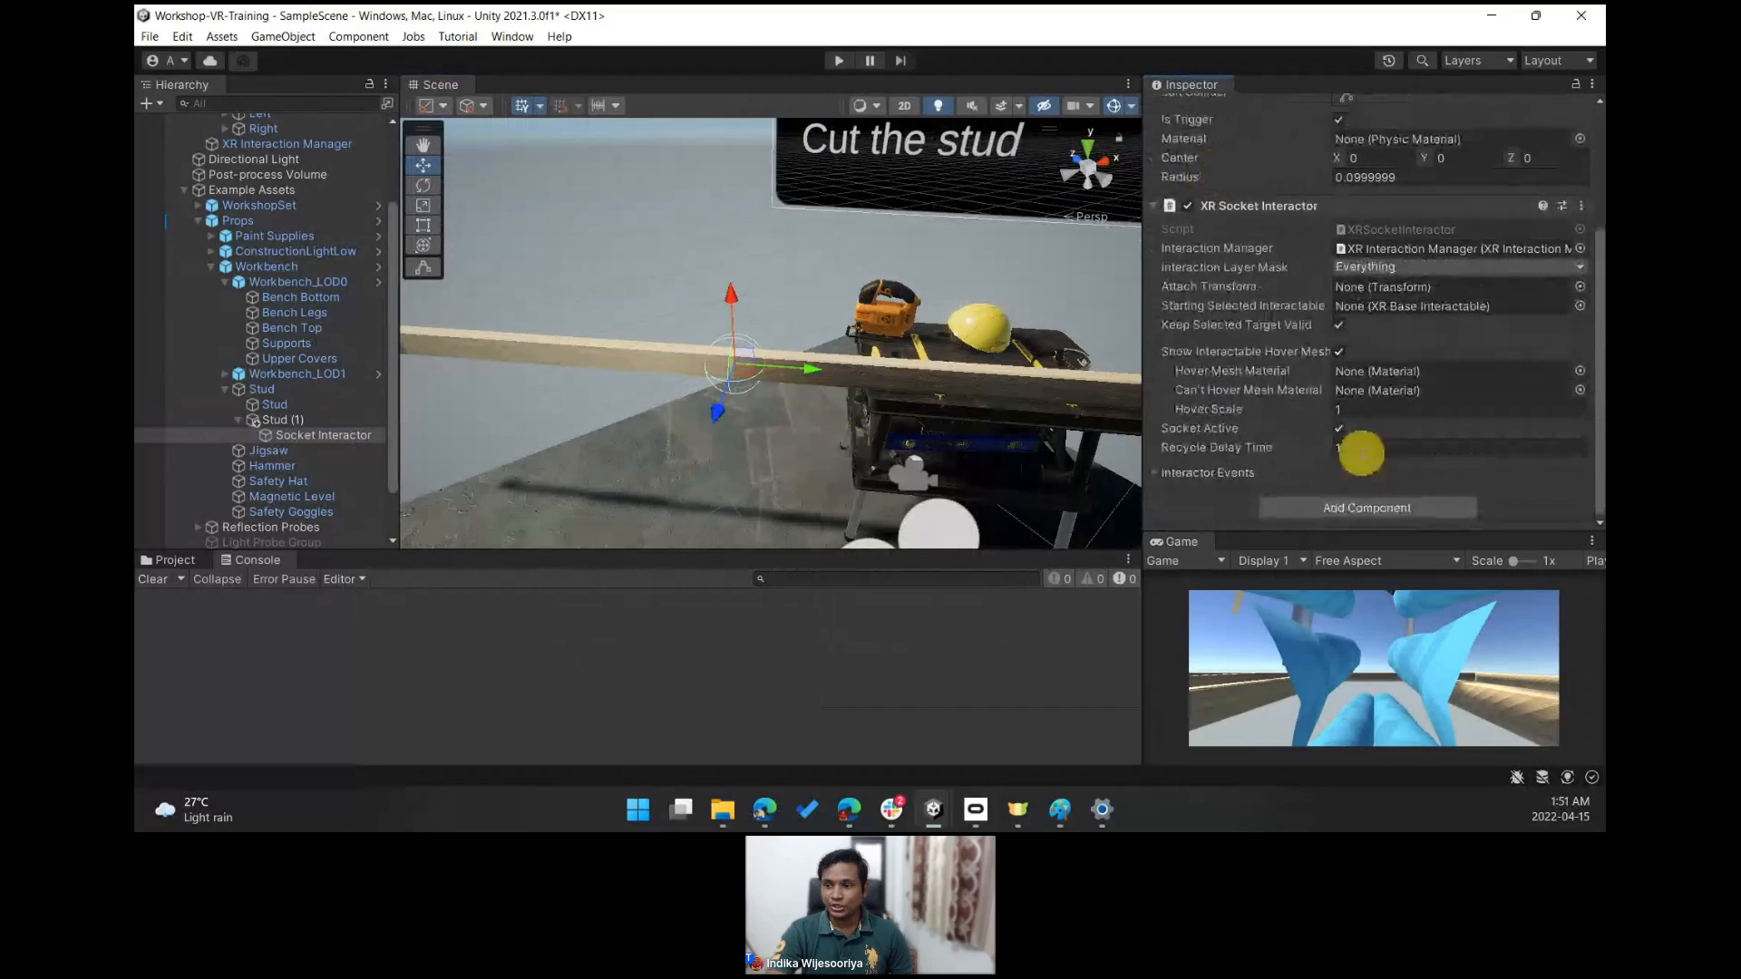
pyautogui.click(1156, 475)
pyautogui.moveTo(1598, 343); pyautogui.dragTo(1601, 469)
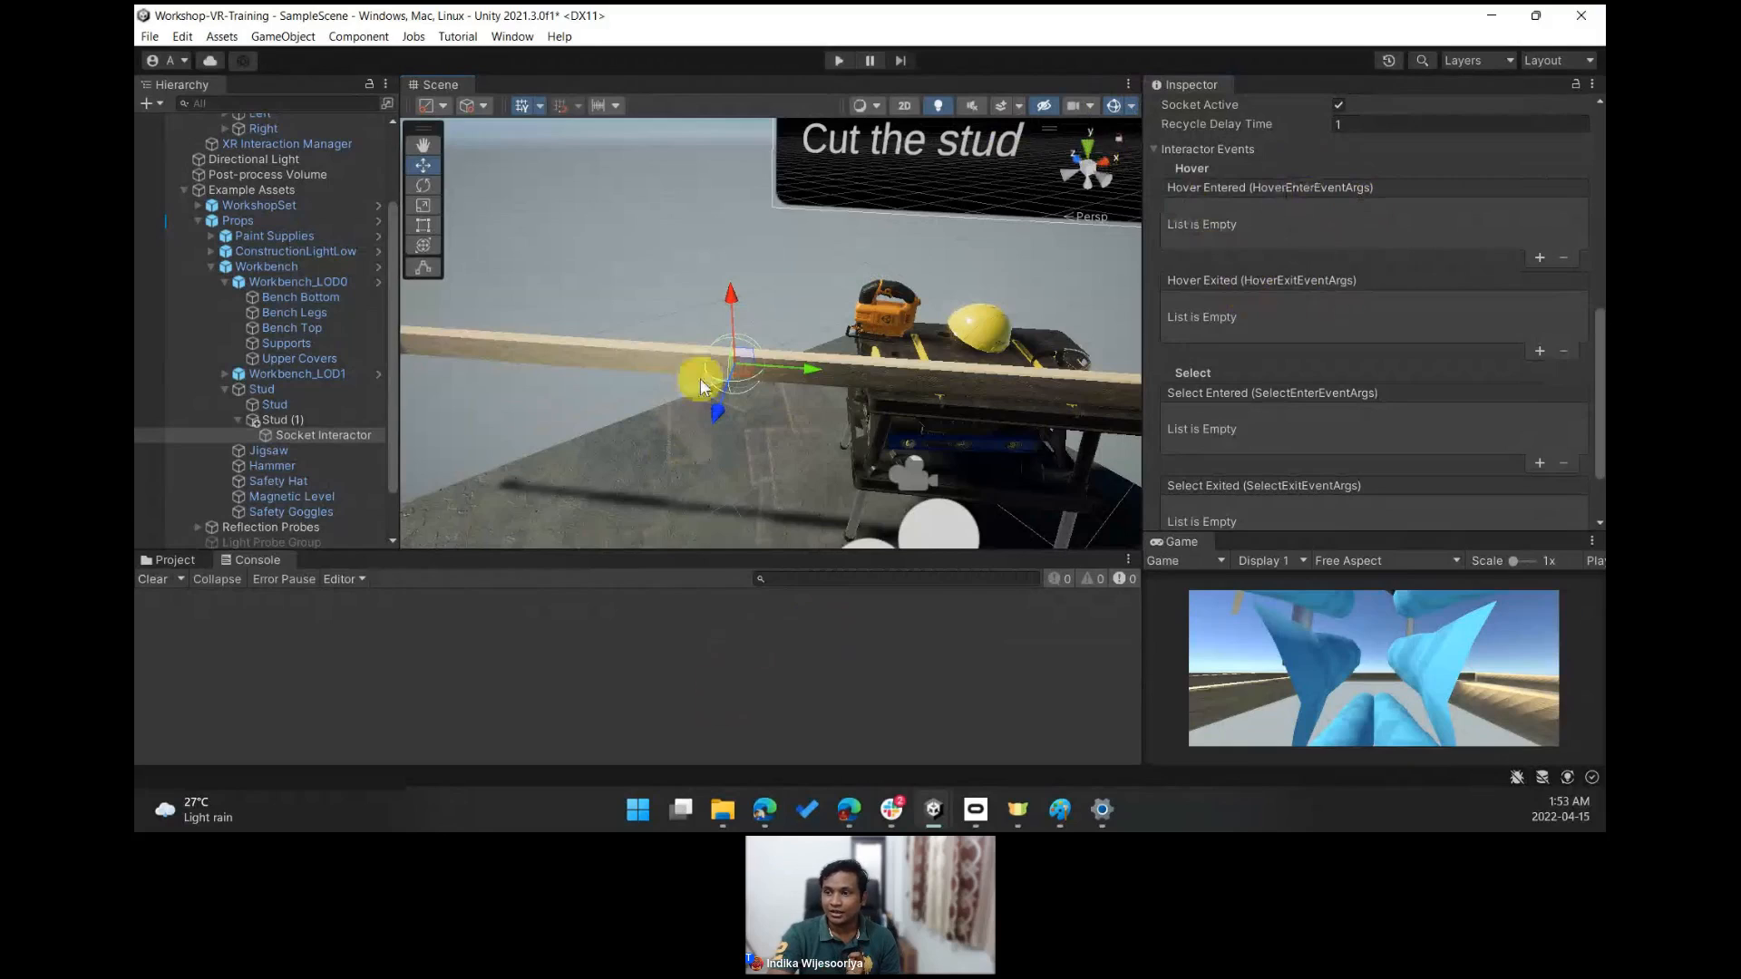
pyautogui.click(1539, 258)
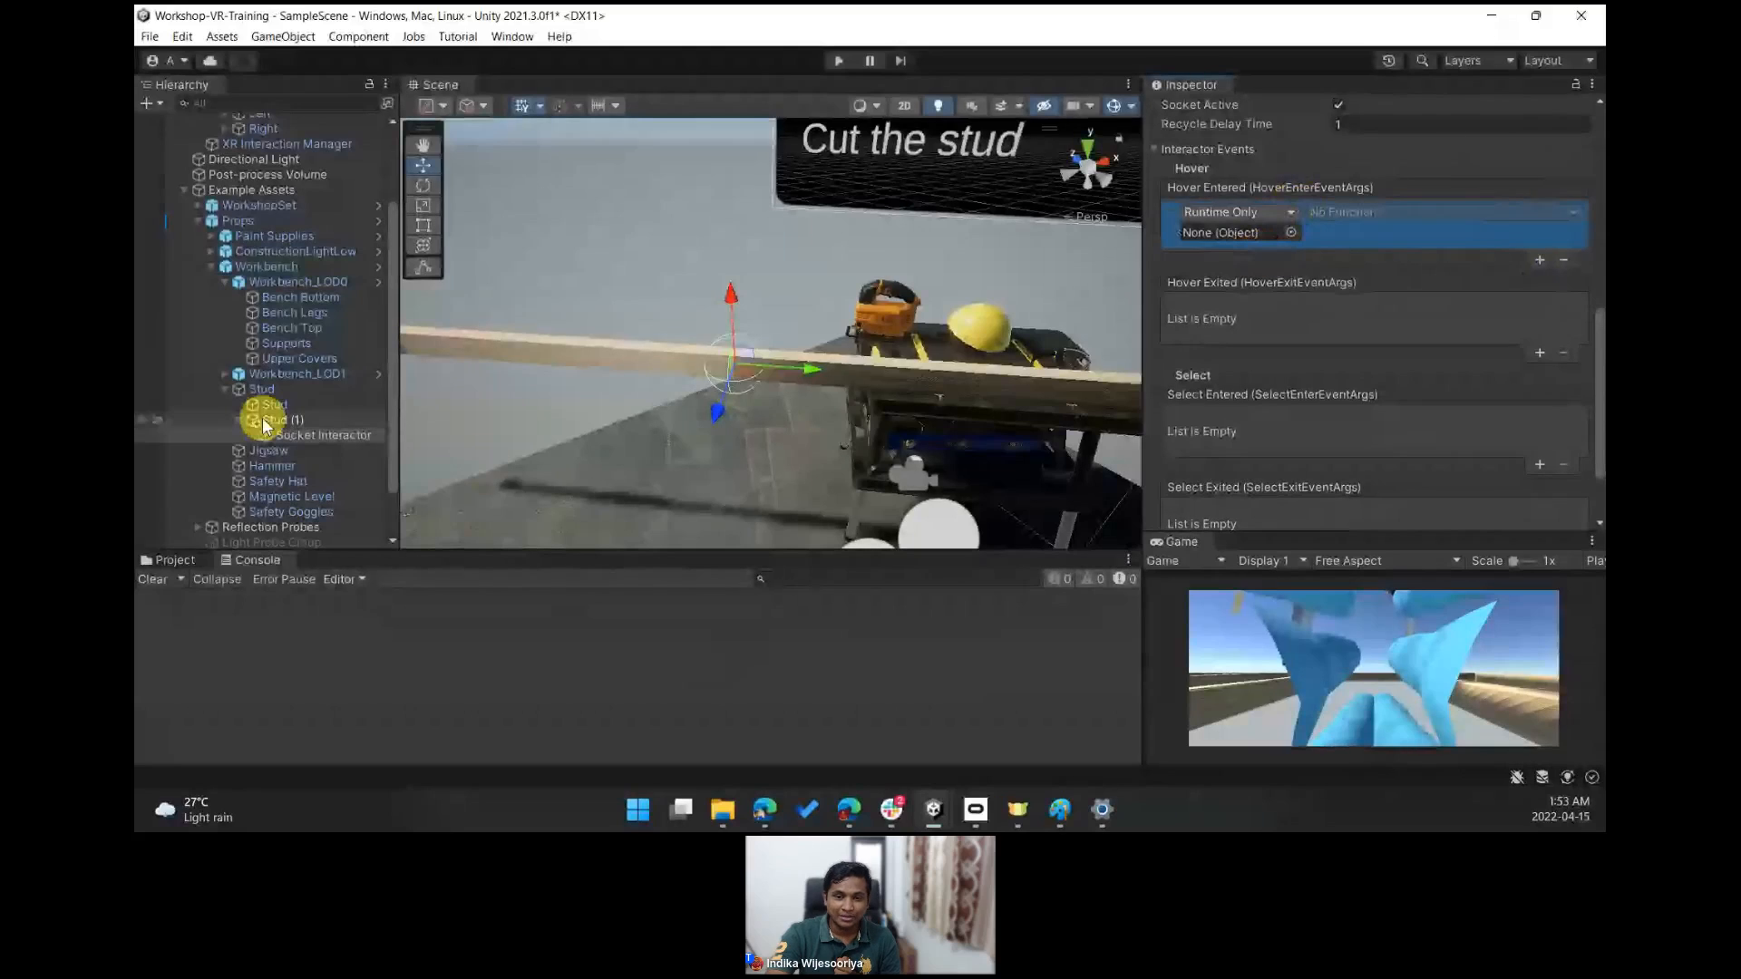
pyautogui.moveTo(272, 422); pyautogui.dragTo(1230, 237)
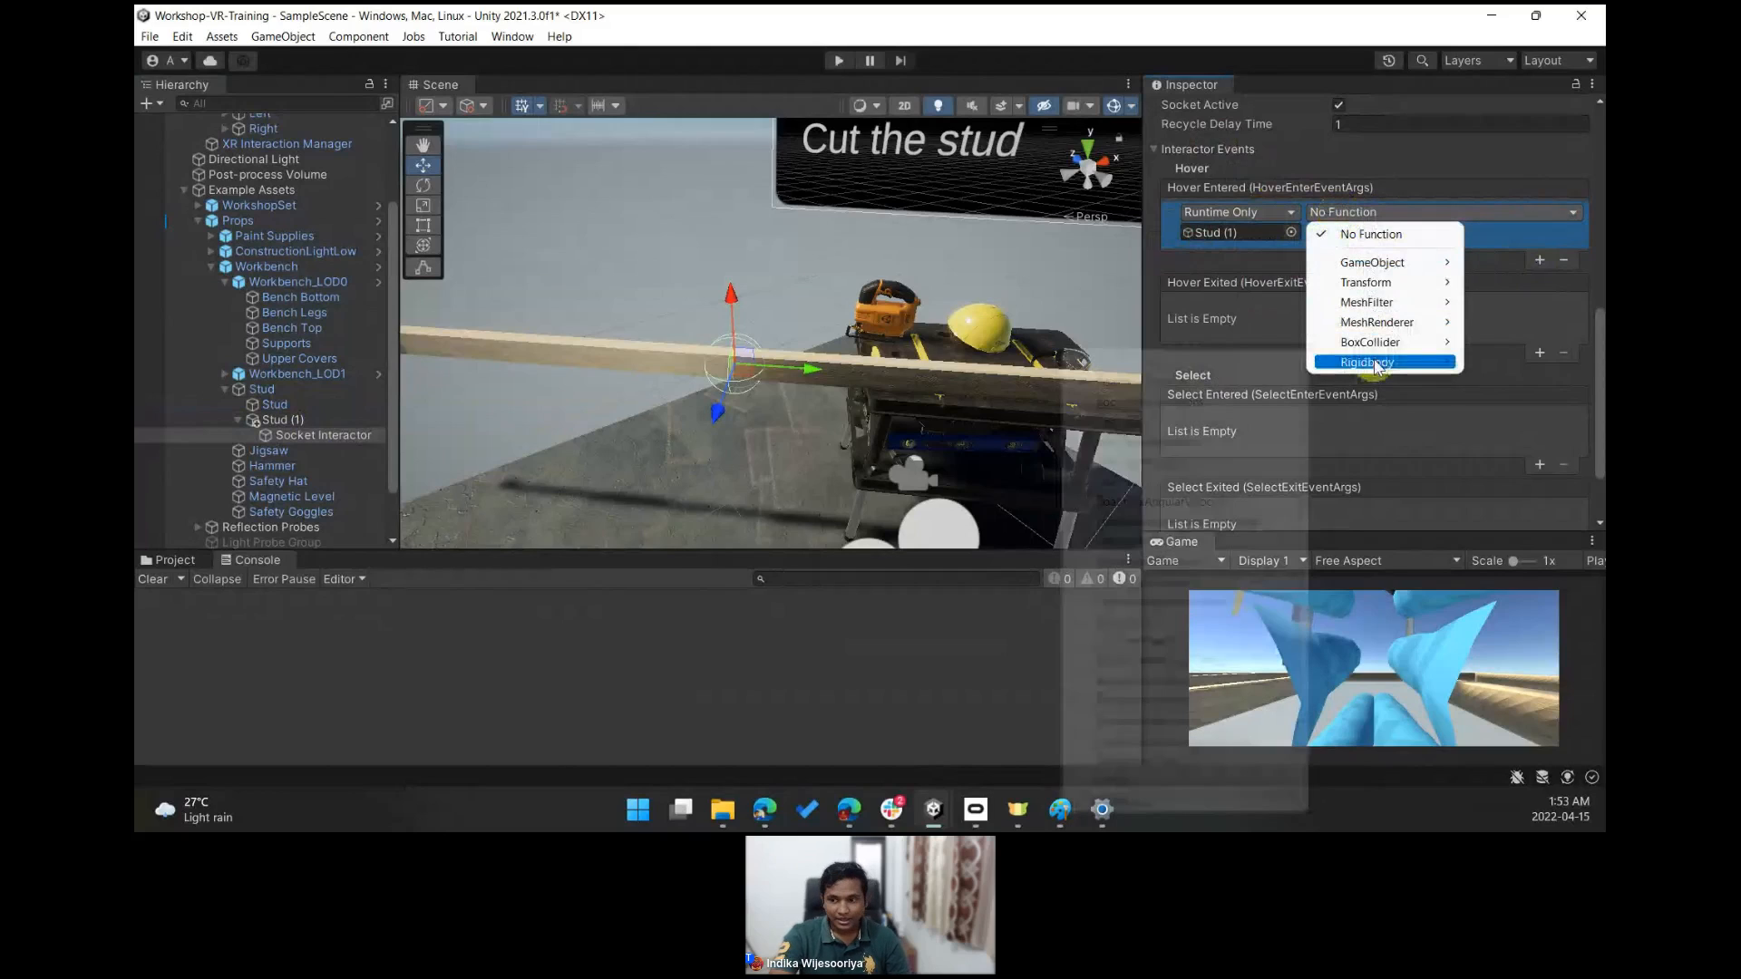
pyautogui.moveTo(1375, 363)
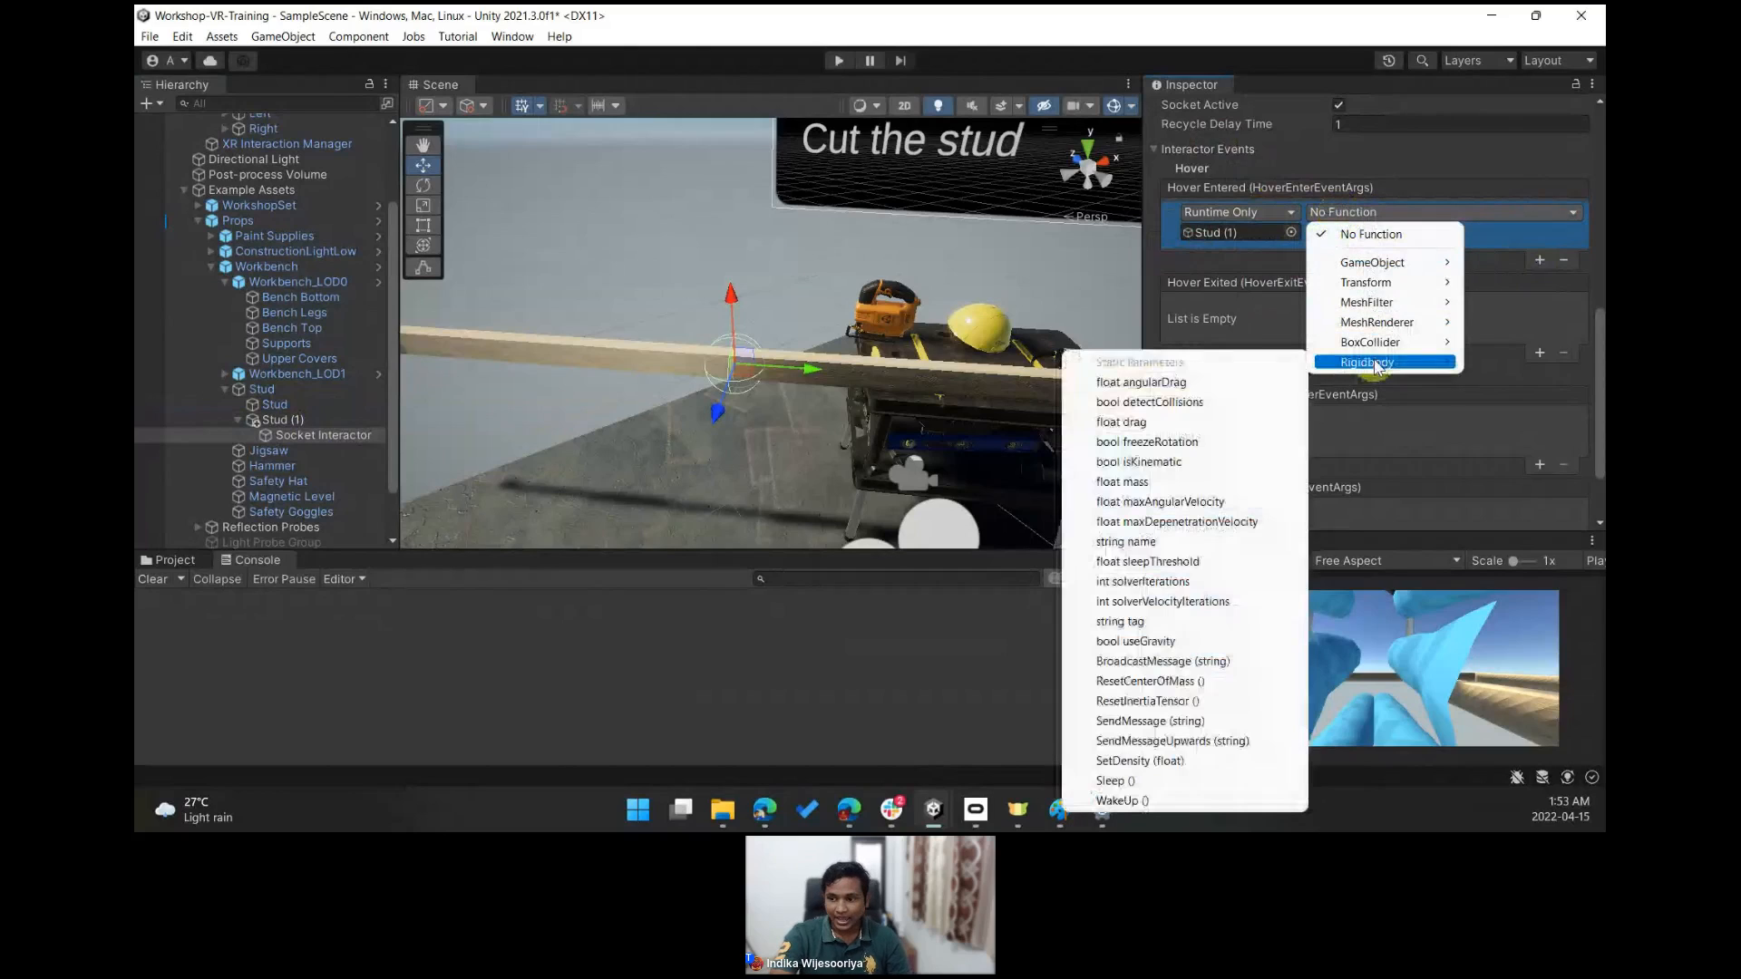
pyautogui.click(1155, 464)
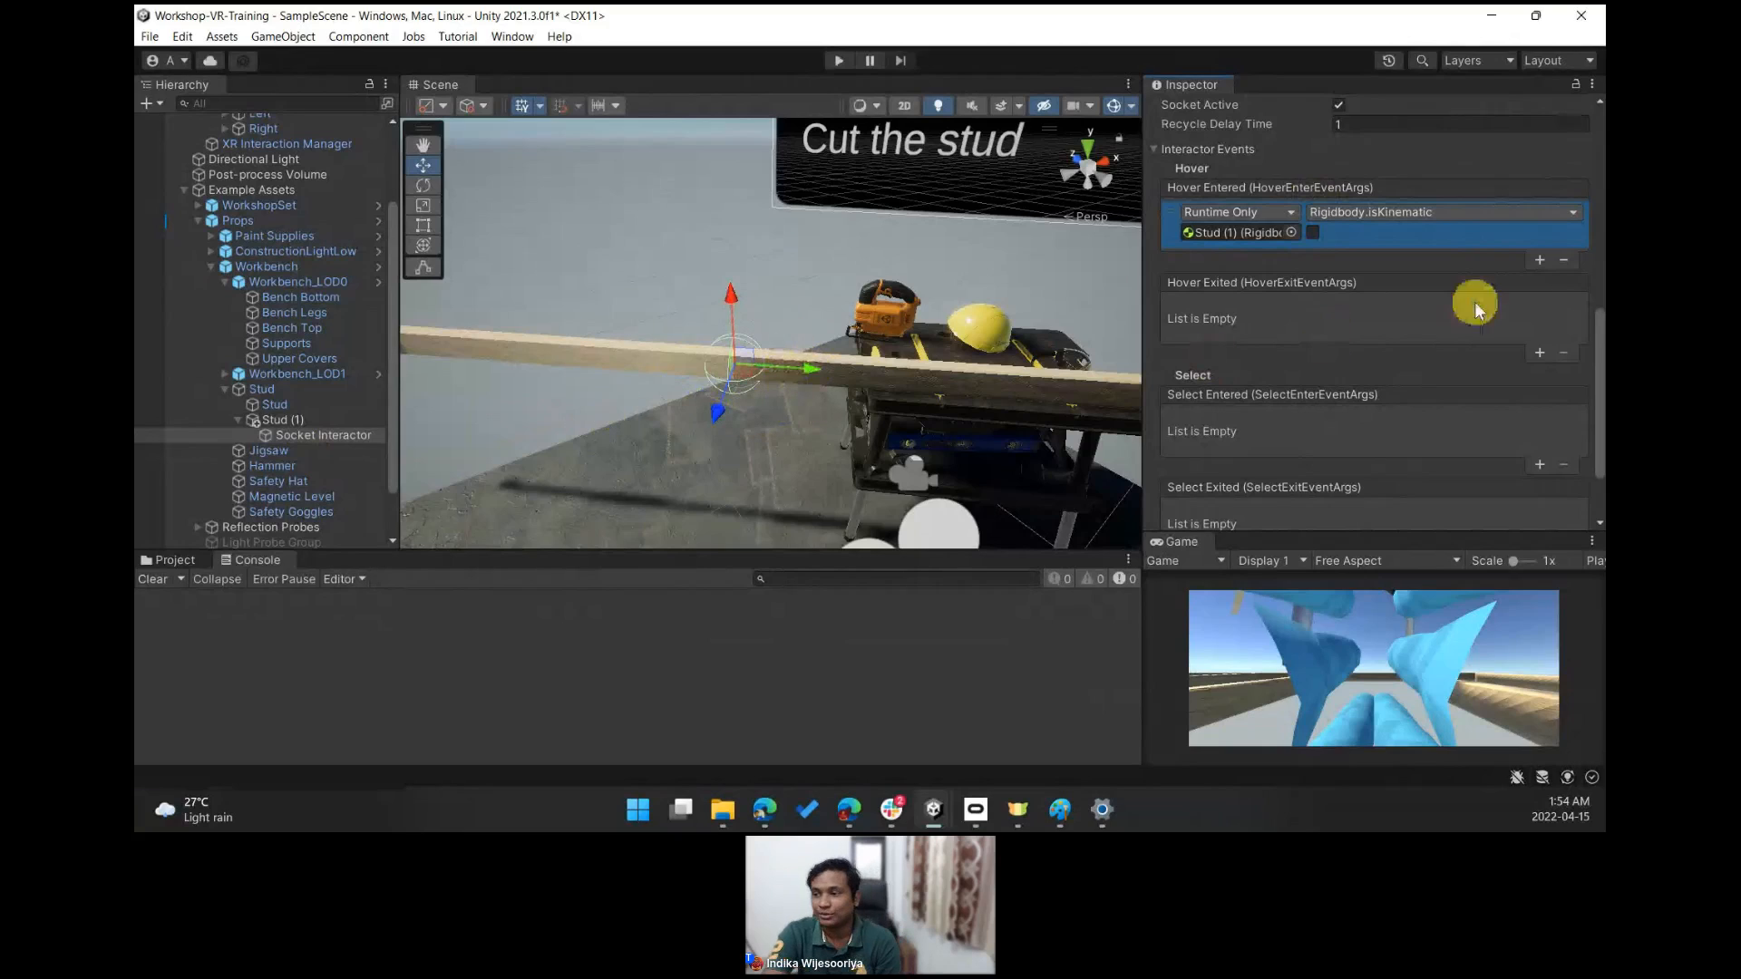
# - Add a second Hover Entered entry calling GameObject.SetActive on the Socket Interactor, left unchecked
pyautogui.click(1540, 261)
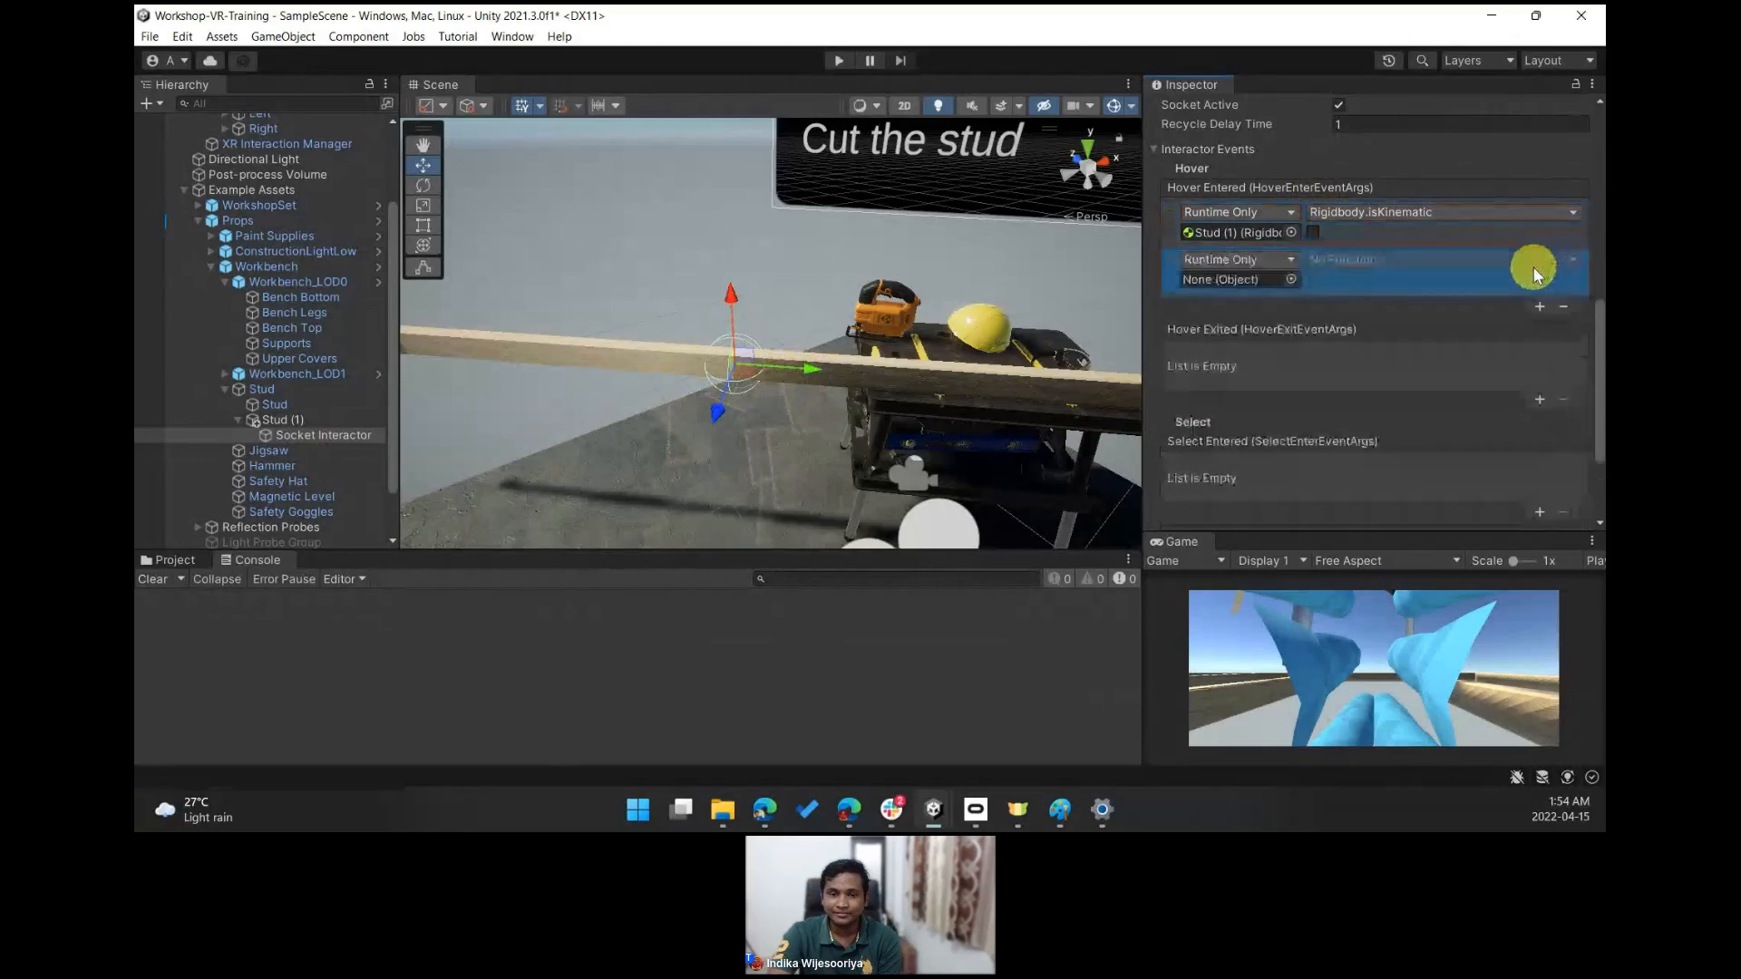
pyautogui.moveTo(334, 437)
pyautogui.mouseDown()
pyautogui.moveTo(1154, 357)
pyautogui.moveTo(1222, 283)
pyautogui.mouseUp()
pyautogui.click(1340, 261)
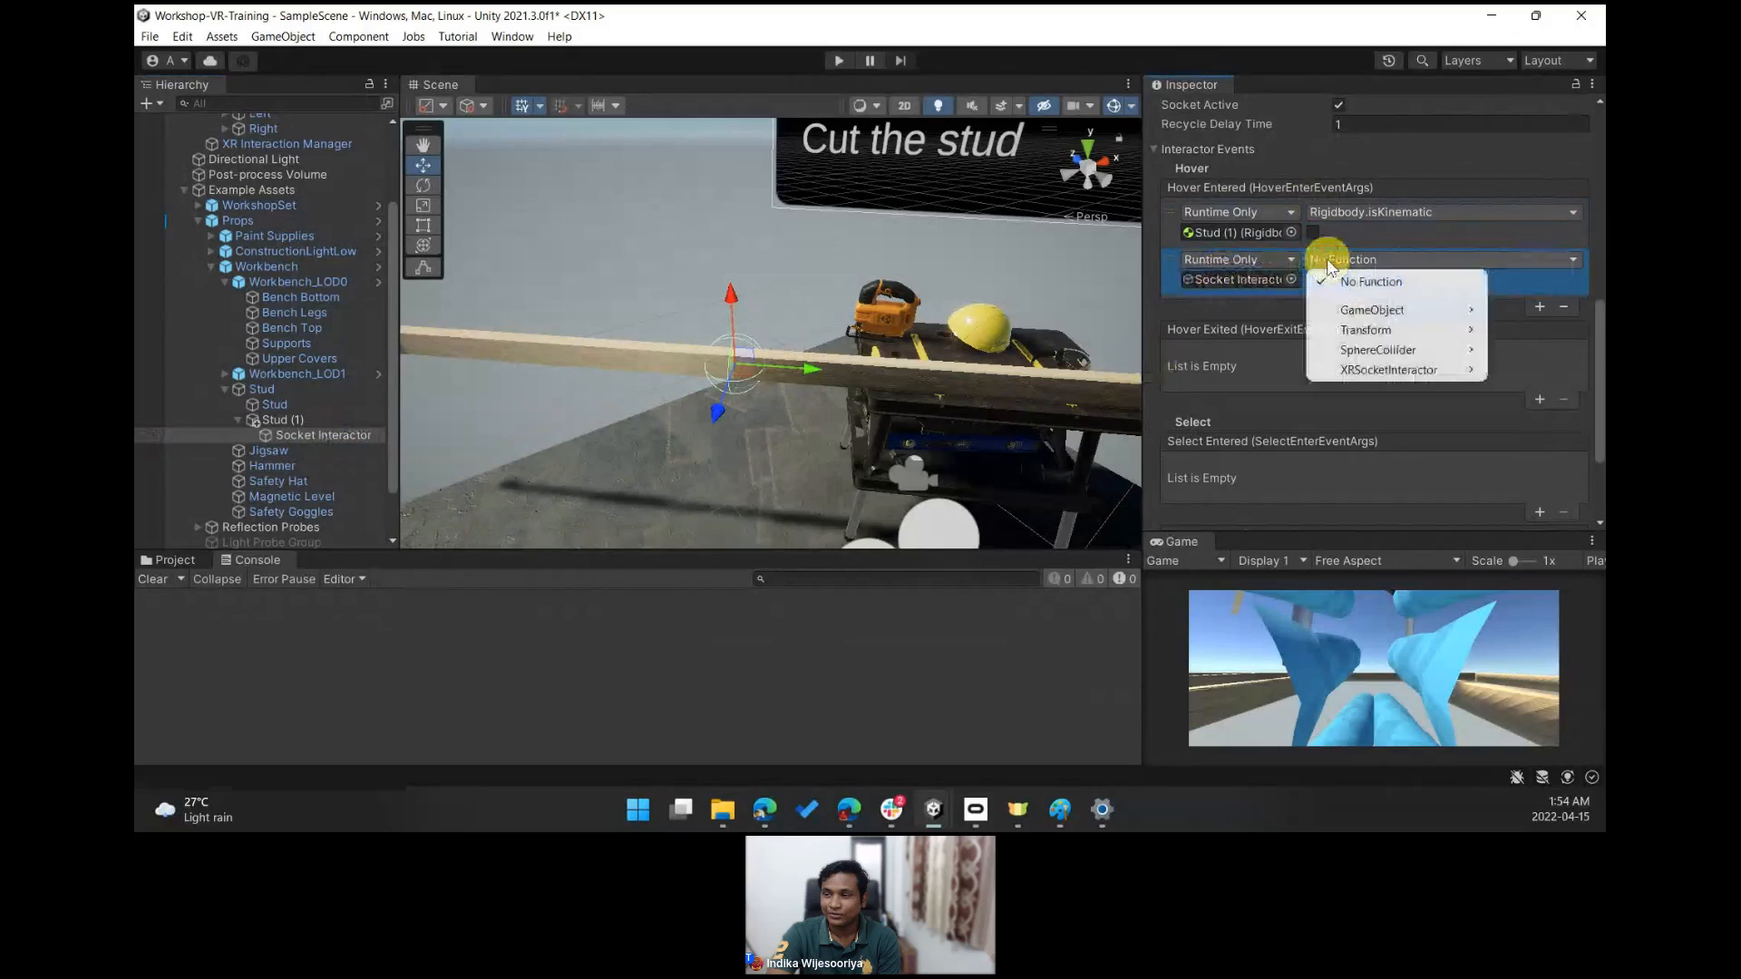
pyautogui.moveTo(1369, 310)
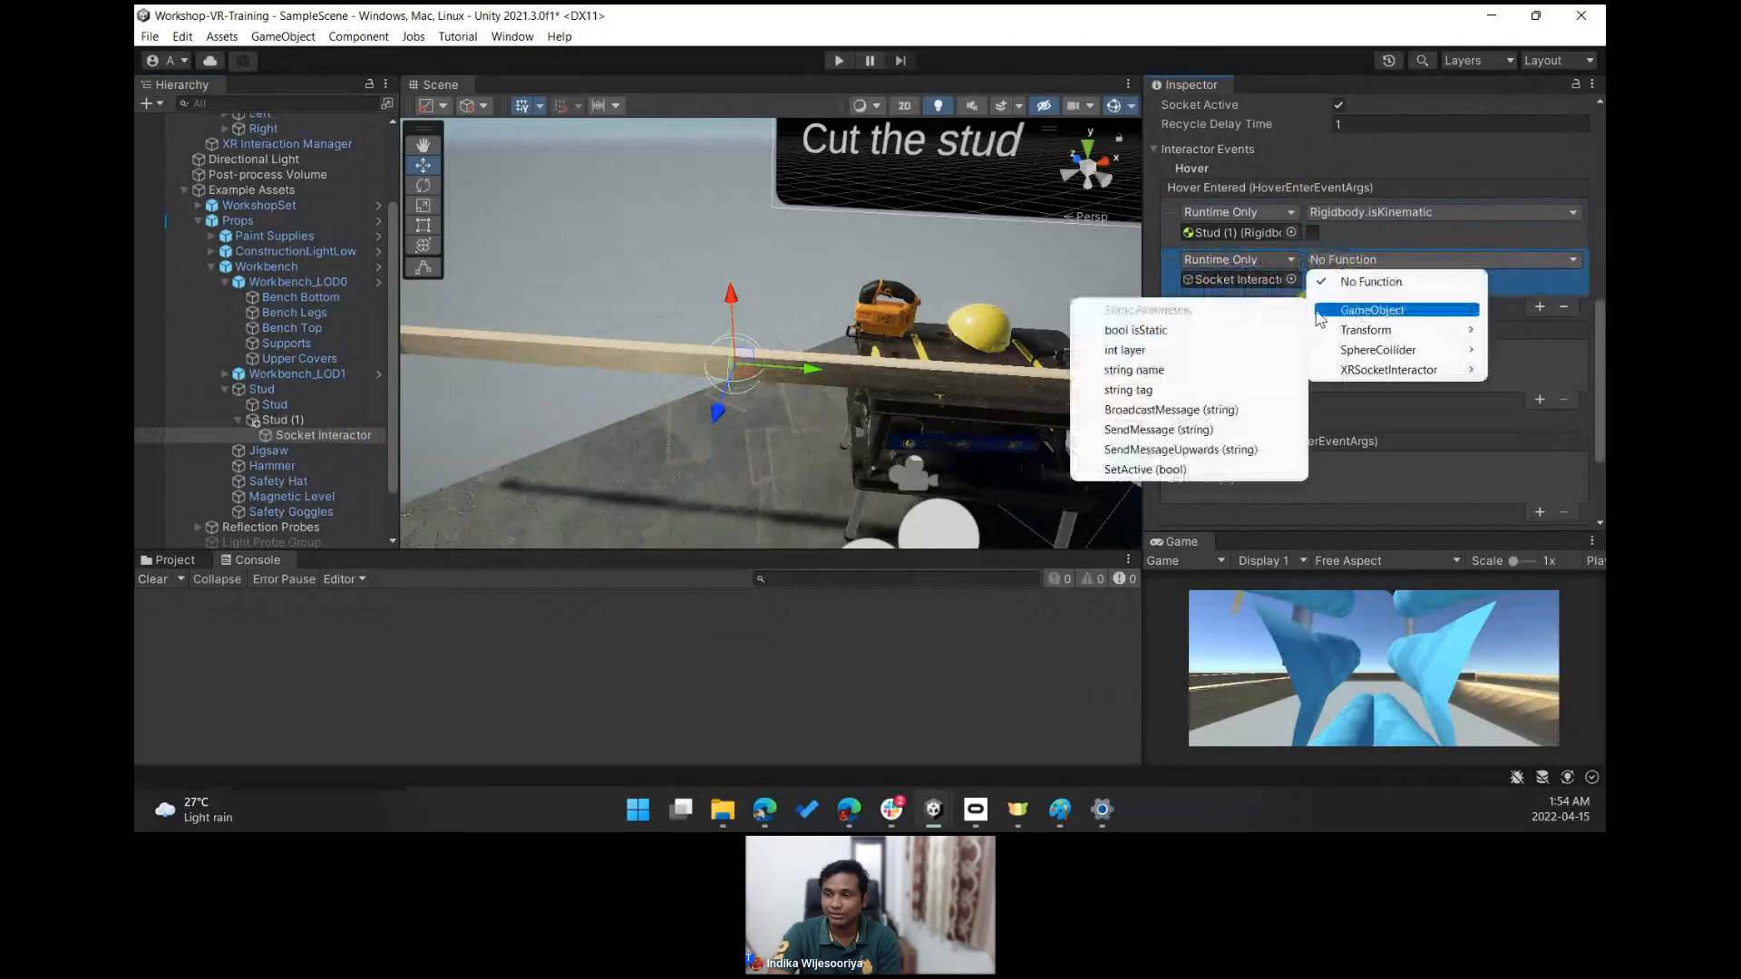
pyautogui.click(1150, 469)
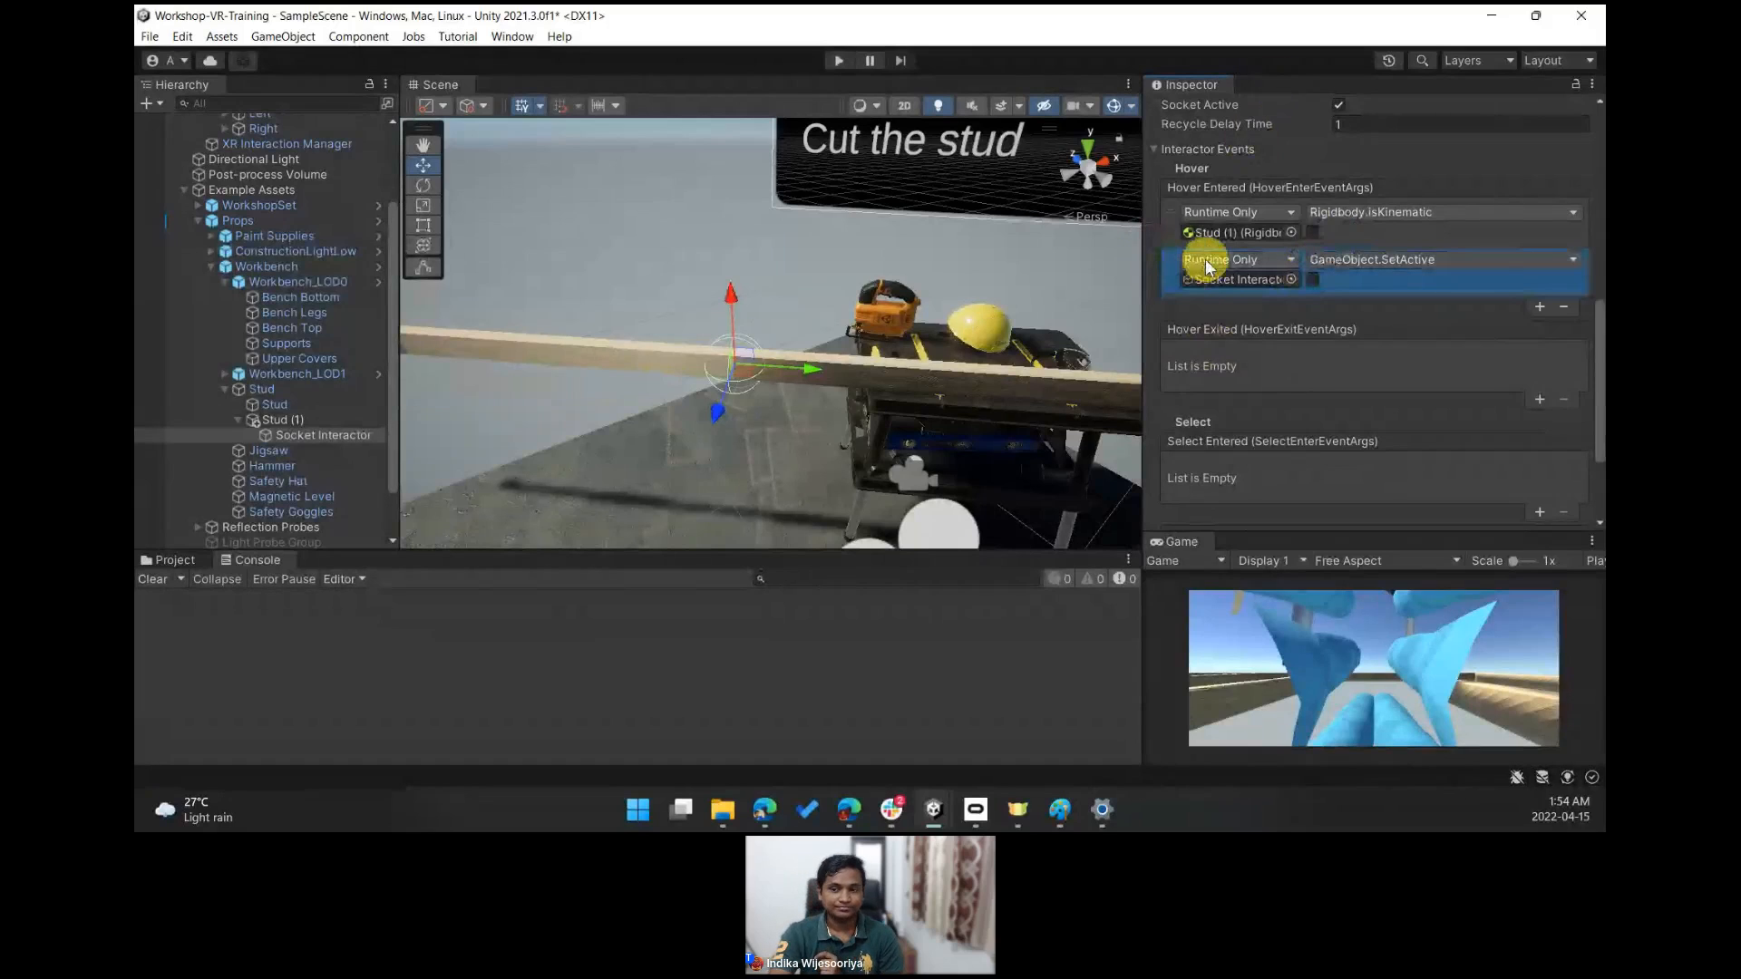
# - Inspect the safety hat and the helmet socket's interactor events
pyautogui.moveTo(792, 289); pyautogui.dragTo(825, 370, button='right')
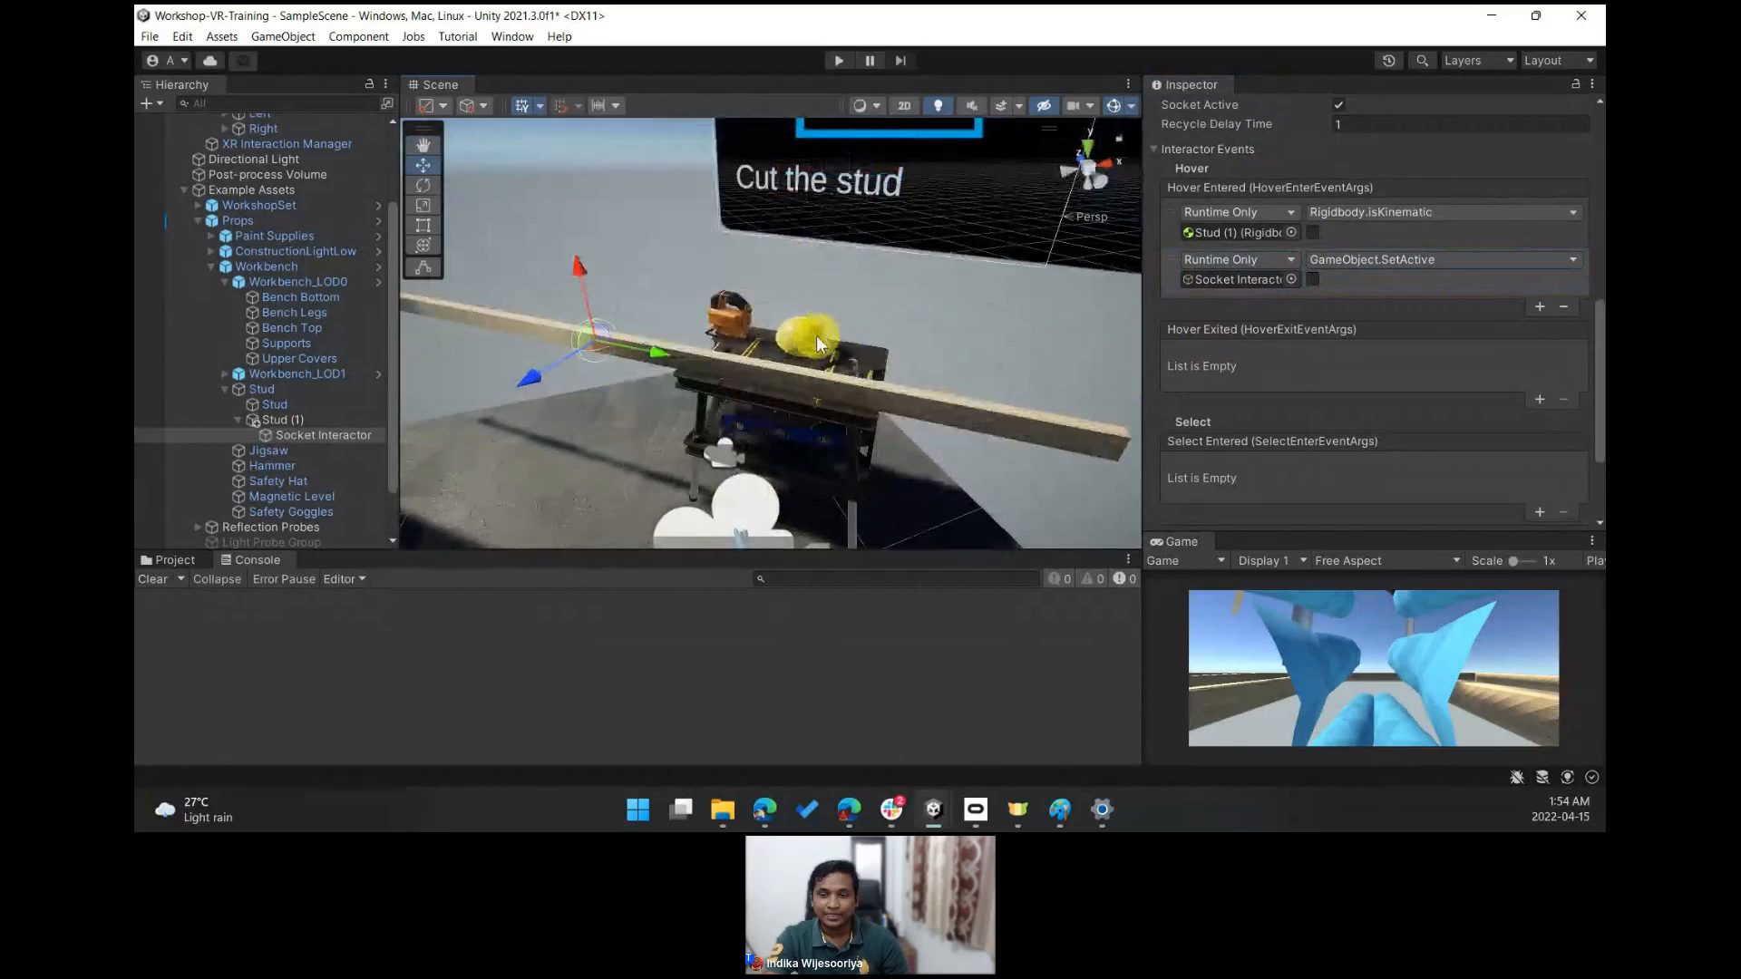
pyautogui.click(813, 329)
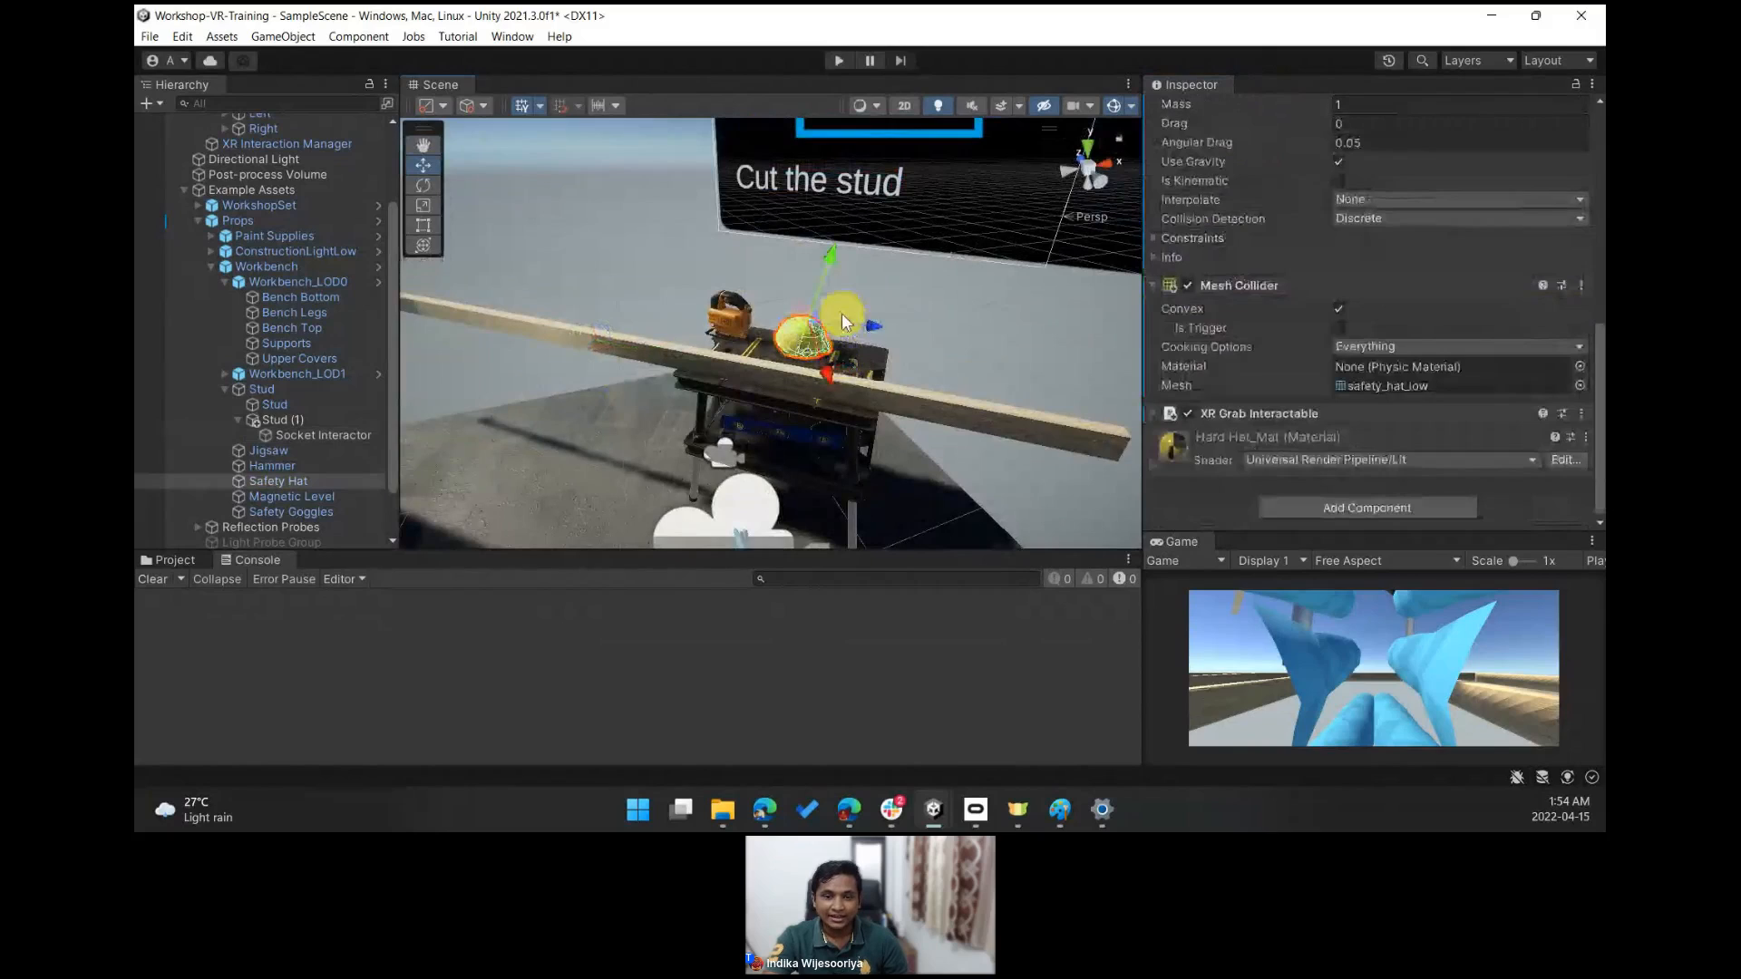
pyautogui.scroll(4, 283, 381)
pyautogui.click(332, 199)
pyautogui.keyDown('alt'); pyautogui.moveTo(856, 265); pyautogui.dragTo(777, 182); pyautogui.keyUp('alt')
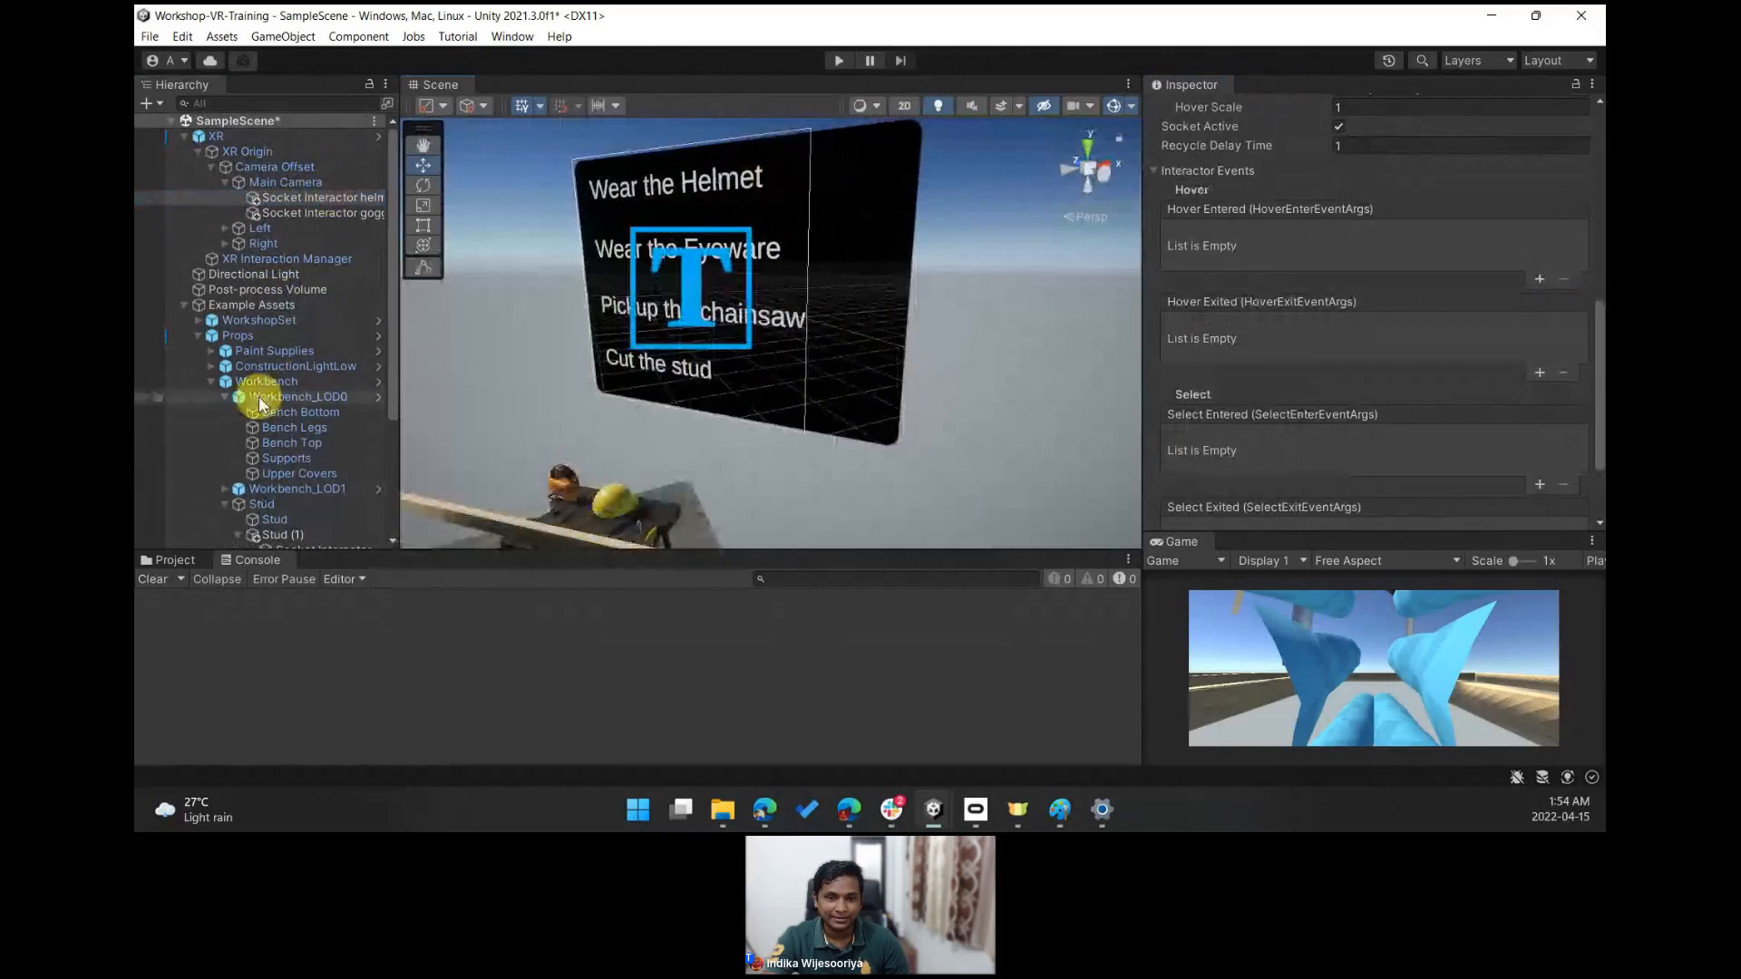
pyautogui.scroll(-4, 301, 471)
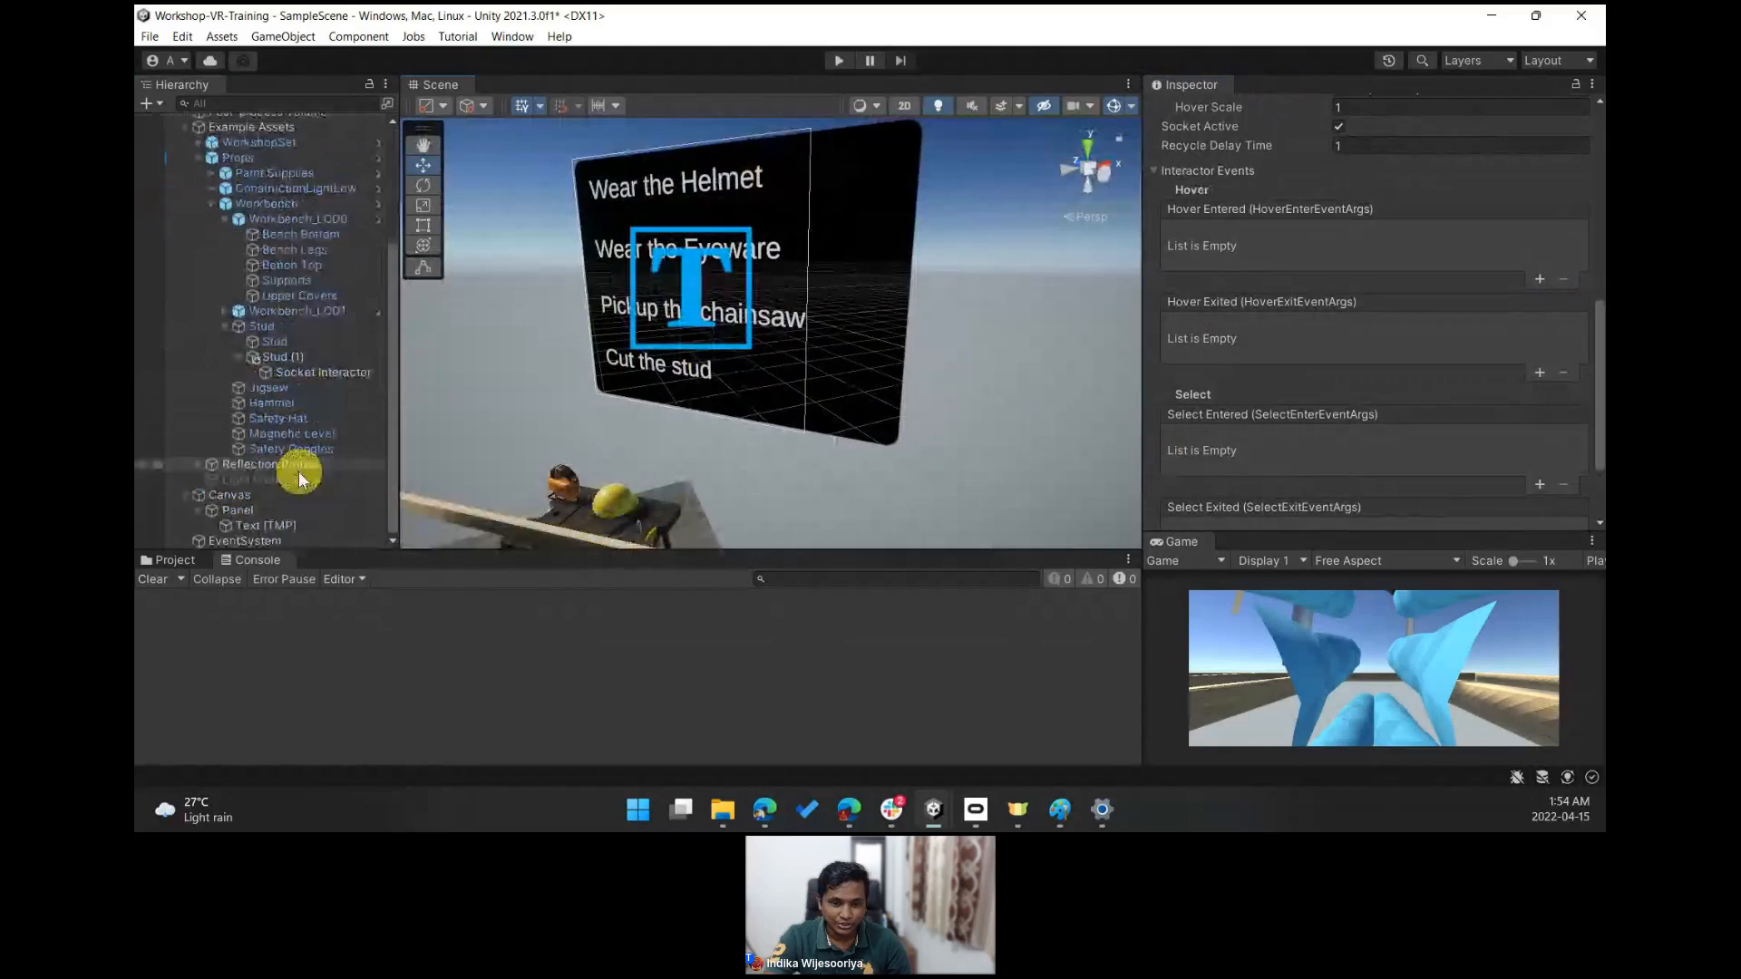
# - Add a UI Image under the Panel and move it beside the Wear the Helmet line, about 28.8, 36.7
pyautogui.rightClick(242, 513)
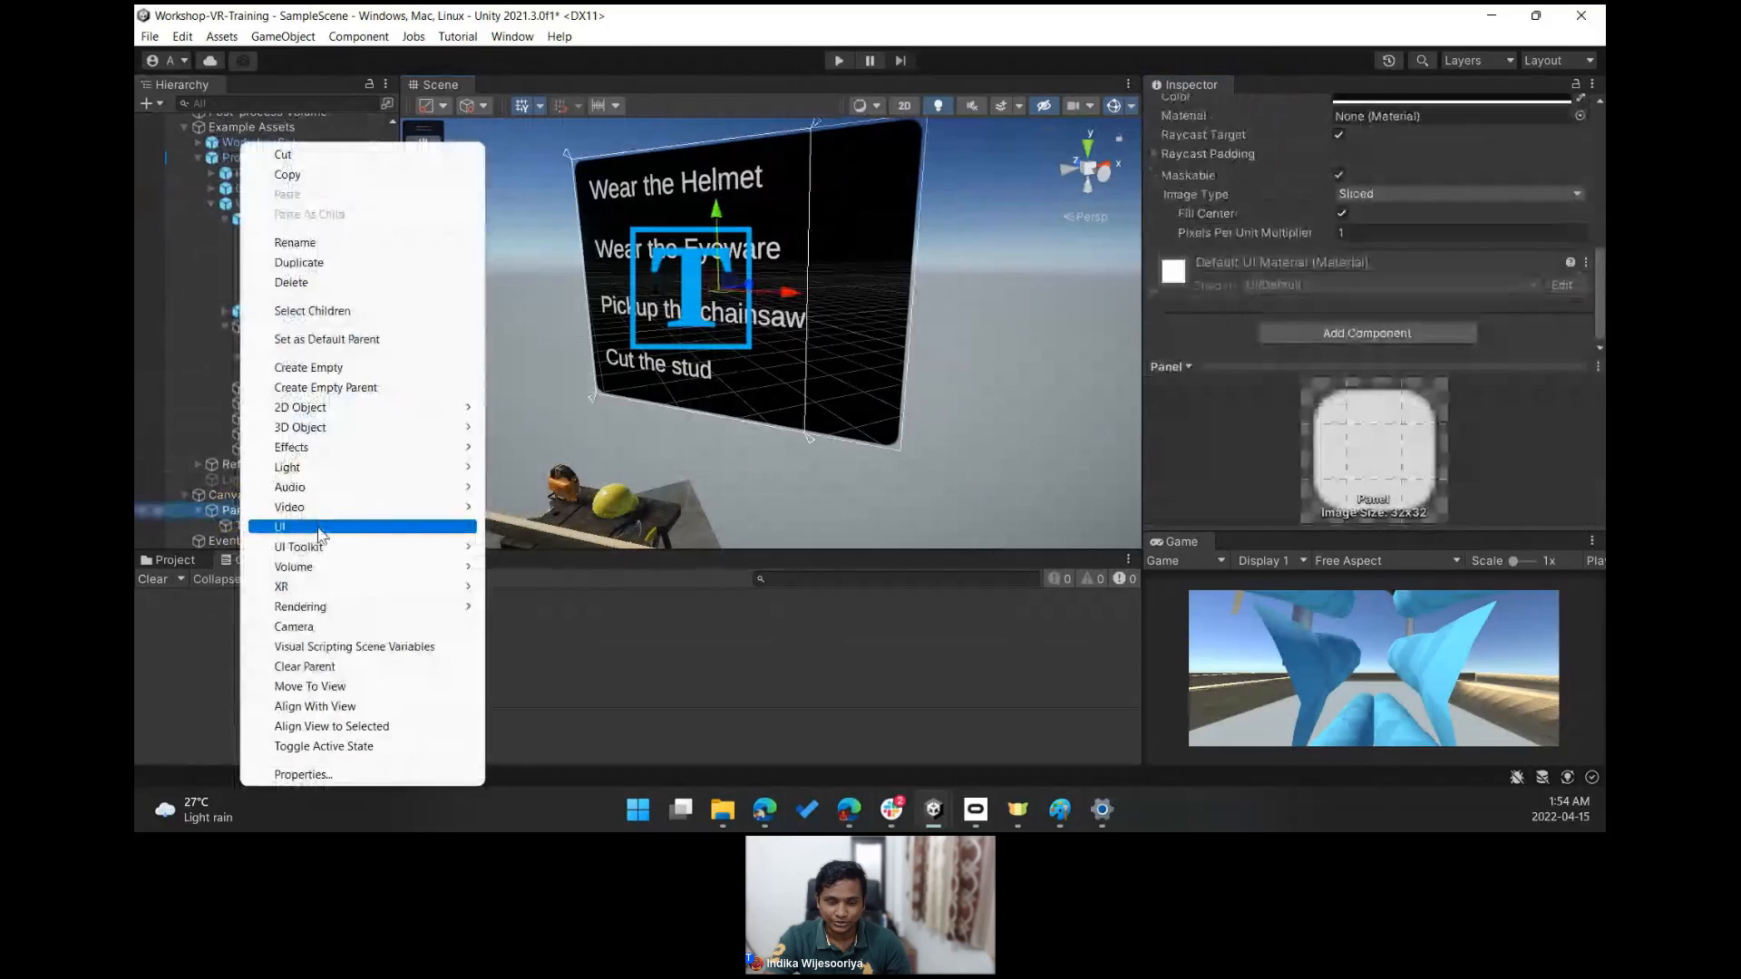
pyautogui.moveTo(478, 532)
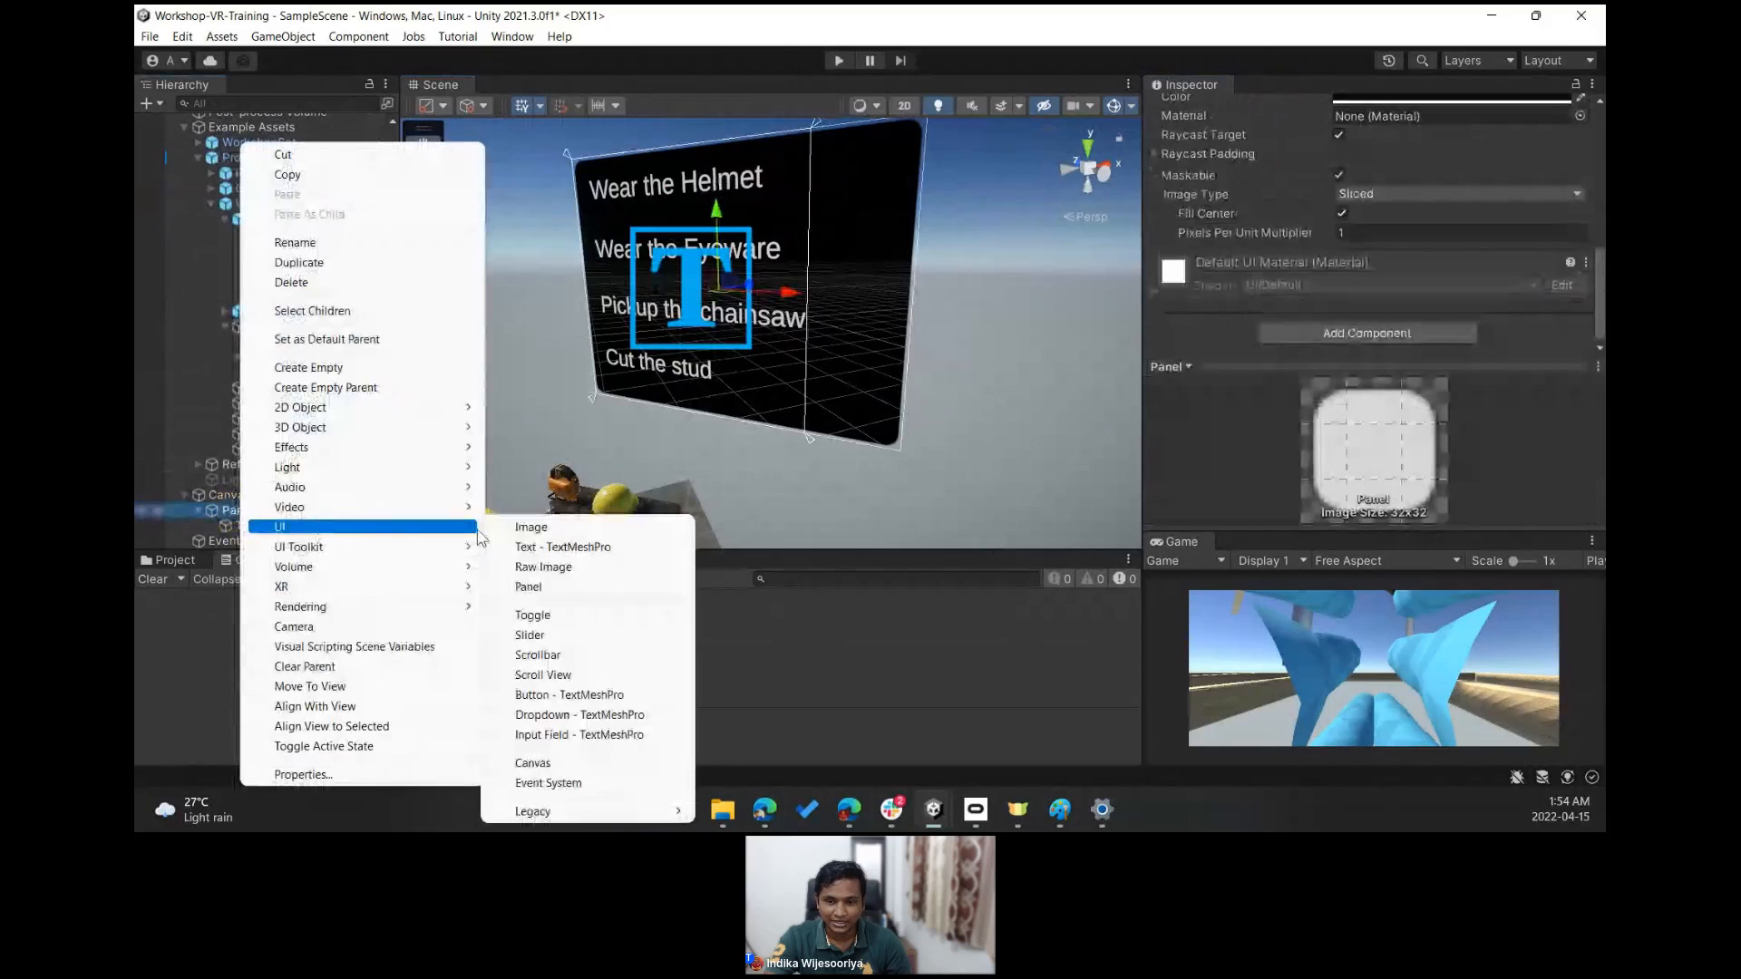
pyautogui.click(531, 527)
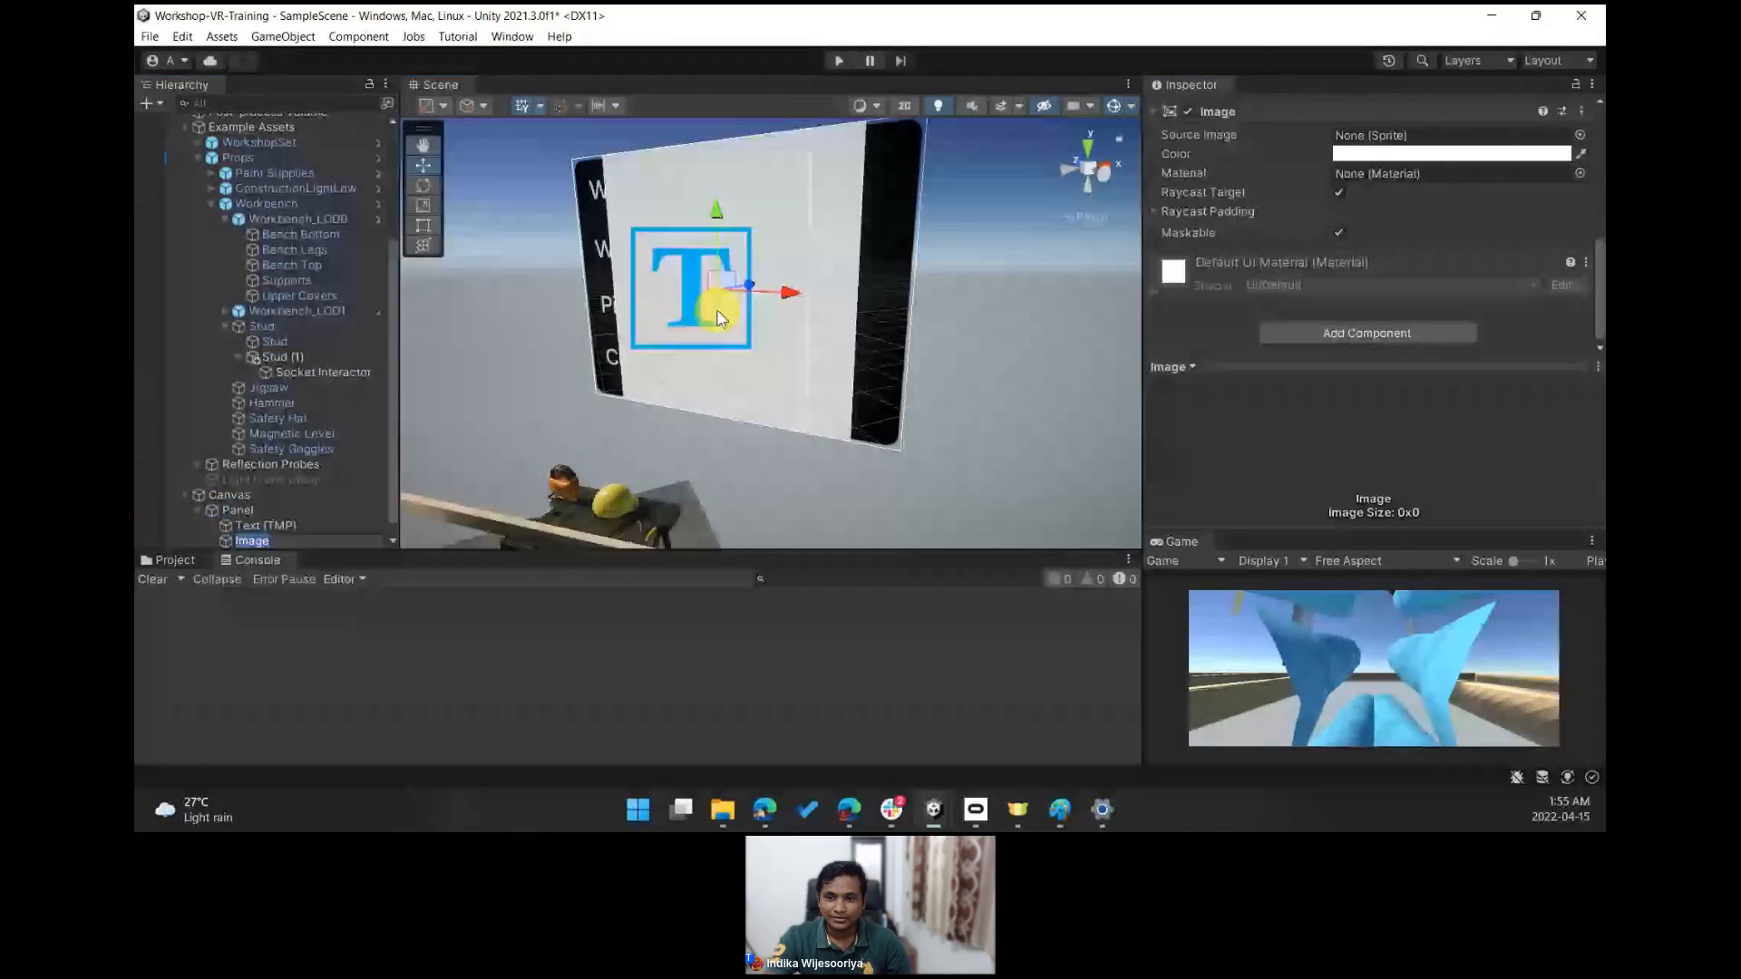
pyautogui.moveTo(682, 303); pyautogui.dragTo(758, 231)
pyautogui.press('r')
pyautogui.press('w')
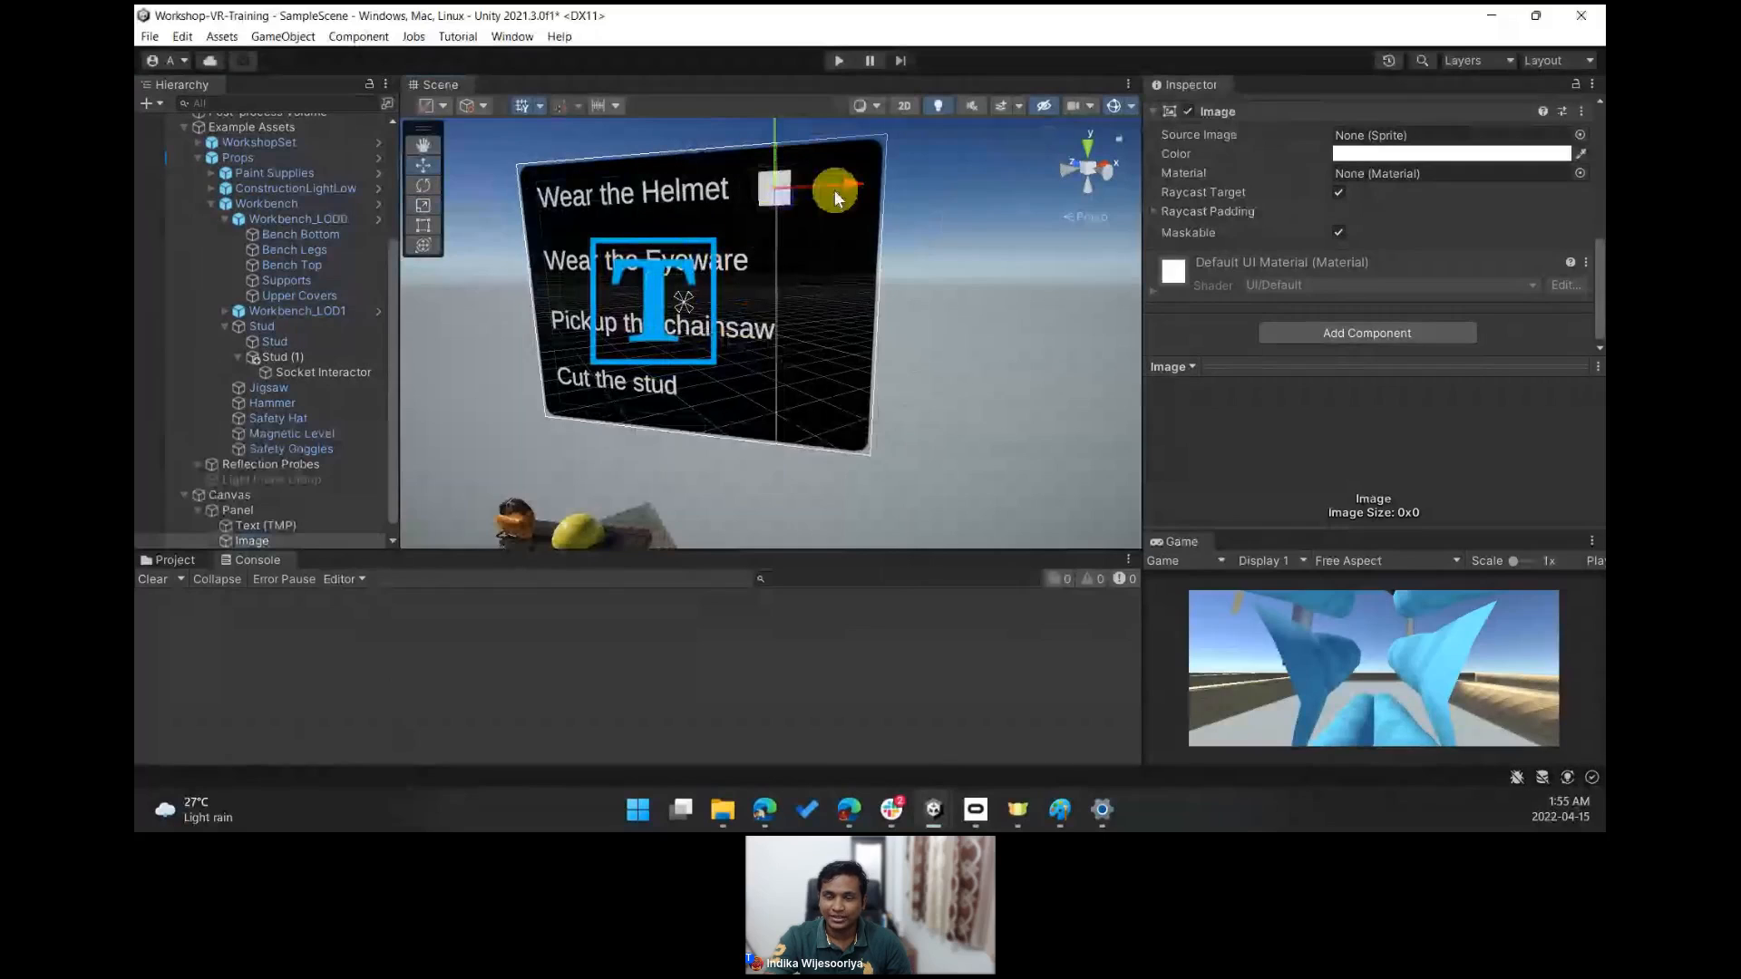
# - Rename the image Tick 1 and deactivate it
pyautogui.scroll(5, 1312, 207)
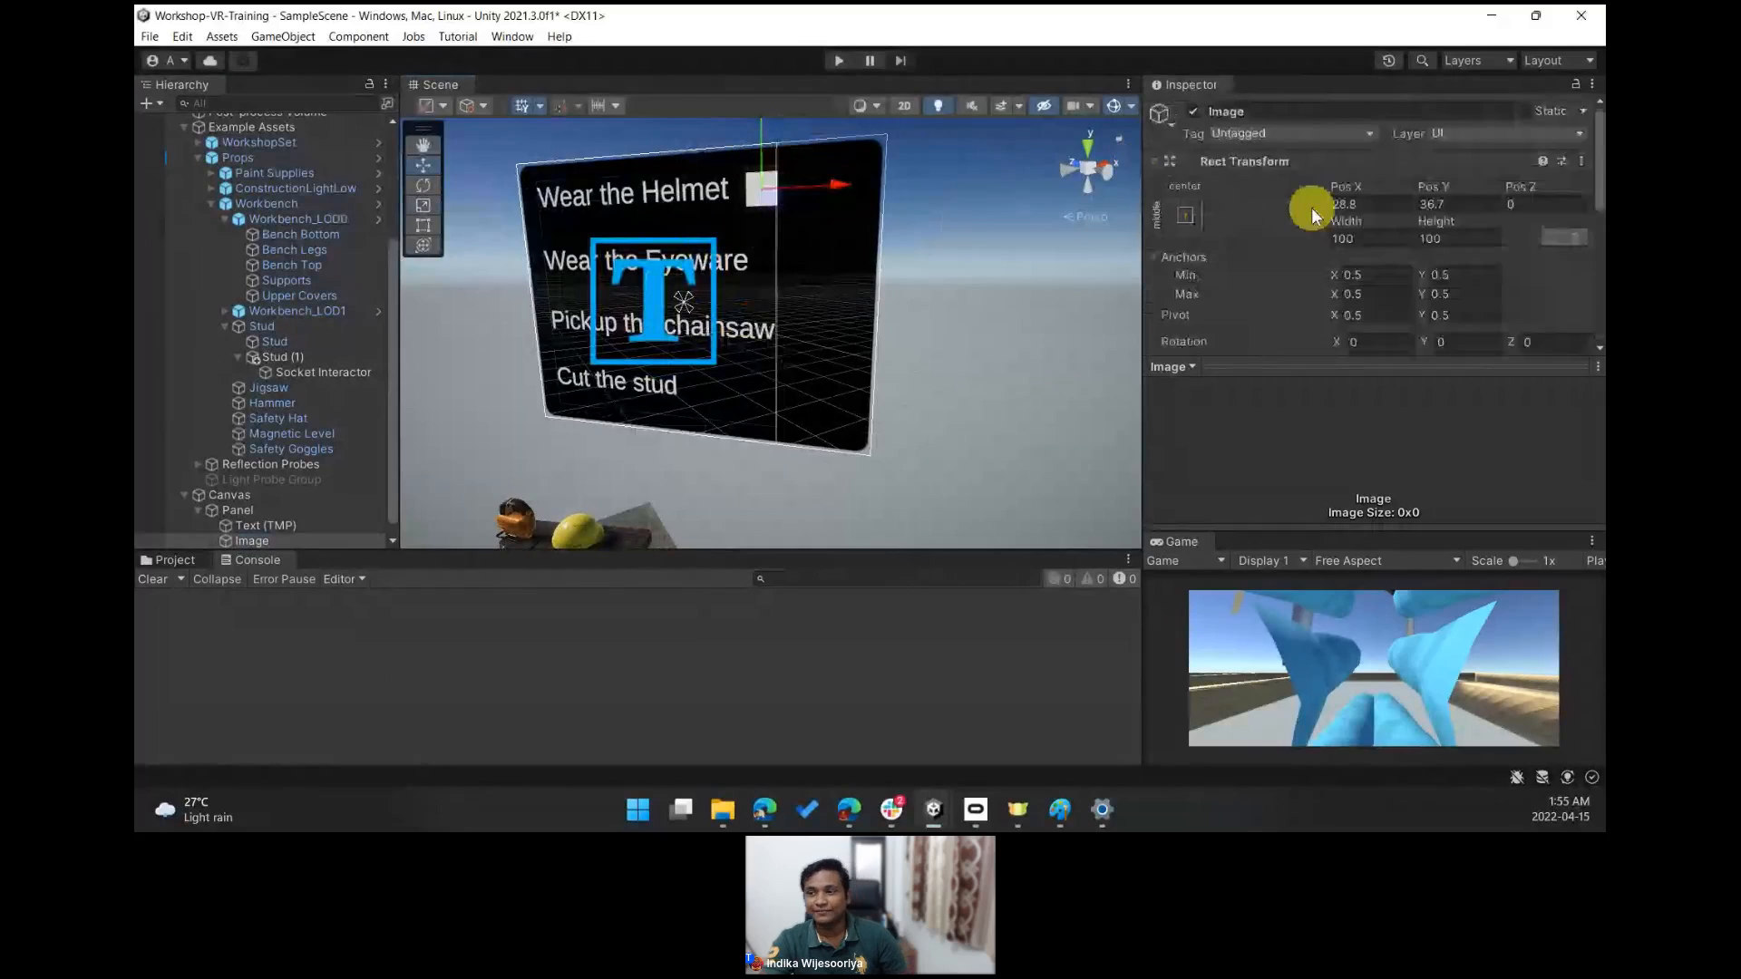
pyautogui.click(1221, 112)
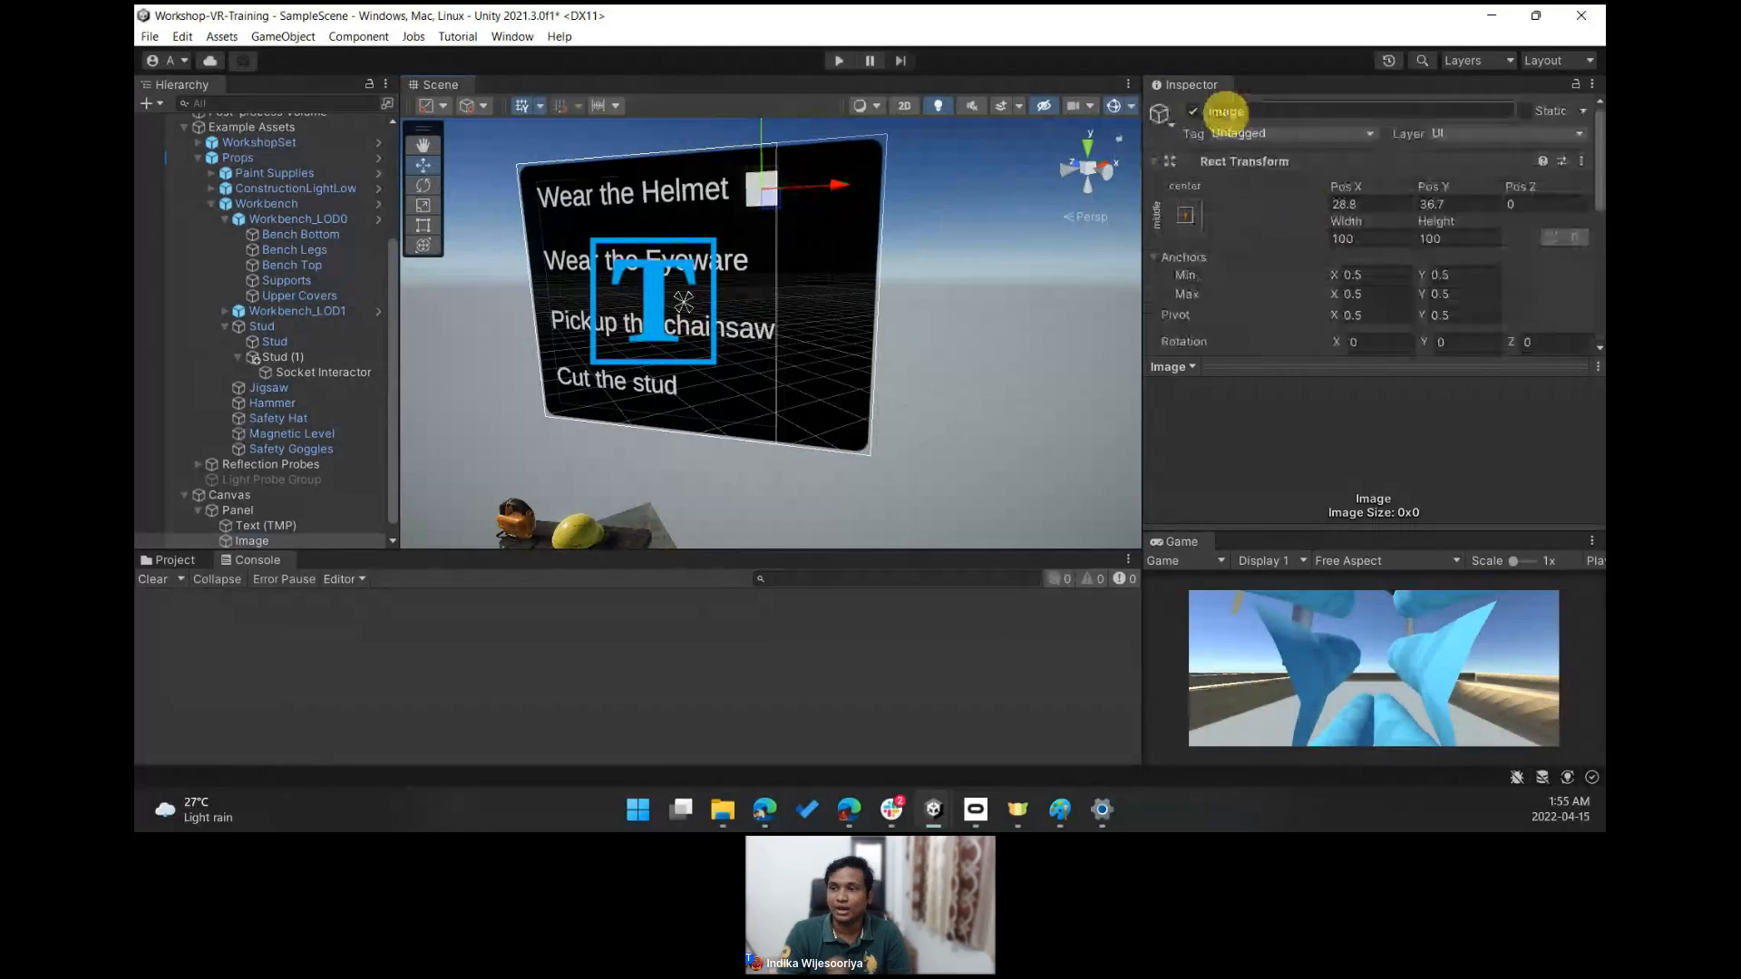
pyautogui.write('Tick 1')
pyautogui.press('Return')
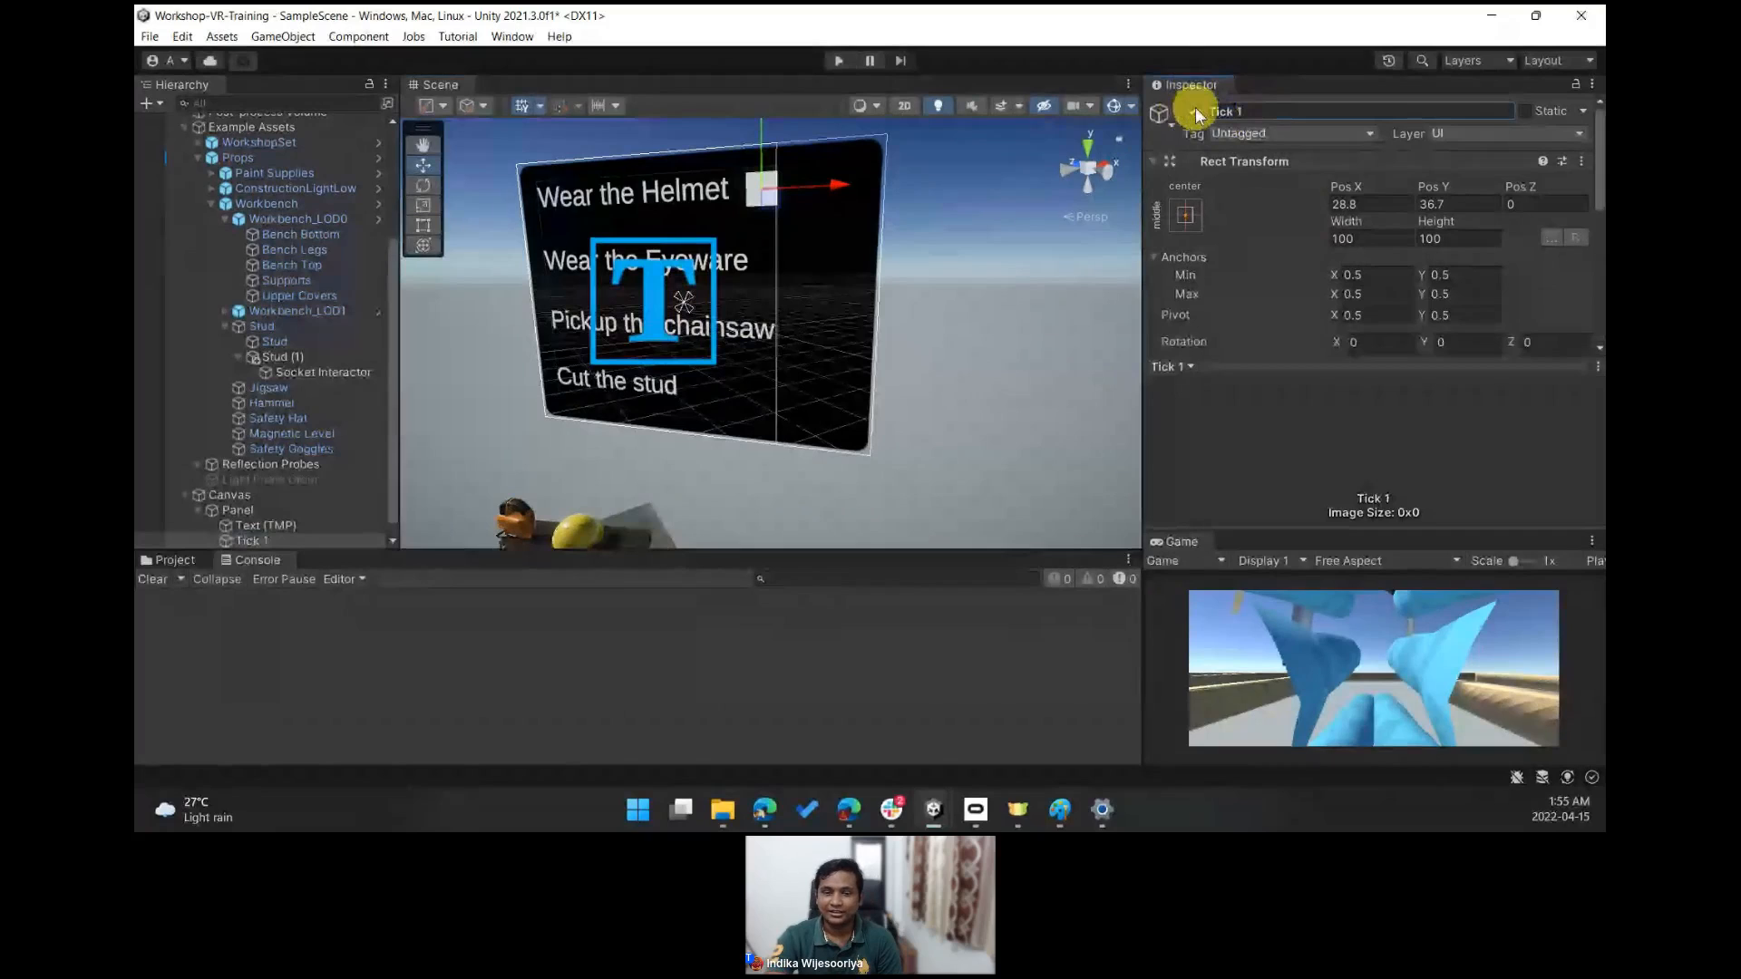
pyautogui.click(1195, 112)
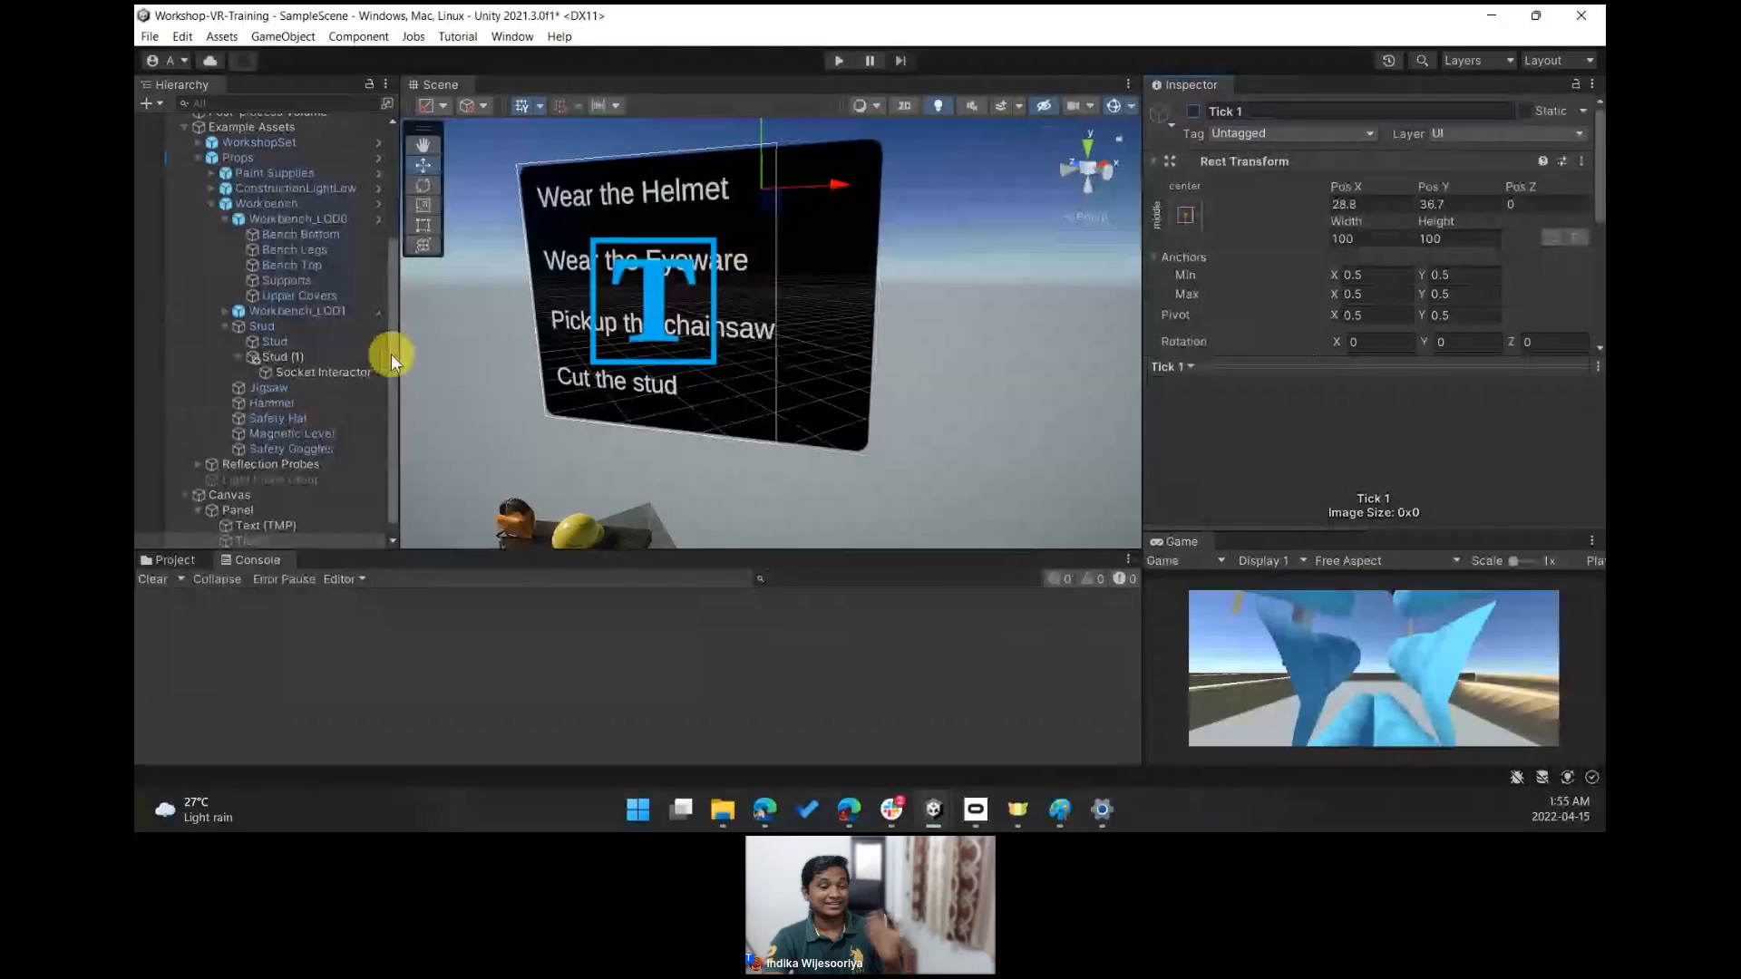
# - Add a Select Entered event on the helmet socket interactor calling GameObject.SetActive on Tick 1, with the box checked
pyautogui.moveTo(392, 354); pyautogui.dragTo(385, 218)
pyautogui.click(332, 198)
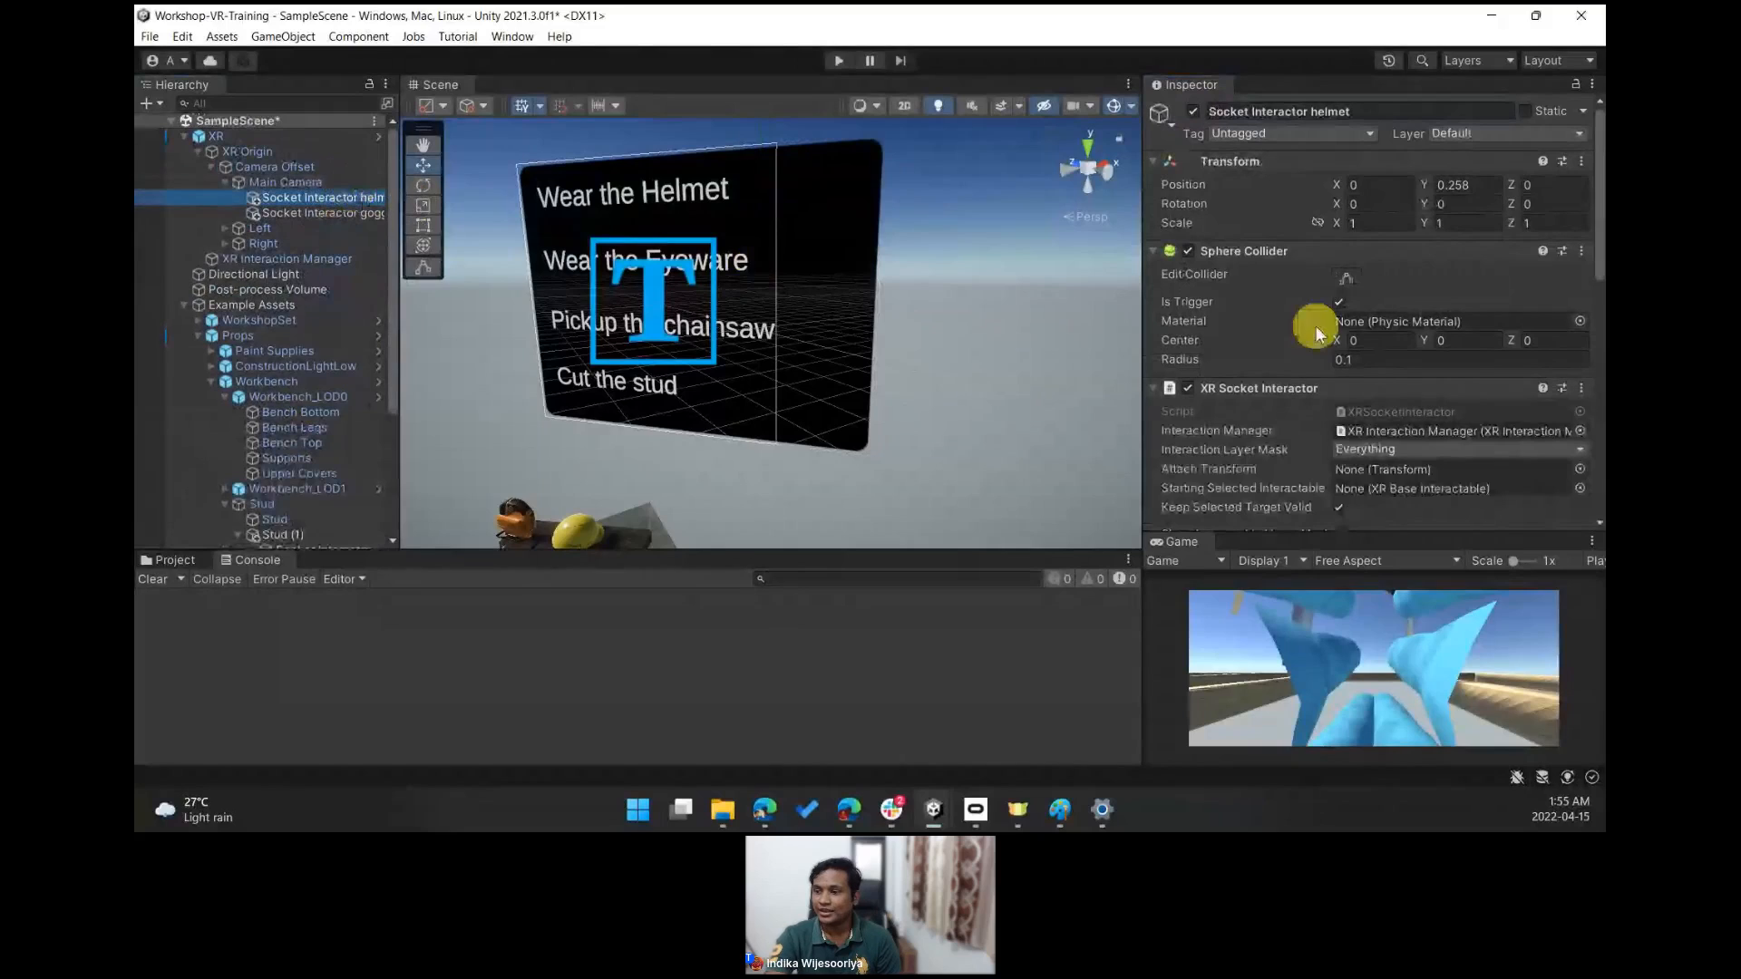
pyautogui.moveTo(1596, 241); pyautogui.dragTo(1598, 395)
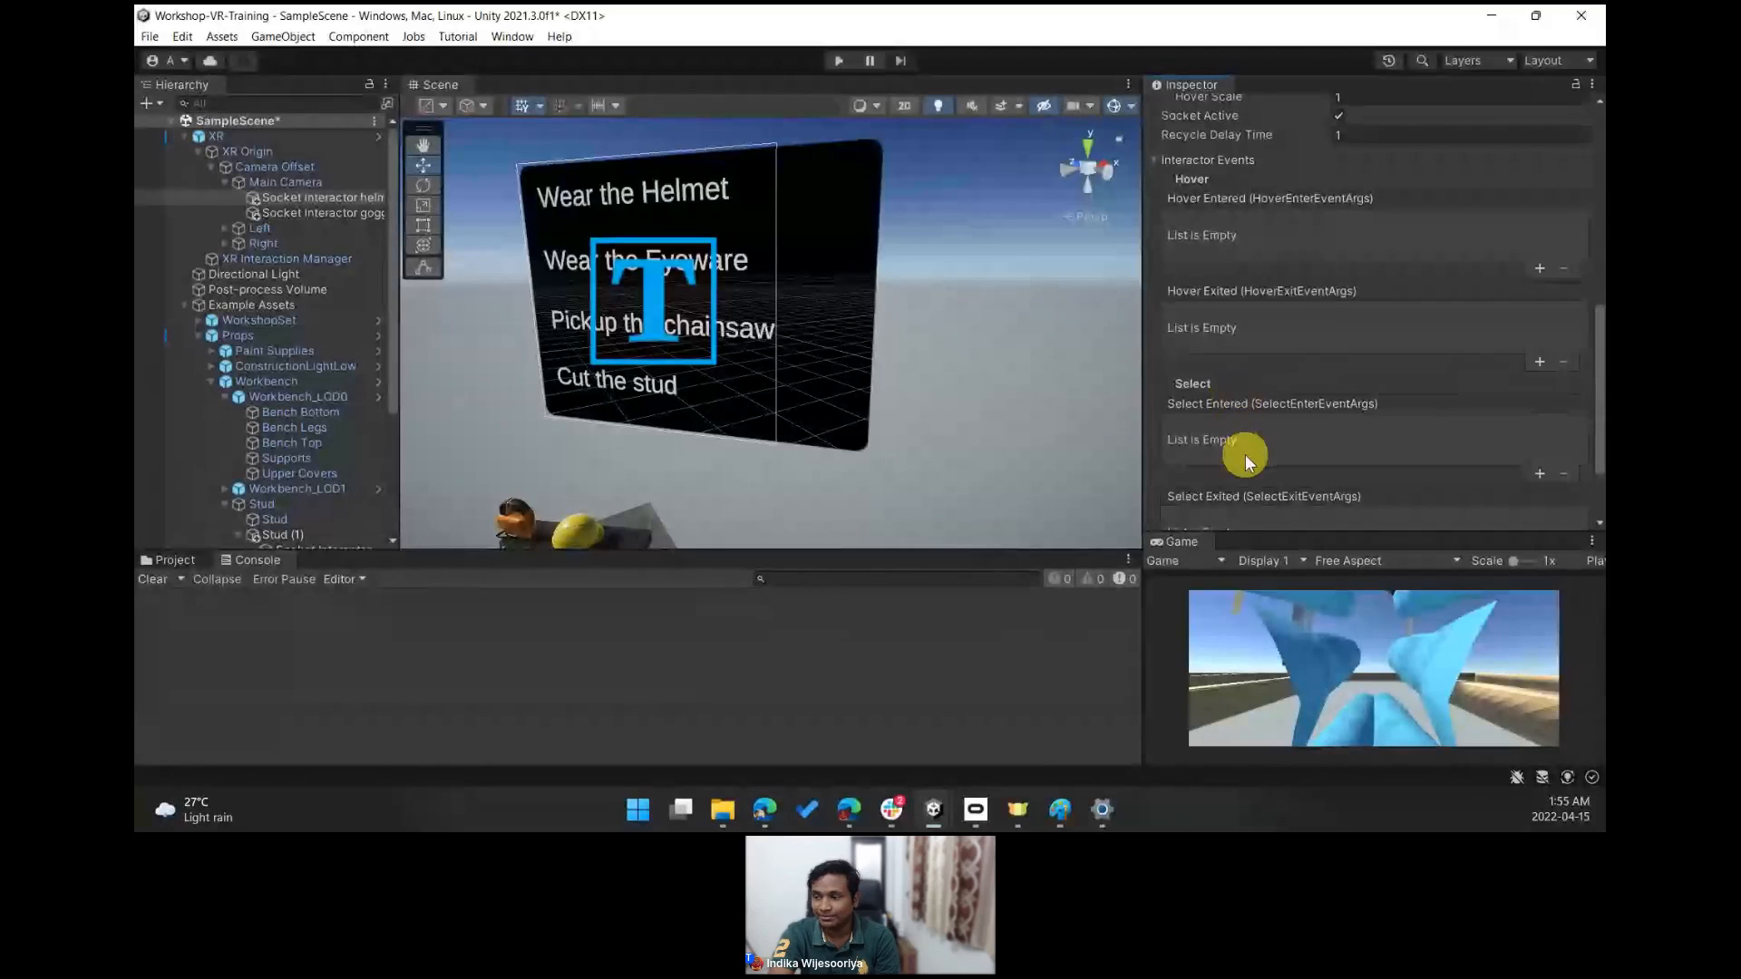
pyautogui.click(1539, 474)
pyautogui.scroll(-5, 308, 467)
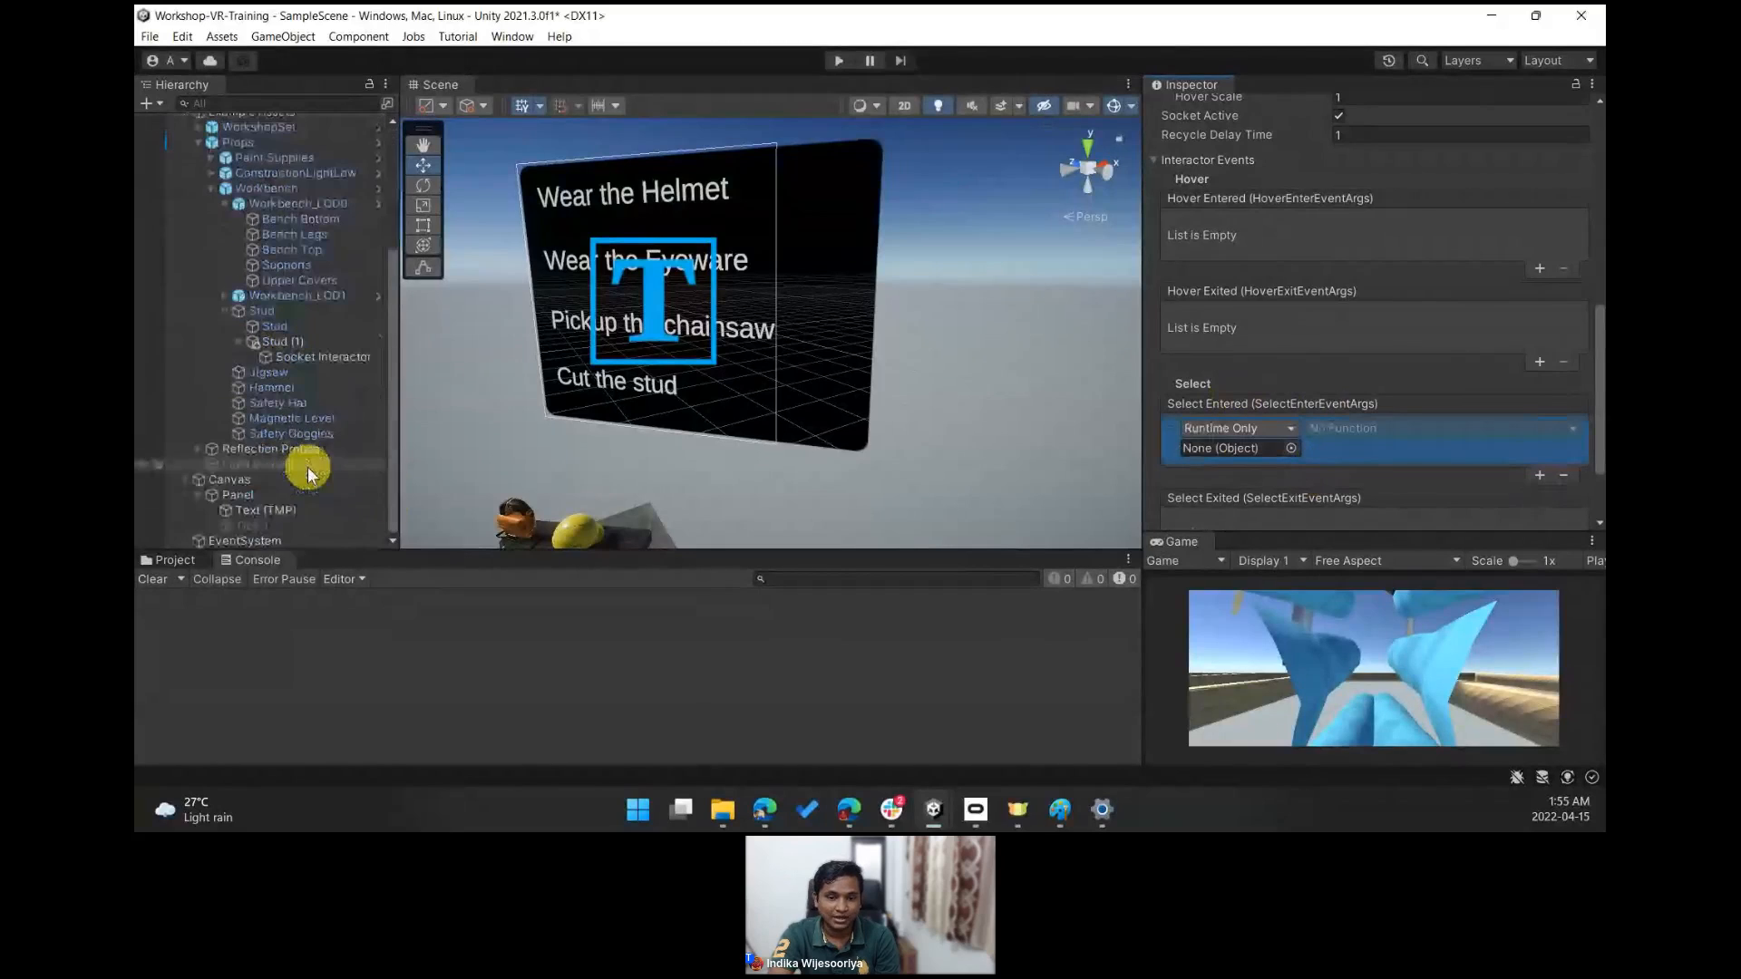
pyautogui.moveTo(253, 525); pyautogui.dragTo(1267, 458)
pyautogui.click(1340, 430)
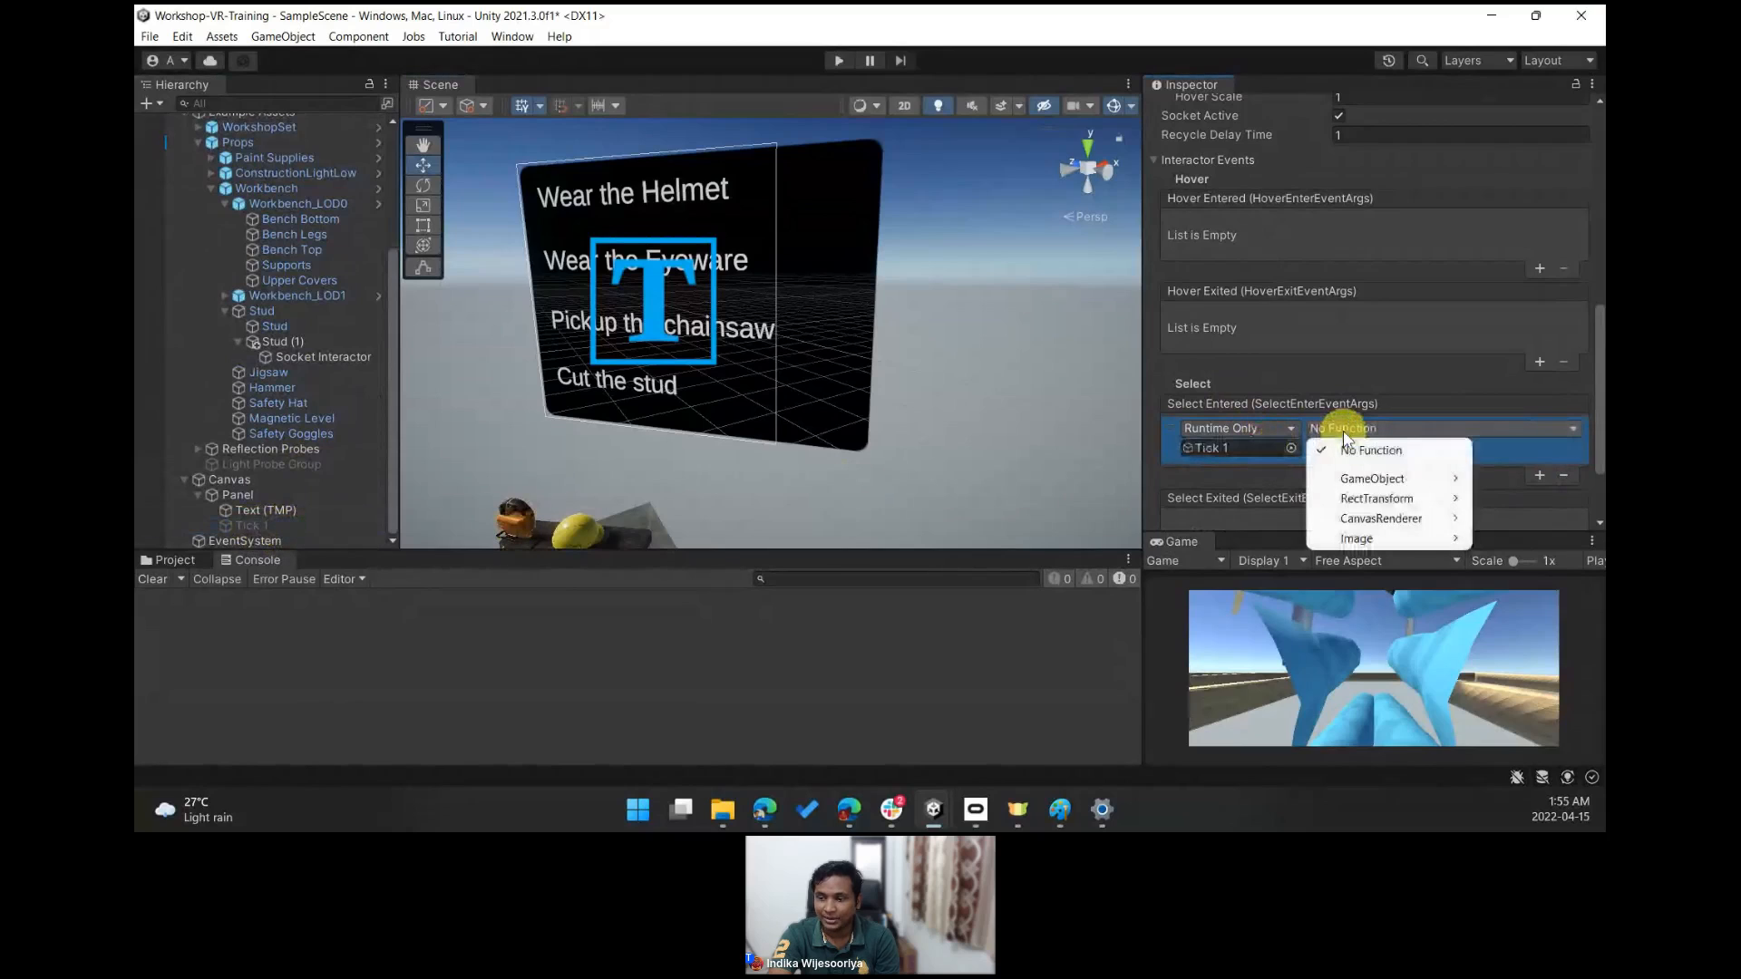
pyautogui.moveTo(1365, 478)
pyautogui.click(1170, 638)
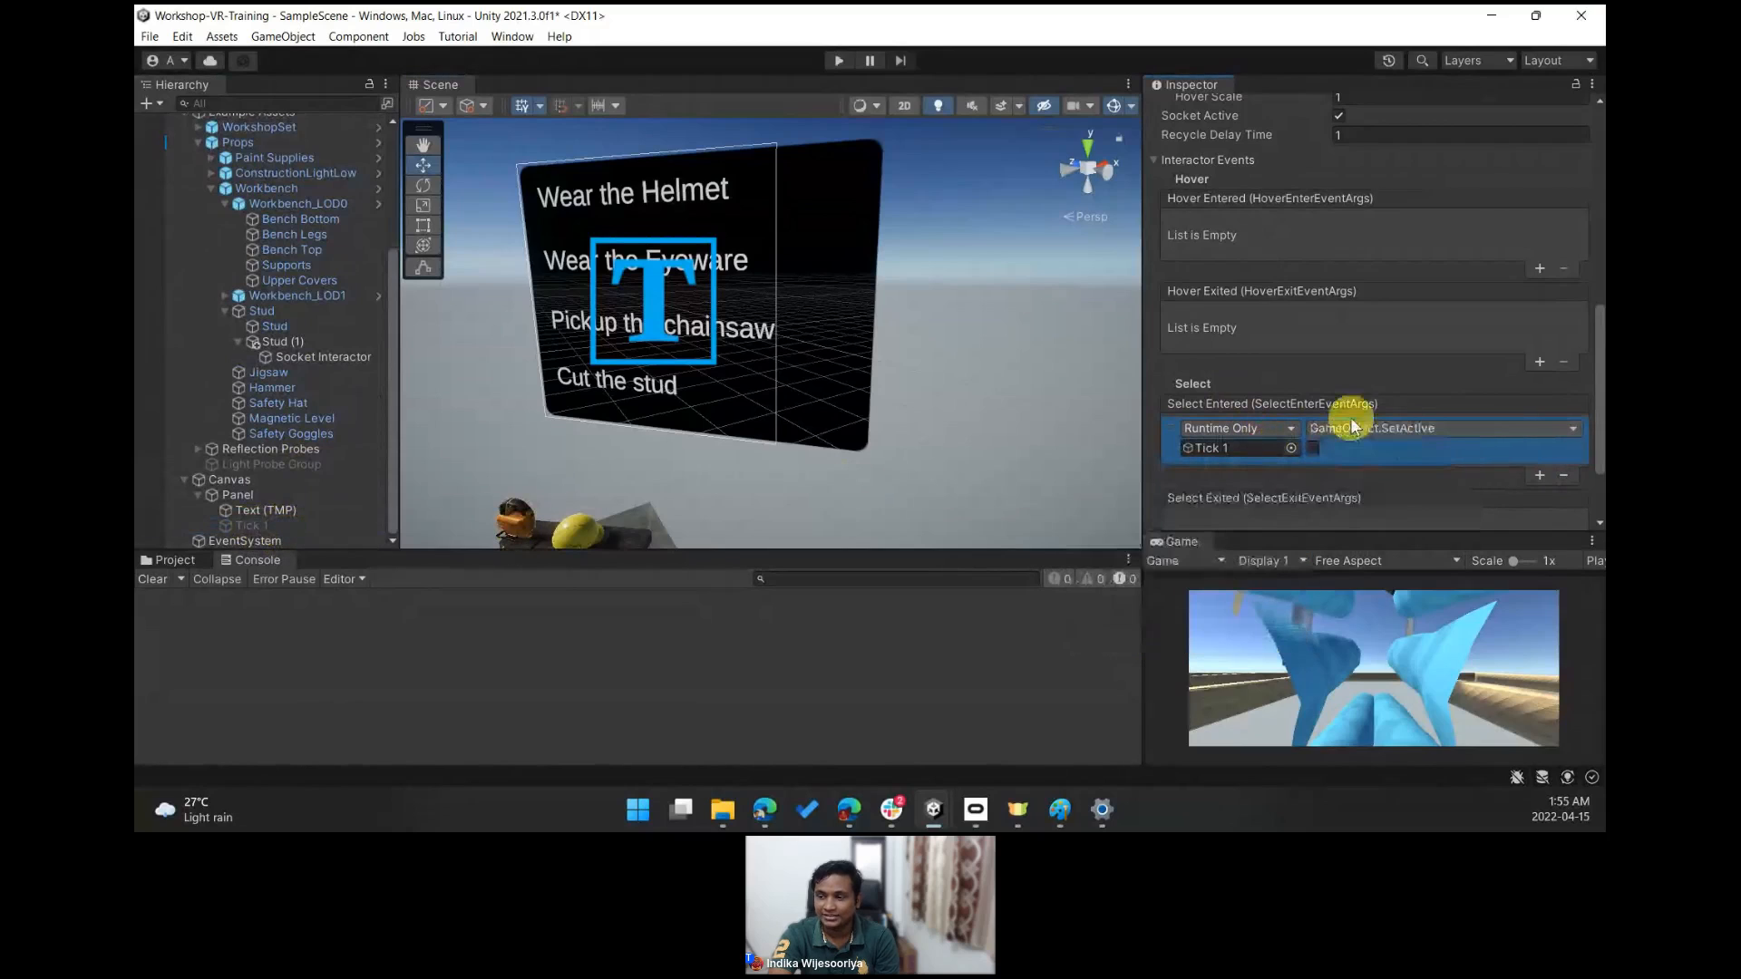
pyautogui.click(1313, 448)
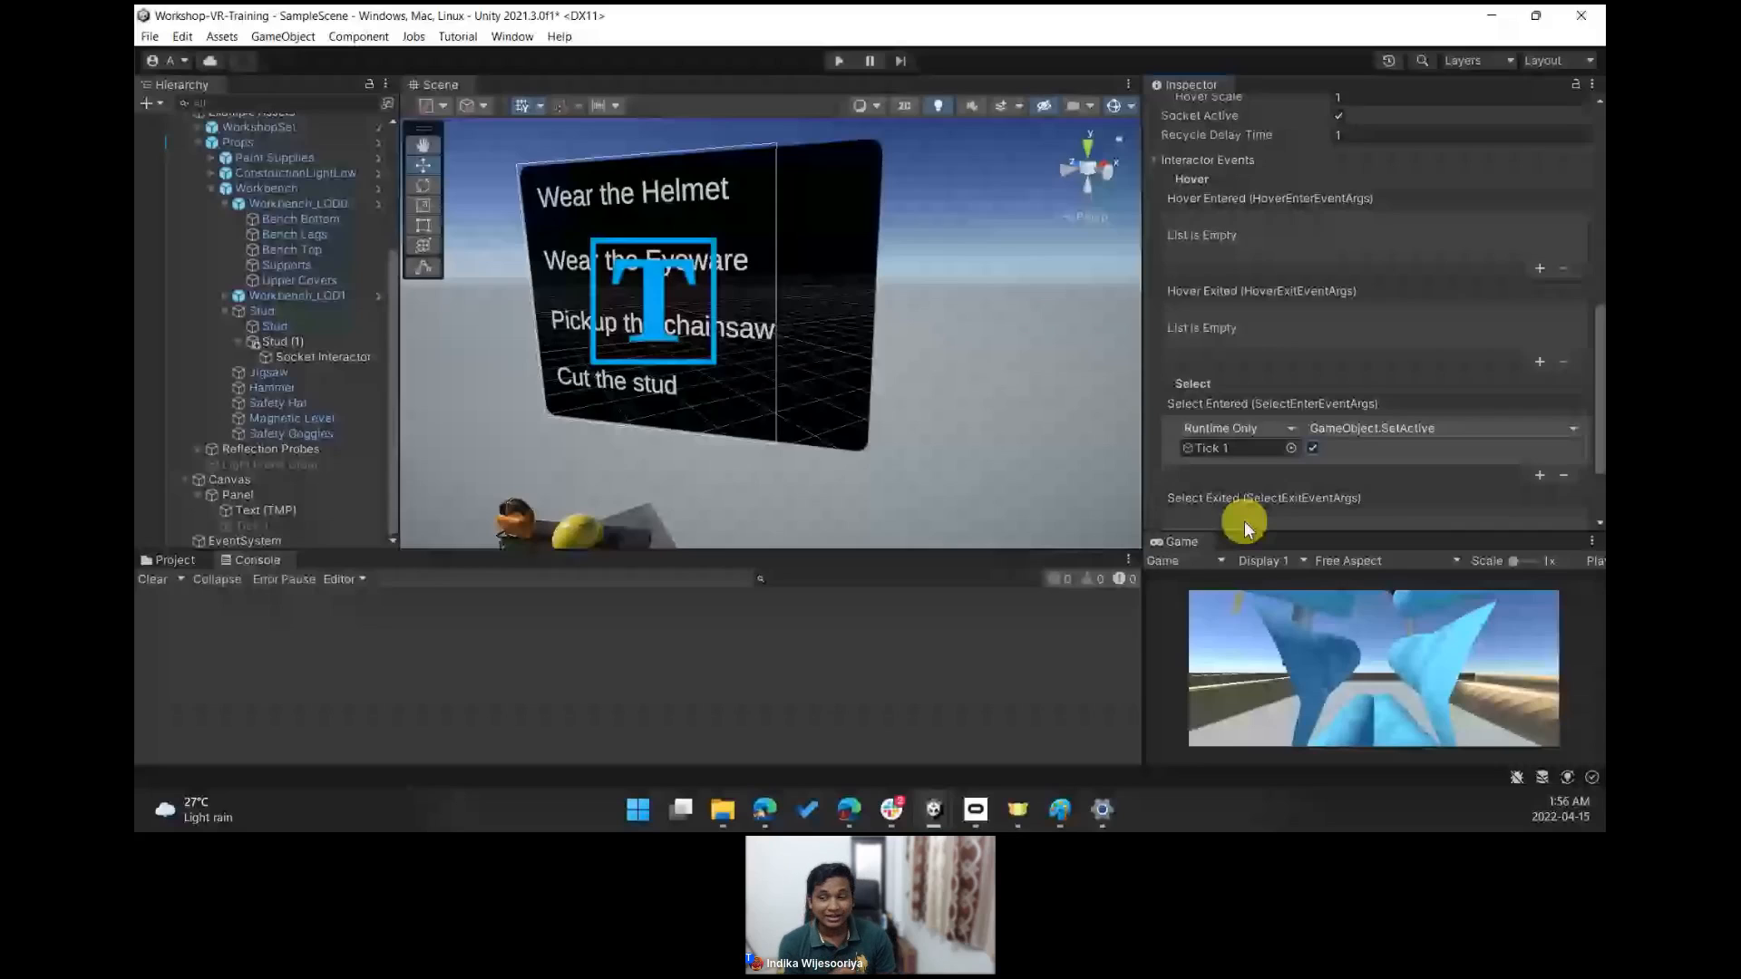
# - Save the scene and collapse the hierarchy down to its top-level objects
pyautogui.hotkey('ctrl', 's')
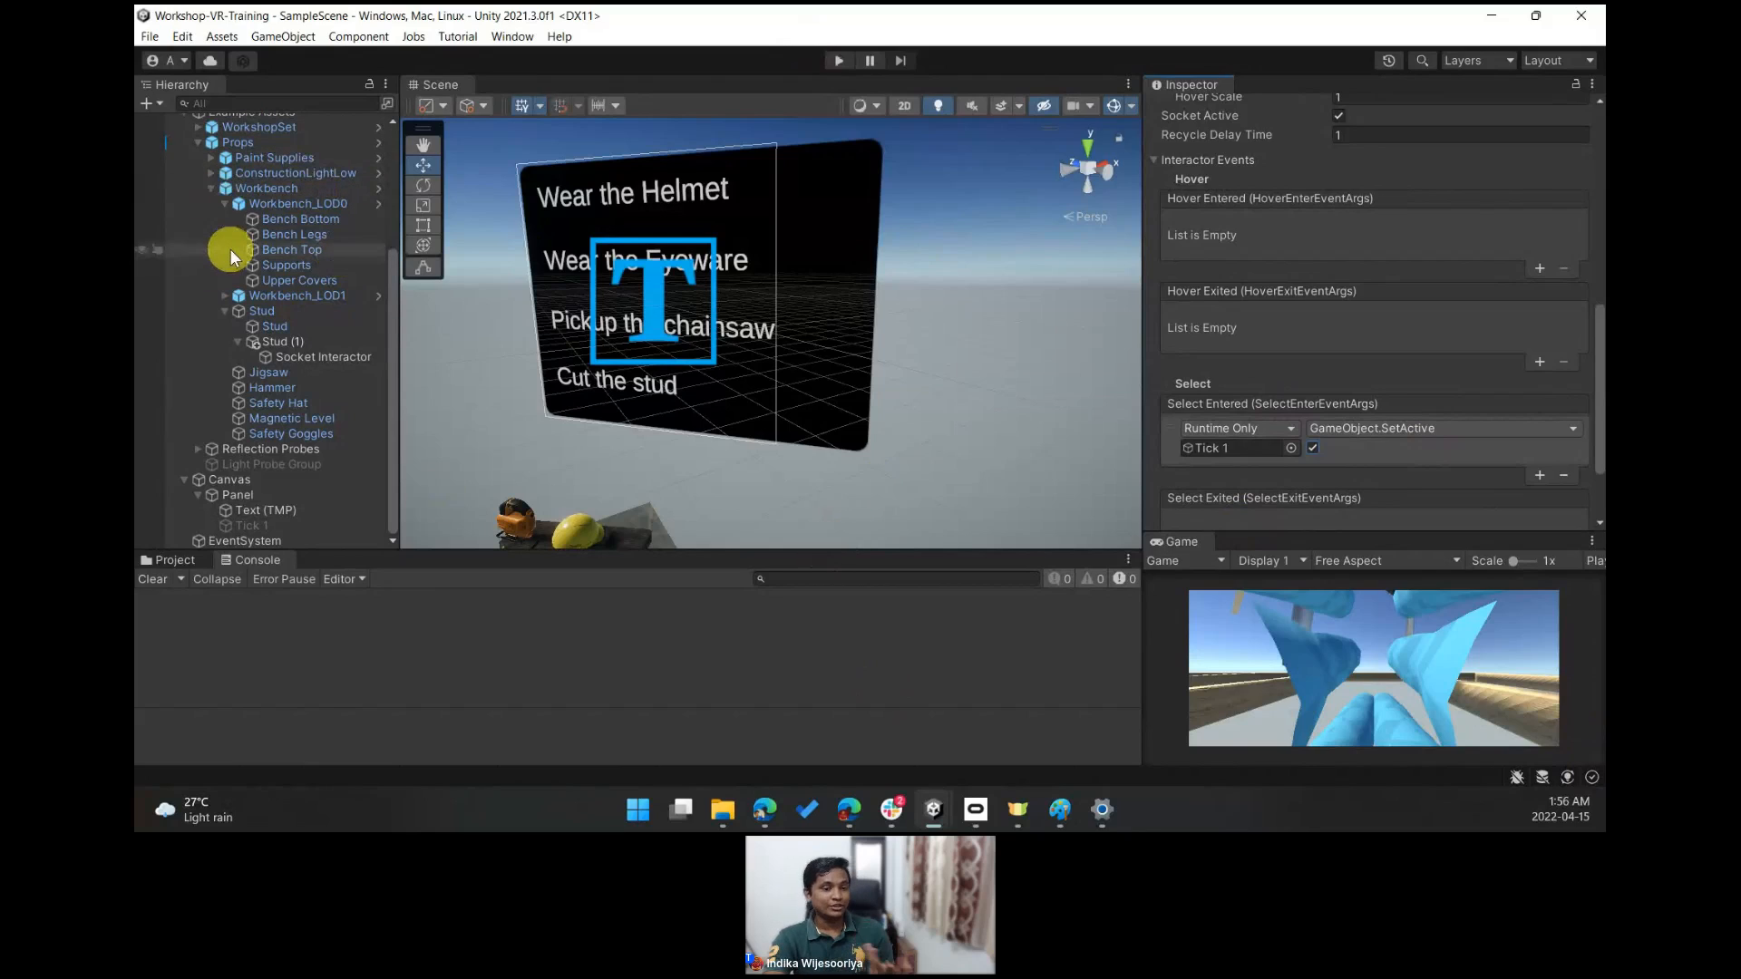
pyautogui.scroll(5, 209, 217)
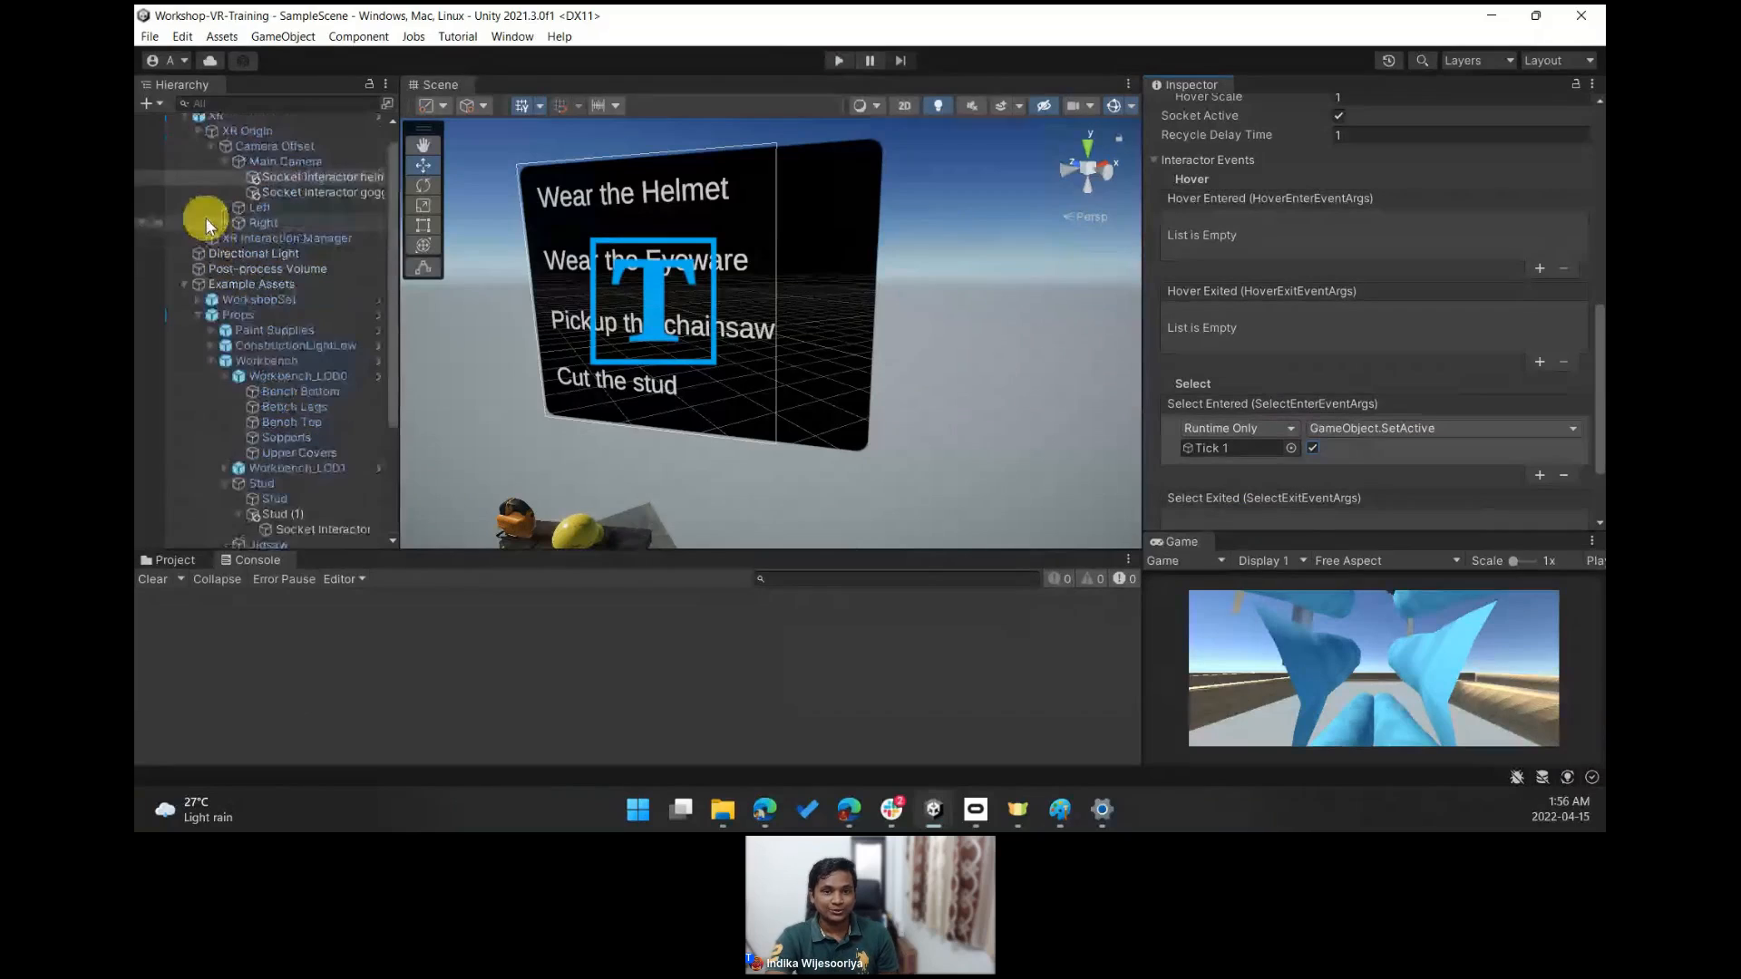
pyautogui.click(185, 136)
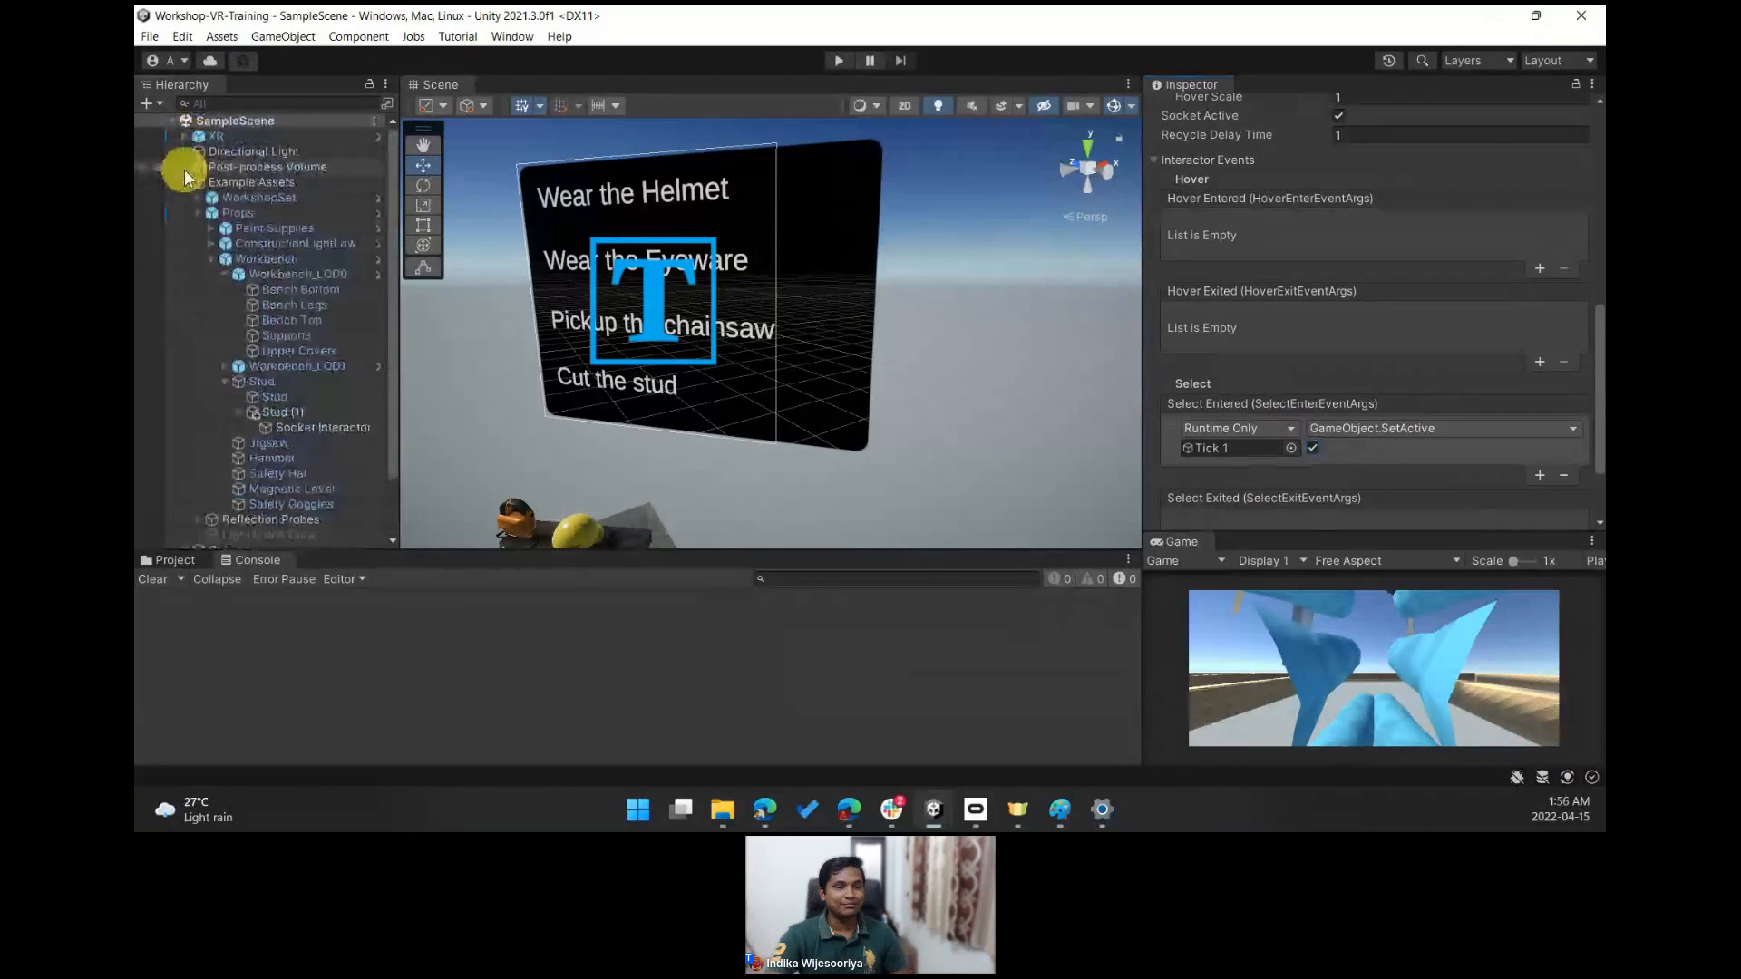
pyautogui.click(186, 183)
pyautogui.click(185, 197)
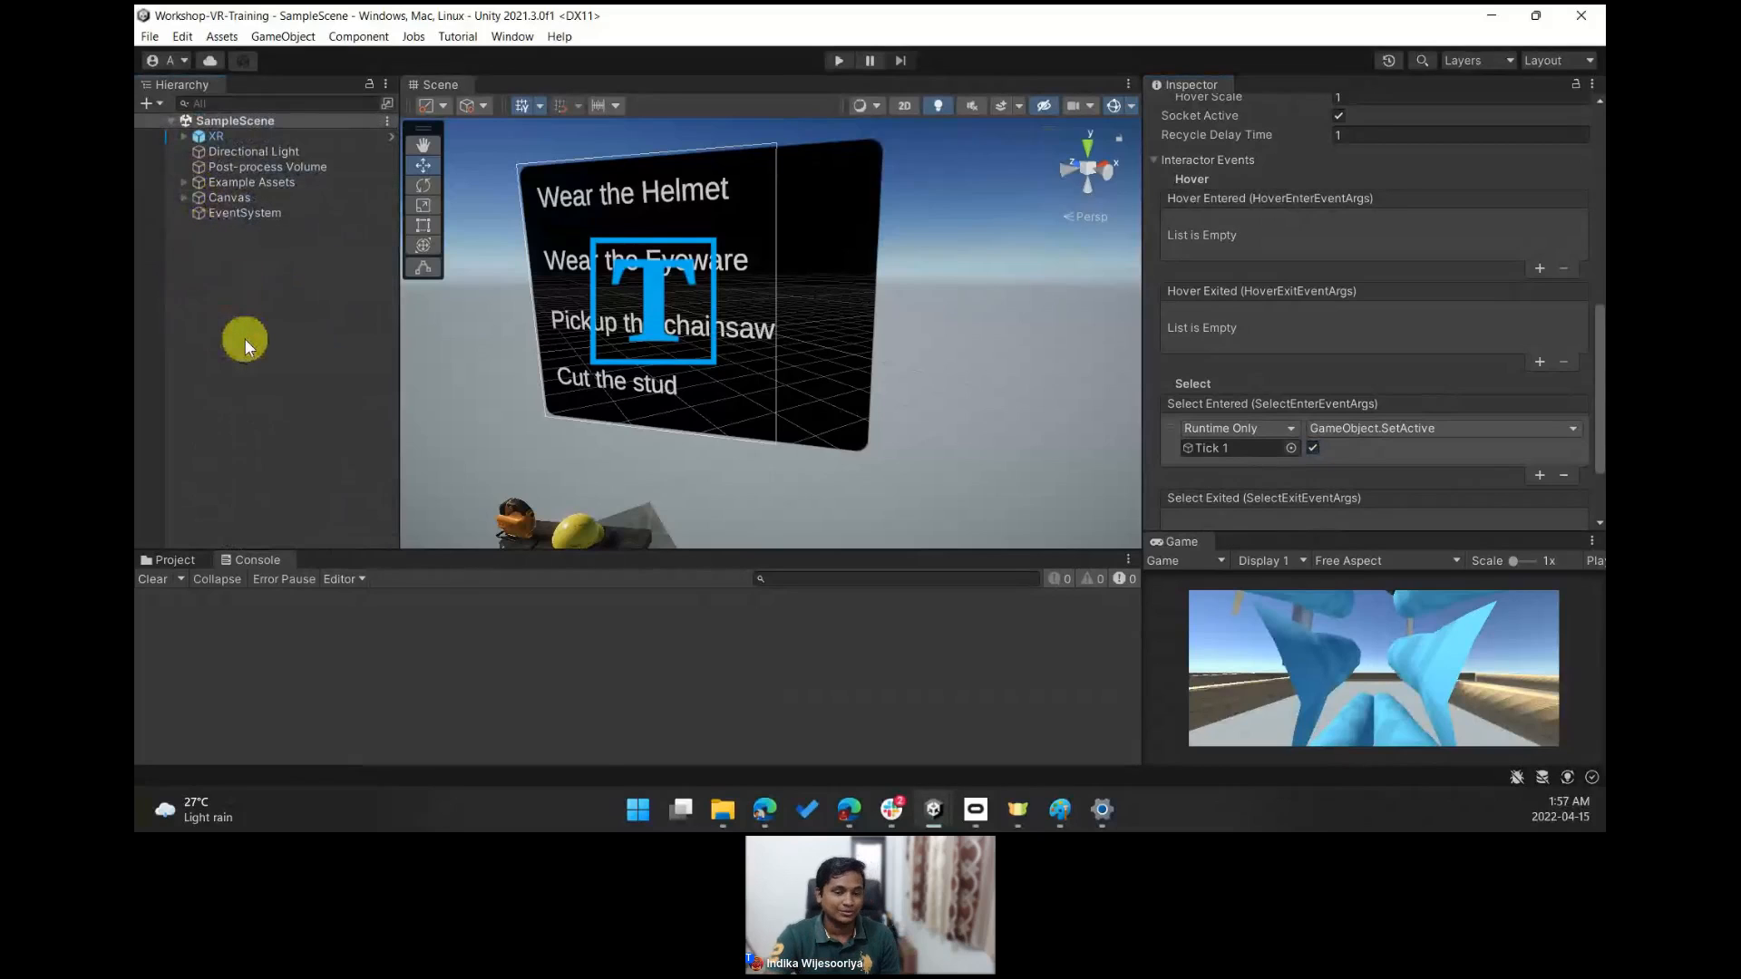
# - Navigate the scene view to examine the workbench with the props in front of the instruction panel
pyautogui.moveTo(808, 332); pyautogui.dragTo(664, 343, button='right')
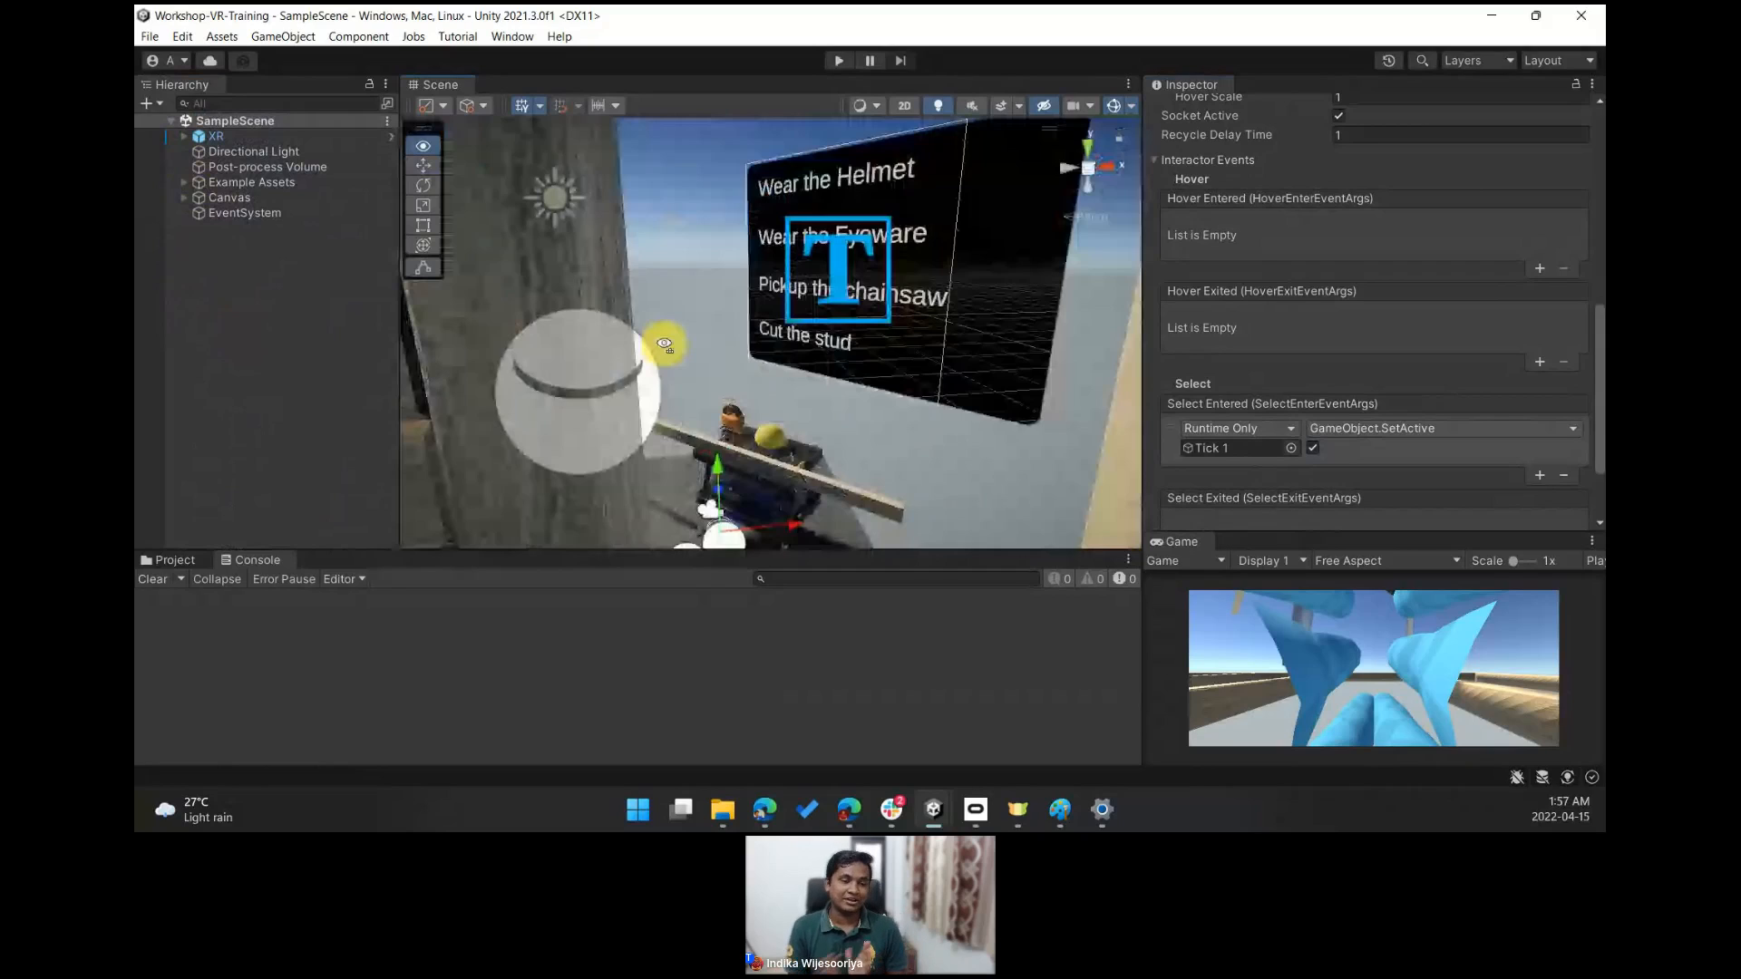
pyautogui.moveTo(665, 343); pyautogui.dragTo(664, 342, button='right')
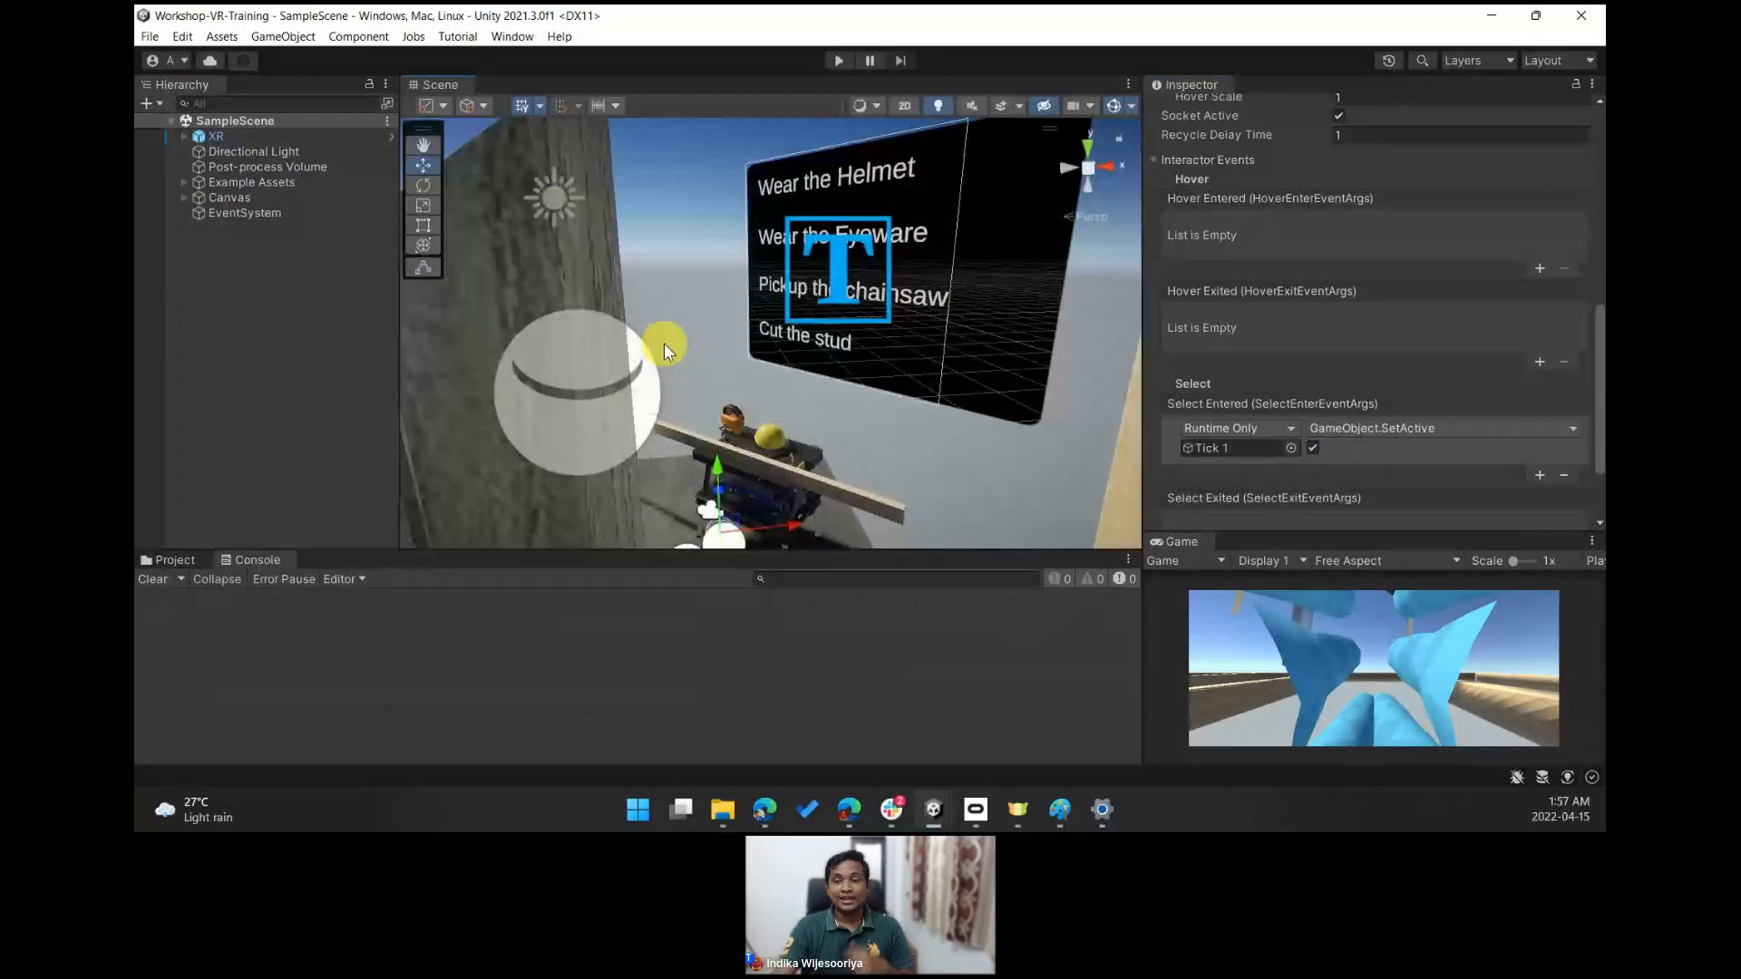
pyautogui.moveTo(870, 342); pyautogui.dragTo(856, 395, button='right')
pyautogui.press('w')
pyautogui.press('w')
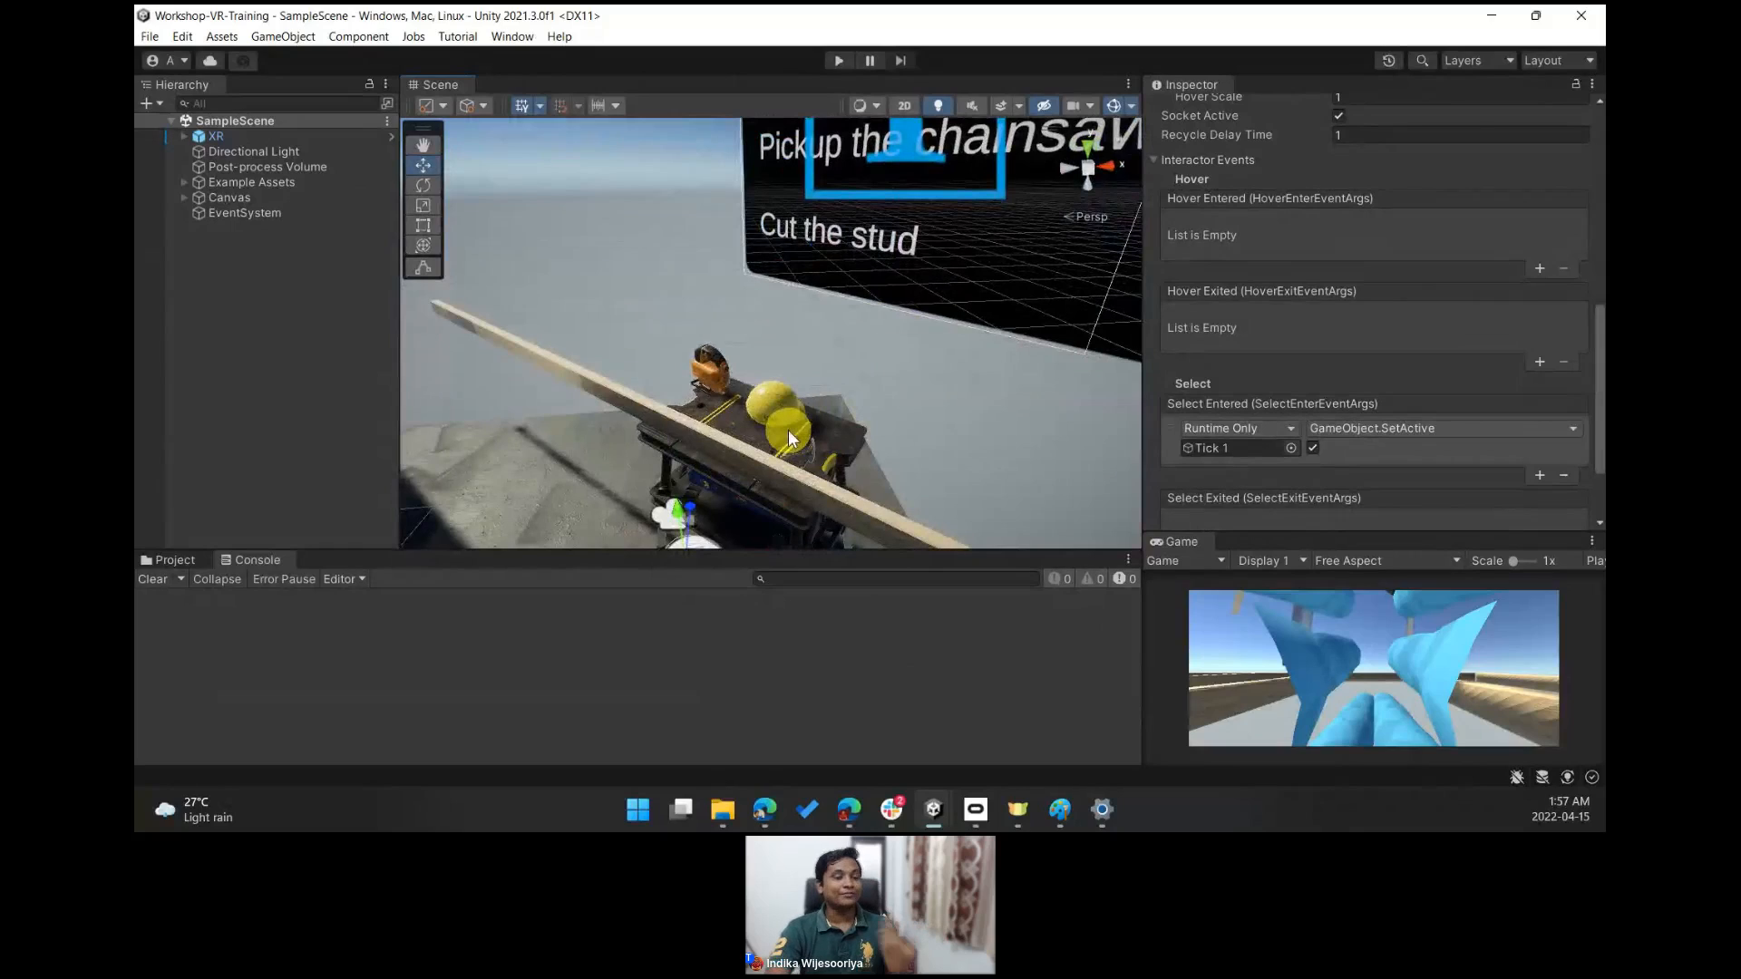
pyautogui.moveTo(477, 347); pyautogui.dragTo(642, 287, button='right')
pyautogui.press('s')
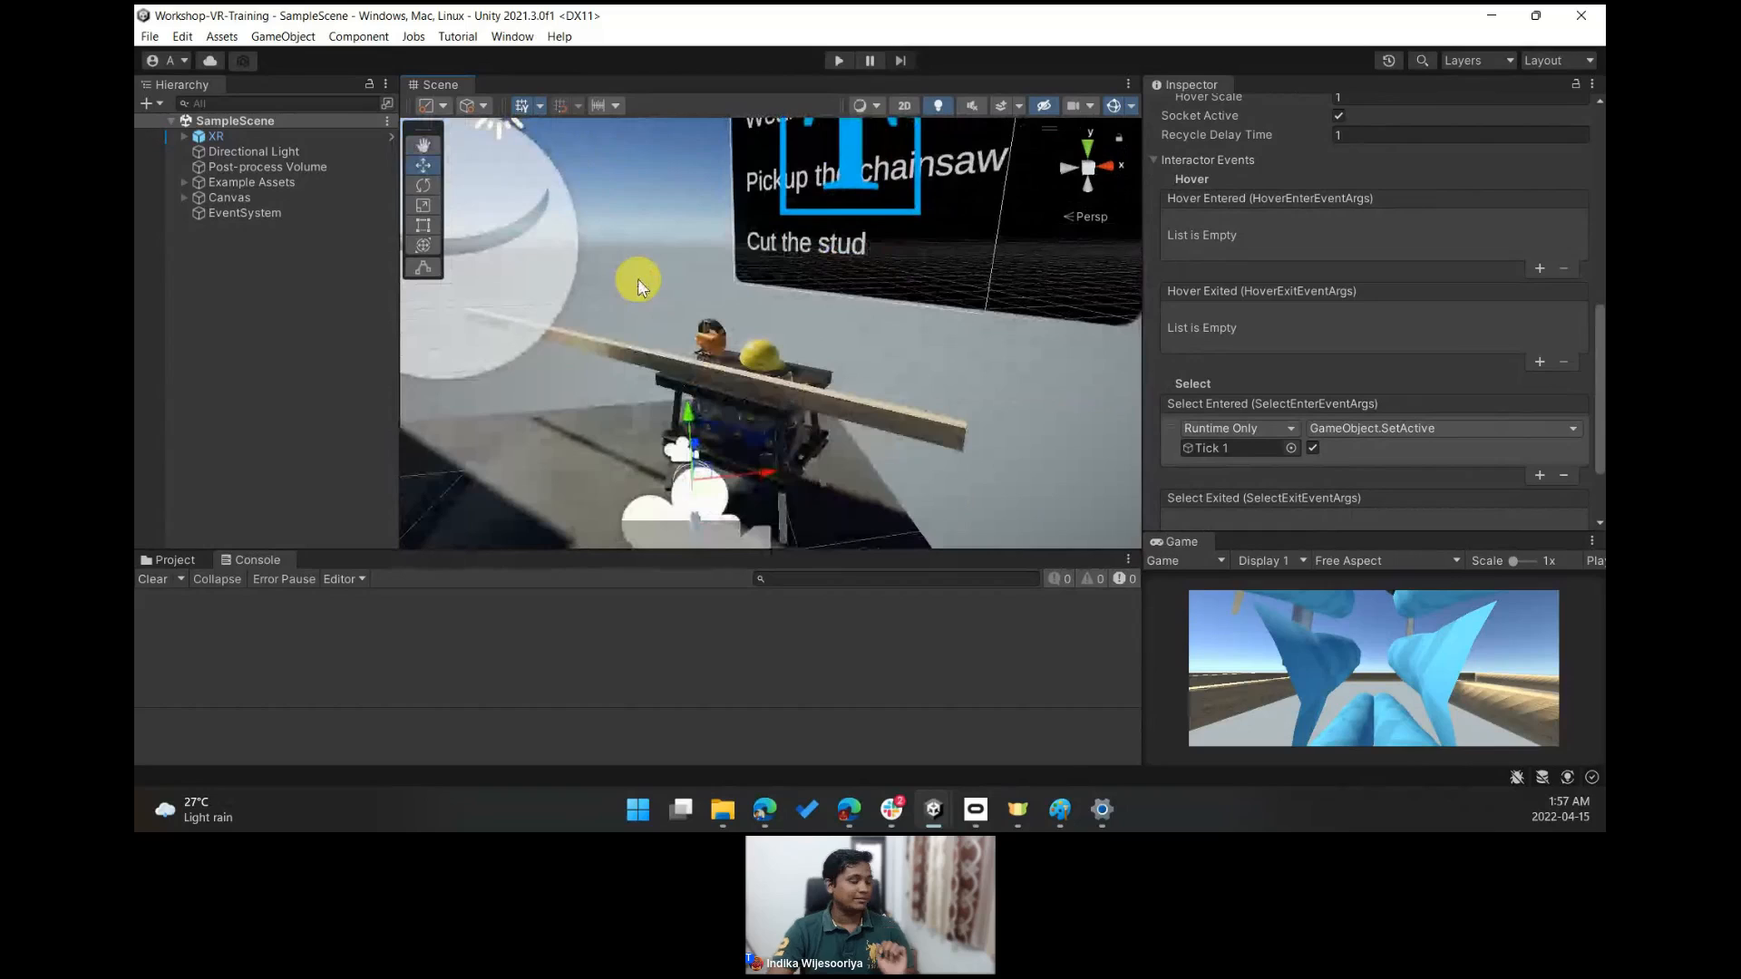
pyautogui.moveTo(1144, 437); pyautogui.dragTo(954, 437)
pyautogui.moveTo(1049, 533); pyautogui.dragTo(1065, 227)
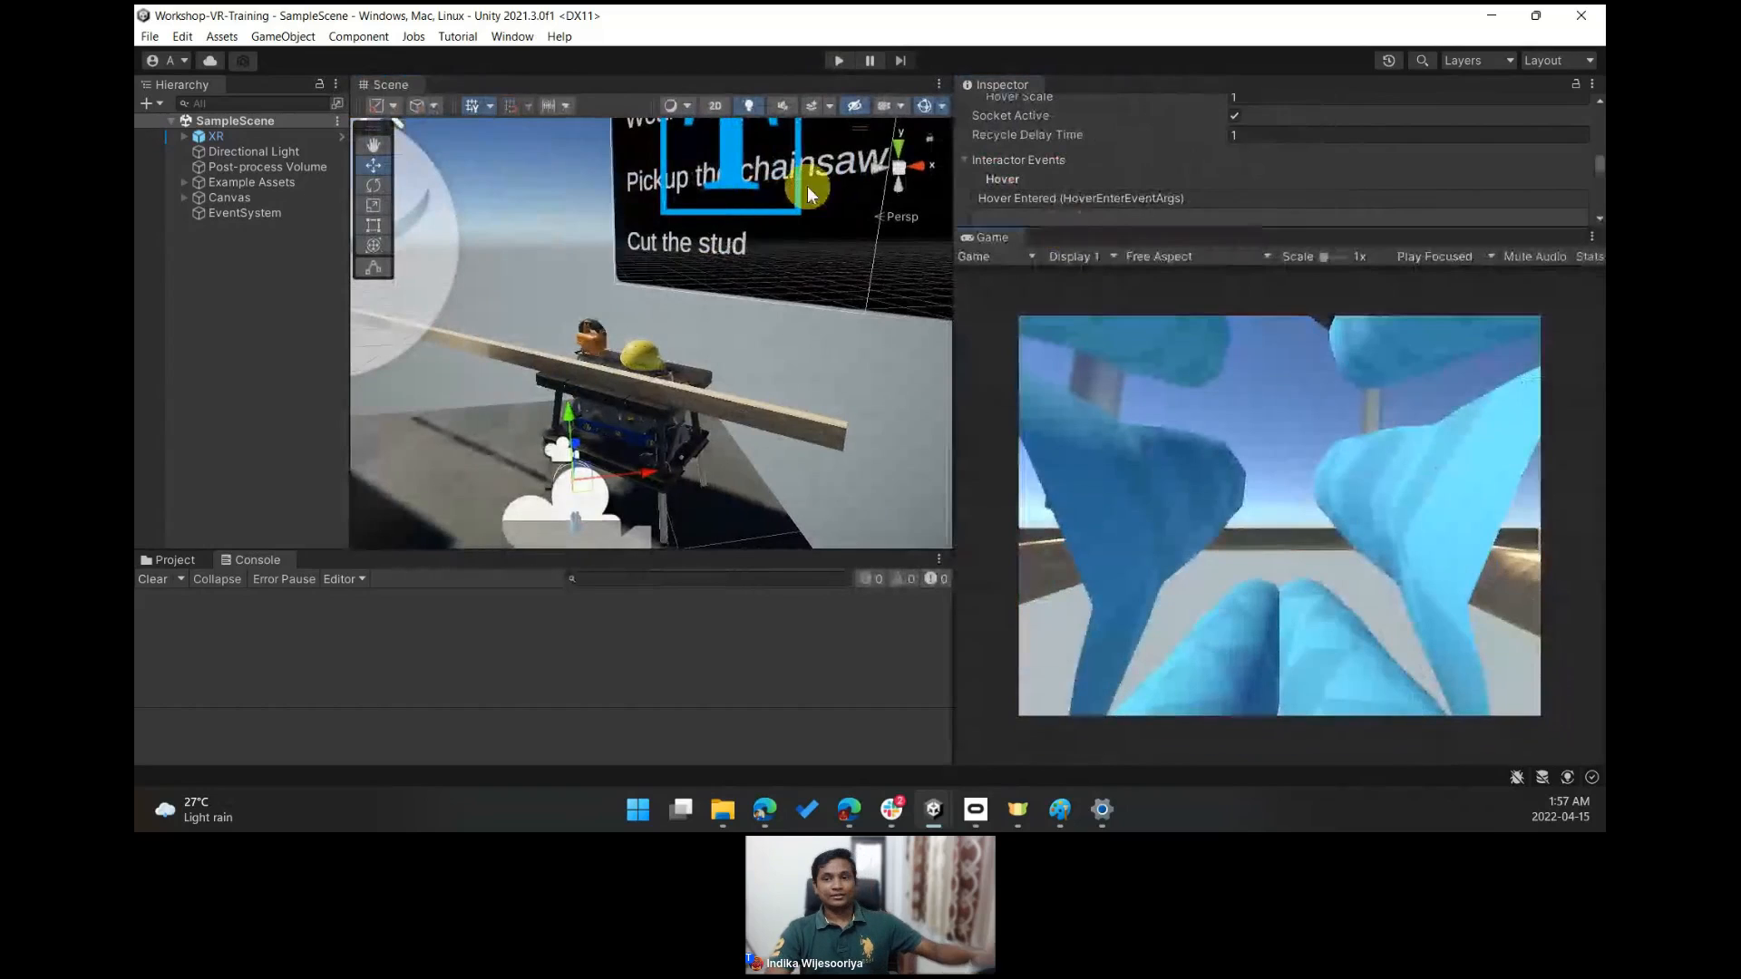
# - Enter Play mode to test the scene in VR
pyautogui.click(839, 62)
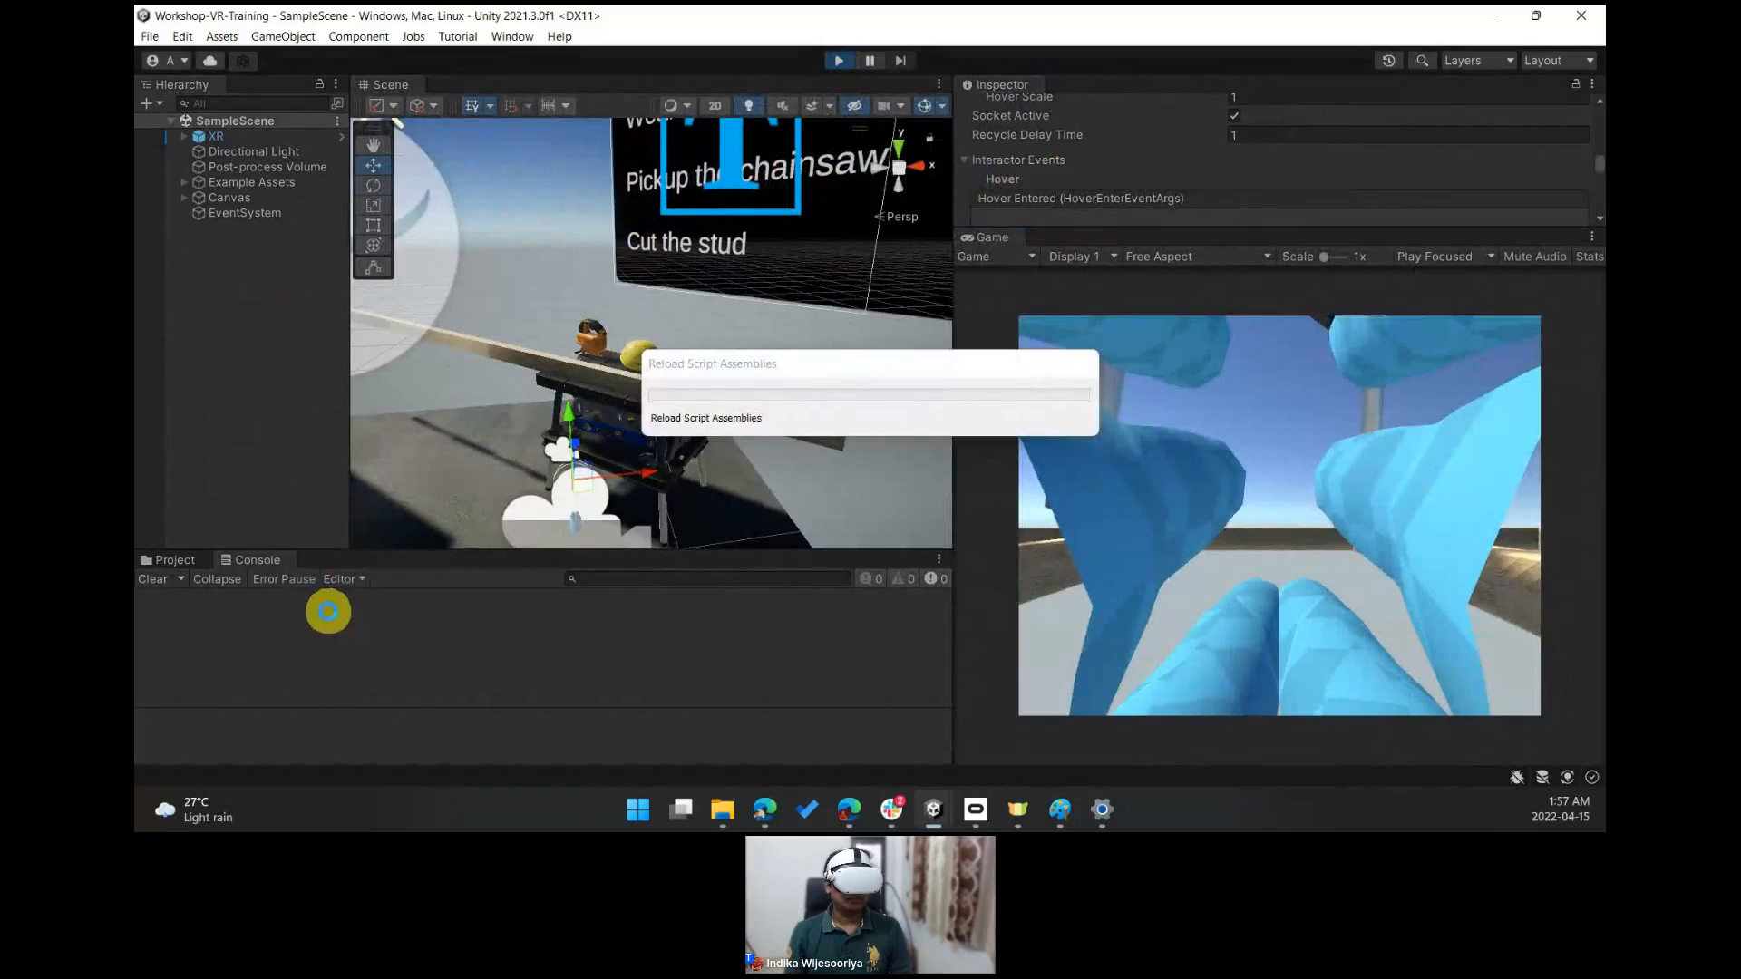
pyautogui.moveTo(716, 374); pyautogui.dragTo(781, 267)
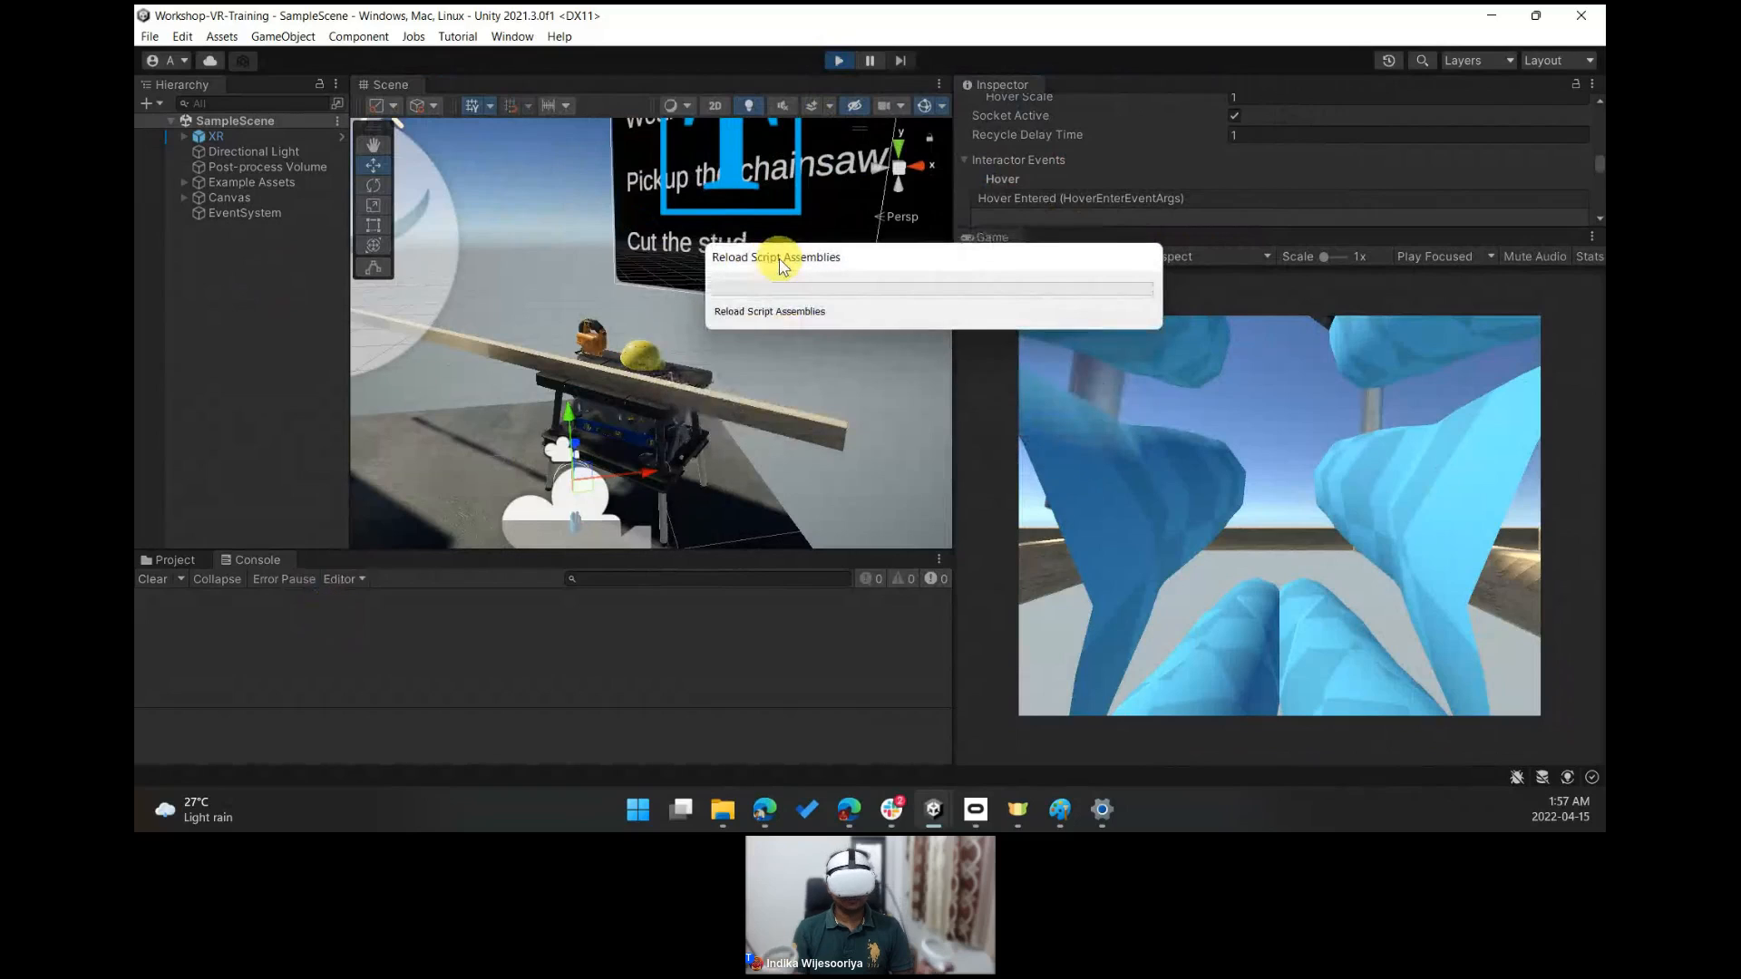